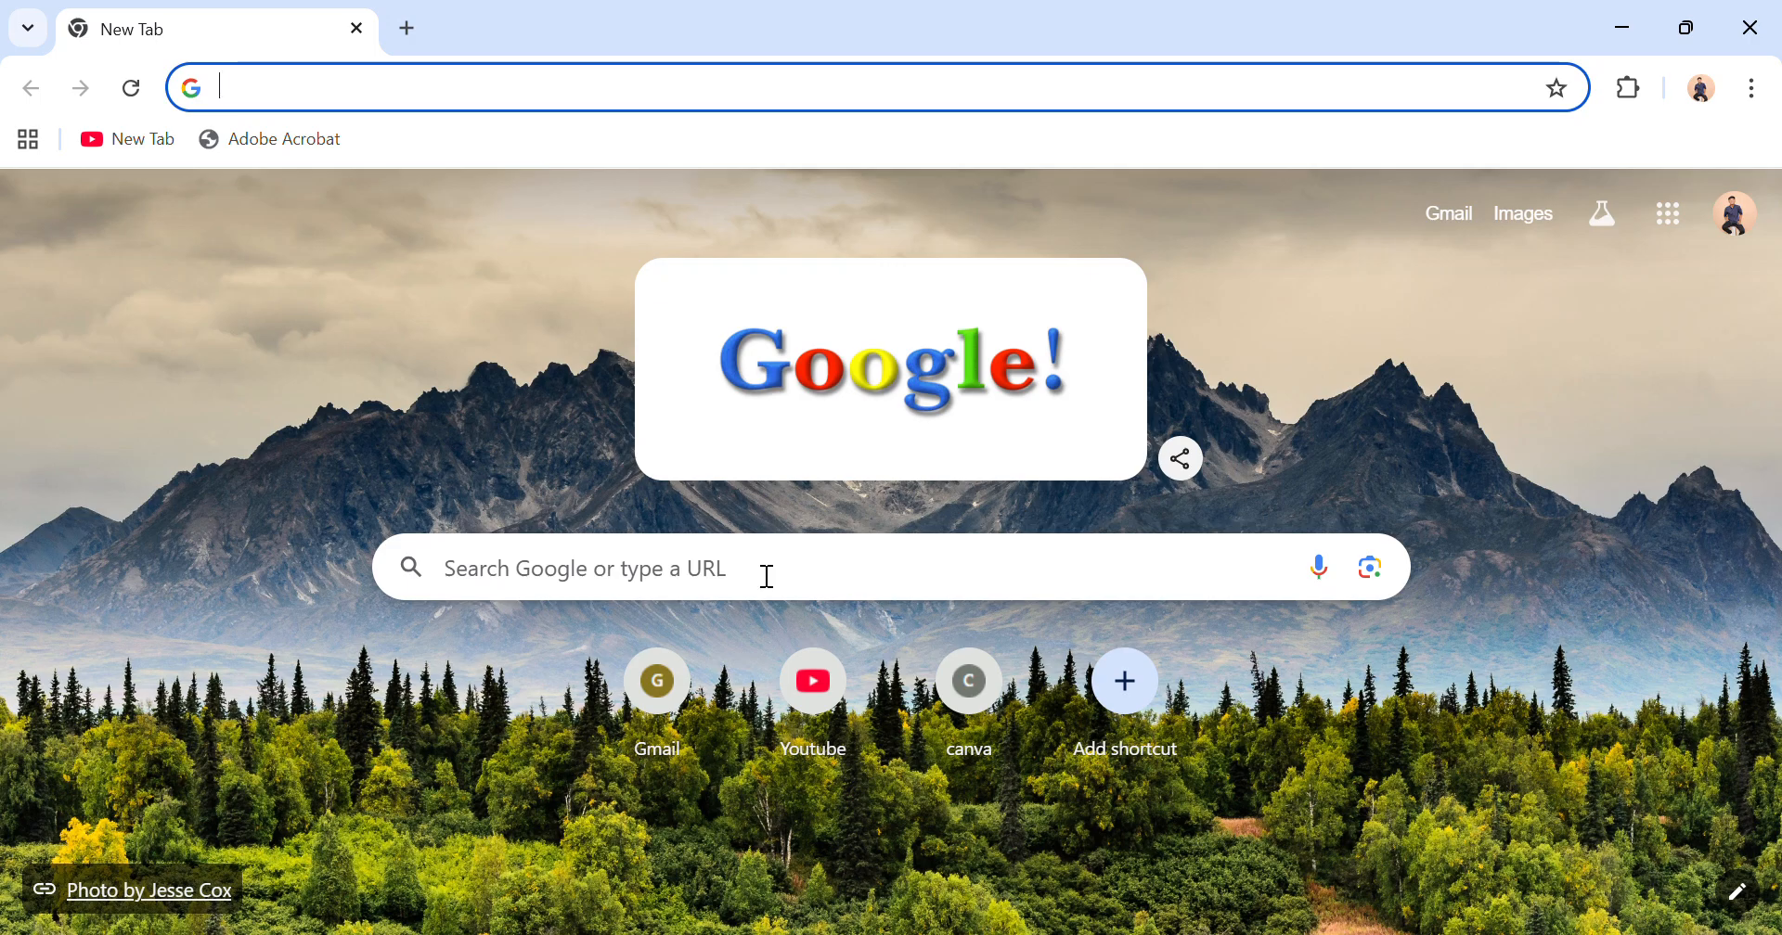
# Search Google for siapik and open Bank Indonesia's SIAPIK site from the results.
pyautogui.click(767, 576)
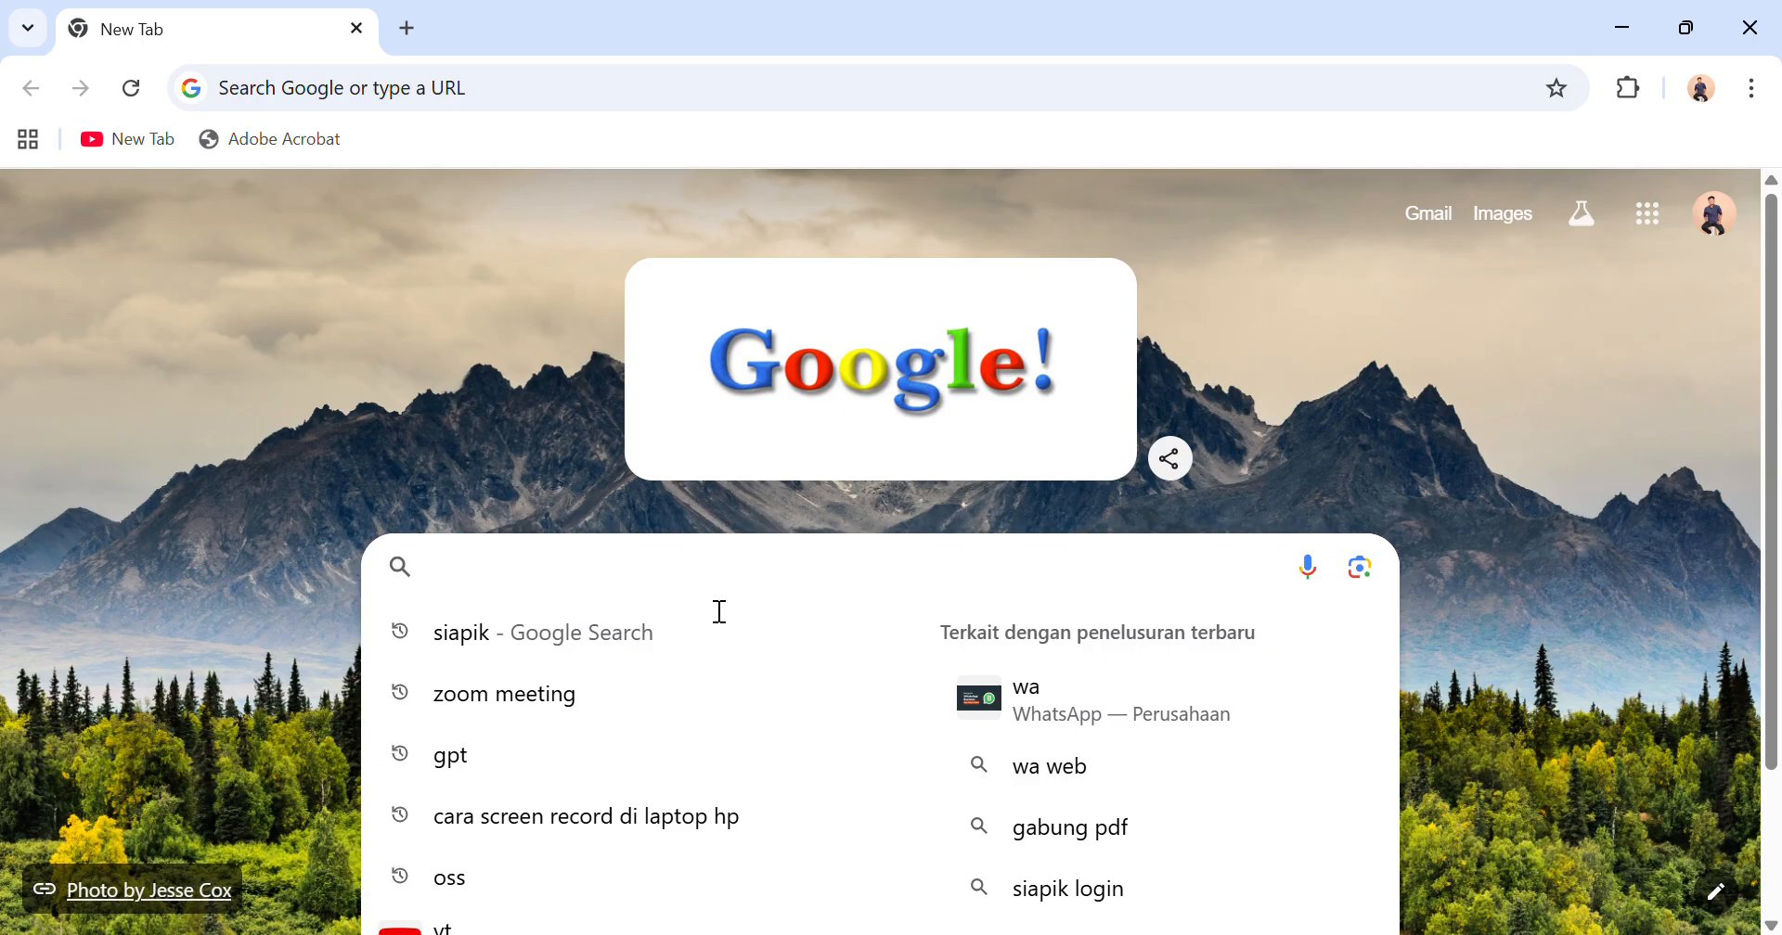
pyautogui.click(620, 661)
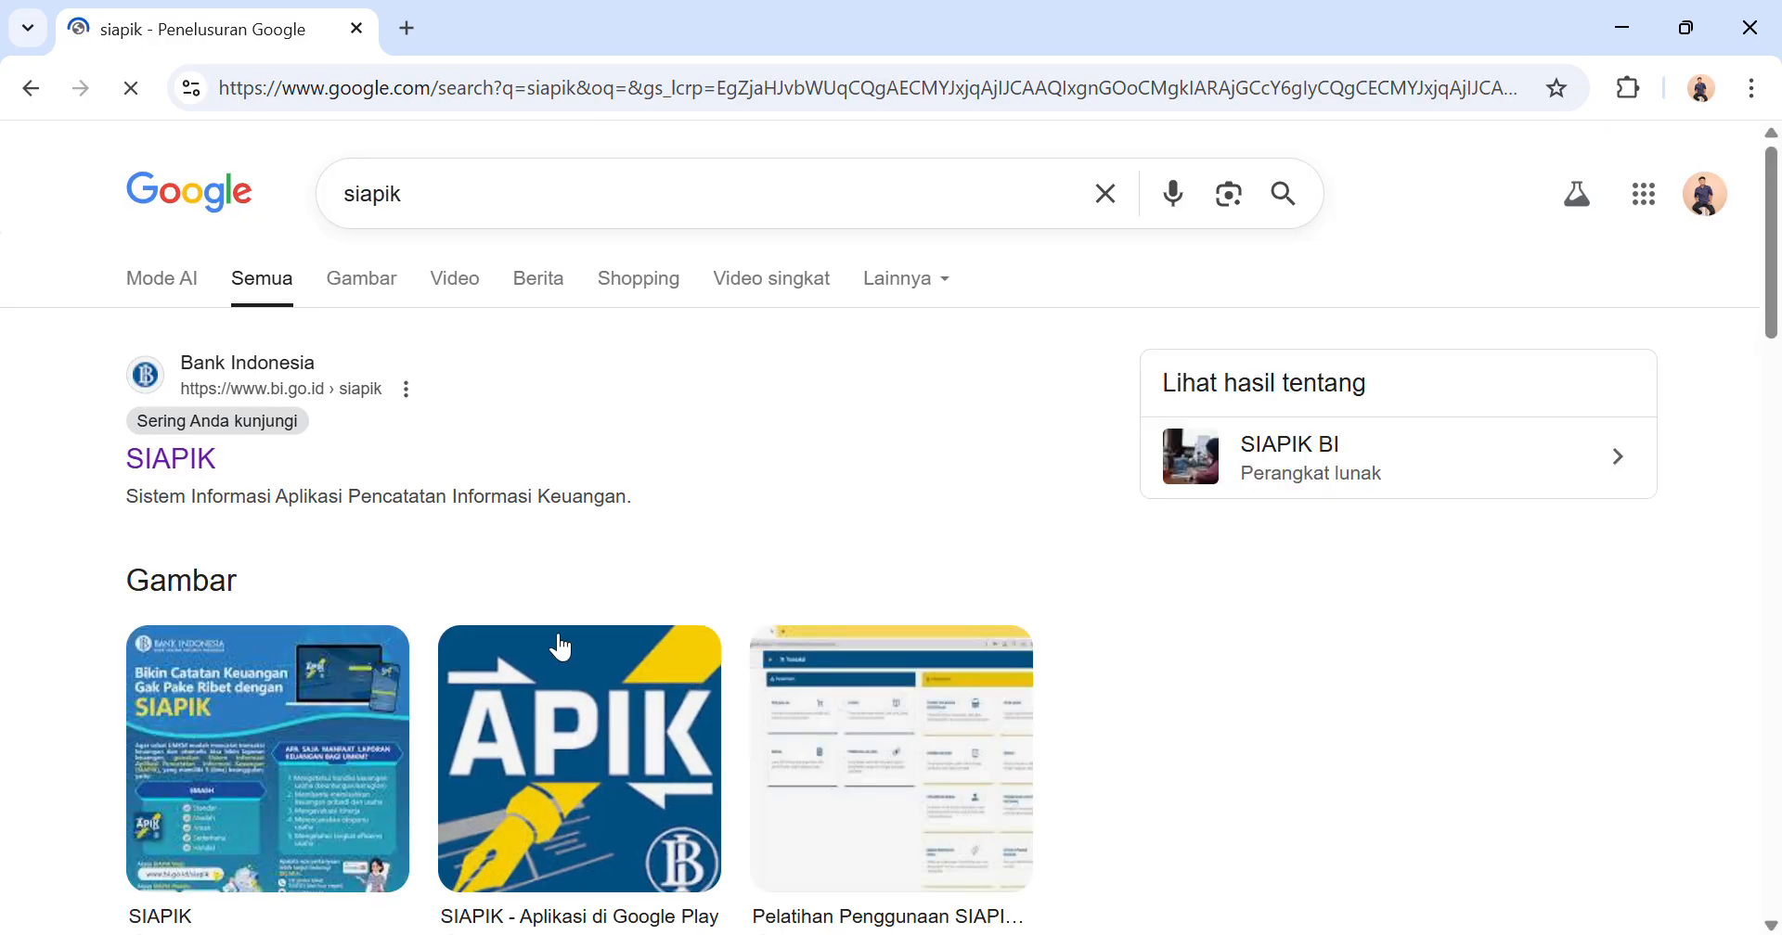
pyautogui.click(171, 459)
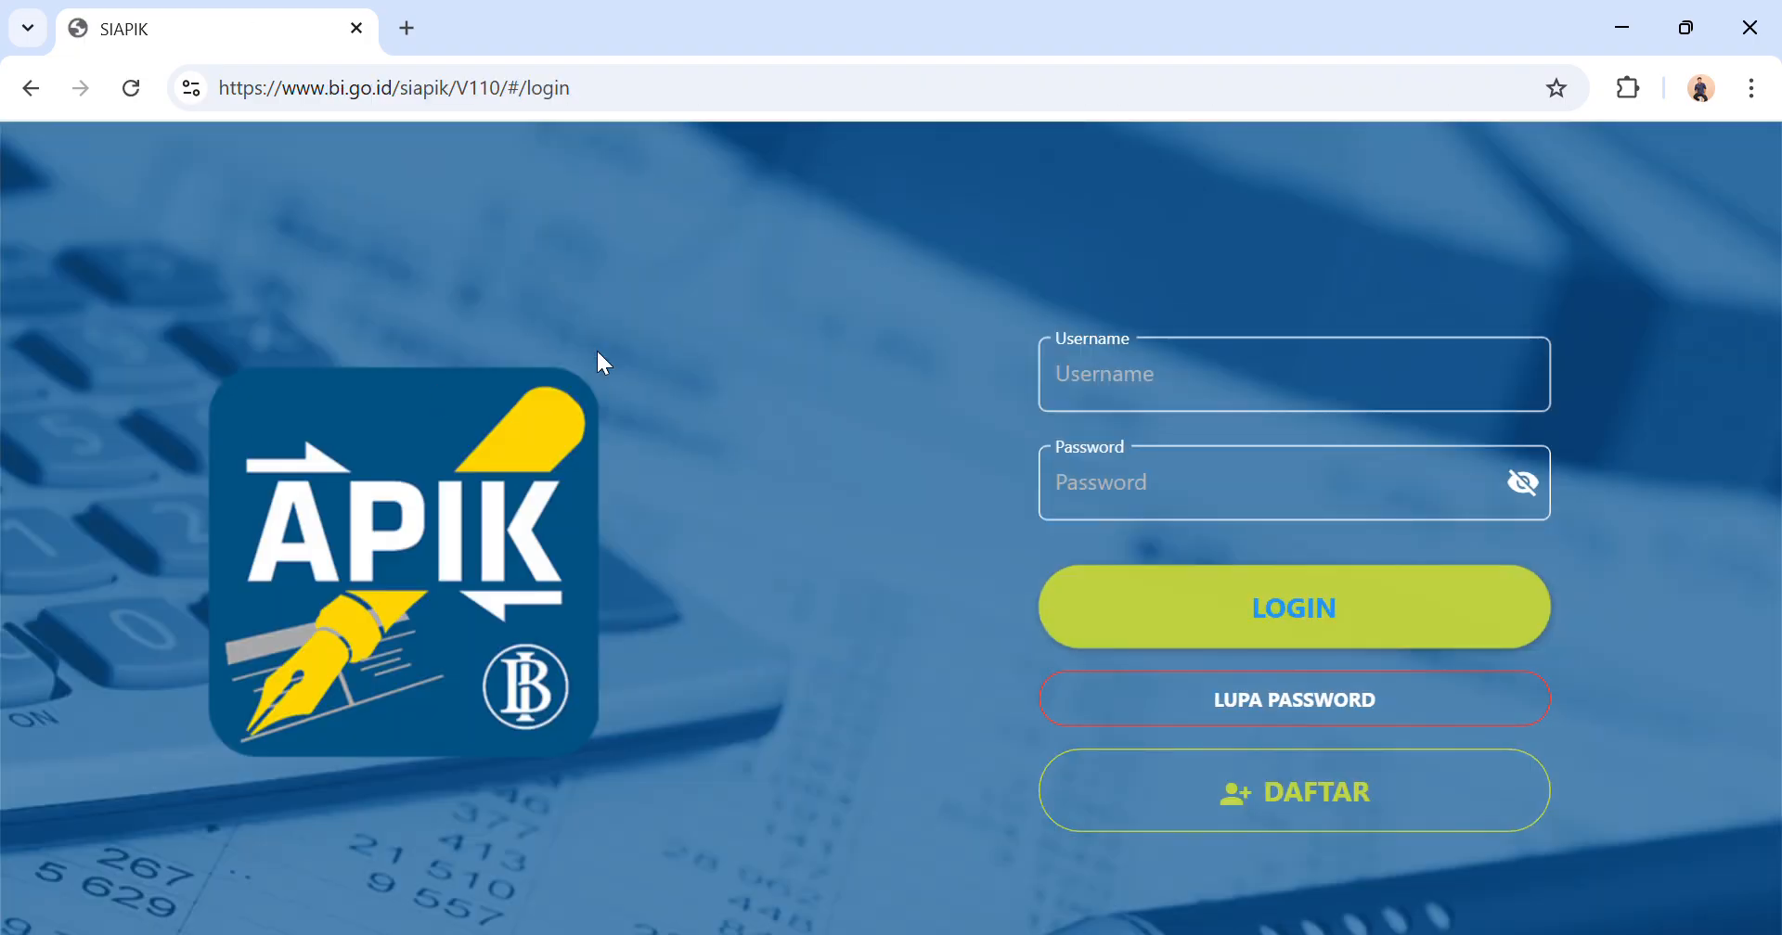
# Start a new account registration, agree to the terms and conditions, and continue to the registration form.
pyautogui.click(1181, 786)
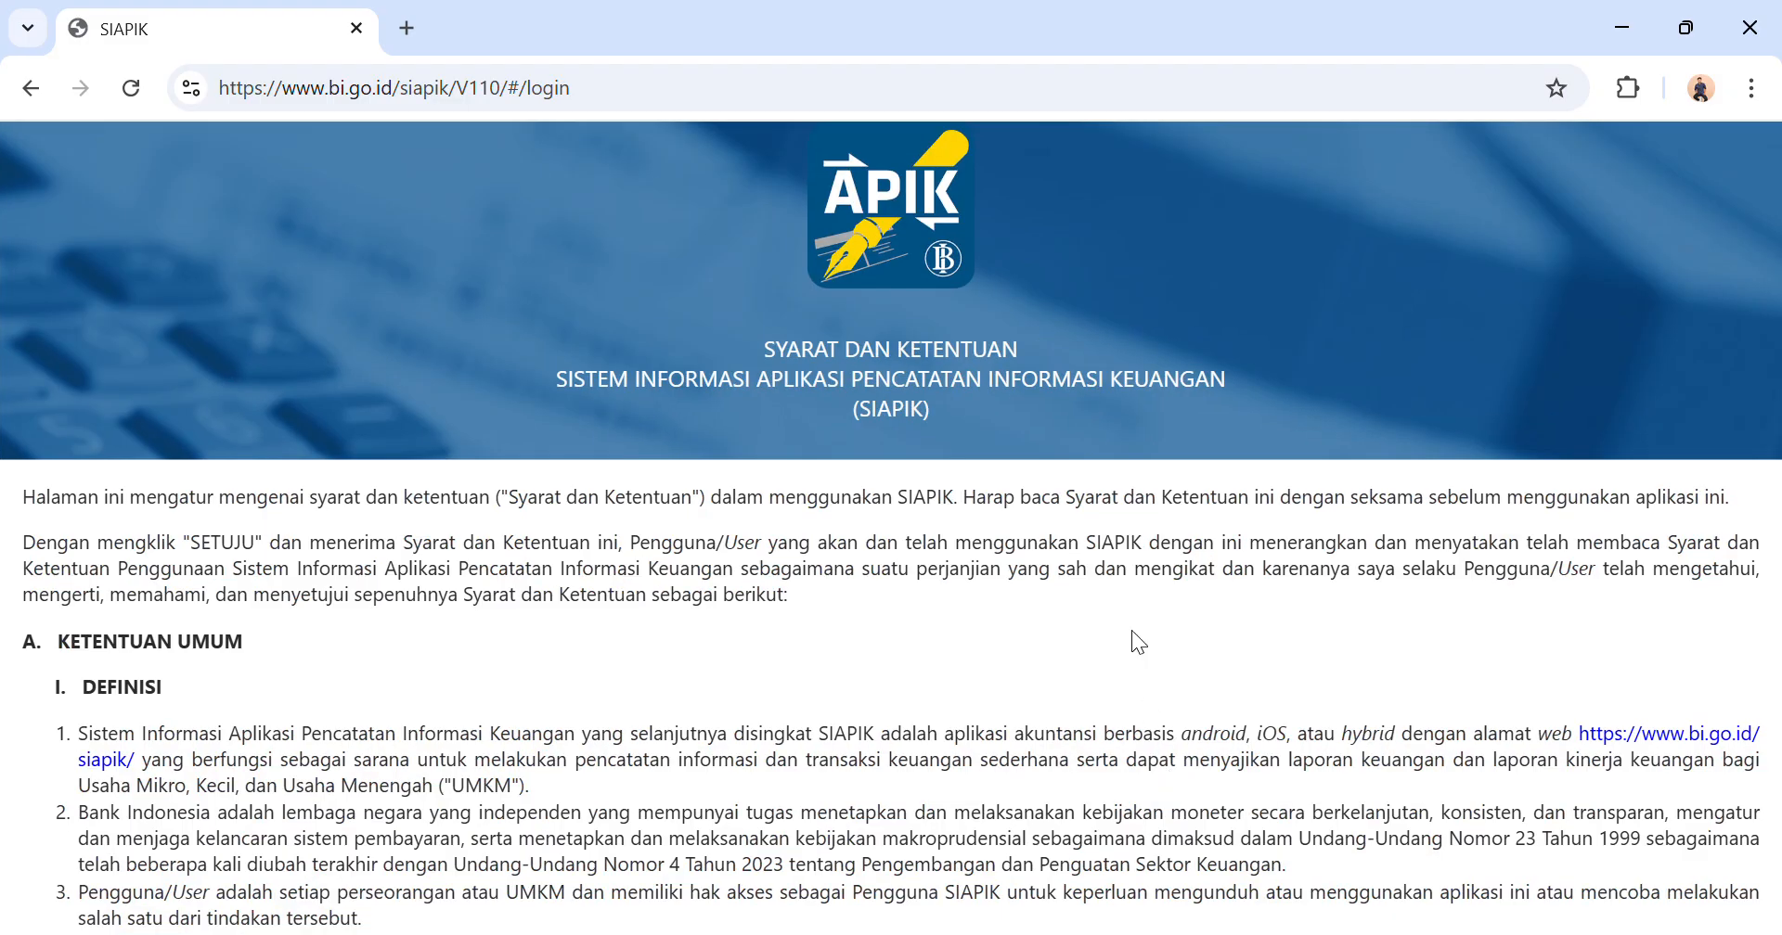
pyautogui.scroll(-10, 1132, 632)
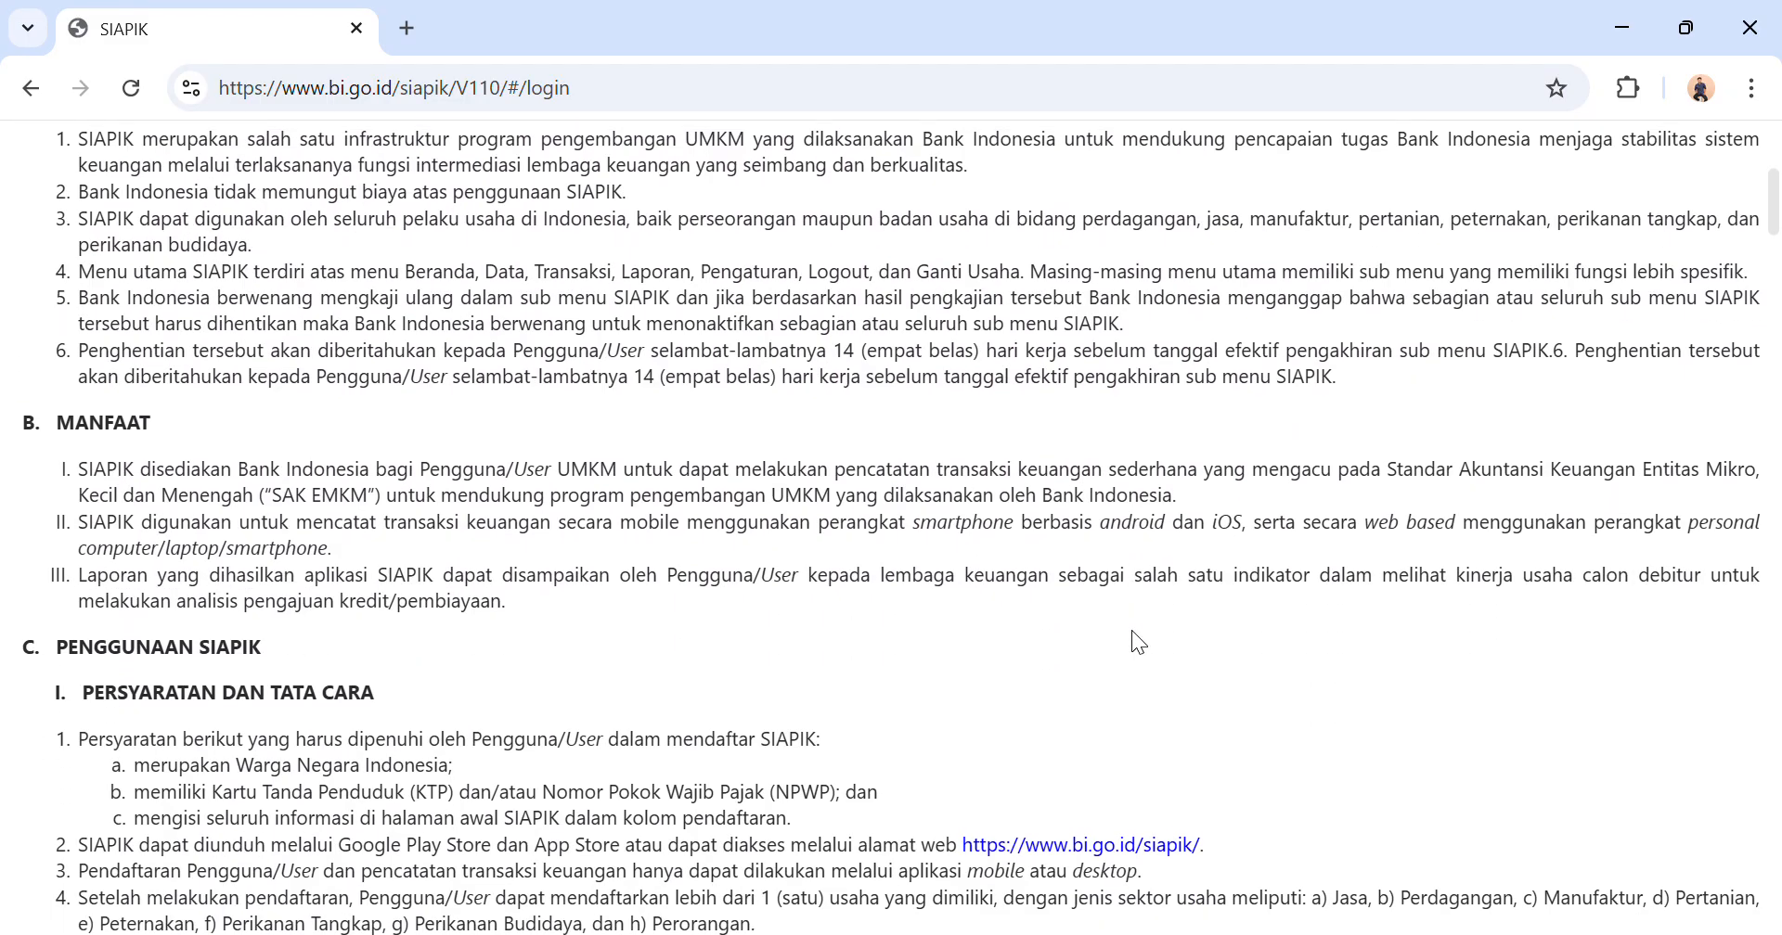
pyautogui.scroll(-15, 1132, 632)
pyautogui.scroll(-20, 1132, 631)
pyautogui.scroll(-10, 1132, 631)
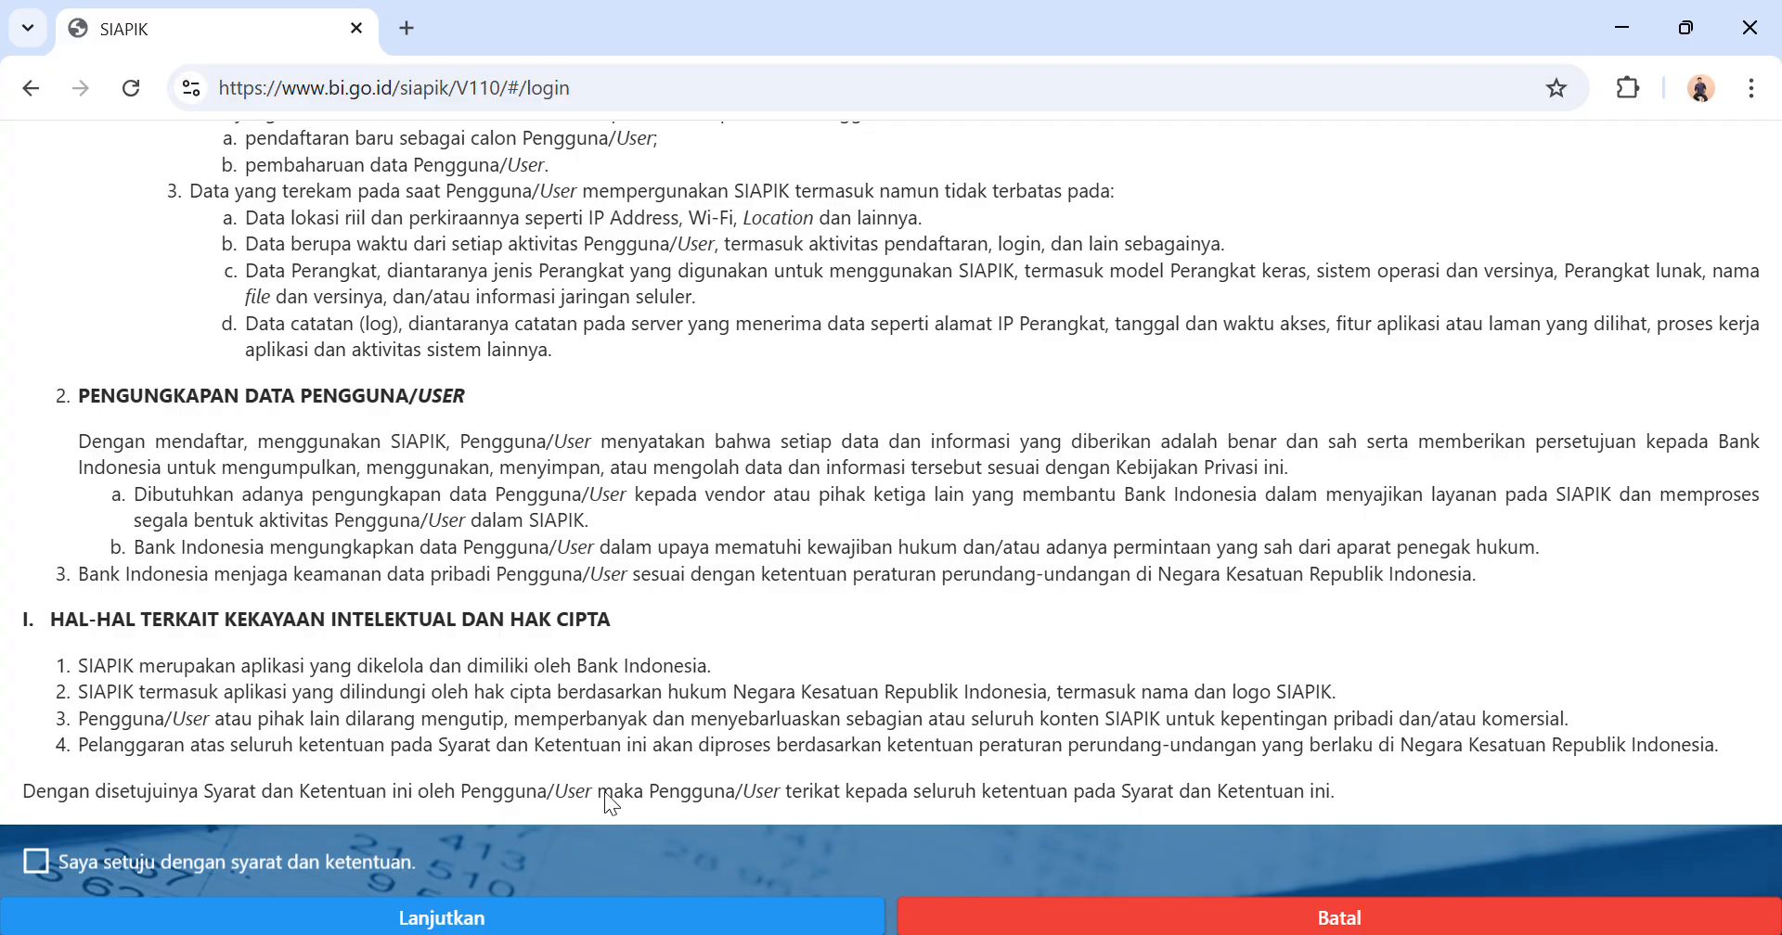
pyautogui.click(43, 868)
pyautogui.click(268, 918)
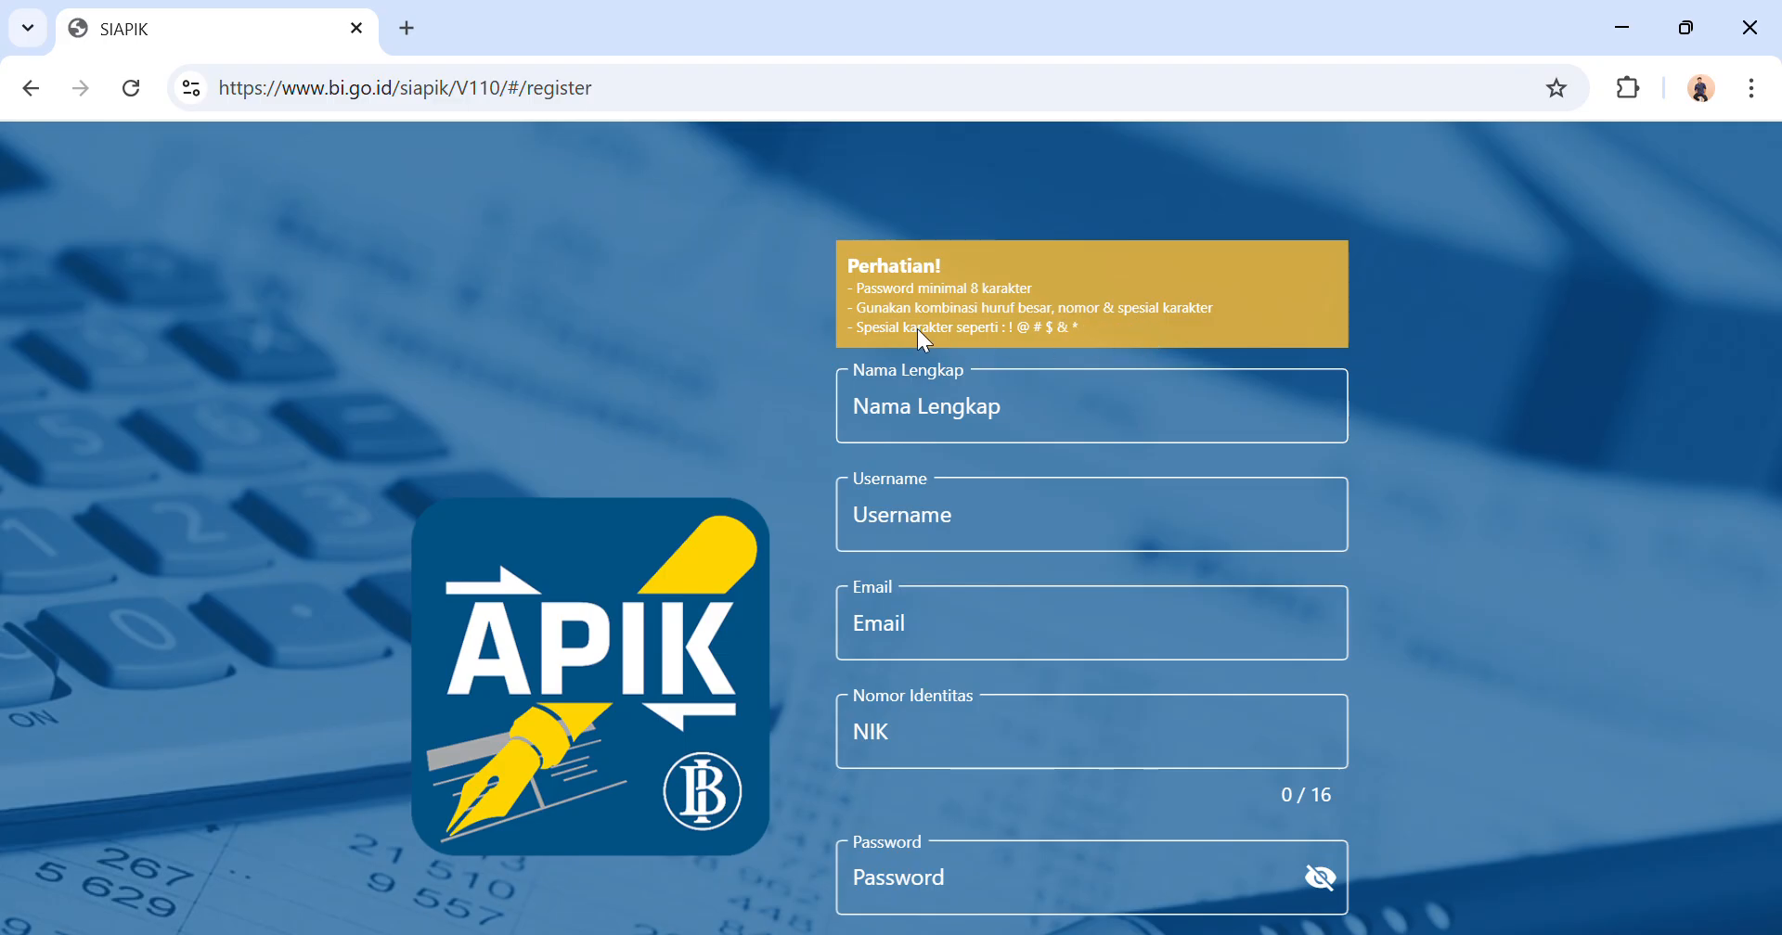
# Examine the registration form's password rules and required fields, and return to the login page.
pyautogui.scroll(1, 965, 367)
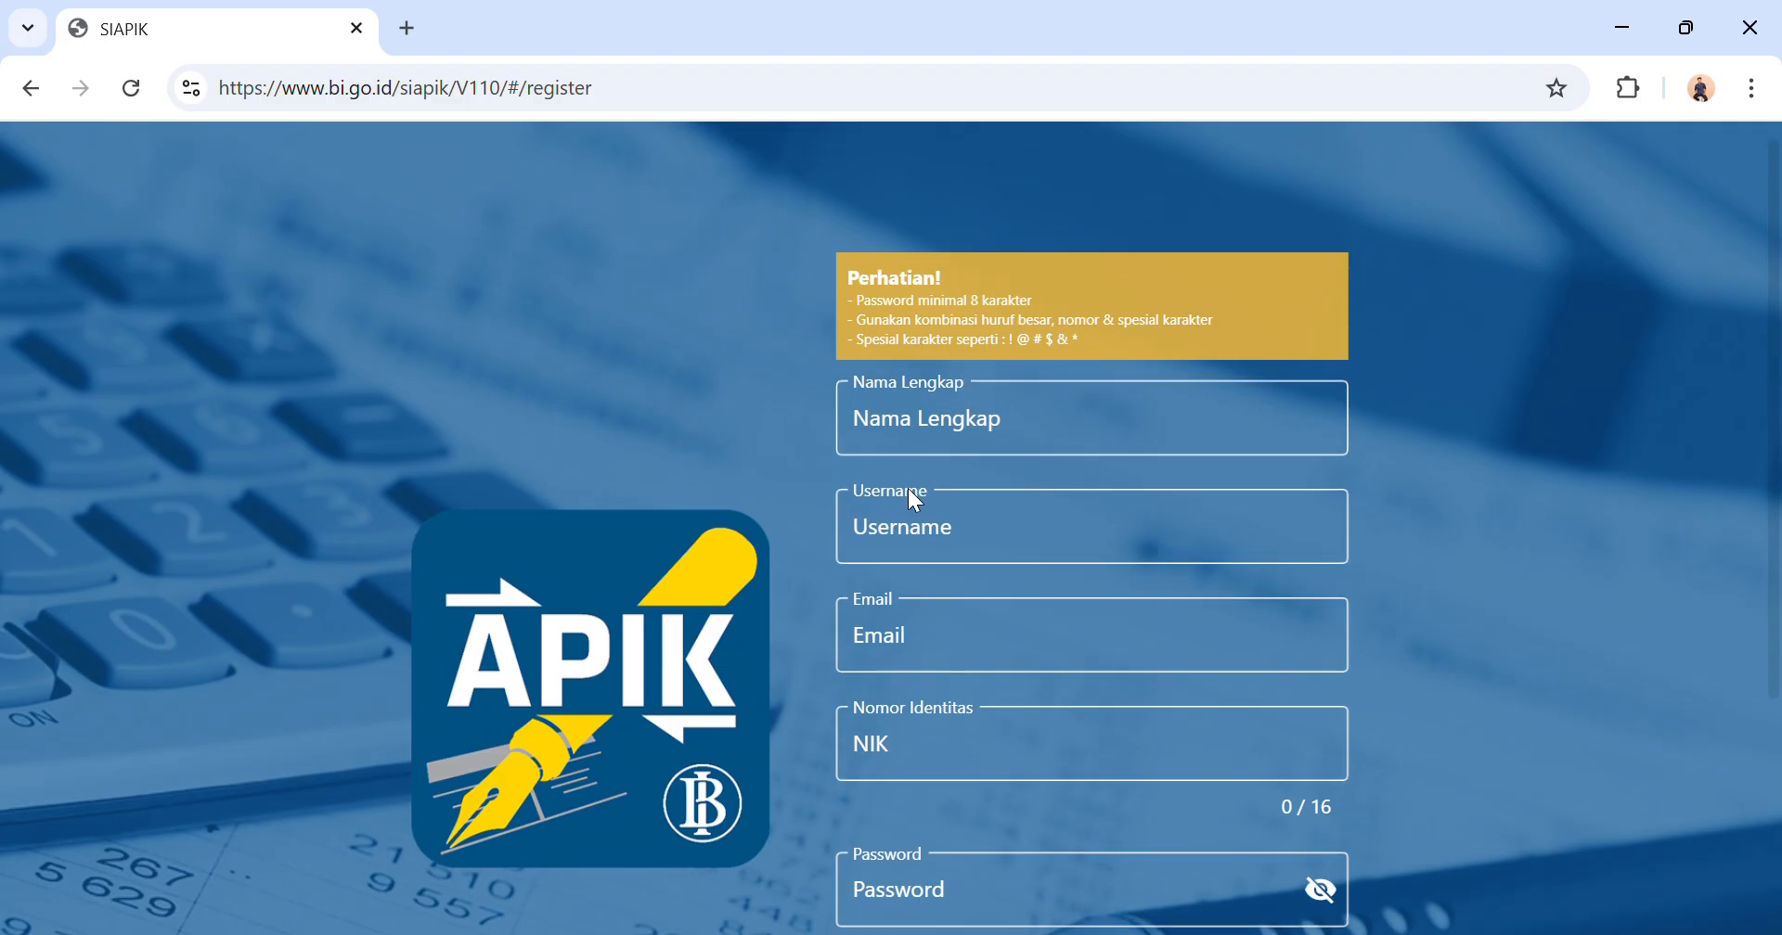
pyautogui.scroll(1, 1058, 451)
pyautogui.scroll(-1, 1058, 449)
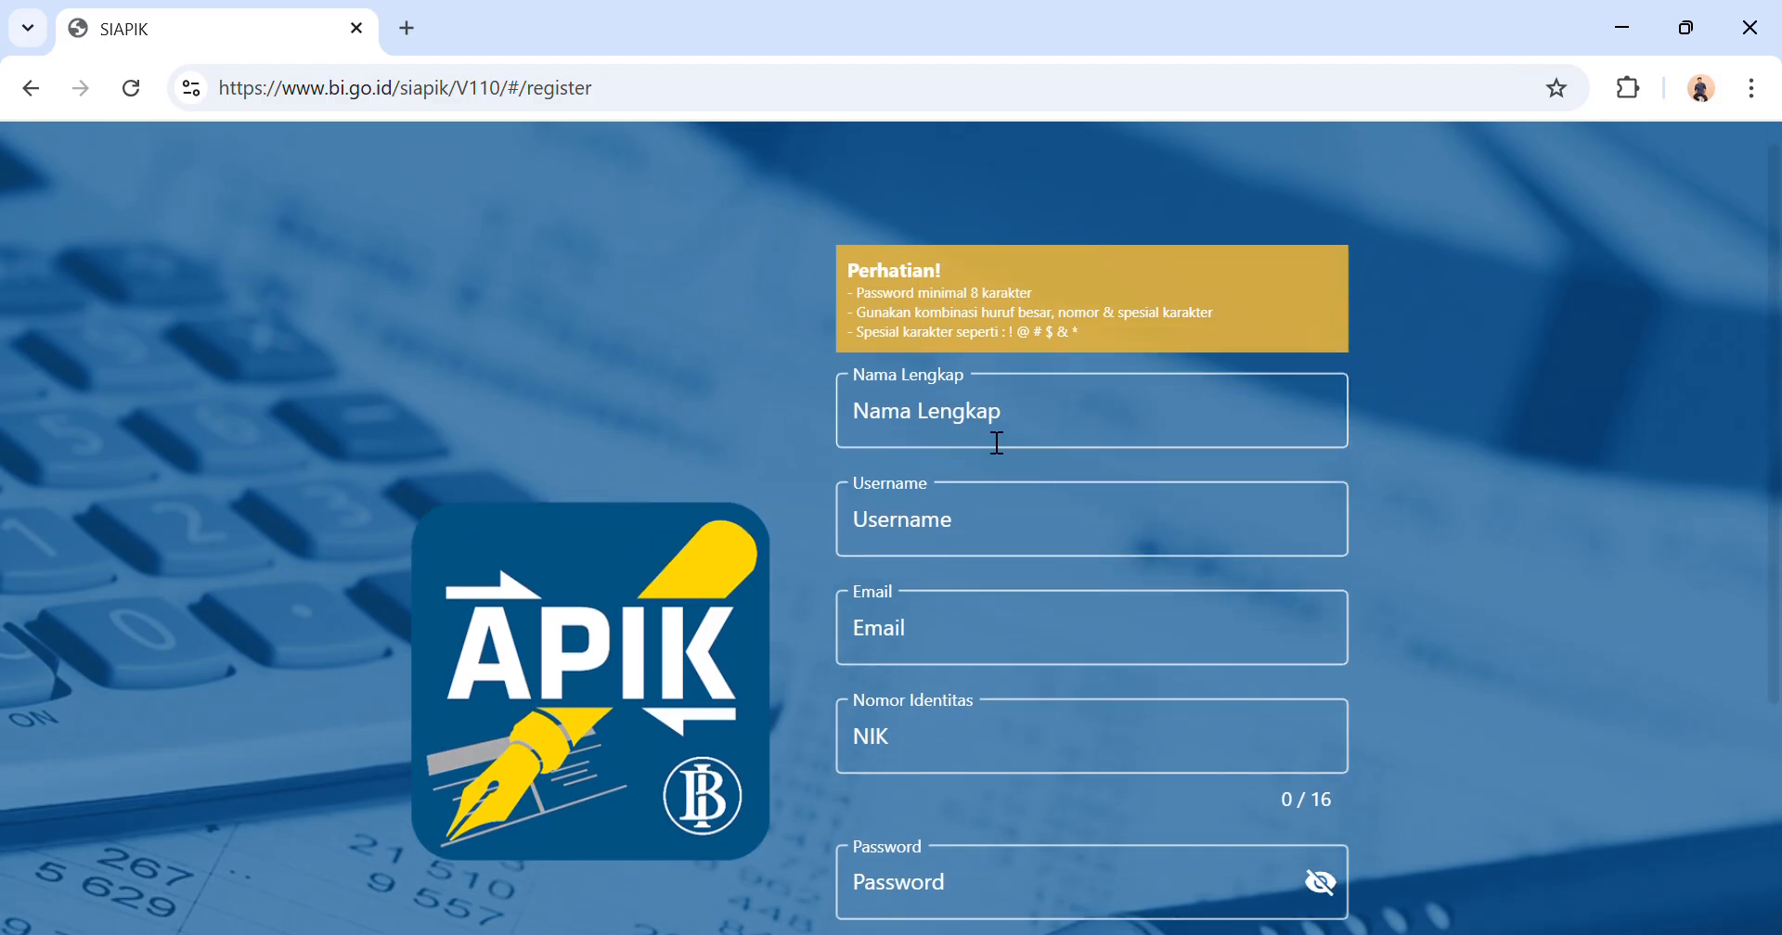
pyautogui.scroll(-2, 908, 555)
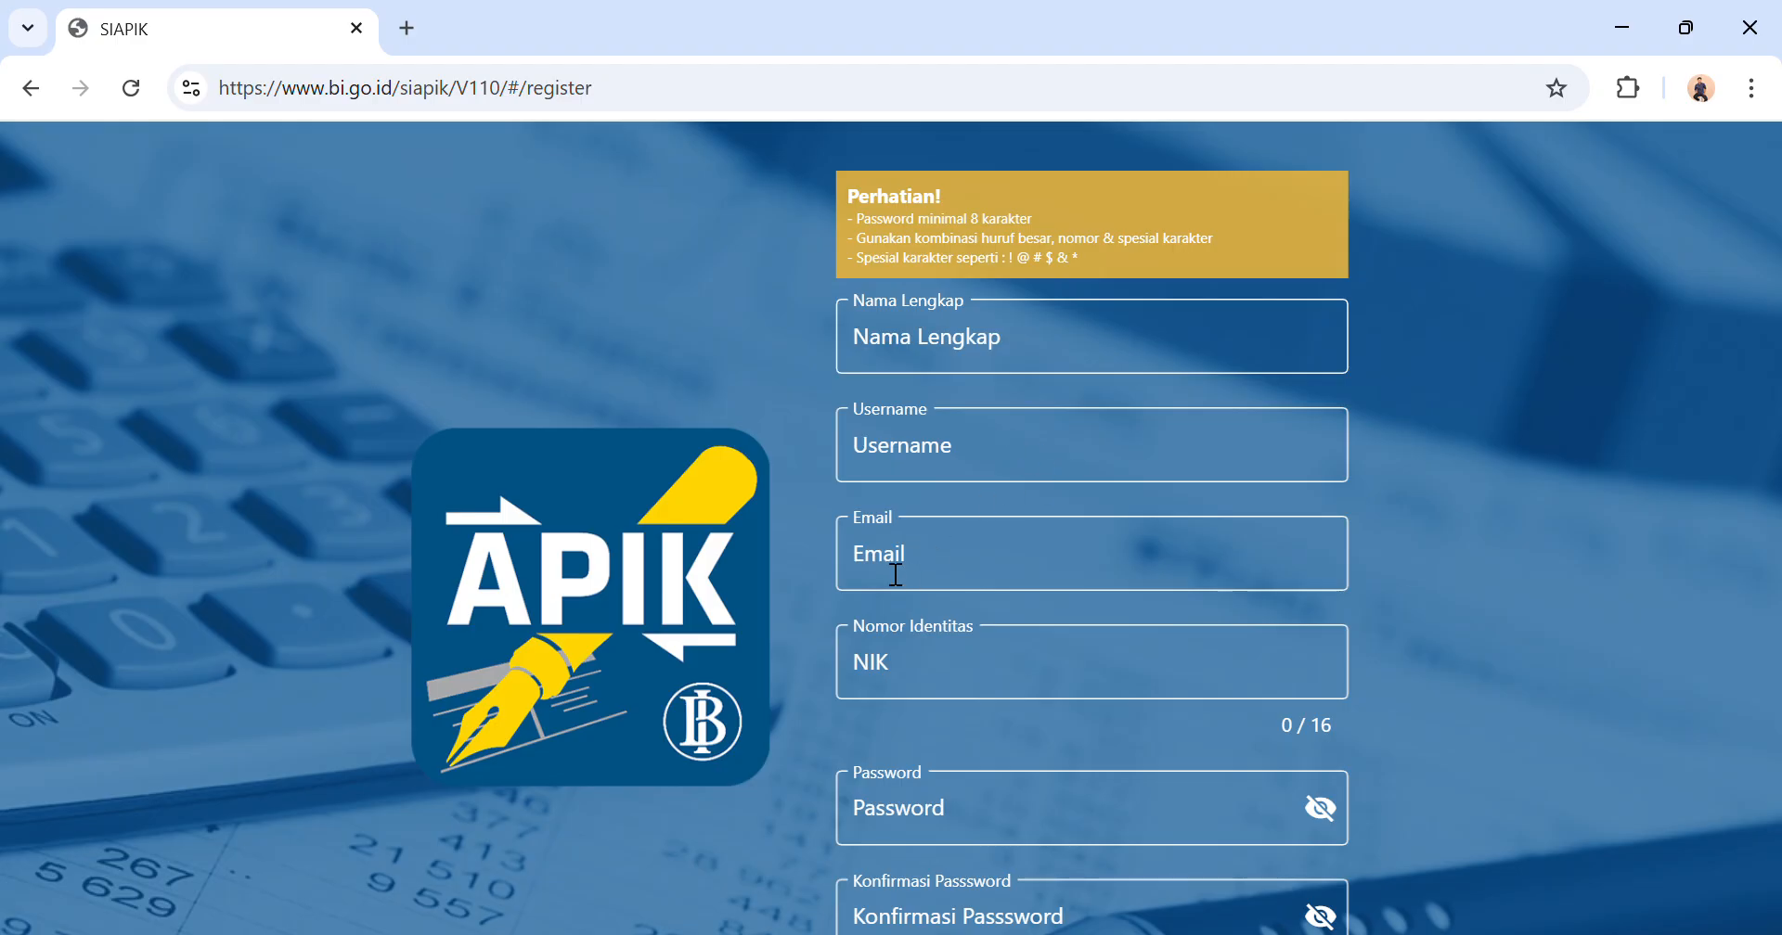
pyautogui.scroll(-1, 896, 574)
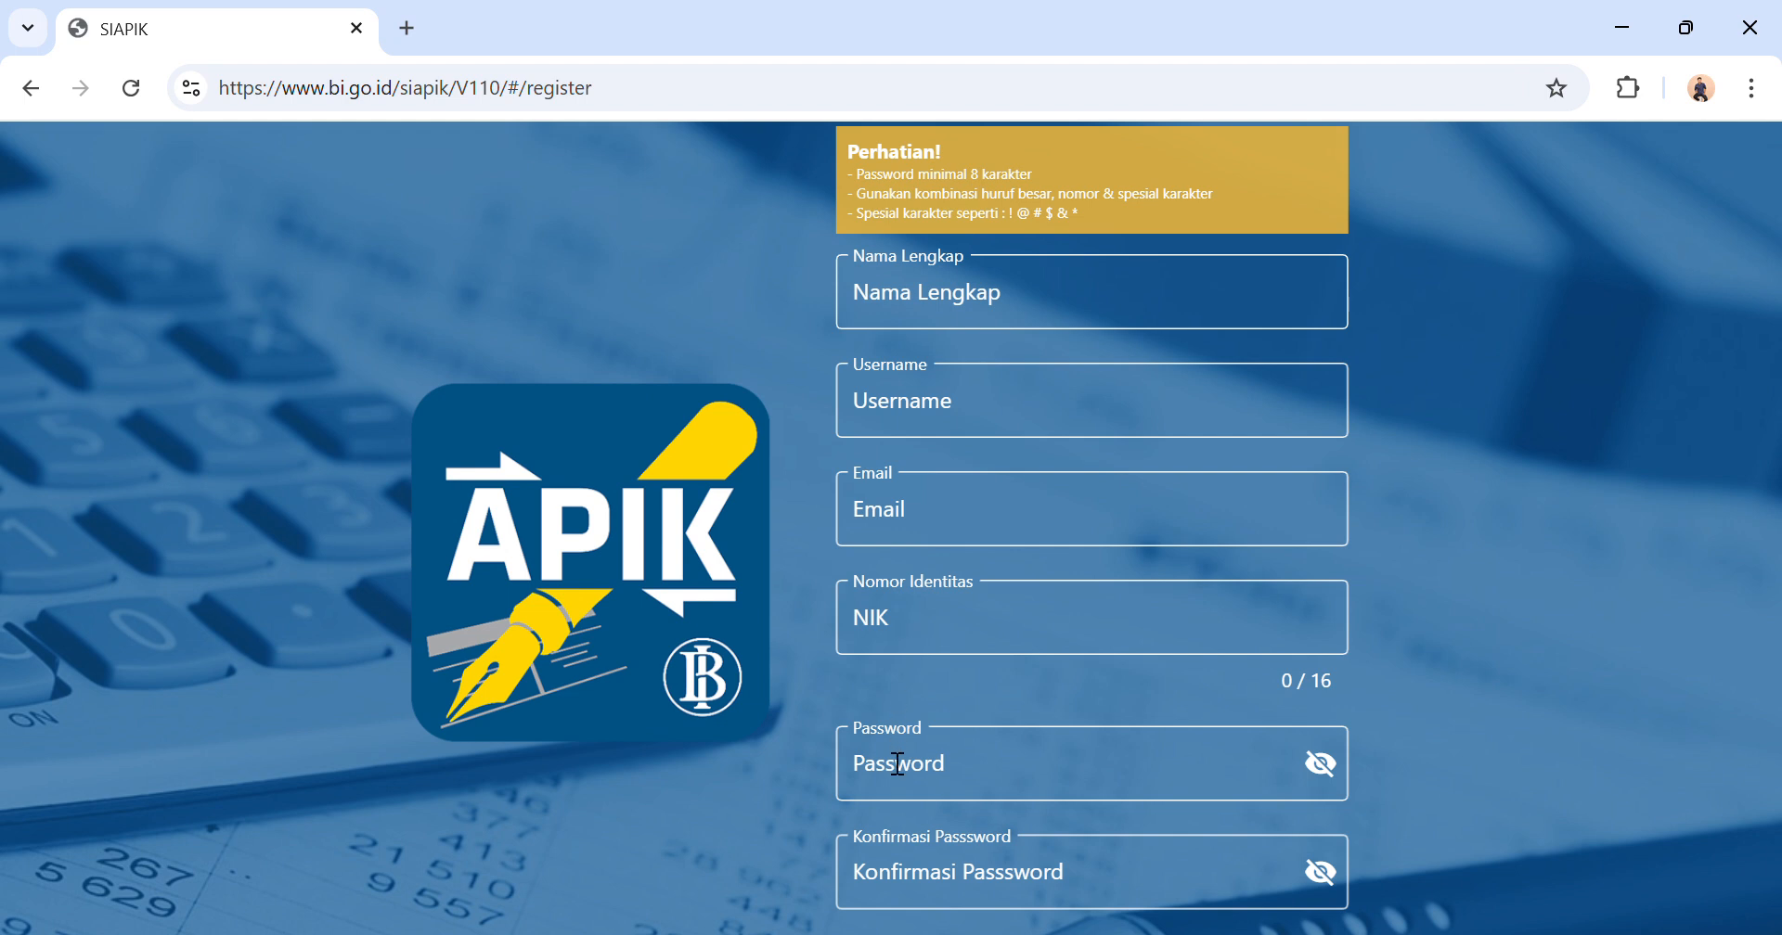
pyautogui.scroll(-1, 895, 781)
pyautogui.scroll(-1, 897, 763)
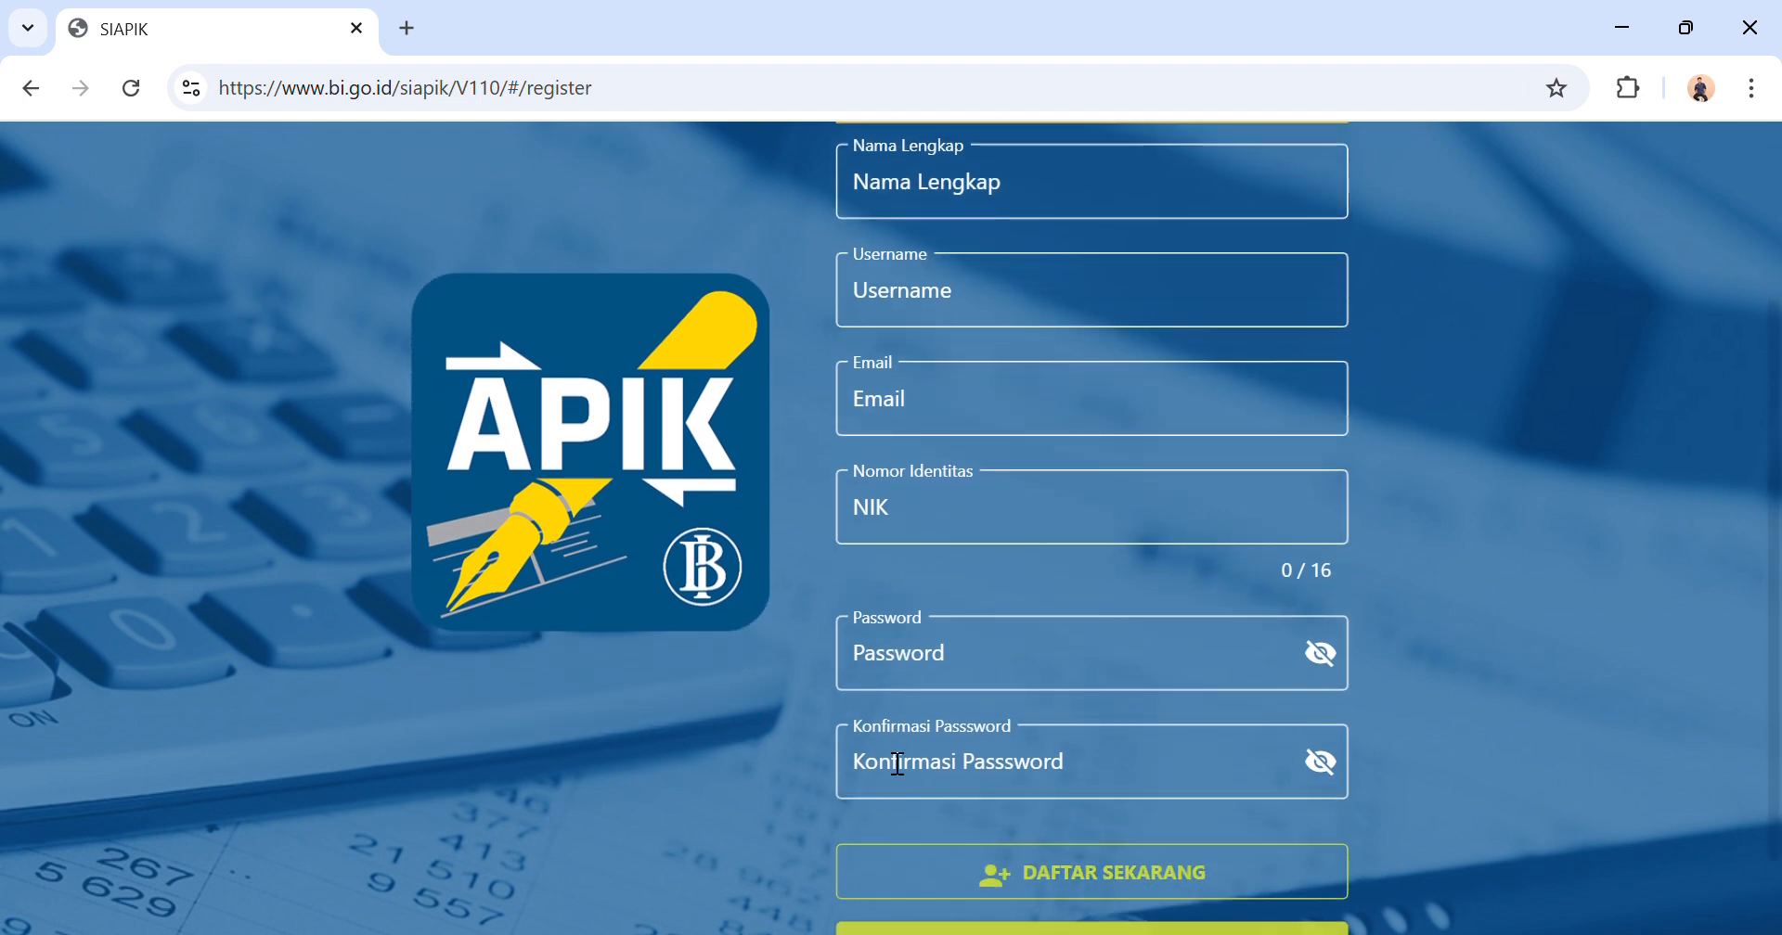
pyautogui.scroll(-2, 896, 764)
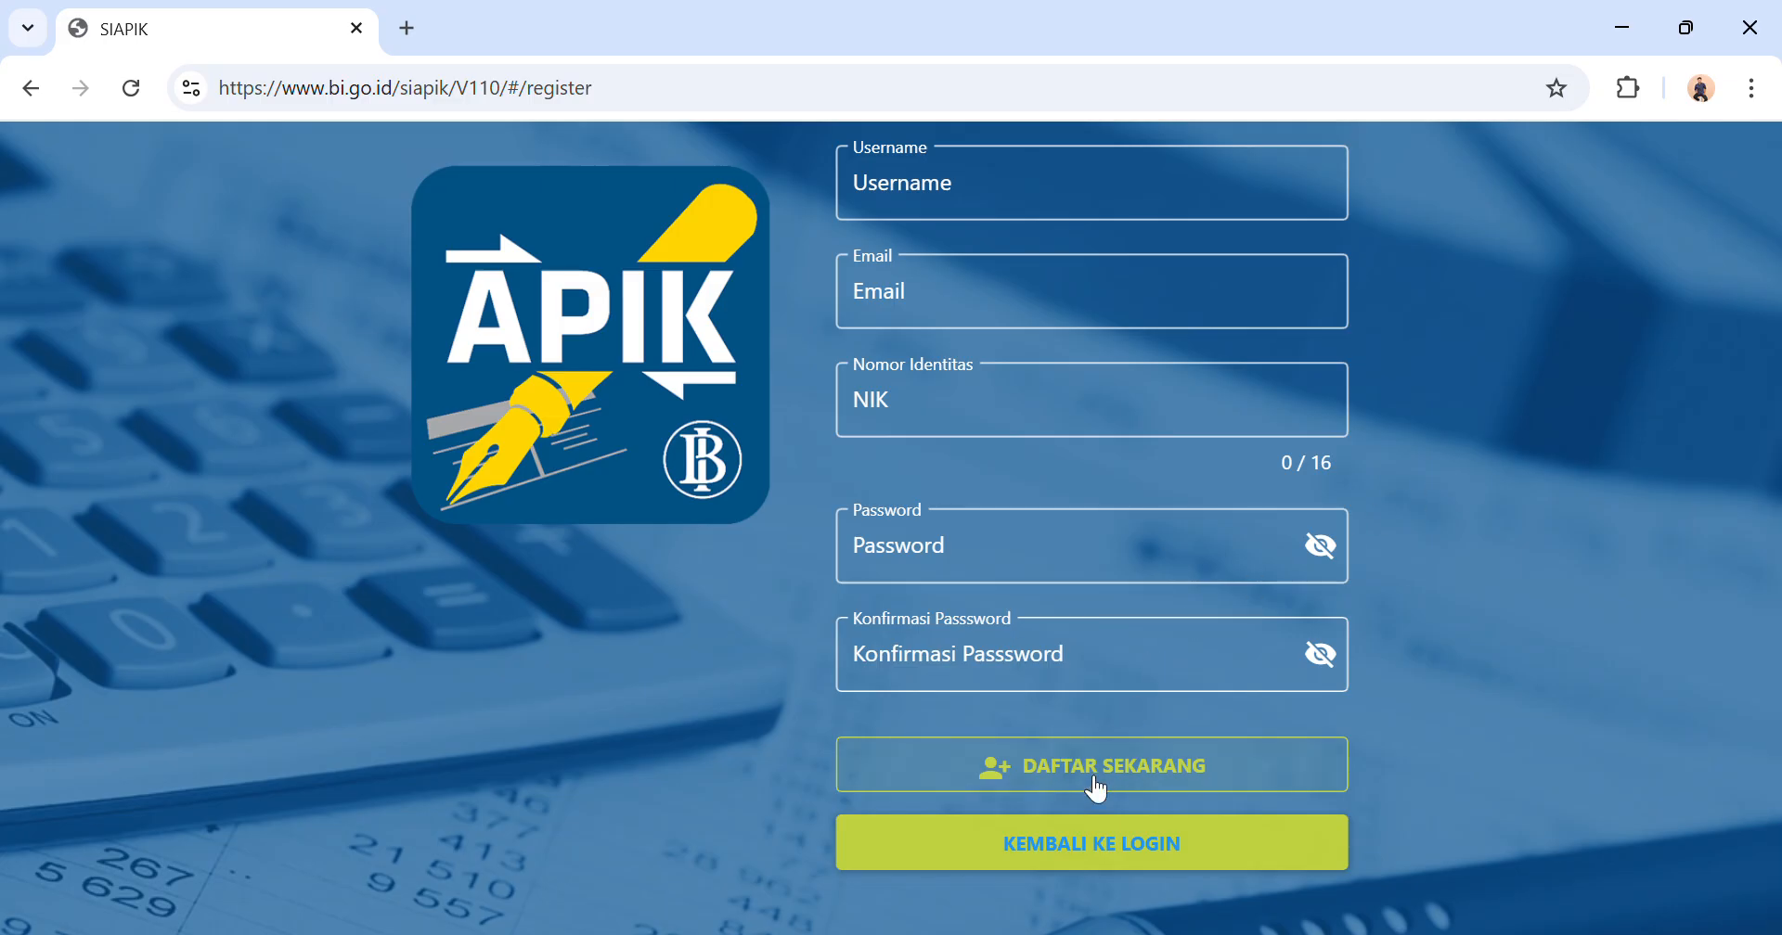
pyautogui.click(1126, 843)
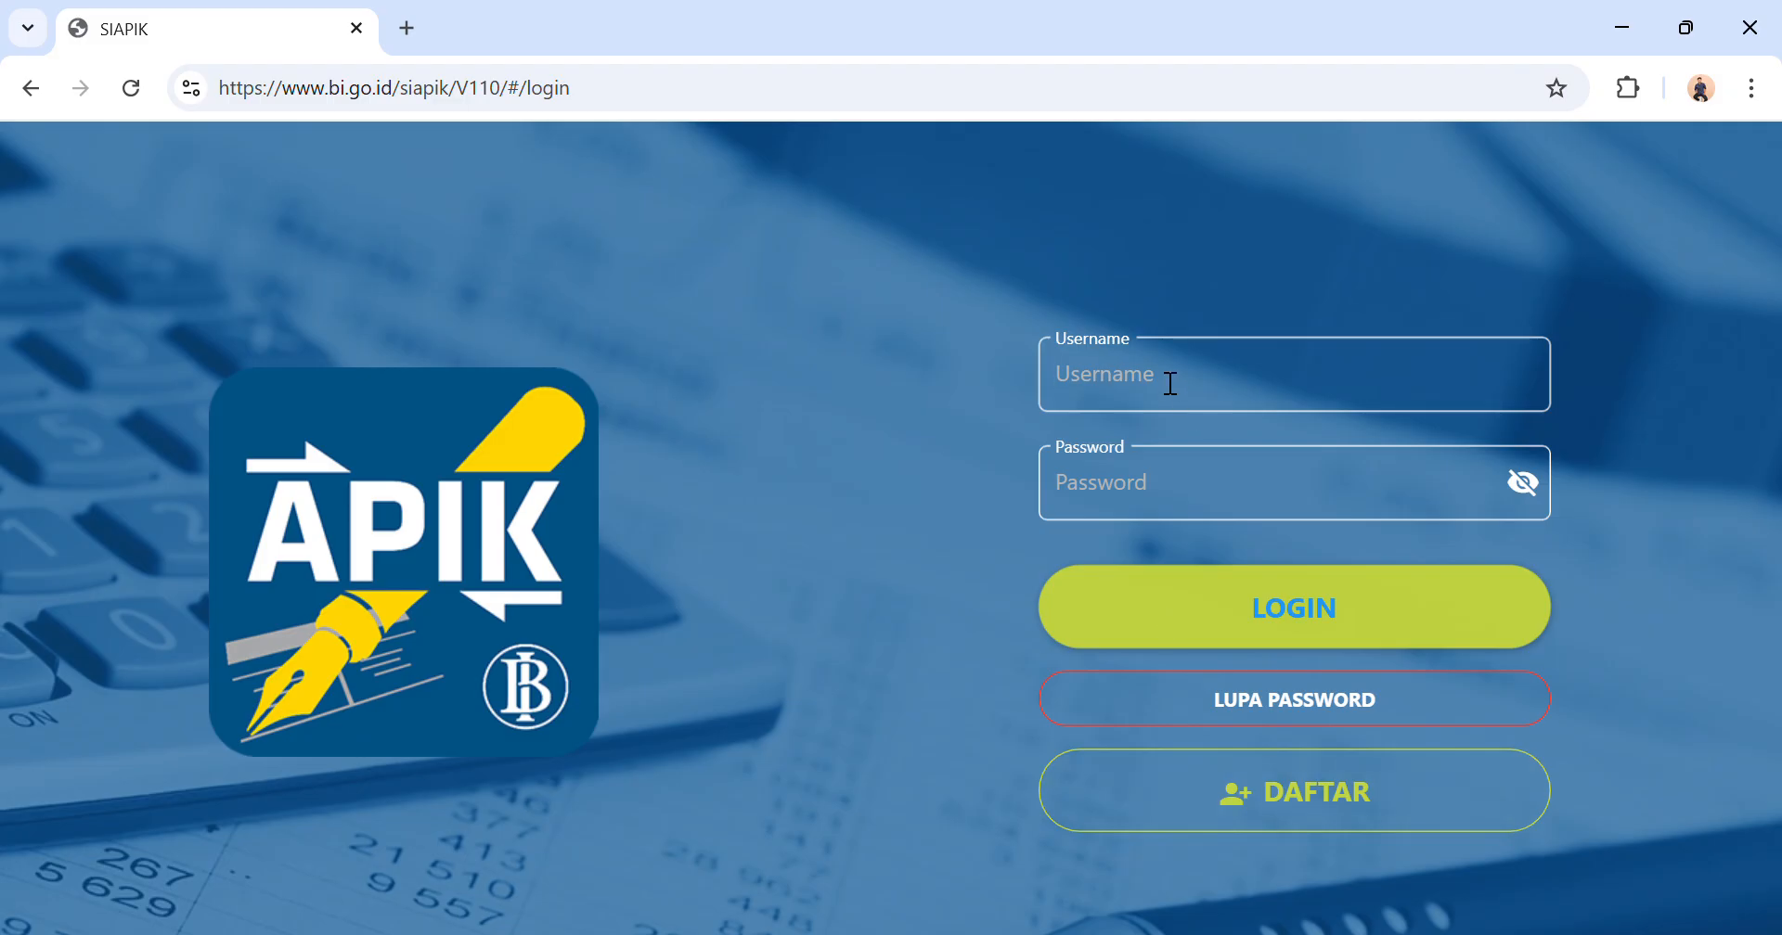
# Log in to SIAPIK with the account's username and password.
pyautogui.write('Apisaja04')
pyautogui.click(1131, 504)
pyautogui.write('A')
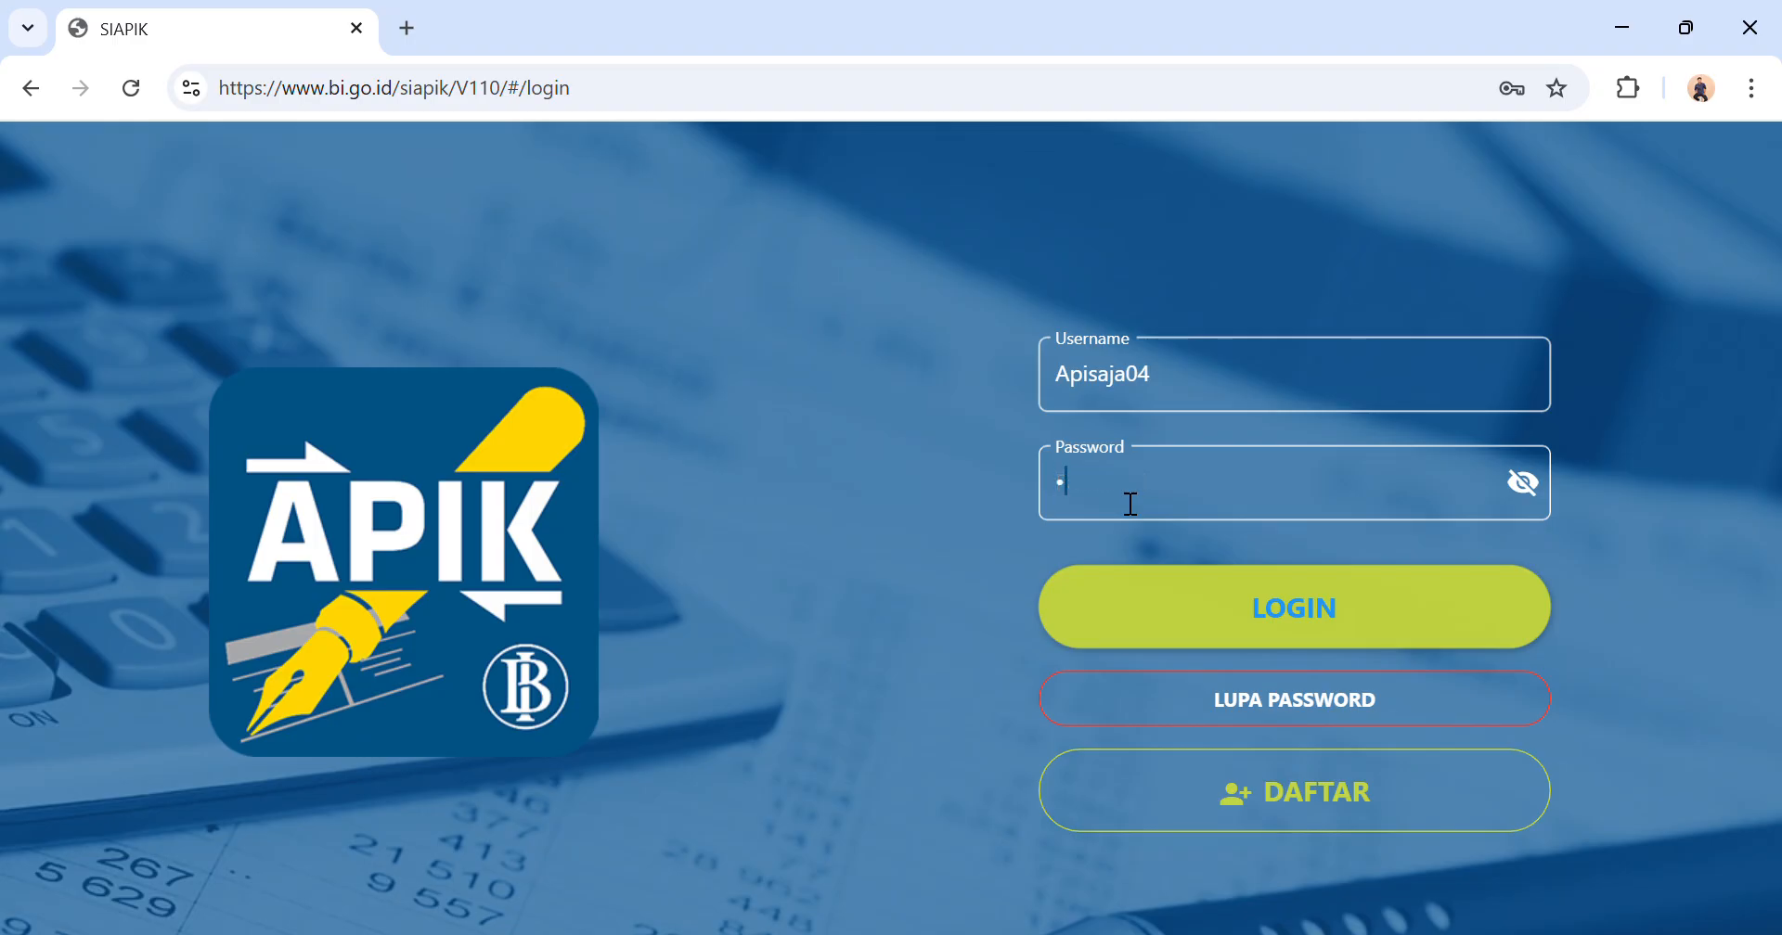
pyautogui.write('••••••••••••••')
pyautogui.click(1227, 615)
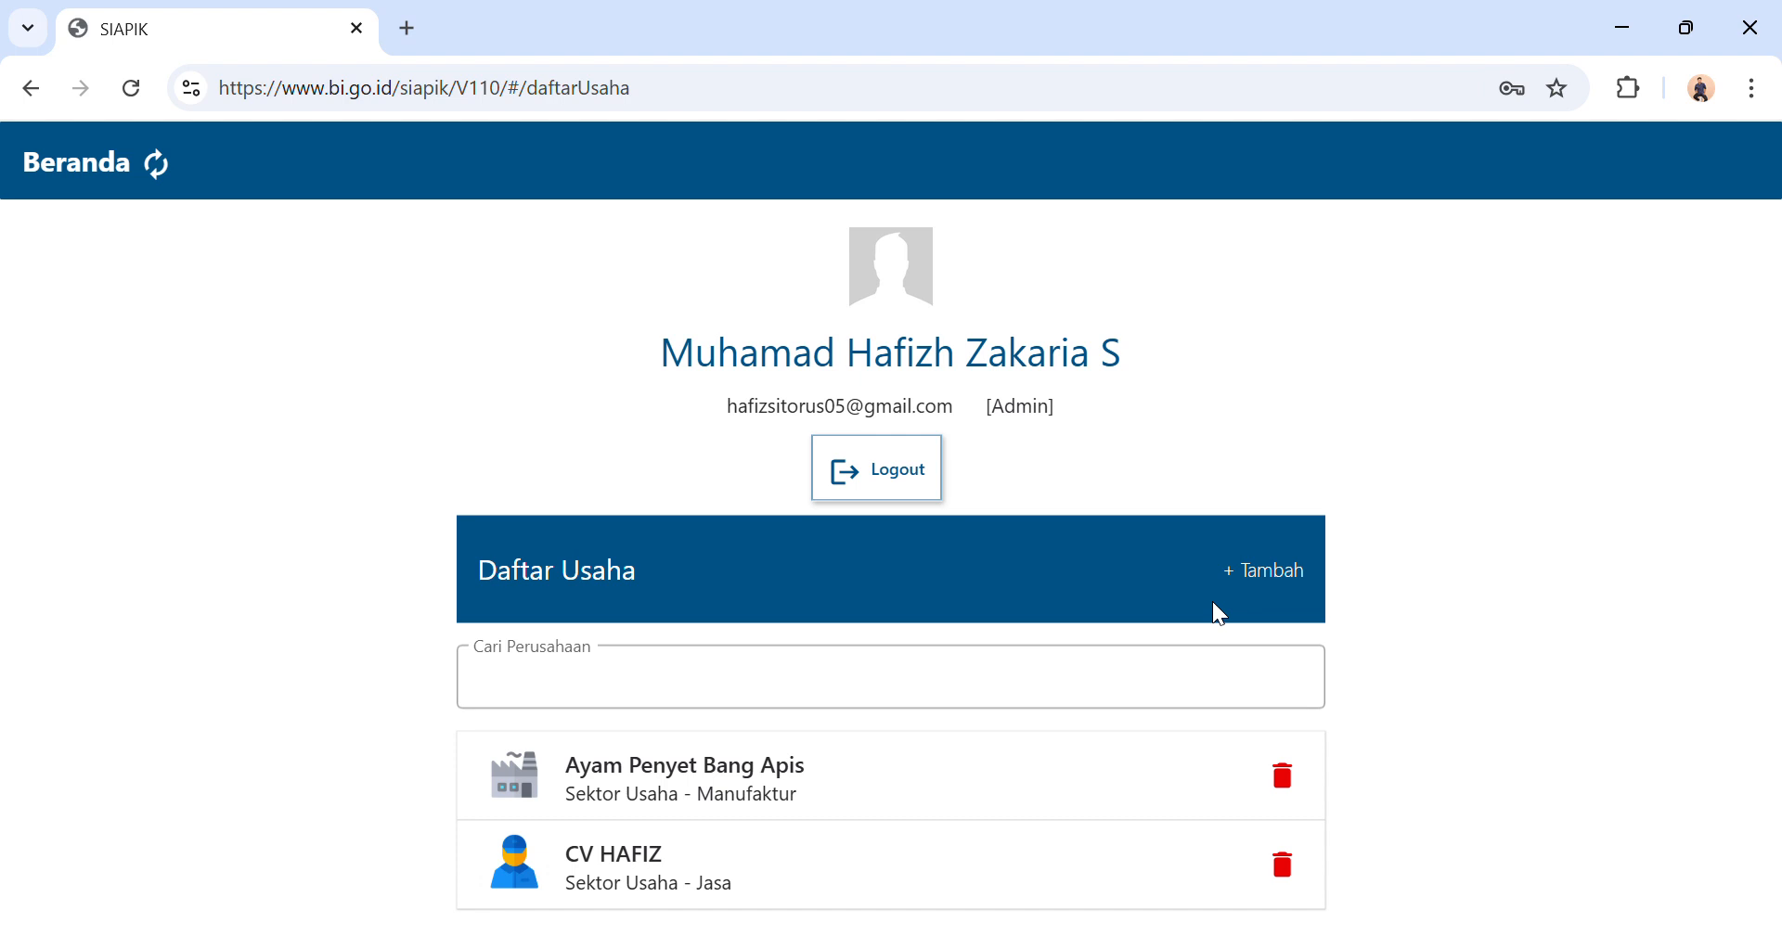
pyautogui.scroll(-1, 1213, 604)
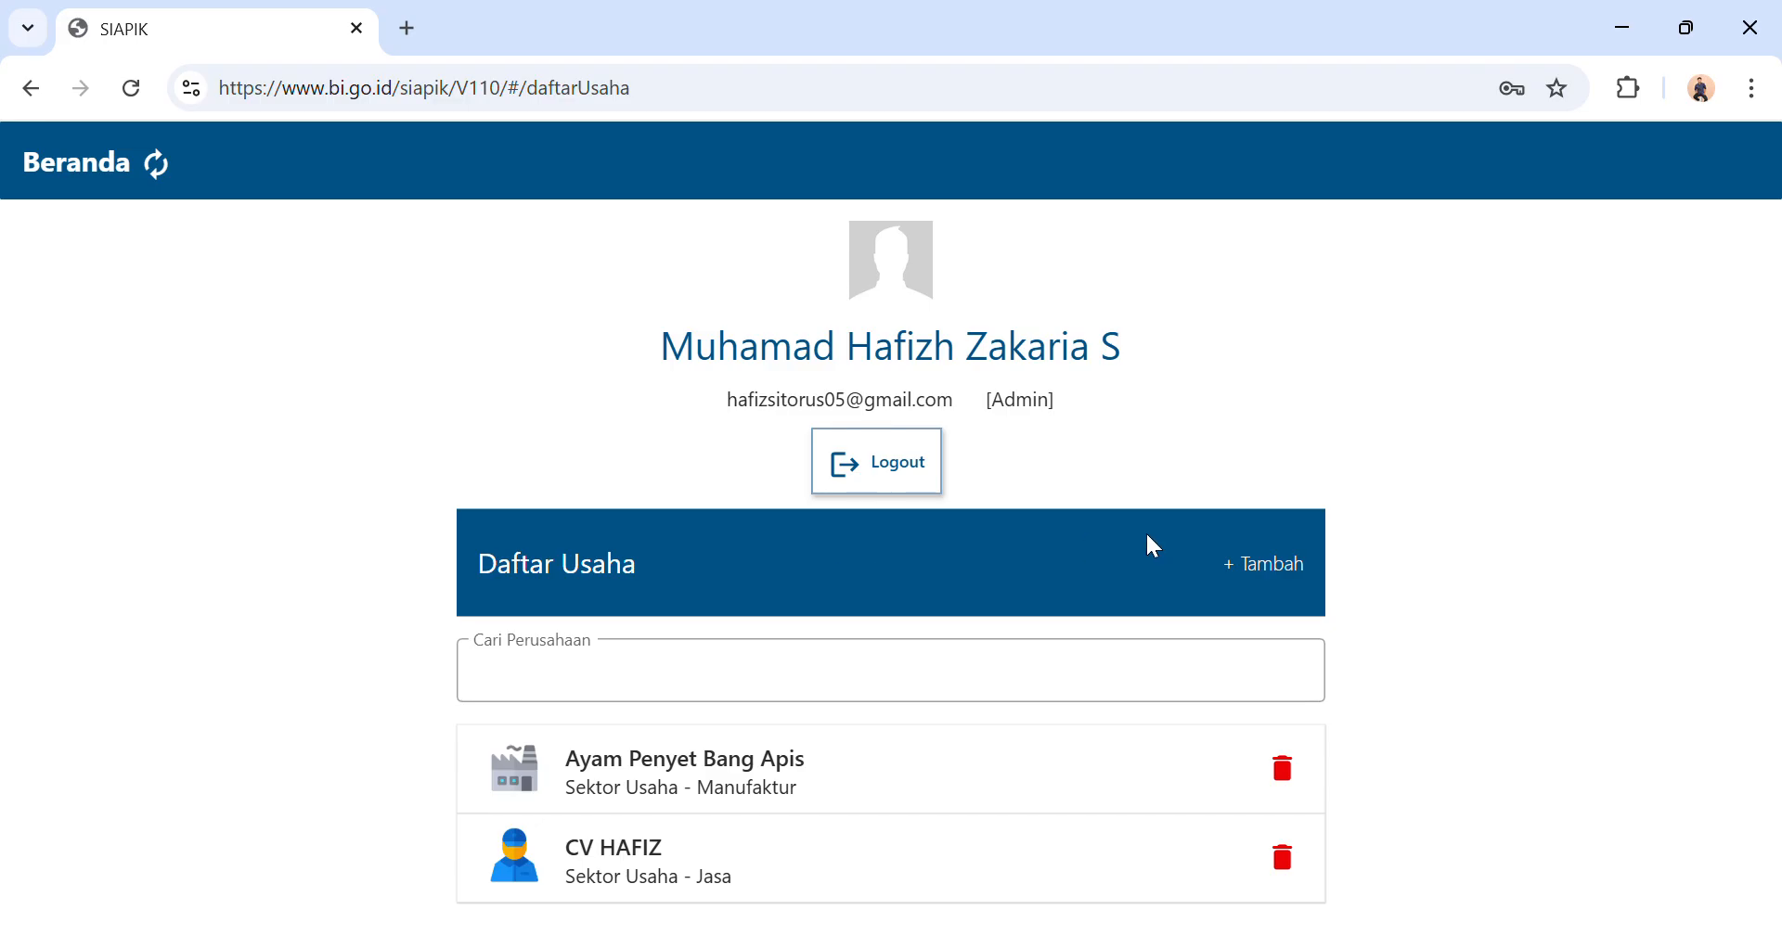
pyautogui.click(1237, 573)
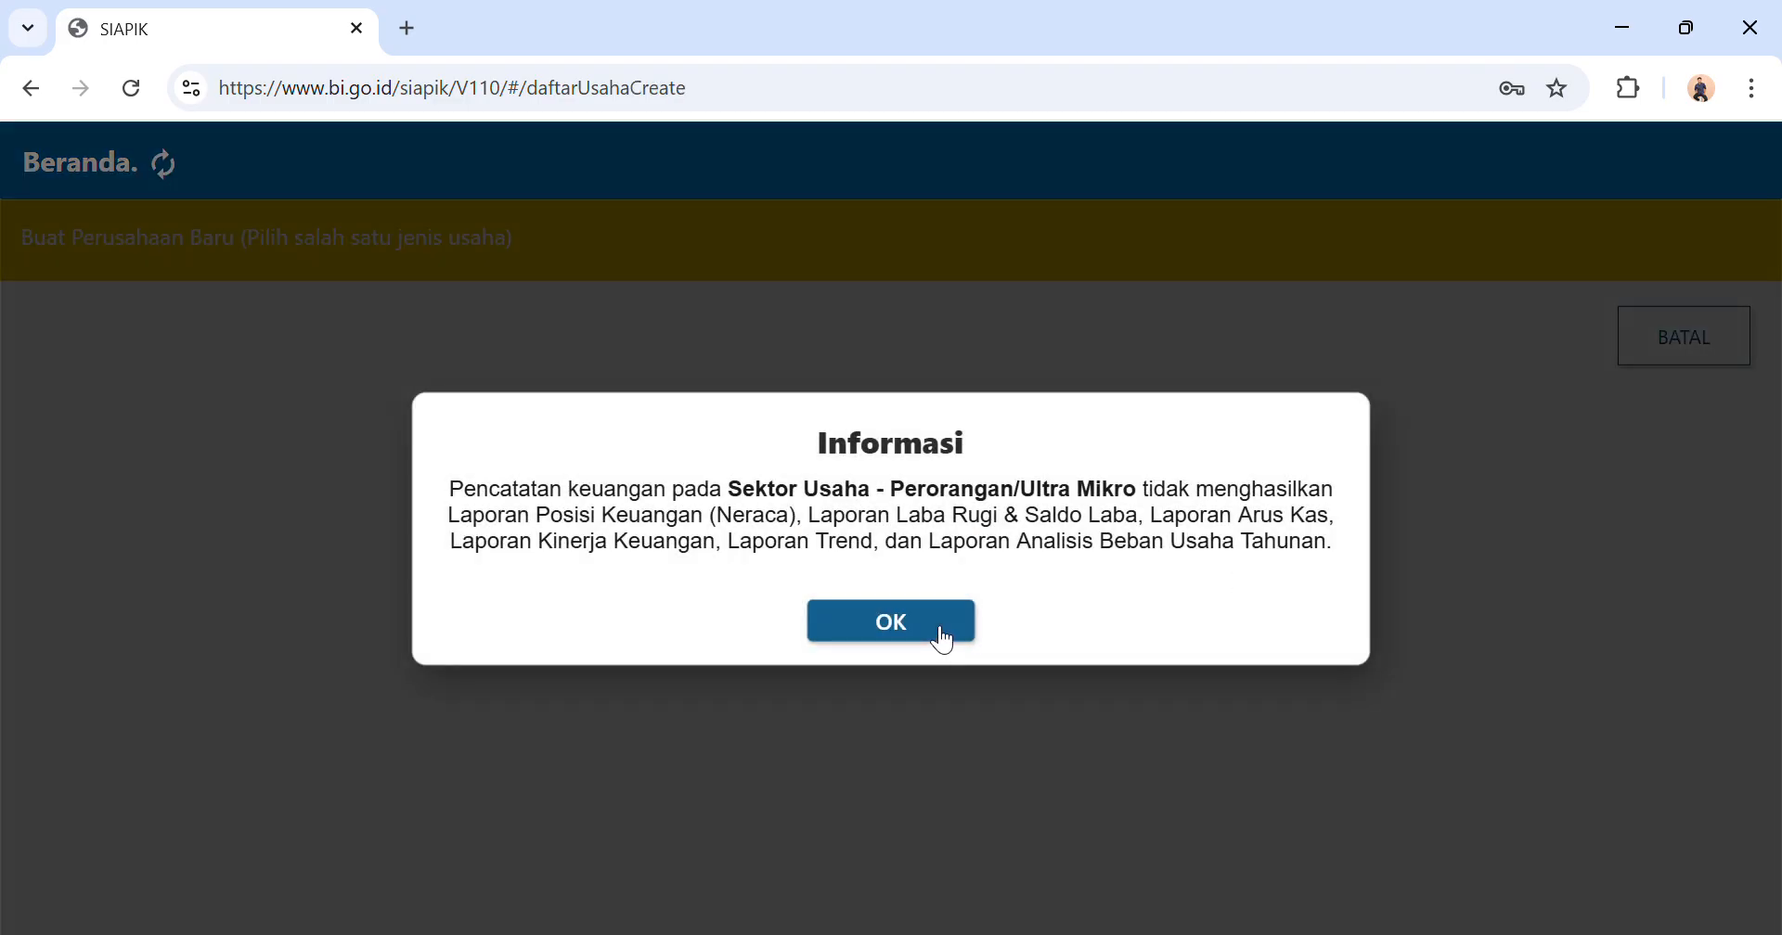
pyautogui.click(942, 631)
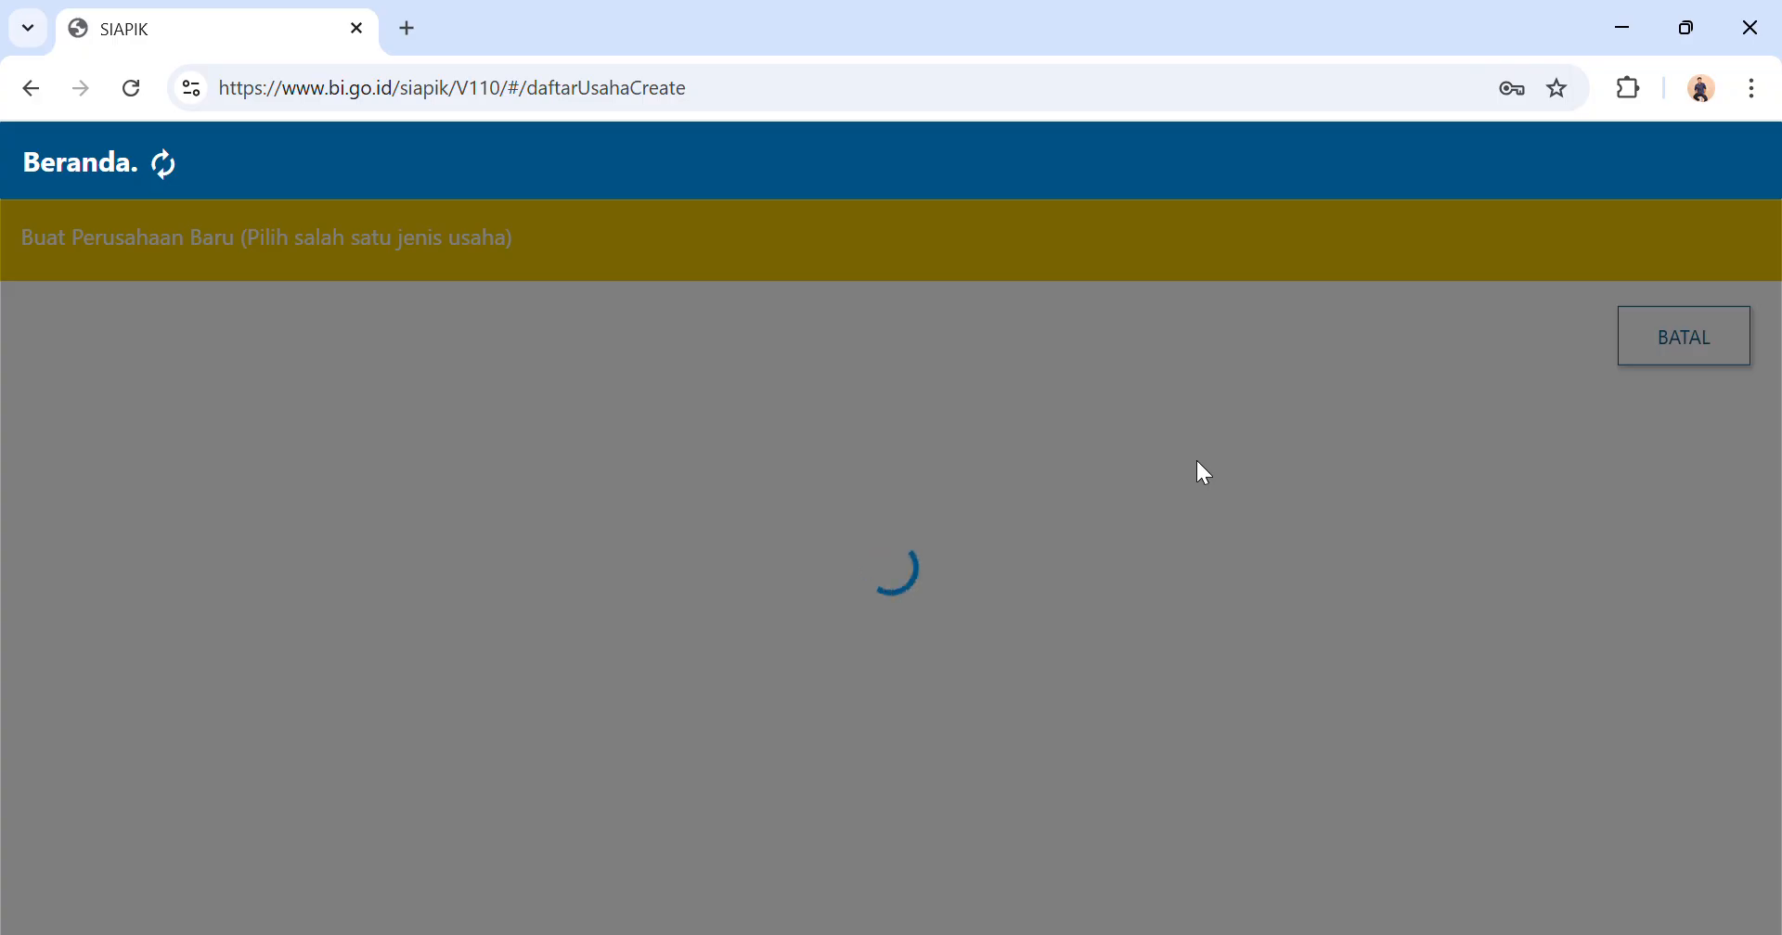
pyautogui.click(30, 89)
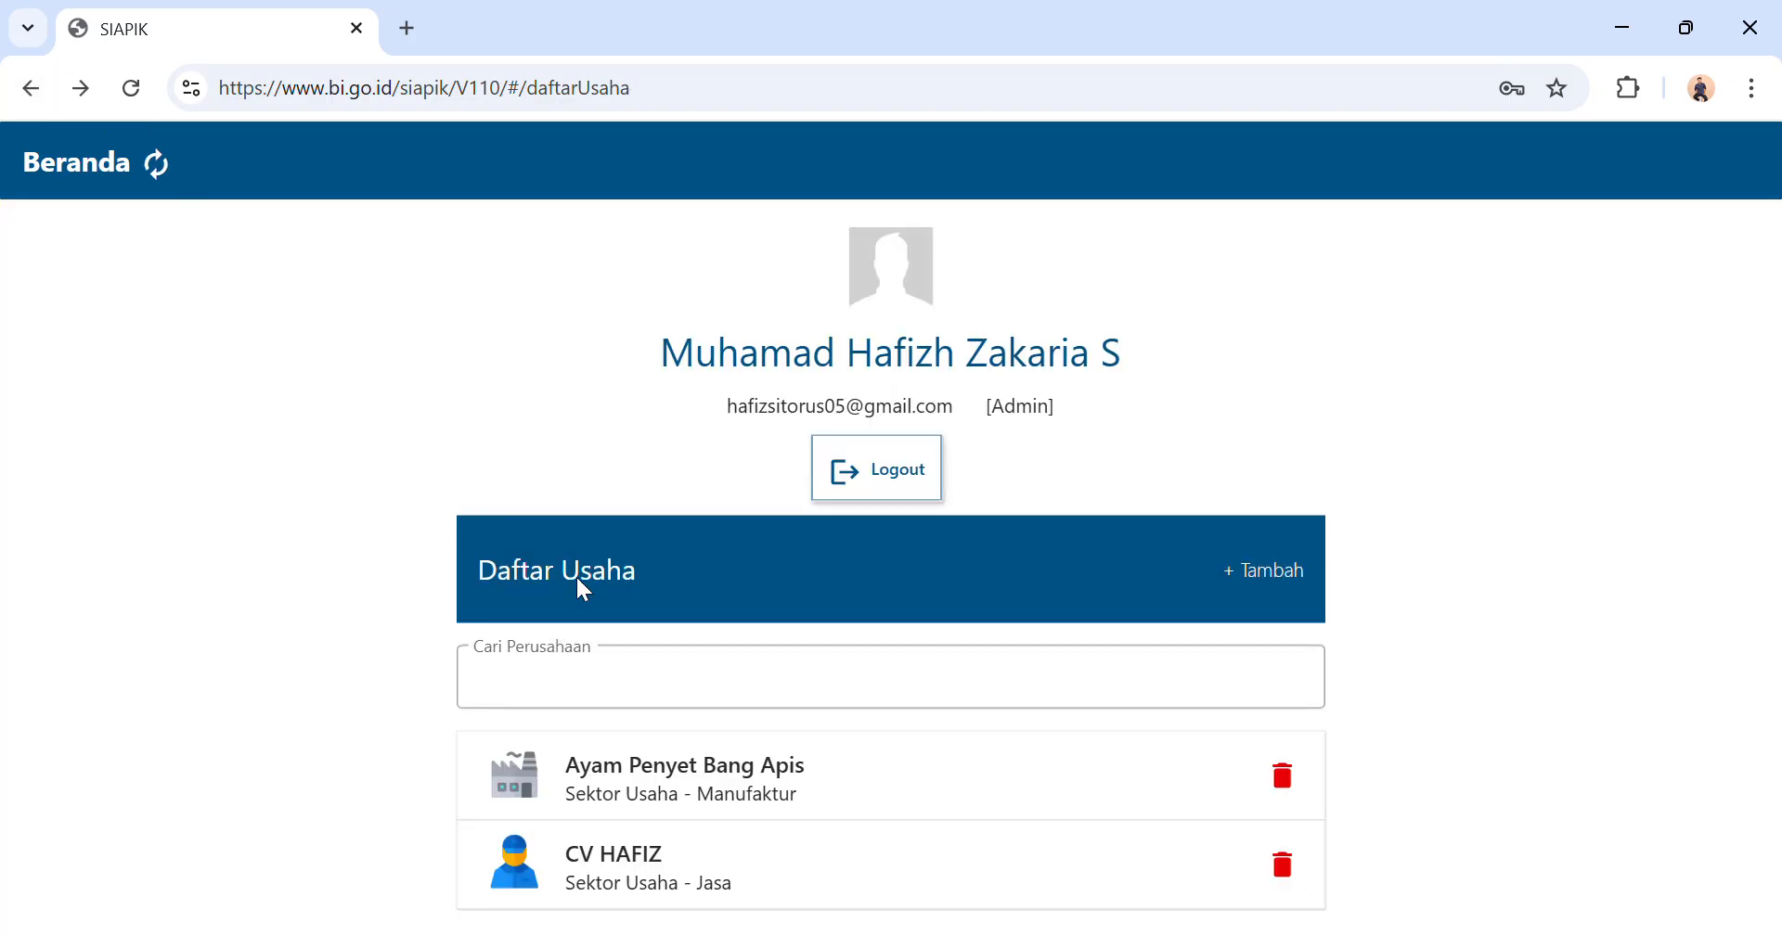
pyautogui.click(645, 788)
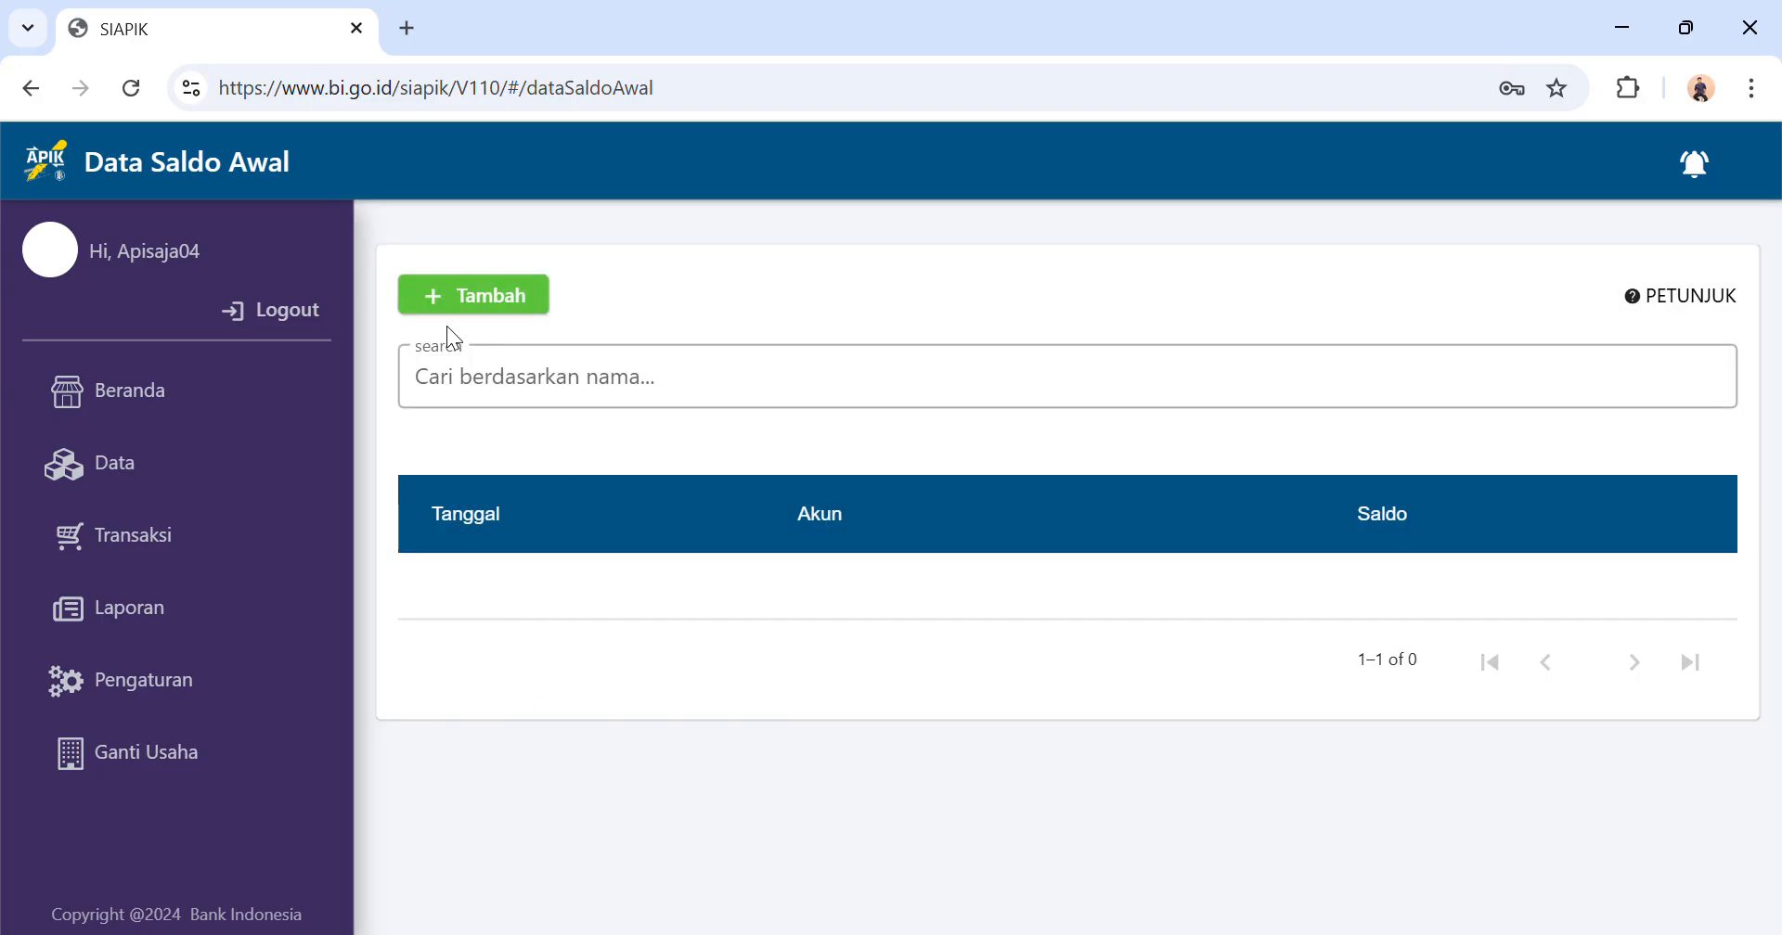
pyautogui.click(34, 91)
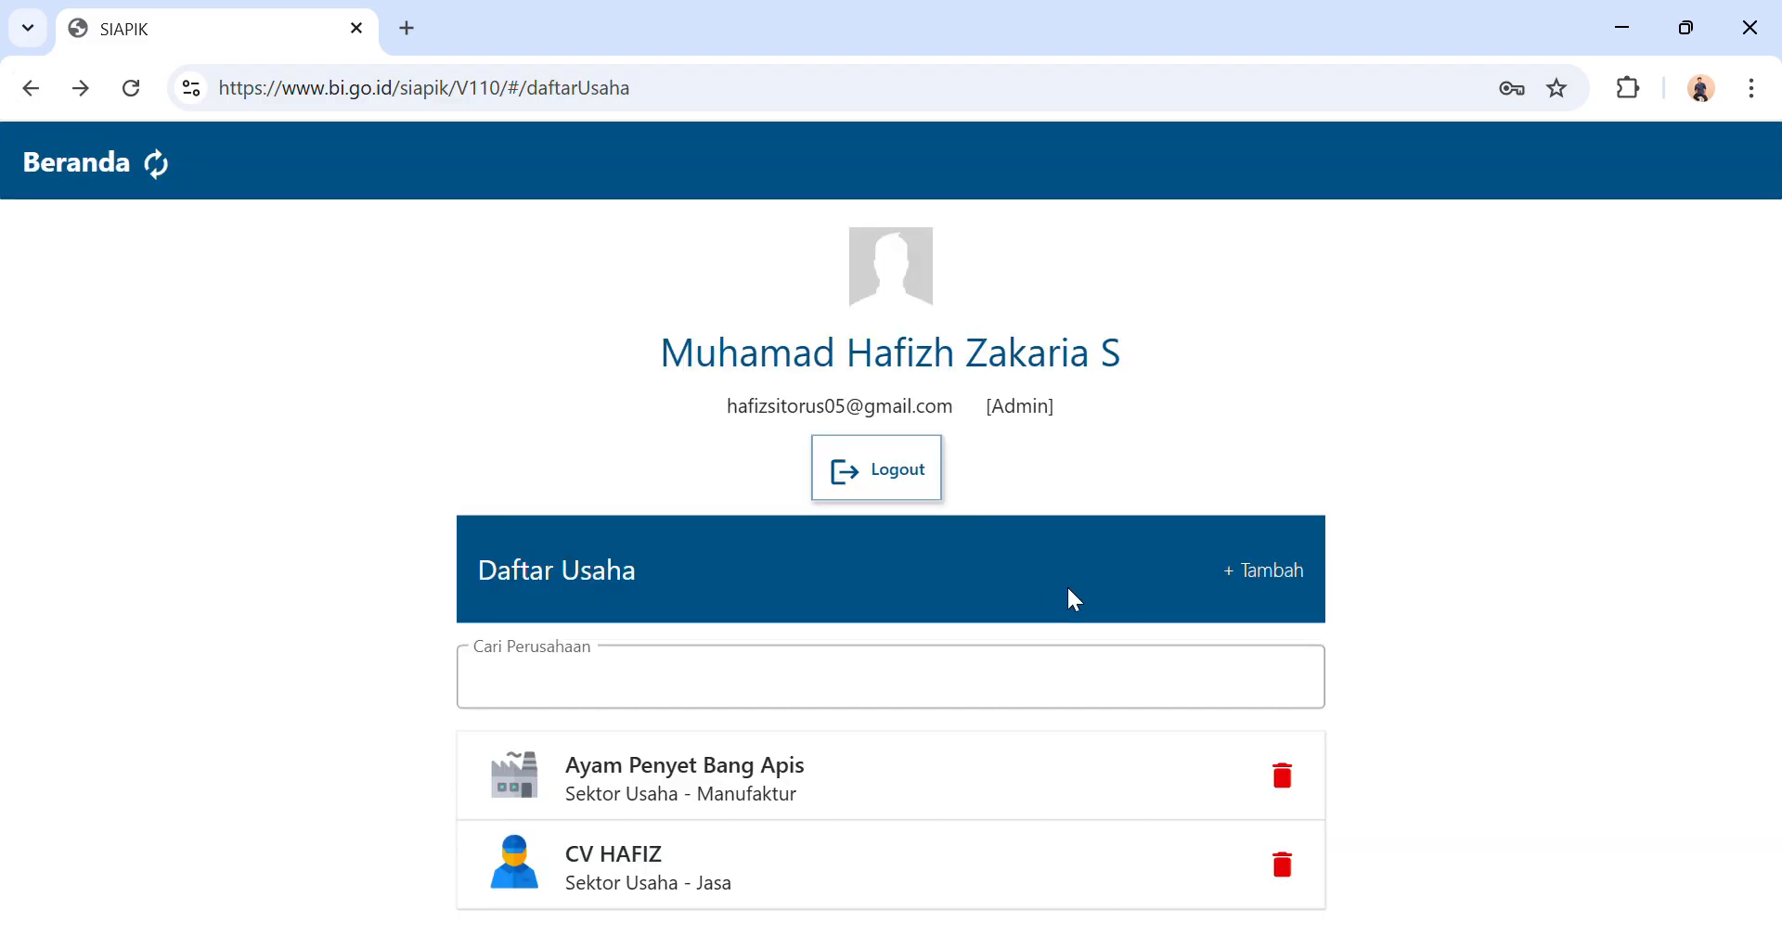
# Start adding a new business, dismiss the information notice, and choose Sektor Usaha - Manufaktur as its type.
pyautogui.click(1243, 563)
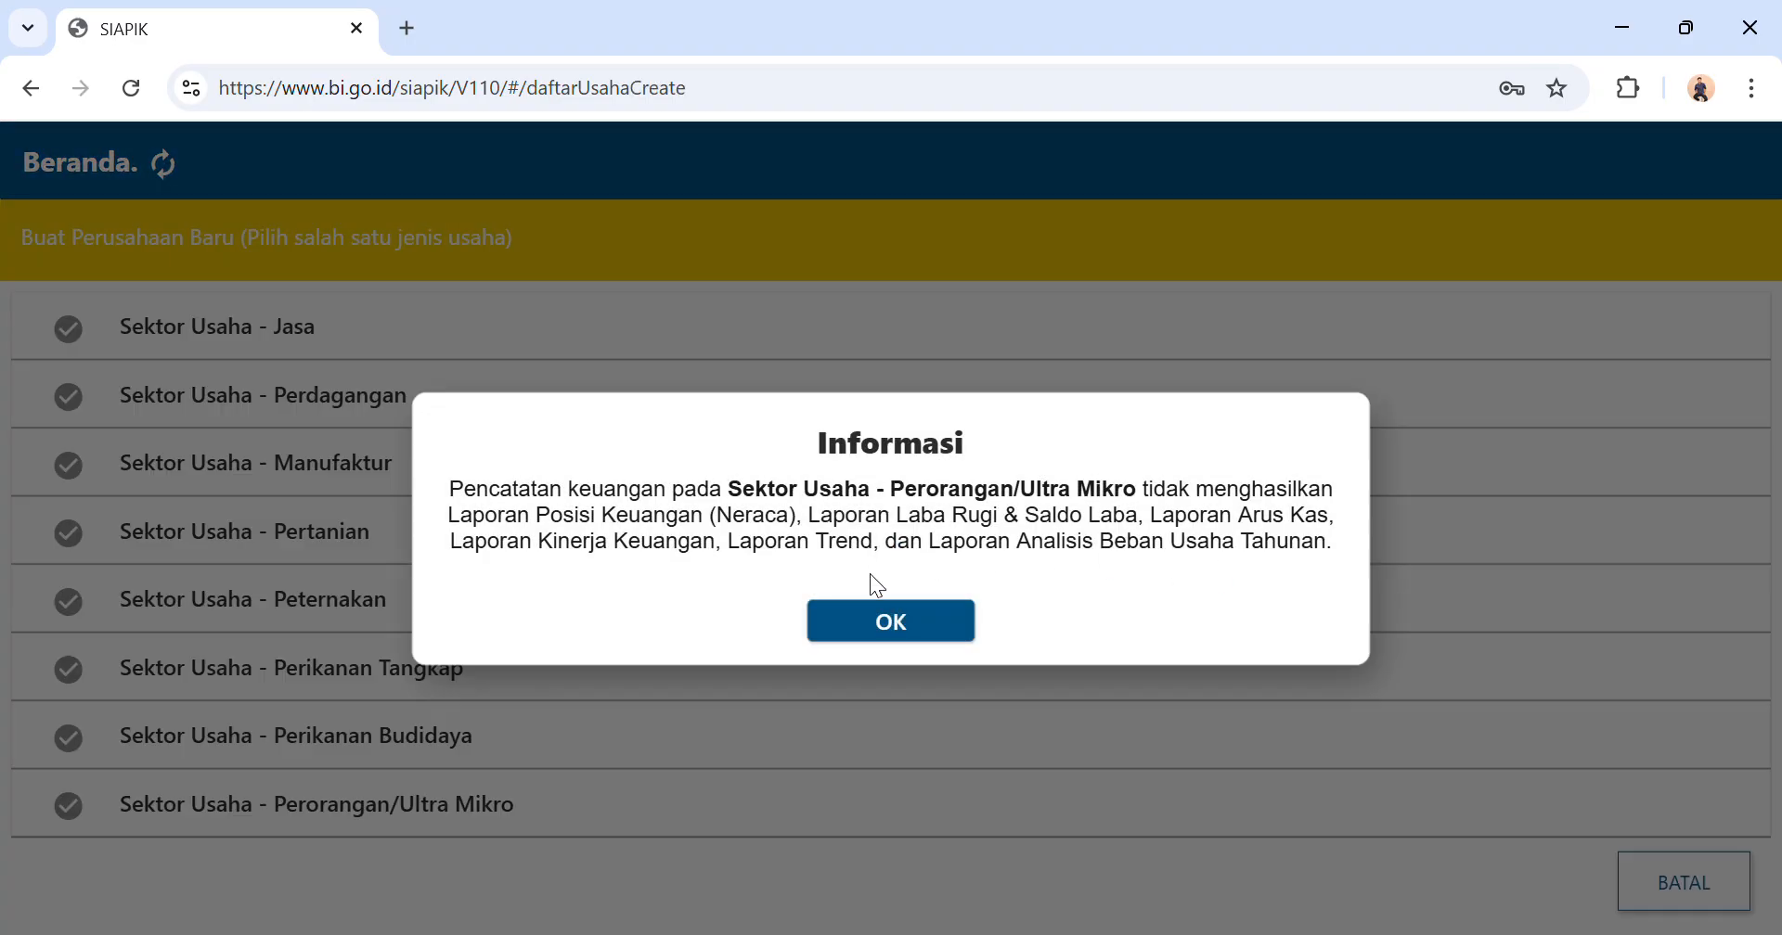
pyautogui.click(872, 625)
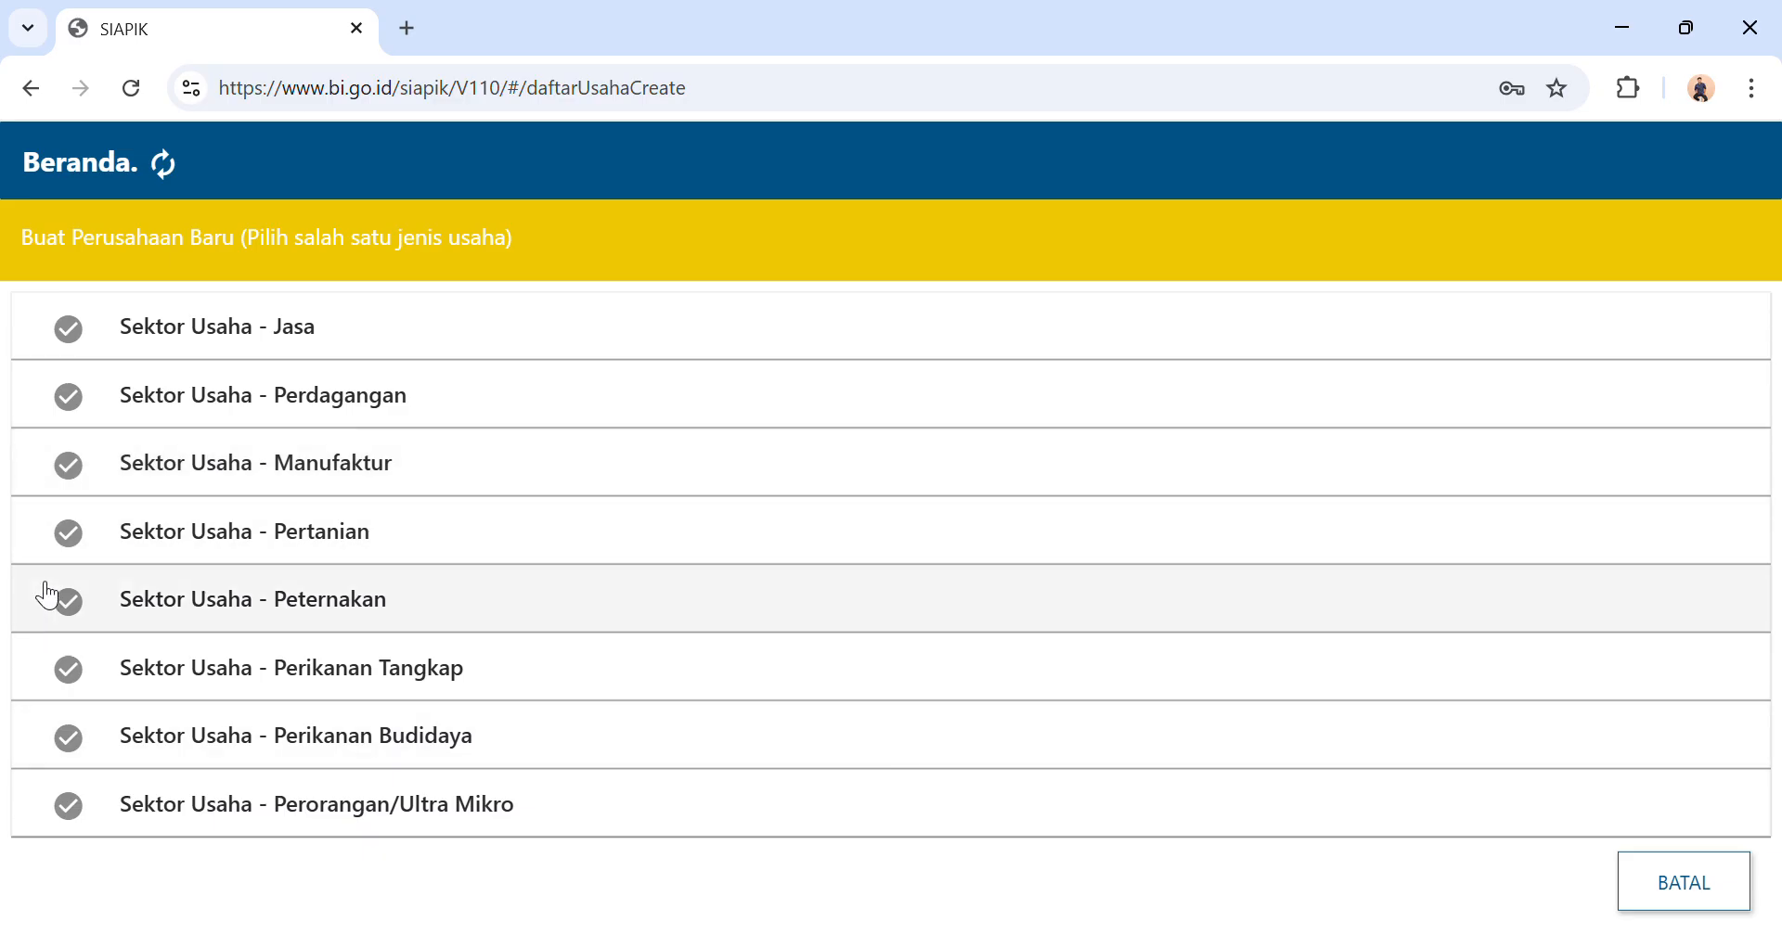
pyautogui.click(469, 475)
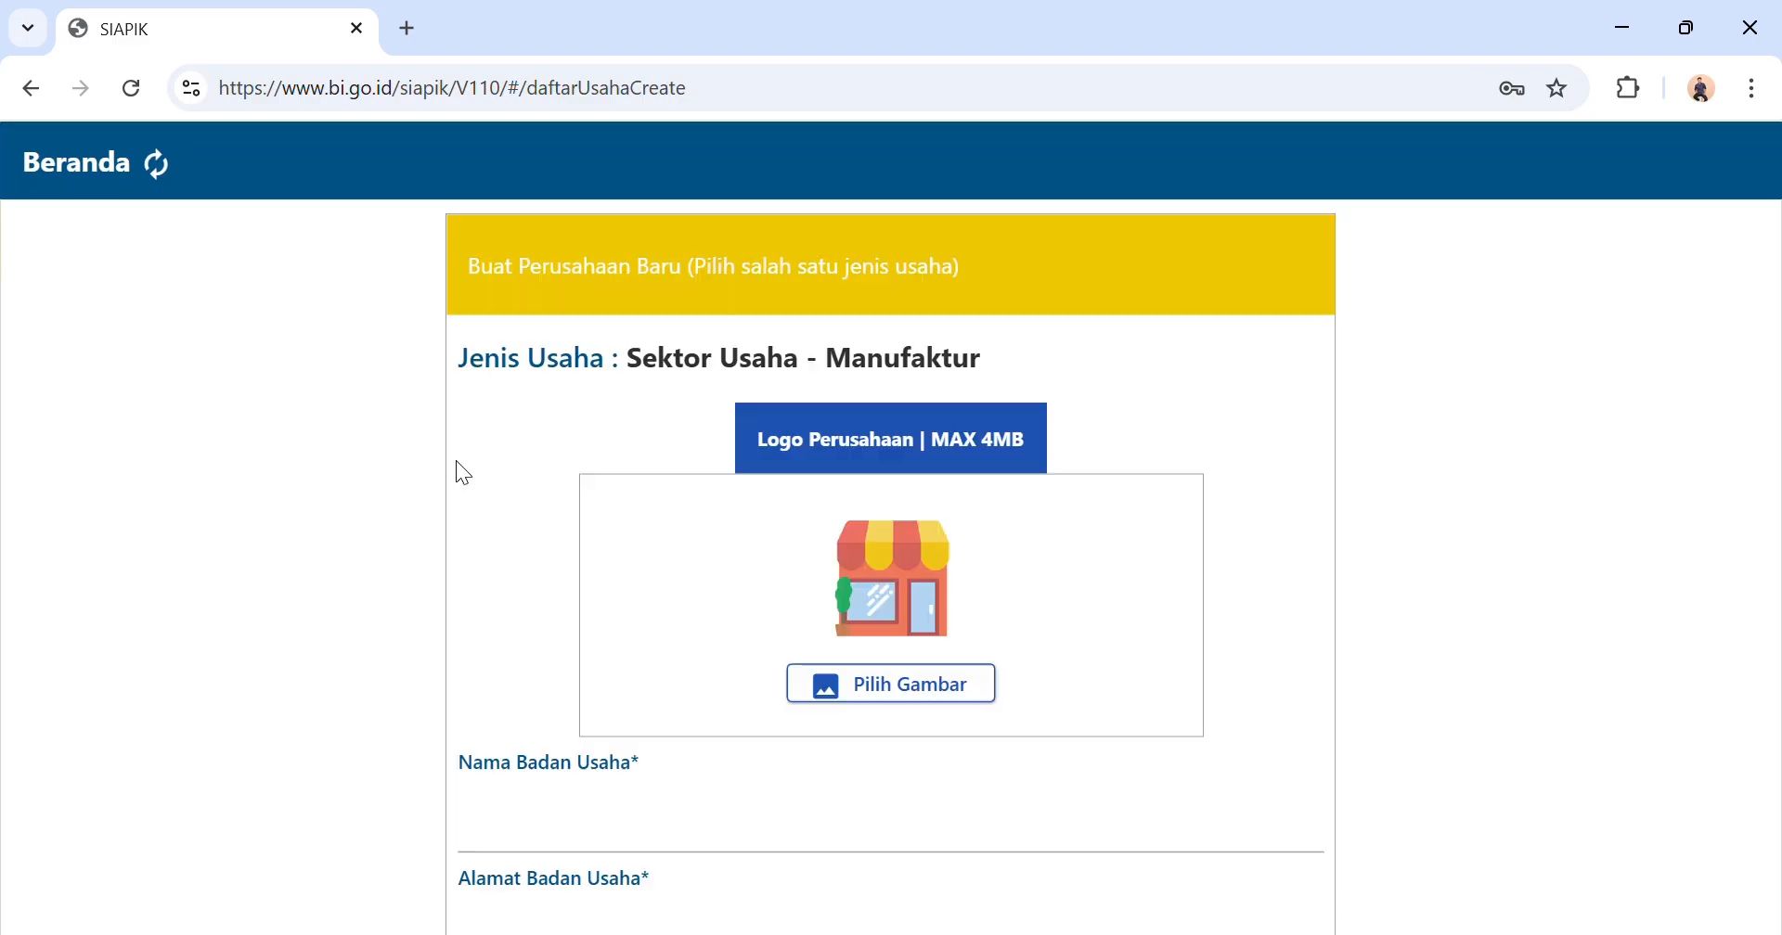
# Enter "Rumah Makan Bang Apis" as the business name (Nama Badan Usaha) in the new company form.
pyautogui.scroll(-1, 840, 476)
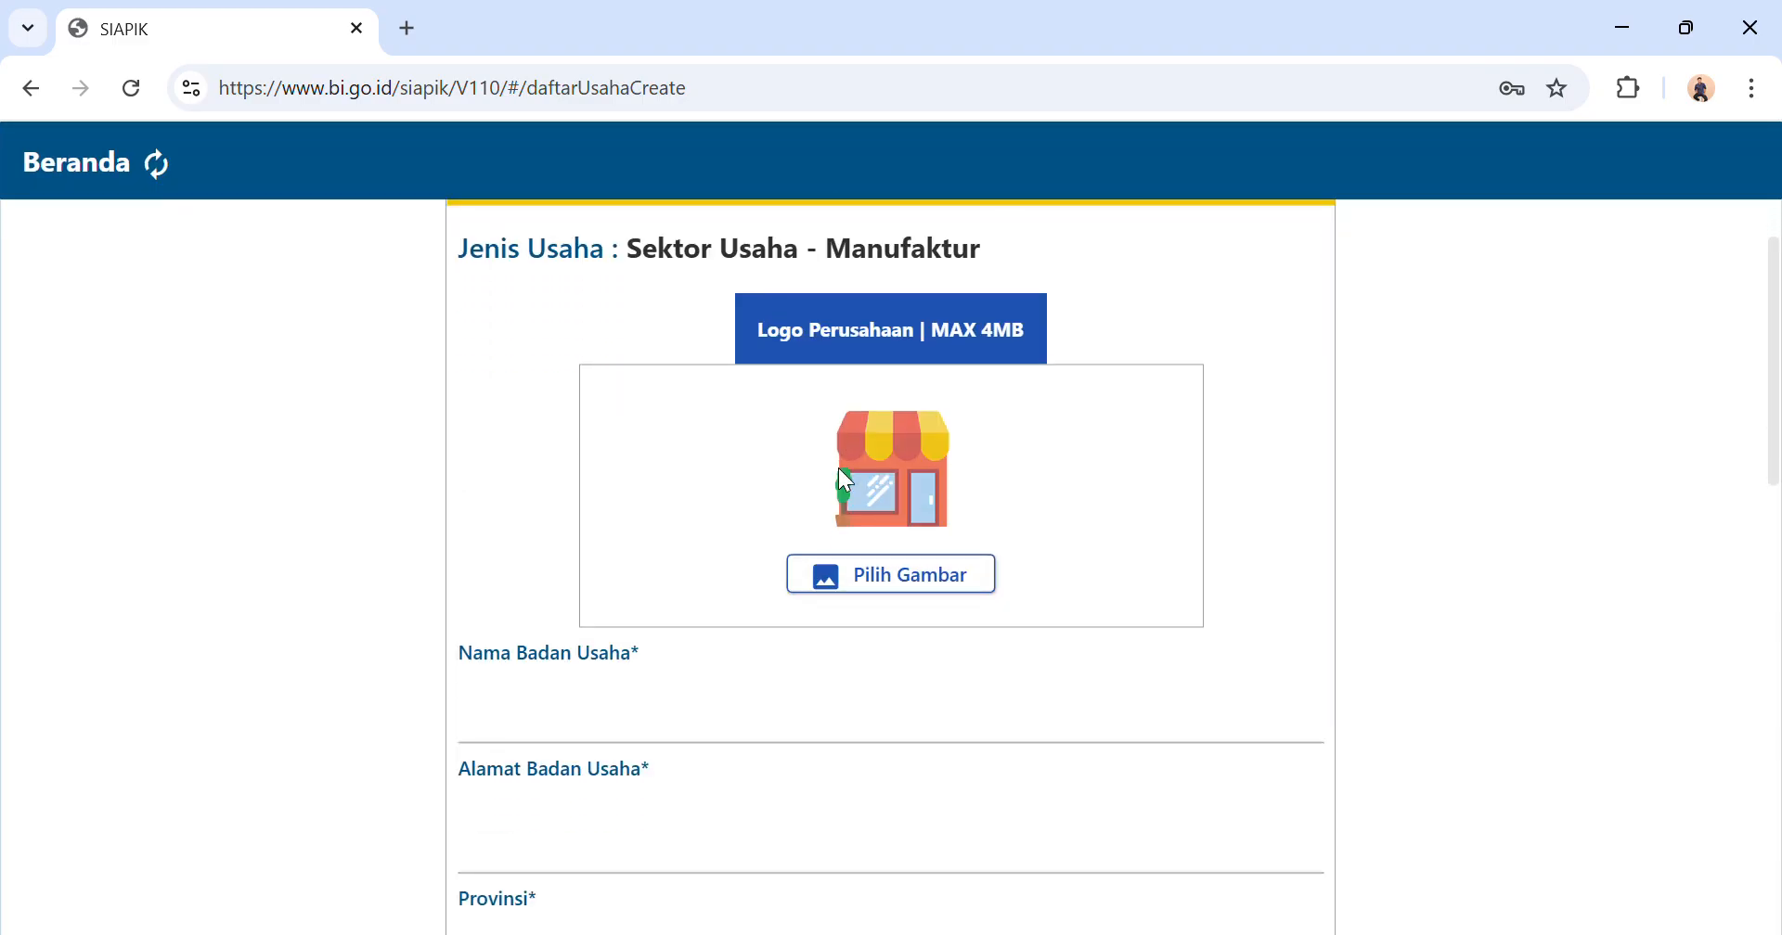
pyautogui.click(600, 737)
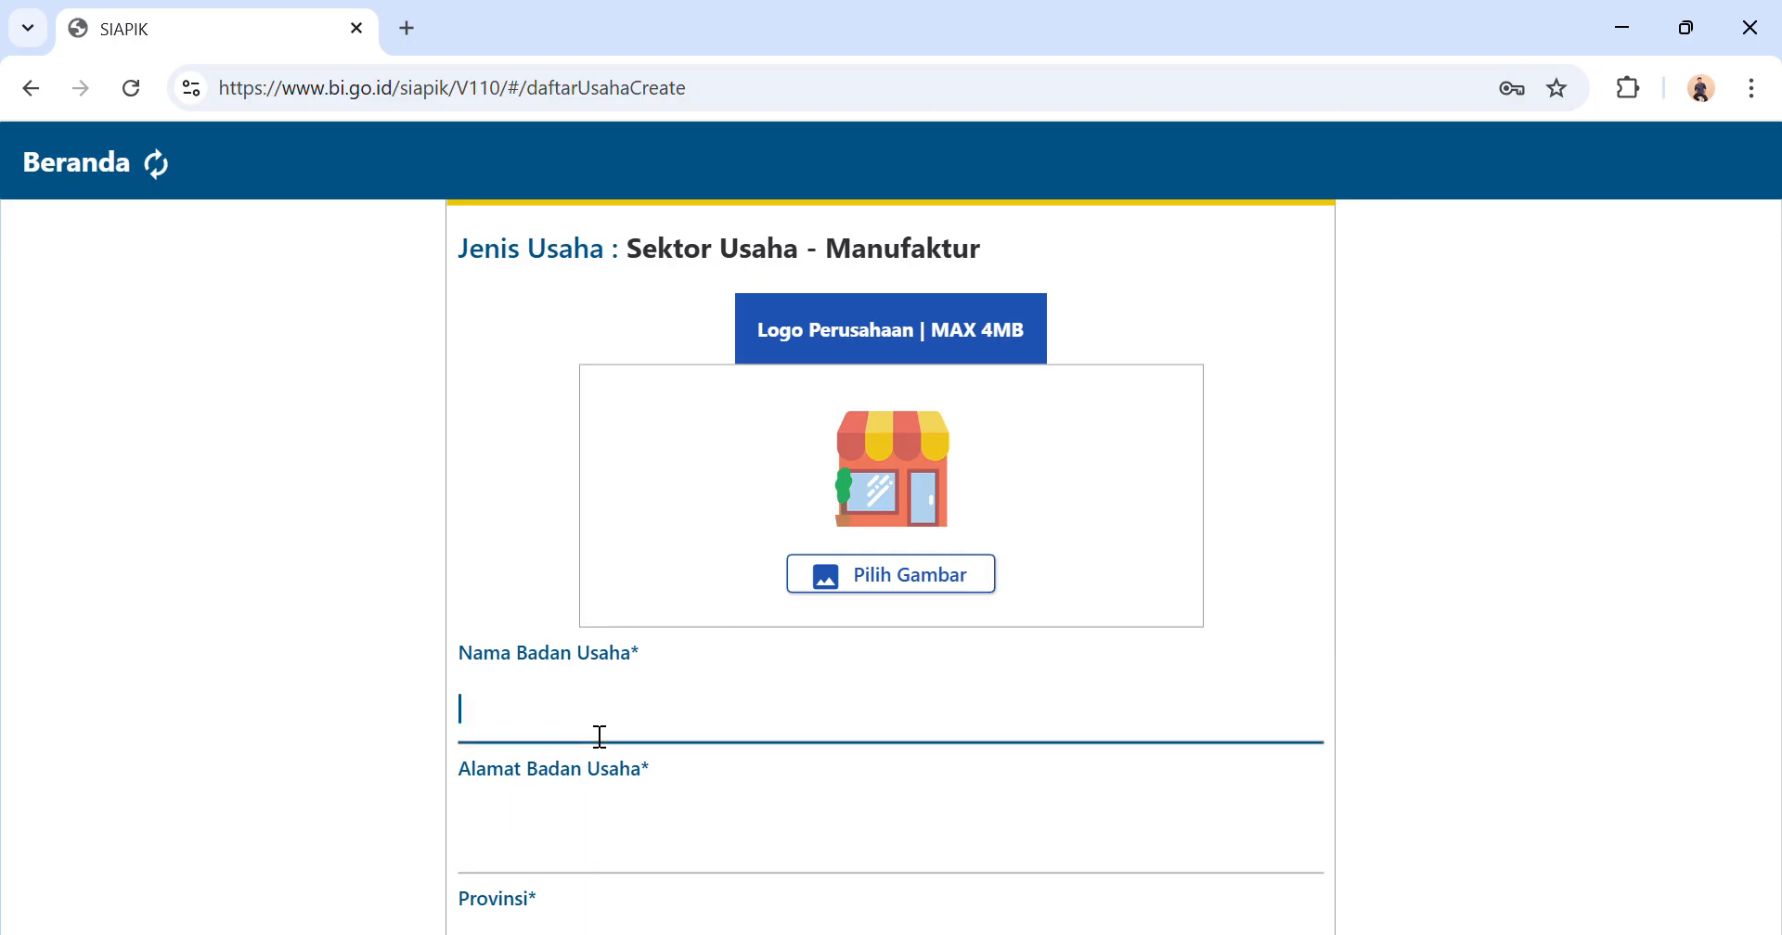
pyautogui.write('RU')
pyautogui.press('BackSpace')
pyautogui.write('umah Makan Bang Apis')
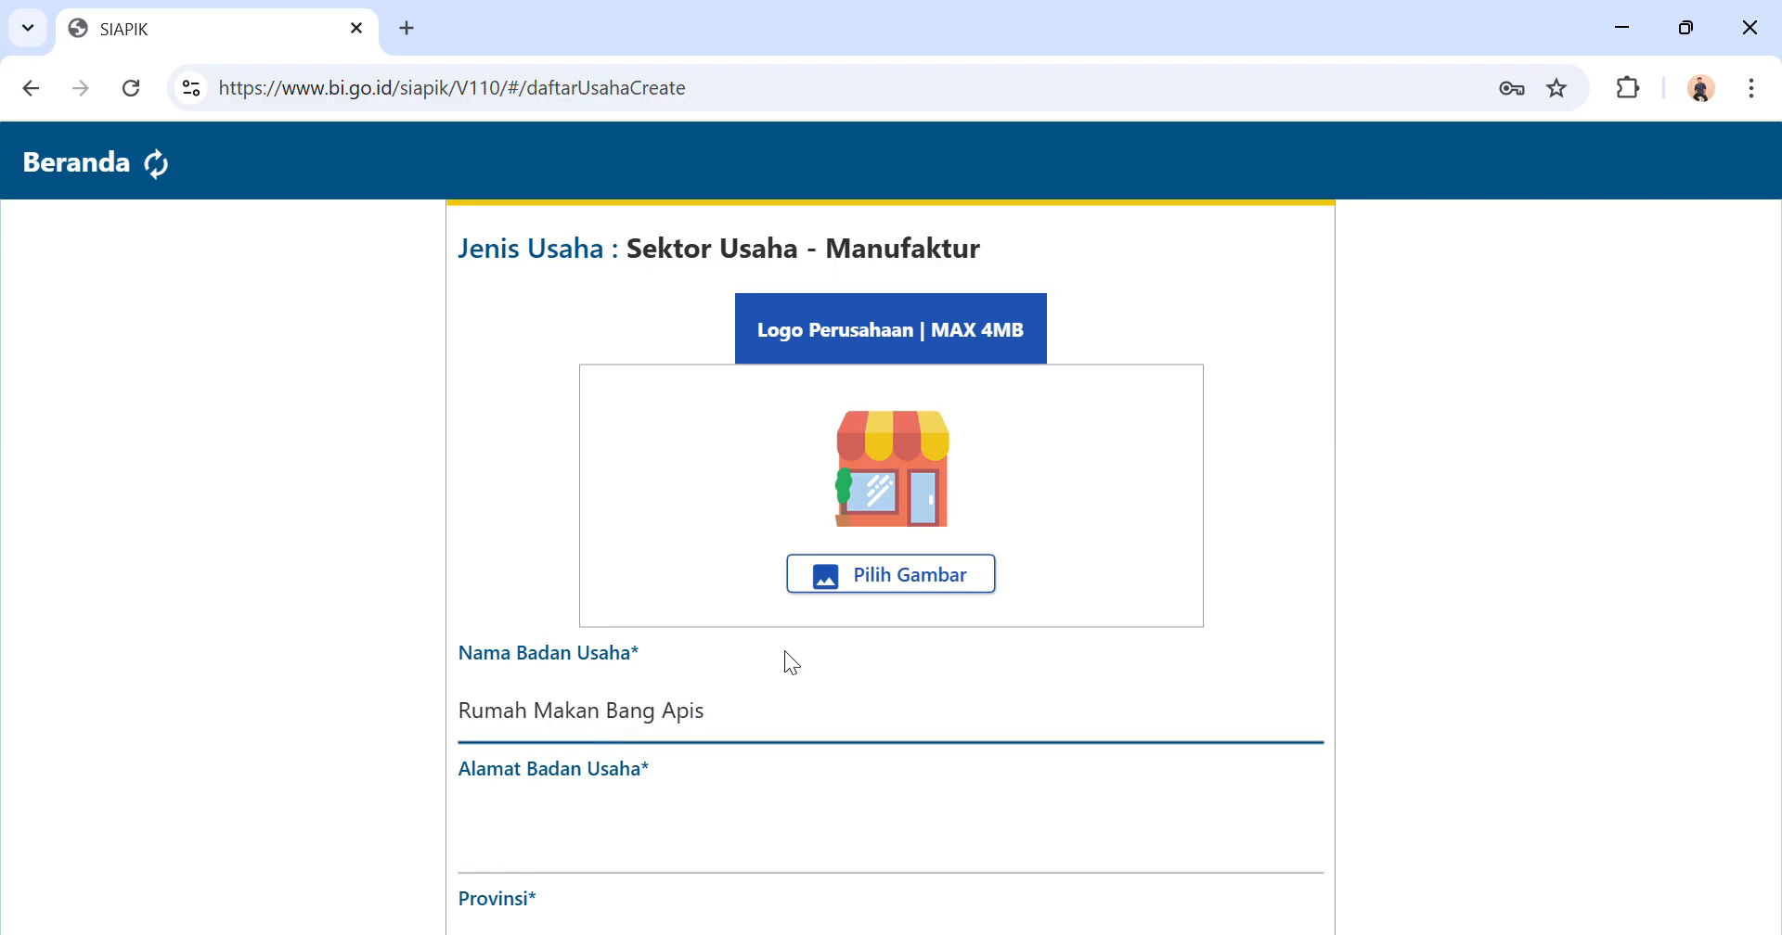
# Fill in the business's street address under Alamat Badan Usaha.
pyautogui.scroll(-1, 791, 661)
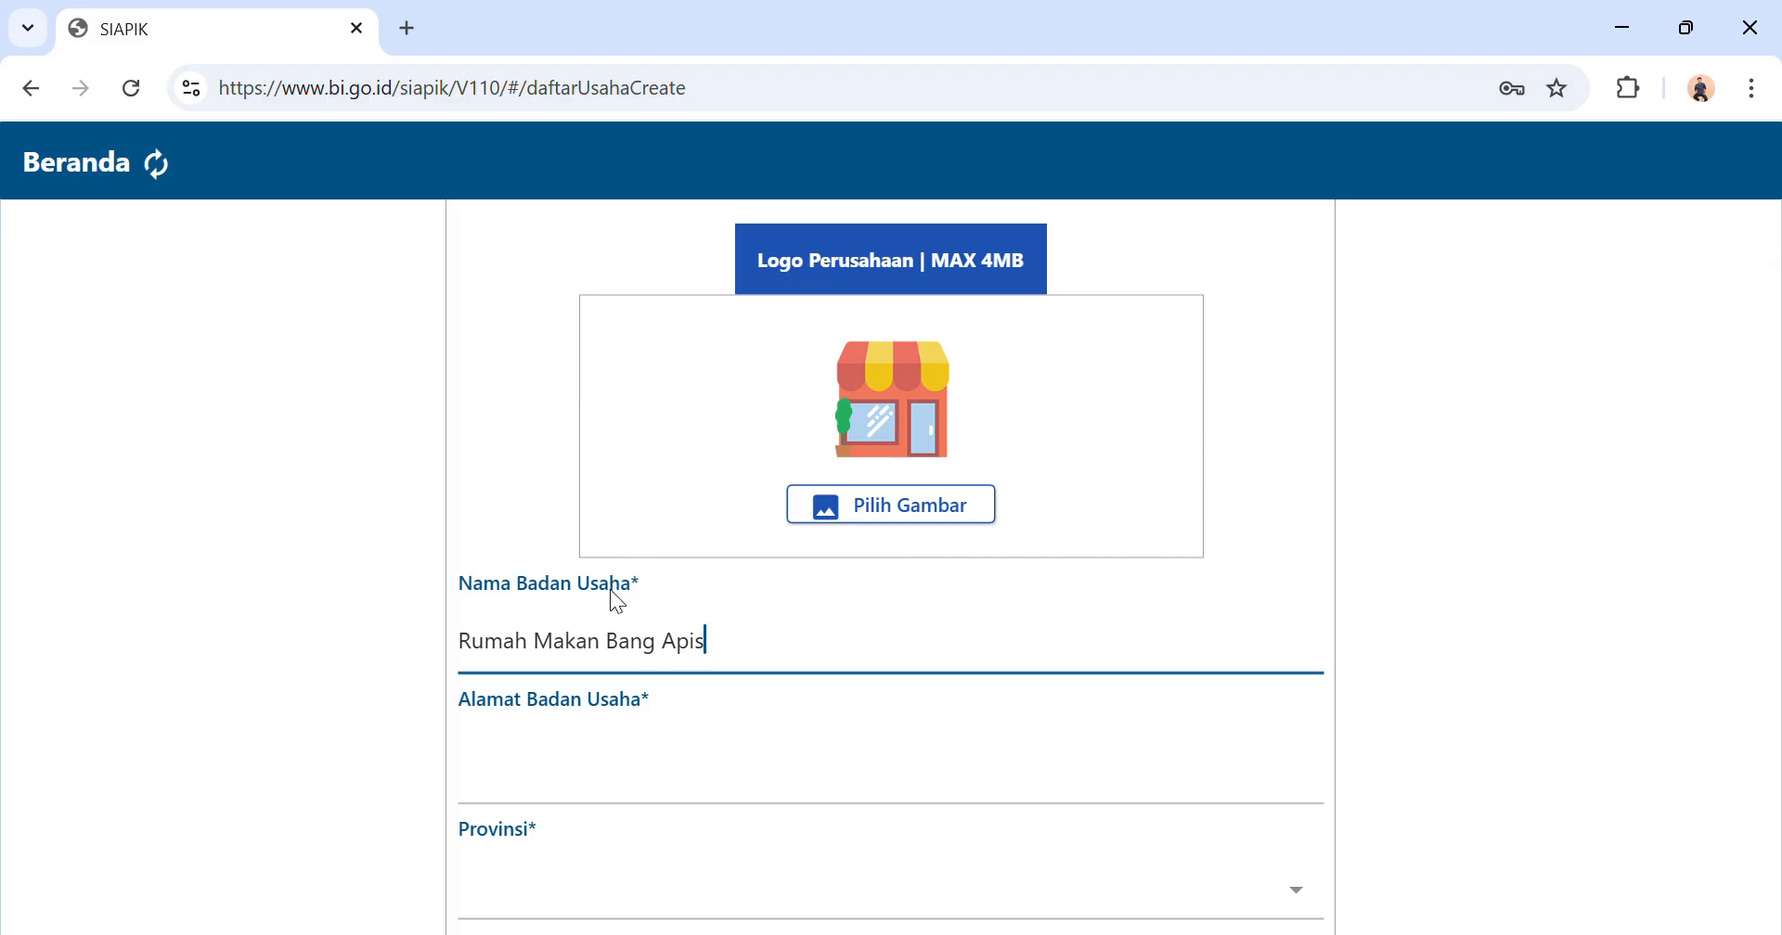
pyautogui.click(525, 804)
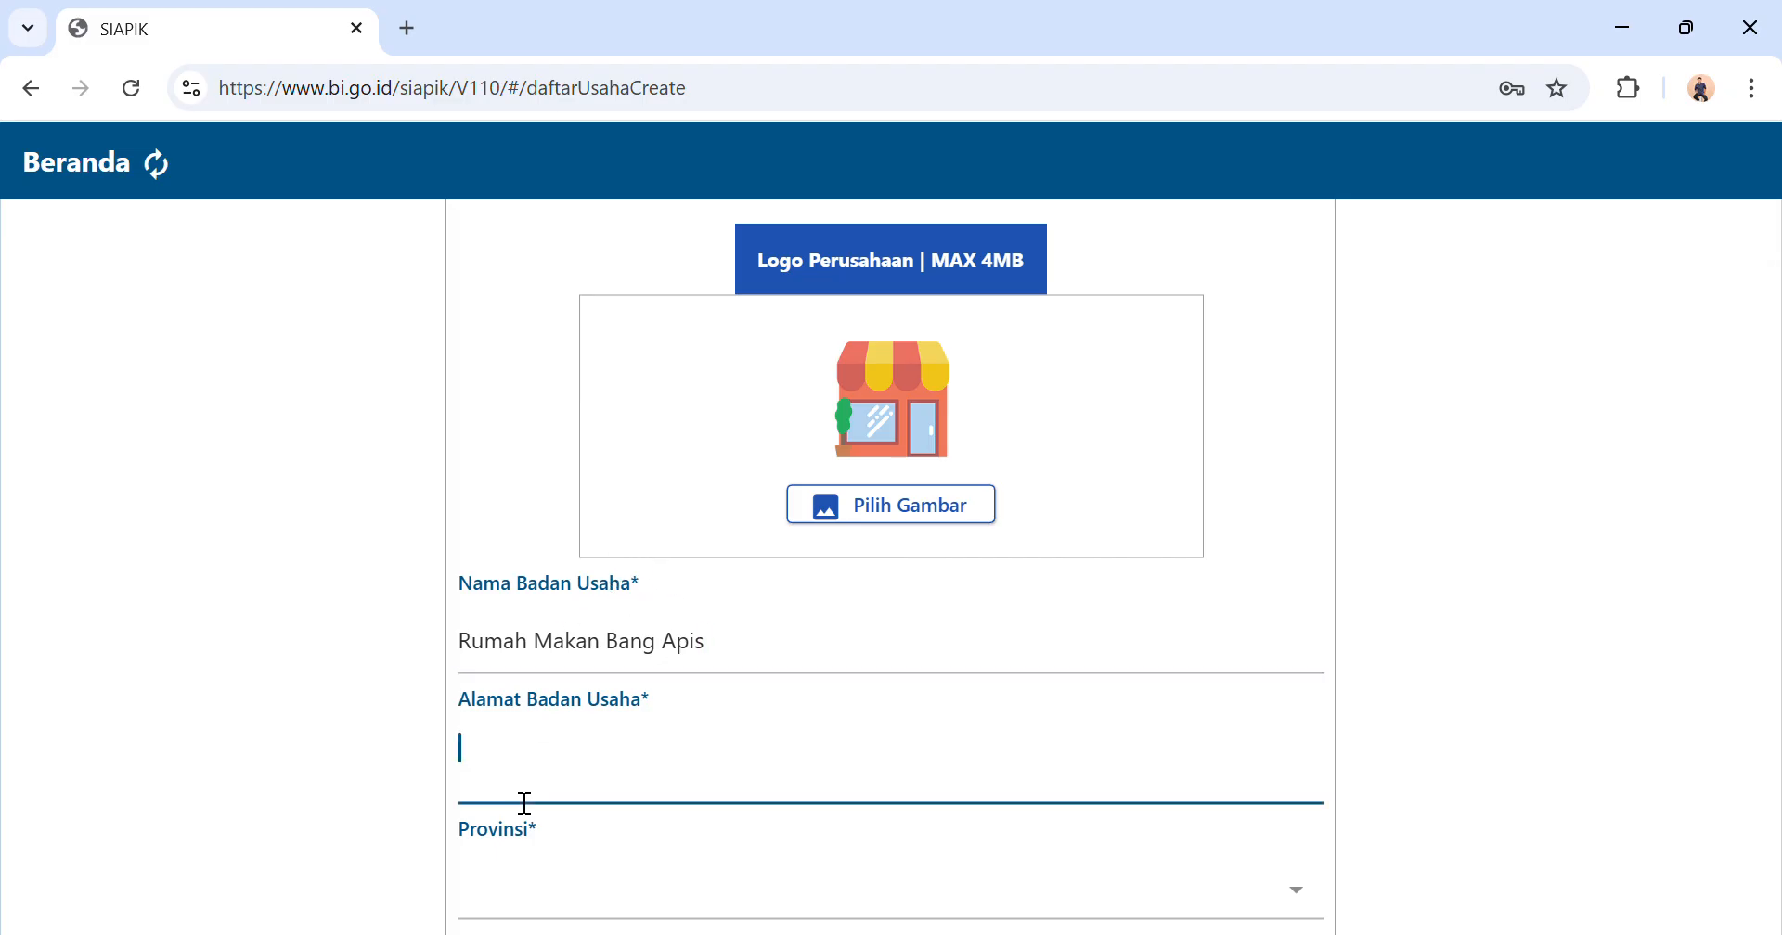
# Find "sumatera utar" in the province list and set Provinsi to SUMATERA UTARA.
pyautogui.click(515, 896)
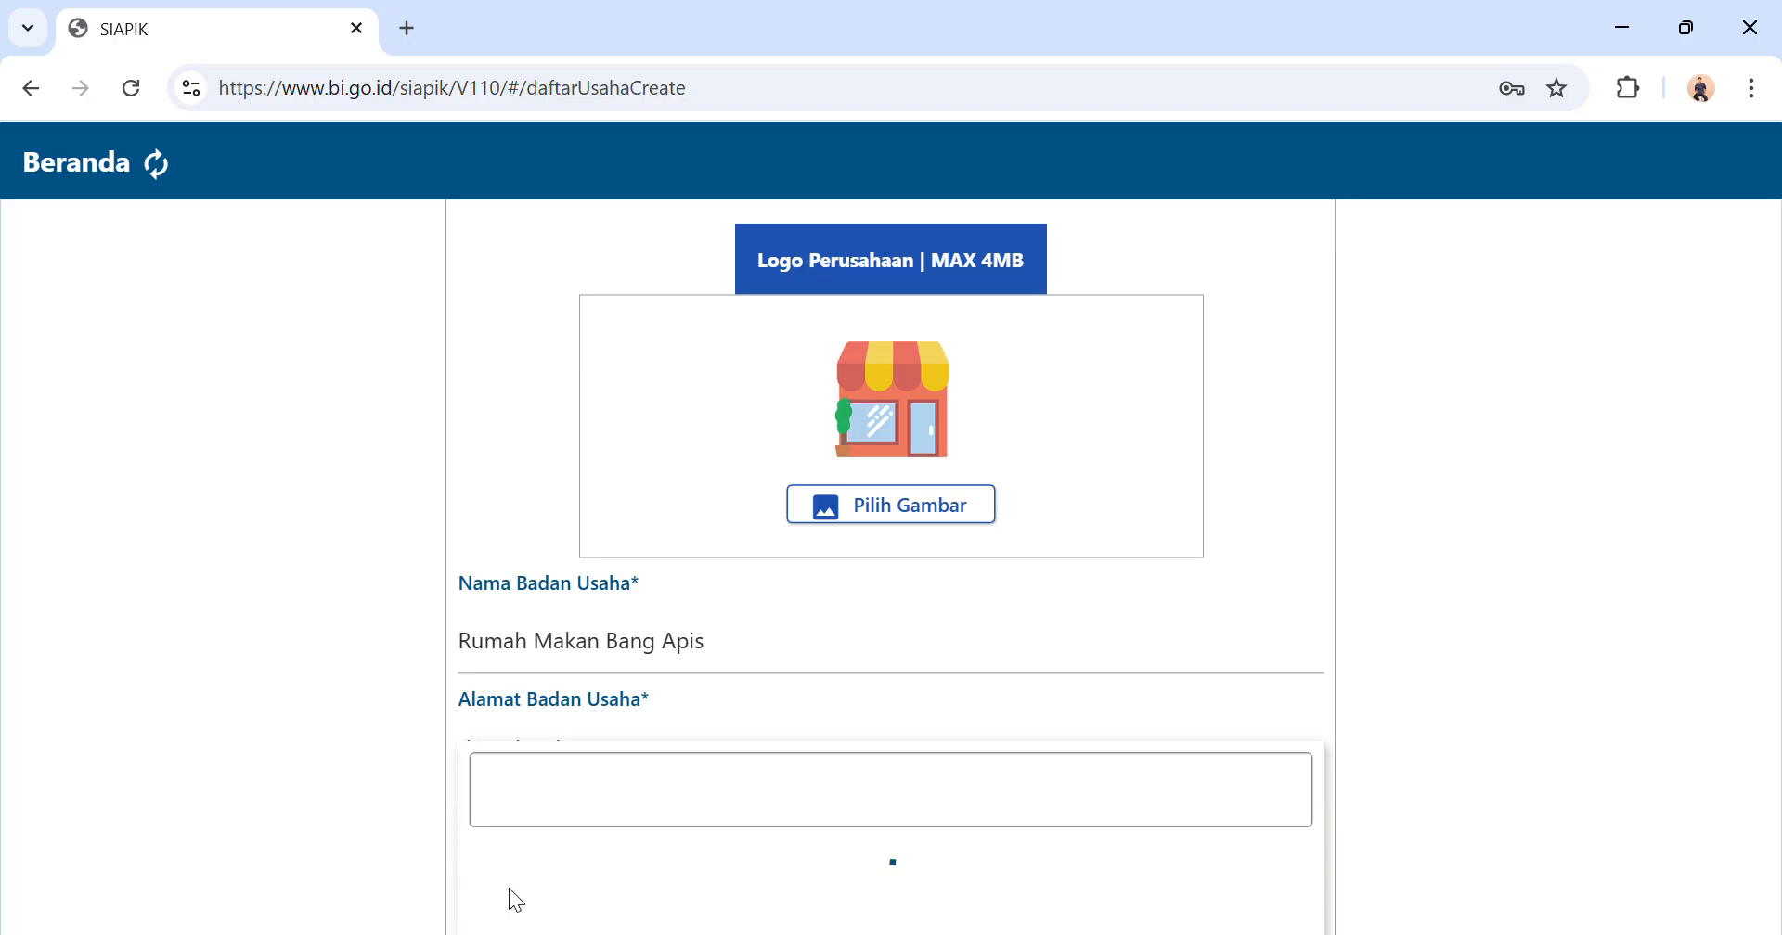
pyautogui.click(643, 497)
pyautogui.write('sumatera ')
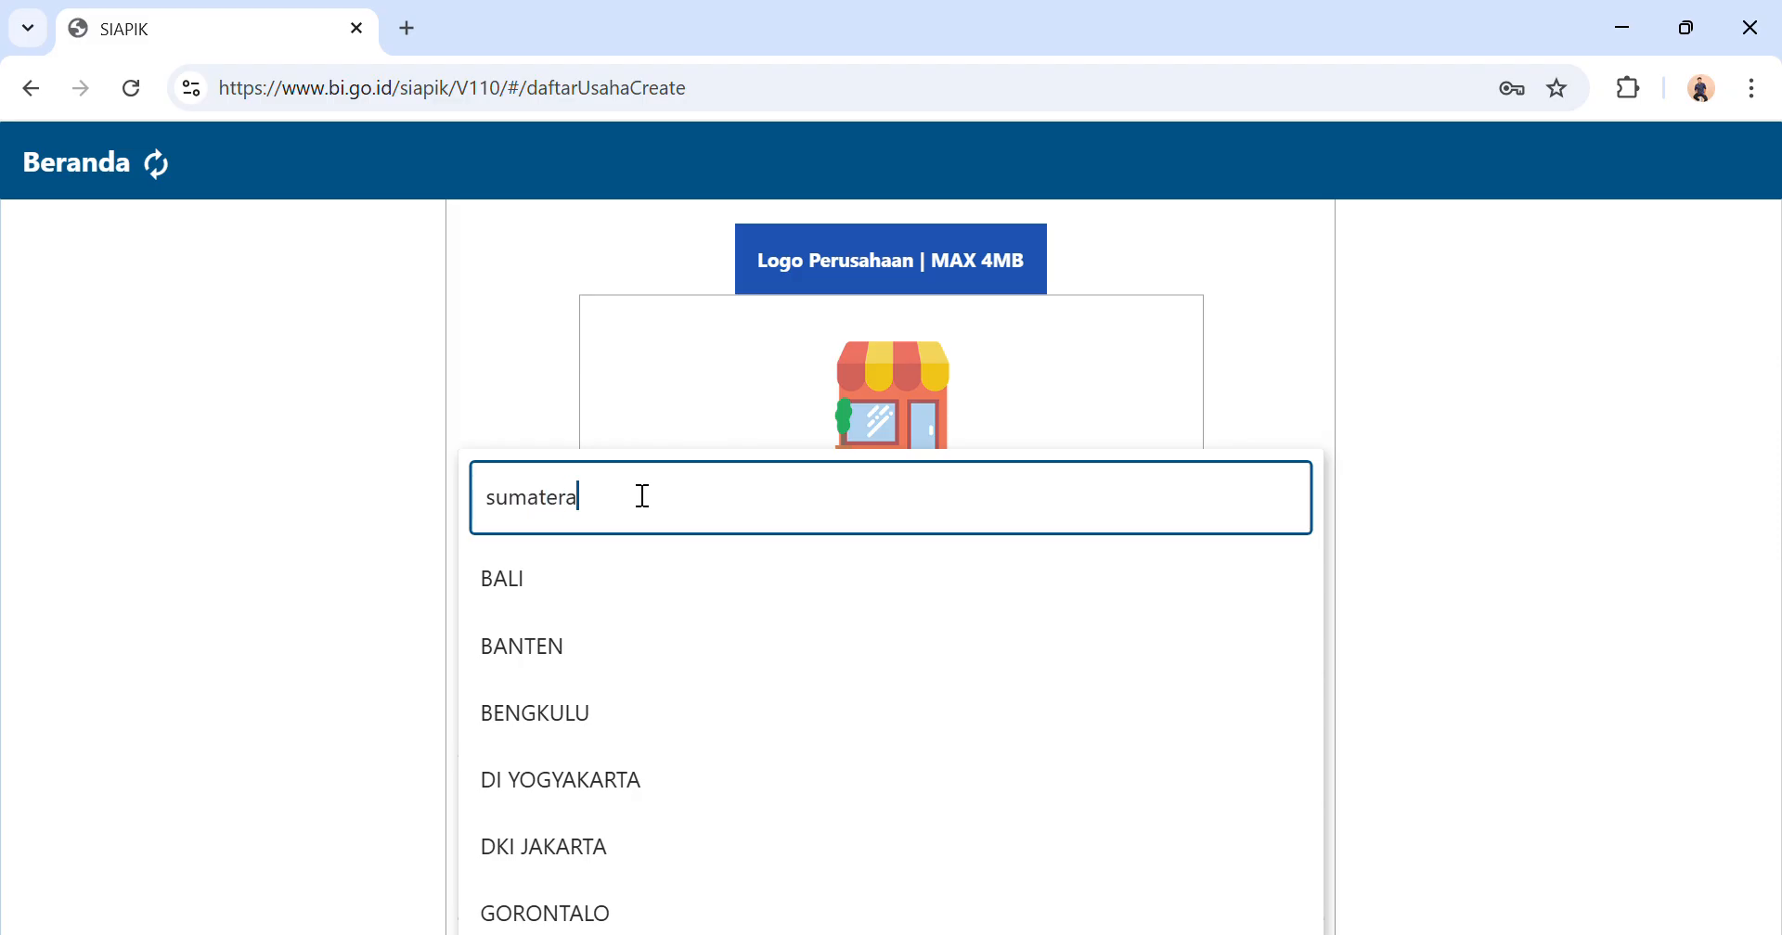
pyautogui.write('utar')
pyautogui.click(600, 906)
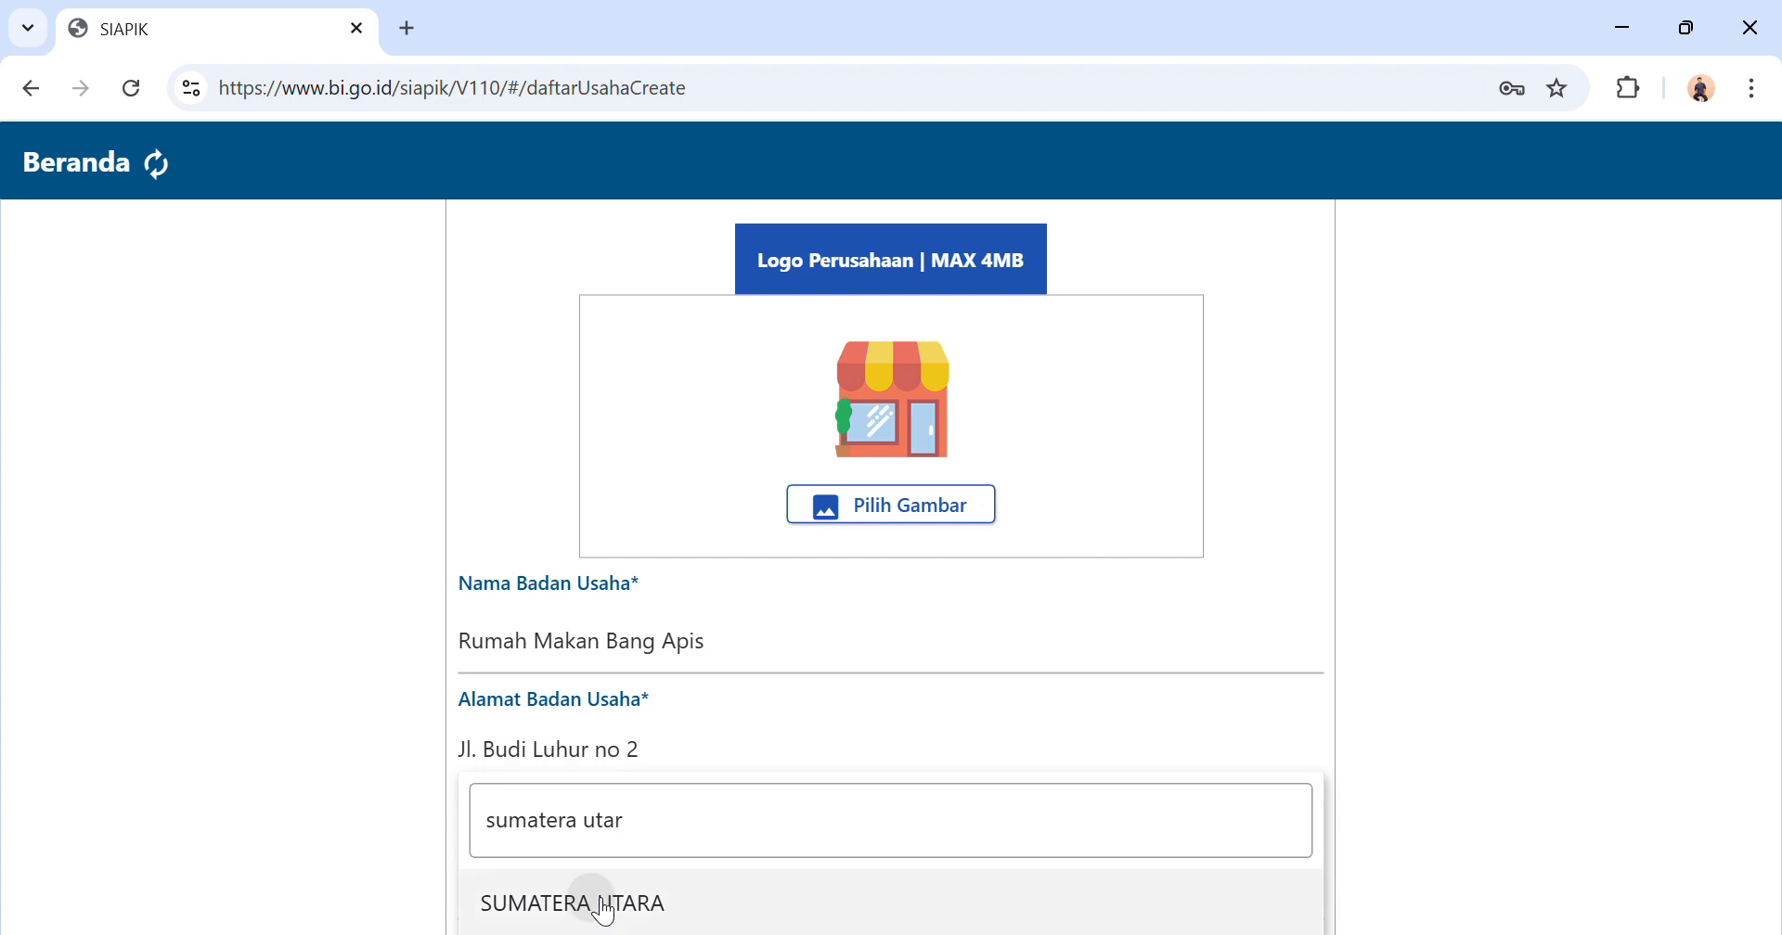
# Find "Meda" in the regency/city list and set Kabupaten/Kota to KOTA MEDAN.
pyautogui.scroll(-3, 594, 905)
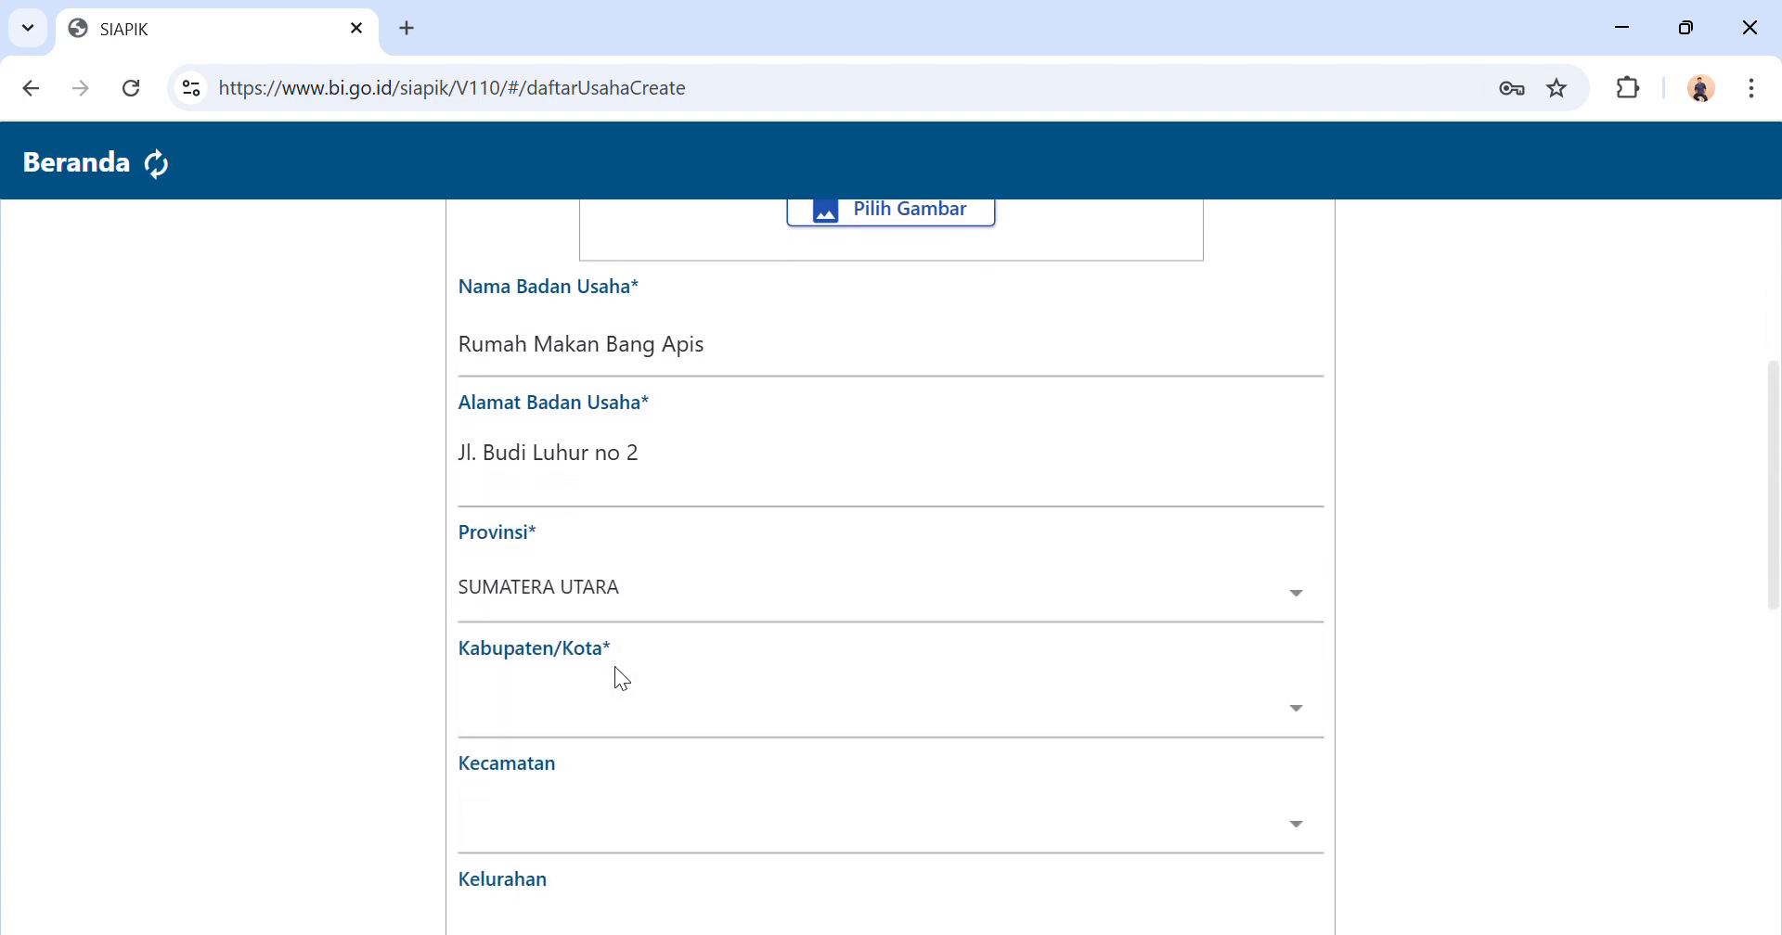
pyautogui.click(617, 716)
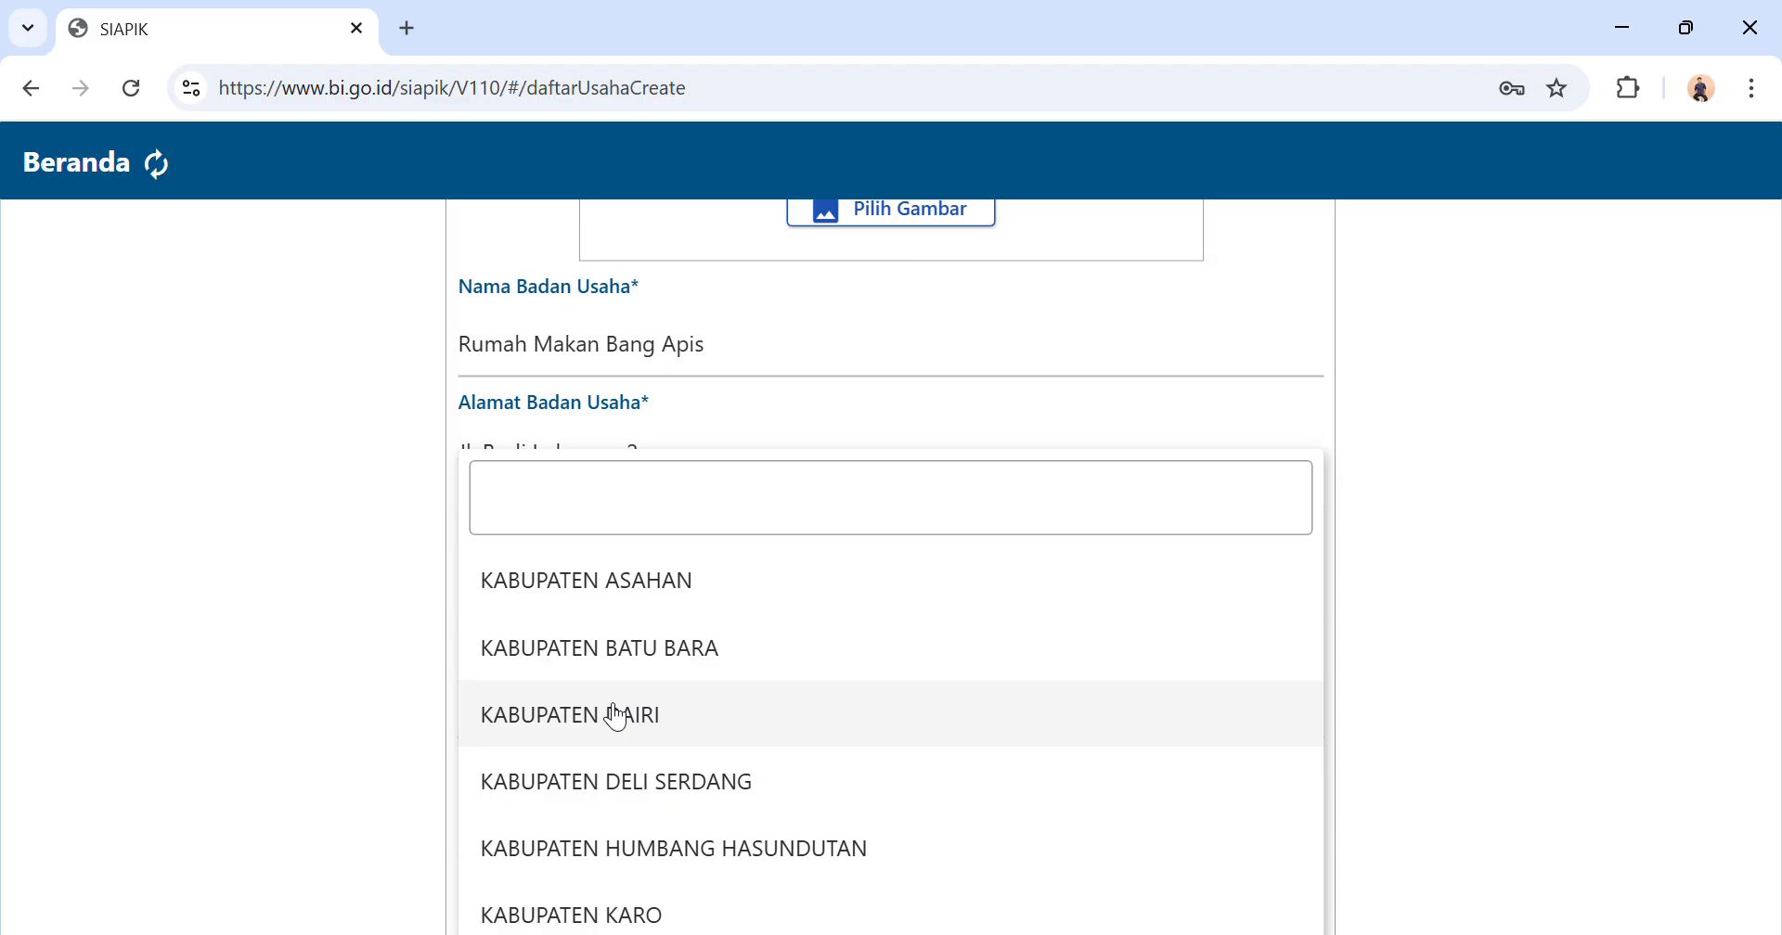
pyautogui.click(677, 526)
pyautogui.write('Meda')
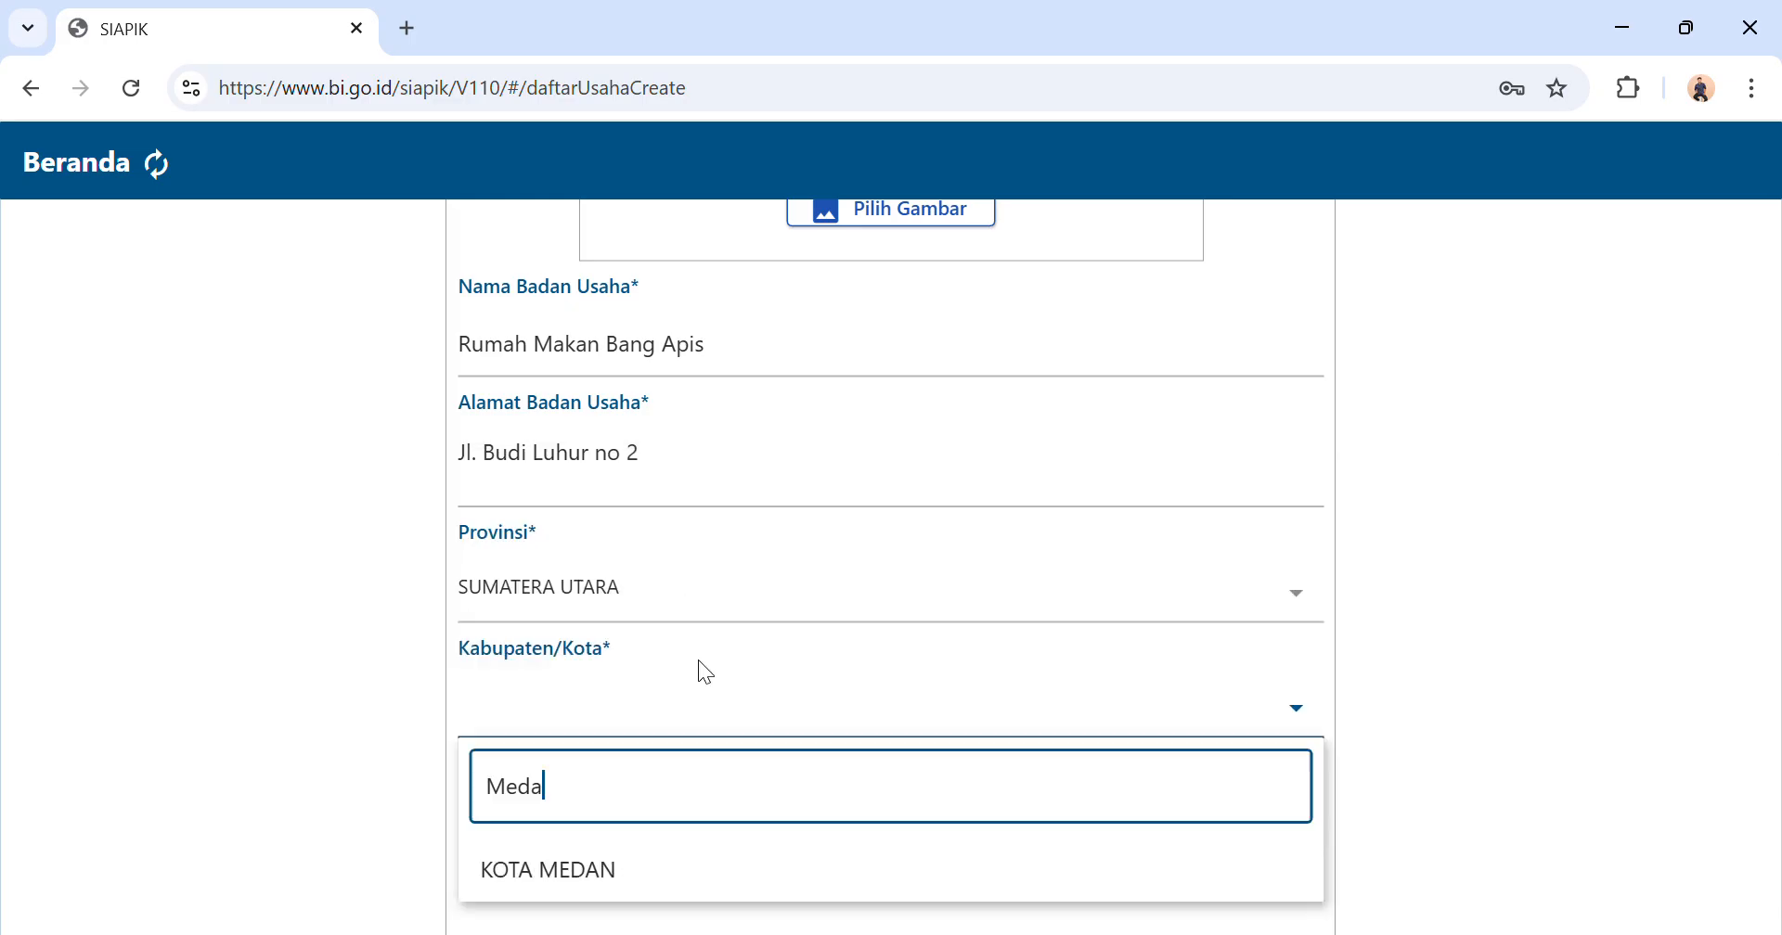
pyautogui.click(624, 863)
# Fill in the owner's full name under Pemilik.
pyautogui.scroll(-3, 631, 863)
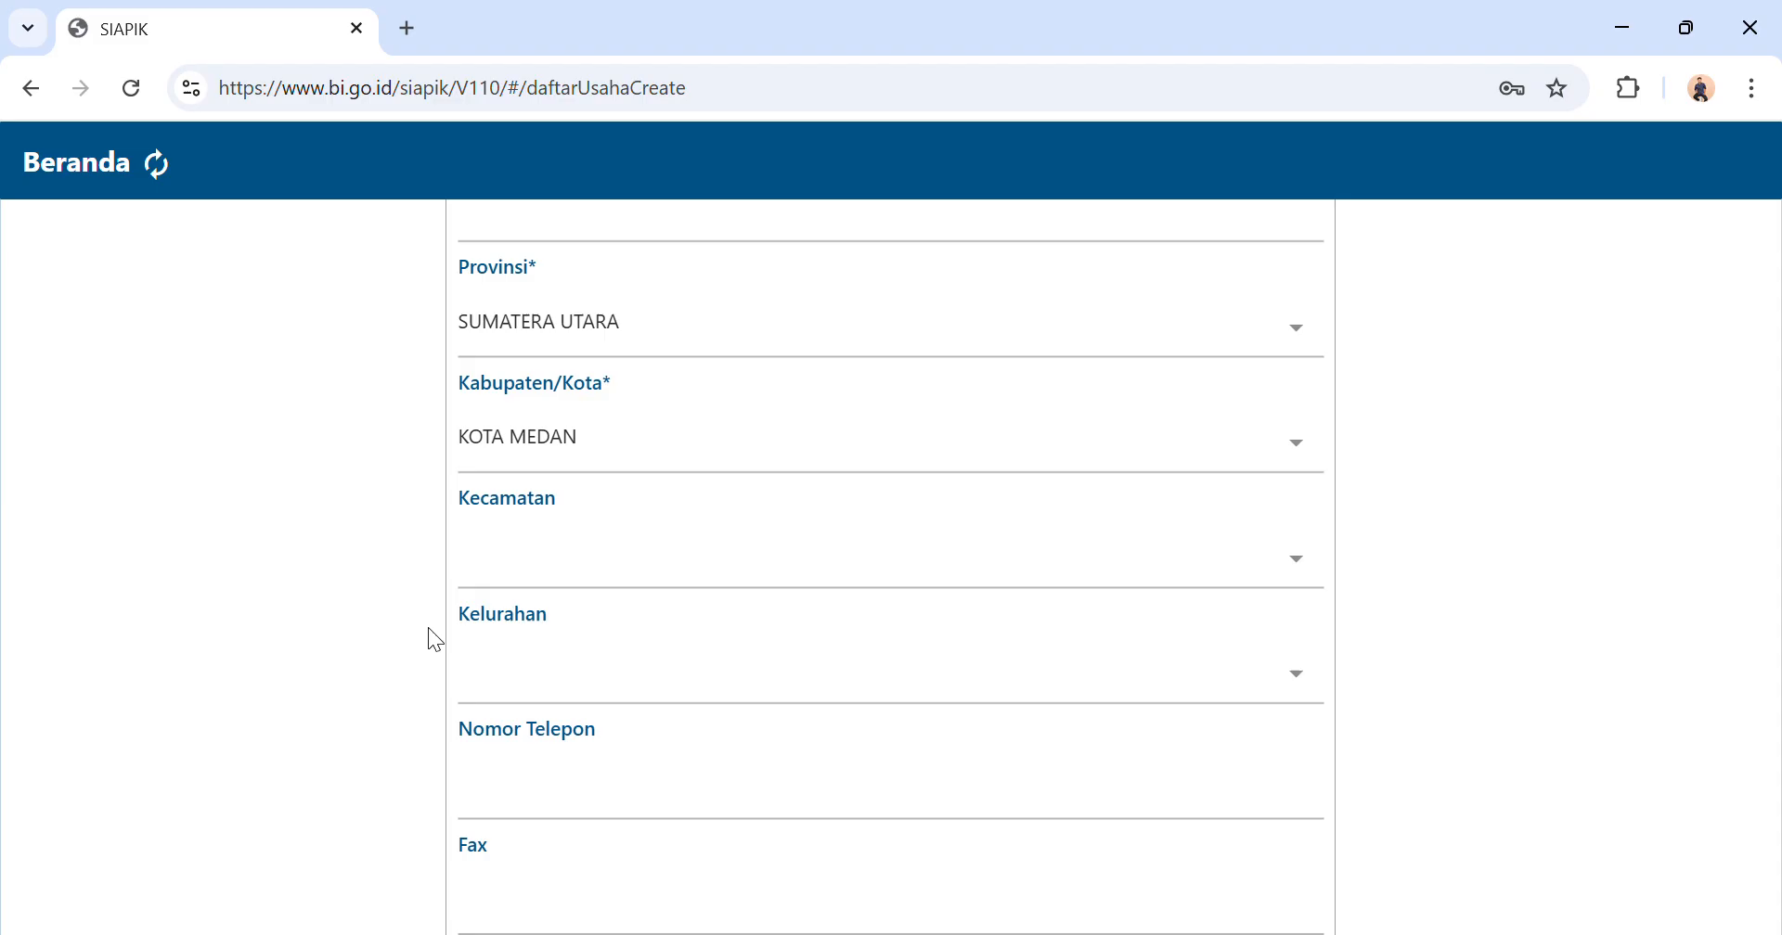
pyautogui.scroll(-3, 603, 817)
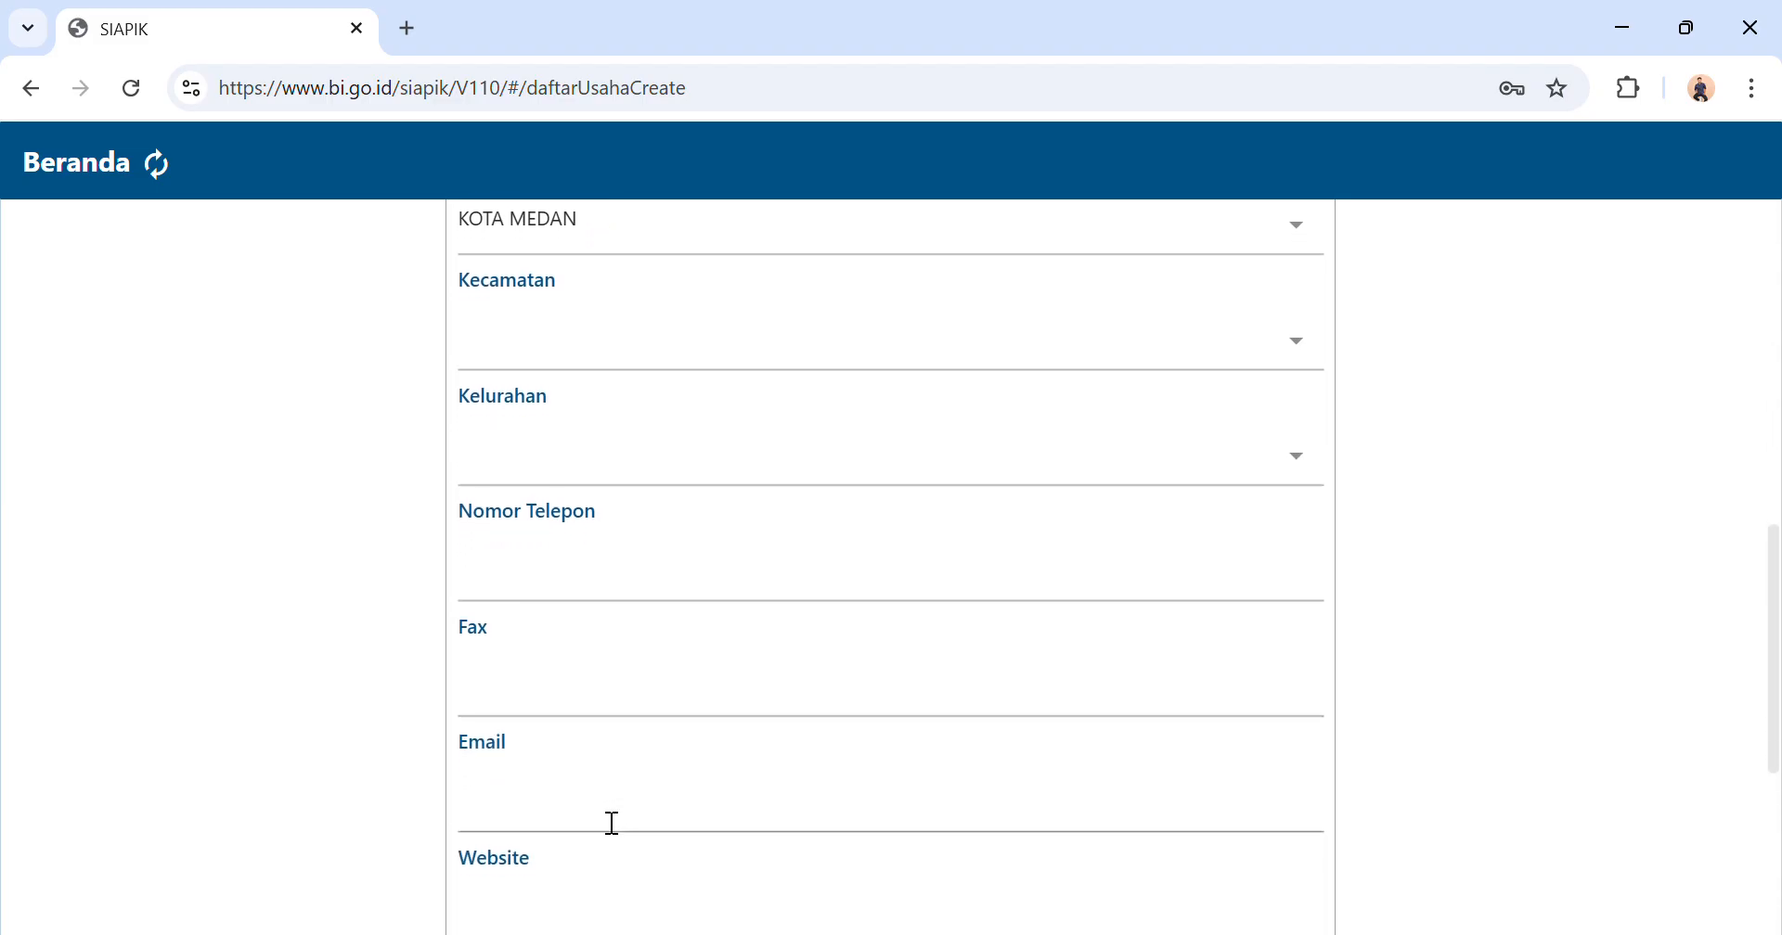
pyautogui.scroll(-2, 629, 732)
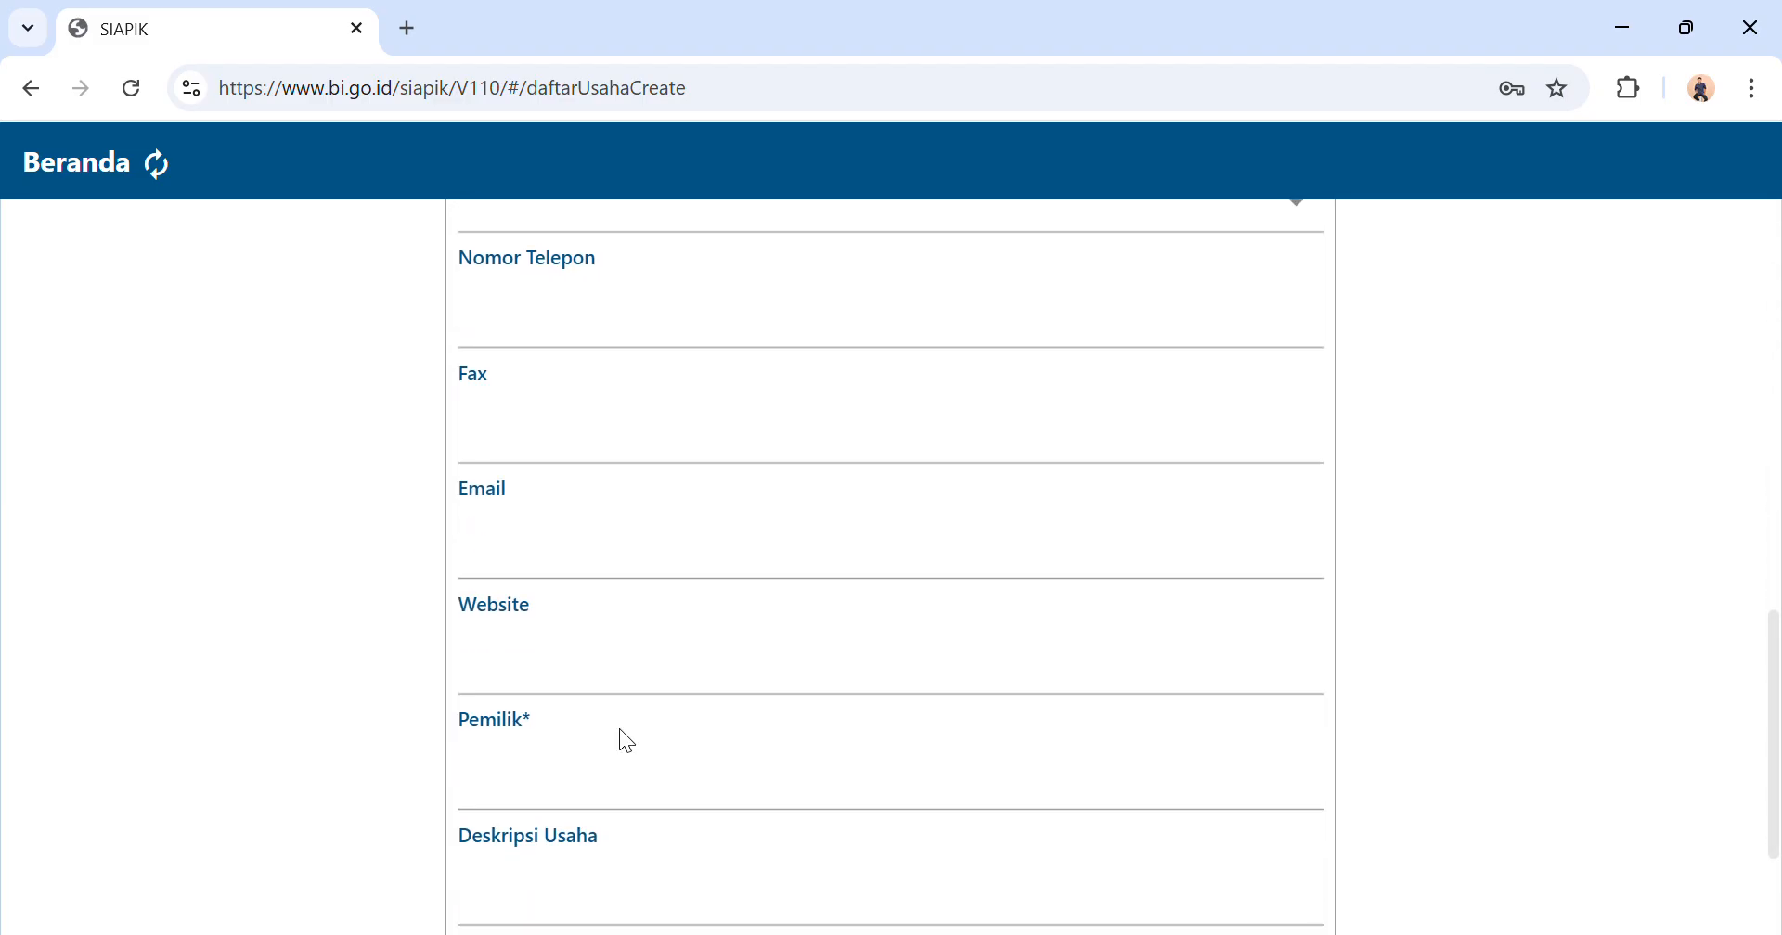
pyautogui.click(555, 802)
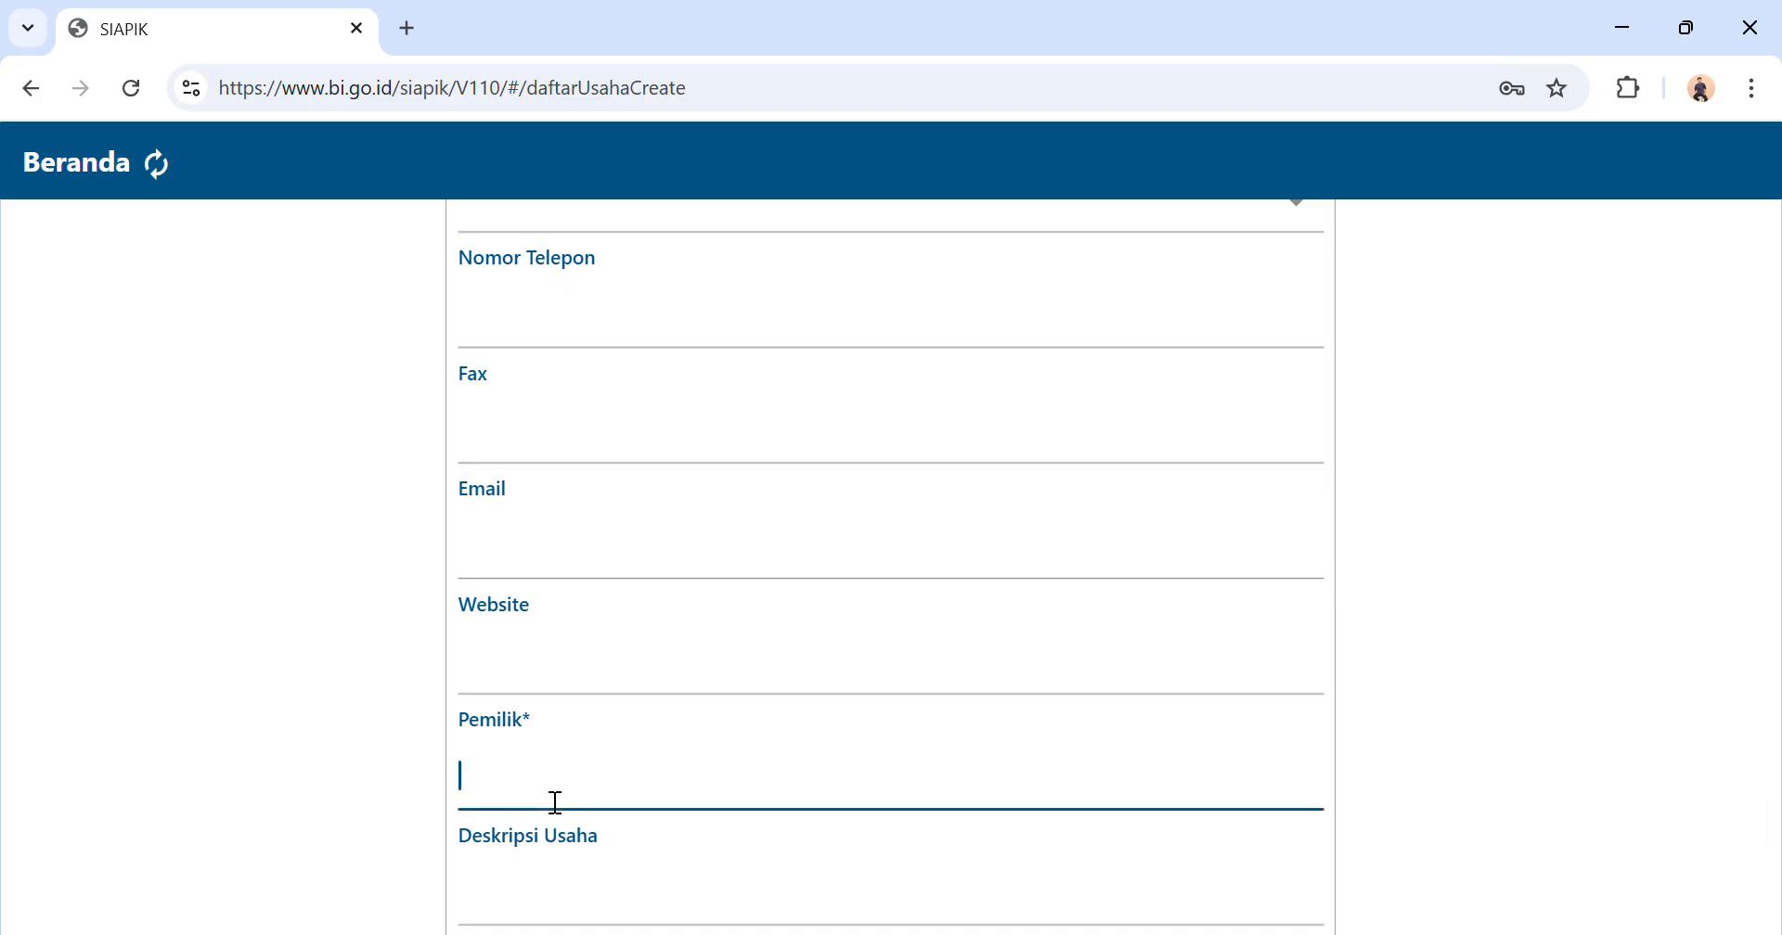
# Change the business name (Nama Badan Usaha) to "Rumah Makan Bang Hafizh".
pyautogui.scroll(-1, 548, 800)
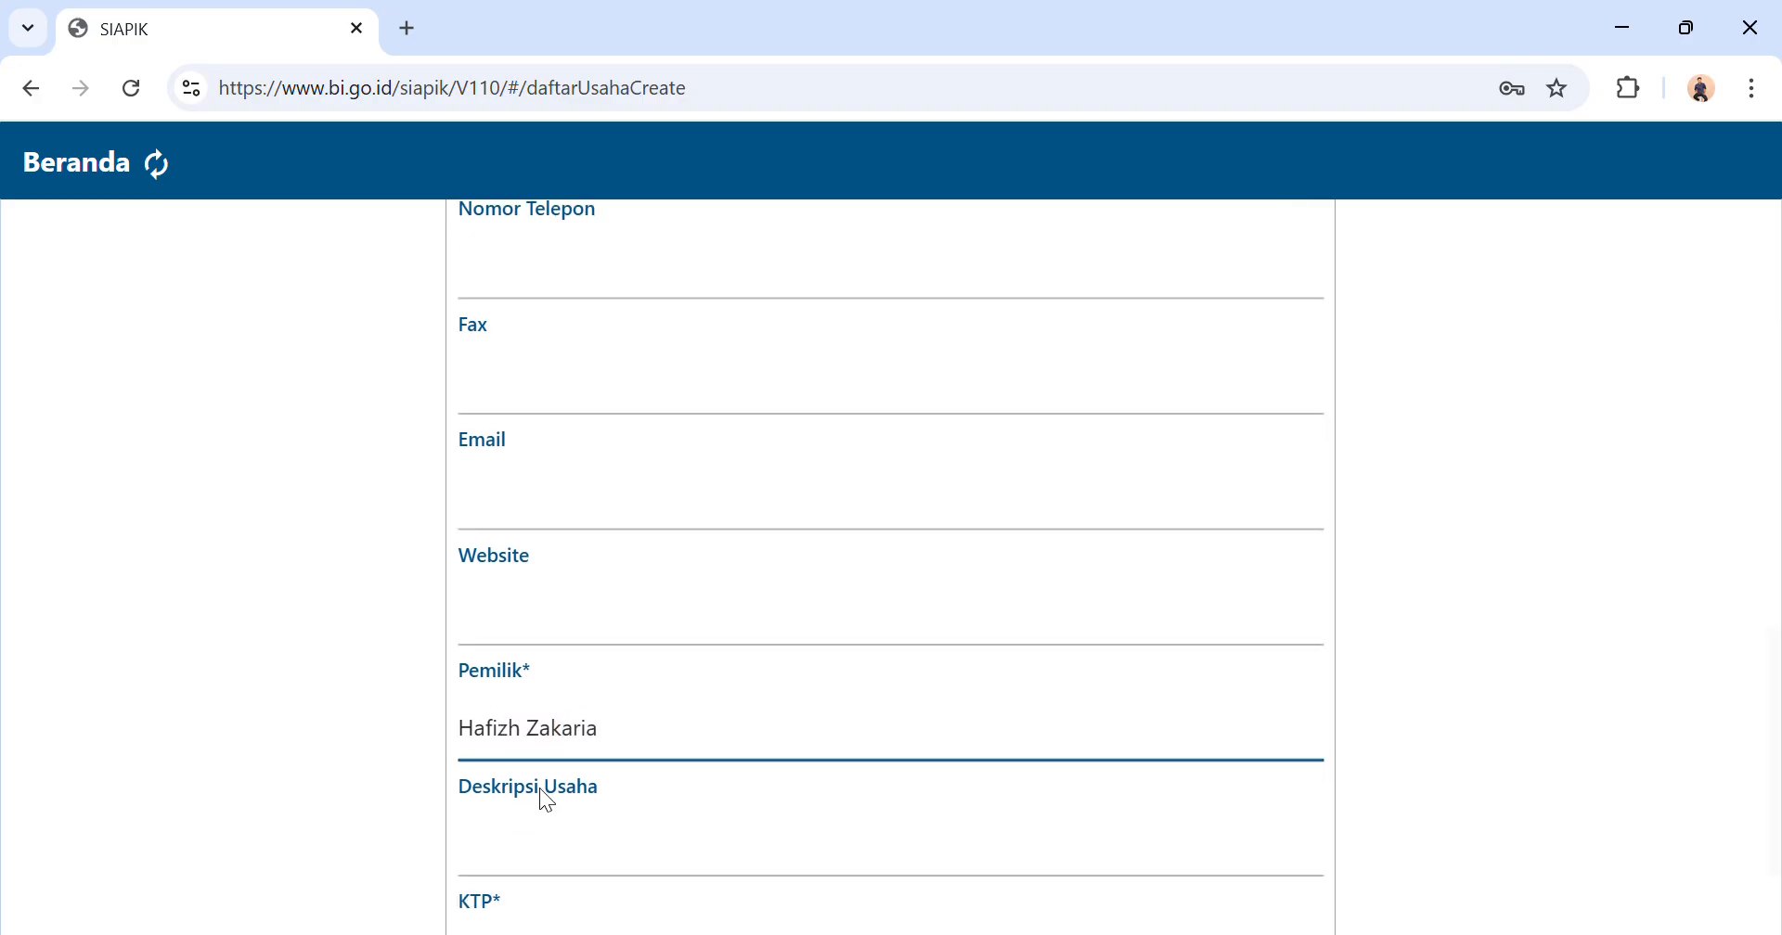
pyautogui.scroll(-2, 548, 800)
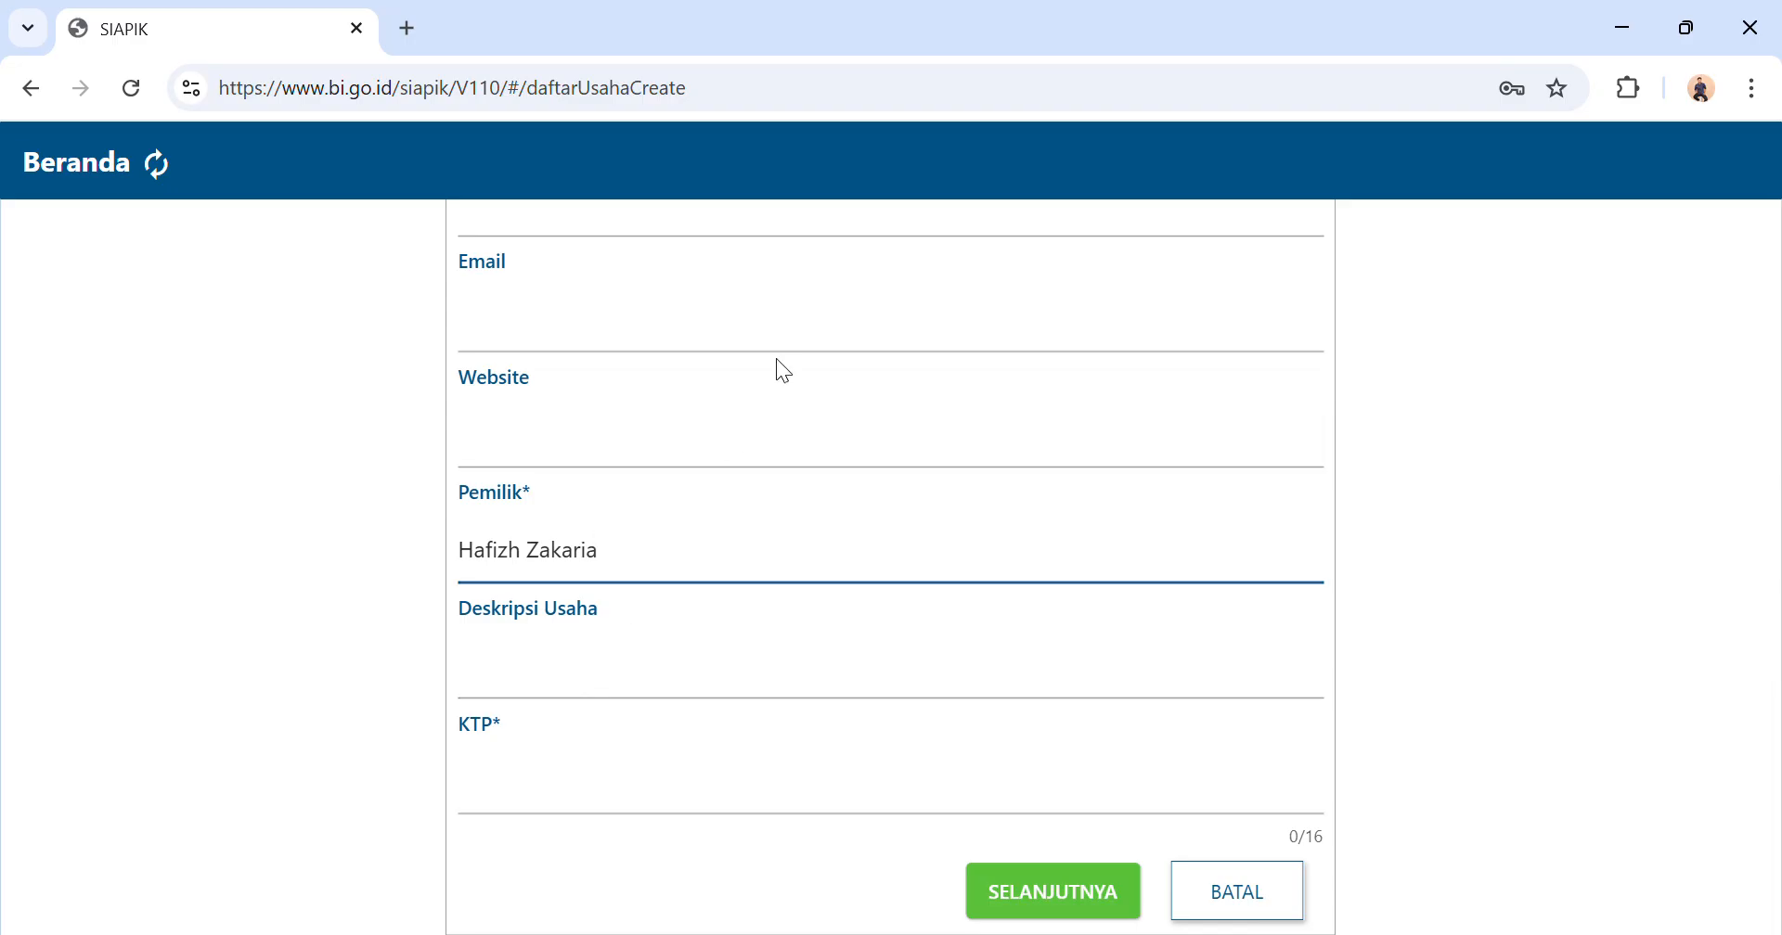
pyautogui.scroll(8, 1062, 430)
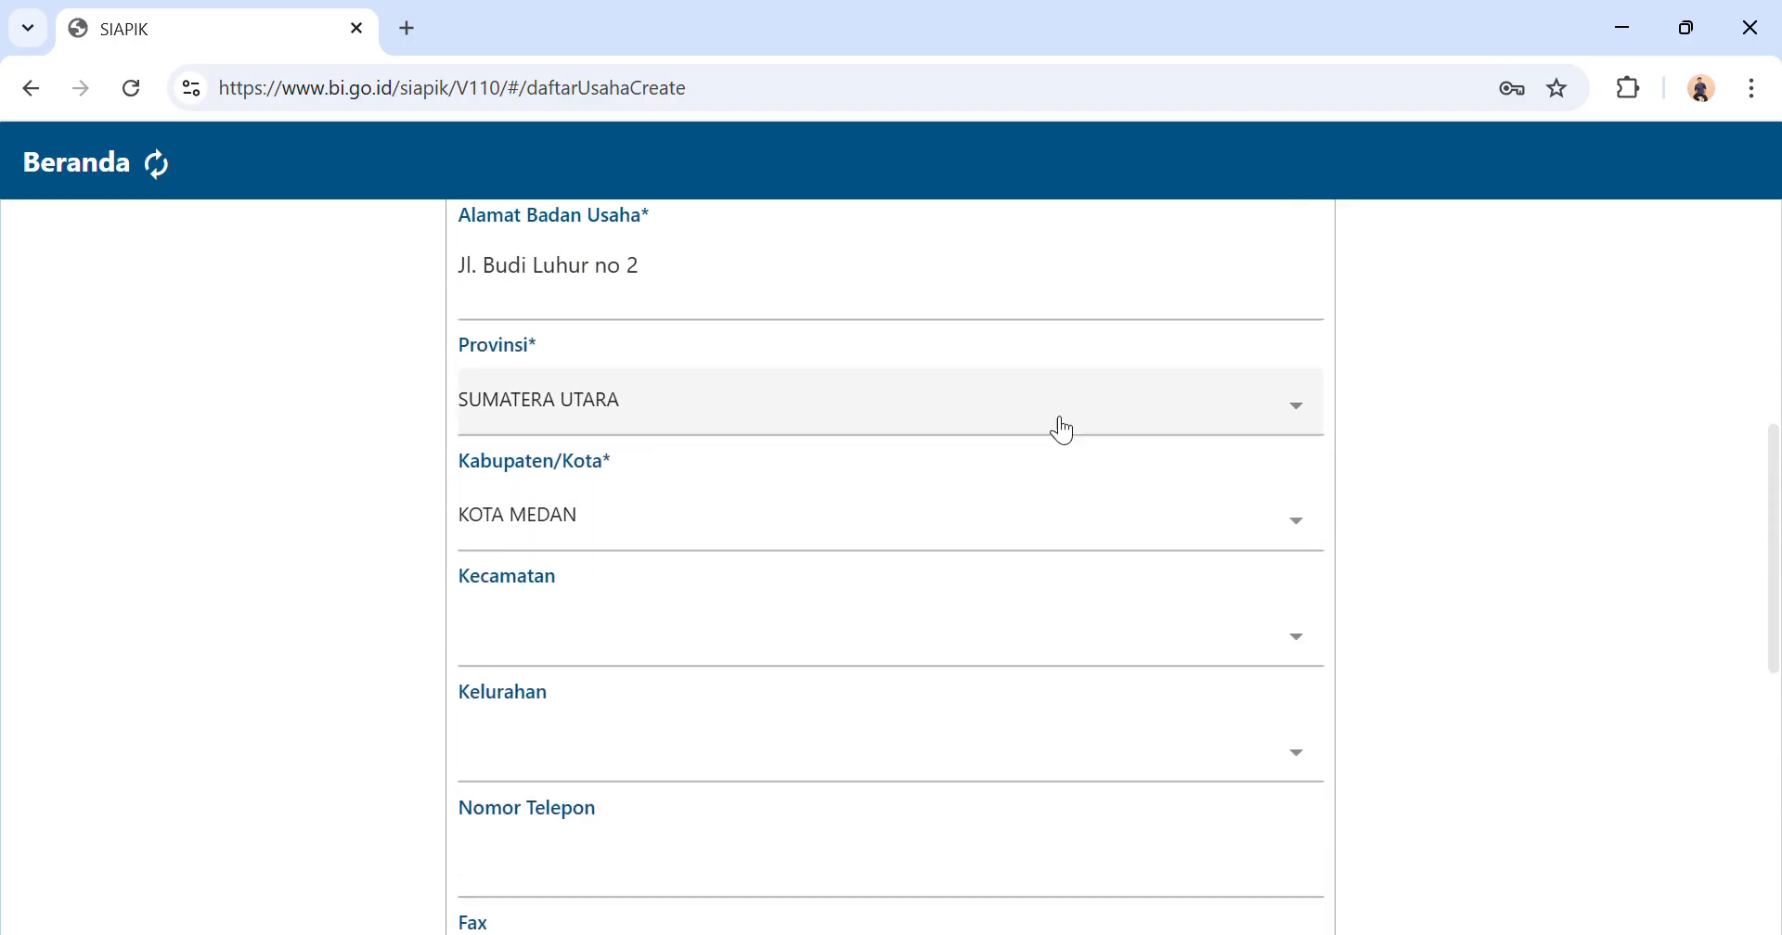
pyautogui.scroll(3, 1063, 429)
pyautogui.press('BackSpace')
pyautogui.press('BackSpace')
pyautogui.press('BackSpace')
pyautogui.press('BackSpace')
pyautogui.write('Hafizh')
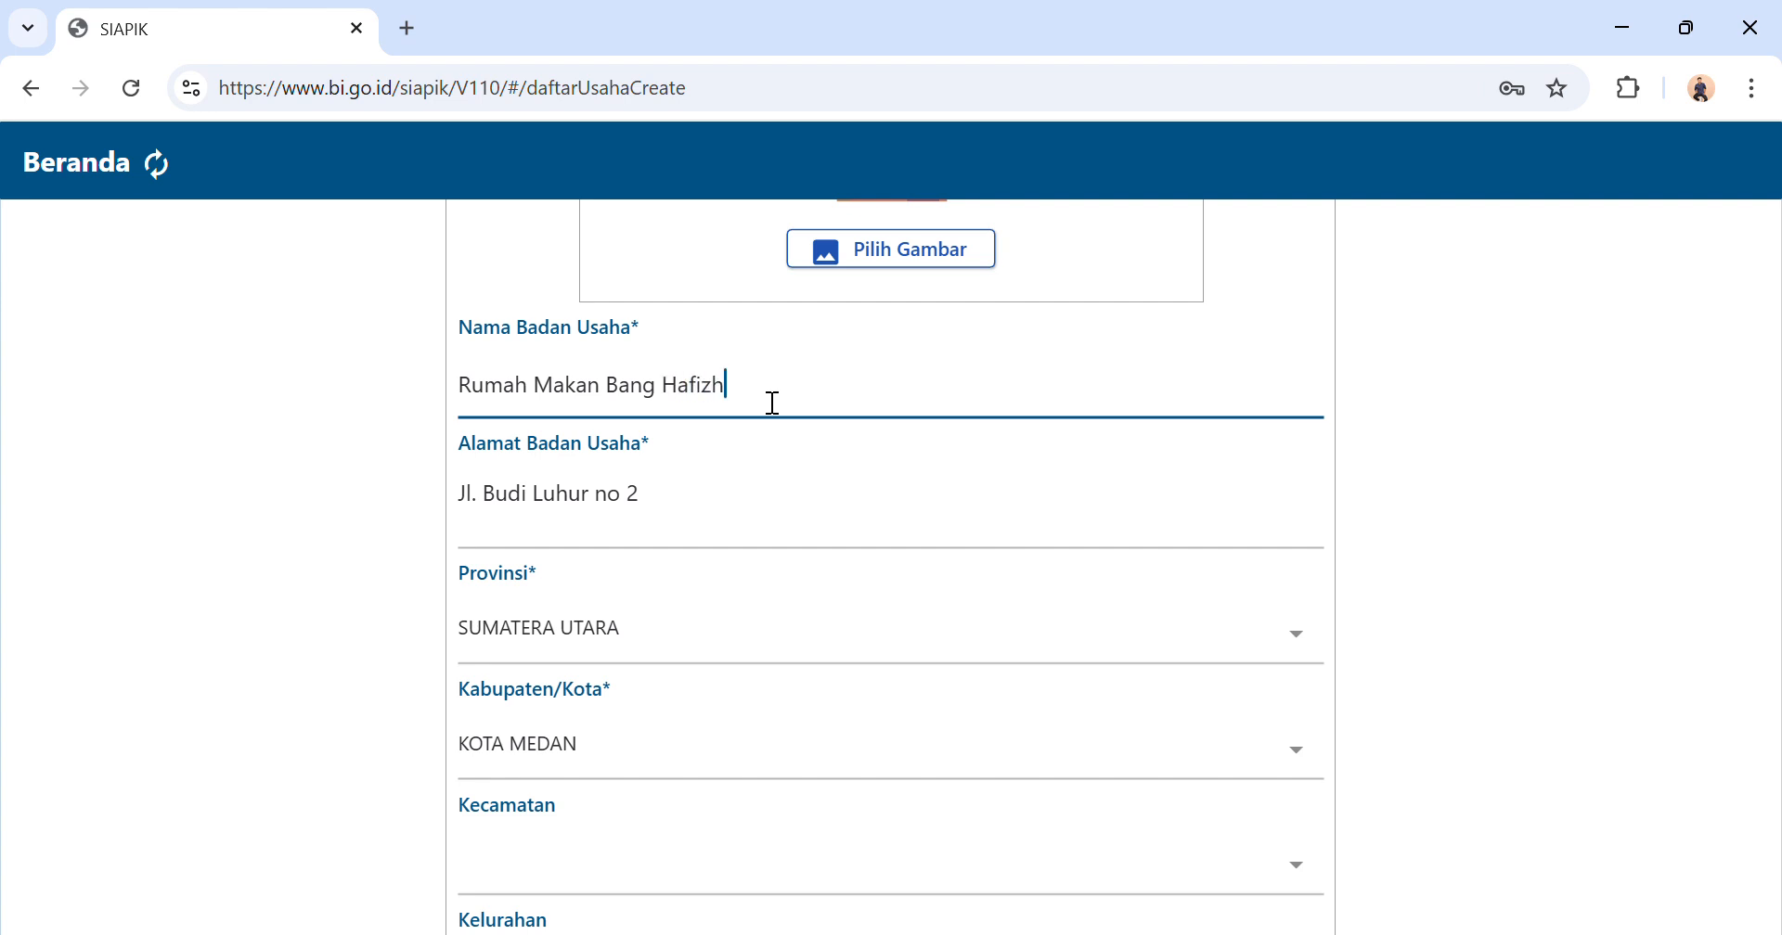
# Enter the owner's identity card number in the required KTP field.
pyautogui.scroll(-10, 773, 403)
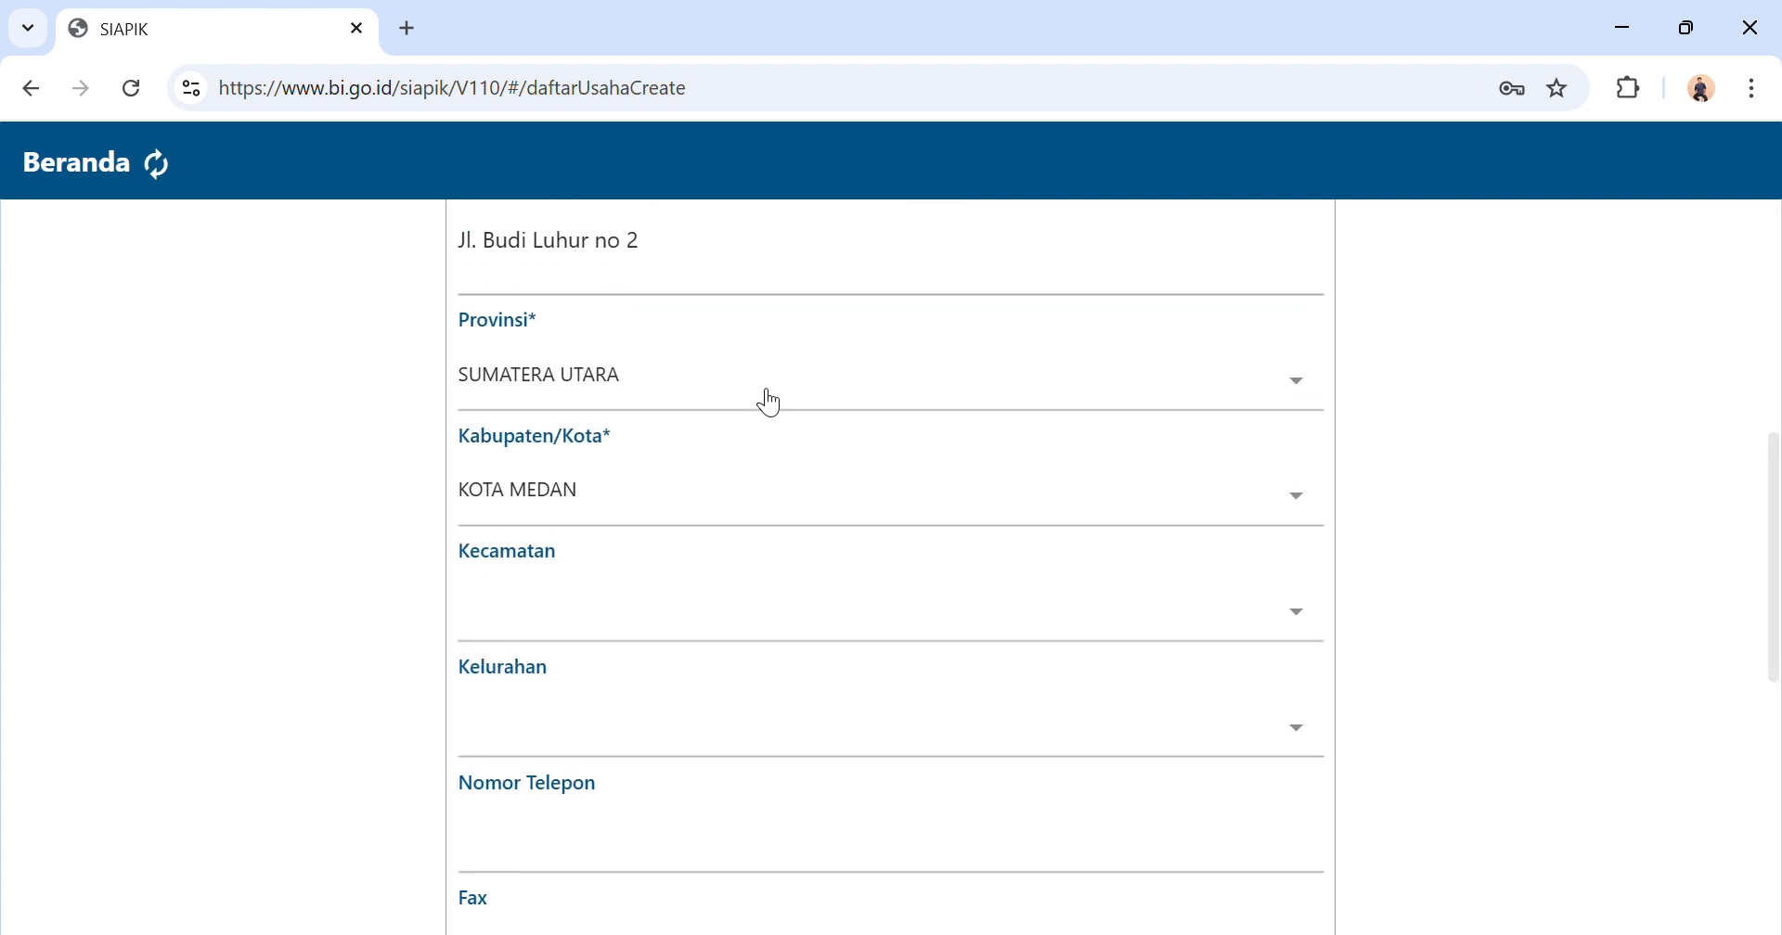
pyautogui.scroll(-1, 765, 395)
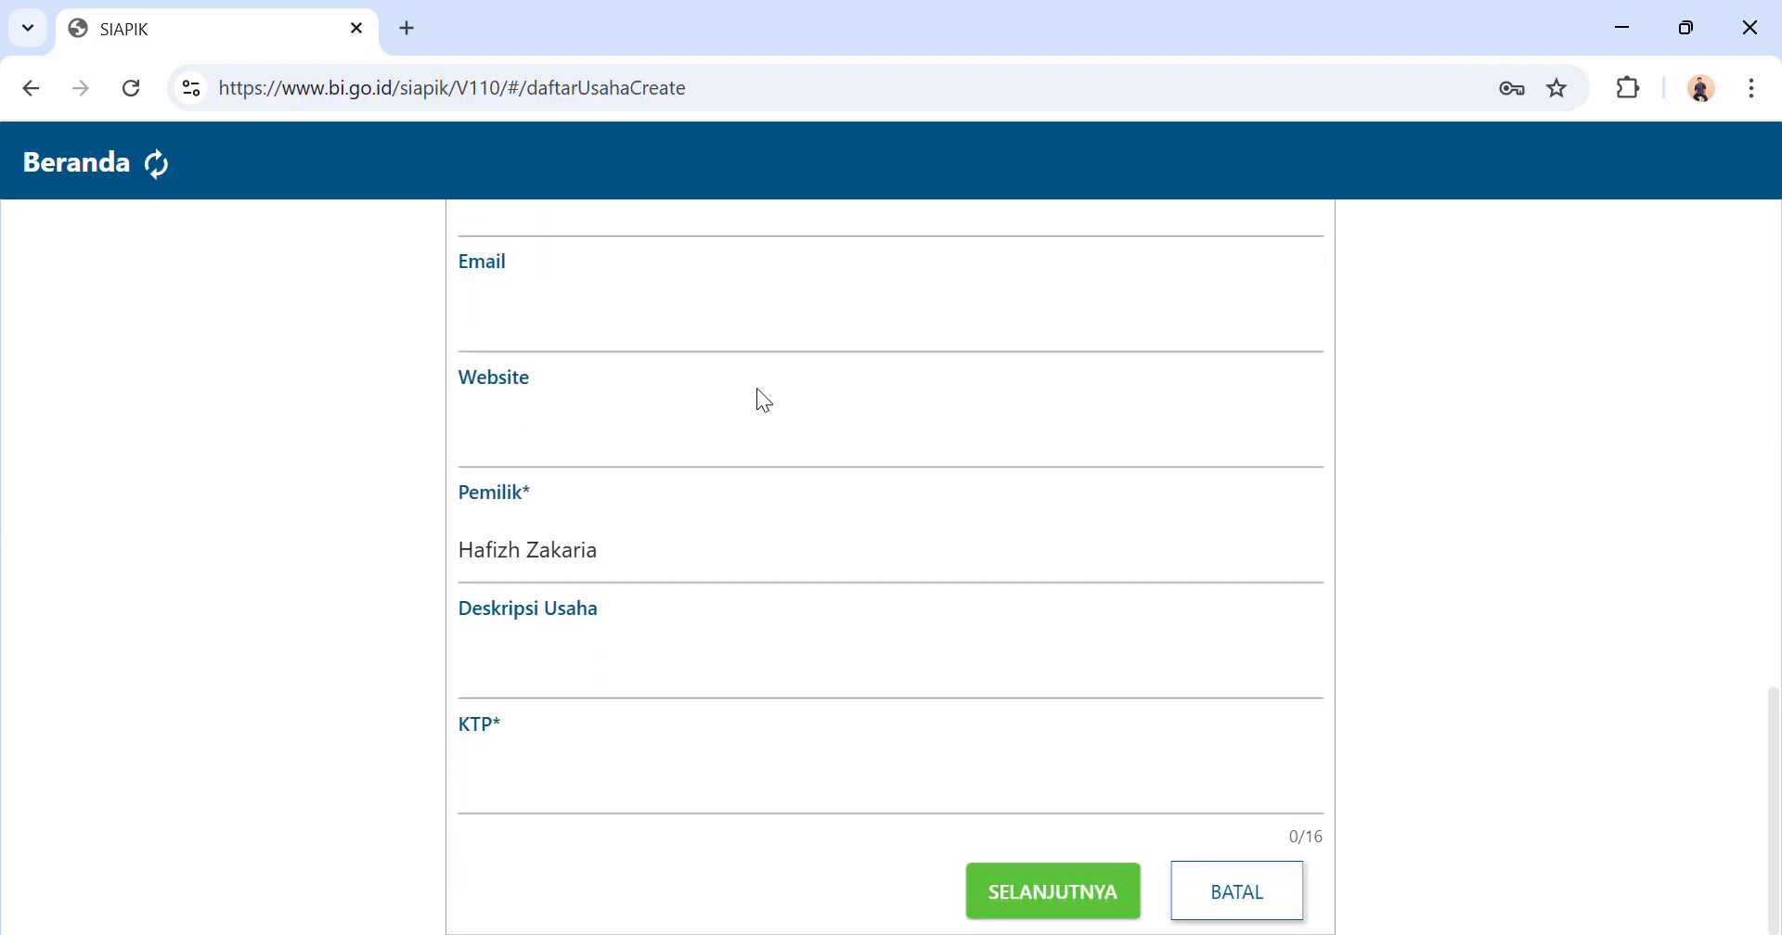
pyautogui.click(581, 806)
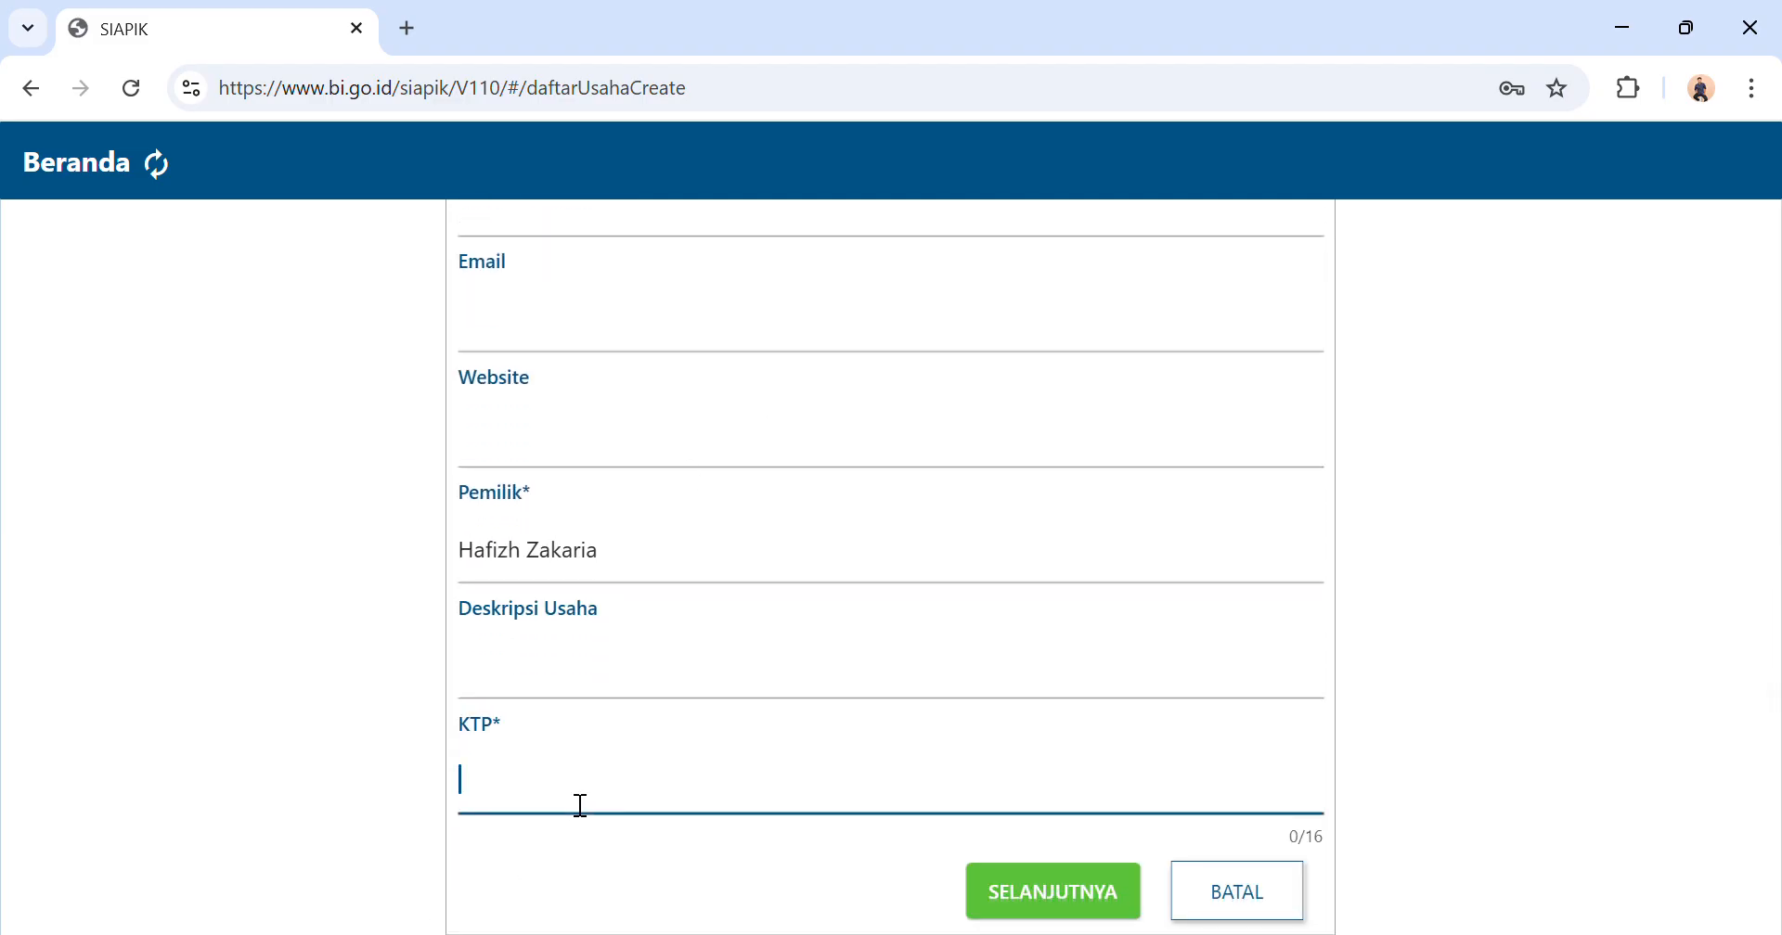
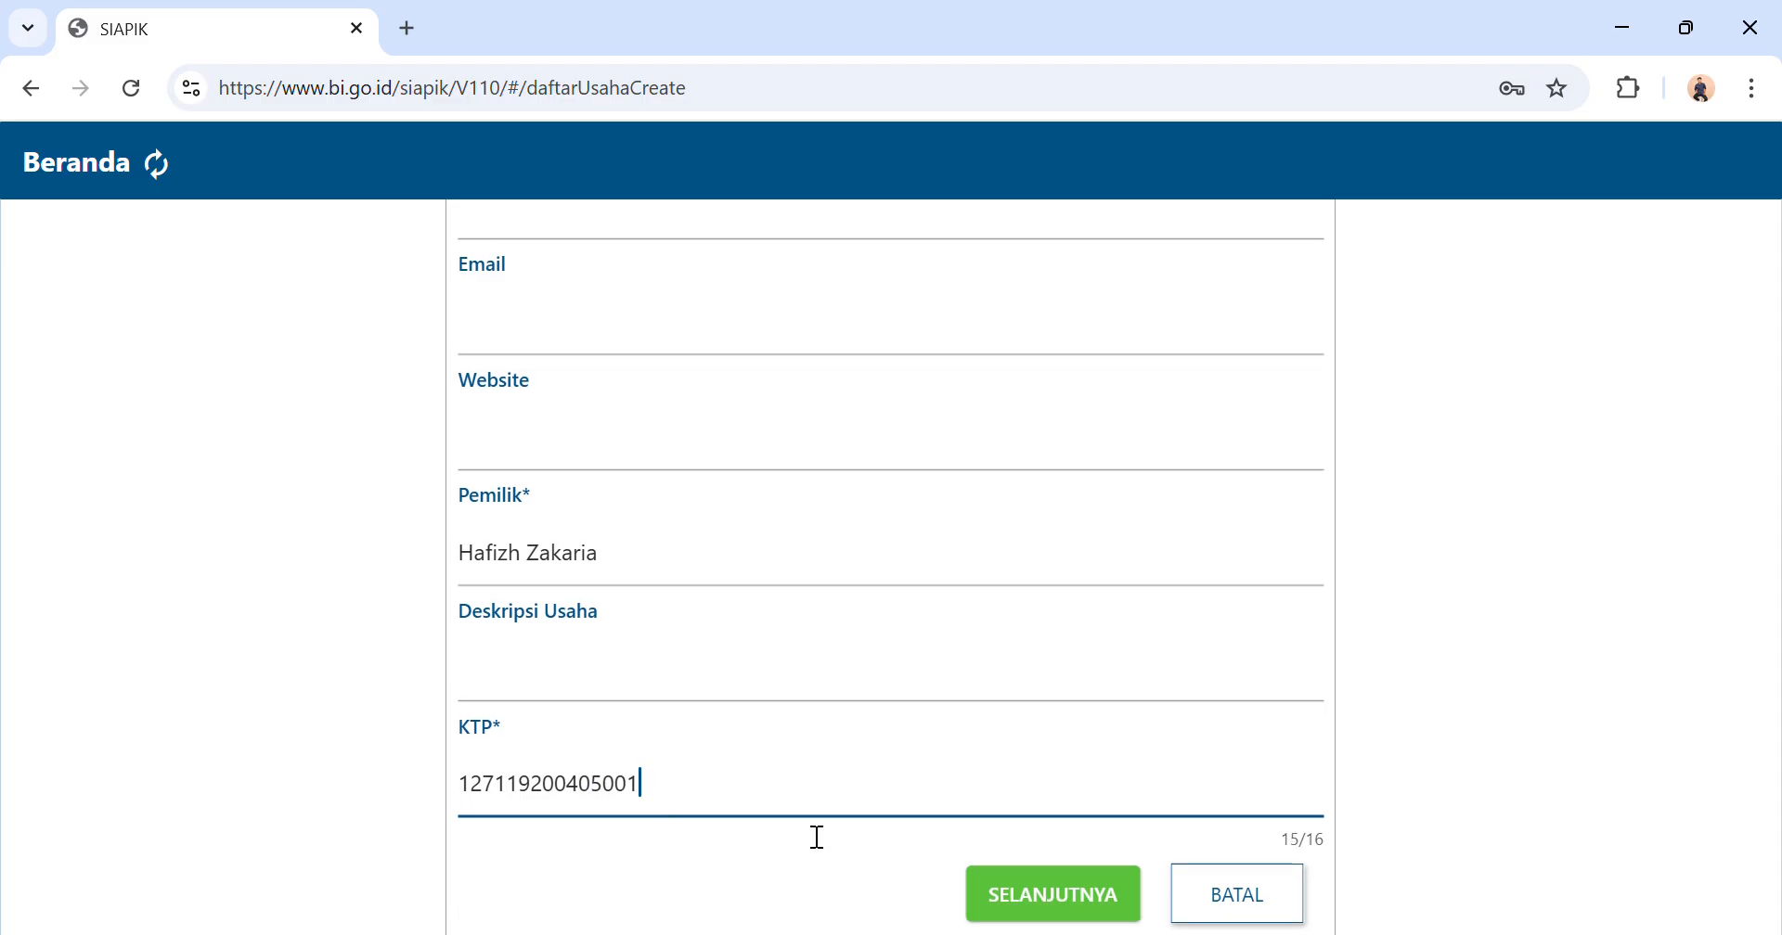
# Try to continue to the next page of the company form and dismiss the notice.
pyautogui.scroll(1, 804, 831)
pyautogui.scroll(-1, 815, 835)
pyautogui.click(1026, 888)
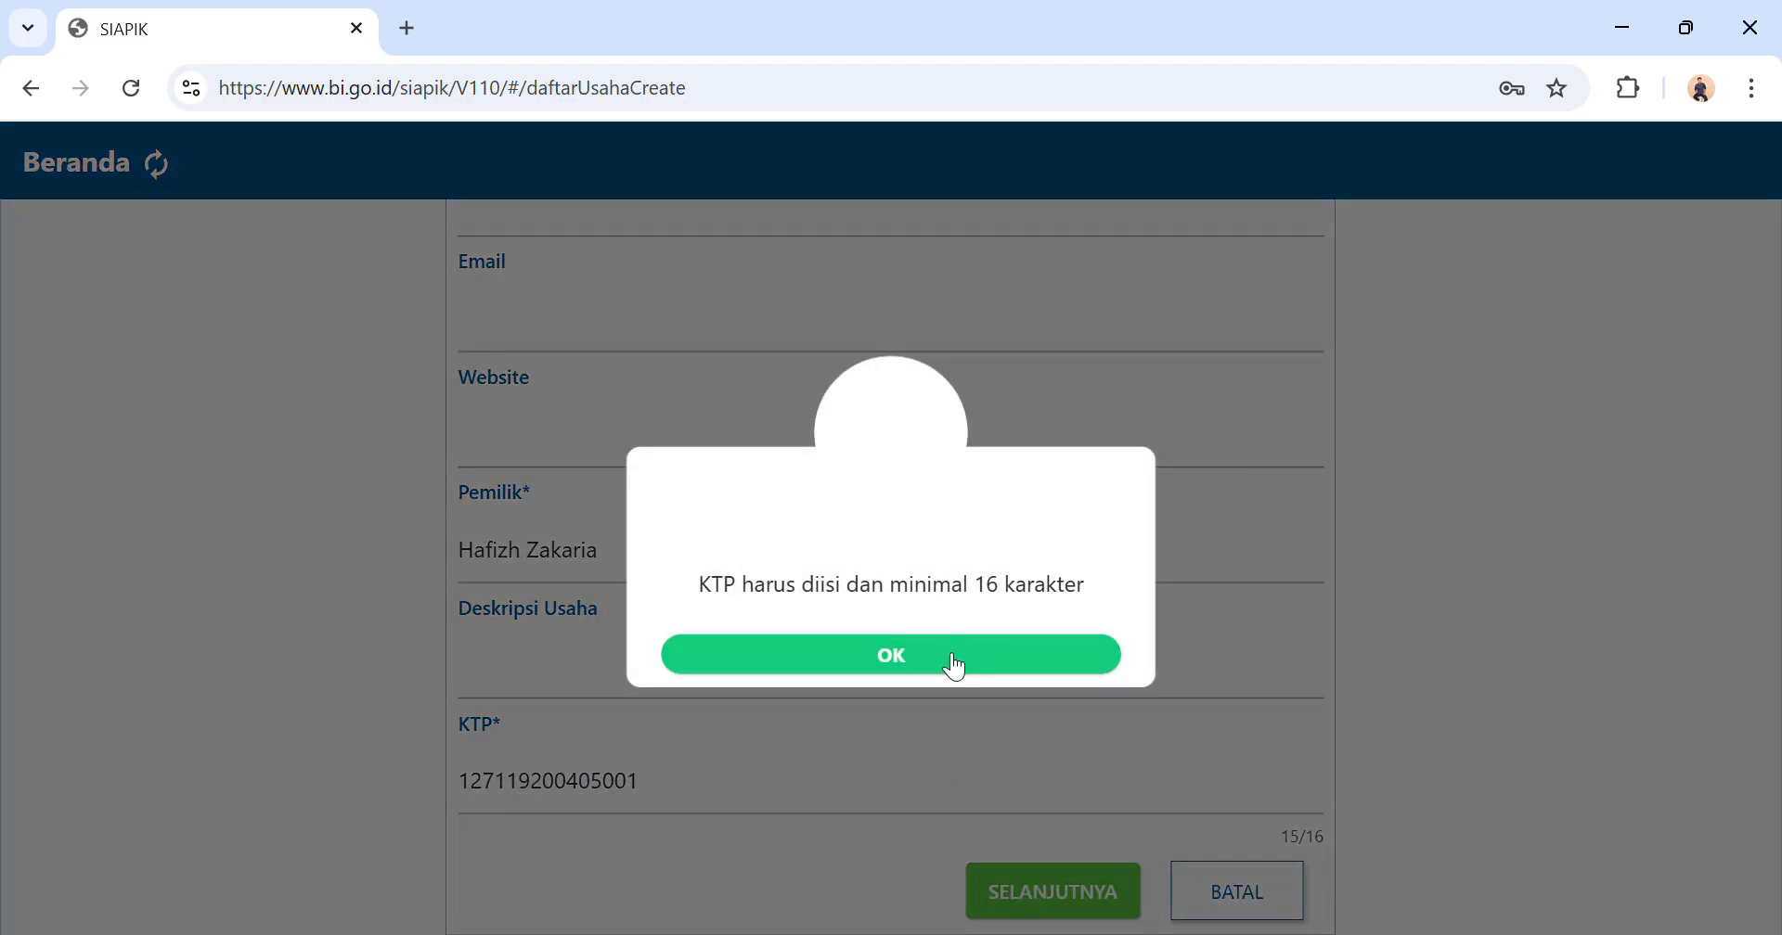
pyautogui.click(948, 666)
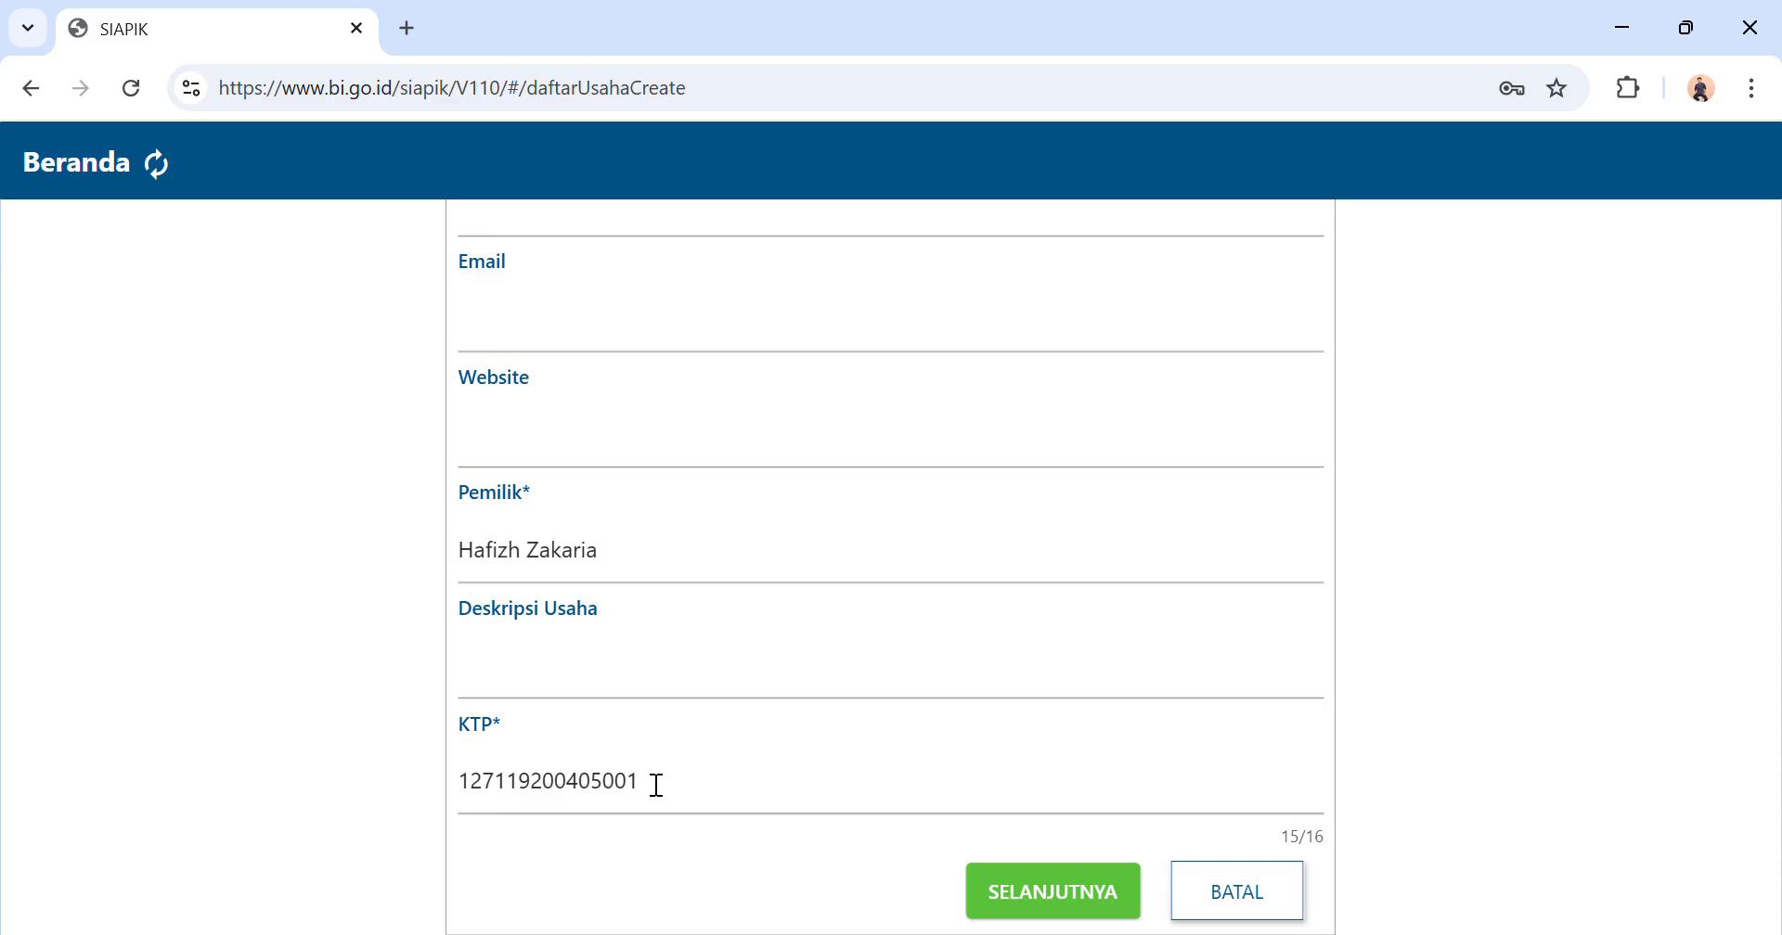
# Complete the KTP number to 16 digits and continue to the next page of the form.
pyautogui.click(647, 796)
pyautogui.write('1')
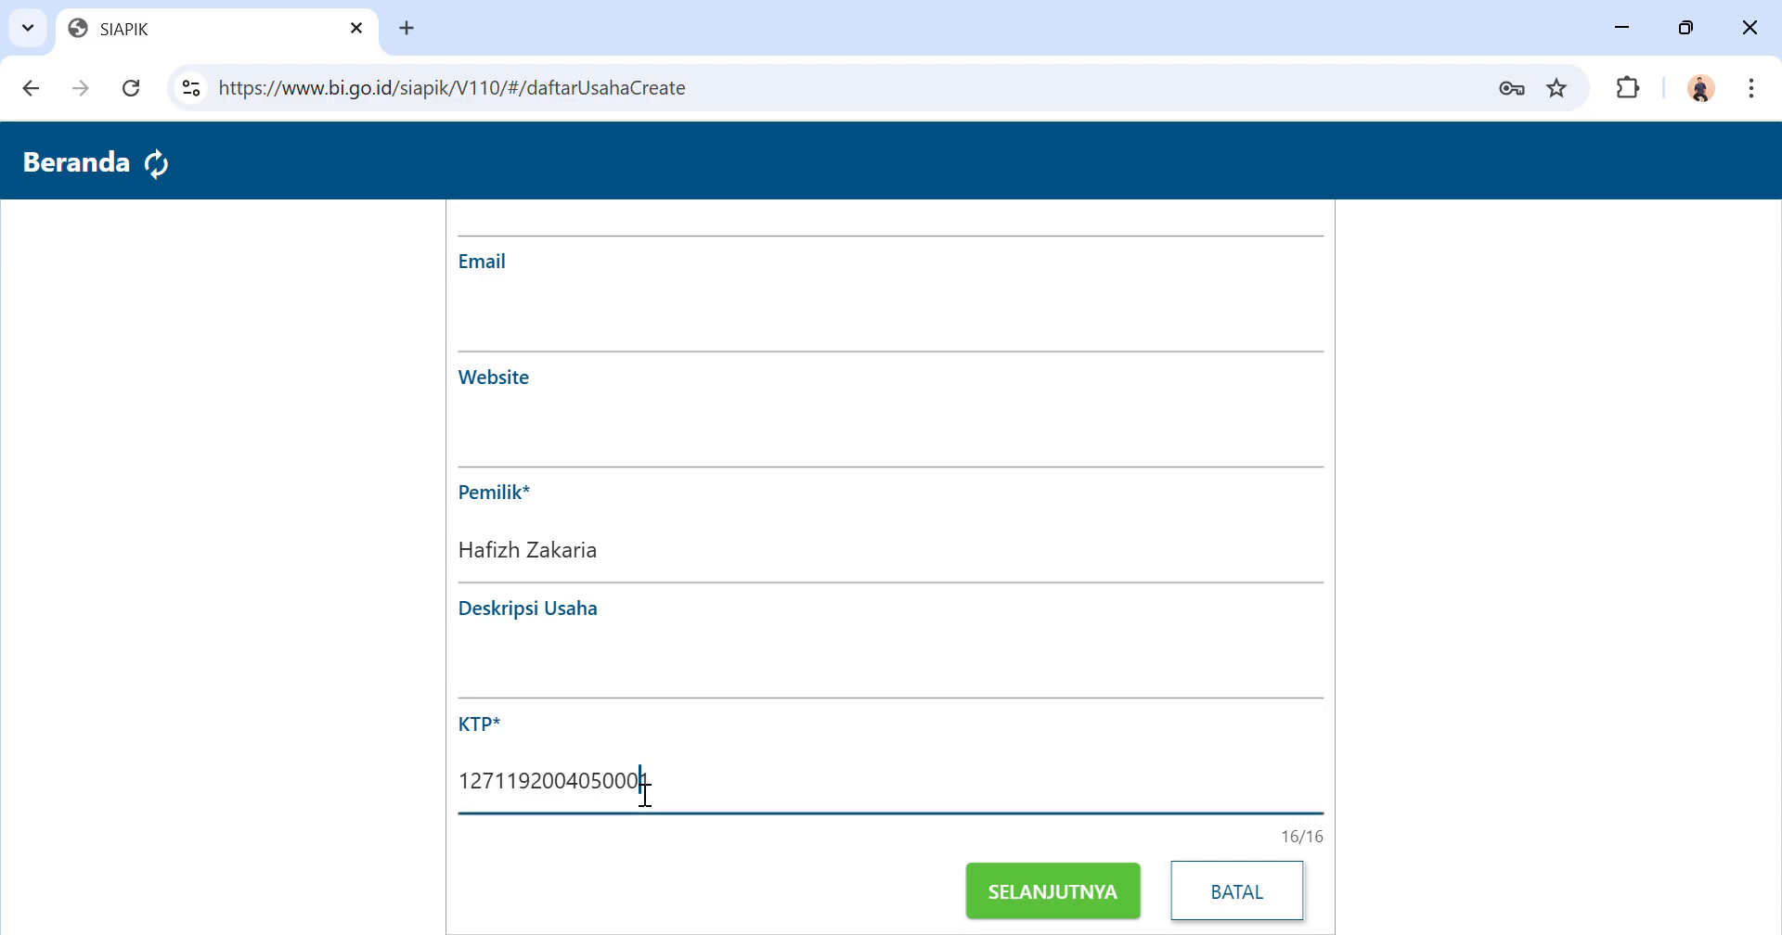
pyautogui.click(1016, 911)
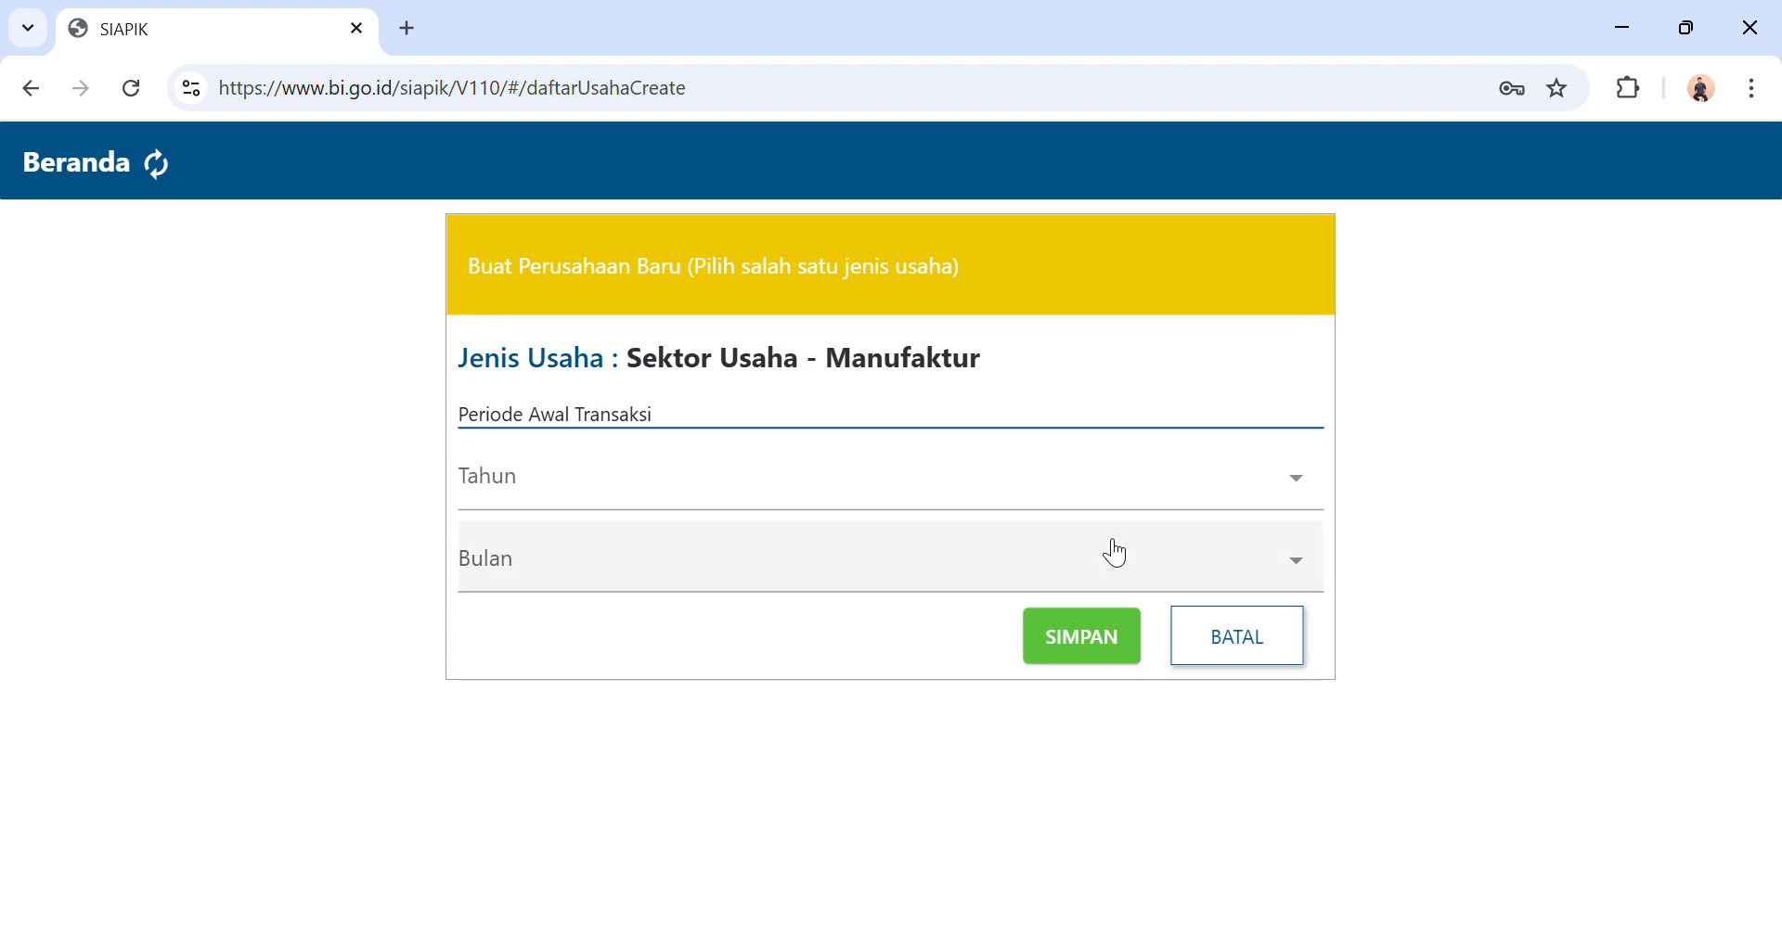
# Set the Periode Awal Transaksi to year 2025 and month Juli, save the new business and dismiss the notice.
pyautogui.click(1063, 497)
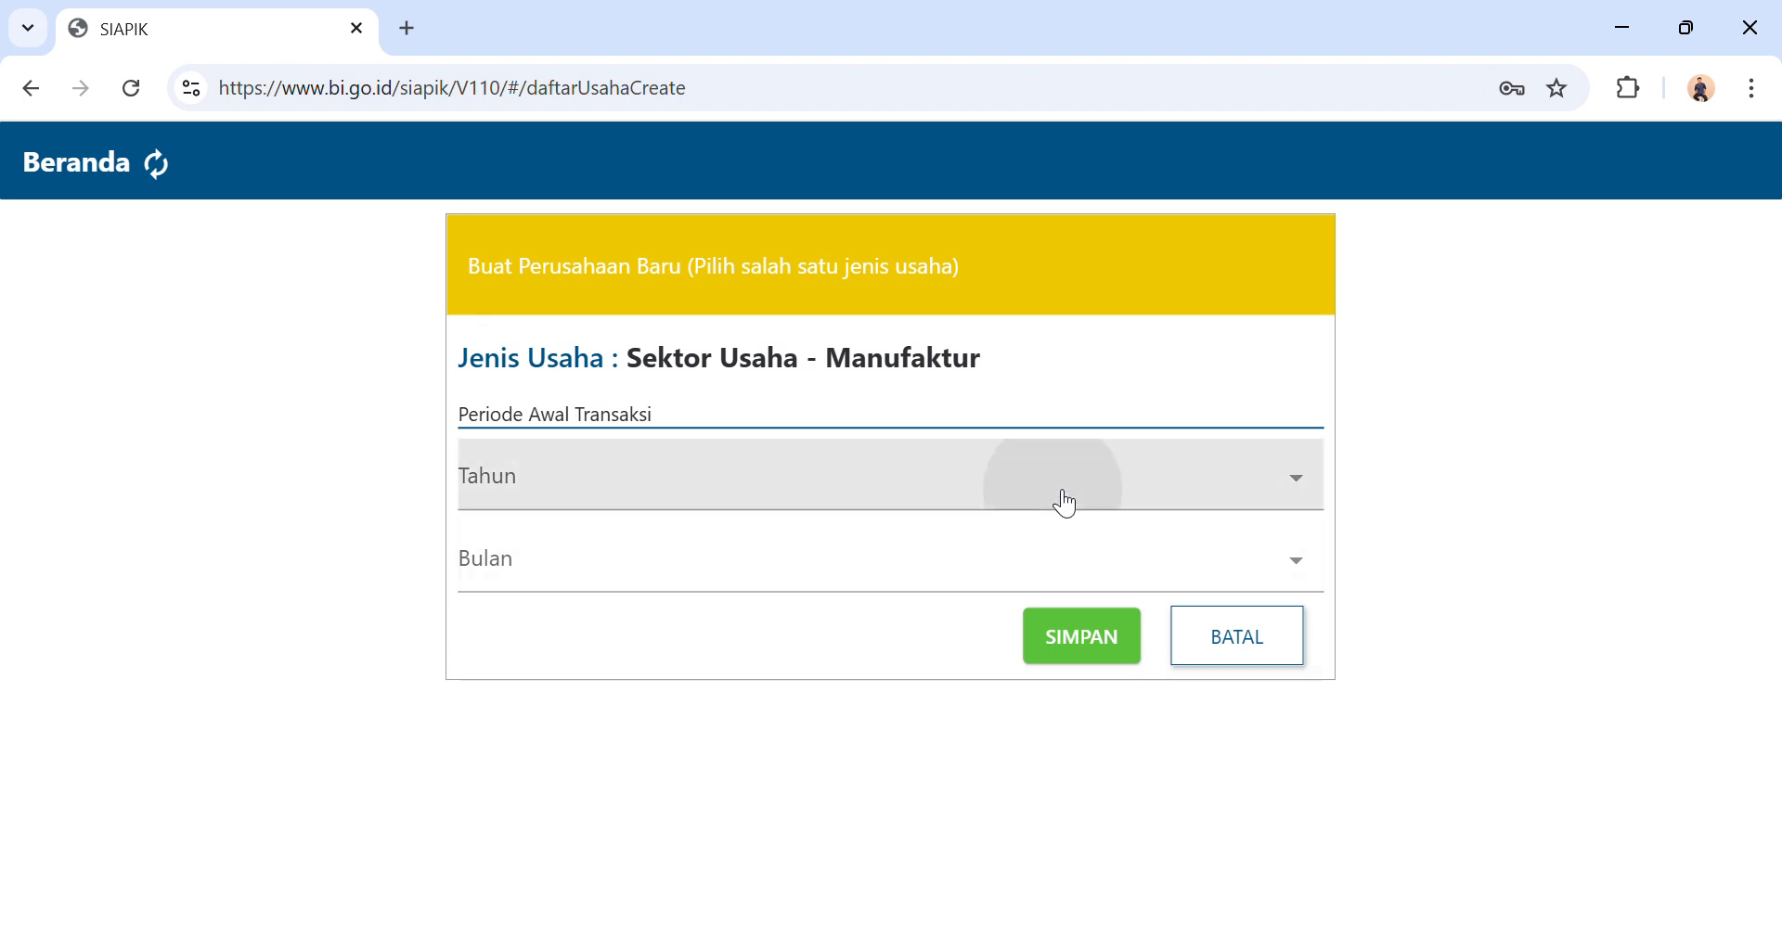
pyautogui.click(766, 705)
pyautogui.click(602, 563)
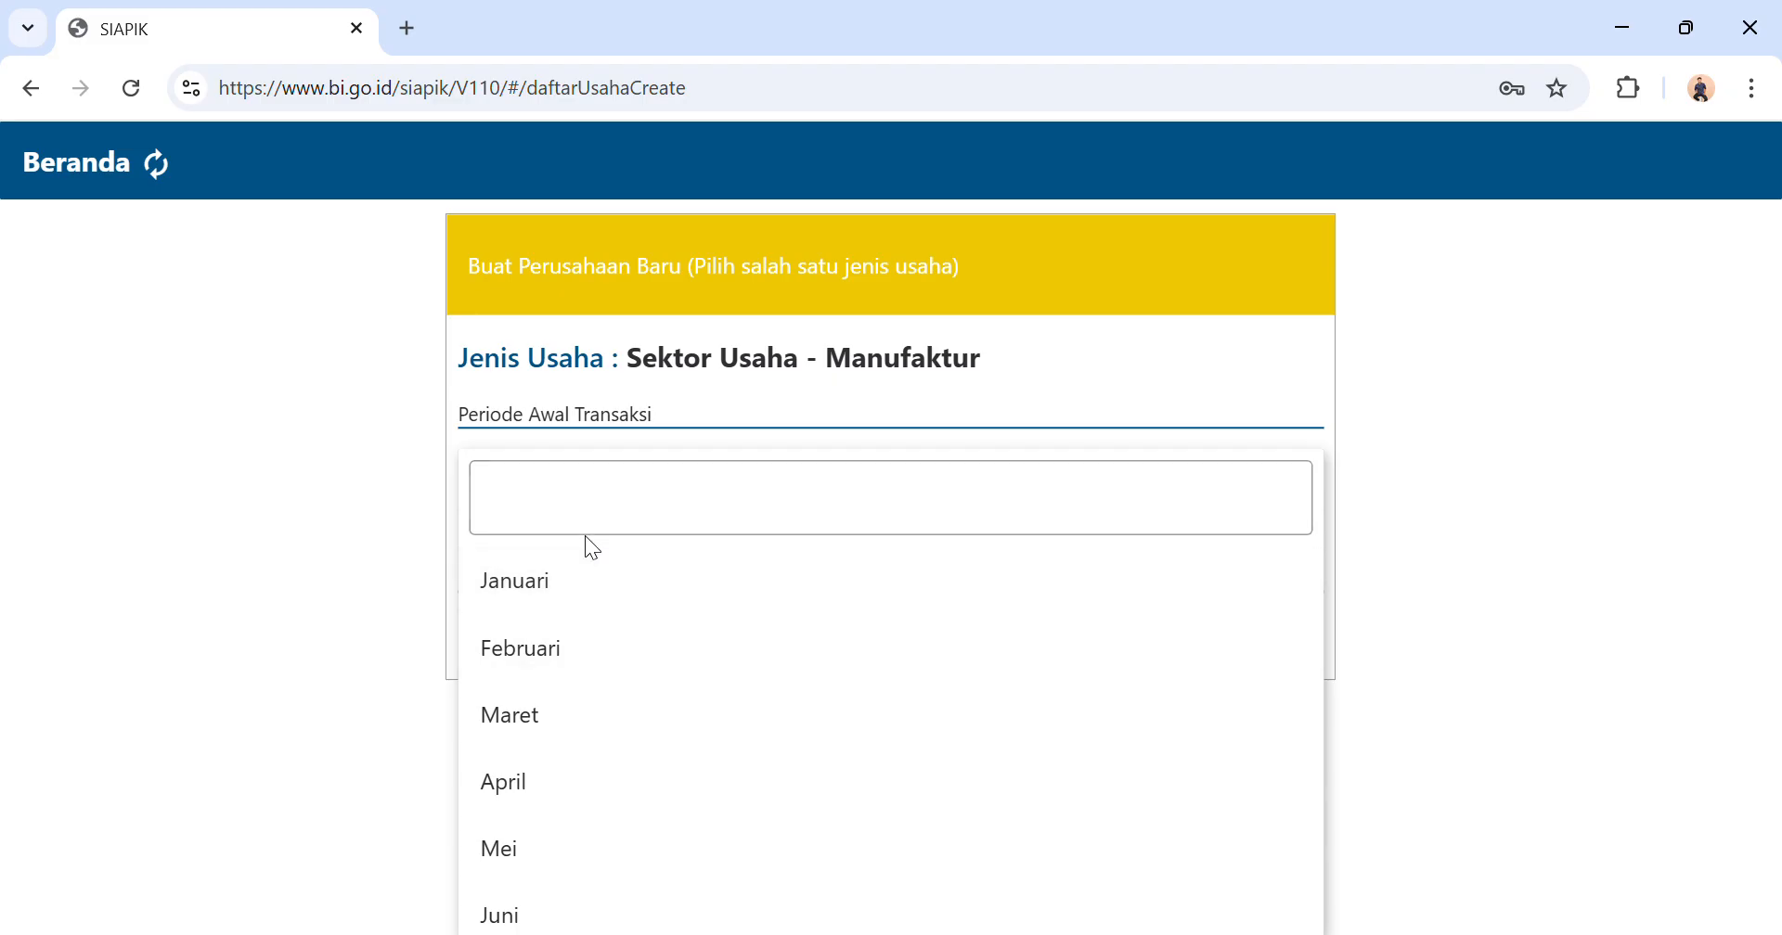
pyautogui.click(588, 516)
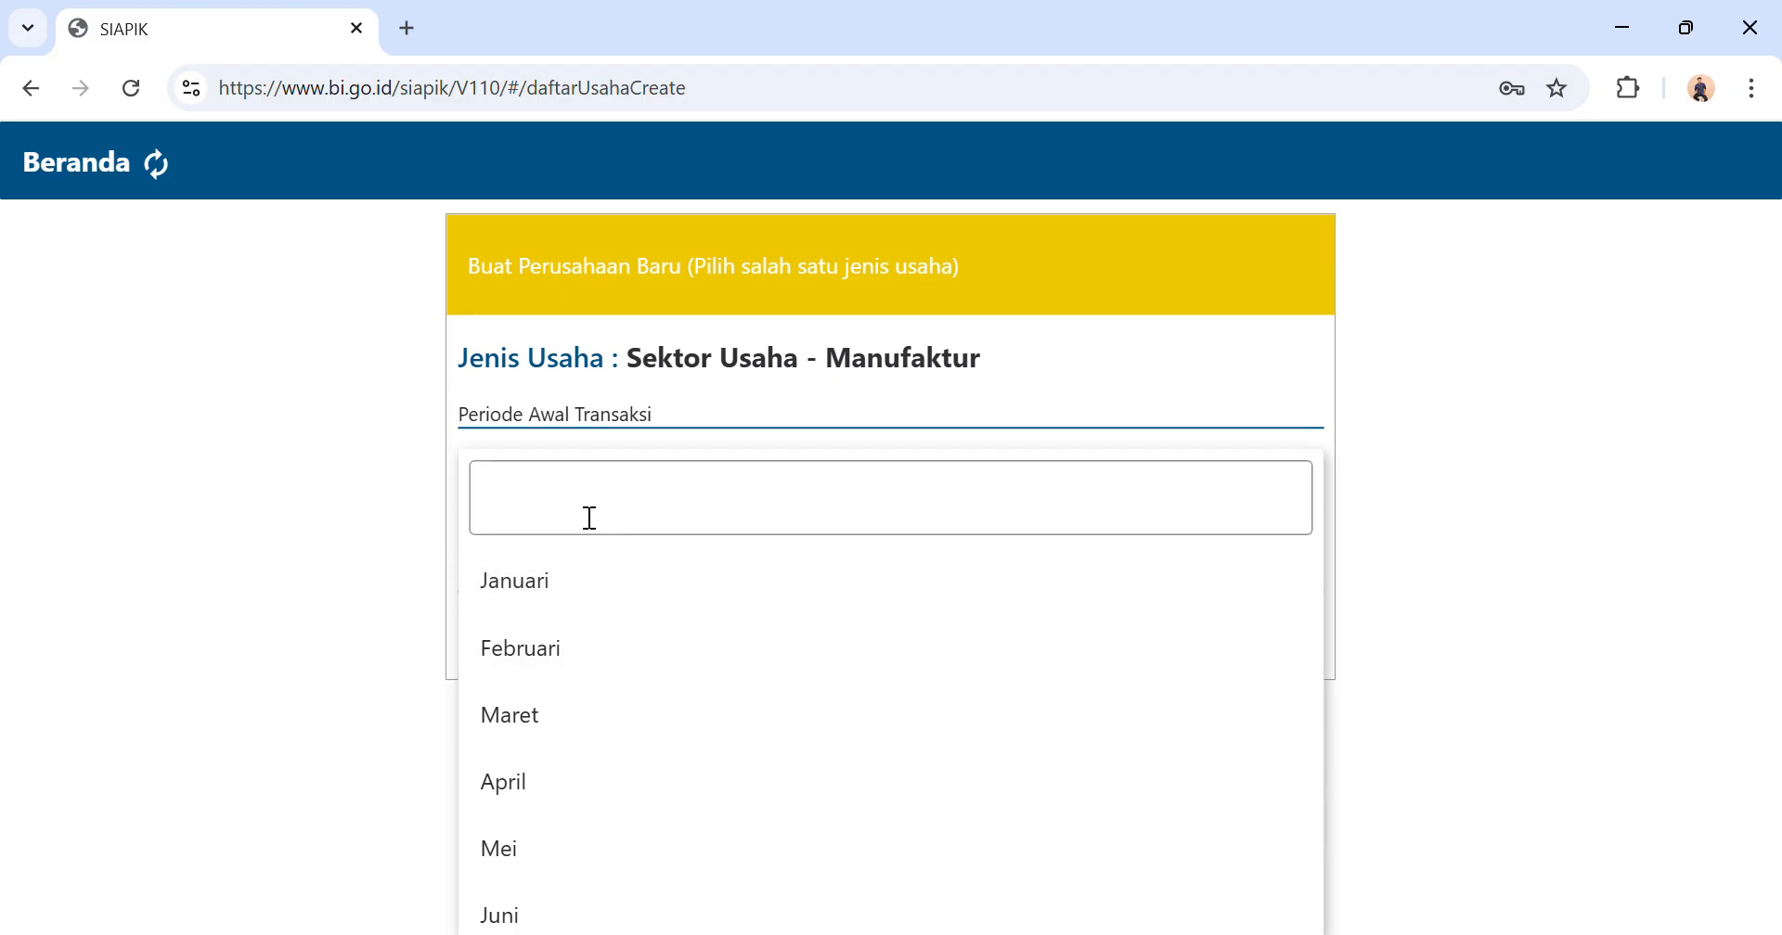
pyautogui.write('JUL')
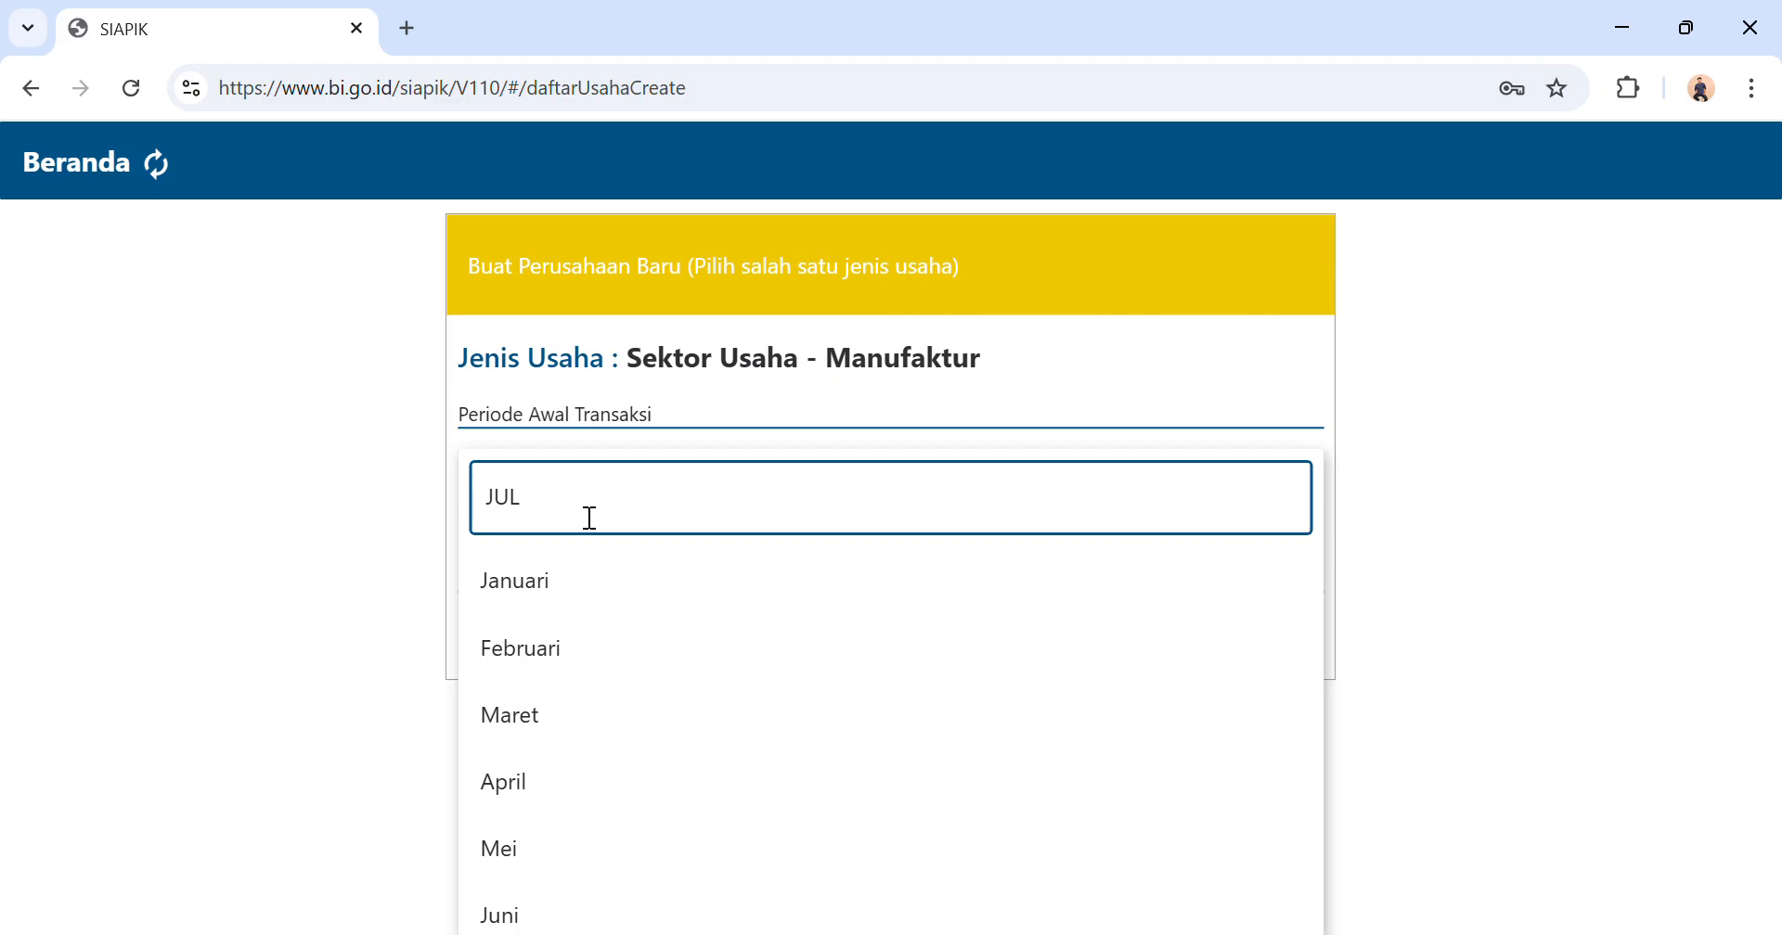
pyautogui.write('I')
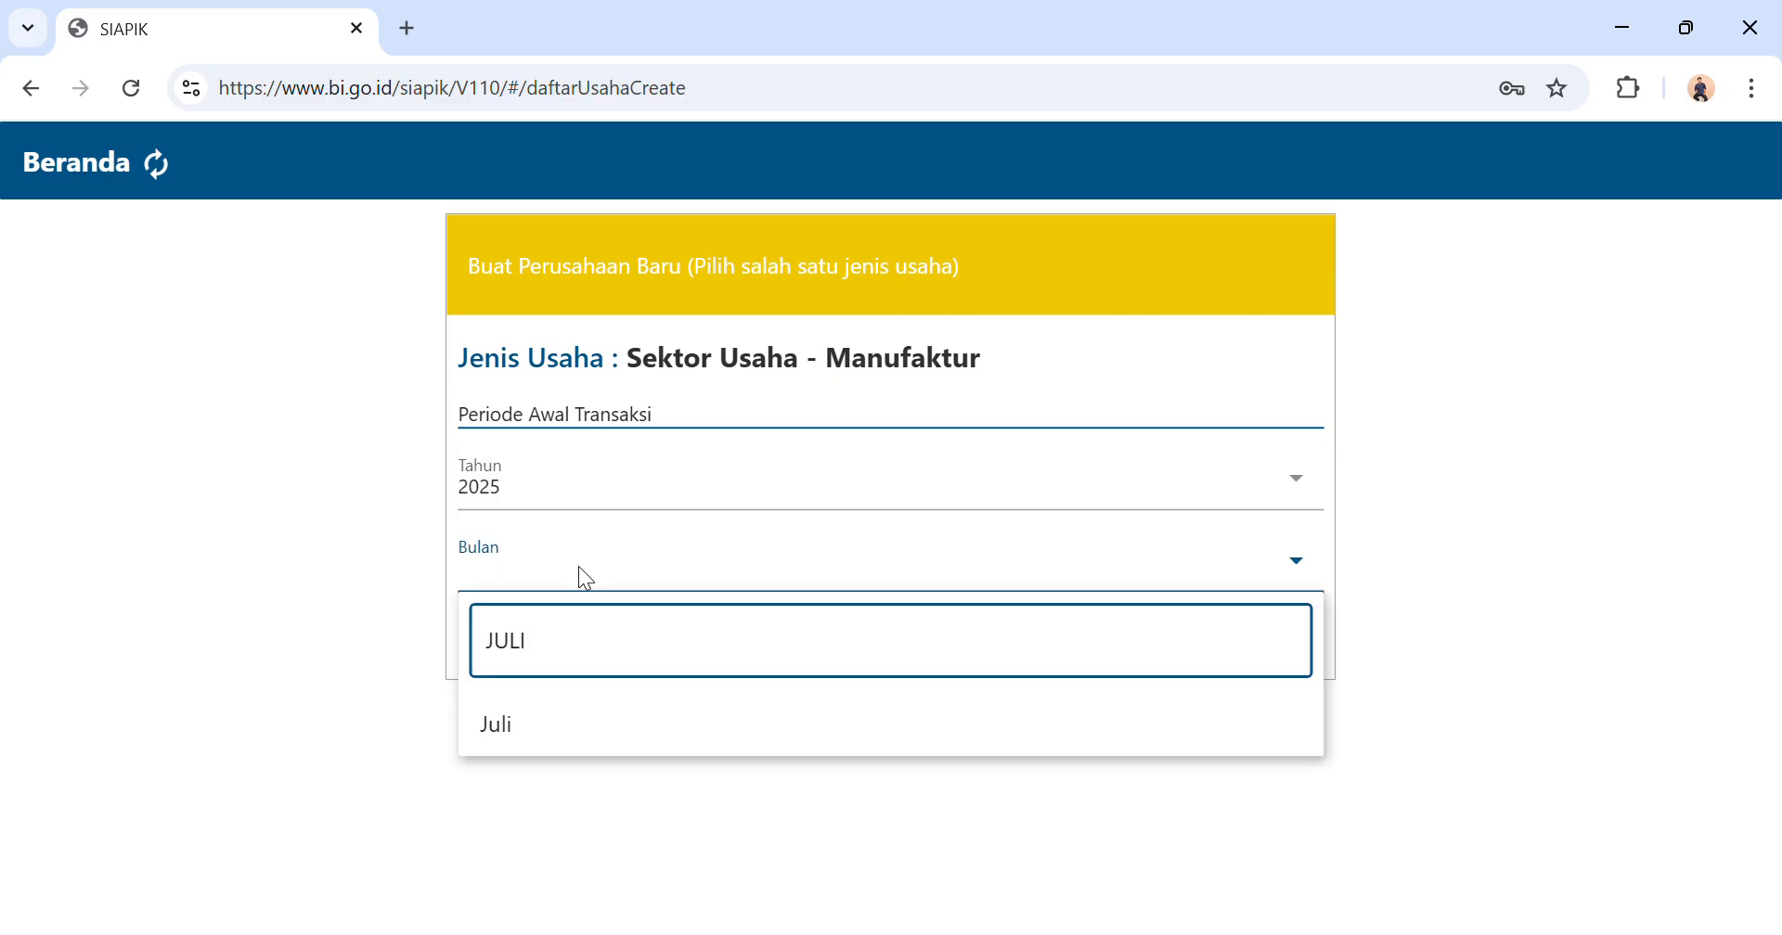
pyautogui.click(521, 736)
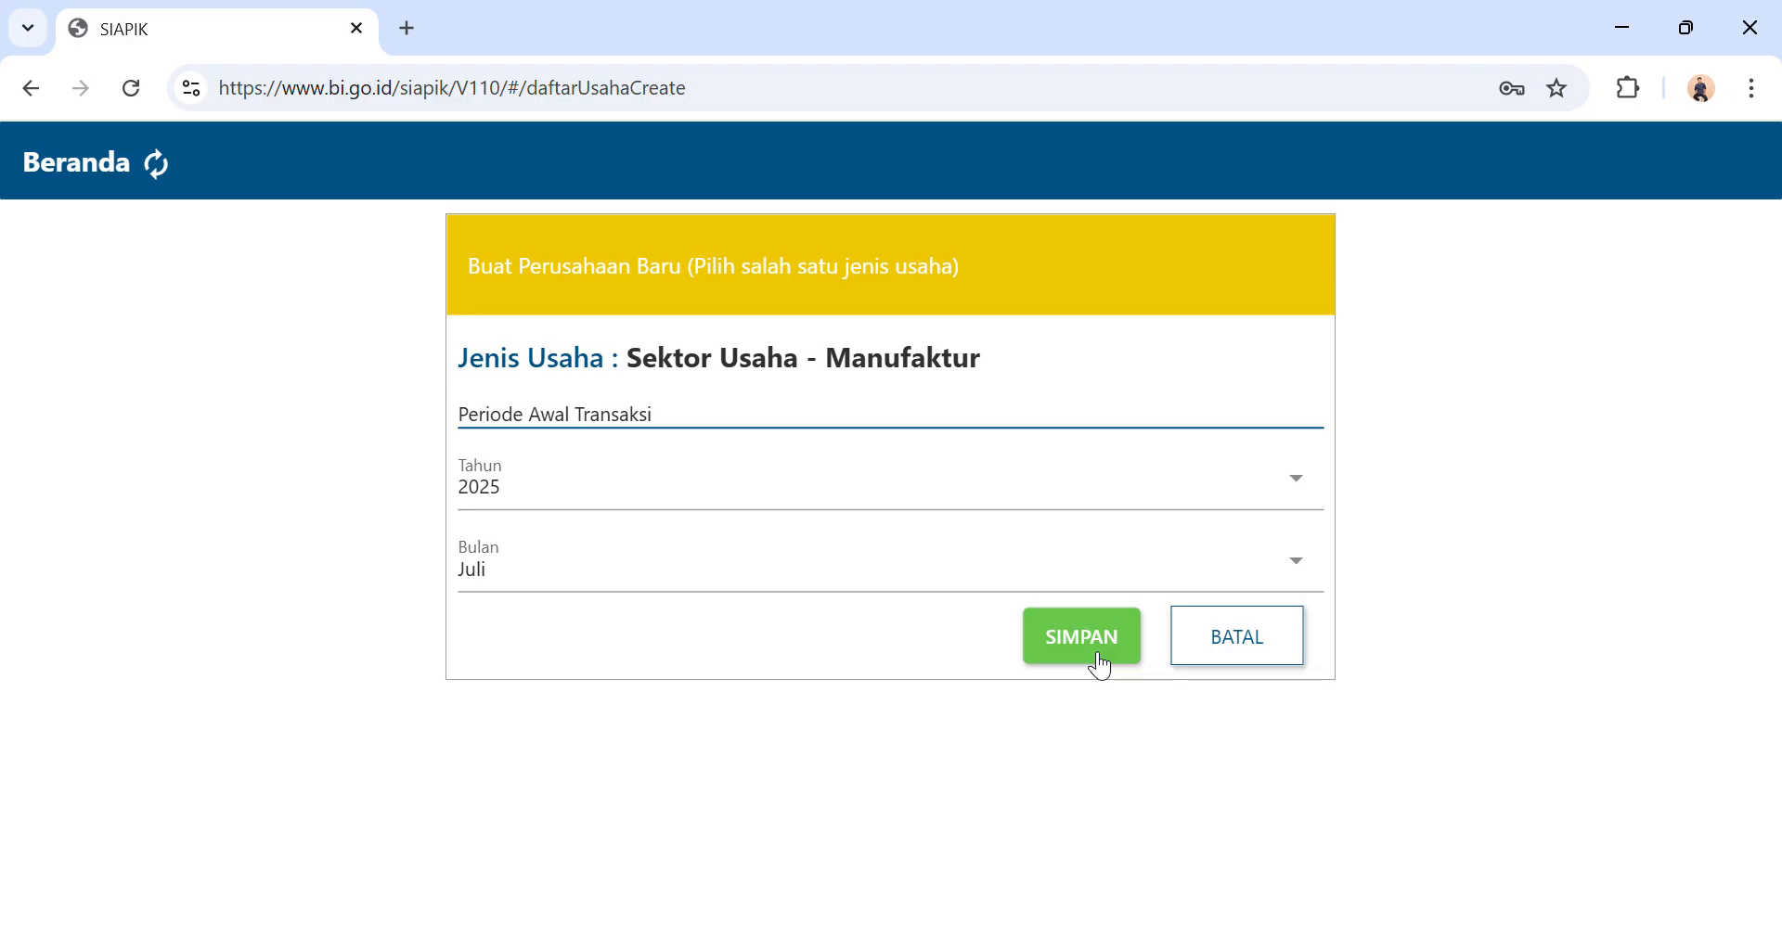
pyautogui.click(1082, 638)
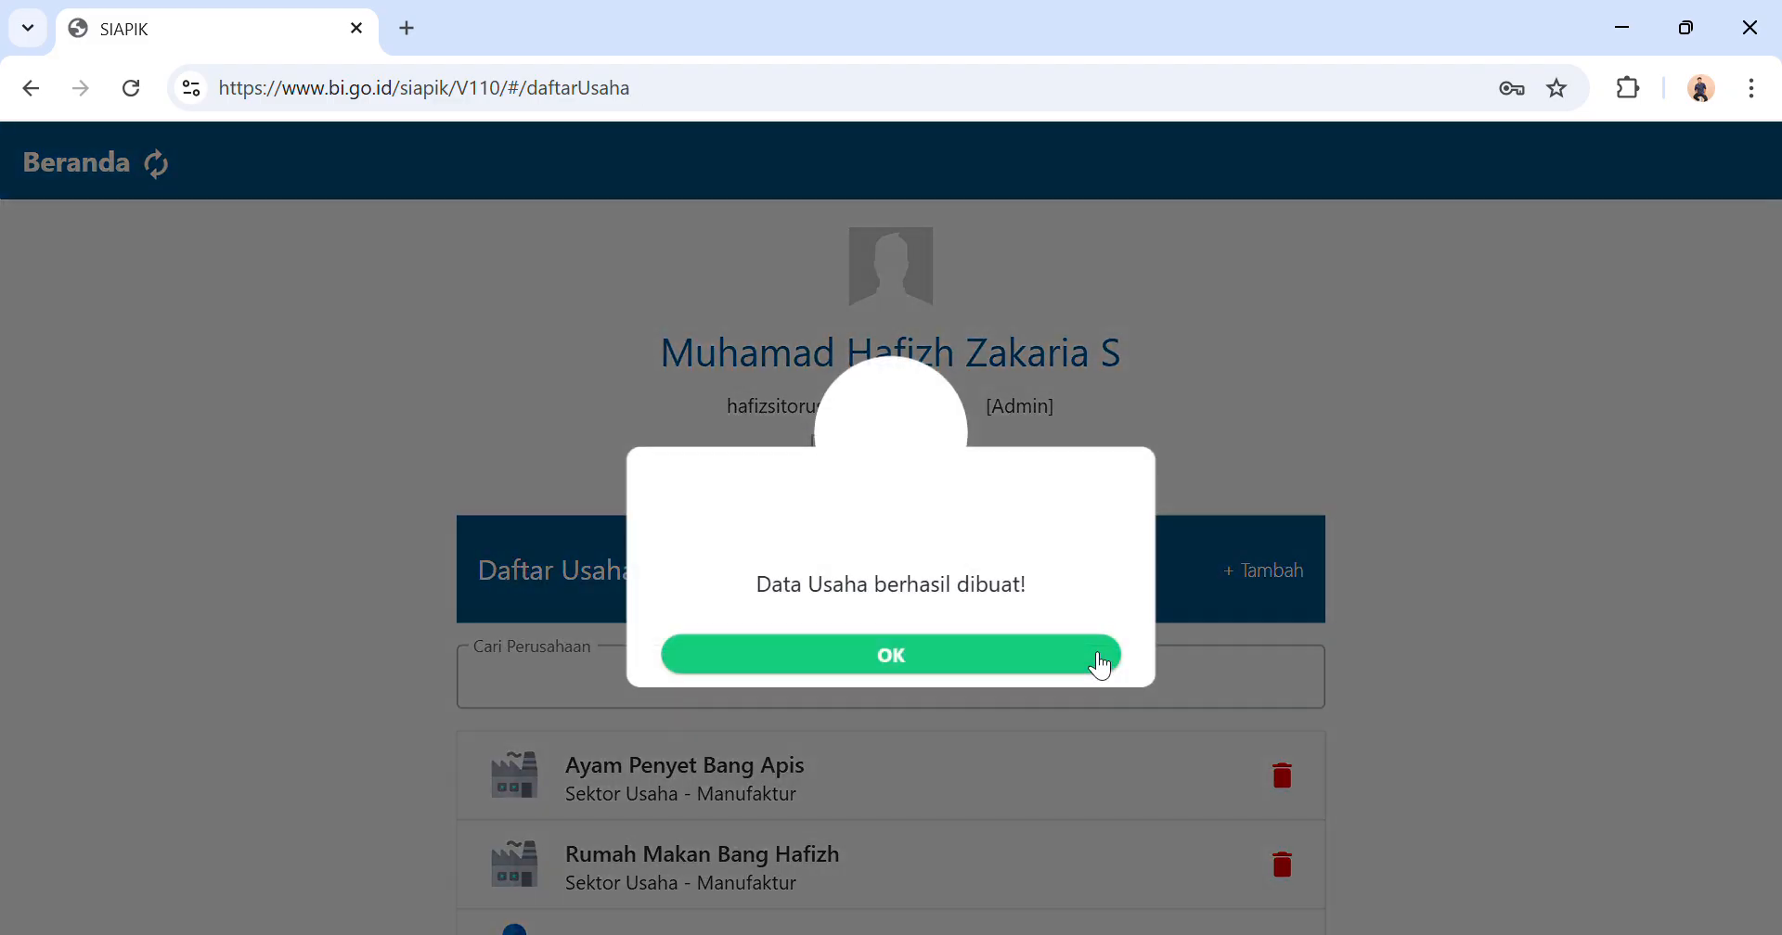
pyautogui.click(1014, 657)
# Open the business Ayam Penyet Bang Apis from Daftar Usaha and go to its Data Saldo Awal page.
pyautogui.scroll(-1, 1008, 601)
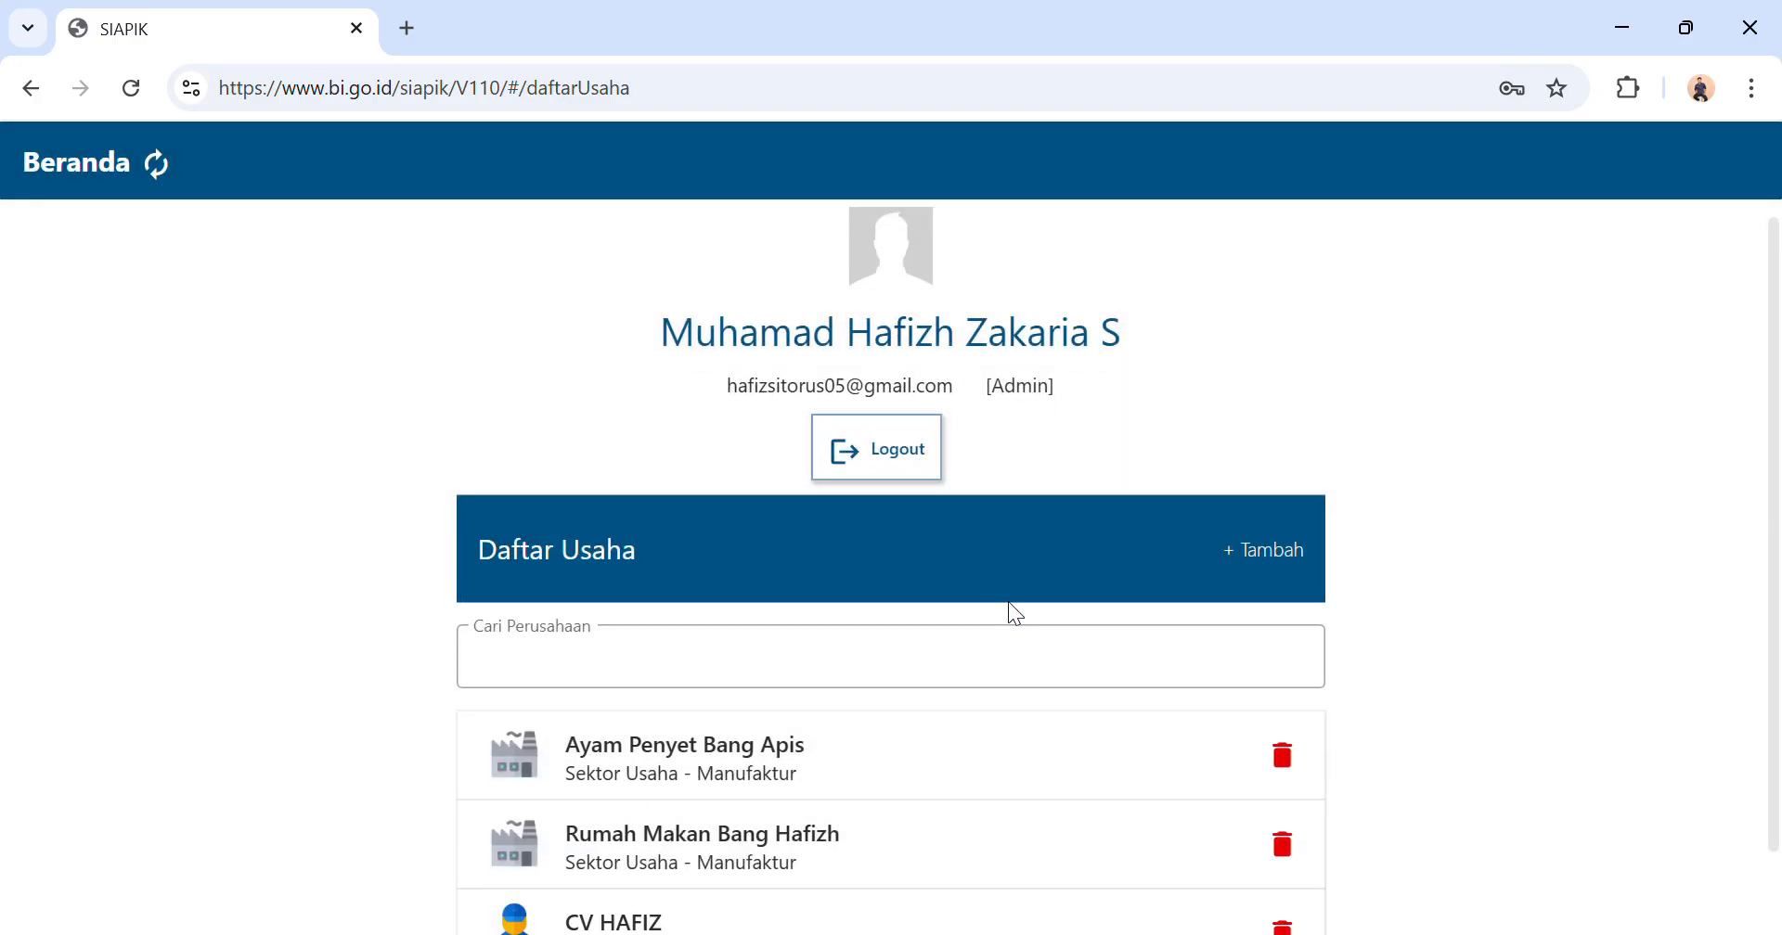
pyautogui.click(813, 739)
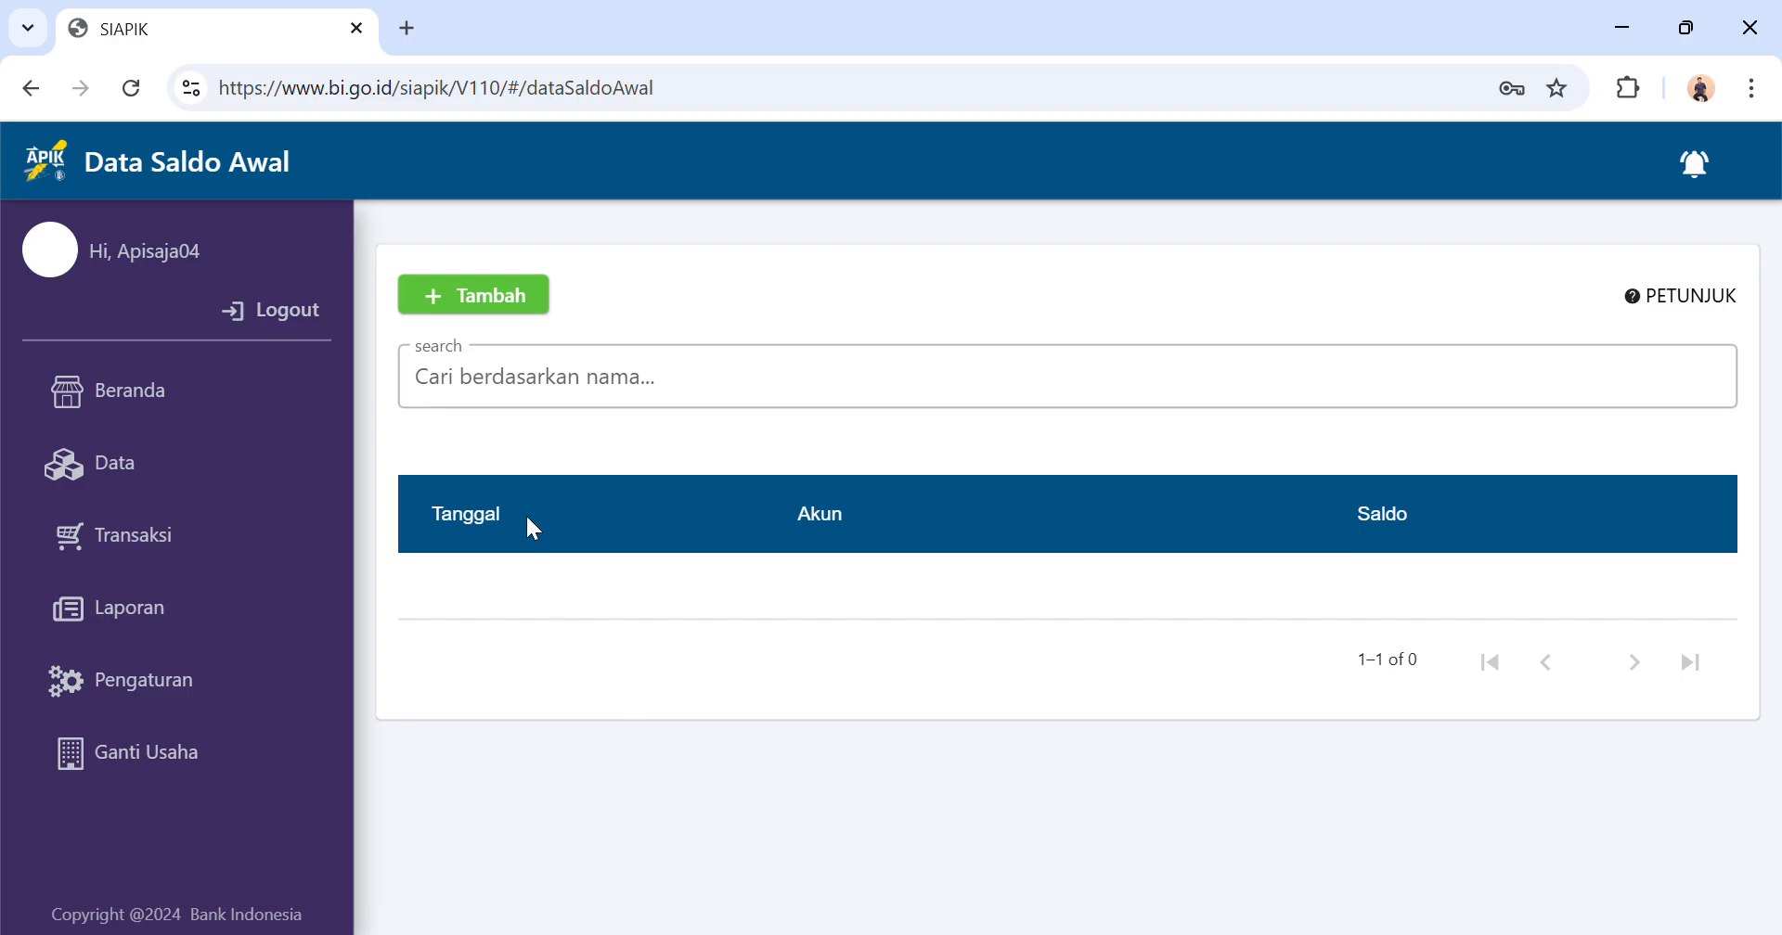
# Create an opening balance of Rp 5.000.000 for the Kas account, save it and dismiss the notice.
pyautogui.click(472, 307)
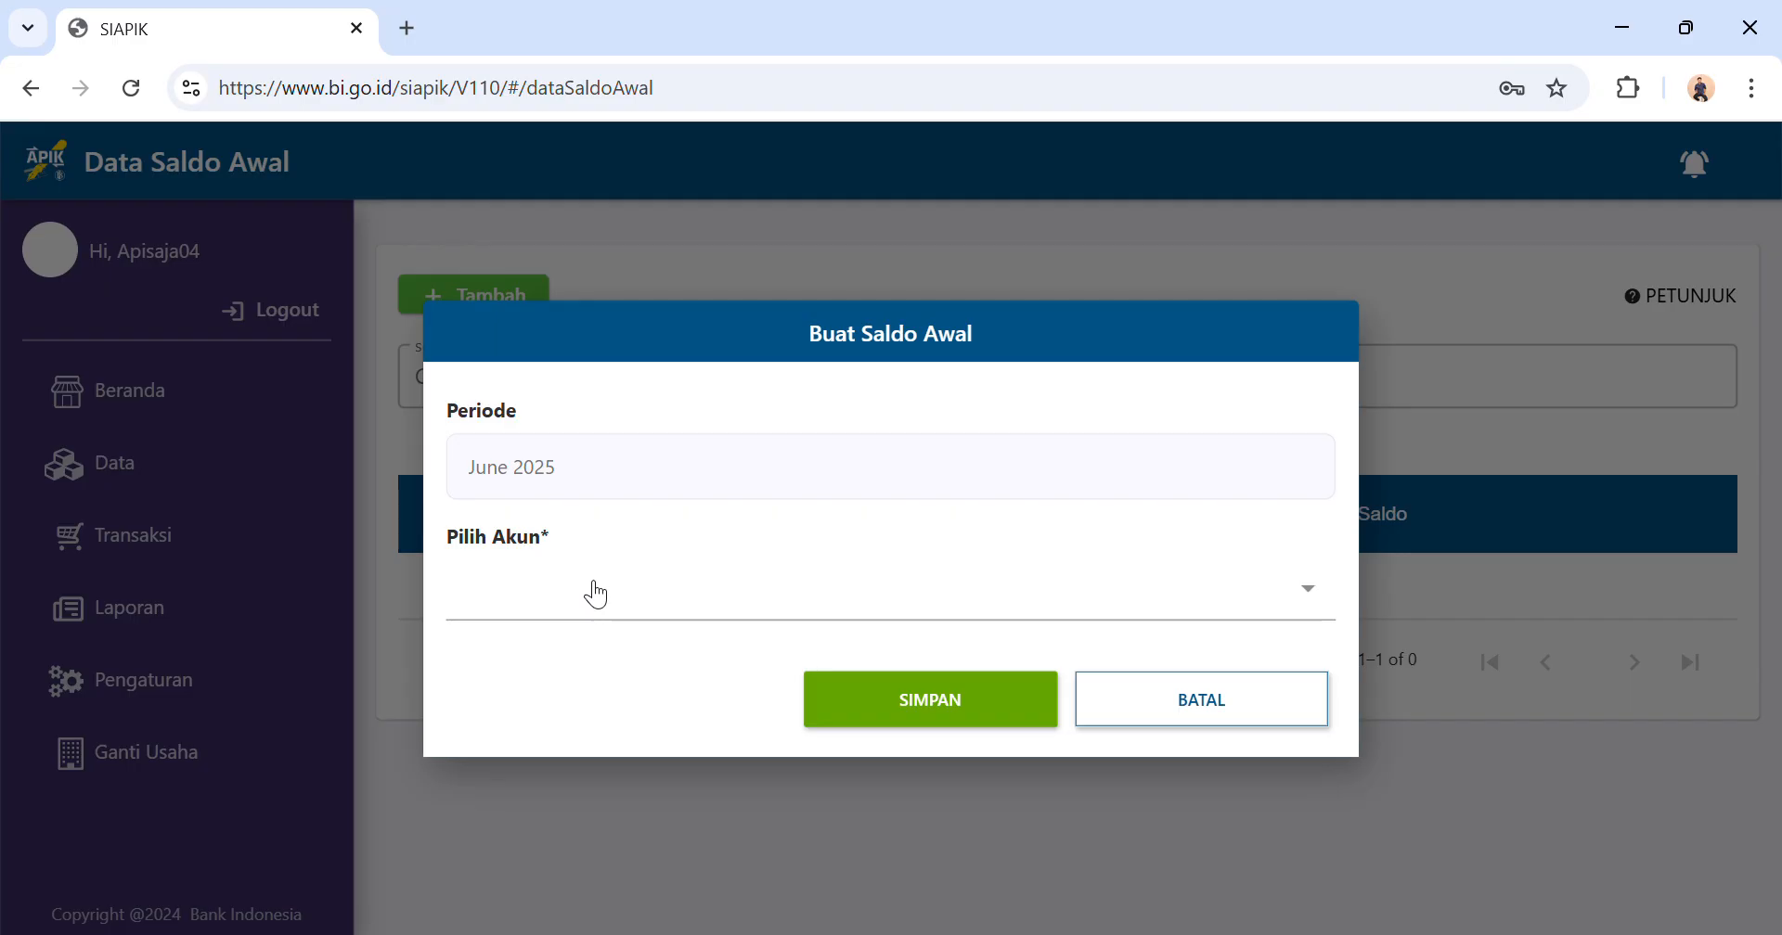
pyautogui.click(759, 484)
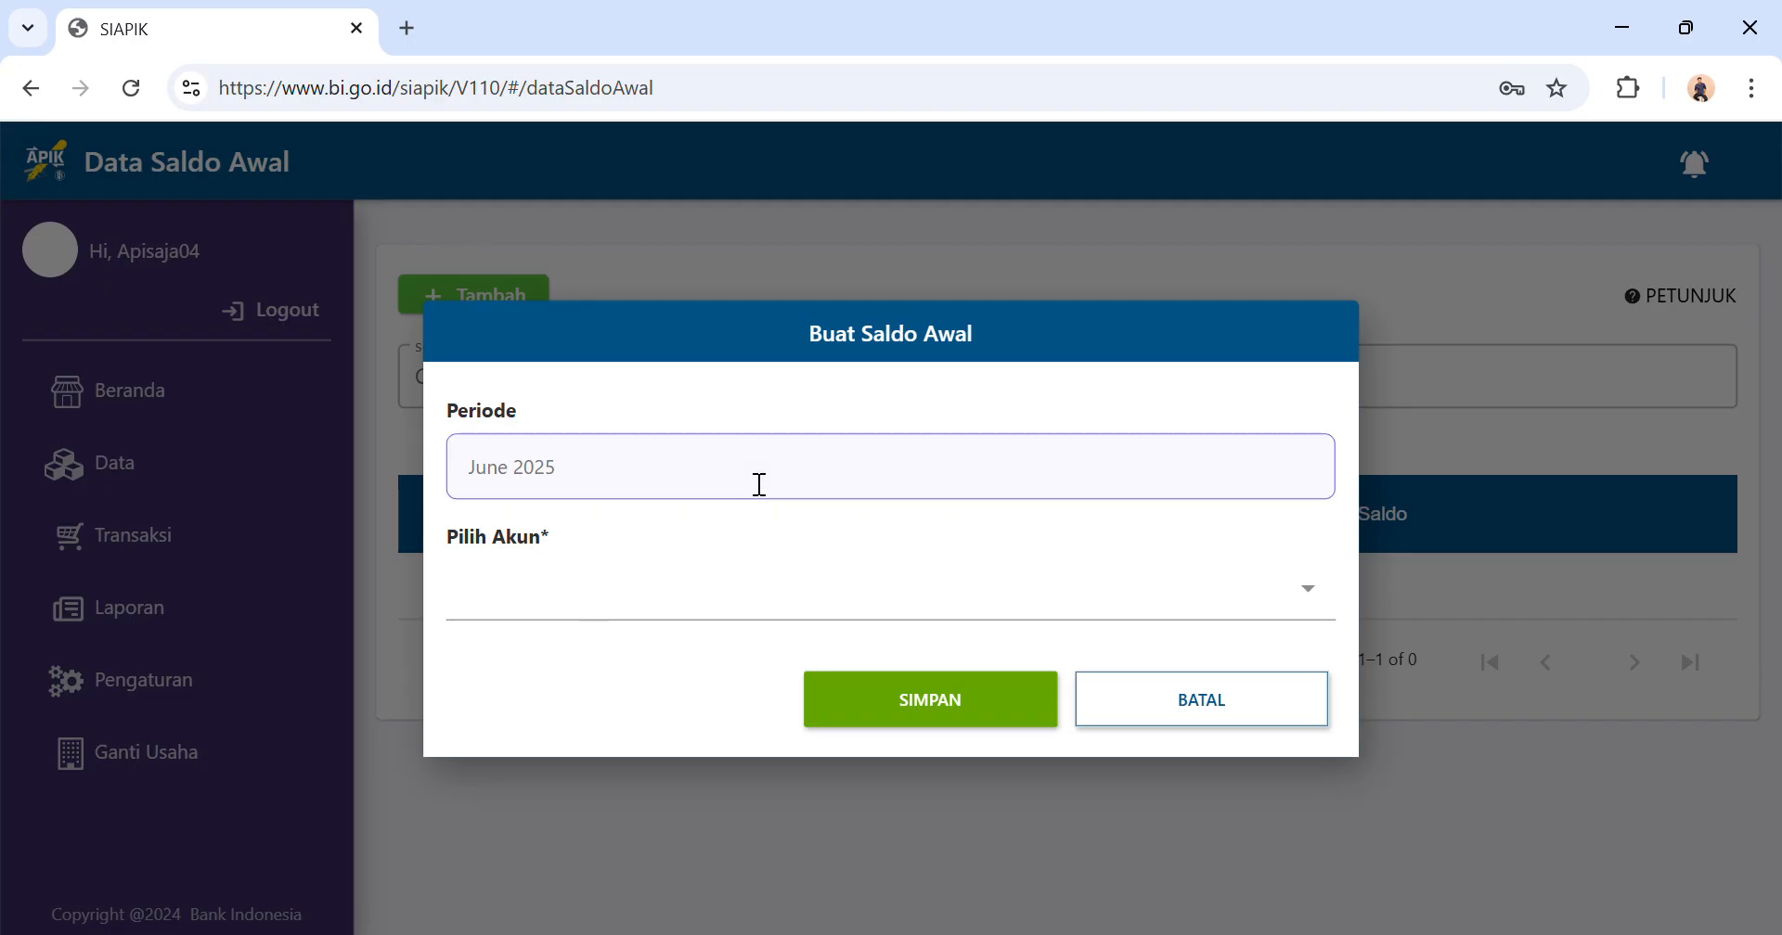
pyautogui.click(604, 581)
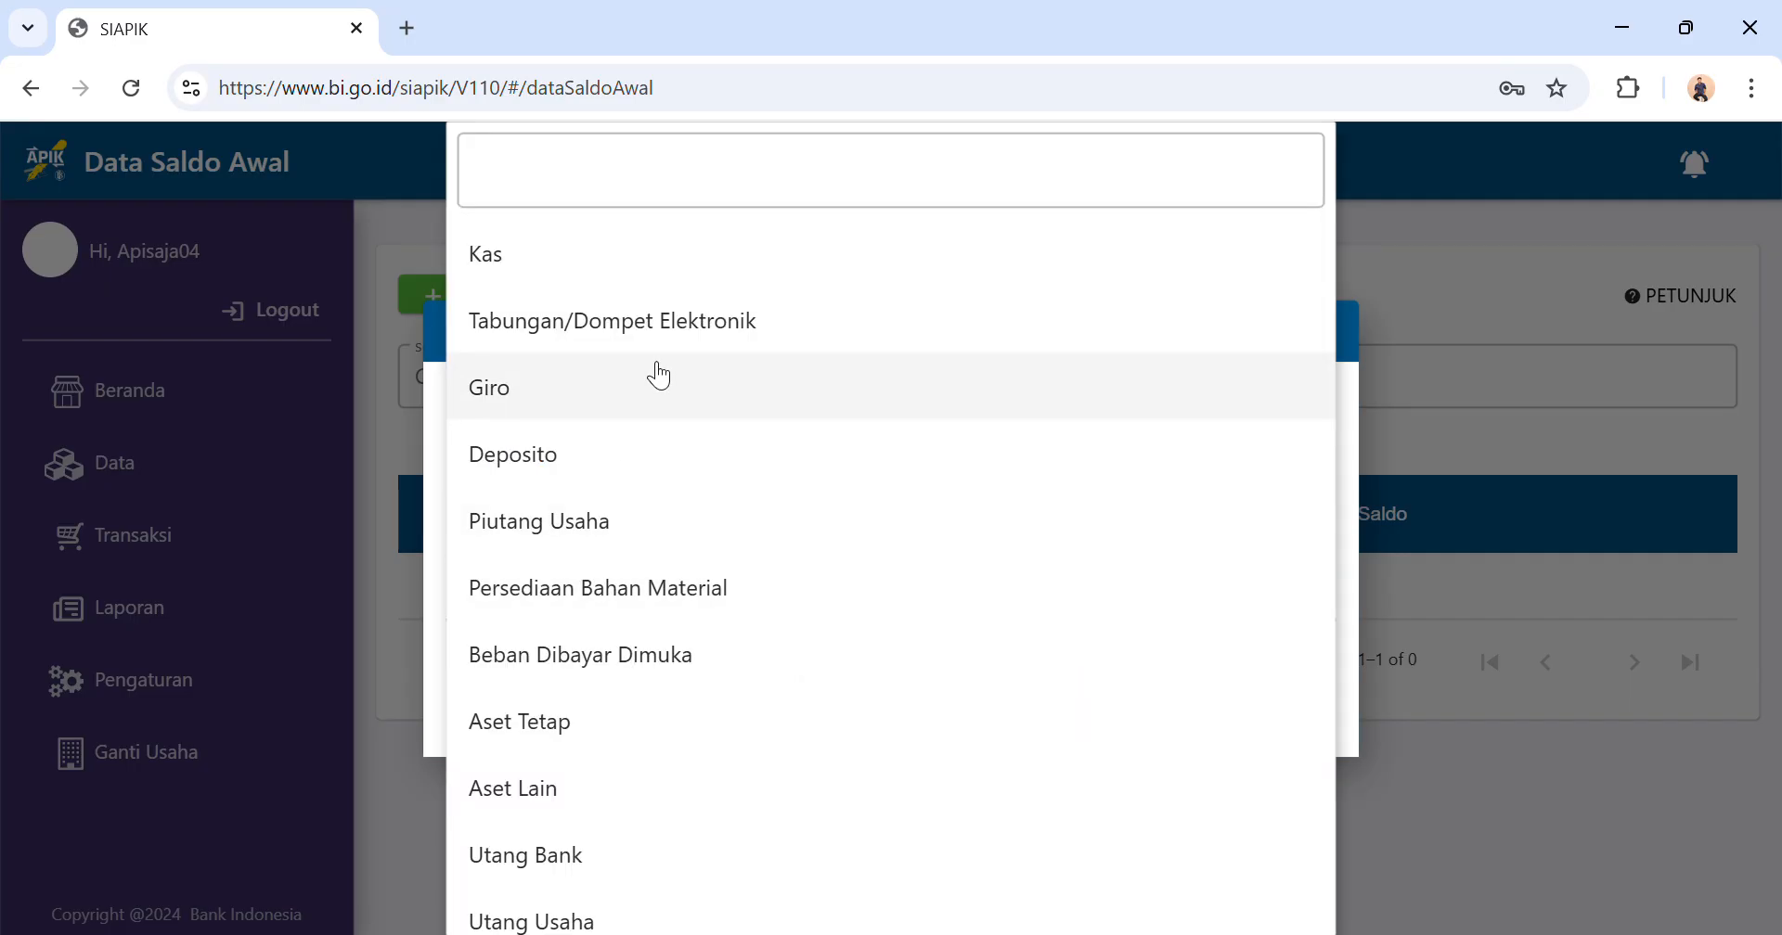
pyautogui.click(620, 276)
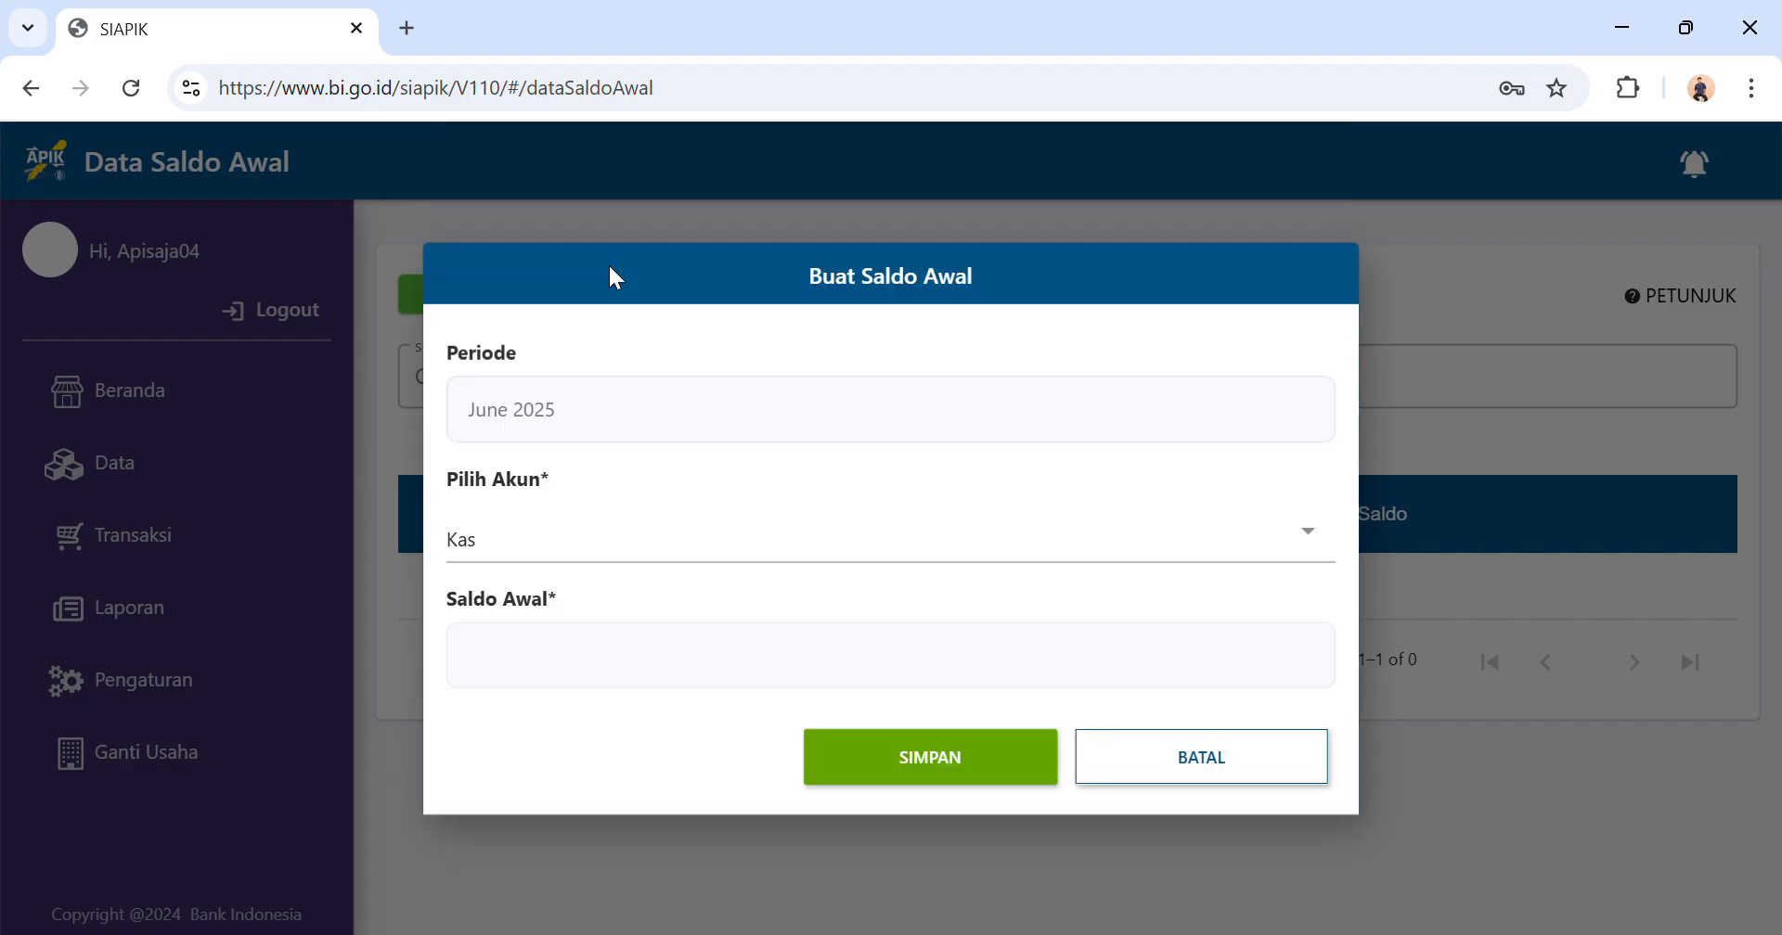
pyautogui.click(676, 657)
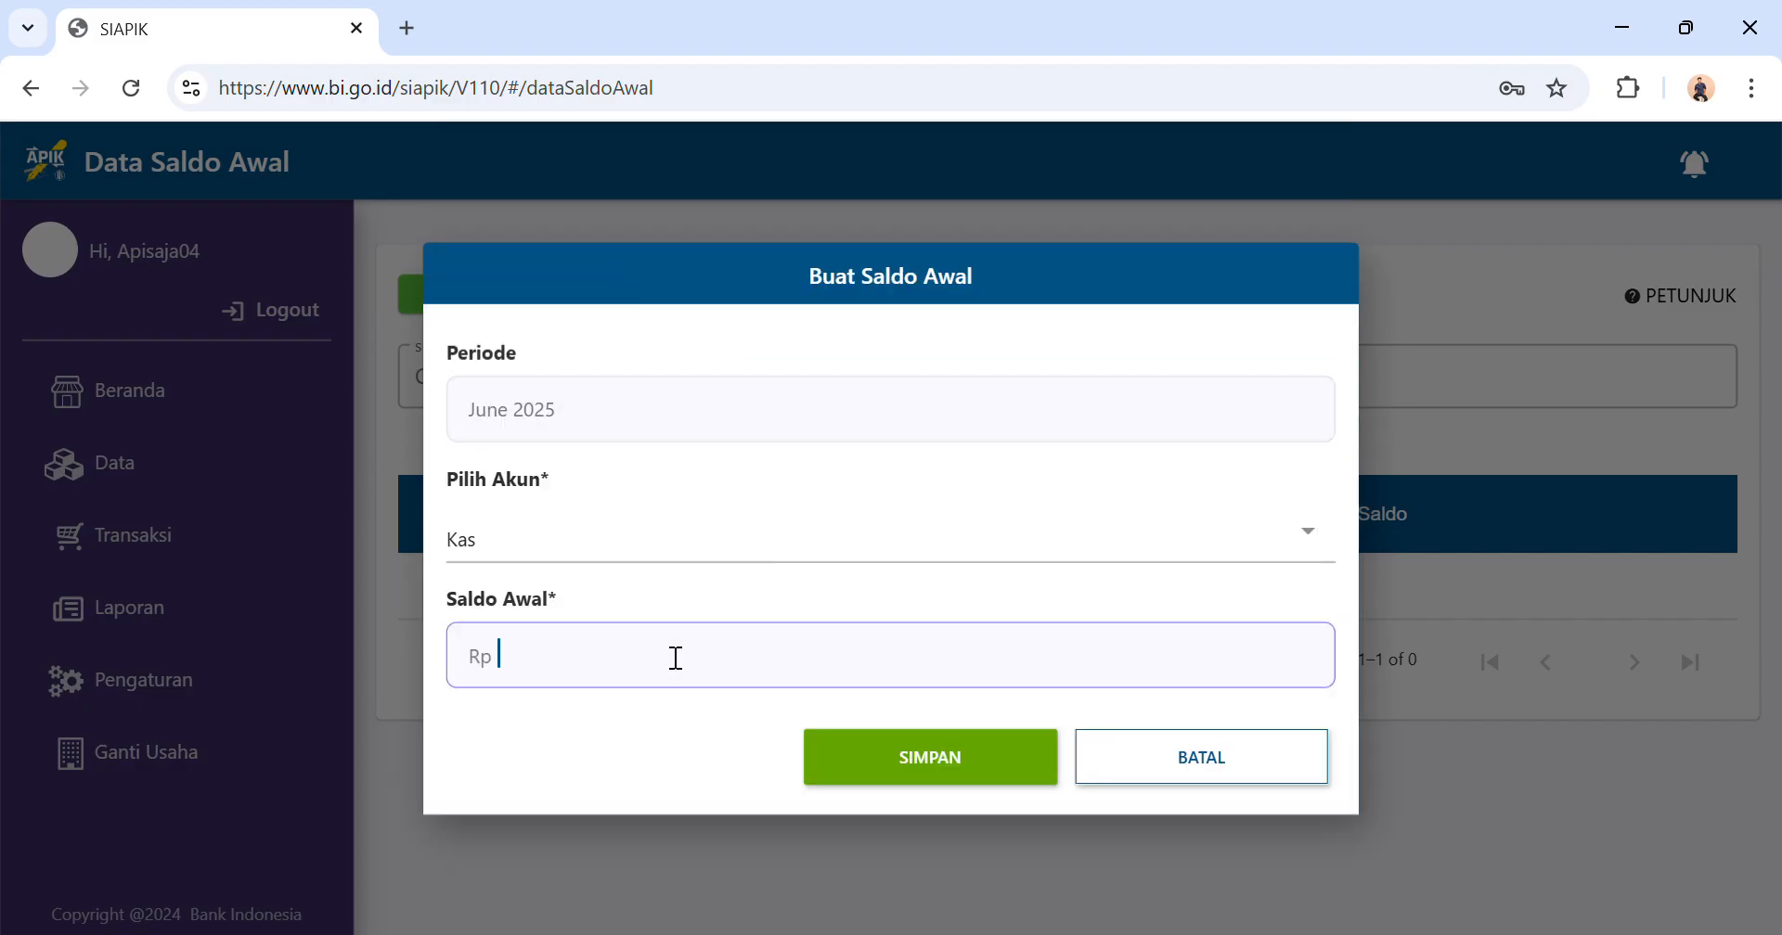
pyautogui.write('5.000.000')
pyautogui.click(888, 752)
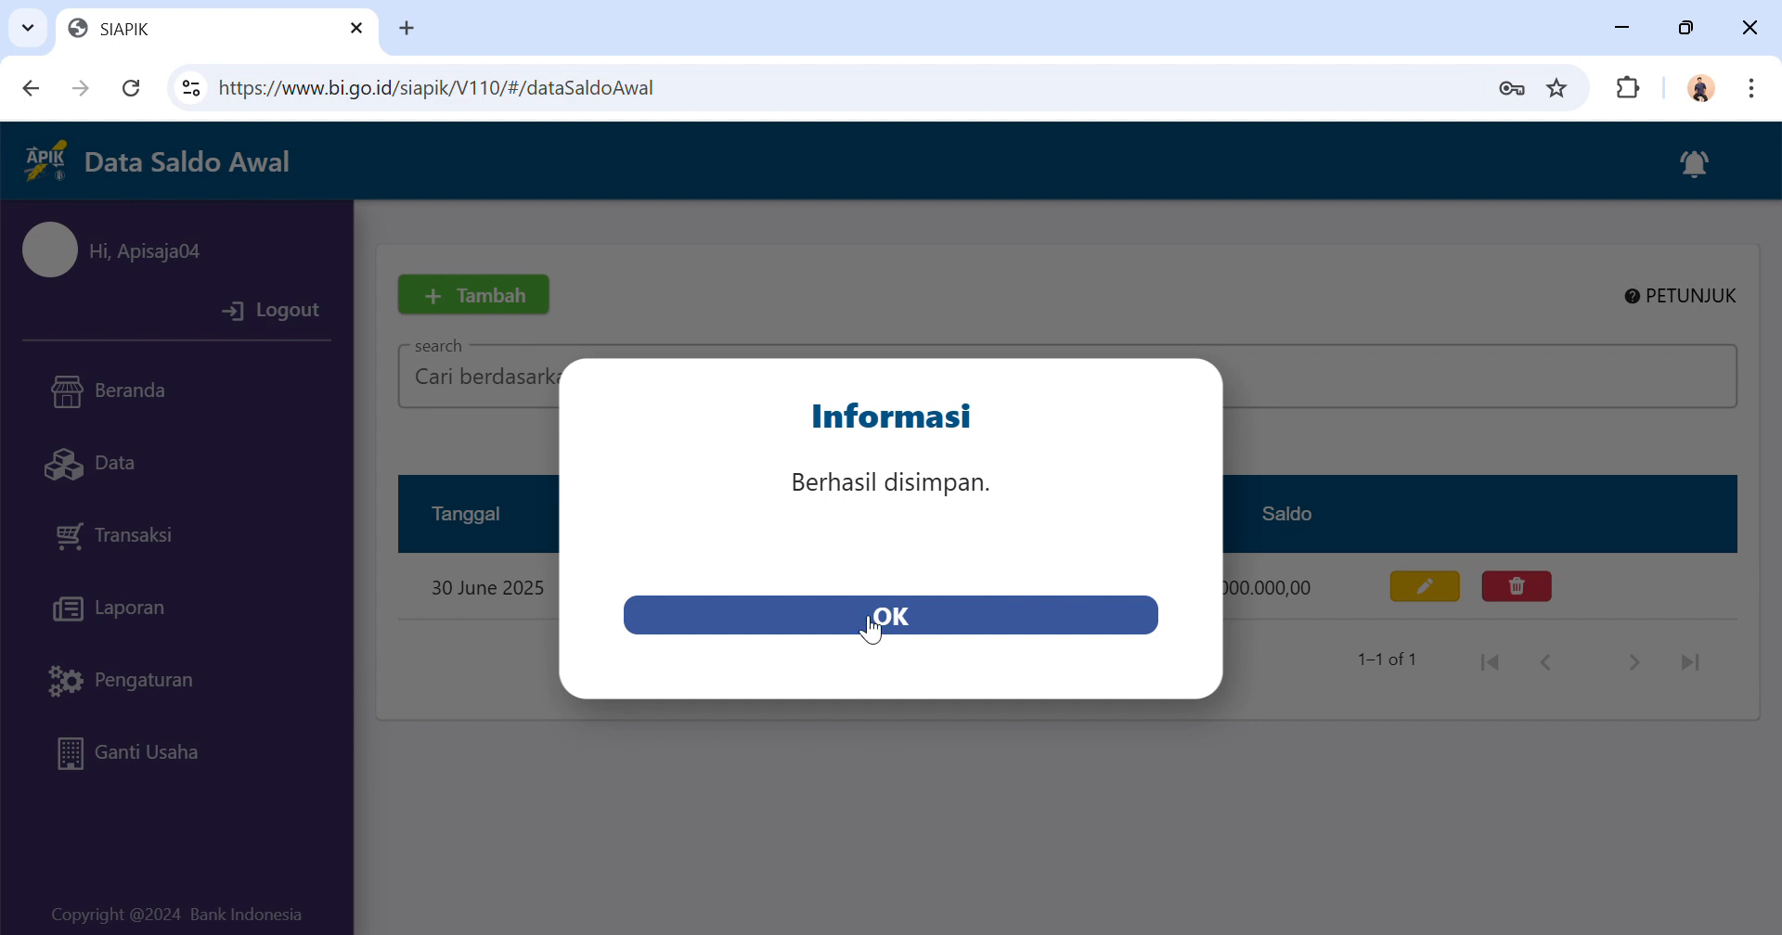
pyautogui.click(872, 626)
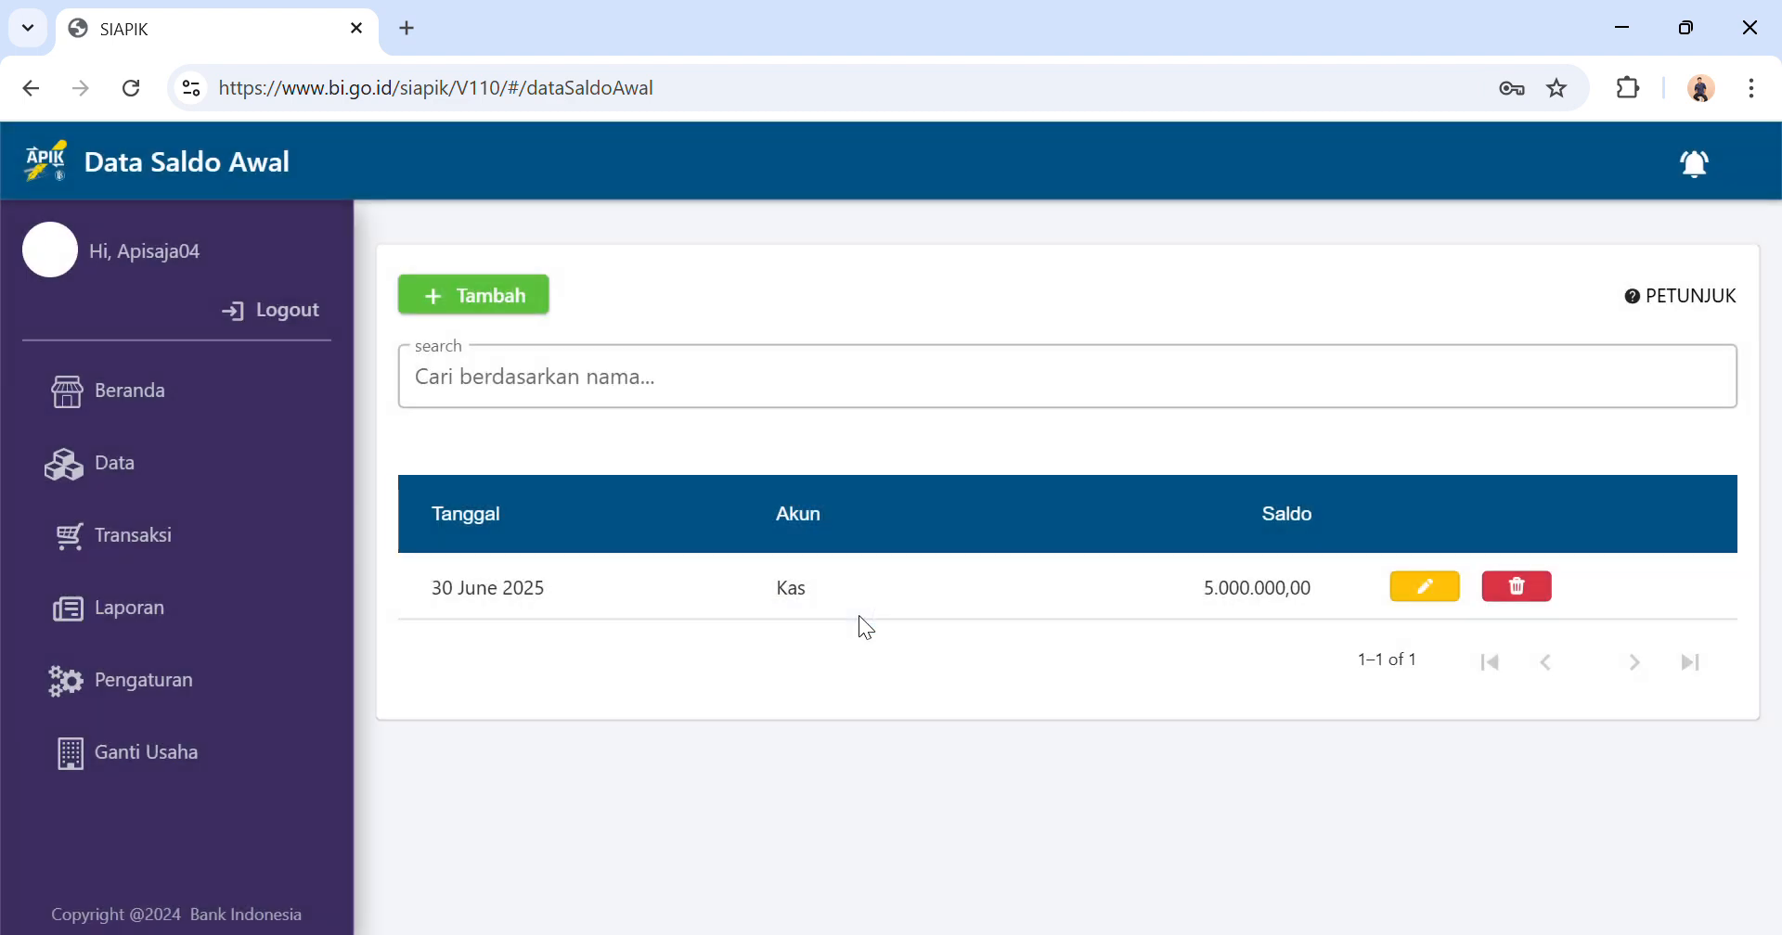
# Start a new opening balance entry for the Tabungan/Dompet Elektronik account.
pyautogui.click(458, 302)
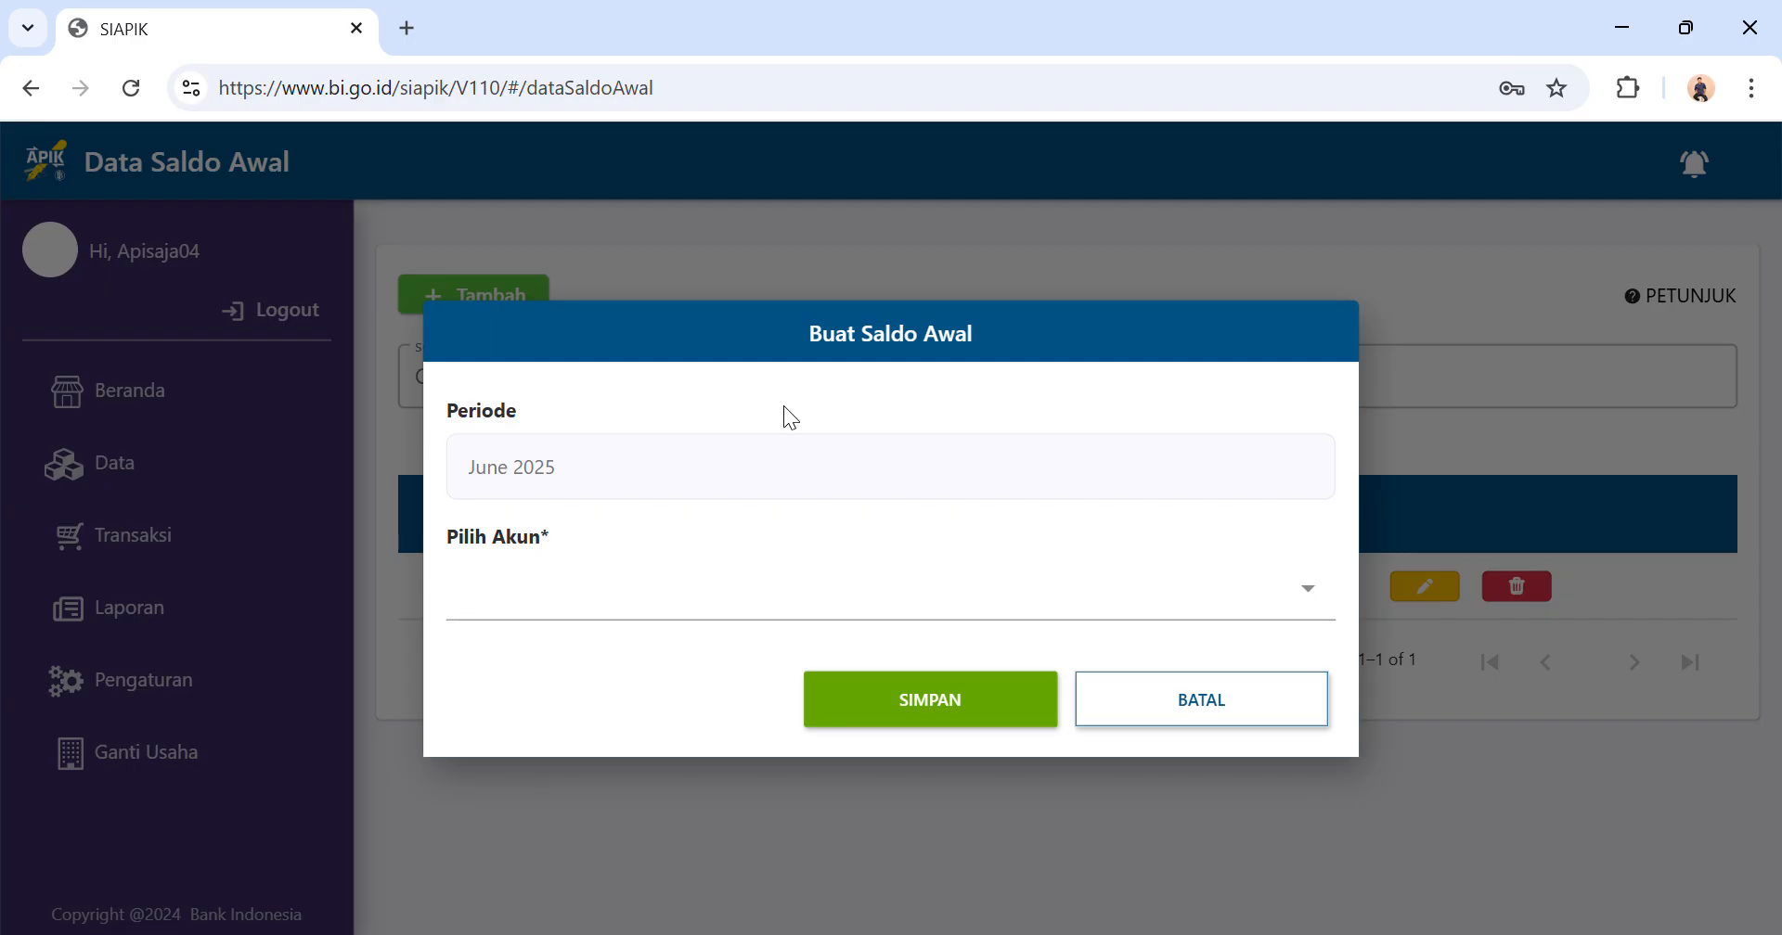
pyautogui.click(820, 498)
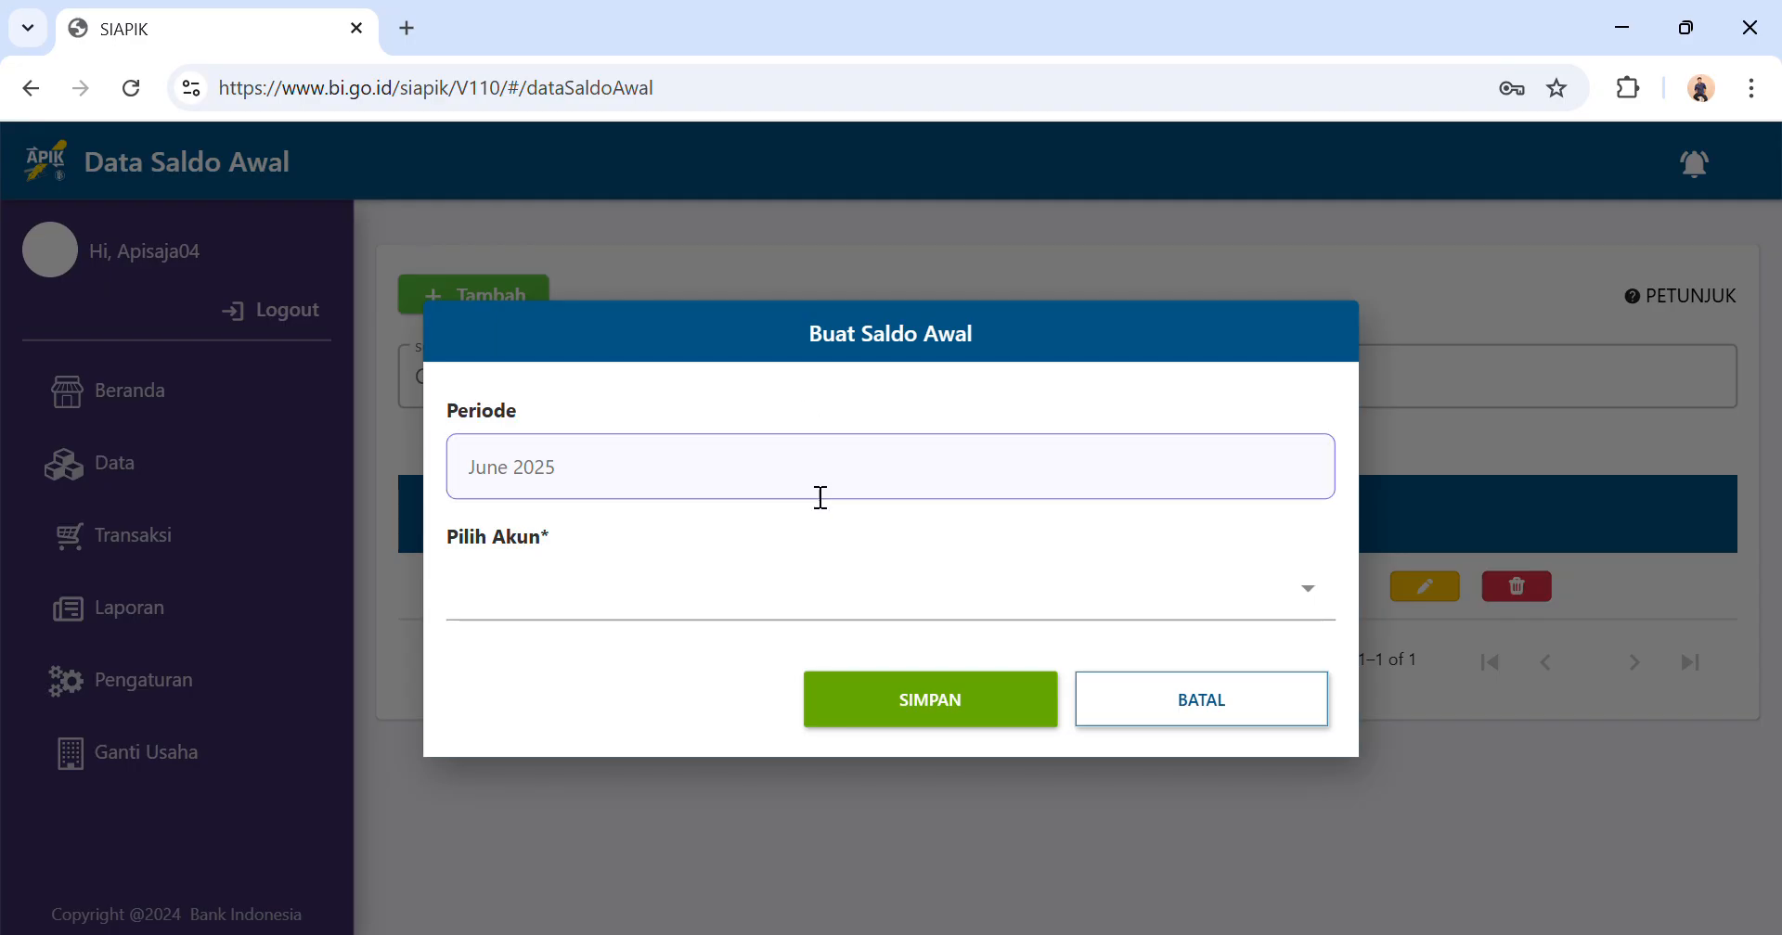
pyautogui.click(691, 580)
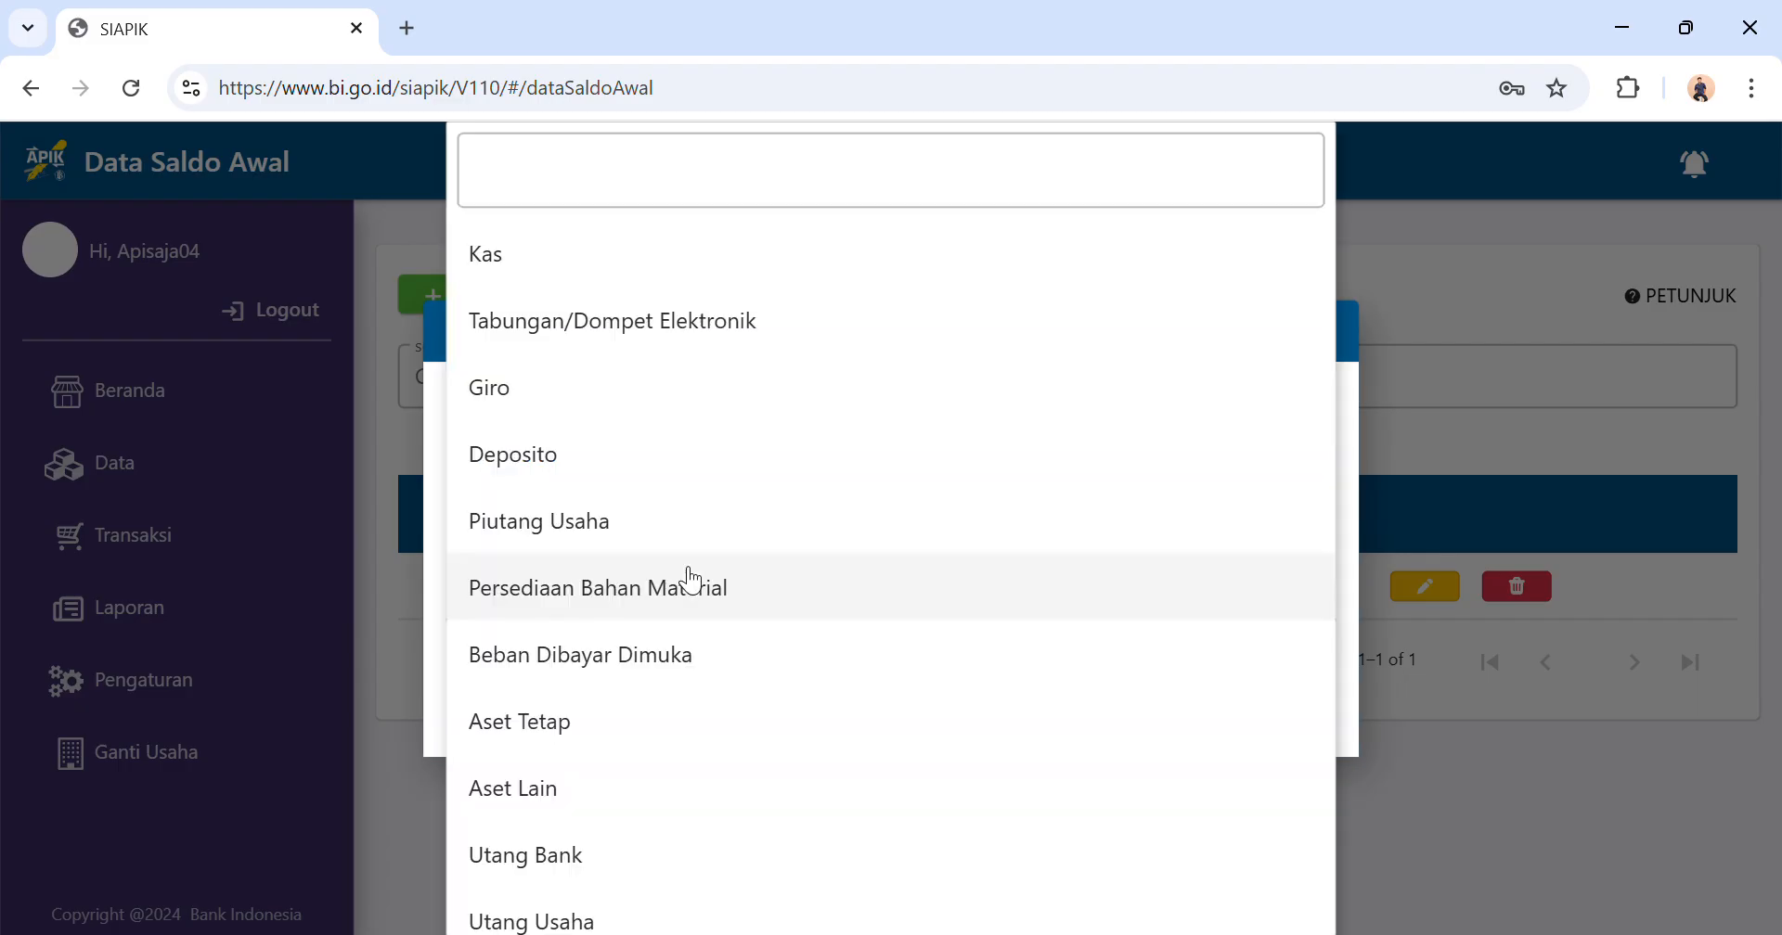
pyautogui.scroll(-3, 691, 580)
pyautogui.scroll(-8, 691, 580)
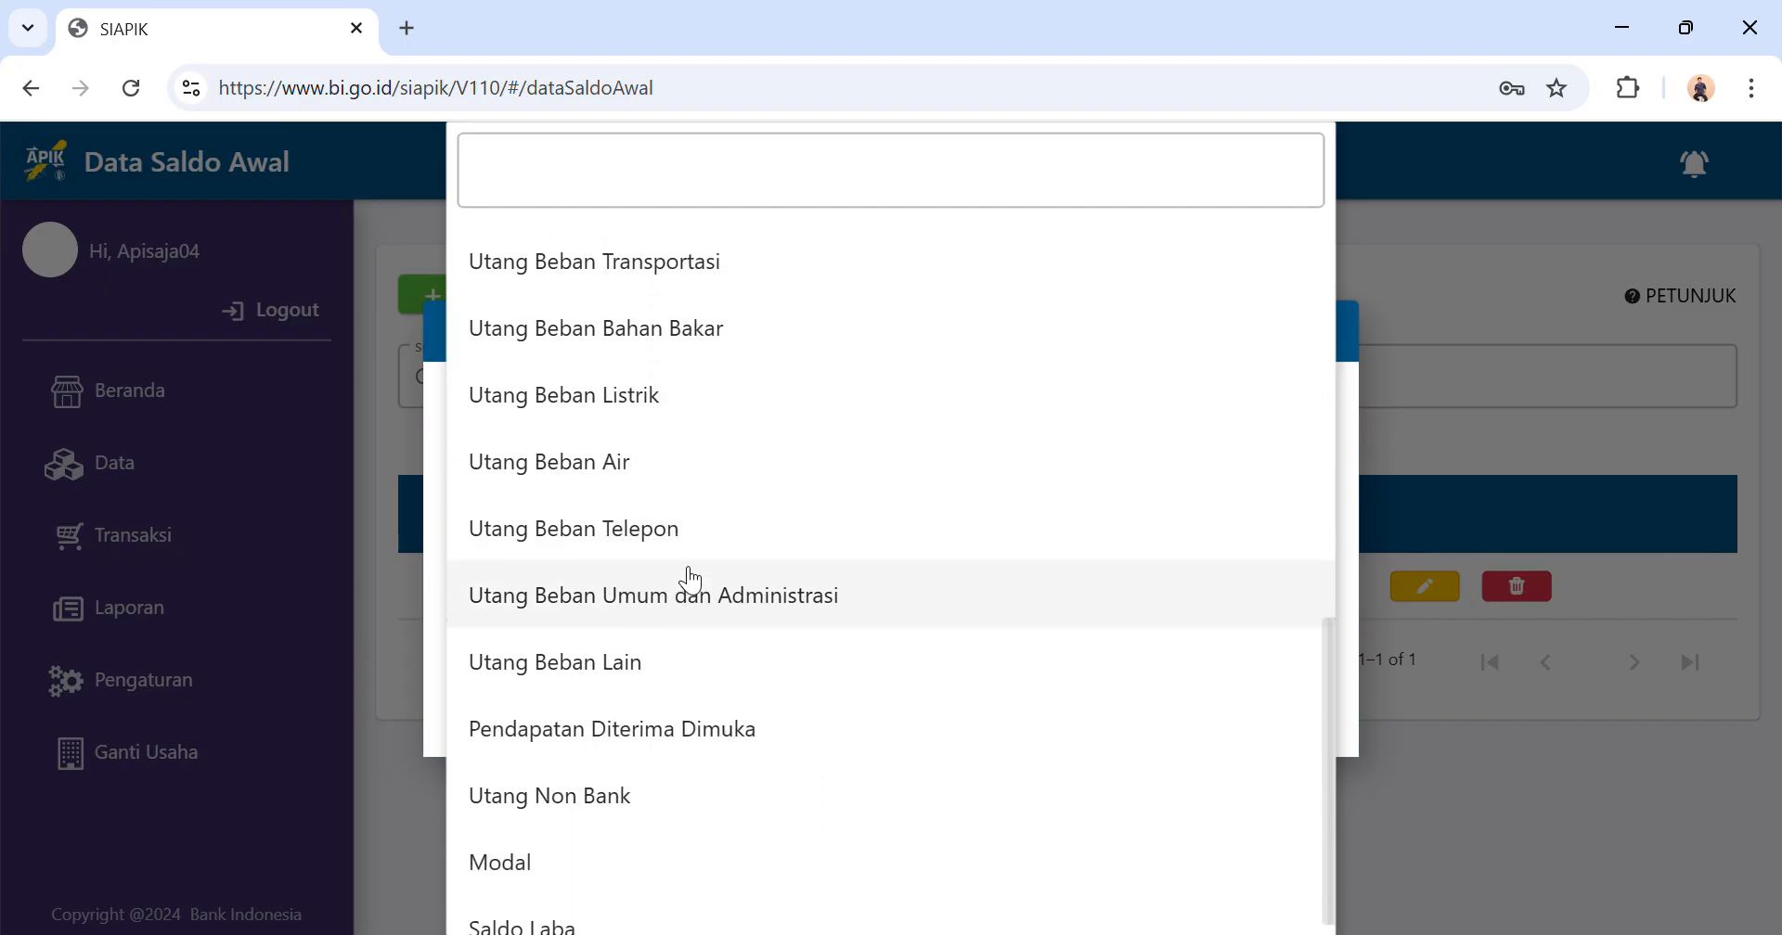
pyautogui.scroll(8, 692, 580)
pyautogui.scroll(3, 691, 580)
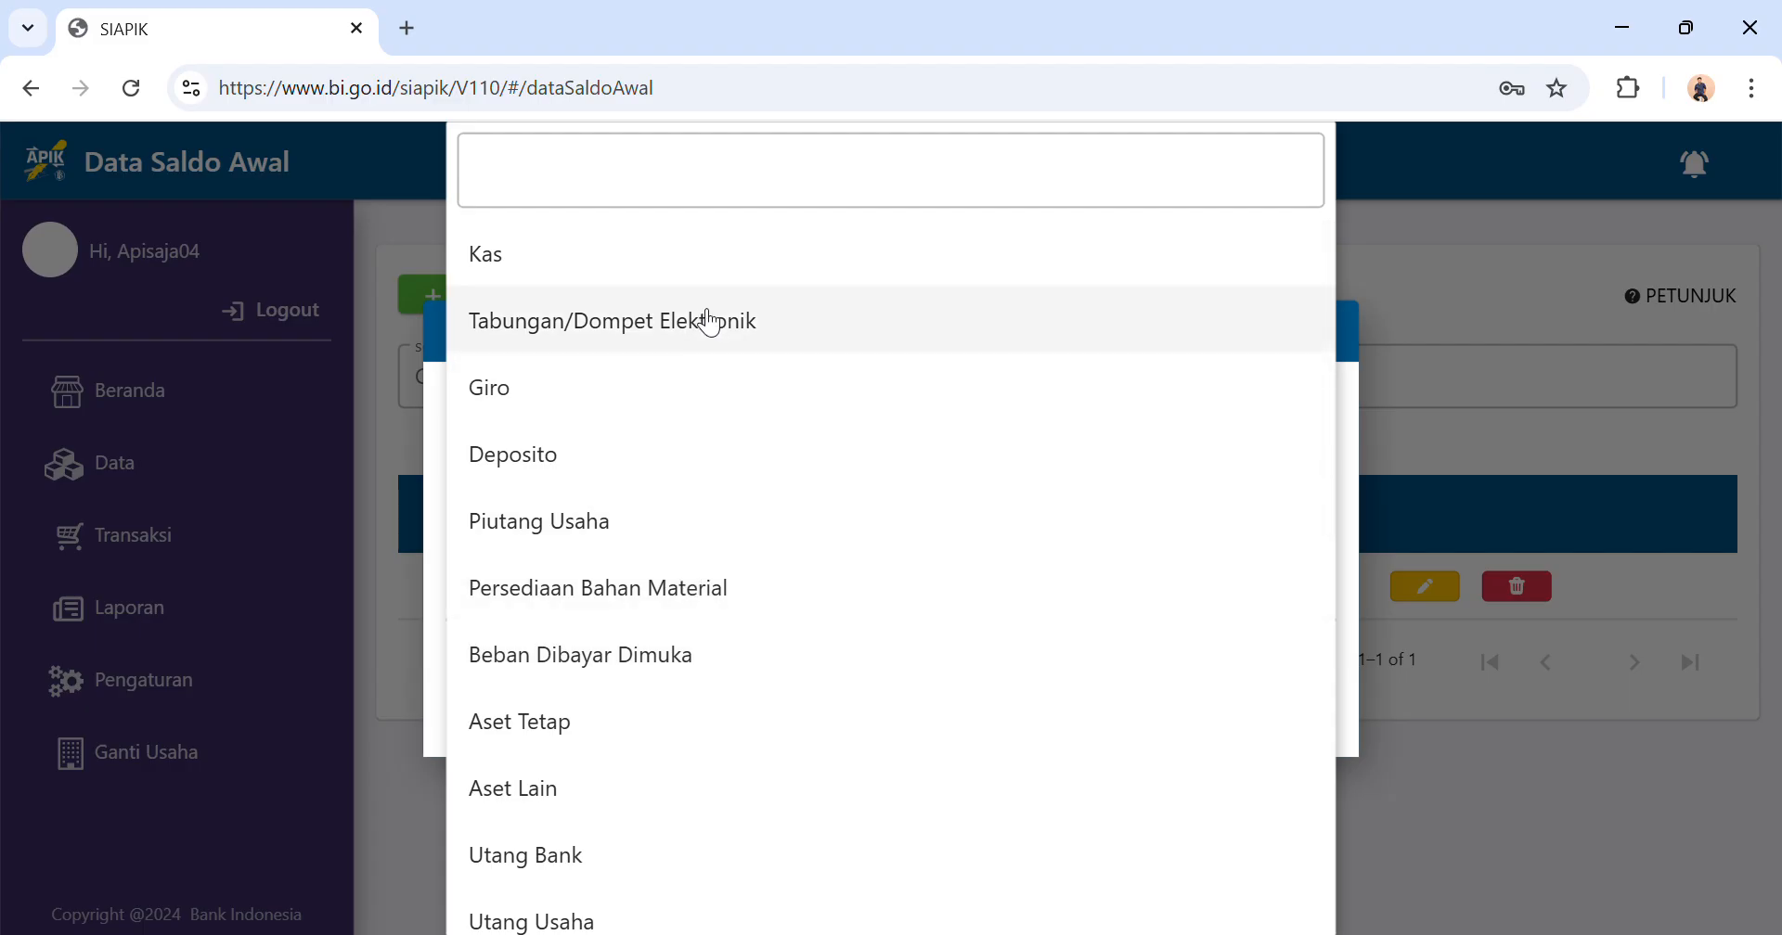
pyautogui.click(711, 325)
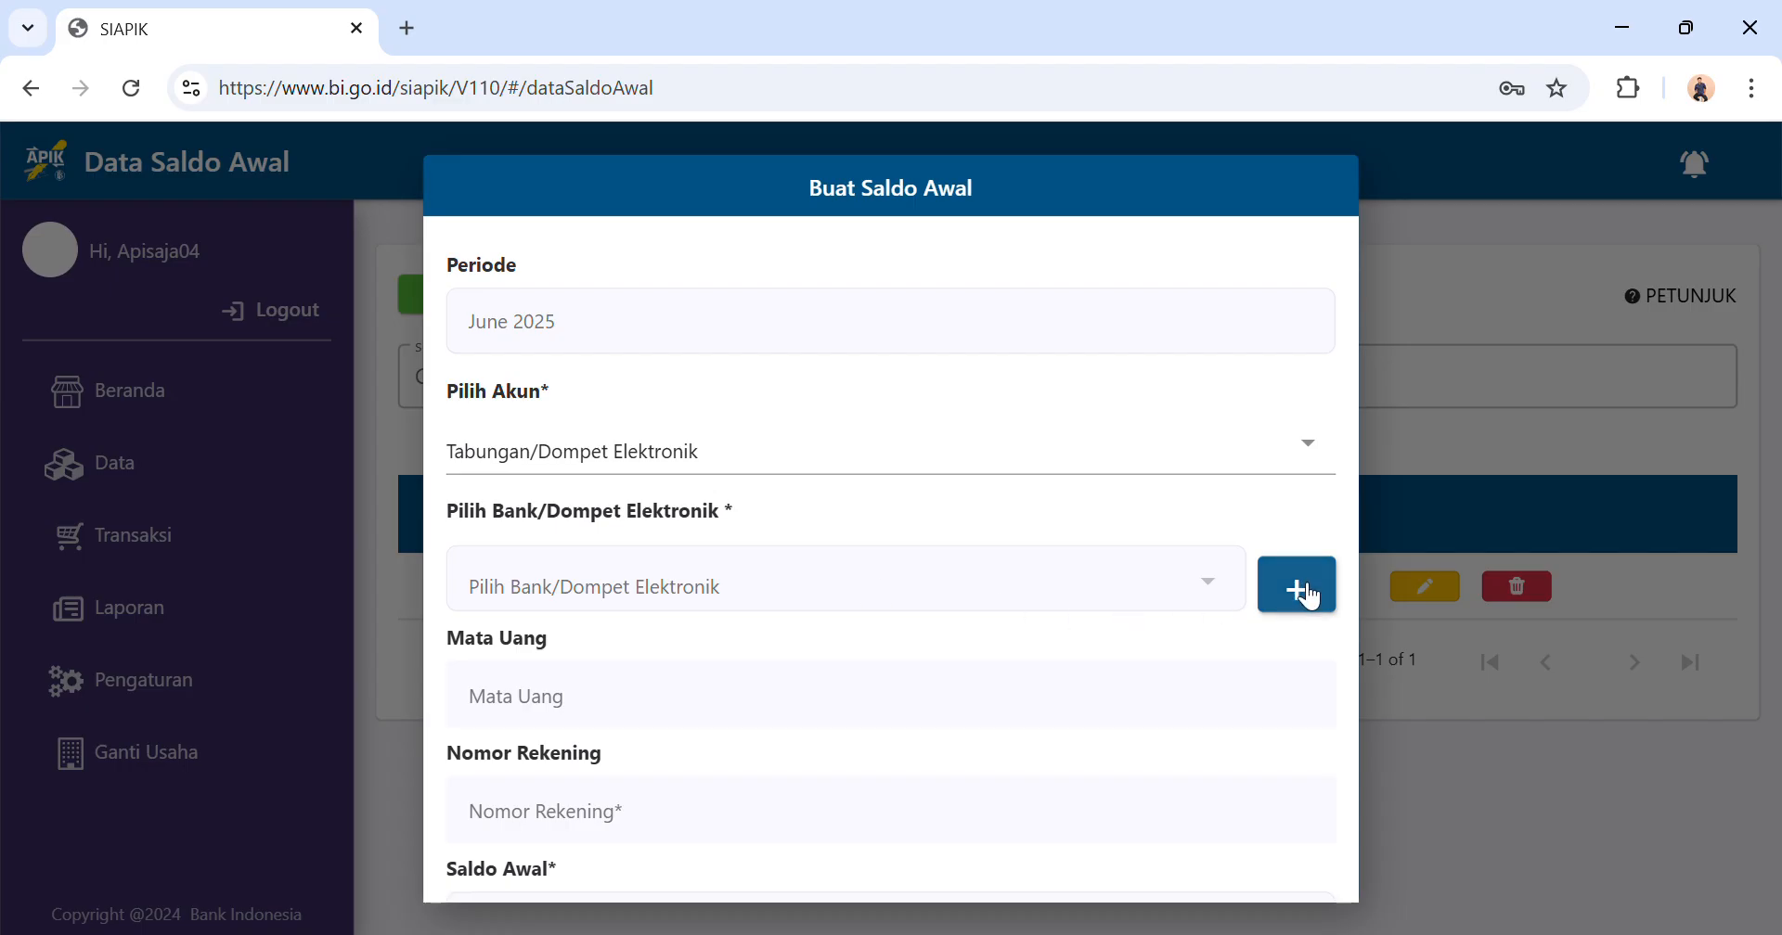
pyautogui.click(1295, 460)
pyautogui.click(1039, 336)
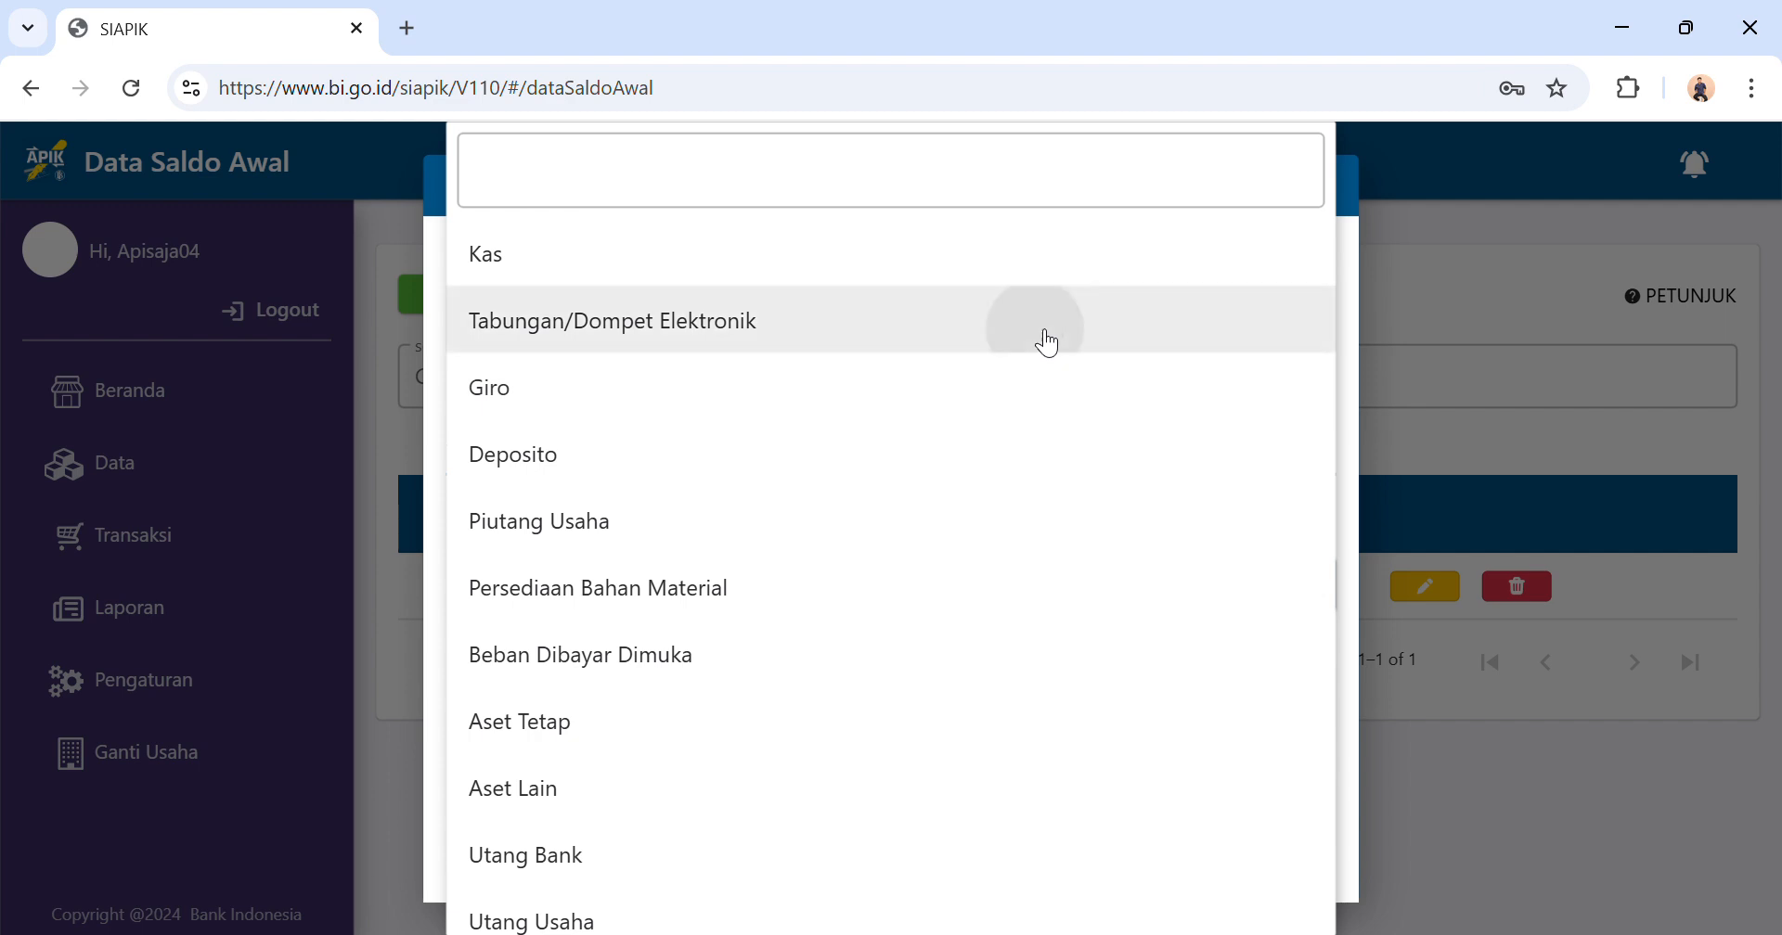
# Start adding a new bank for the entry, naming it BANK ABC and filling in its account number.
pyautogui.click(1306, 597)
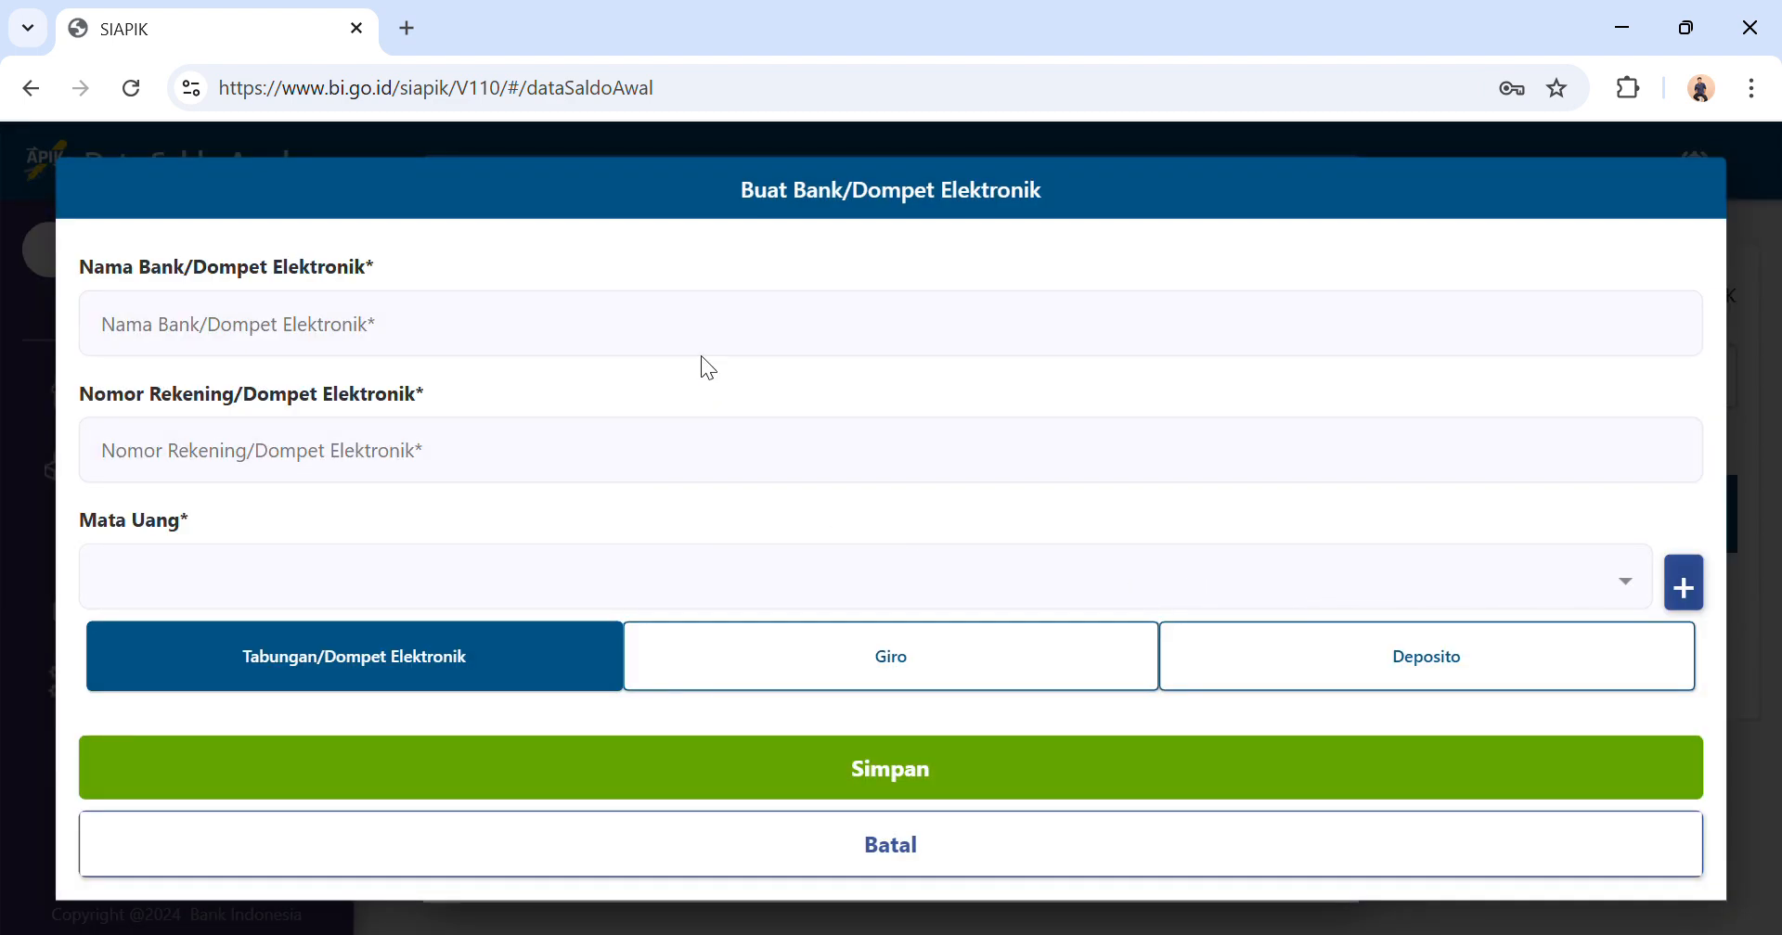
pyautogui.click(690, 338)
pyautogui.write('B')
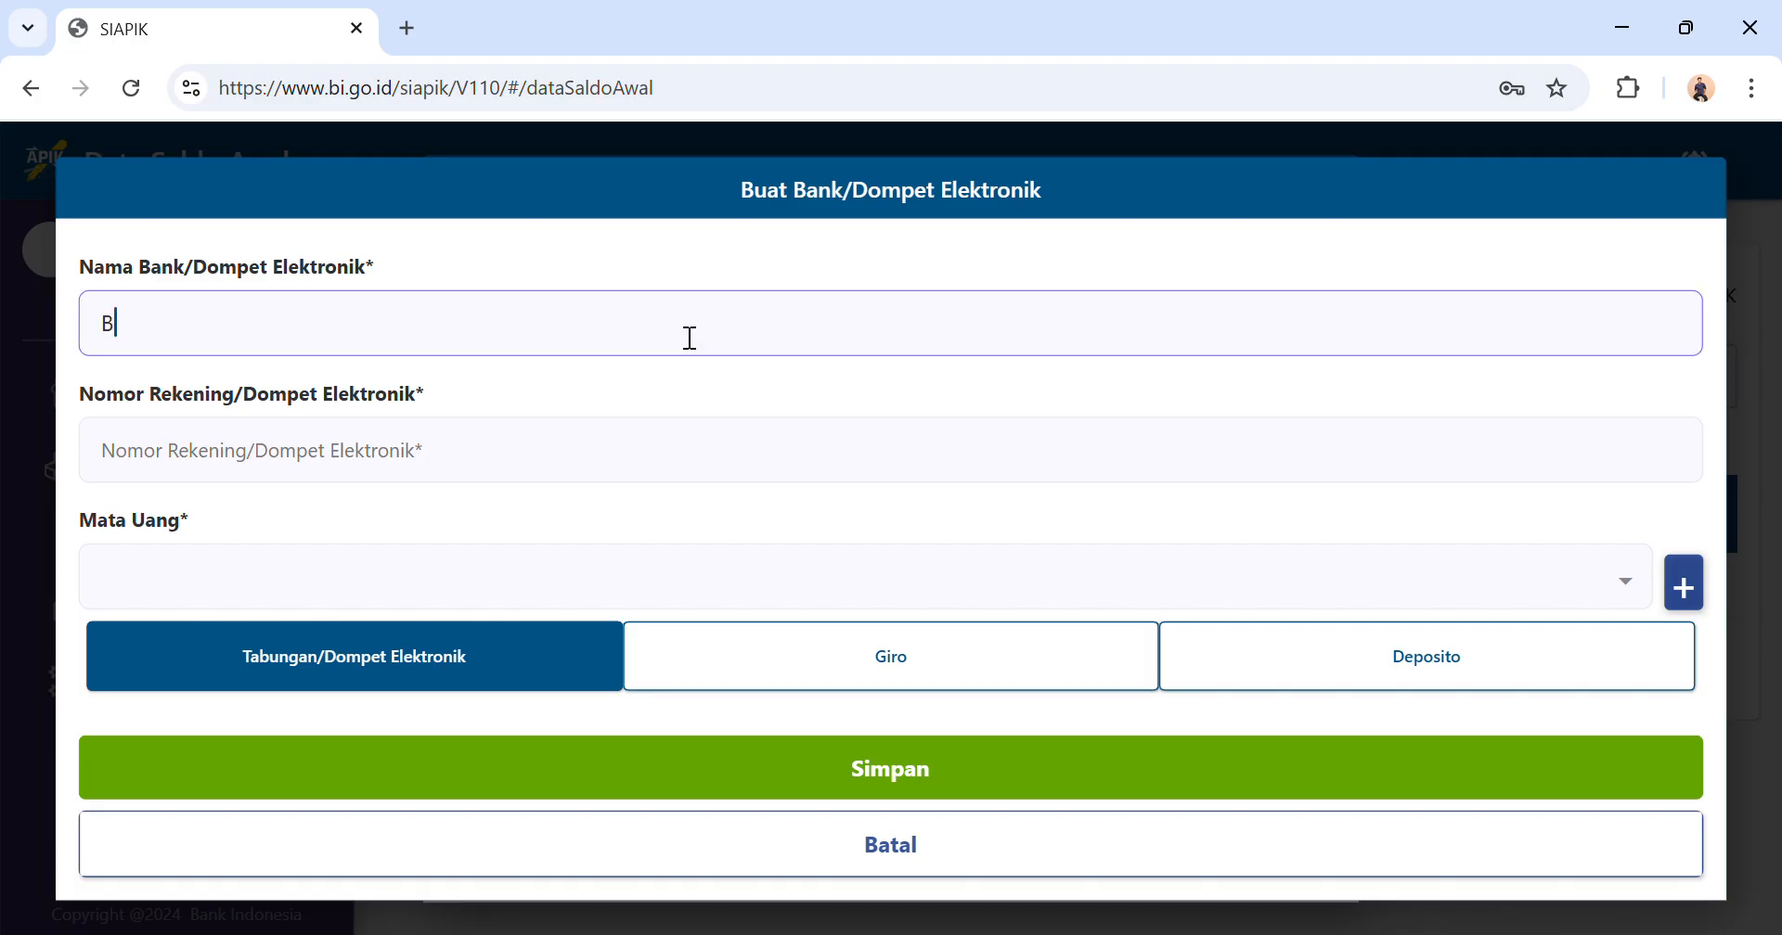
pyautogui.write('ANK ABC')
pyautogui.click(524, 464)
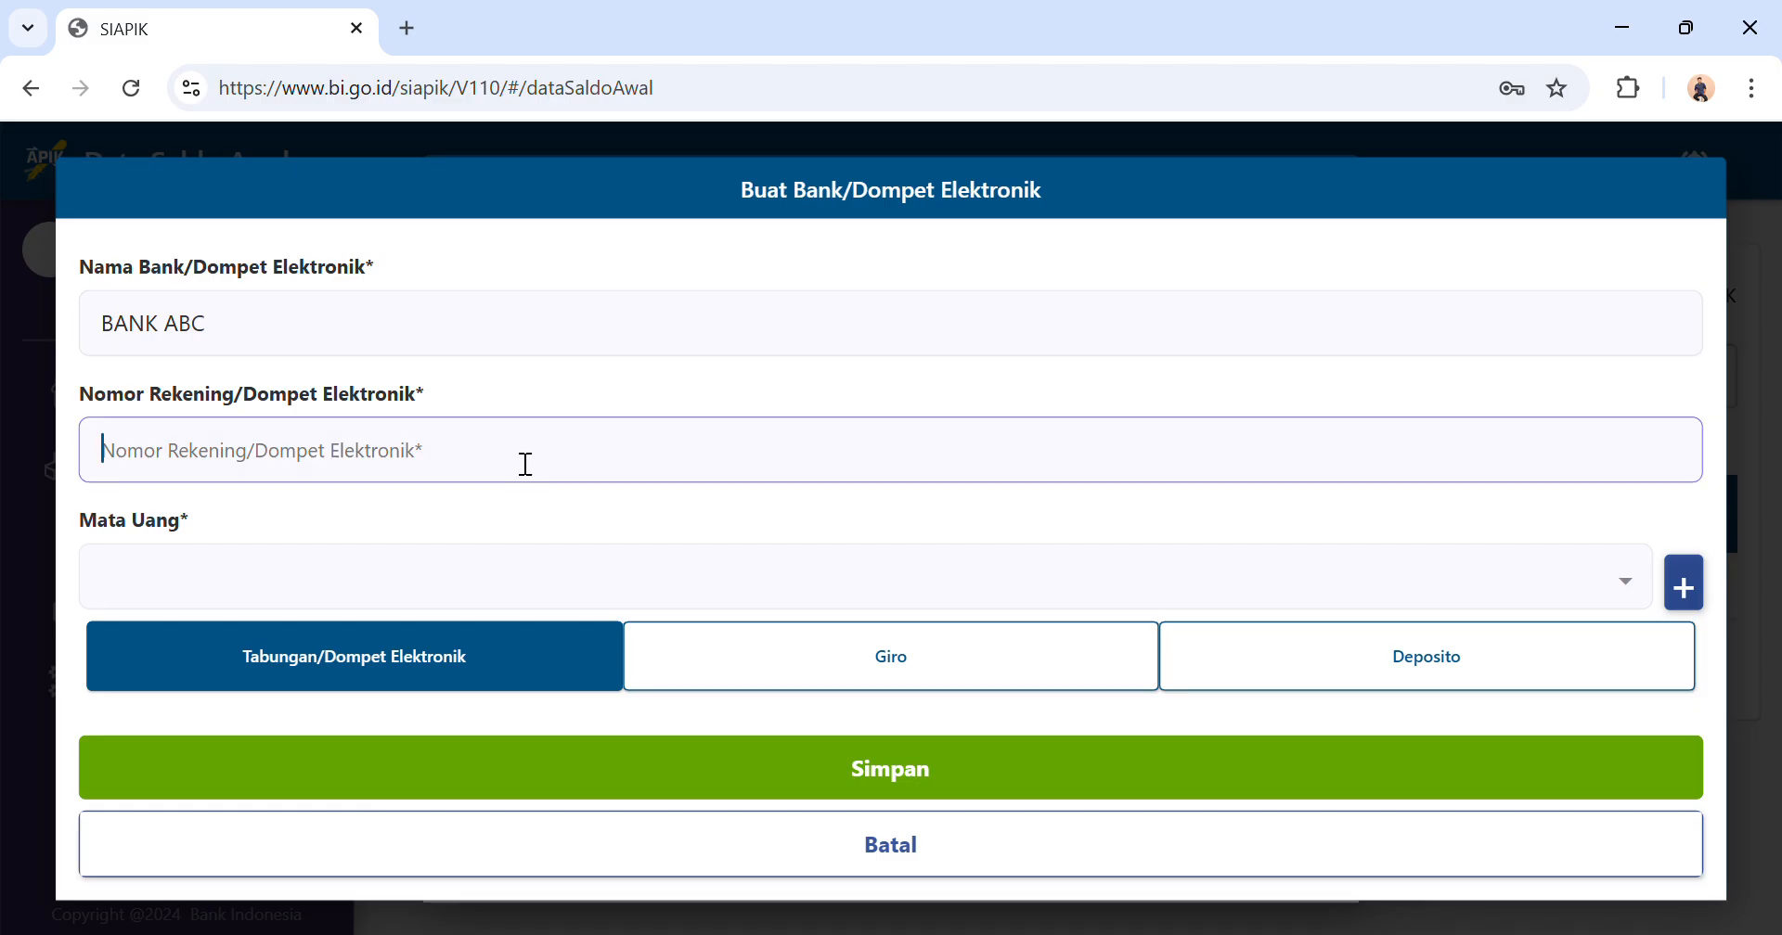
pyautogui.write('1234567')
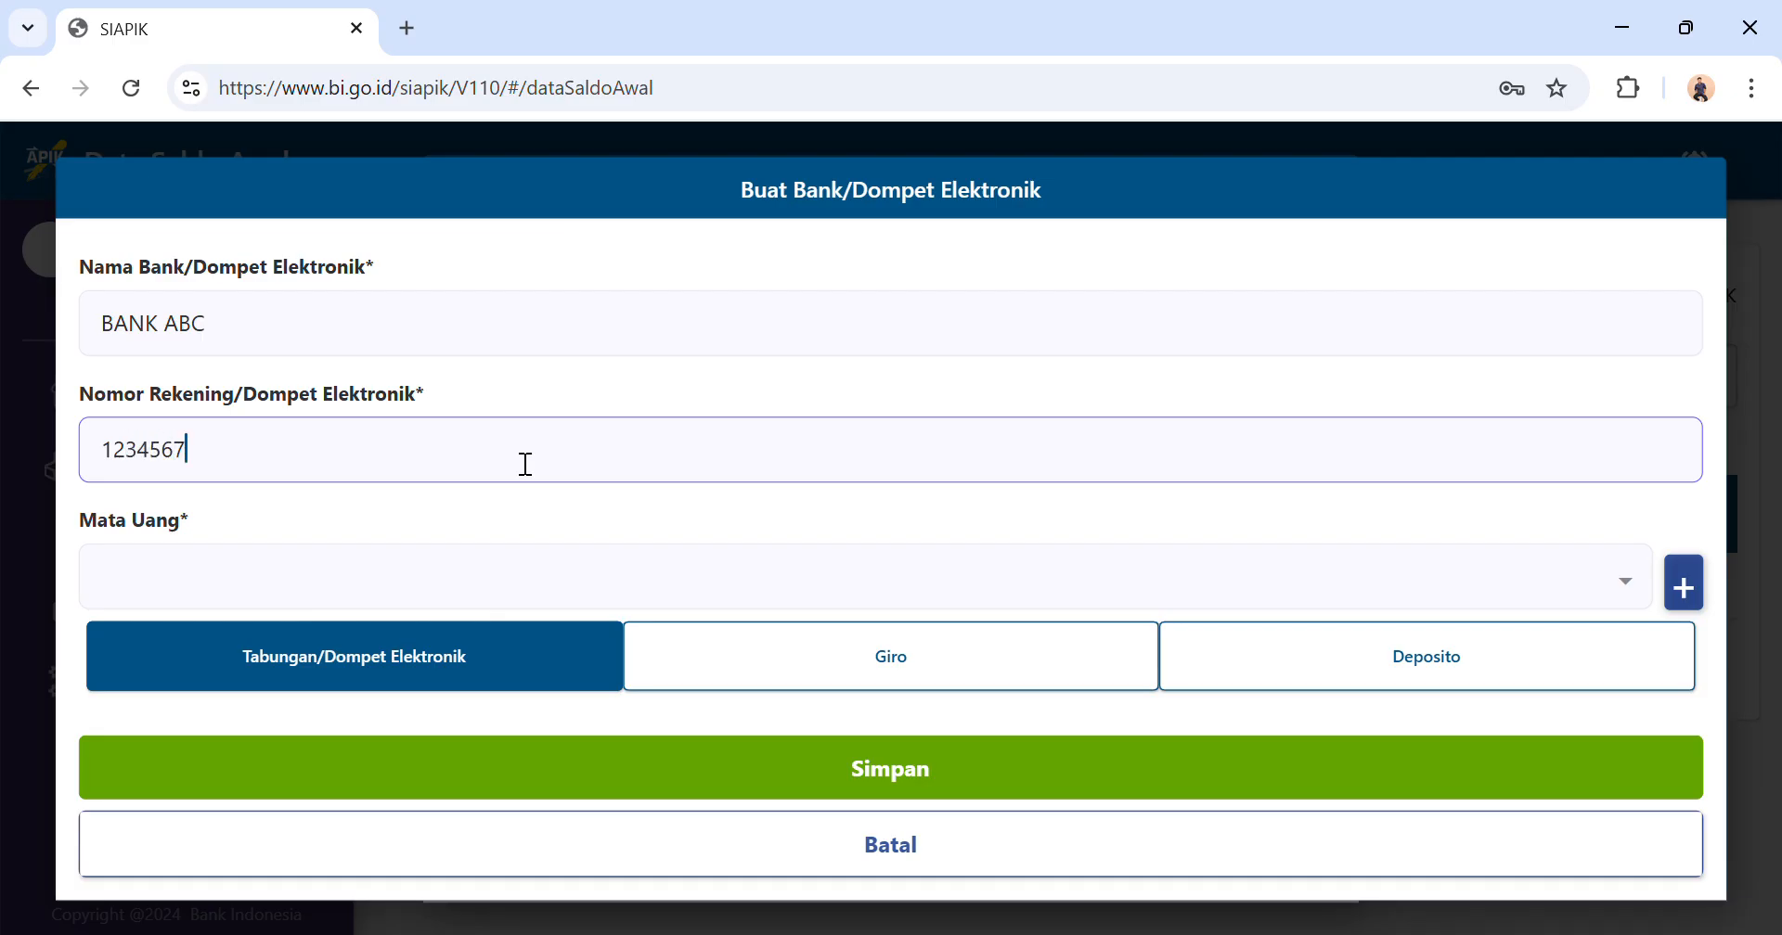
pyautogui.write('890')
# Set the new bank's currency to IDR, save the bank and dismiss the notice.
pyautogui.click(366, 582)
pyautogui.click(360, 583)
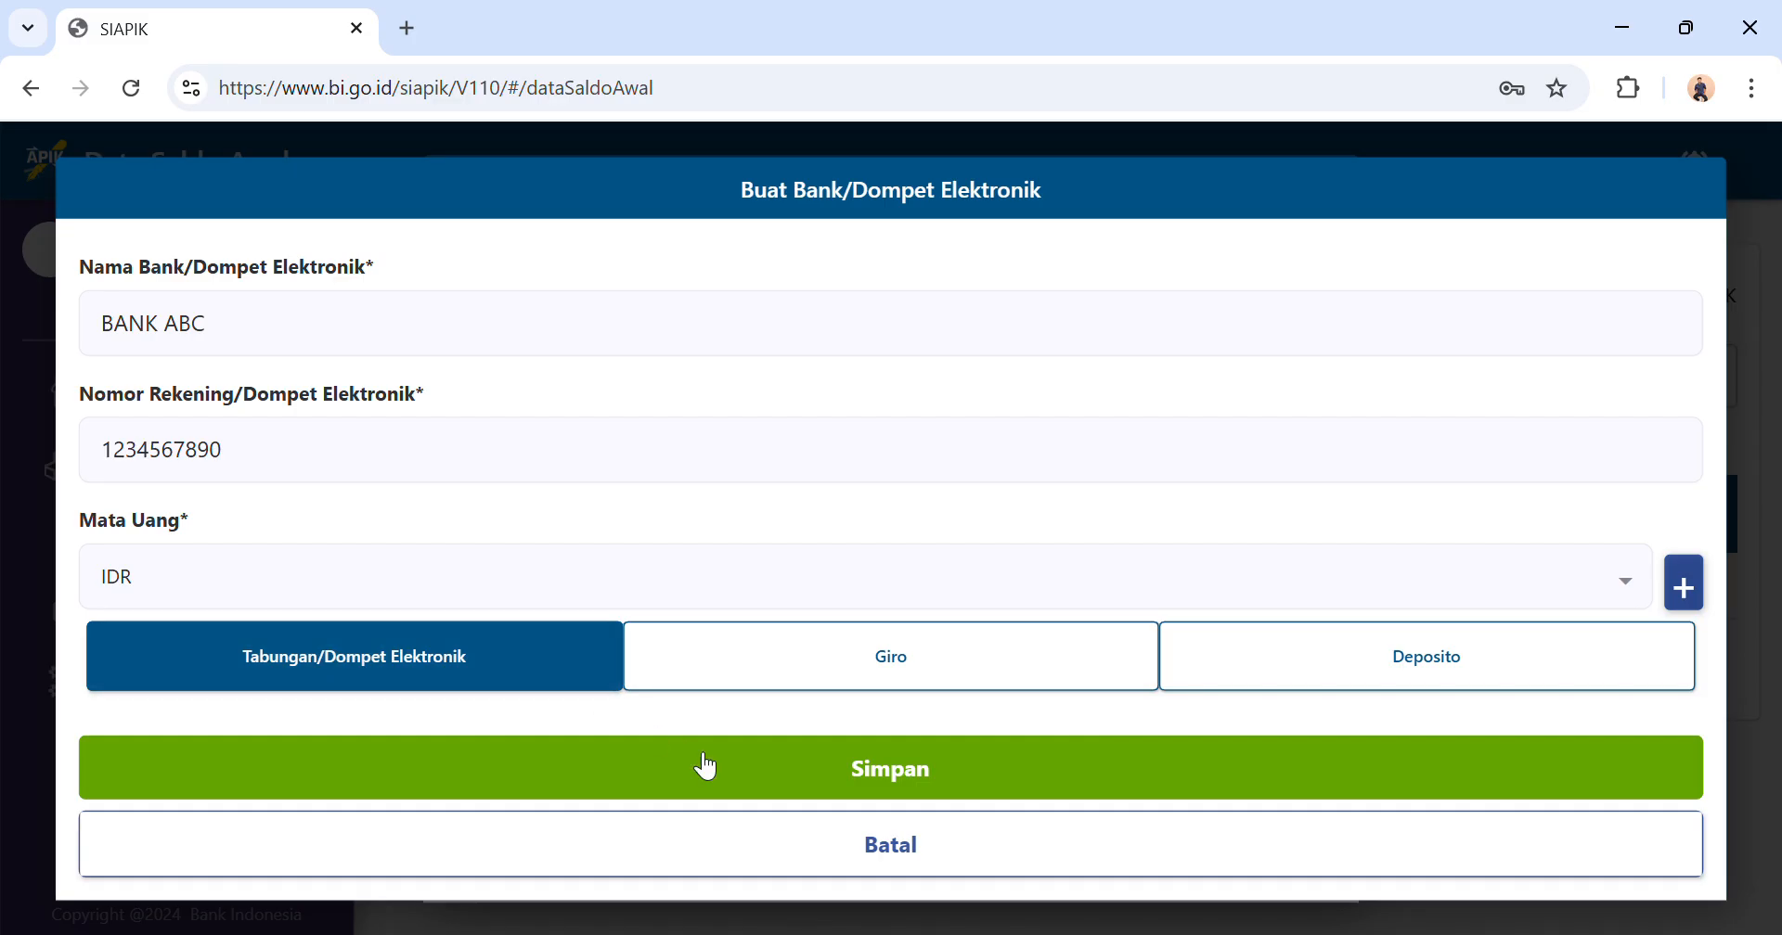
pyautogui.click(733, 789)
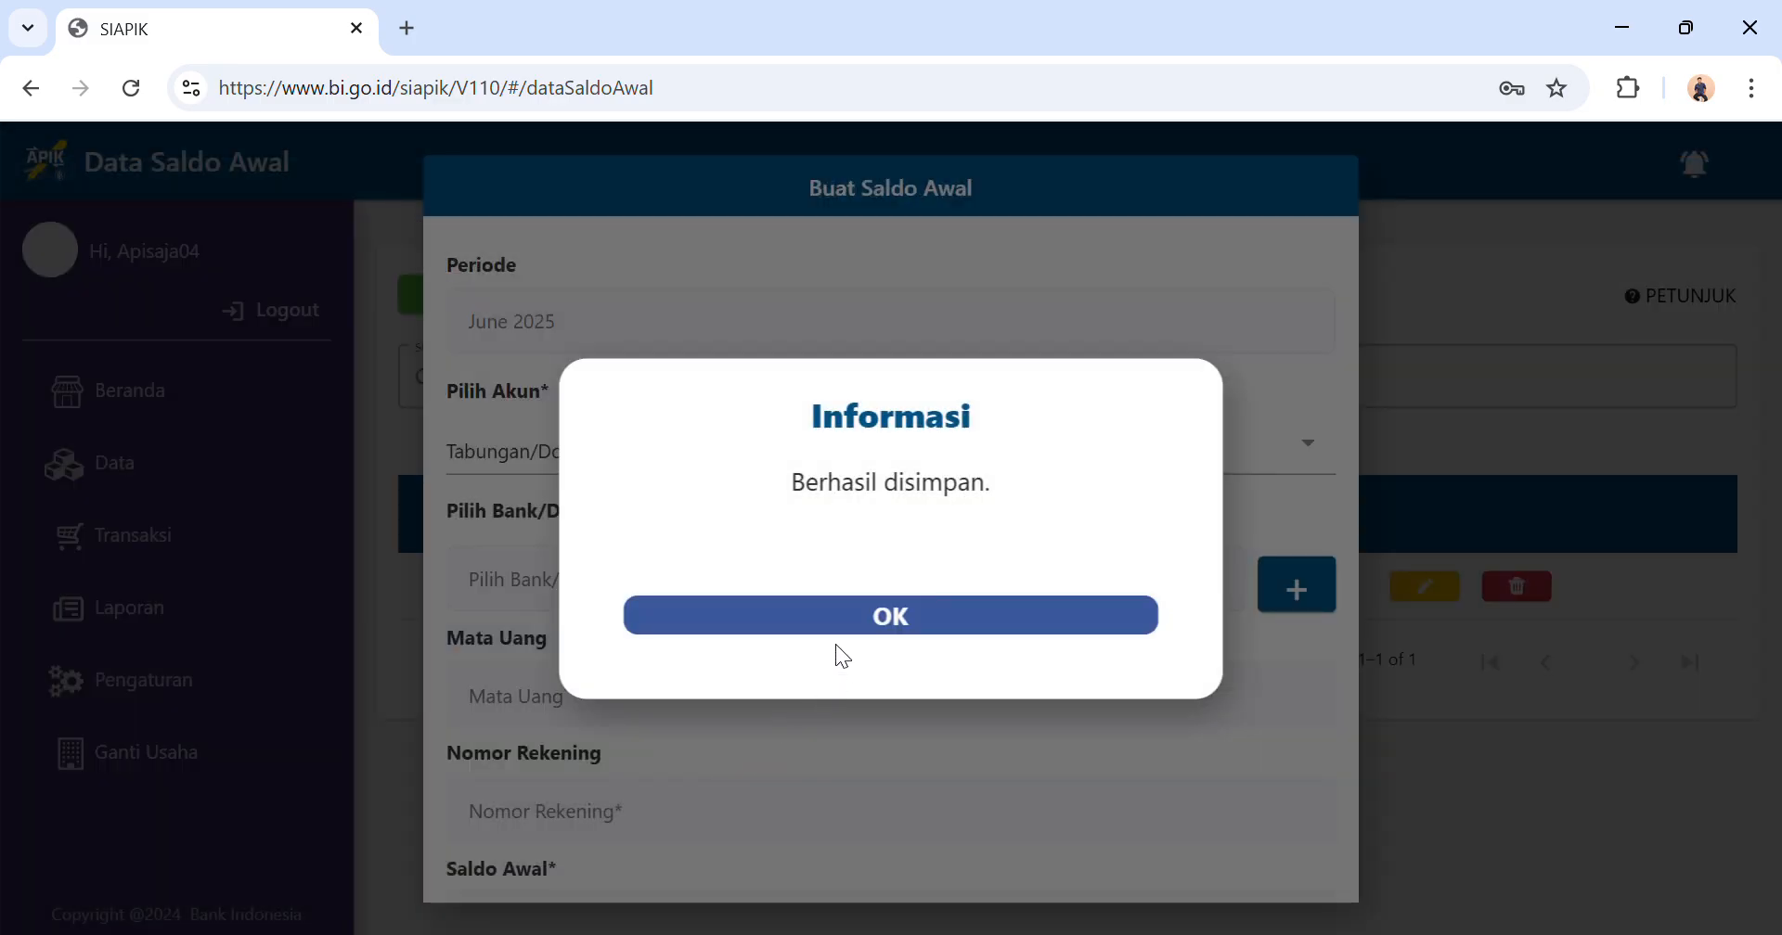
pyautogui.click(858, 631)
# Choose BANK ABC for the savings entry, set its Saldo Awal to Rp 10.000.000, save it and dismiss the notice.
pyautogui.click(748, 588)
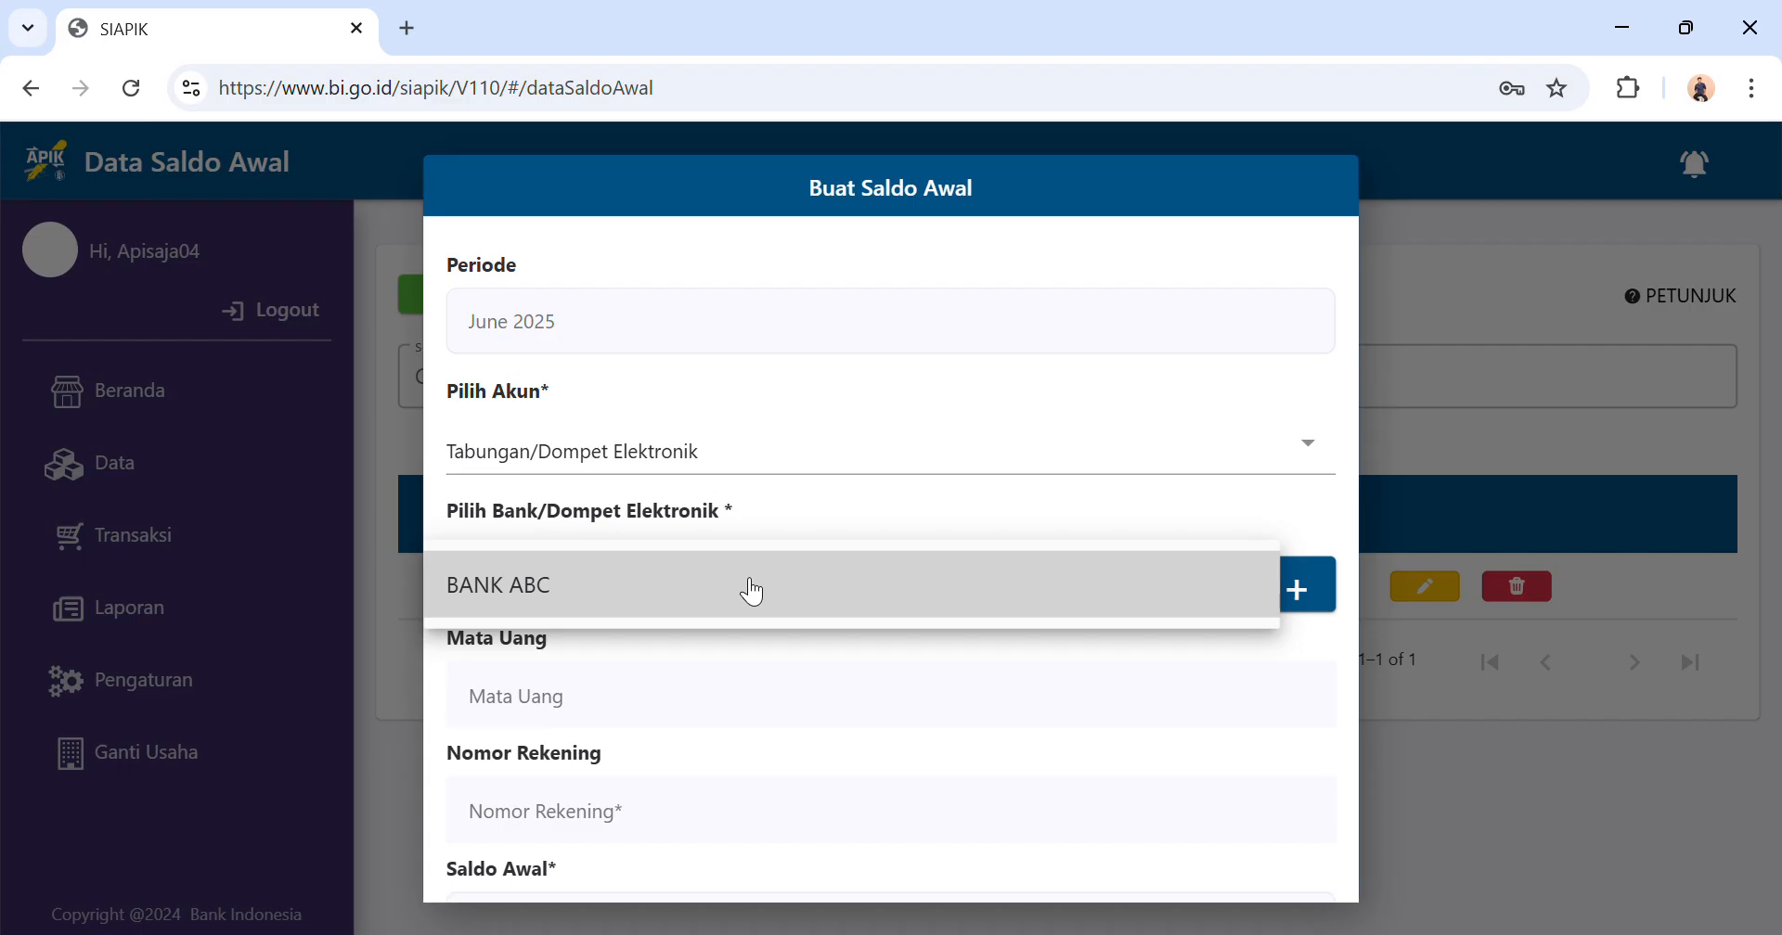
pyautogui.click(689, 595)
pyautogui.scroll(-2, 596, 709)
pyautogui.click(525, 755)
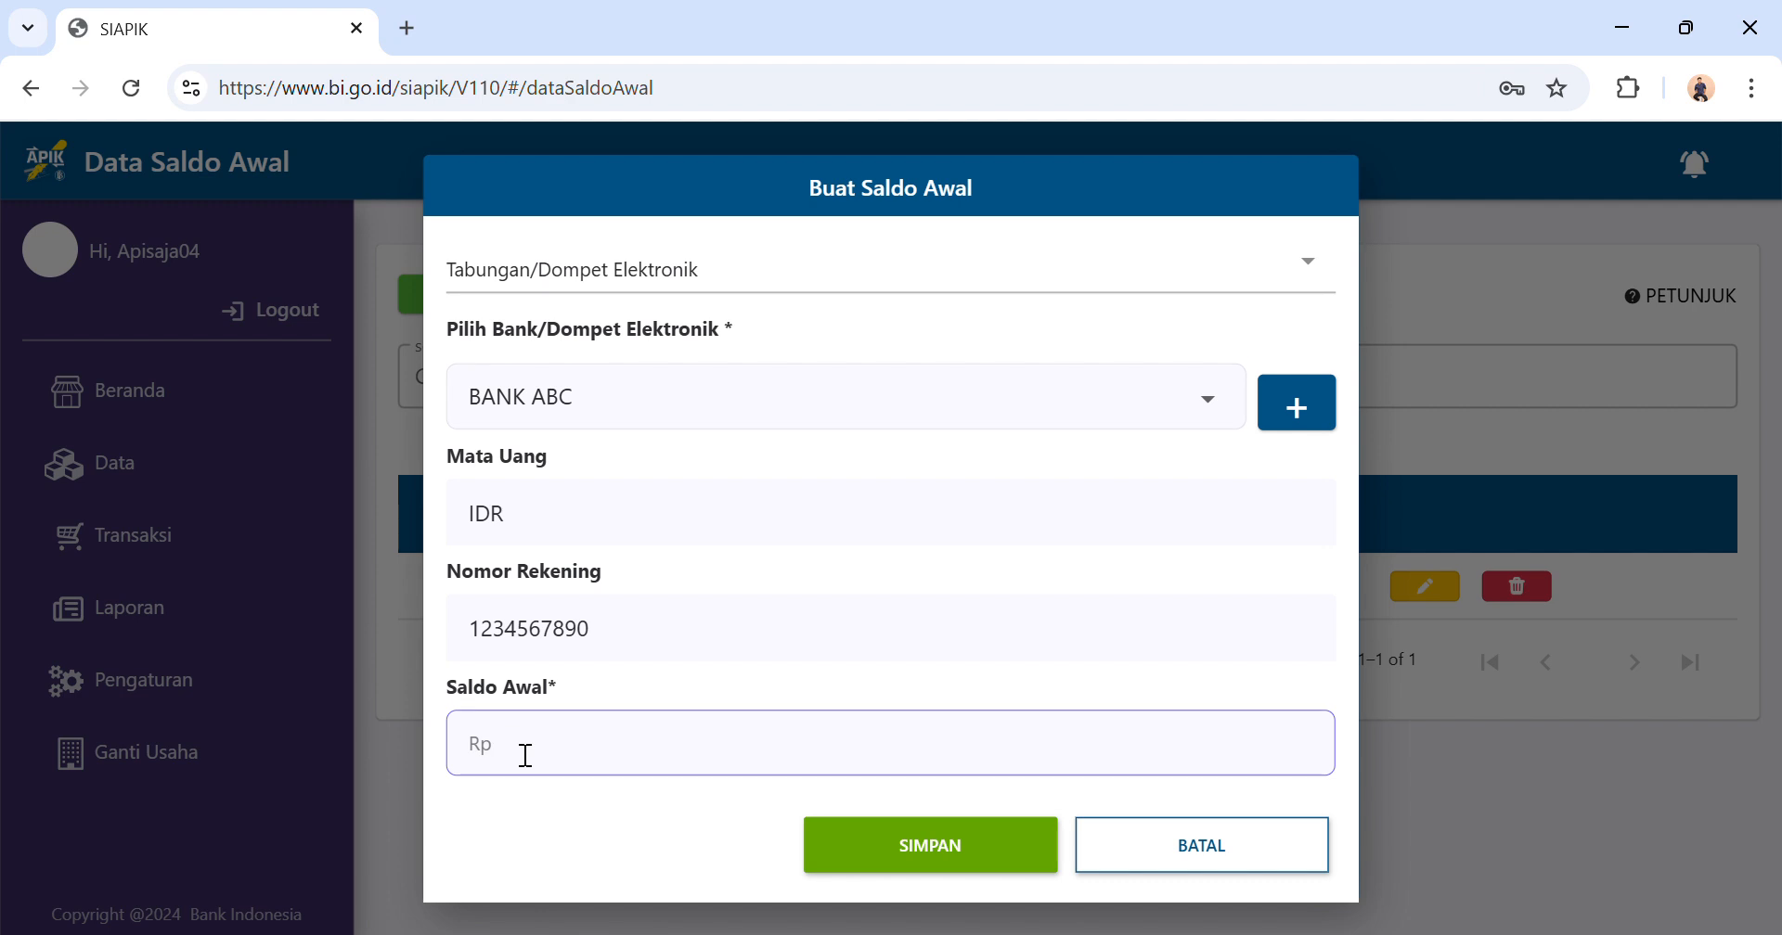
pyautogui.write('10.000.000')
pyautogui.click(892, 848)
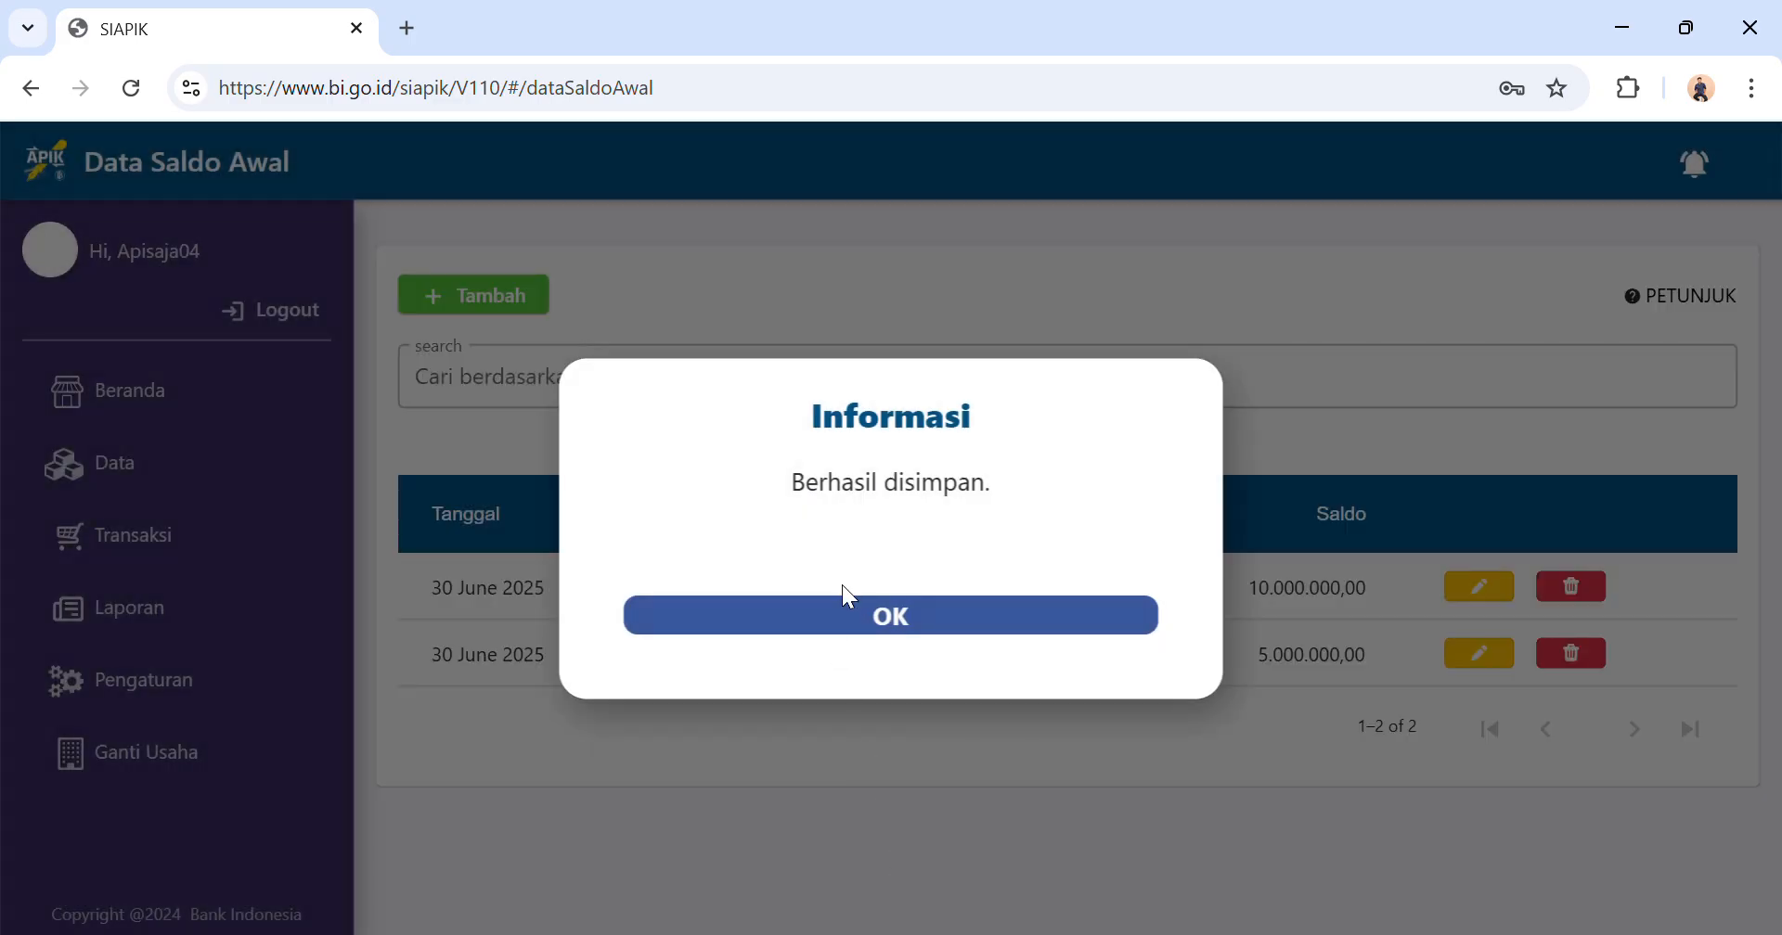
pyautogui.click(838, 627)
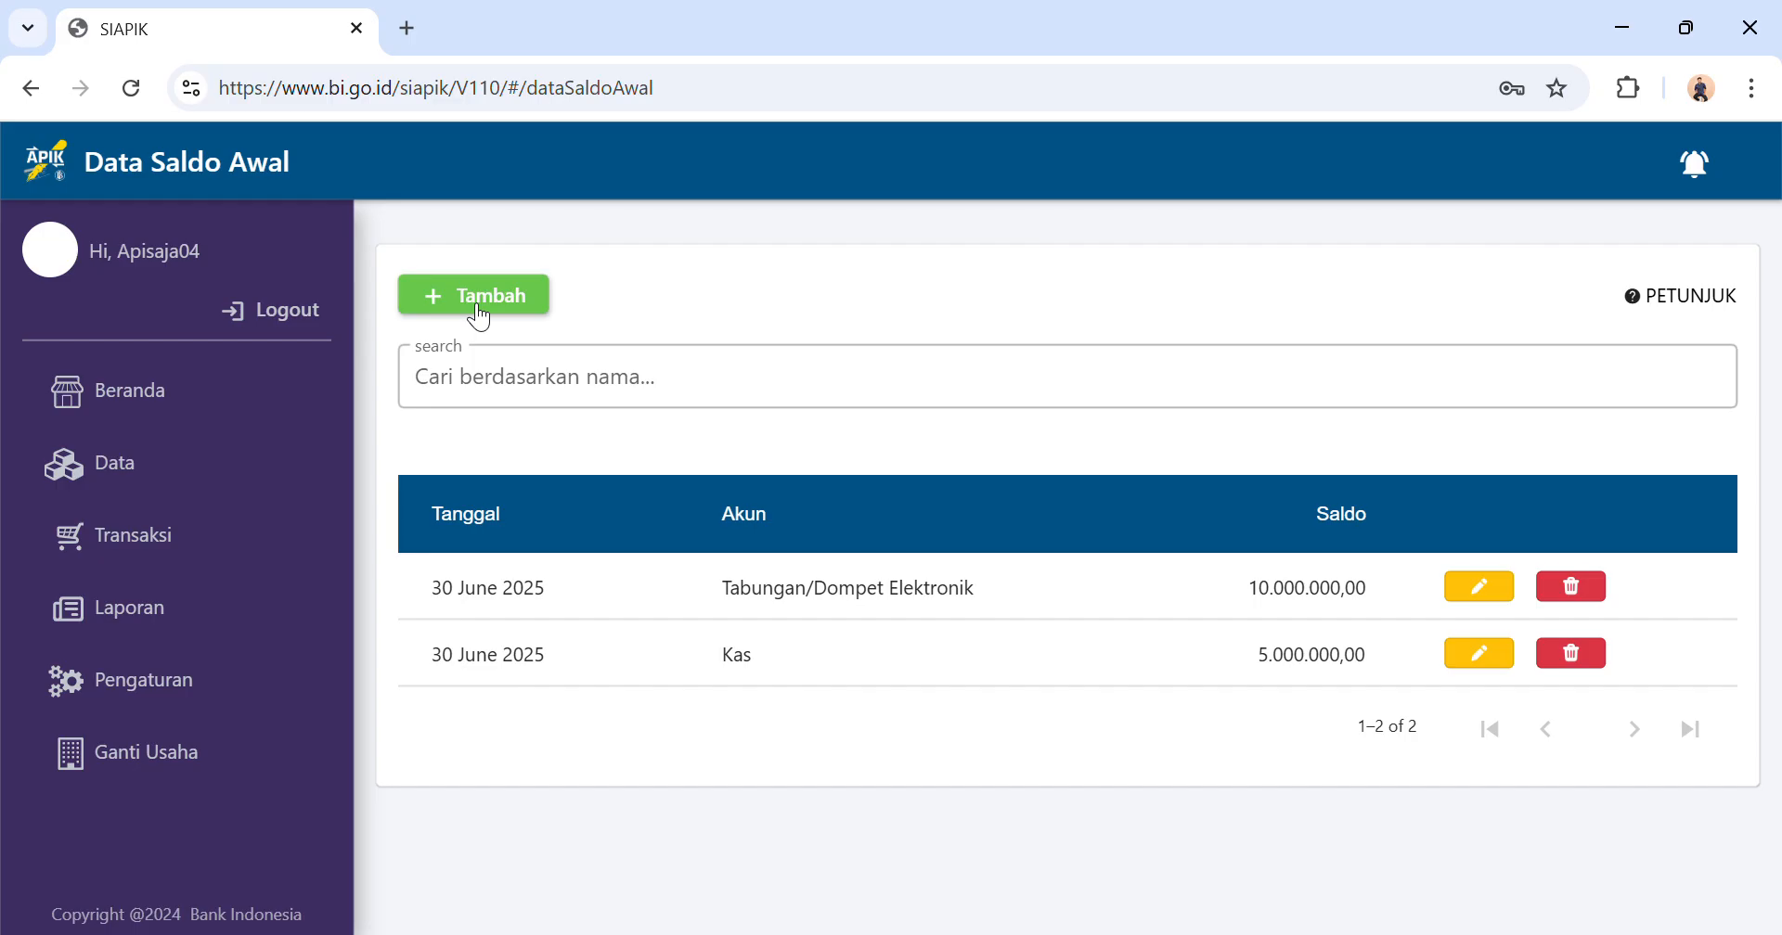
# Start another opening balance entry for the Piutang Usaha account.
pyautogui.click(479, 317)
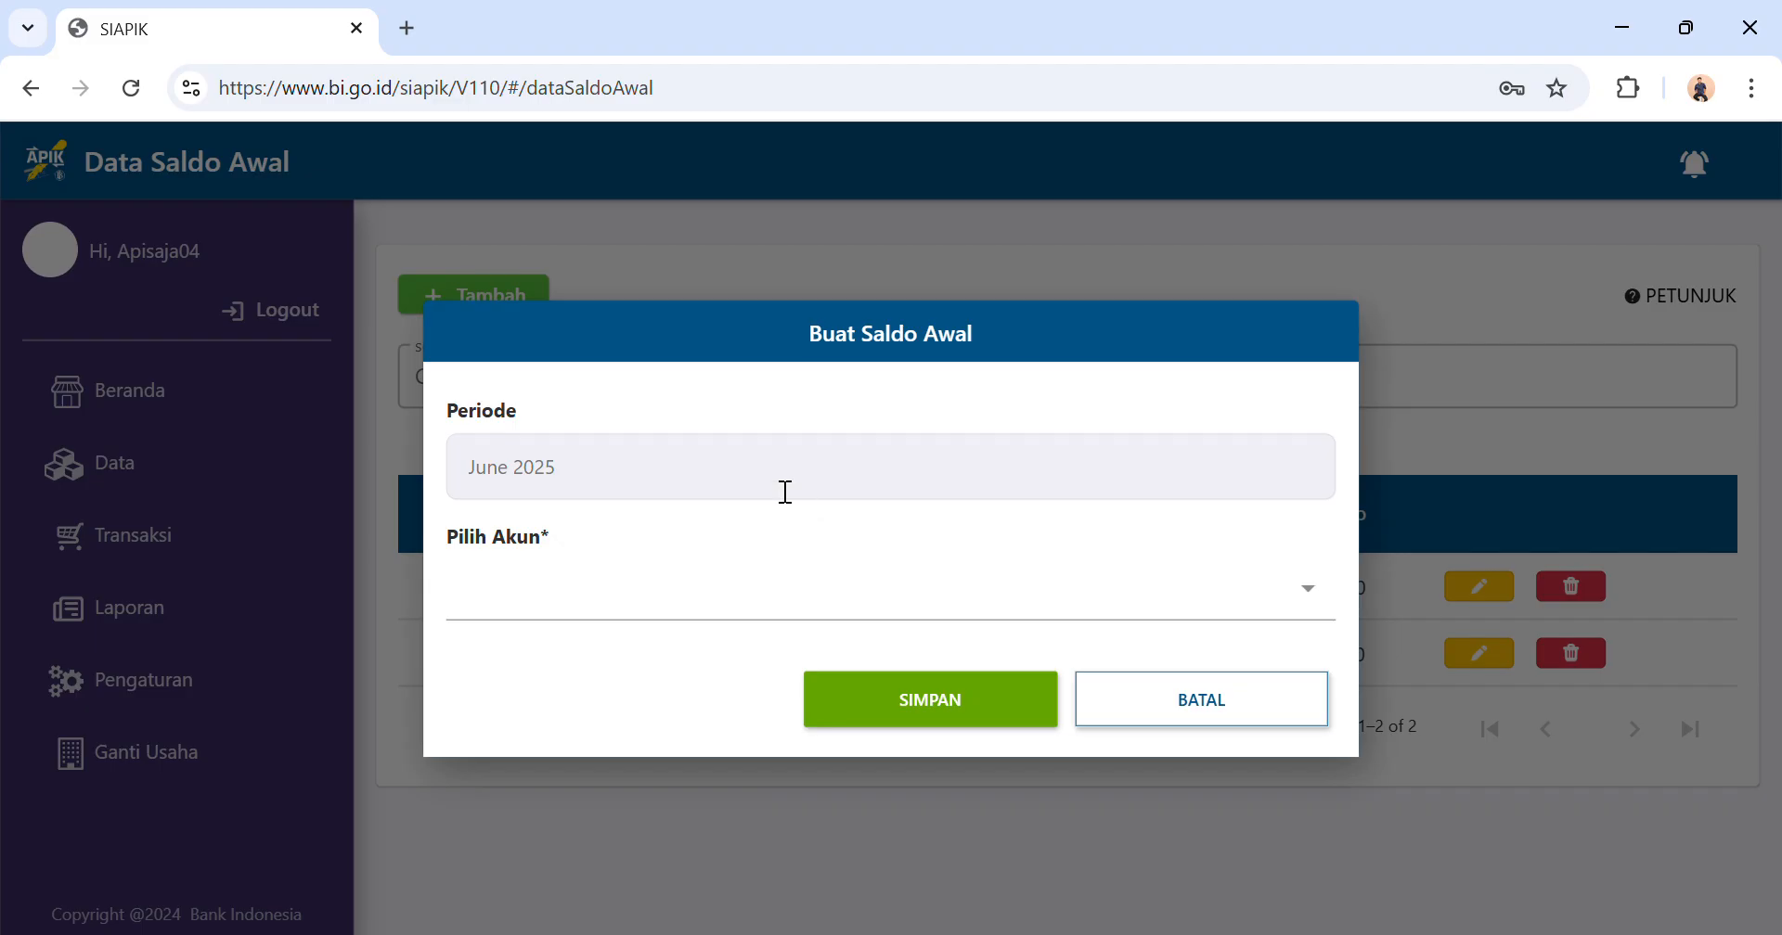
pyautogui.click(722, 599)
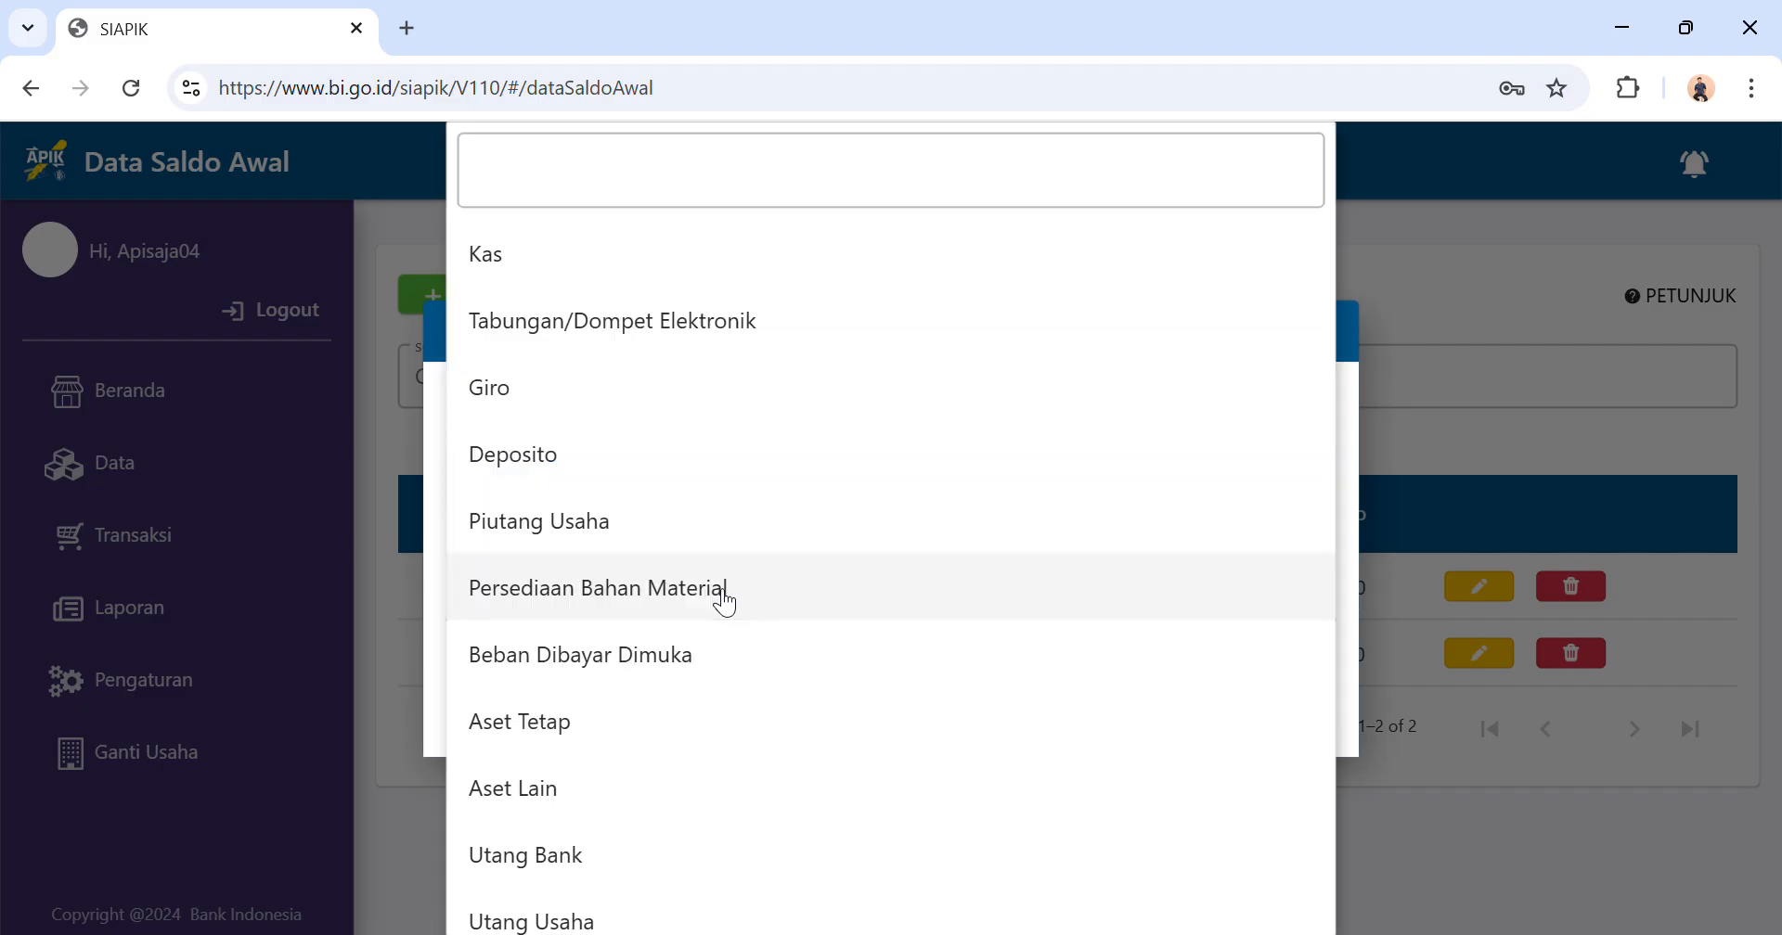
pyautogui.scroll(-3, 729, 500)
pyautogui.scroll(-7, 731, 501)
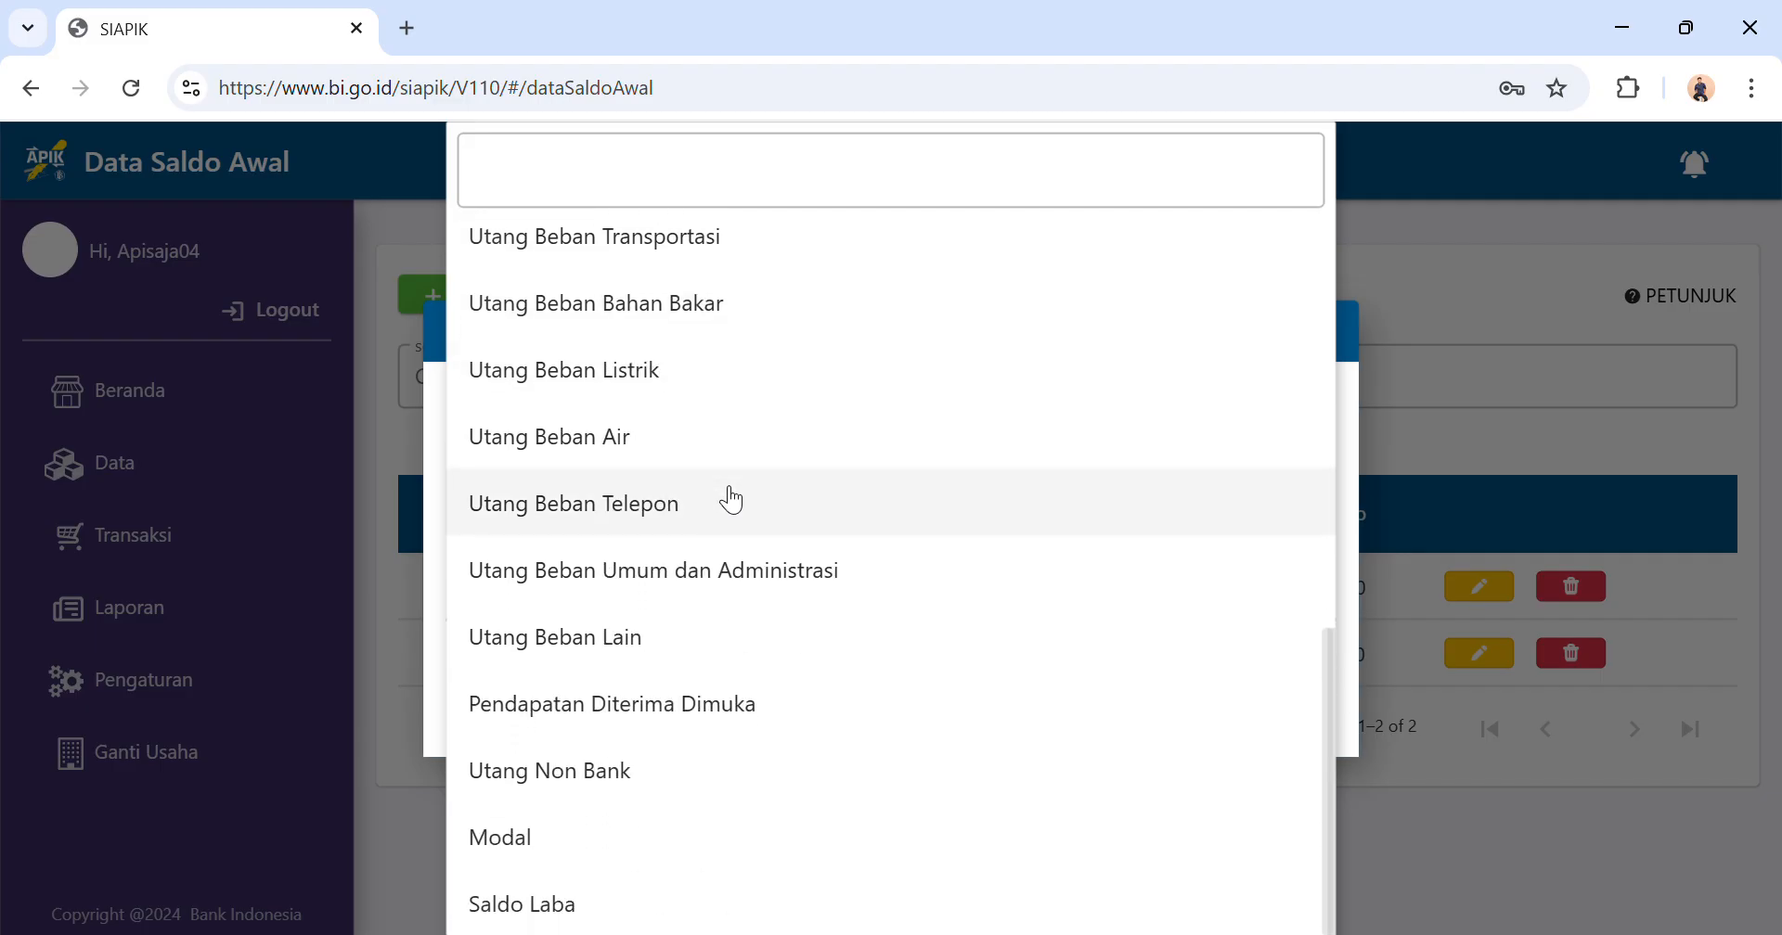
pyautogui.scroll(5, 731, 502)
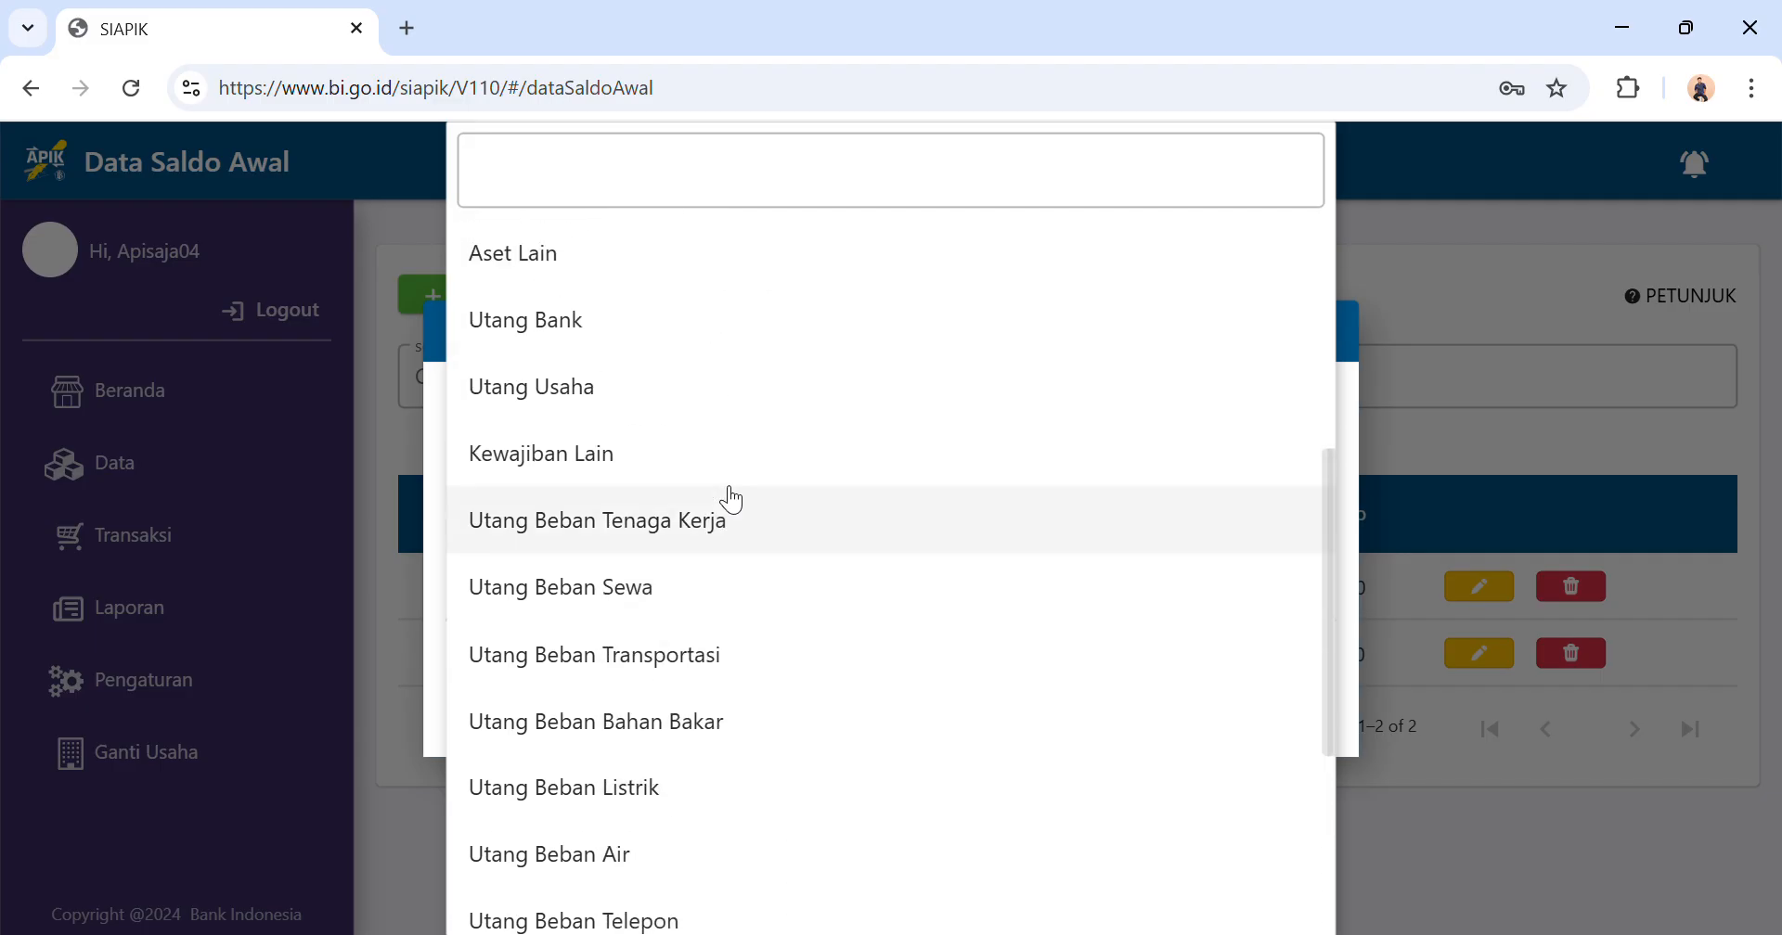
pyautogui.scroll(4, 730, 499)
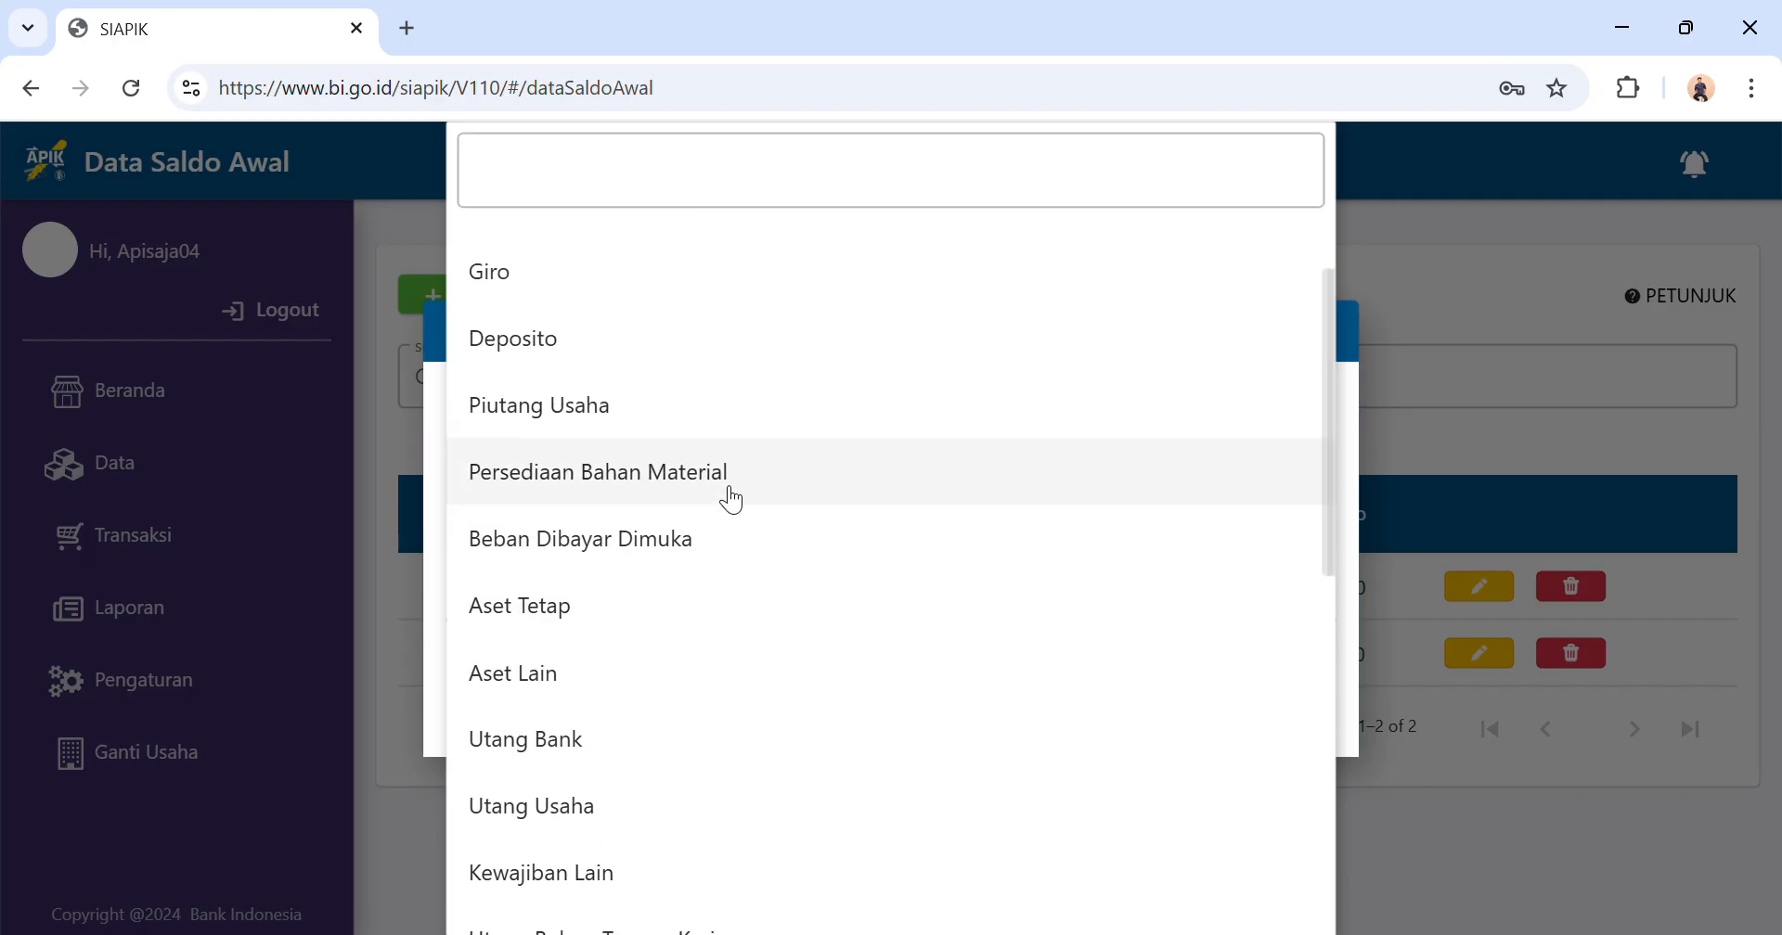
pyautogui.click(698, 397)
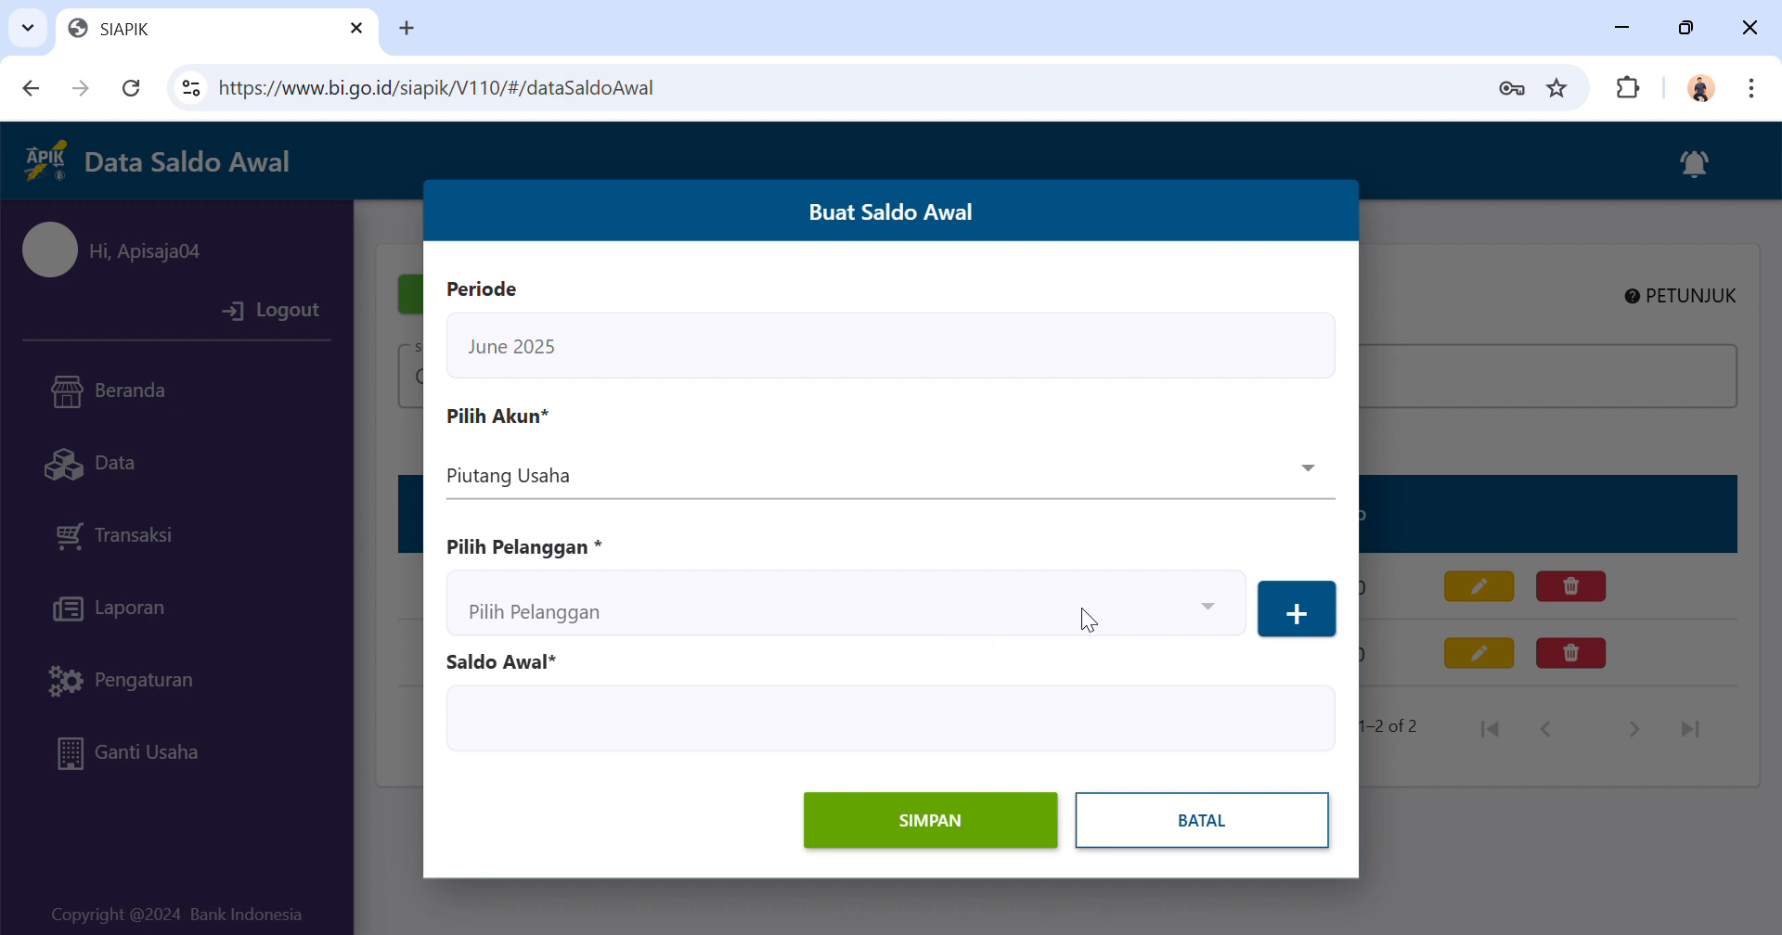
# Start adding a new customer for the receivable, entering the name Homestay Ari and the customer's address.
pyautogui.click(1294, 609)
pyautogui.click(792, 321)
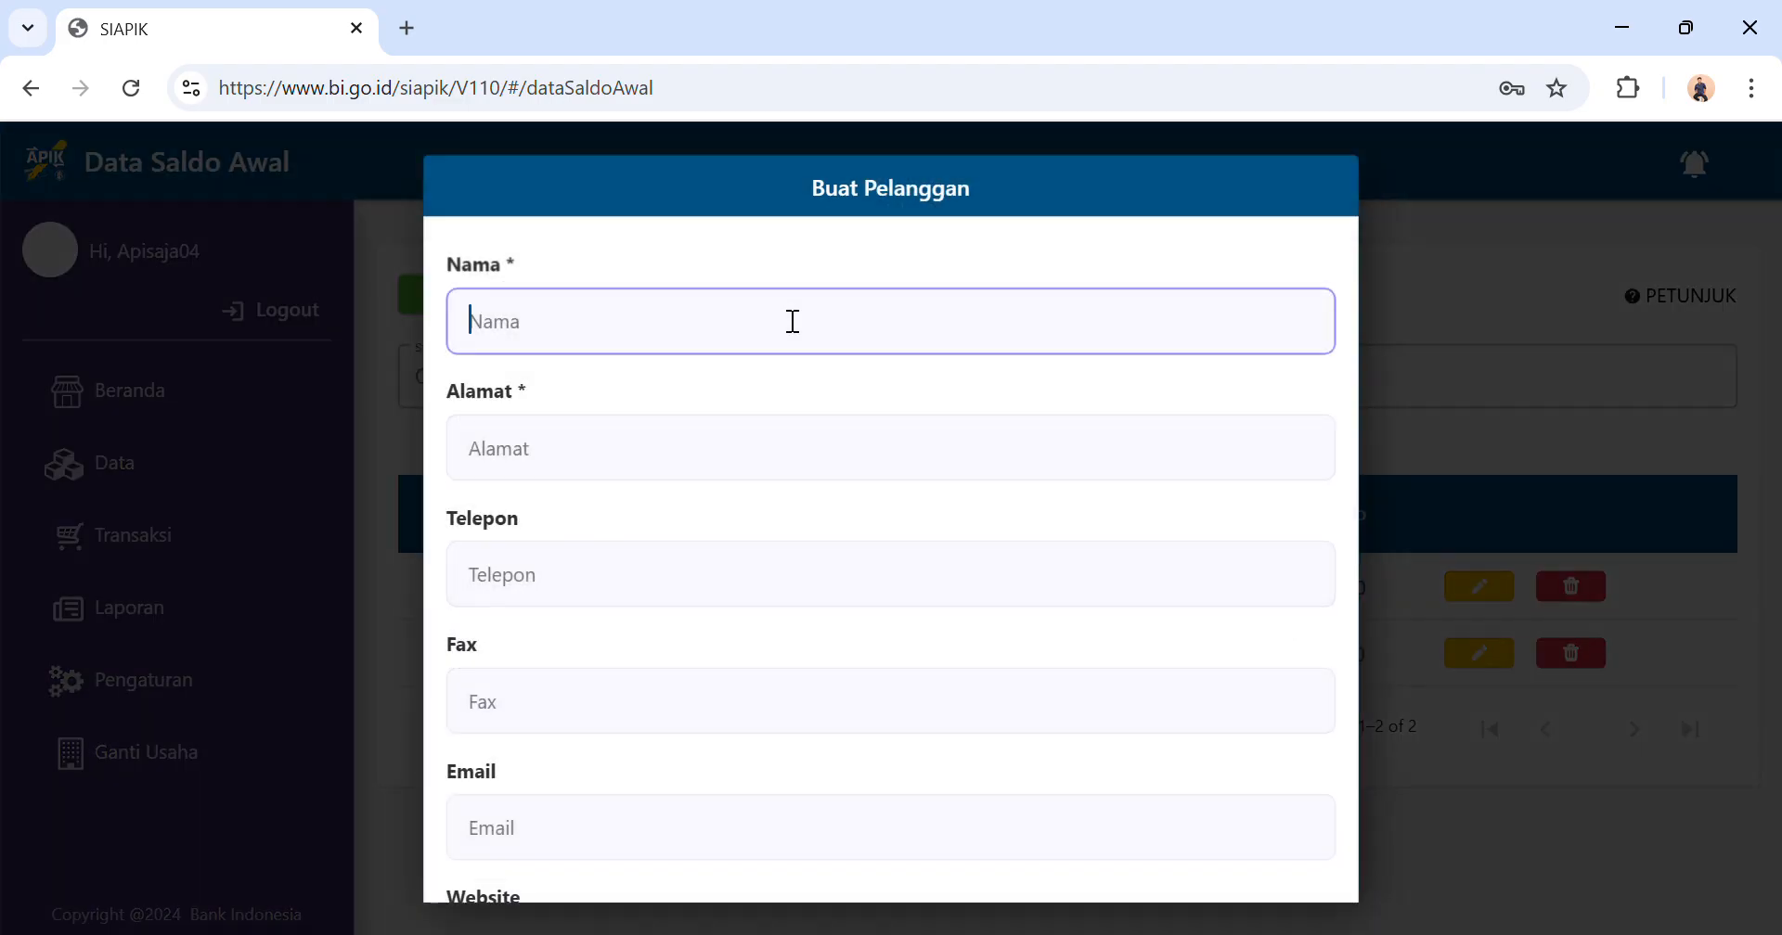
pyautogui.write('Homestay Ari')
pyautogui.click(649, 486)
pyautogui.write('Jl')
pyautogui.write('. ')
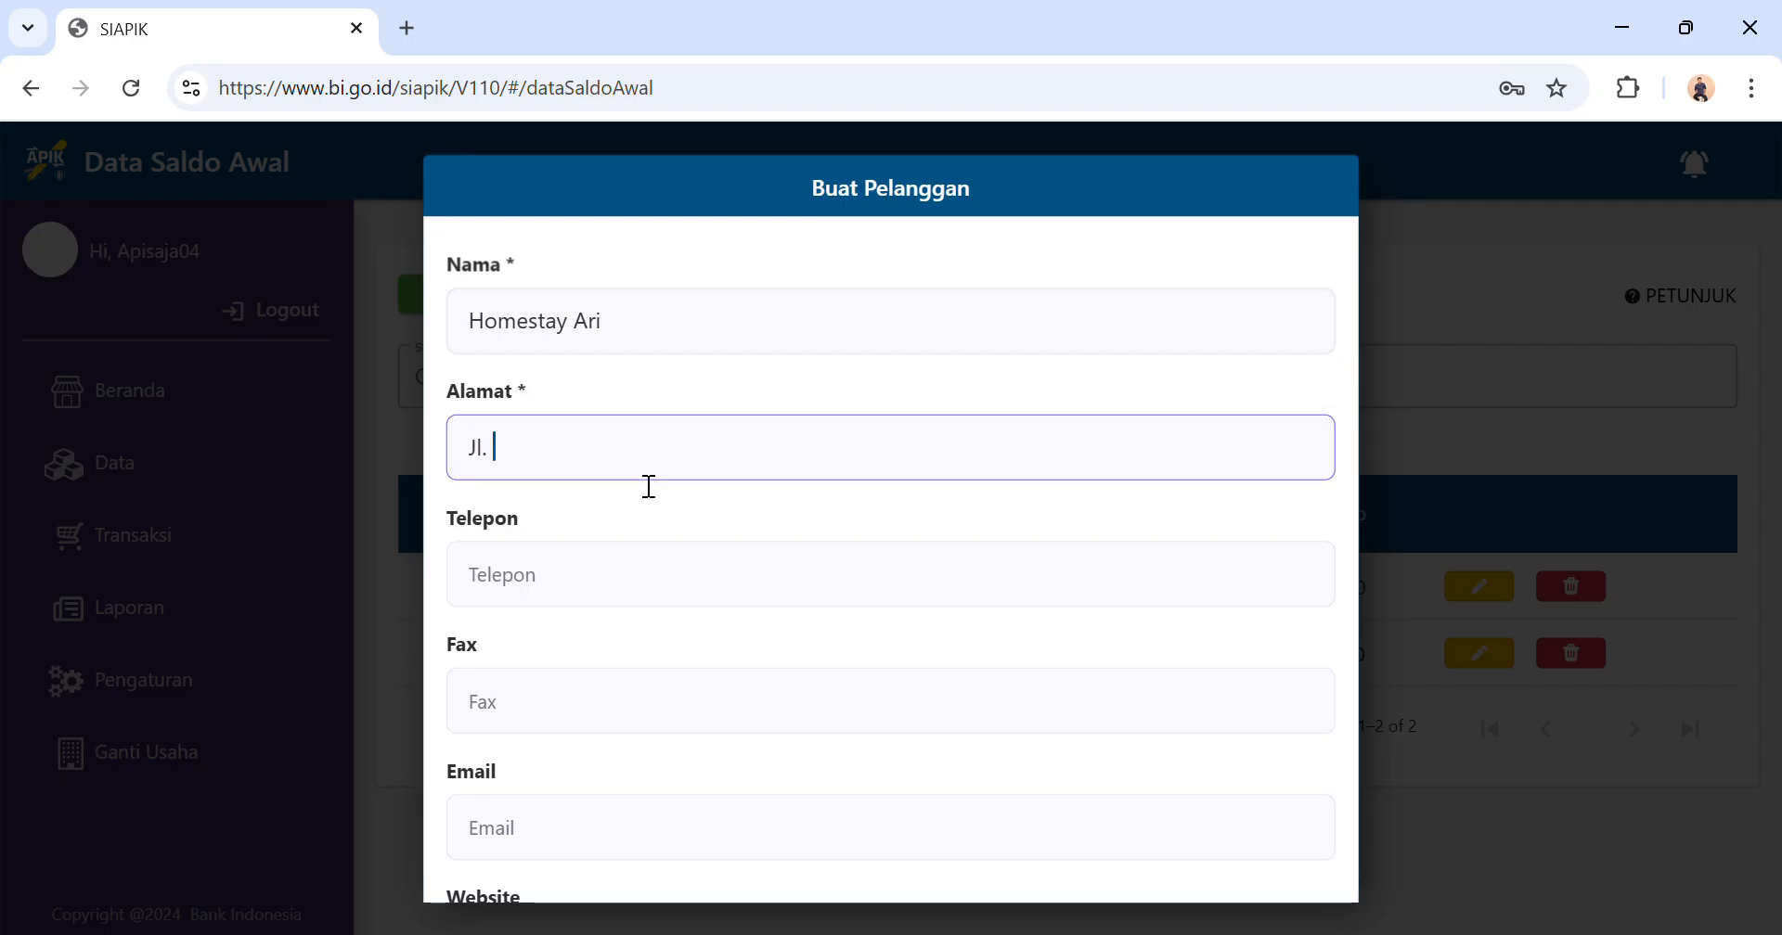
pyautogui.write('Amal Luhur')
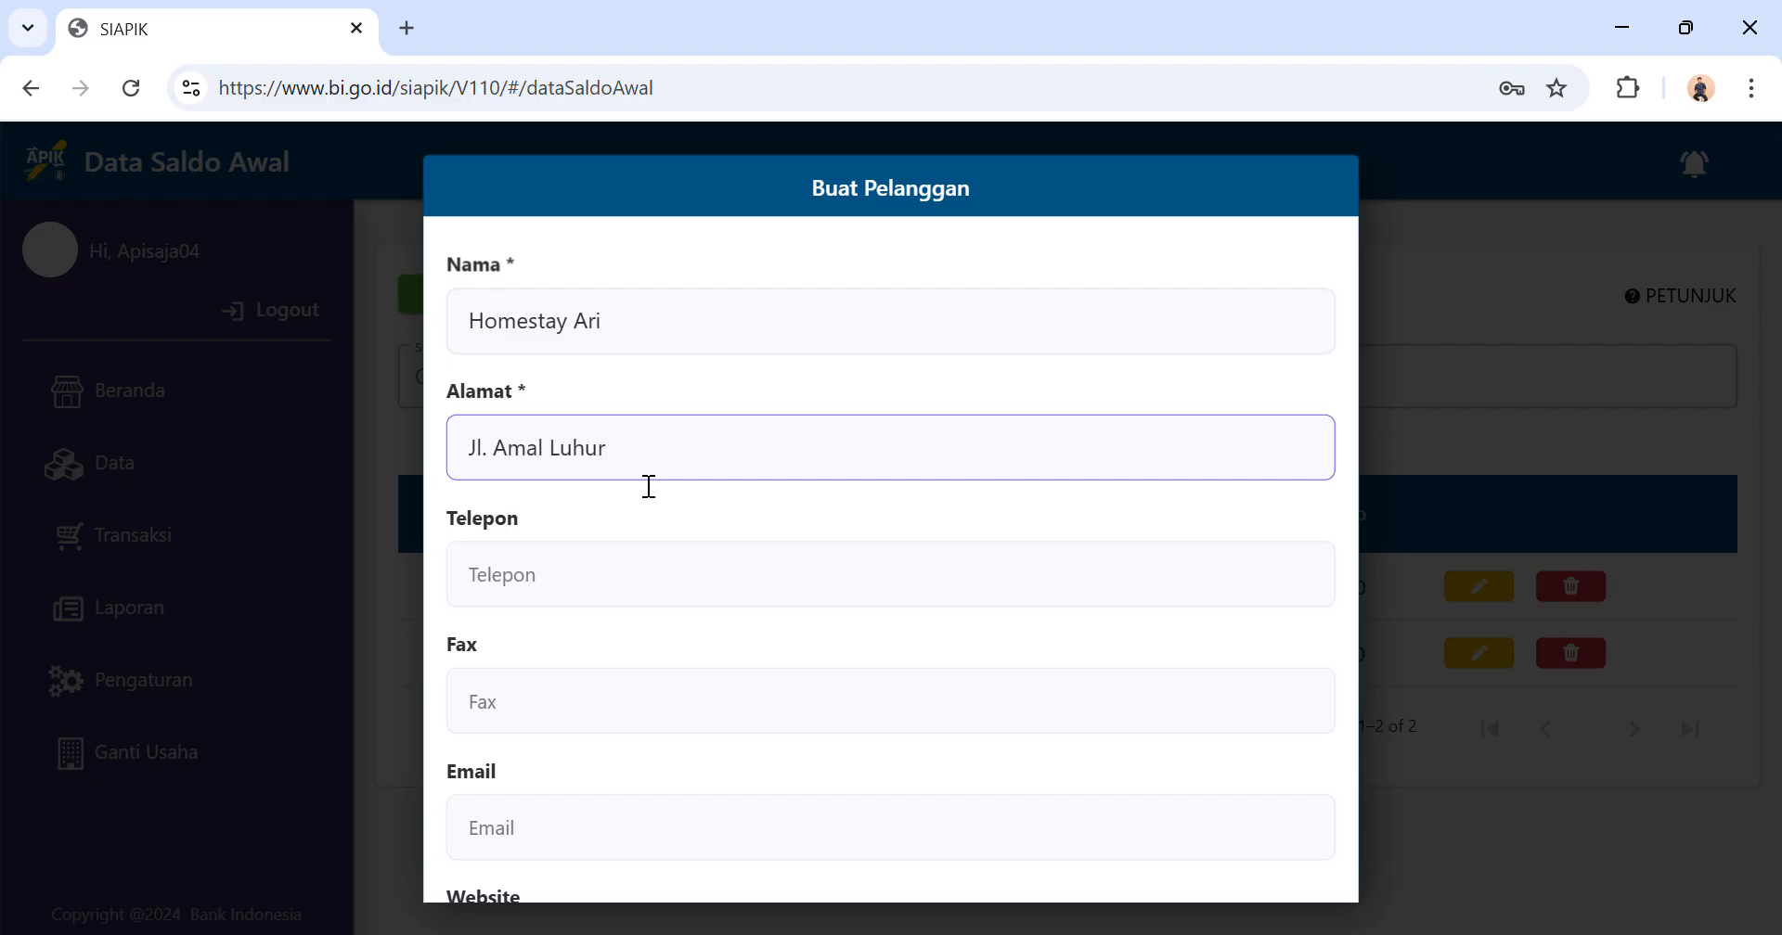
# Save the new customer with the optional contact fields left empty and dismiss the notice.
pyautogui.scroll(-3, 650, 486)
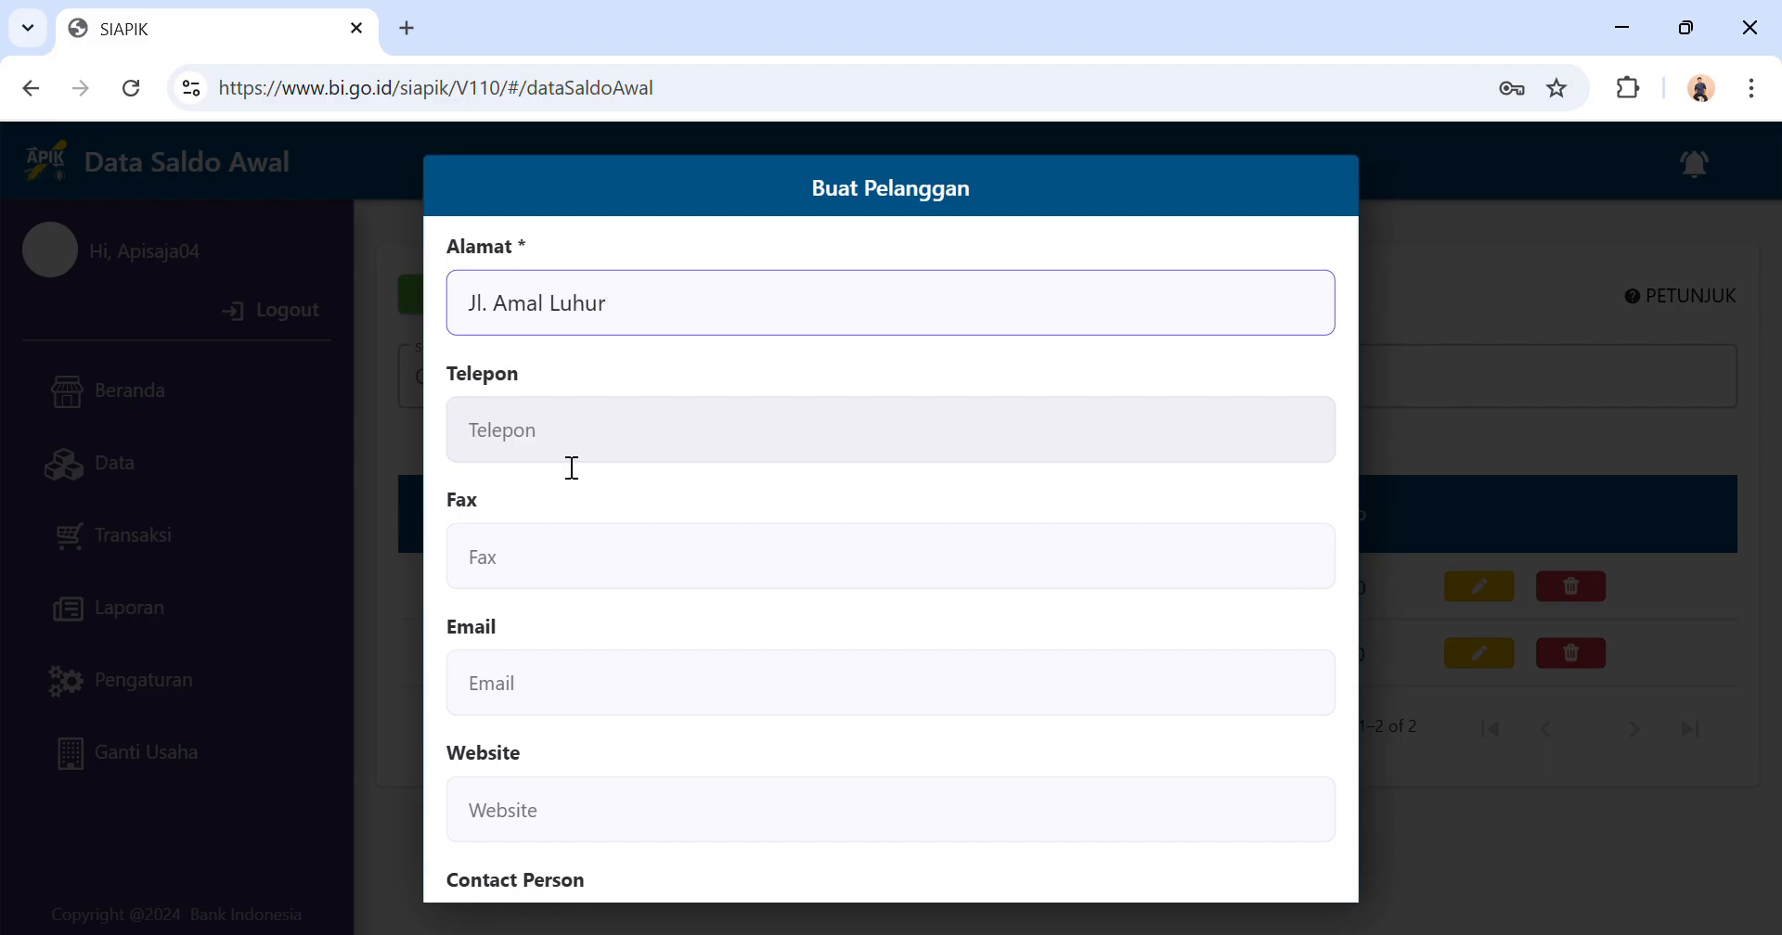
pyautogui.scroll(-1, 569, 469)
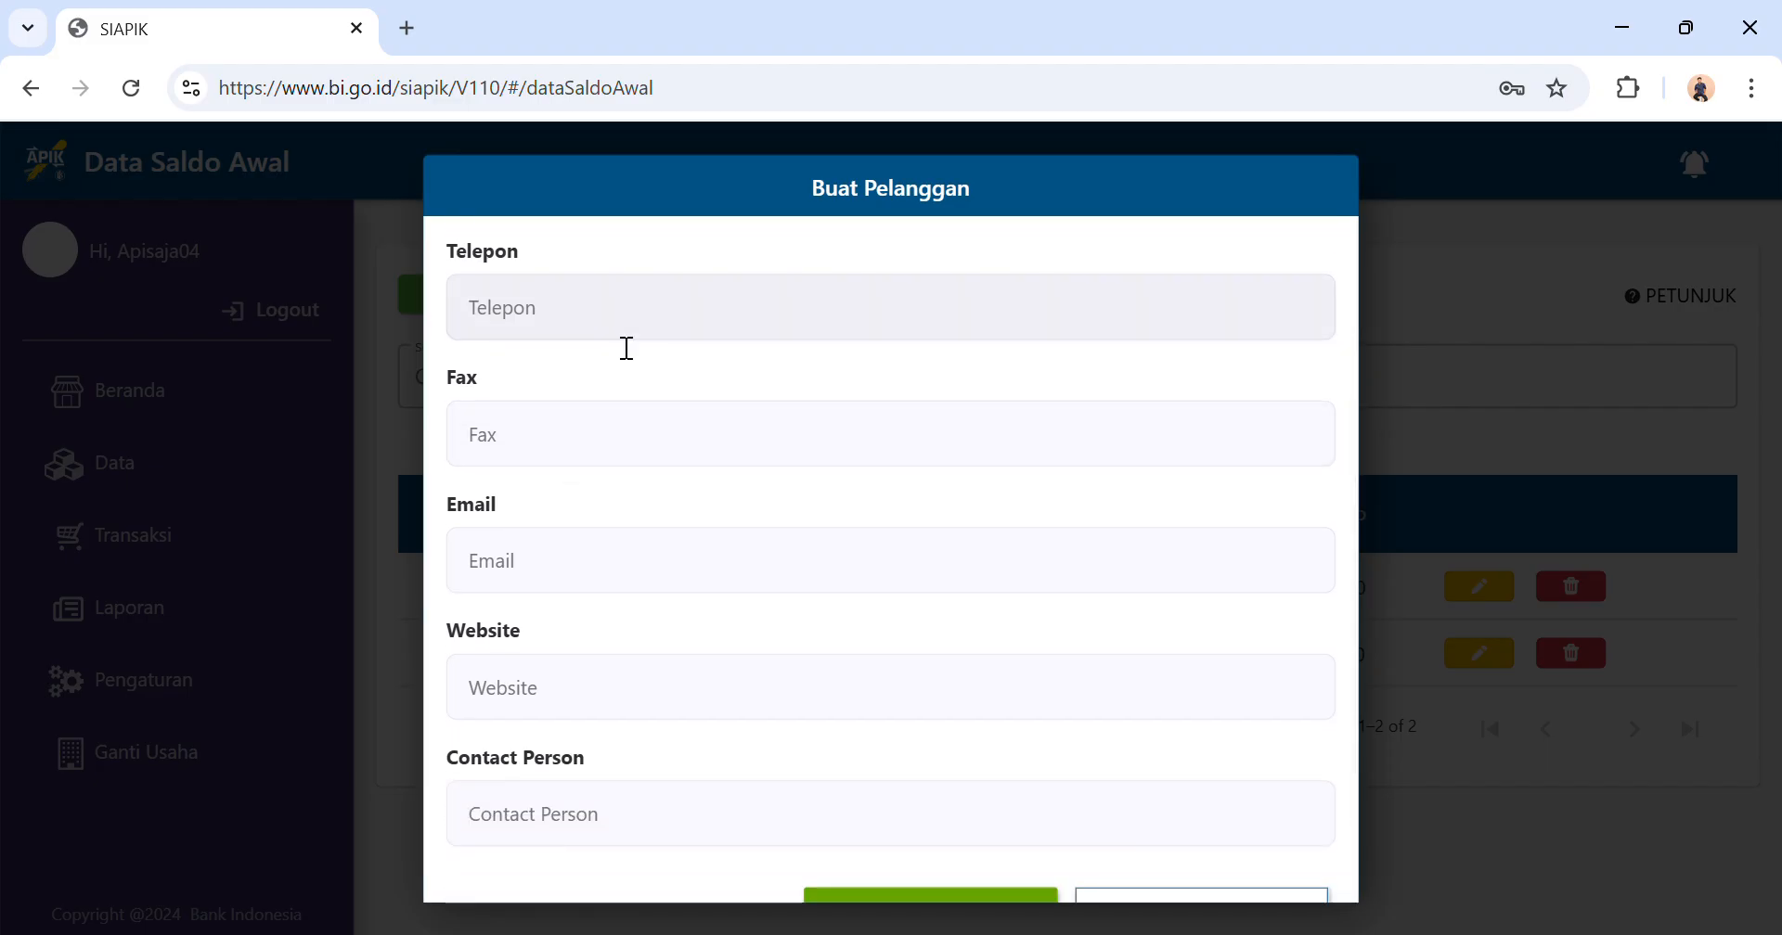
pyautogui.scroll(-1, 654, 716)
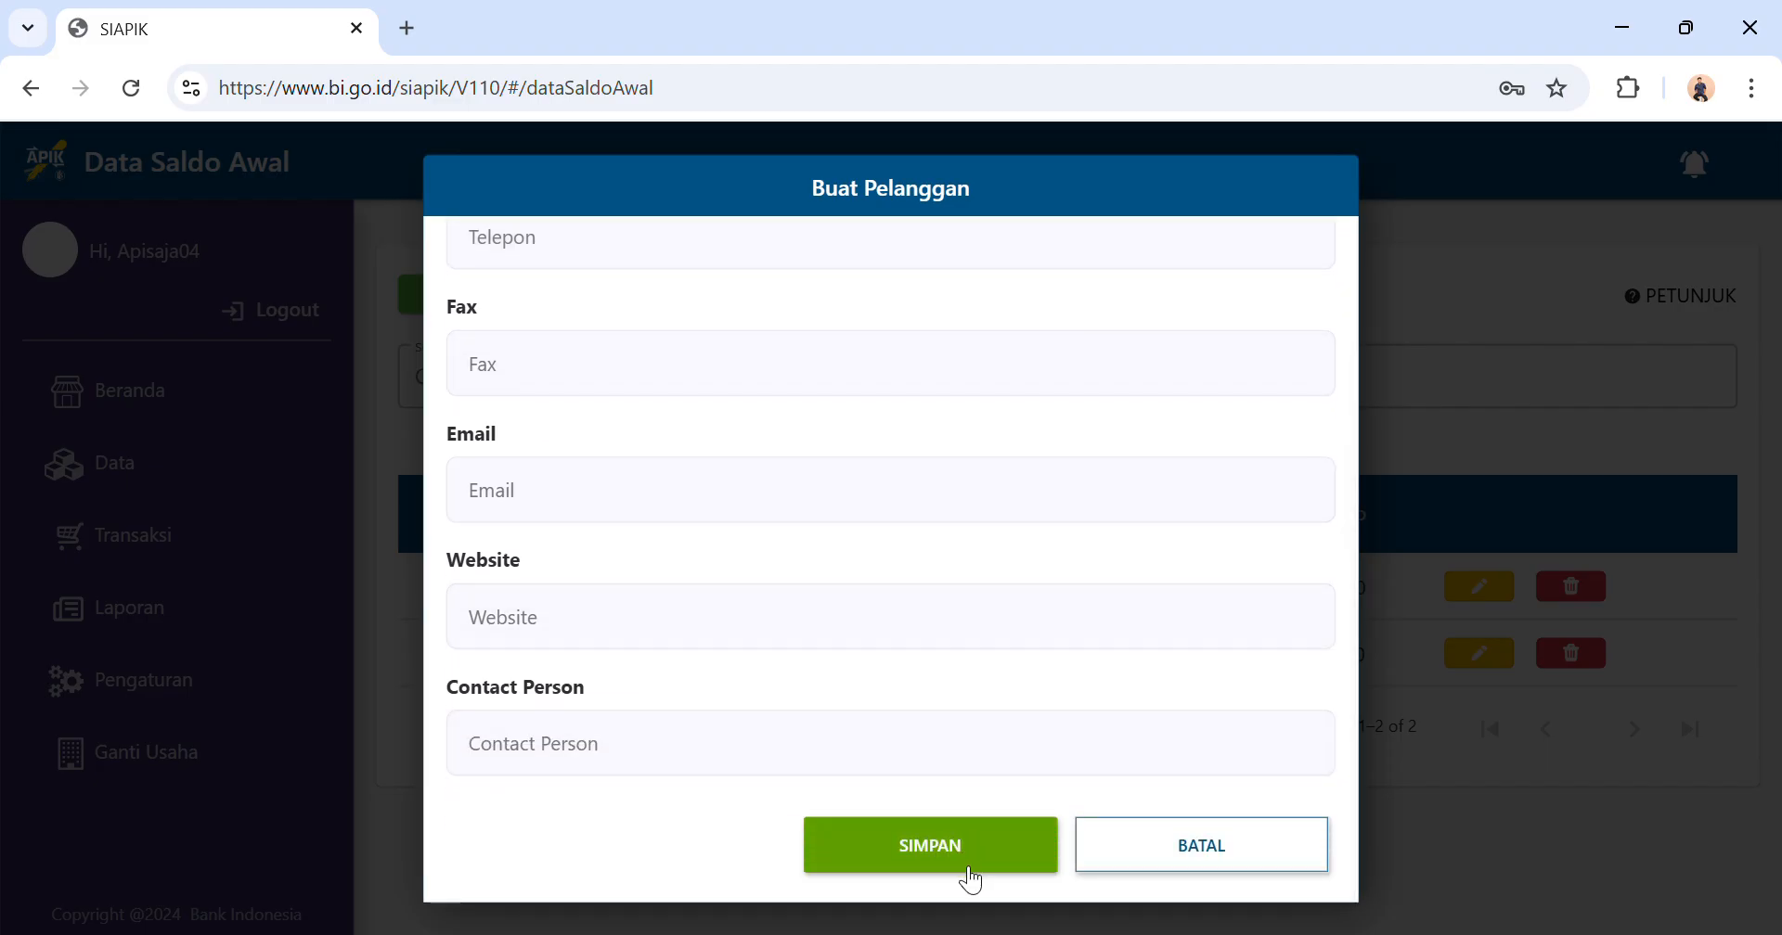
pyautogui.click(968, 873)
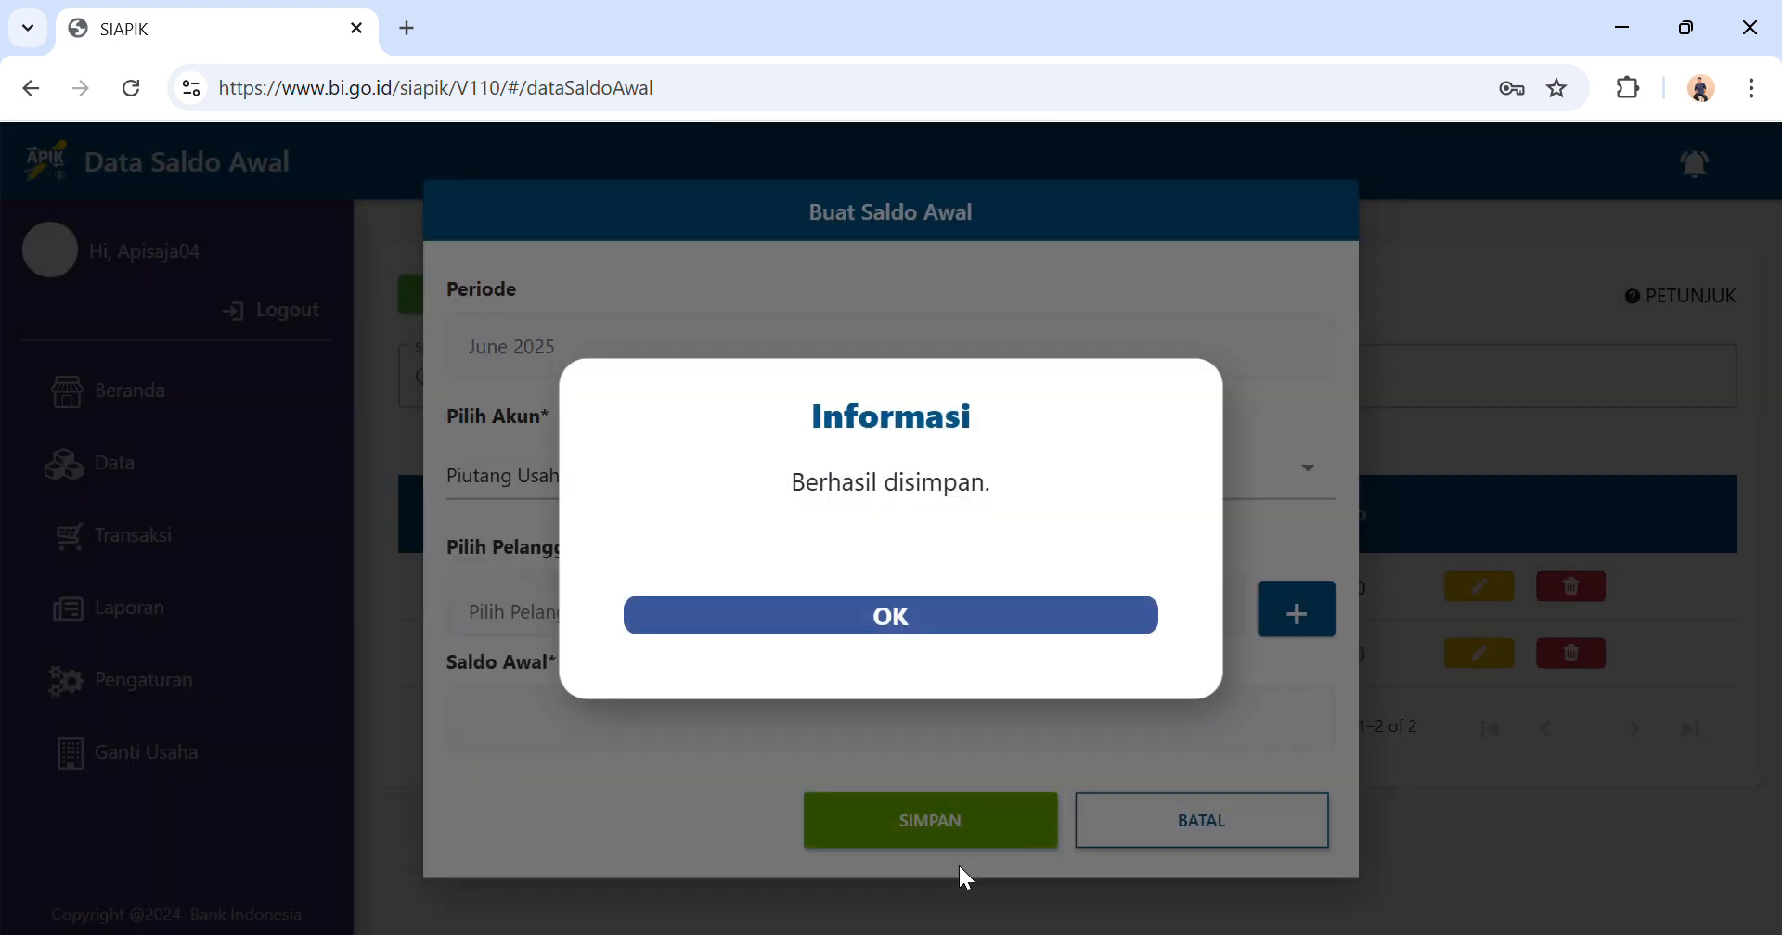
pyautogui.click(956, 625)
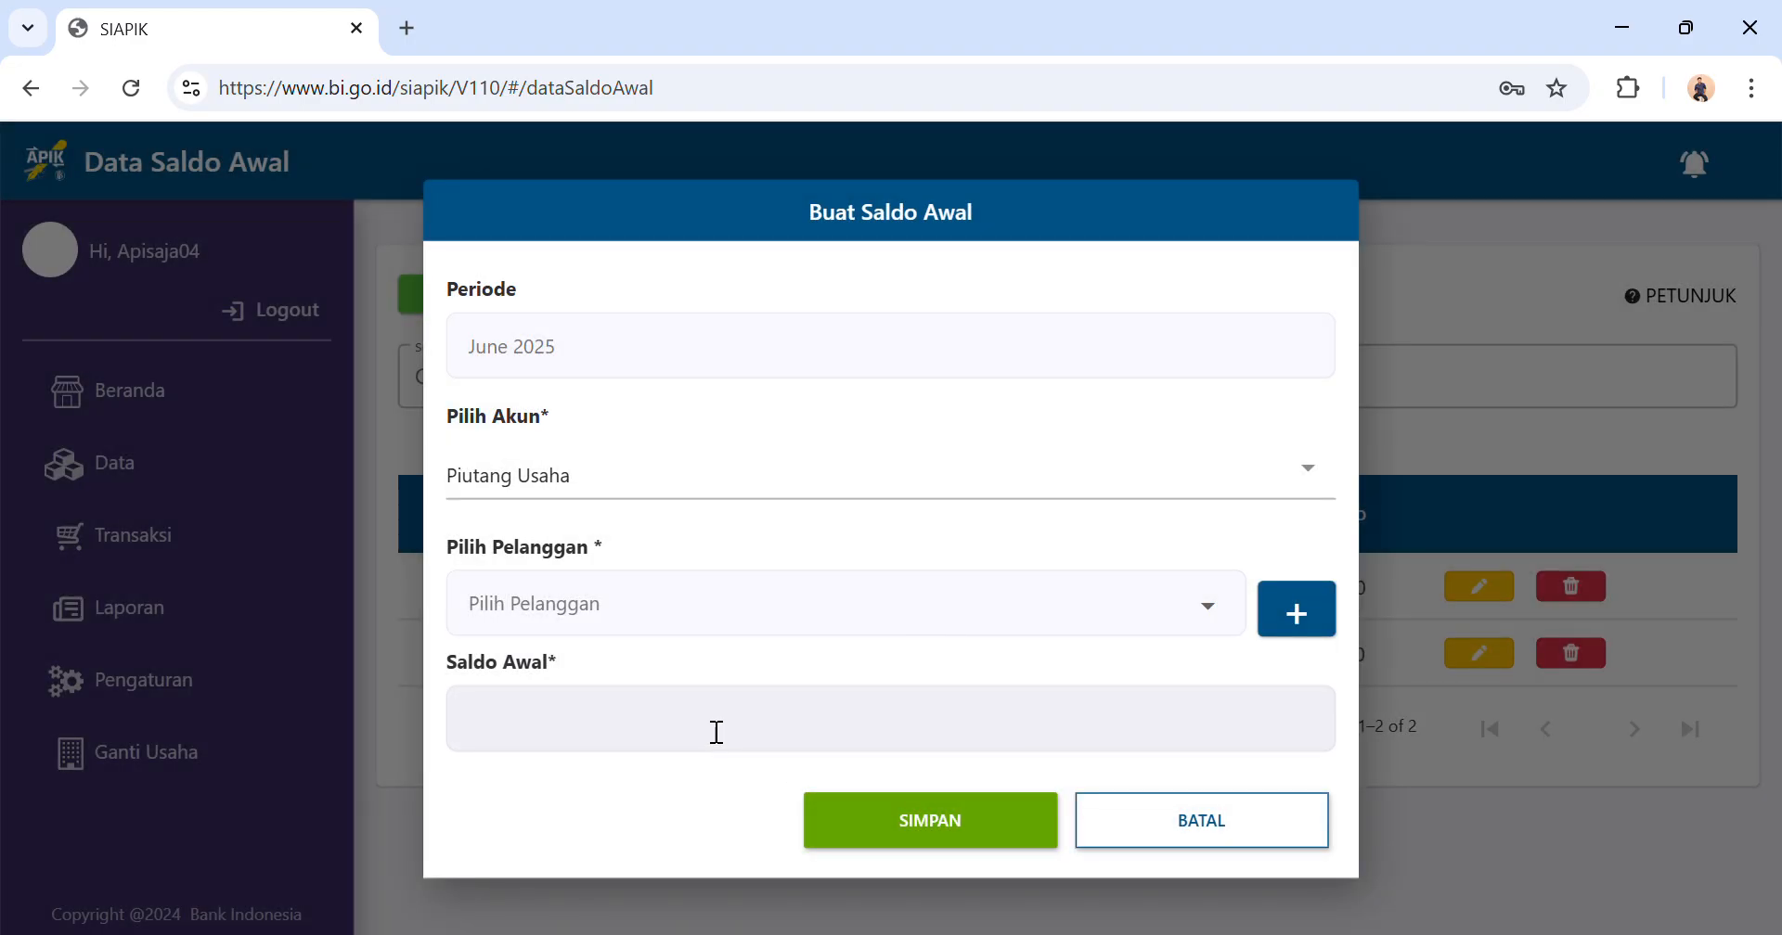
# Choose Homestay Ari as the receivable's customer, set the Saldo Awal to Rp 1.000.000, save it and dismiss the notice.
pyautogui.click(727, 610)
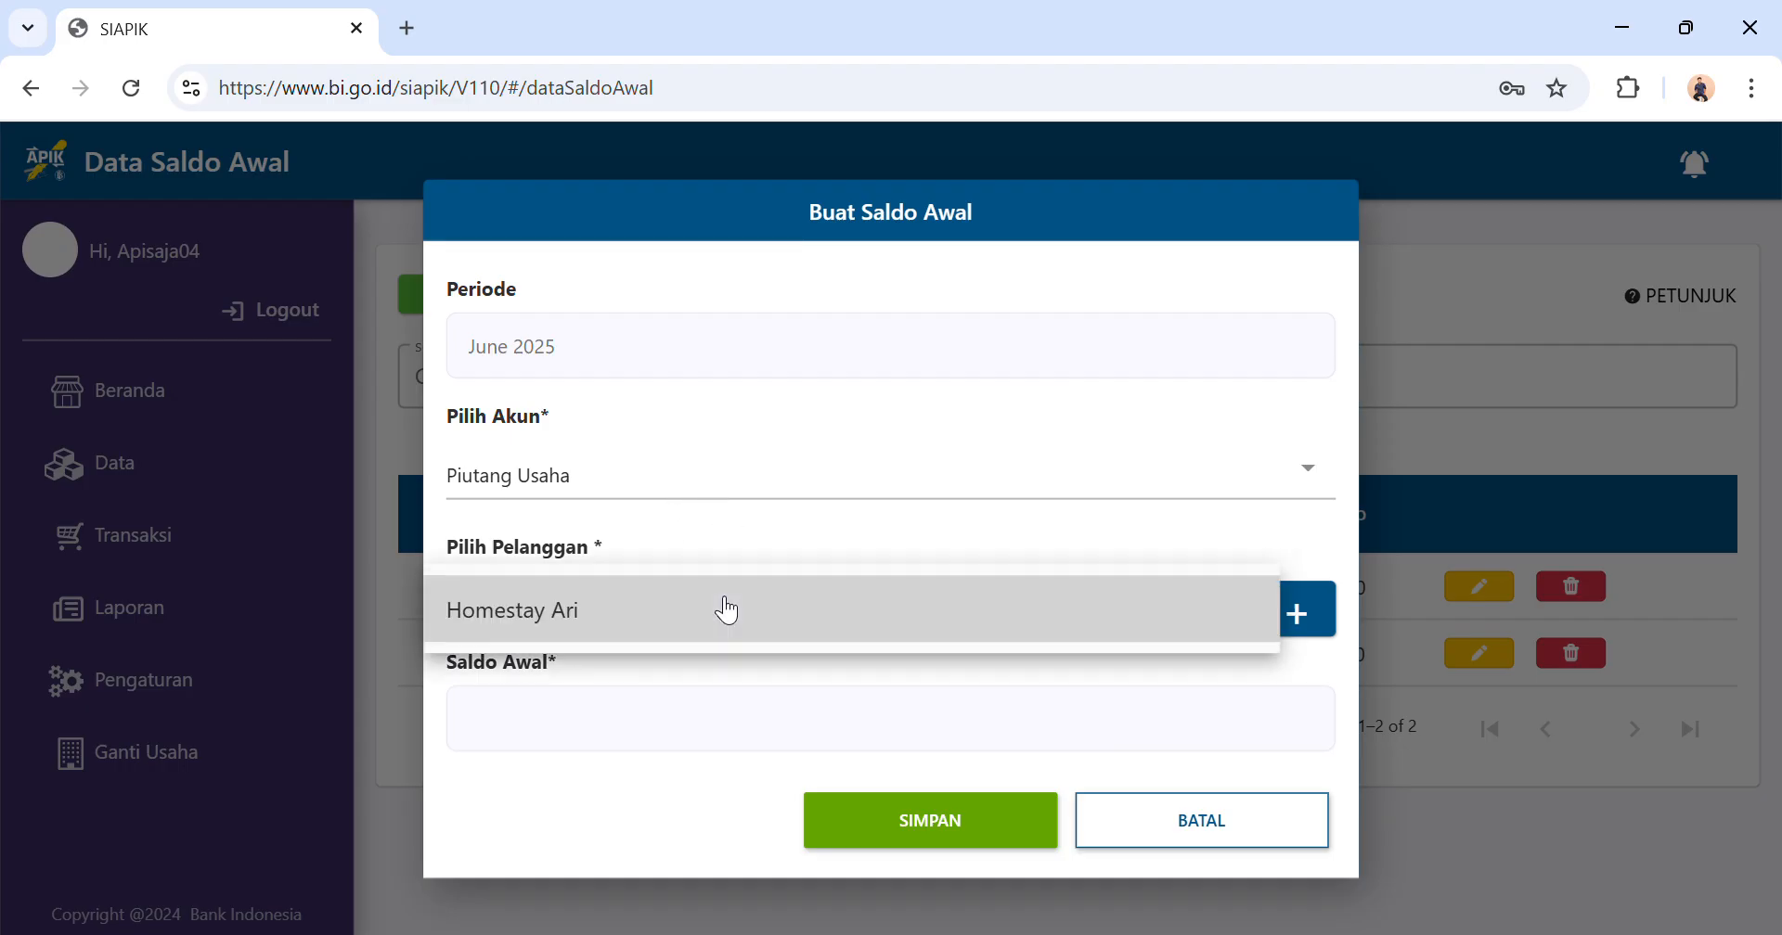
pyautogui.click(656, 606)
pyautogui.click(567, 732)
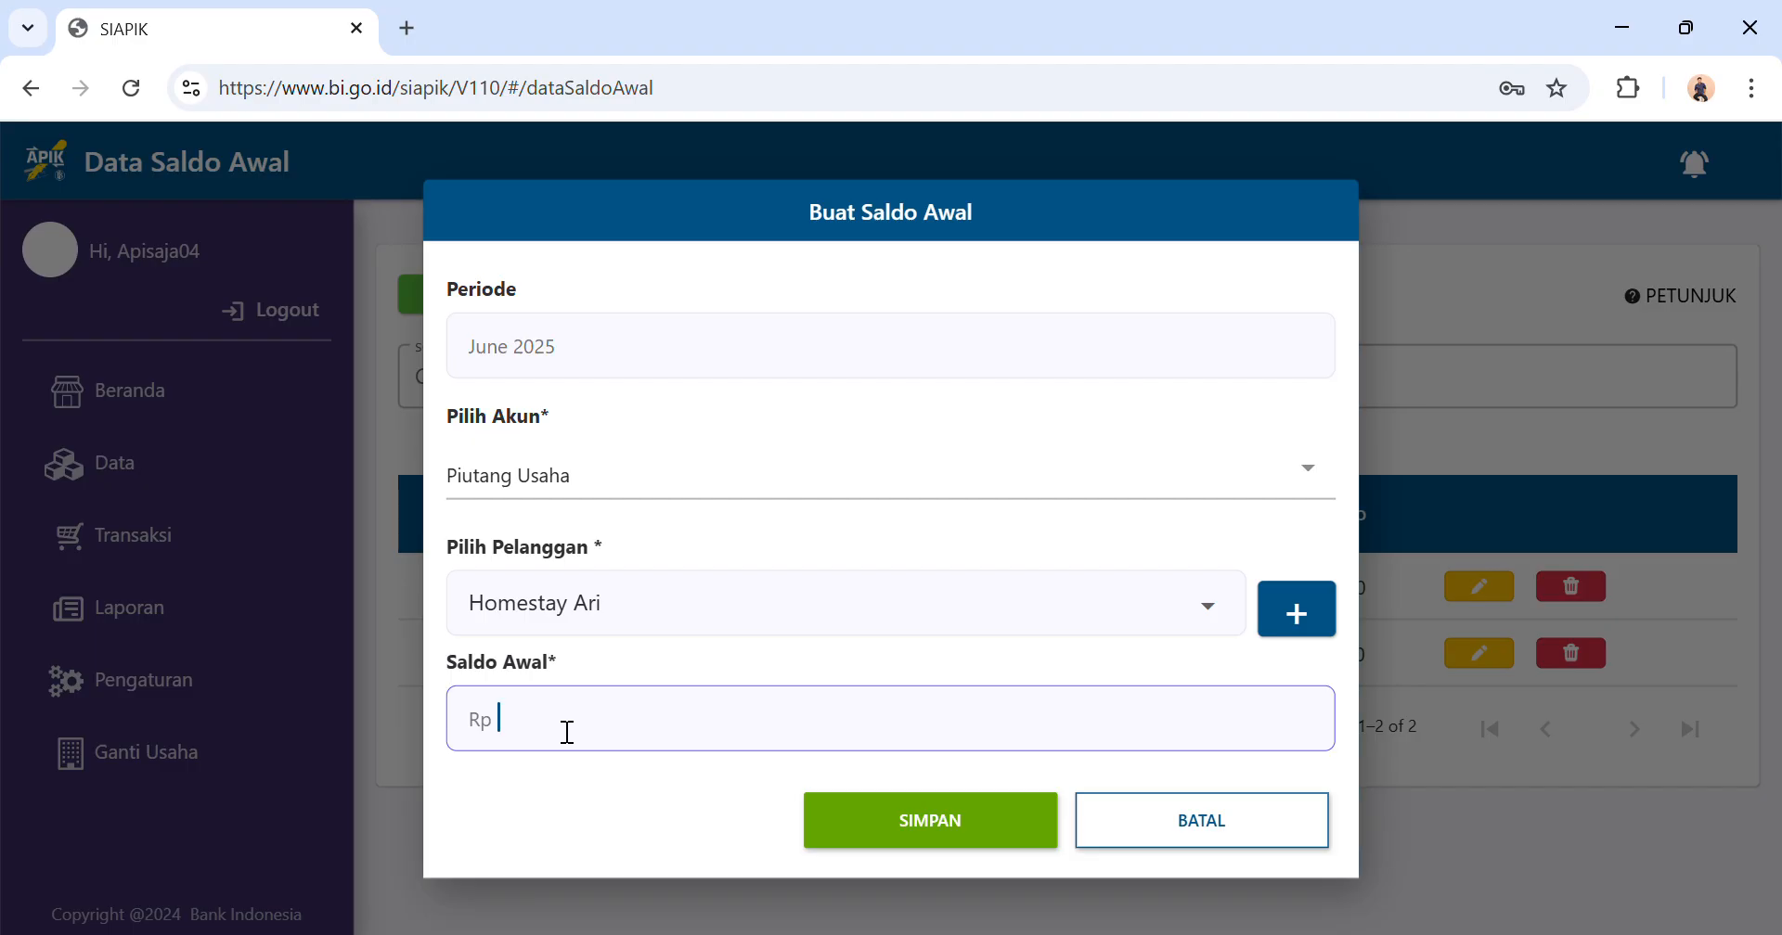
pyautogui.write('1.000.000')
pyautogui.click(974, 824)
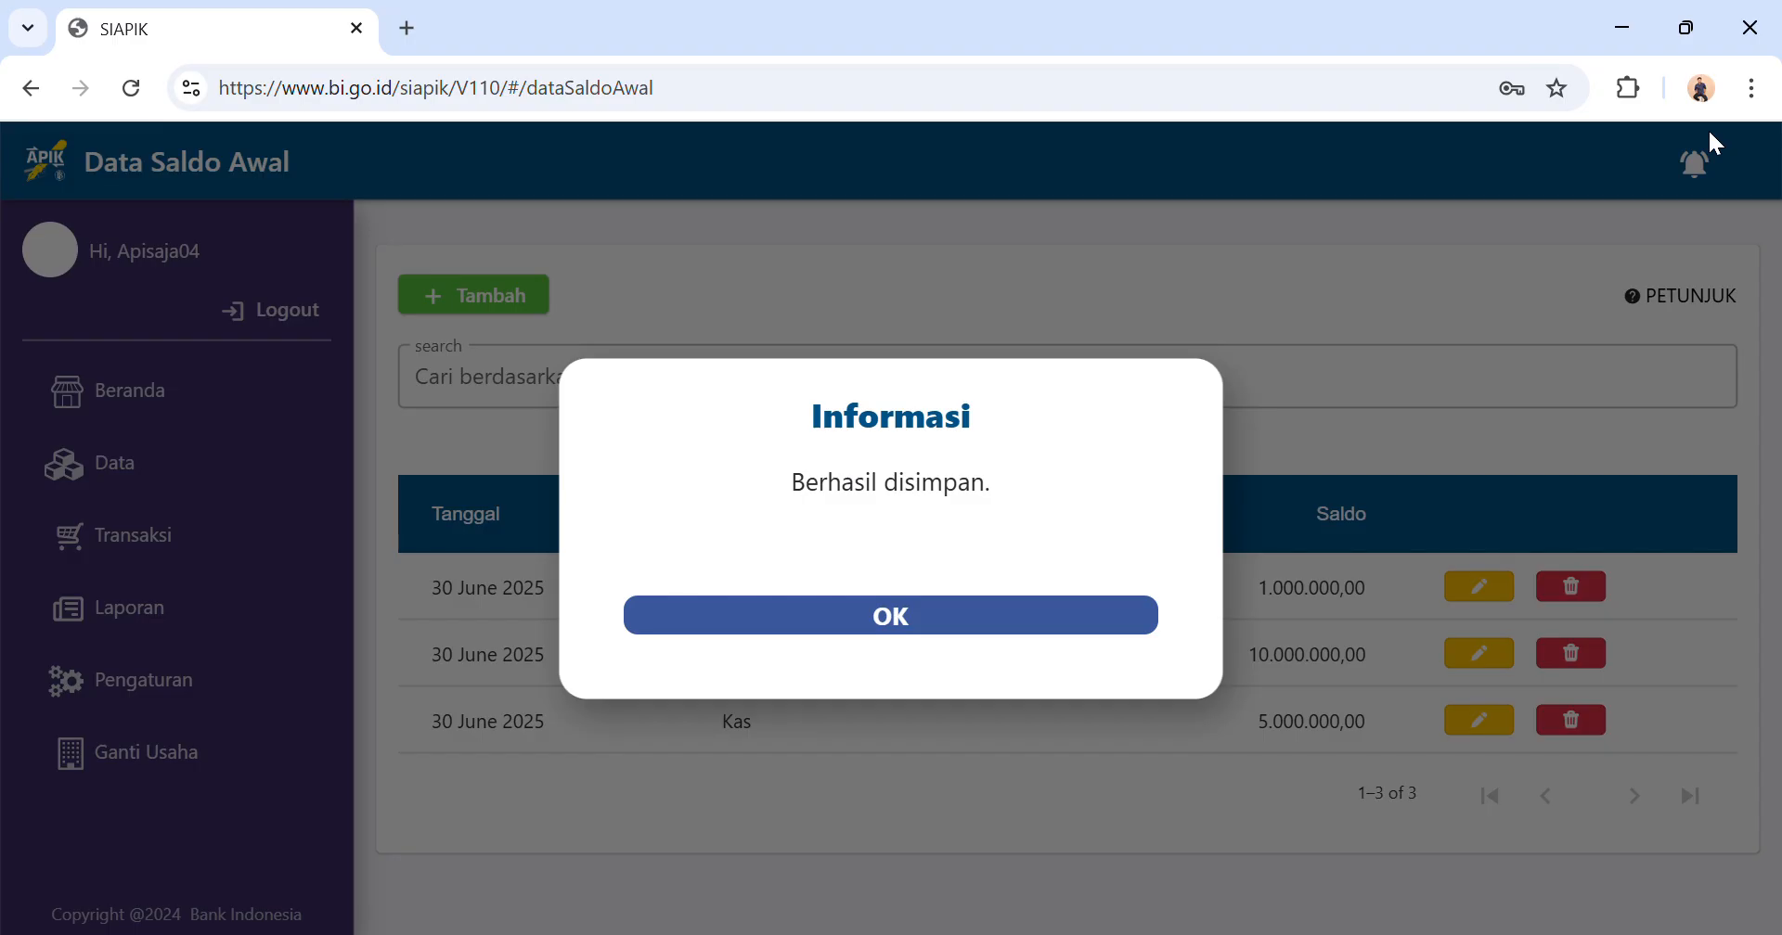
pyautogui.click(945, 629)
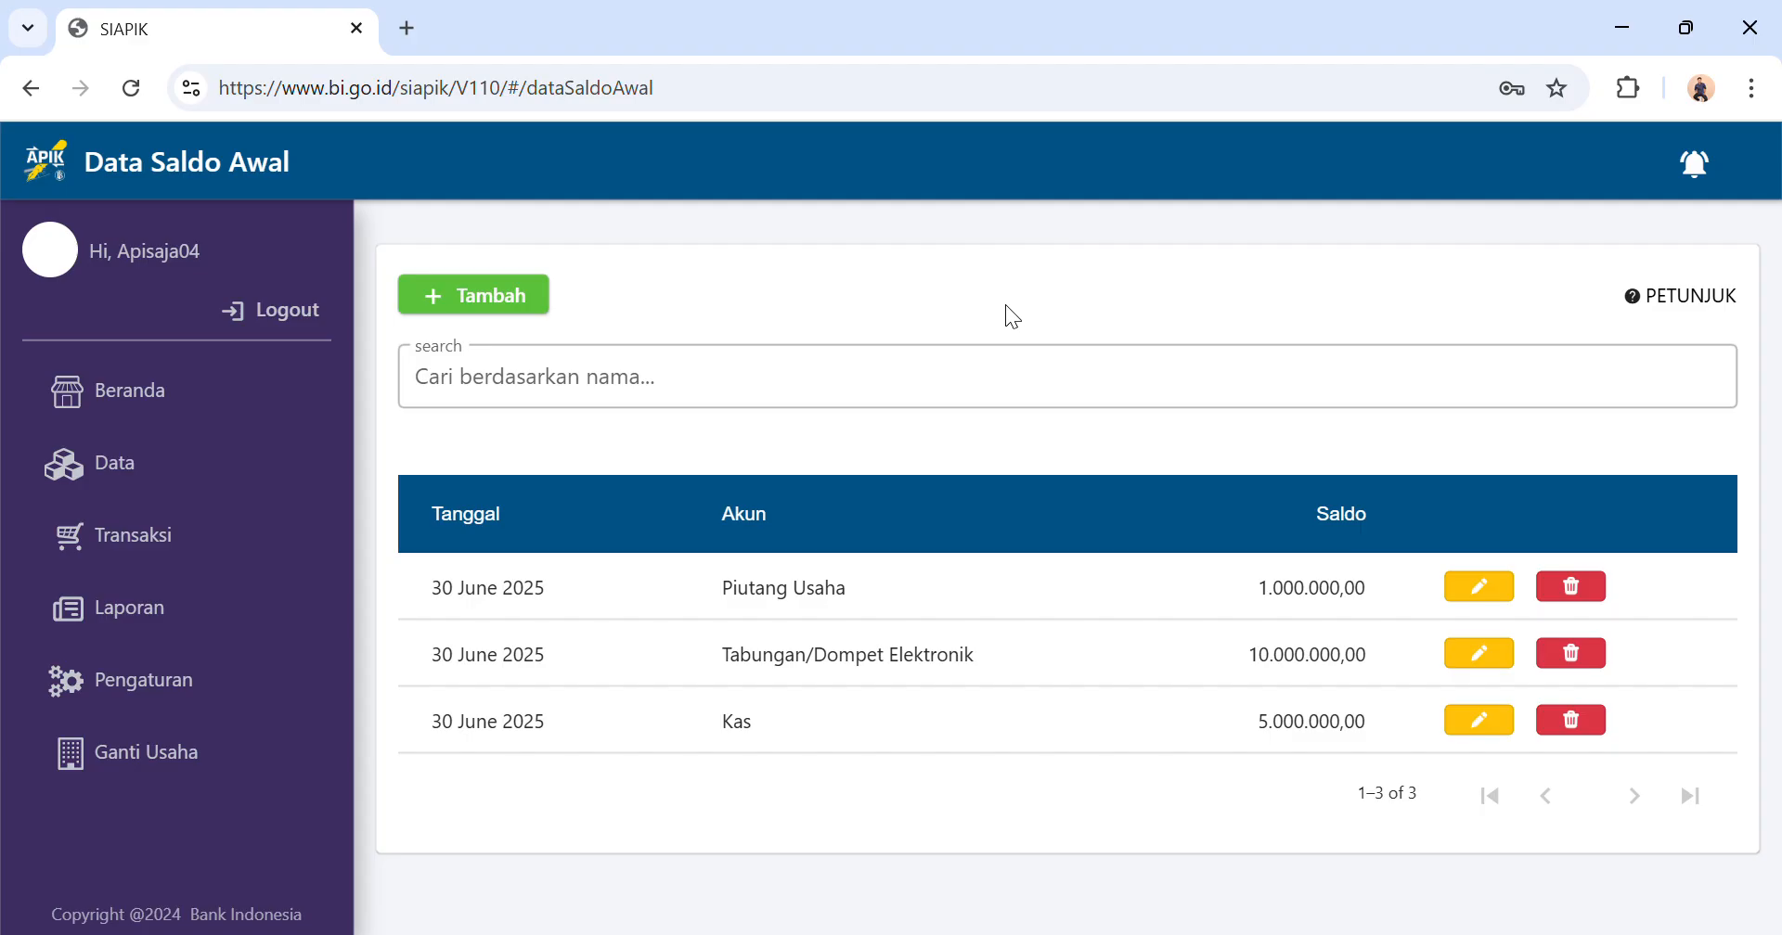
# Start another opening balance entry and choose Aset Tetap as its account.
pyautogui.click(459, 295)
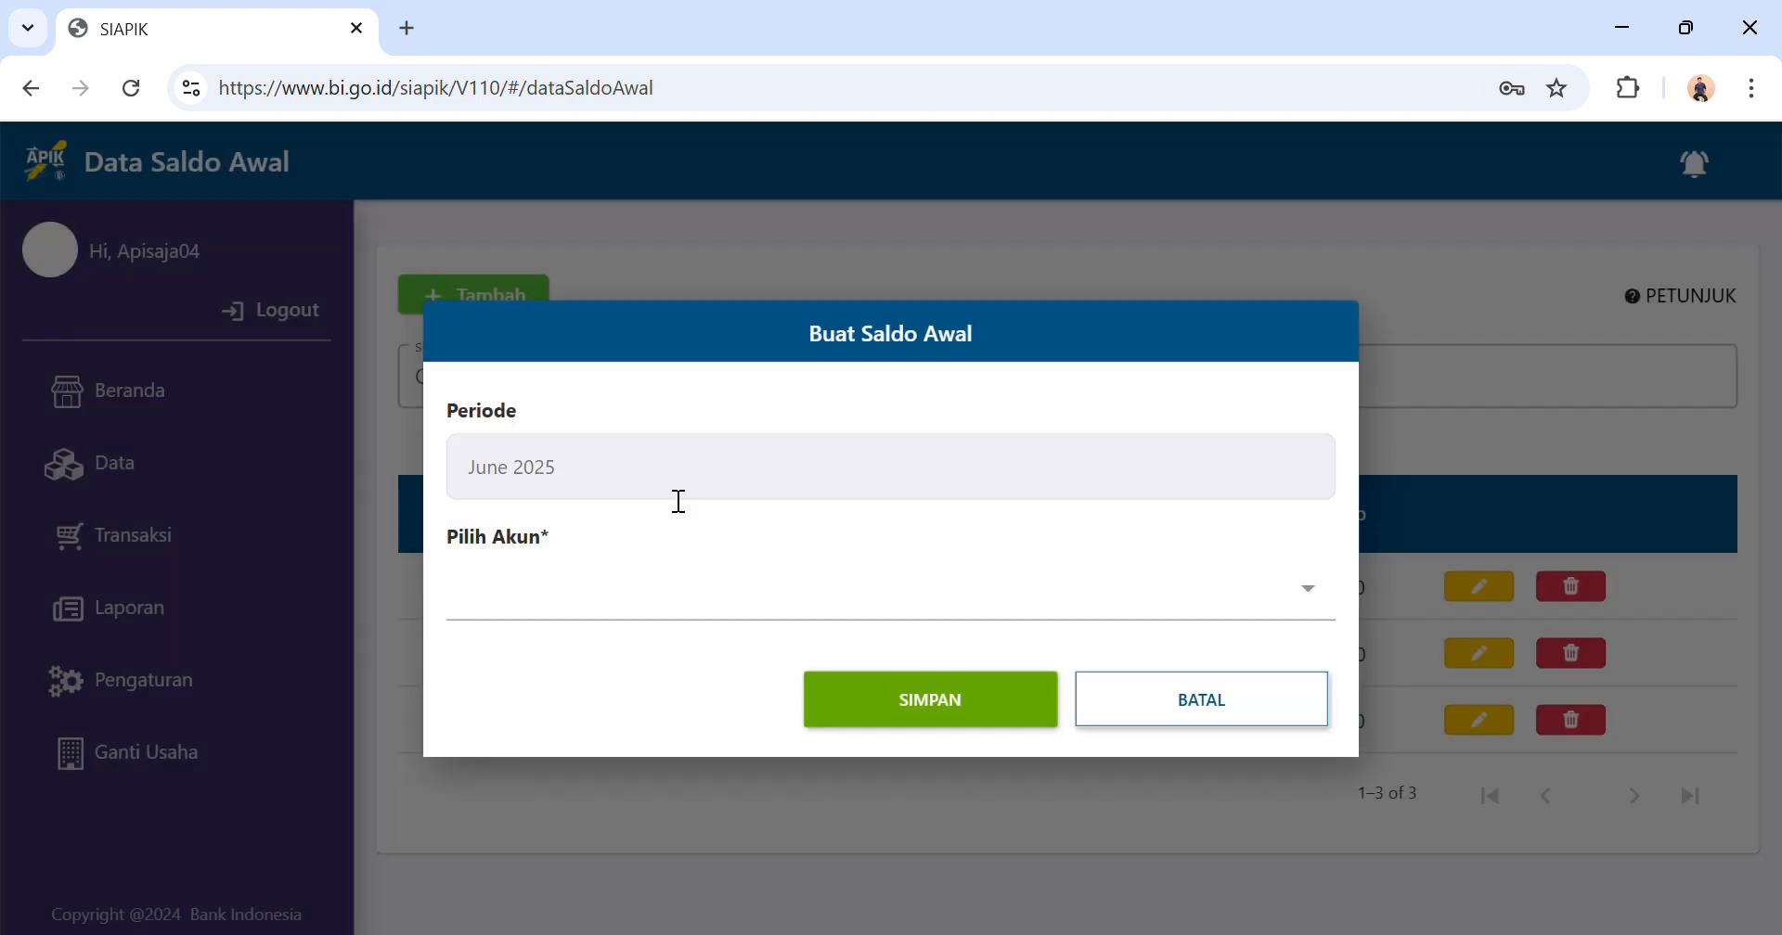
pyautogui.click(614, 599)
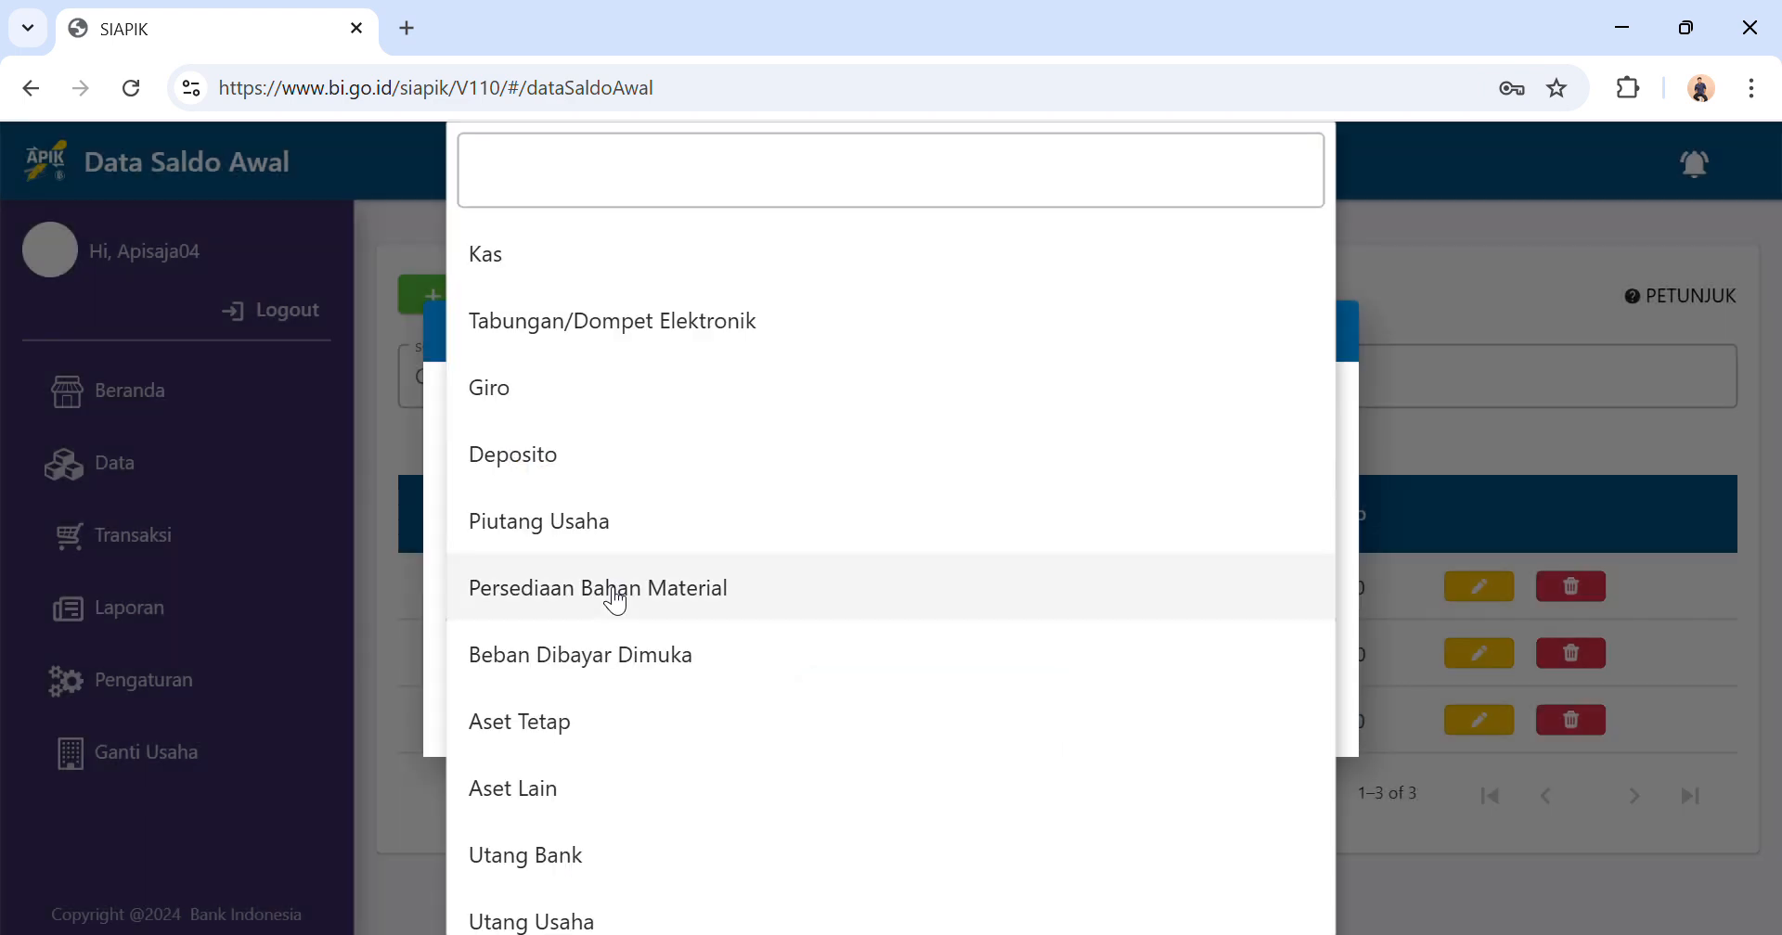
pyautogui.scroll(-1, 615, 601)
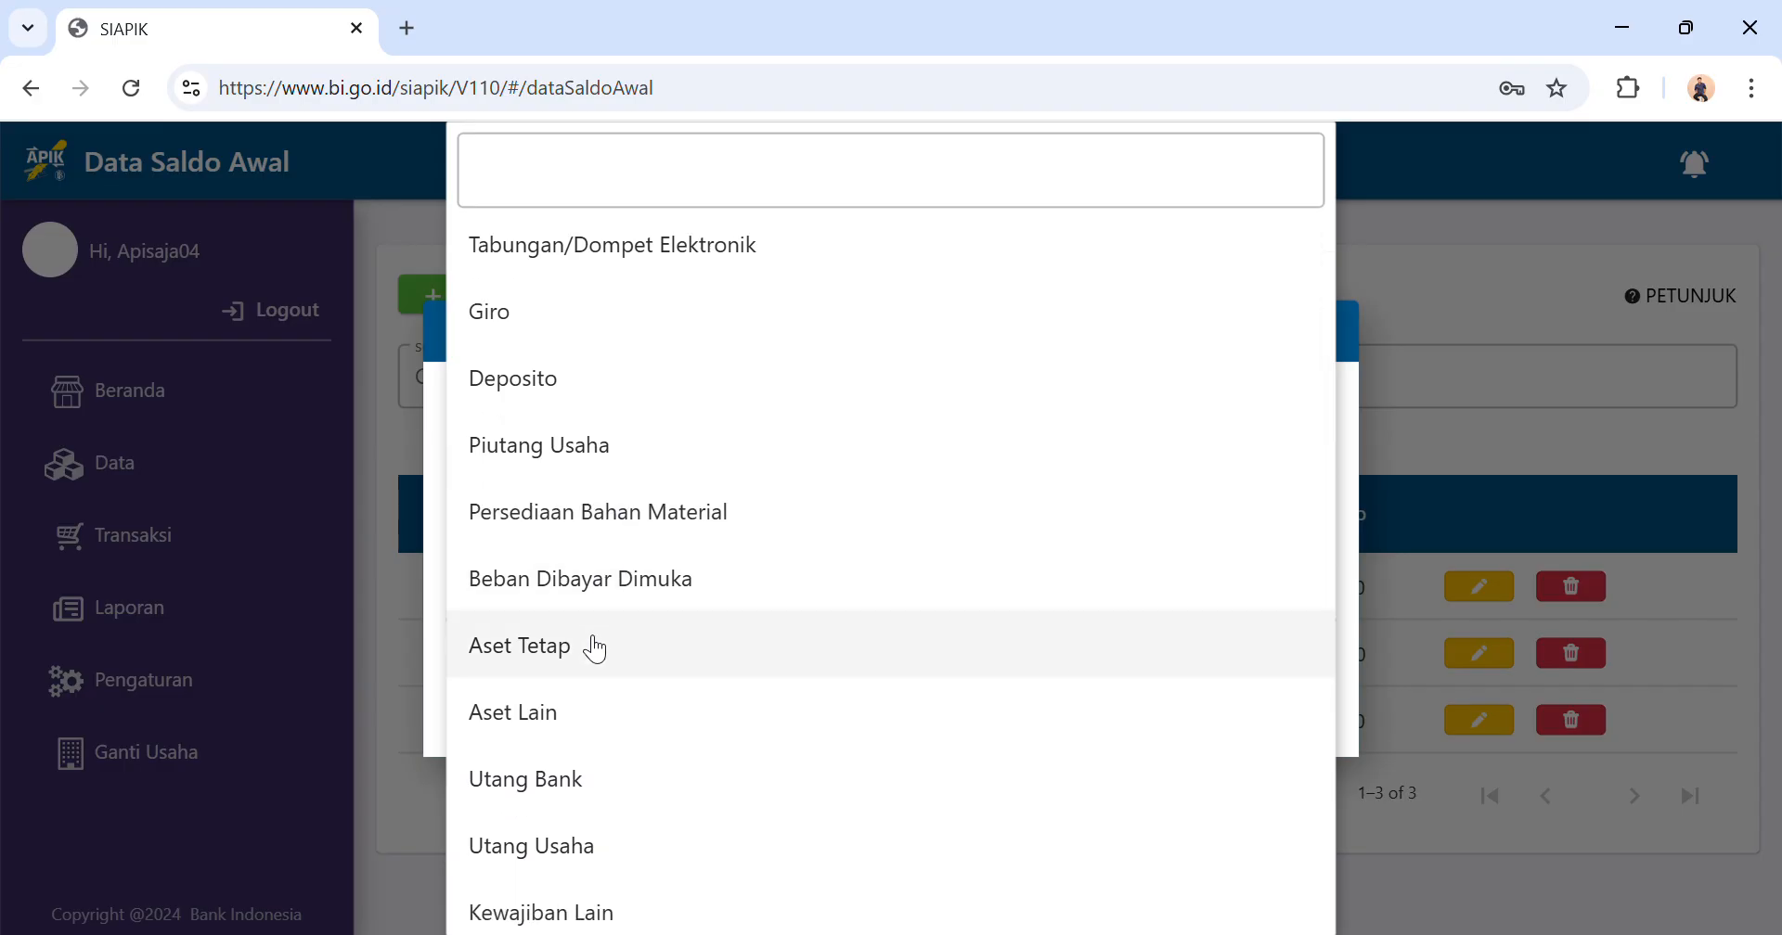
pyautogui.click(595, 648)
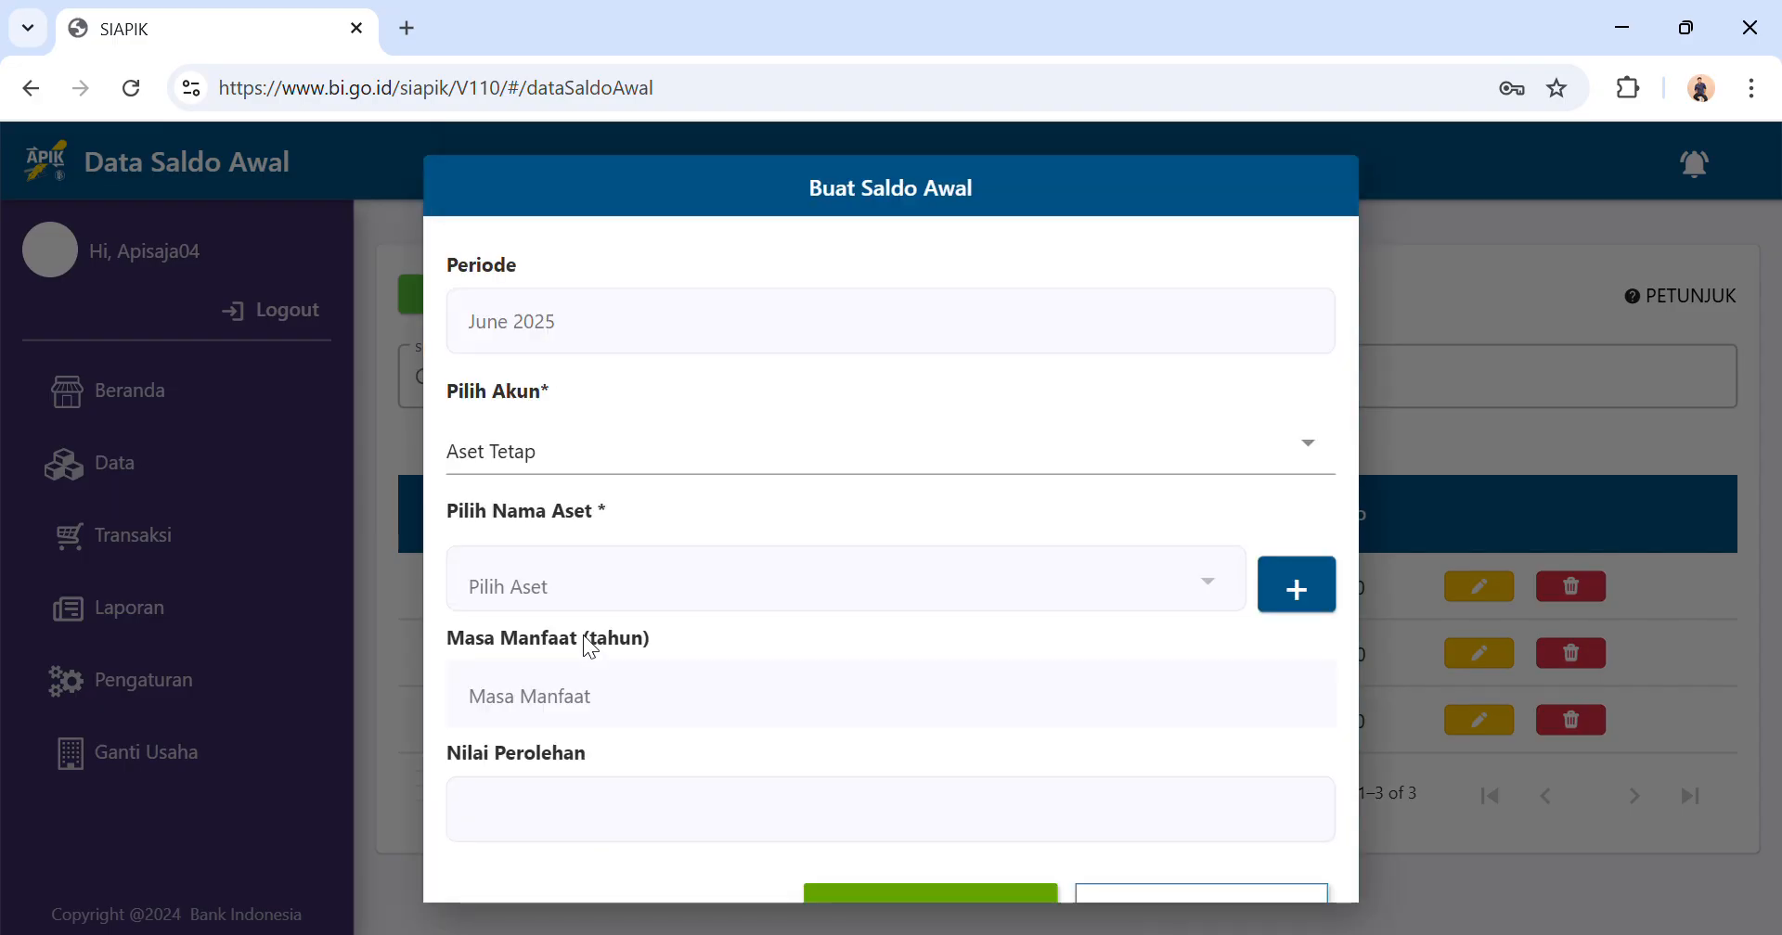
pyautogui.click(1311, 593)
pyautogui.click(779, 339)
pyautogui.write('Tanah')
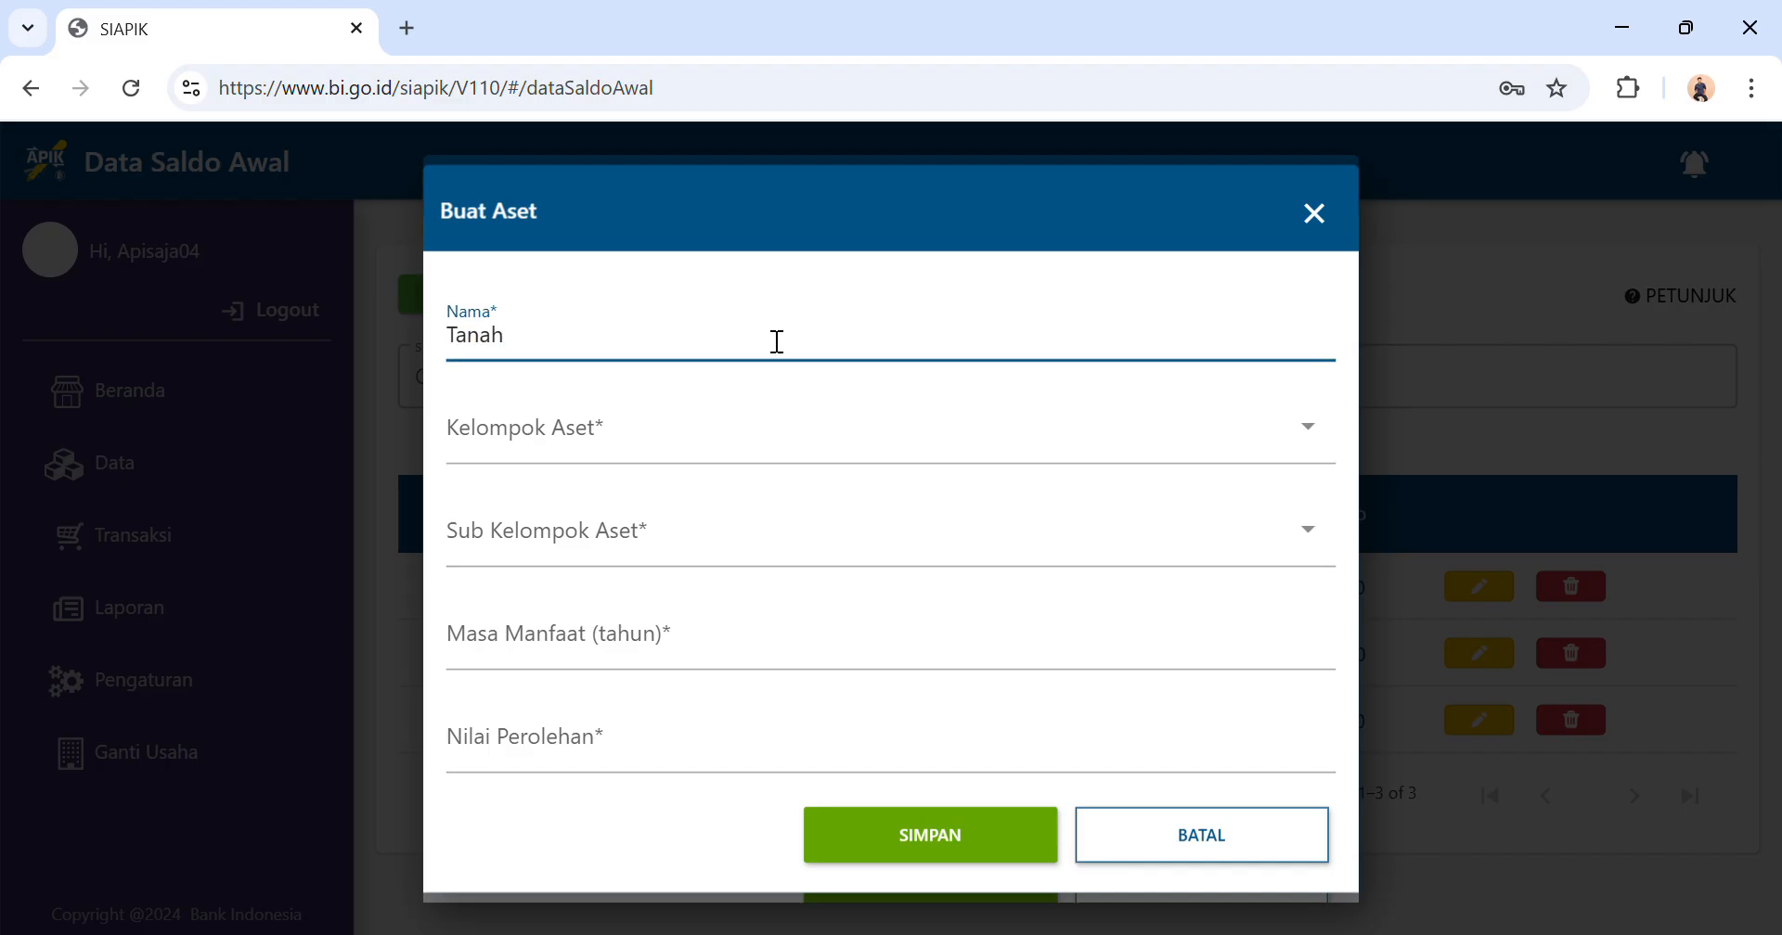
pyautogui.click(714, 462)
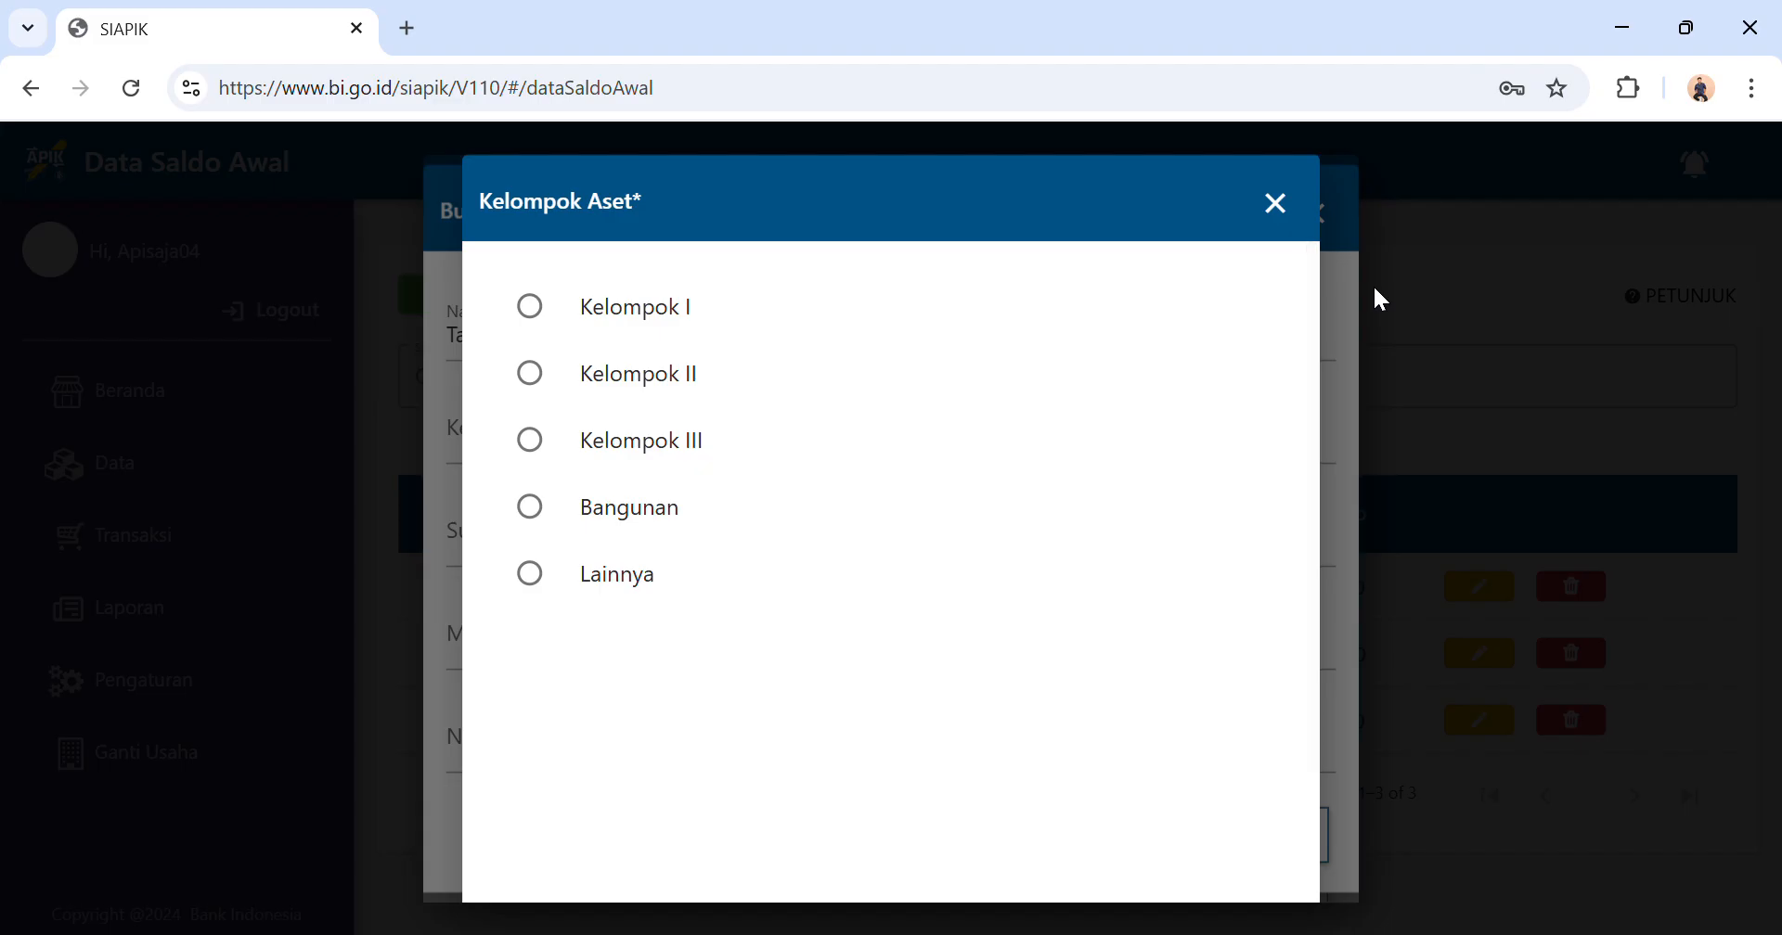
pyautogui.click(1277, 206)
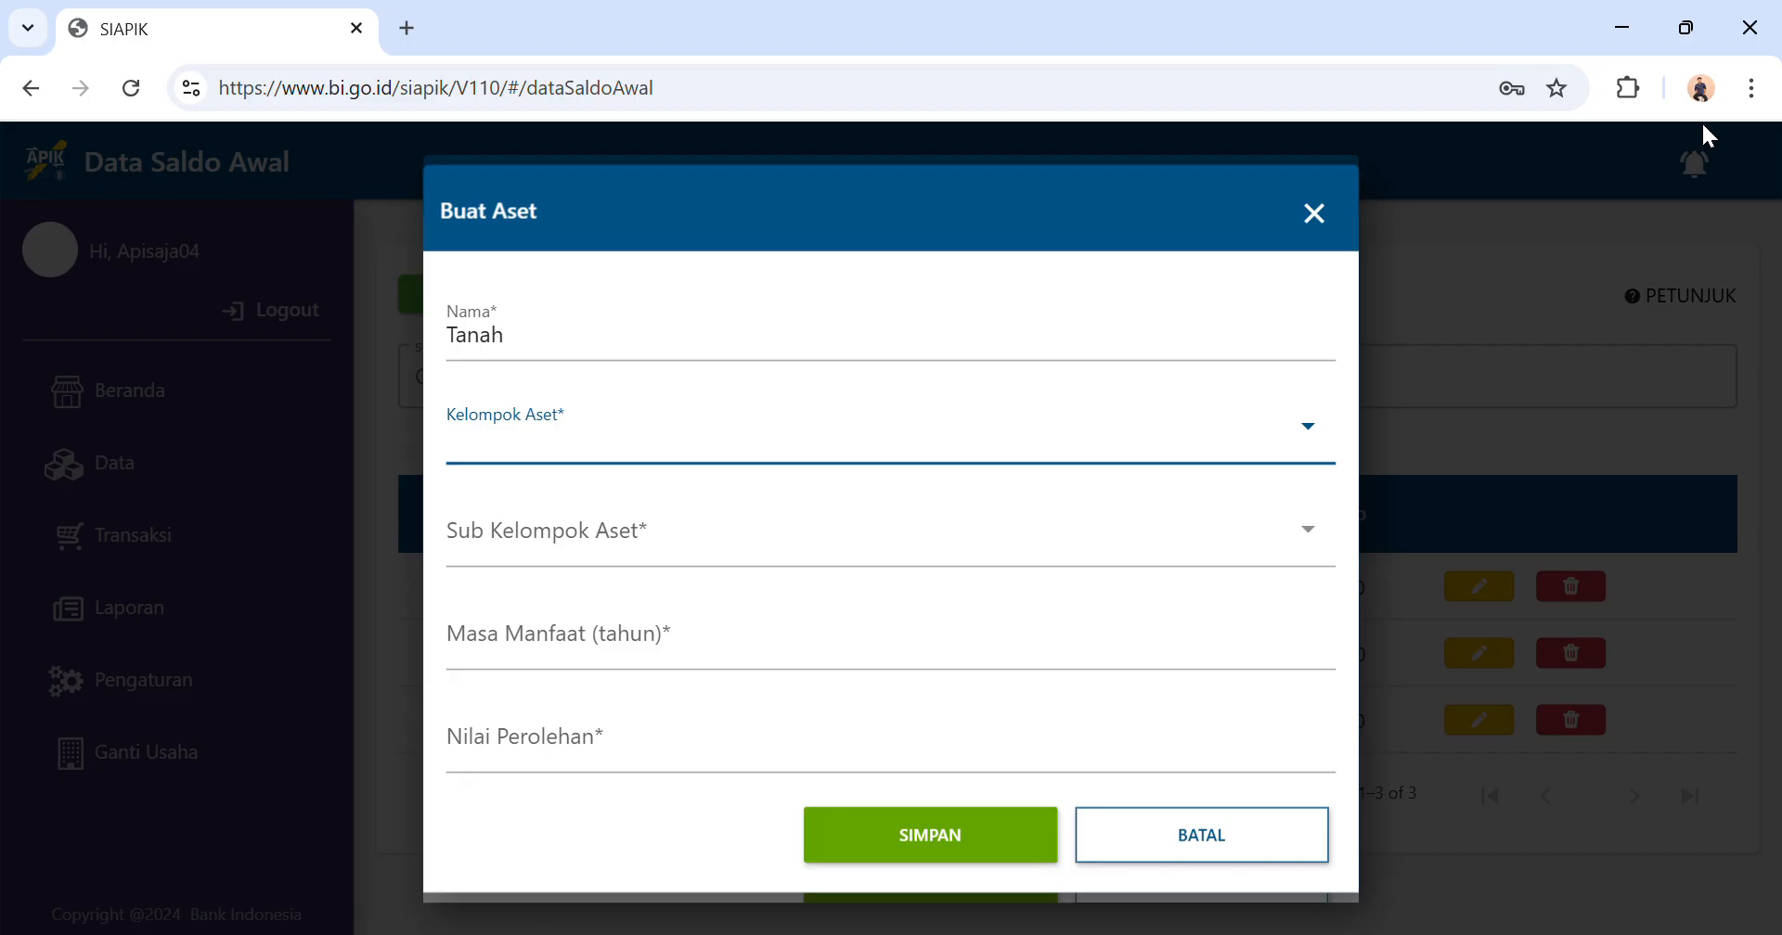
pyautogui.click(1220, 845)
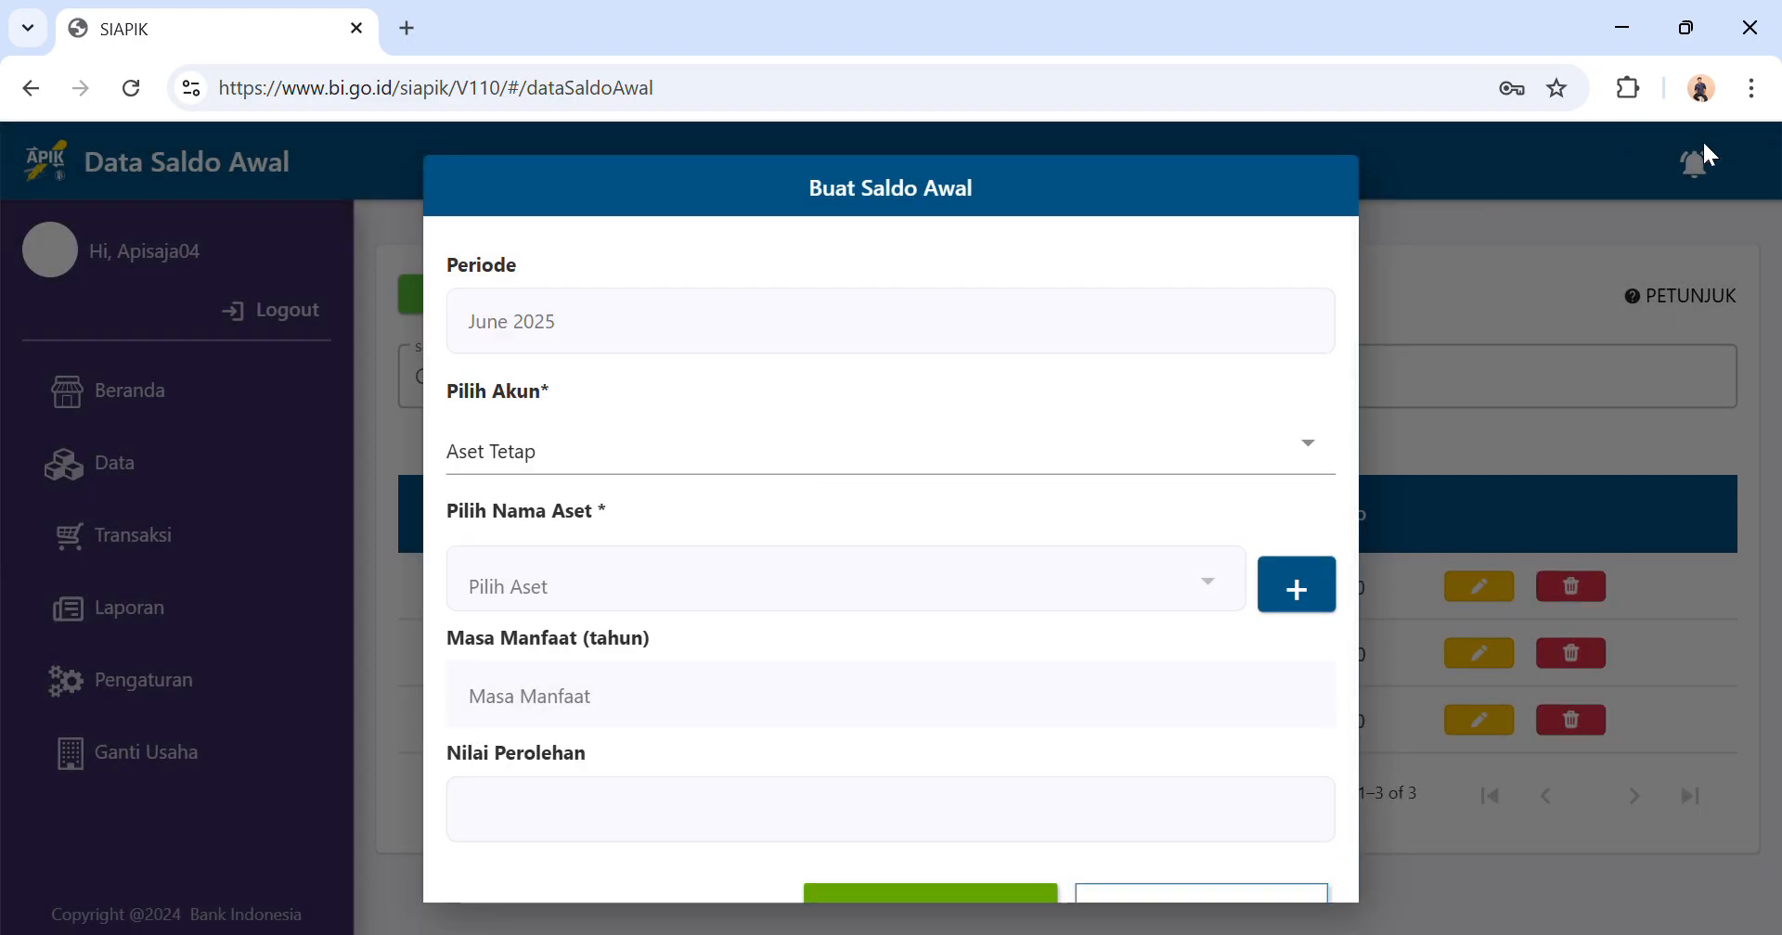
# Switch the entry's account to Aset Lain and start a new other asset named Aset Tanah.
pyautogui.click(982, 454)
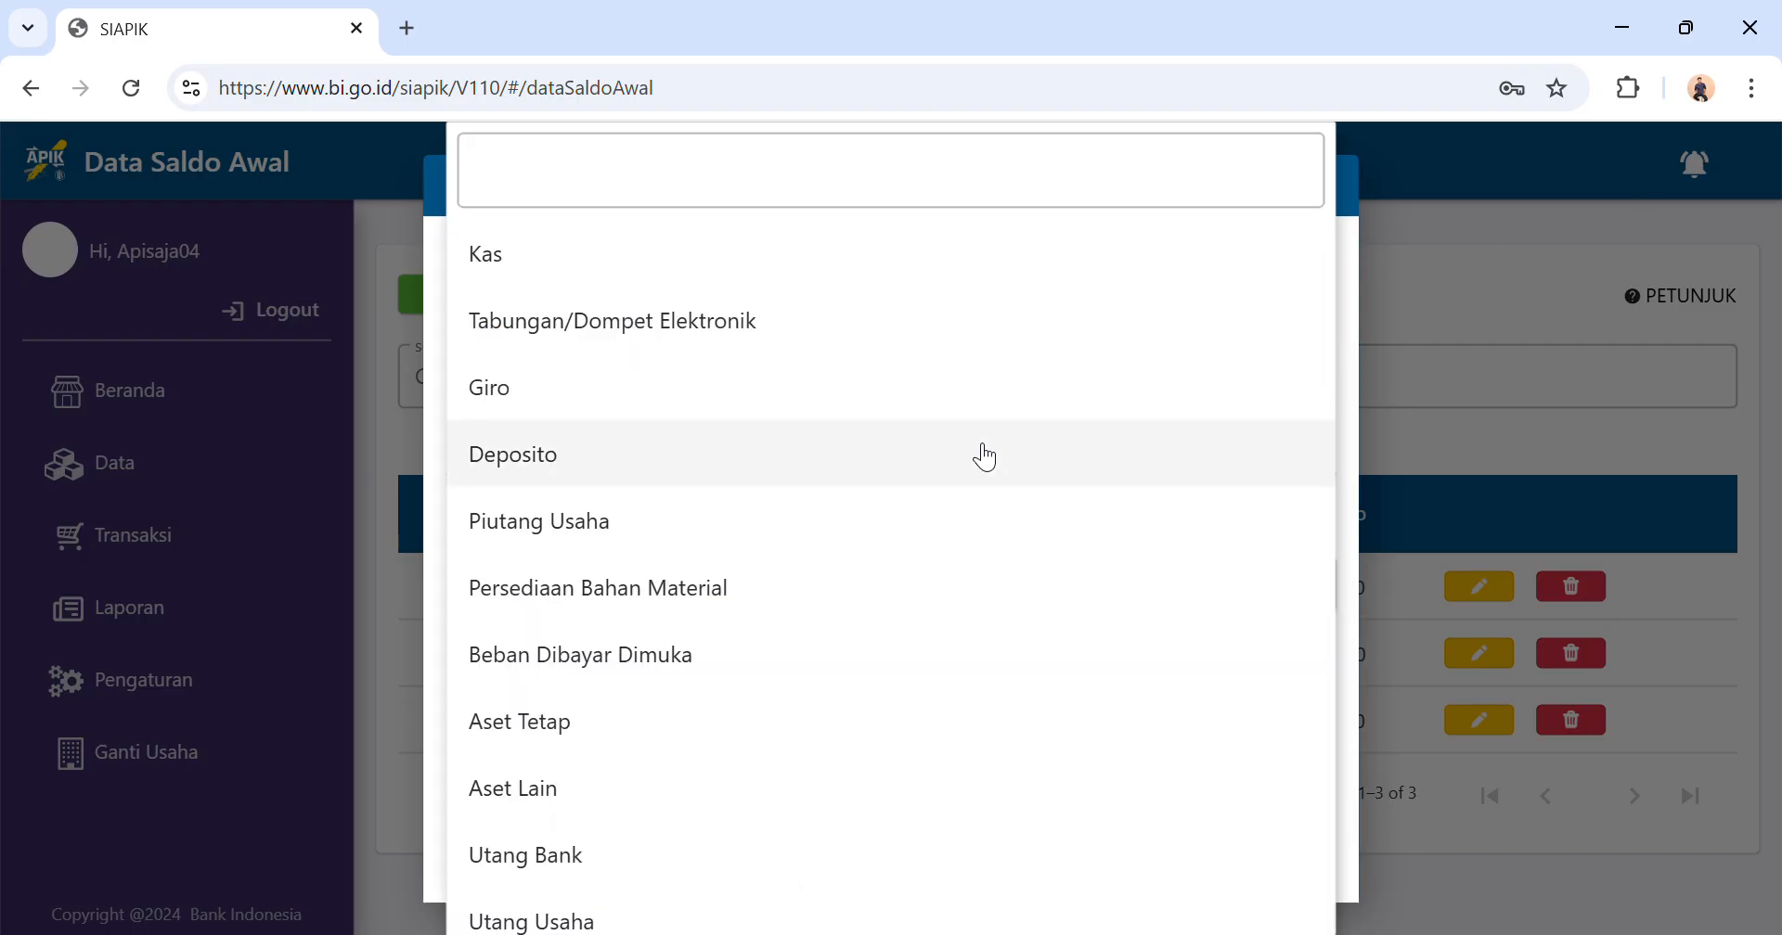
pyautogui.click(639, 791)
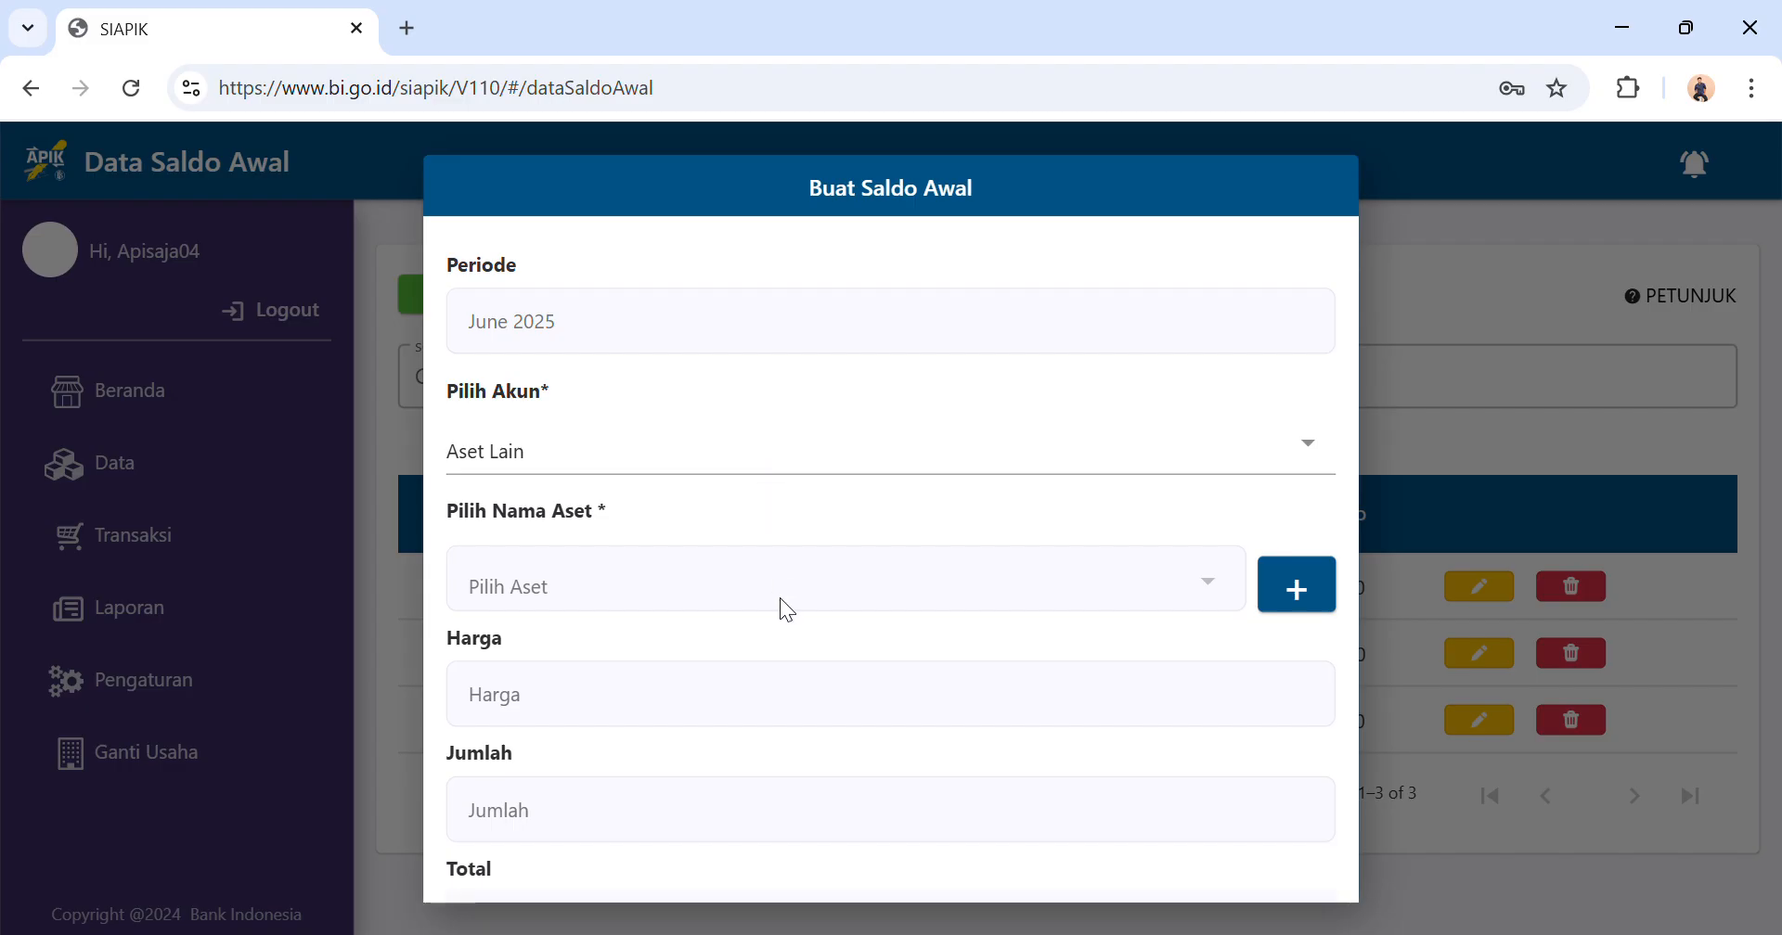
pyautogui.click(1320, 587)
pyautogui.click(855, 471)
pyautogui.write('As')
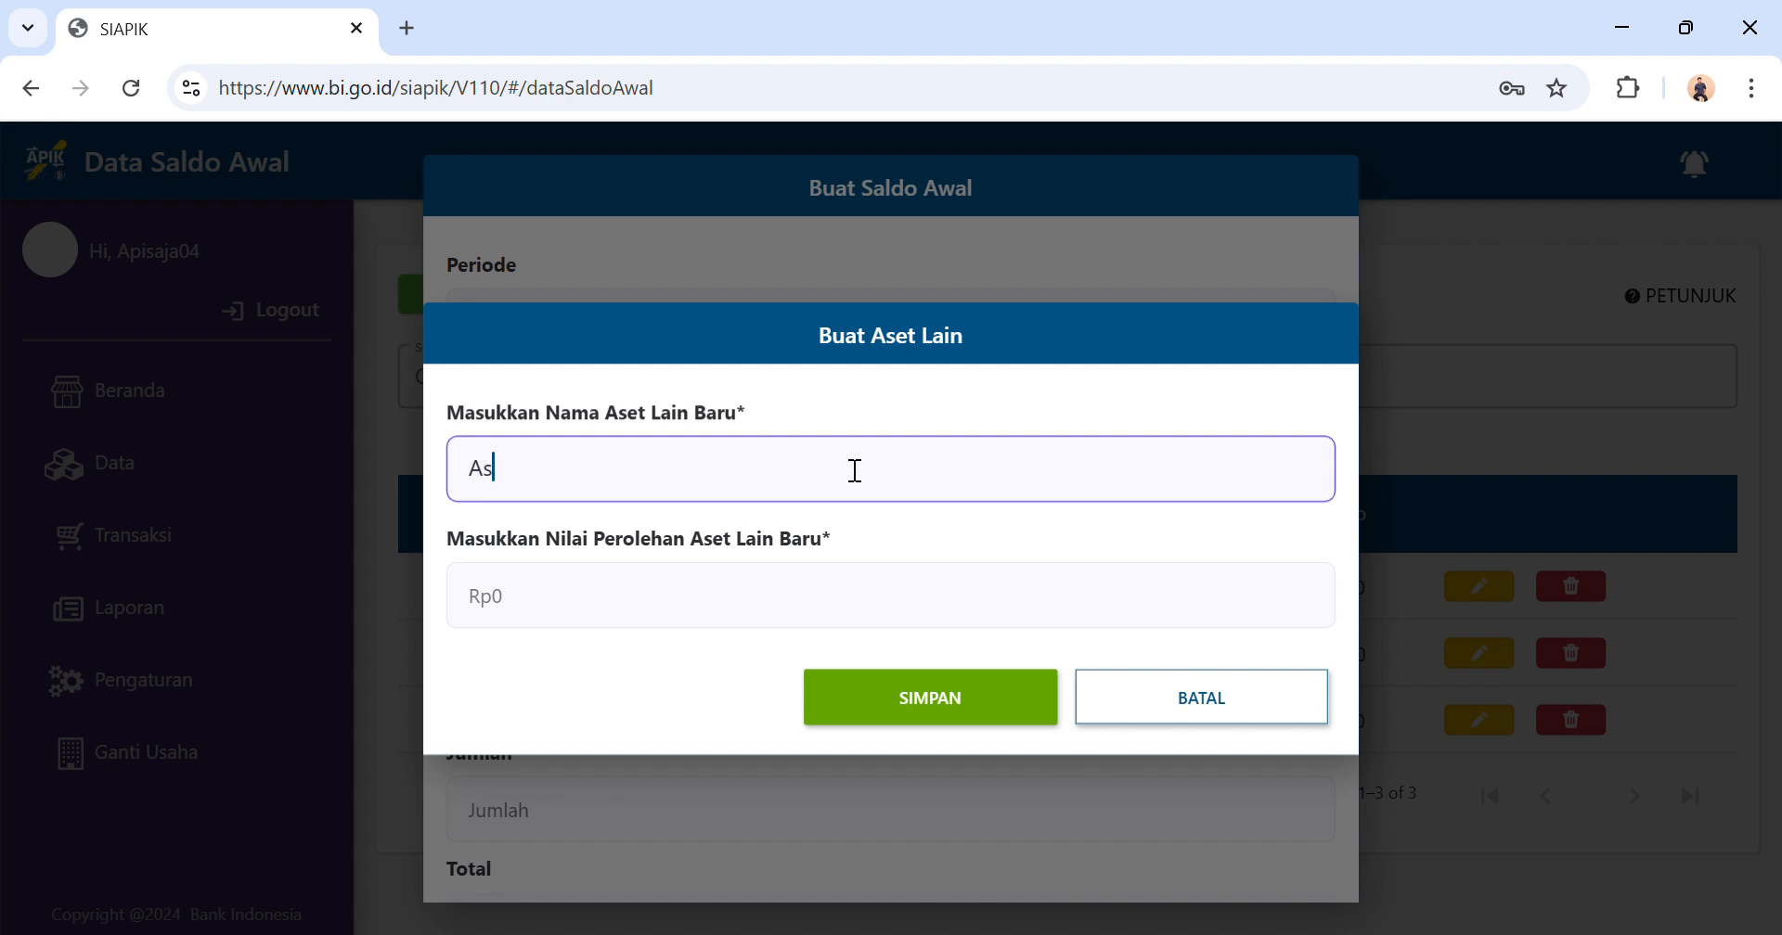
pyautogui.write('et Tanah')
# Set Aset Tanah's acquisition value to Rp100.000.000, save the new asset and dismiss the notice.
pyautogui.click(739, 614)
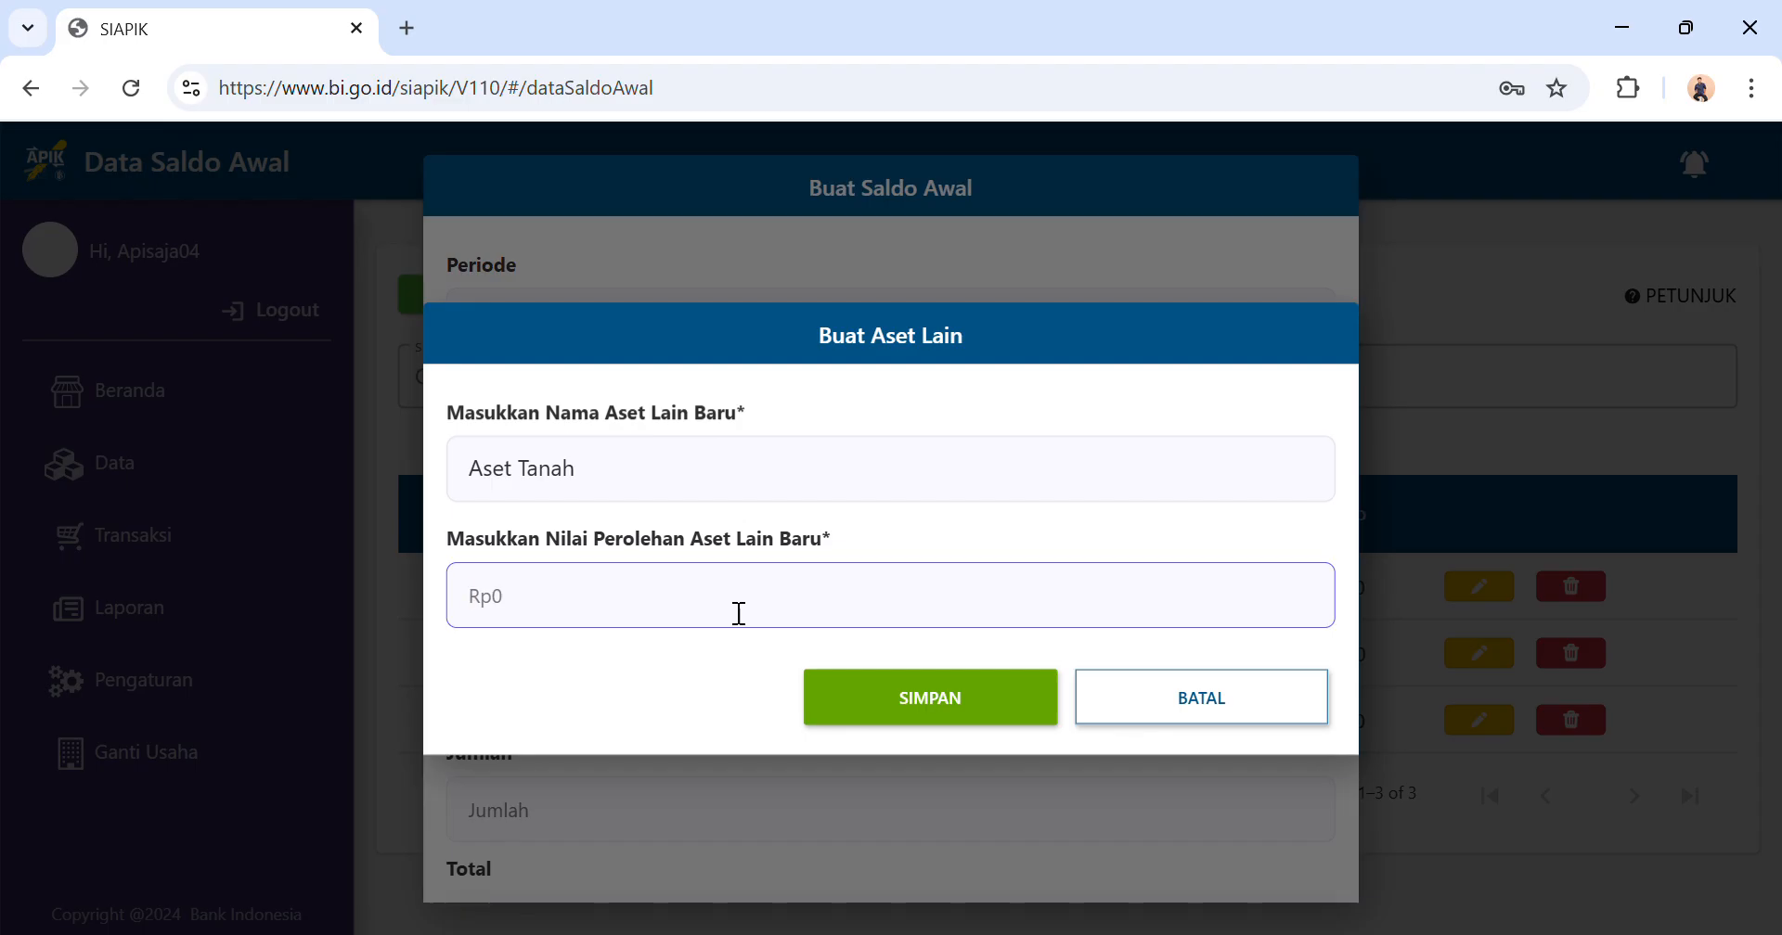
pyautogui.write('100.000.000')
pyautogui.click(895, 717)
pyautogui.click(926, 622)
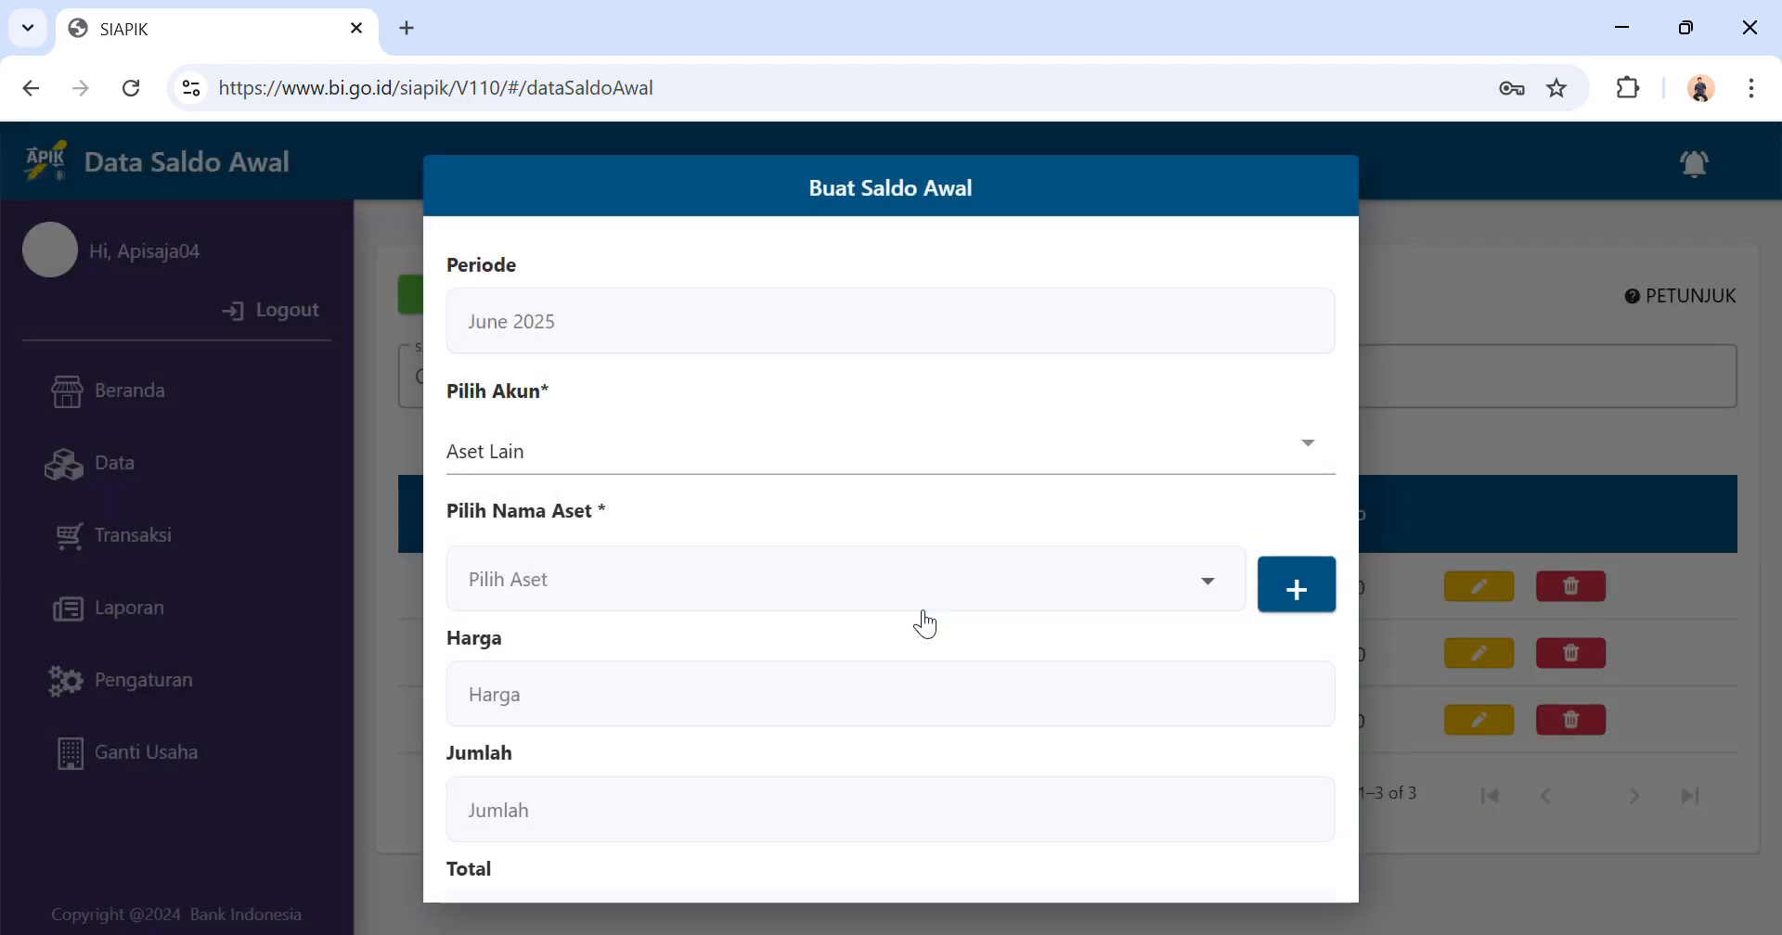
# Choose Aset Tanah as the entry's asset with a Jumlah of 1, save the opening balance and dismiss the notice.
pyautogui.click(711, 605)
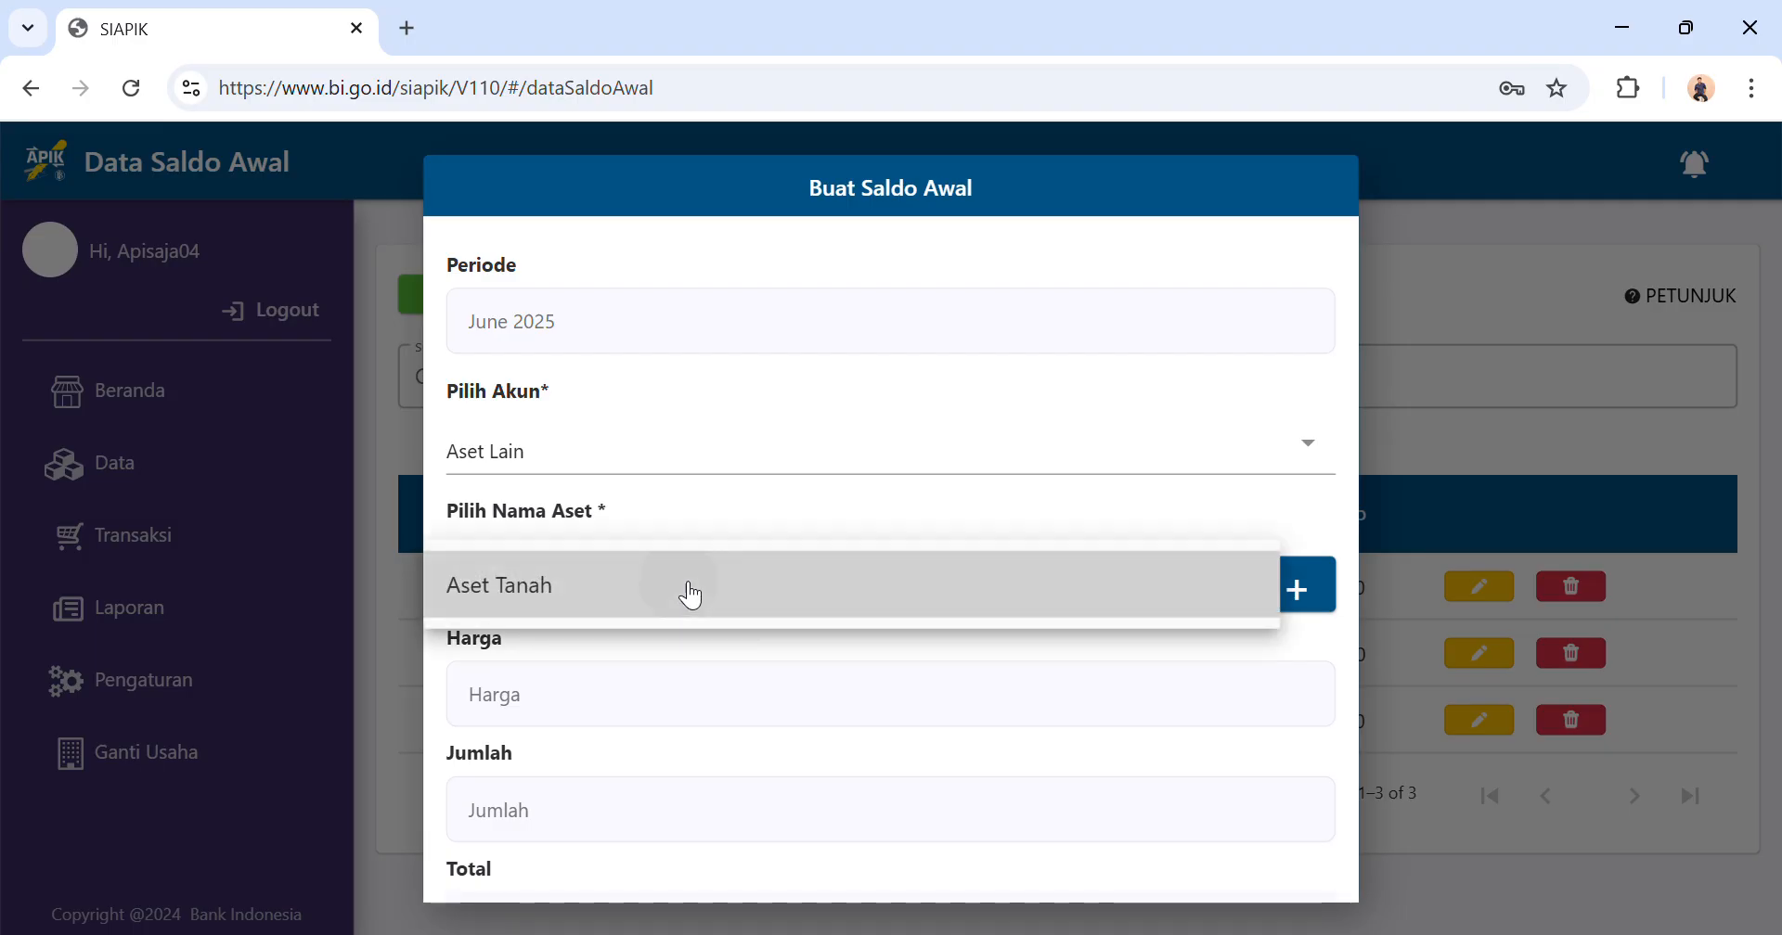
pyautogui.click(693, 593)
pyautogui.click(569, 839)
pyautogui.write('1')
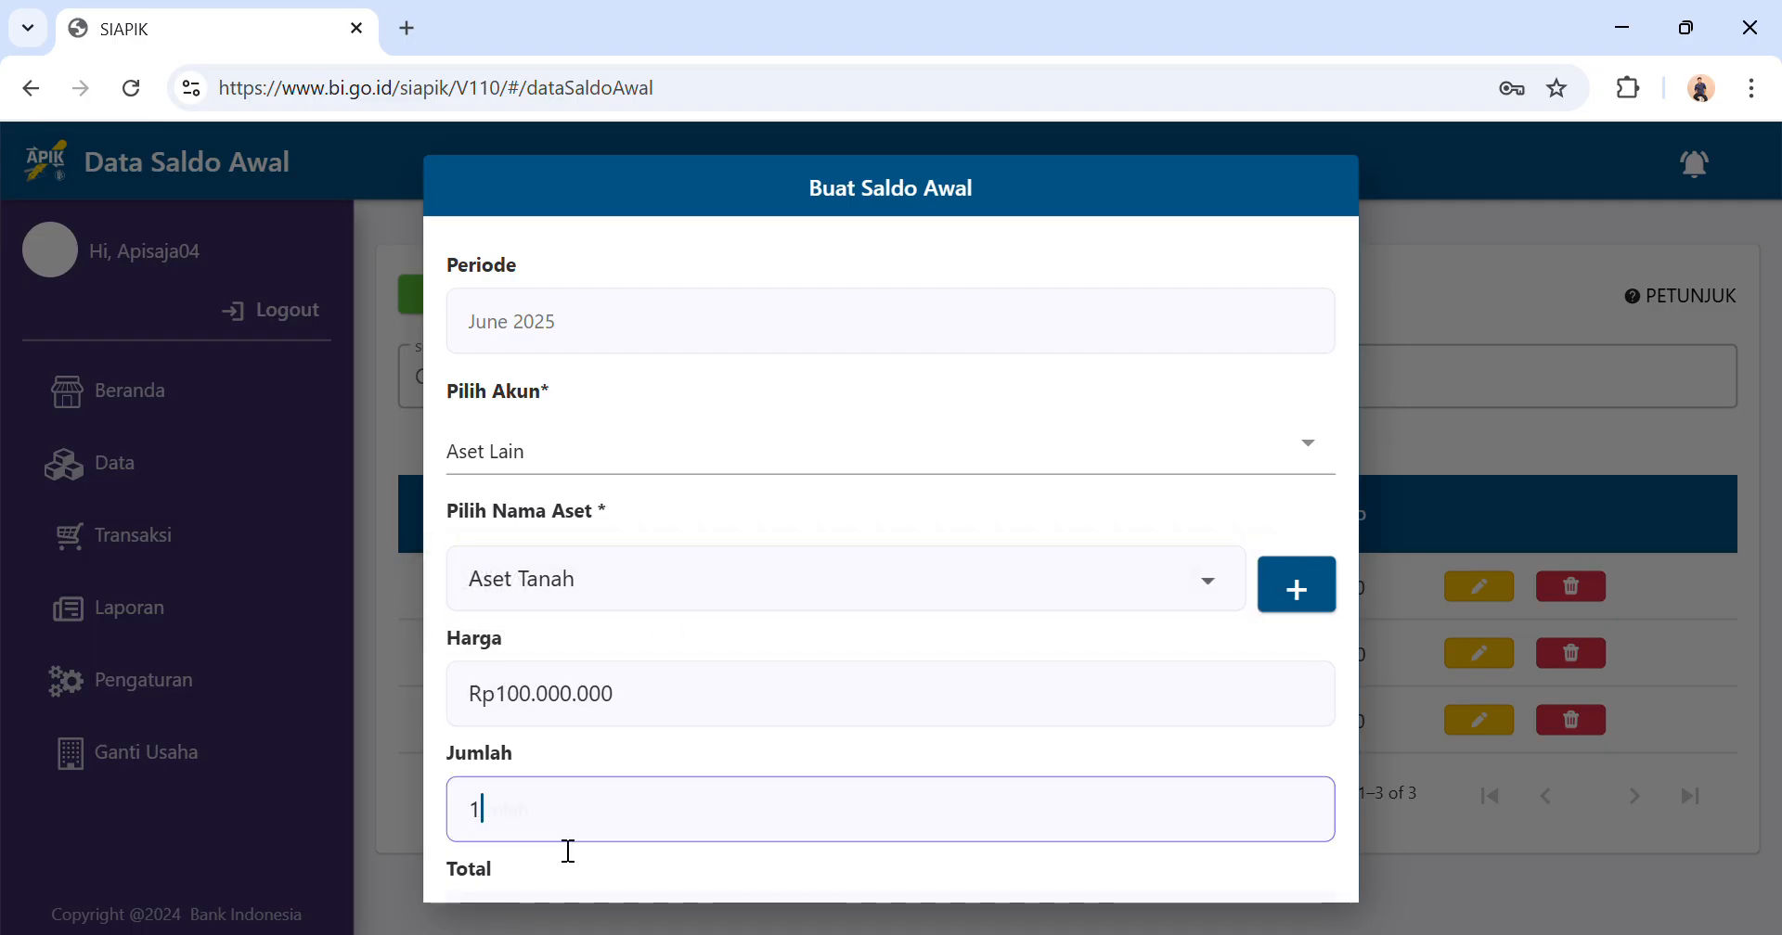
pyautogui.scroll(-2, 559, 847)
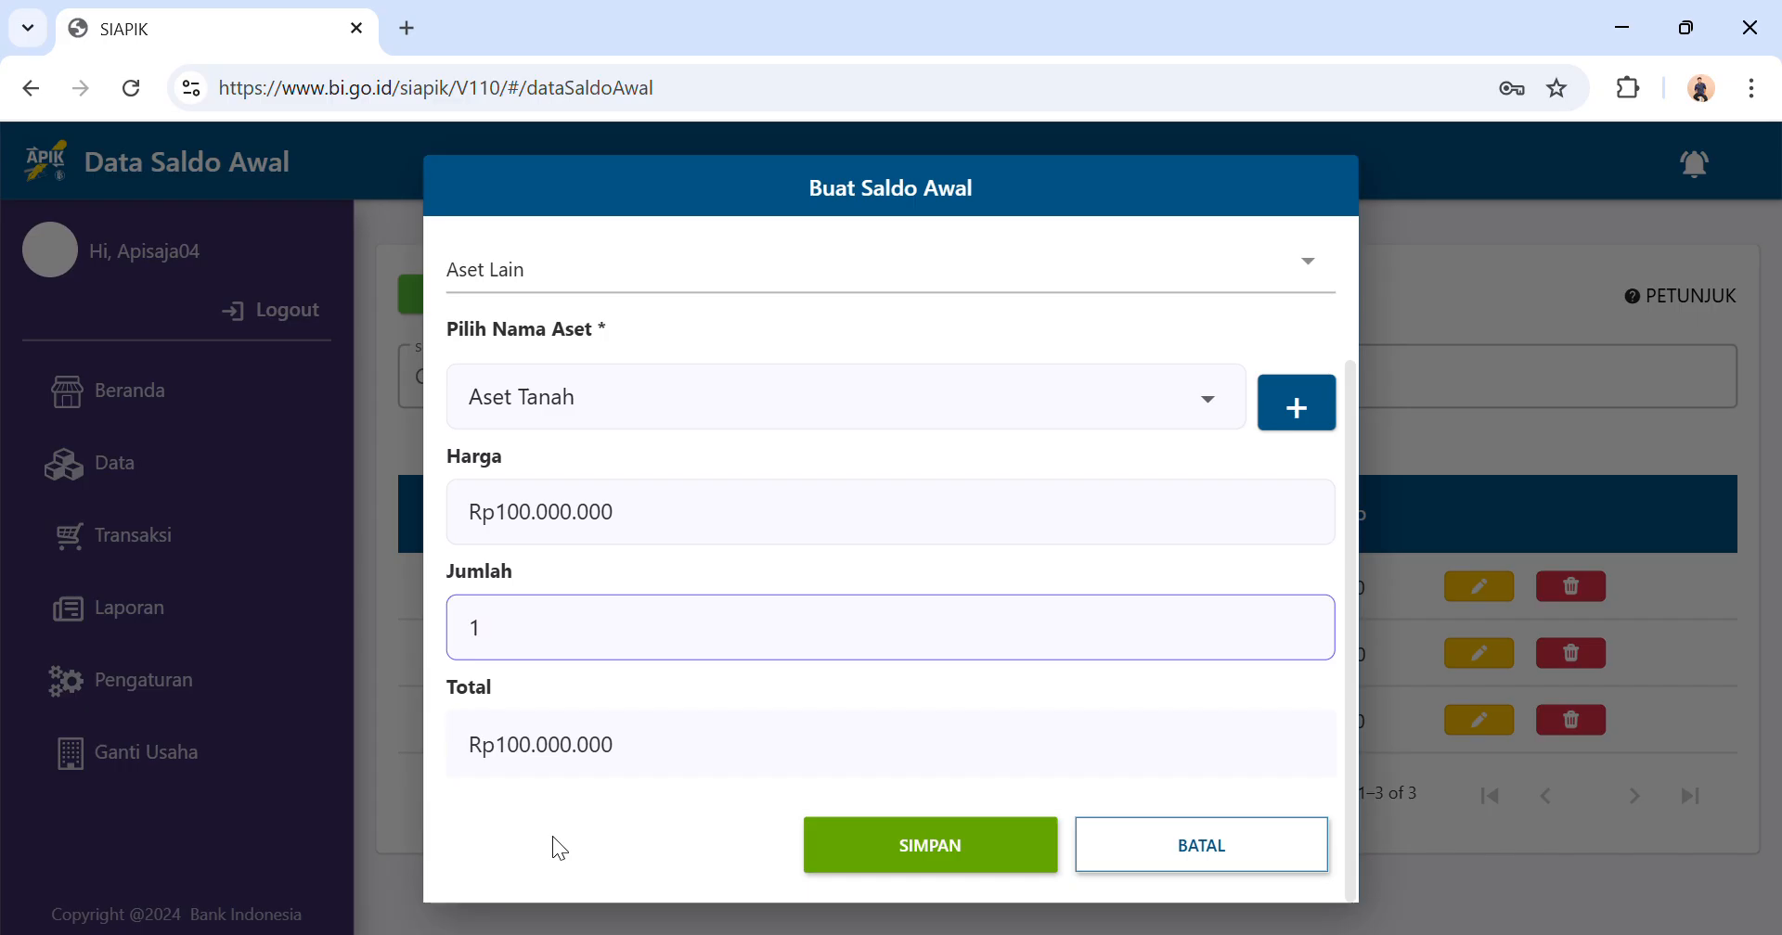
pyautogui.click(886, 844)
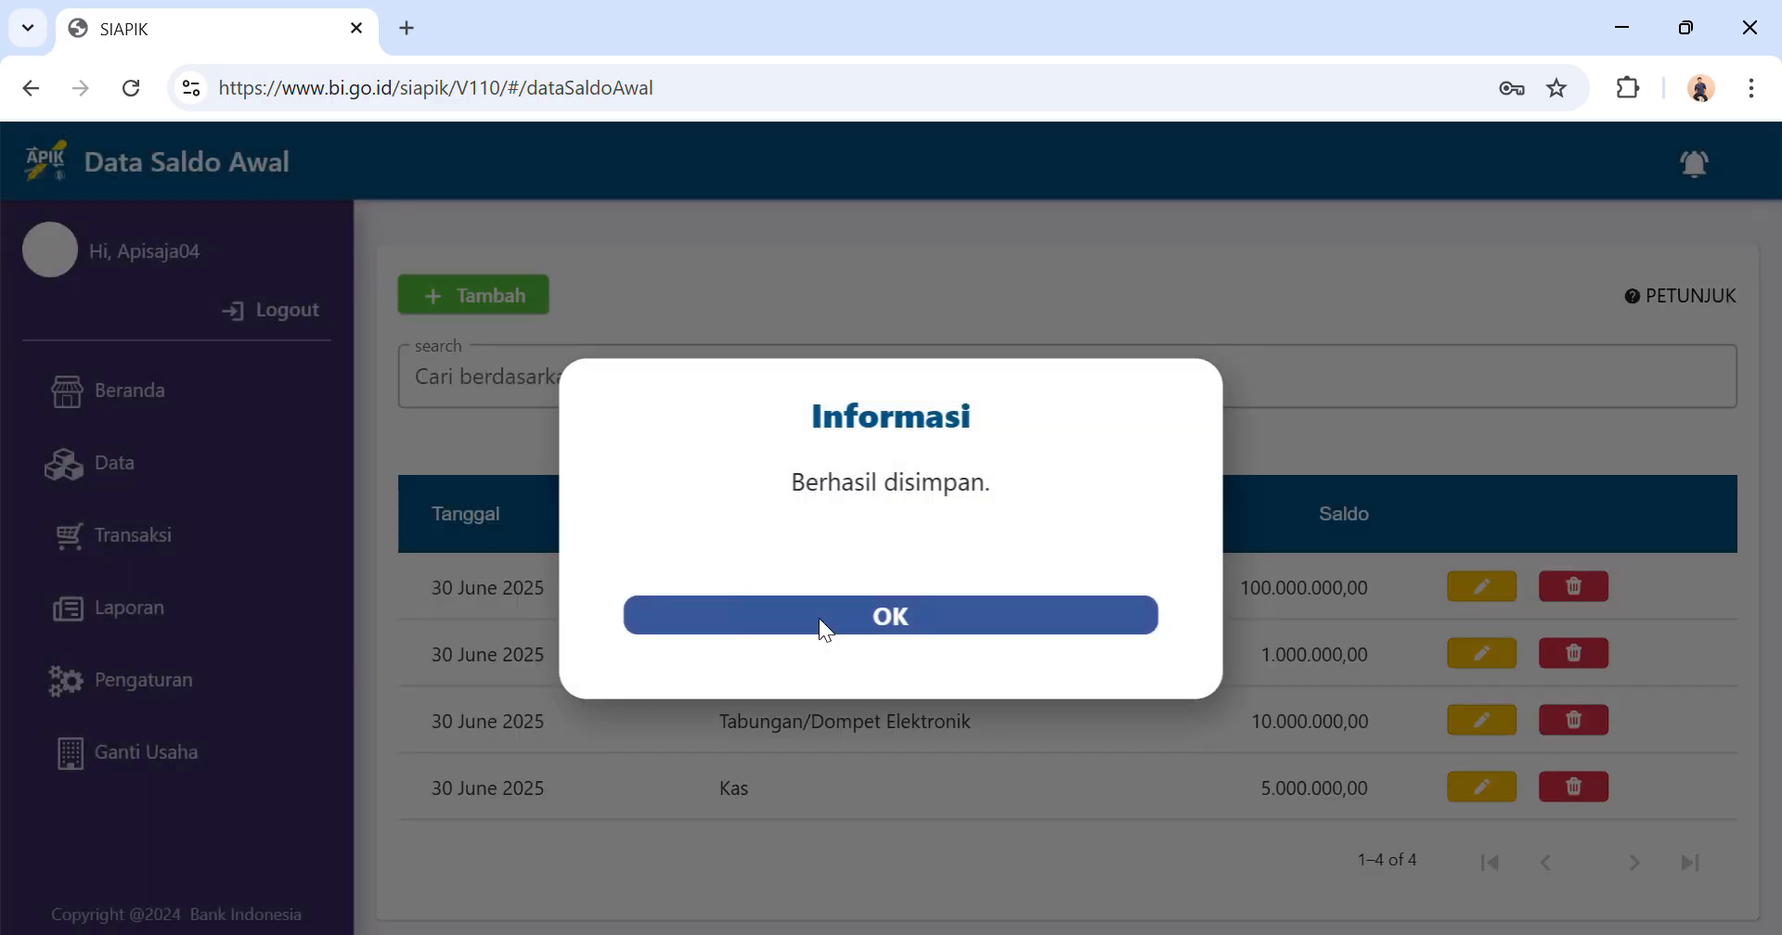
pyautogui.click(822, 624)
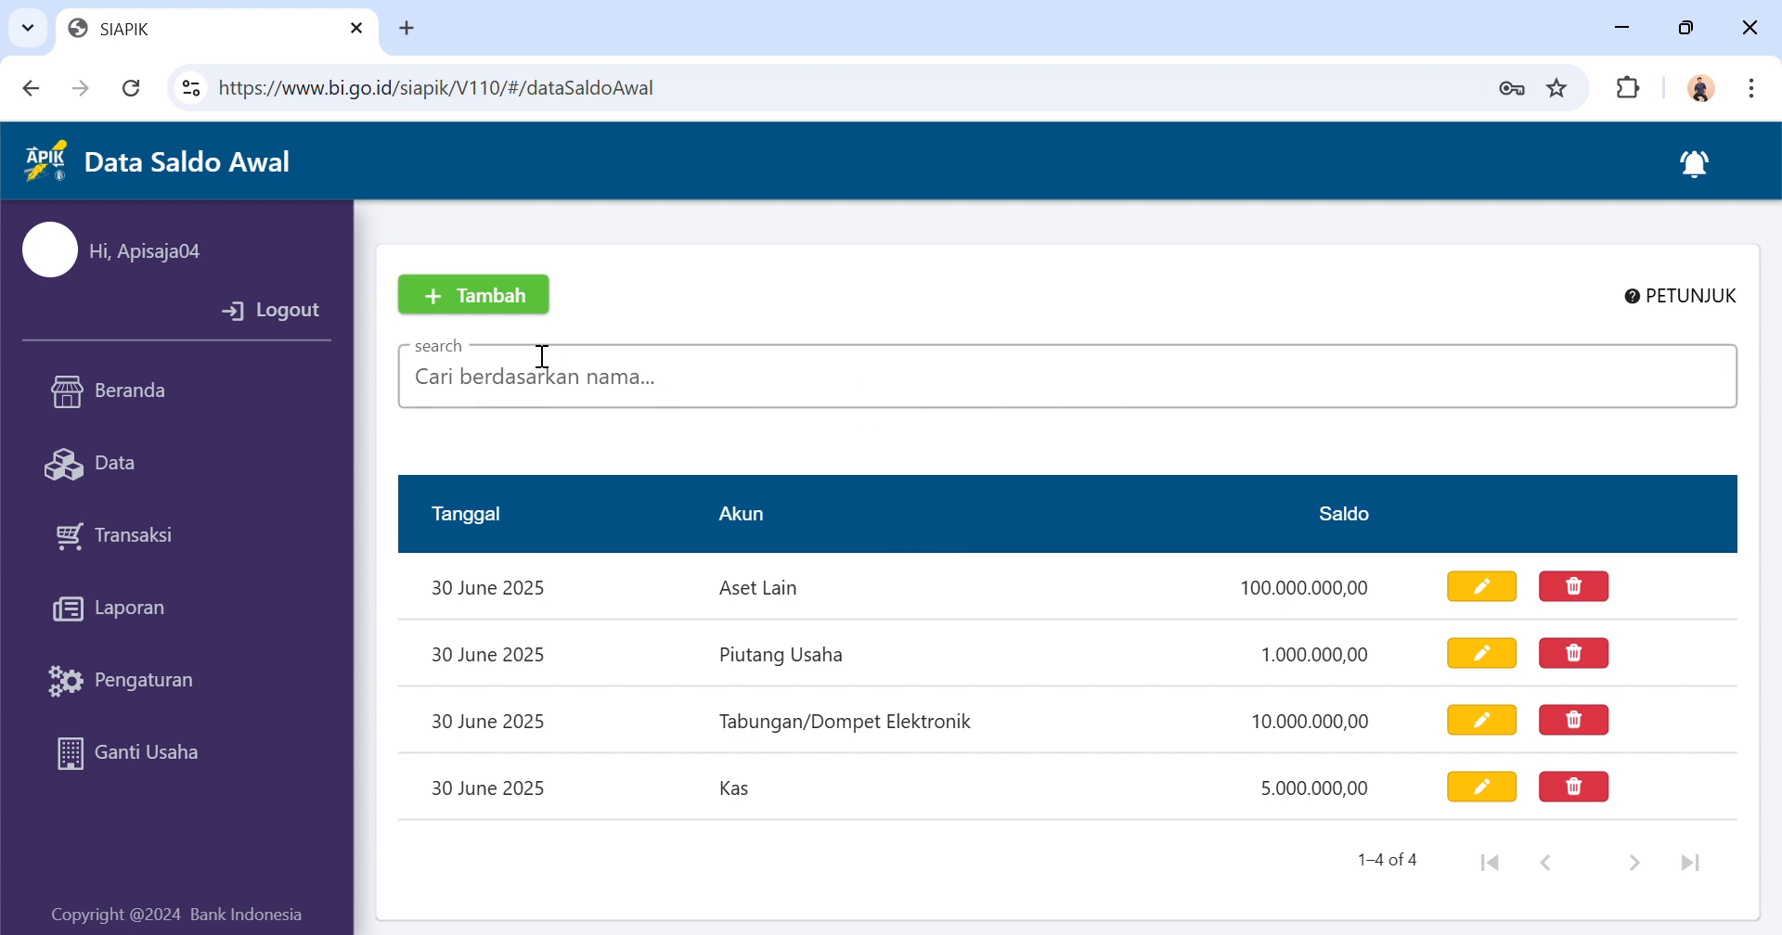
# Start another opening balance entry for the Aset Lain account.
pyautogui.click(506, 318)
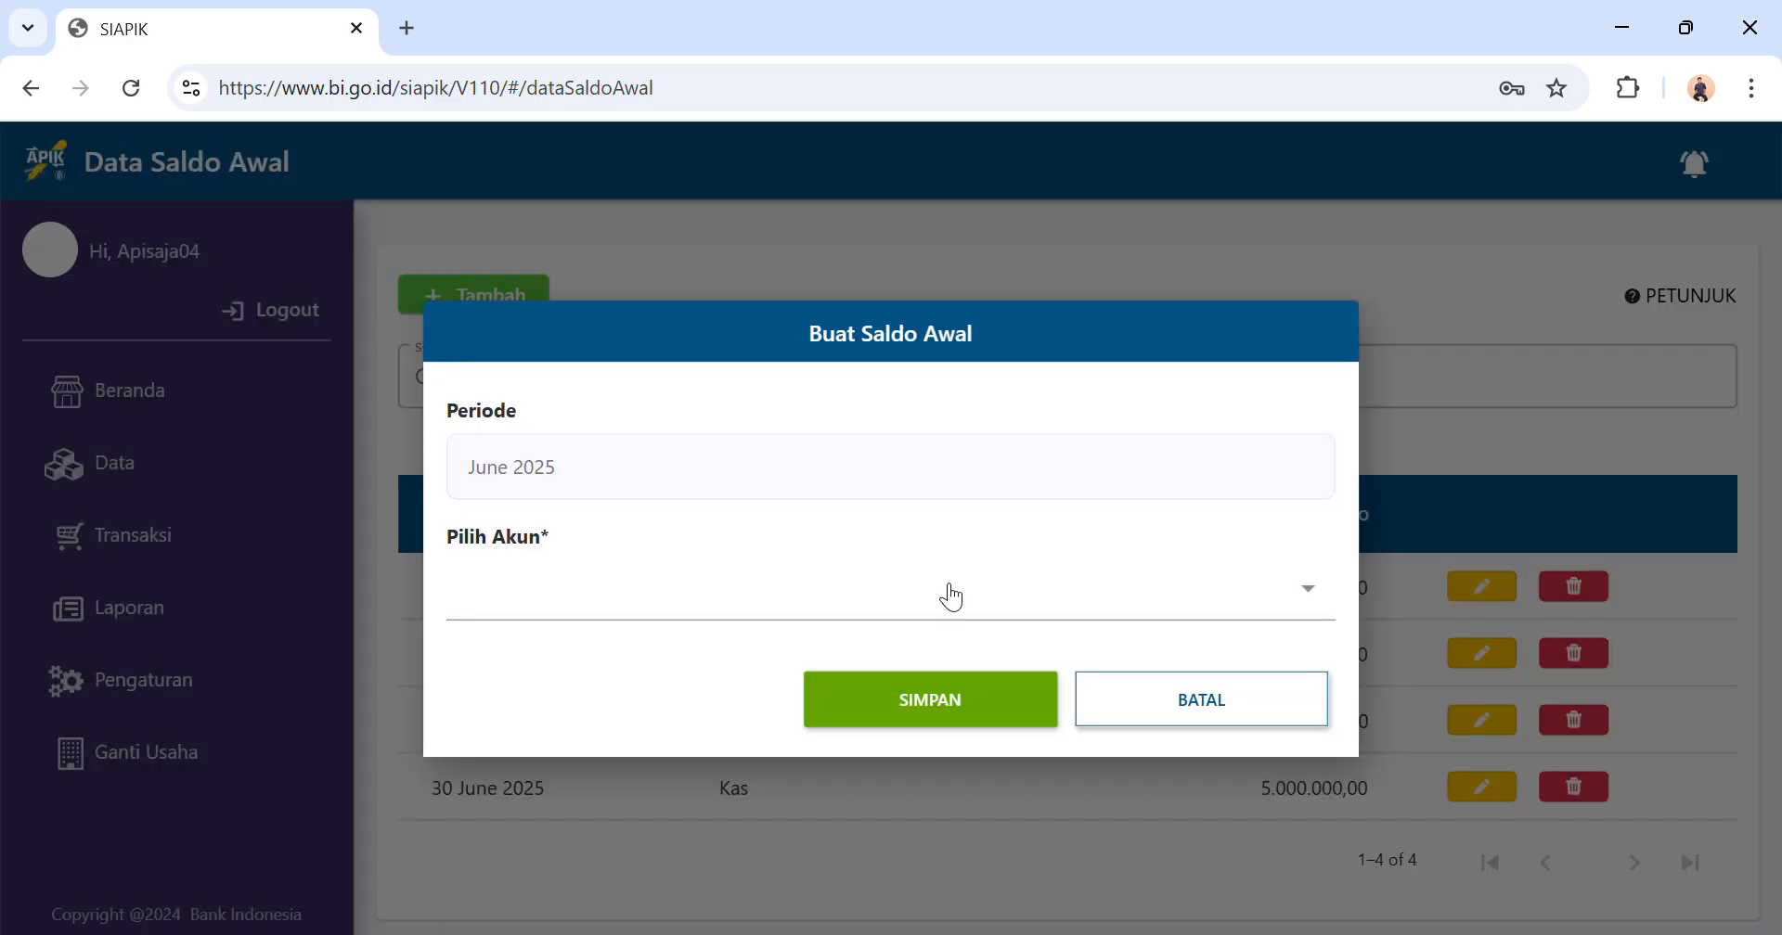
pyautogui.click(676, 616)
pyautogui.scroll(-1, 684, 573)
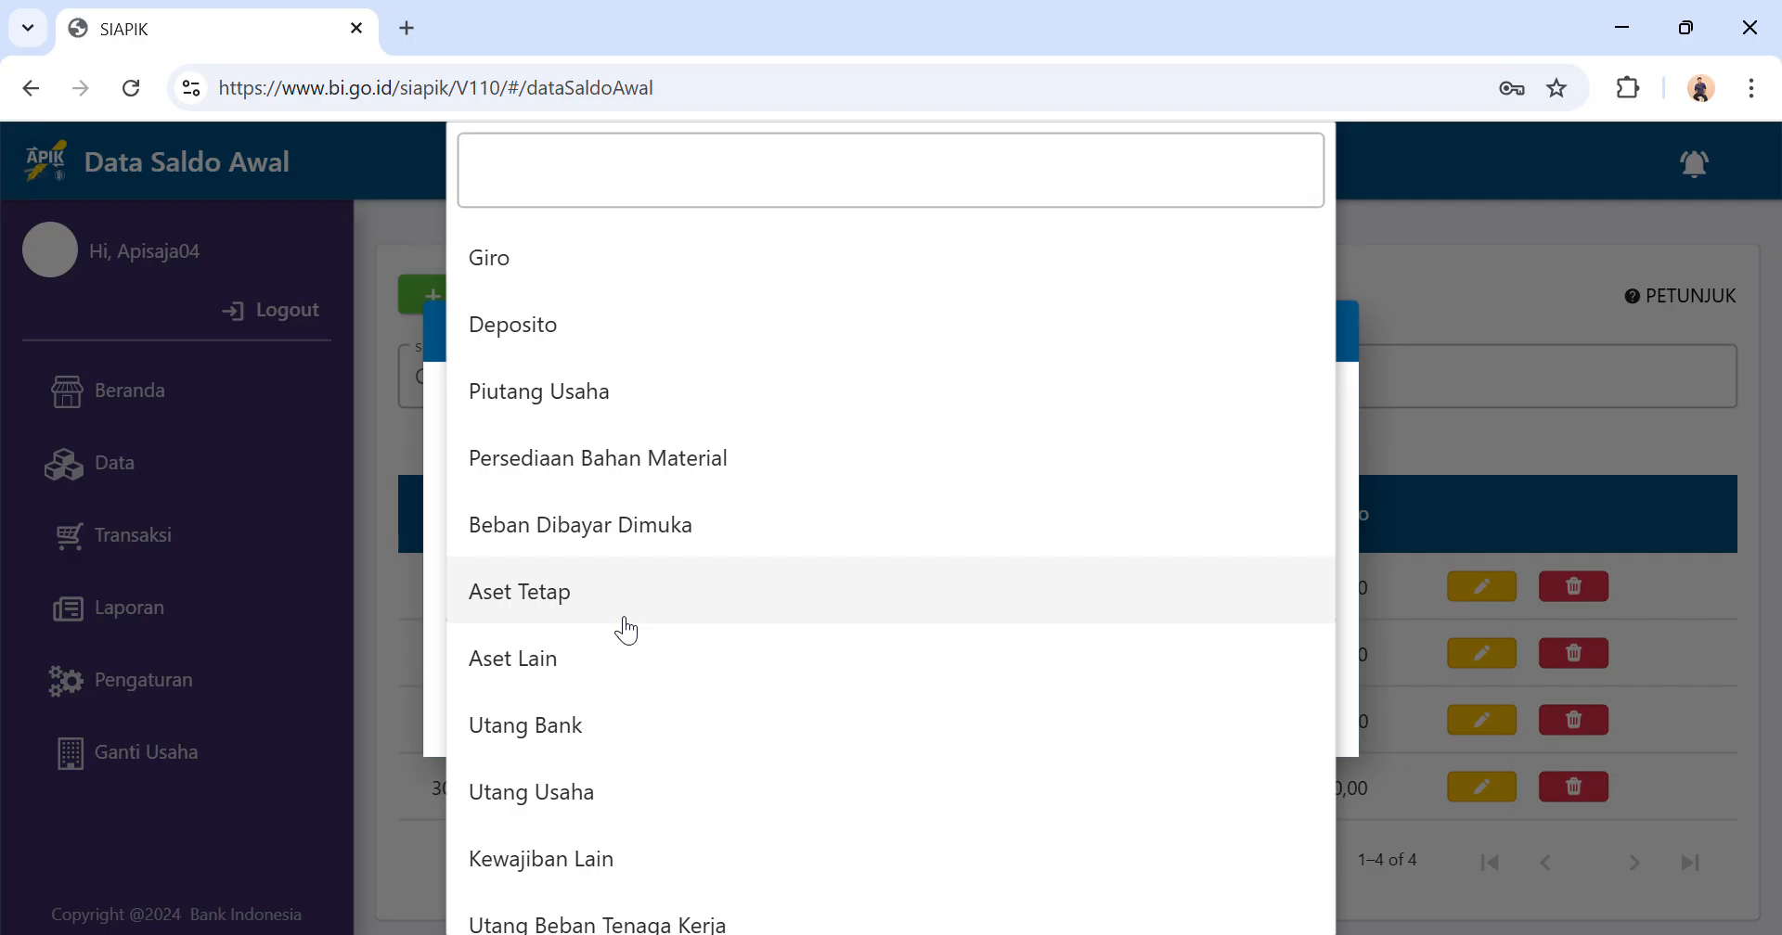
pyautogui.click(583, 658)
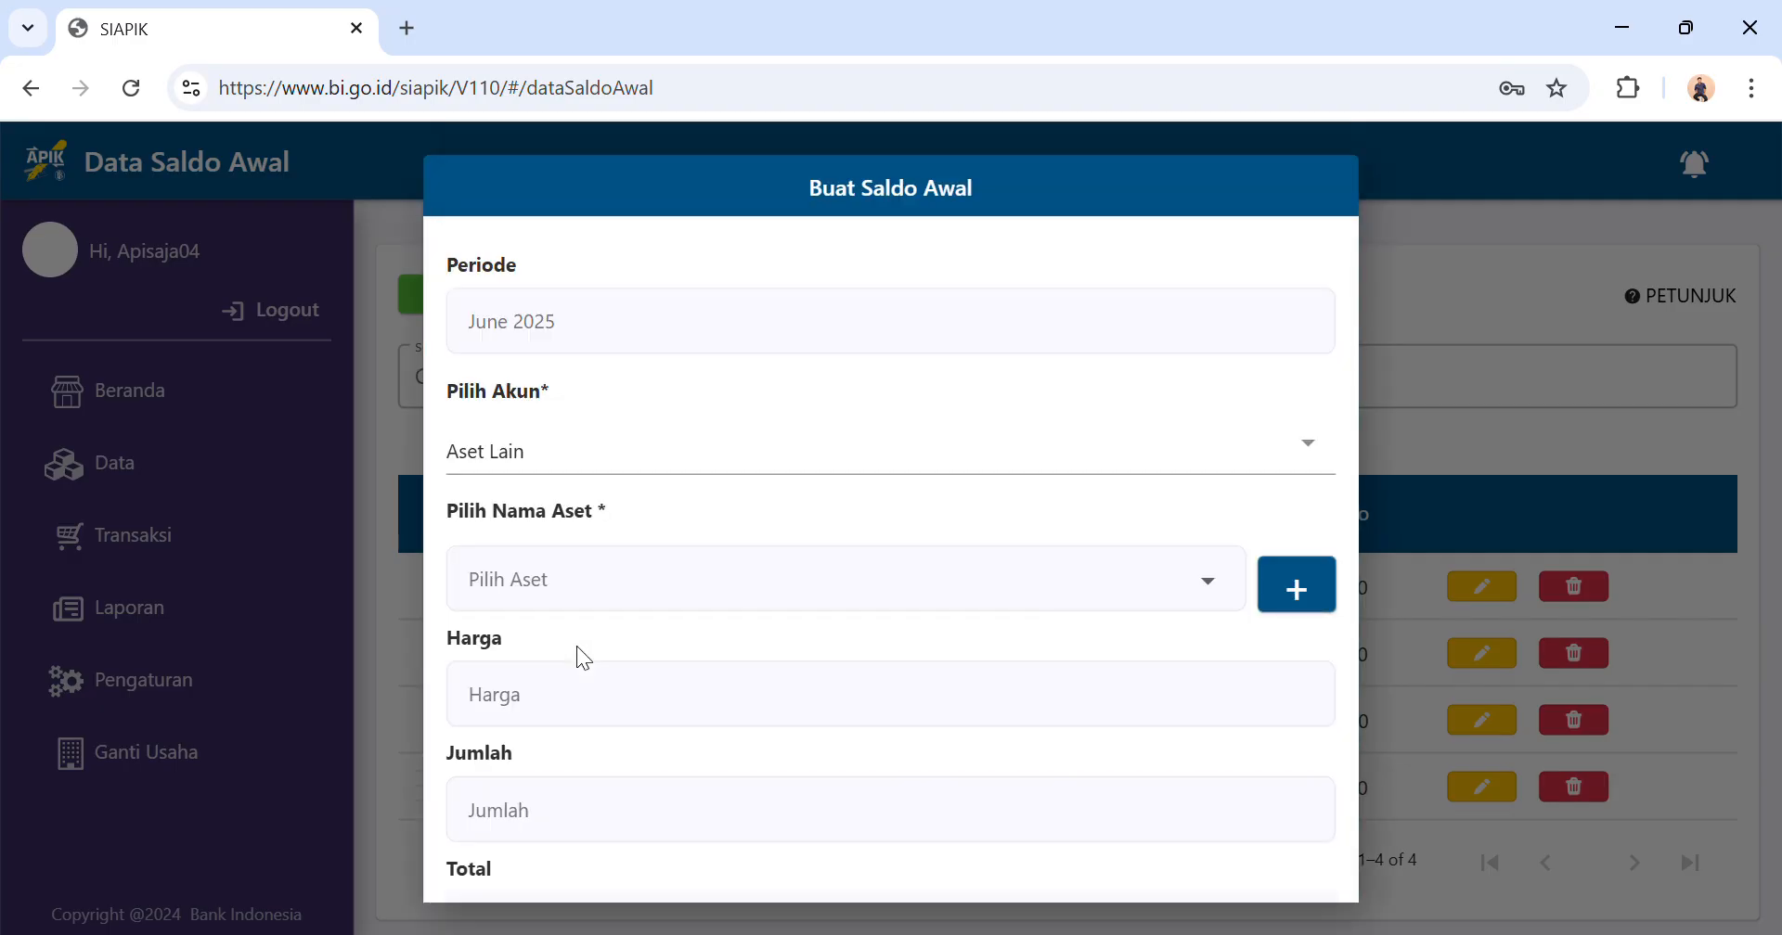
# Start adding a new other asset named Peralatan Dapur.
pyautogui.click(627, 597)
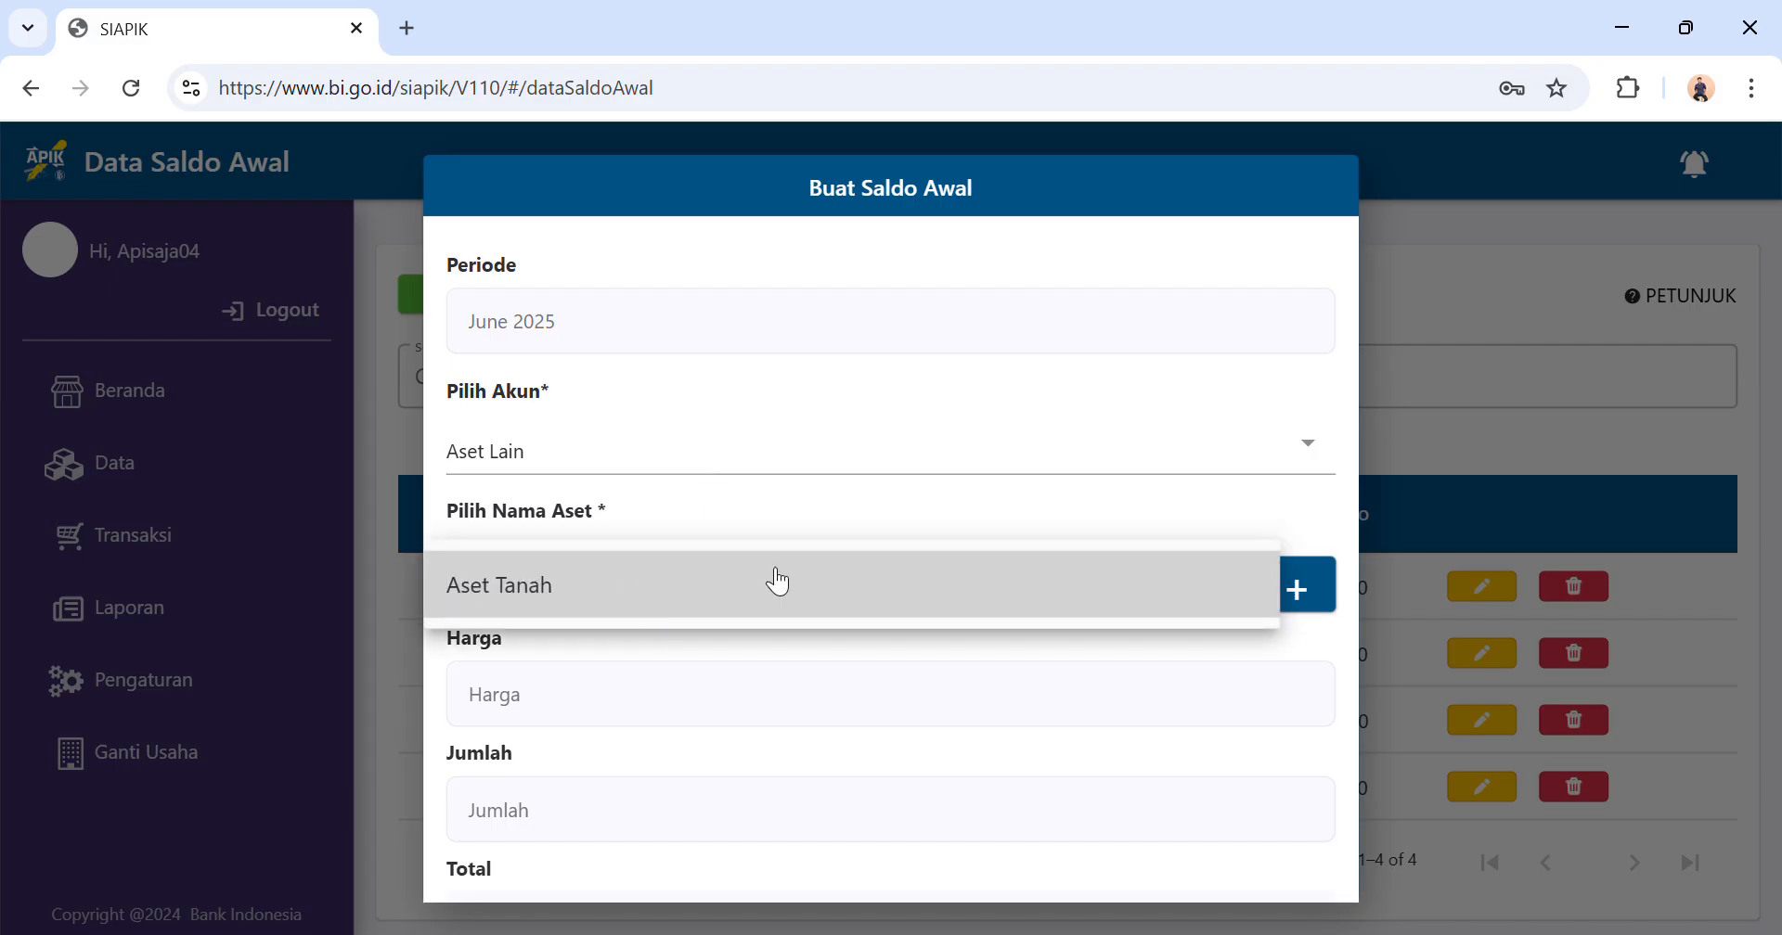
pyautogui.click(1322, 590)
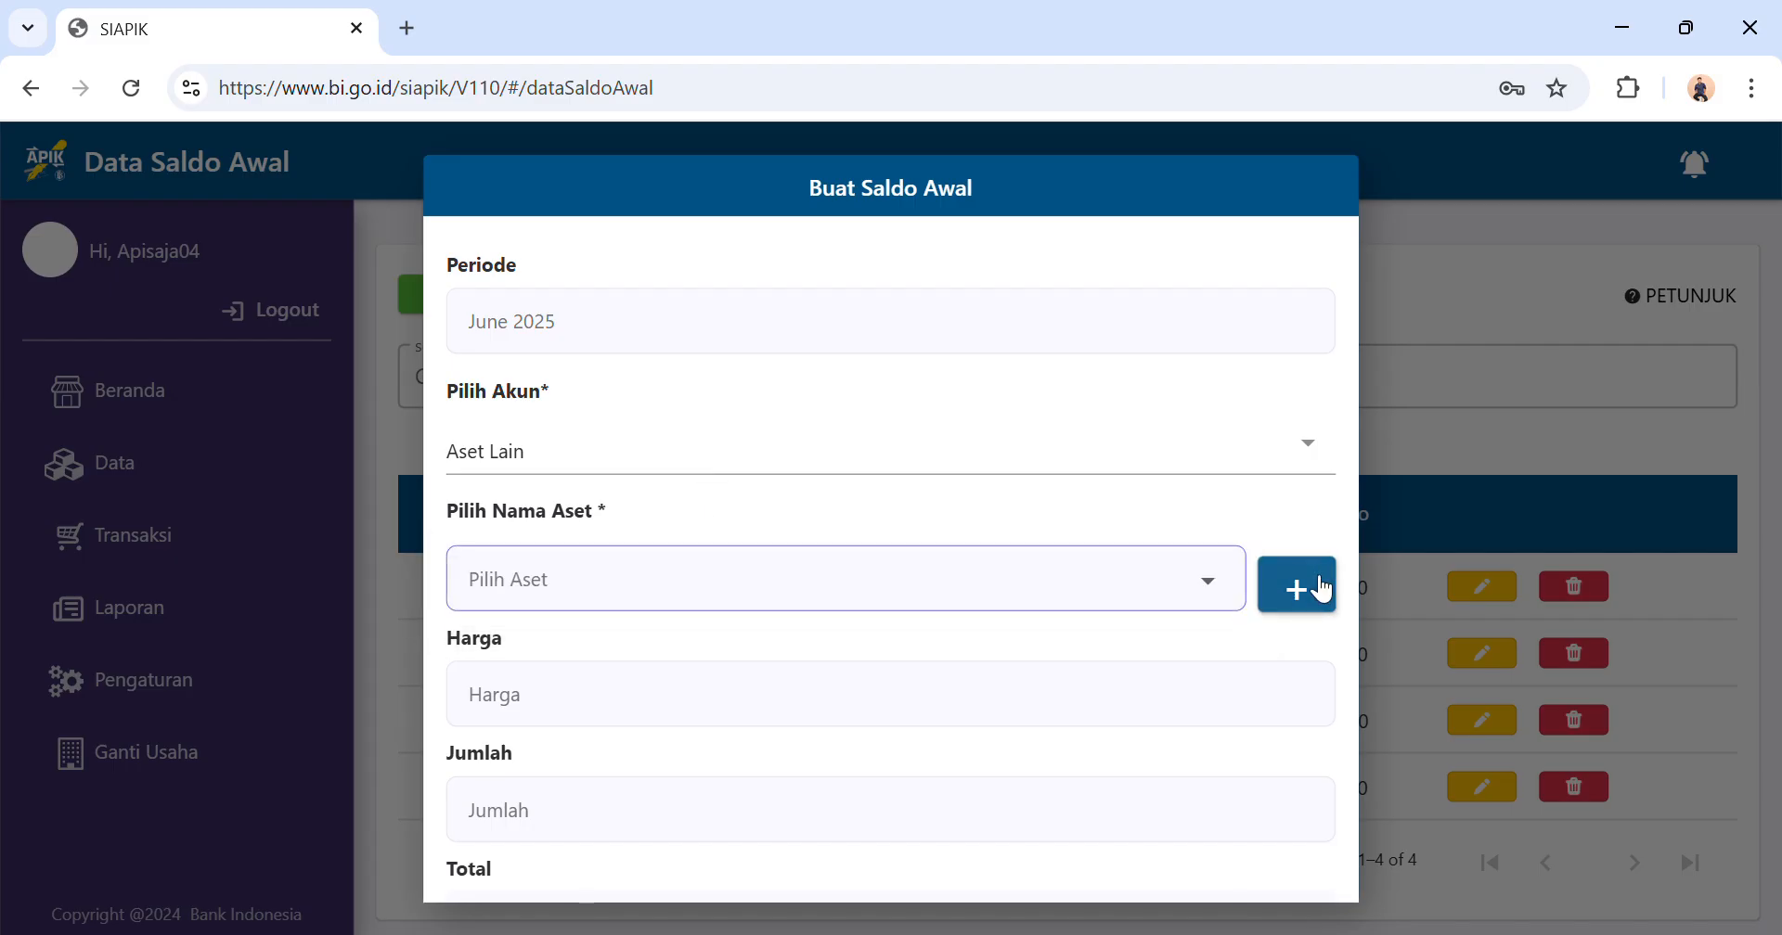
pyautogui.click(1322, 589)
pyautogui.click(909, 469)
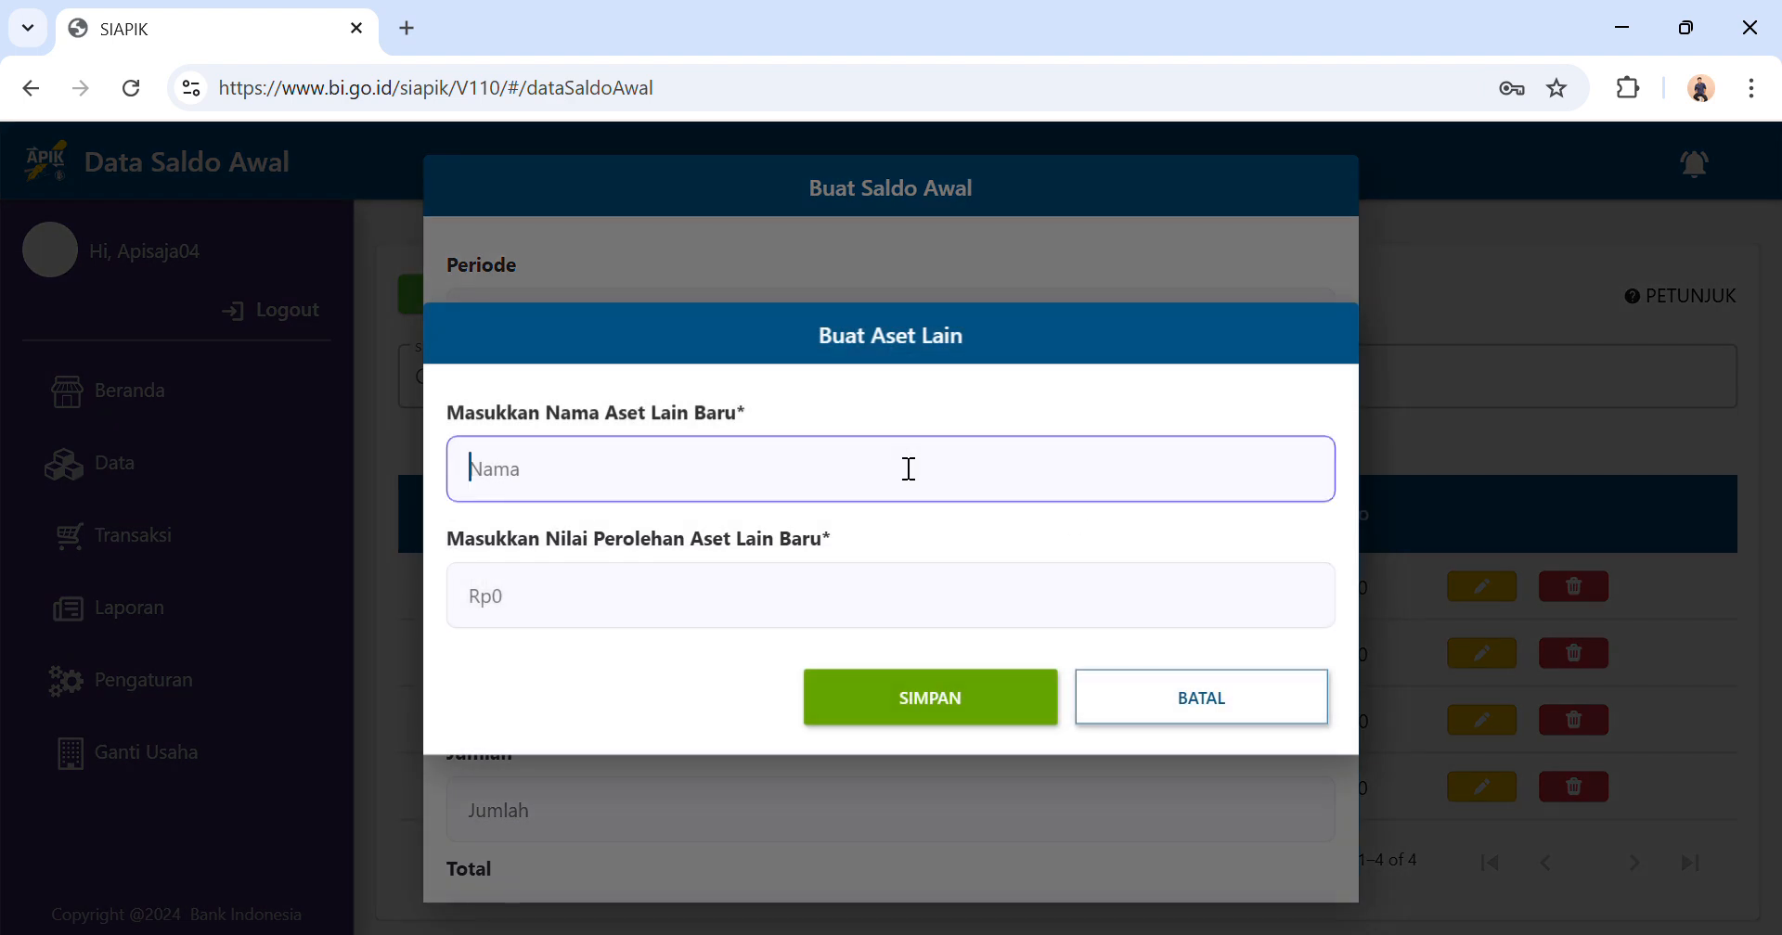
pyautogui.write('Peralatan Dapur')
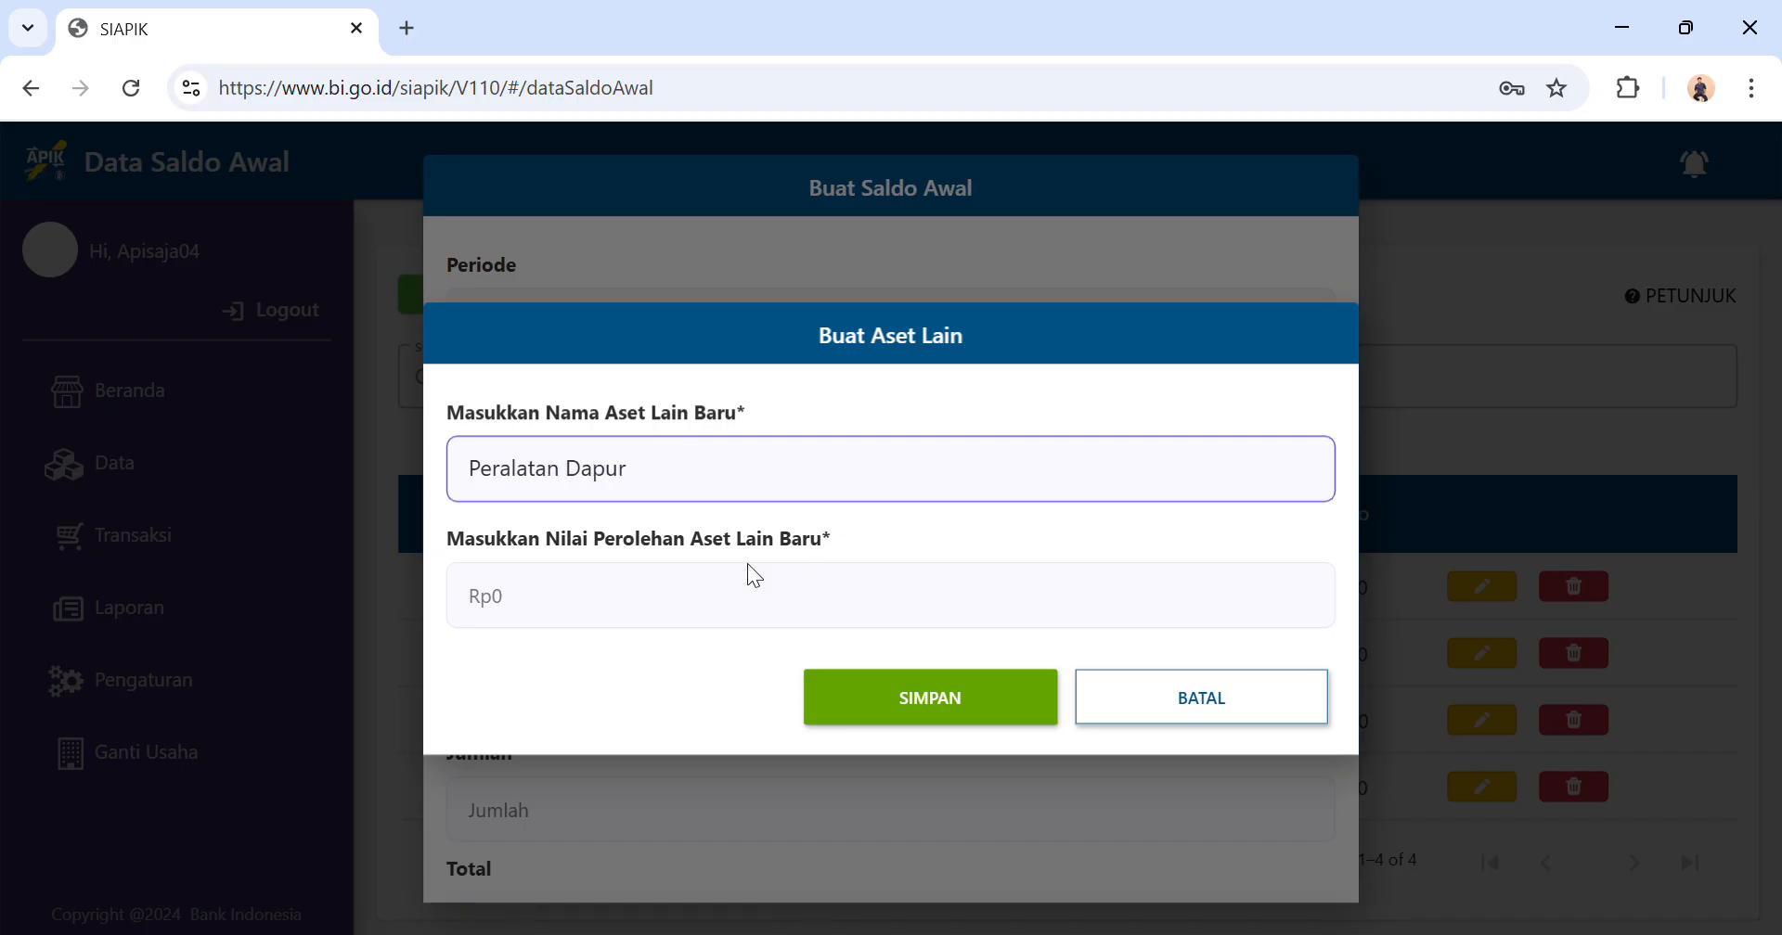
# Set Peralatan Dapur's acquisition value to Rp30.000.000, save the new asset and dismiss the notice.
pyautogui.click(716, 617)
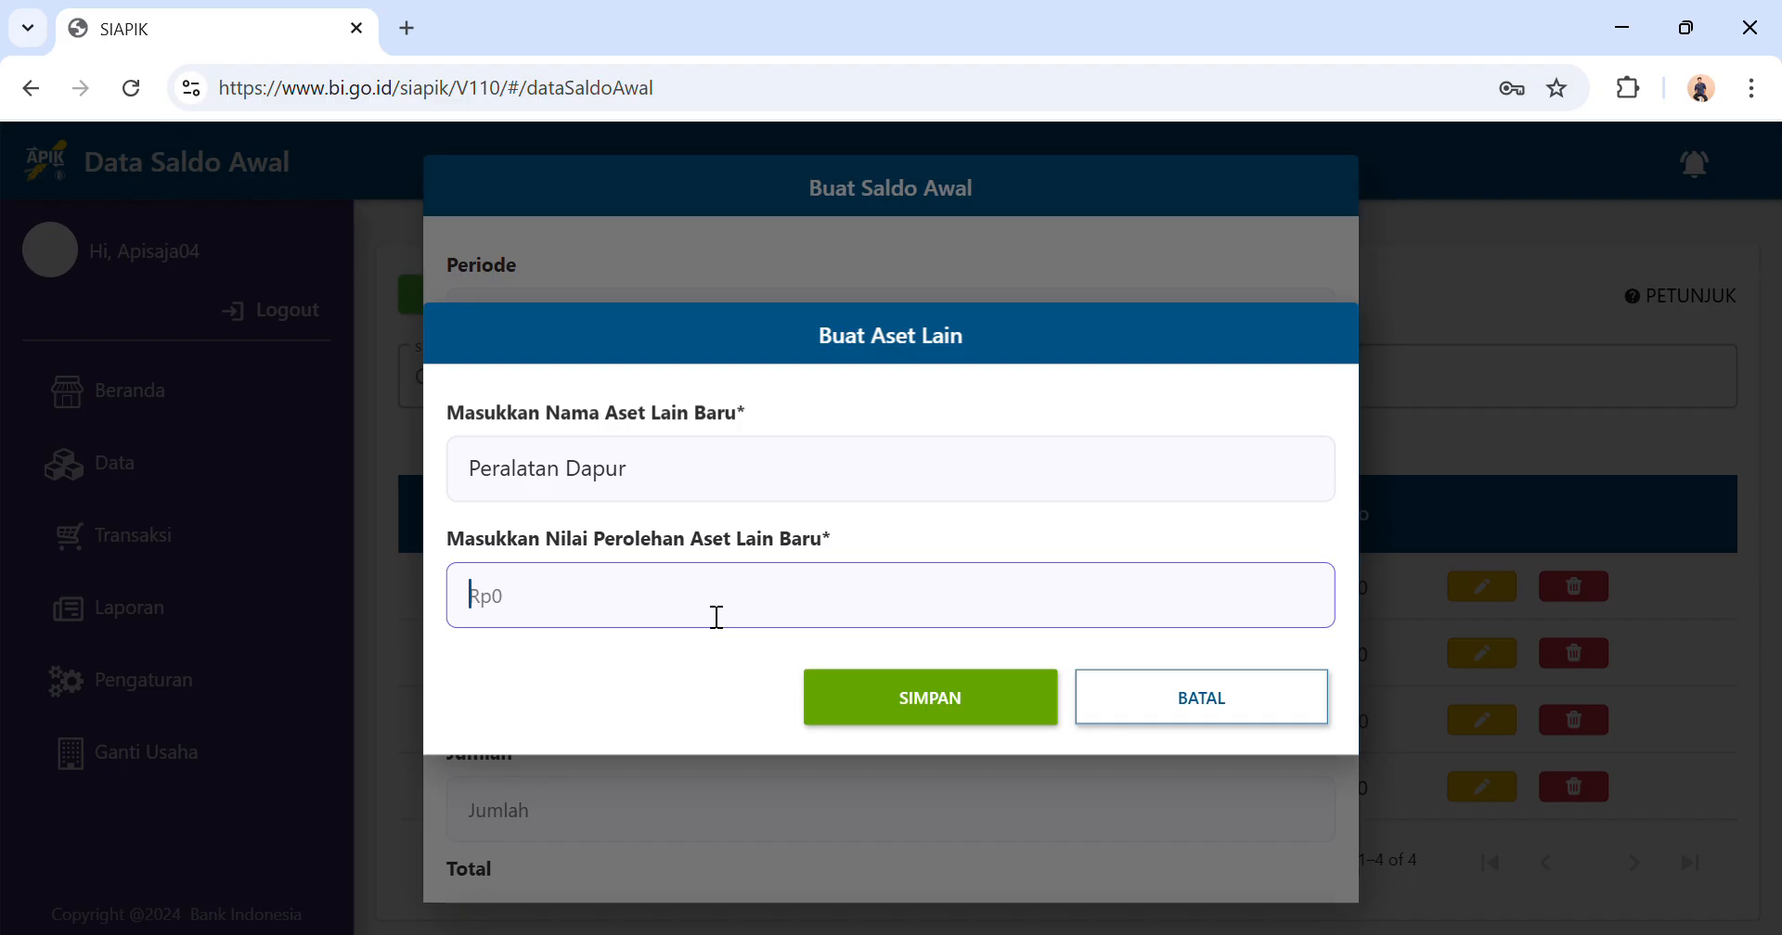
pyautogui.write('30.000.000')
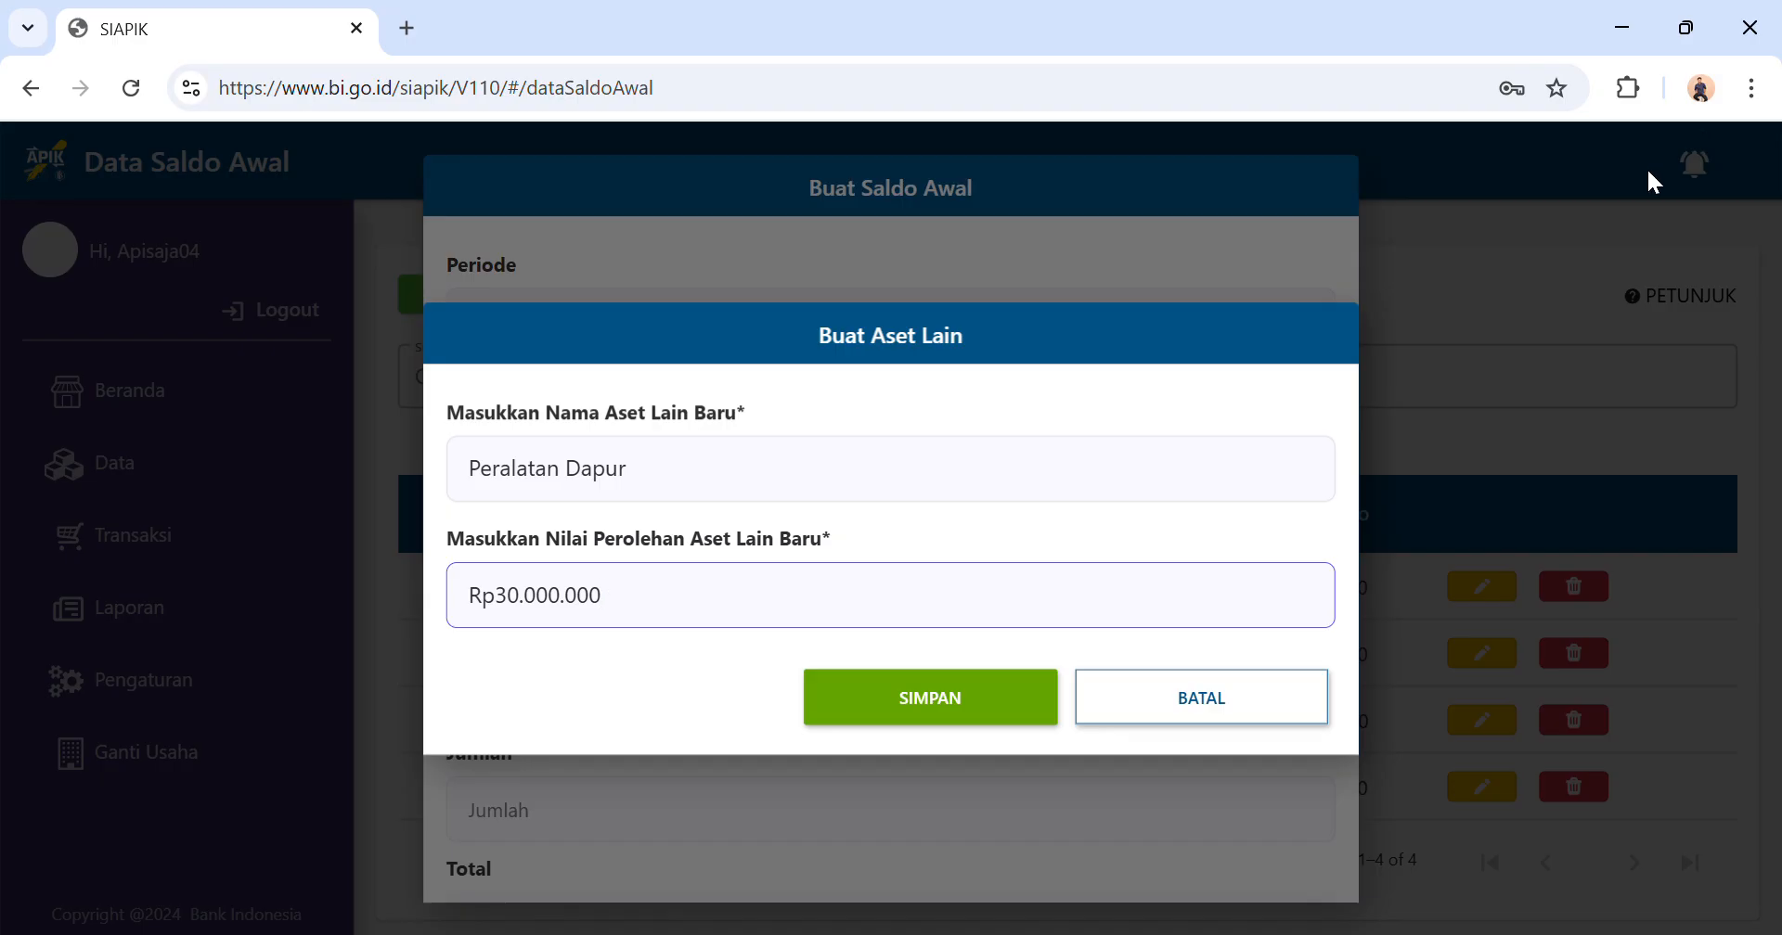
pyautogui.click(985, 721)
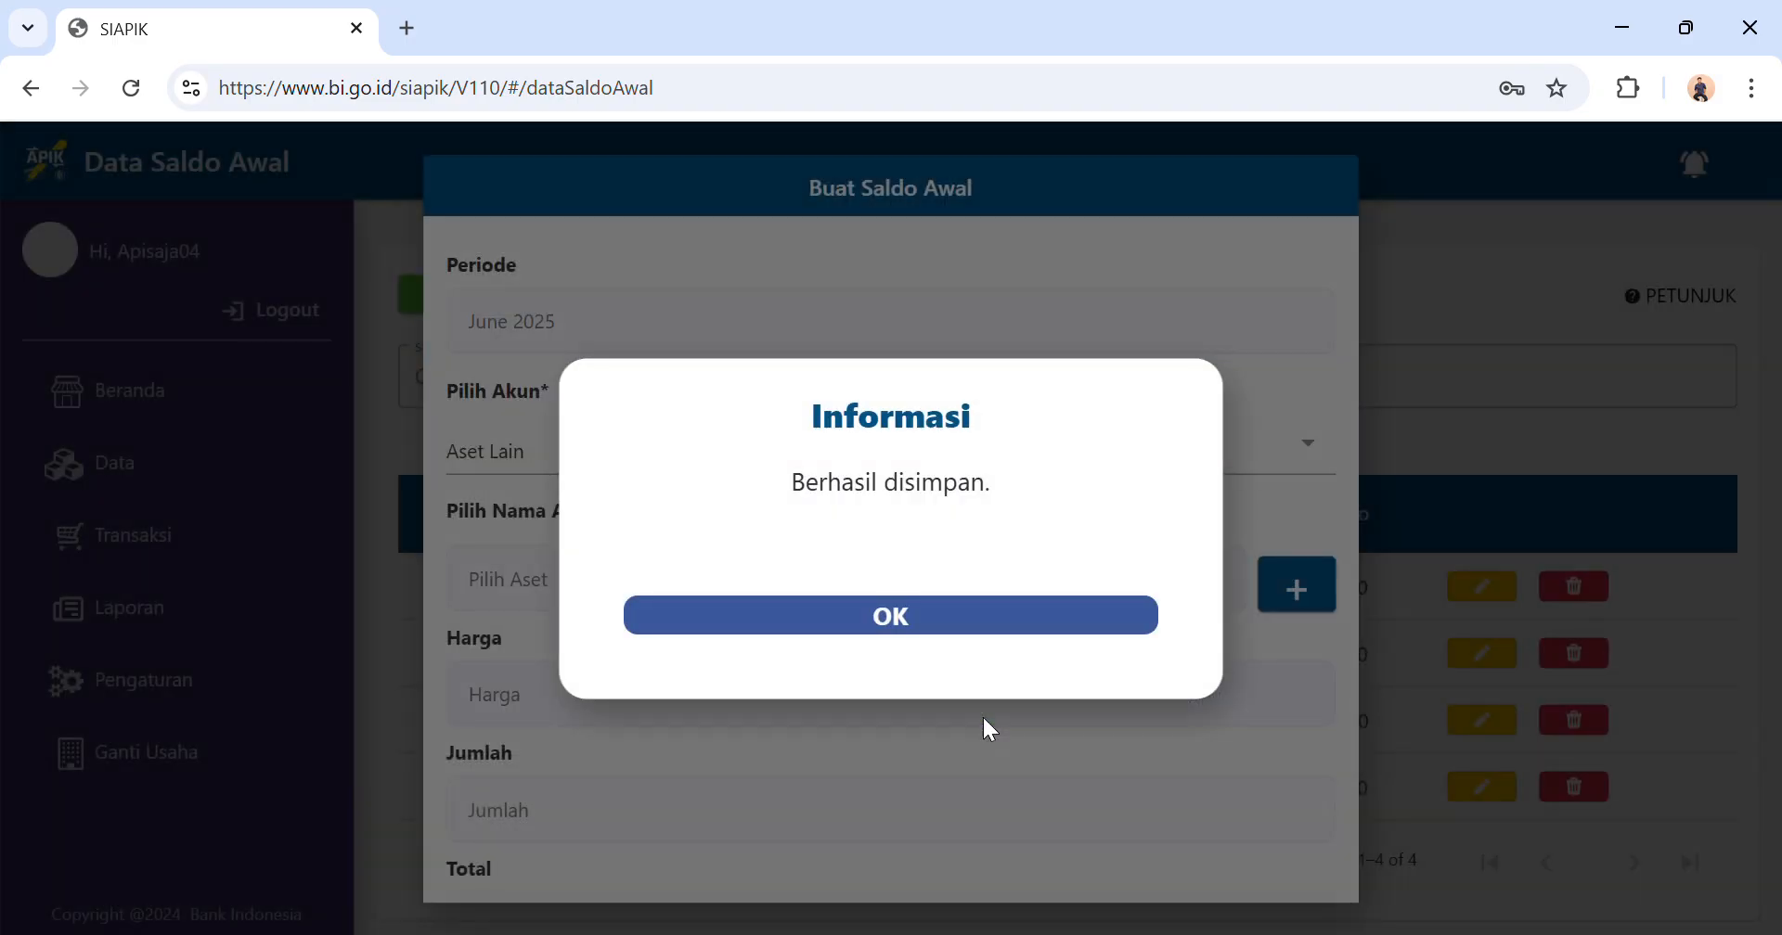
pyautogui.click(893, 625)
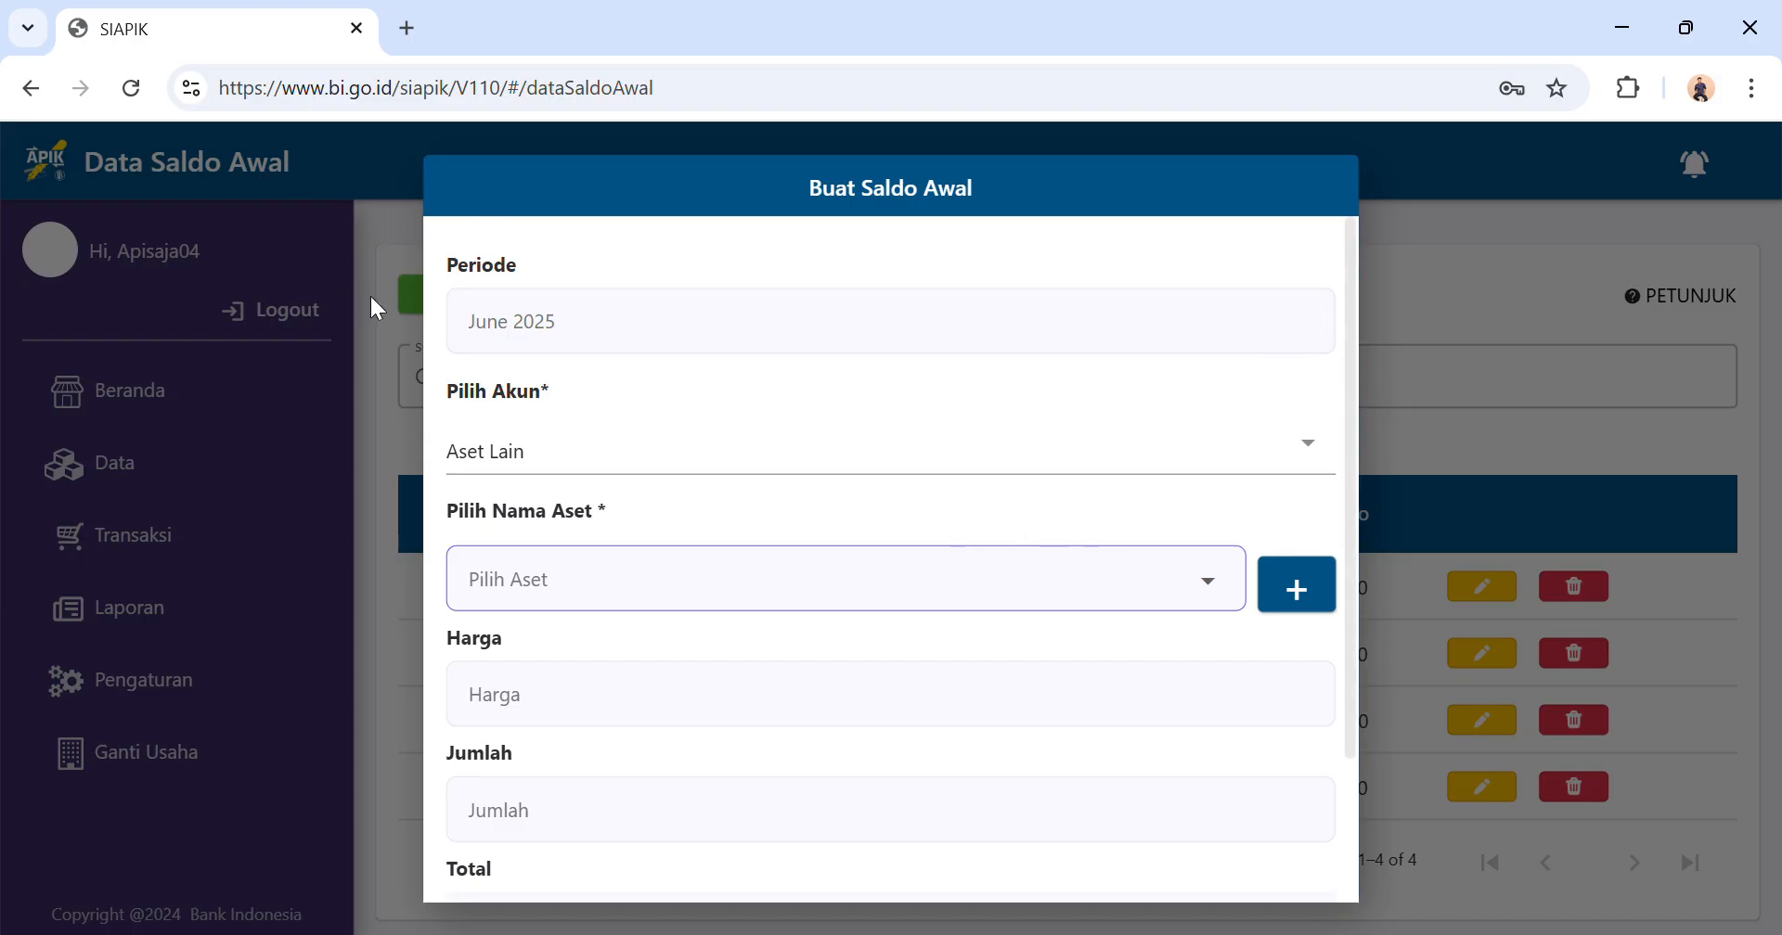
# Switch the entry's account to Aset Tetap and start a new fixed asset named Peralatan Dapur.
pyautogui.click(829, 458)
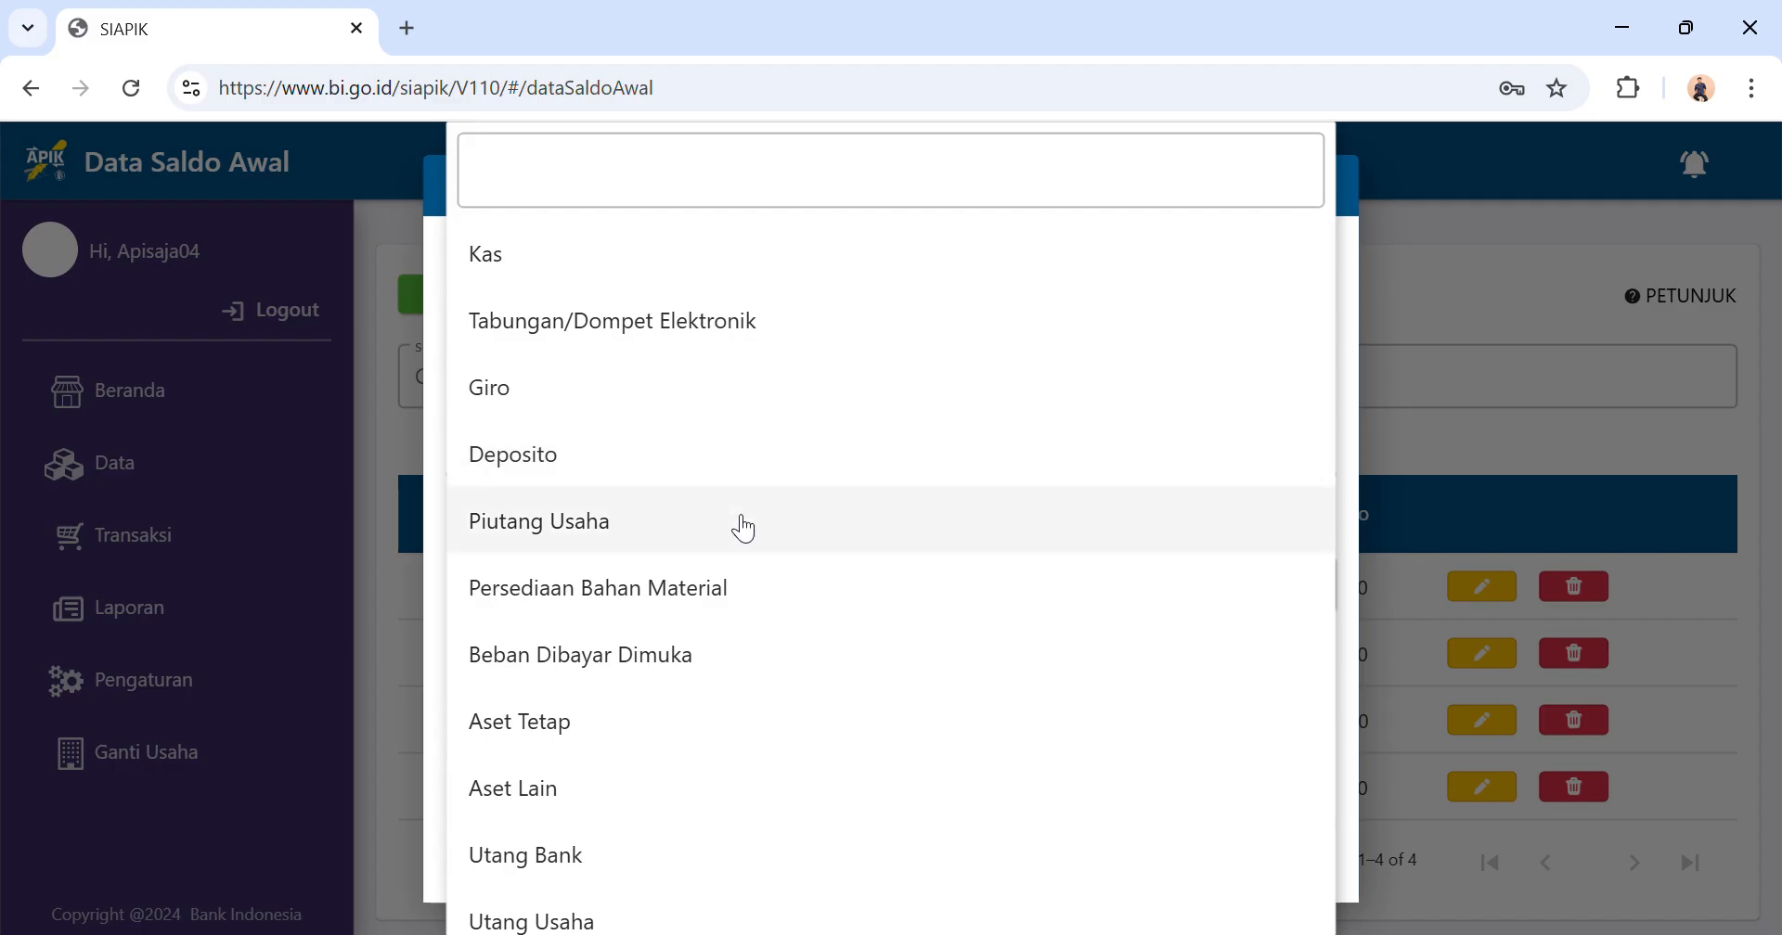
pyautogui.click(579, 739)
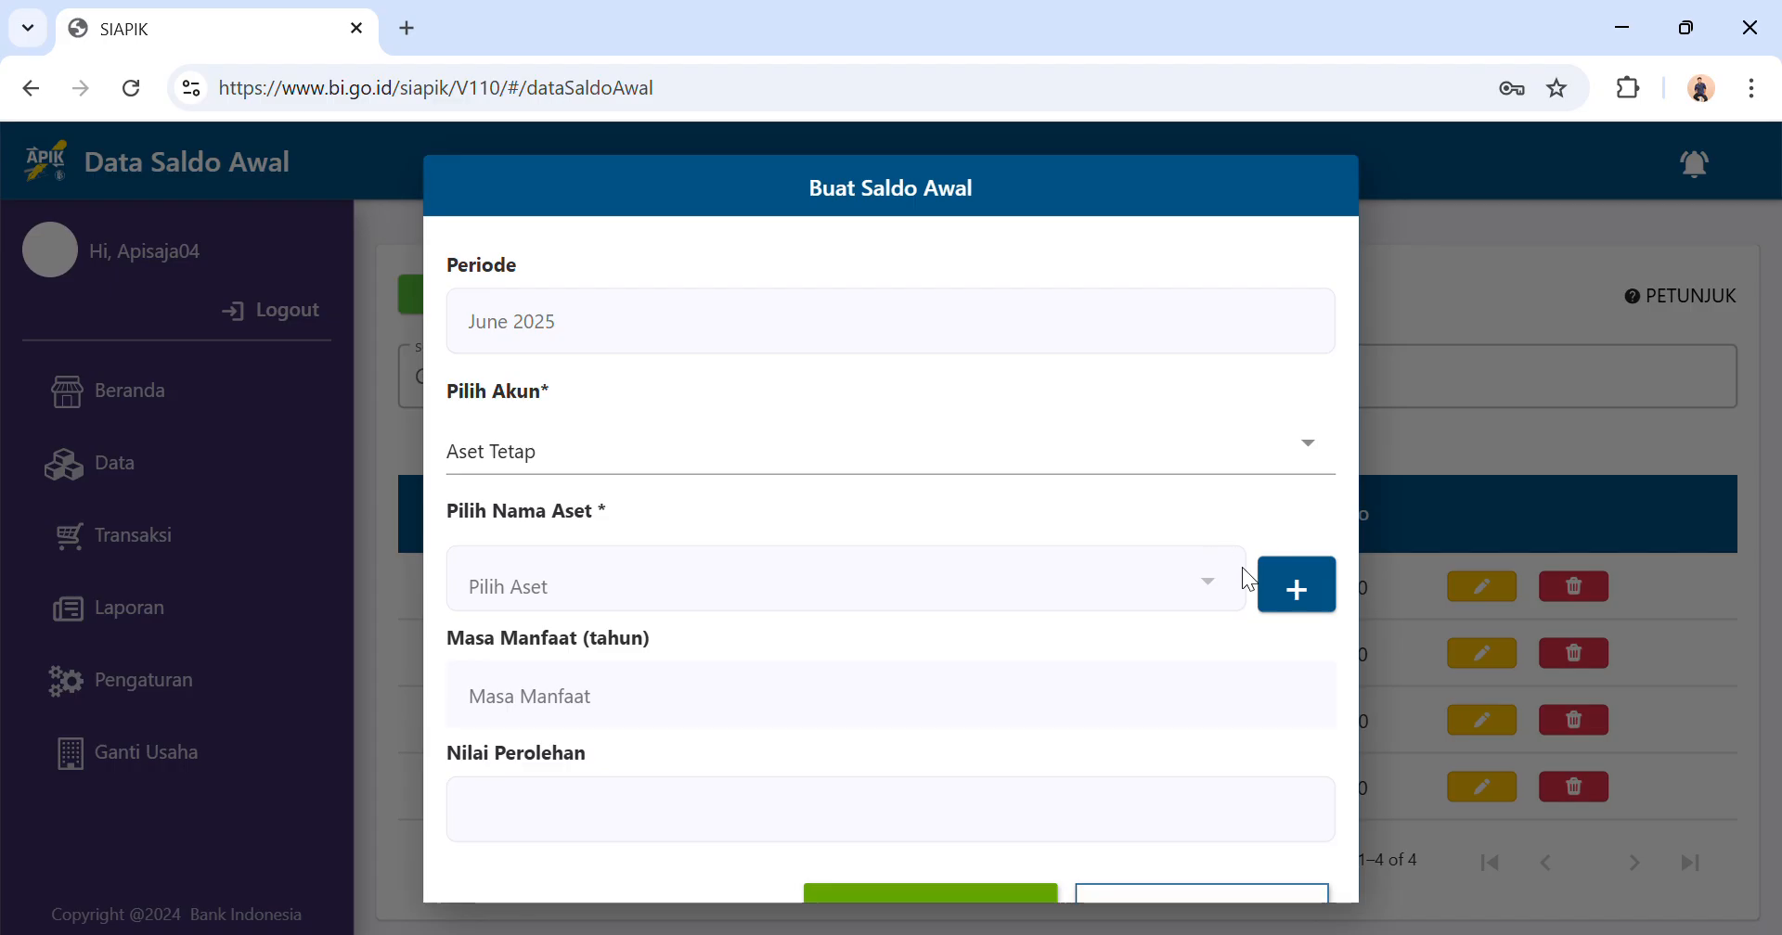
pyautogui.click(1320, 599)
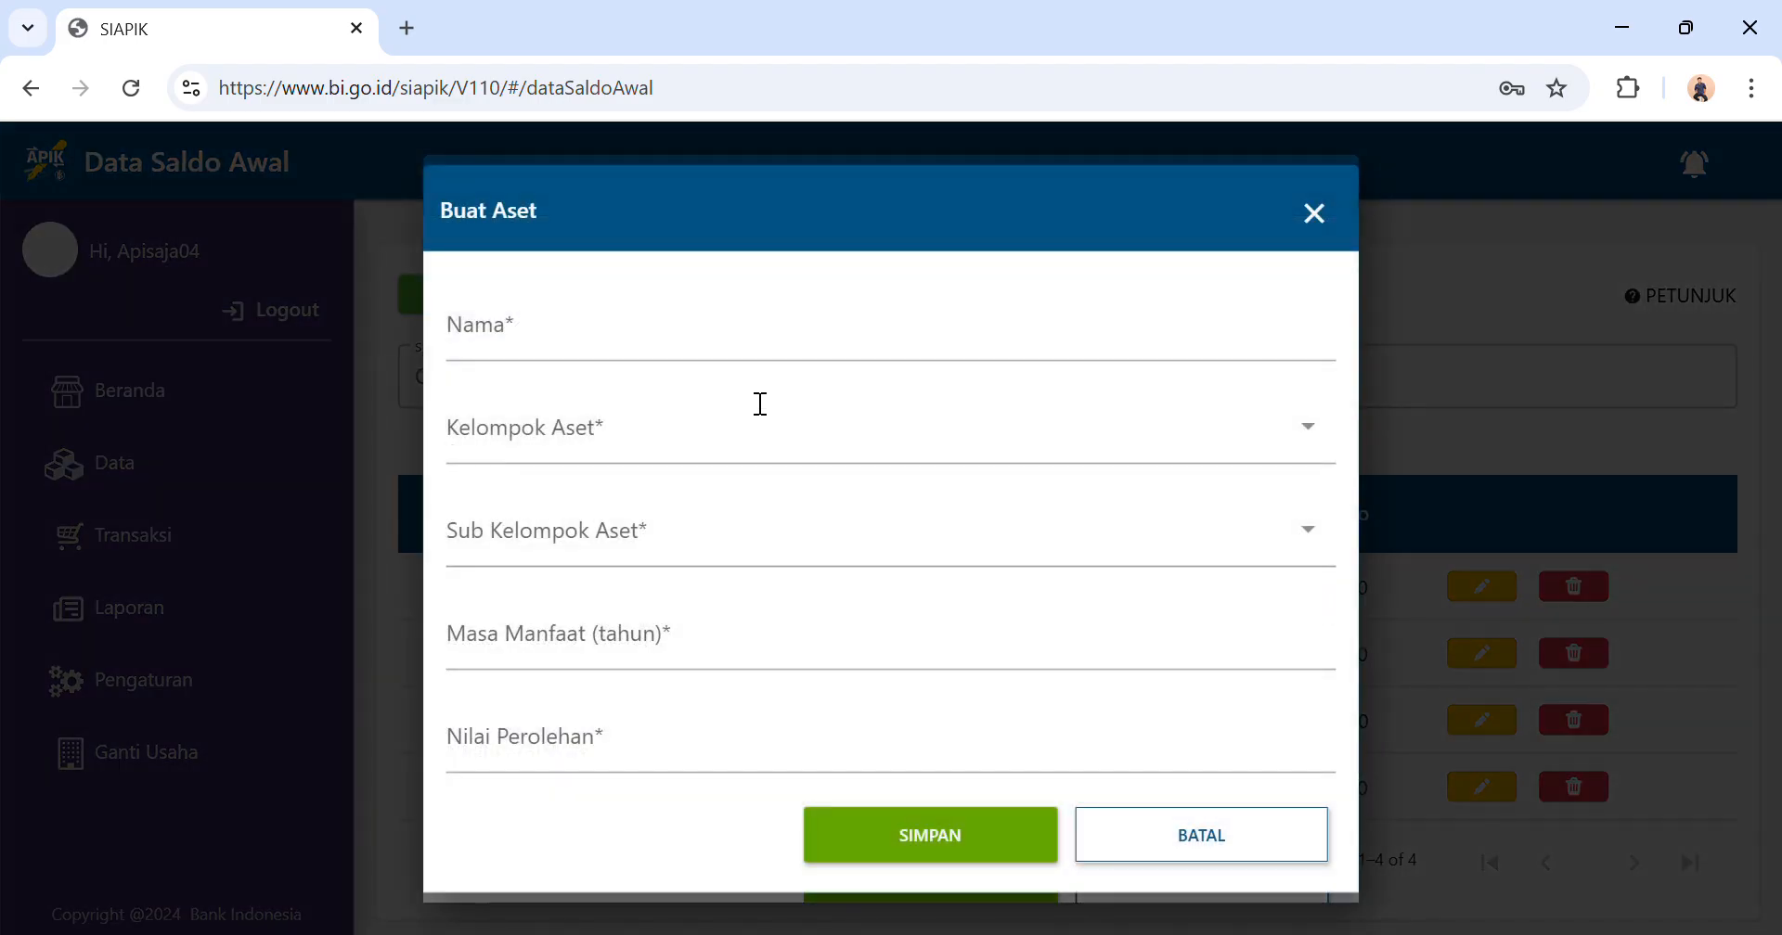
pyautogui.click(728, 358)
pyautogui.write('Peralatan Dapur')
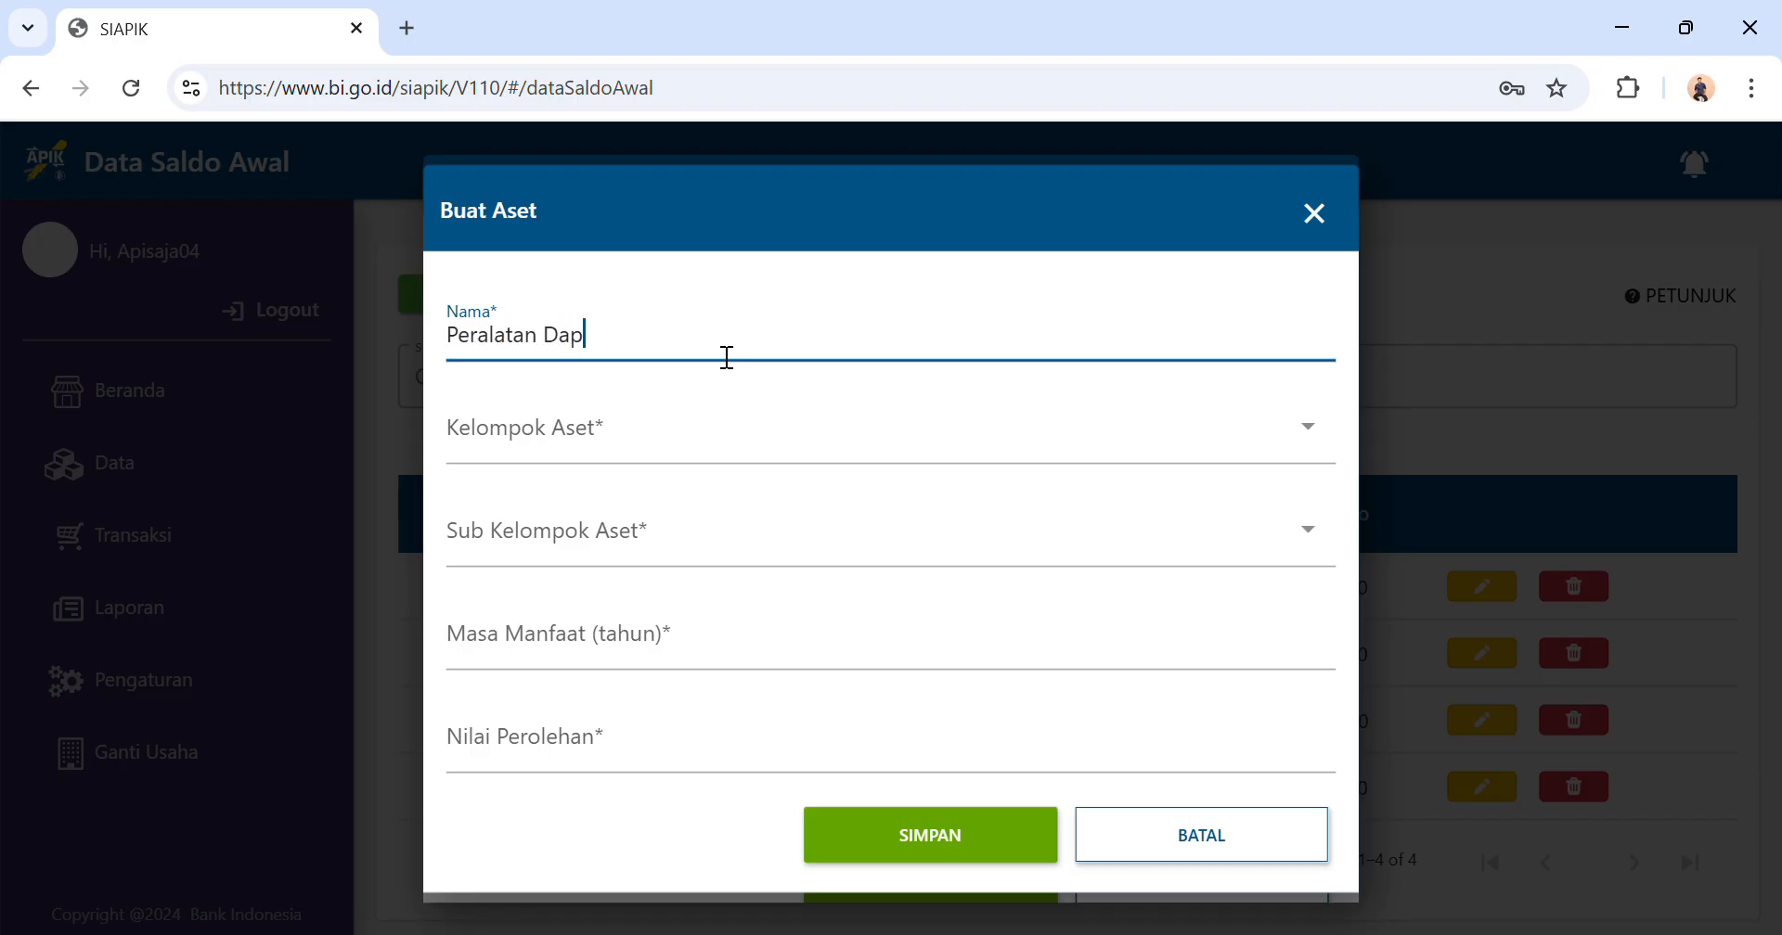
# Classify the new Peralatan Dapur asset under group Lainnya and subgroup Lainnya, with a useful life of 4 years.
pyautogui.click(728, 445)
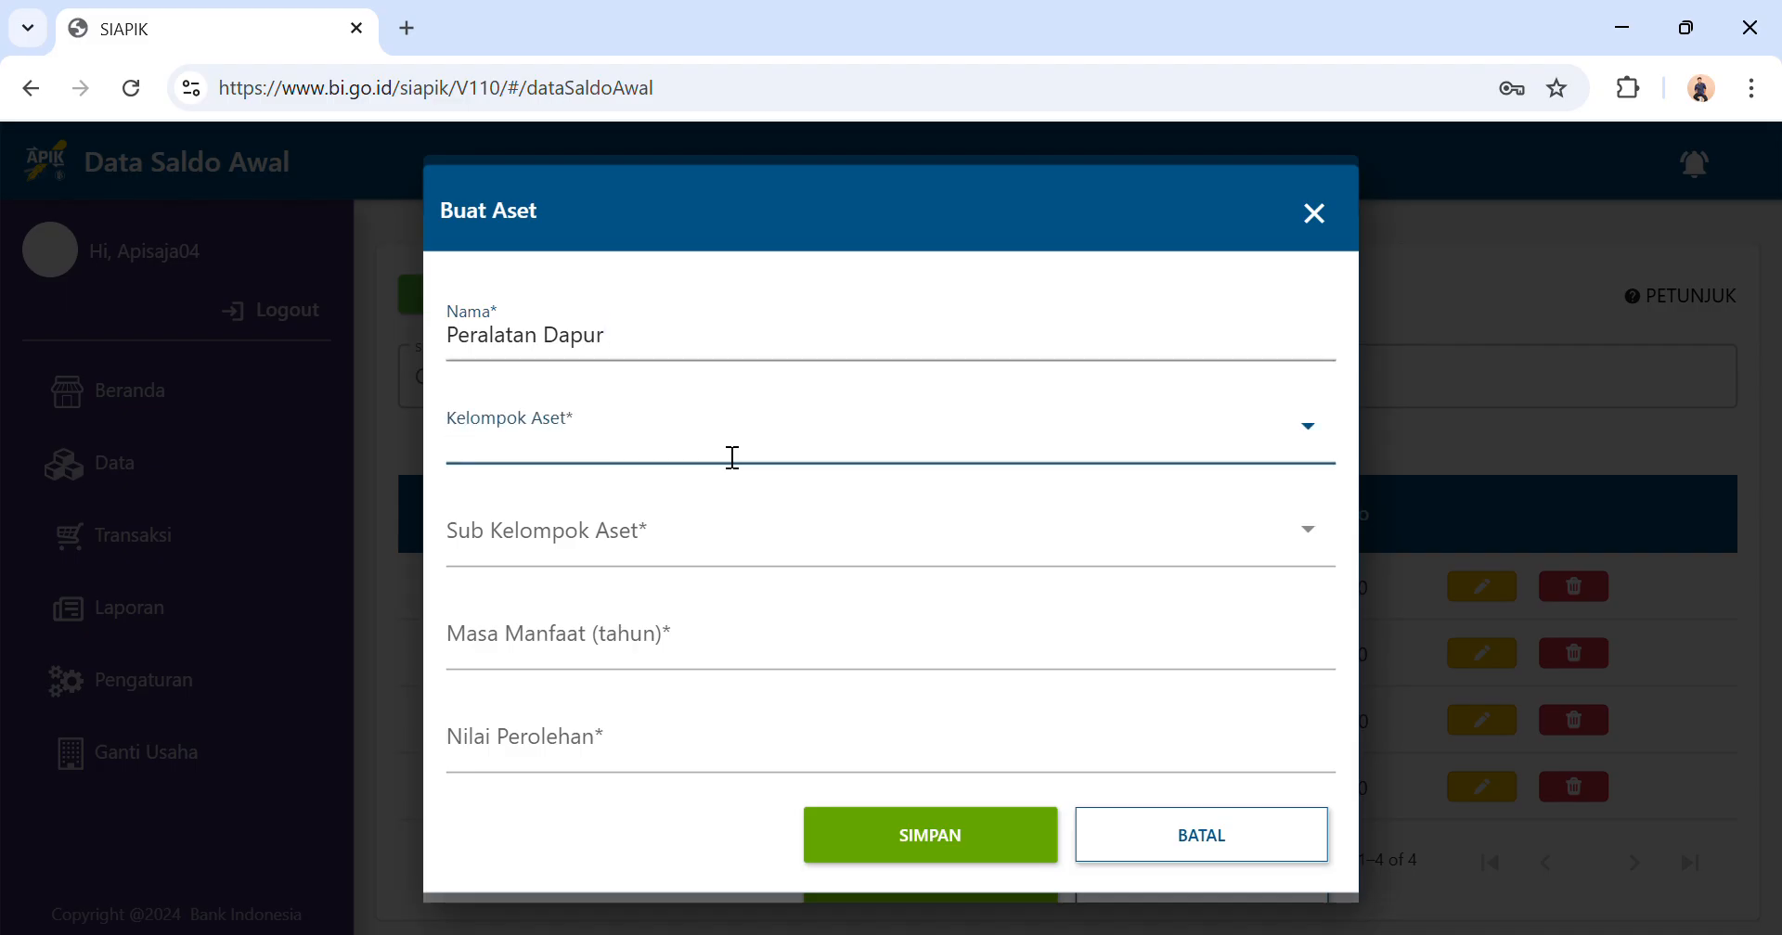
pyautogui.click(550, 581)
pyautogui.click(649, 552)
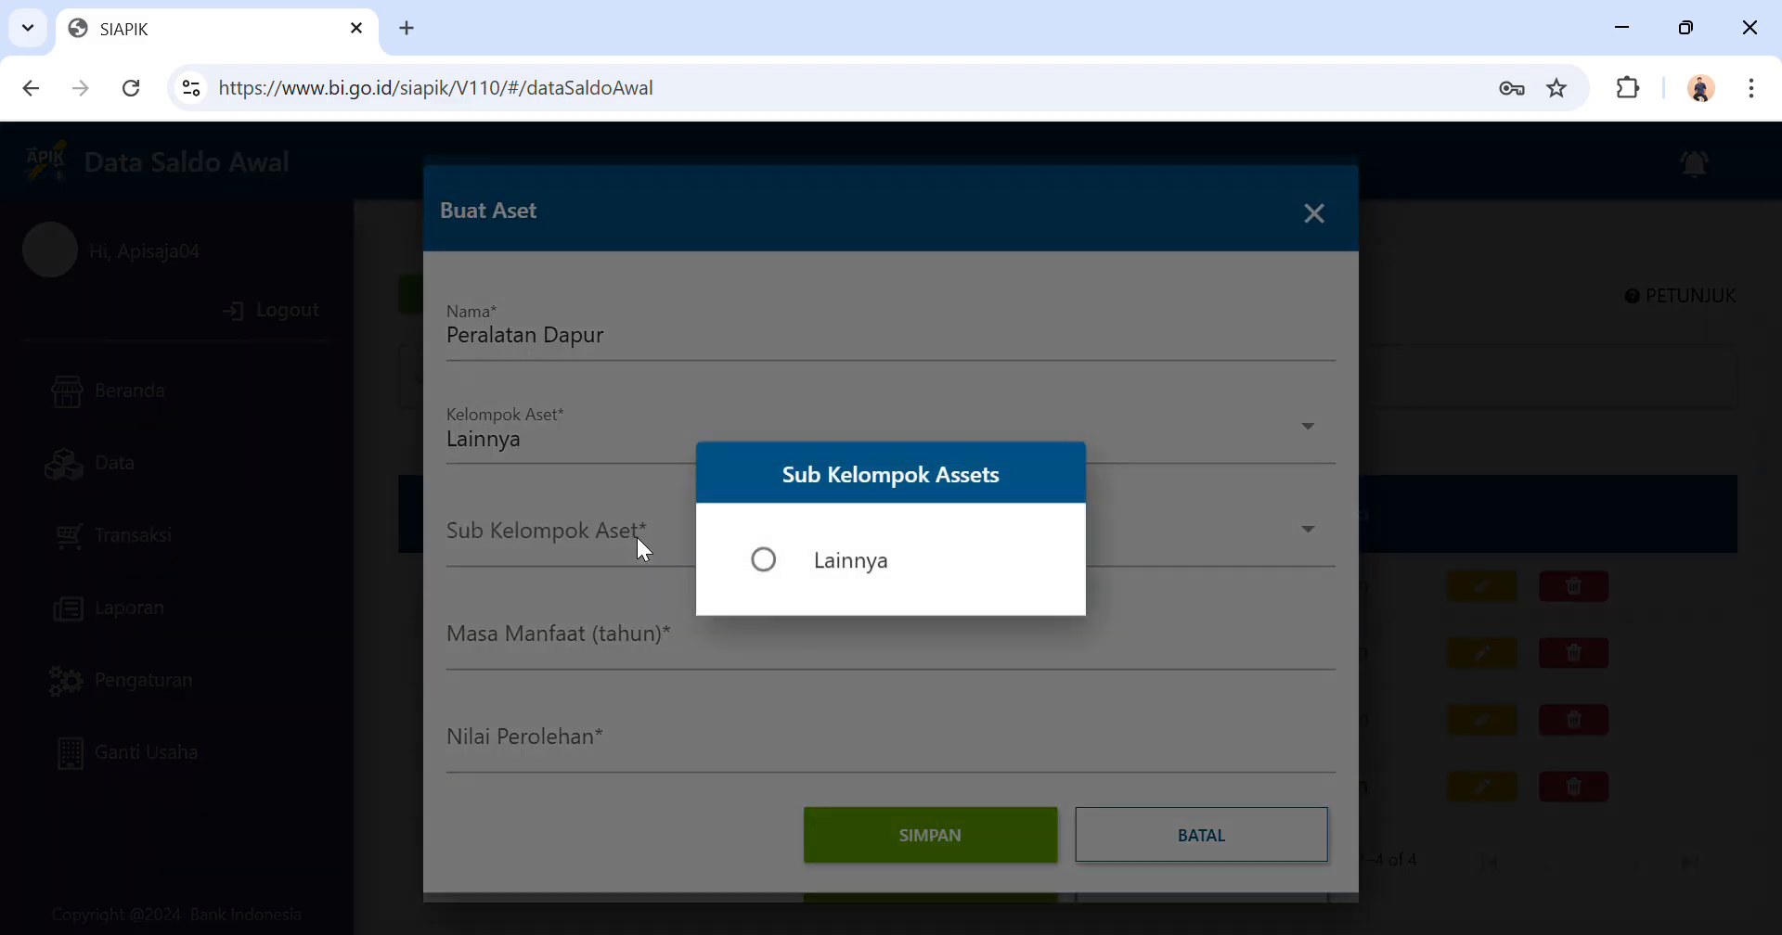
pyautogui.click(777, 570)
pyautogui.click(694, 664)
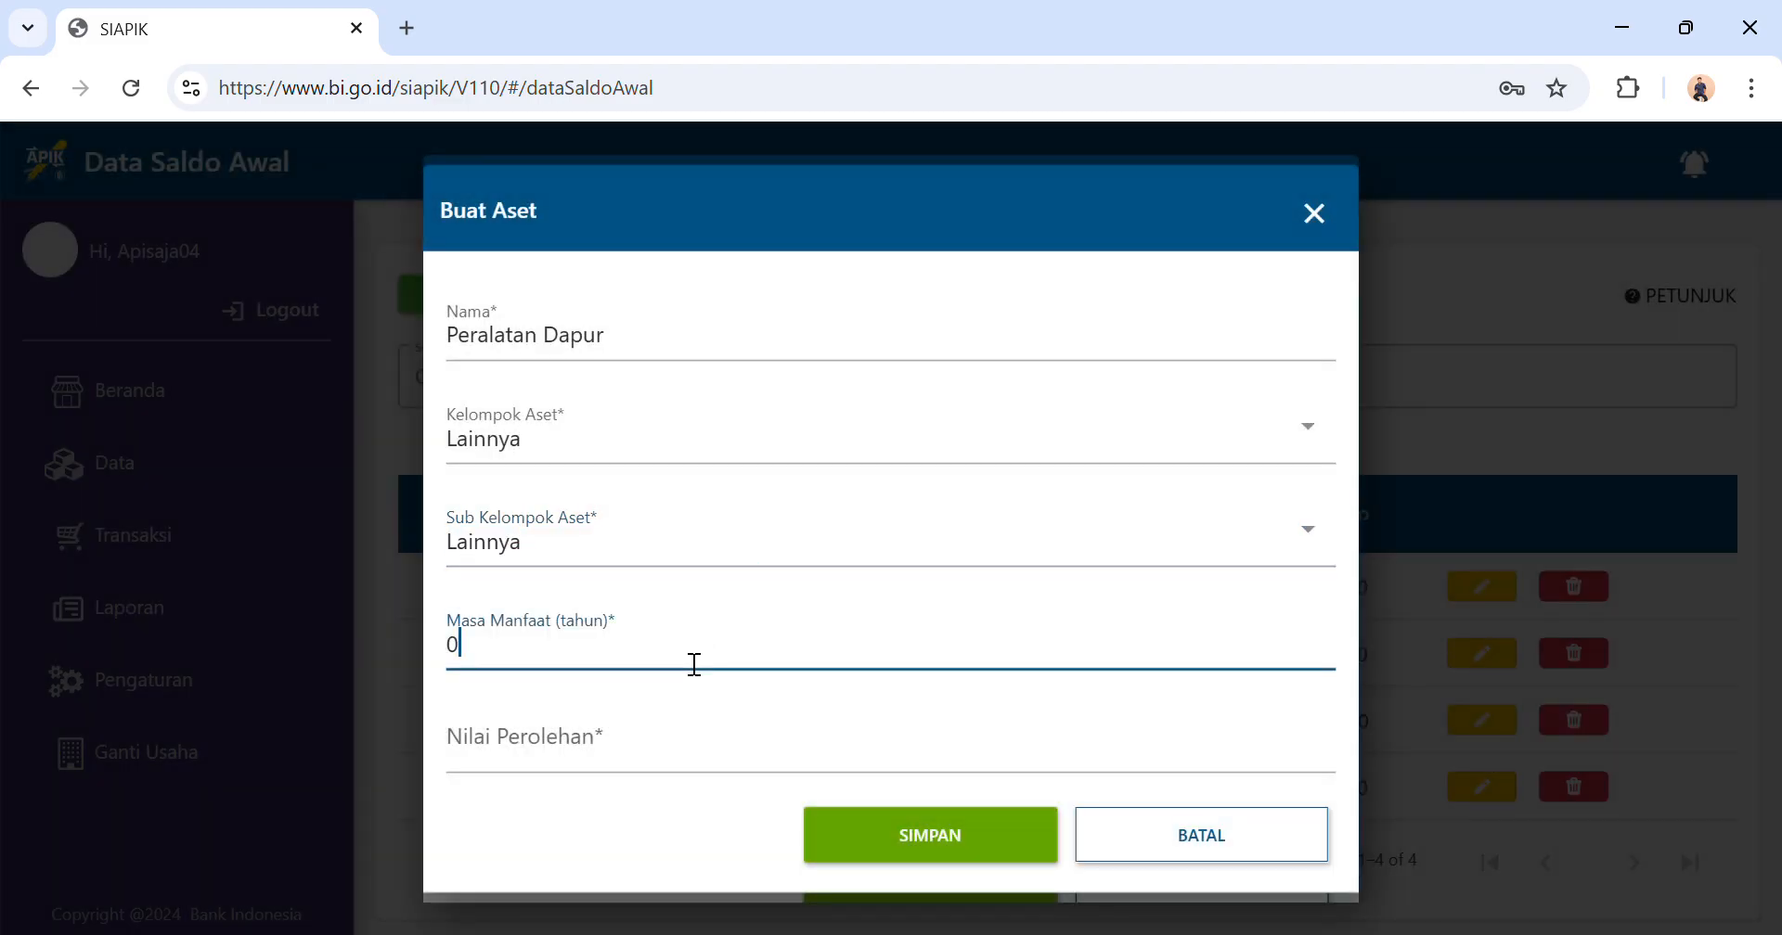
pyautogui.press('BackSpace')
pyautogui.write('4')
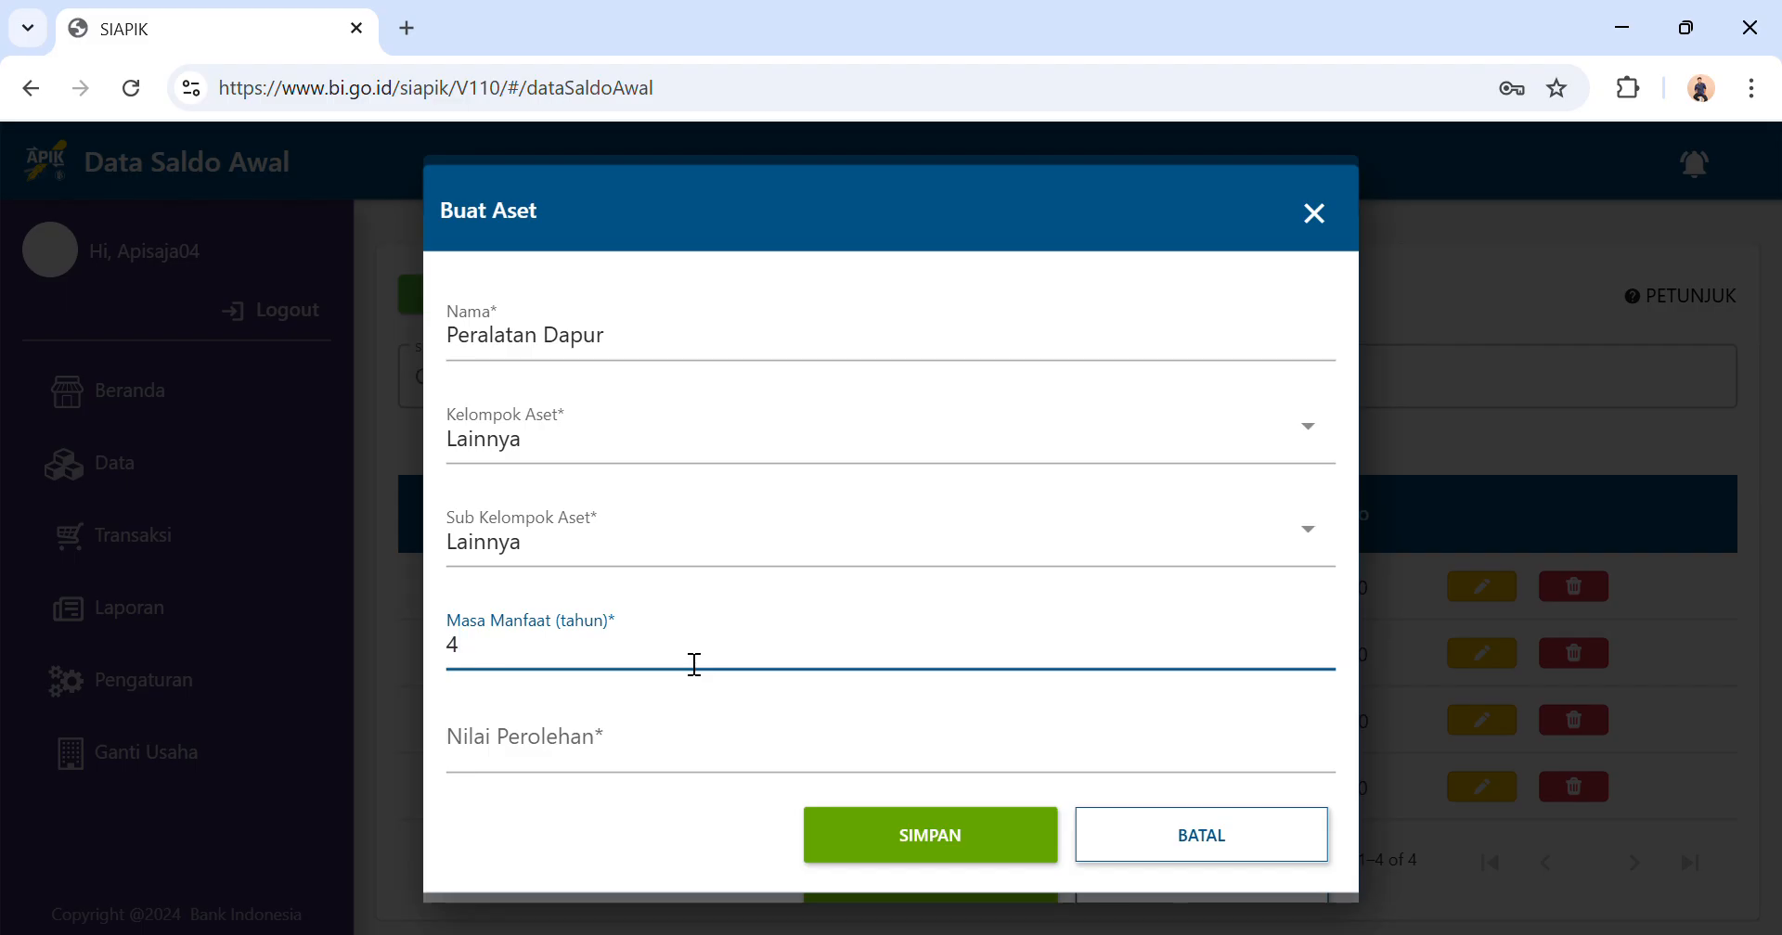
# Set the fixed asset's acquisition value to Rp30.000.000, save the asset and dismiss the notice.
pyautogui.click(755, 758)
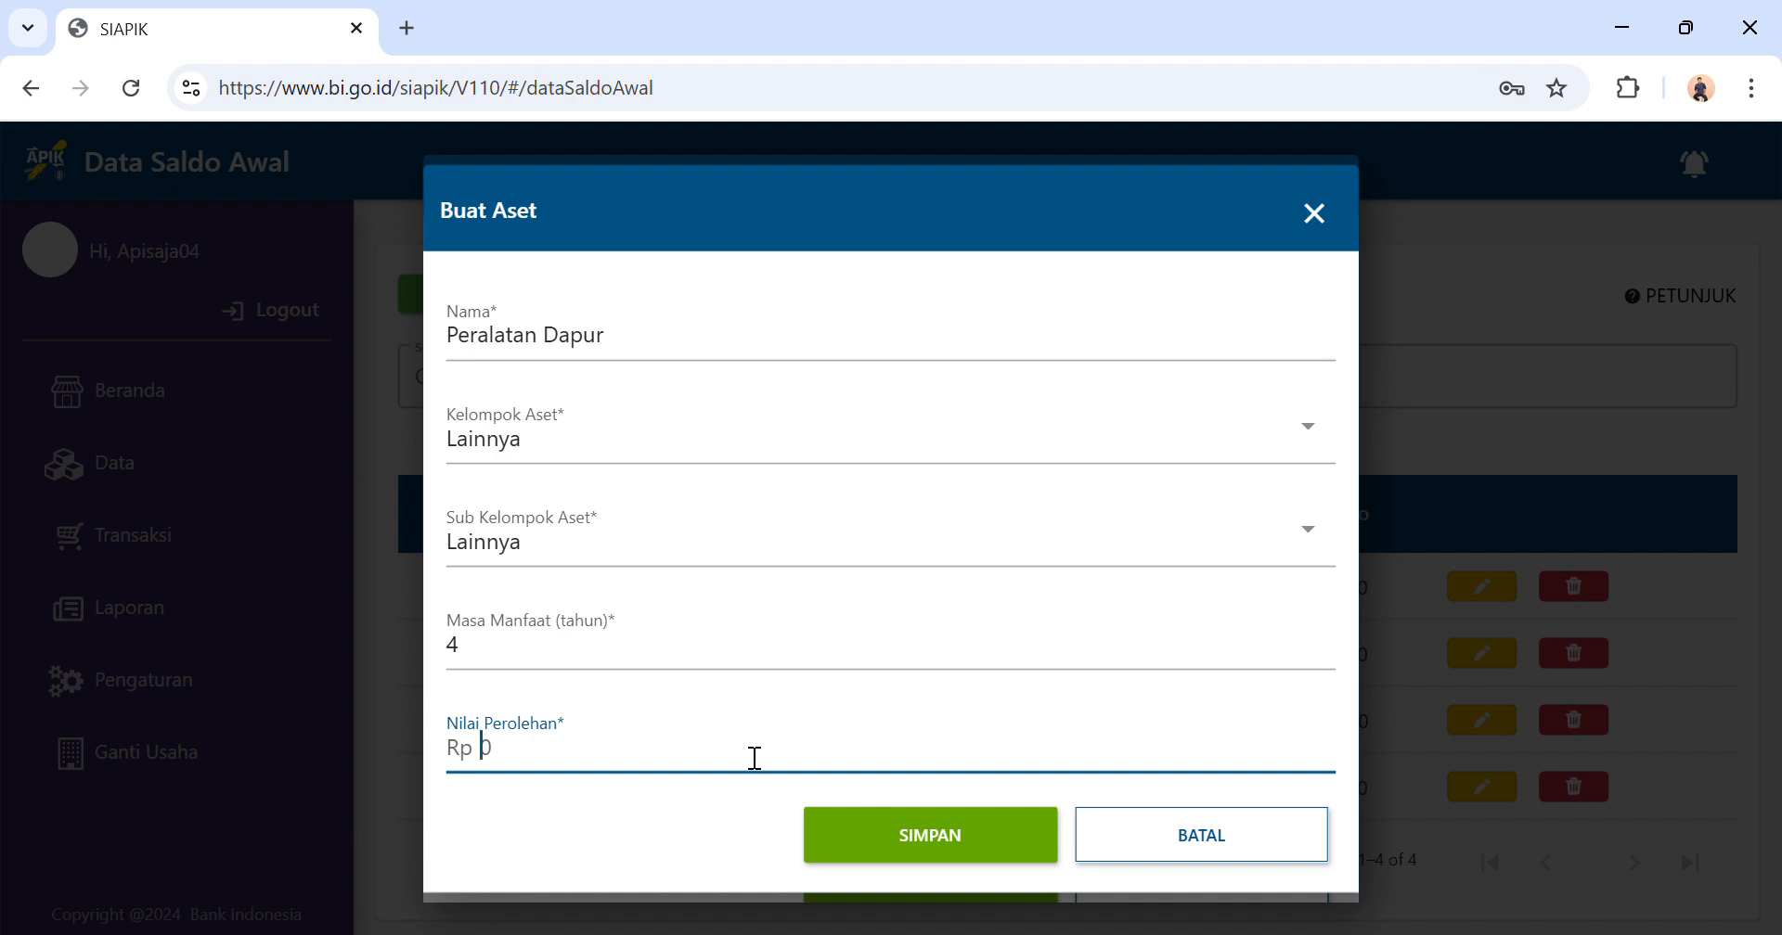
pyautogui.write('30.000.000')
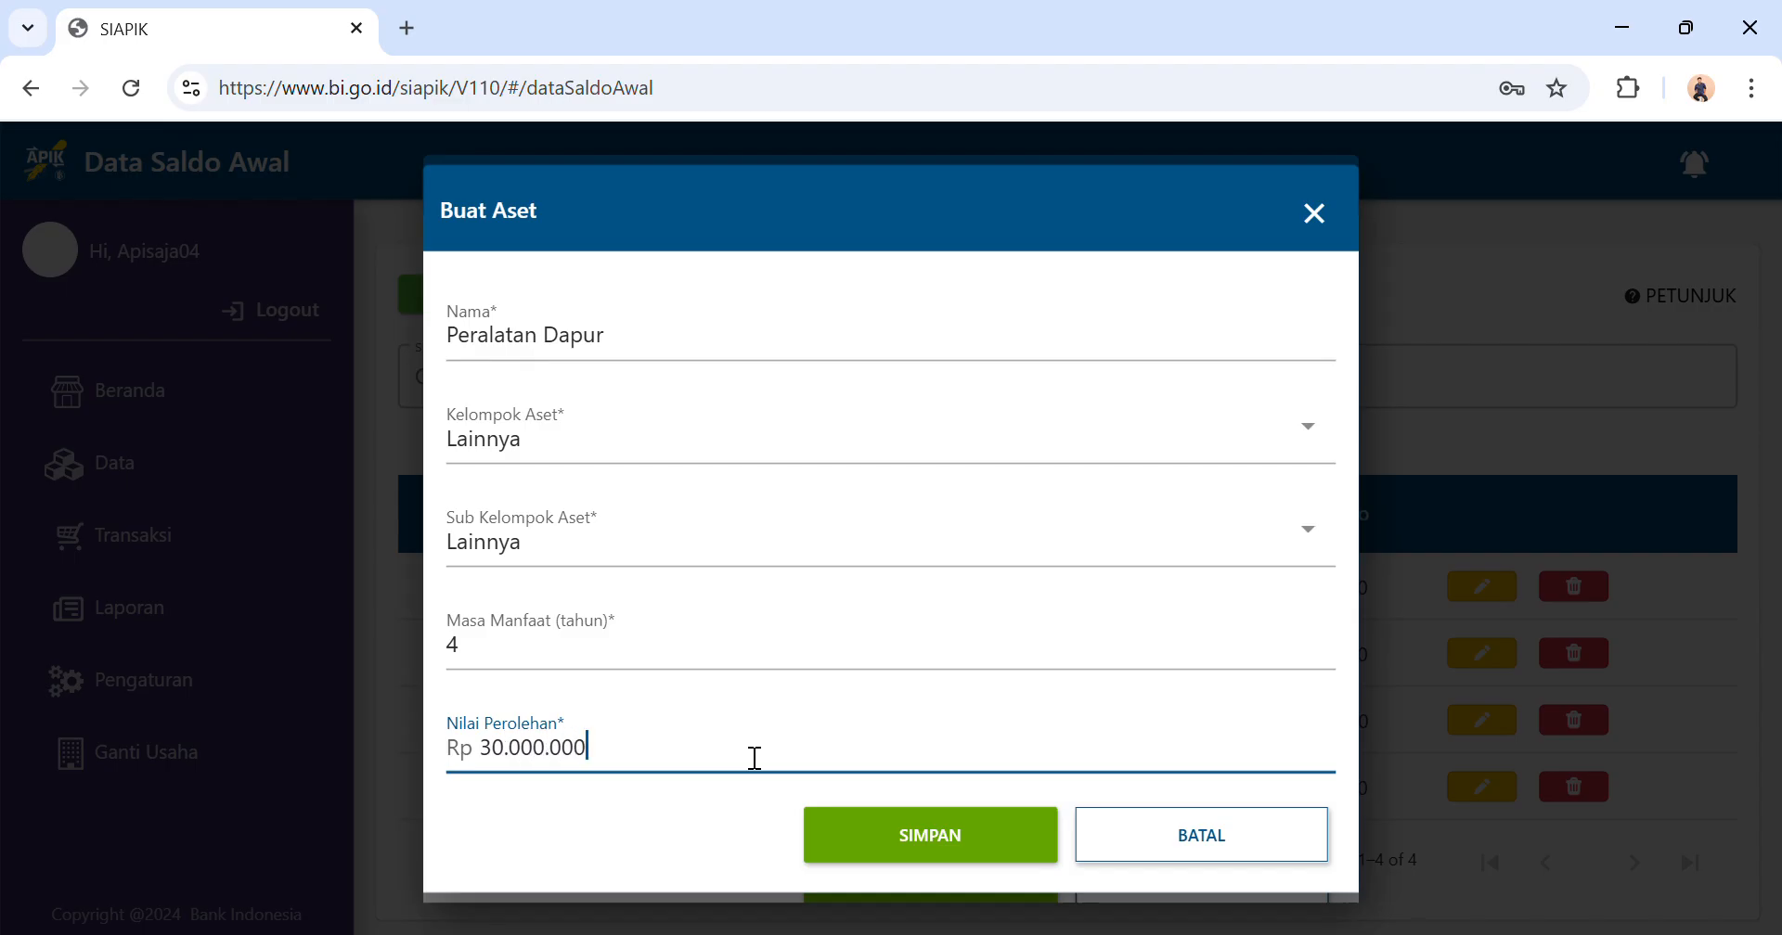
pyautogui.click(935, 840)
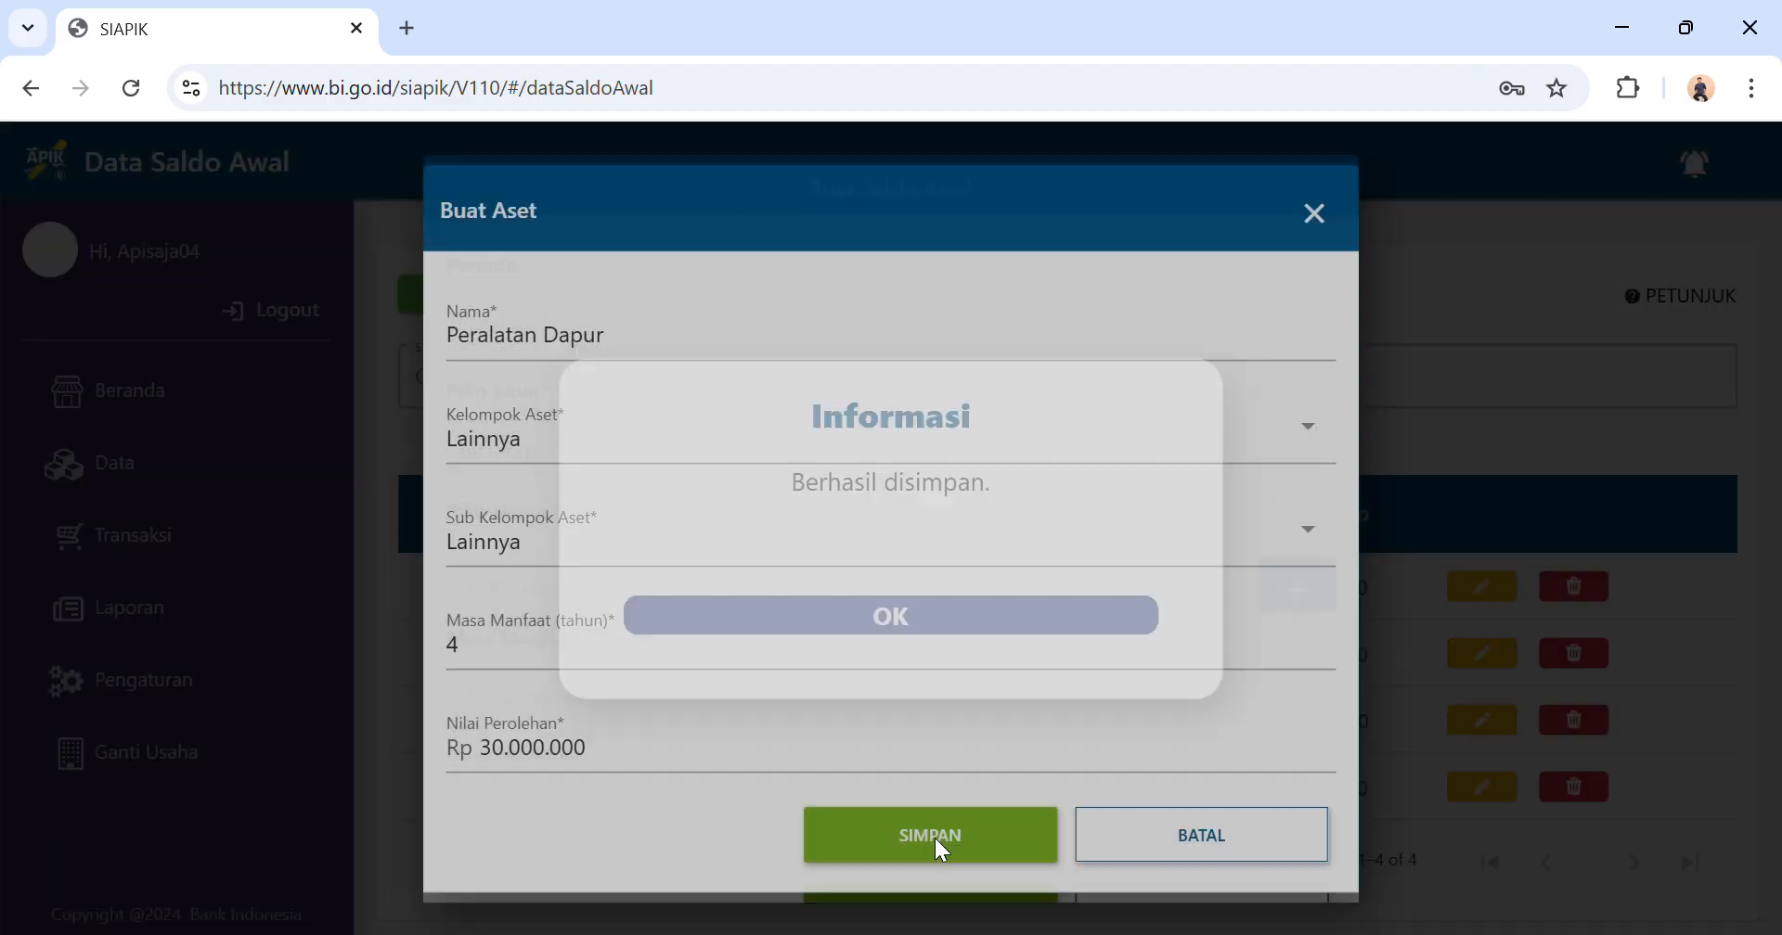
pyautogui.click(846, 619)
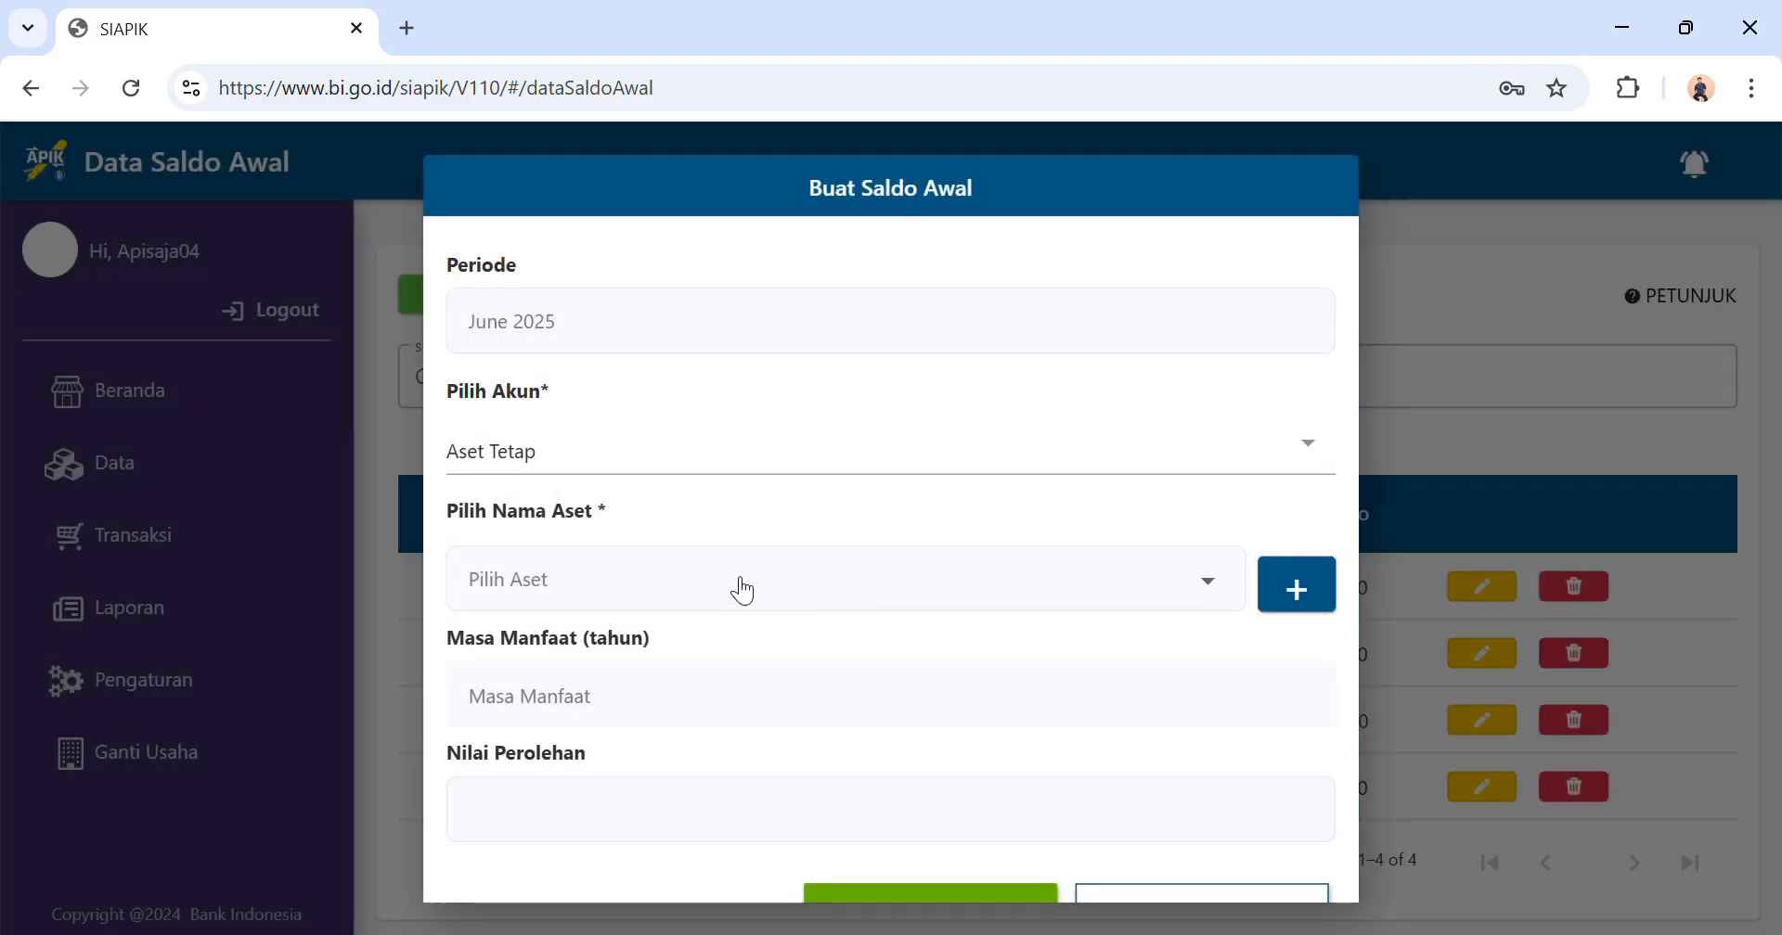
# Choose Peralatan Dapur as the asset for the Aset Tetap opening balance, save the entry and dismiss the notice.
pyautogui.click(738, 593)
pyautogui.click(727, 589)
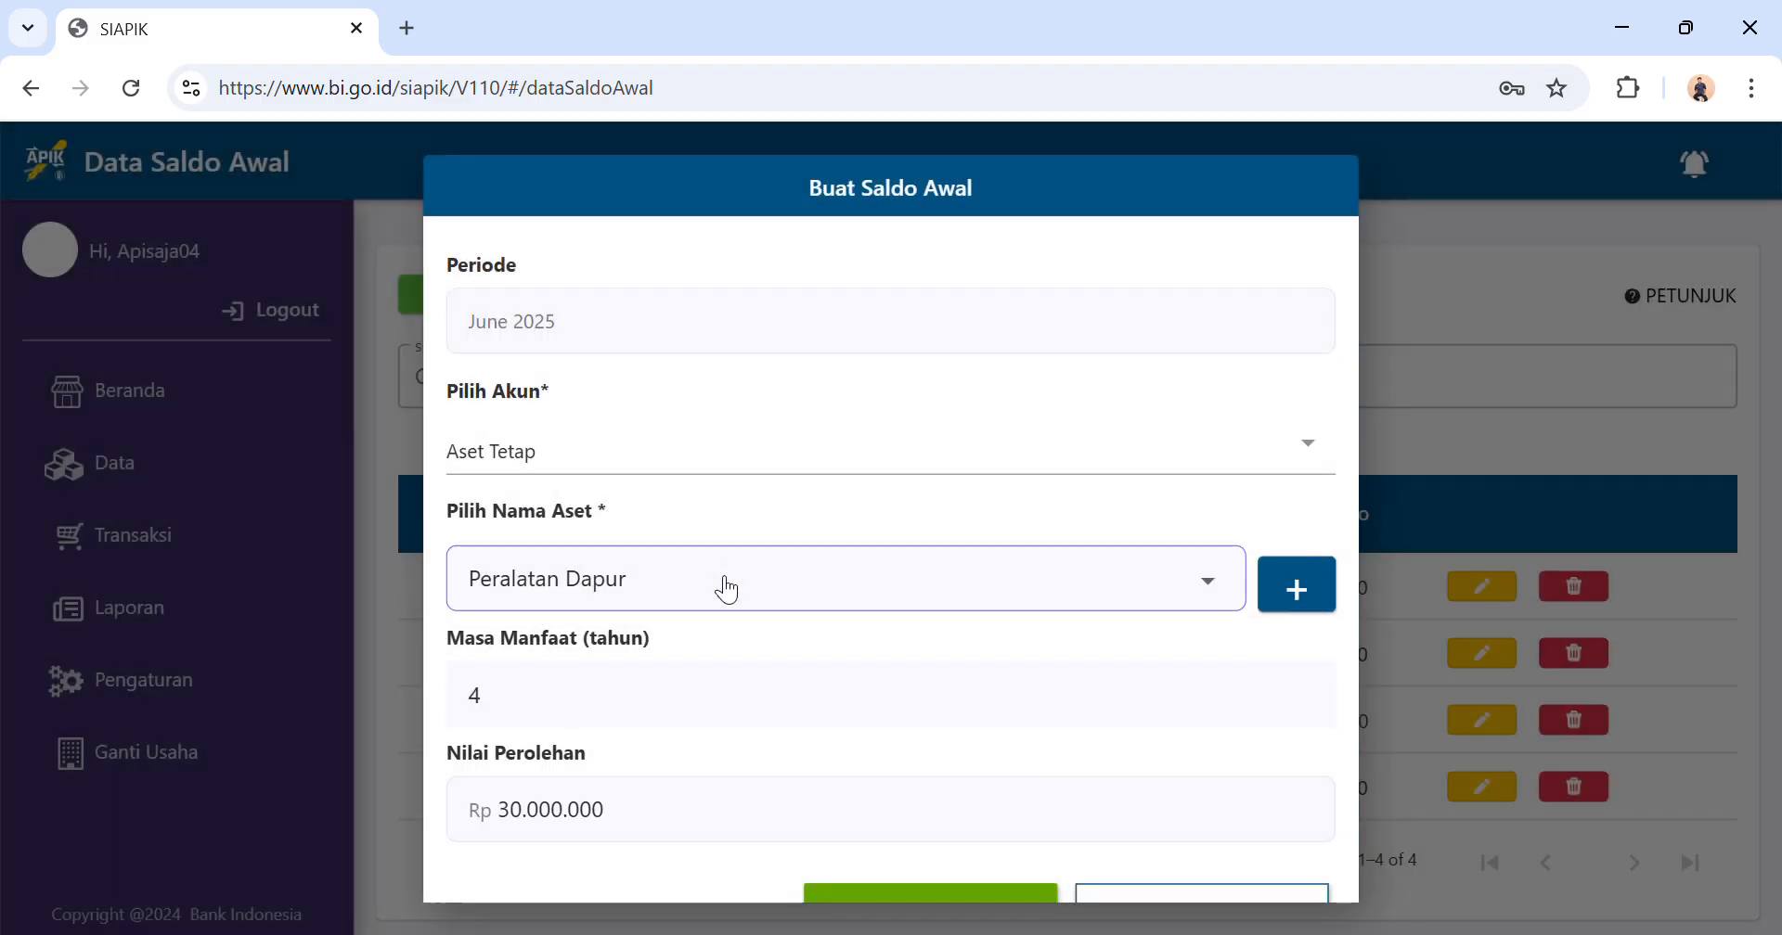
pyautogui.scroll(-1, 601, 799)
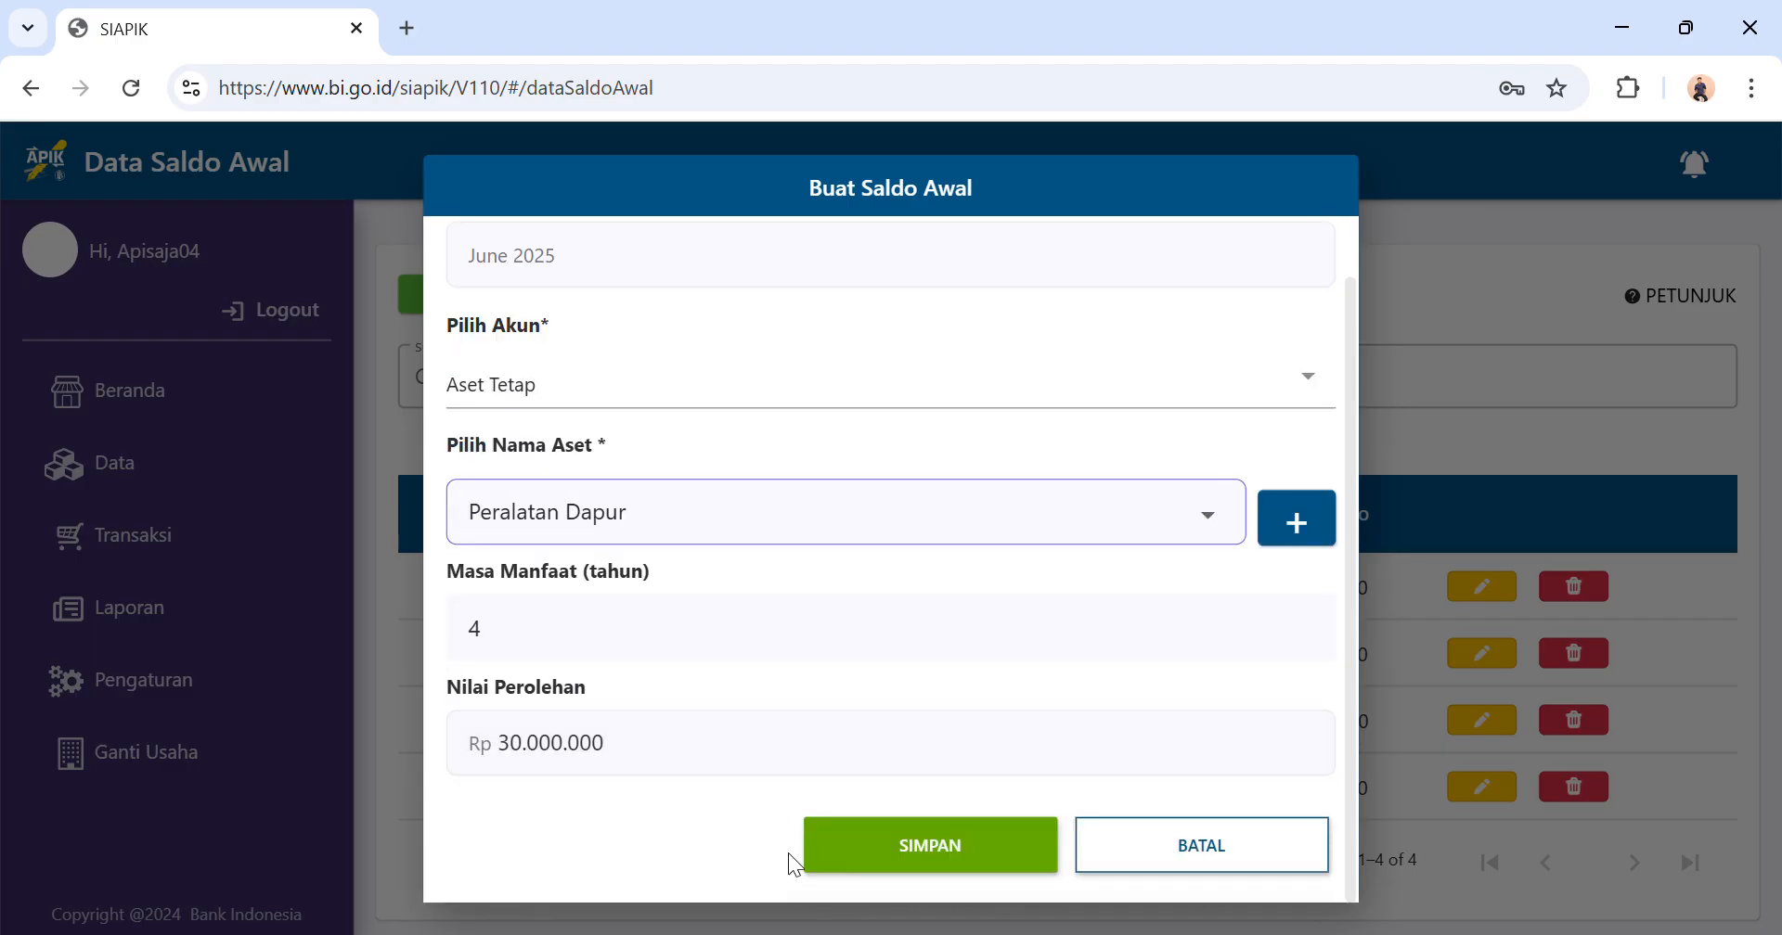
pyautogui.click(921, 848)
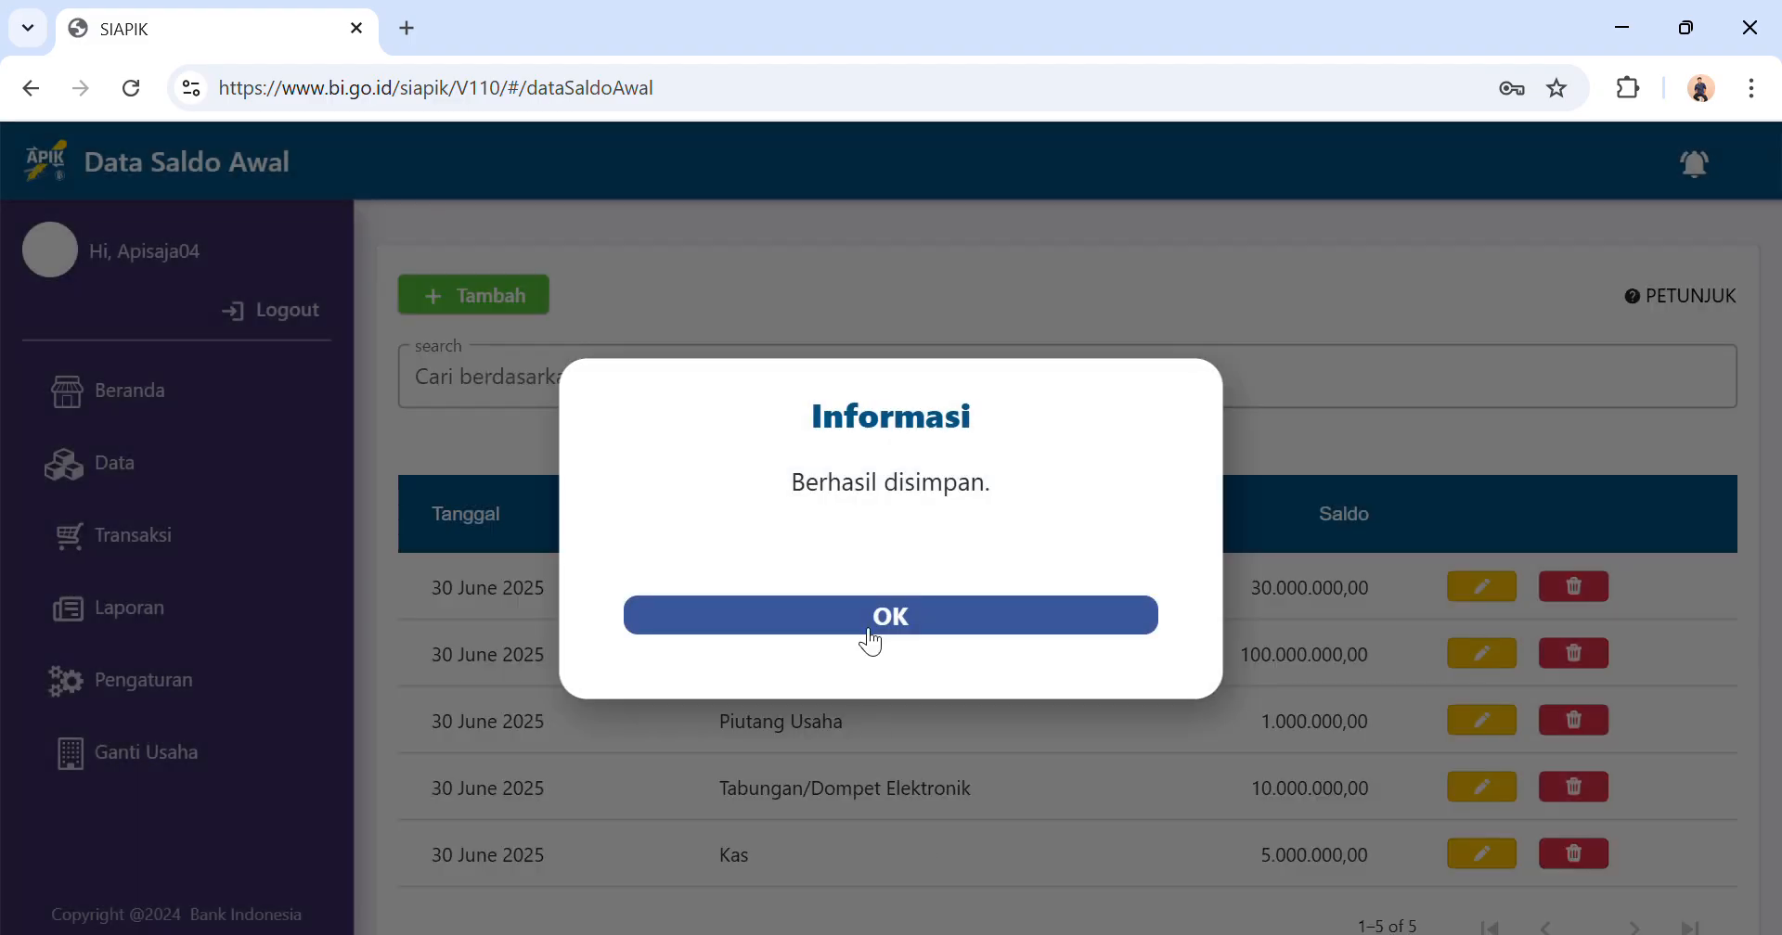
pyautogui.click(871, 620)
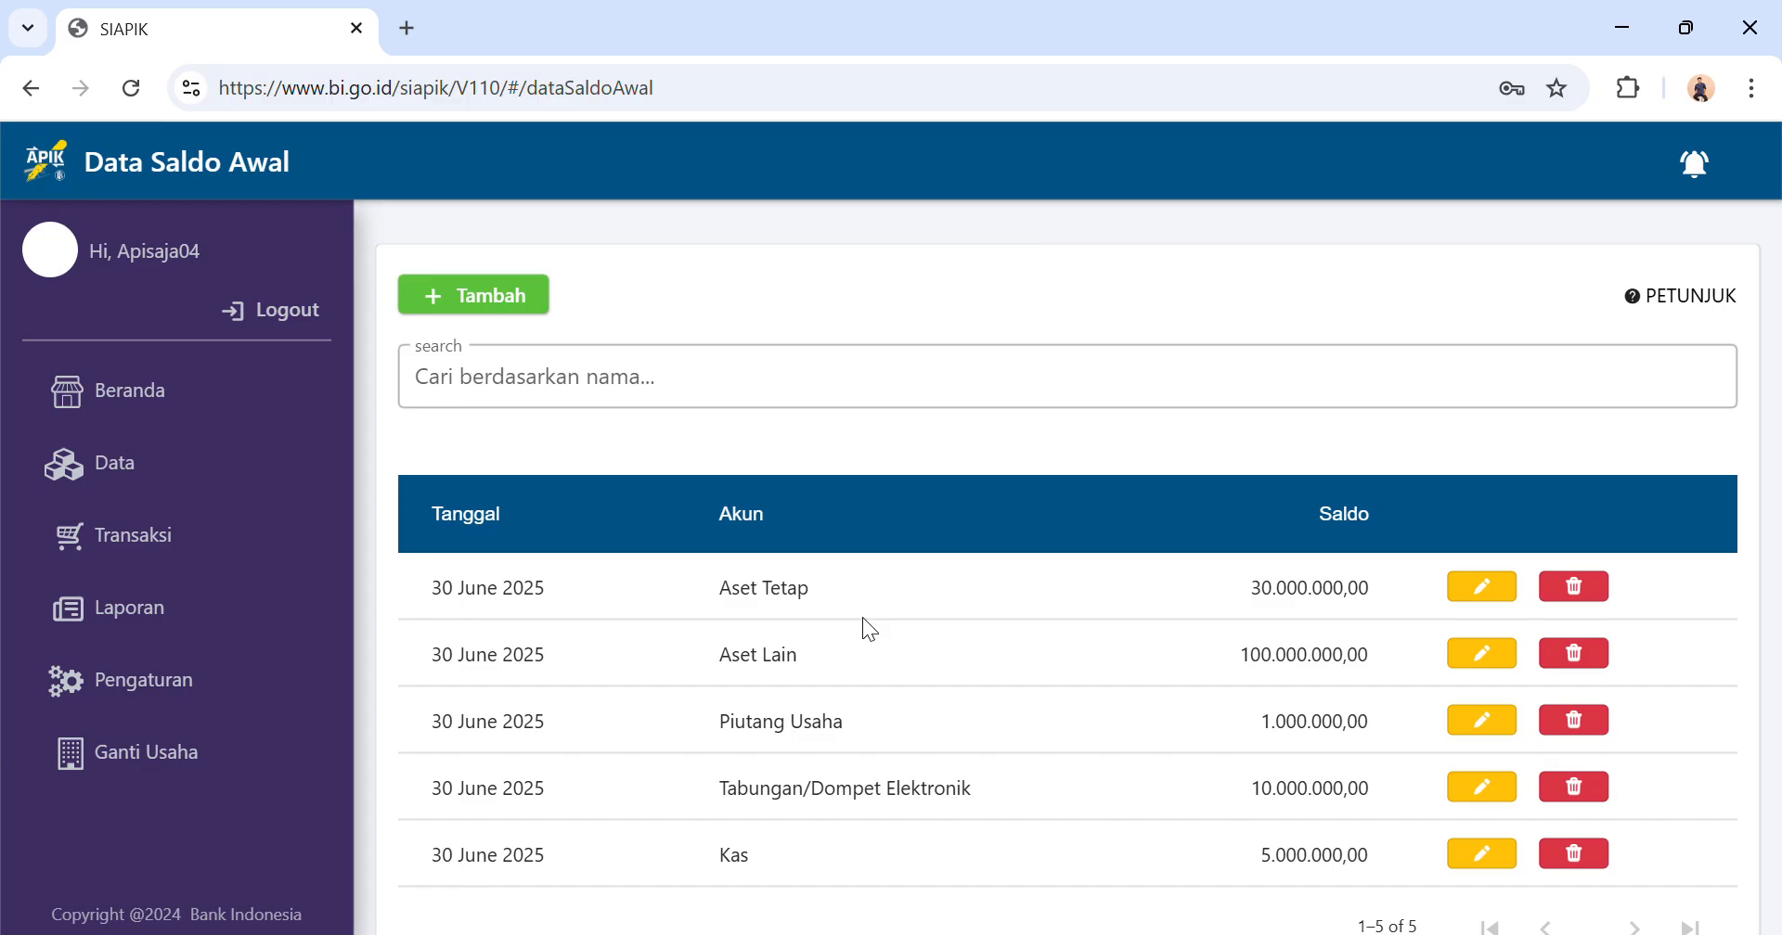
# Start another opening balance entry for the Utang Usaha account.
pyautogui.click(504, 320)
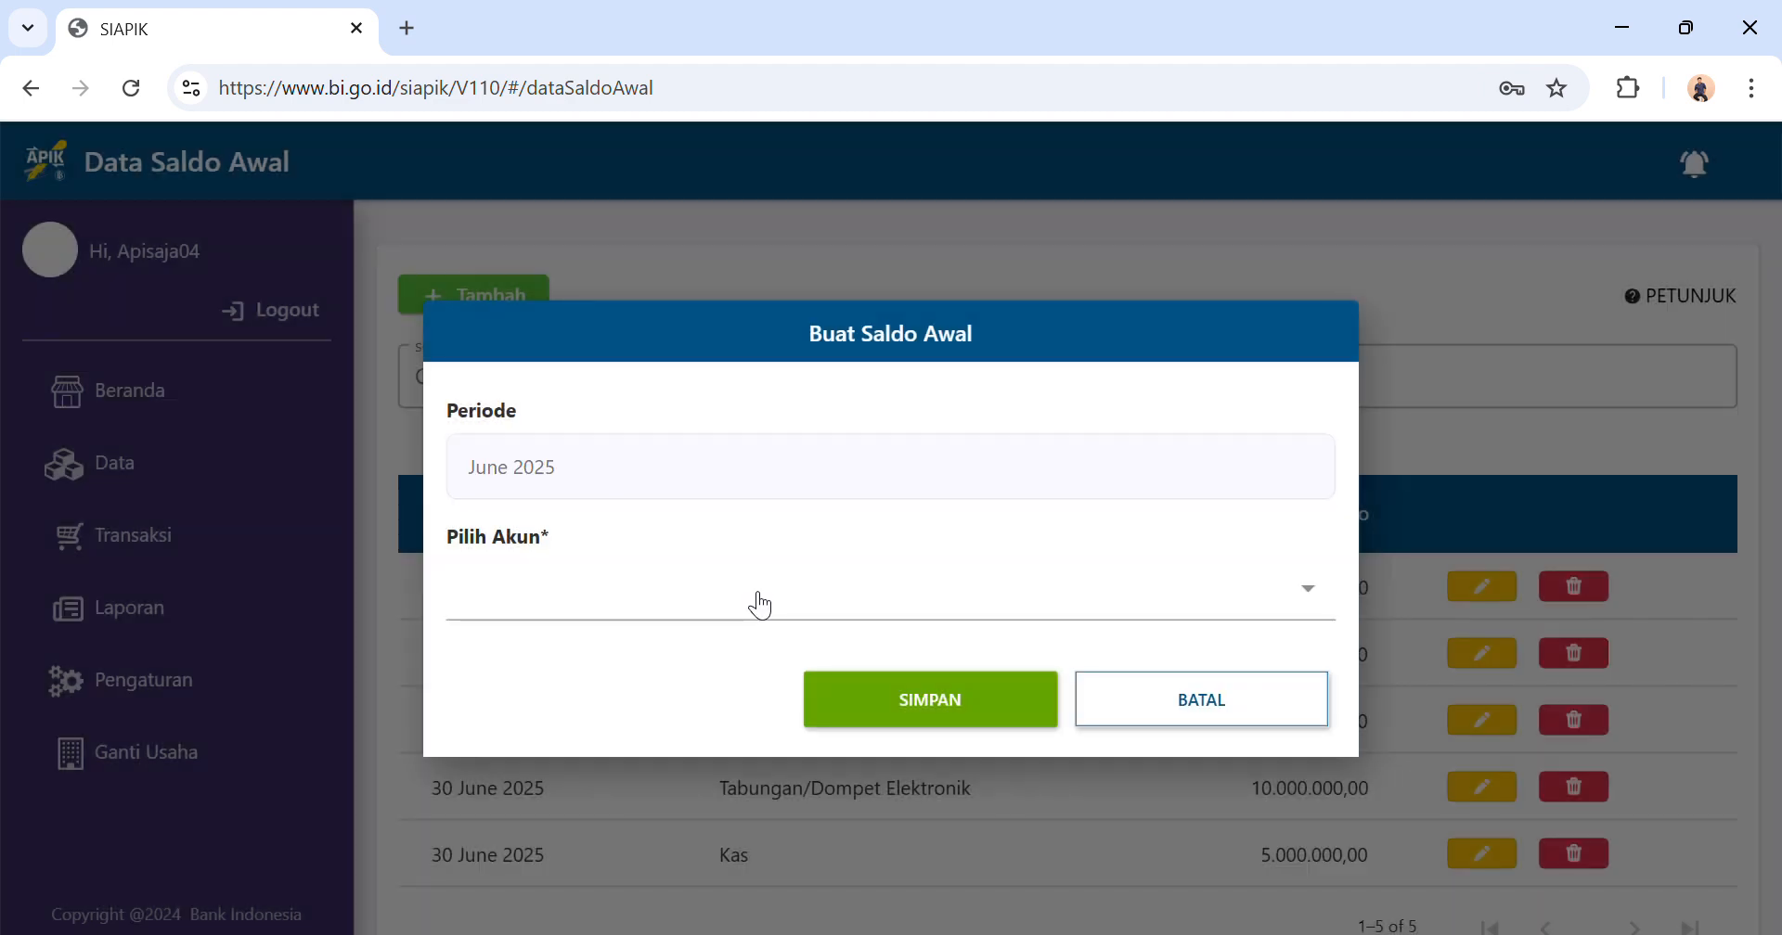
pyautogui.click(794, 604)
pyautogui.scroll(-6, 730, 574)
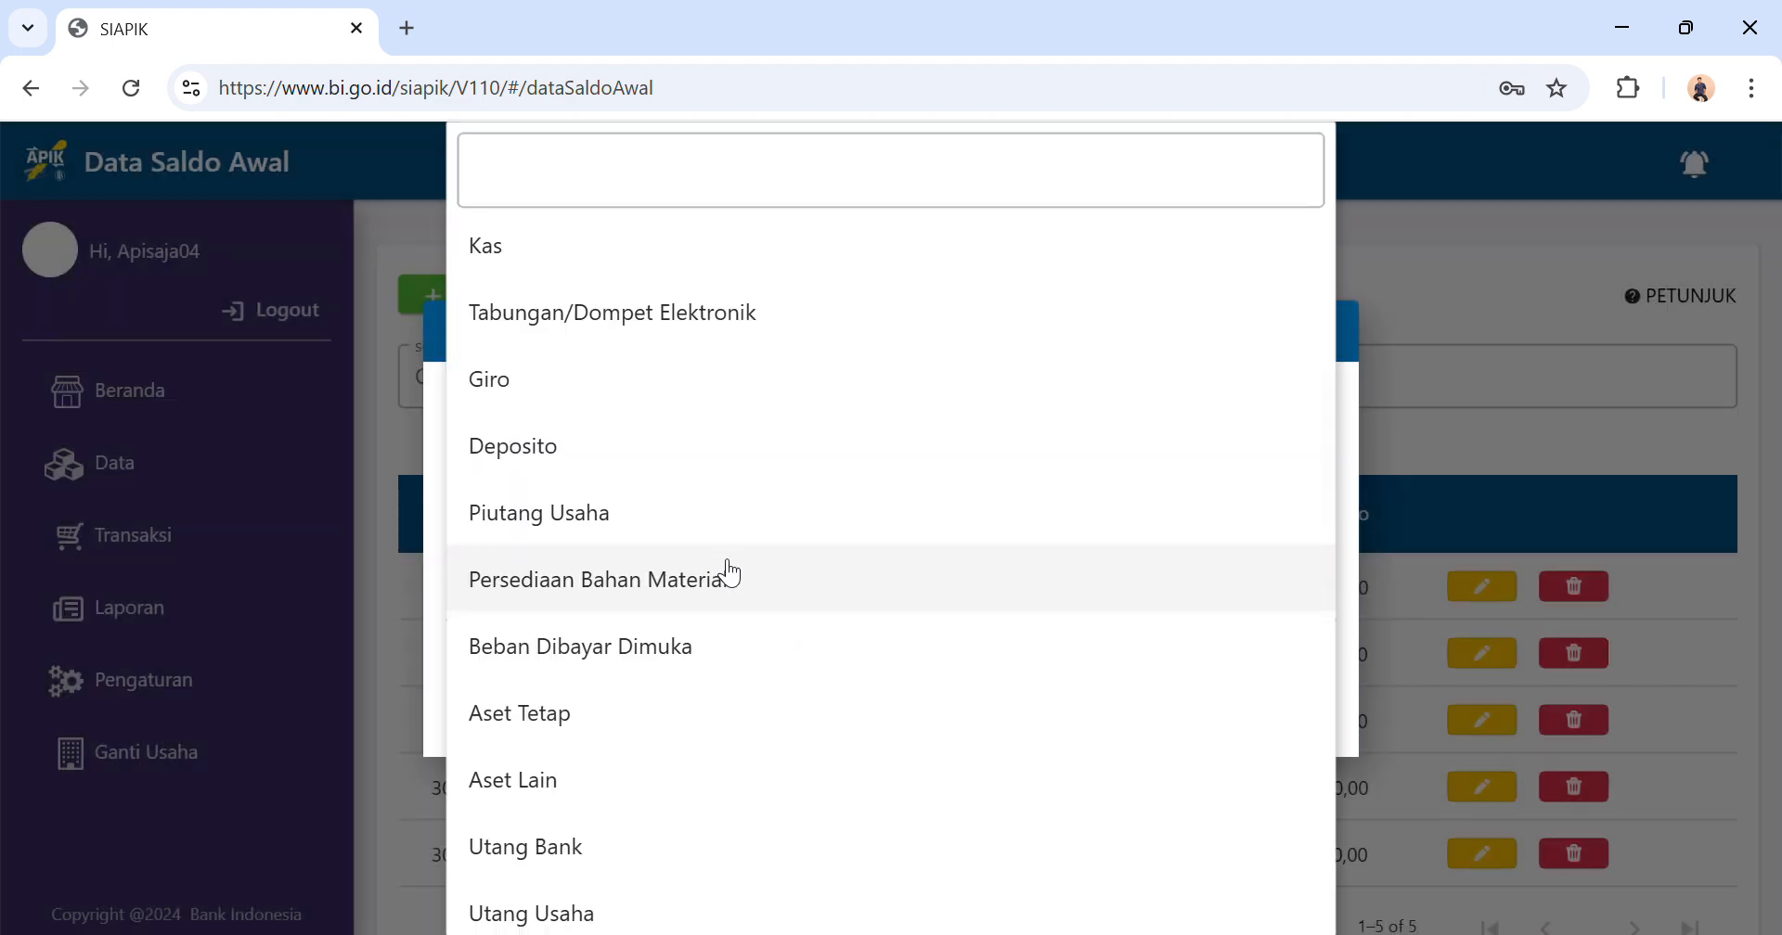
pyautogui.scroll(-5, 730, 574)
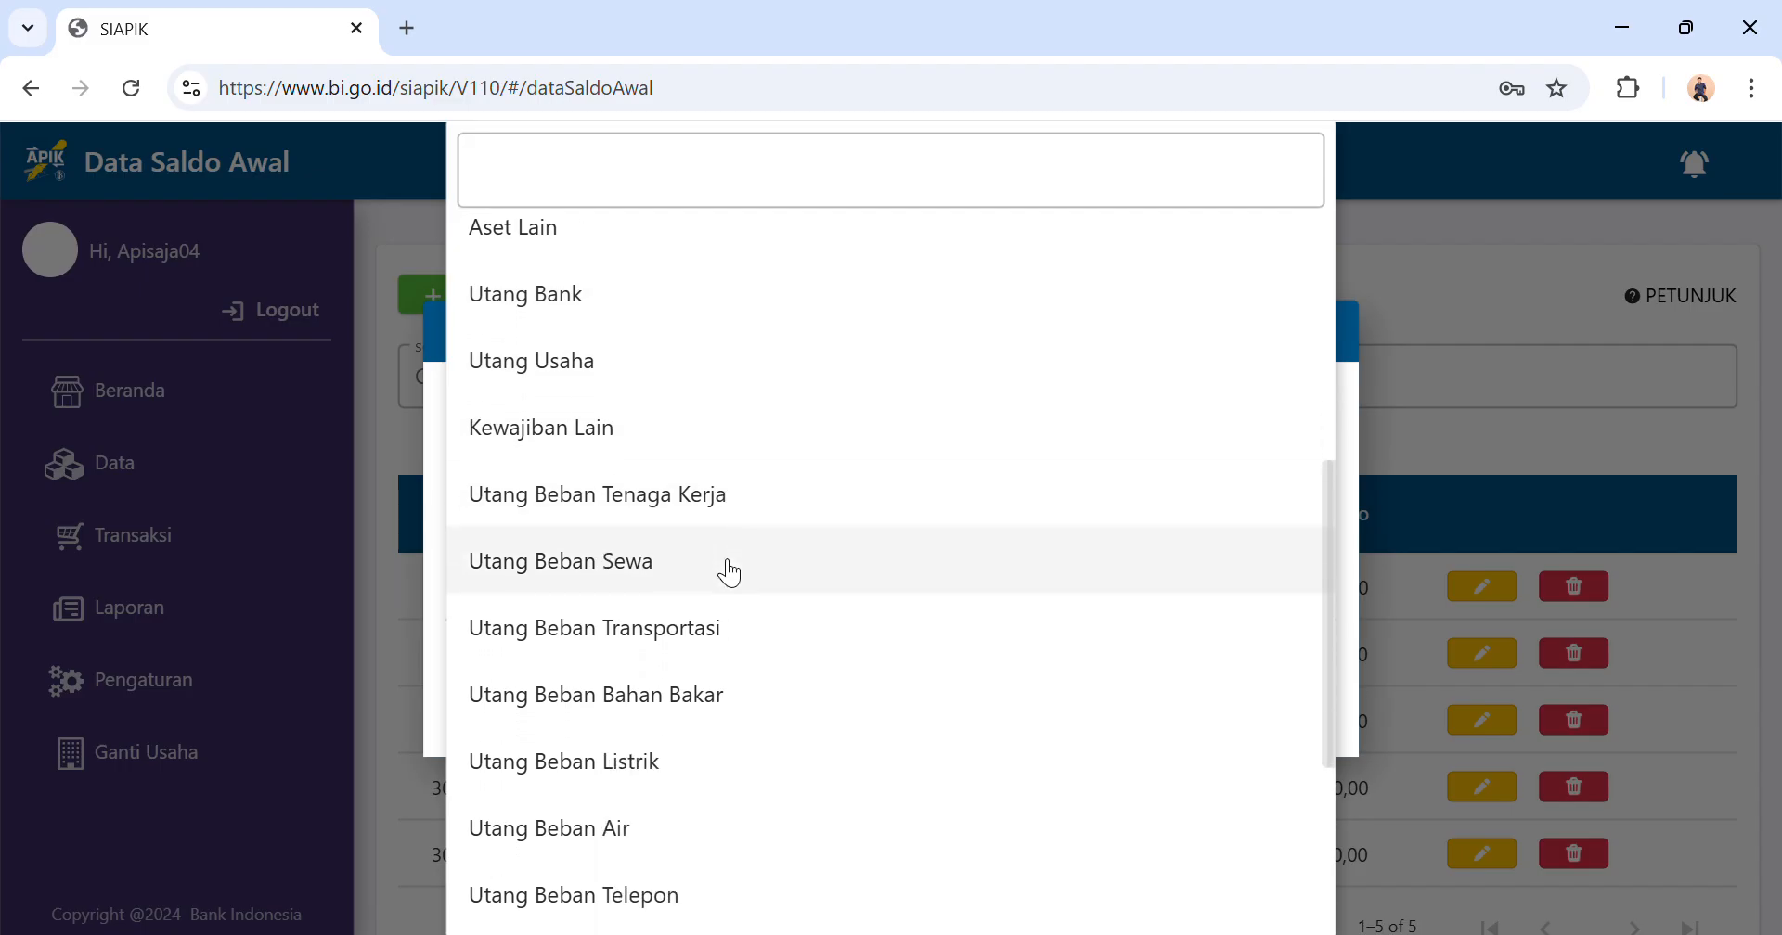
pyautogui.scroll(5, 731, 574)
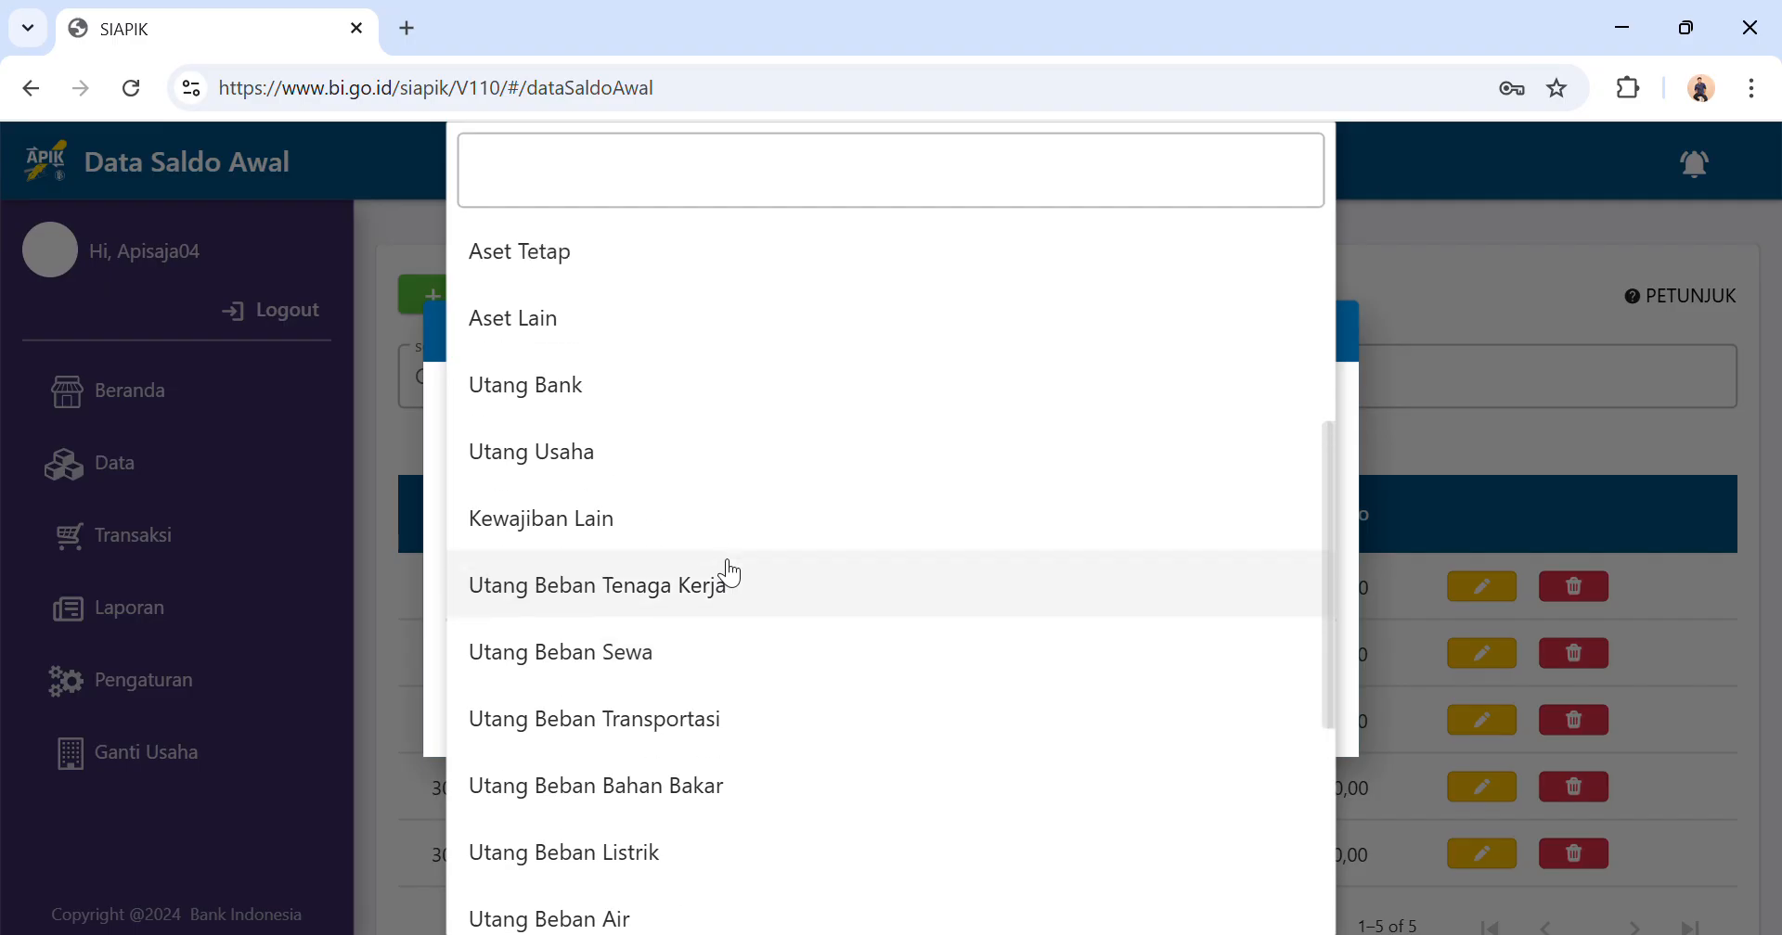
pyautogui.click(659, 464)
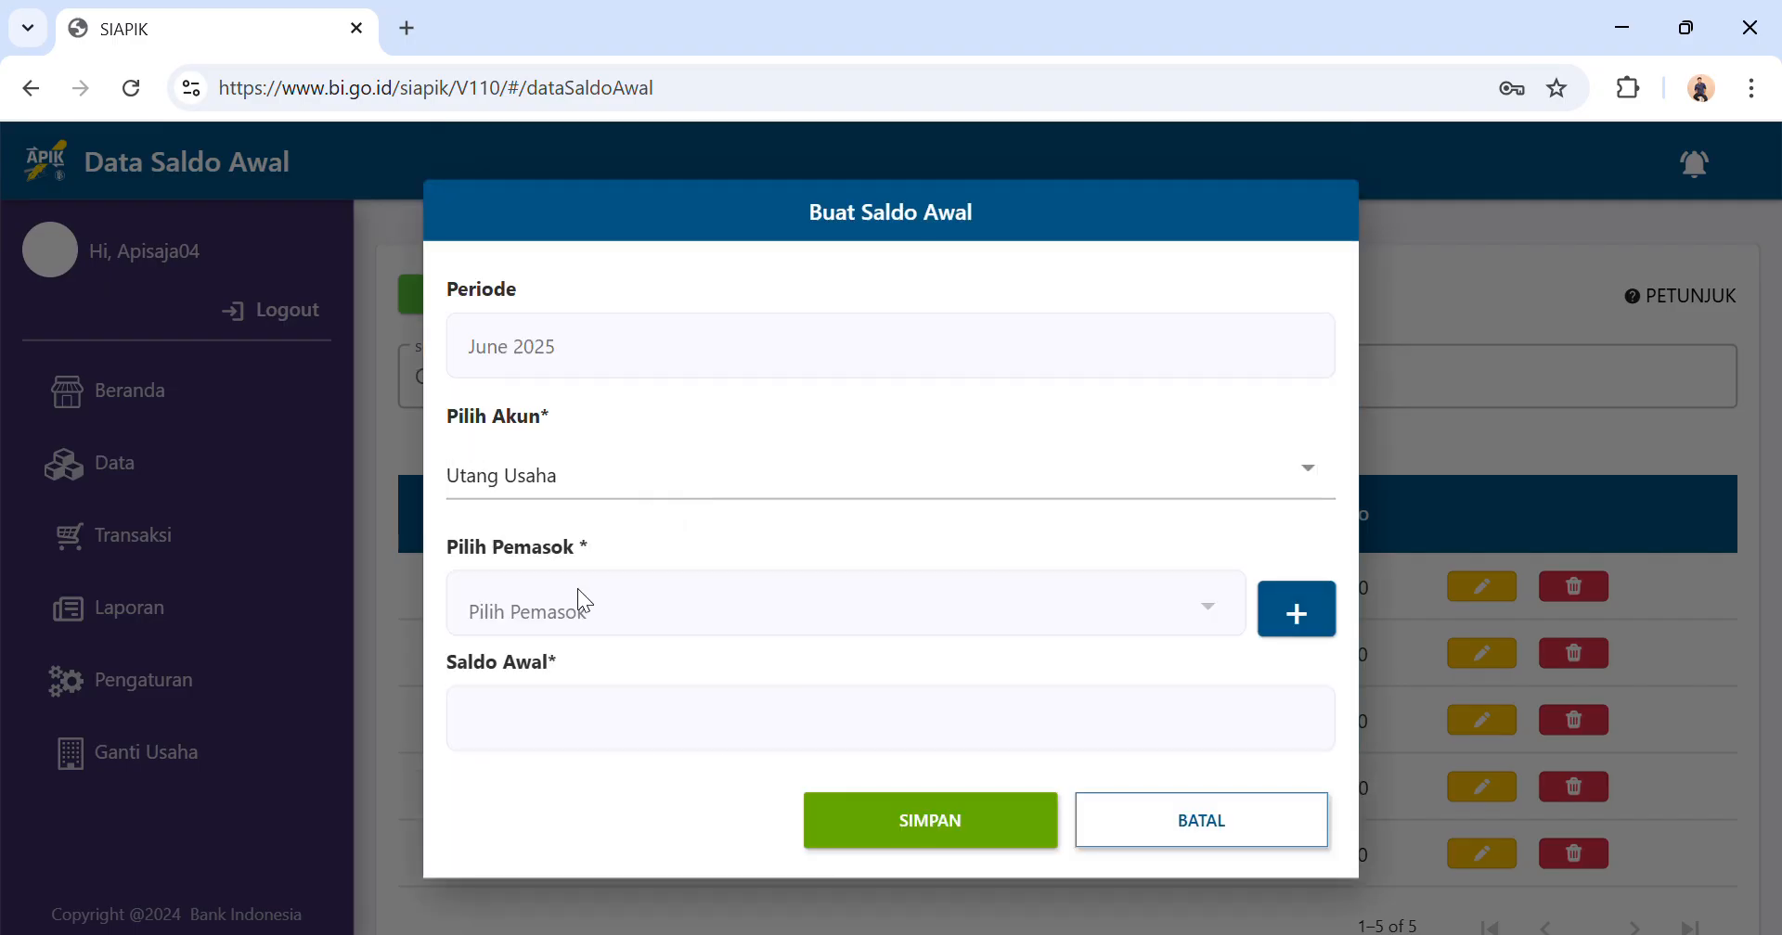
# Start adding a new supplier named Suplier Ayam for the Utang Usaha entry.
pyautogui.click(1316, 620)
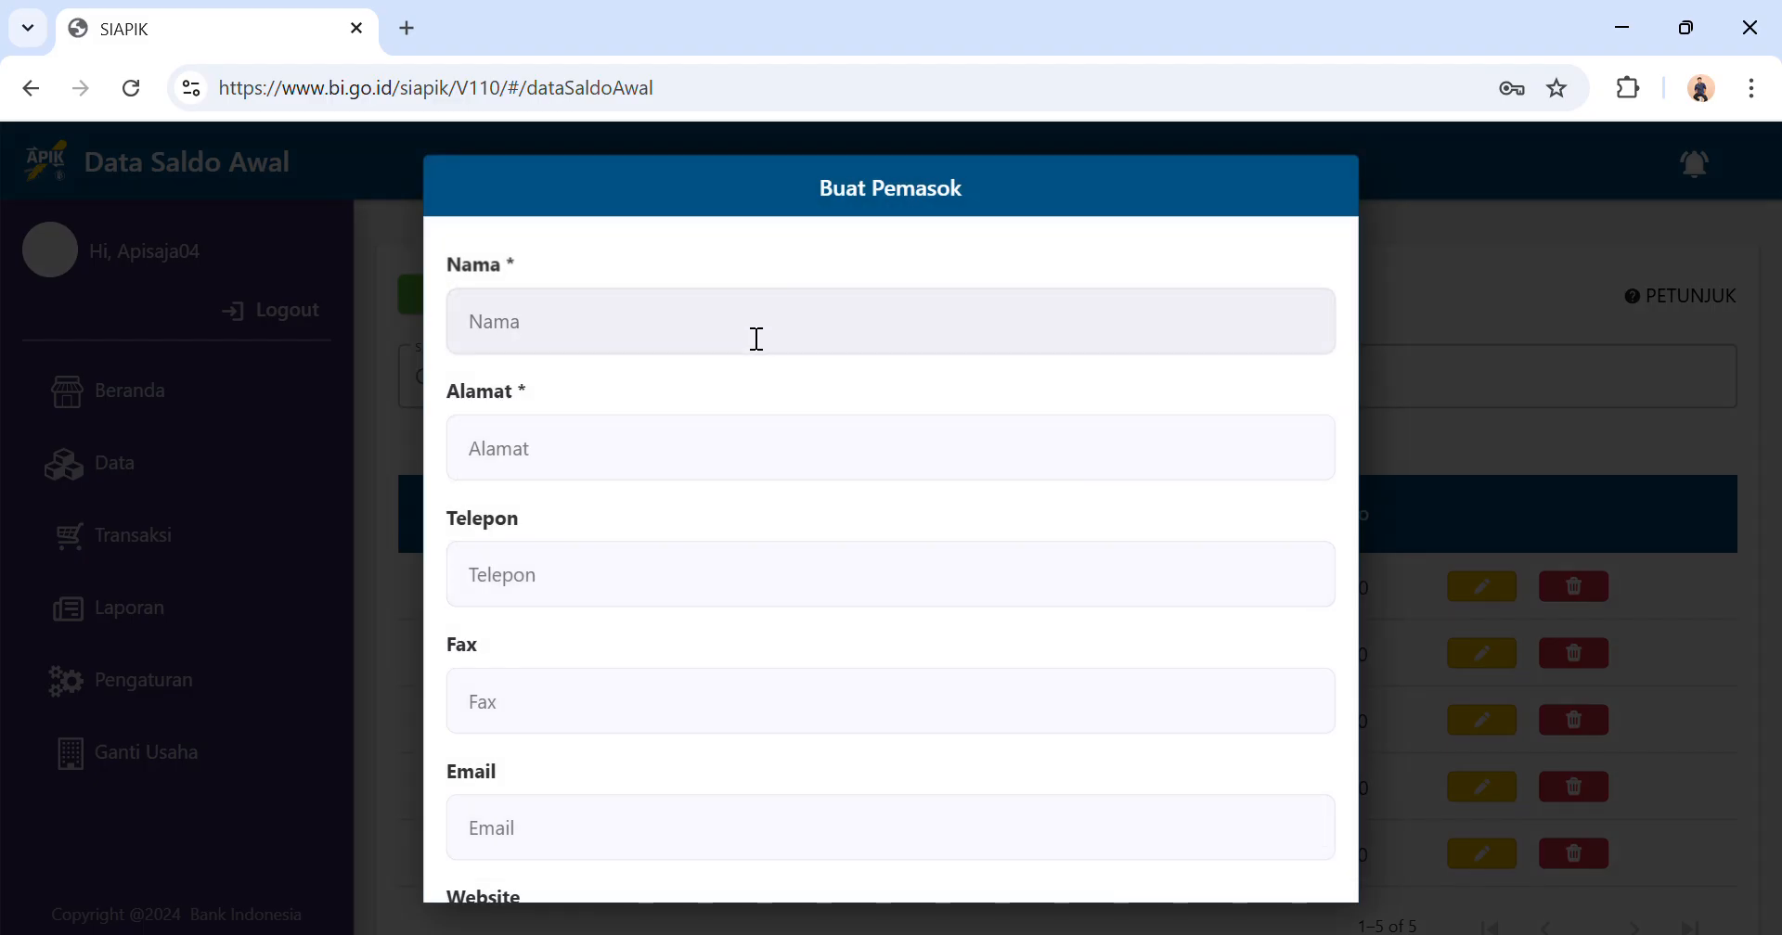
pyautogui.click(756, 335)
pyautogui.write('S')
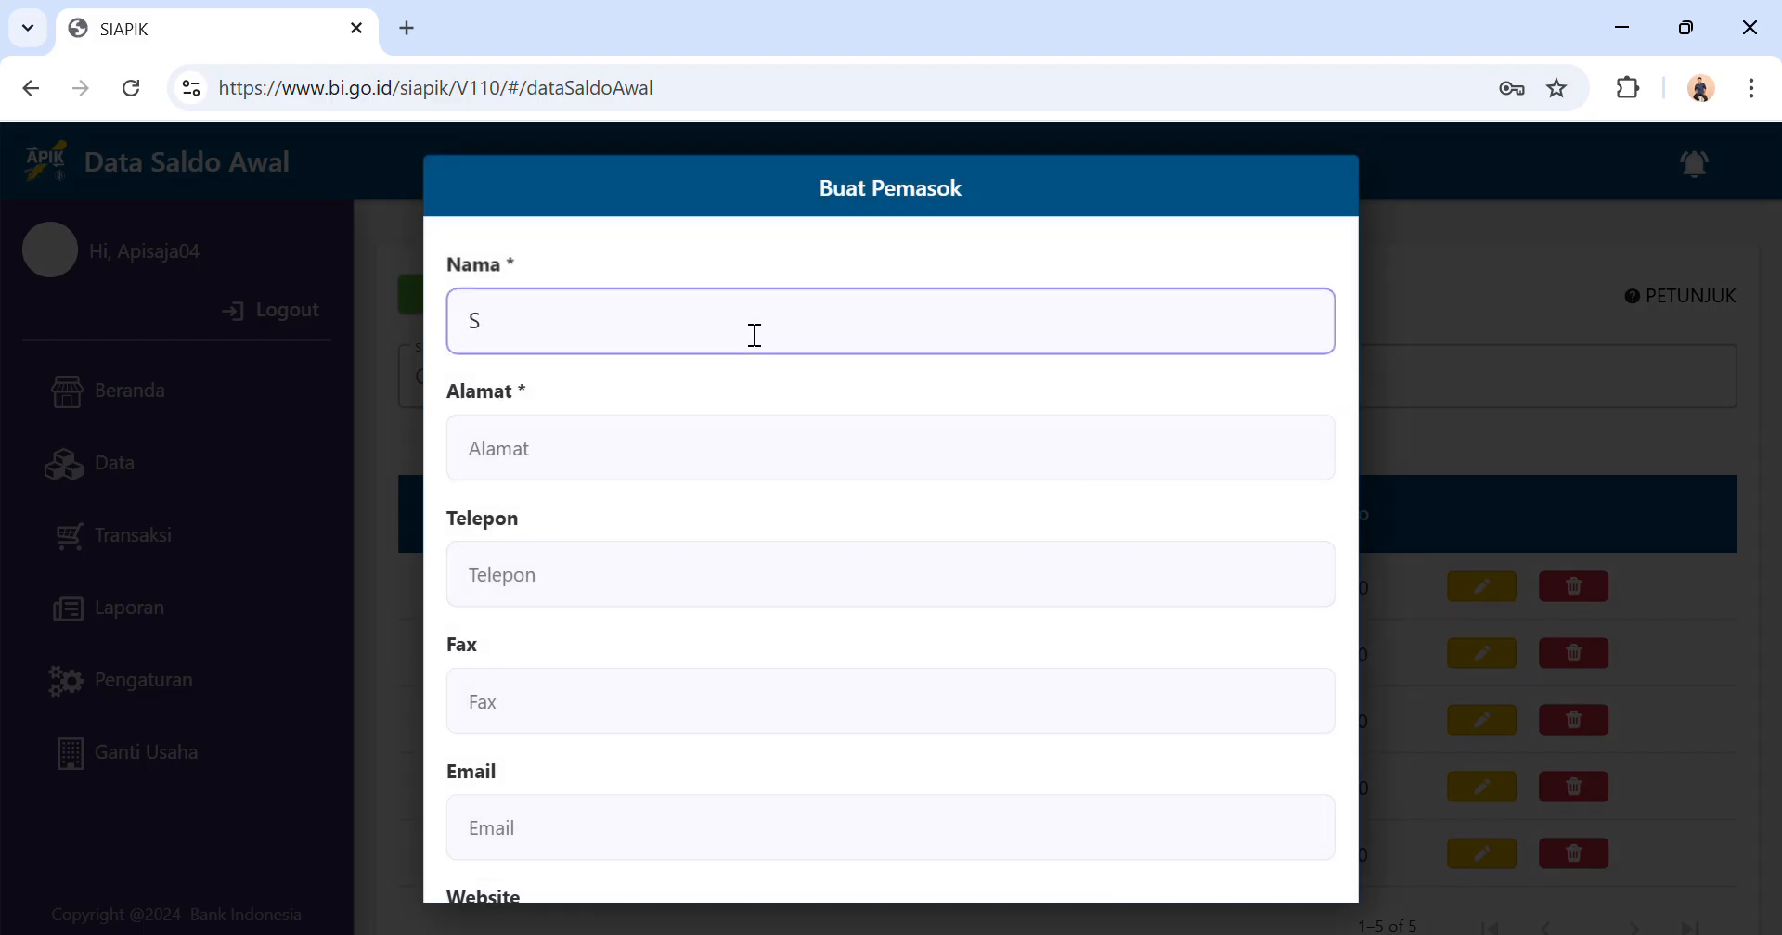
pyautogui.write('uplier Aaya')
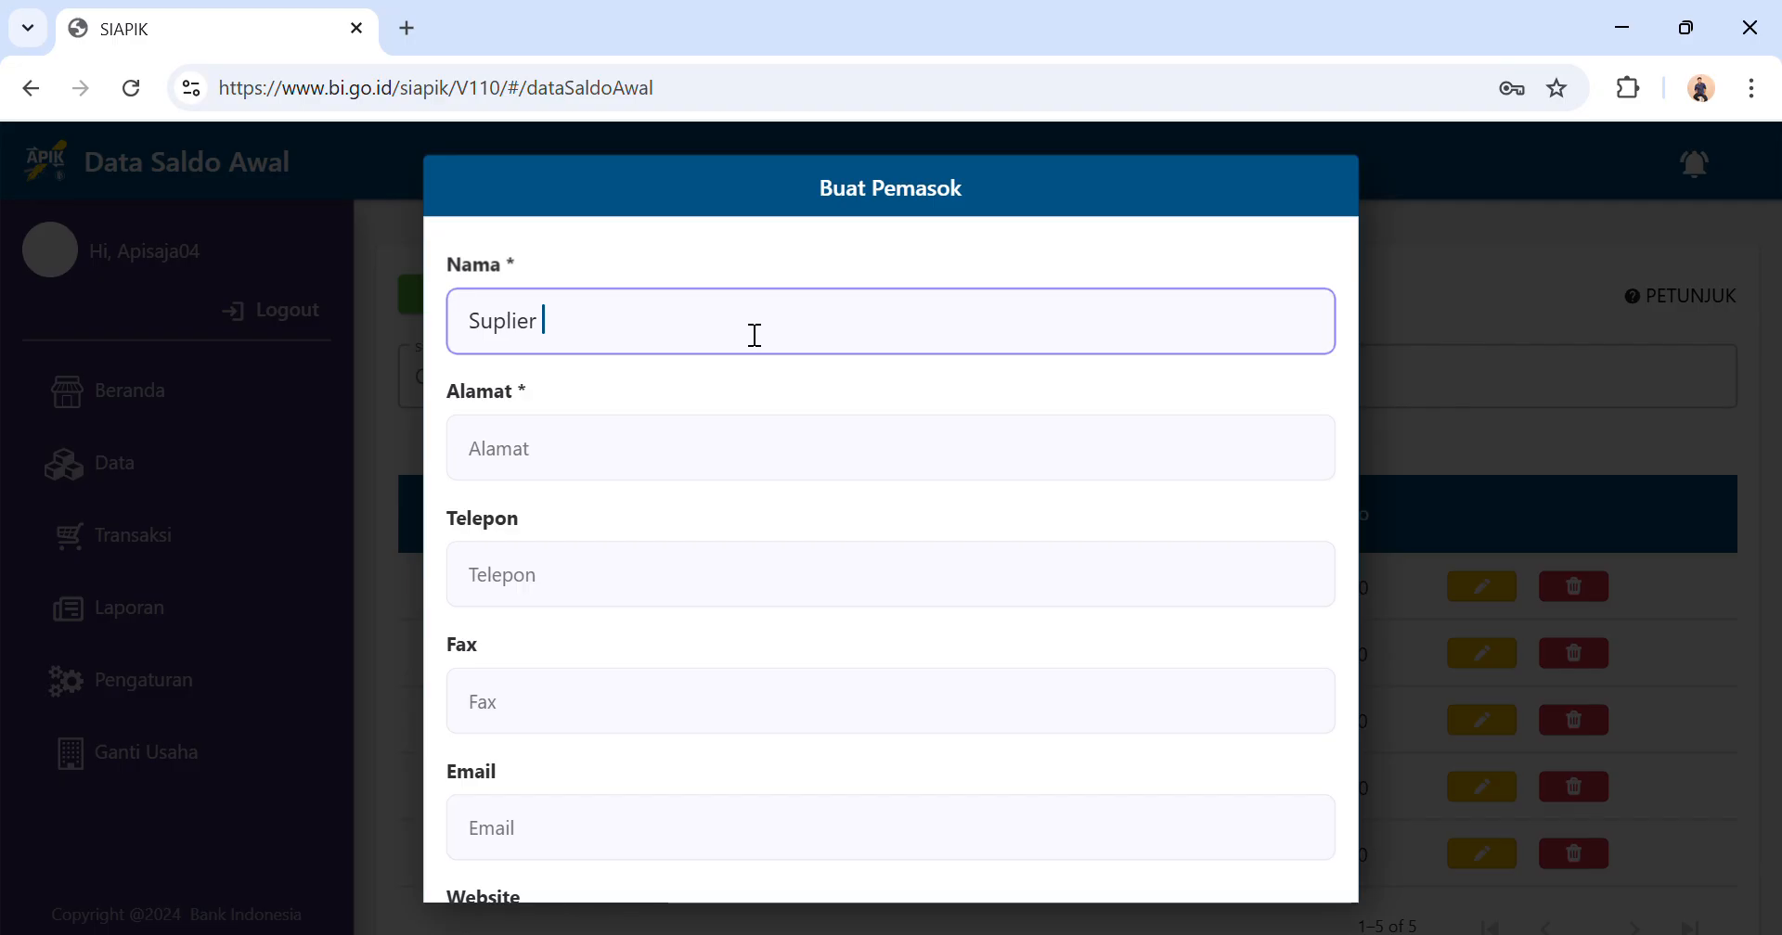
pyautogui.press('BackSpace')
pyautogui.press('BackSpace')
pyautogui.press('BackSpace')
pyautogui.write('yam')
# Fill in the supplier's street address, save the new supplier and dismiss the notice.
pyautogui.click(649, 465)
pyautogui.write('Jl ')
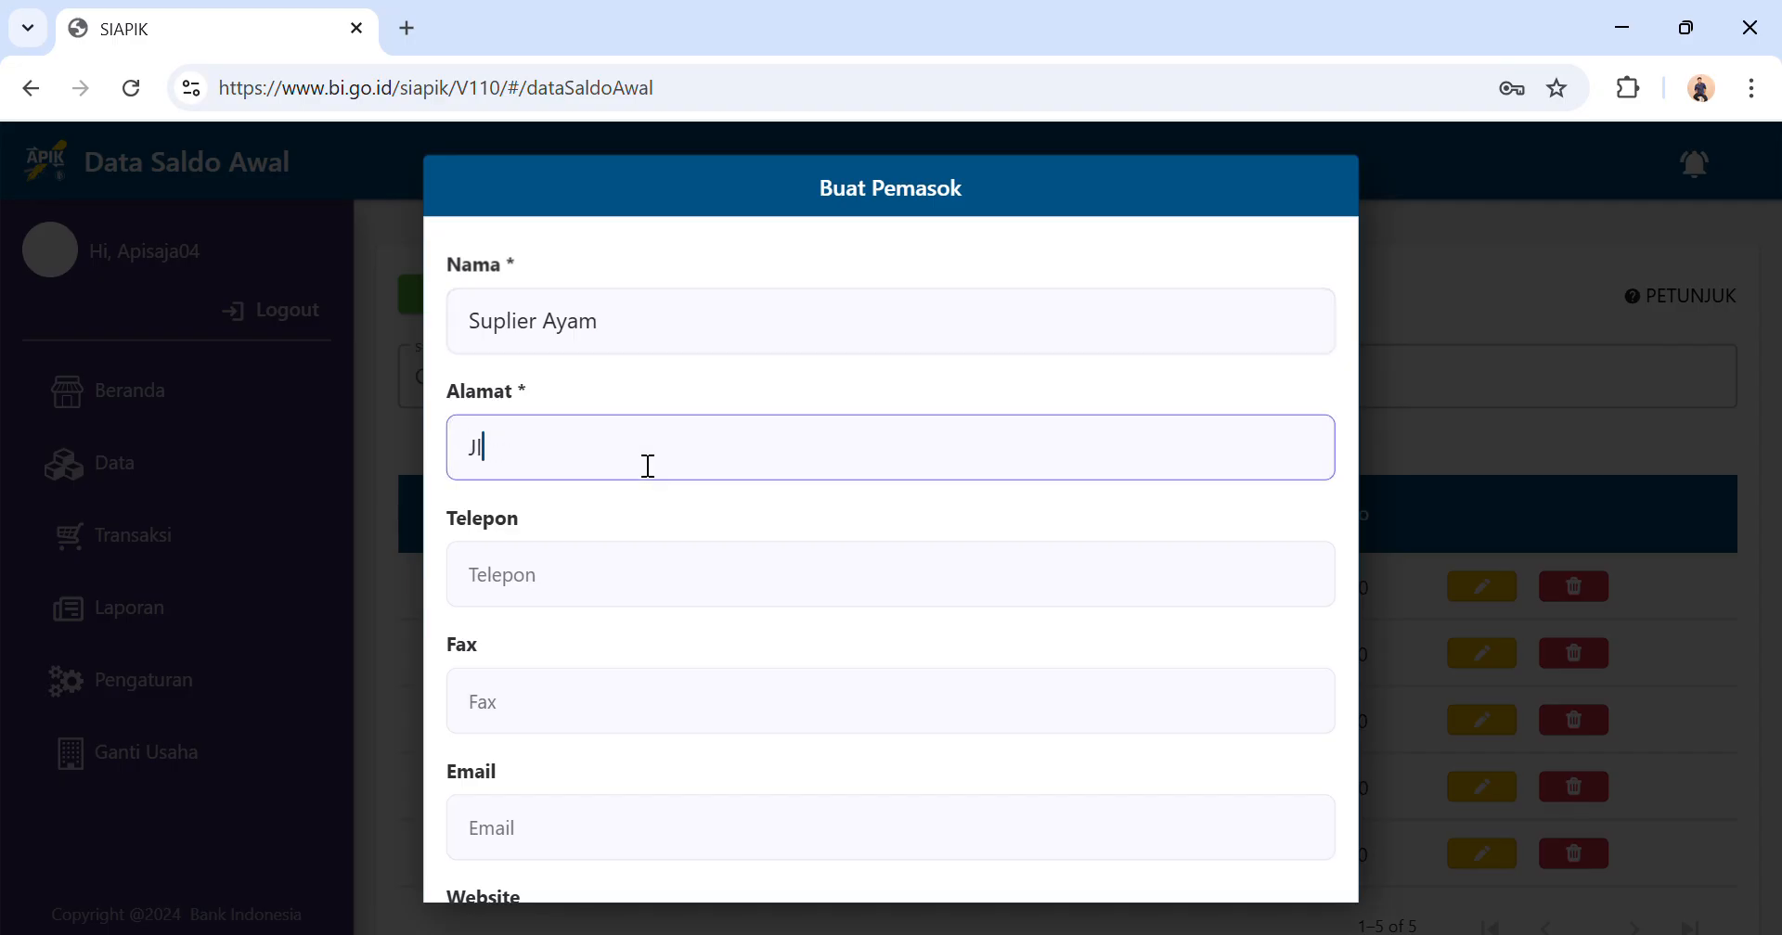
pyautogui.write('Bakti')
pyautogui.scroll(-4, 576, 725)
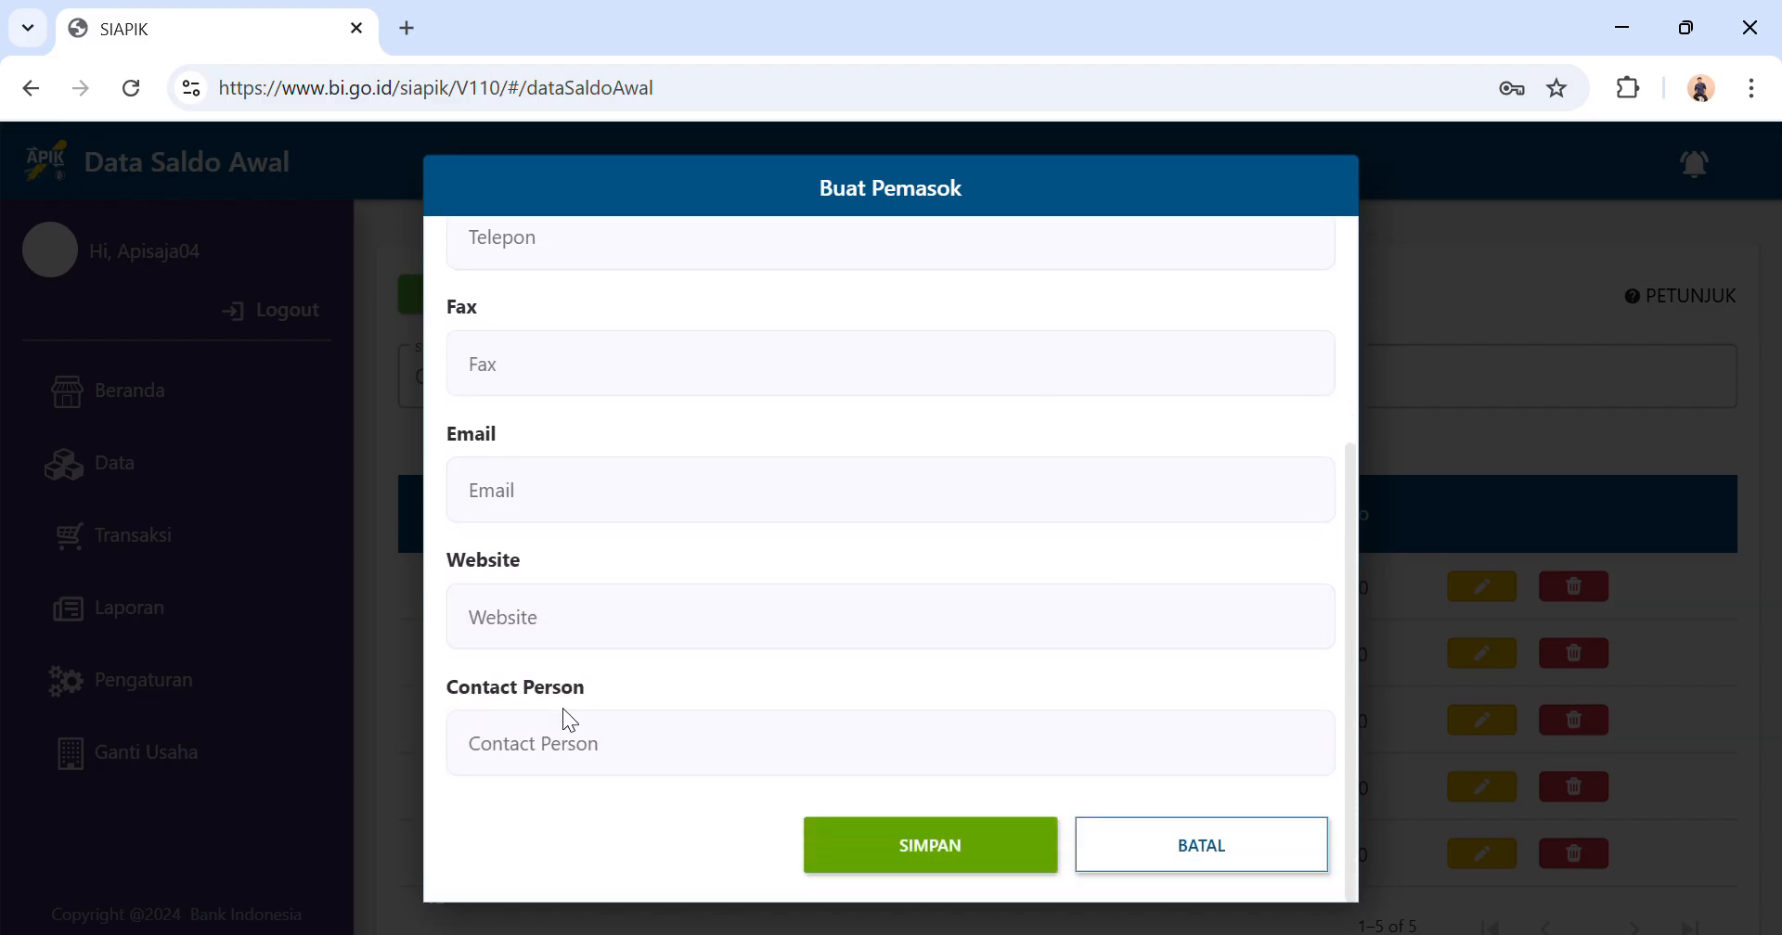
pyautogui.click(915, 865)
pyautogui.click(943, 619)
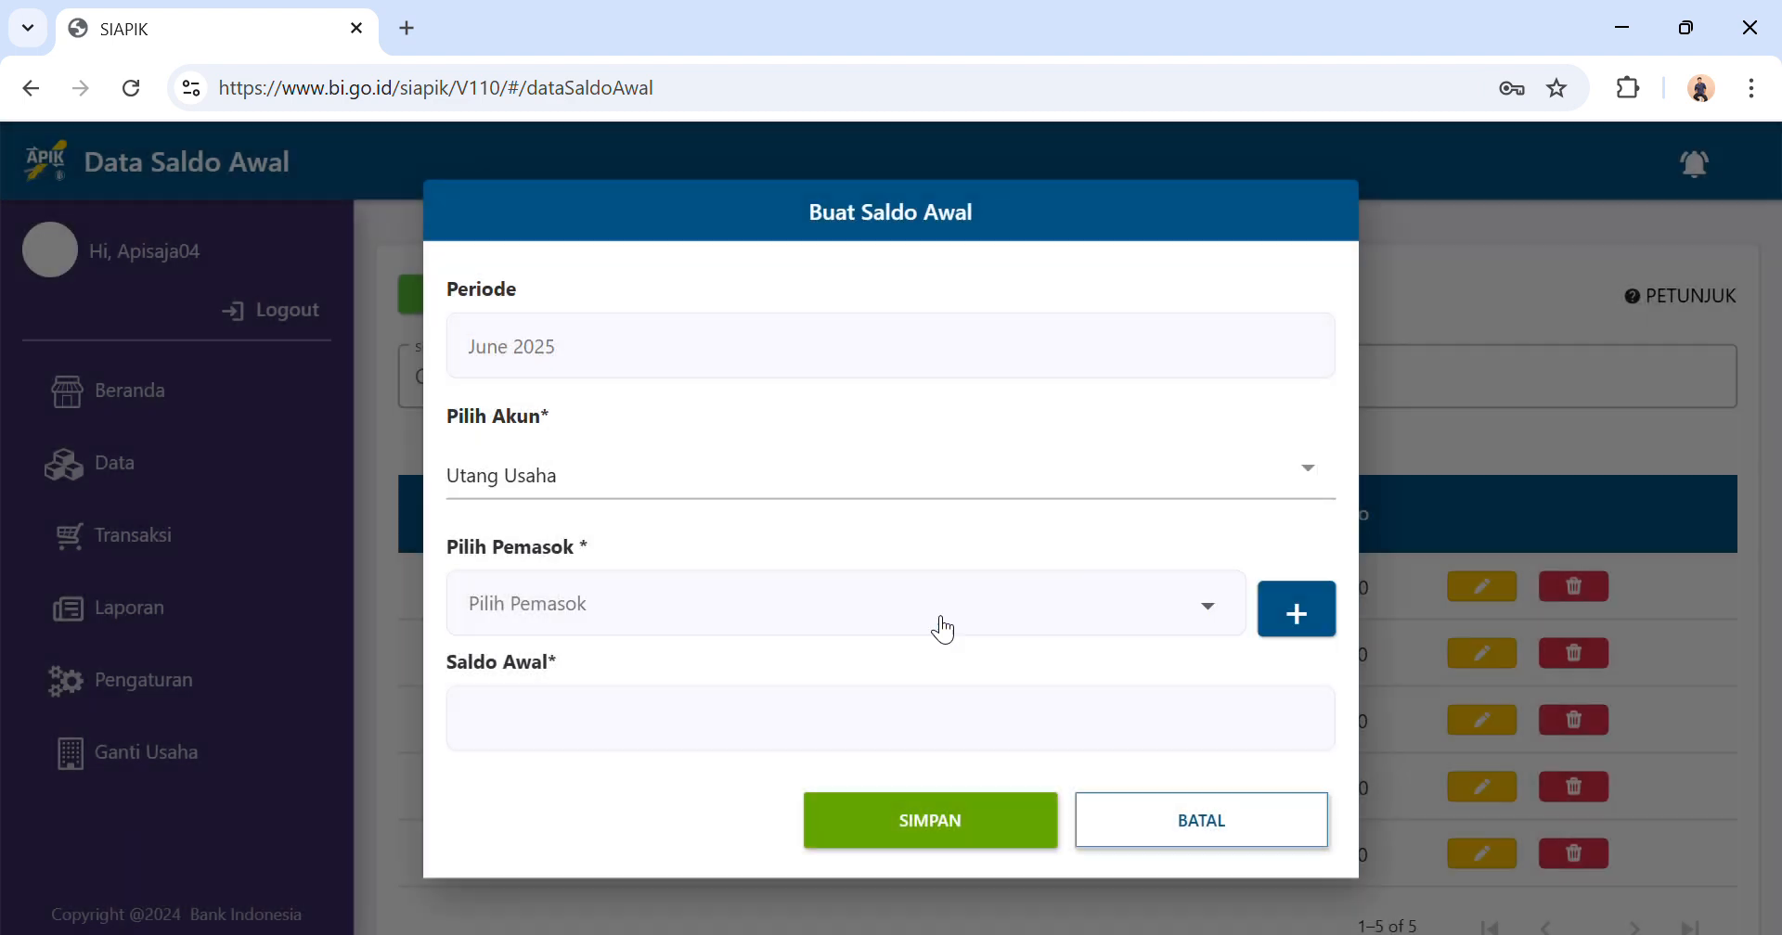
# Choose Suplier Ayam as the supplier, set the opening balance to Rp5.000.000, save the entry and dismiss the notice.
pyautogui.click(728, 639)
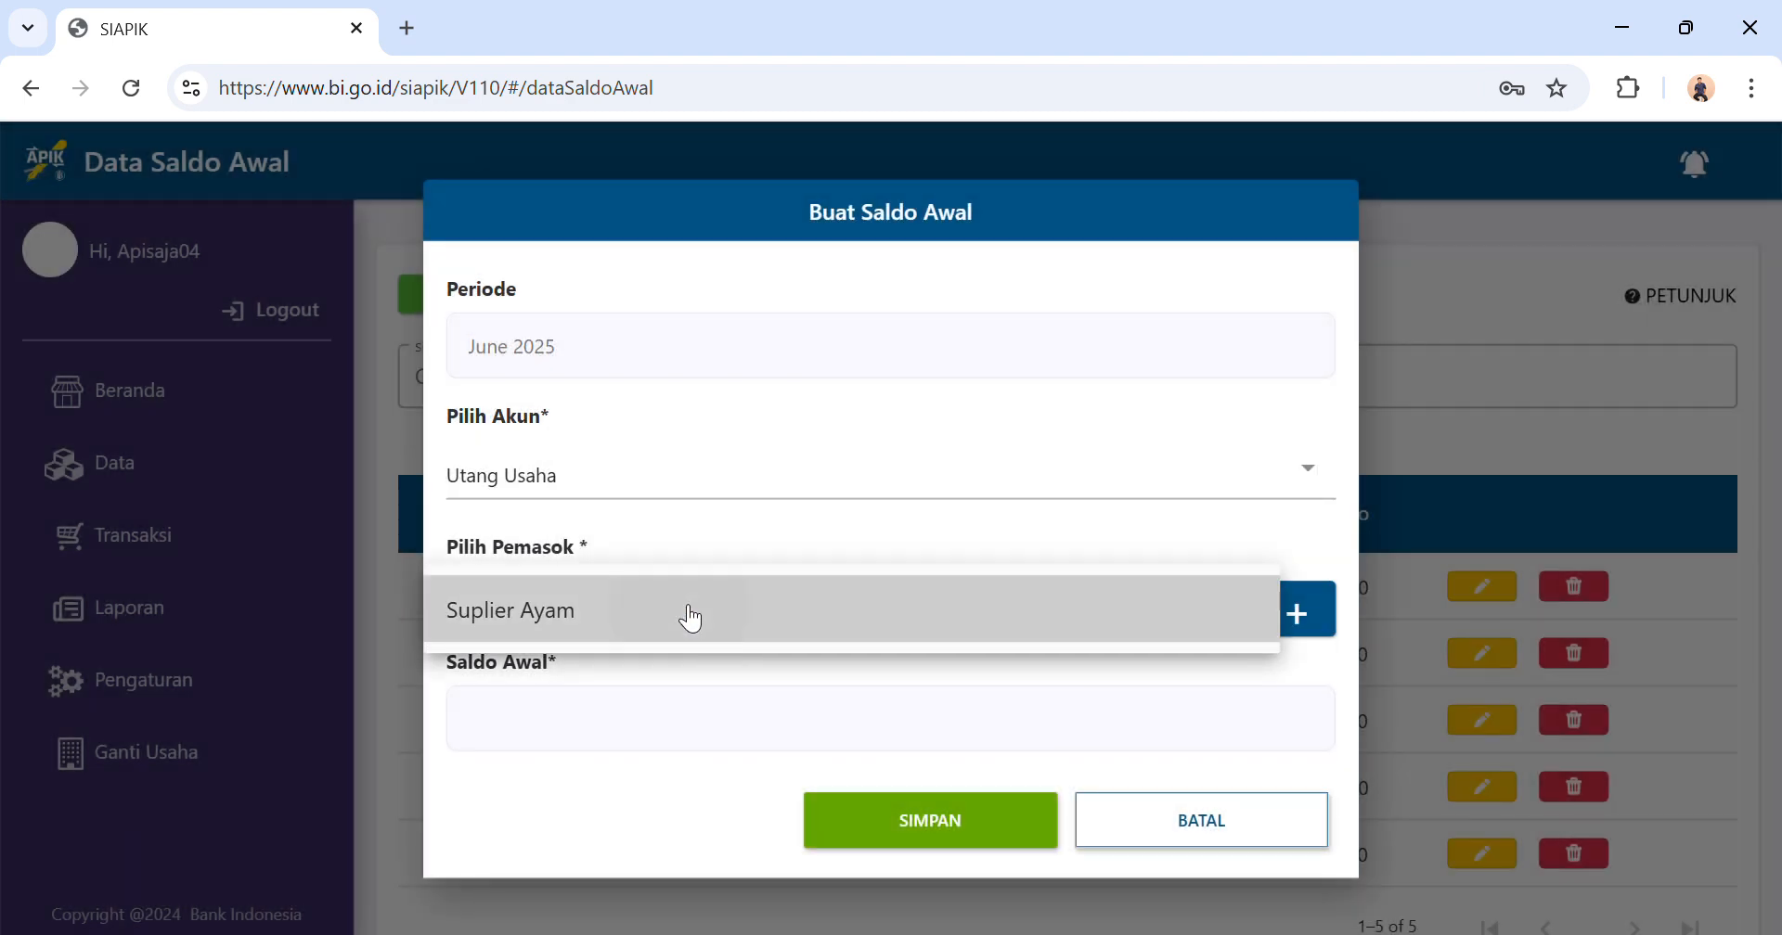
pyautogui.click(691, 618)
pyautogui.click(622, 740)
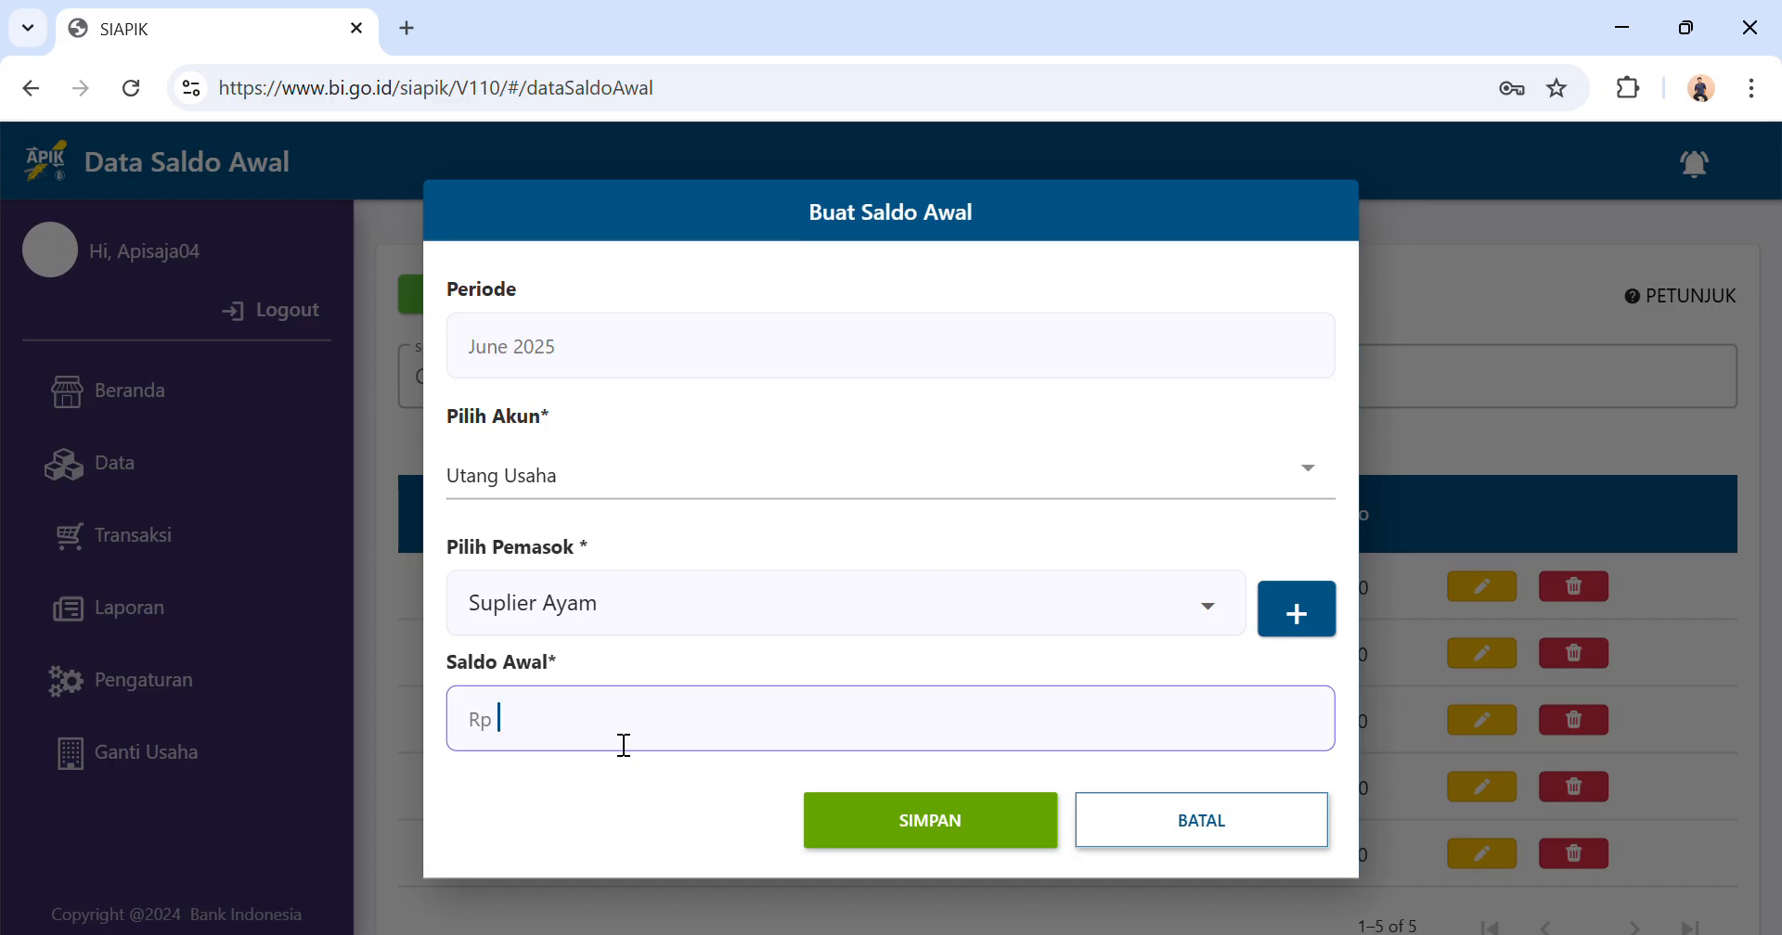
pyautogui.write('5.000.000')
pyautogui.click(882, 819)
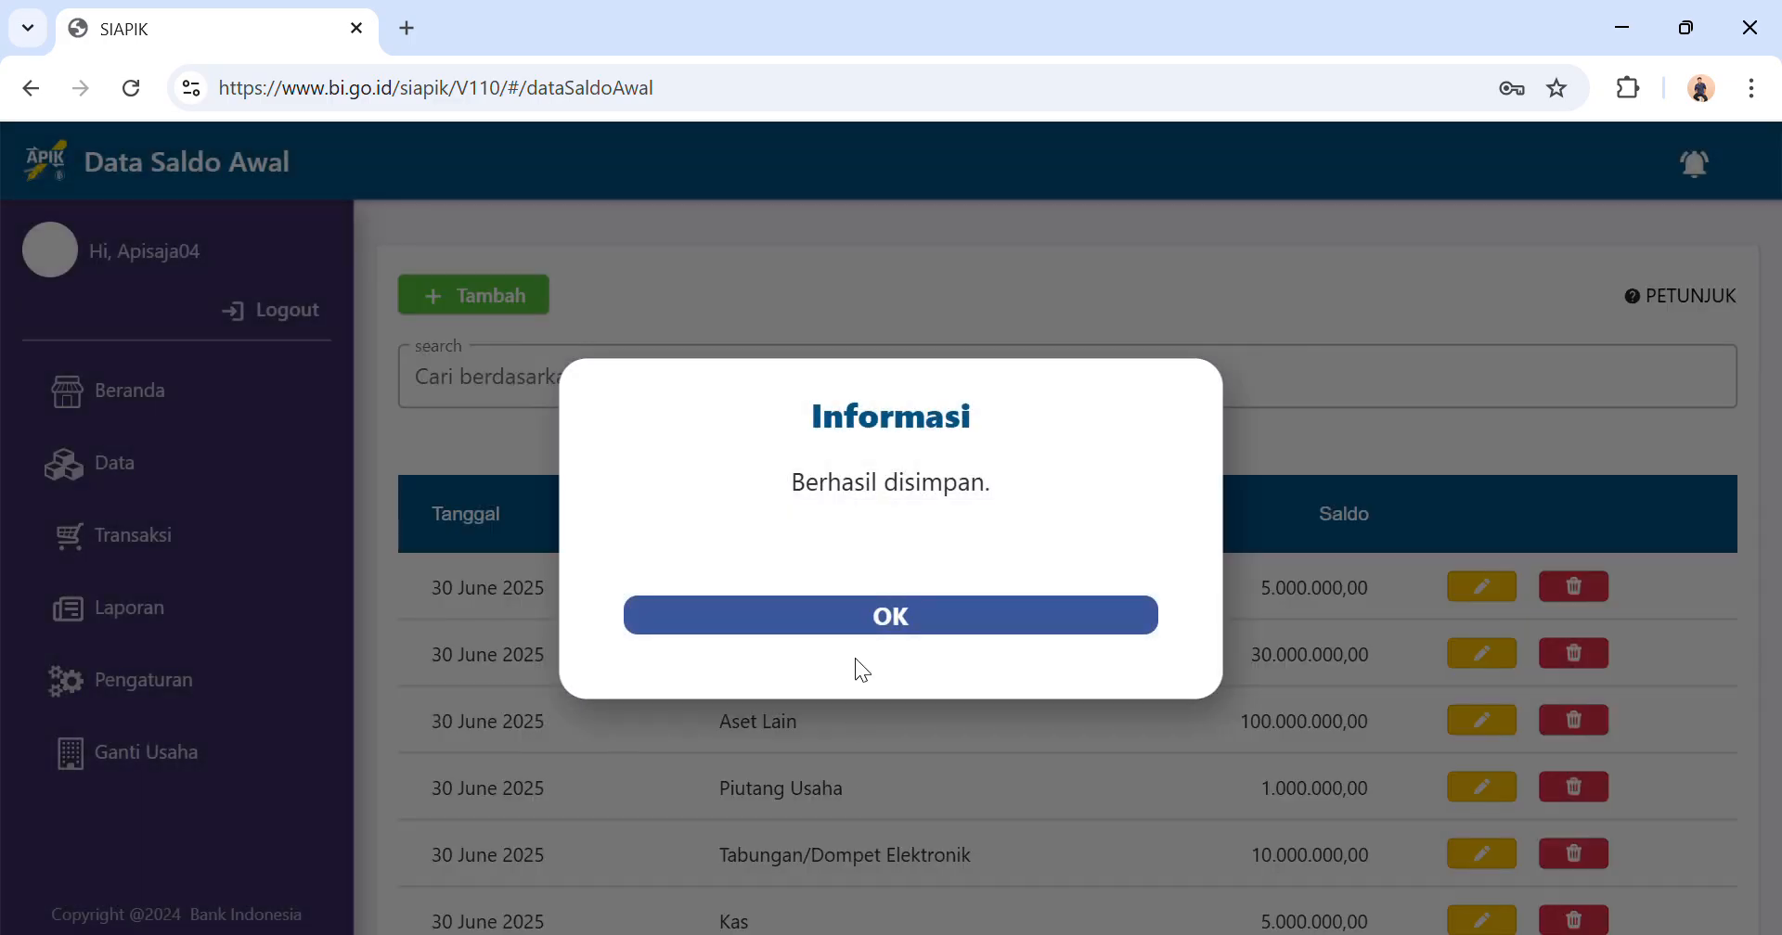
pyautogui.click(884, 613)
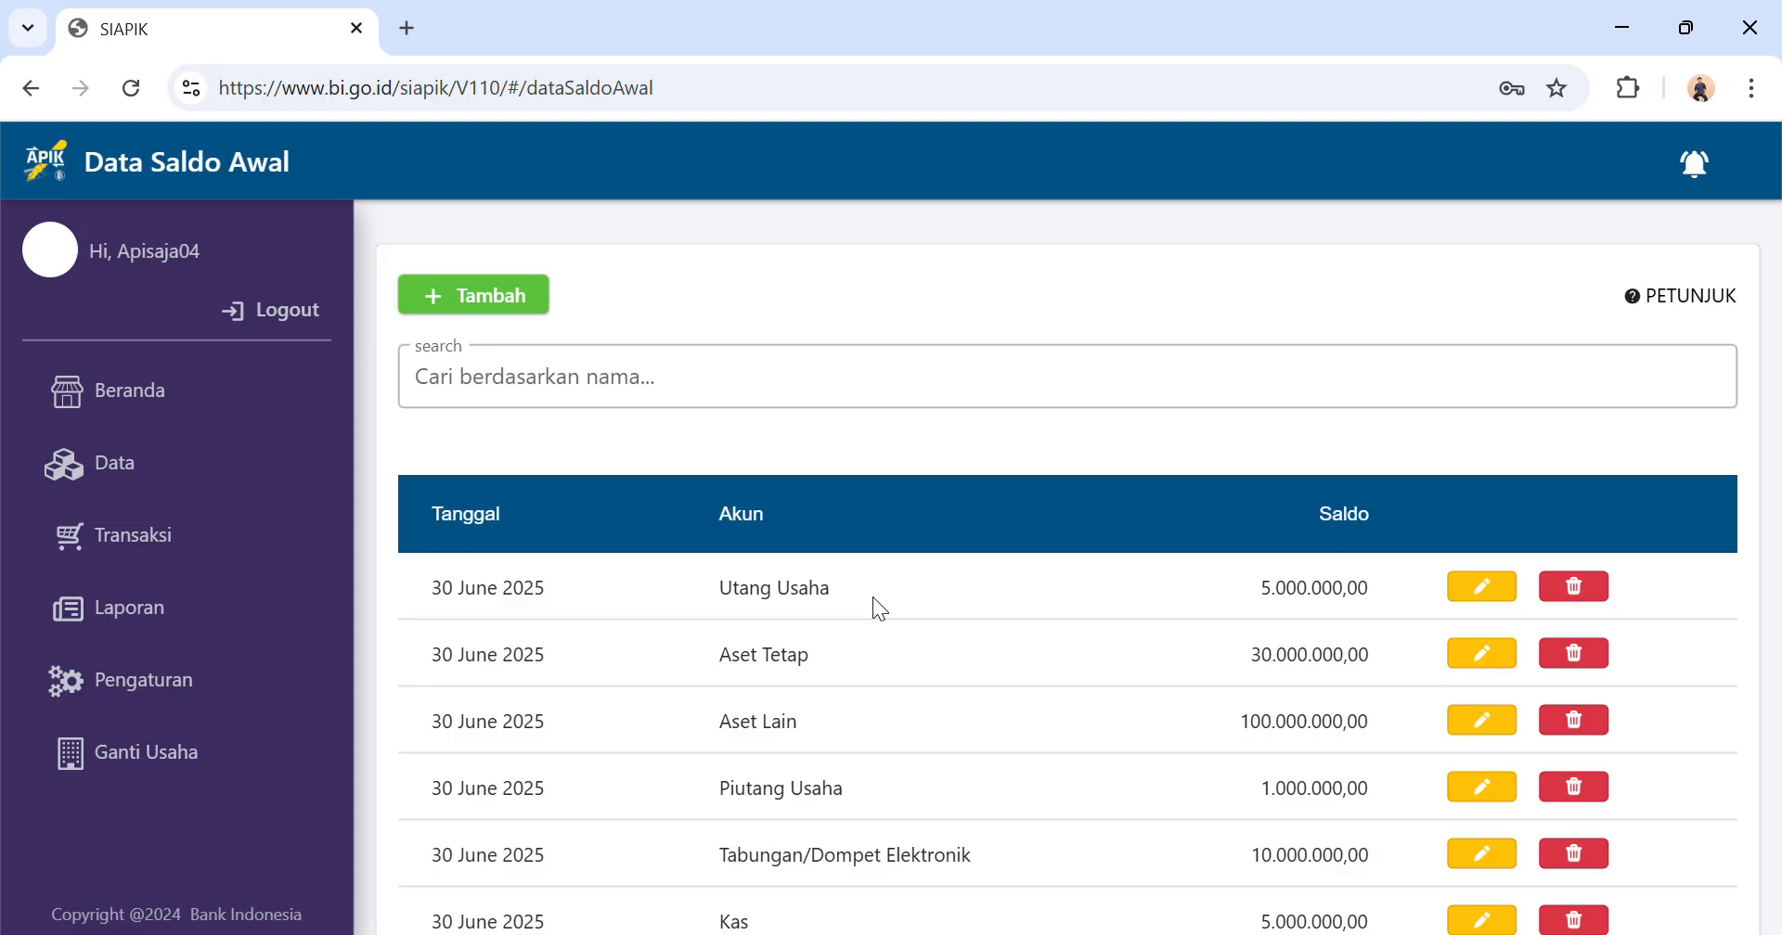
# Start another opening balance entry for the Utang Bank account.
pyautogui.click(492, 301)
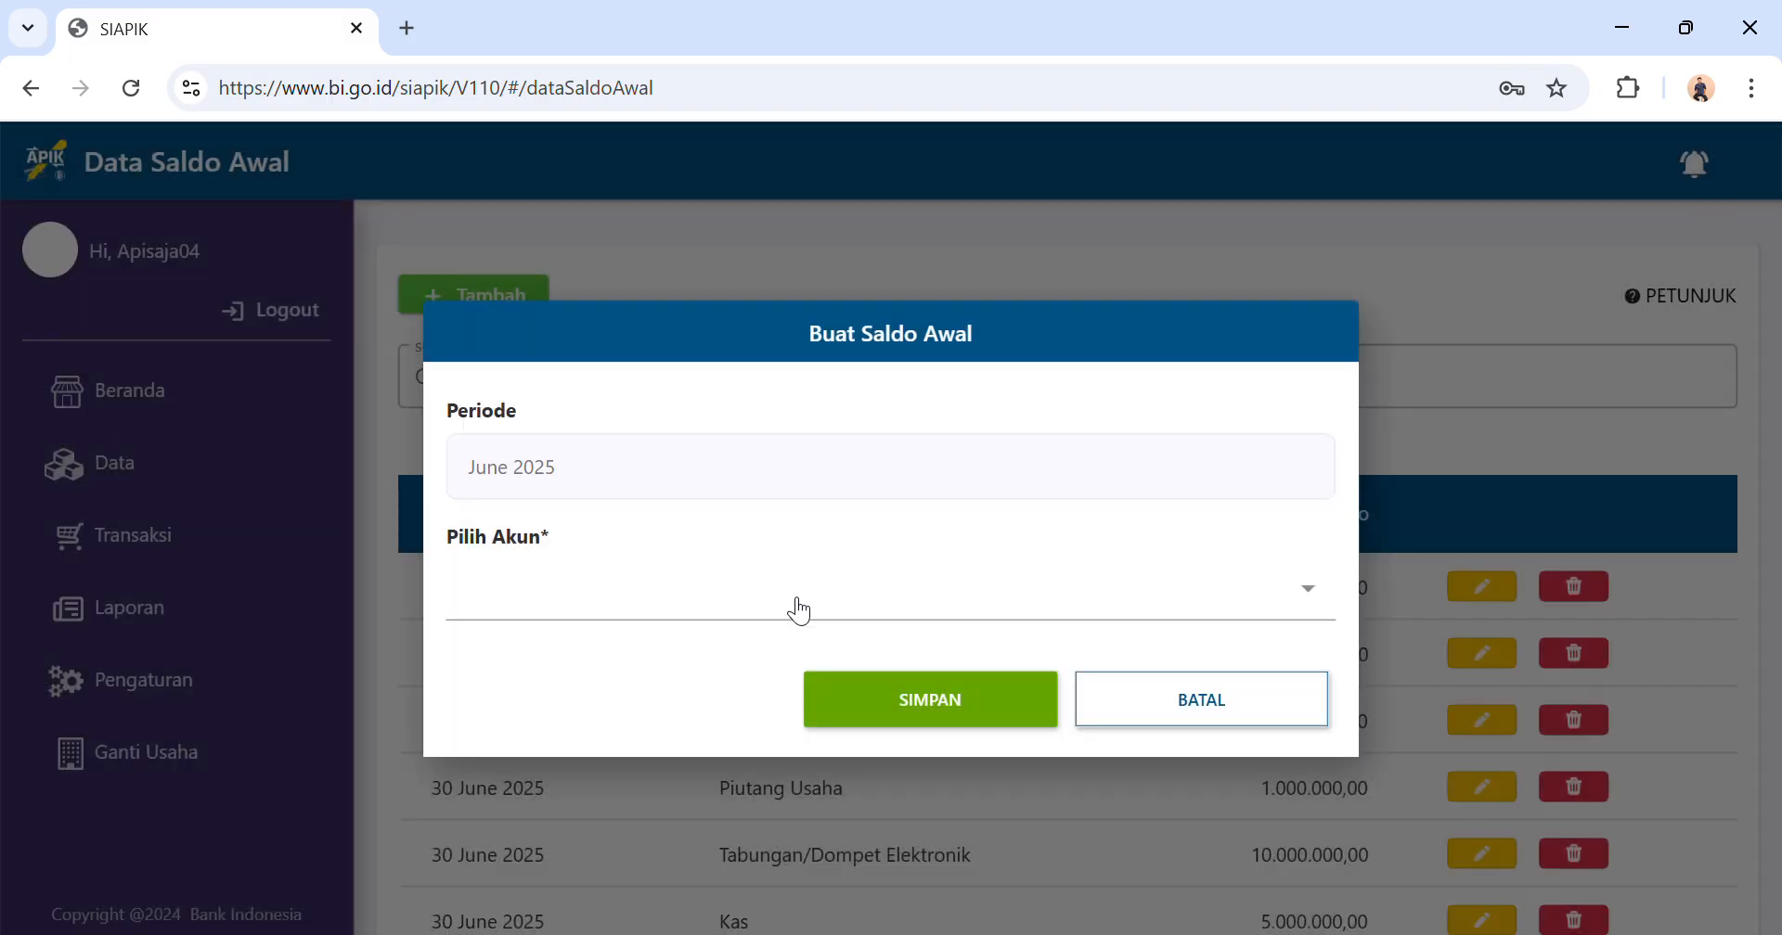
pyautogui.click(803, 602)
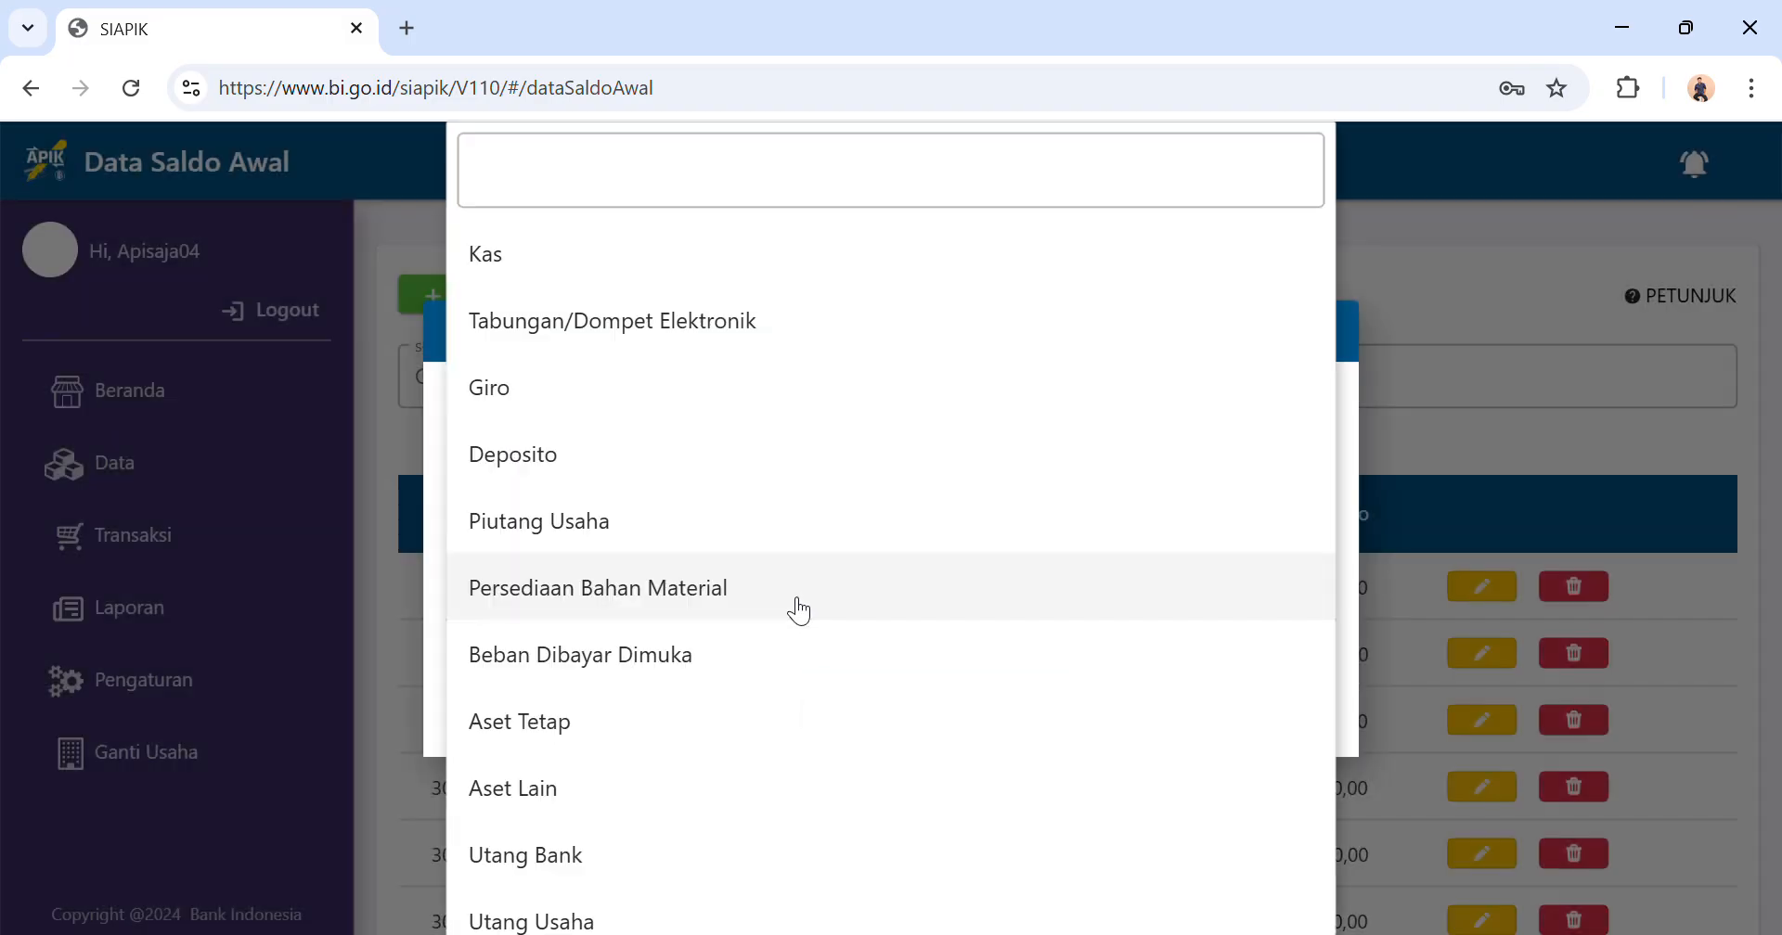
pyautogui.scroll(-3, 798, 610)
pyautogui.click(775, 559)
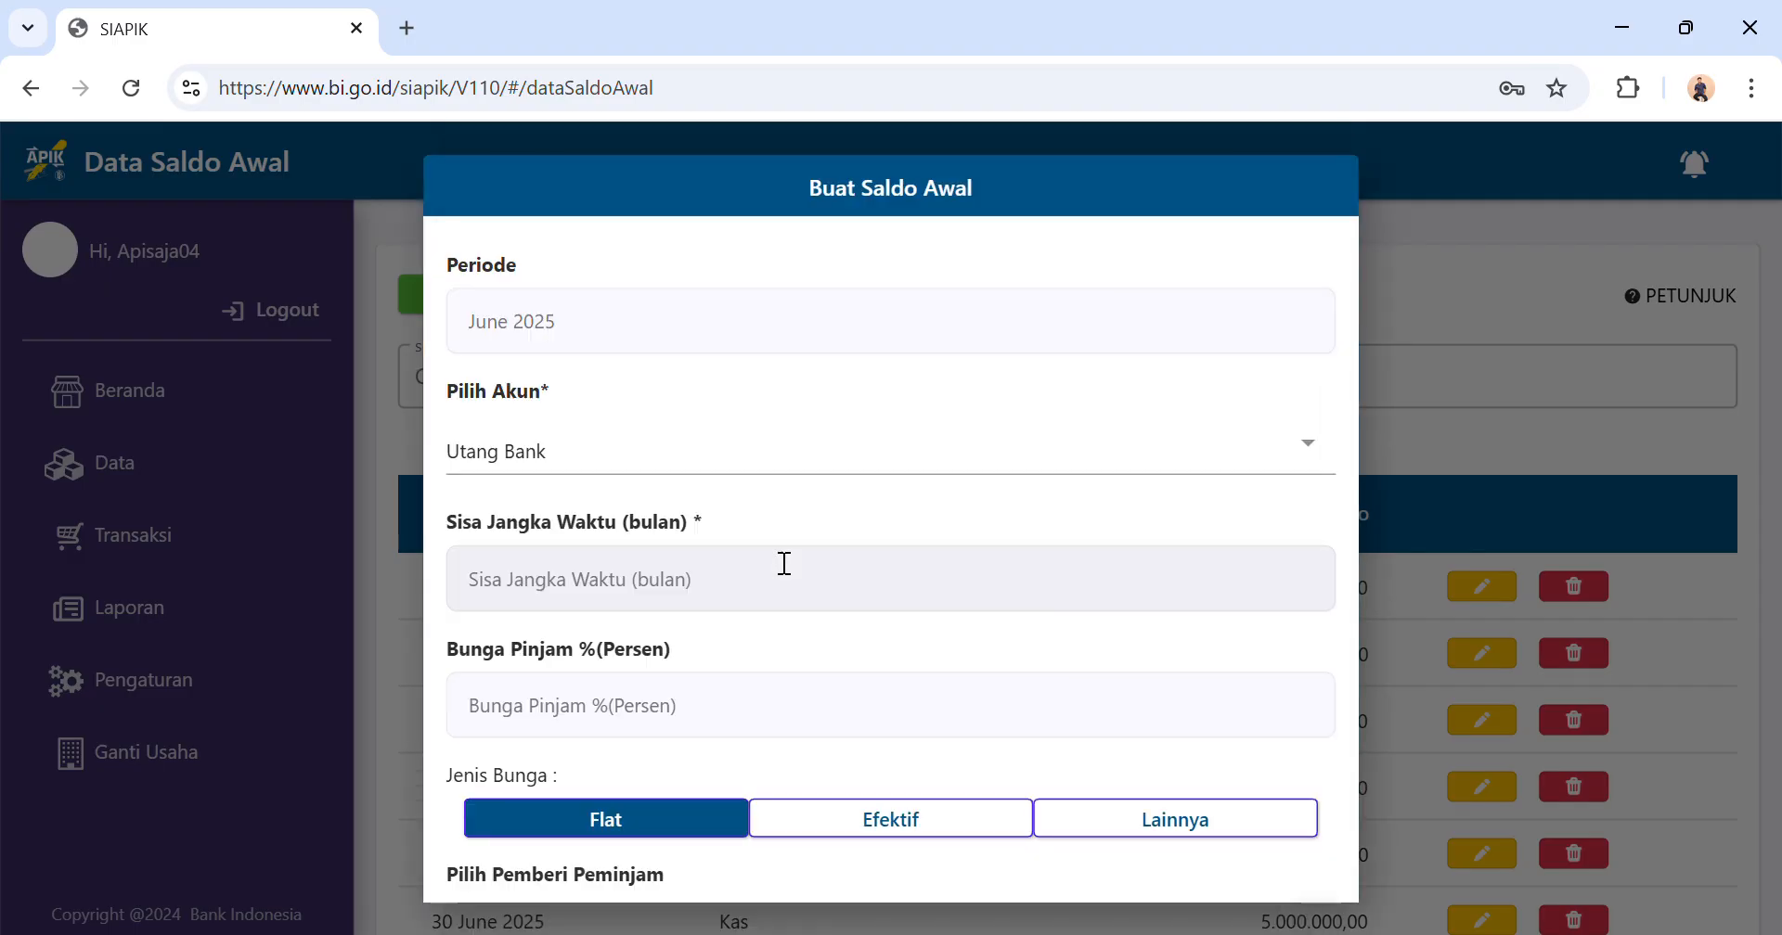
pyautogui.click(1309, 443)
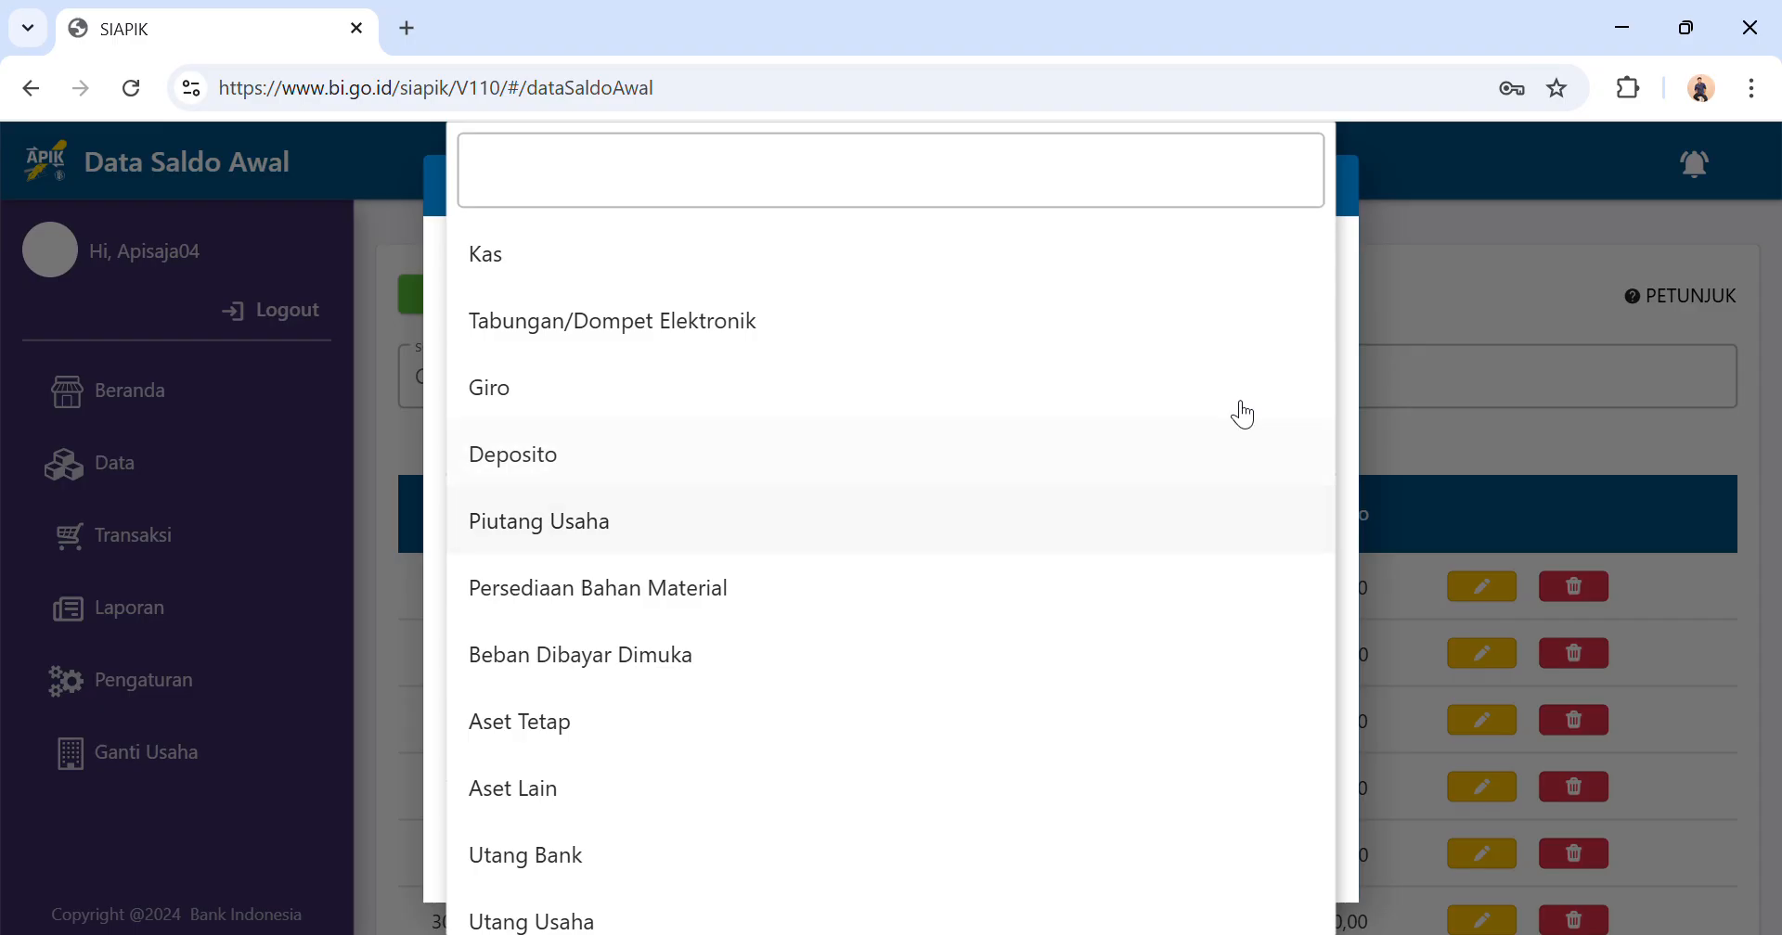
pyautogui.click(1457, 285)
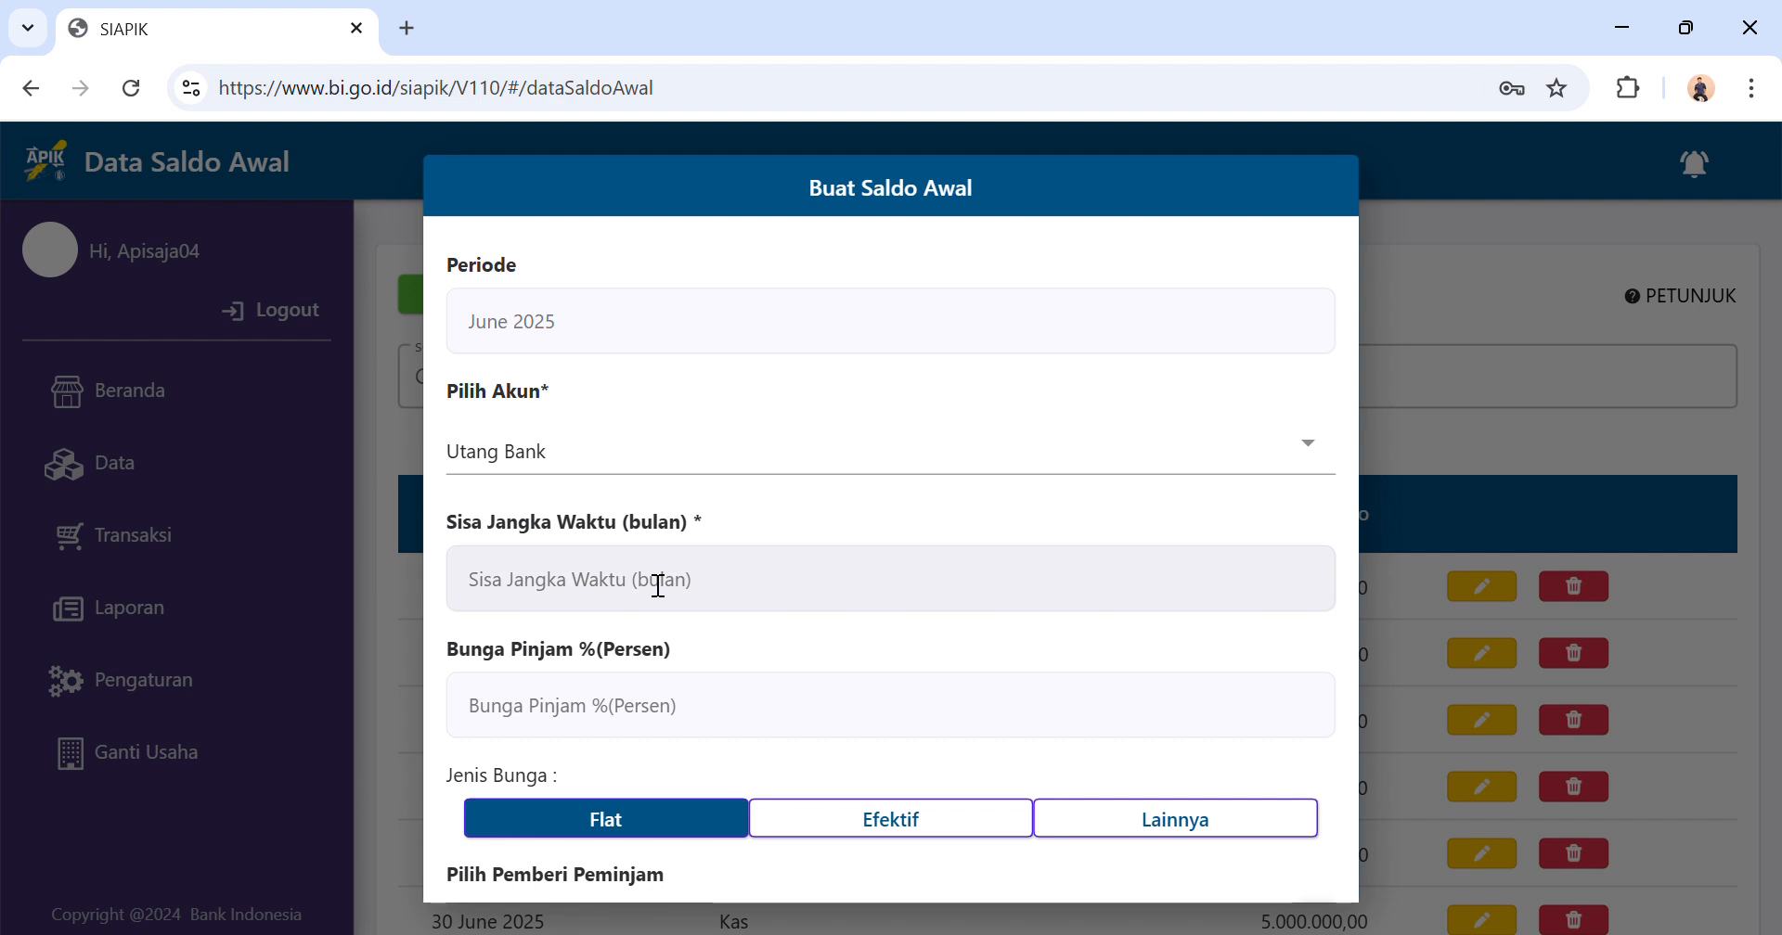
# Set the bank loan's remaining term to 10 months.
pyautogui.scroll(-1, 658, 586)
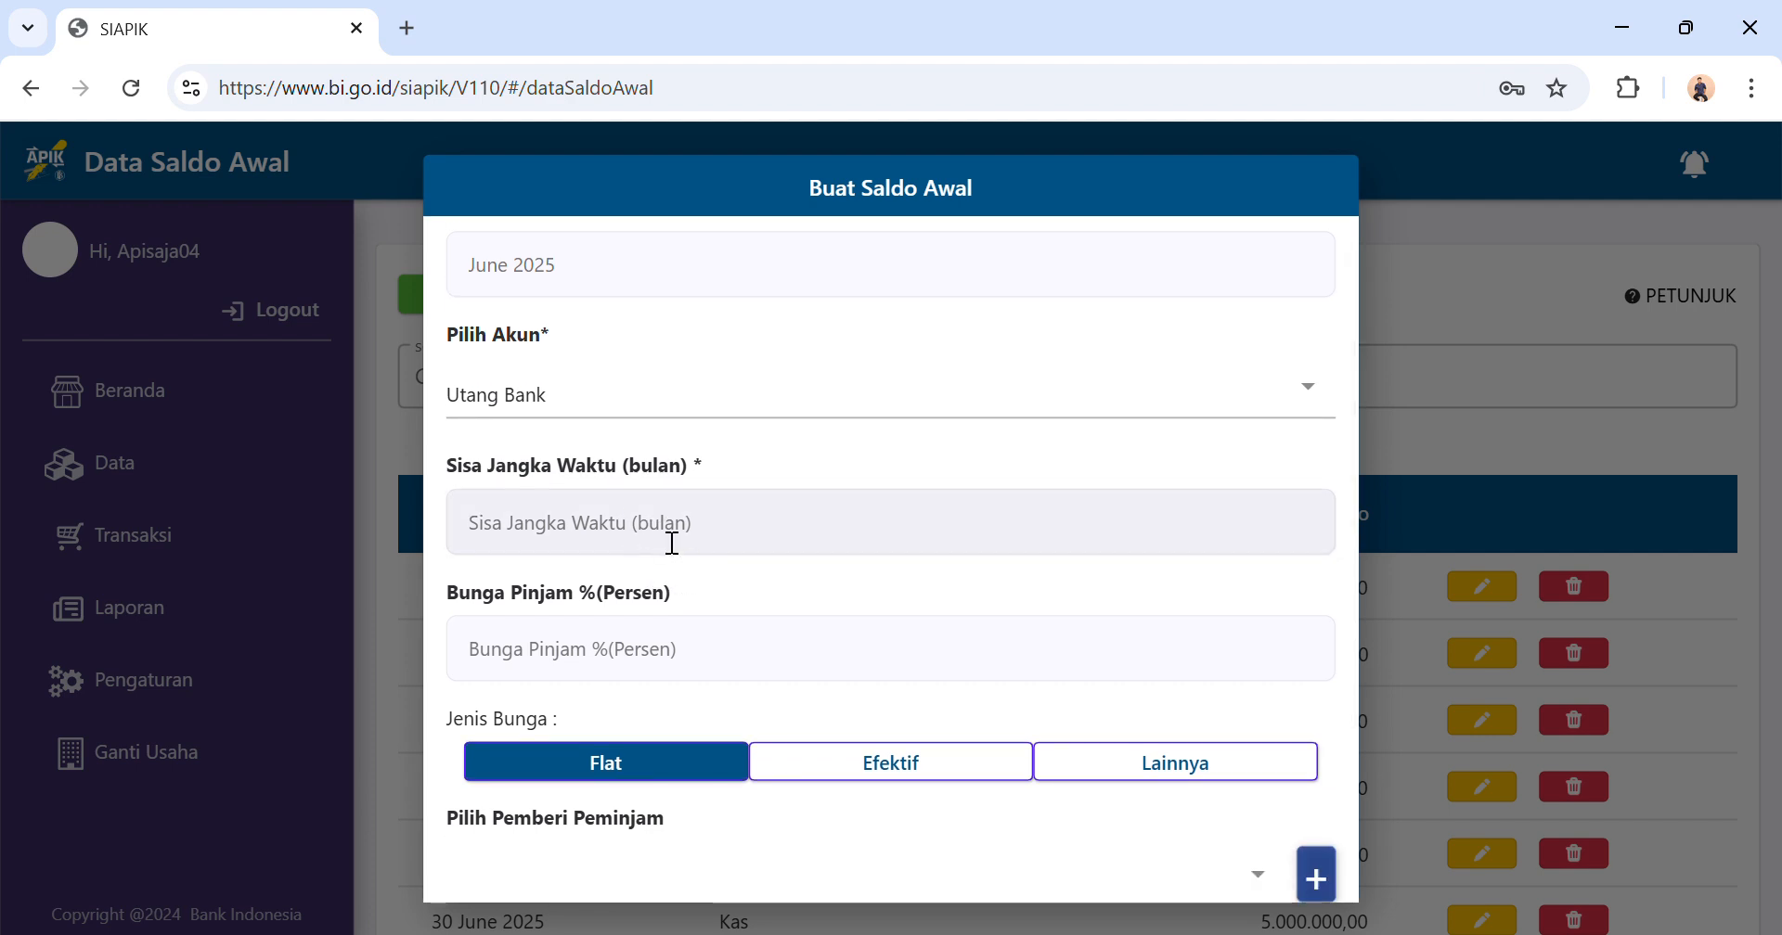
pyautogui.click(635, 545)
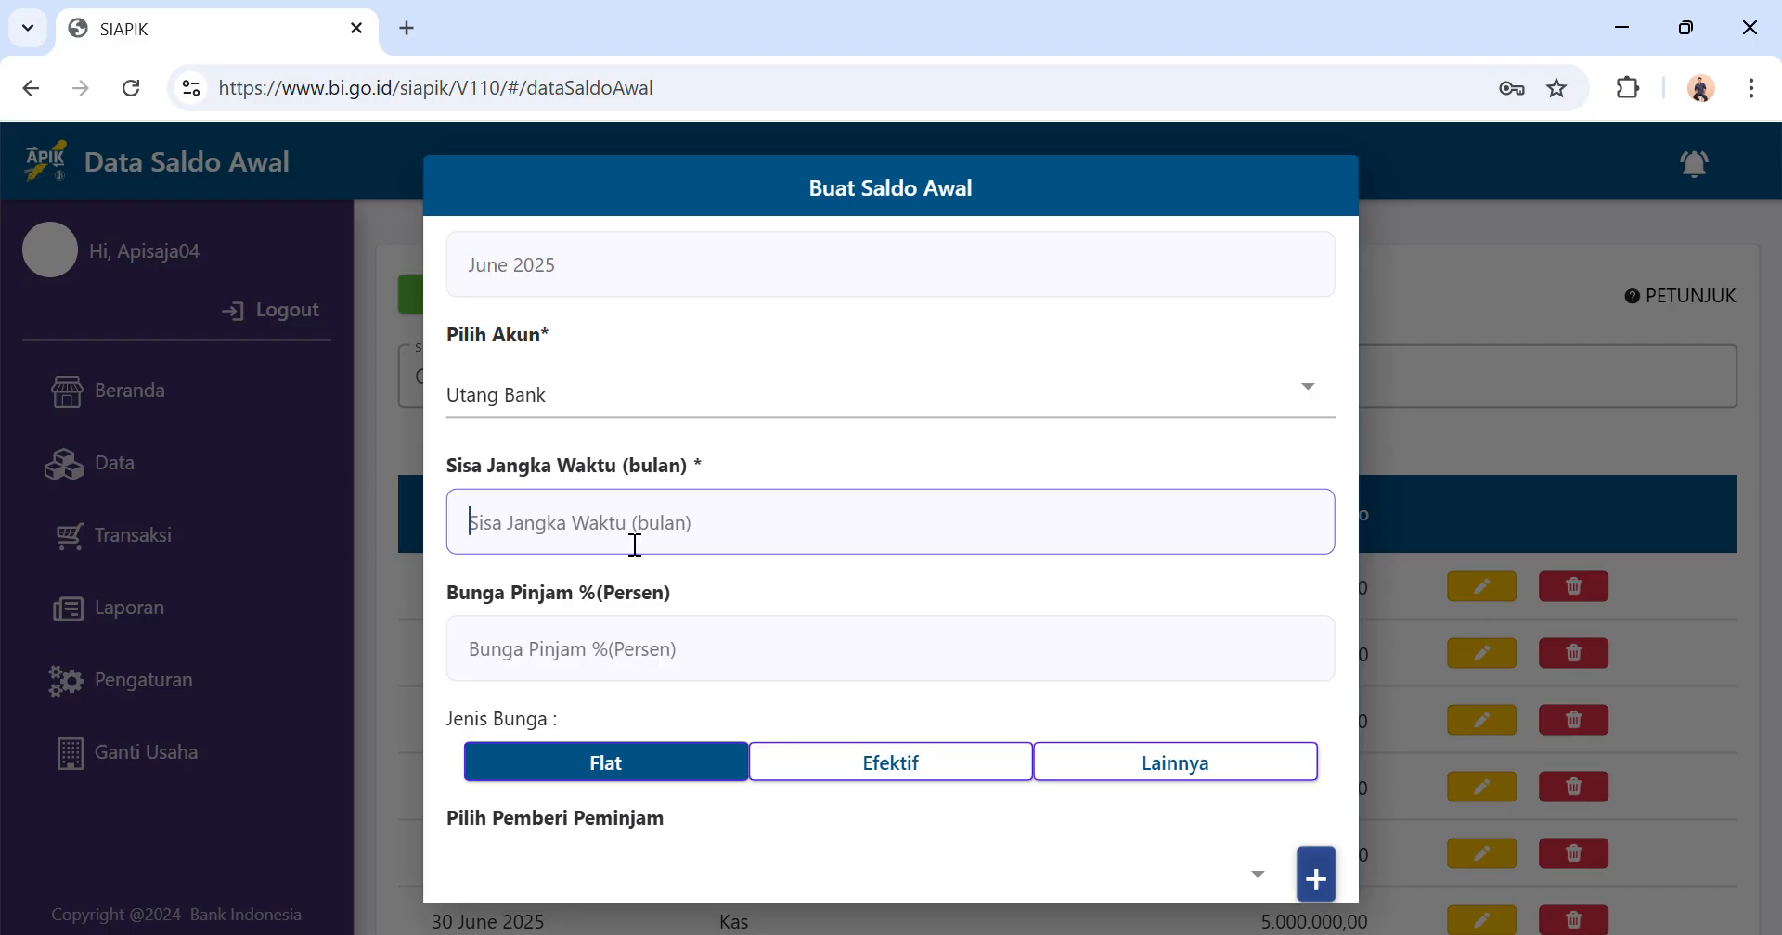
pyautogui.write('10')
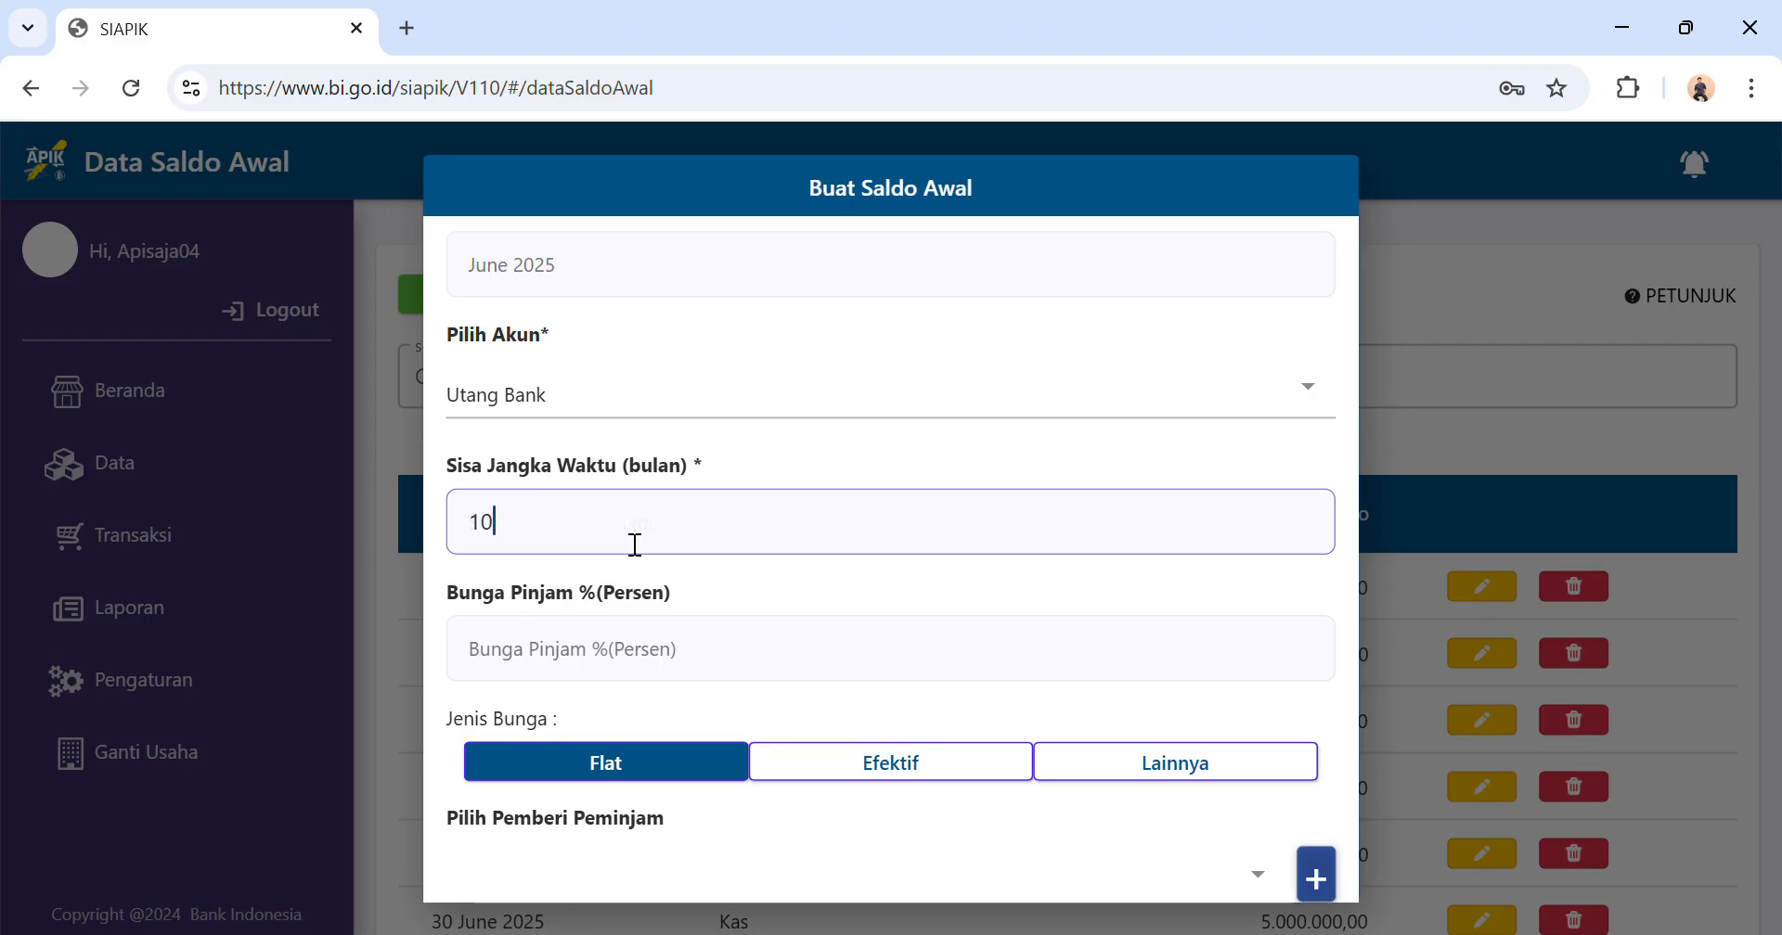
# Set the loan interest to 0 percent, then save BANK BAHARI as a new lending bank and dismiss the notice.
pyautogui.click(600, 687)
pyautogui.write('0')
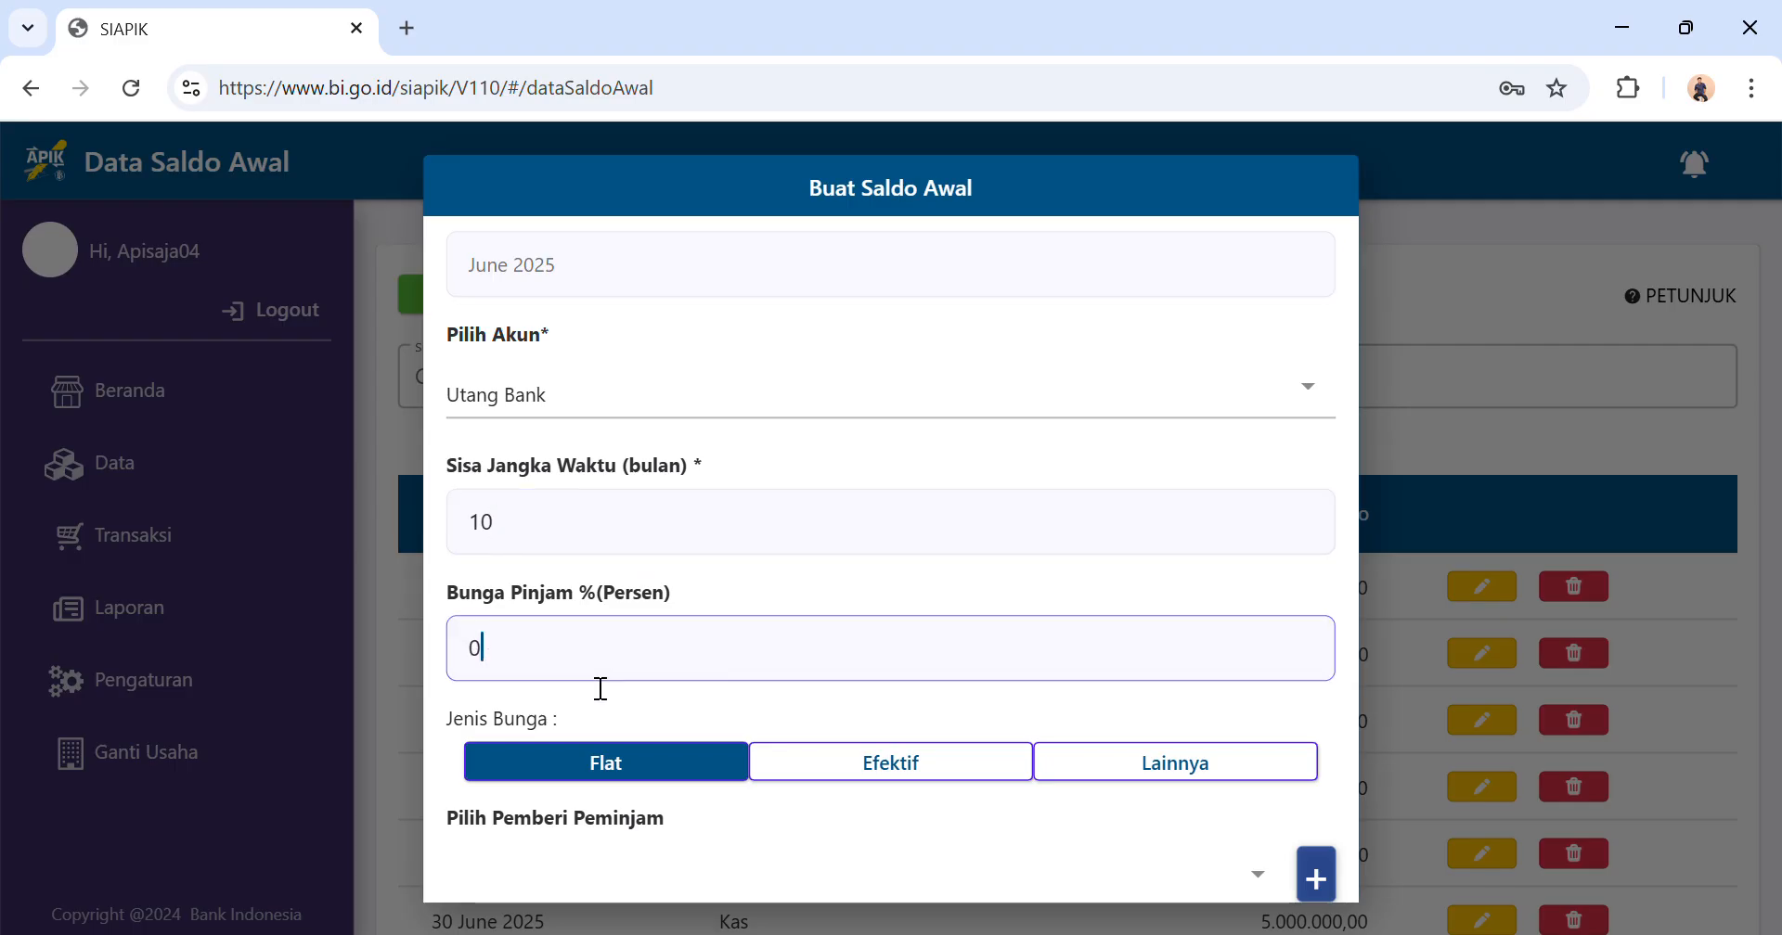
pyautogui.scroll(-2, 599, 689)
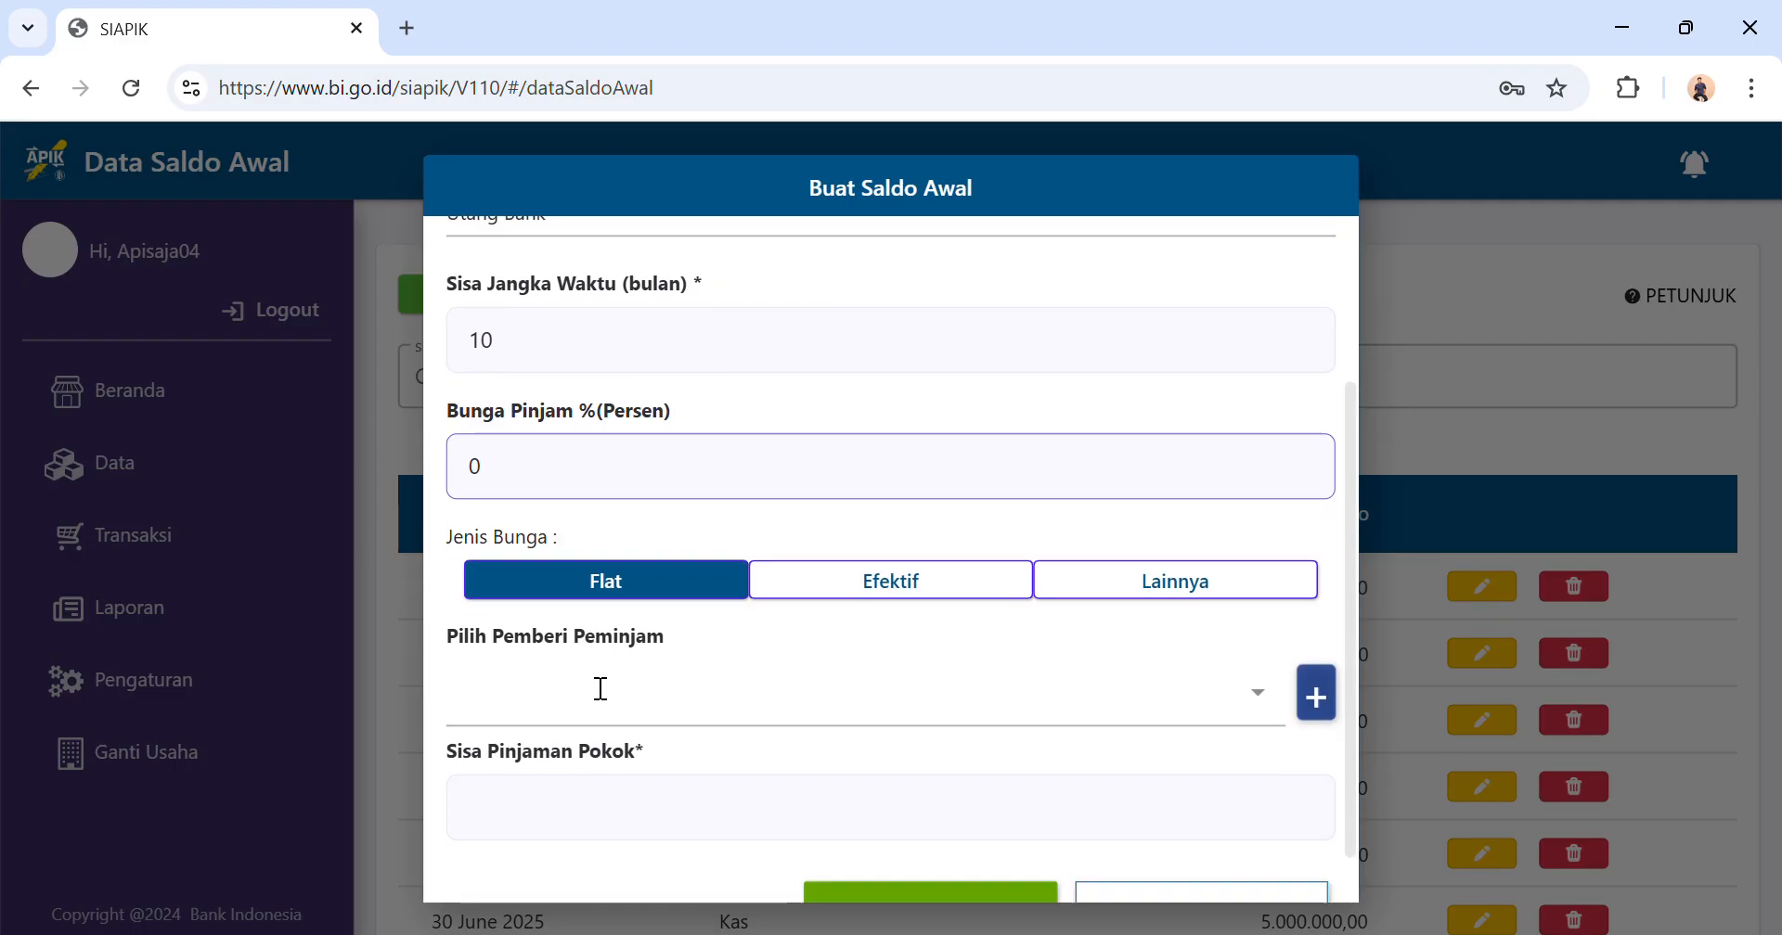
pyautogui.click(1316, 698)
pyautogui.click(718, 476)
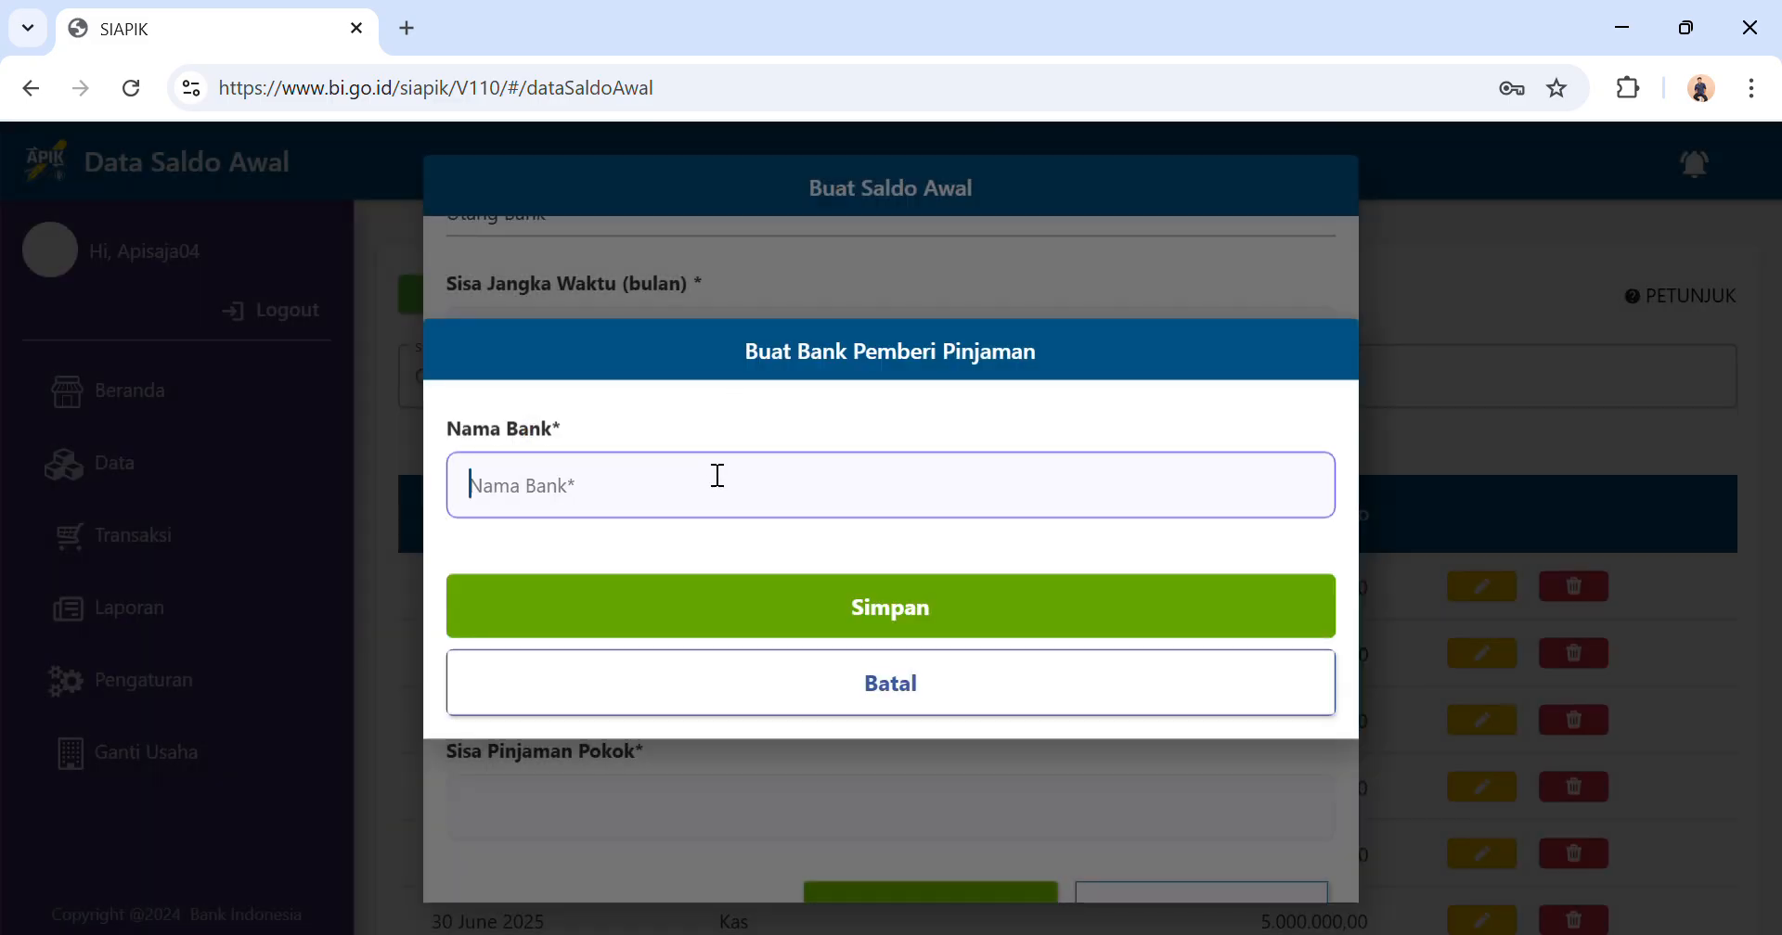
pyautogui.write('BANK BAHARI')
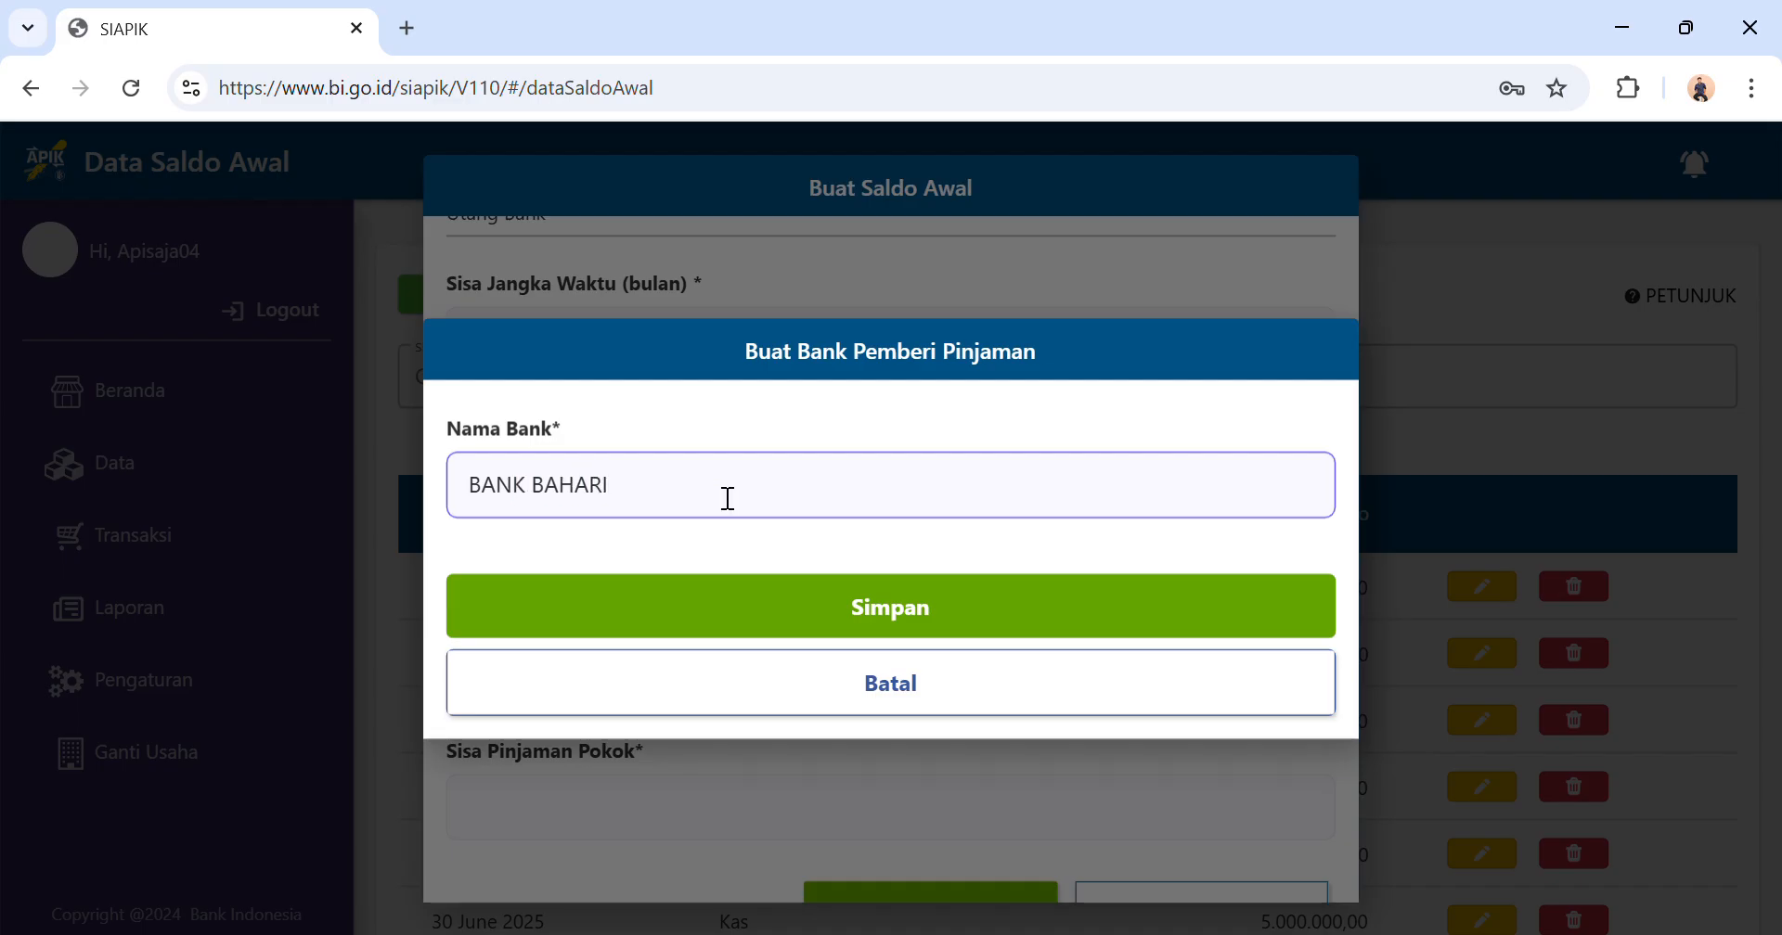
pyautogui.click(767, 616)
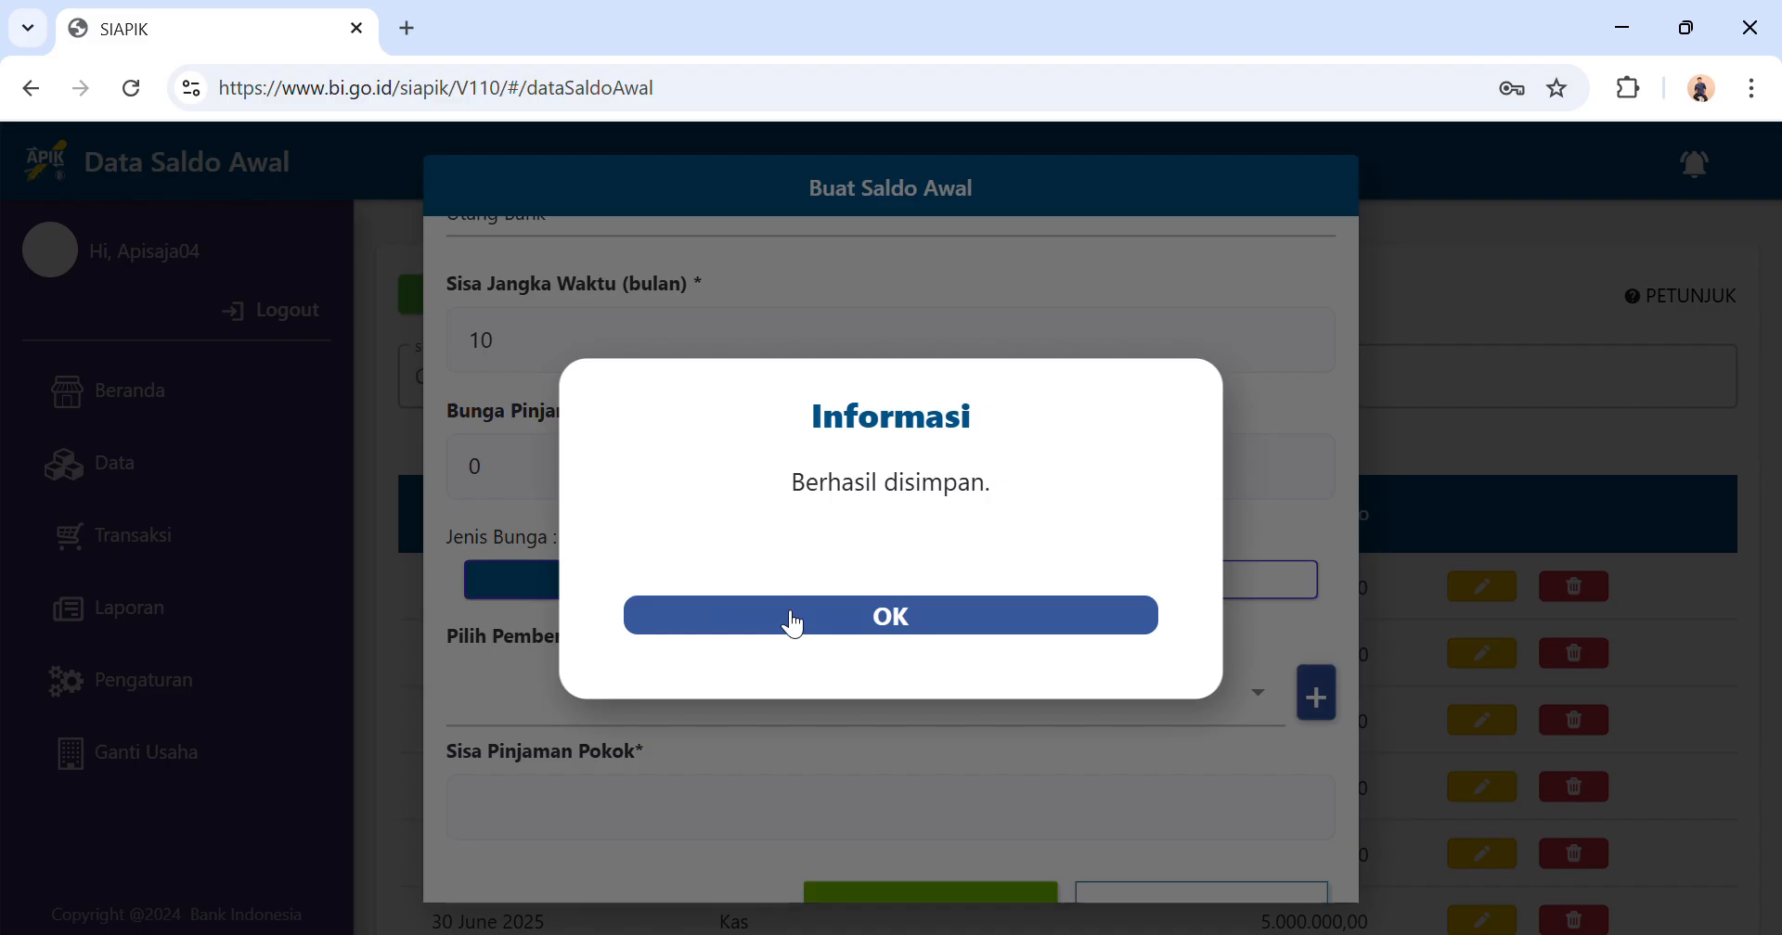
pyautogui.click(791, 620)
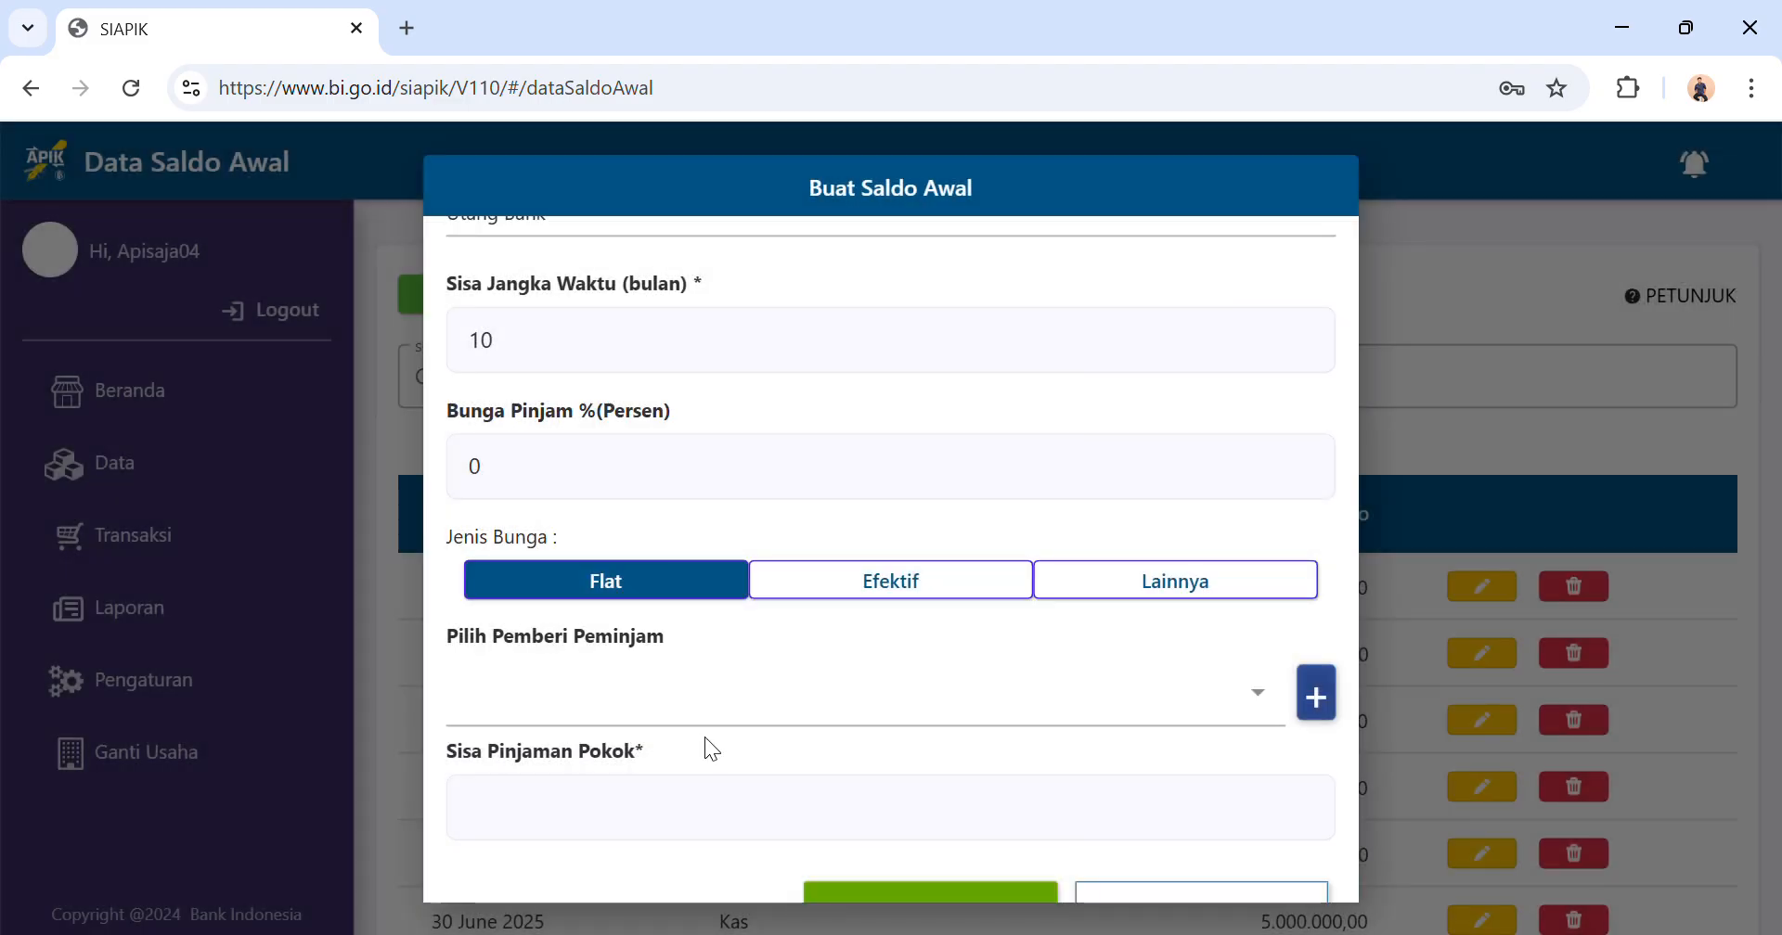
# Choose BANK BAHARI as the lender, set the remaining loan principal to Rp31.000.000, save the entry and dismiss the notice.
pyautogui.click(1257, 698)
pyautogui.click(883, 562)
pyautogui.scroll(-1, 883, 561)
pyautogui.click(646, 767)
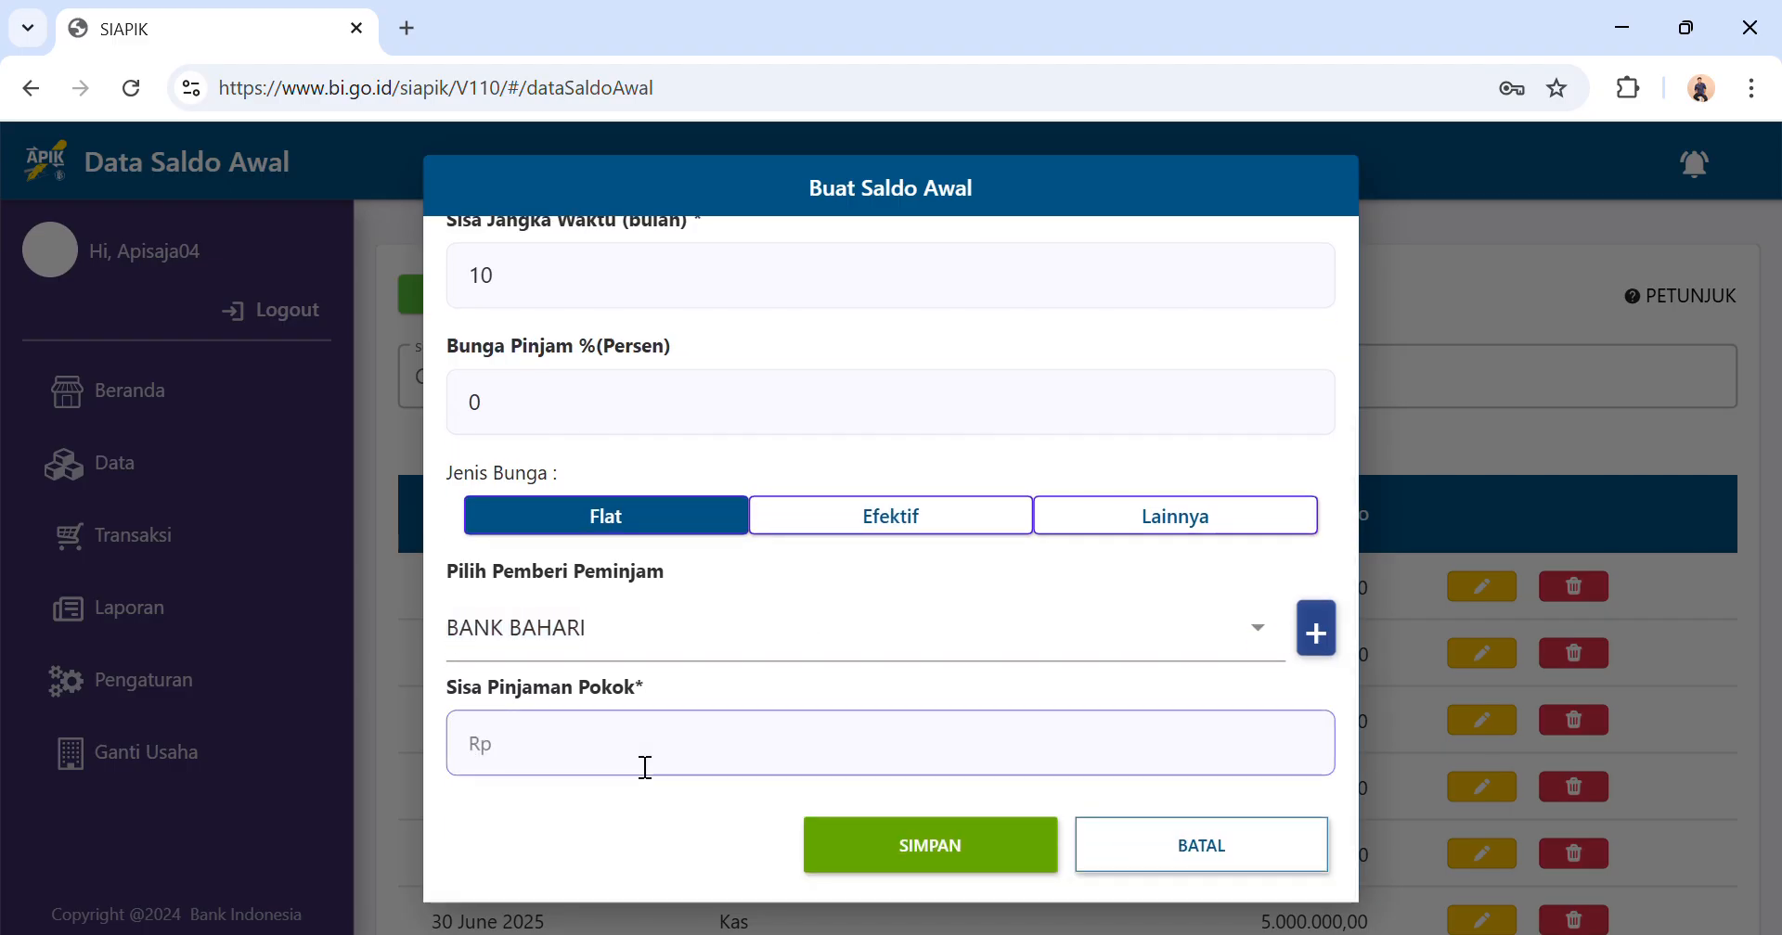
pyautogui.write('31')
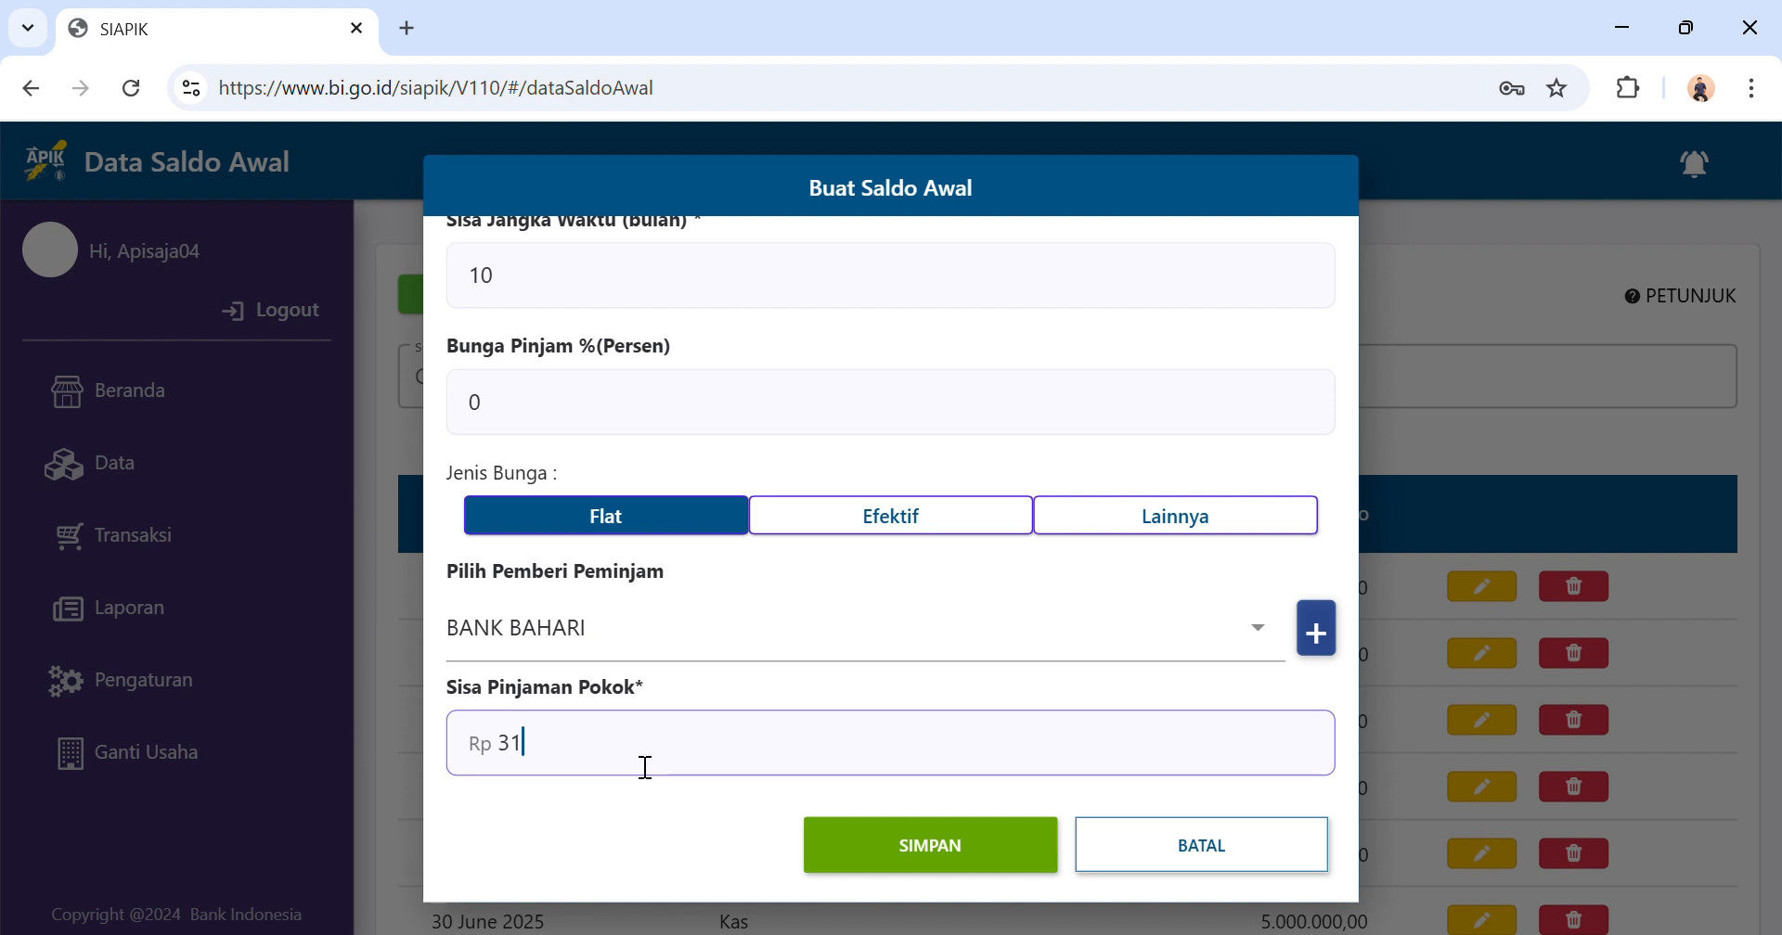
pyautogui.write('.000.000')
pyautogui.click(925, 852)
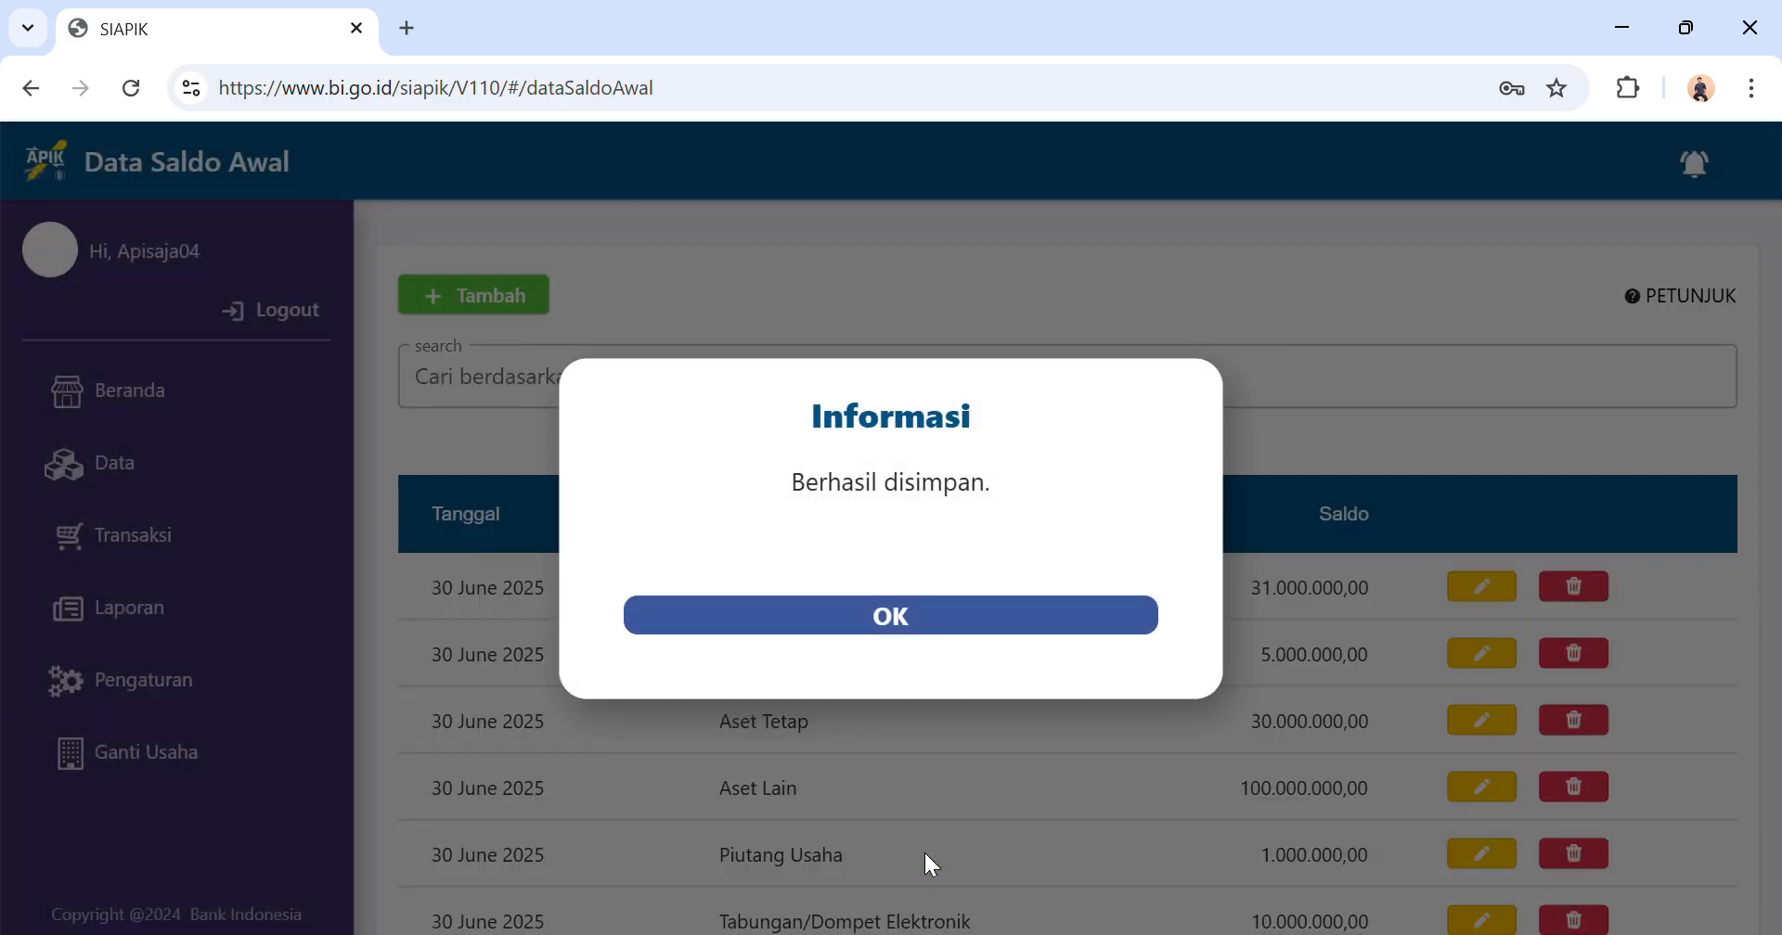
pyautogui.click(897, 617)
# Start another opening balance entry for the Modal account.
pyautogui.scroll(-2, 887, 613)
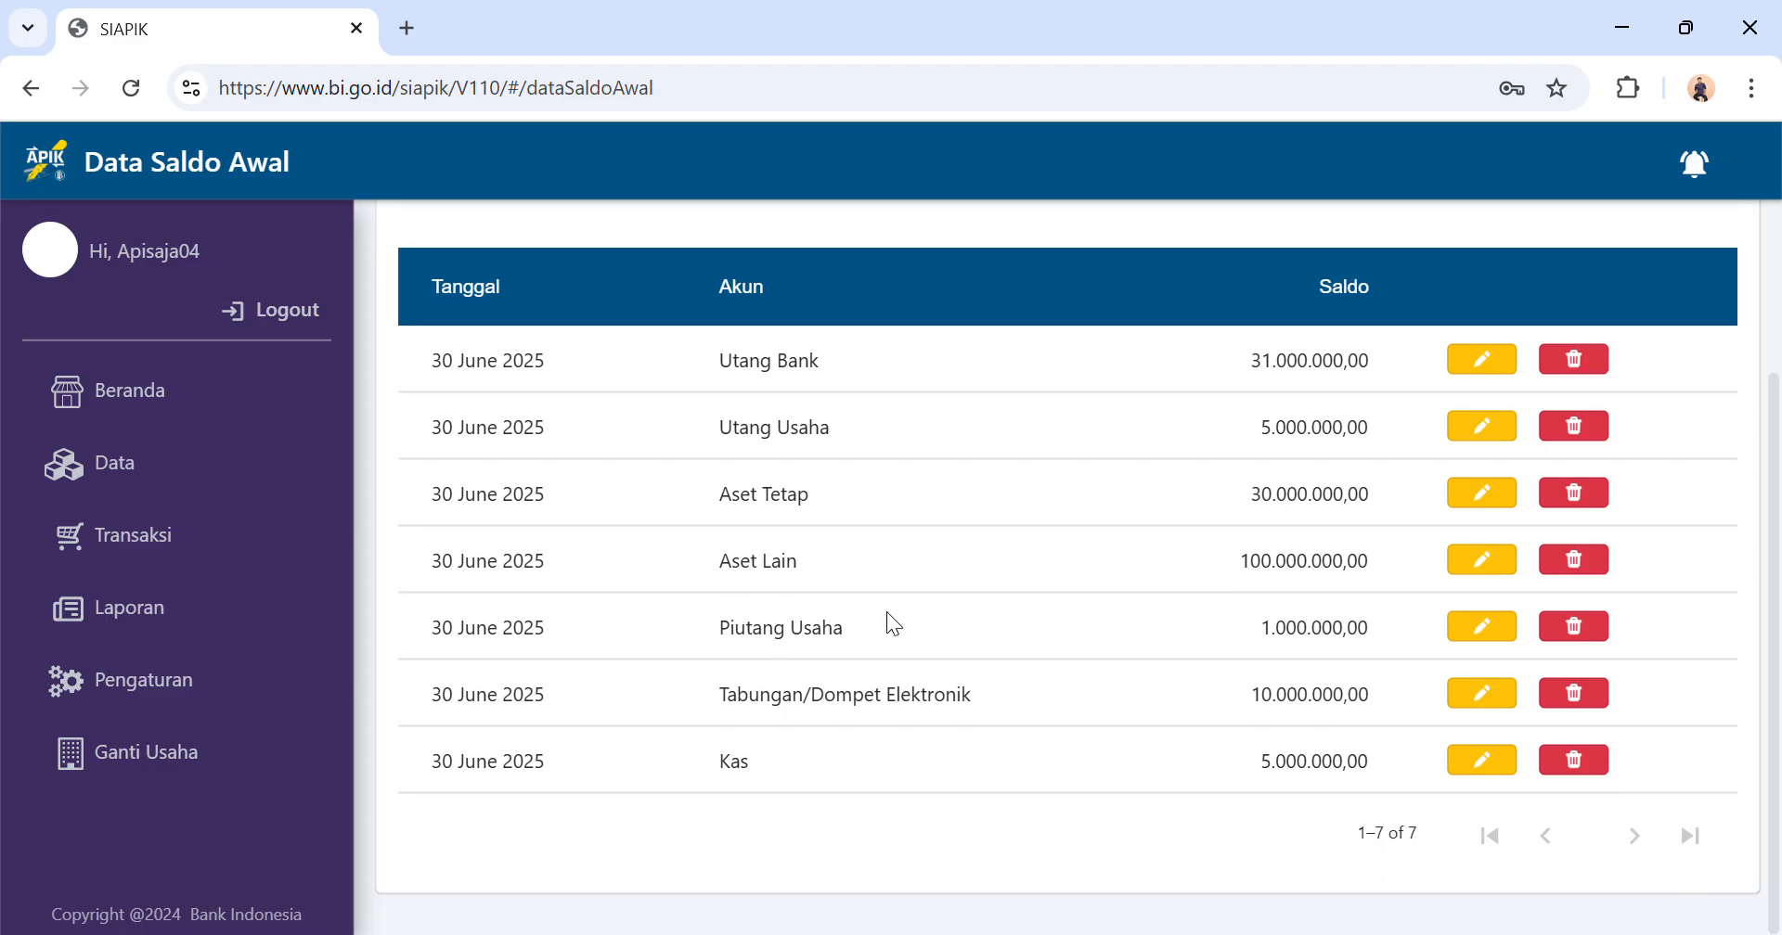
pyautogui.scroll(1, 887, 611)
pyautogui.scroll(1, 887, 611)
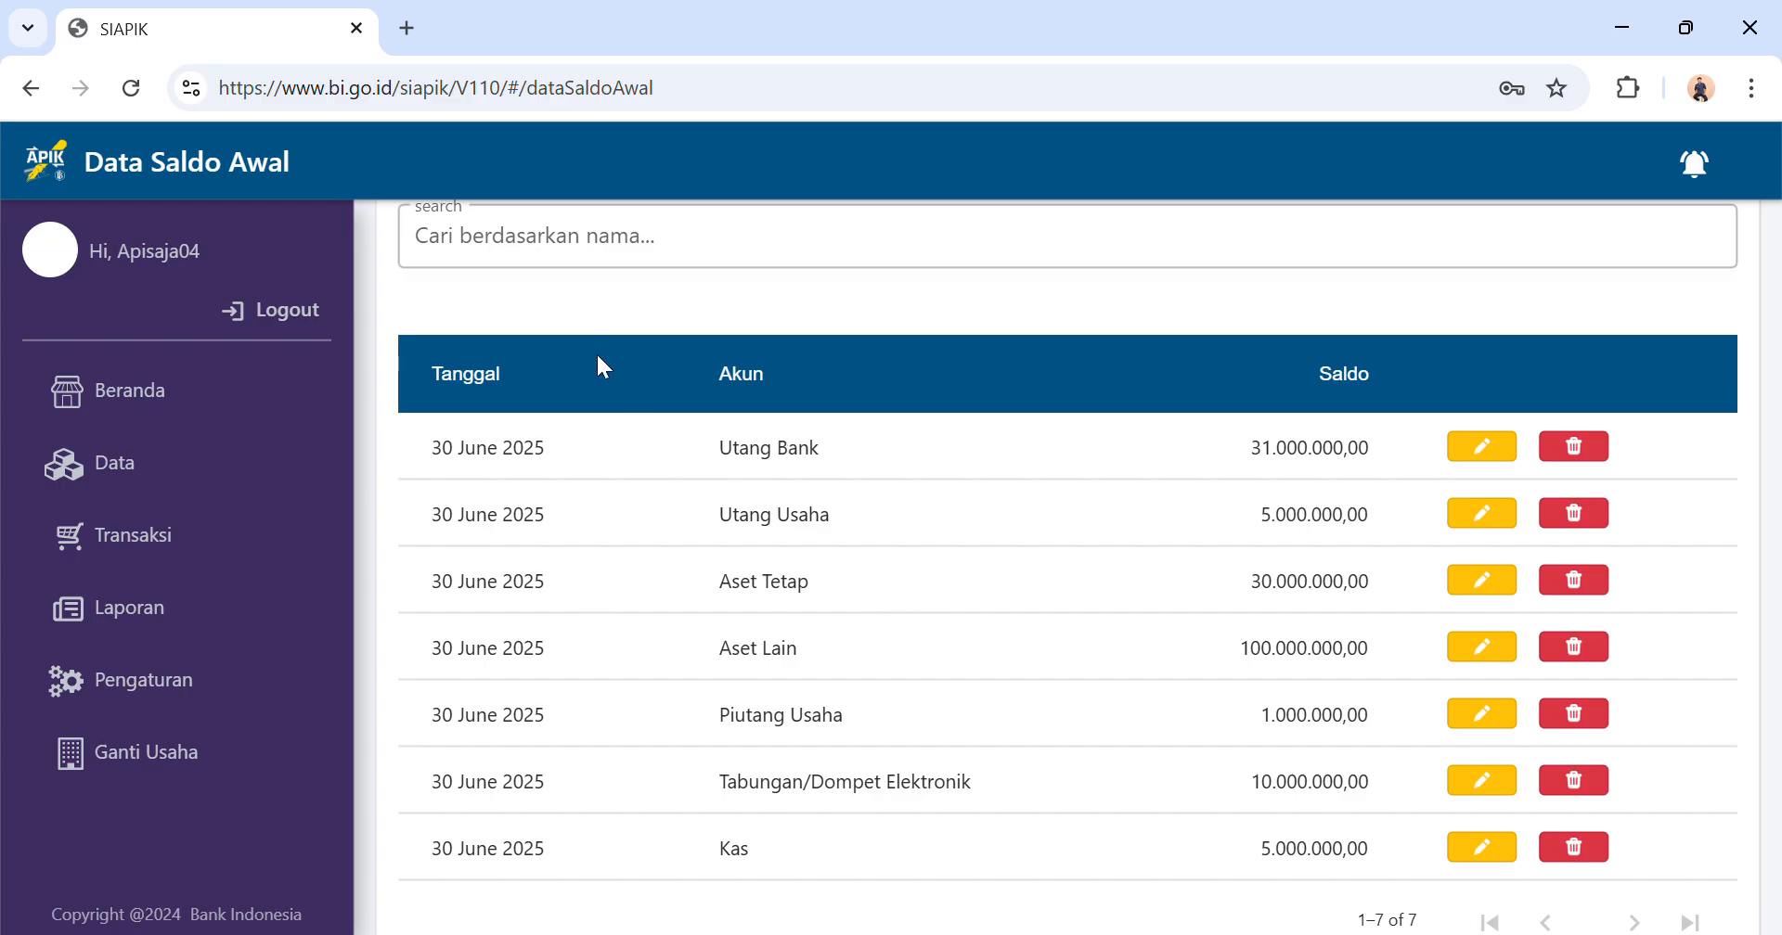
pyautogui.scroll(-1, 532, 371)
pyautogui.scroll(3, 532, 371)
pyautogui.click(450, 311)
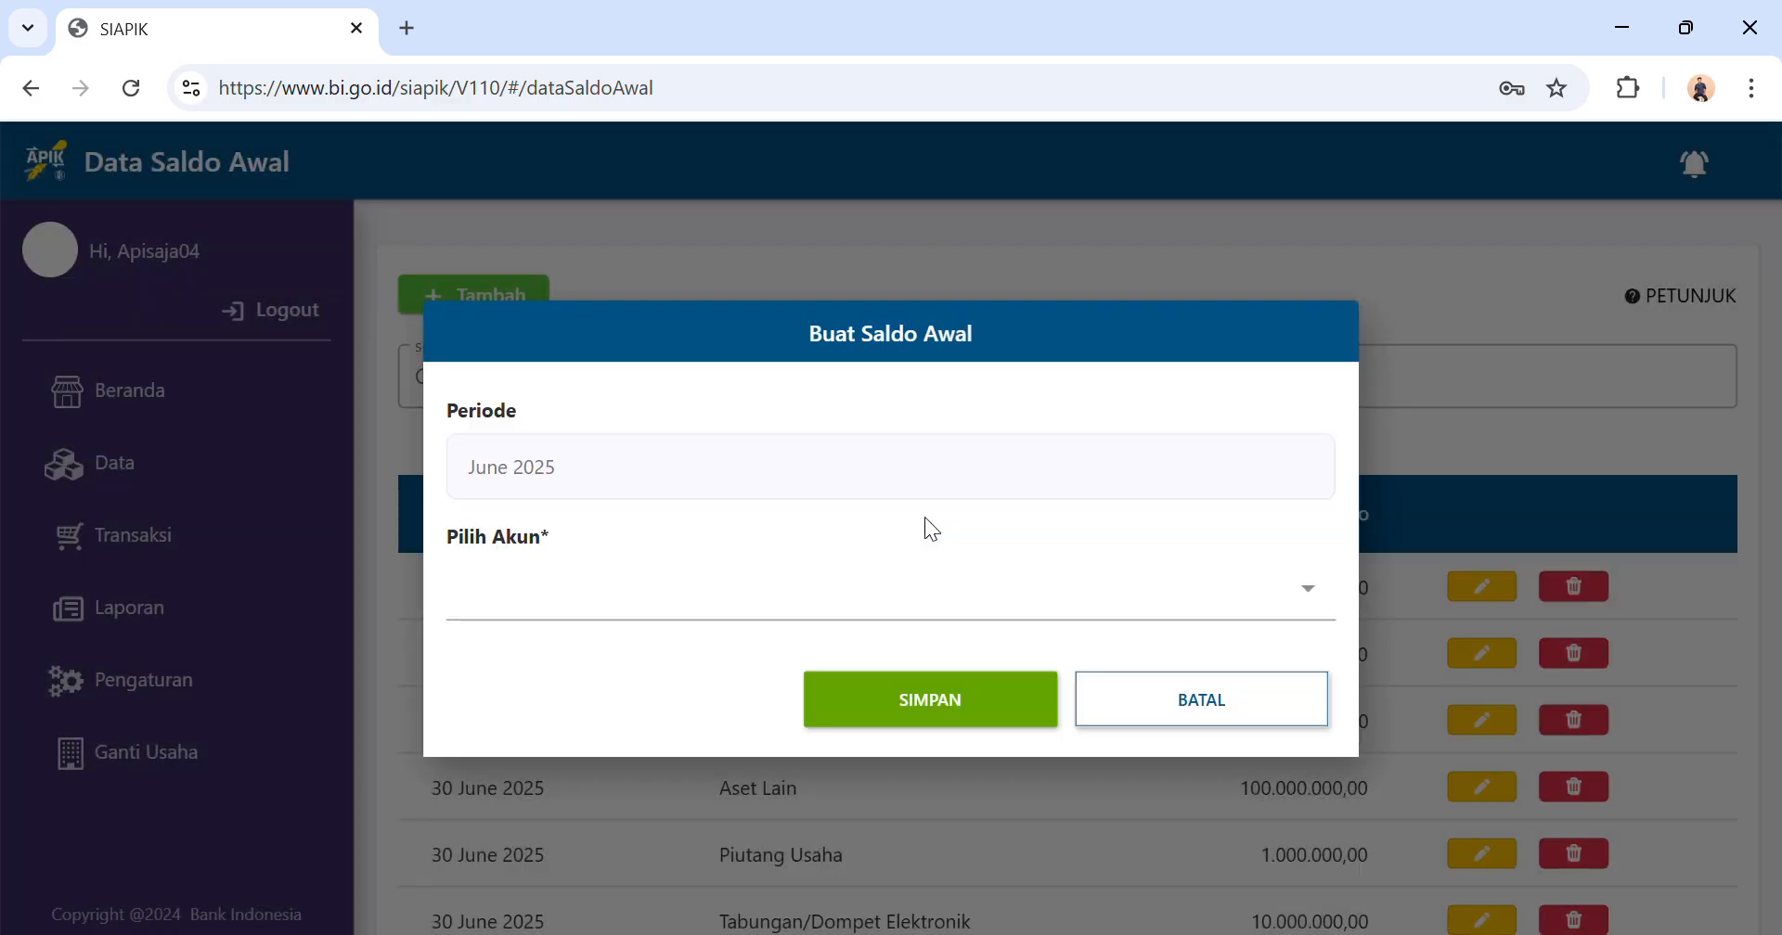
pyautogui.click(796, 597)
pyautogui.scroll(-4, 798, 597)
pyautogui.scroll(-6, 798, 596)
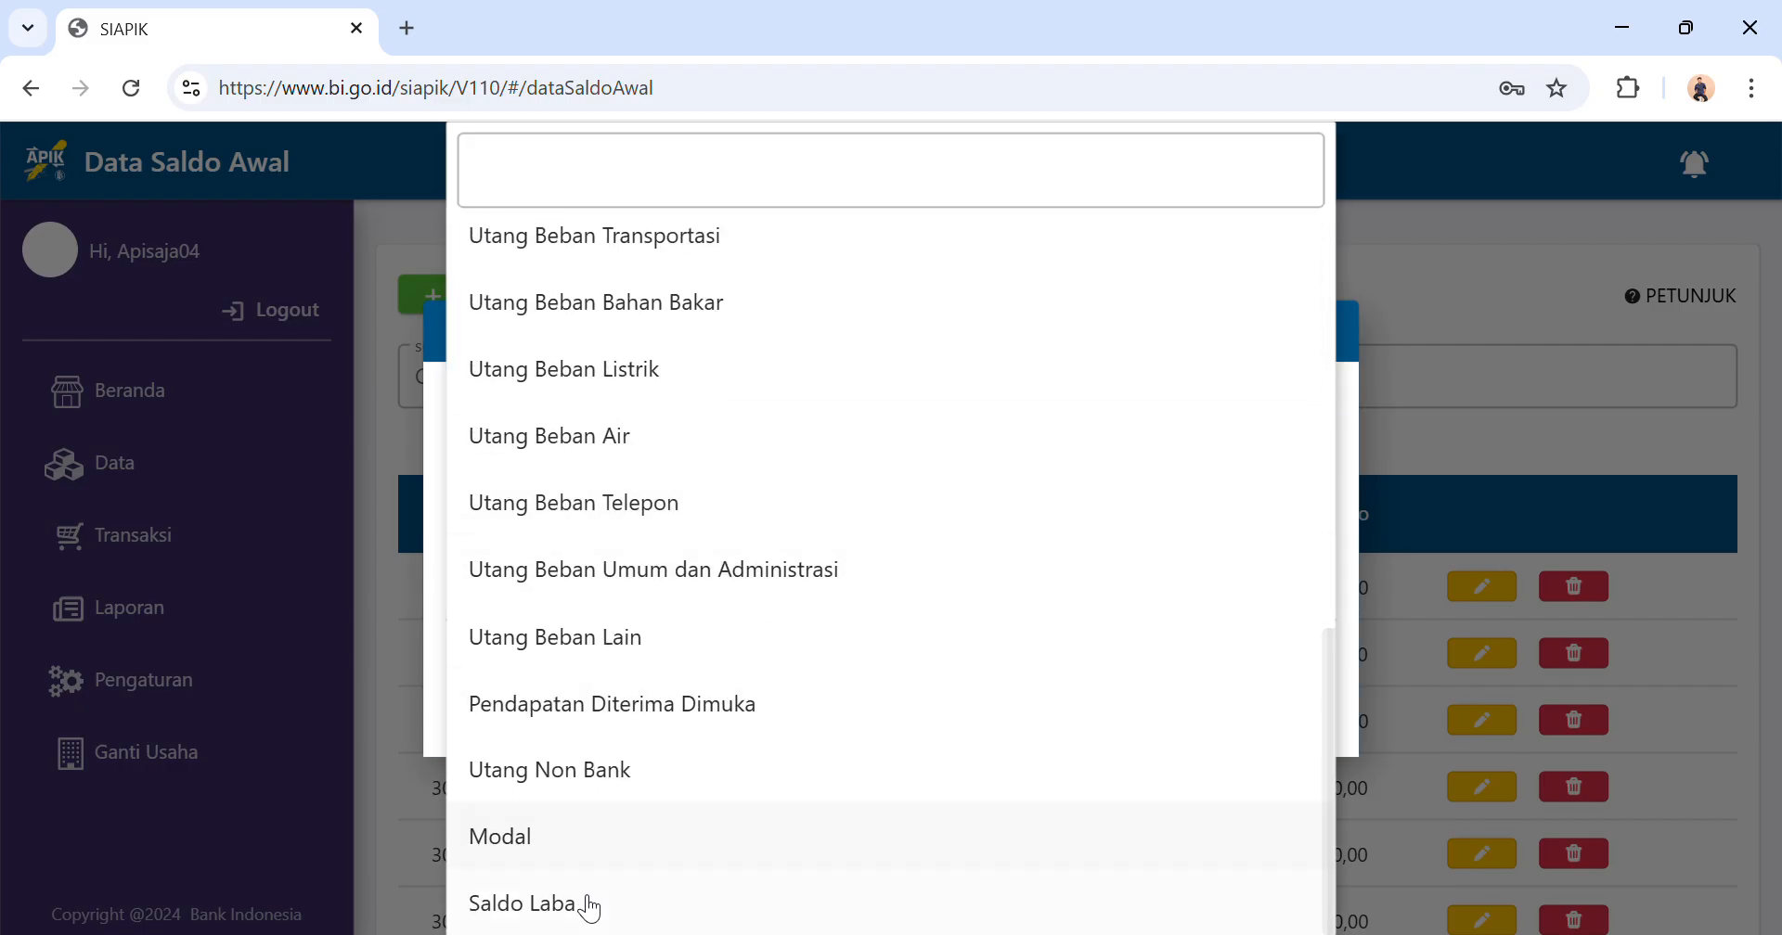
pyautogui.click(593, 839)
# Set the Modal opening balance to Rp100.000.000, save the entry and dismiss the notice.
pyautogui.click(624, 660)
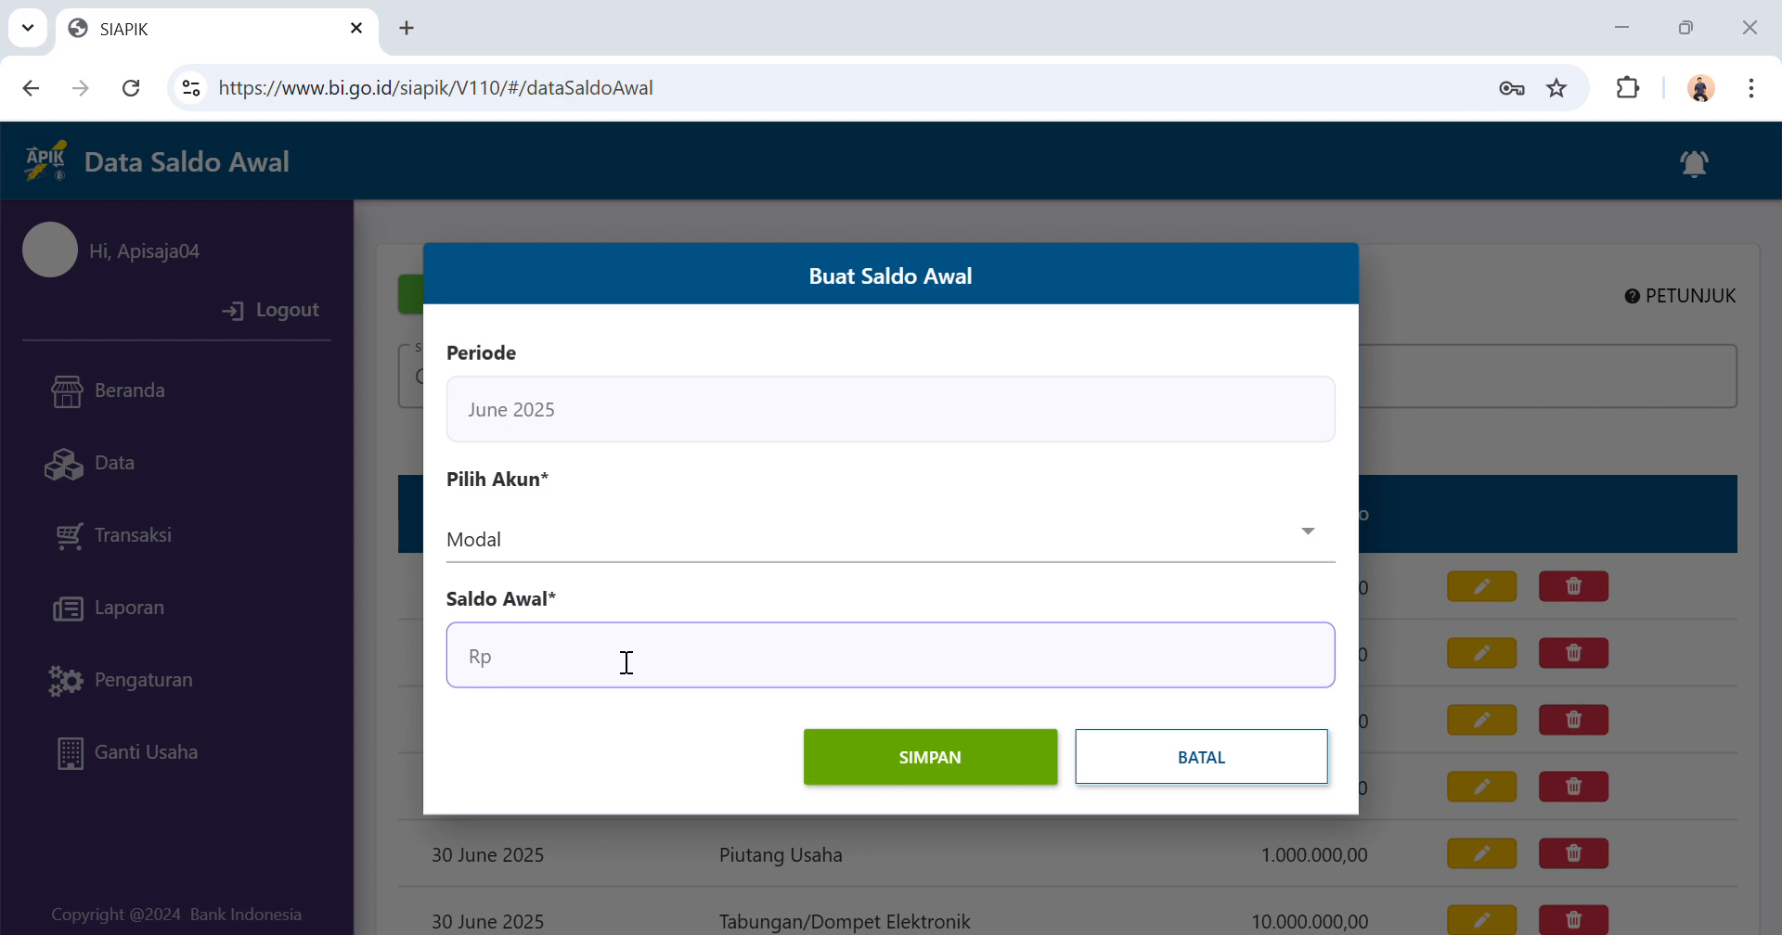
pyautogui.write('100.000.000')
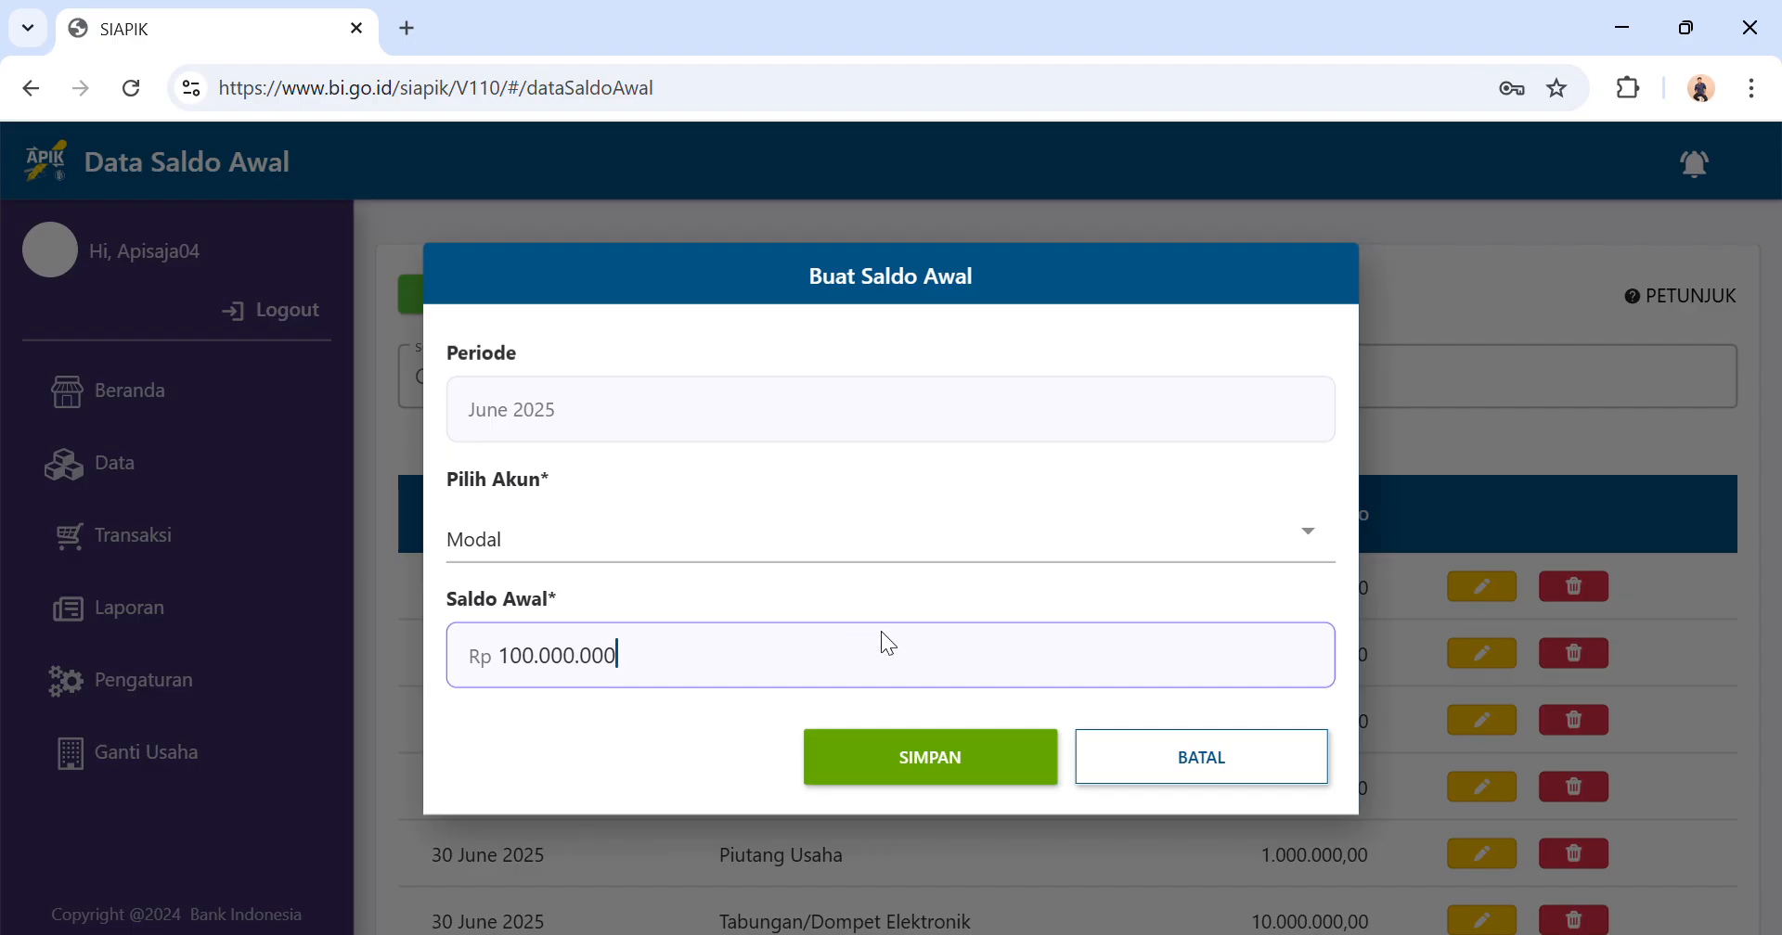
pyautogui.click(1000, 761)
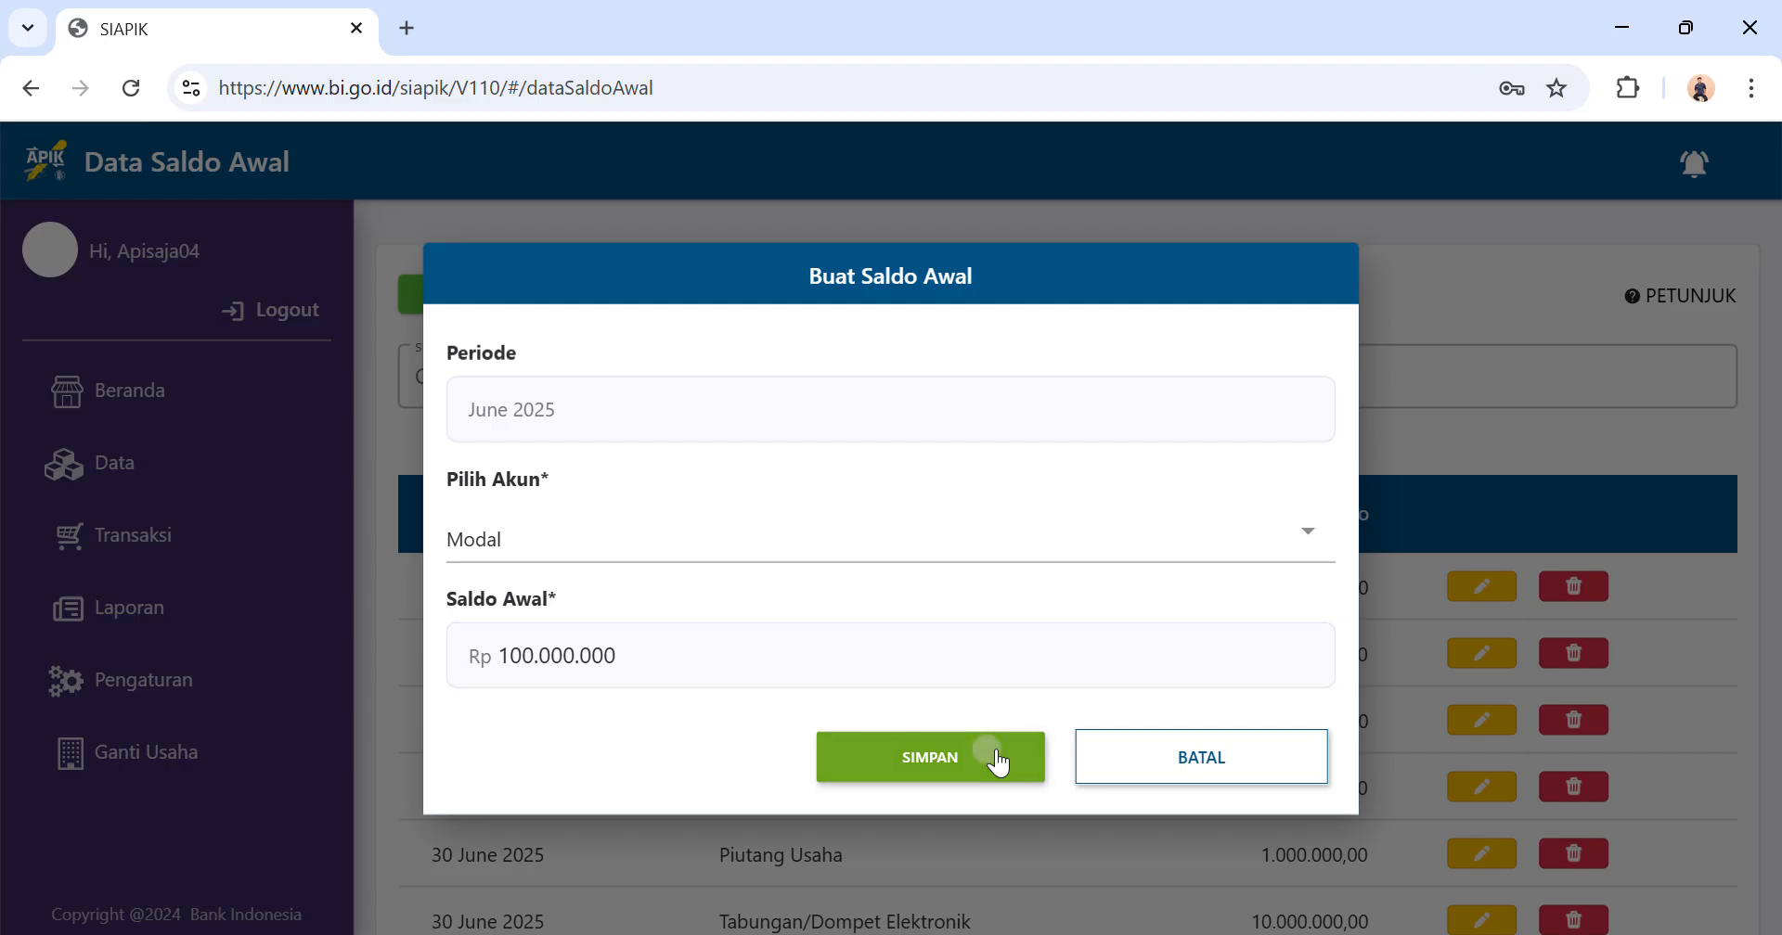
pyautogui.click(927, 632)
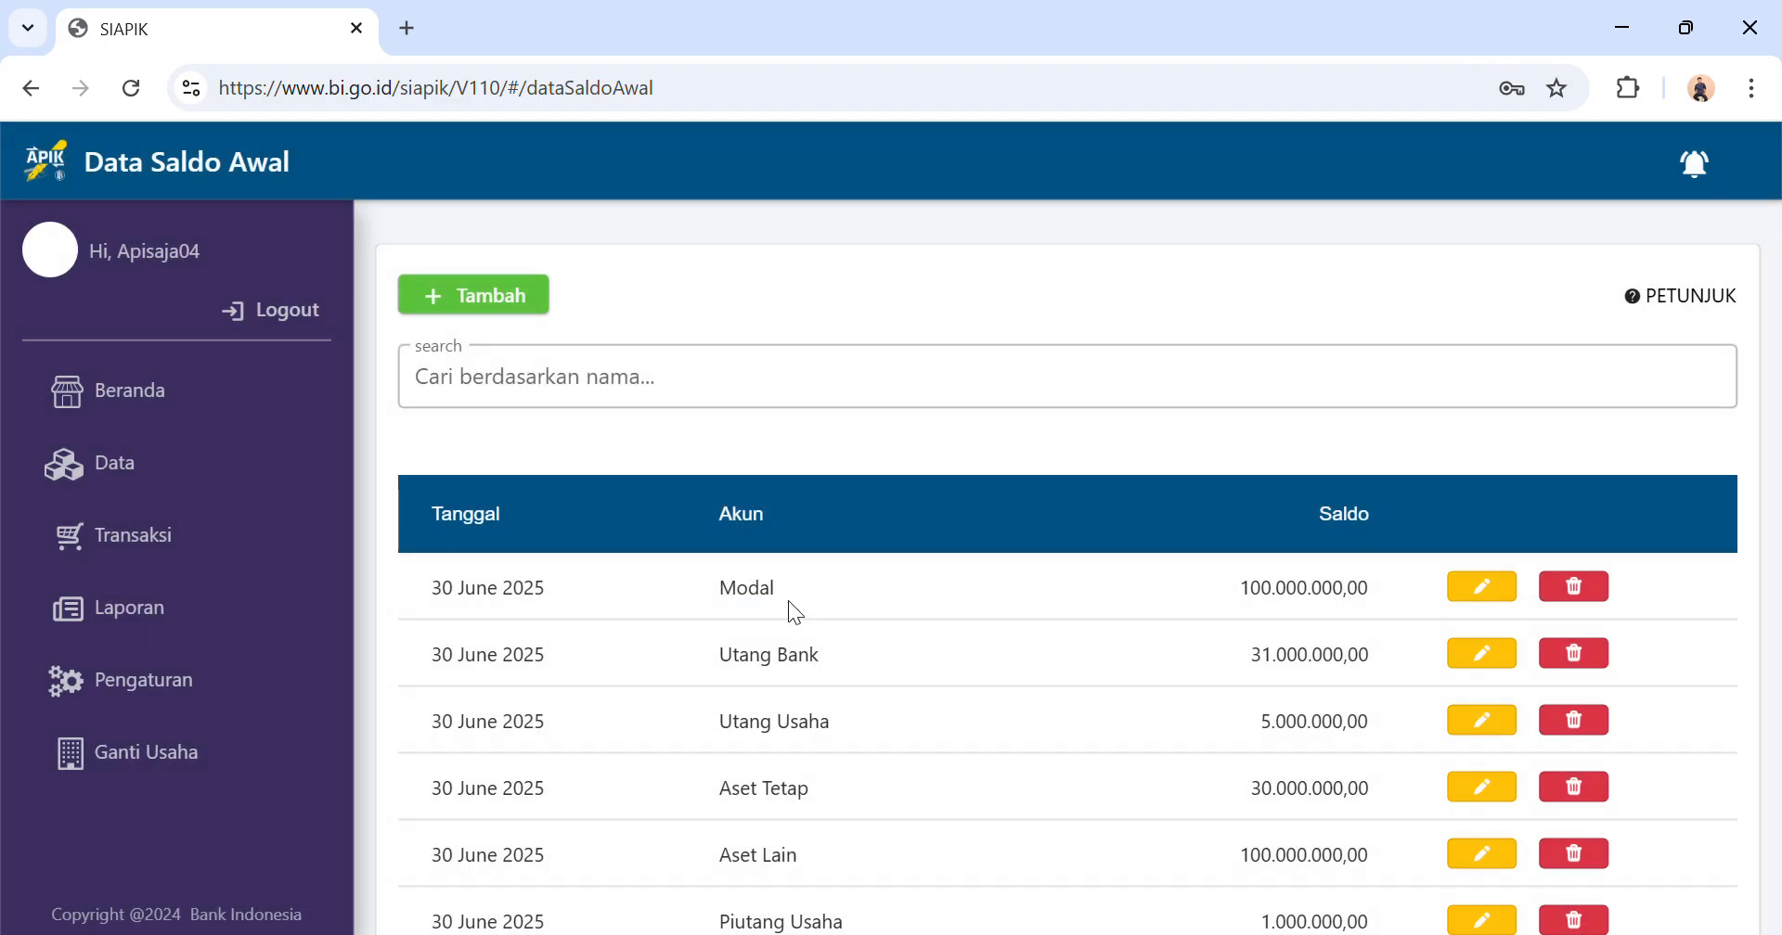
# Start another opening balance entry for the Saldo Laba account.
pyautogui.click(504, 303)
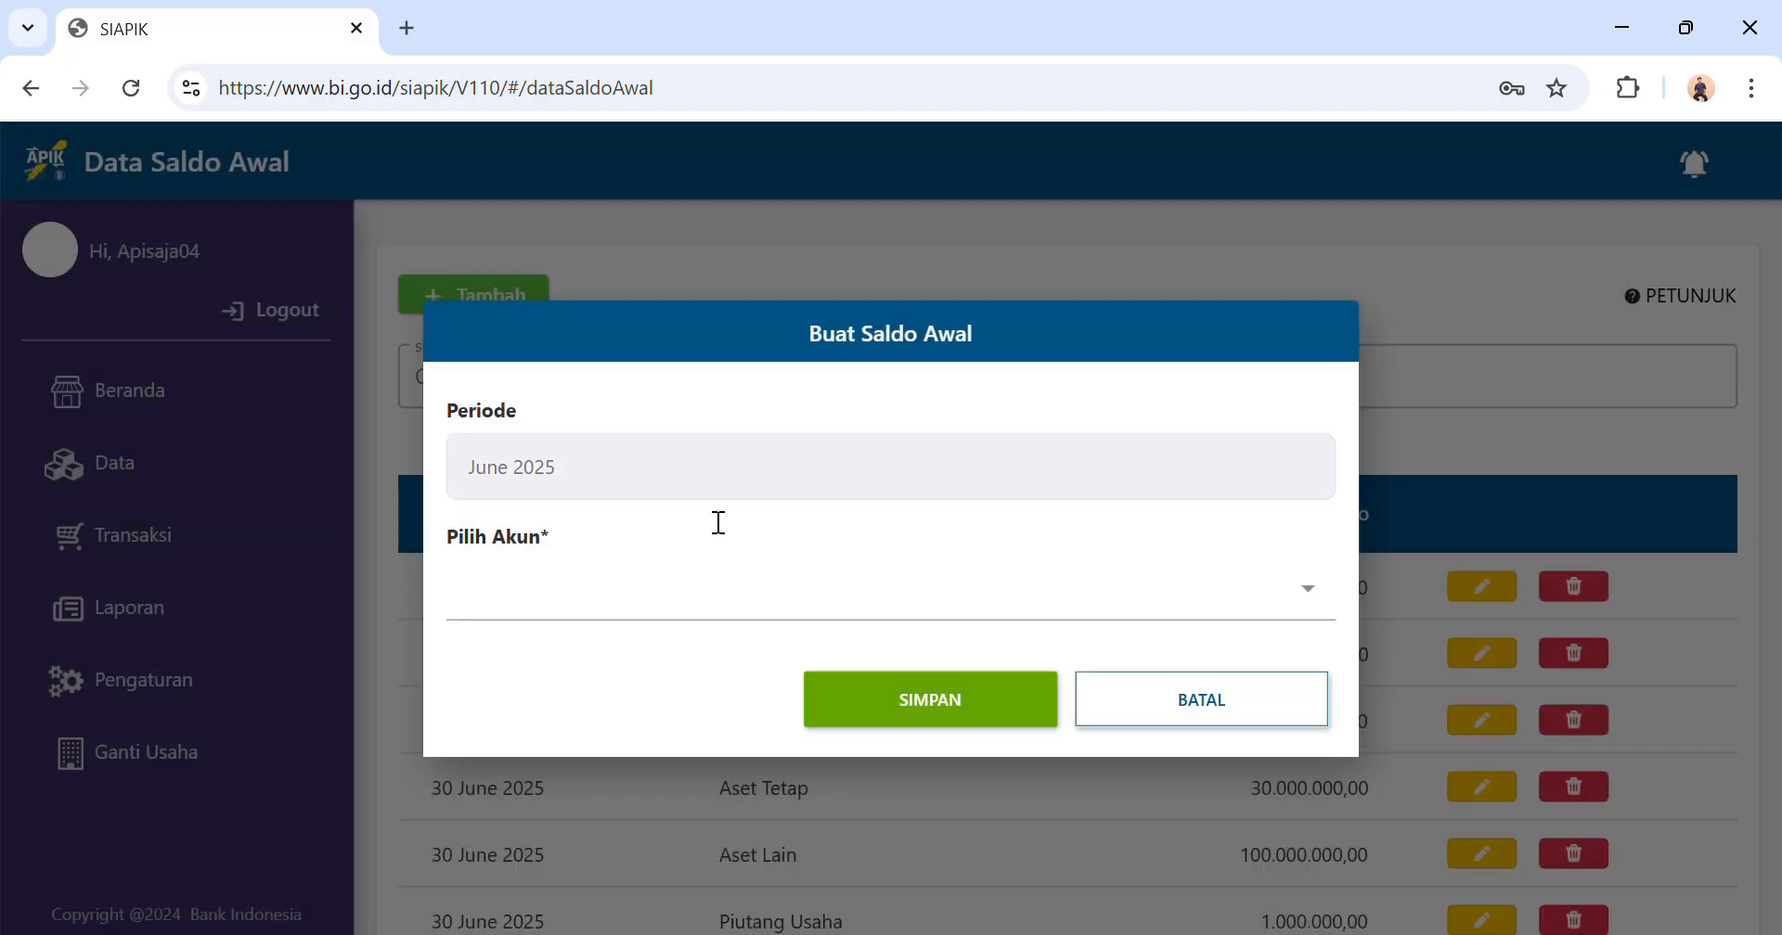
pyautogui.click(678, 592)
pyautogui.scroll(-8, 656, 648)
pyautogui.scroll(-3, 660, 652)
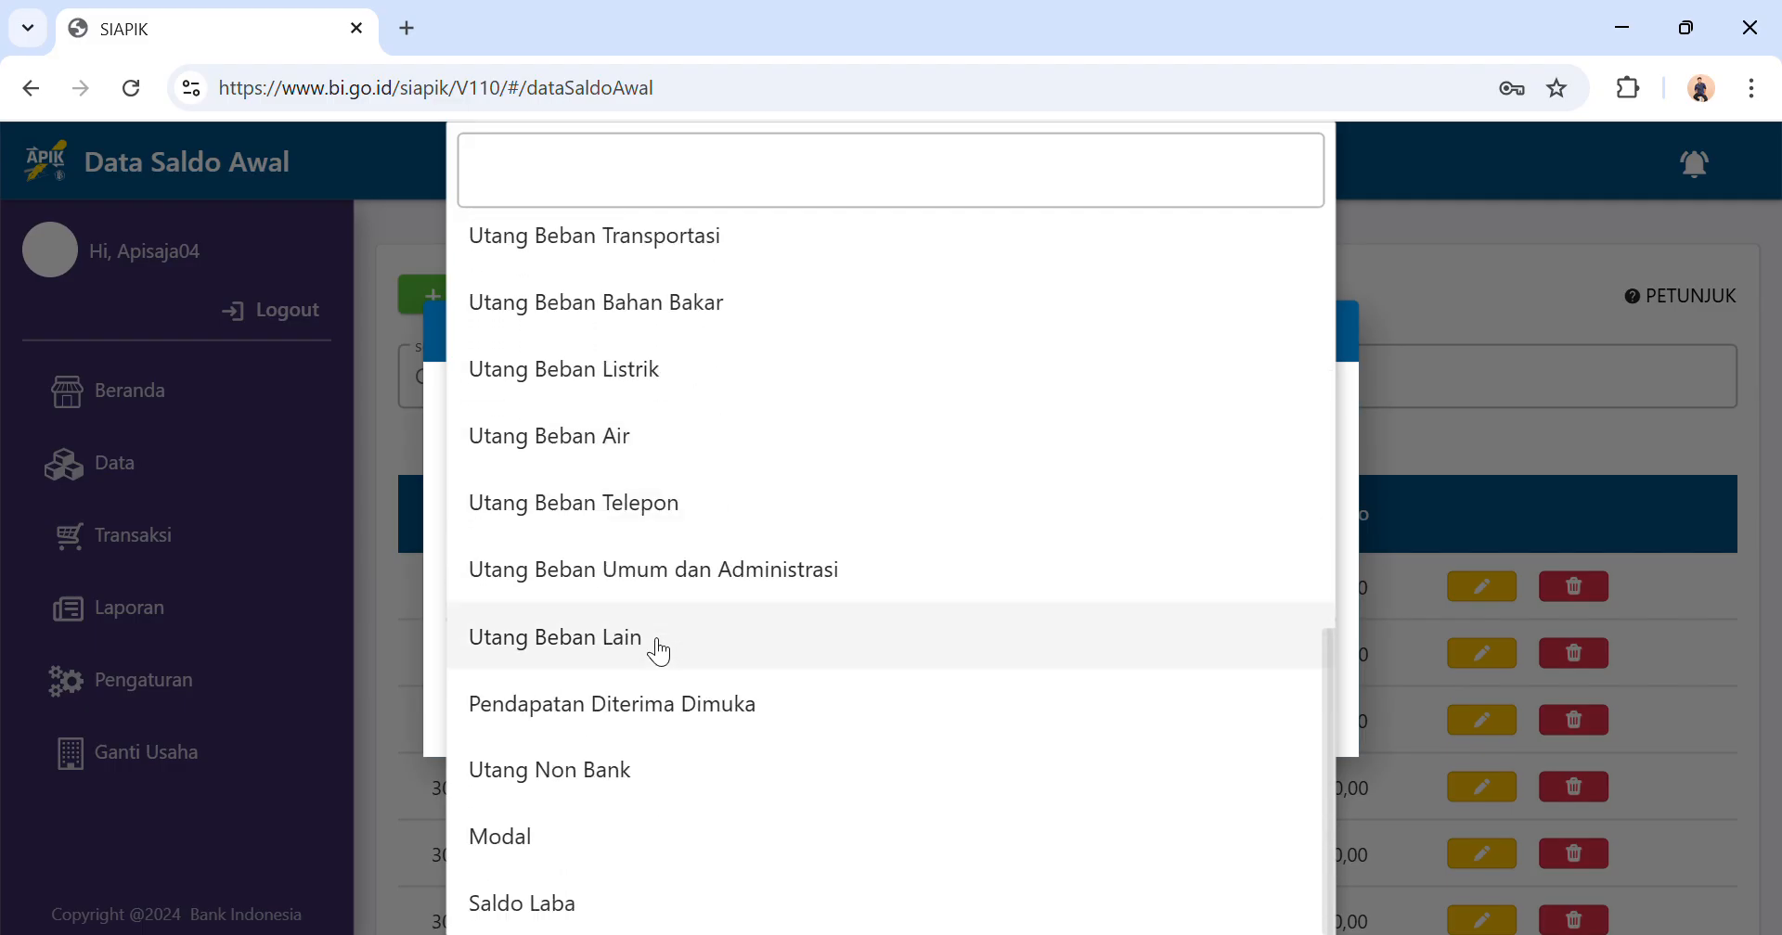
pyautogui.click(565, 926)
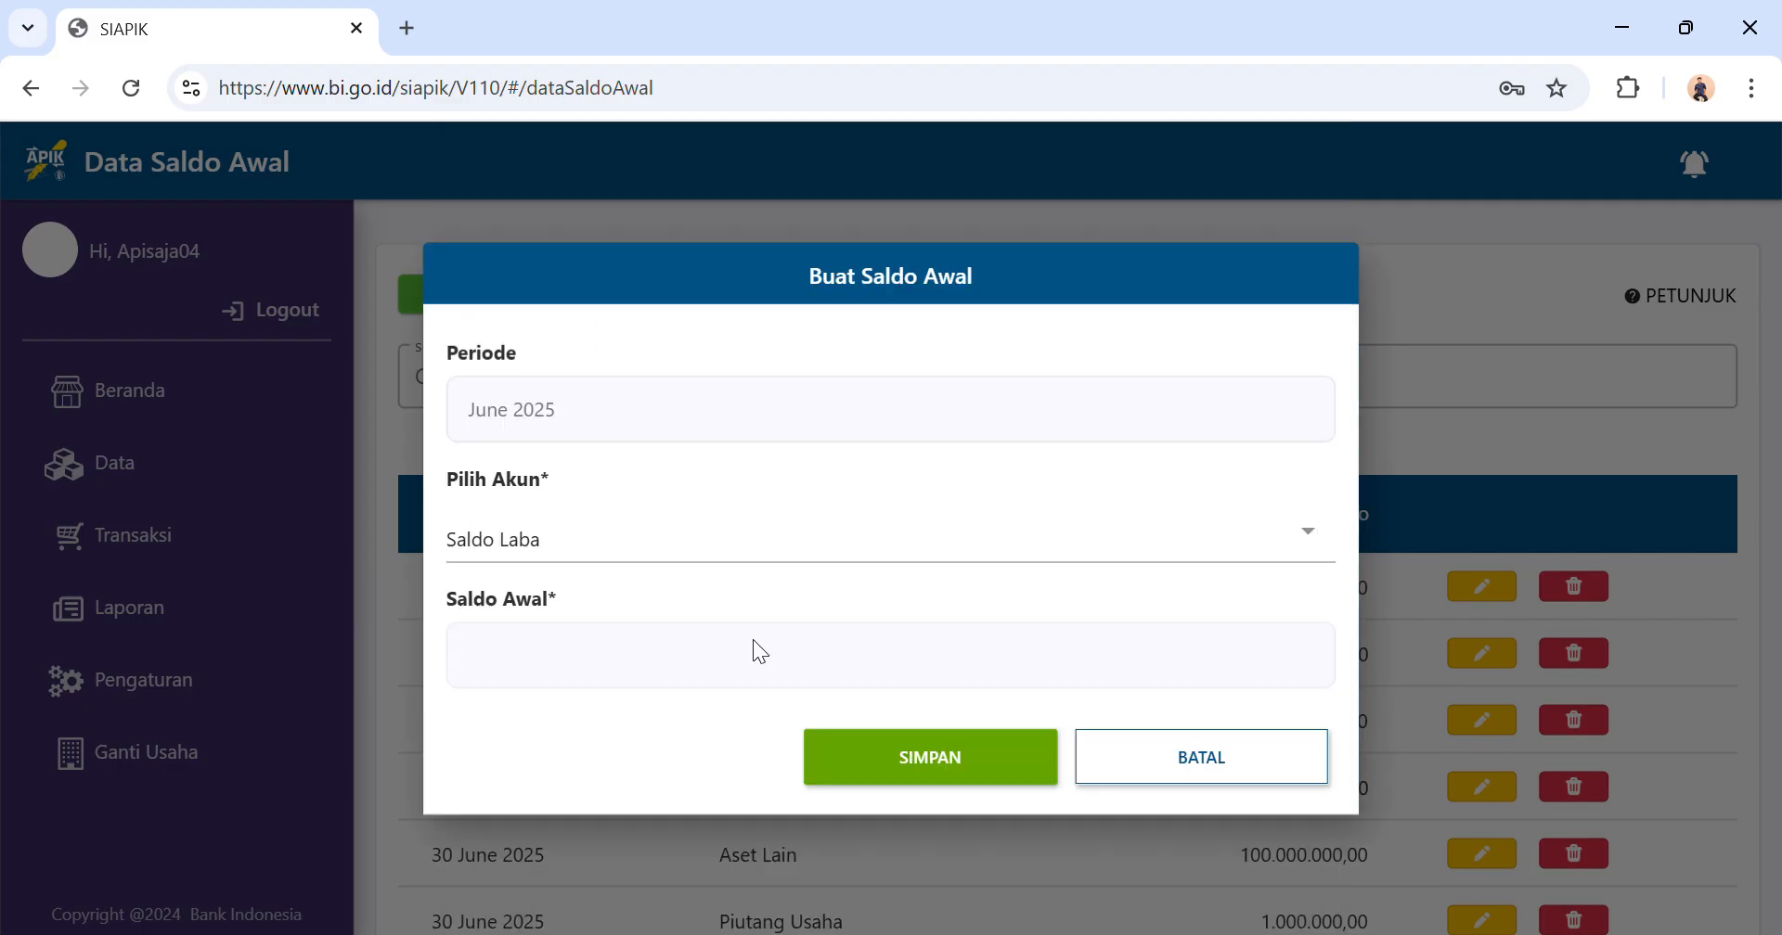
# Set the Saldo Laba opening balance to Rp10.000.000, save the entry and dismiss the notice.
pyautogui.click(541, 664)
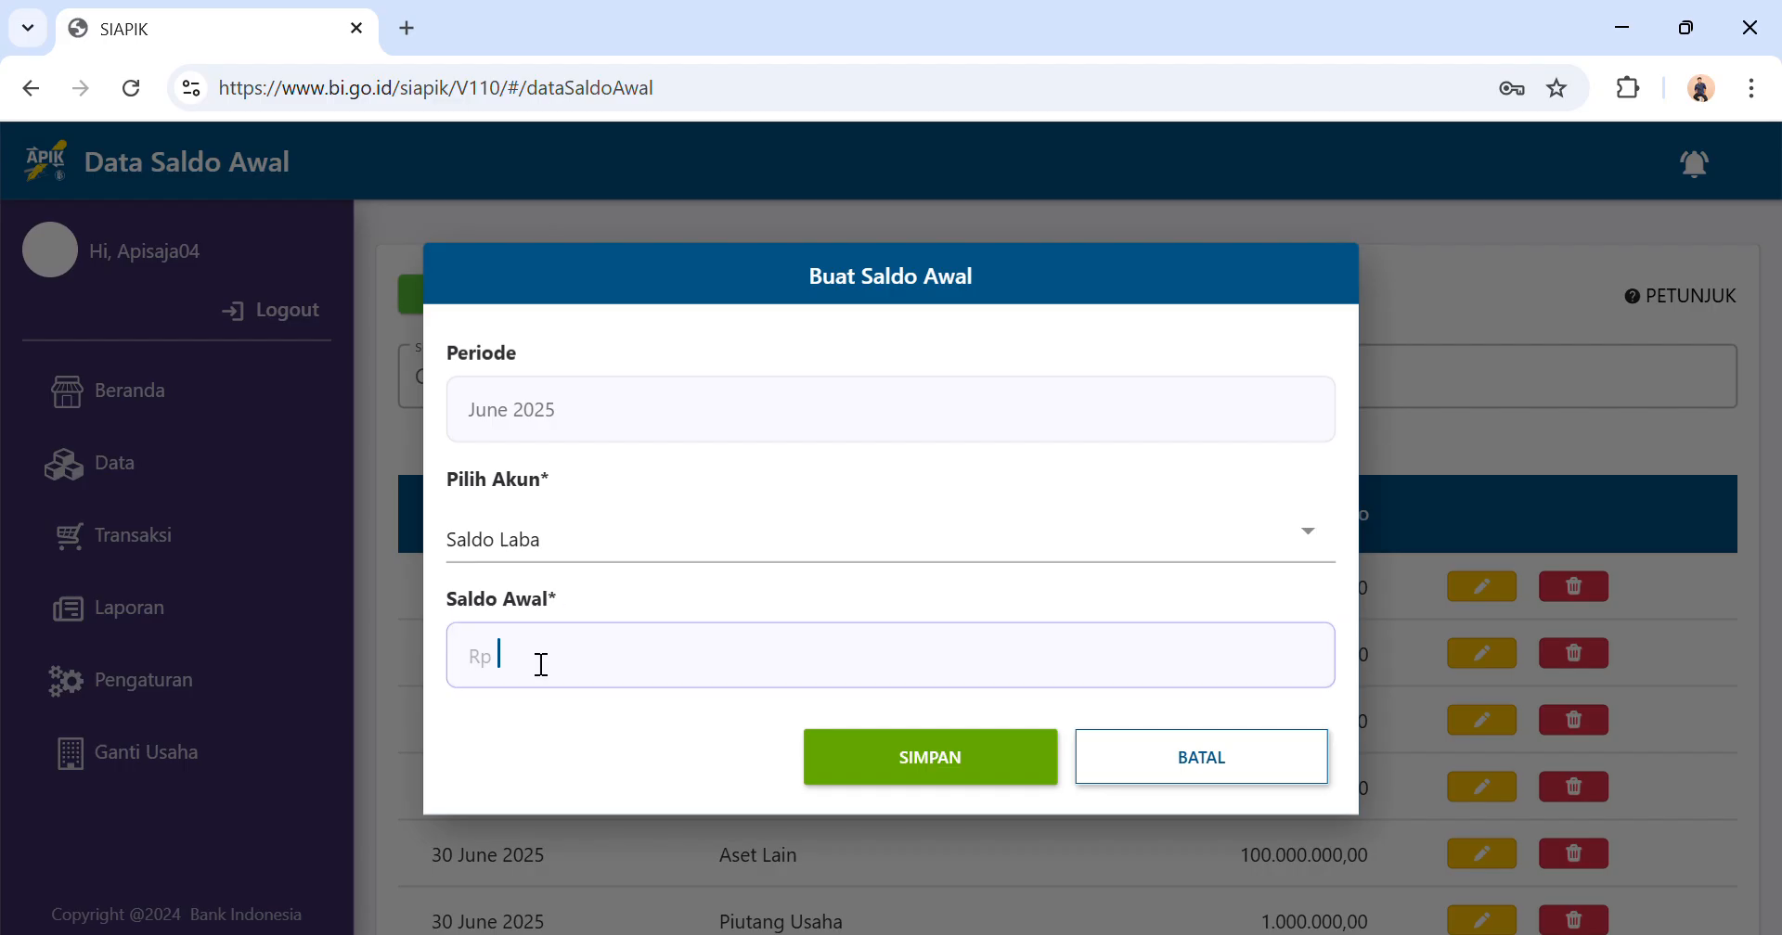
pyautogui.write('10.000.000')
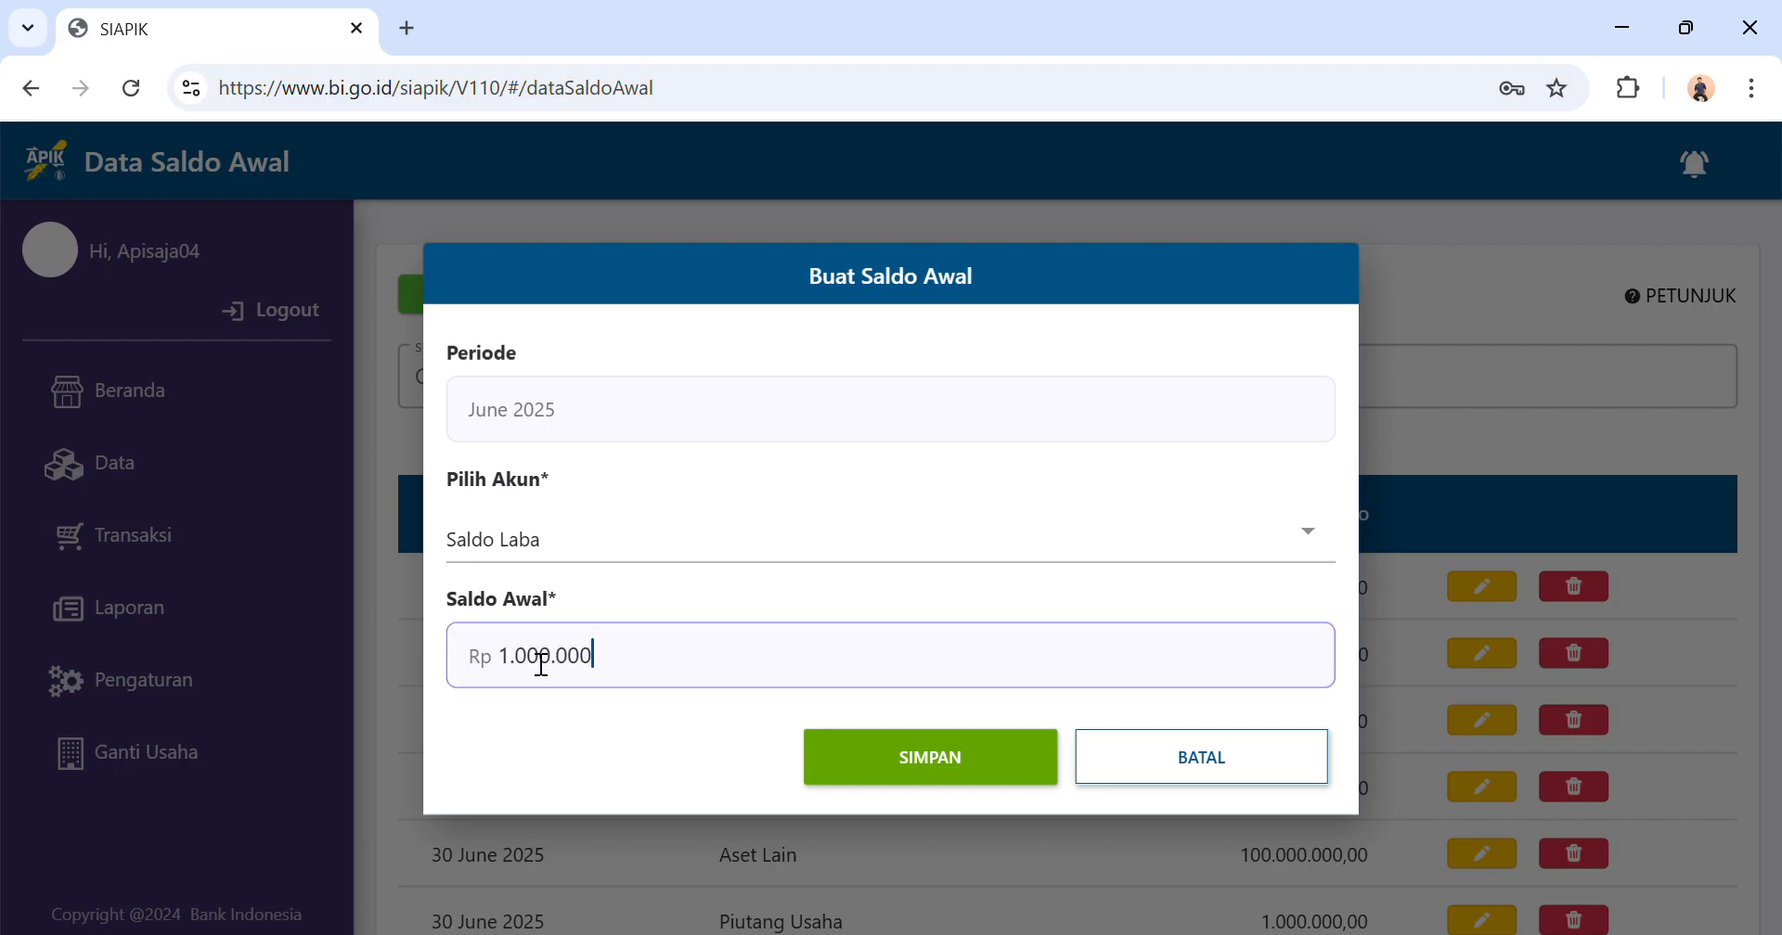
pyautogui.click(902, 748)
pyautogui.click(849, 615)
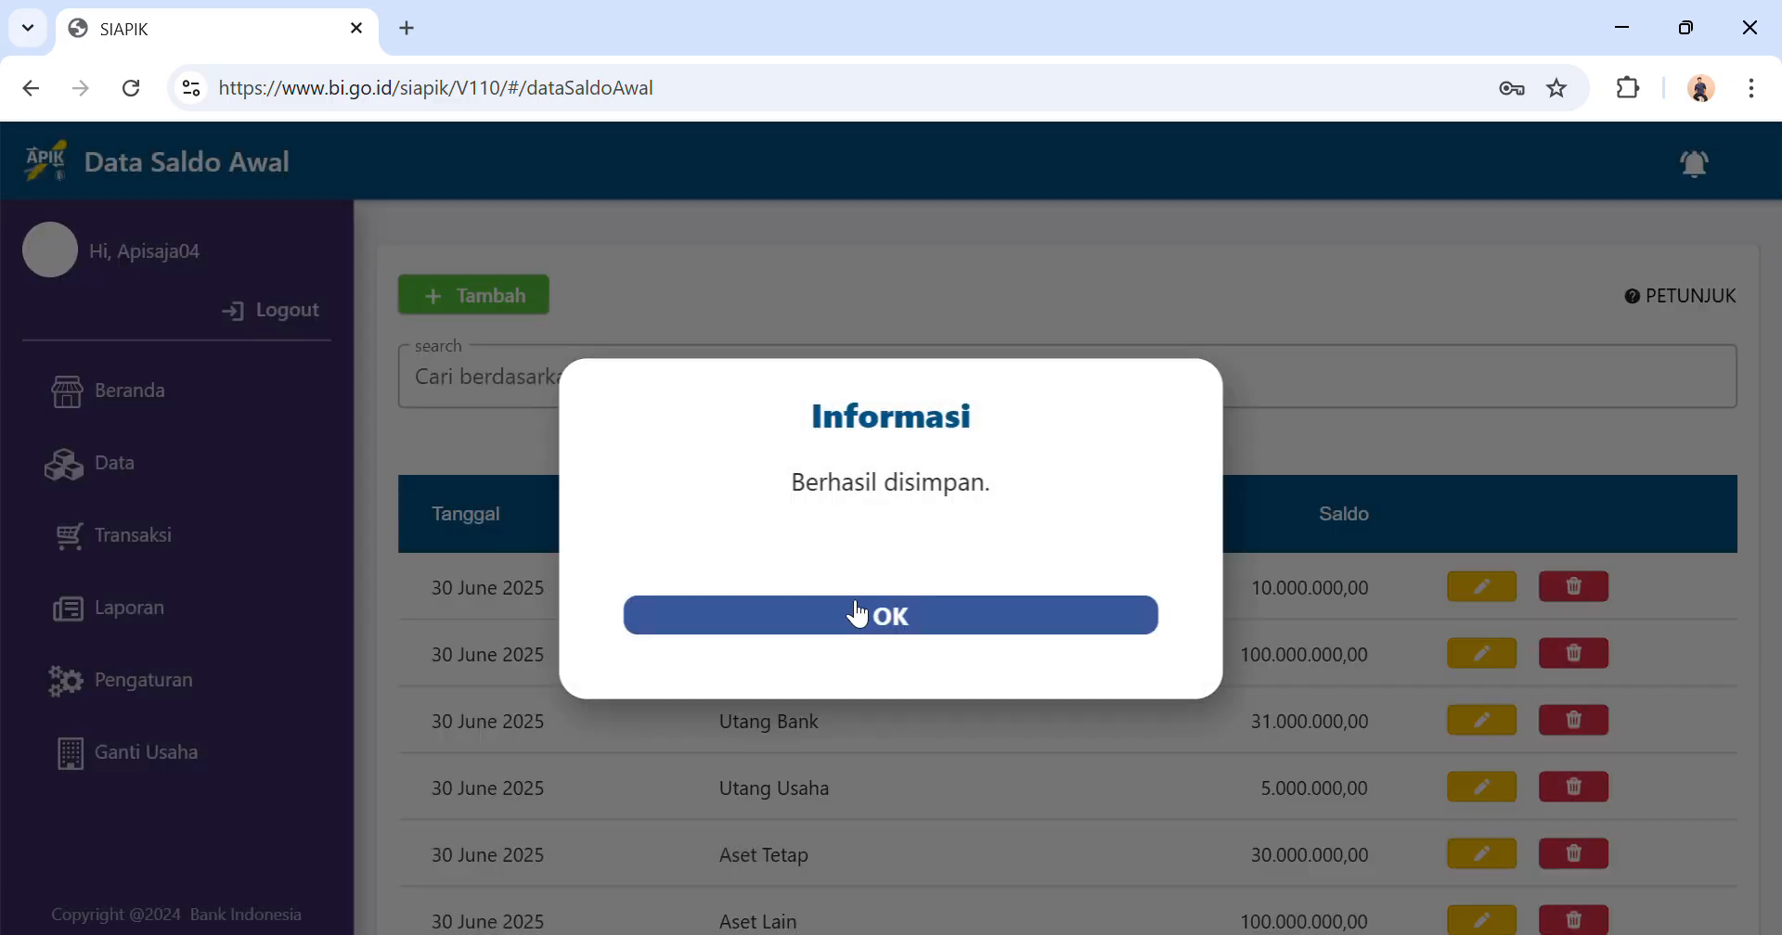
pyautogui.scroll(-2, 846, 601)
pyautogui.scroll(-1, 845, 600)
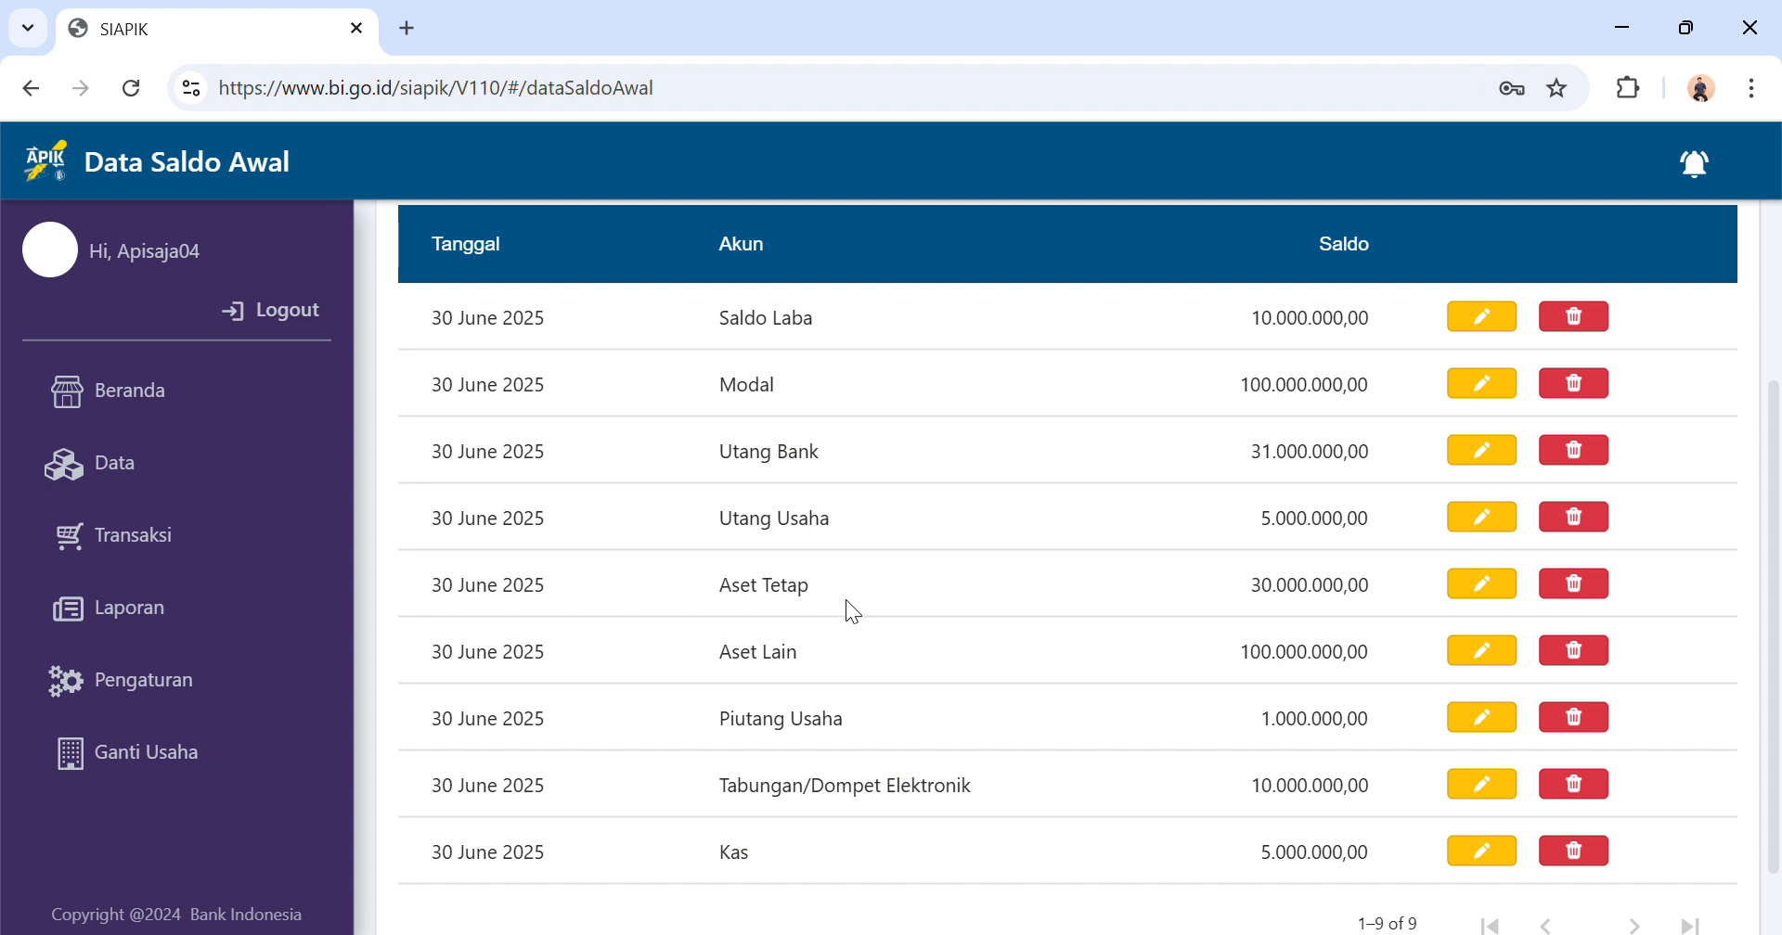
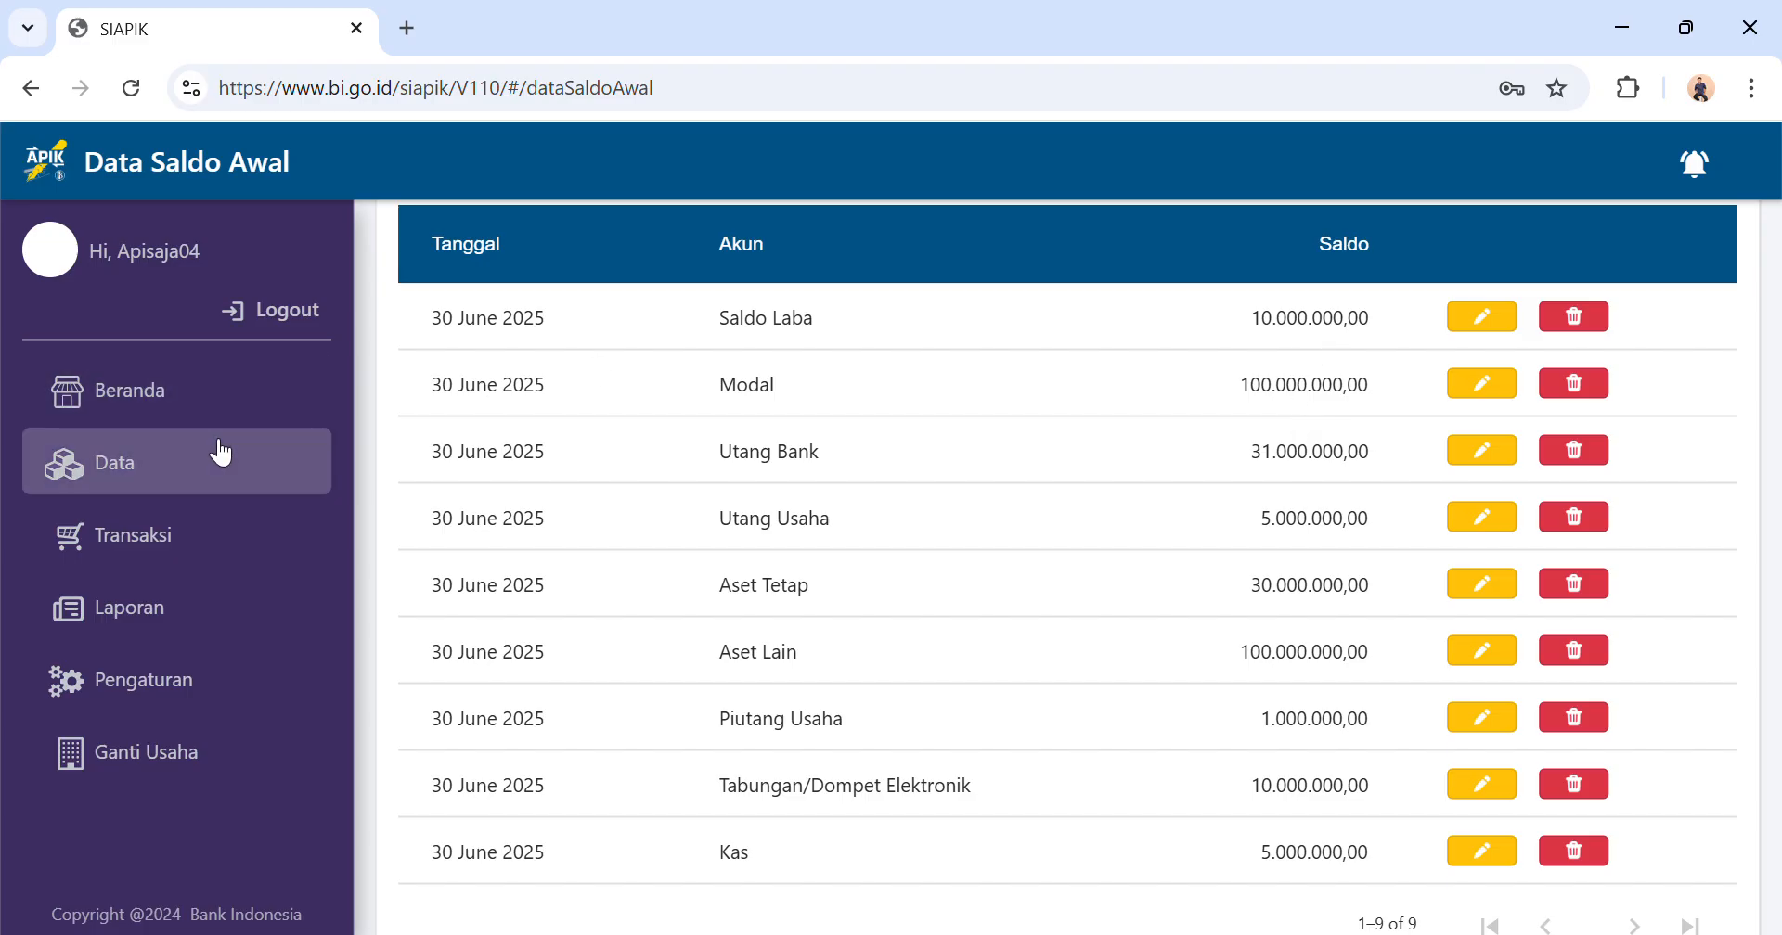
# Display the Laporan Posisi Keuangan (Neraca) report for the period Juli 2025.
pyautogui.click(213, 598)
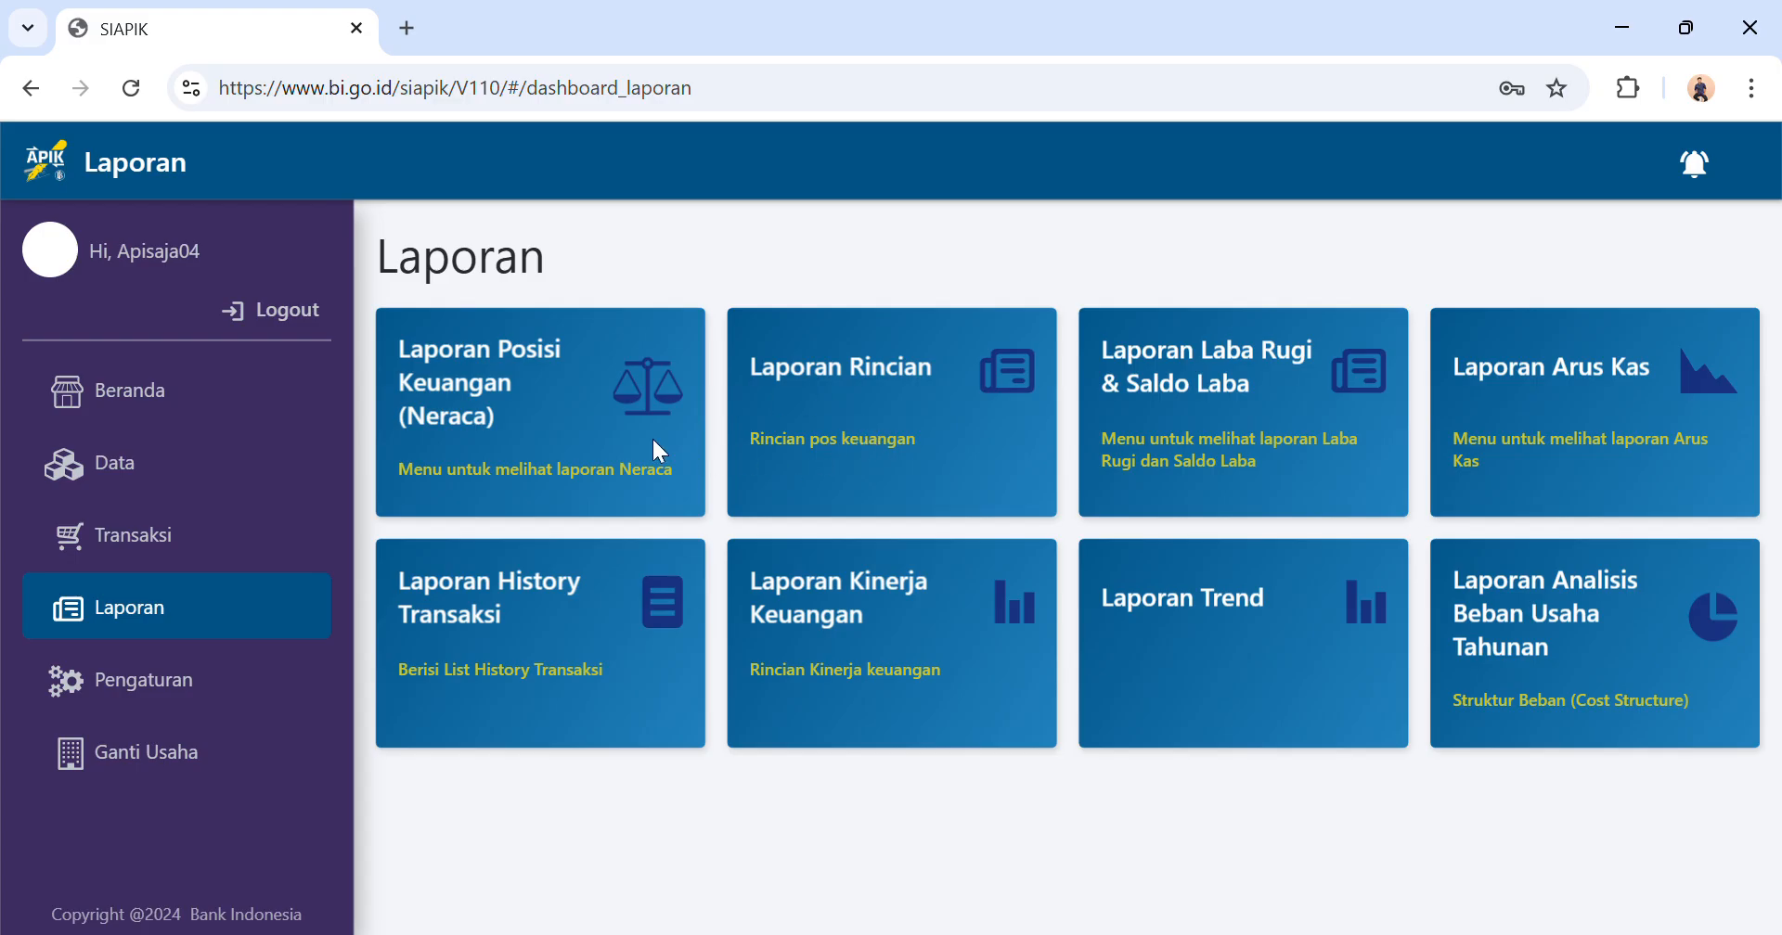
pyautogui.click(245, 540)
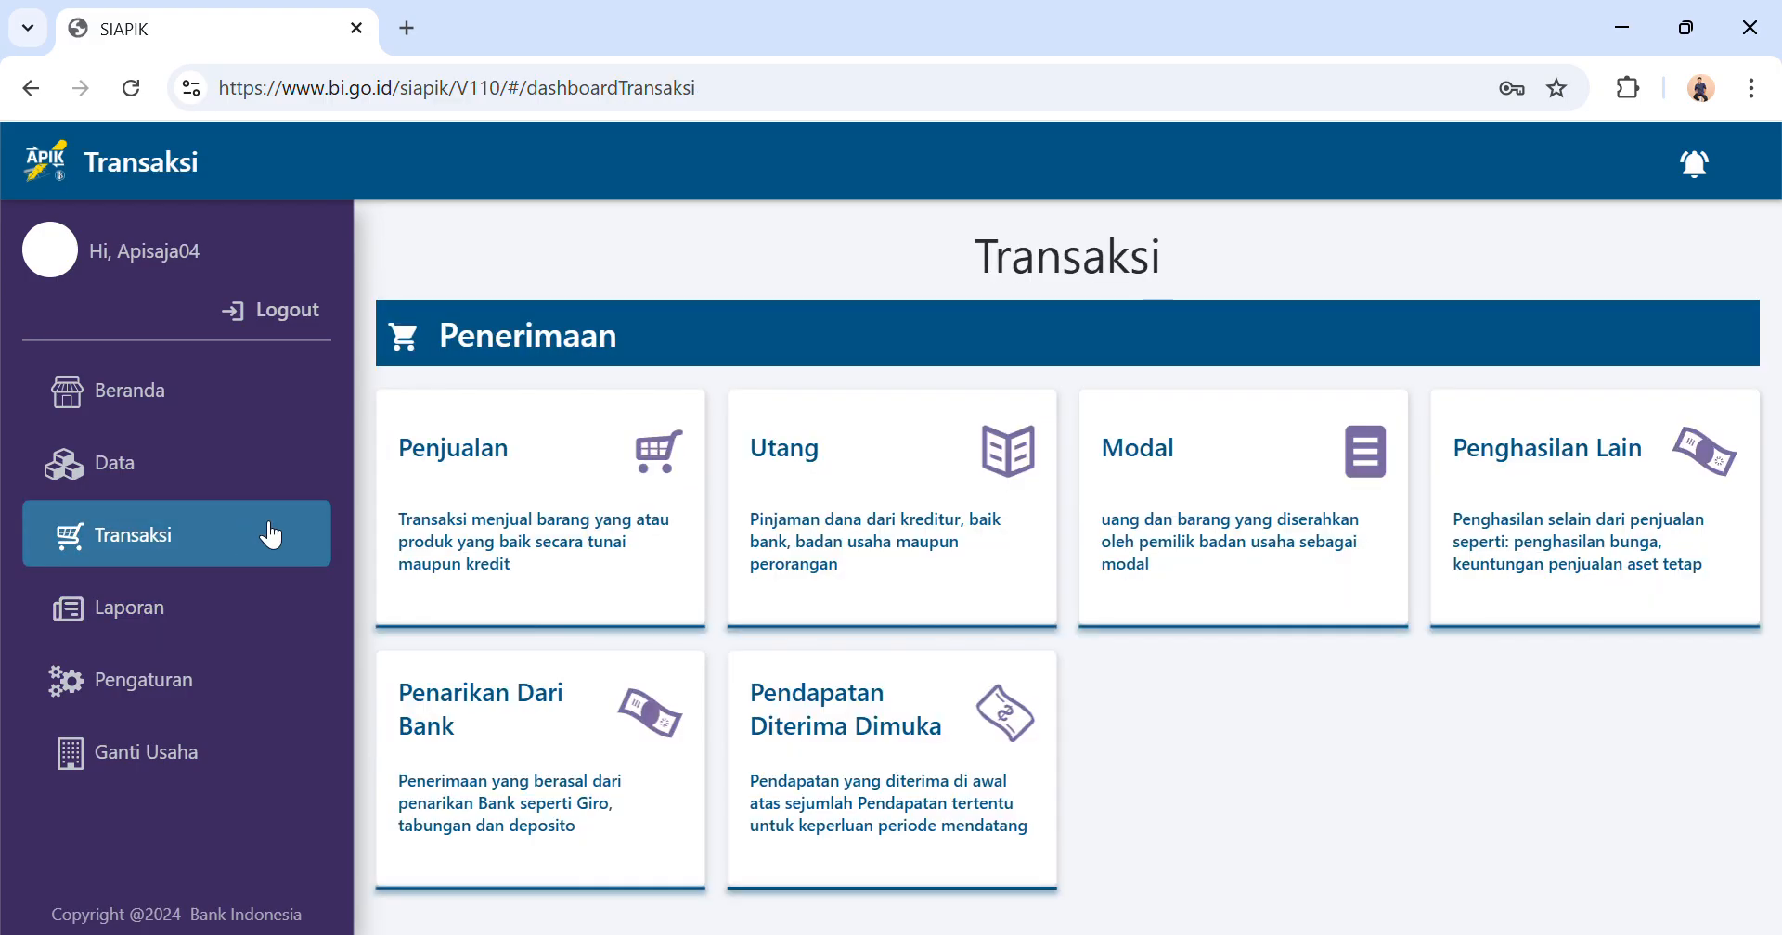
pyautogui.click(231, 609)
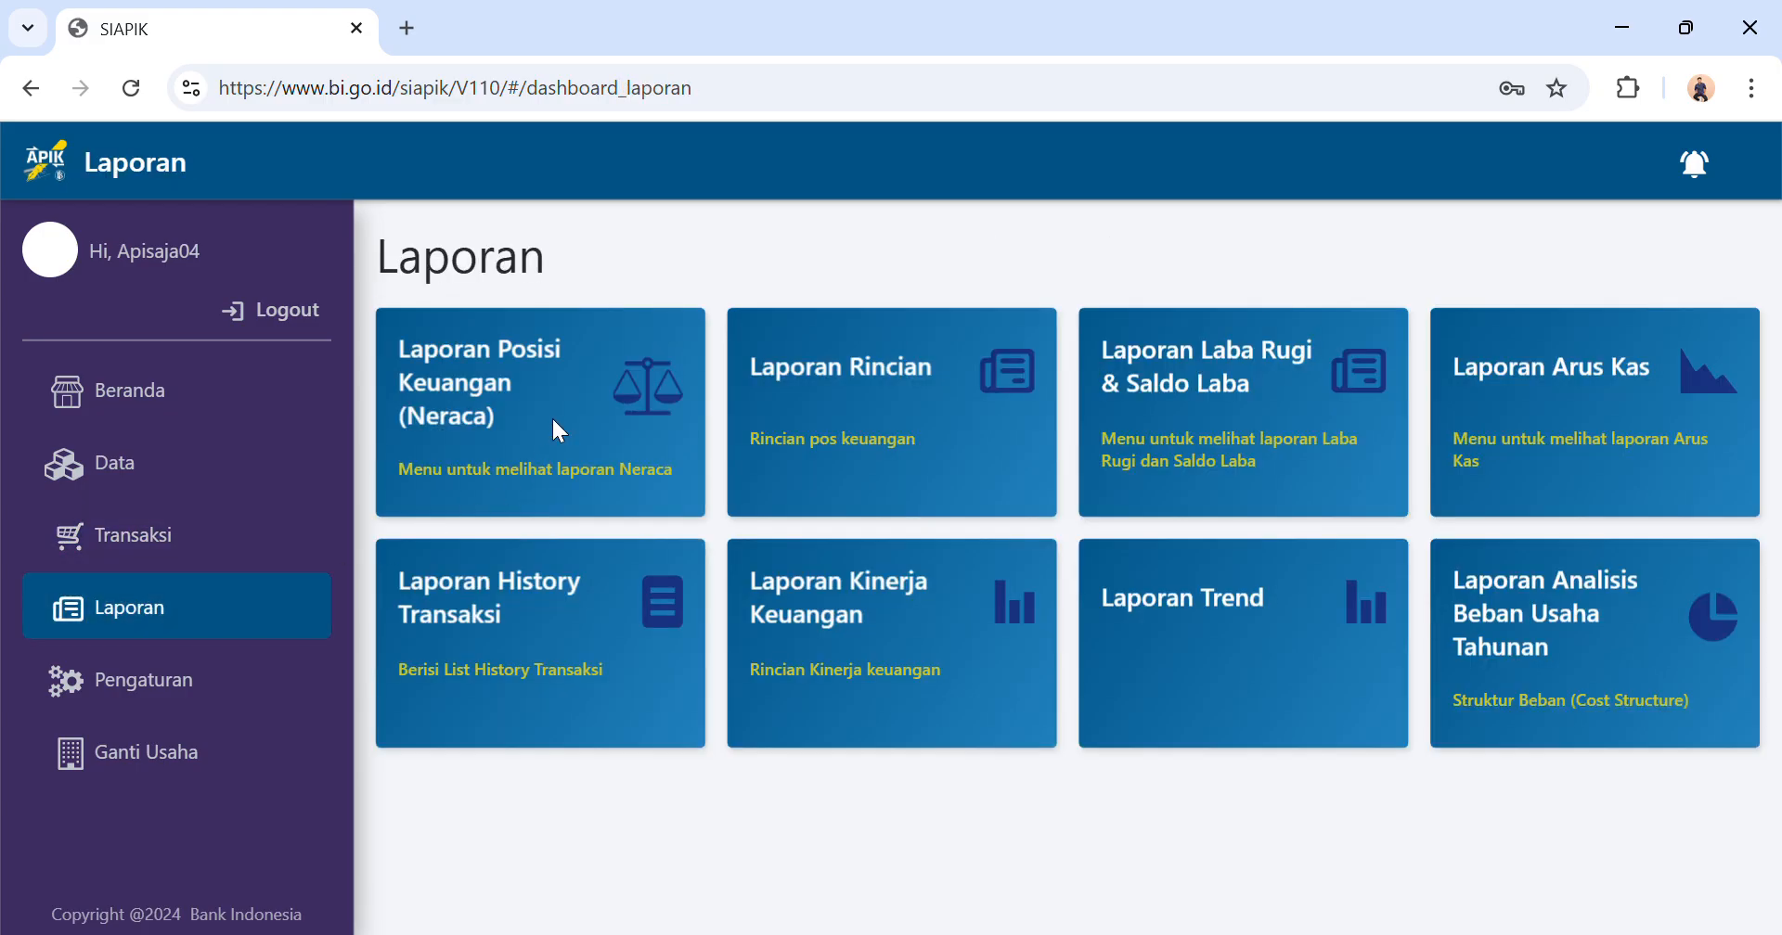
pyautogui.click(558, 432)
pyautogui.click(690, 476)
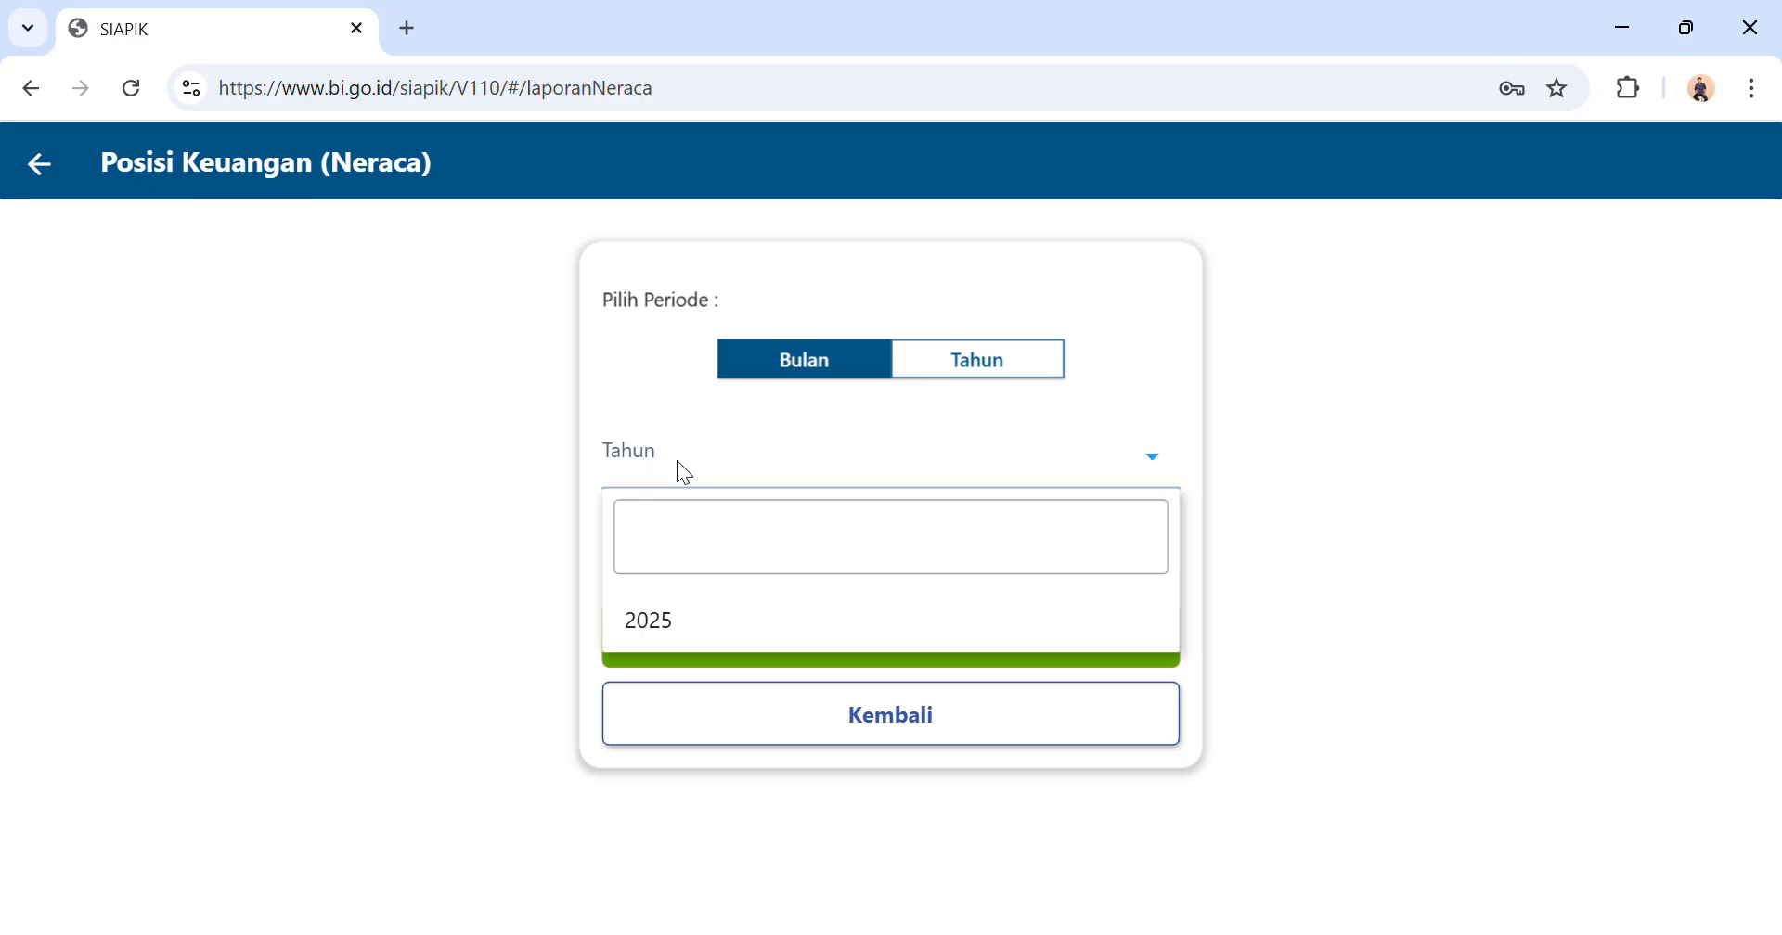
pyautogui.click(676, 627)
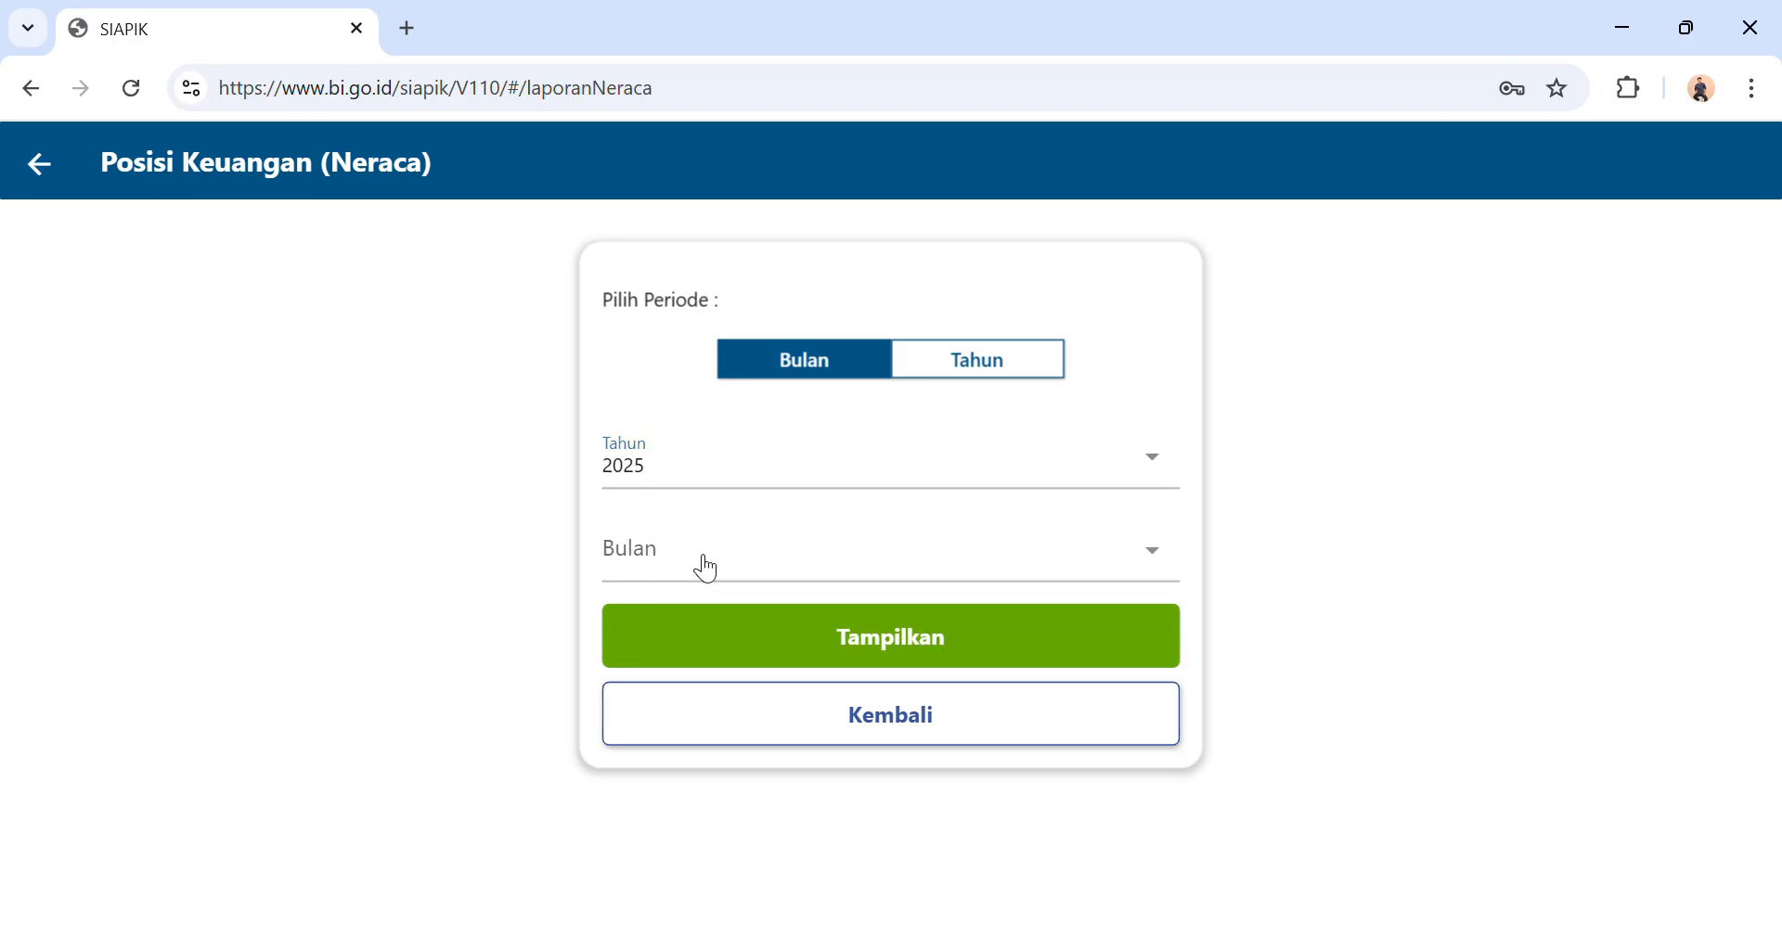
pyautogui.click(700, 564)
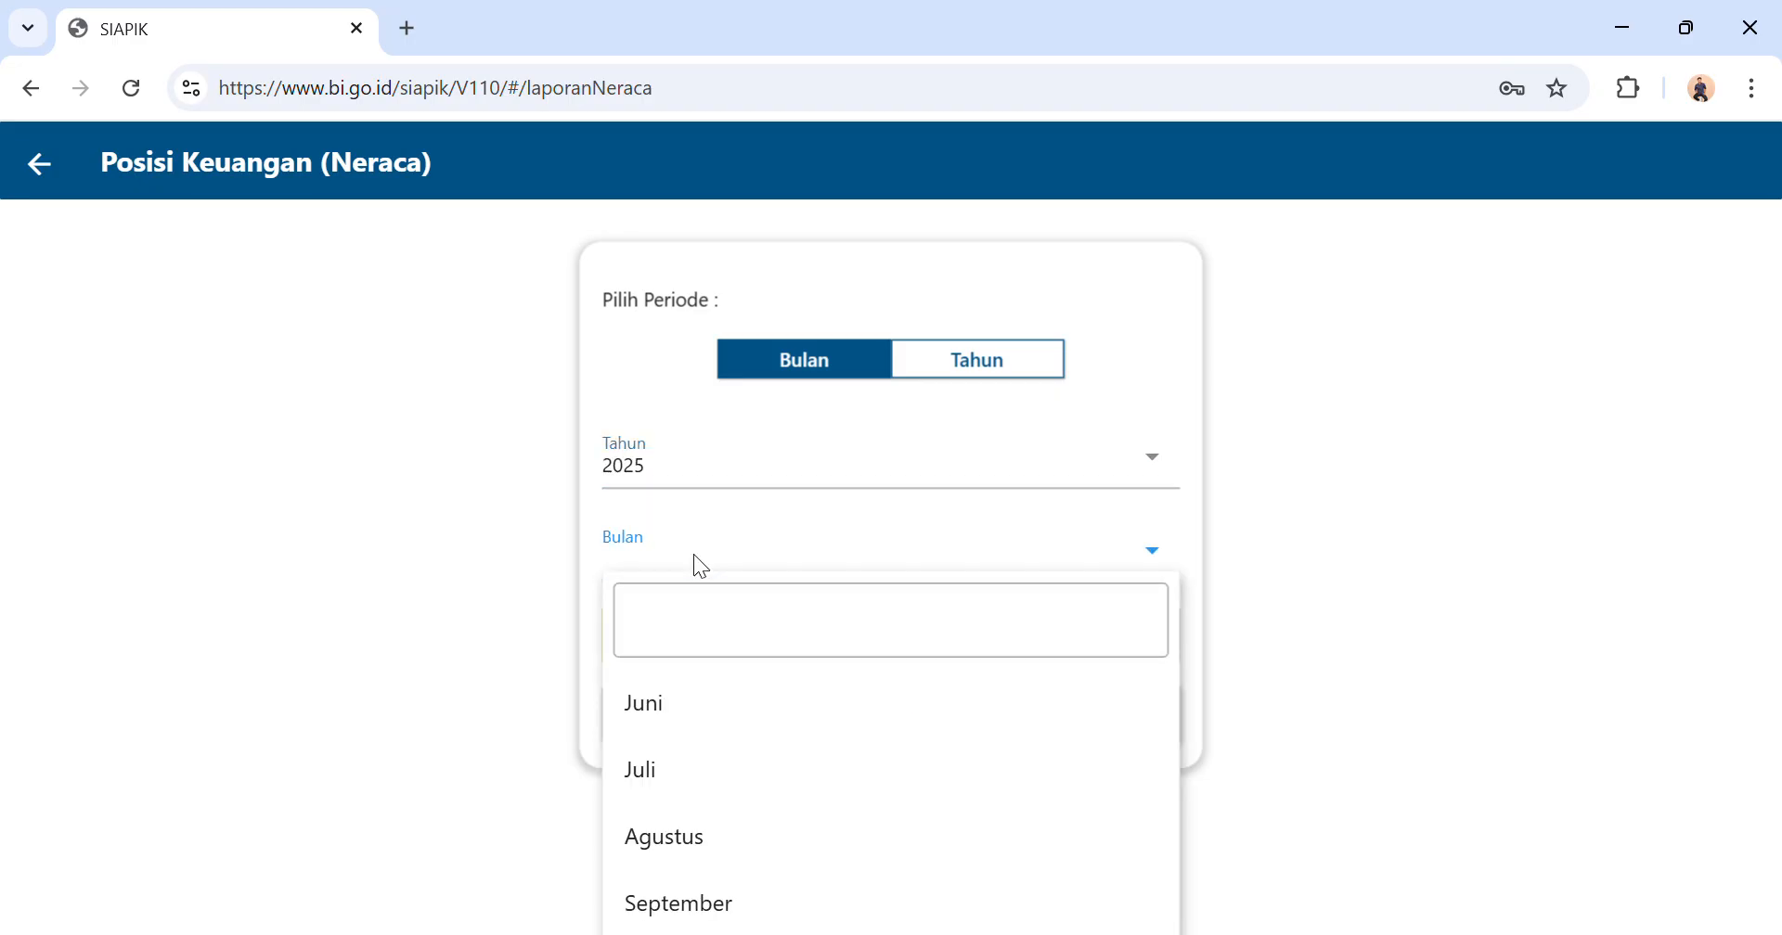
pyautogui.click(684, 768)
pyautogui.click(863, 651)
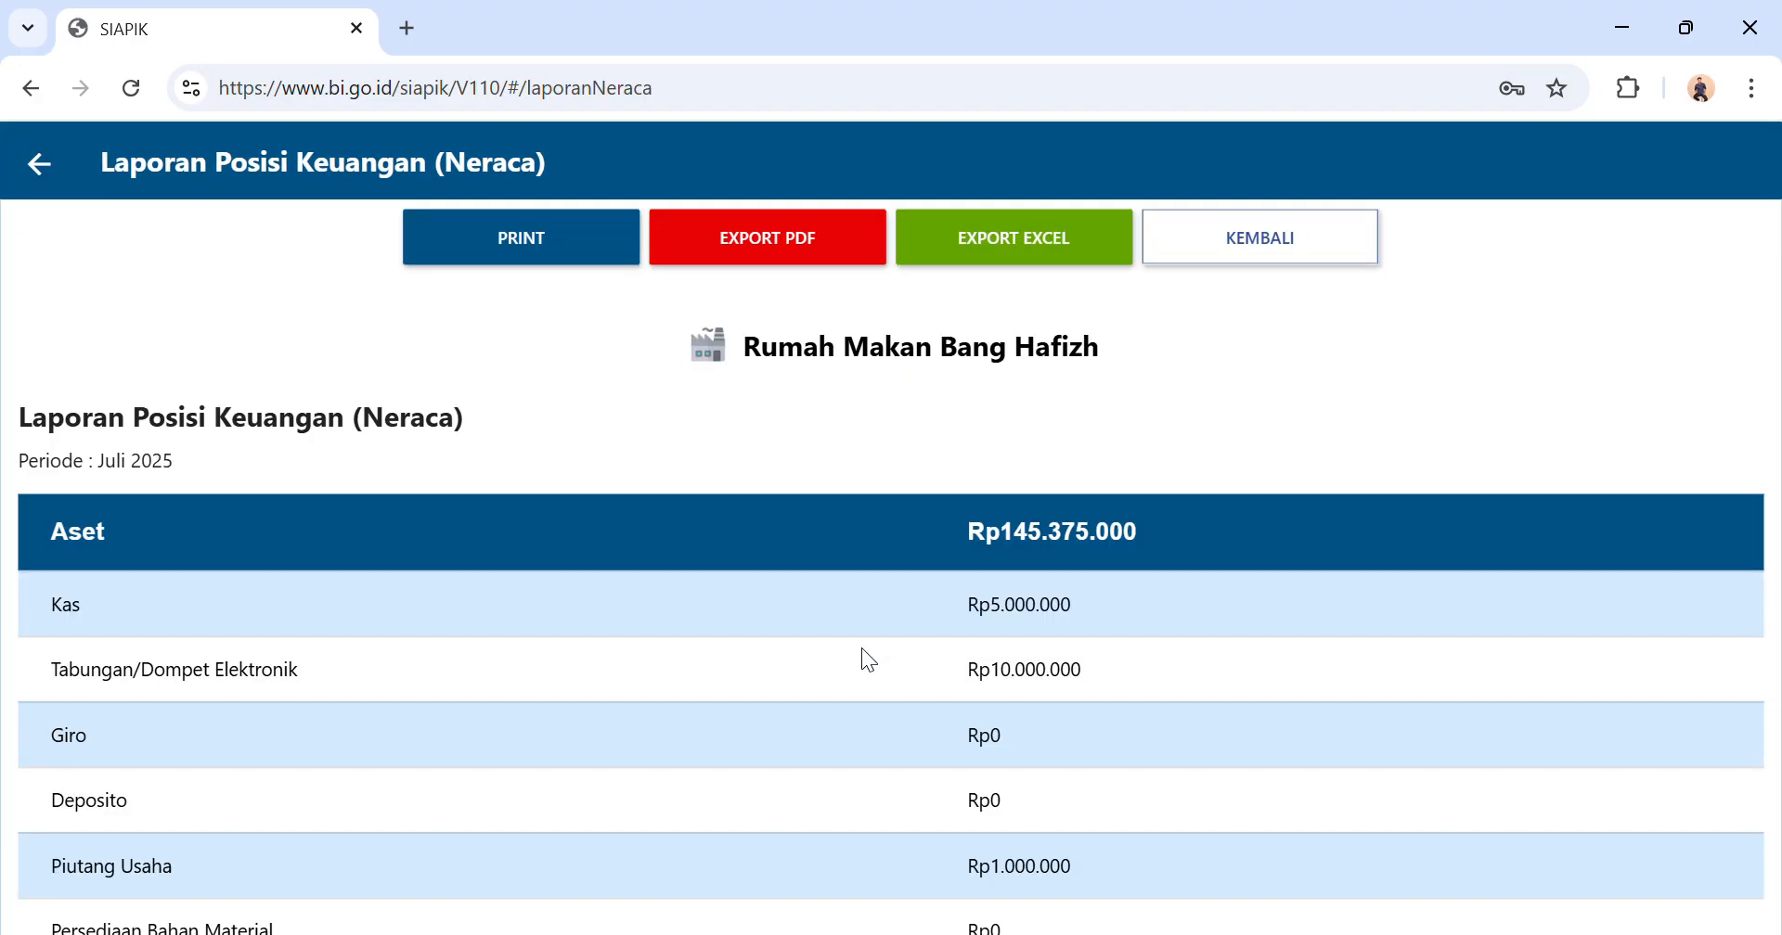
# Examine the Aset, Kewajiban and Modal sections of the balance sheet report, and leave the report.
pyautogui.scroll(-3, 1057, 538)
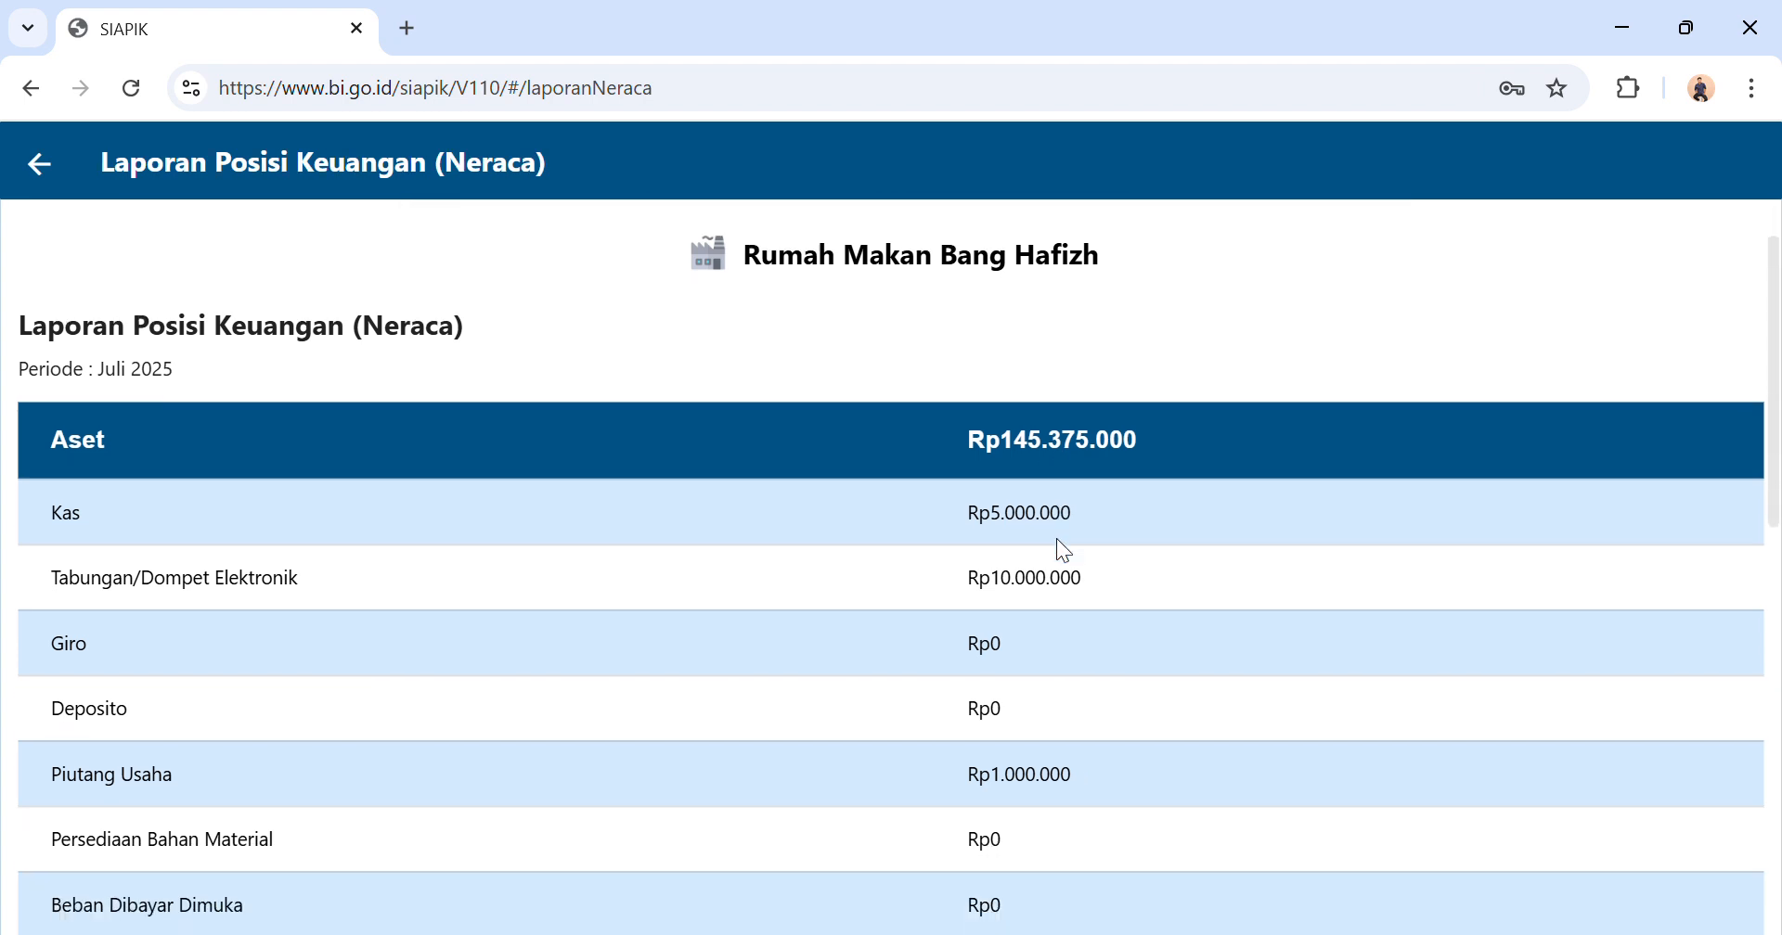
pyautogui.scroll(-3, 1057, 540)
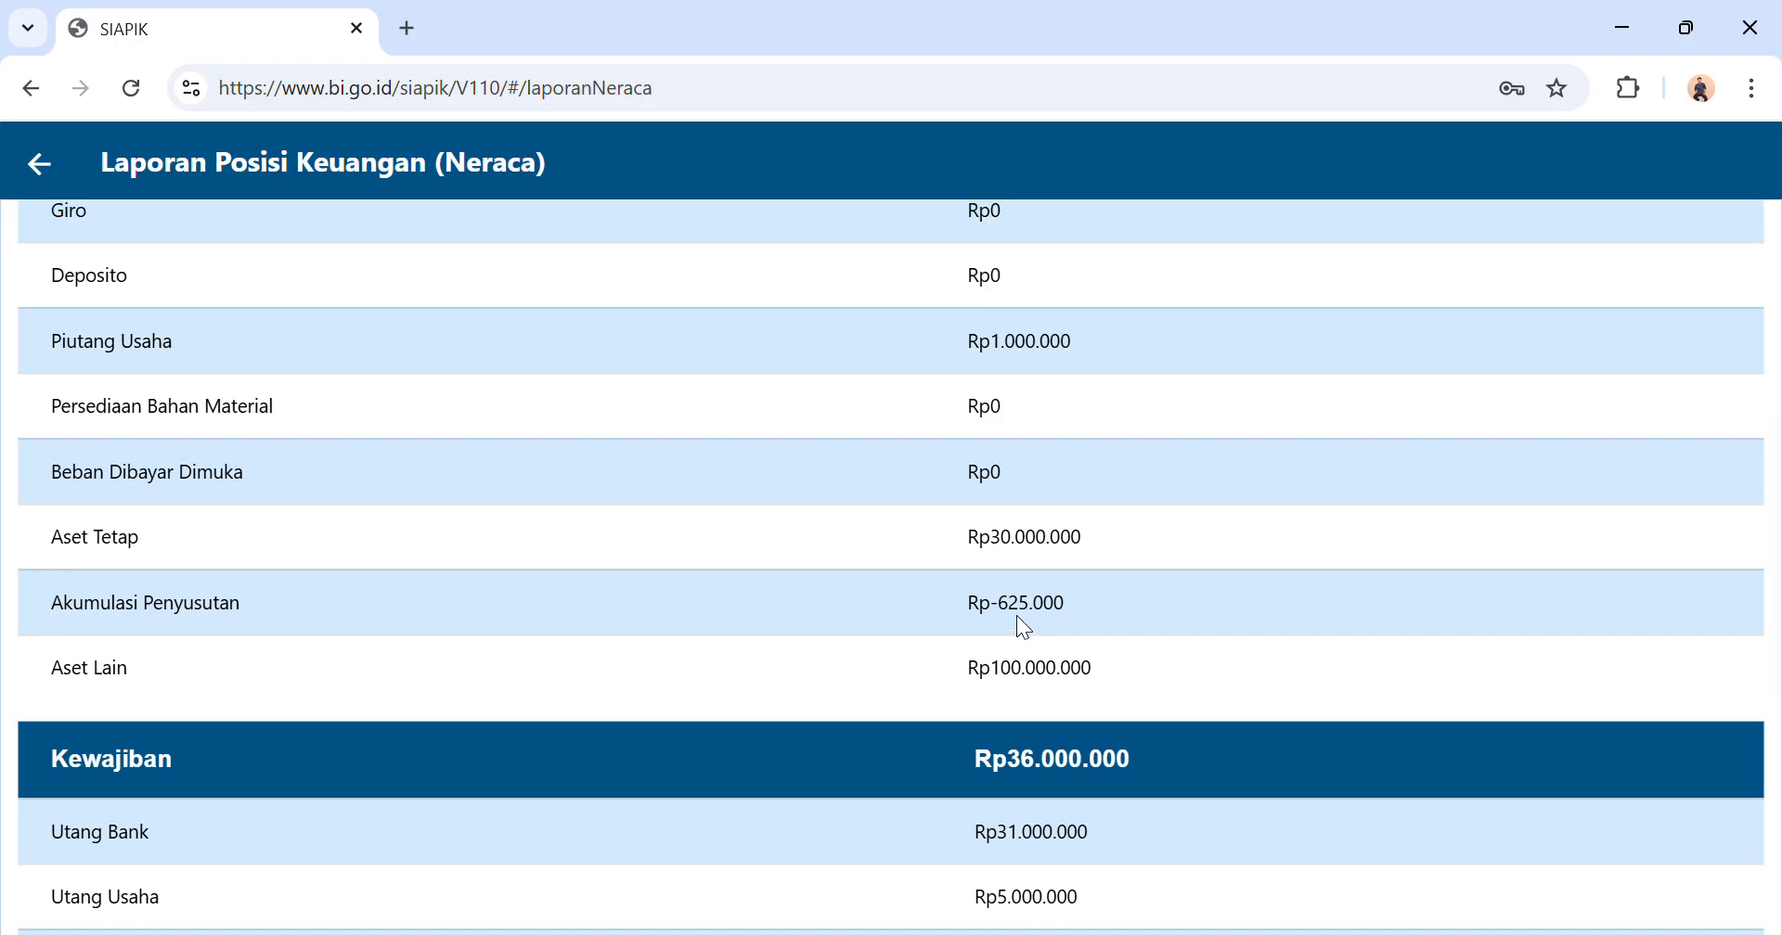
pyautogui.scroll(1, 1018, 617)
pyautogui.scroll(-2, 1018, 617)
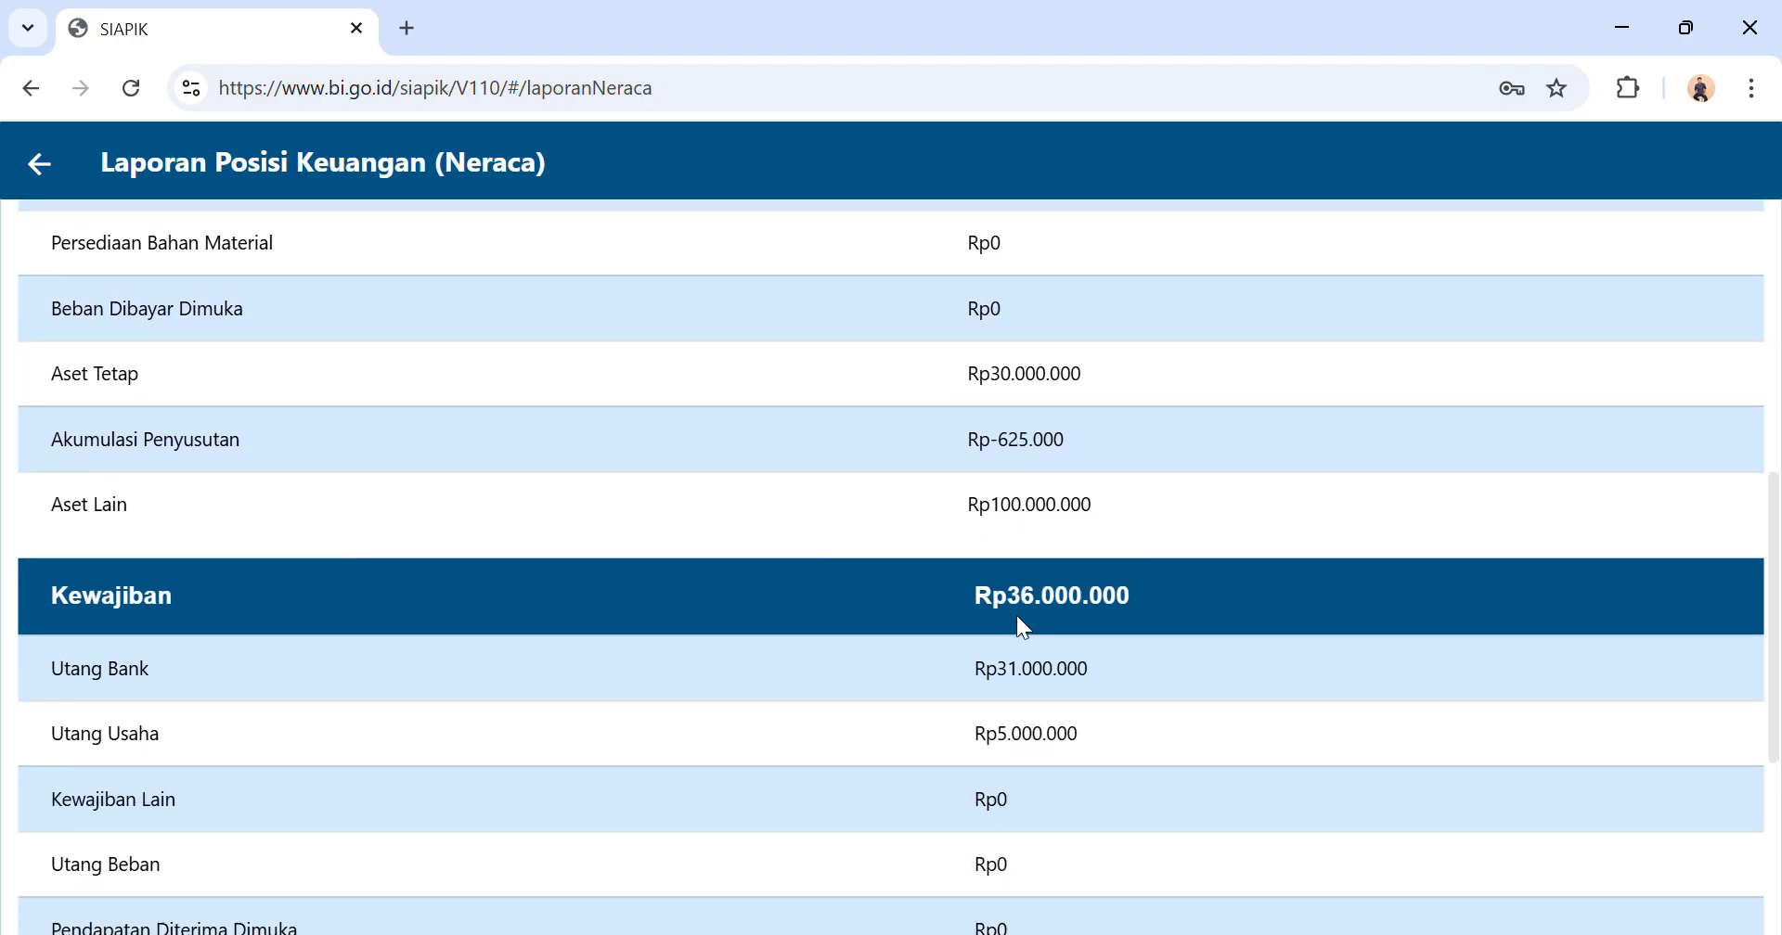
pyautogui.scroll(-3, 1016, 615)
pyautogui.scroll(-3, 1016, 615)
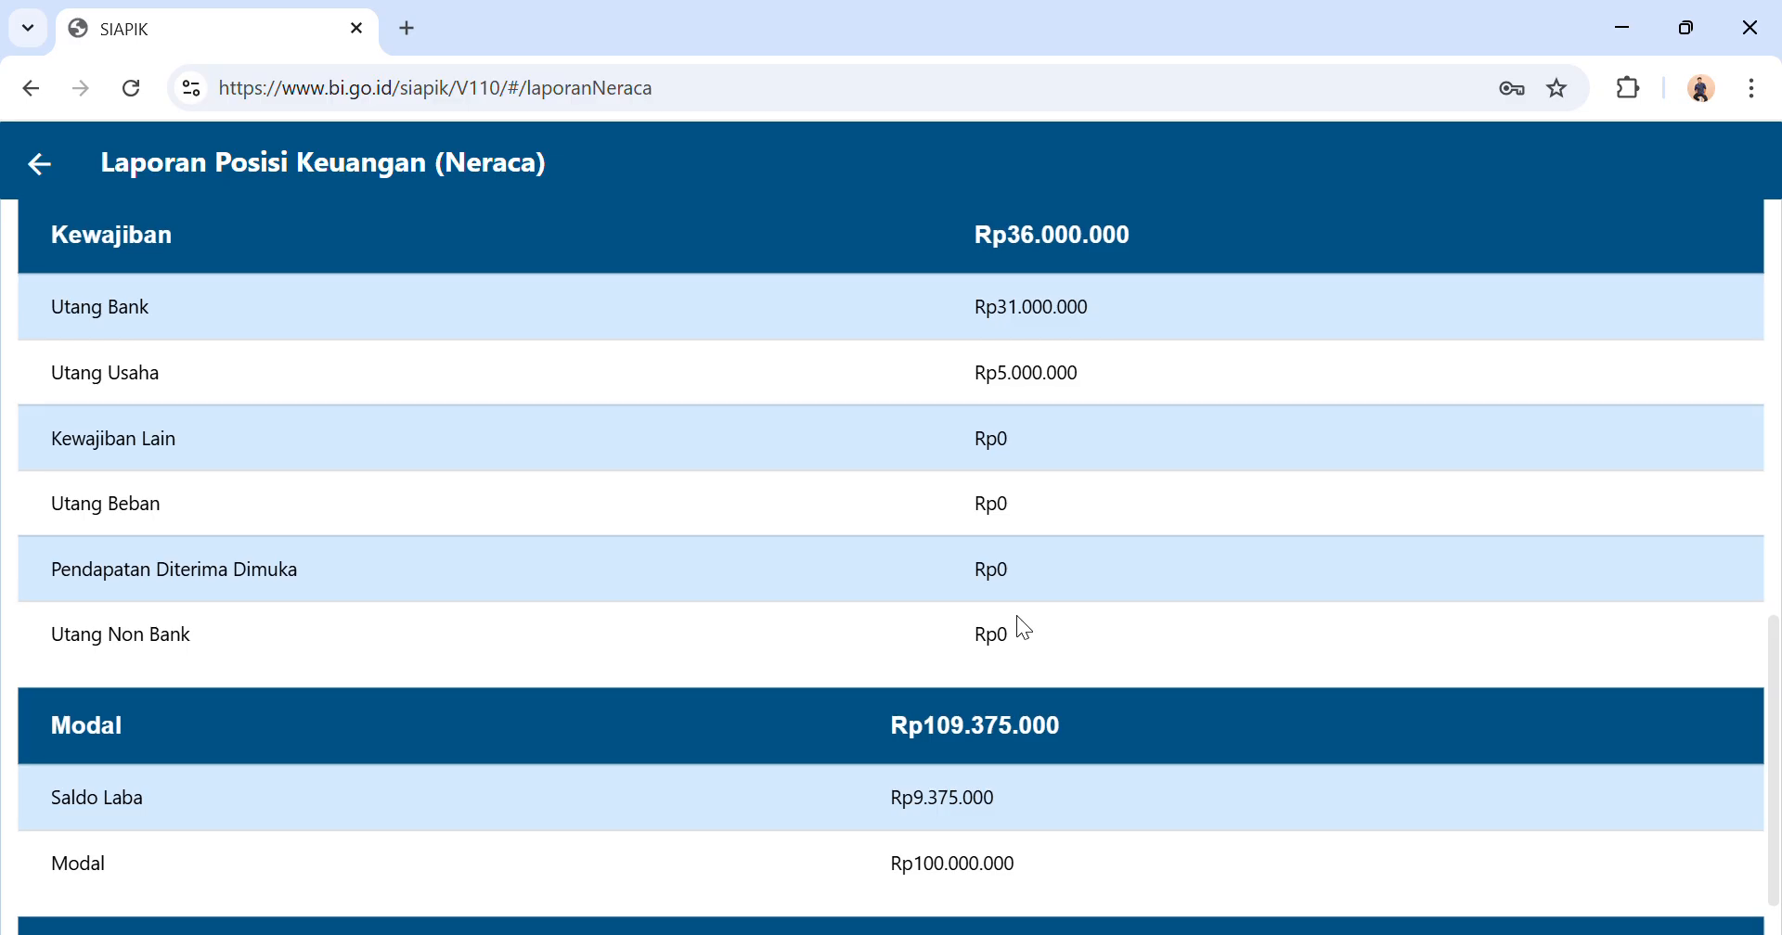
pyautogui.scroll(2, 1018, 618)
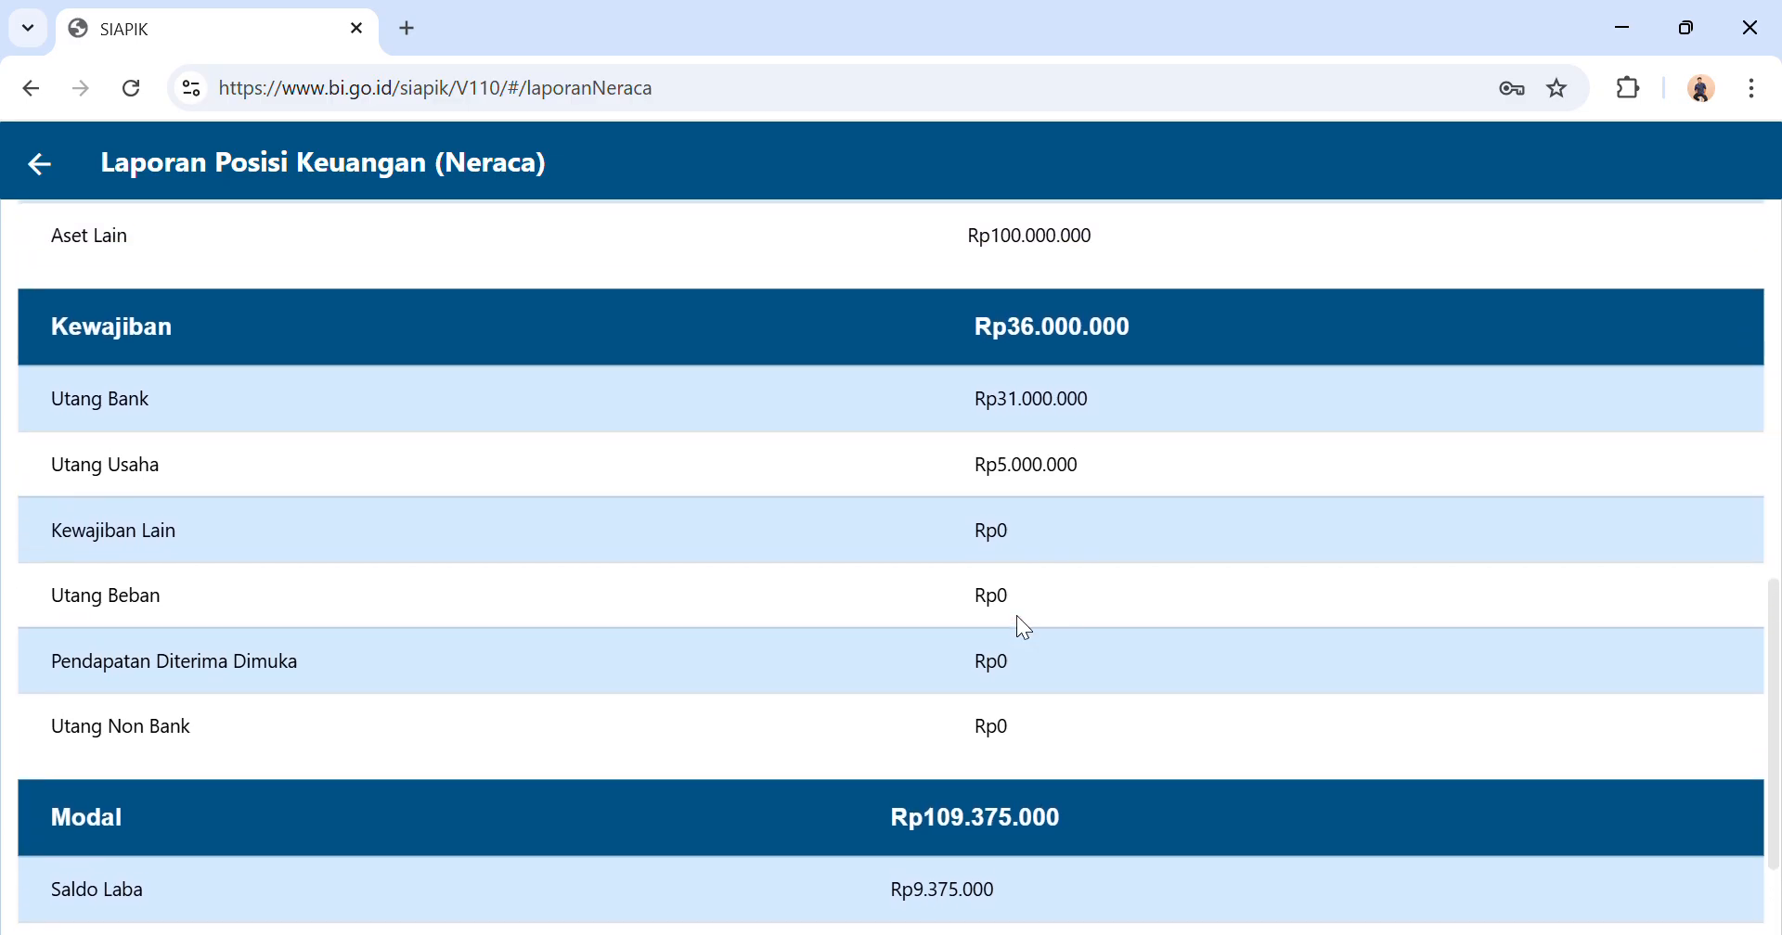
pyautogui.scroll(6, 1024, 627)
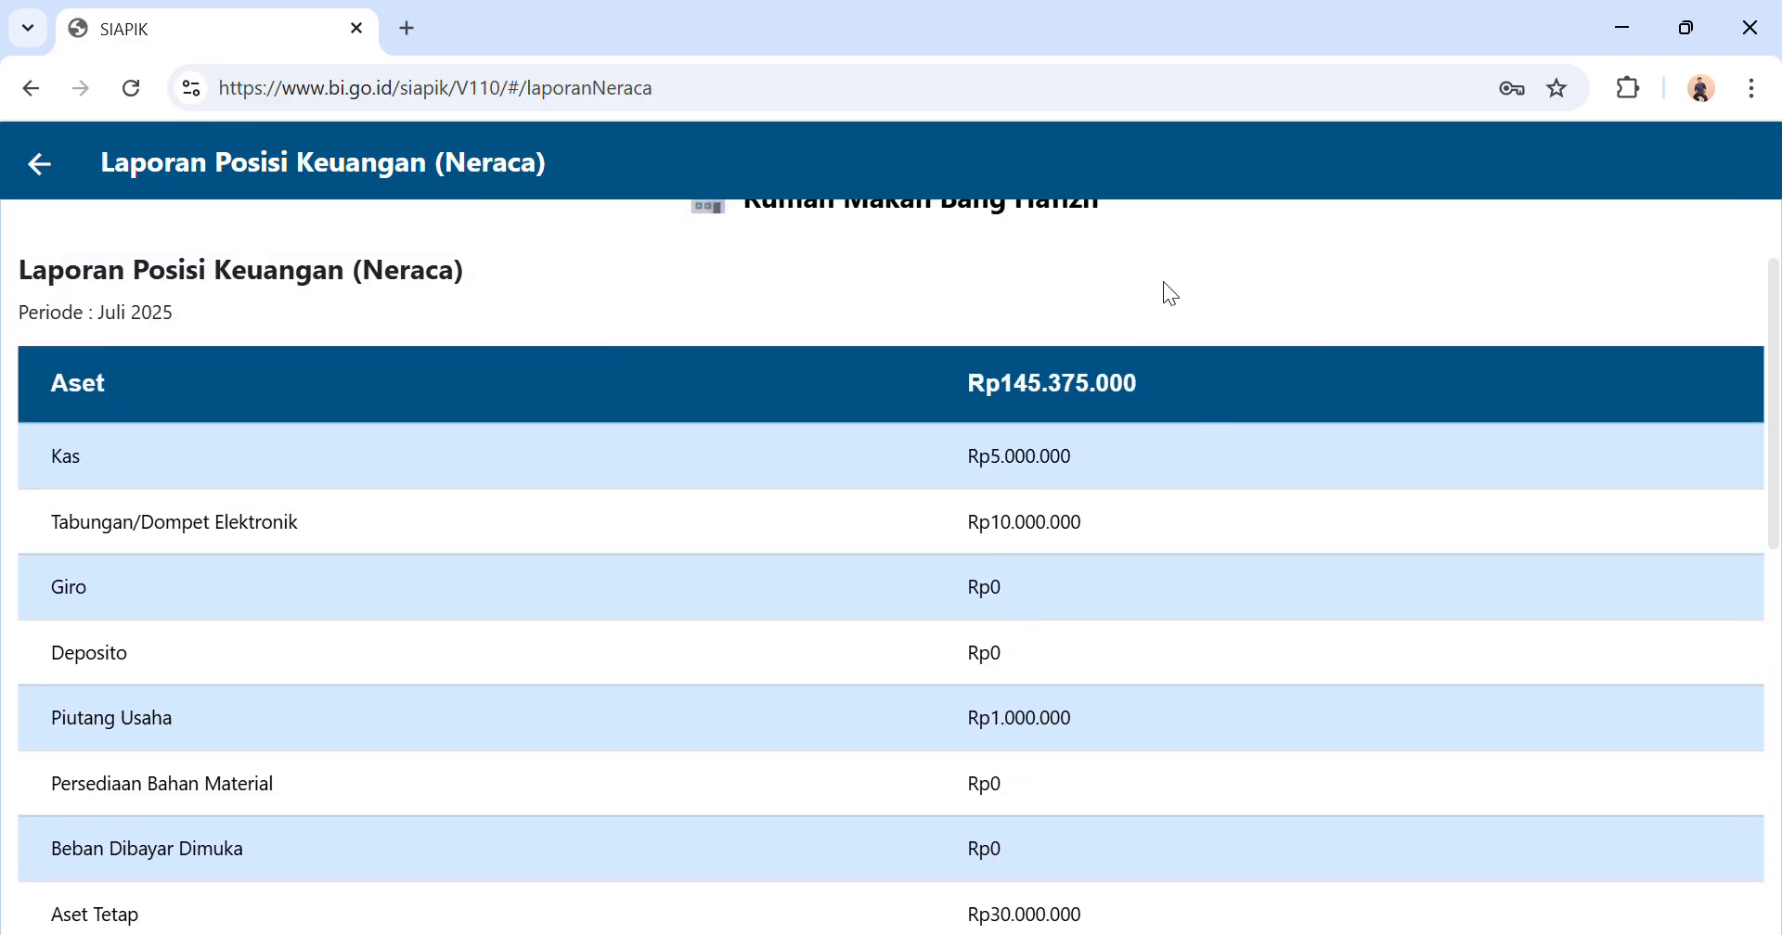
pyautogui.click(38, 165)
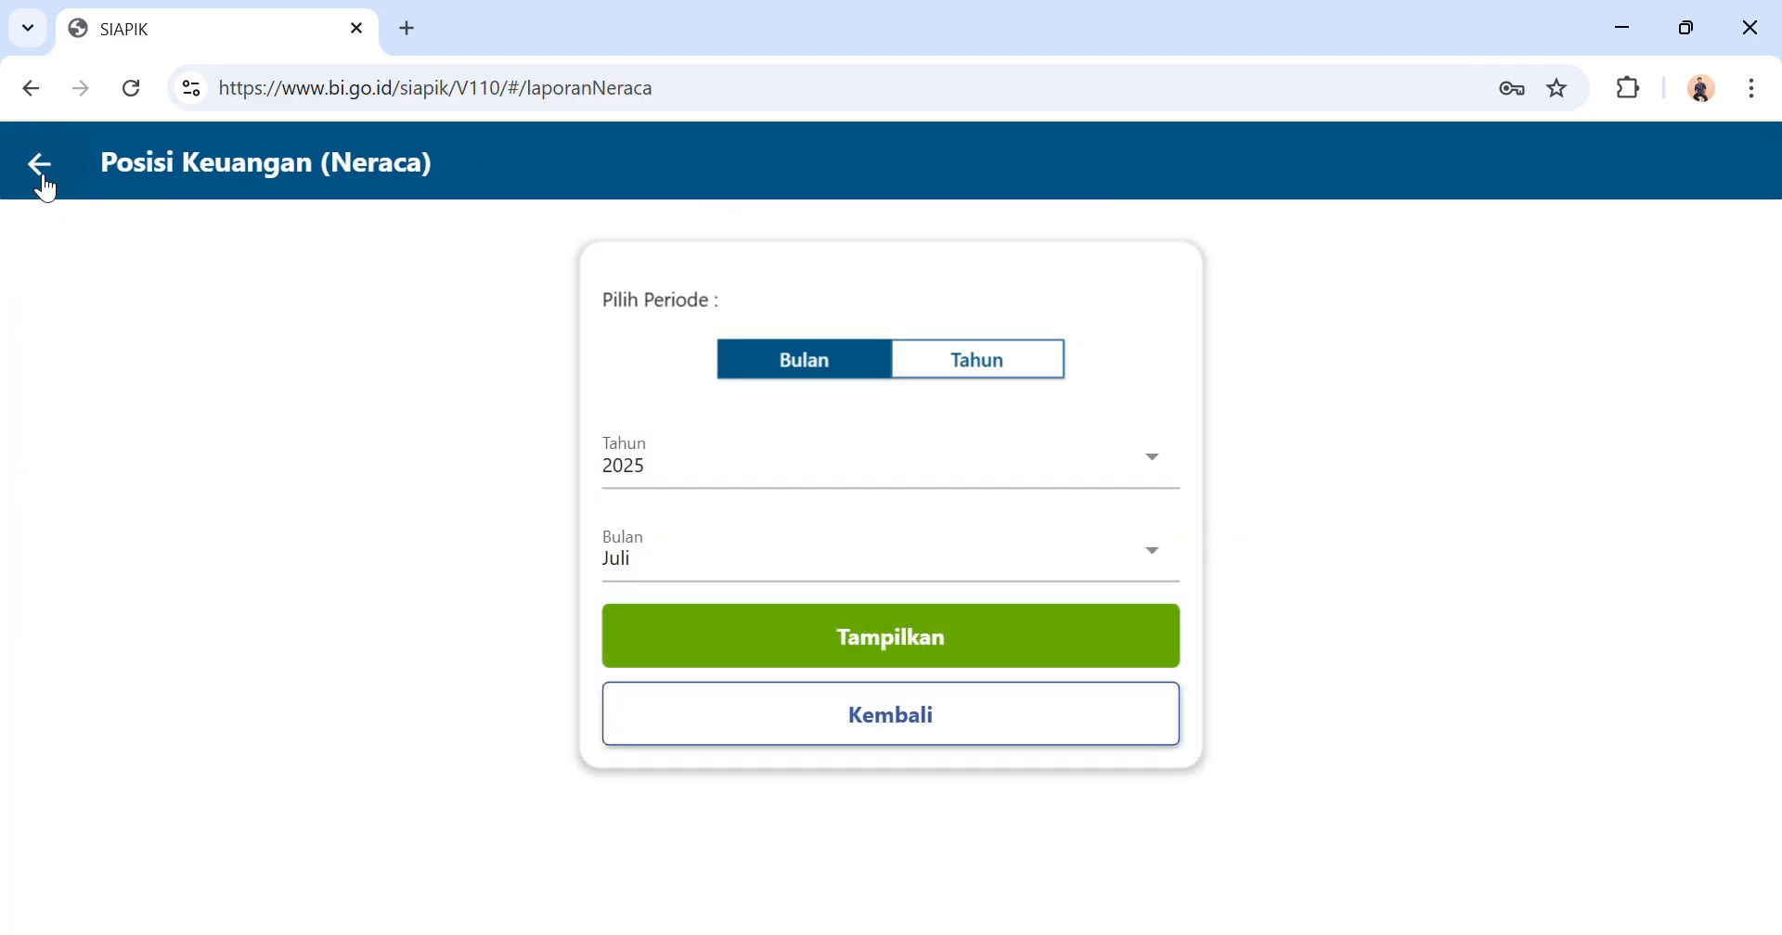
pyautogui.click(44, 189)
# Start a Beban Tenaga Kerja expense transaction and set its value to Rp500.000.
pyautogui.click(137, 538)
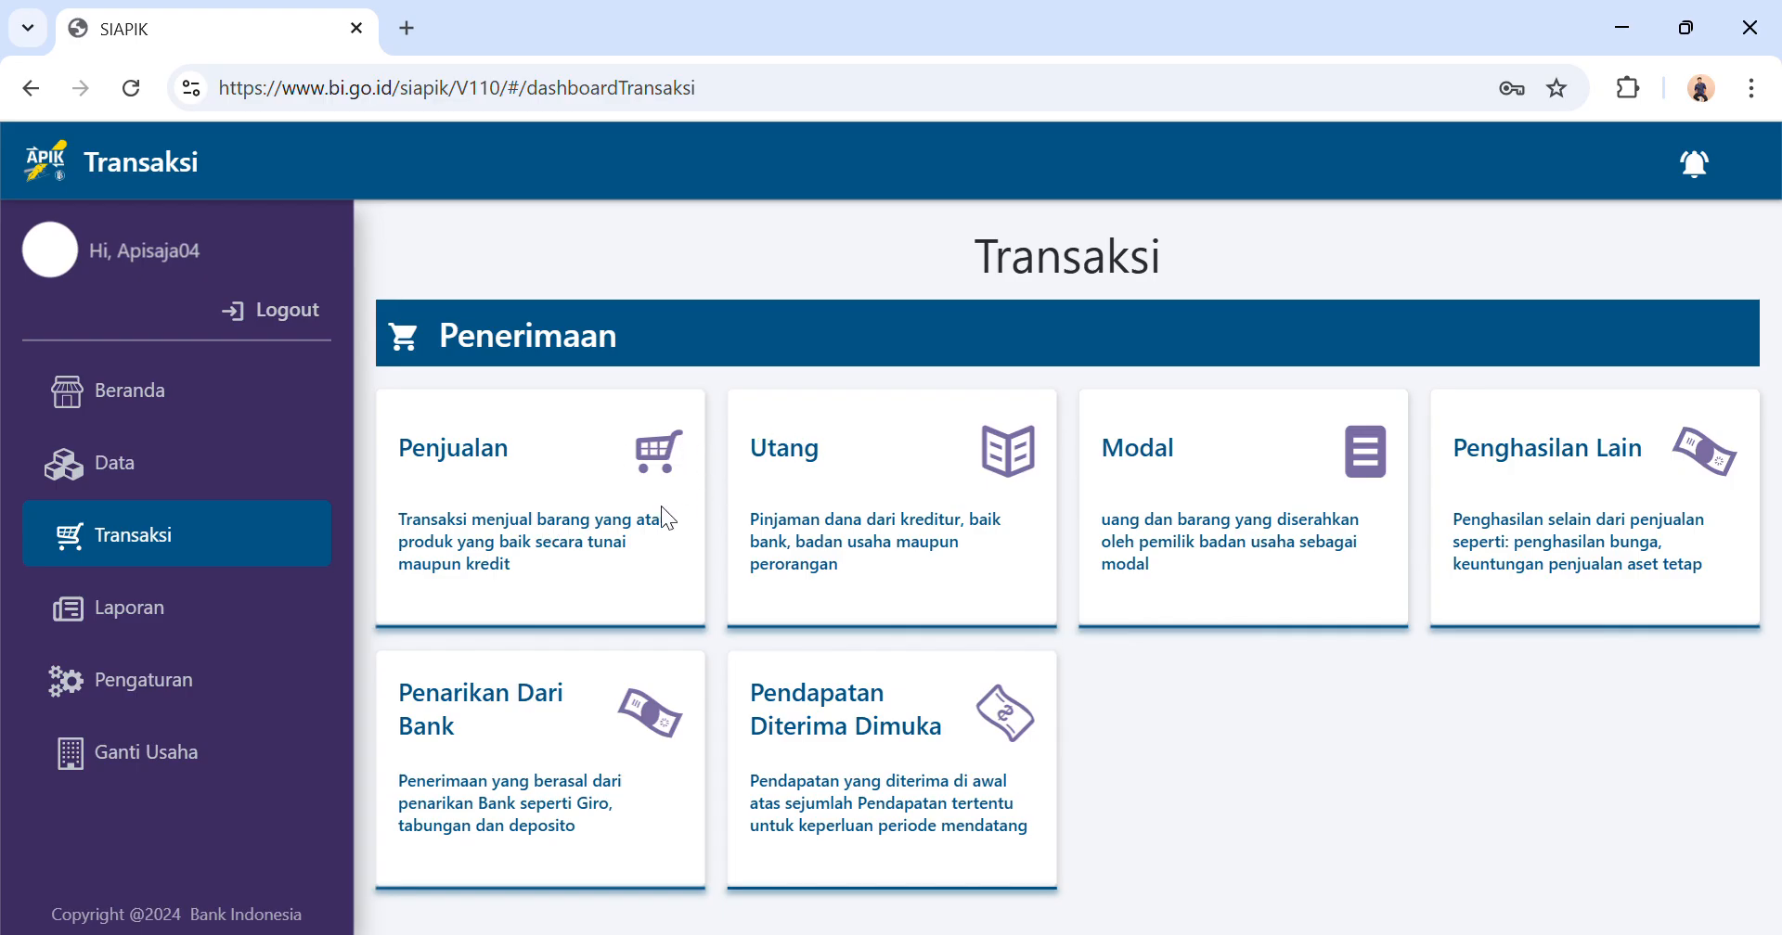
pyautogui.scroll(-5, 660, 508)
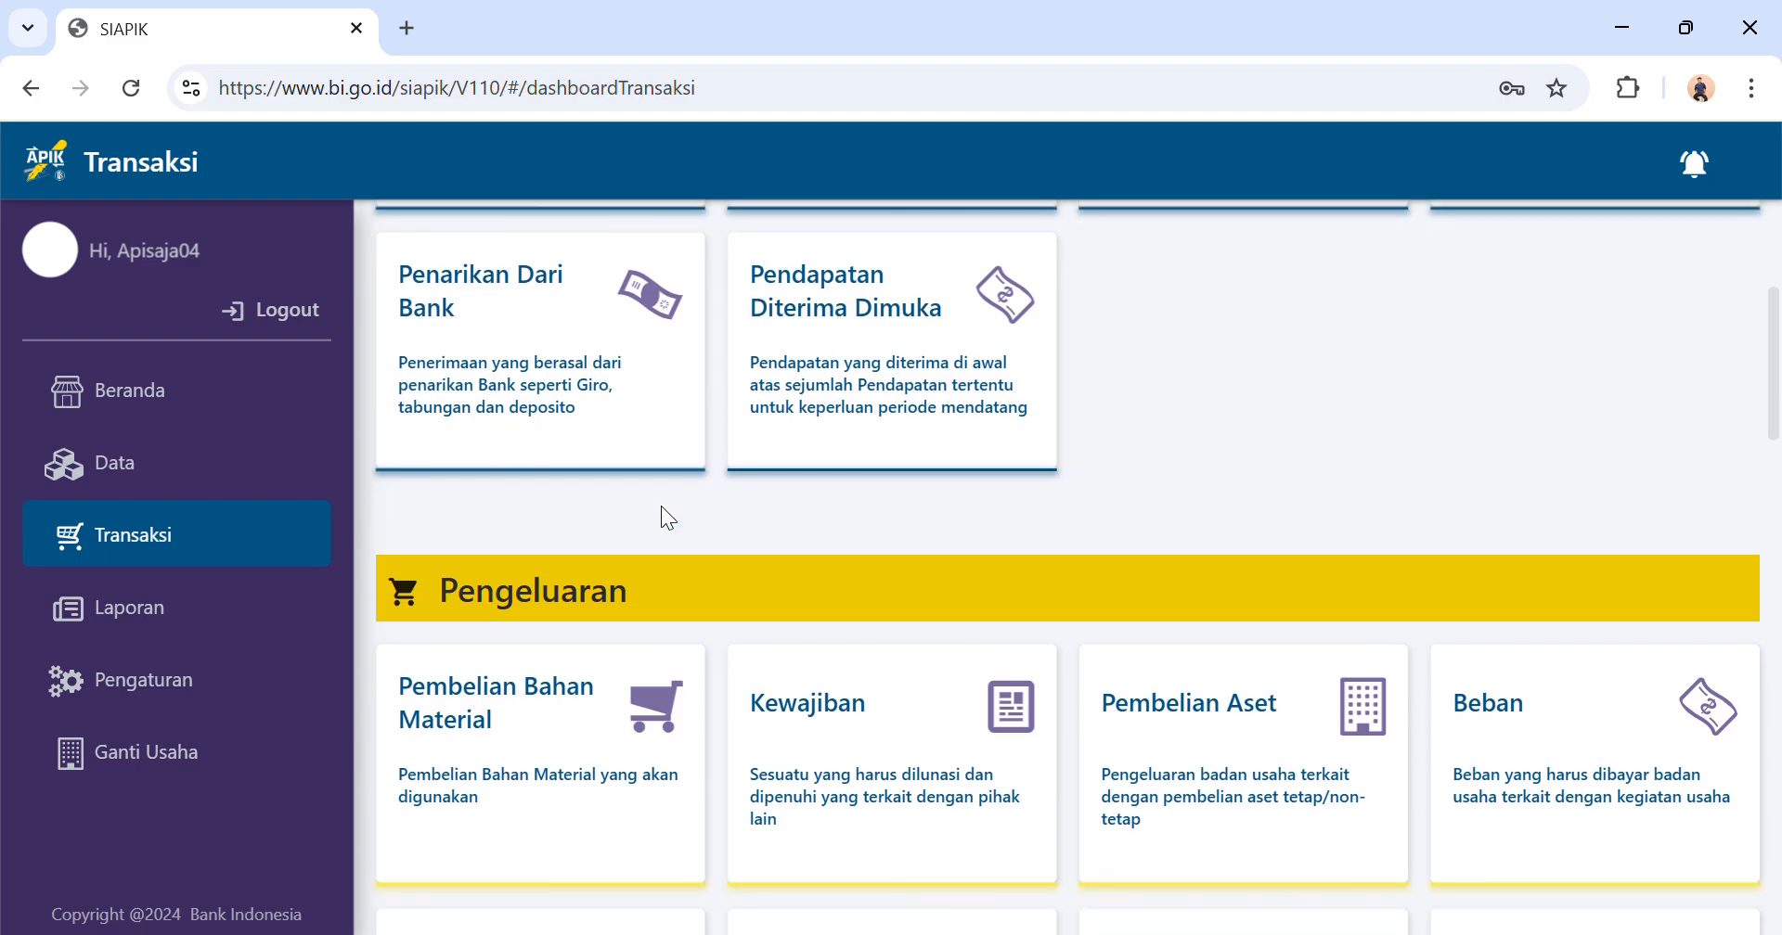
pyautogui.scroll(-1, 662, 508)
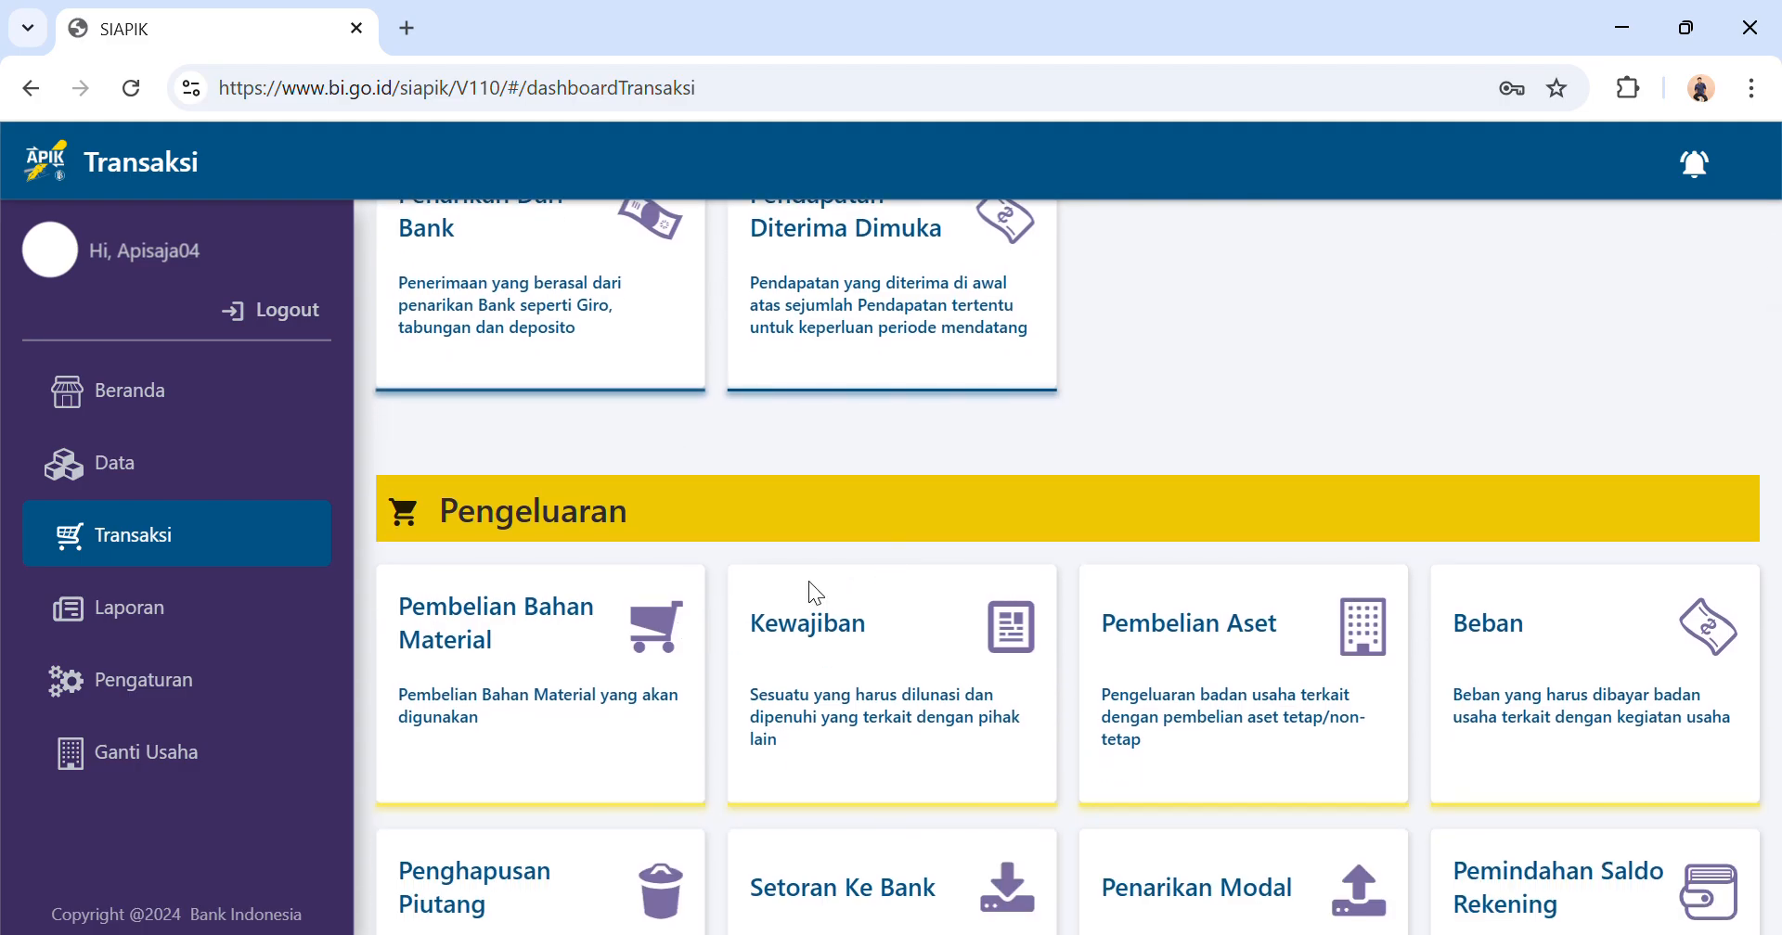
pyautogui.click(1540, 667)
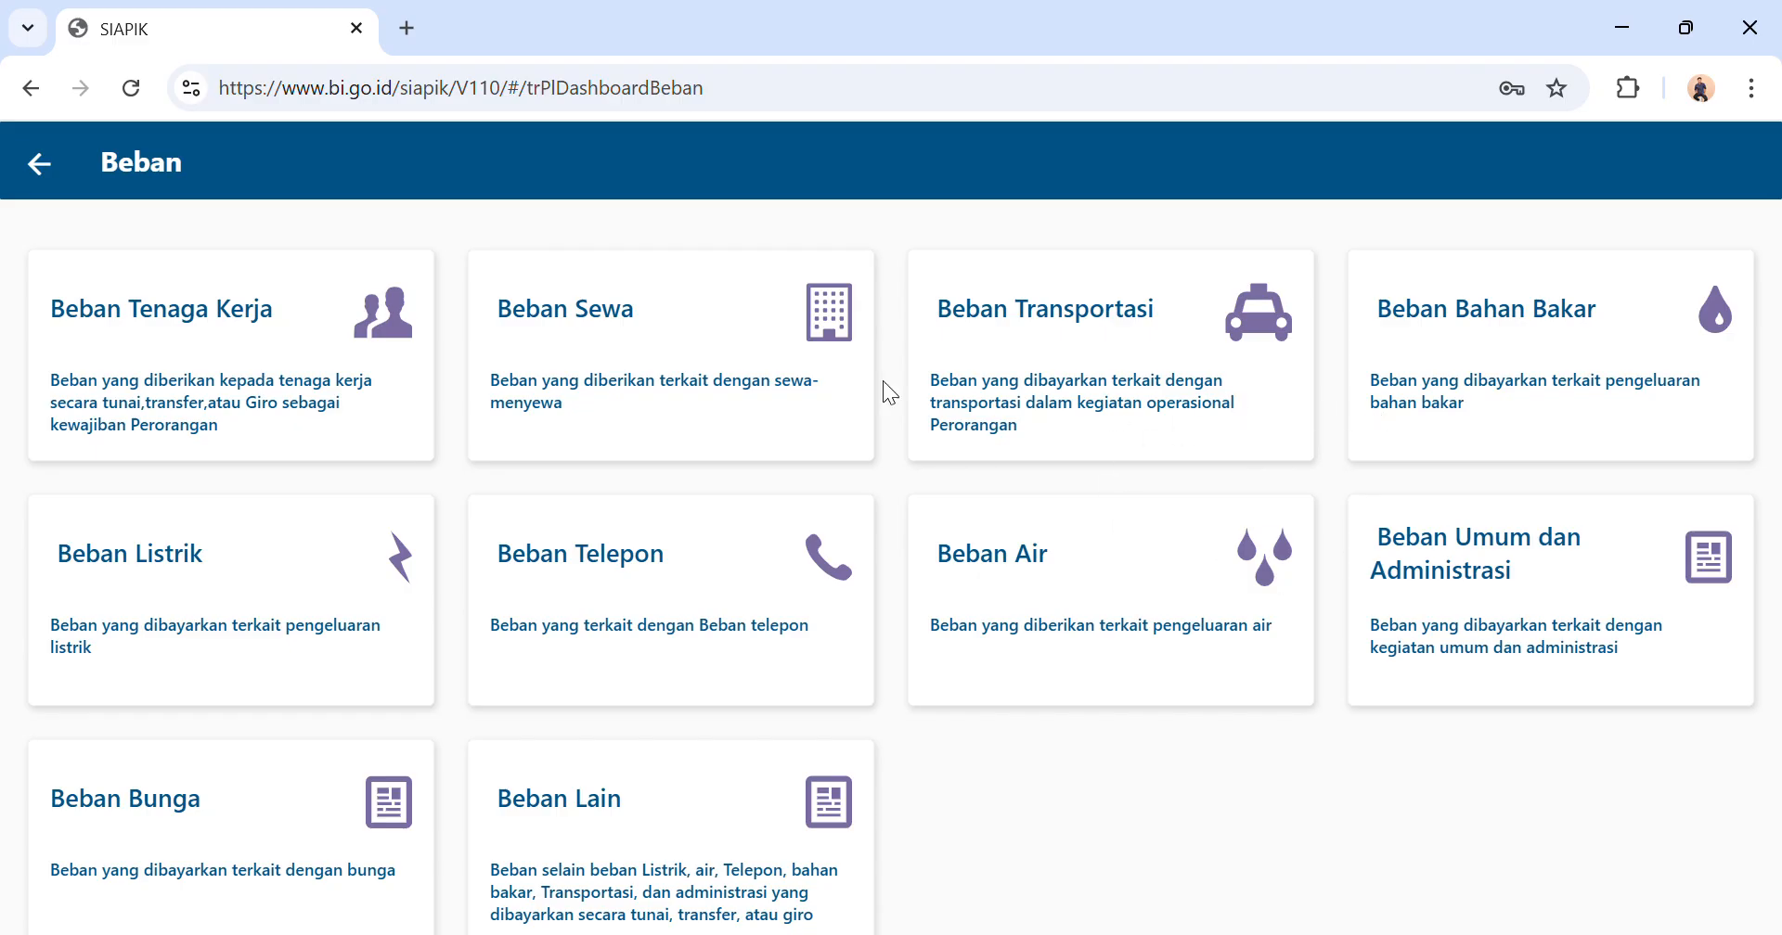
pyautogui.click(401, 383)
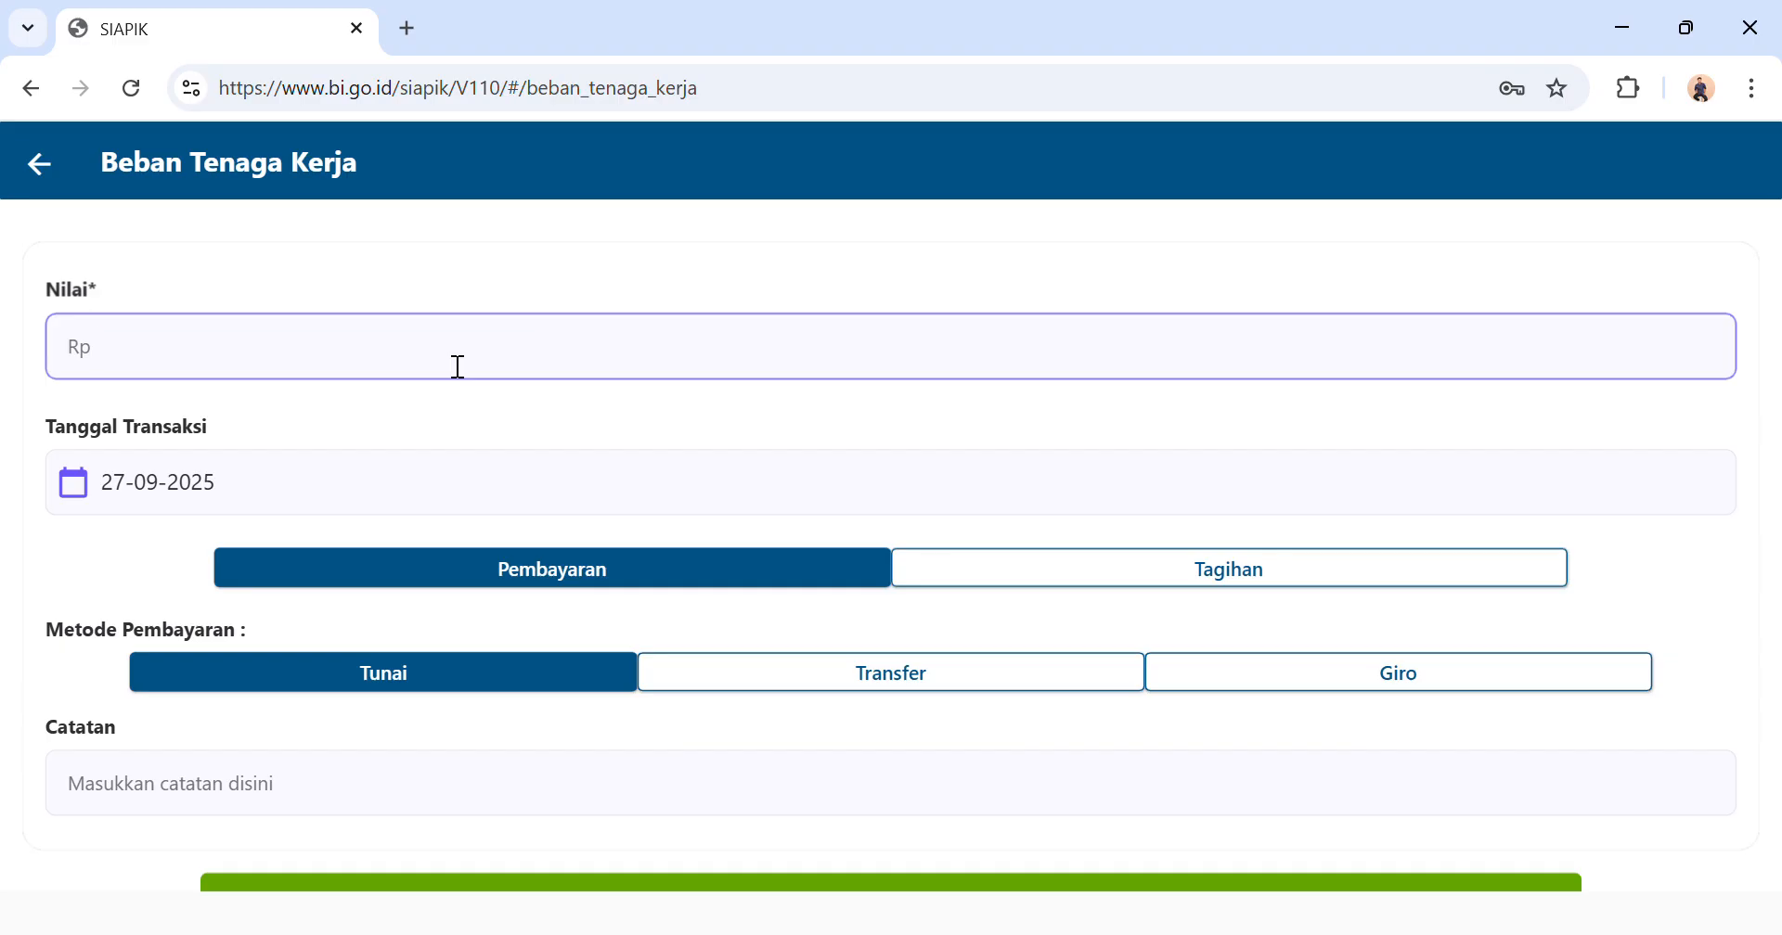
pyautogui.write('500.000')
# Set the transaction date of the labour expense to 01-07-2025.
pyautogui.click(260, 478)
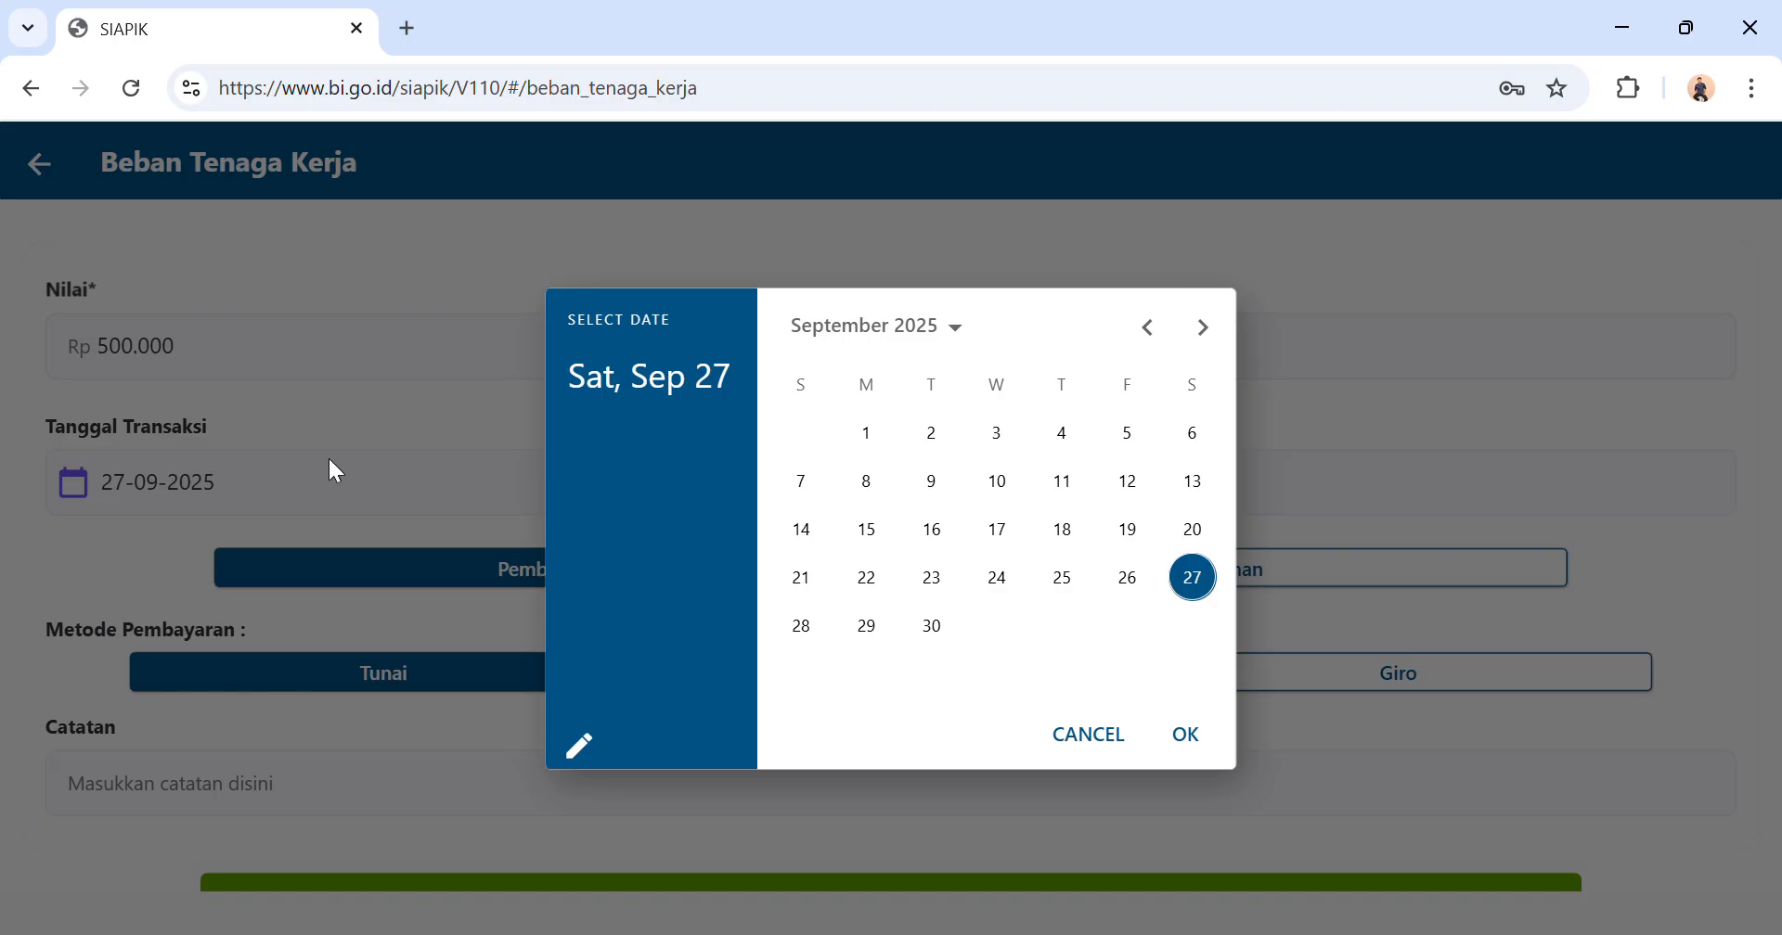
pyautogui.click(1148, 330)
pyautogui.click(1148, 330)
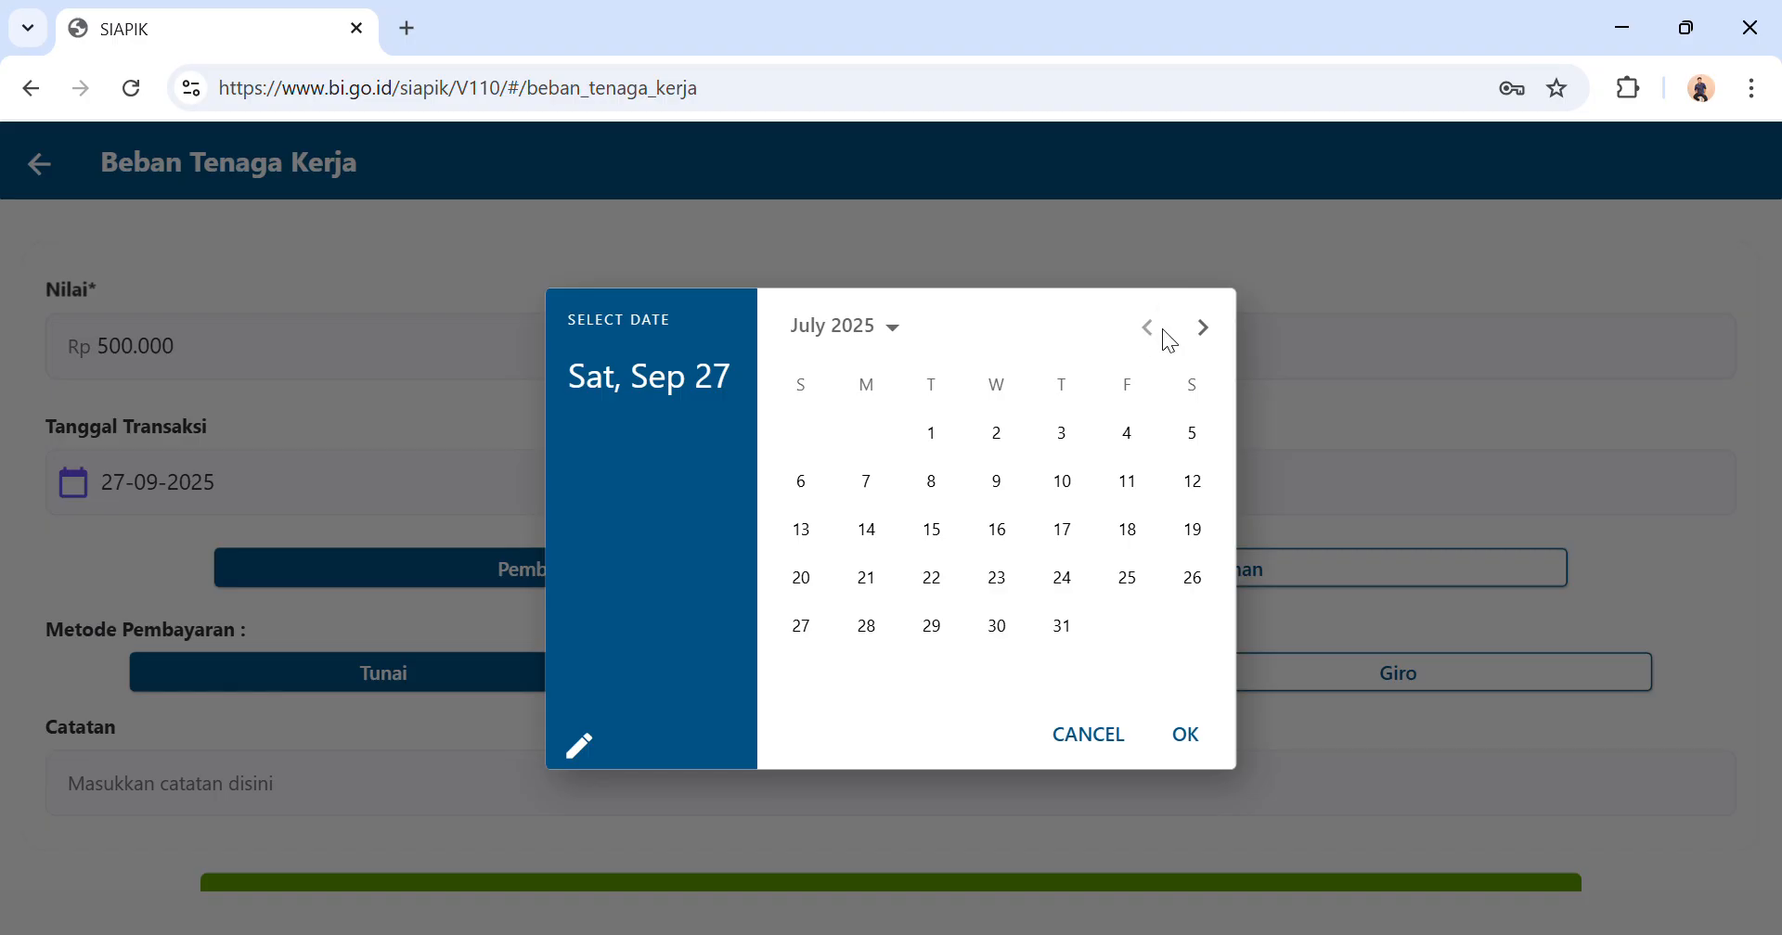
pyautogui.click(933, 436)
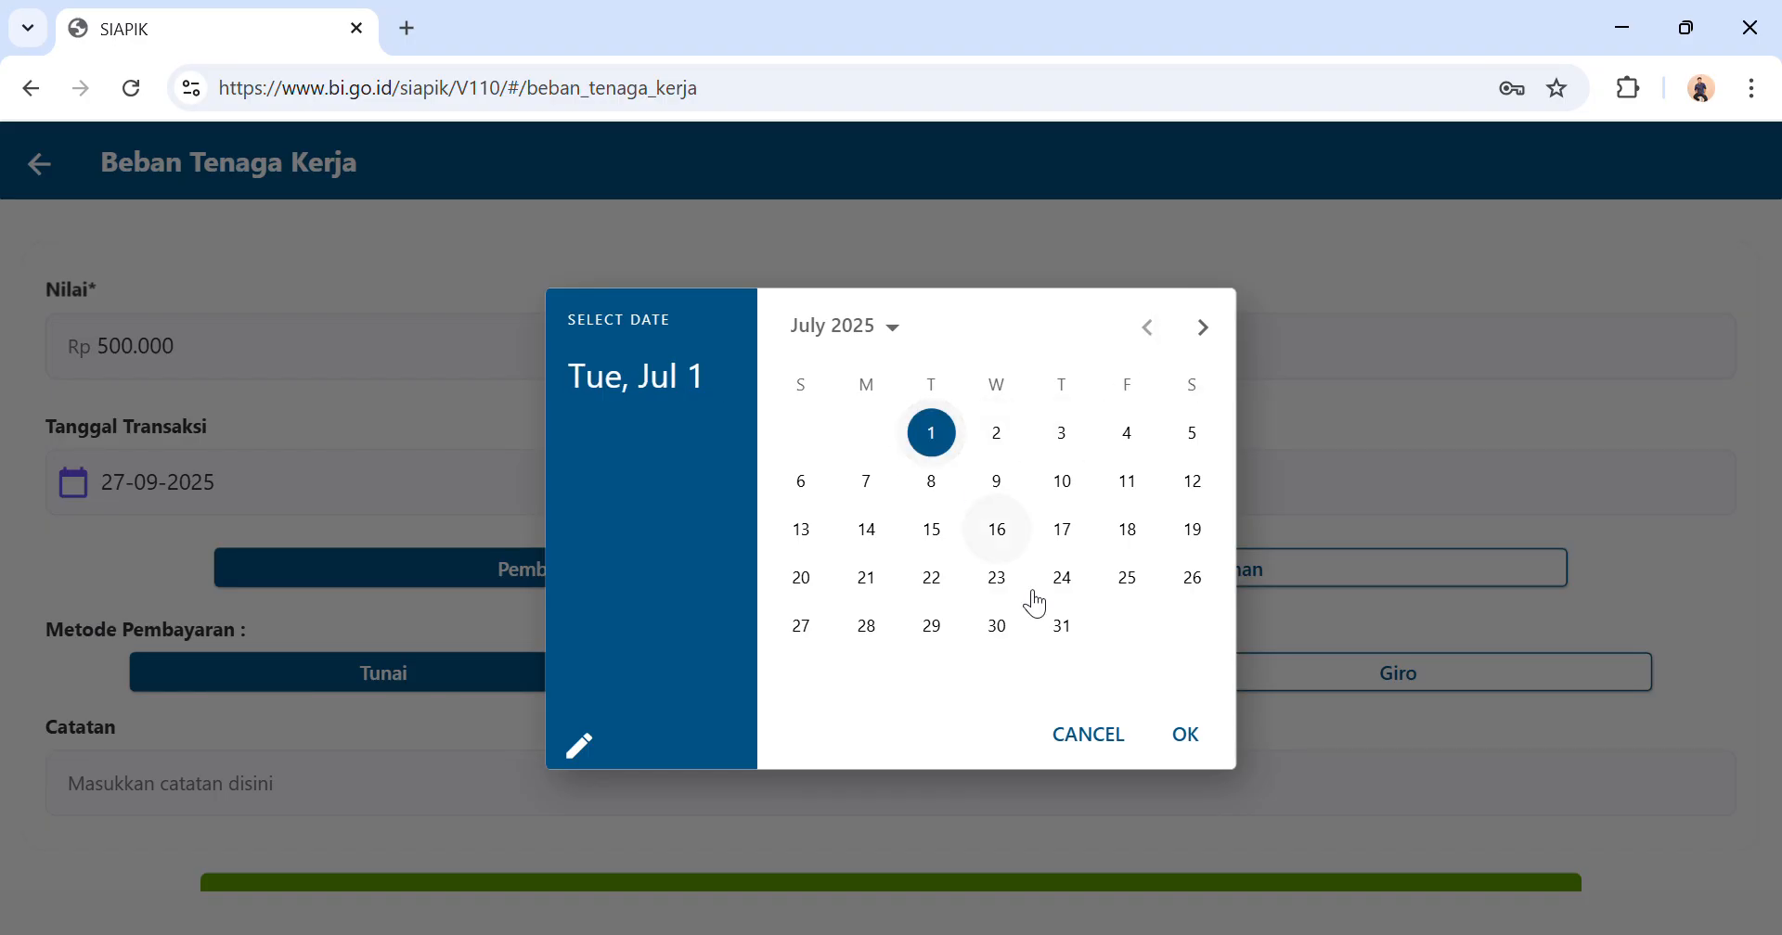
pyautogui.click(1190, 738)
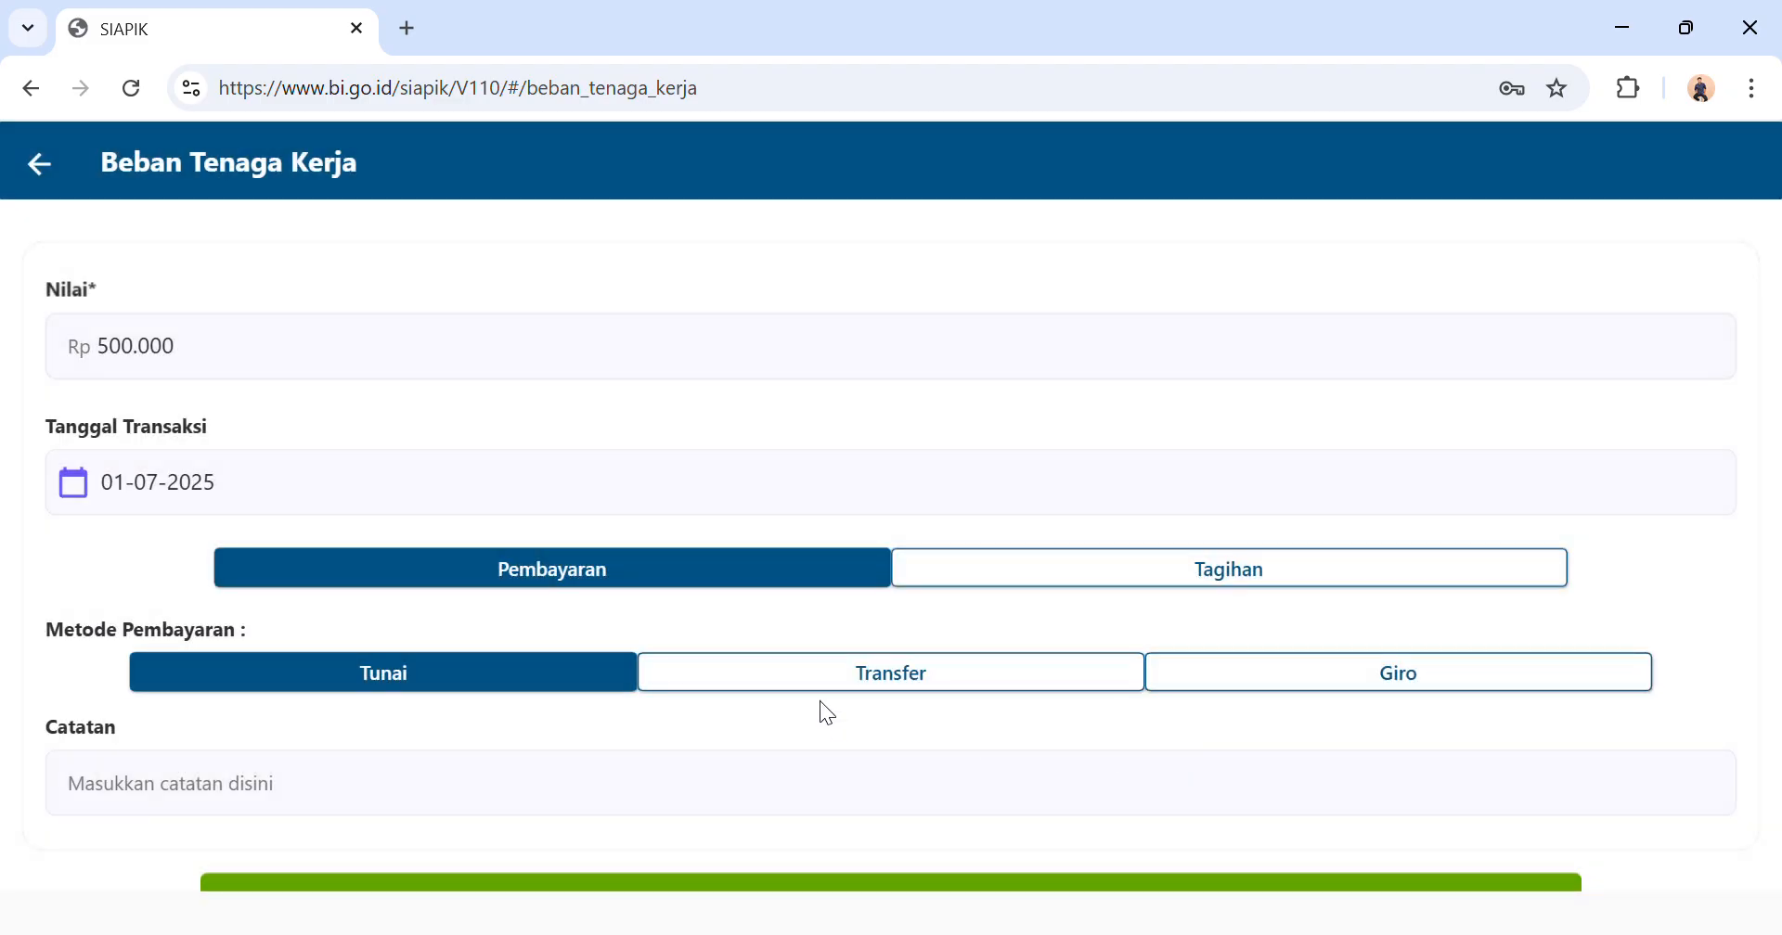
# Save the Beban Tenaga Kerja transaction and return to the transaction menu.
pyautogui.scroll(-1, 826, 713)
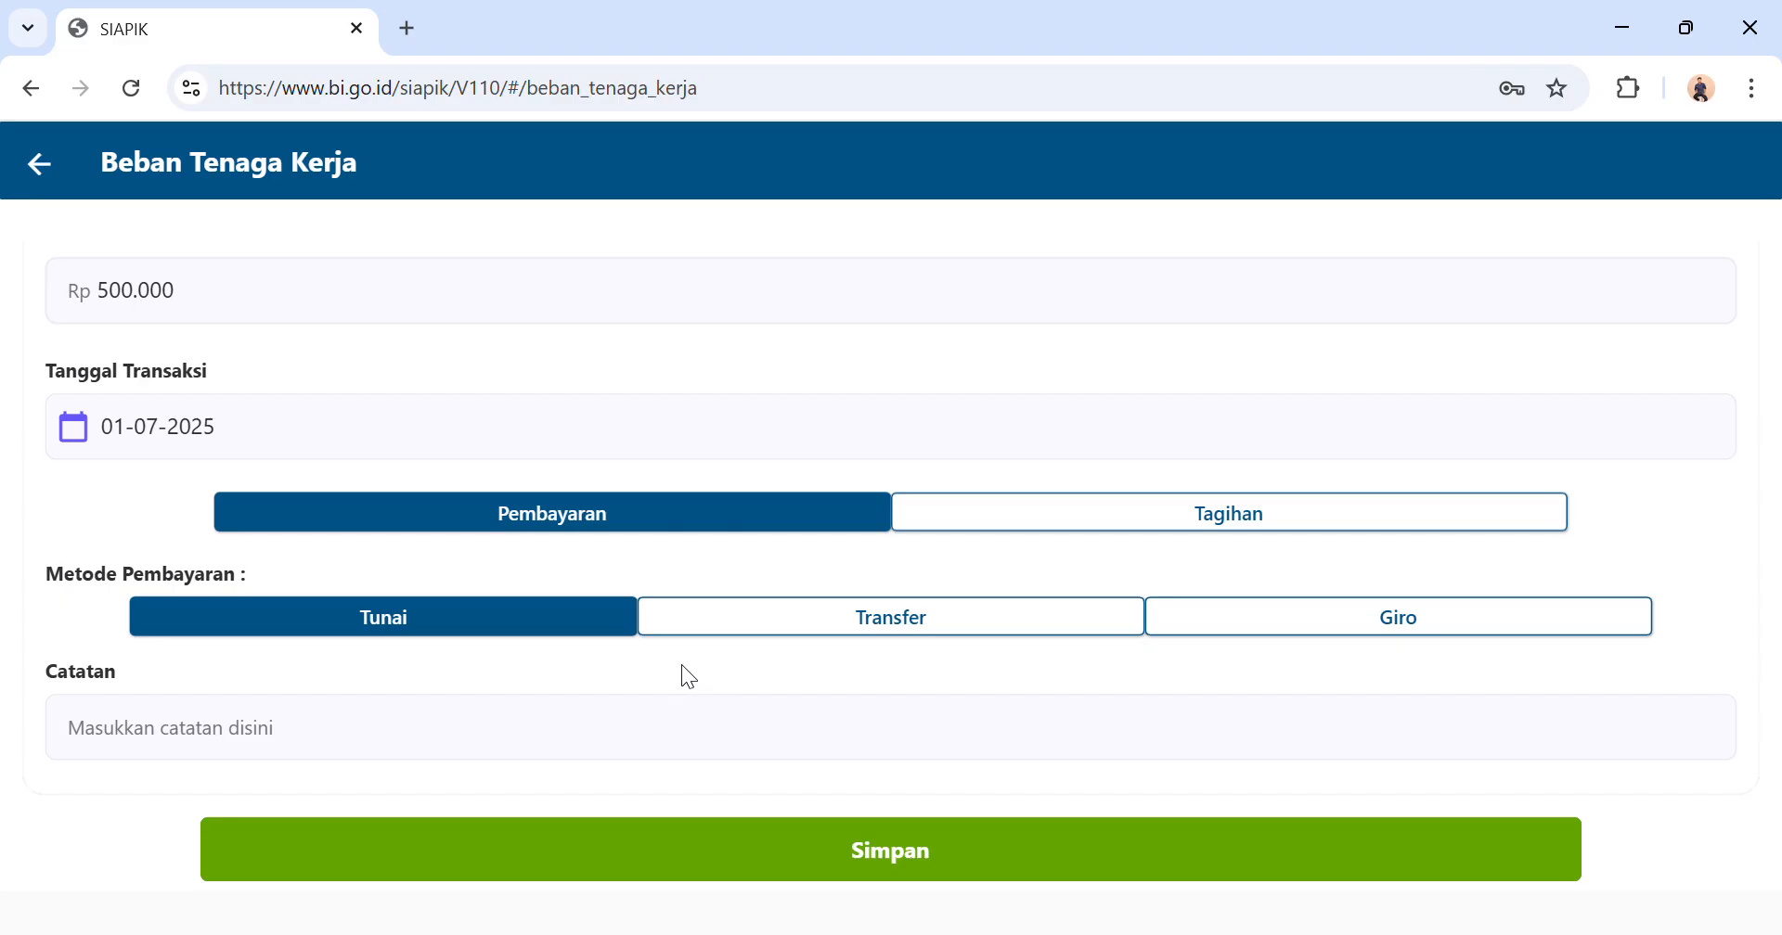
pyautogui.scroll(-2, 588, 638)
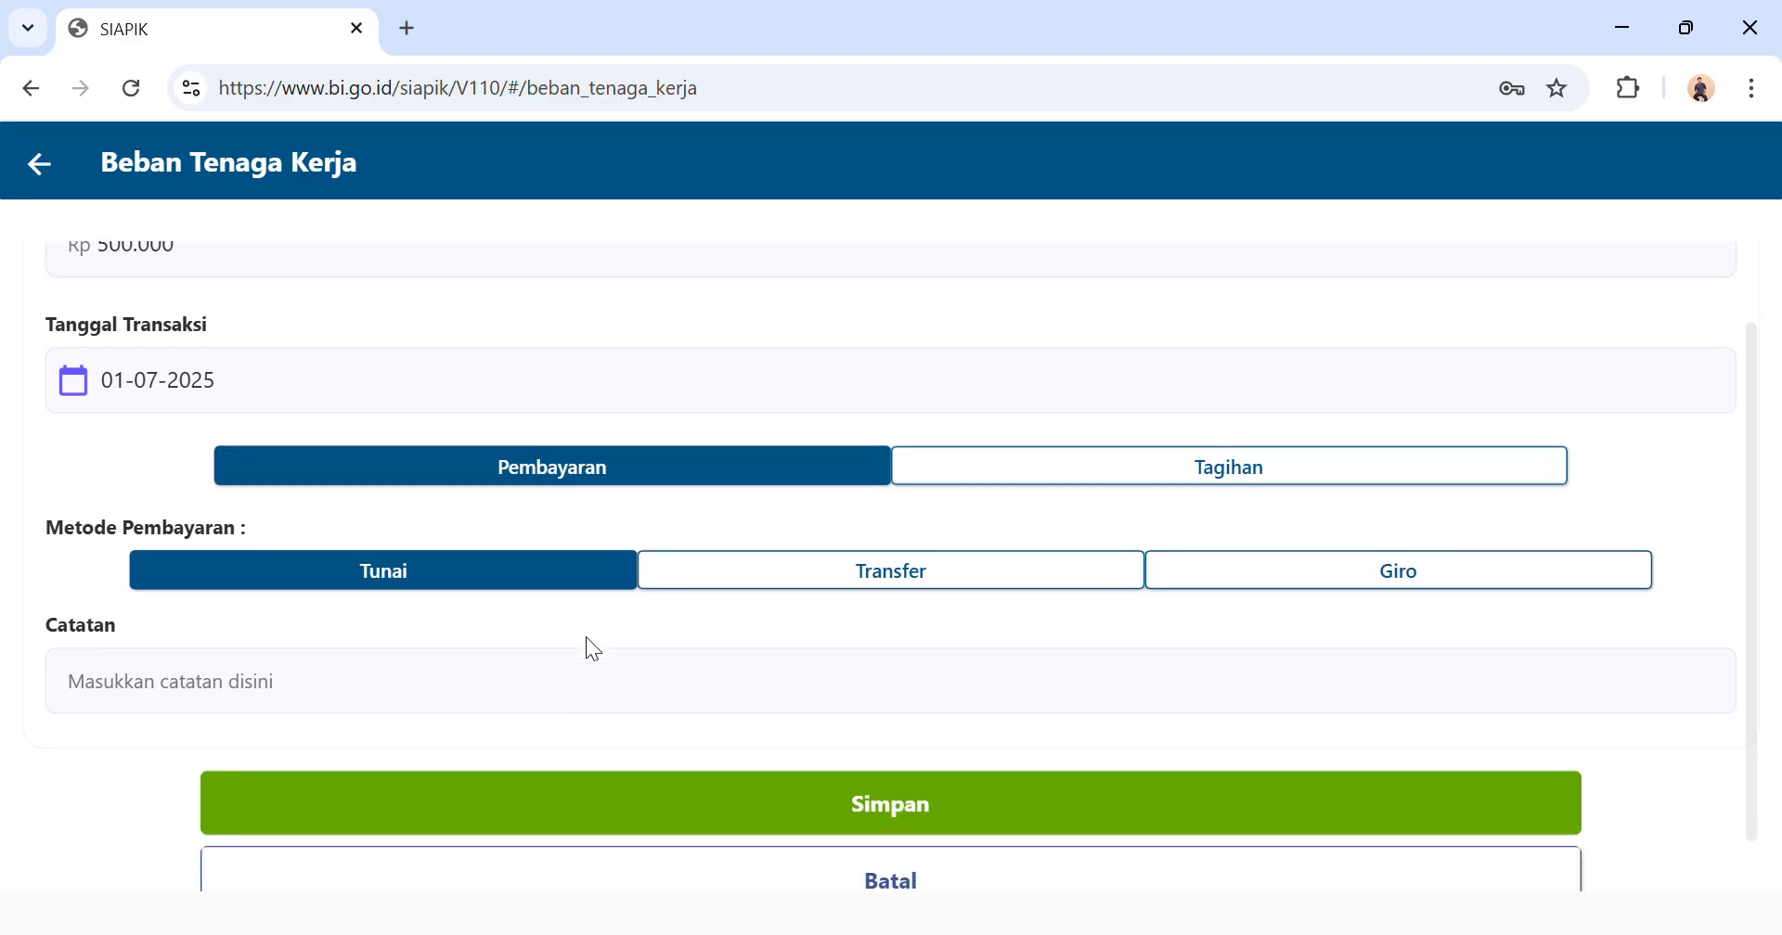
pyautogui.scroll(3, 587, 639)
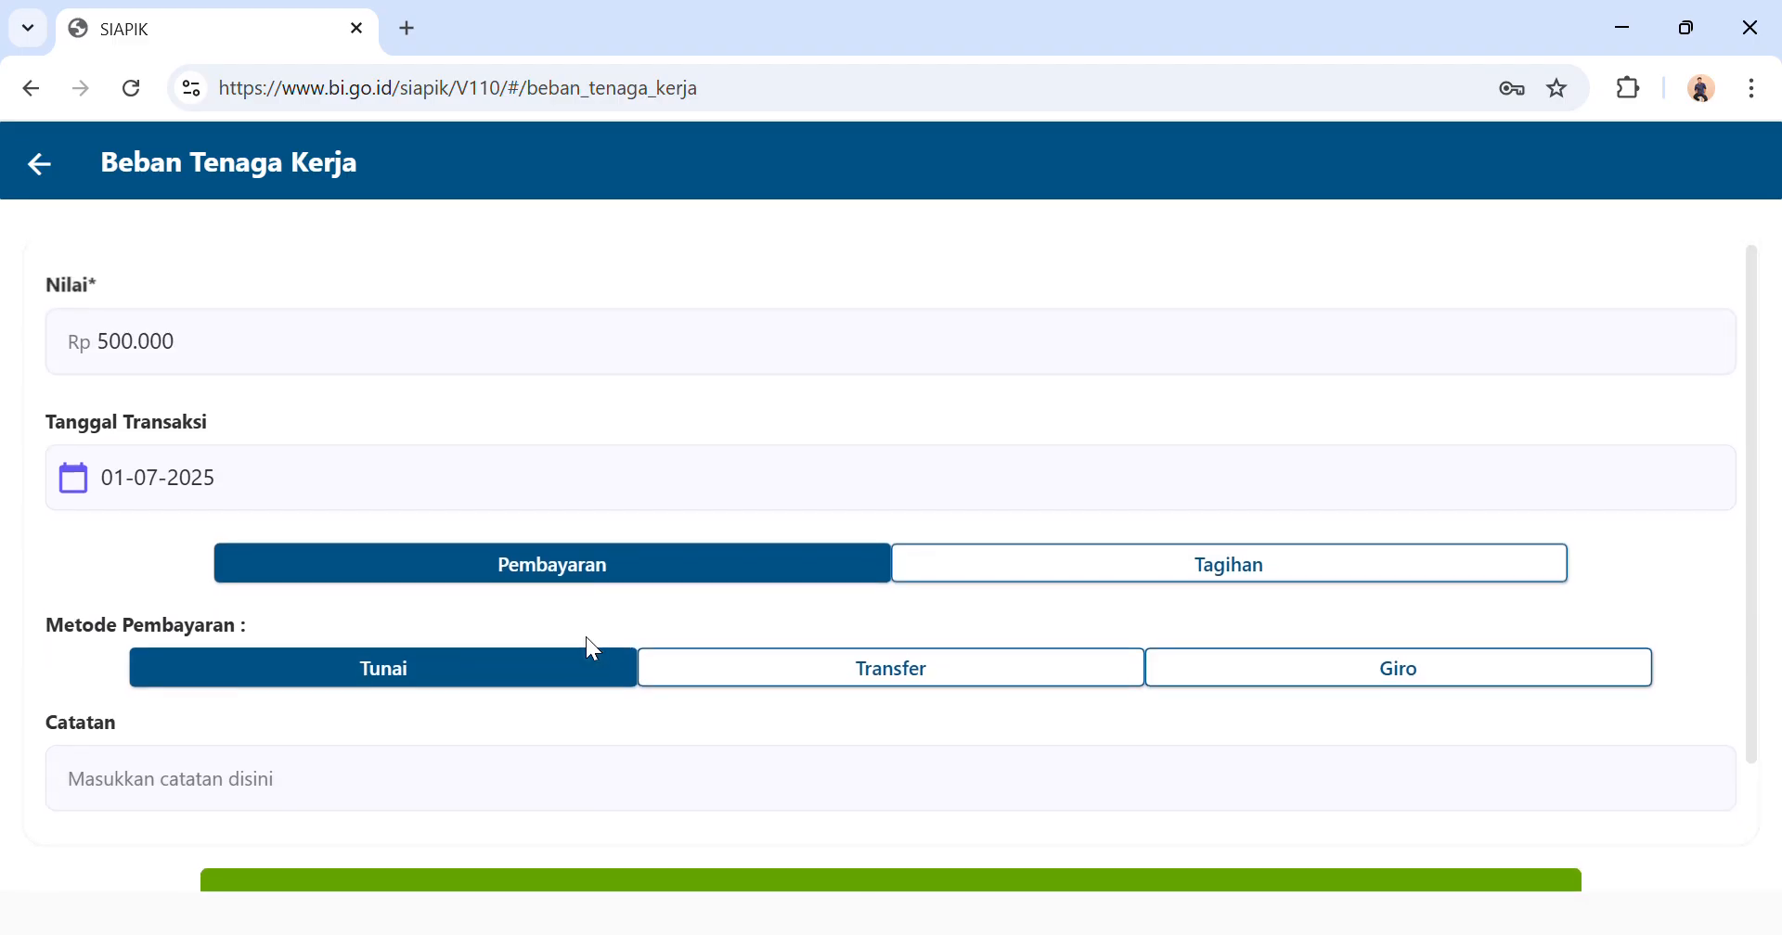
pyautogui.scroll(-3, 594, 649)
pyautogui.click(588, 750)
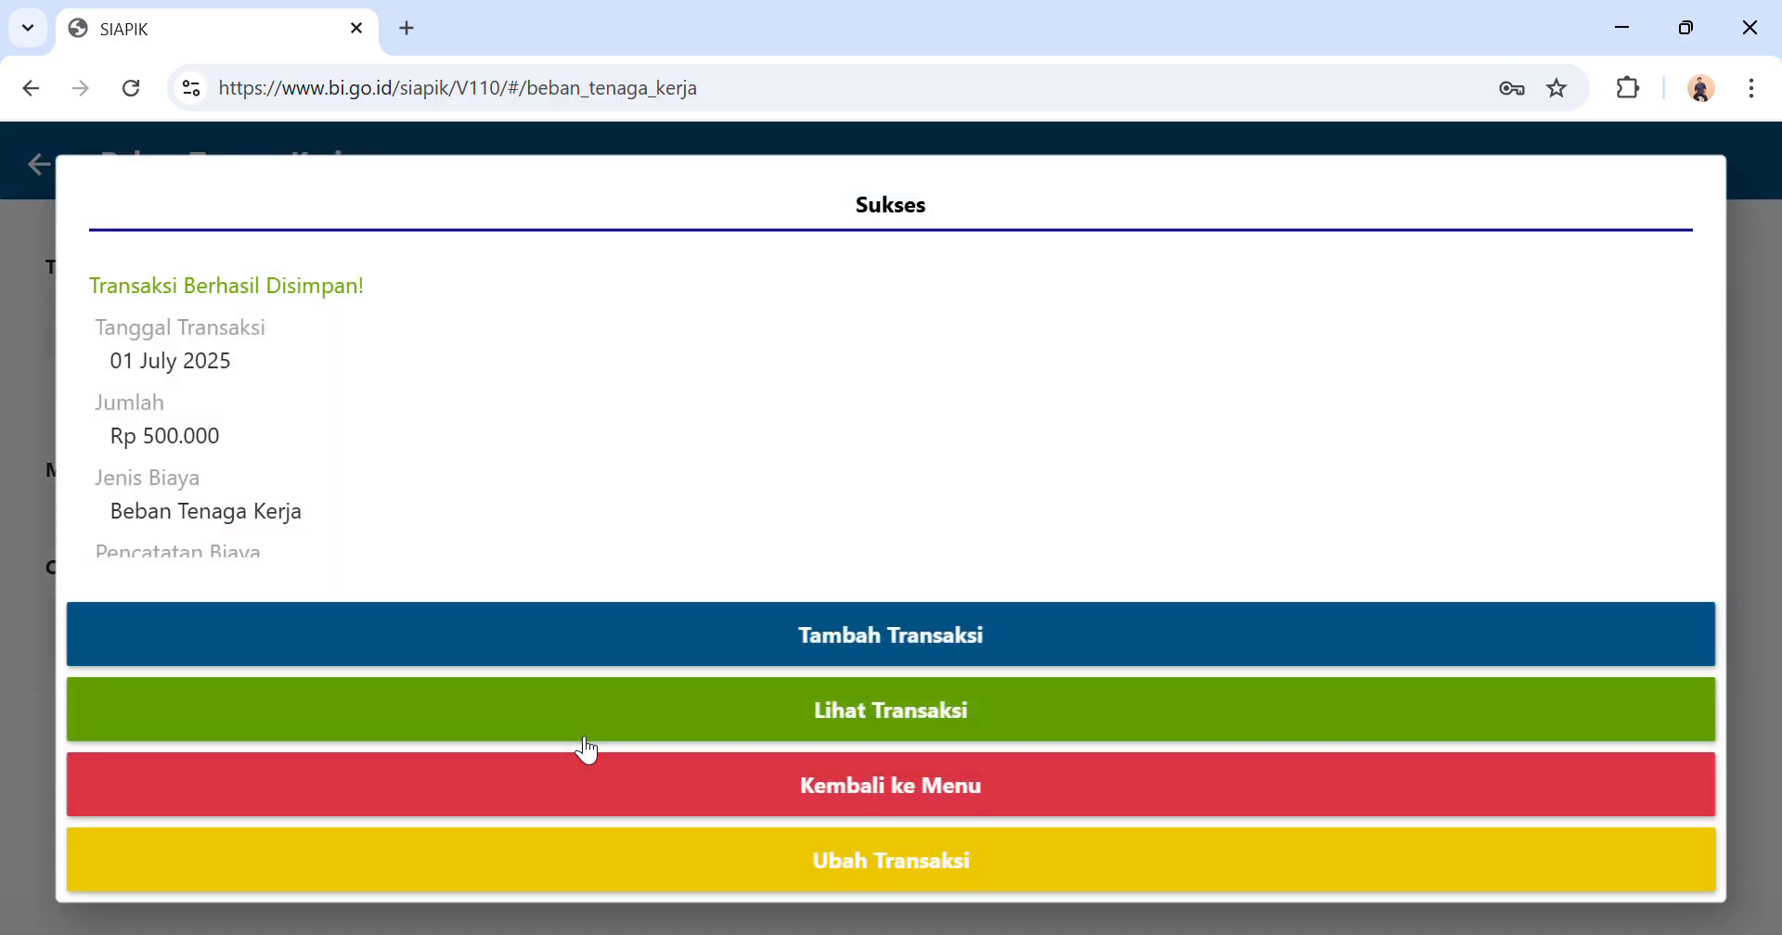
pyautogui.click(864, 812)
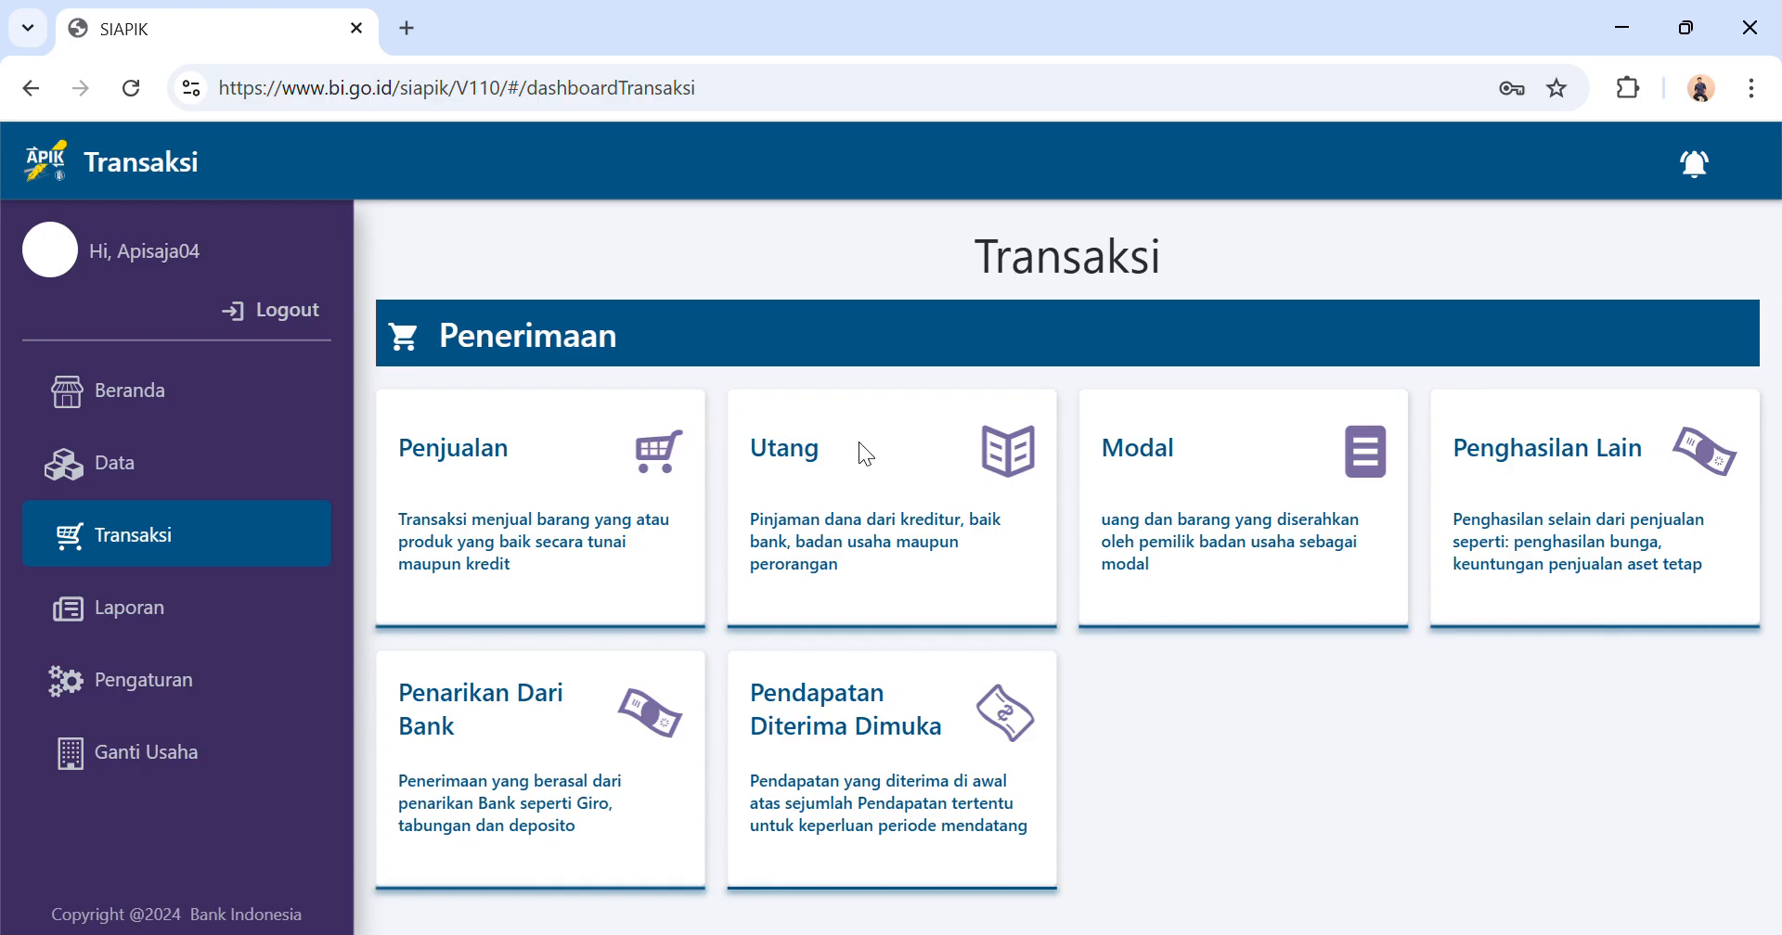
# Start a Modal Barang transaction and begin creating a new asset named Motor for it.
pyautogui.click(1201, 493)
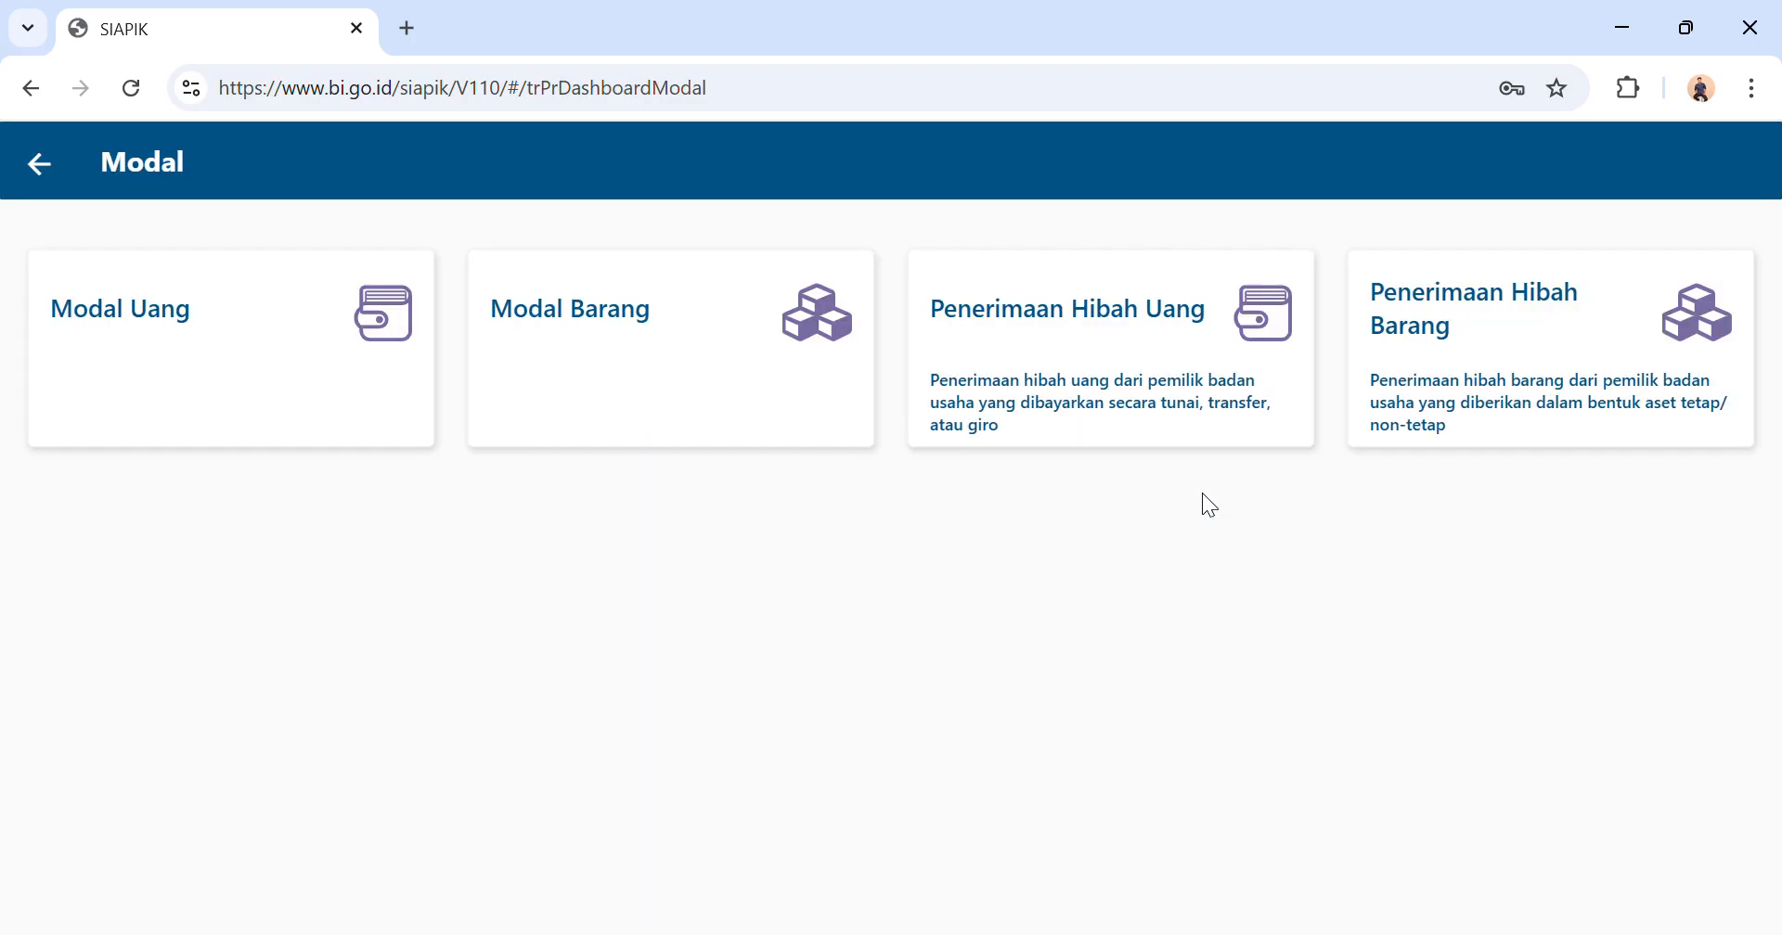
pyautogui.click(763, 386)
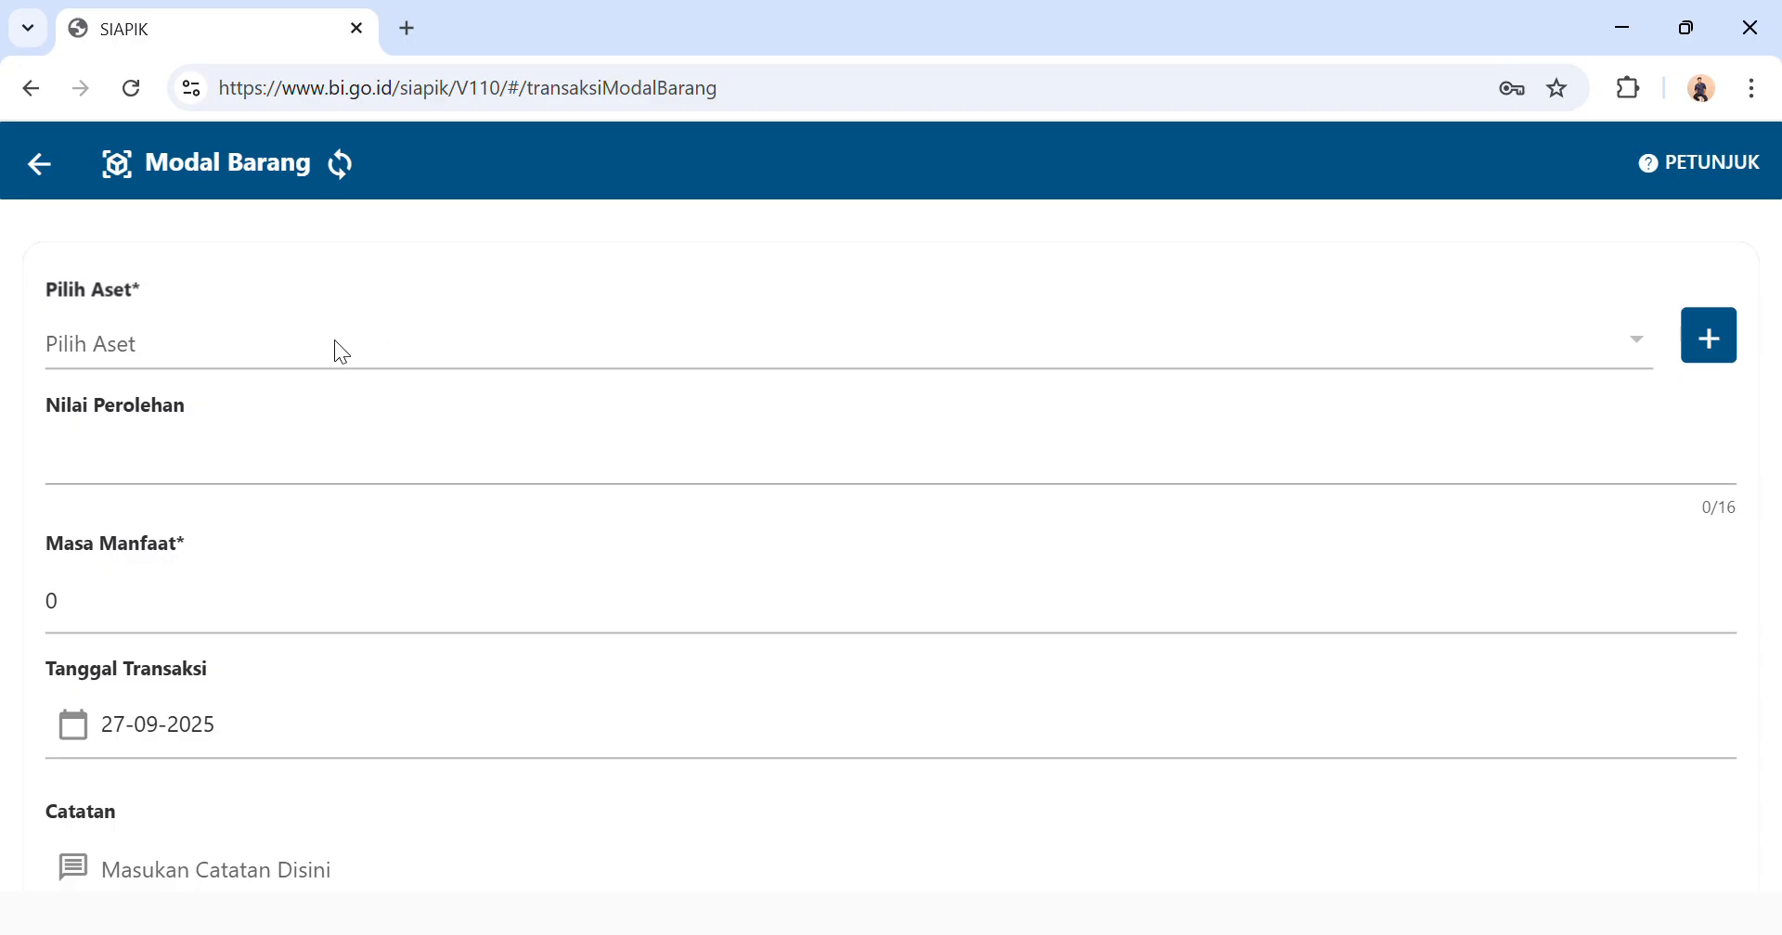
pyautogui.click(1710, 340)
pyautogui.click(874, 351)
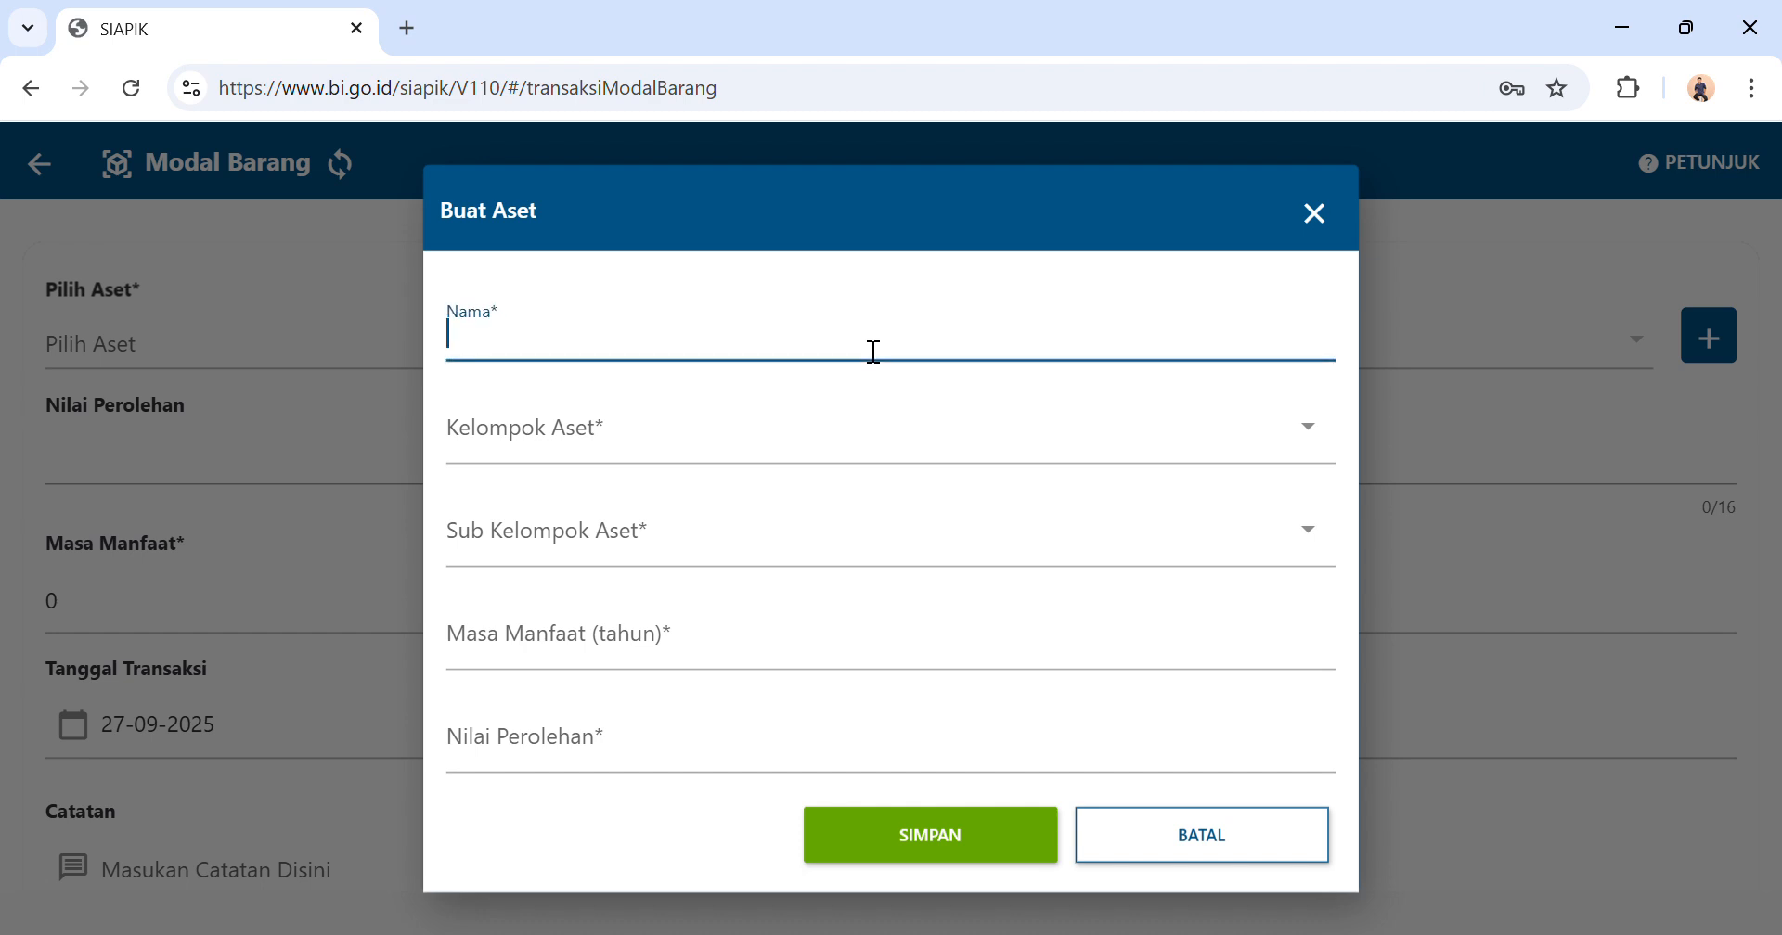
pyautogui.write('Motp')
pyautogui.press('BackSpace')
pyautogui.write('or')
# Set both the asset group and the sub-group of the Motor asset to Lainnya.
pyautogui.click(744, 452)
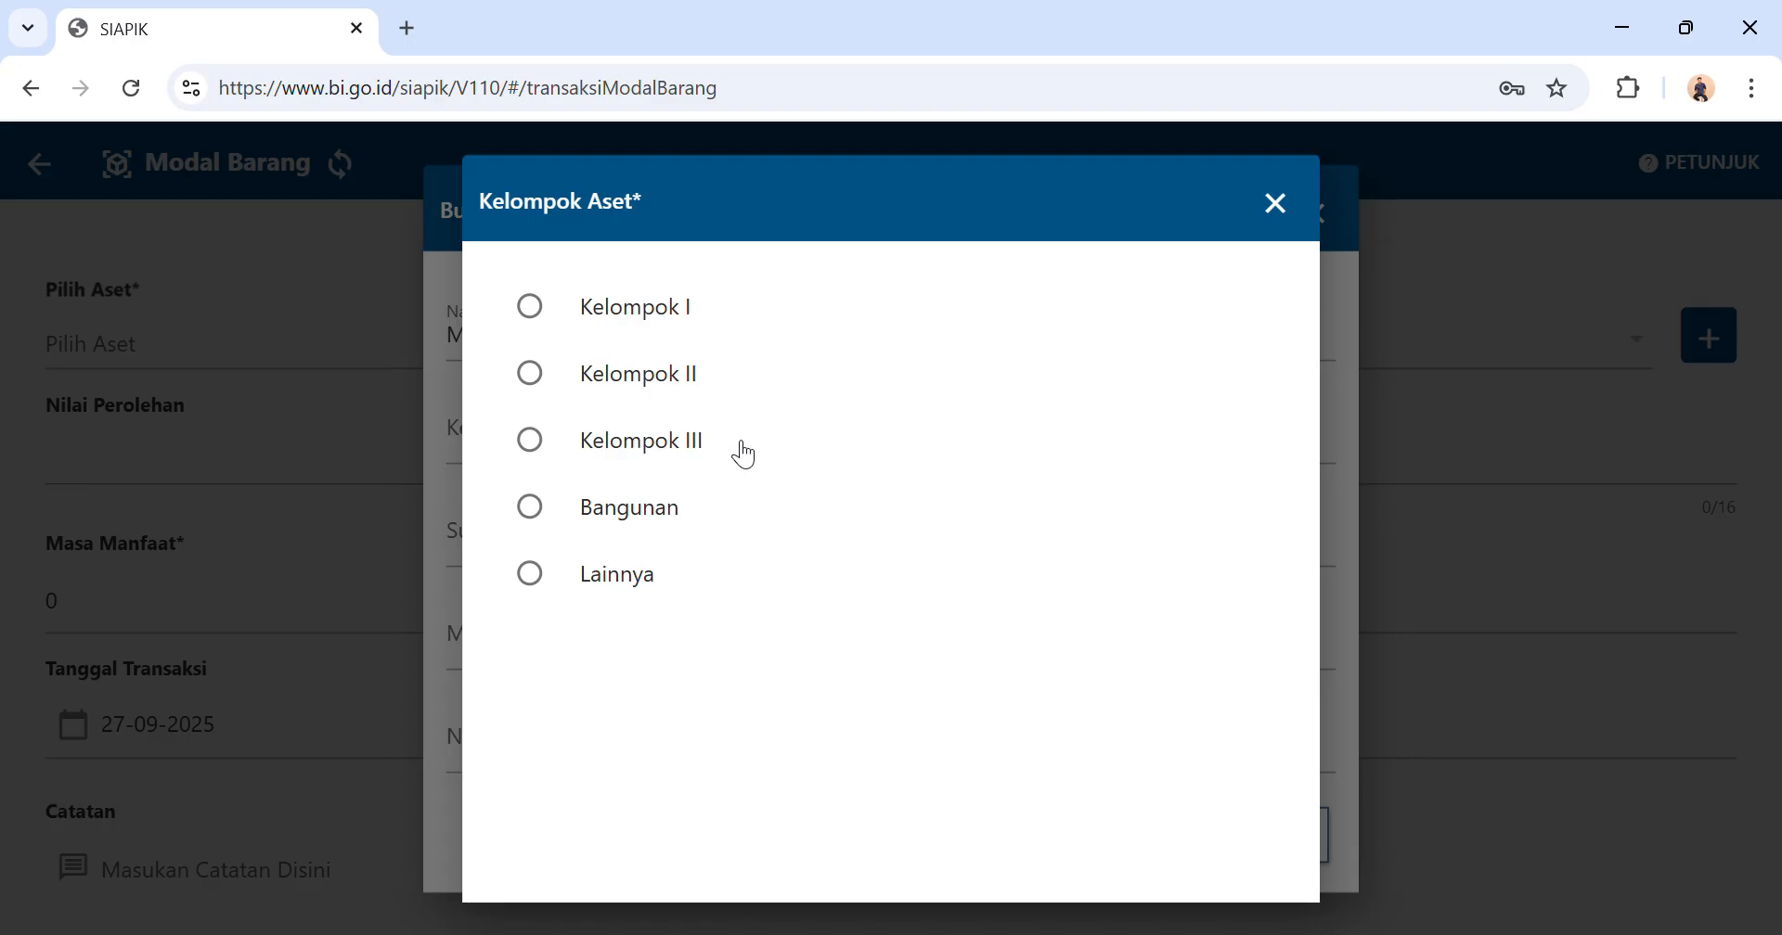
pyautogui.click(532, 583)
pyautogui.click(698, 561)
pyautogui.click(765, 561)
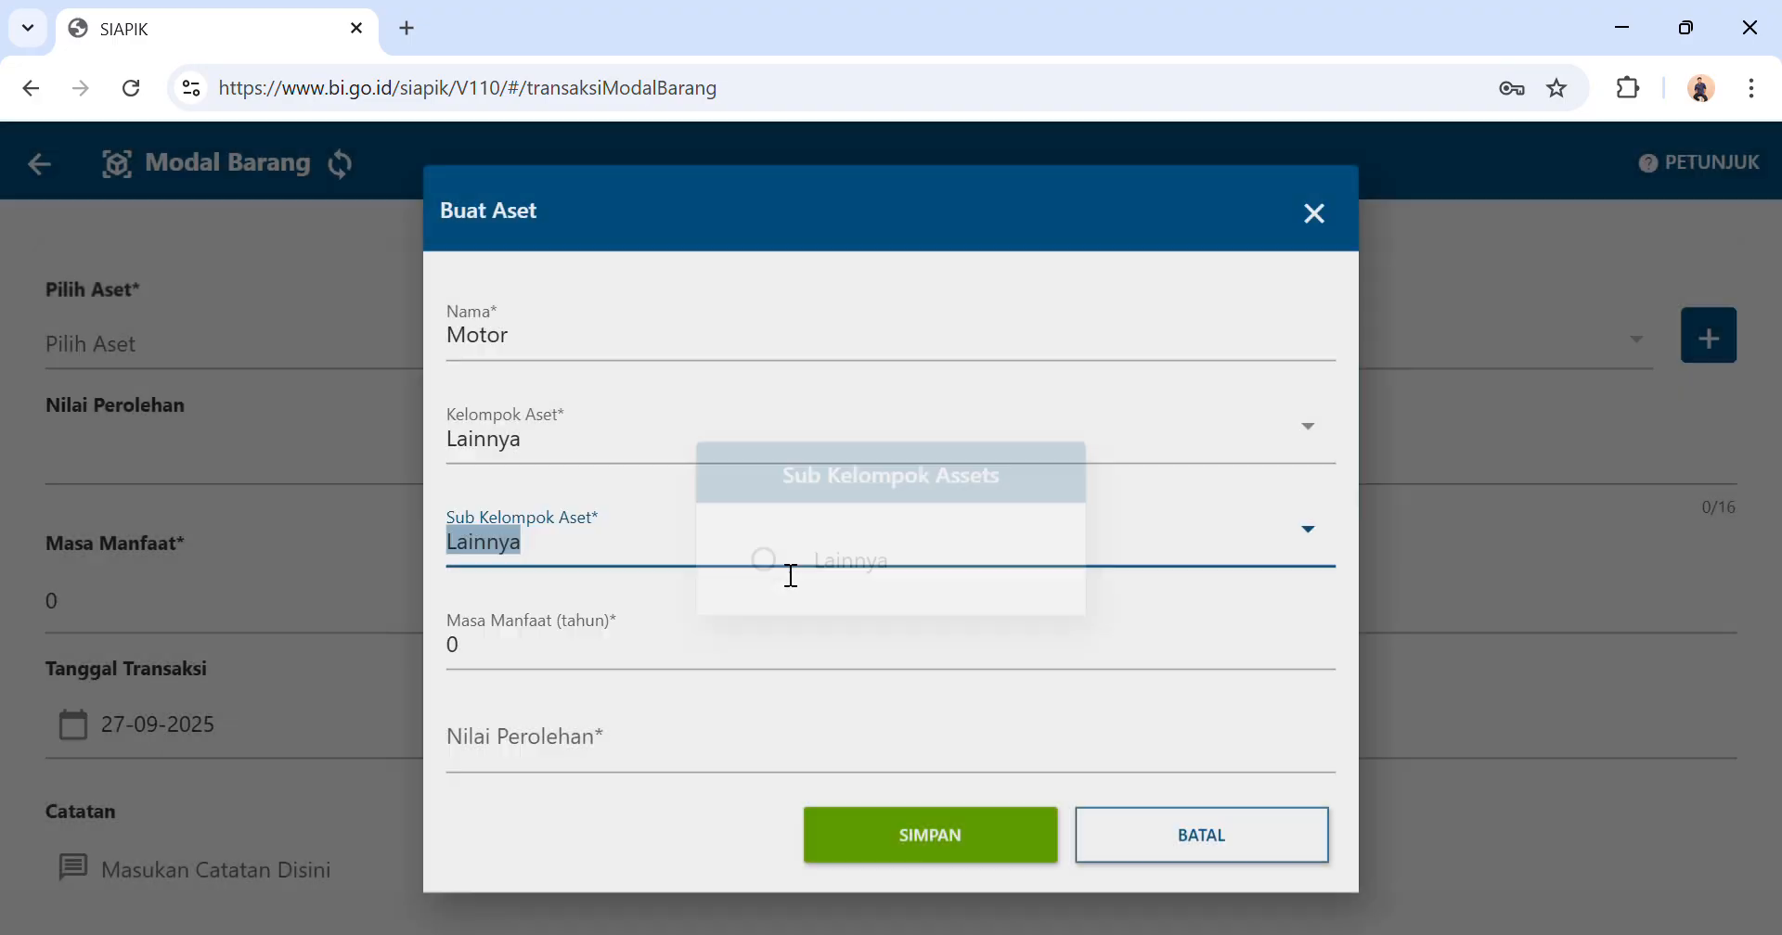
# Change the Motor asset's group to Kelompok I and its sub-group to Sepeda motor, sepeda, dan becak.
pyautogui.click(902, 464)
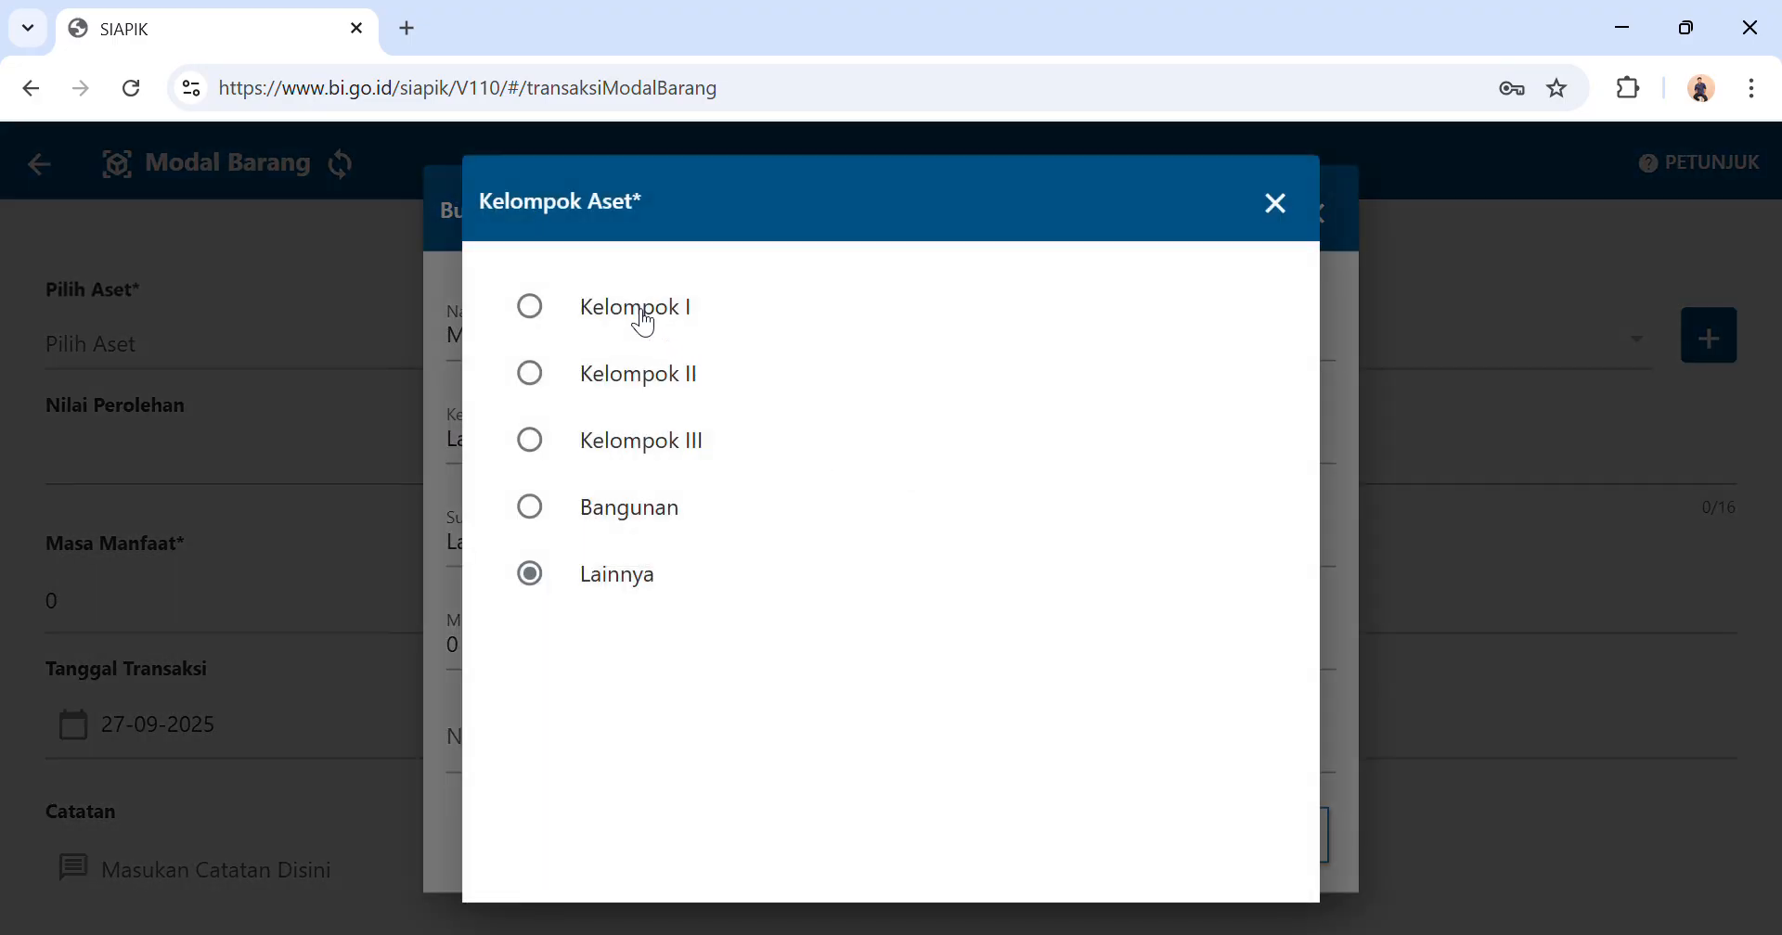
pyautogui.click(644, 320)
pyautogui.click(618, 535)
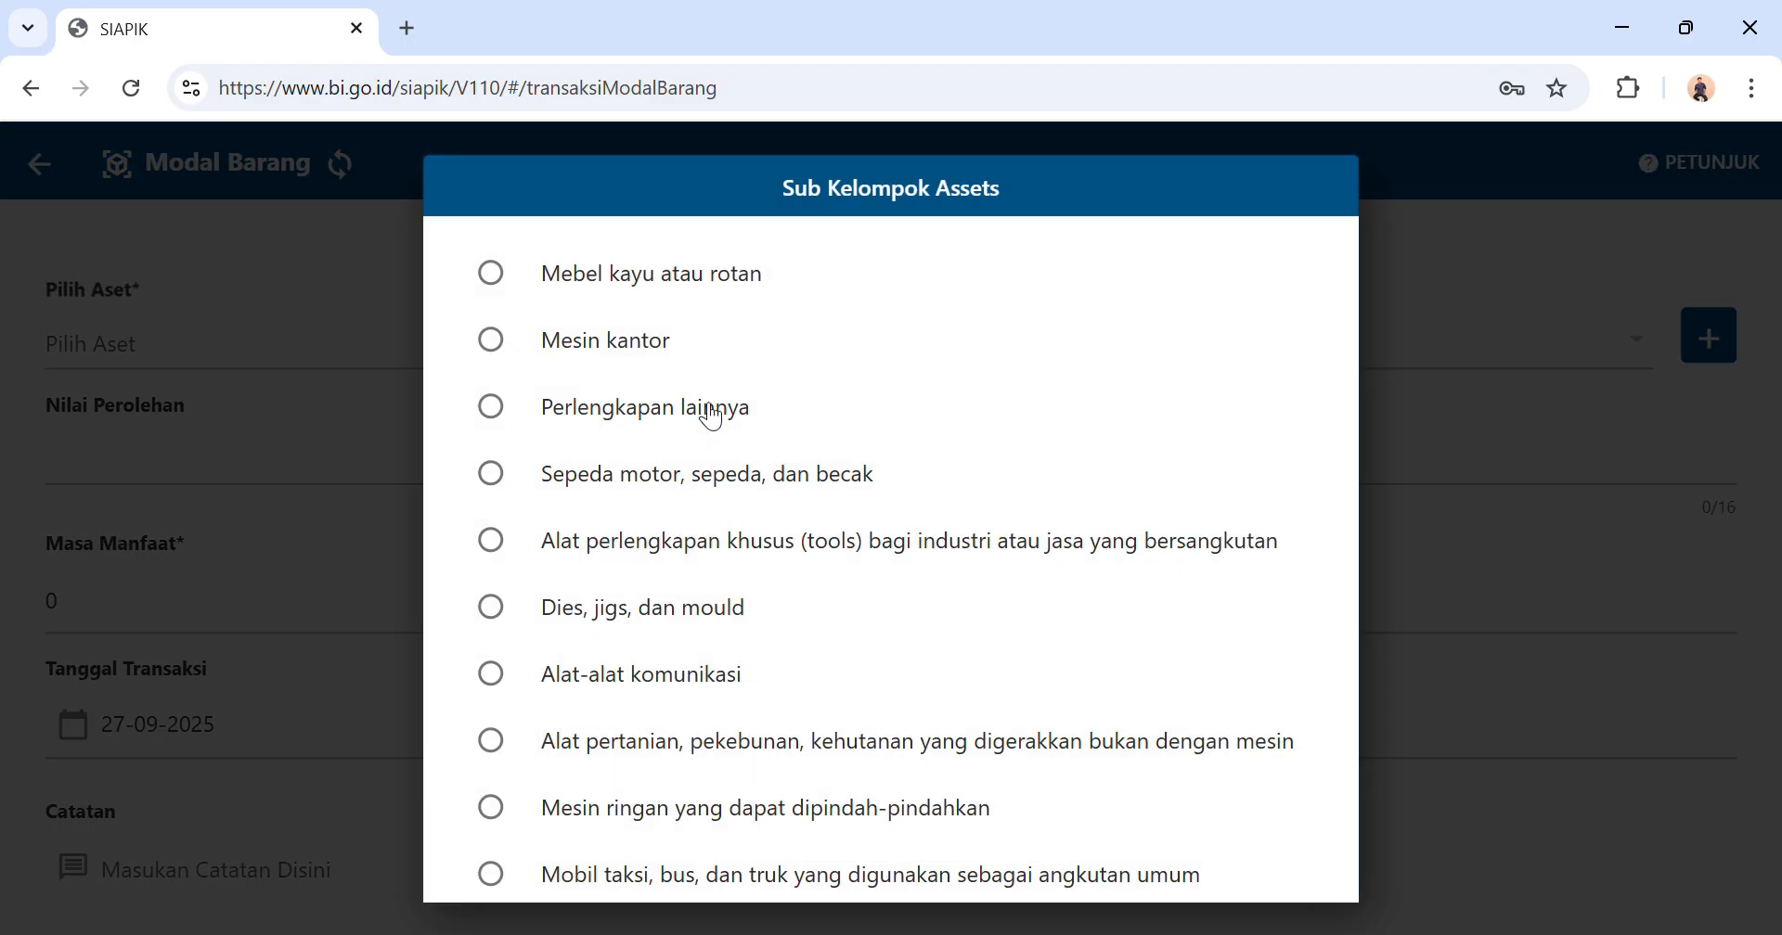
pyautogui.click(494, 478)
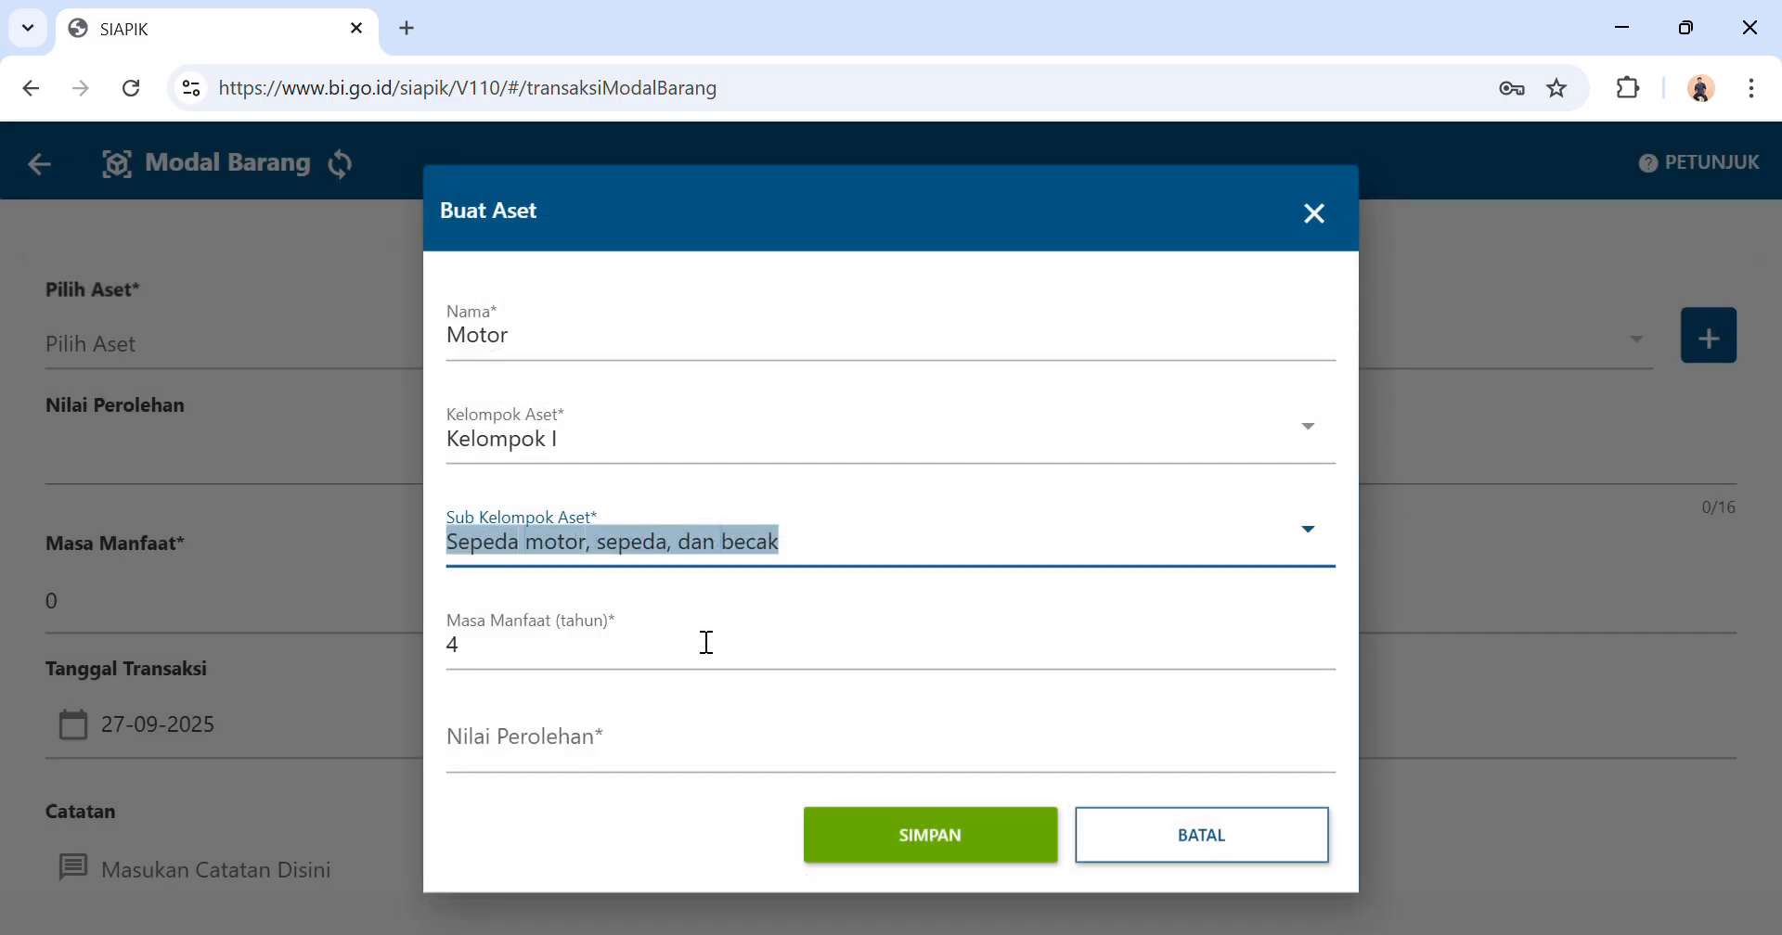
# Set the Motor asset's acquisition value to Rp 20.000.000 and save the new asset.
pyautogui.click(547, 677)
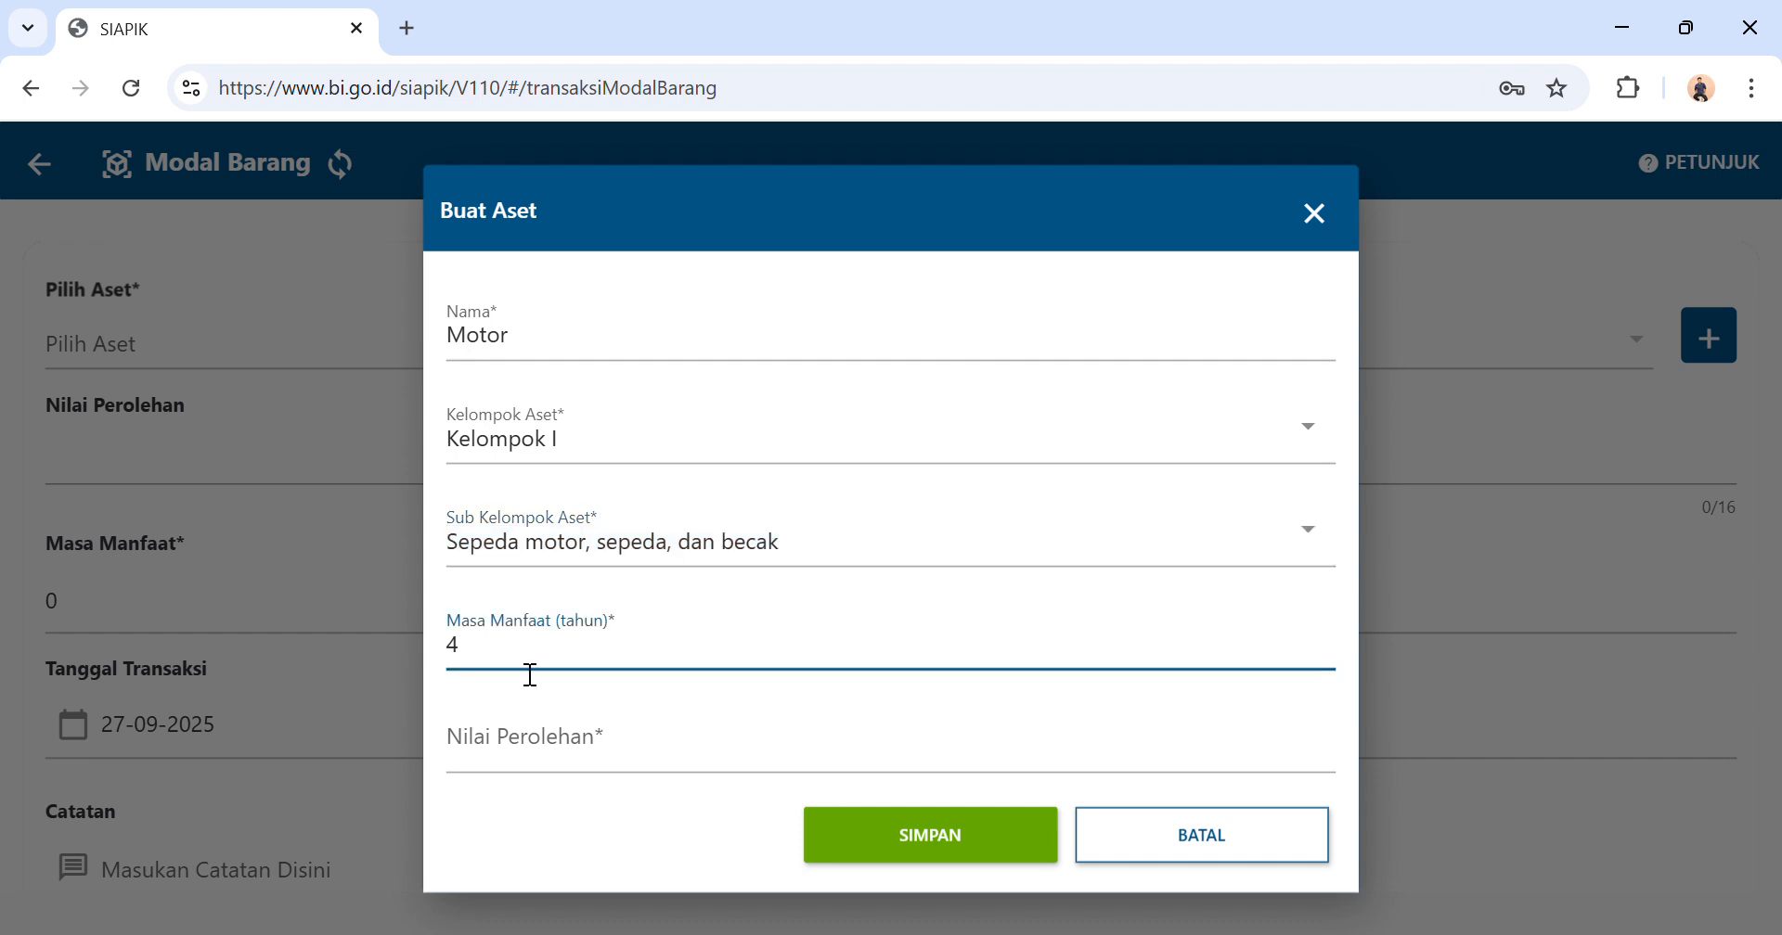
pyautogui.click(537, 761)
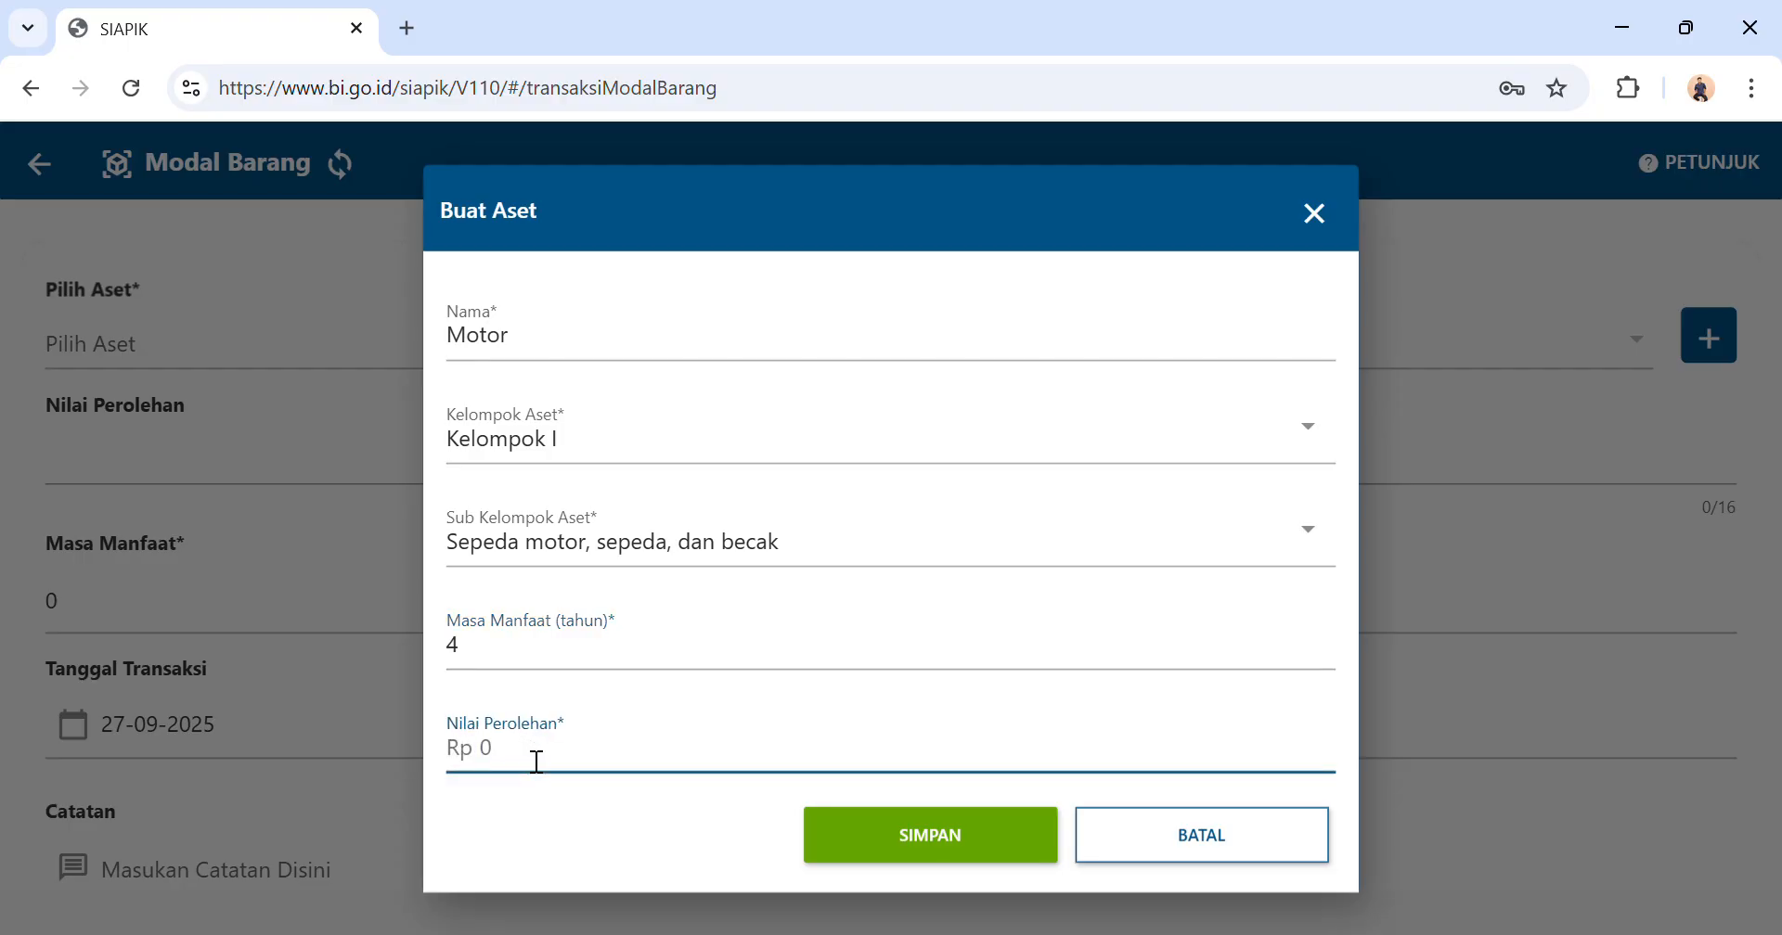
pyautogui.write('20.000.000')
pyautogui.click(936, 871)
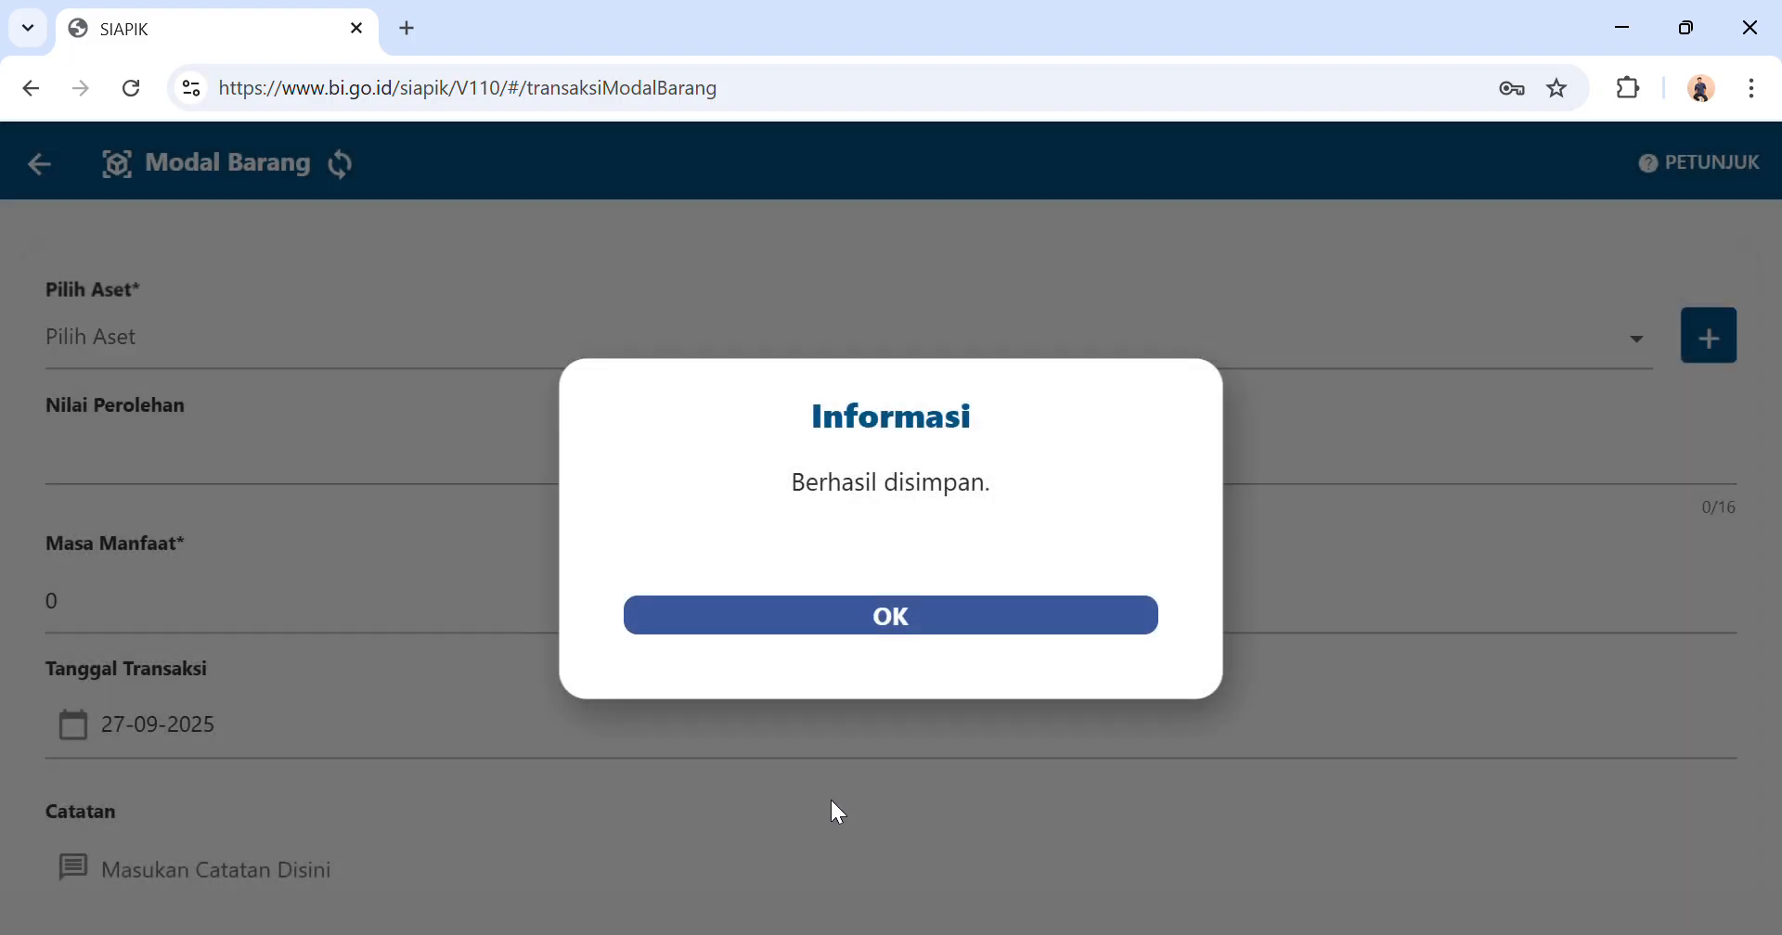
pyautogui.click(809, 633)
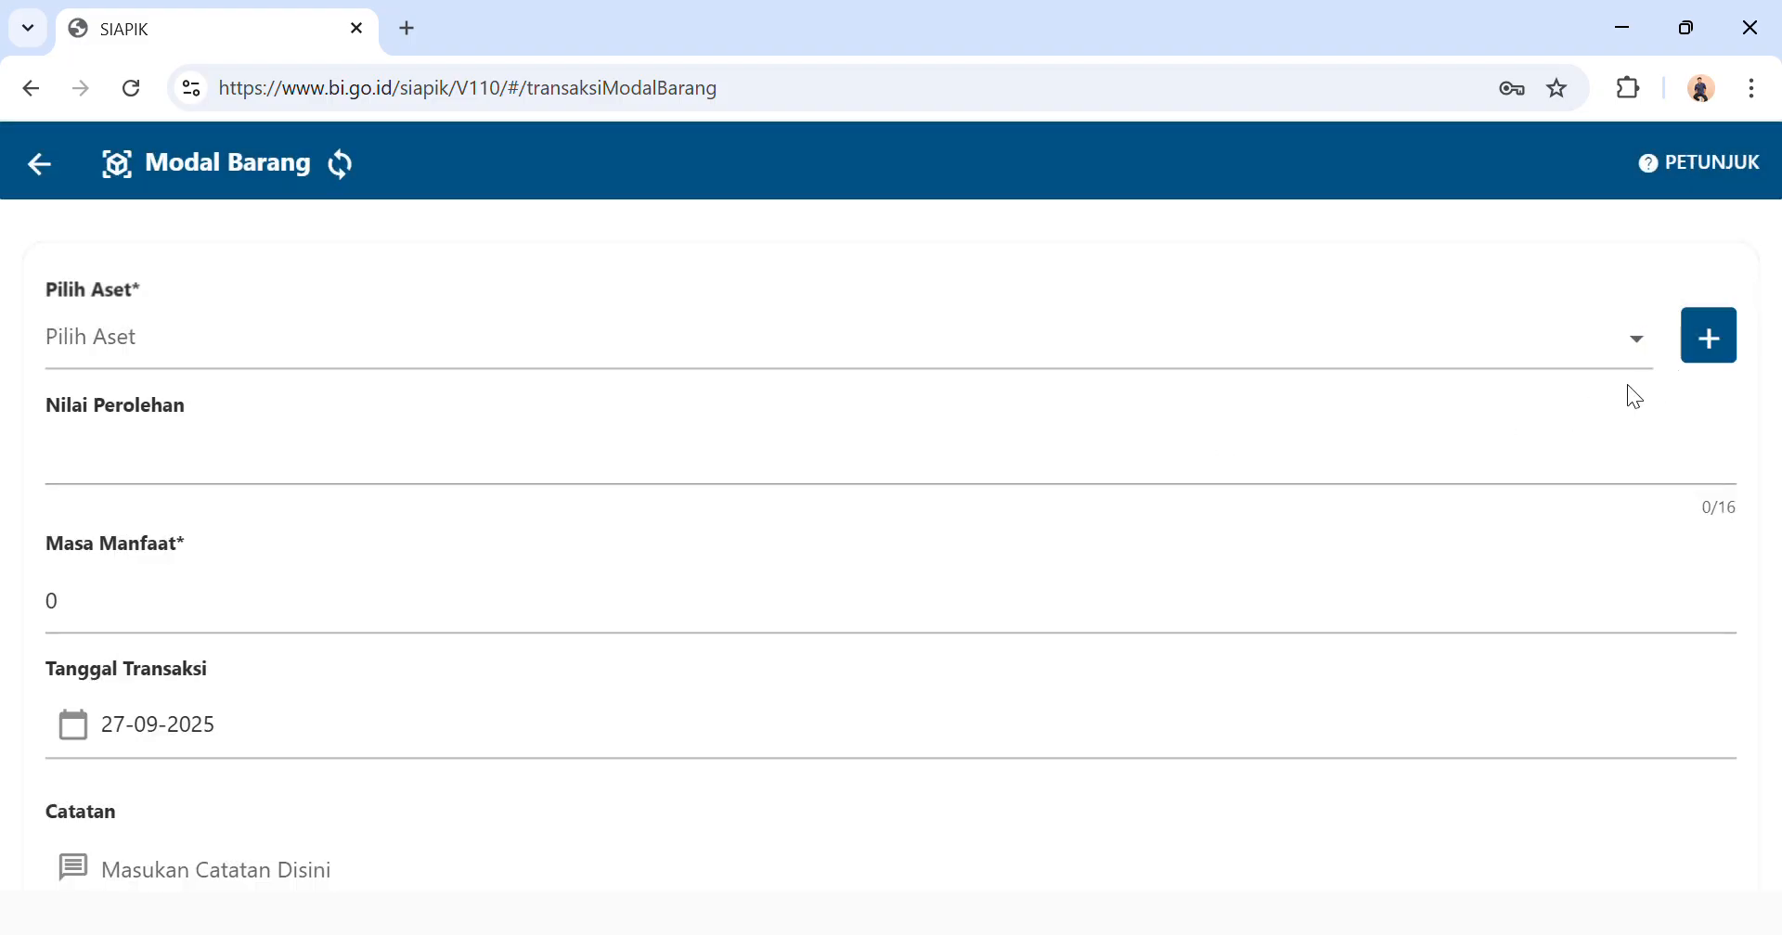
# Select Motor as the asset of the Modal Barang transaction.
pyautogui.click(1475, 460)
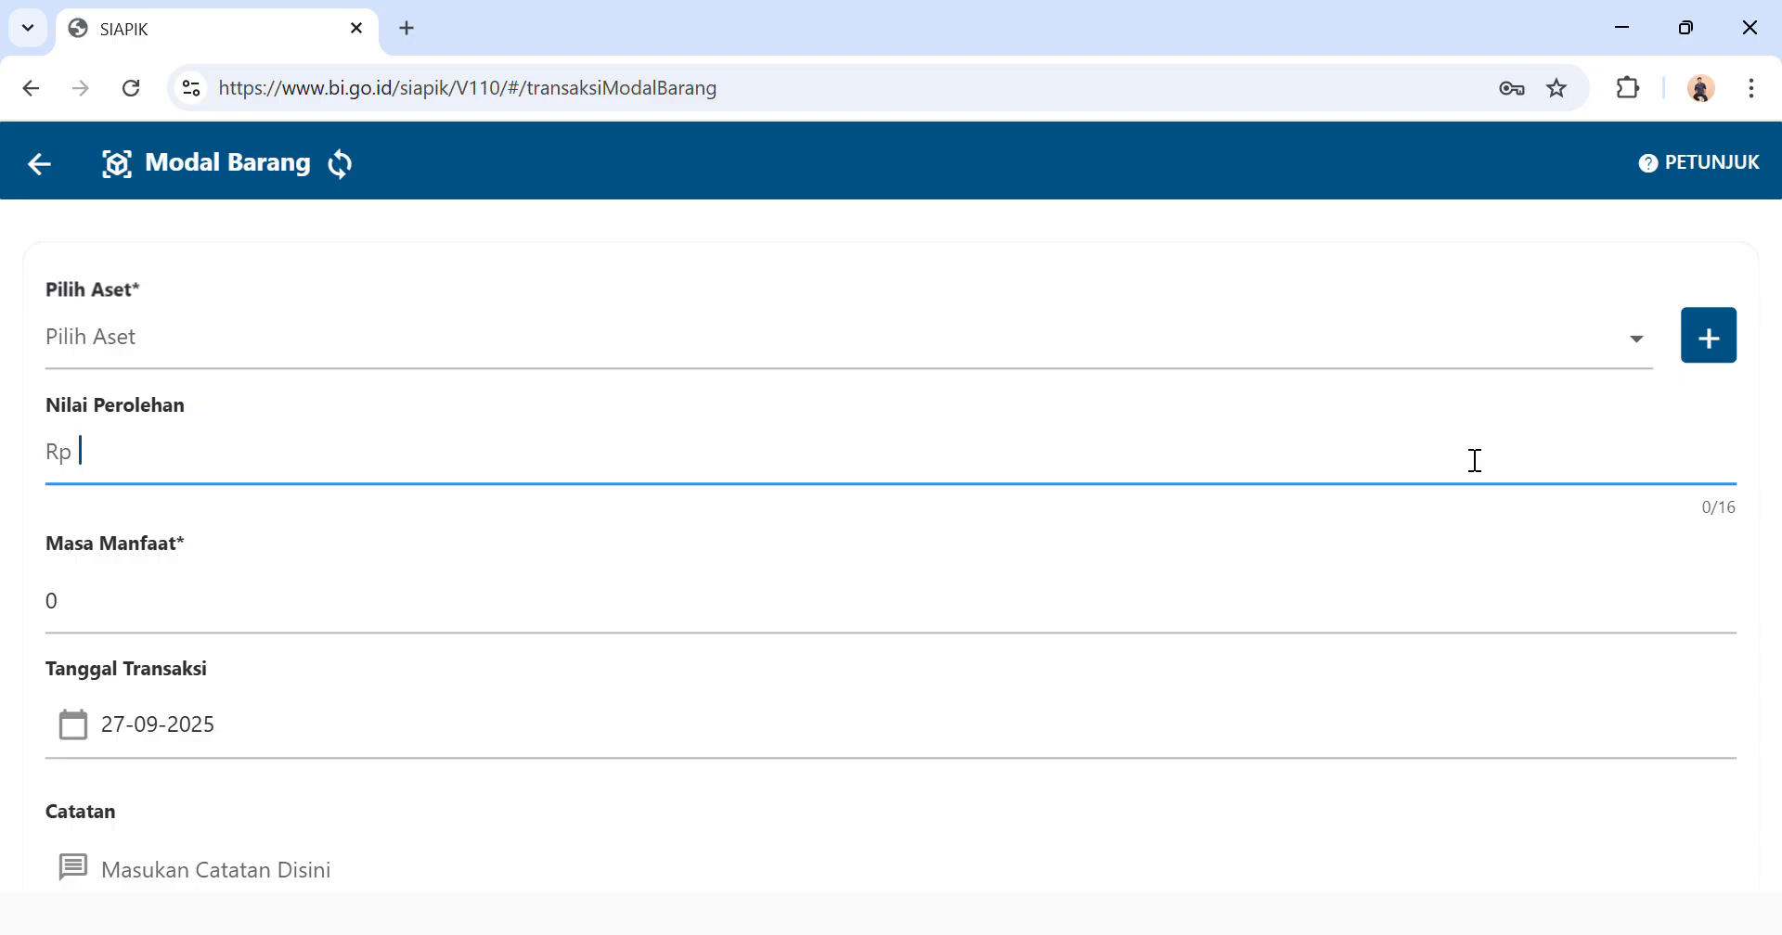
pyautogui.click(1624, 346)
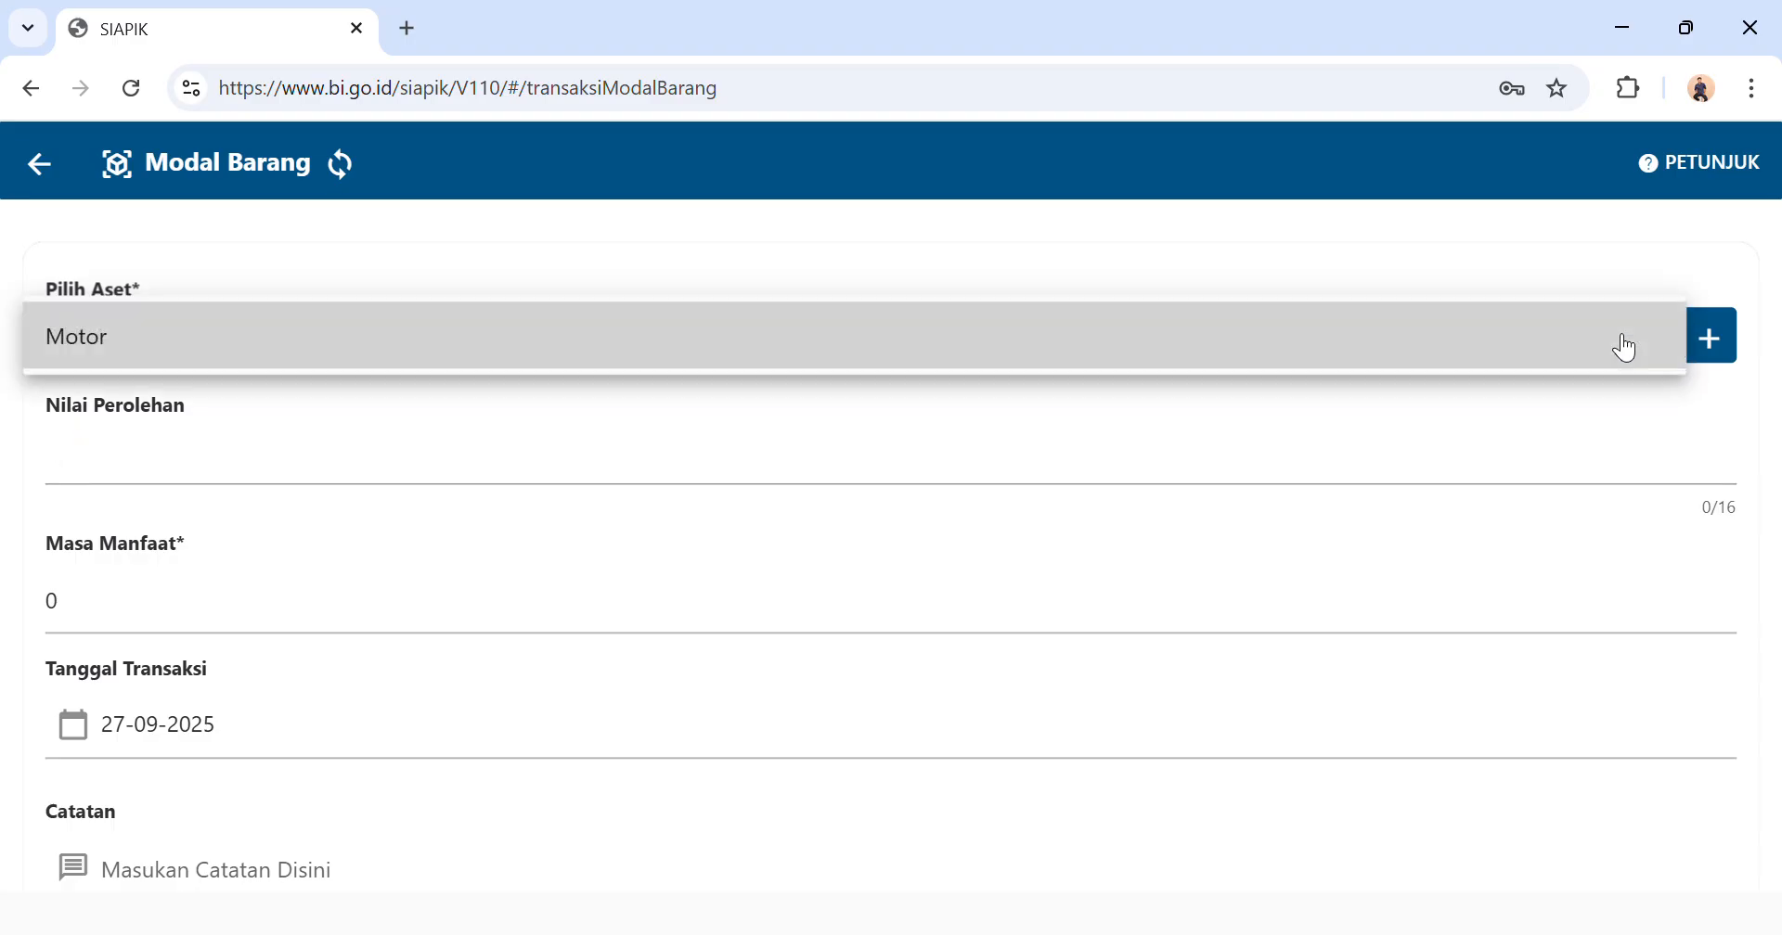
pyautogui.click(1088, 330)
# Set the transaction date of the Modal Barang entry to 02-07-2025.
pyautogui.scroll(-1, 531, 642)
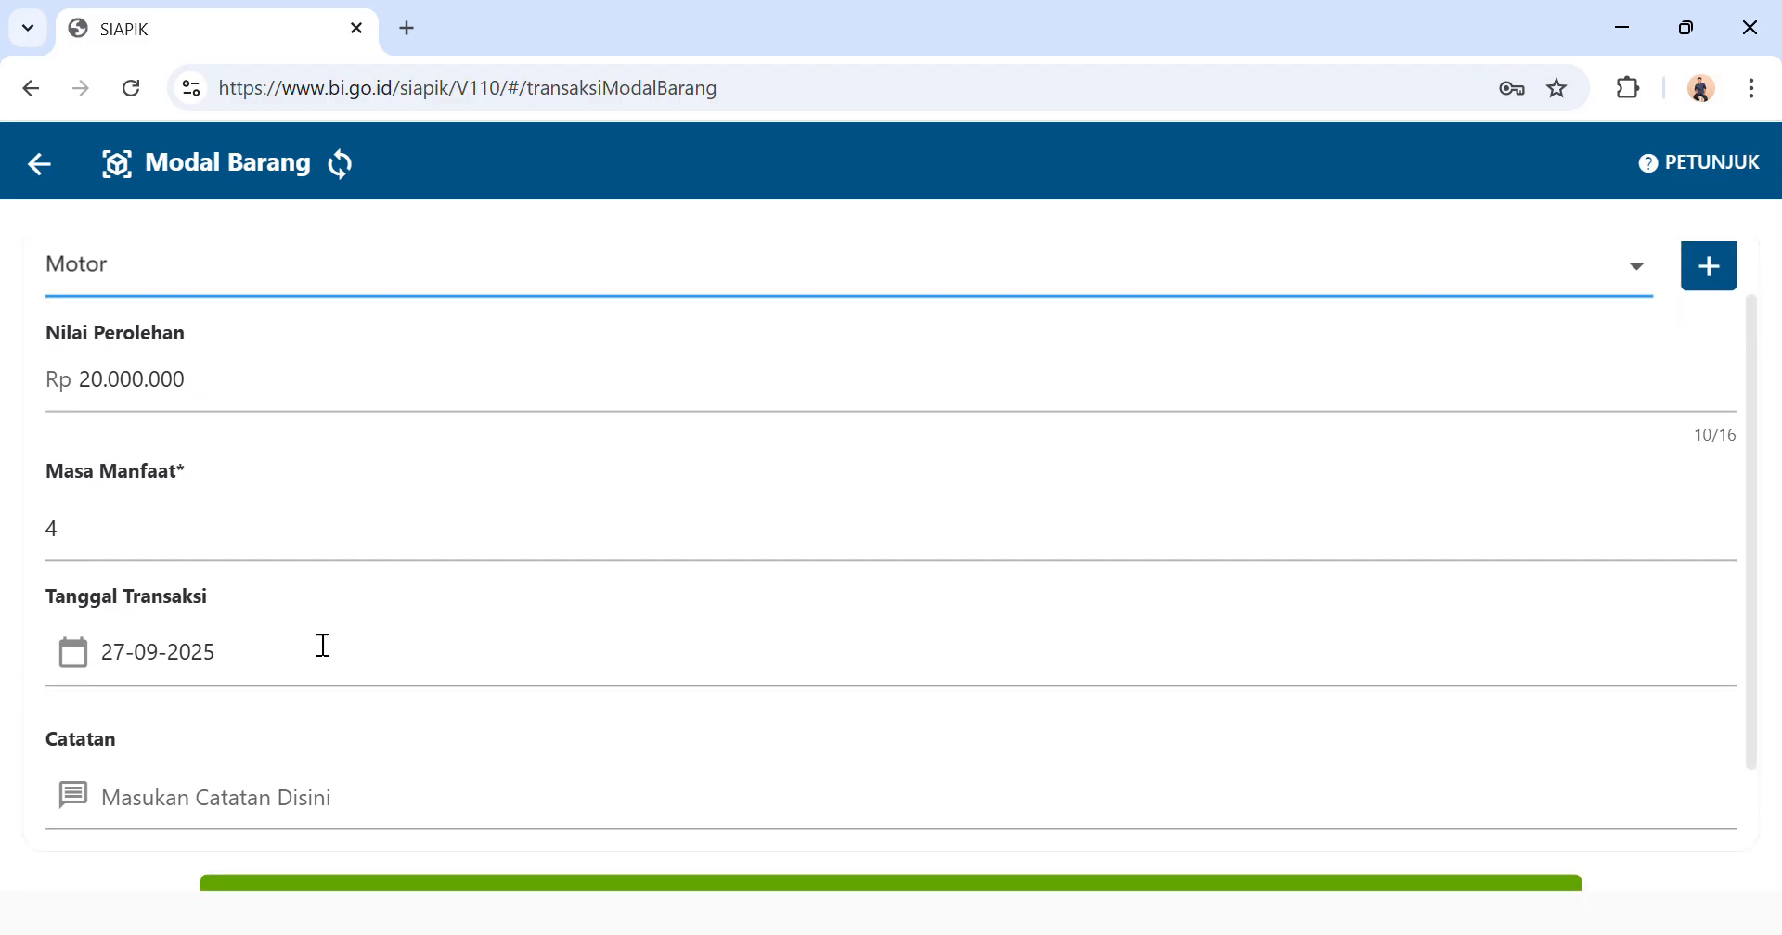
pyautogui.click(177, 666)
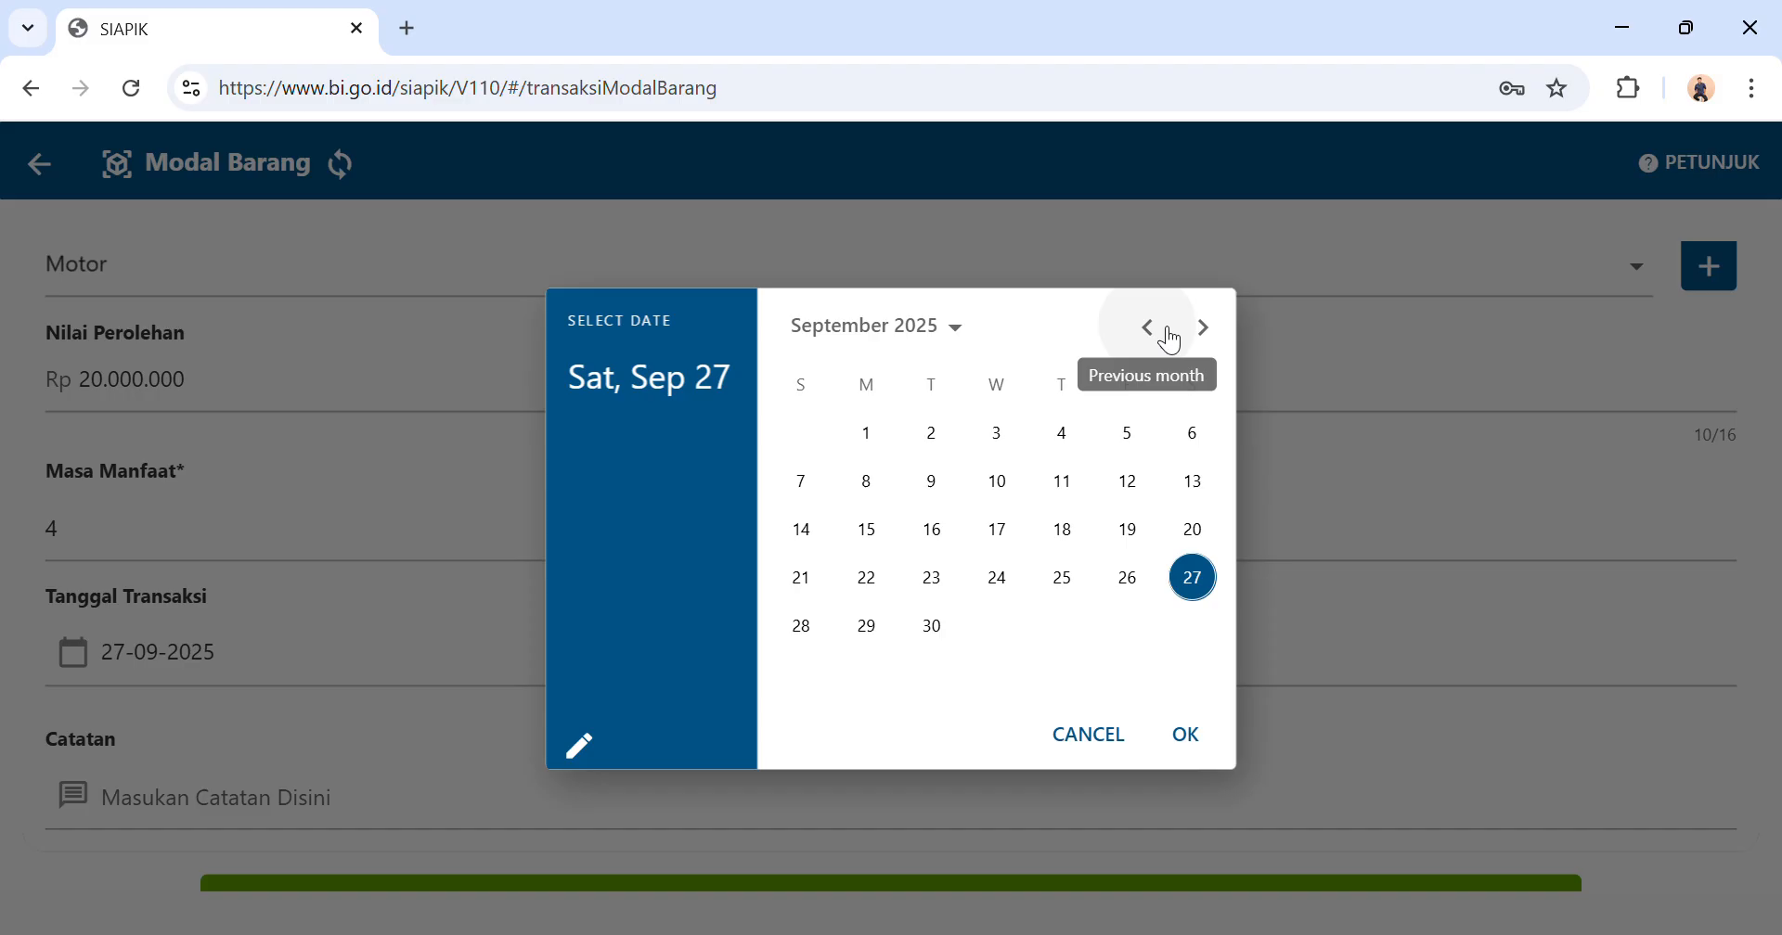
pyautogui.click(1171, 340)
pyautogui.click(1172, 340)
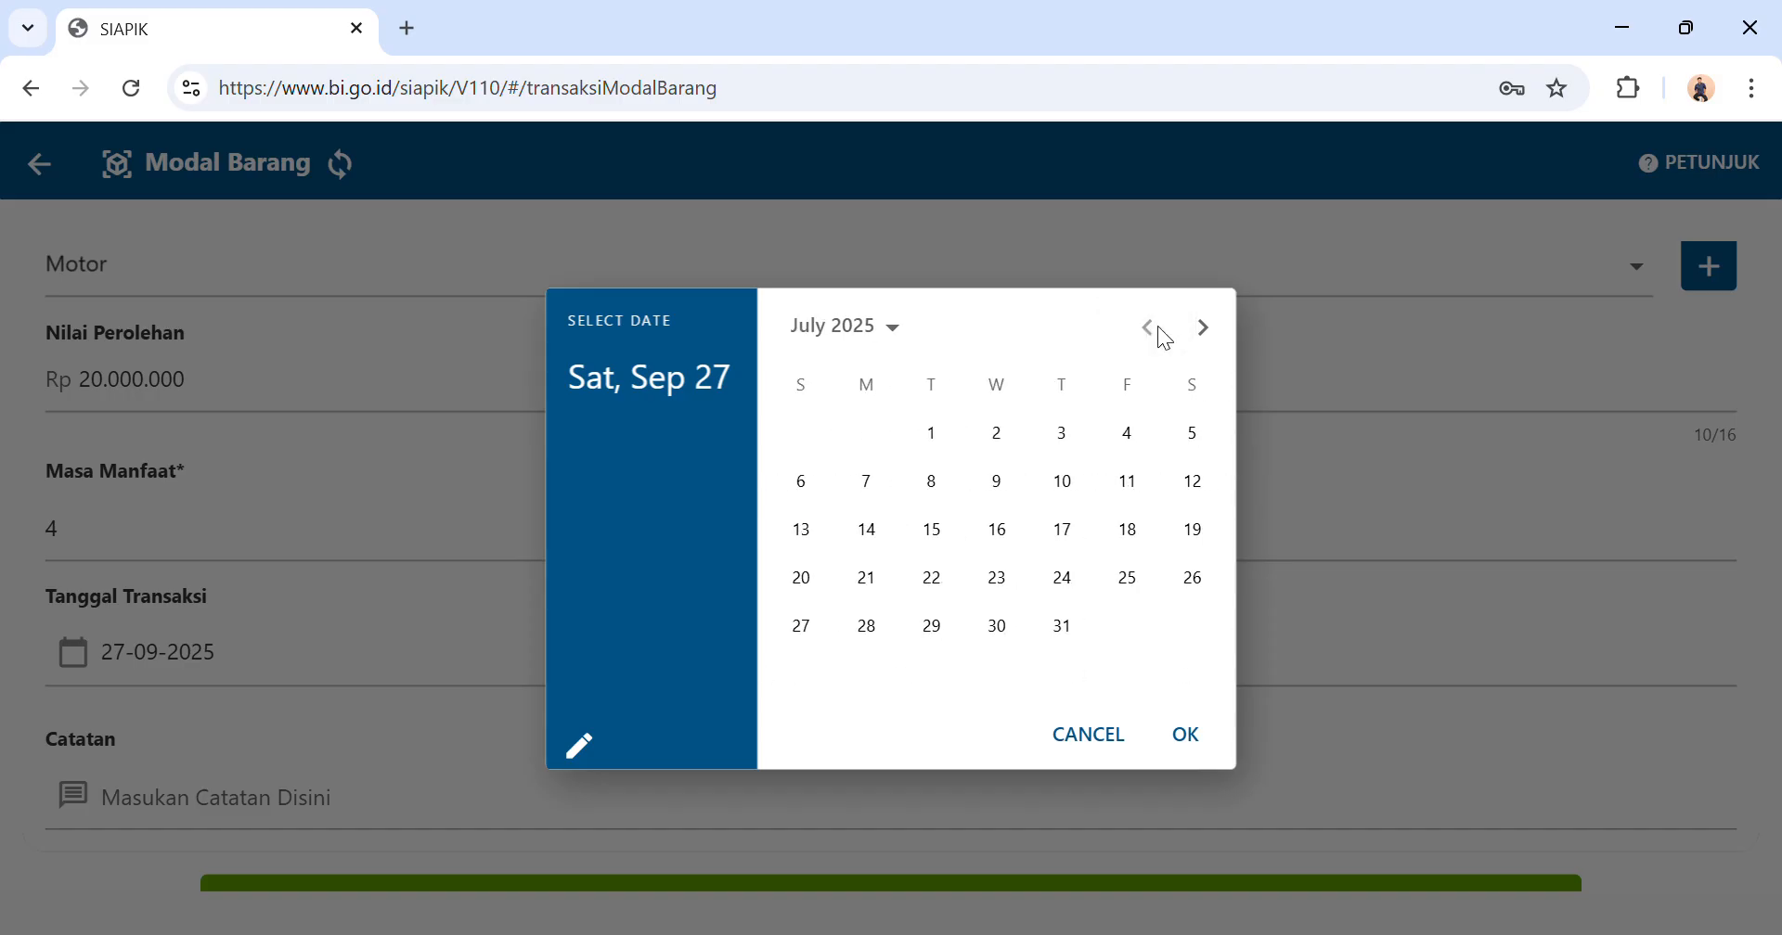
pyautogui.click(998, 436)
pyautogui.click(1197, 750)
# Save the Modal Barang transaction for Motor and return to the transaction menu.
pyautogui.scroll(-2, 808, 715)
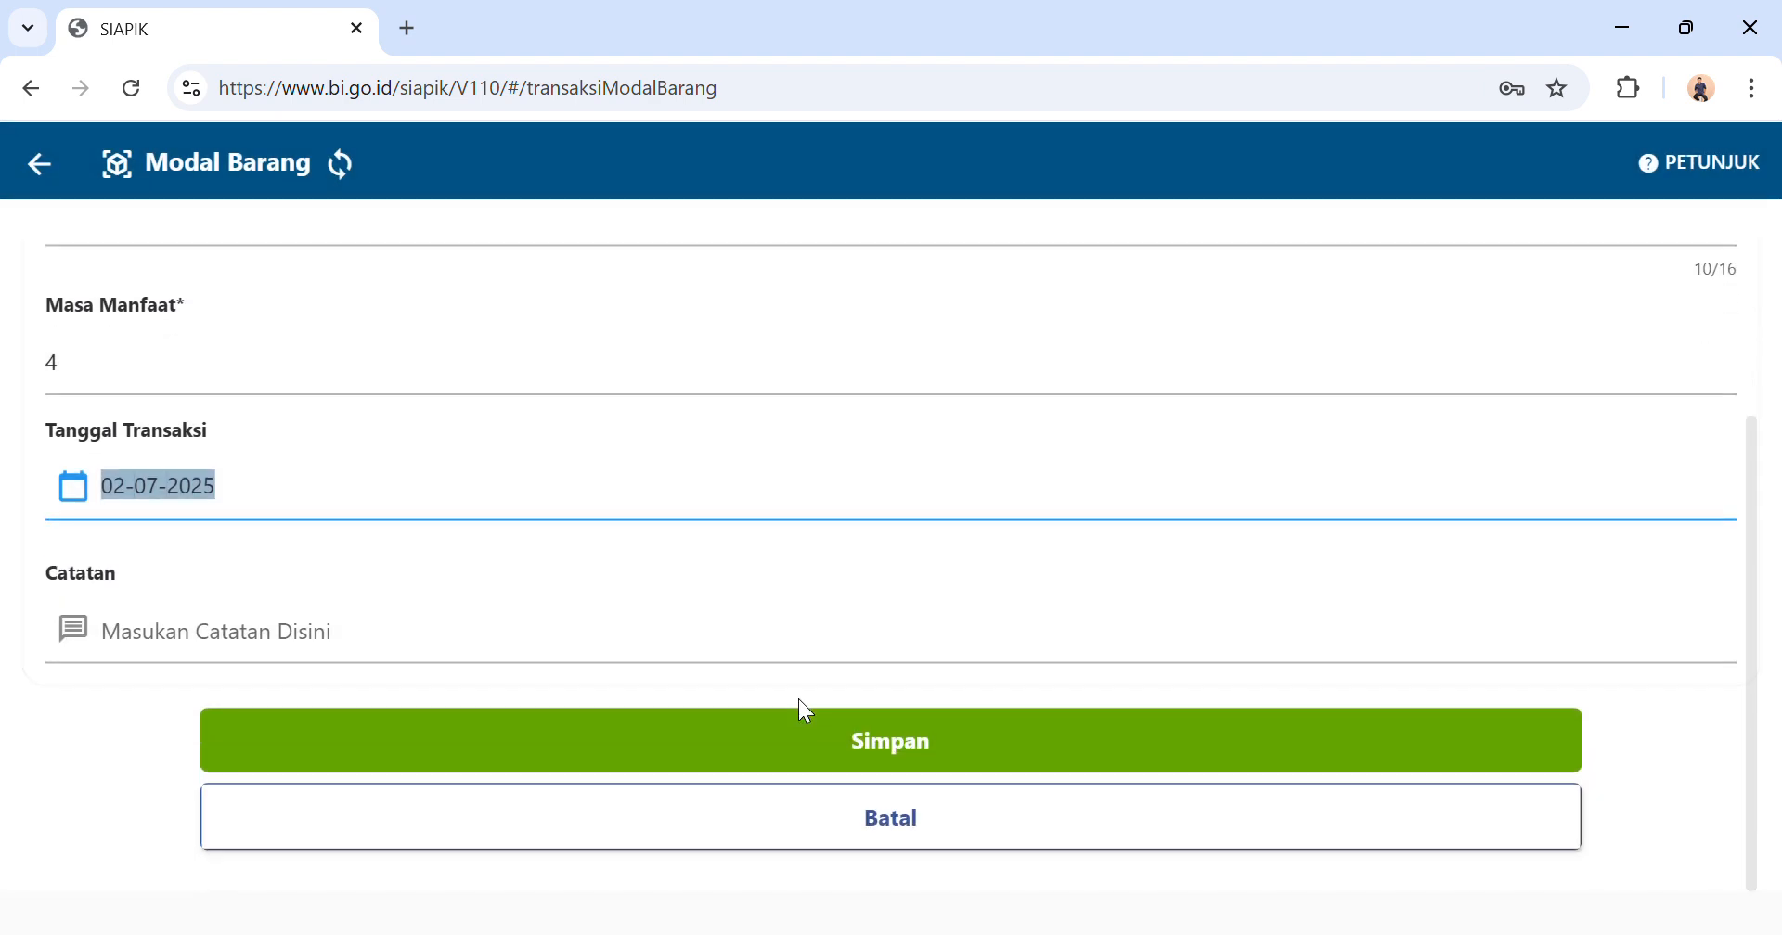
pyautogui.scroll(2, 740, 446)
pyautogui.scroll(-2, 740, 429)
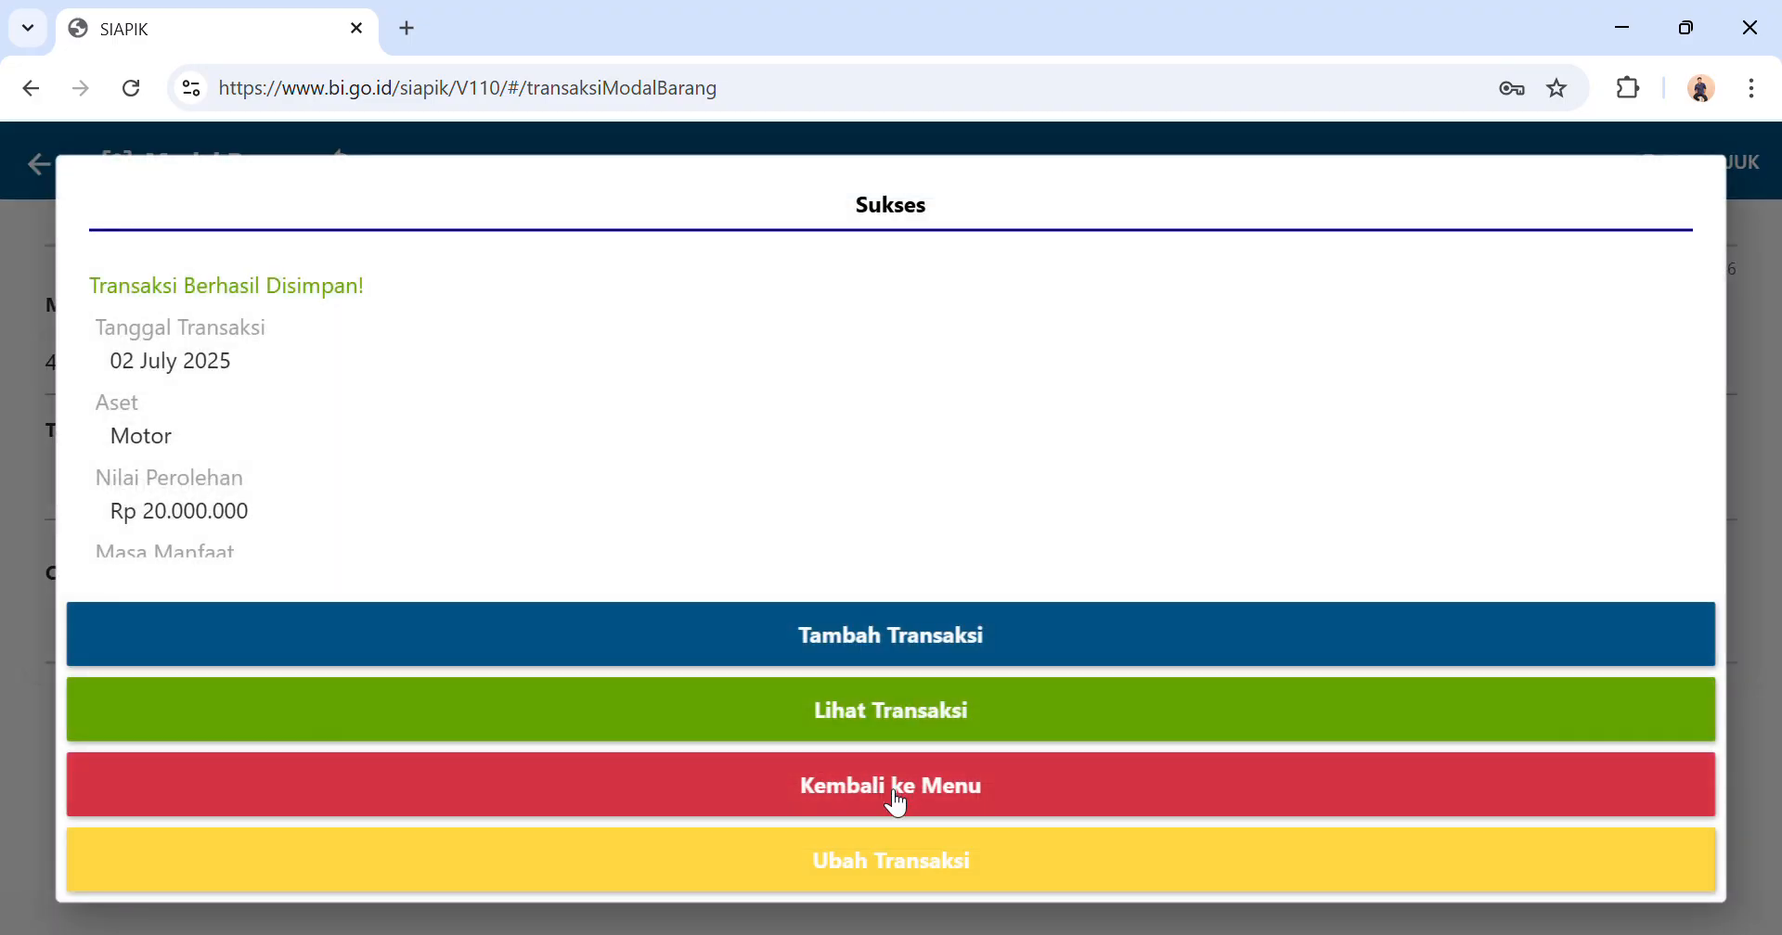
pyautogui.click(897, 804)
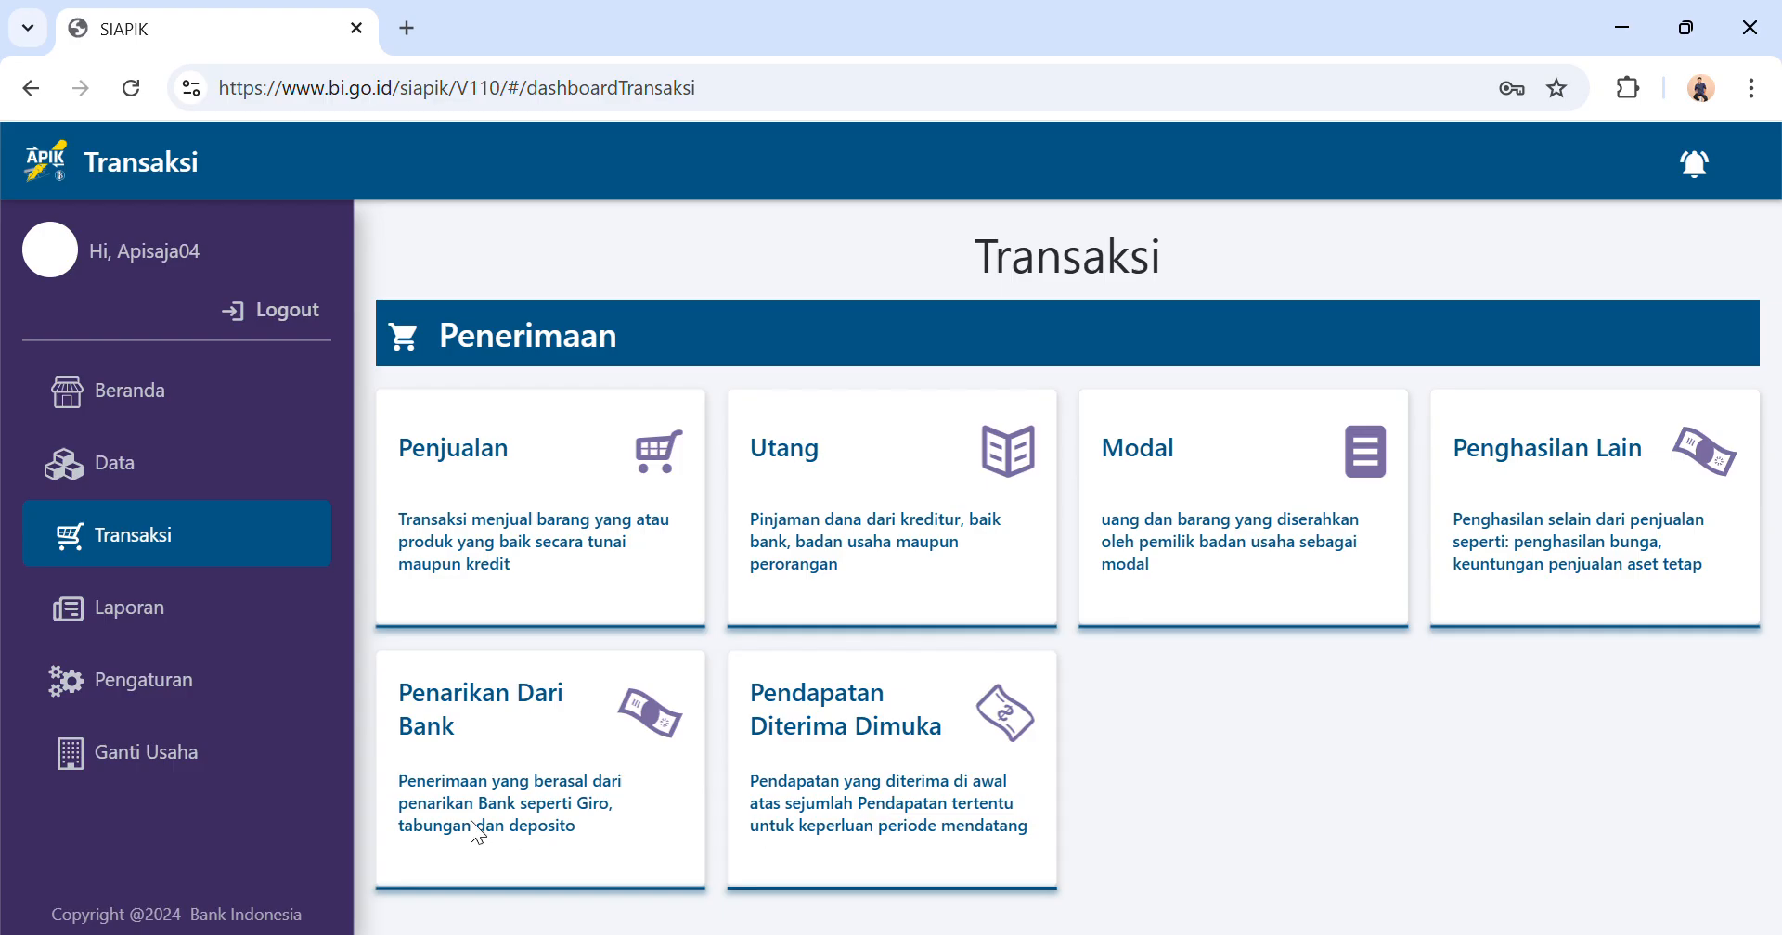
# Start a Pembelian Bahan Material Tunai transaction from the Pengeluaran group.
pyautogui.scroll(-5, 866, 582)
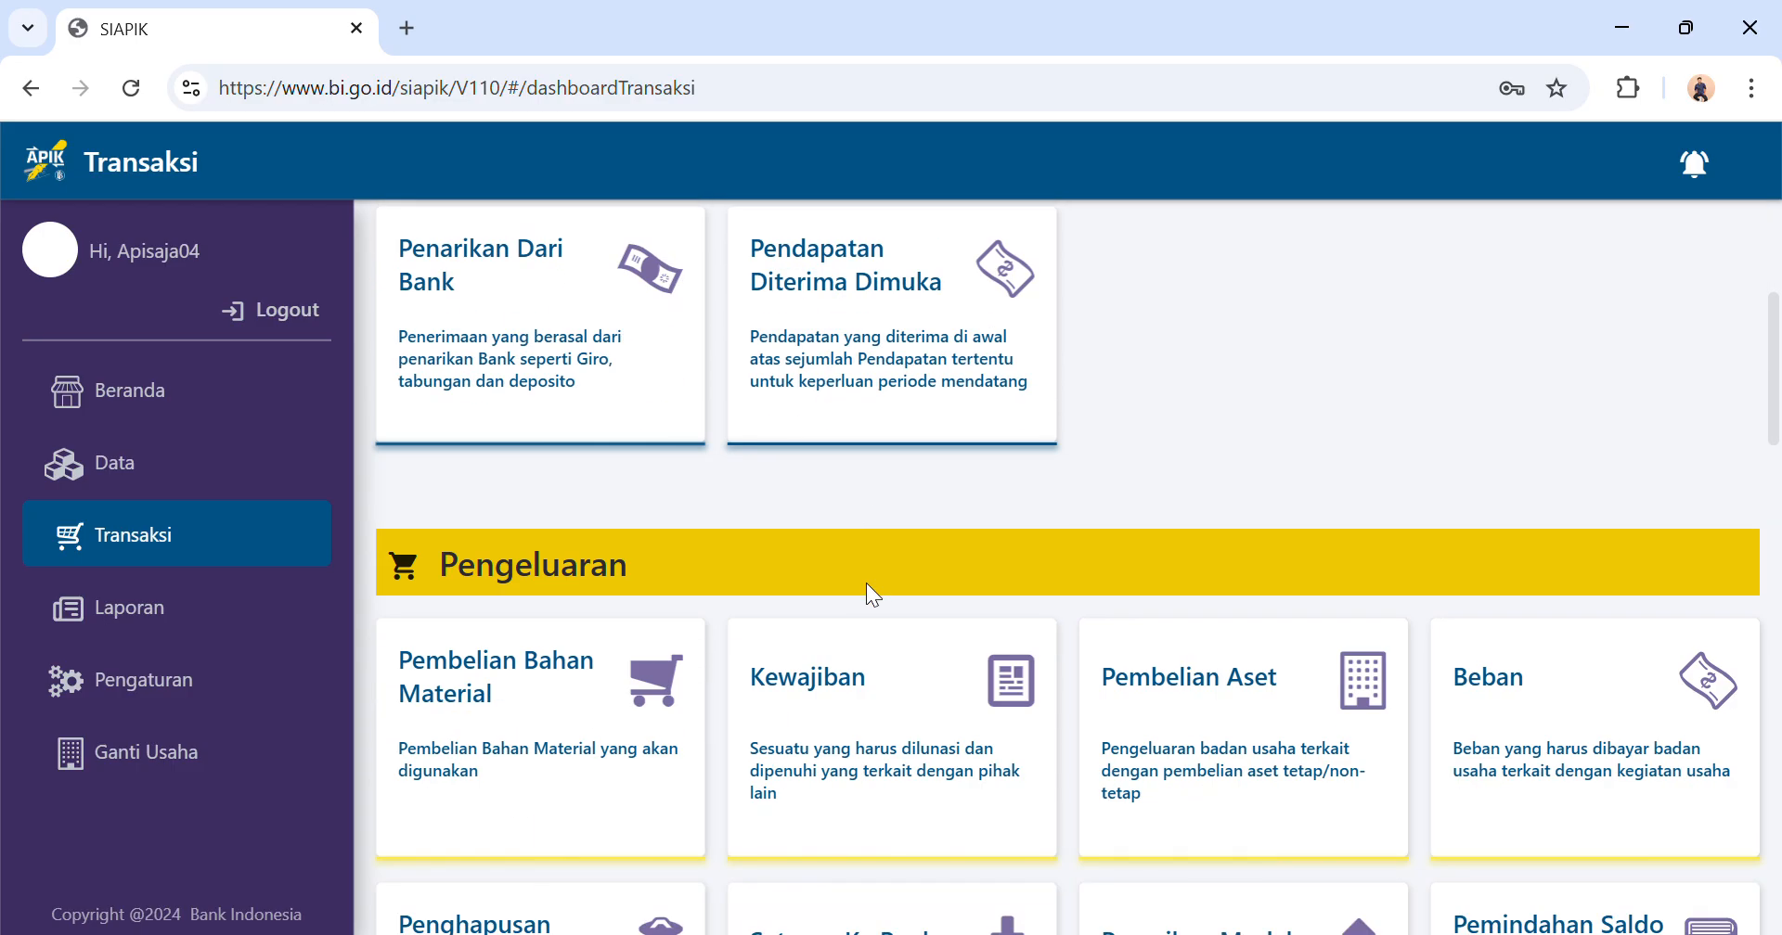
pyautogui.scroll(-1, 874, 755)
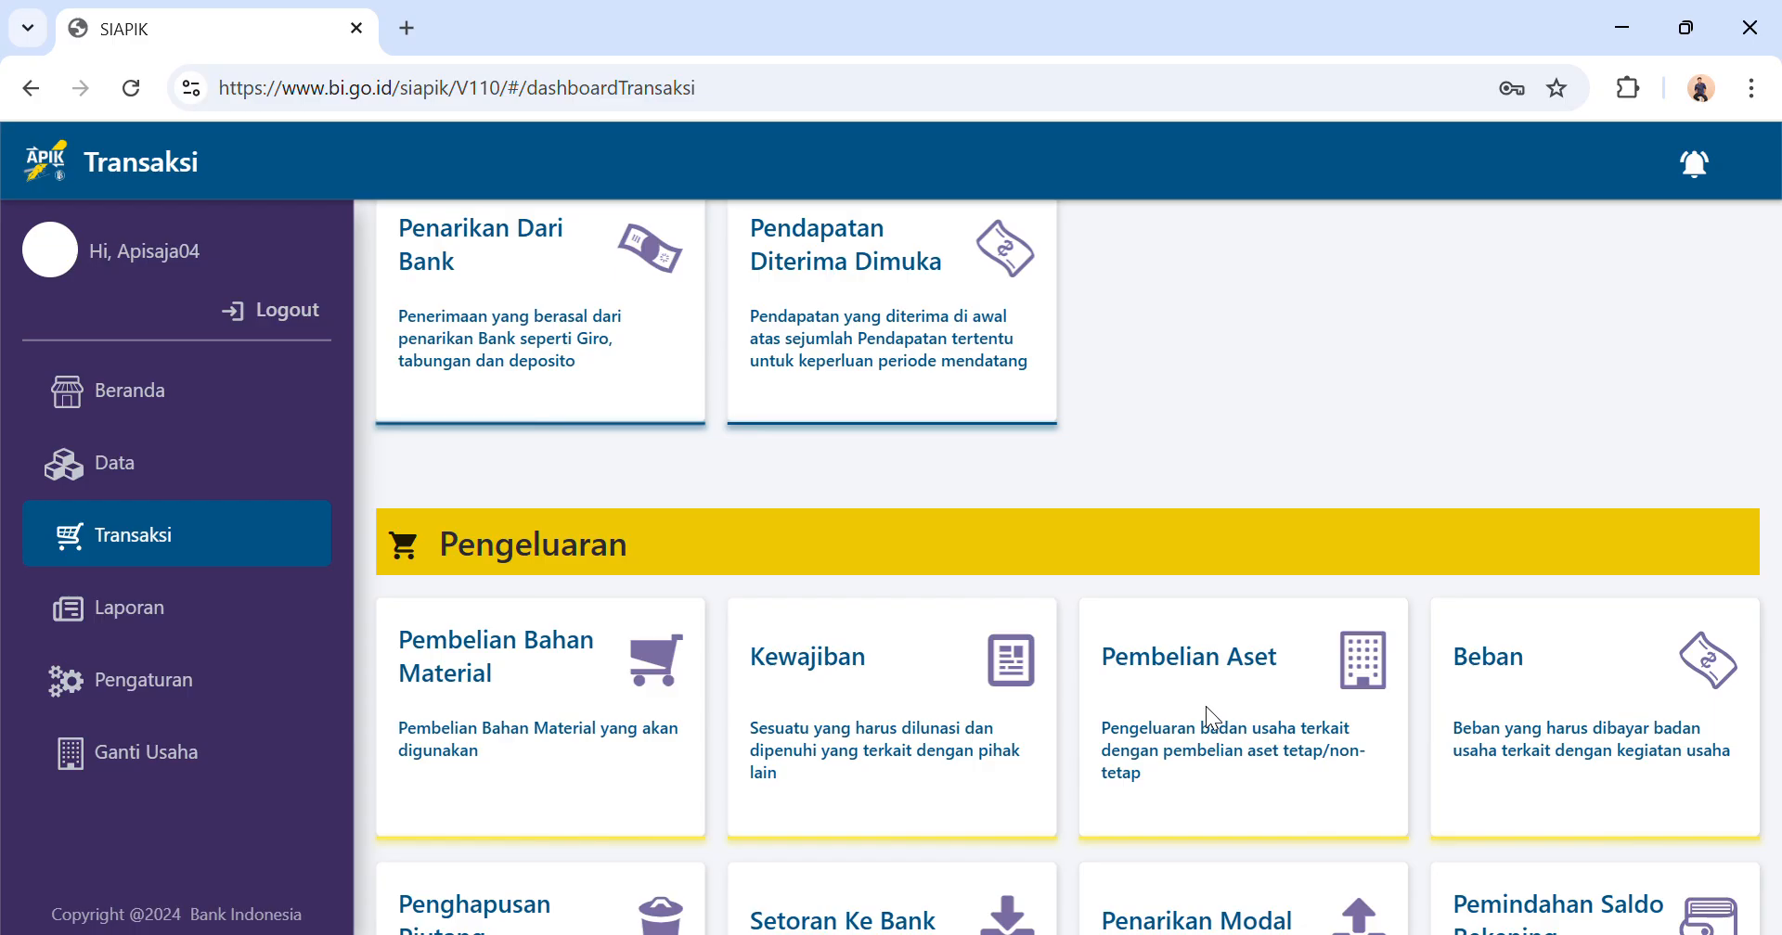
pyautogui.click(582, 709)
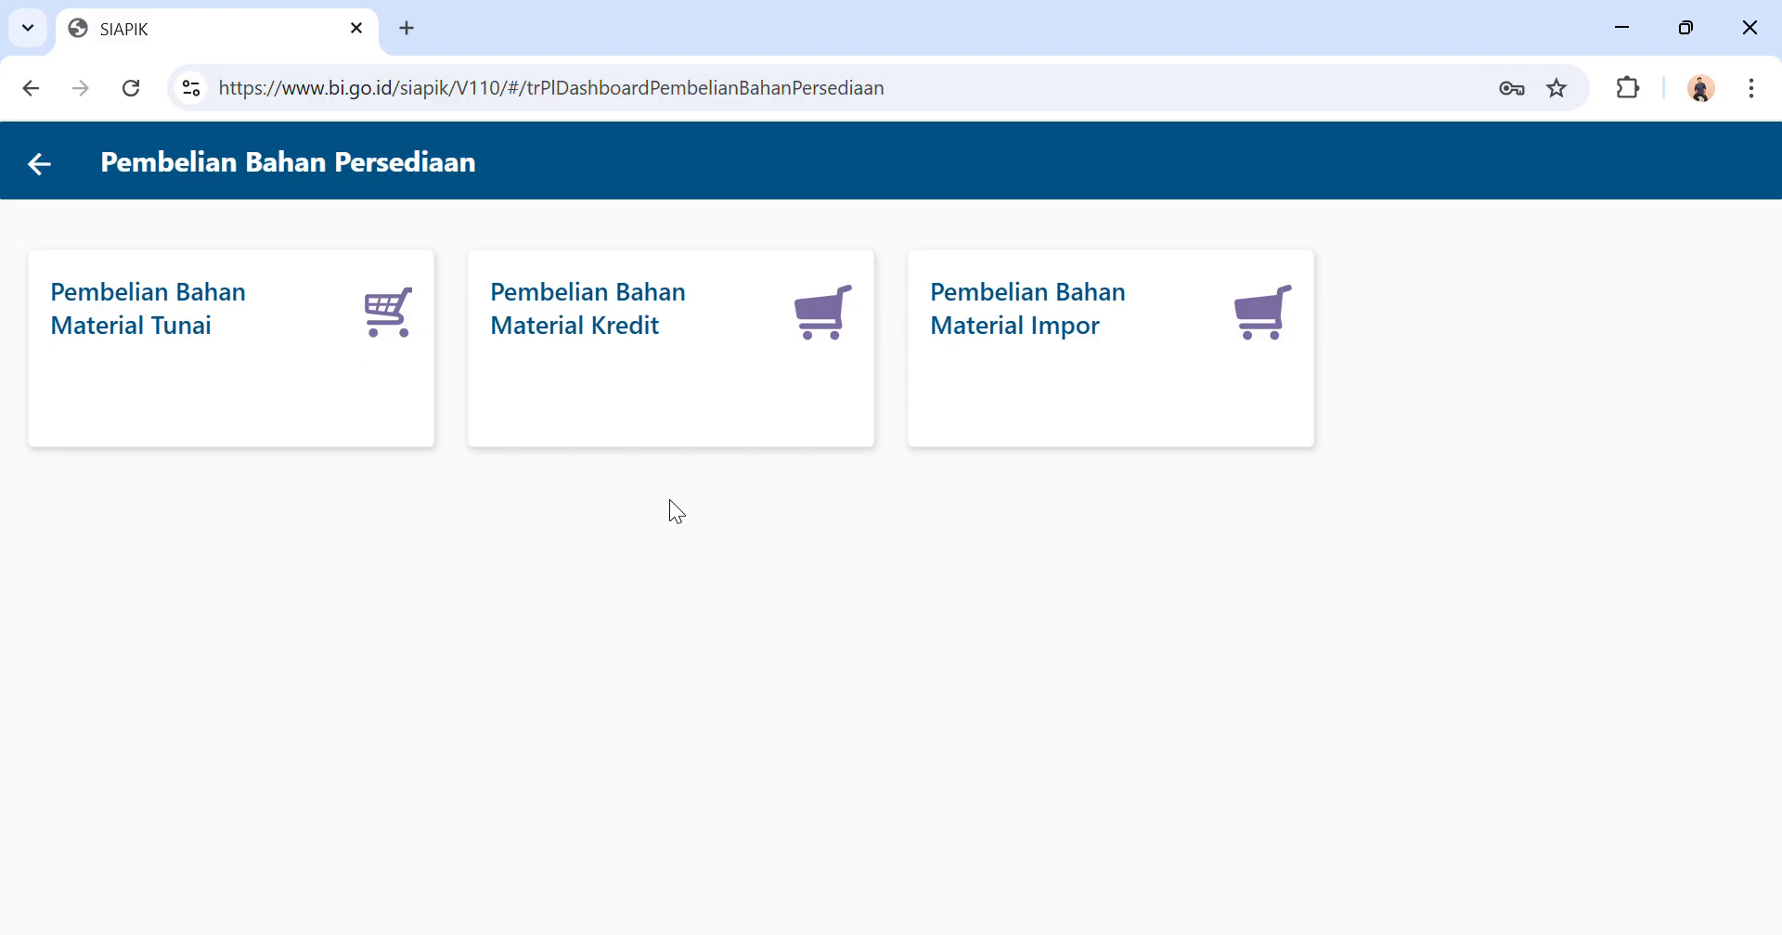
pyautogui.click(313, 400)
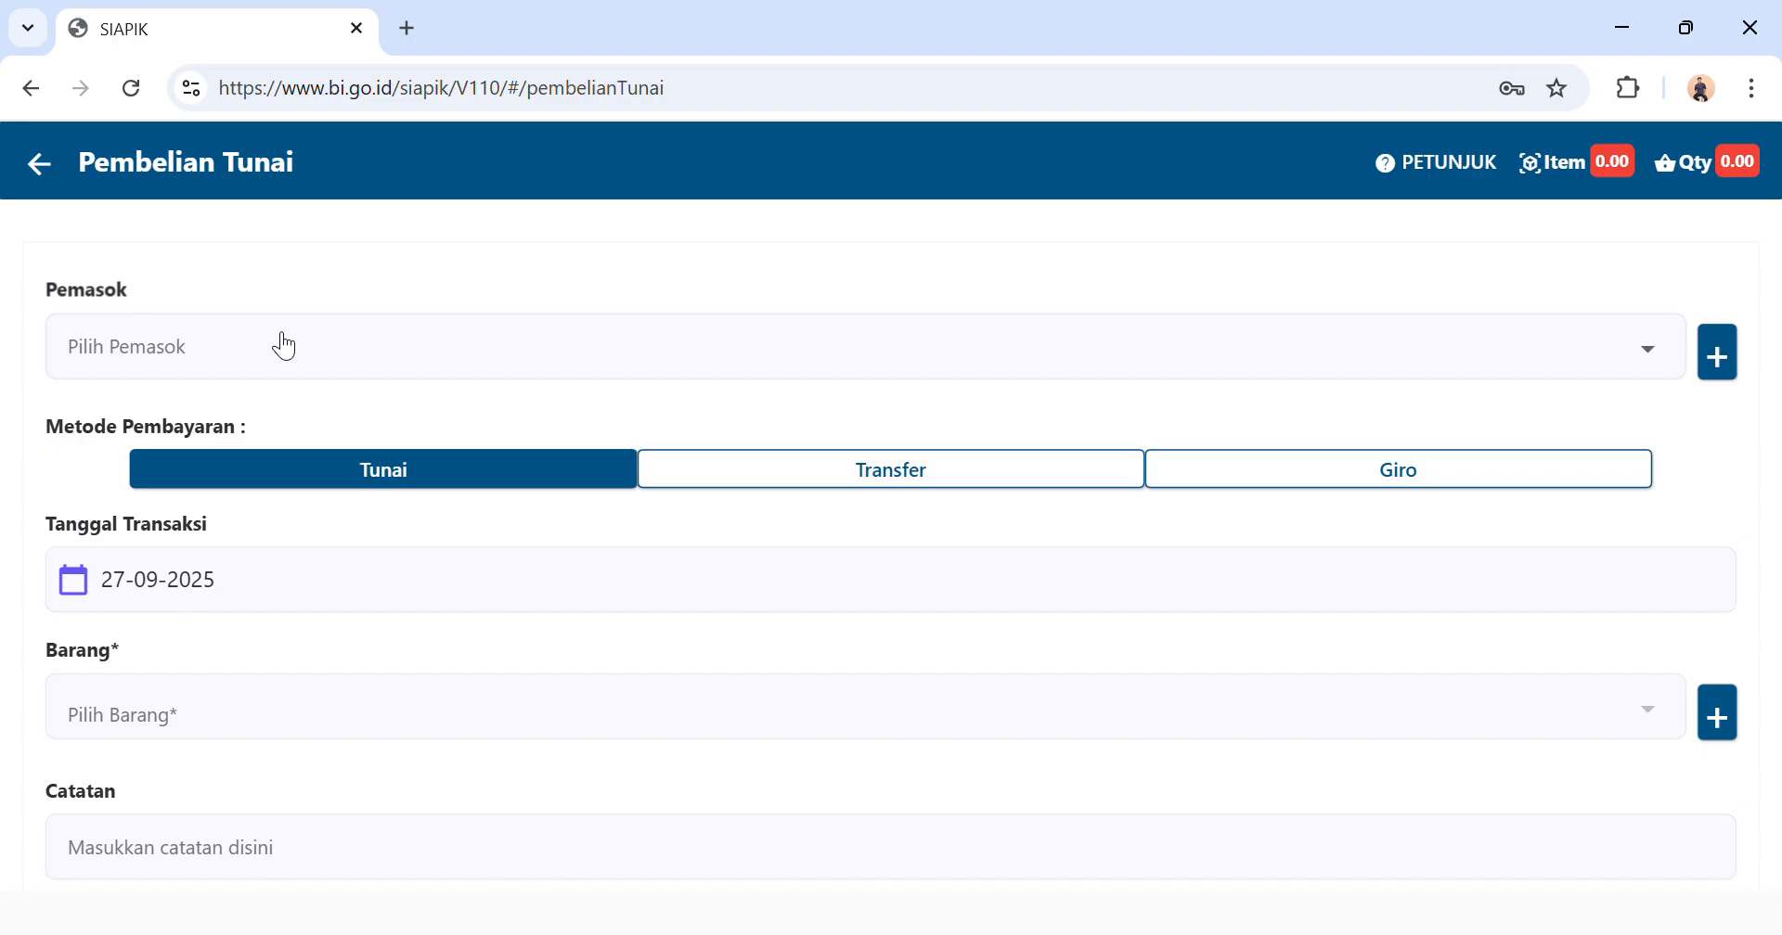
# Begin creating a new supplier named Toko Berkah for the cash purchase.
pyautogui.click(380, 349)
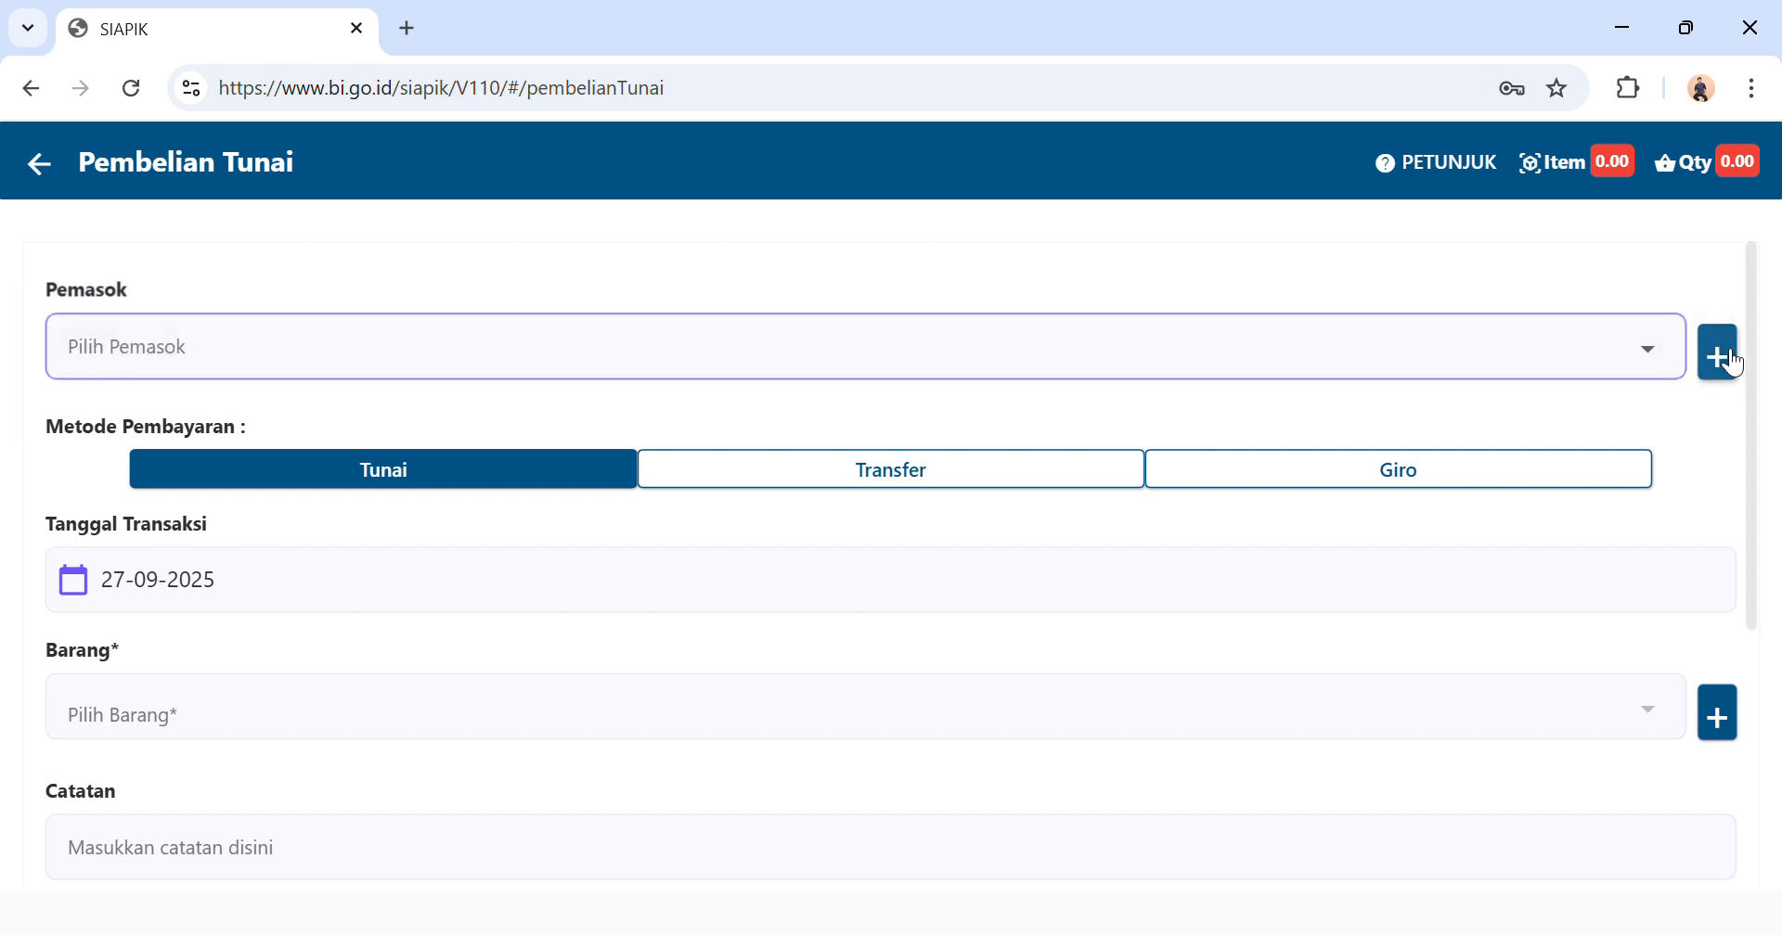
pyautogui.click(1718, 353)
pyautogui.click(1000, 338)
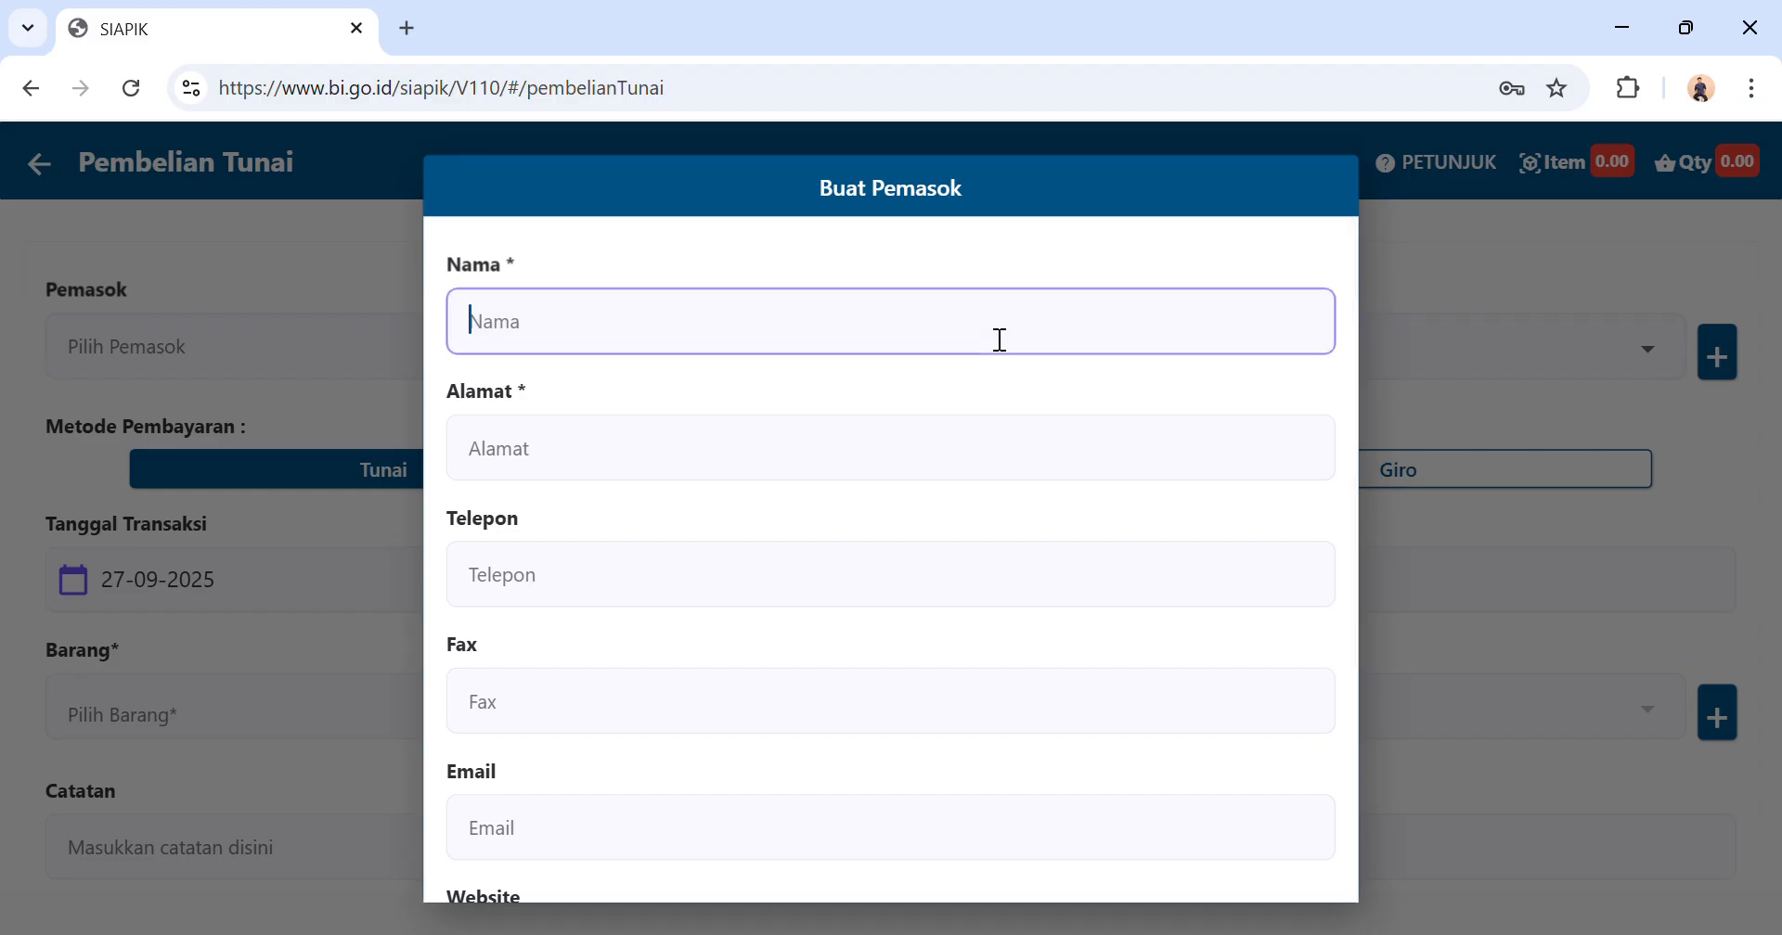
pyautogui.write('Toko Berkah')
# Fill in the street address of Toko Berkah and save the new supplier.
pyautogui.click(879, 461)
pyautogui.write('Jl')
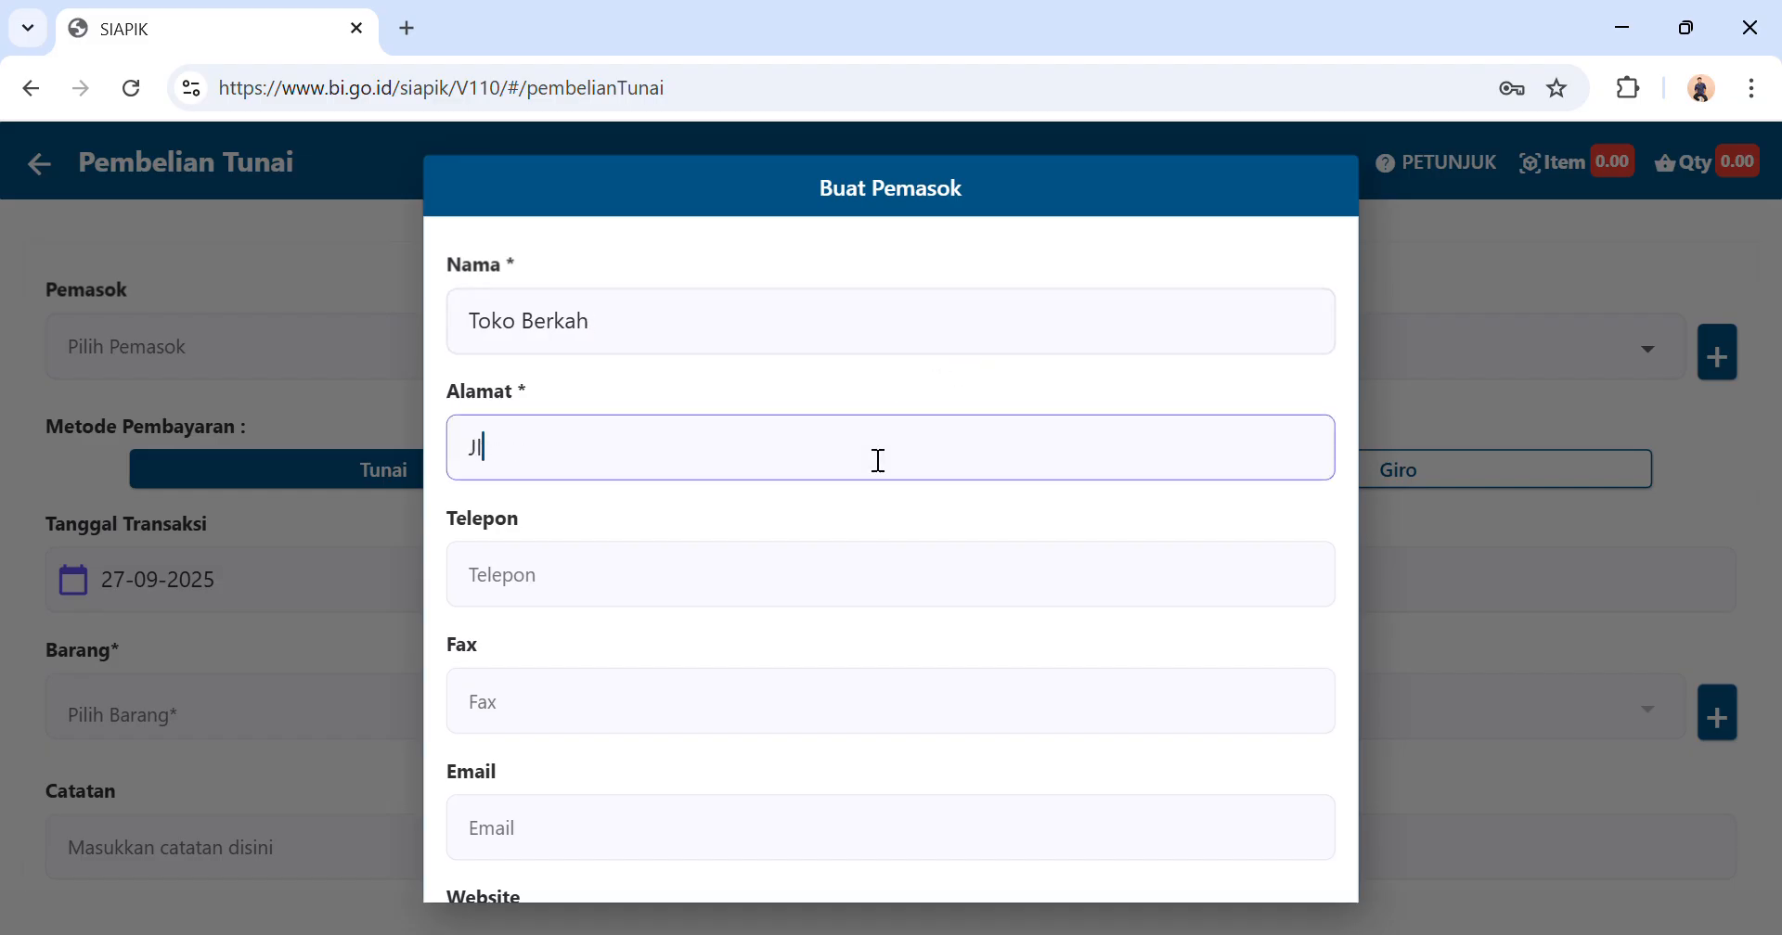
pyautogui.write('. Tw')
pyautogui.press('BackSpace')
pyautogui.write('embung')
pyautogui.scroll(-4, 875, 462)
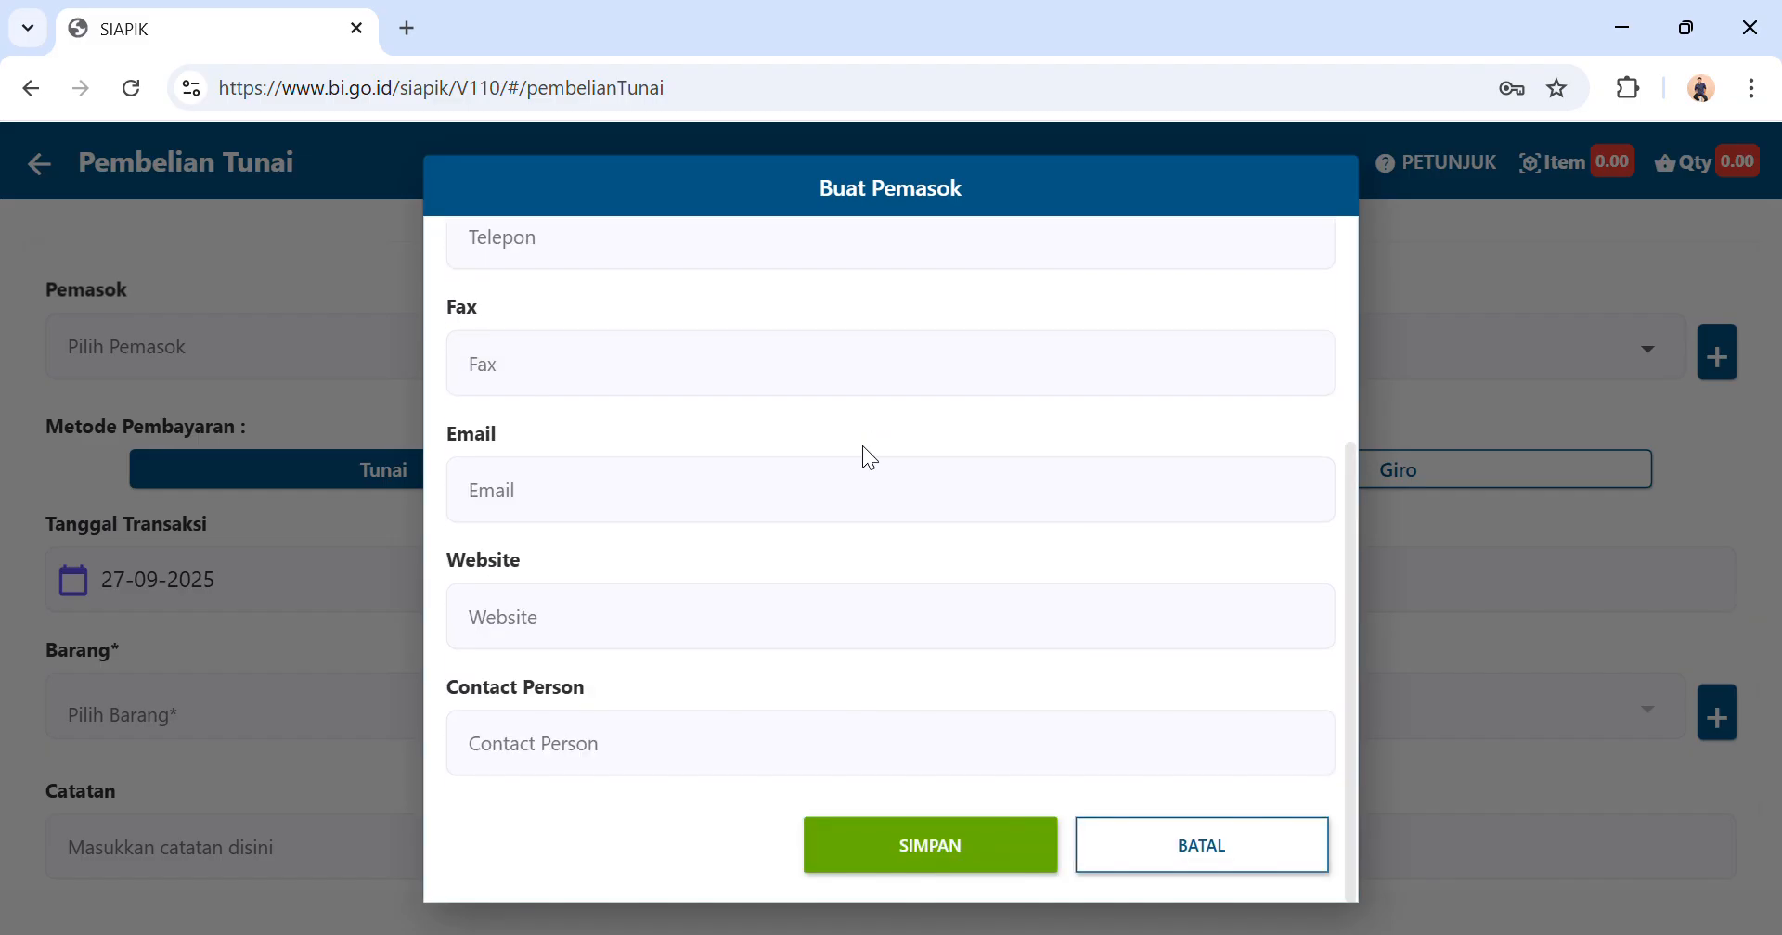
pyautogui.click(877, 840)
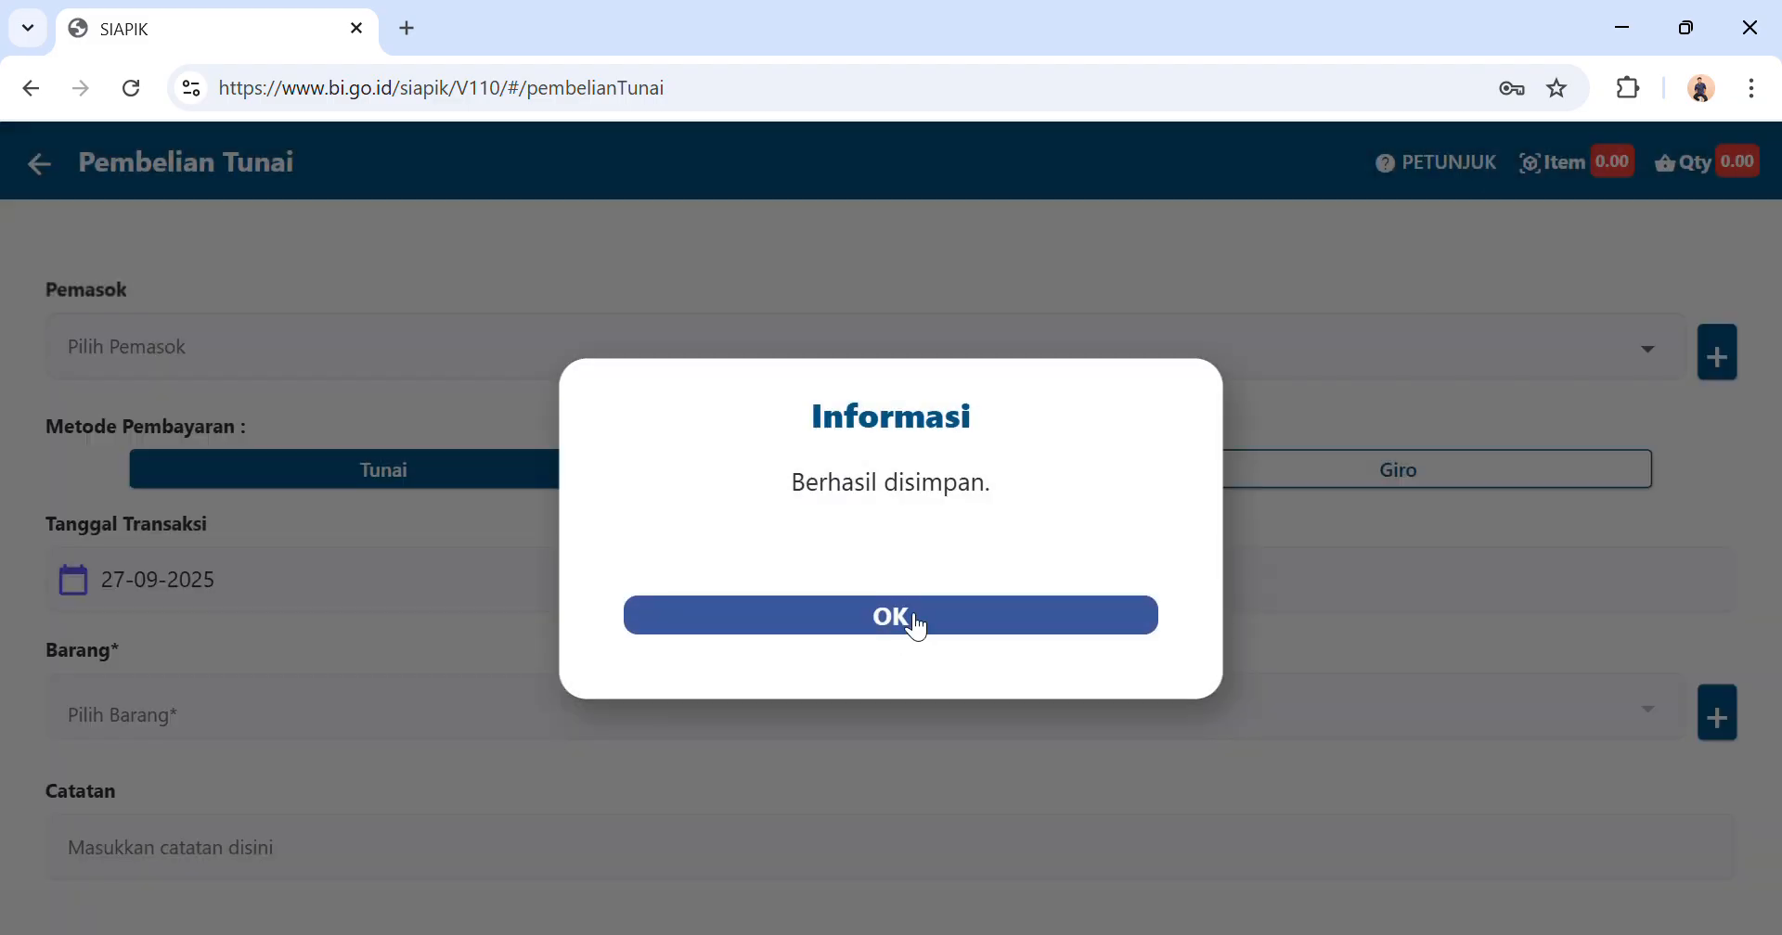
pyautogui.click(916, 620)
# Select Toko Berkah as the supplier and set the purchase's transaction date to 03-07-2025.
pyautogui.click(981, 364)
pyautogui.click(724, 420)
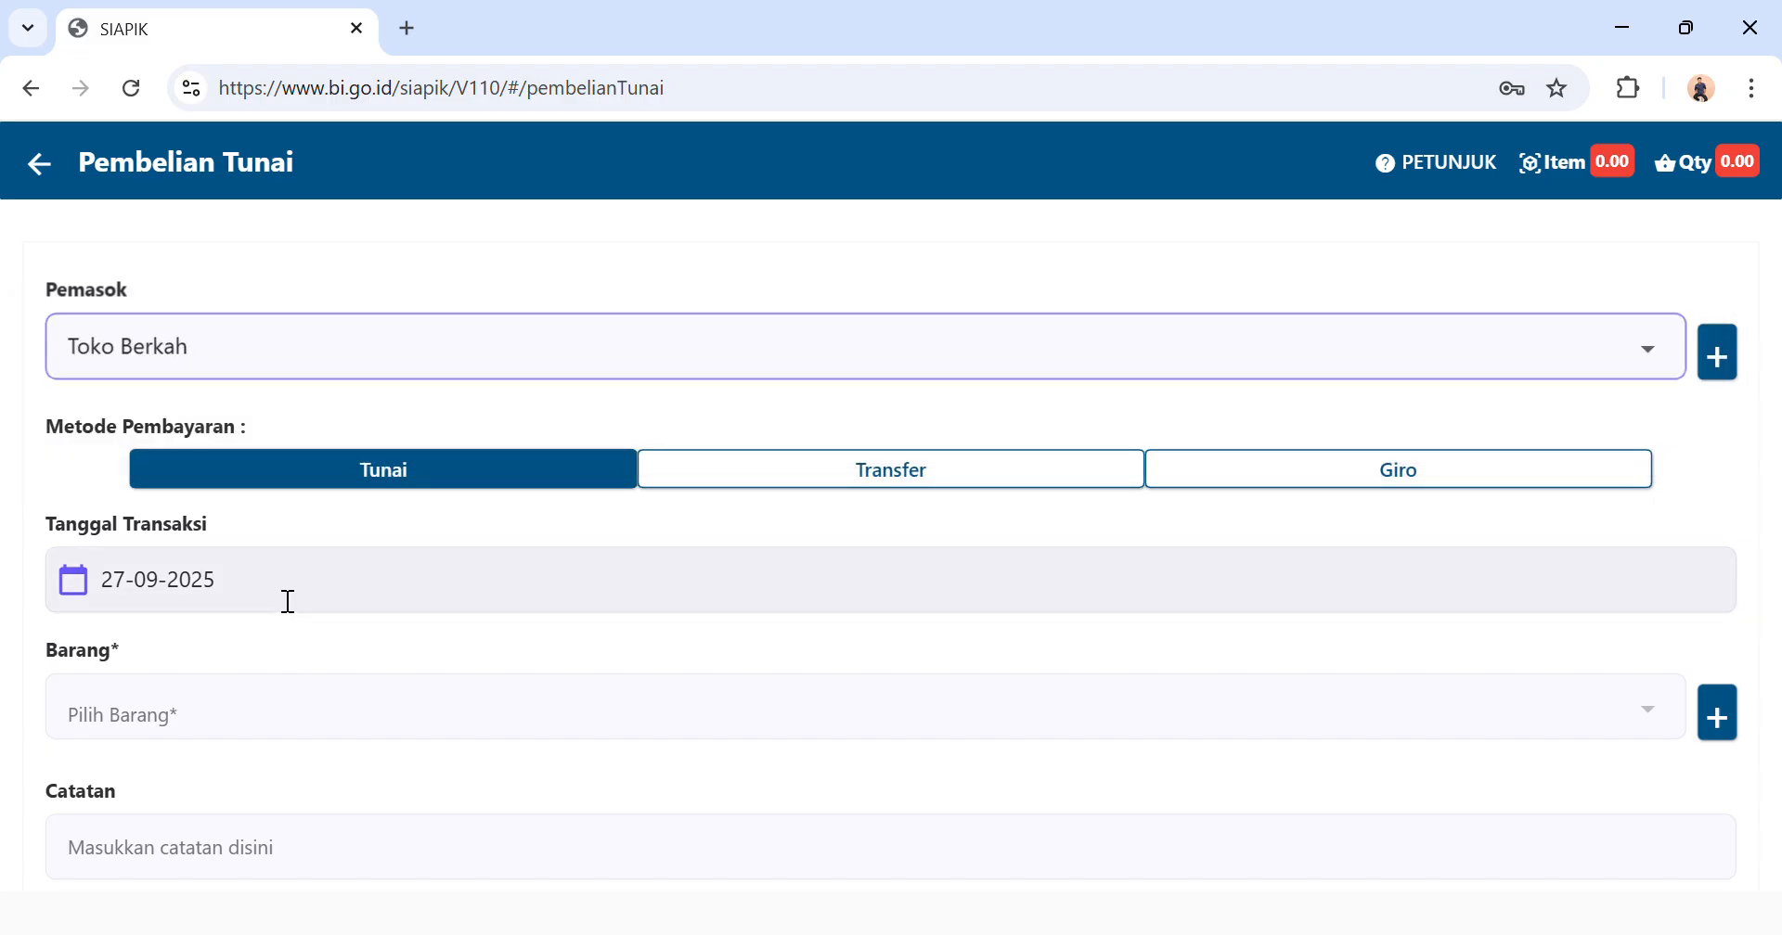
pyautogui.click(196, 594)
pyautogui.click(1148, 331)
pyautogui.click(1148, 332)
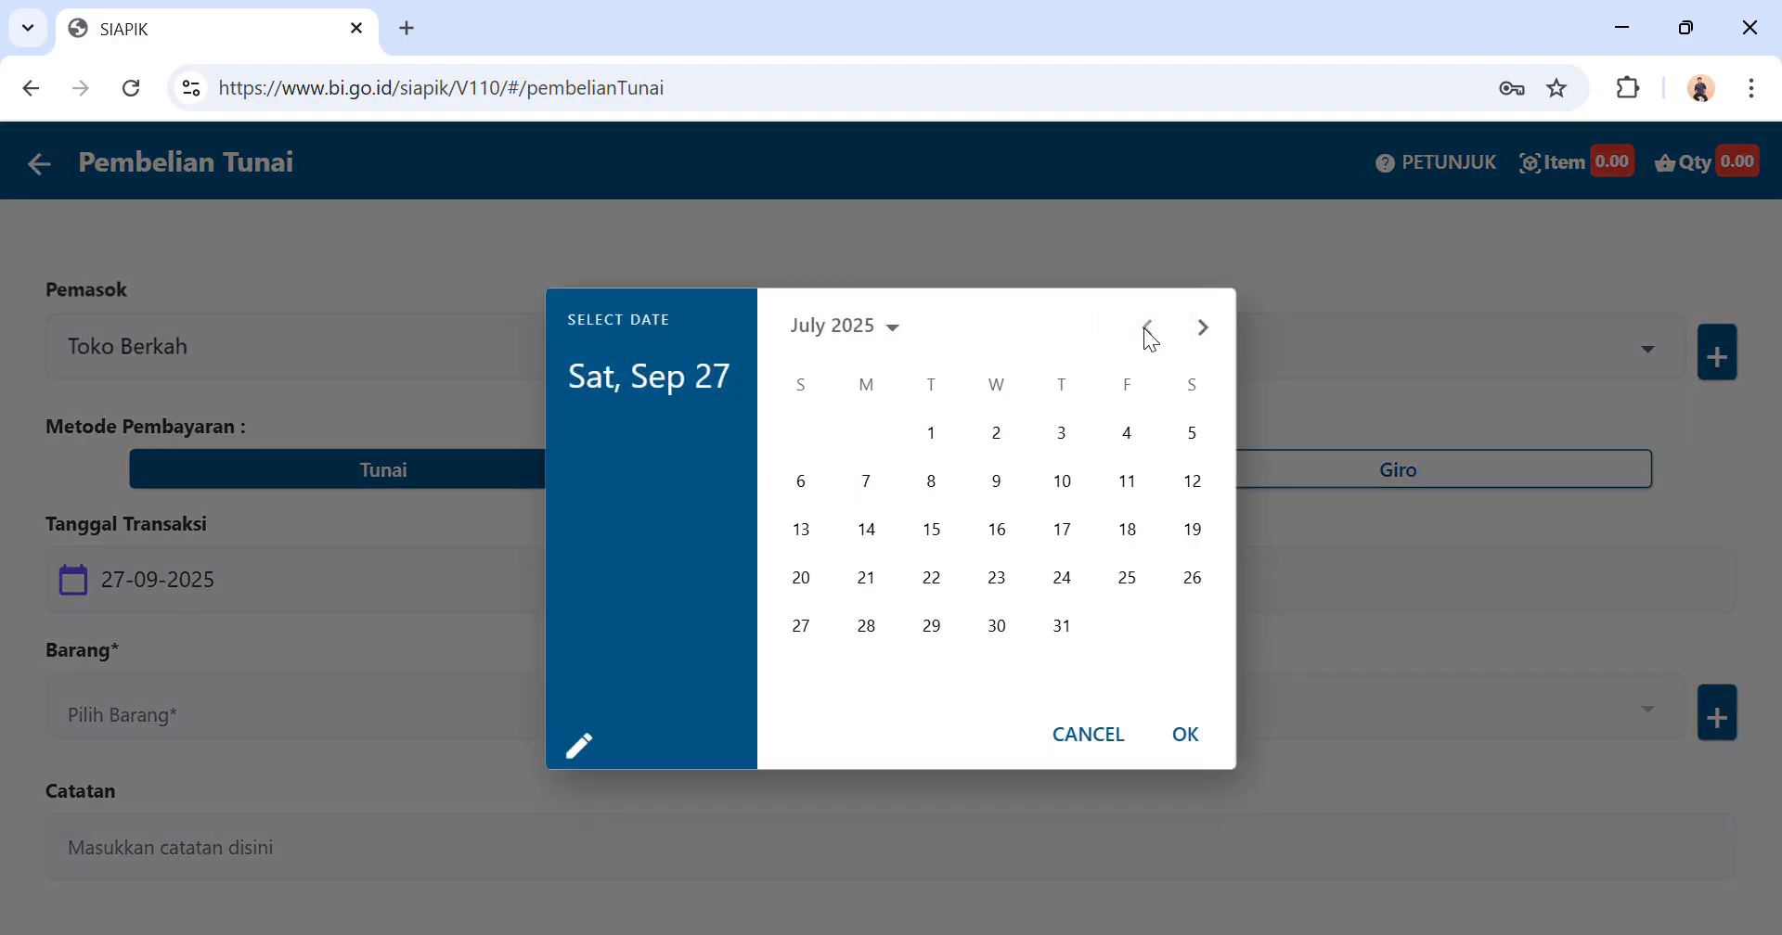
pyautogui.click(1067, 432)
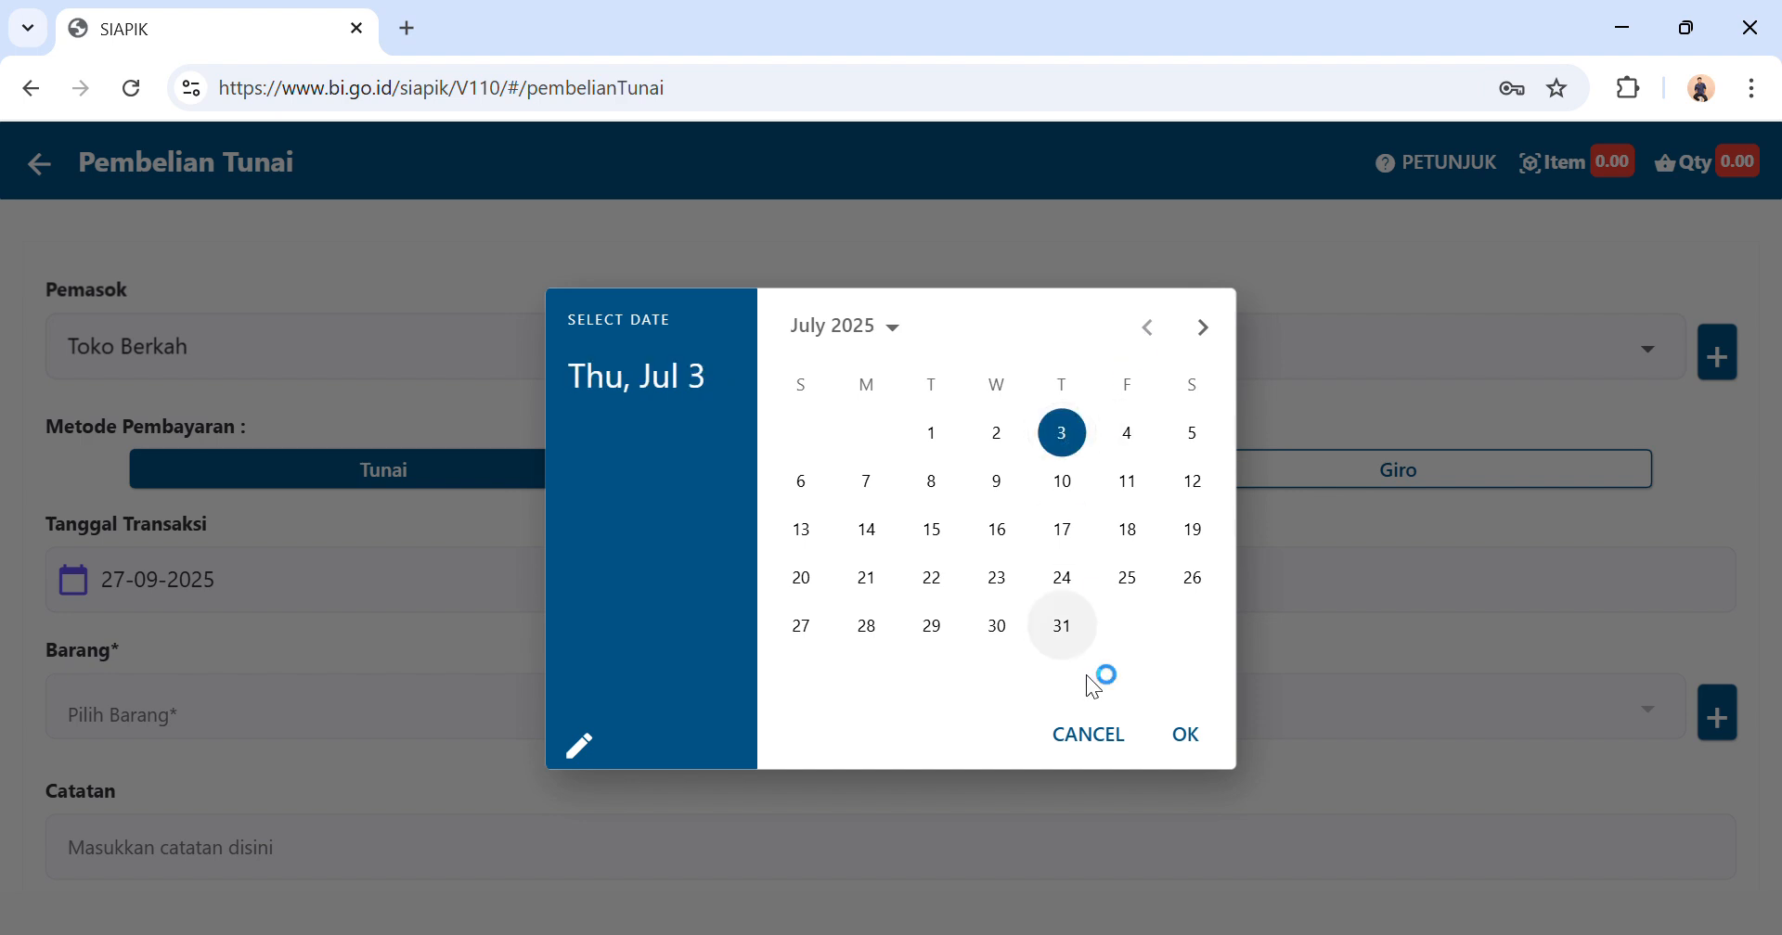
pyautogui.click(1190, 746)
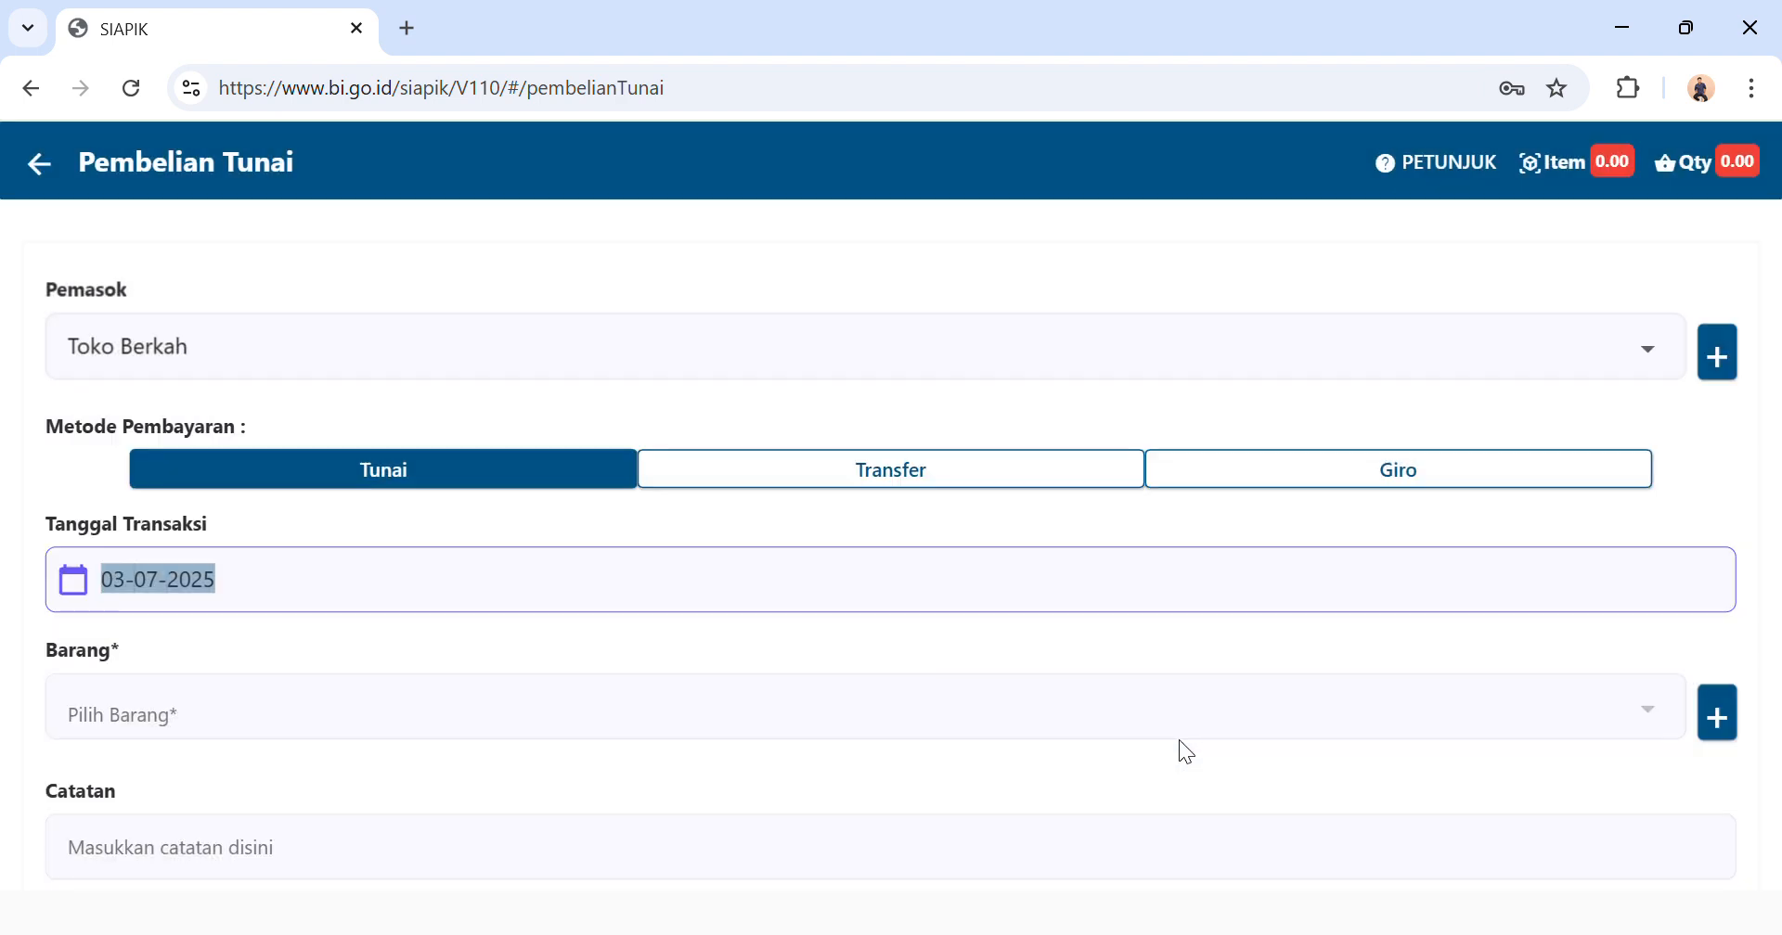
# Begin creating a new material item named Ayam 20 kg for the purchase.
pyautogui.click(538, 722)
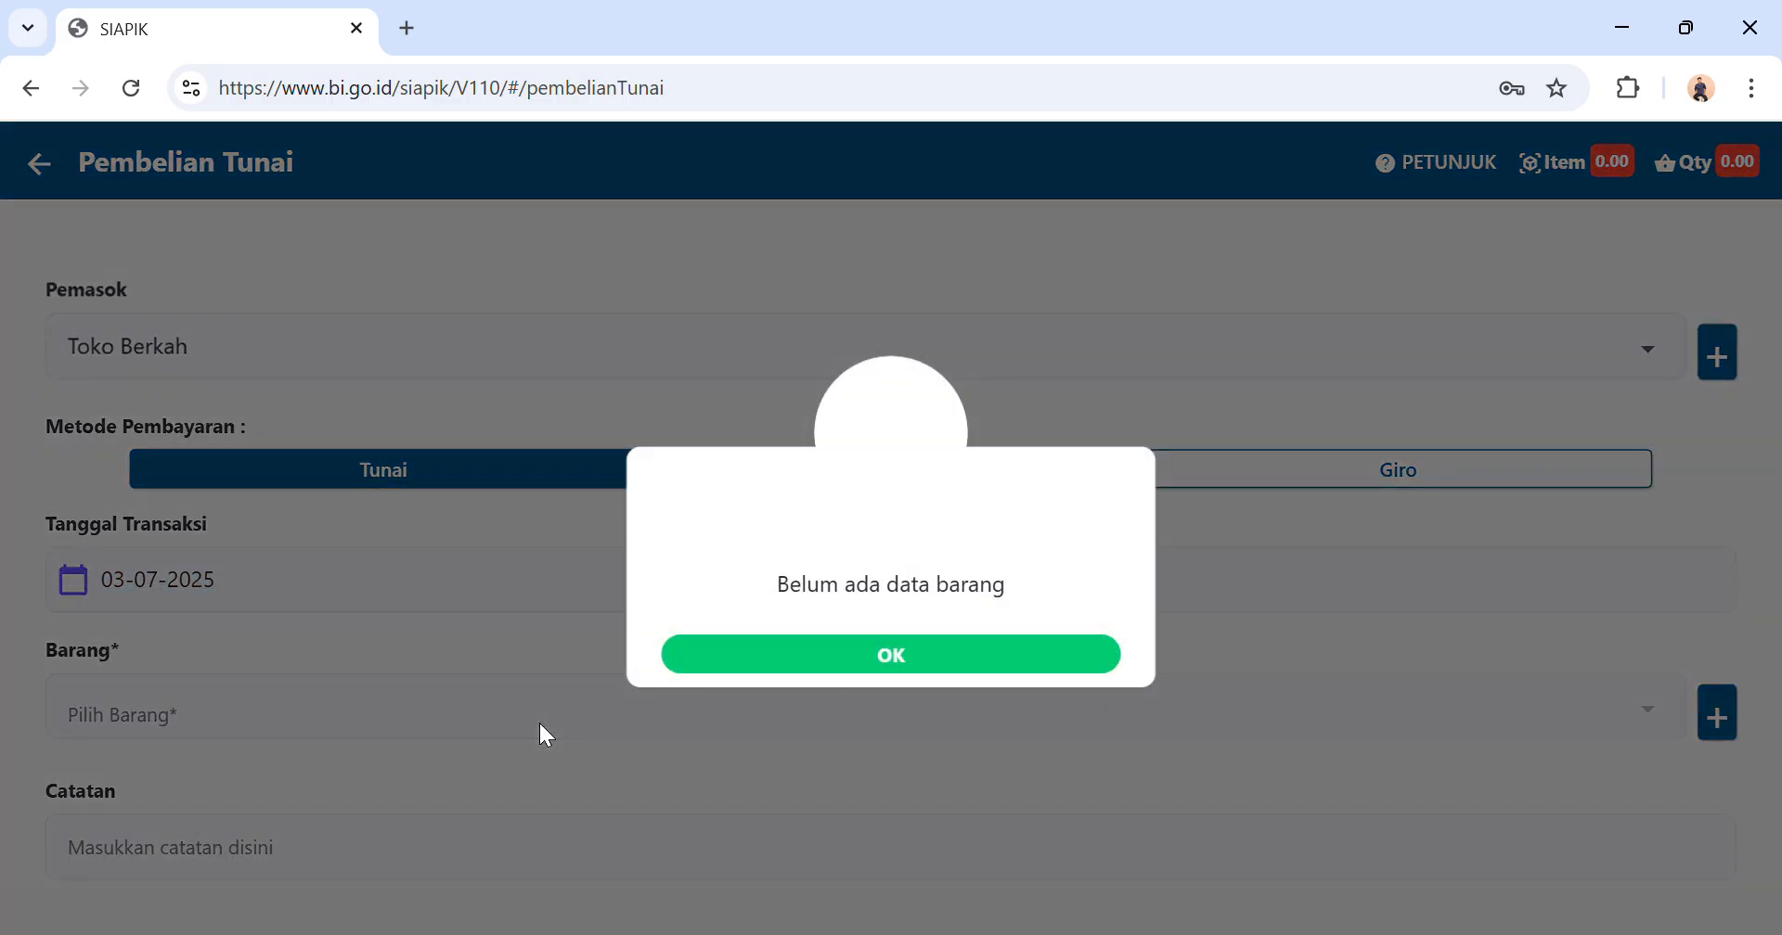
pyautogui.click(812, 659)
pyautogui.click(1717, 707)
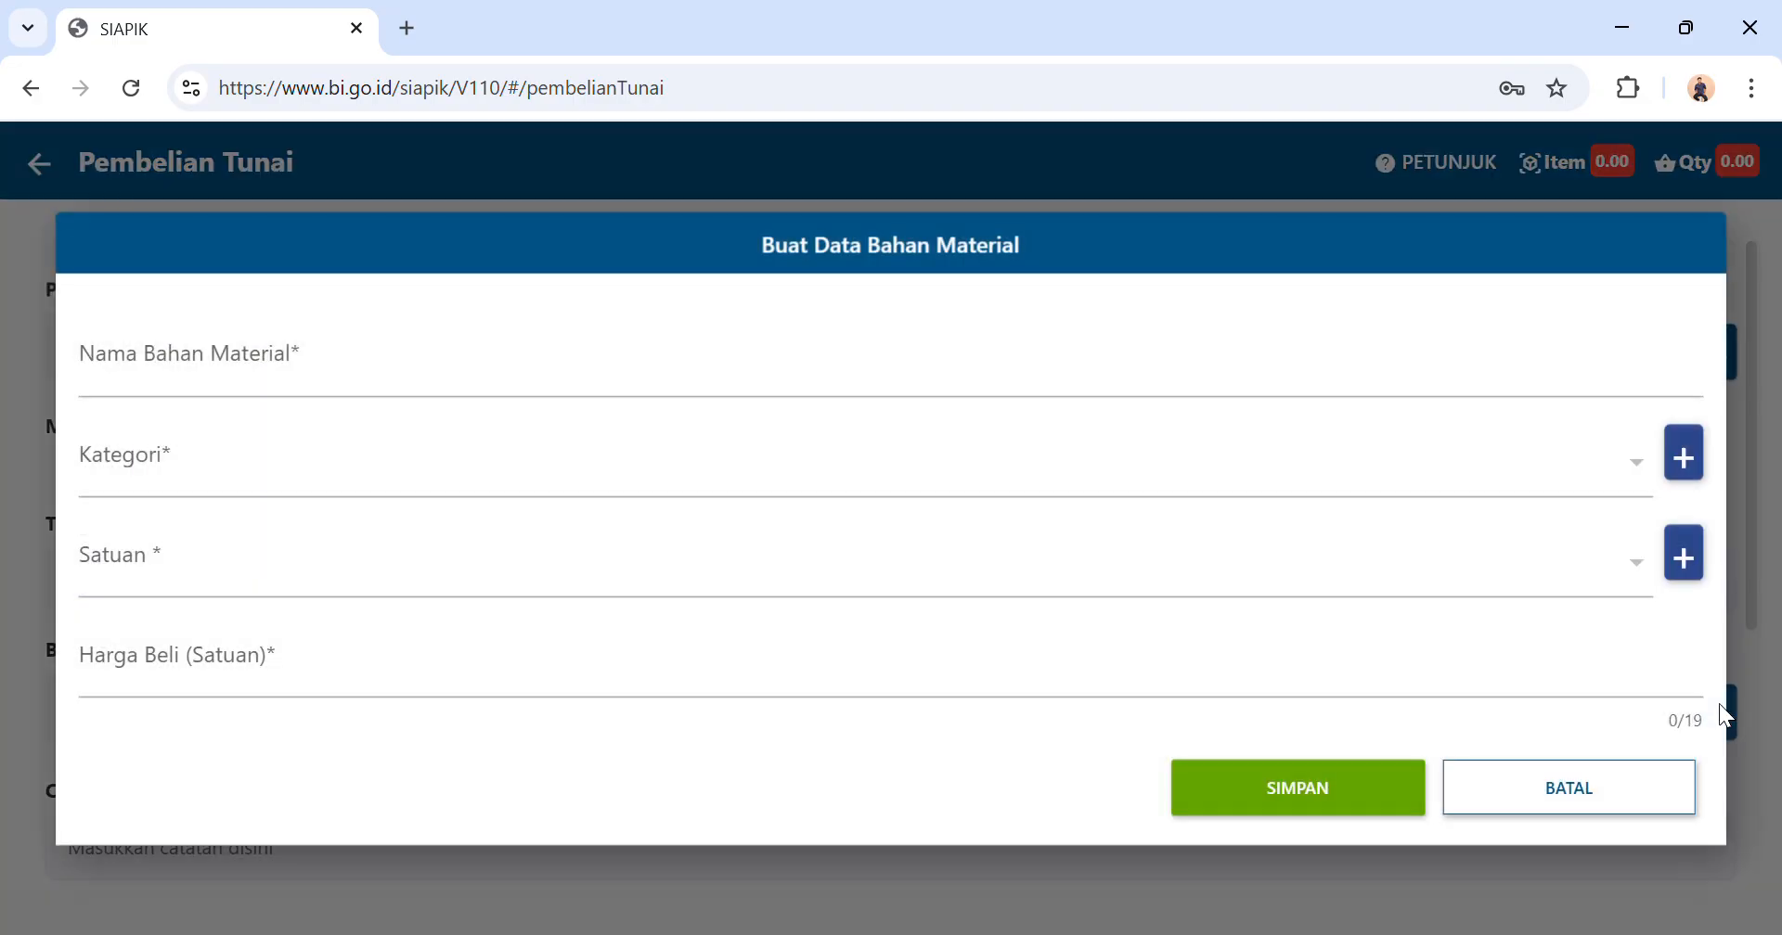
pyautogui.click(833, 377)
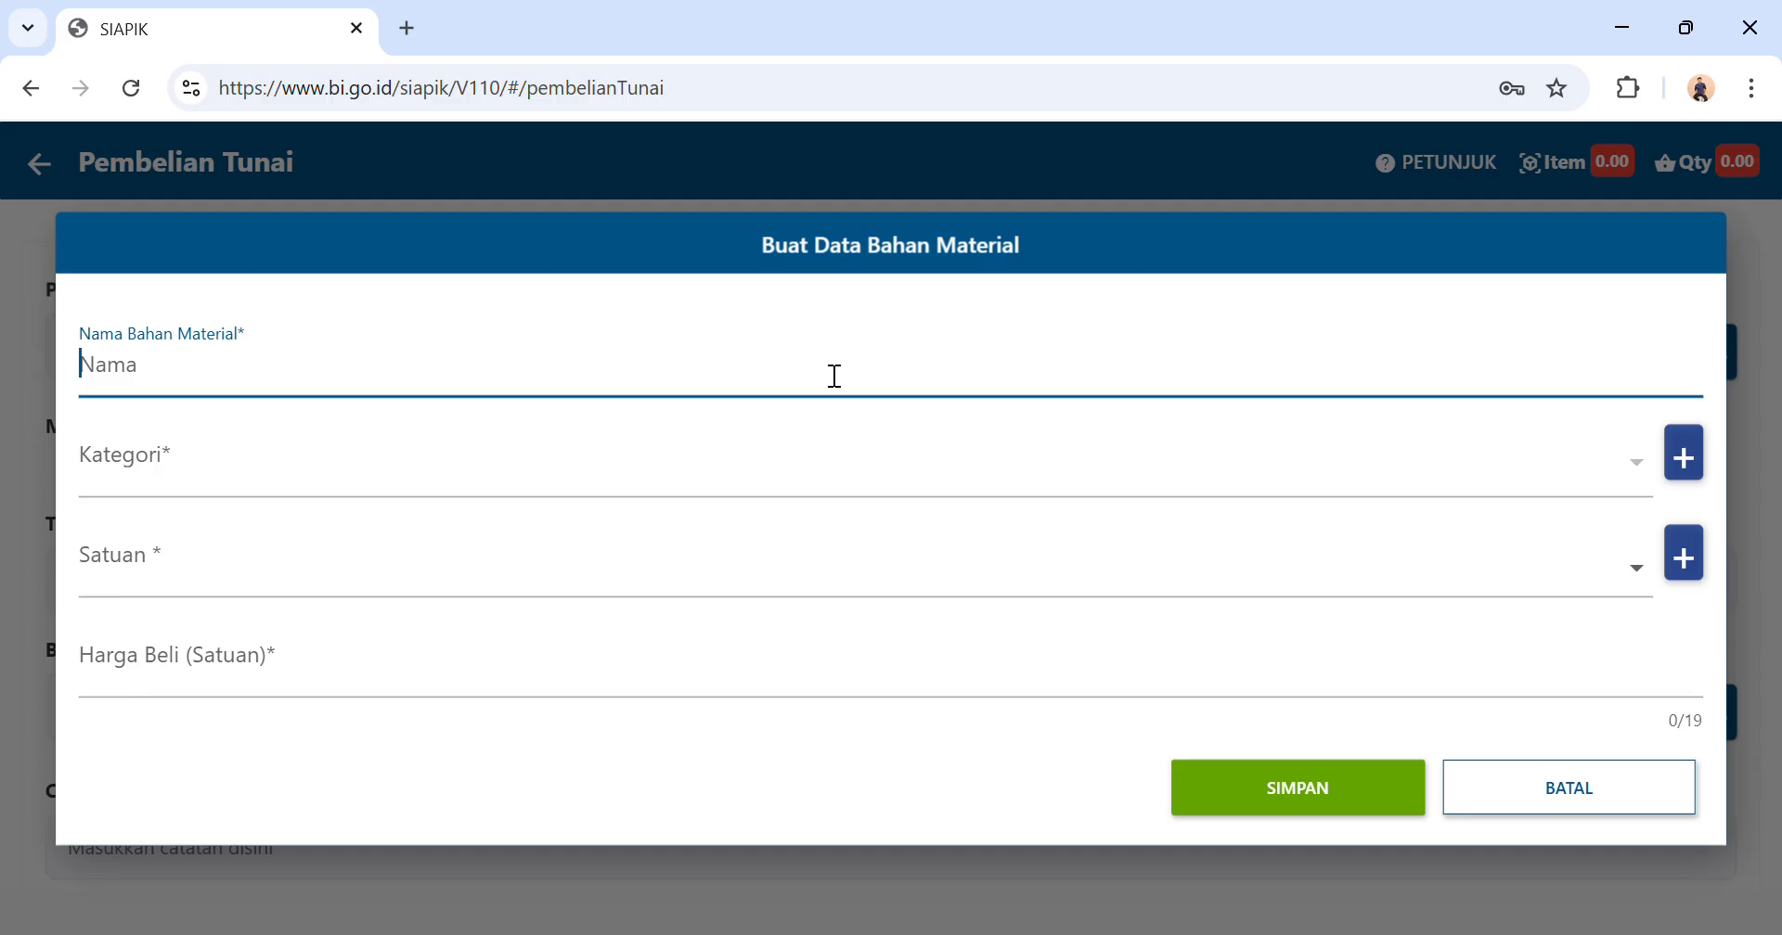
pyautogui.write('Ayam 20 kg')
# Create and save a new material category named Ayam for the item.
pyautogui.click(805, 477)
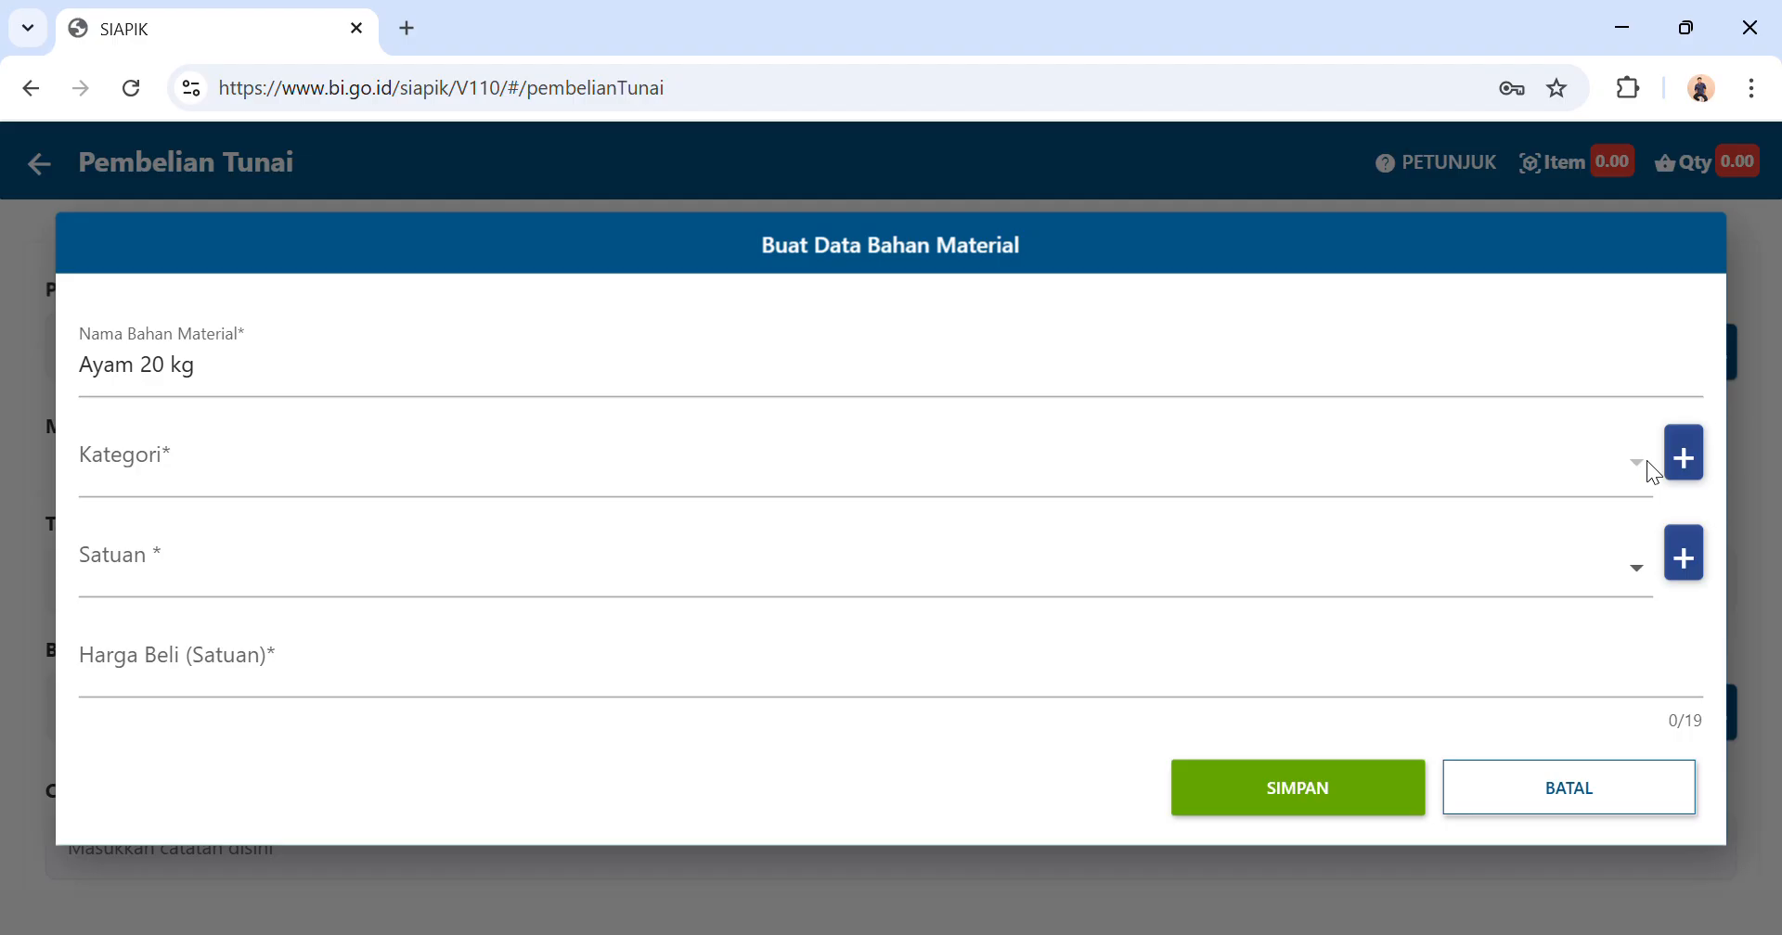
pyautogui.click(1691, 462)
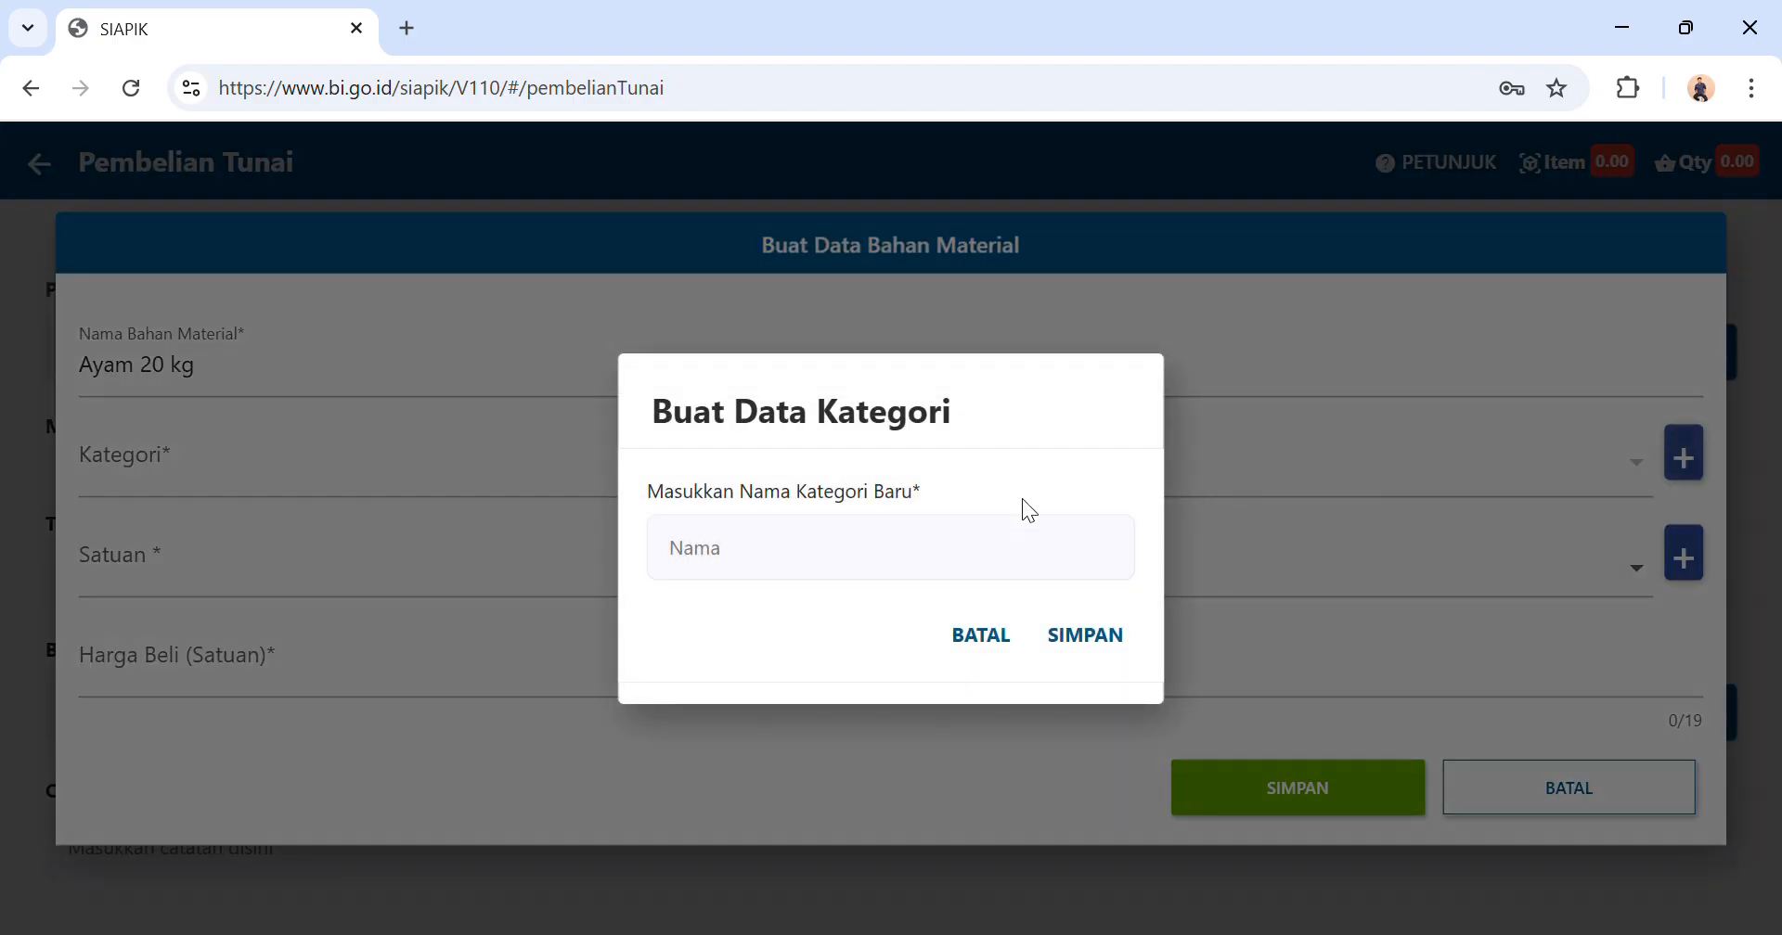
pyautogui.click(909, 553)
pyautogui.write('Ayan')
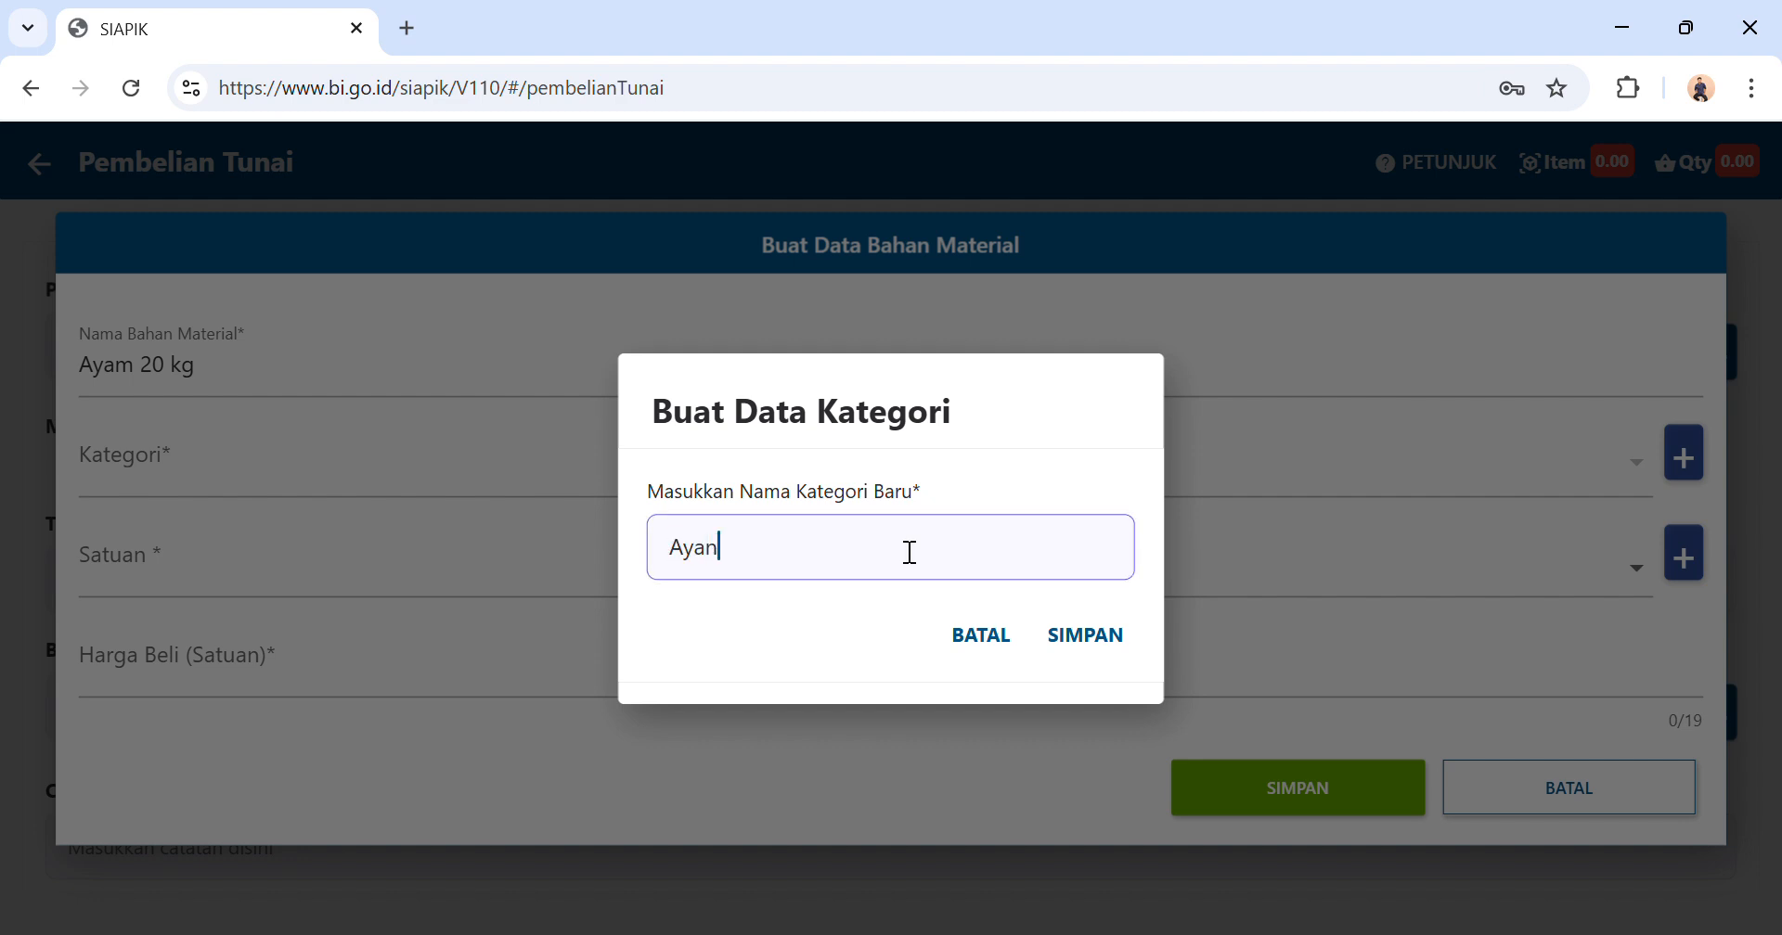
pyautogui.press('BackSpace')
pyautogui.write('m')
pyautogui.click(1083, 640)
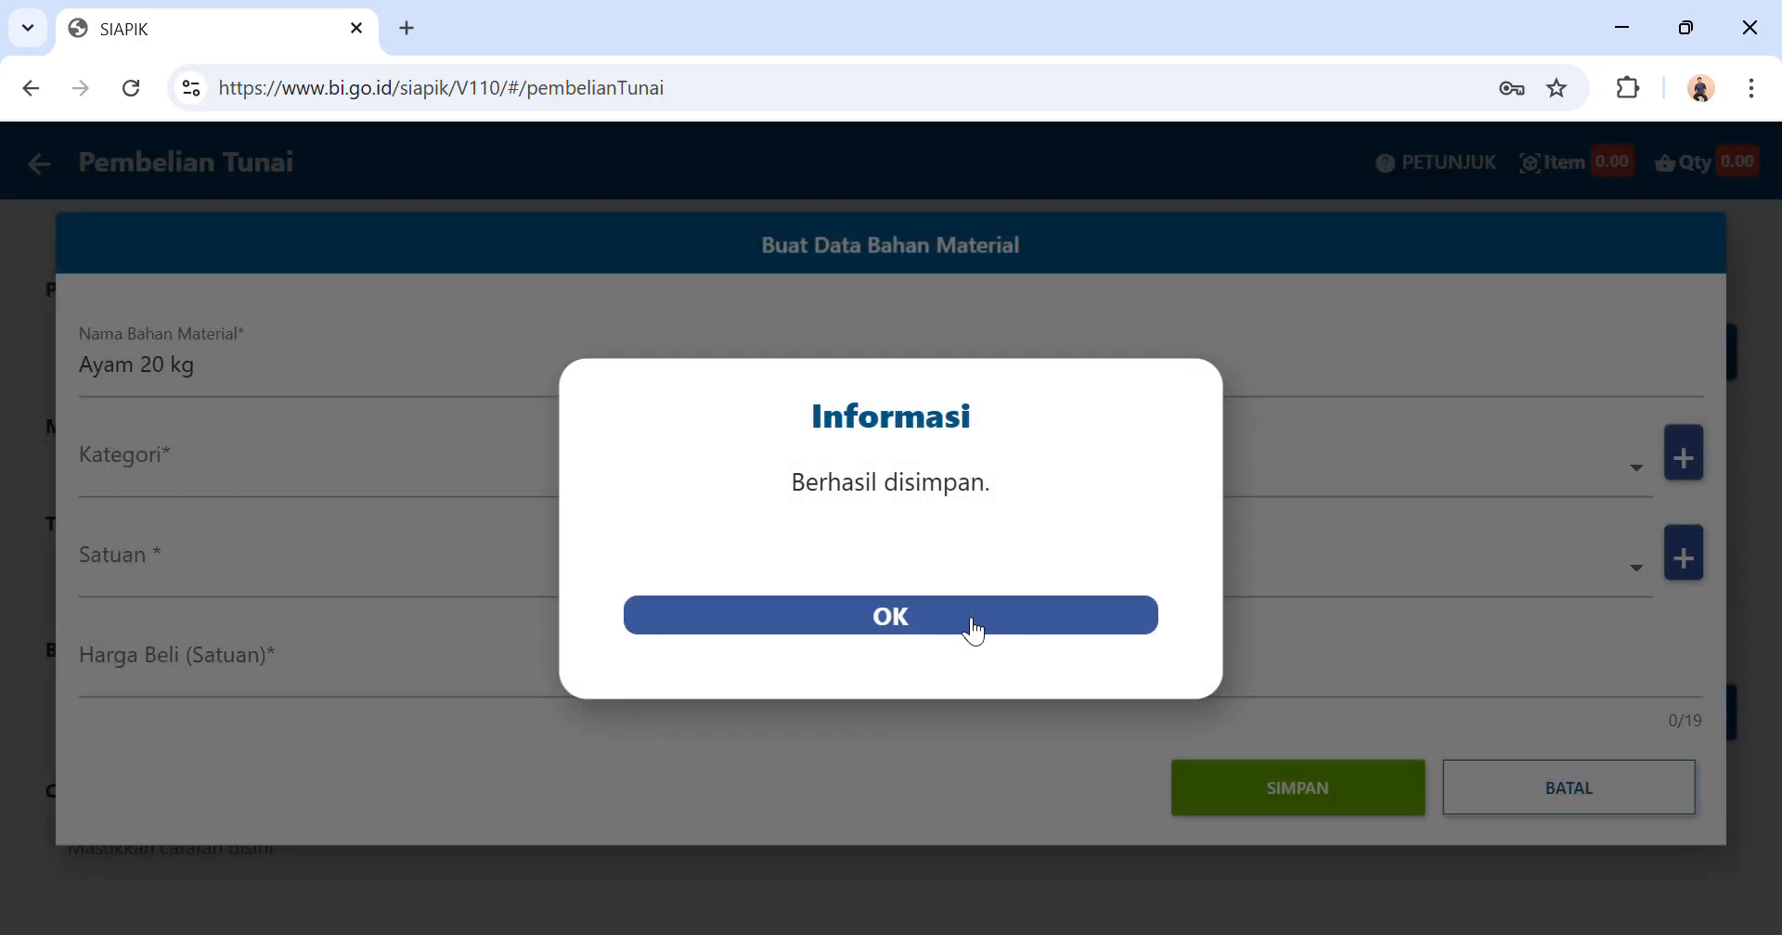
# Assign the Ayam category and the KG unit to the new material item.
pyautogui.click(971, 624)
pyautogui.click(1639, 466)
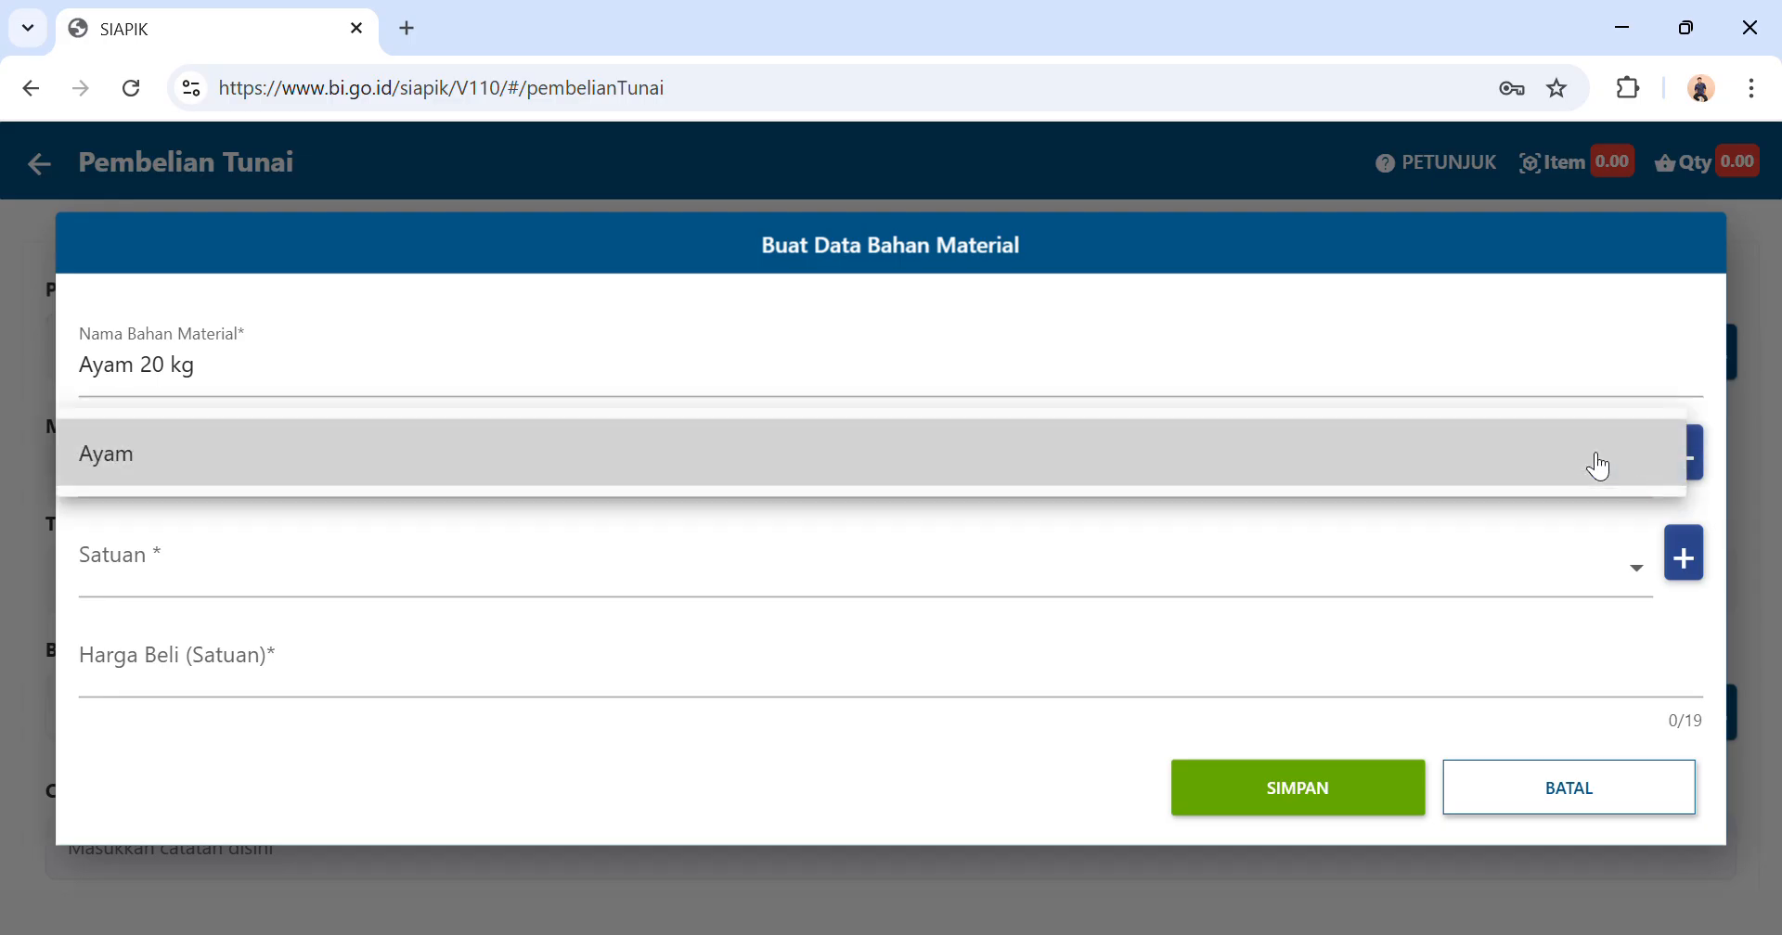
pyautogui.click(1046, 469)
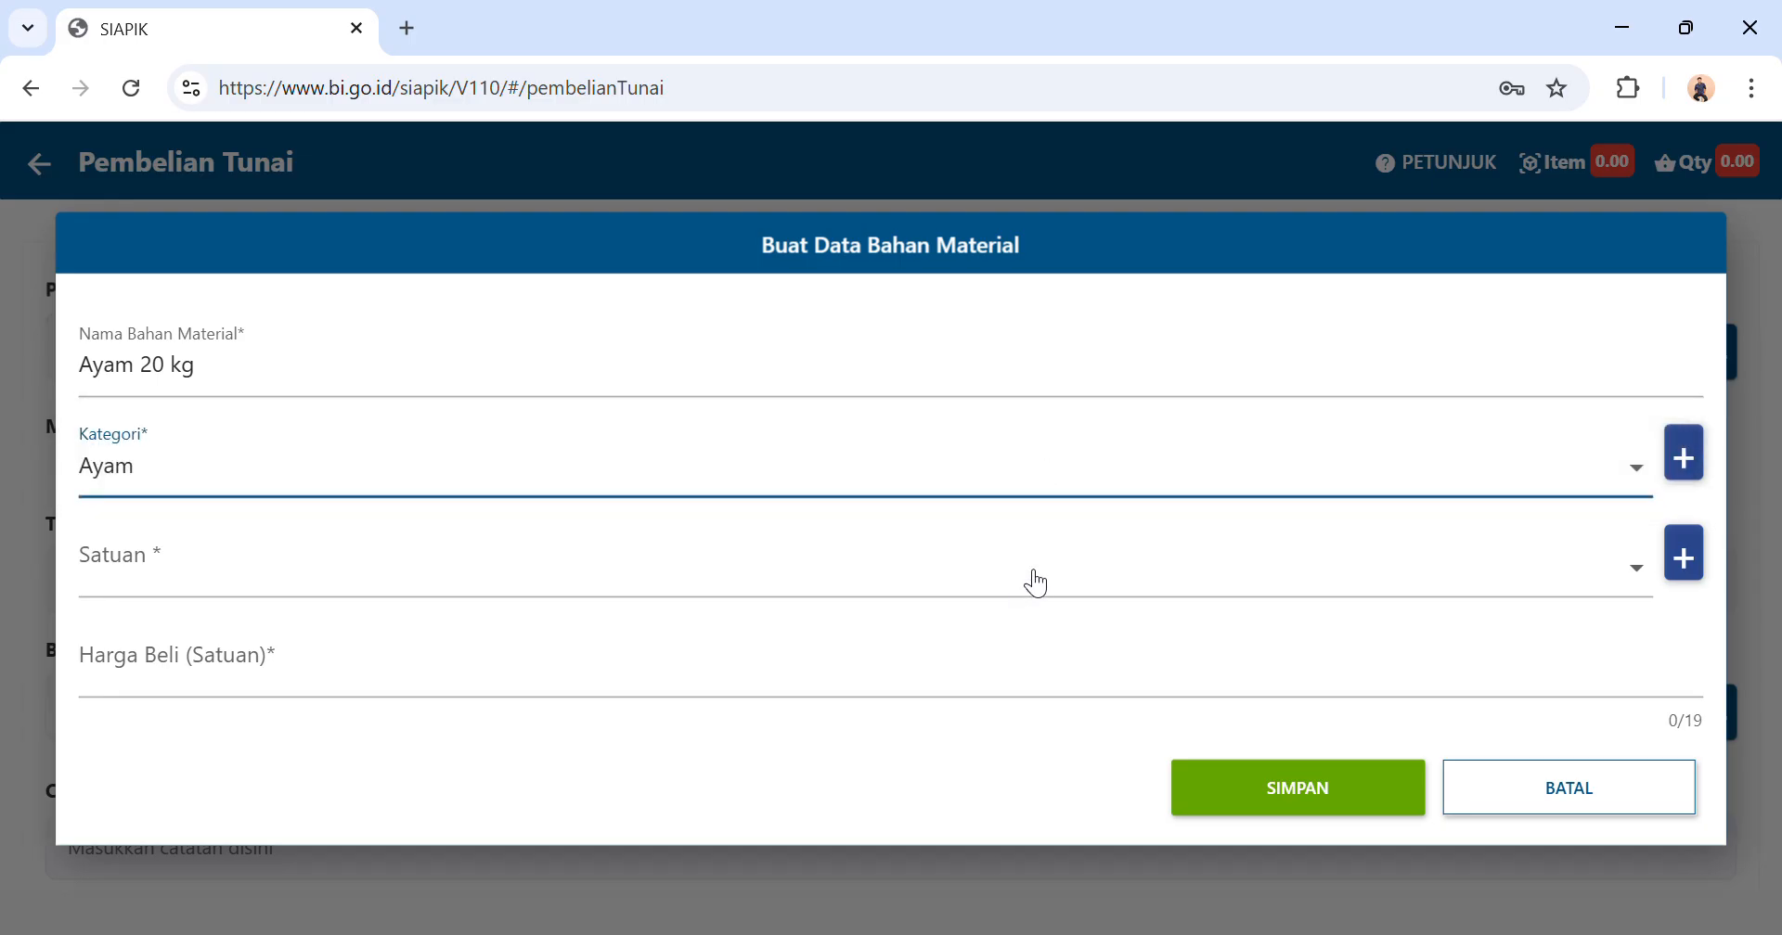
pyautogui.click(1036, 584)
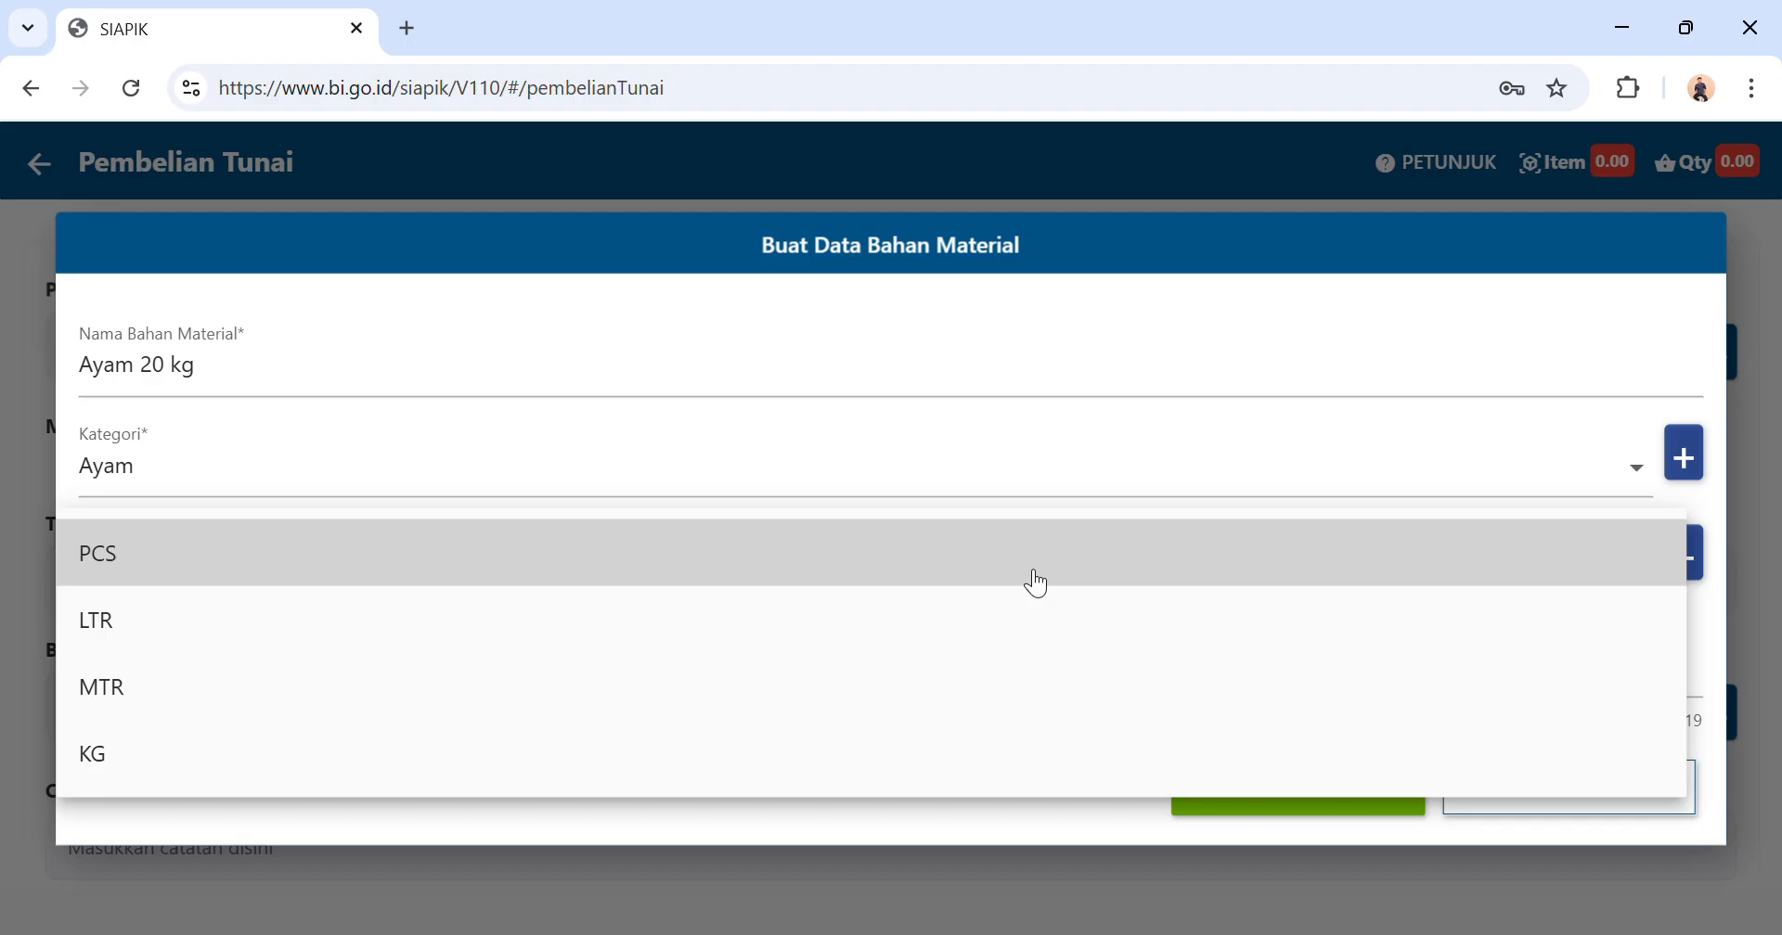
pyautogui.click(684, 761)
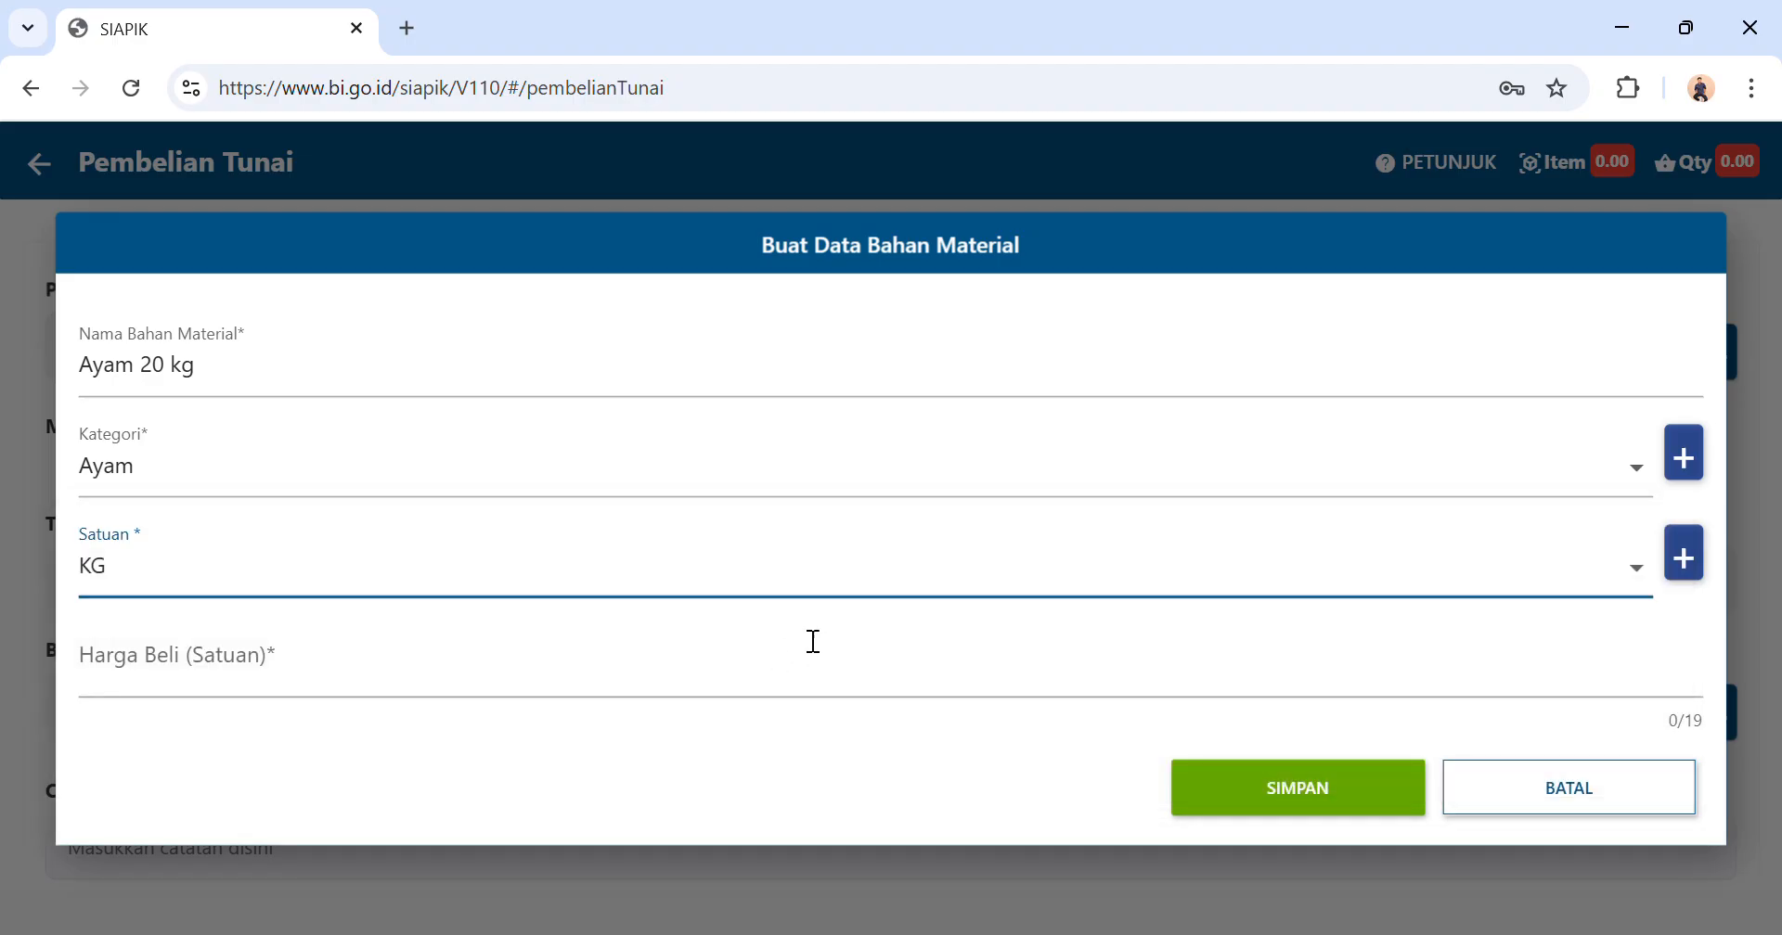
# Set the material's unit purchase price to Rp 30.000 and rename it Ayam 20 ekor.
pyautogui.click(816, 678)
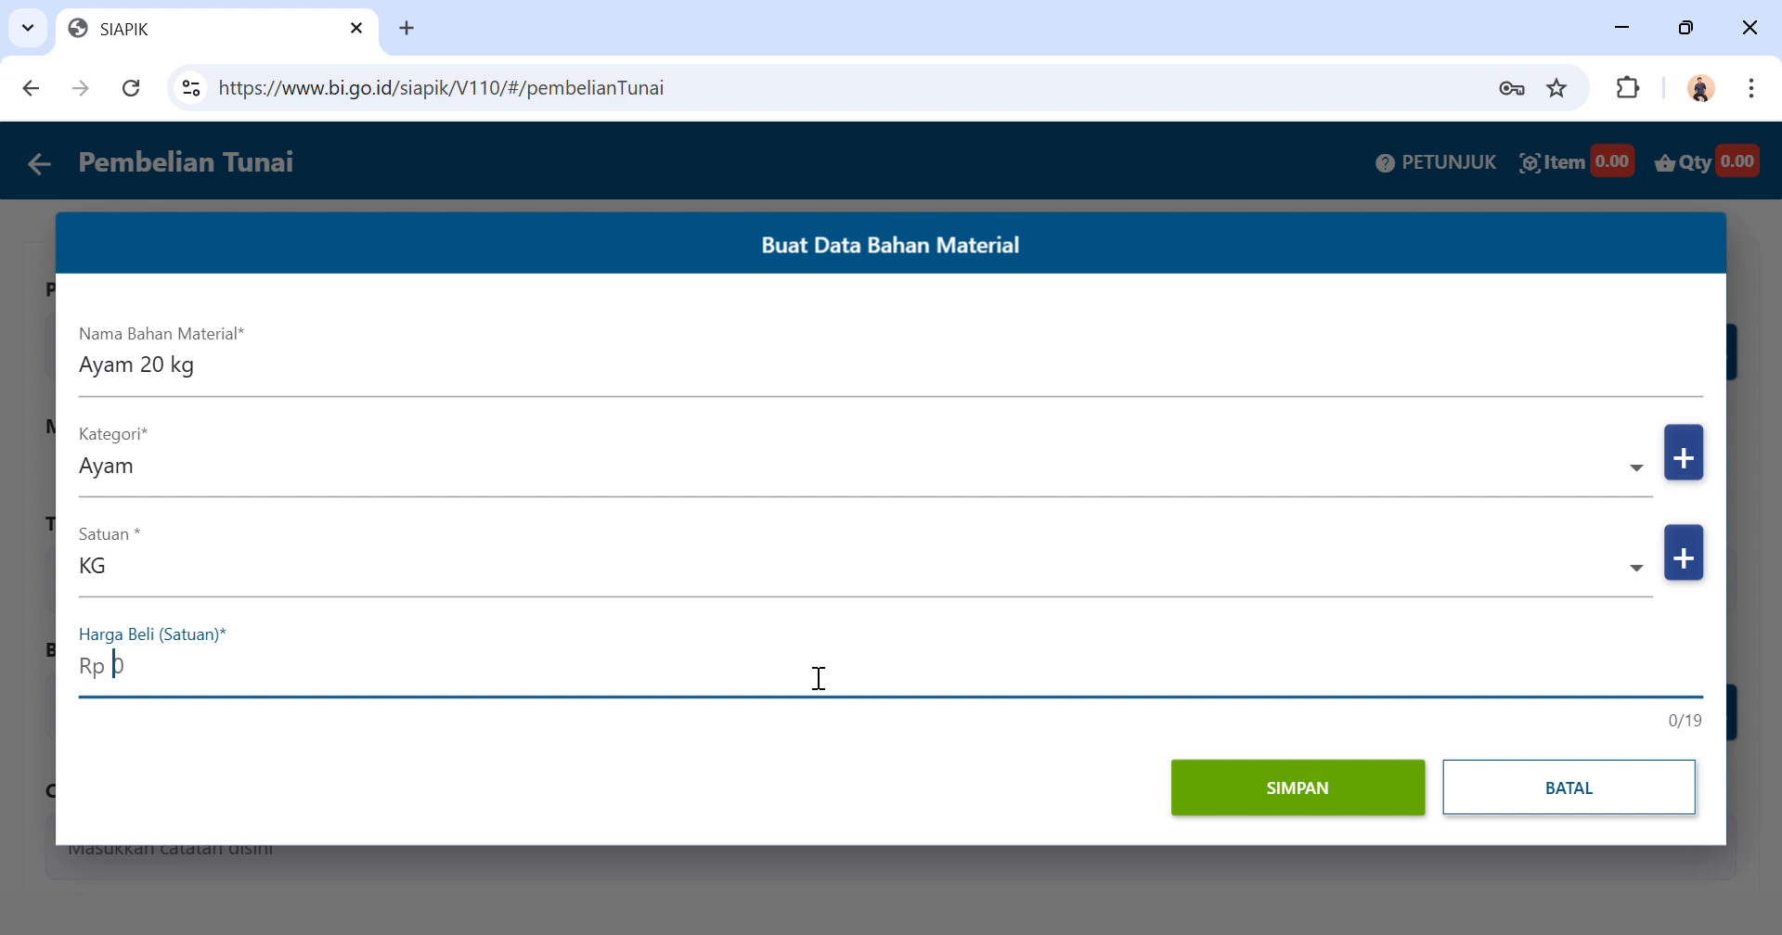
pyautogui.write('30.000')
pyautogui.click(220, 383)
pyautogui.press('BackSpace')
pyautogui.press('BackSpace')
pyautogui.write('ekor')
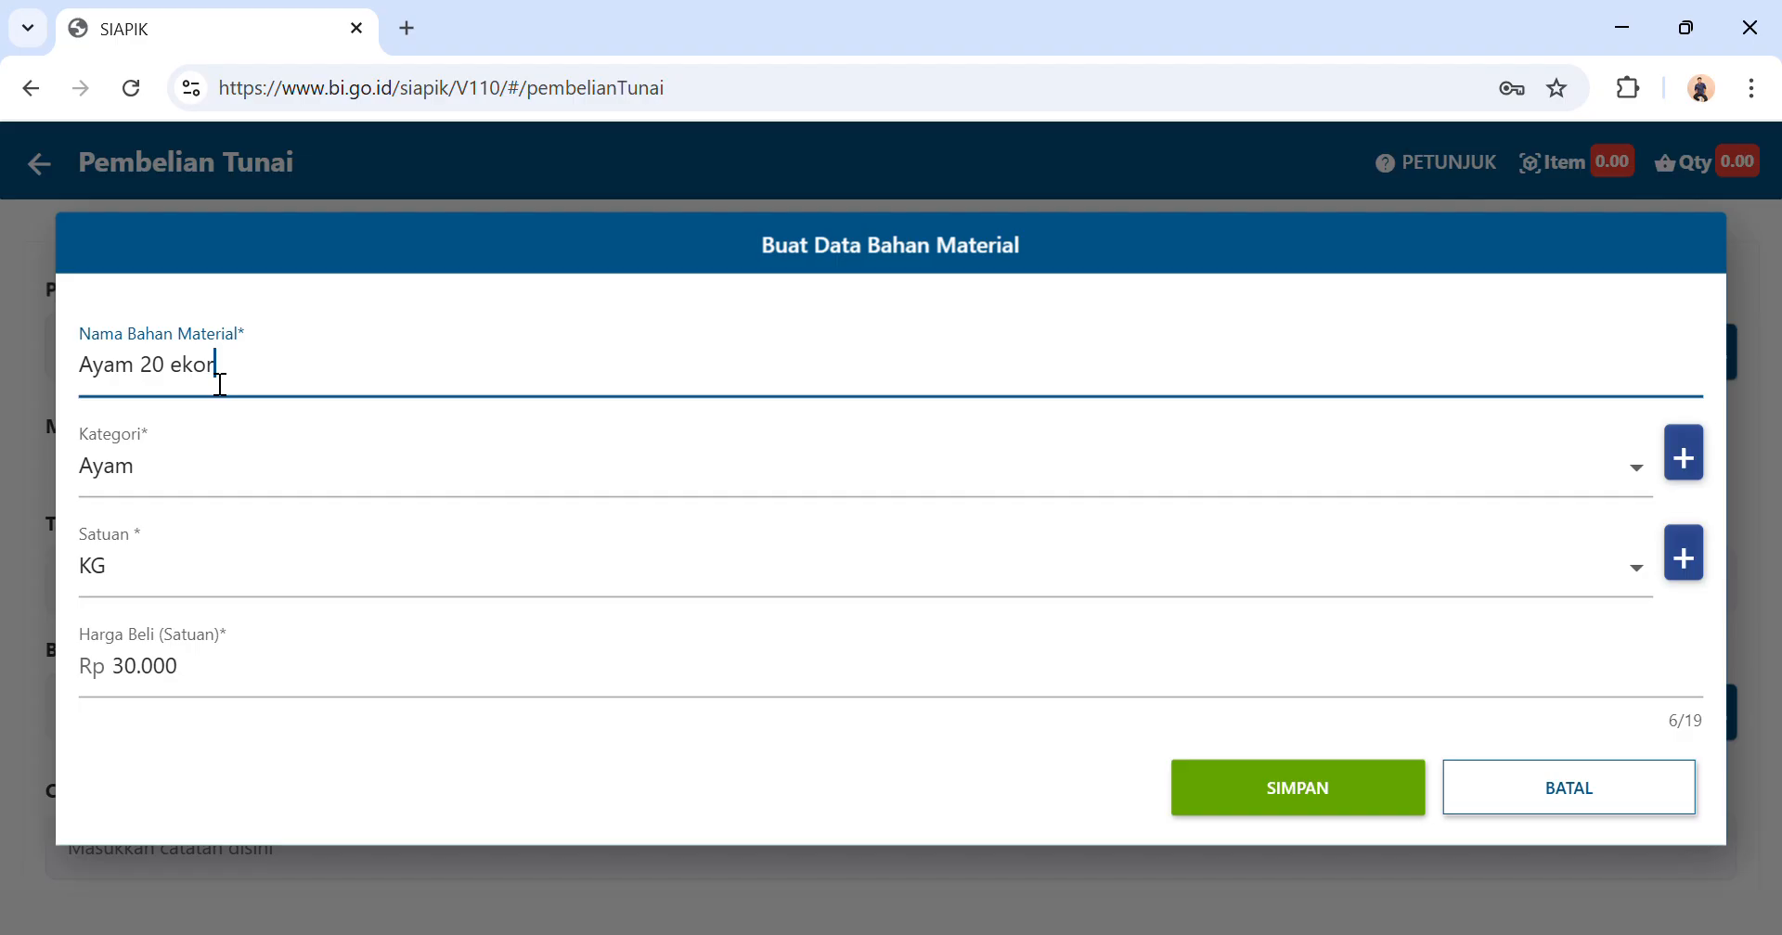
pyautogui.click(255, 580)
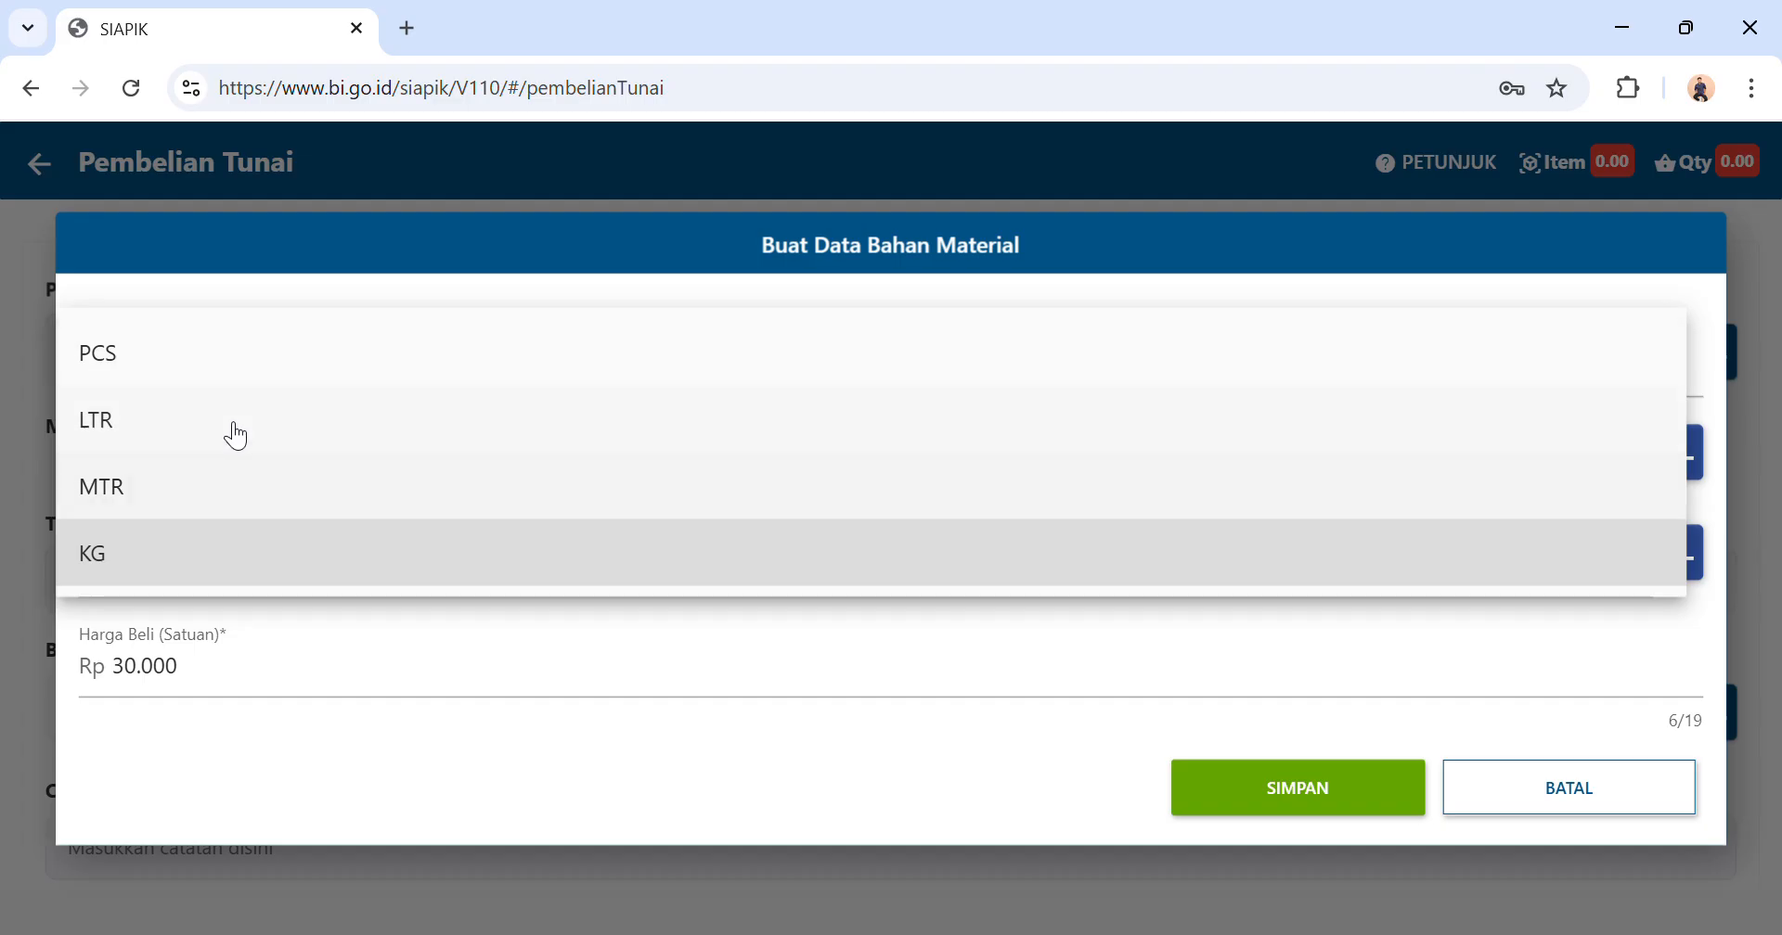
pyautogui.click(251, 364)
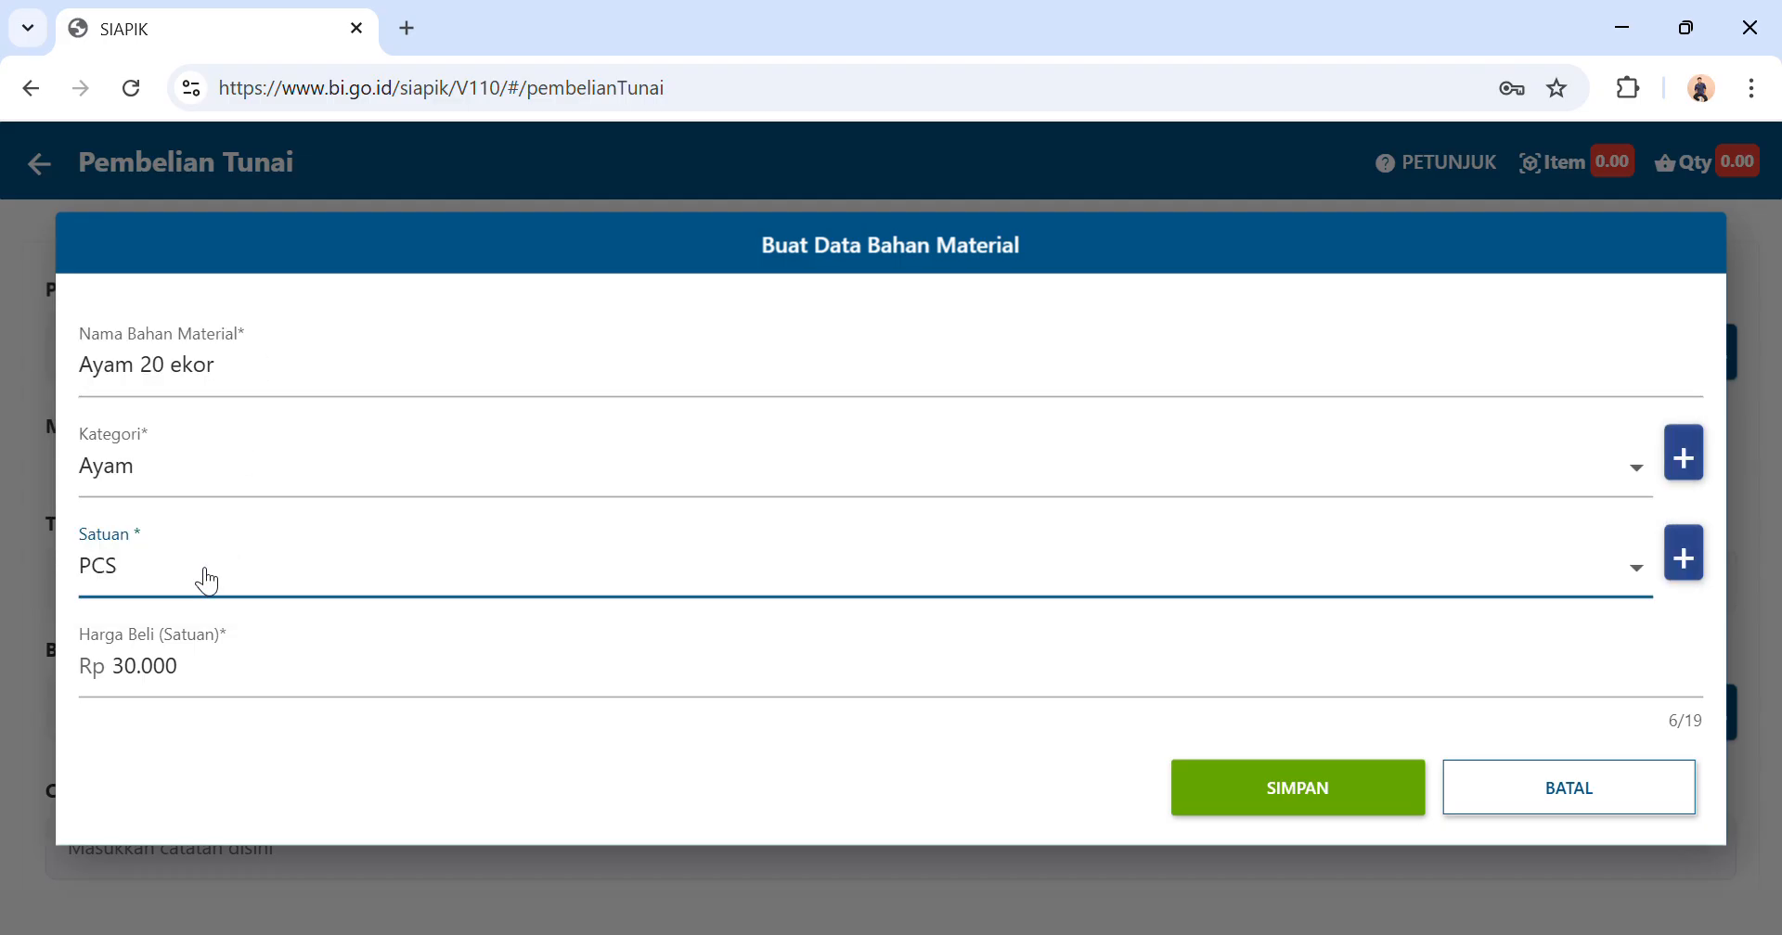
pyautogui.click(200, 578)
pyautogui.click(203, 667)
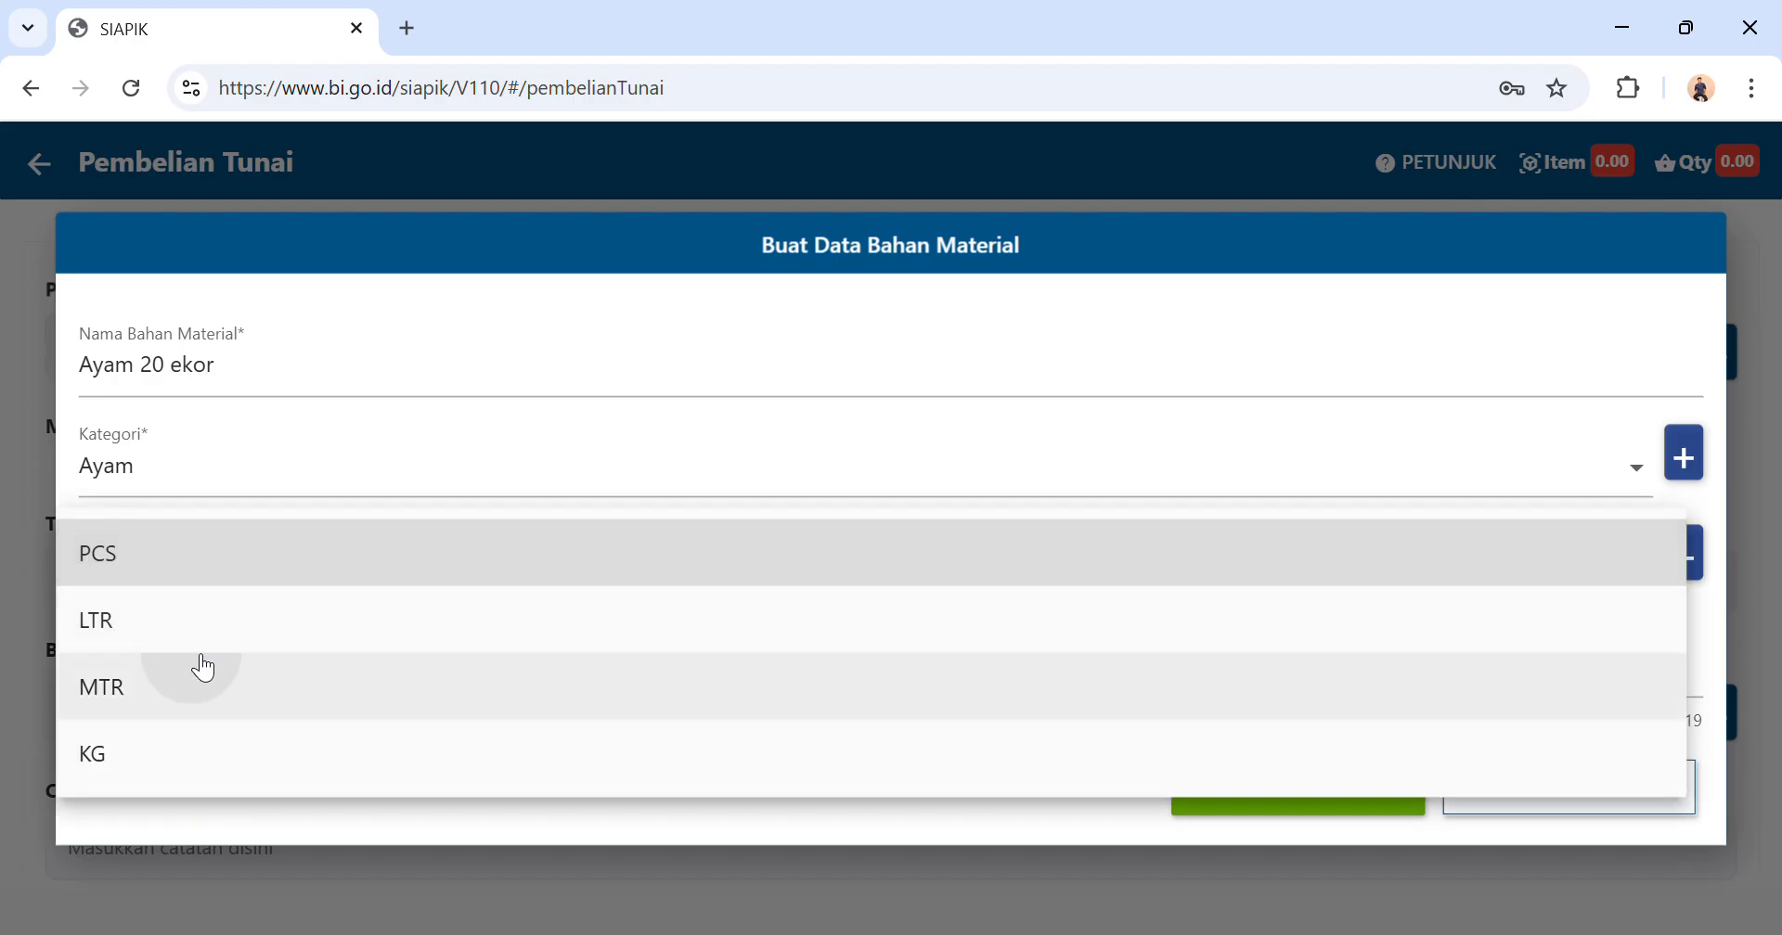
pyautogui.click(212, 567)
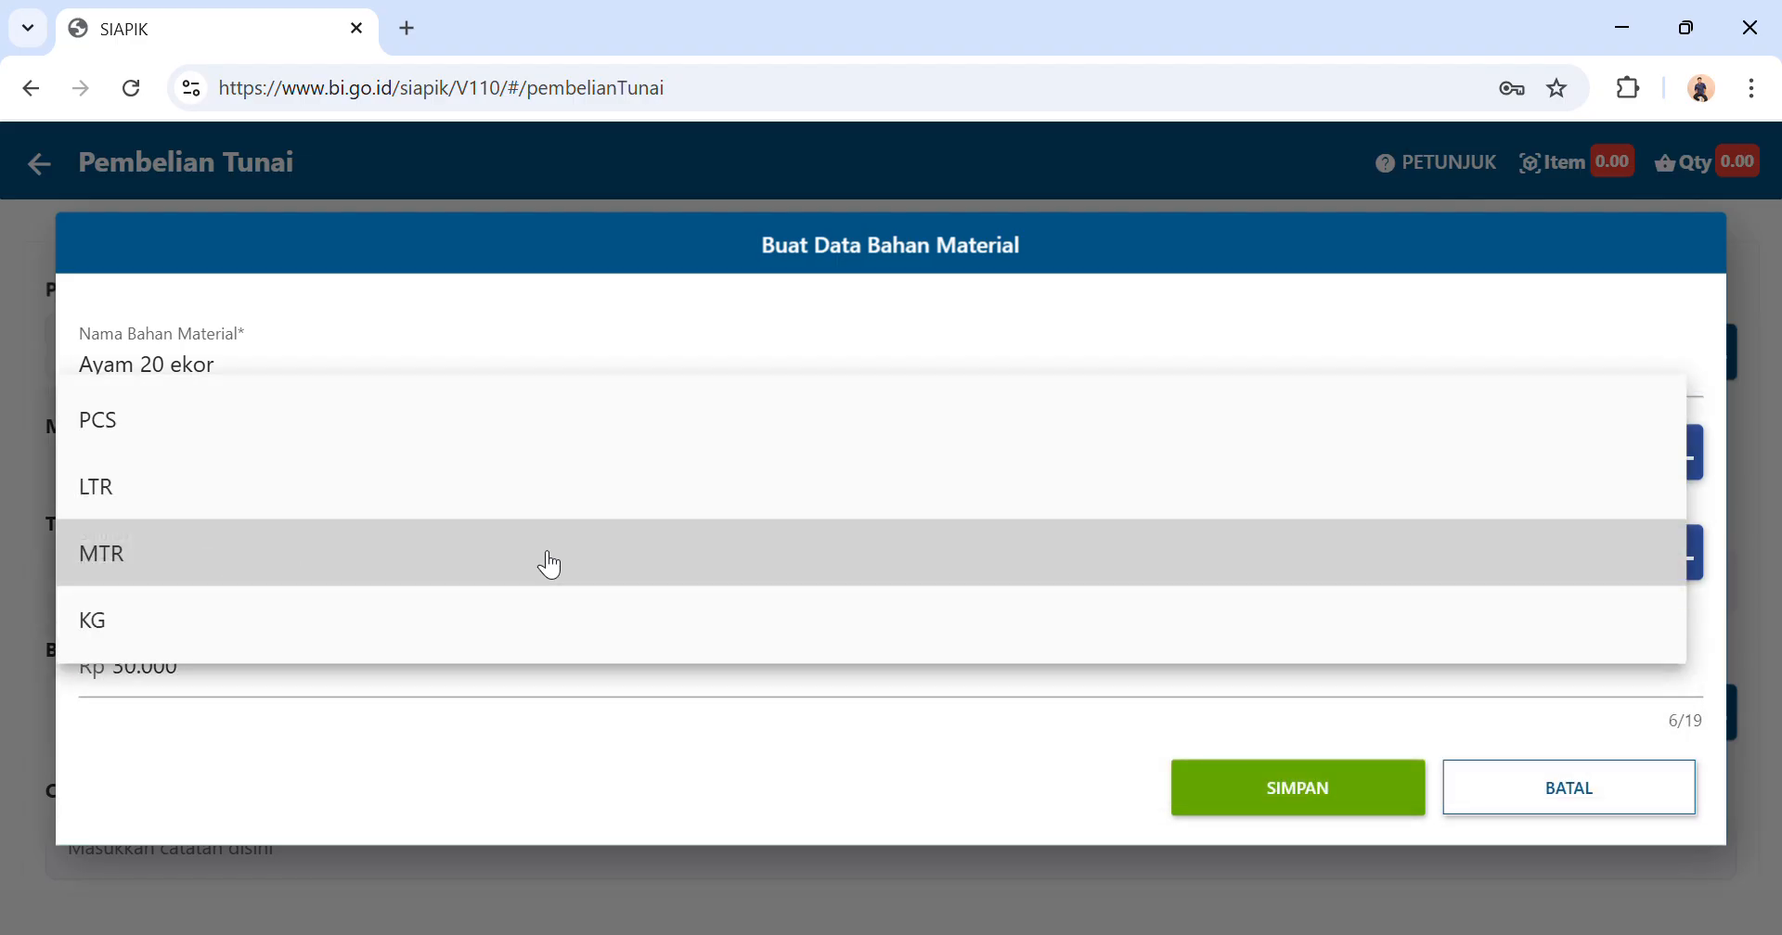
pyautogui.click(628, 619)
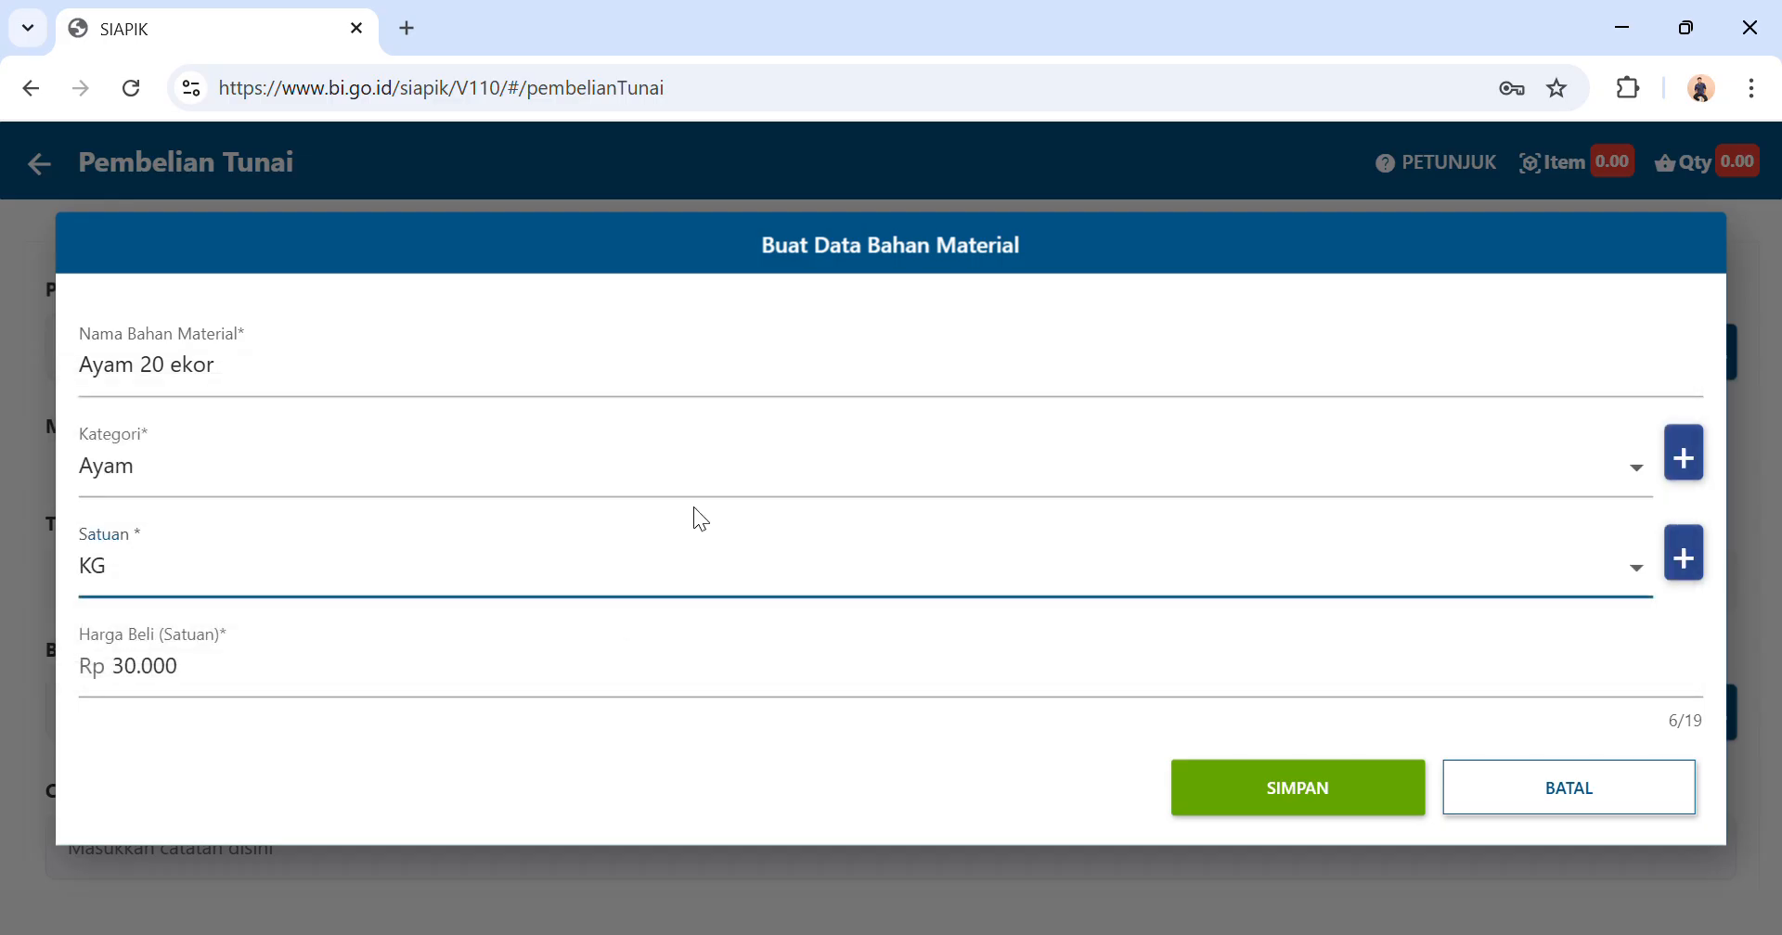
# Create and save a new unit of measure named ekor for the material.
pyautogui.click(1685, 559)
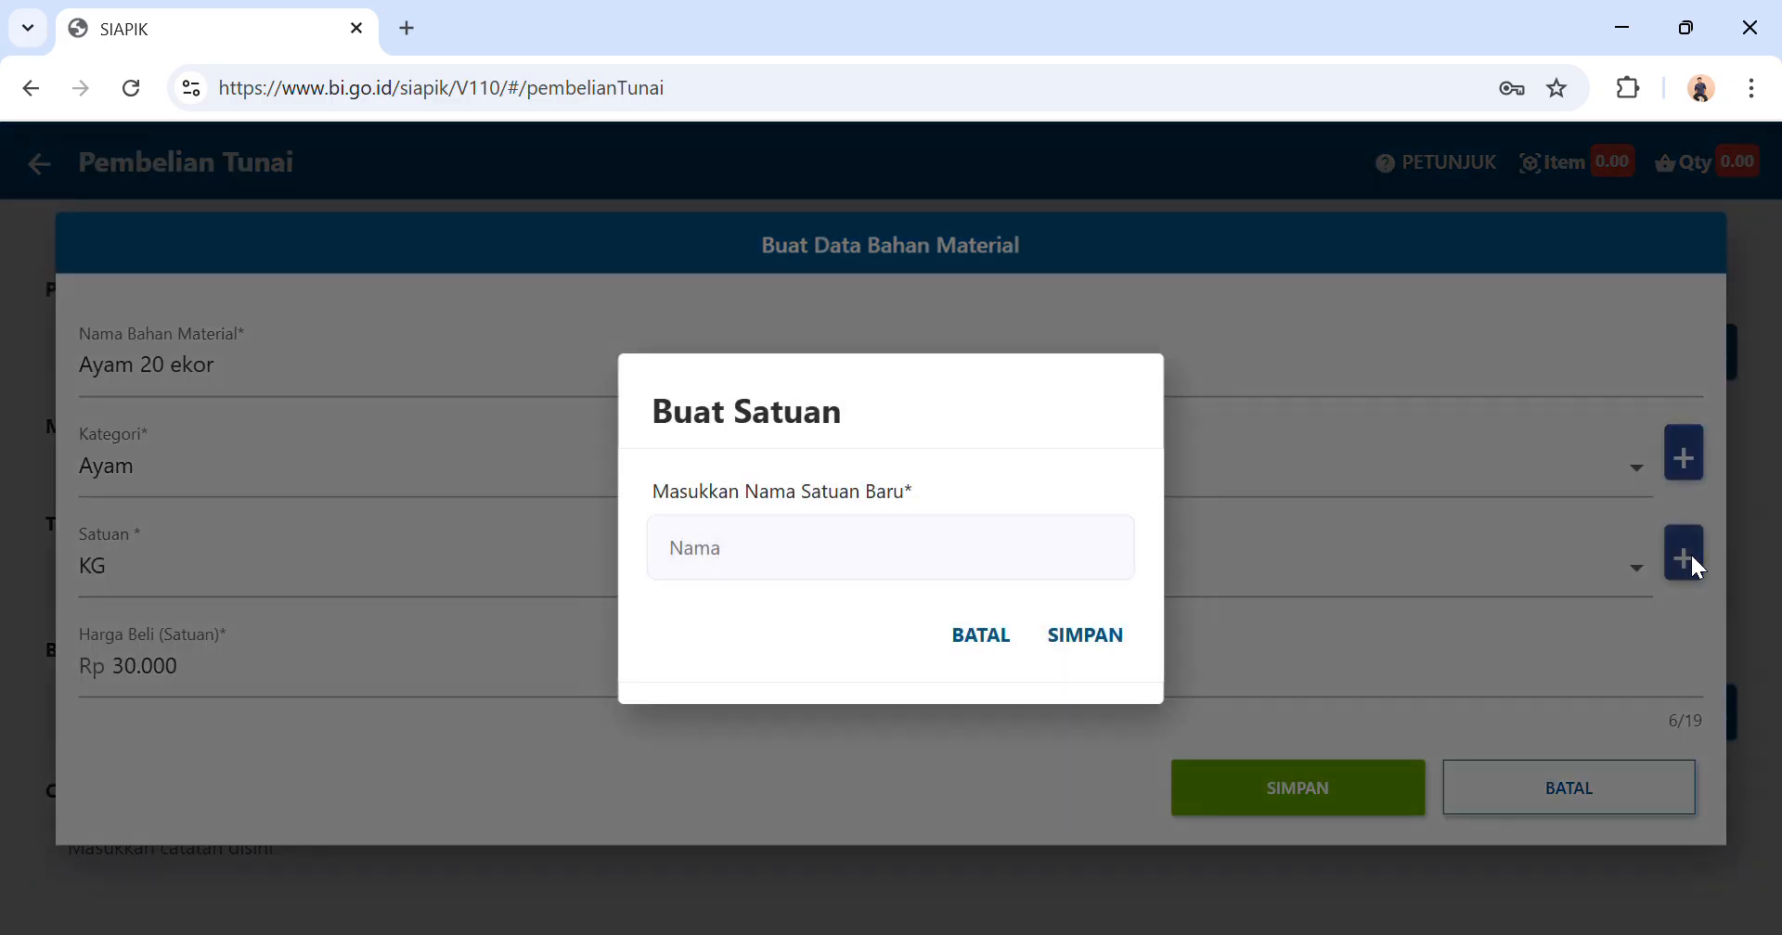
pyautogui.click(940, 577)
pyautogui.write('ekor')
pyautogui.click(1093, 635)
pyautogui.click(1010, 612)
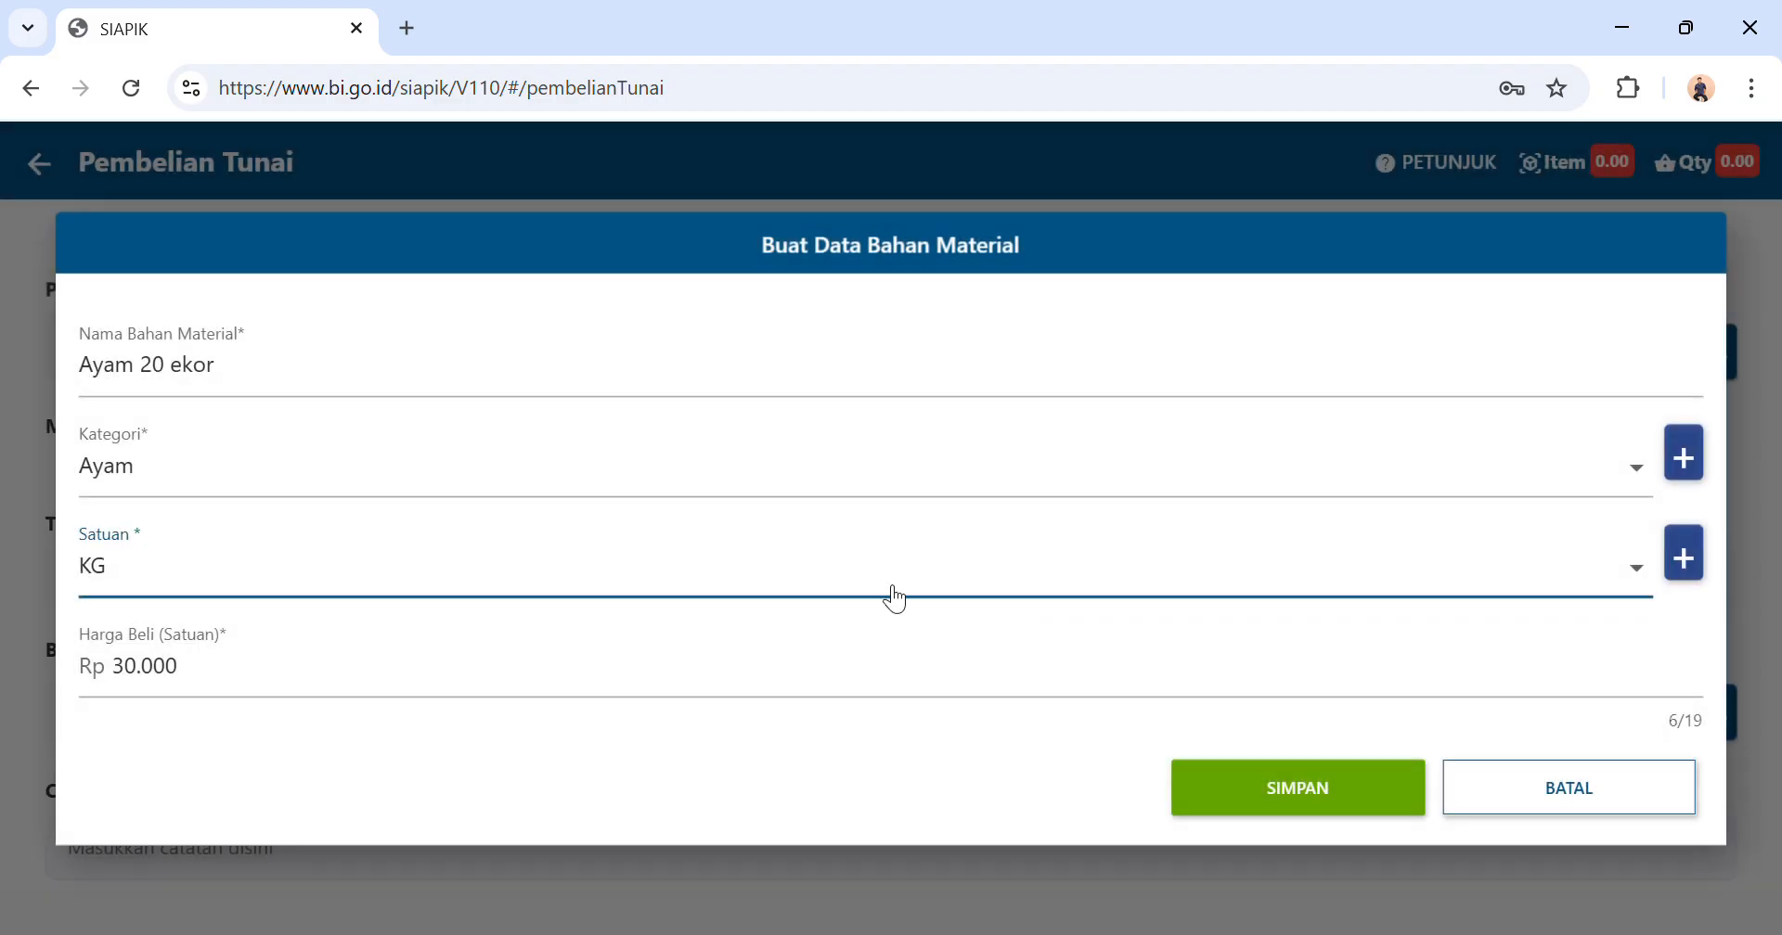
# Choose ekor as the unit of Ayam 20 ekor and save the material item.
pyautogui.click(627, 583)
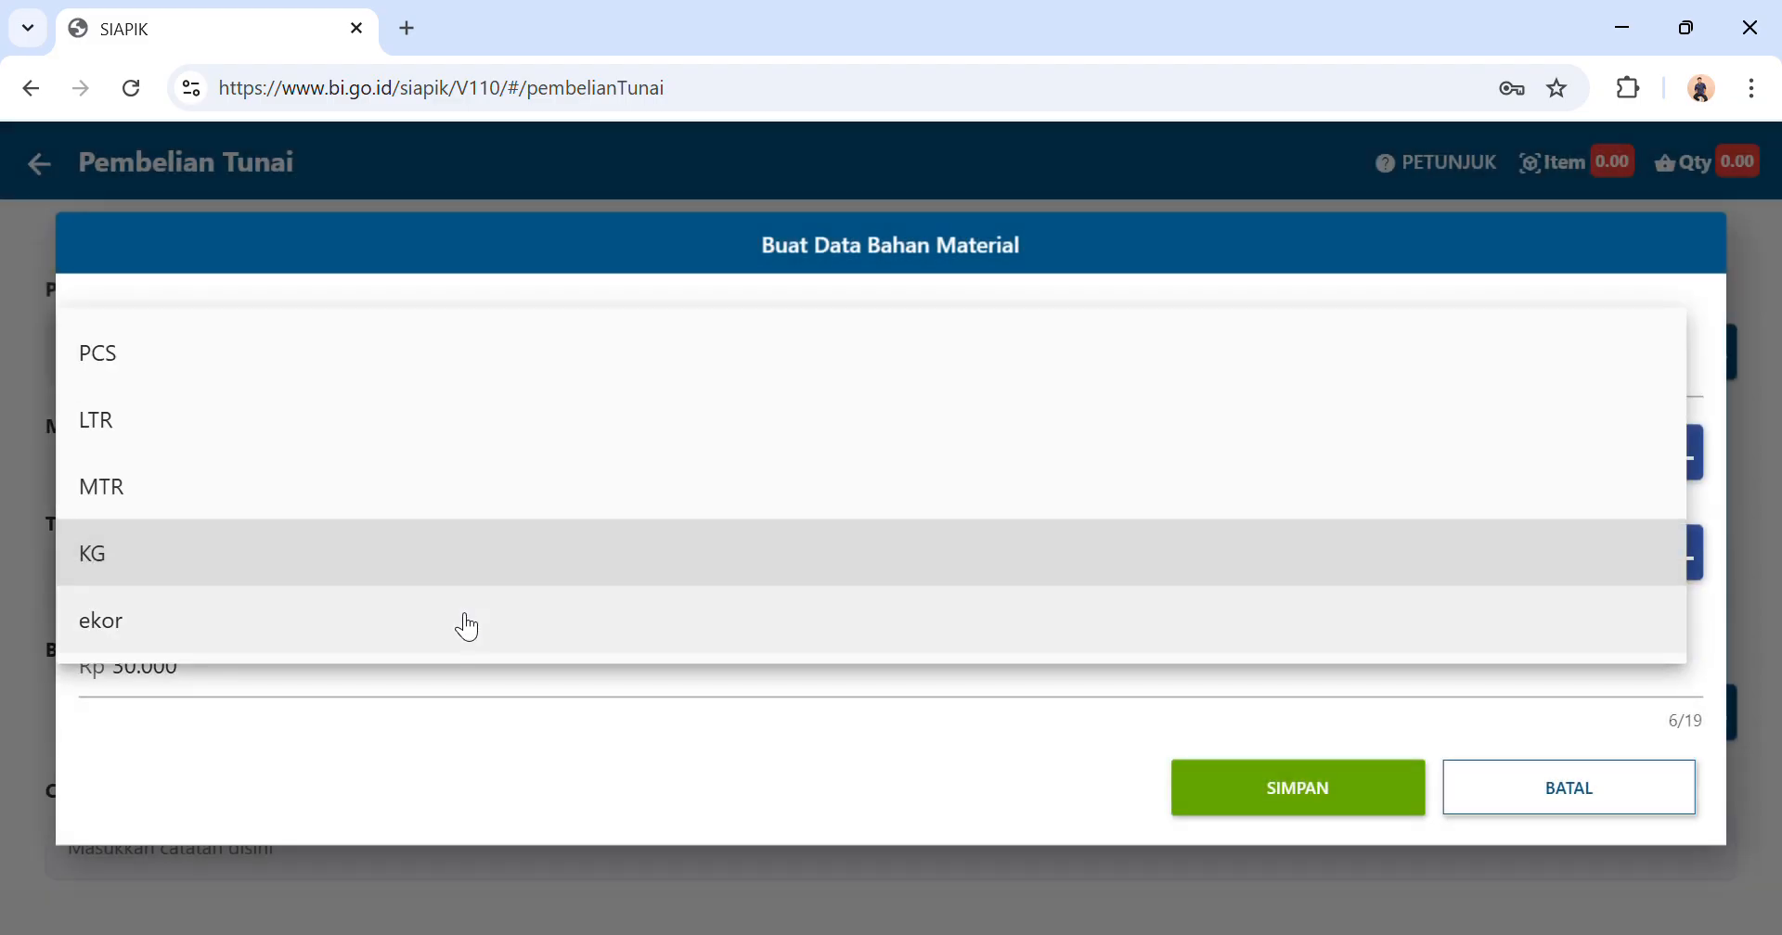
pyautogui.click(469, 622)
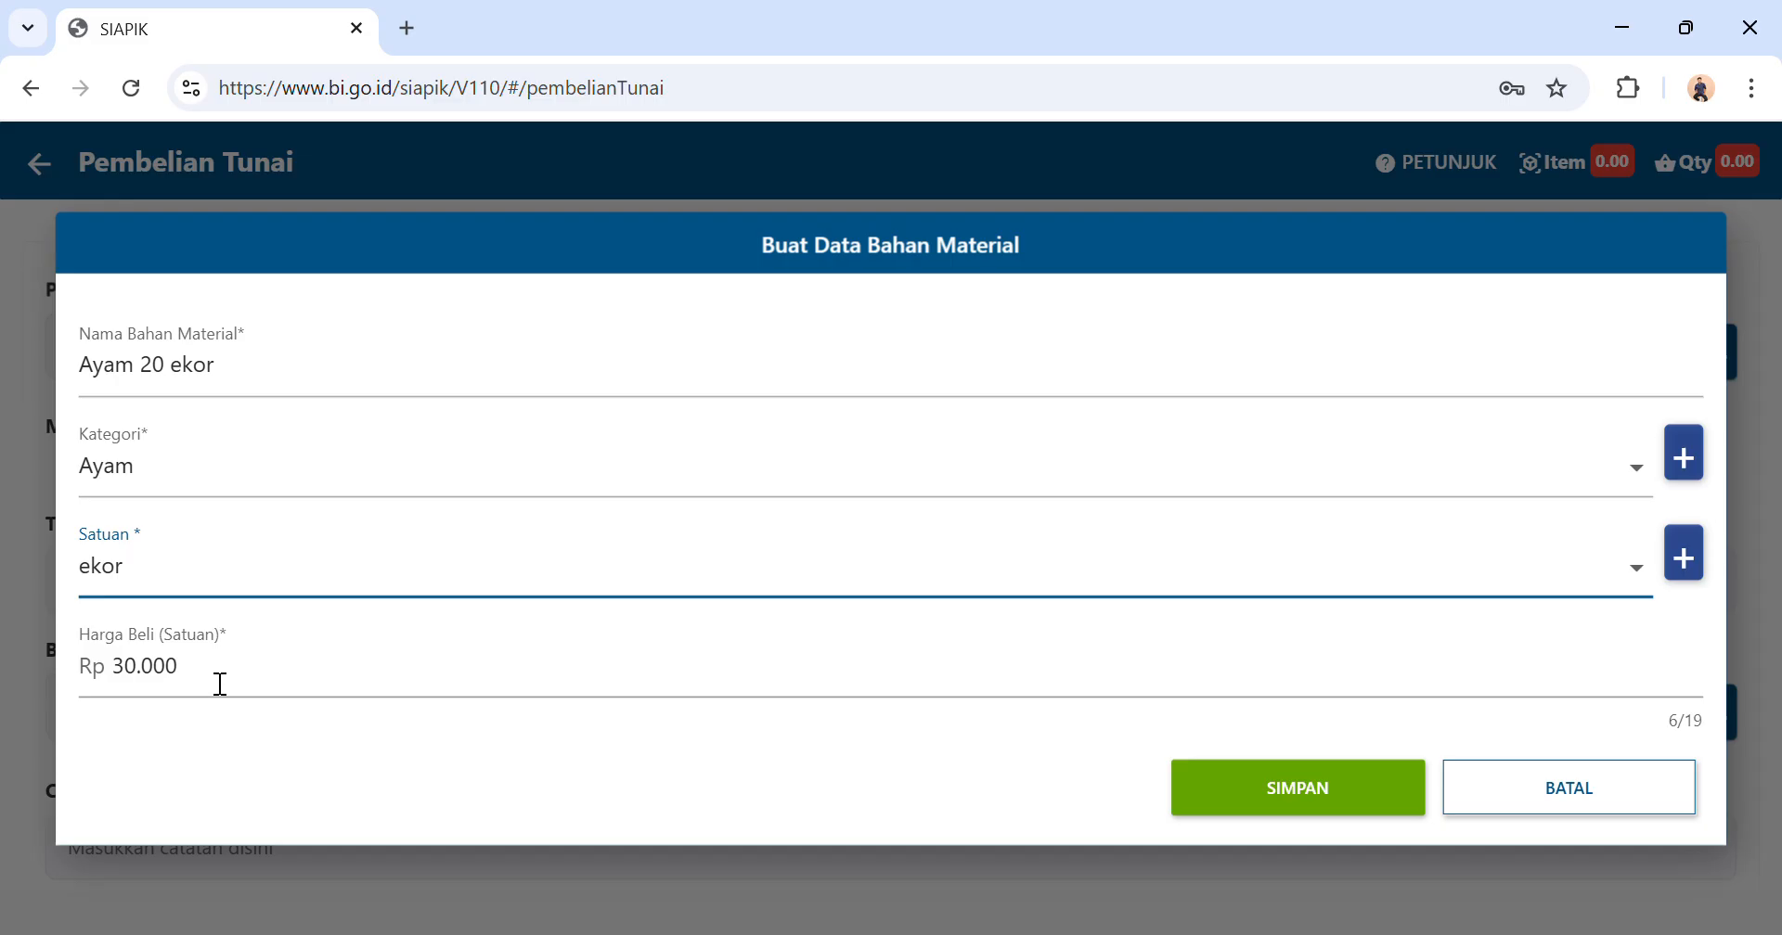
pyautogui.click(1236, 809)
pyautogui.click(944, 617)
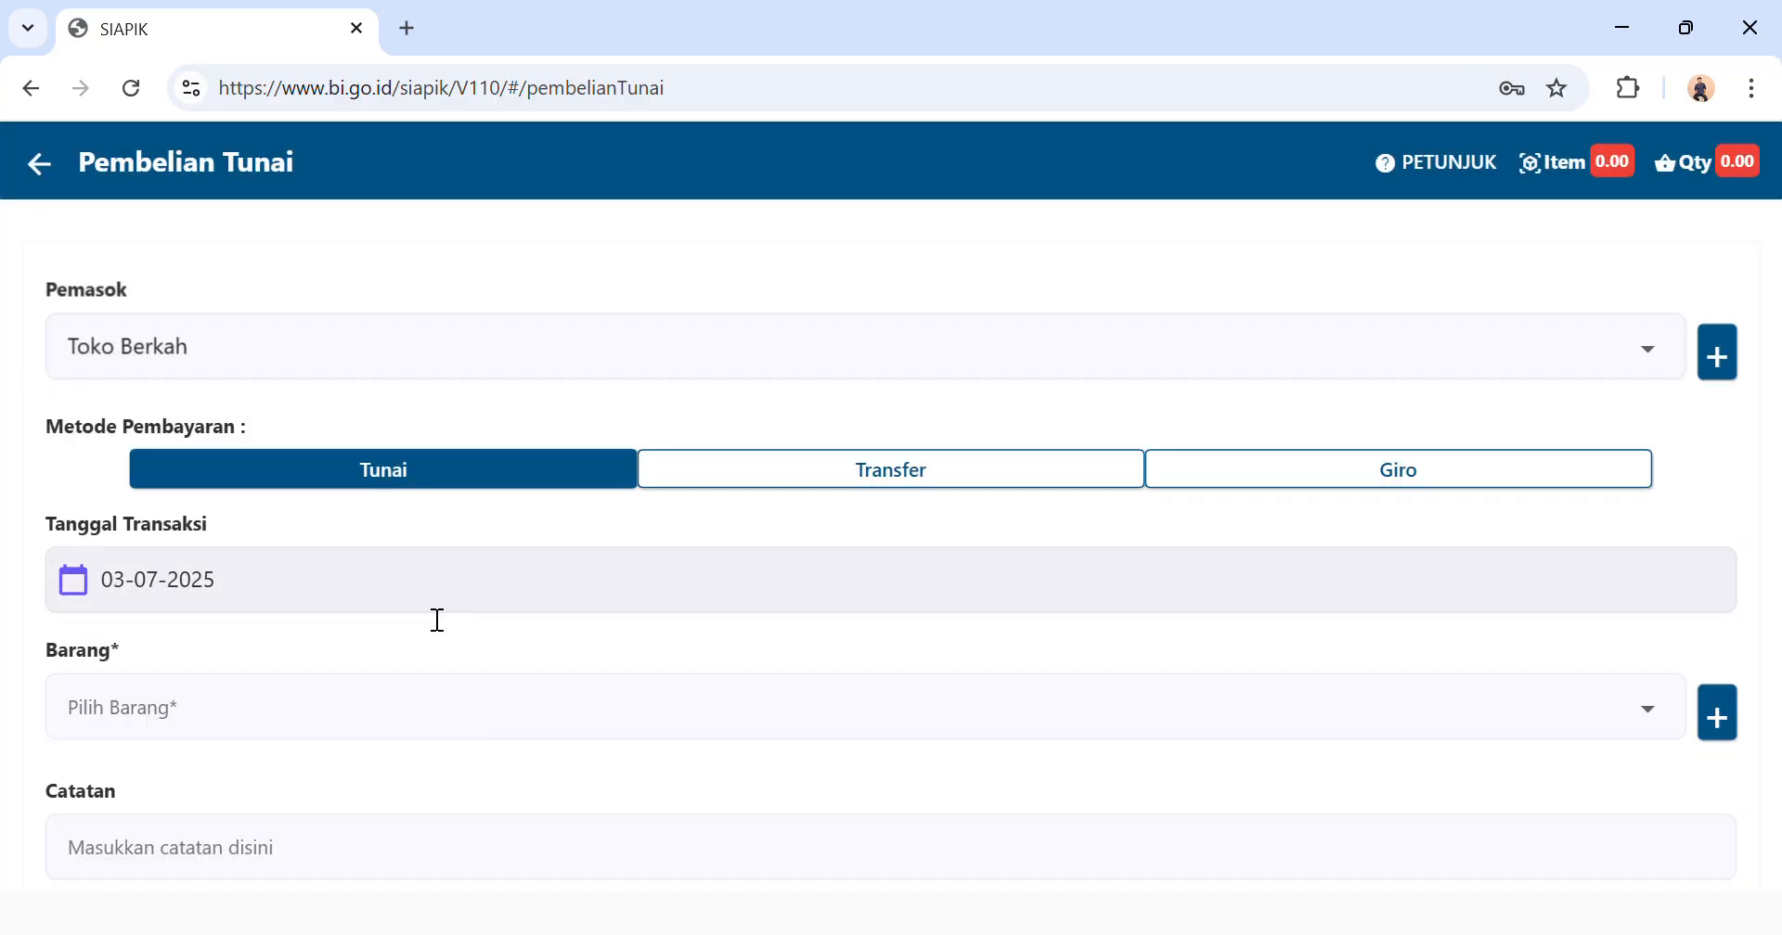
# Add the item Ayam 20 ekor to the cash purchase with a quantity of 20.
pyautogui.scroll(-1, 438, 620)
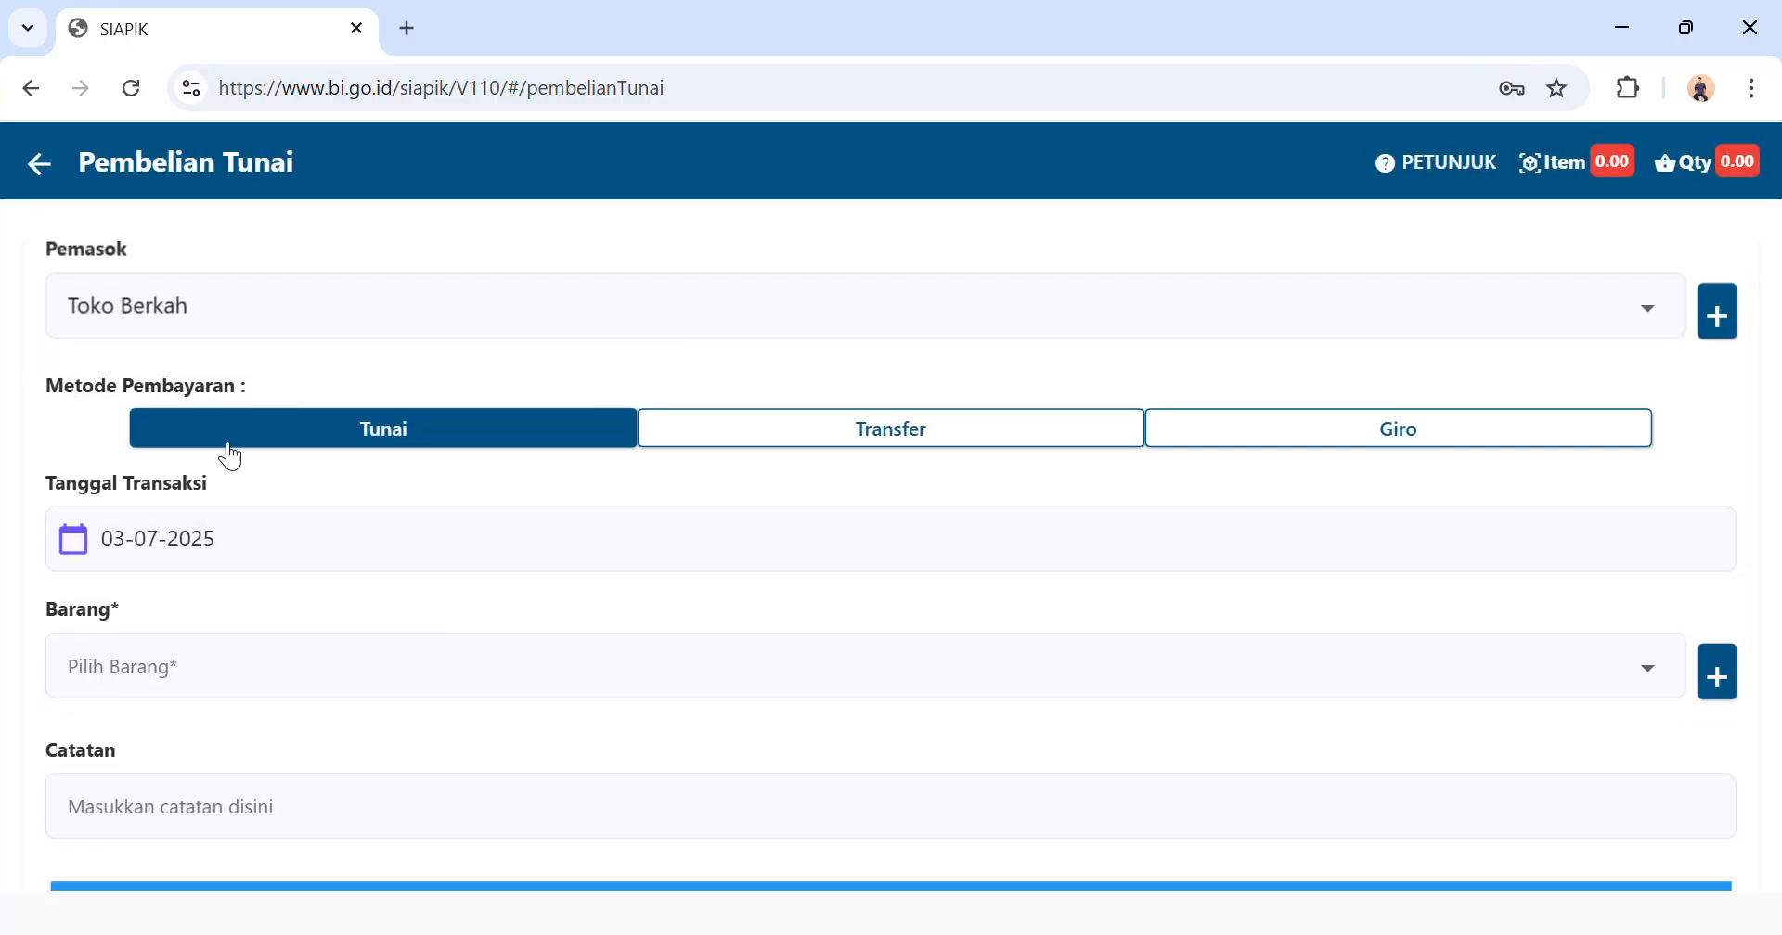
pyautogui.click(165, 680)
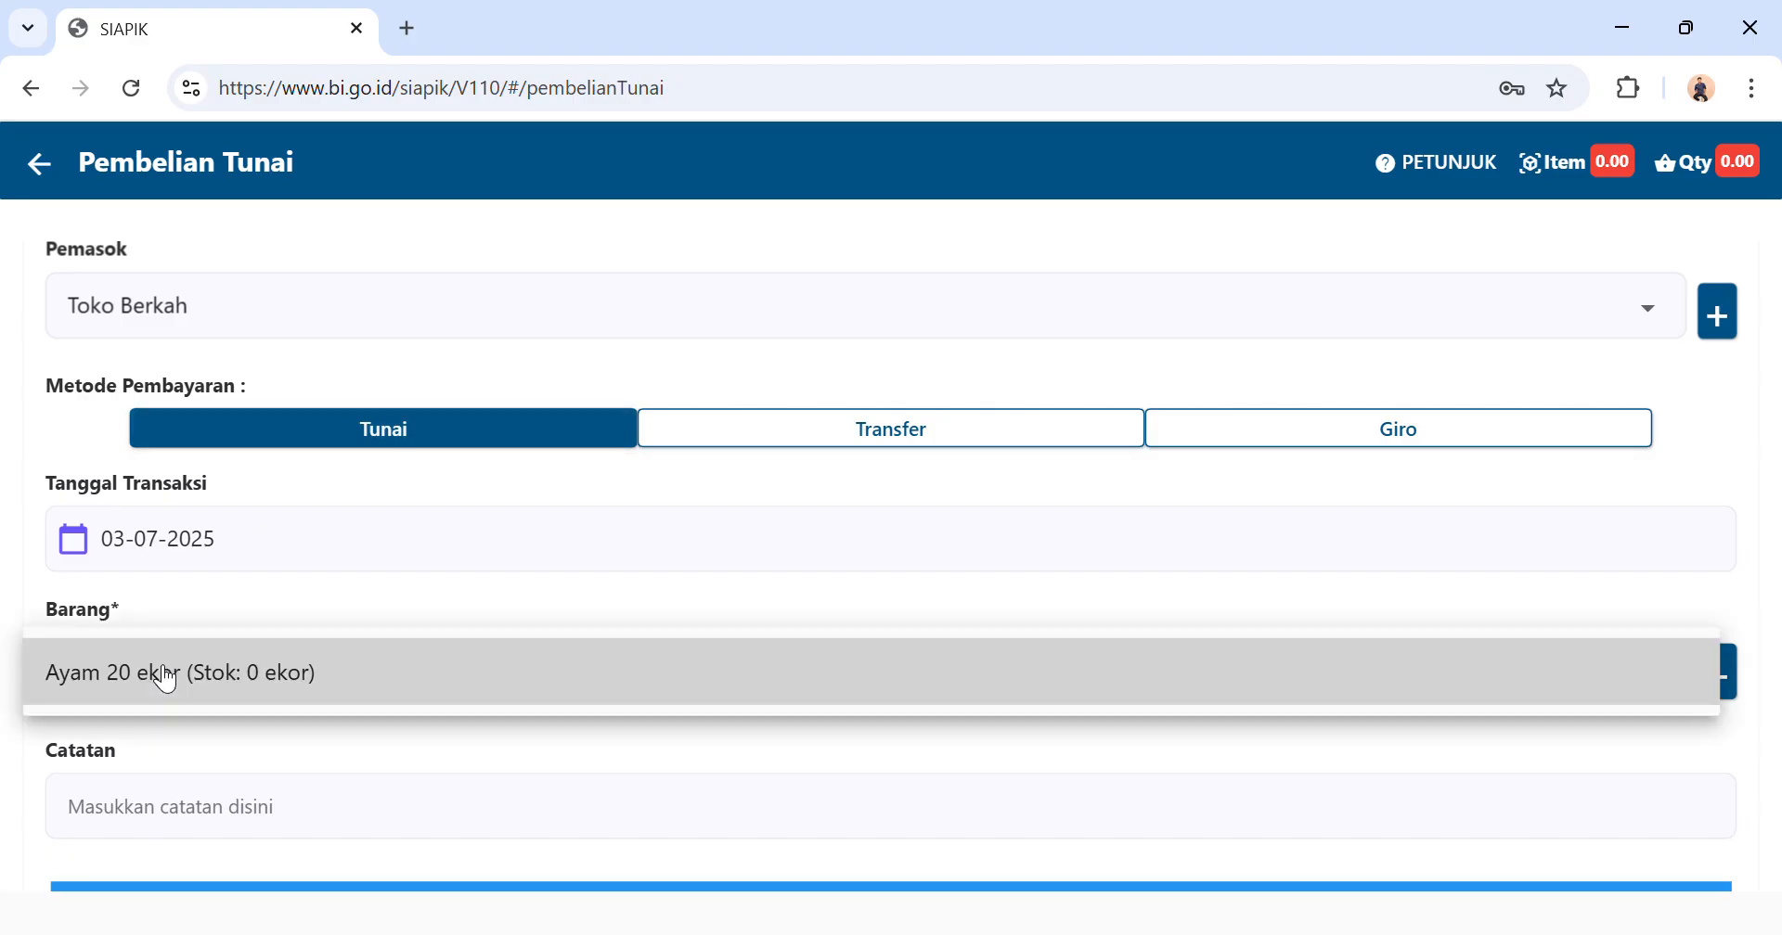
pyautogui.click(211, 675)
pyautogui.click(847, 538)
pyautogui.write('20')
pyautogui.click(1017, 620)
# Save the cash purchase transaction for Ayam 20 ekor.
pyautogui.scroll(-2, 1025, 631)
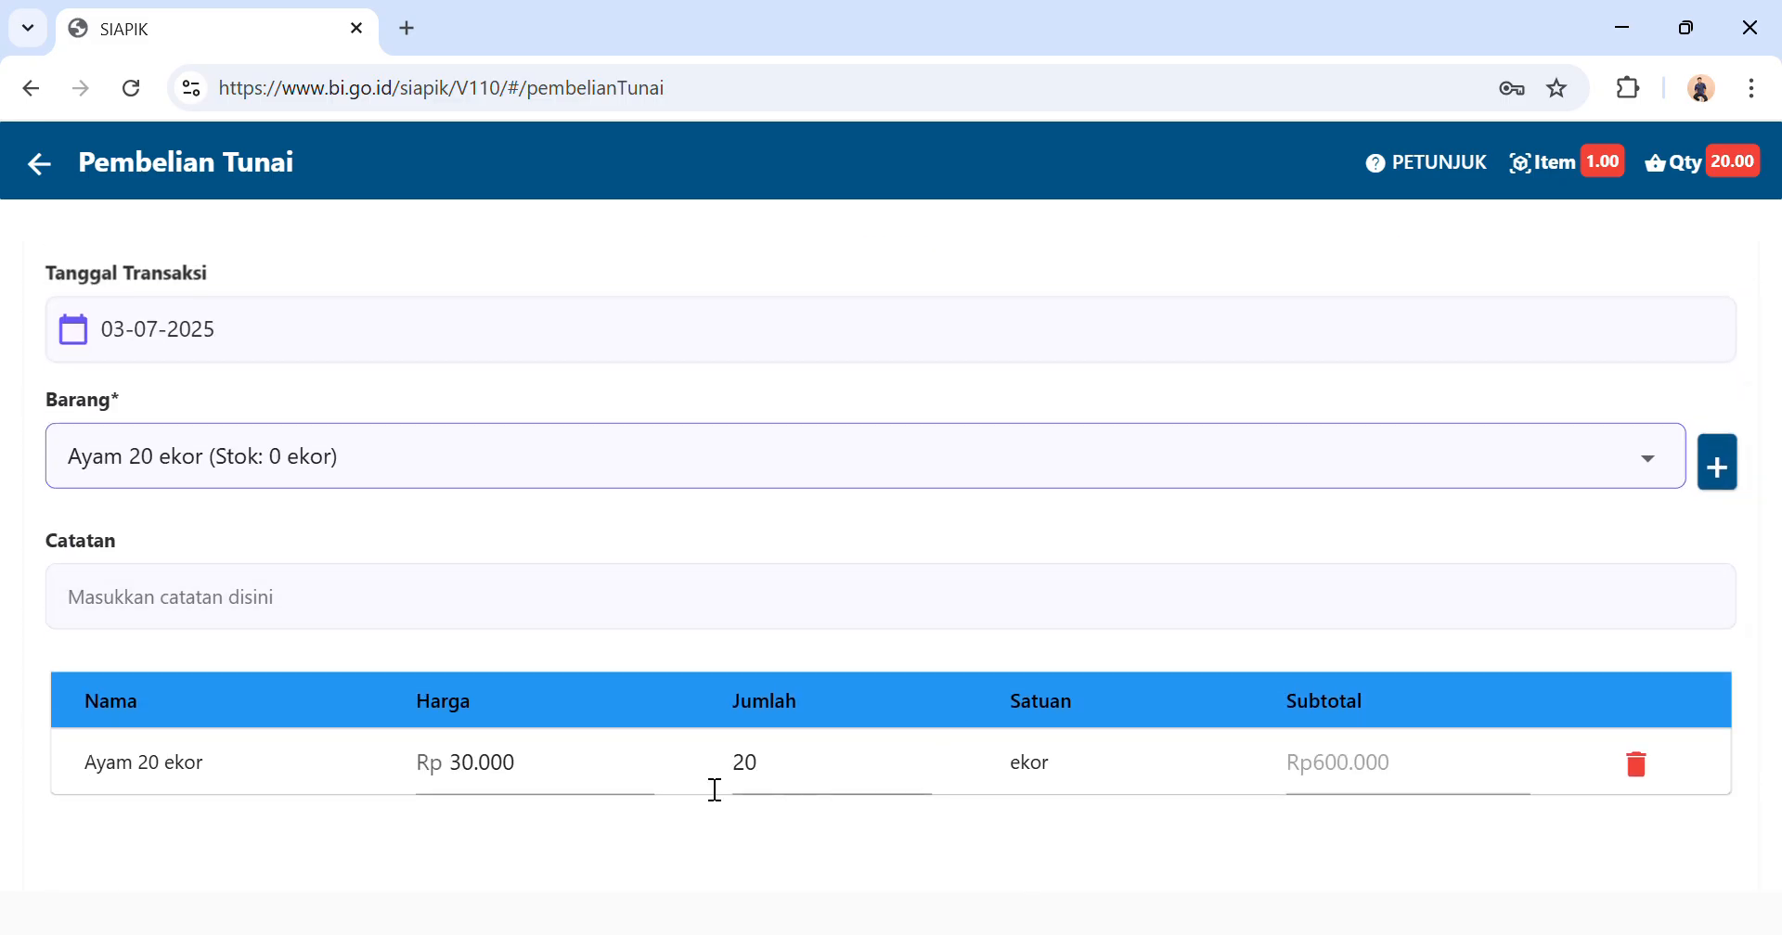
pyautogui.scroll(-2, 502, 785)
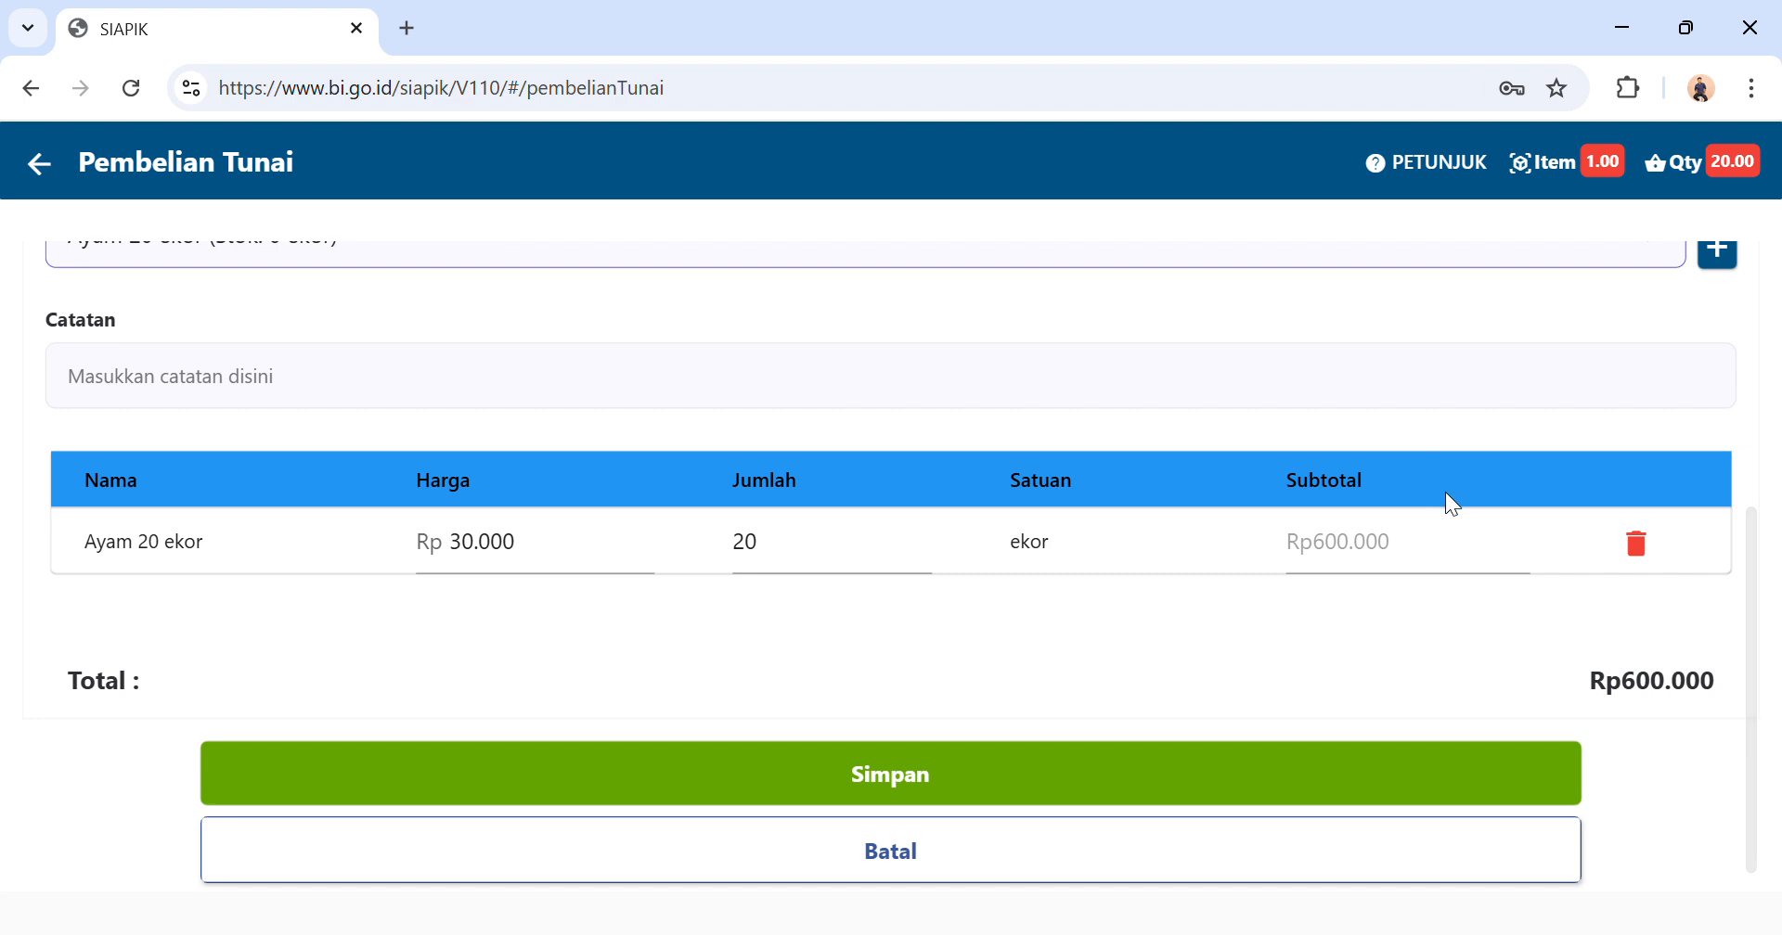
pyautogui.click(1118, 794)
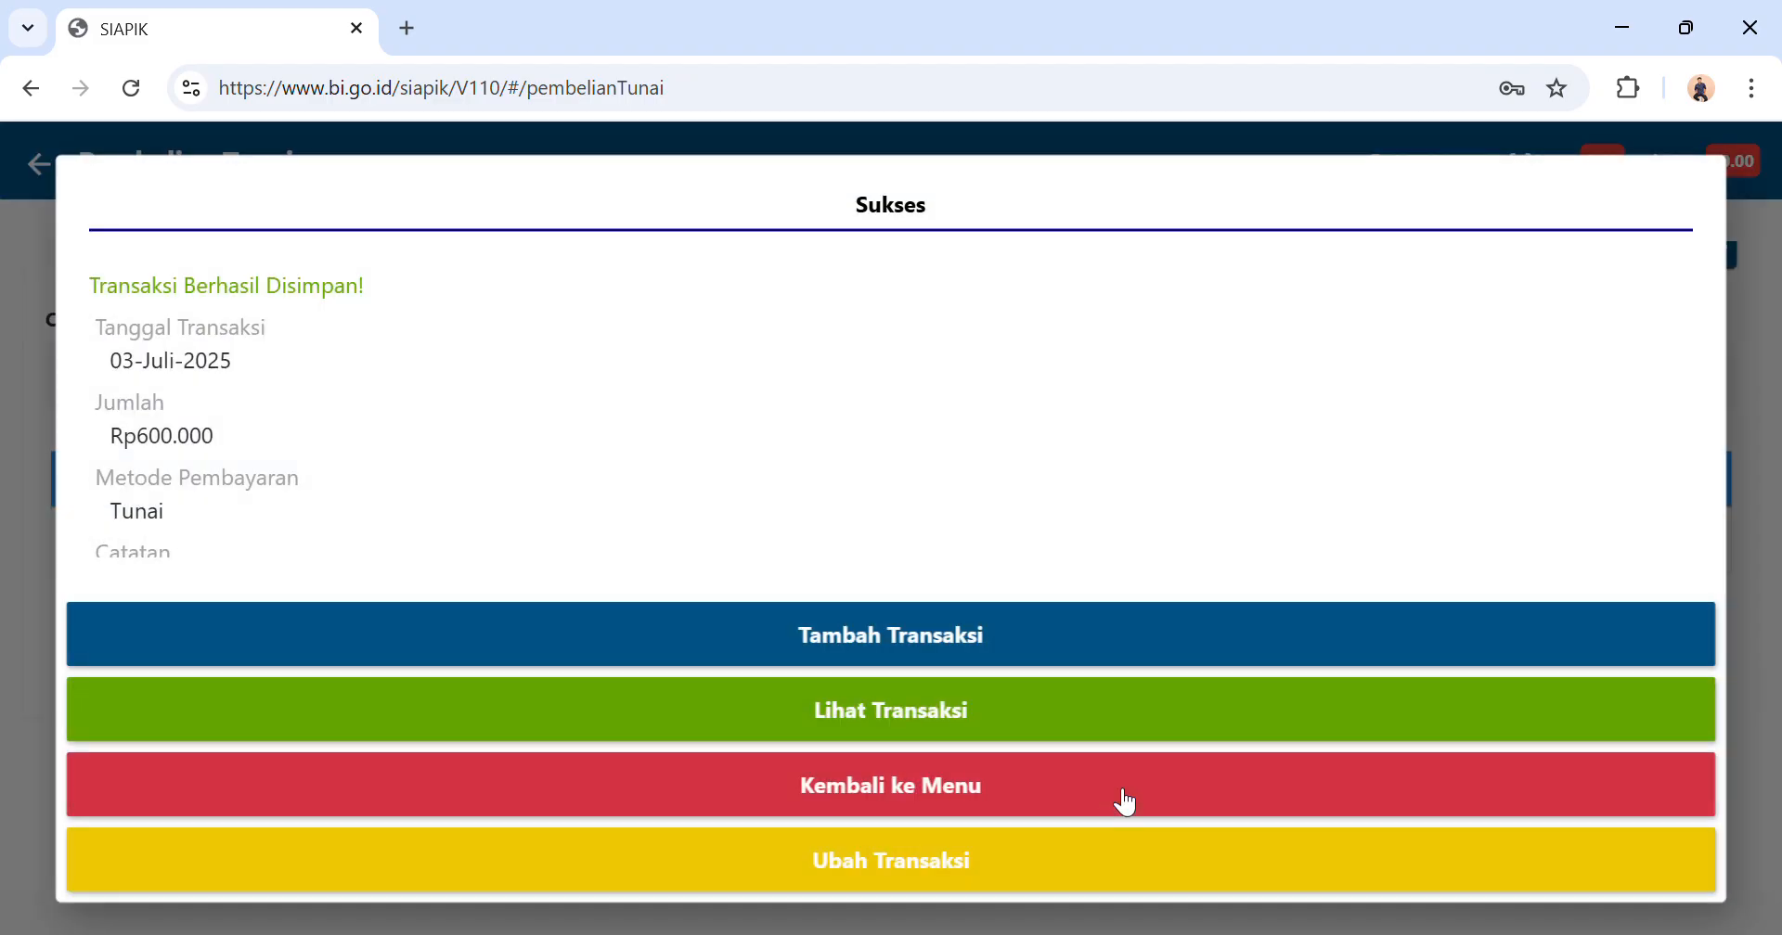
# Return to the transaction overview and open a new cash purchase of materials (Pembelian Bahan Material Tunai).
pyautogui.click(982, 781)
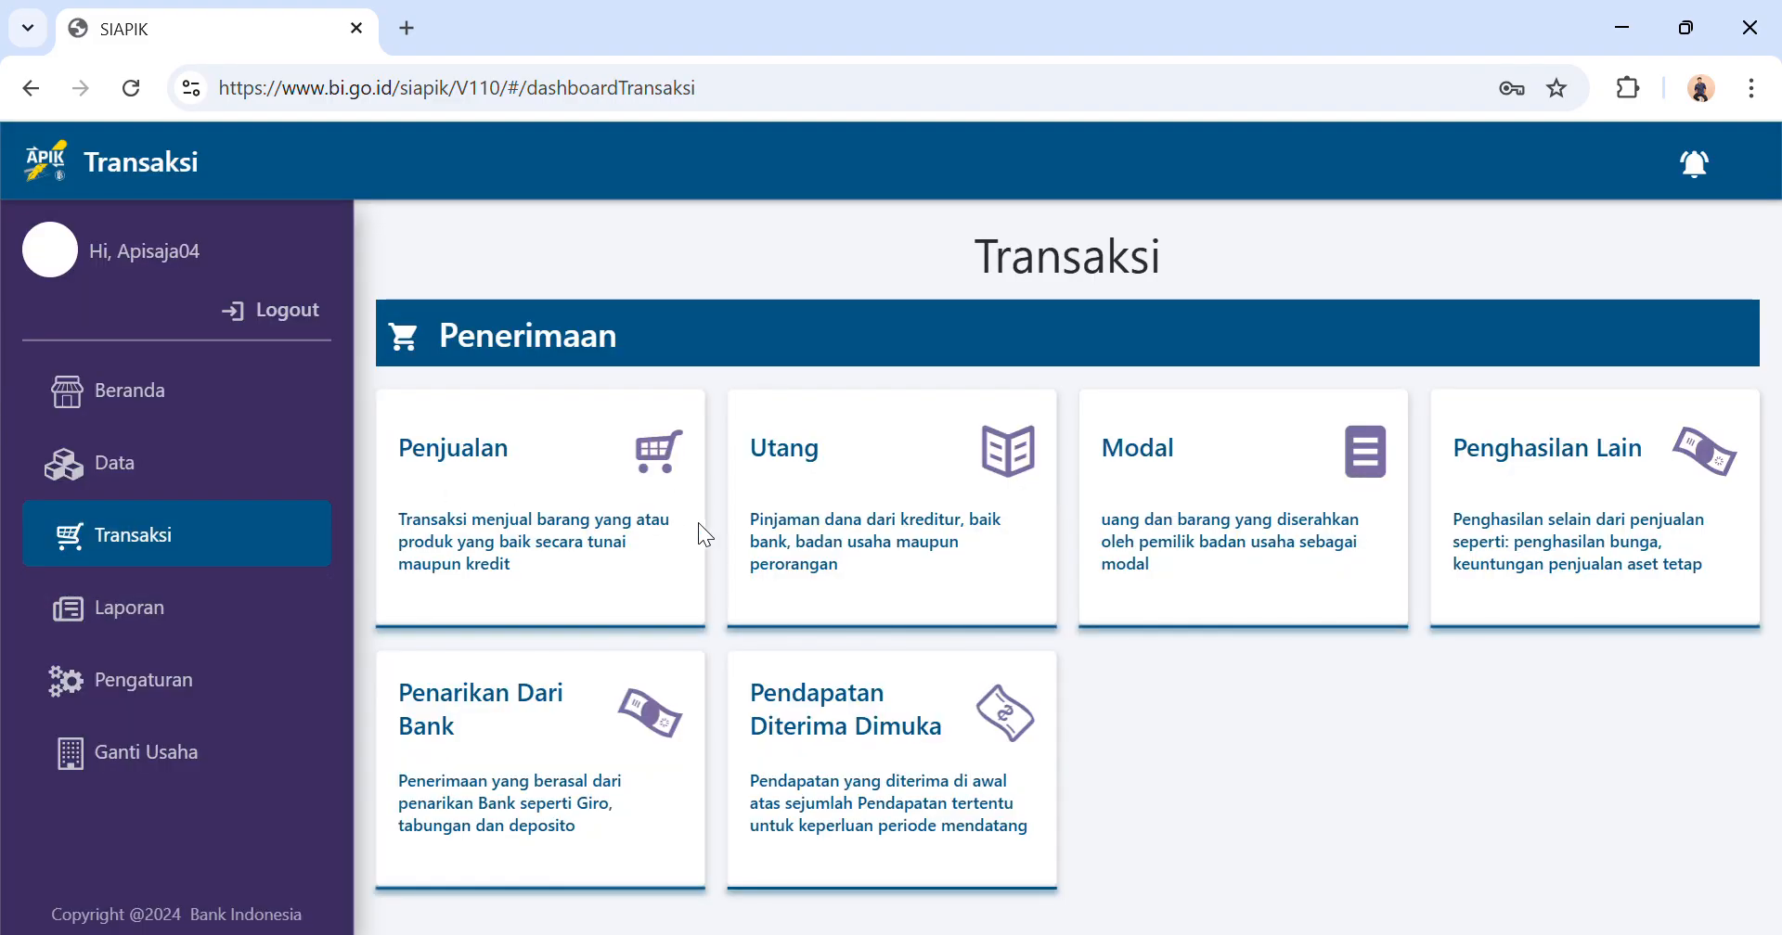
pyautogui.scroll(-5, 518, 589)
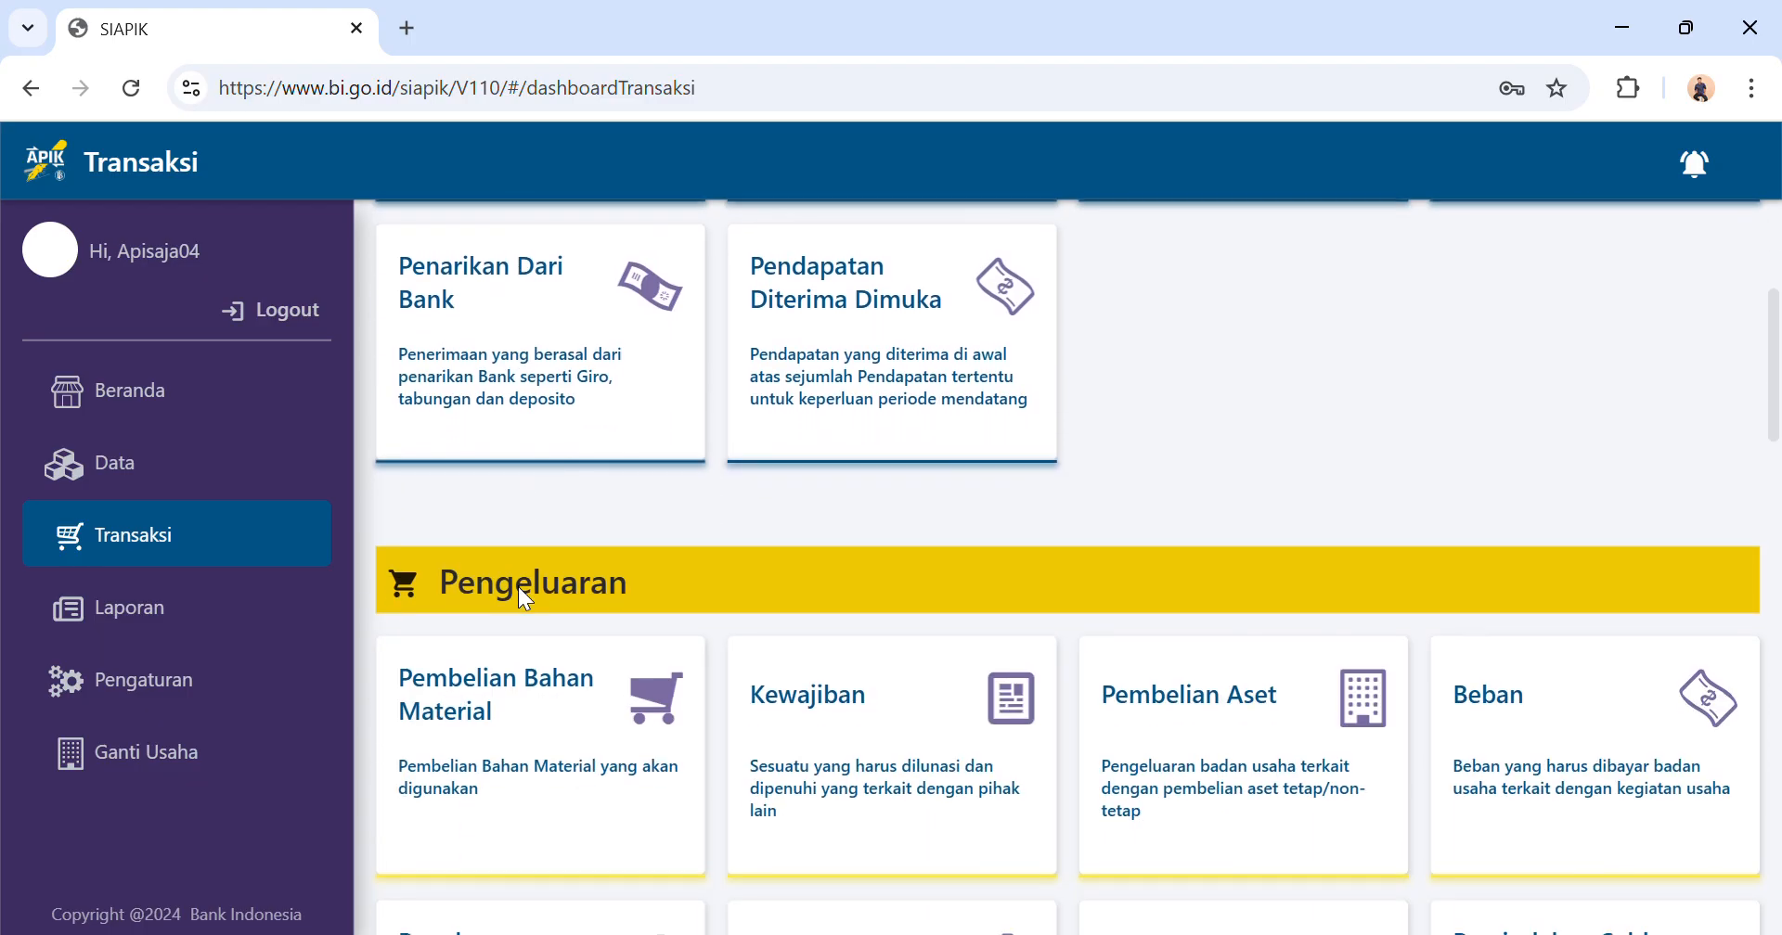
pyautogui.click(489, 741)
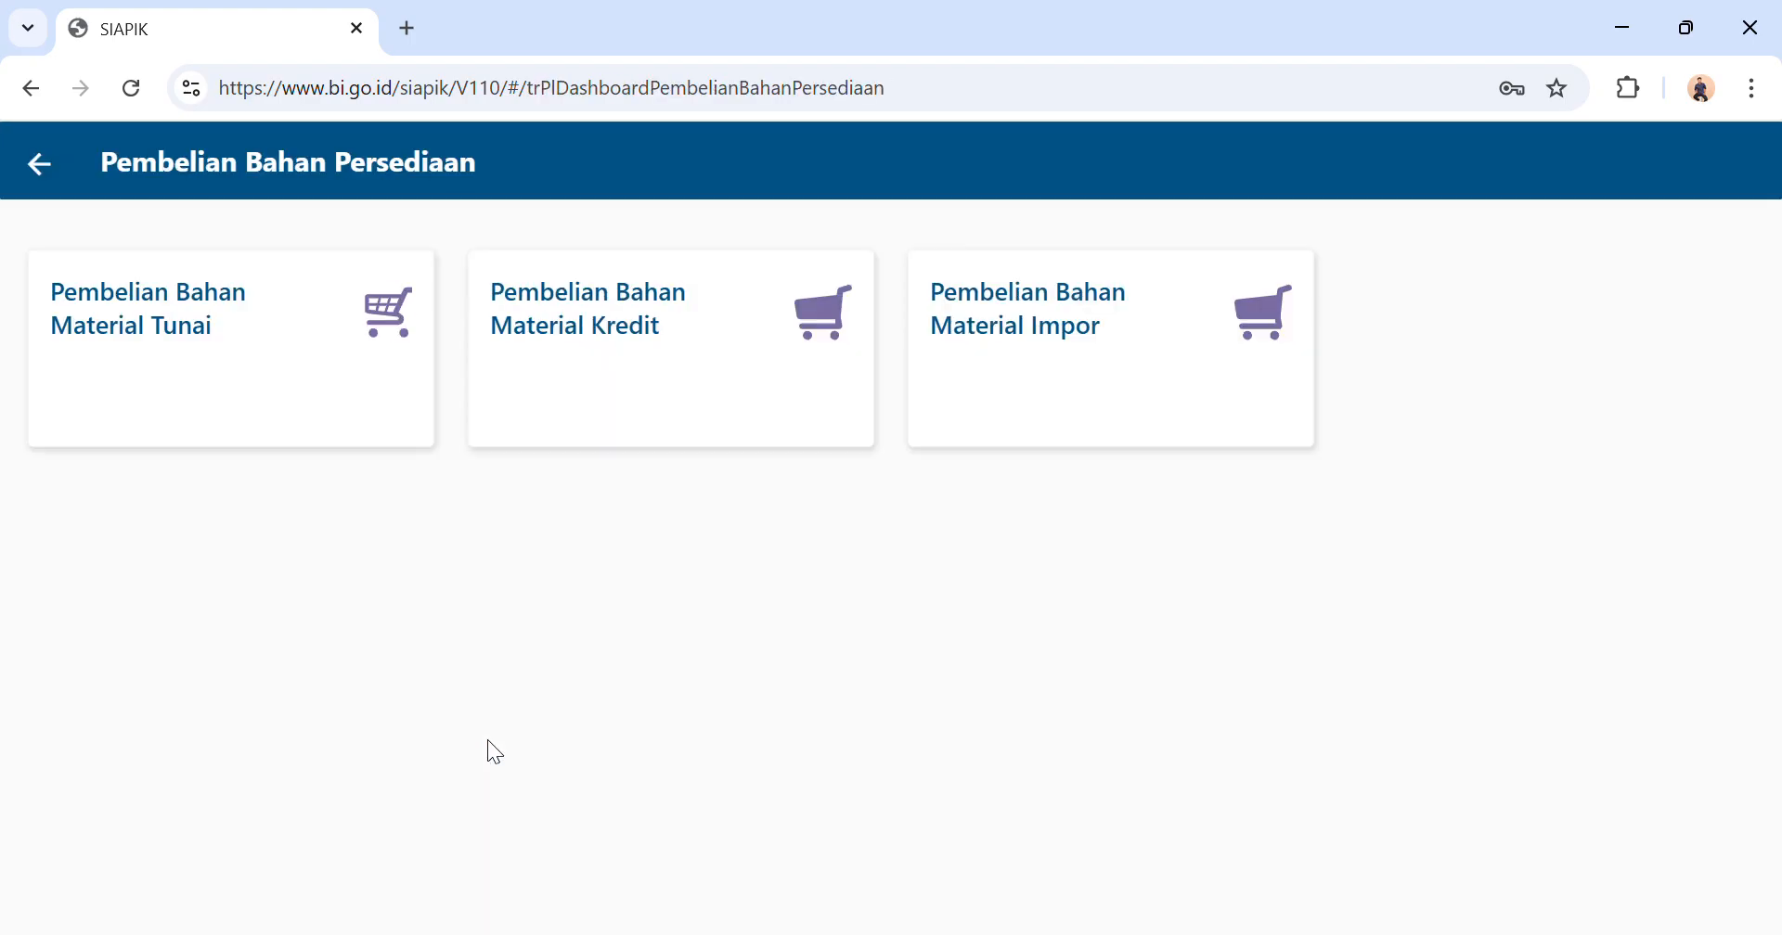
pyautogui.click(273, 424)
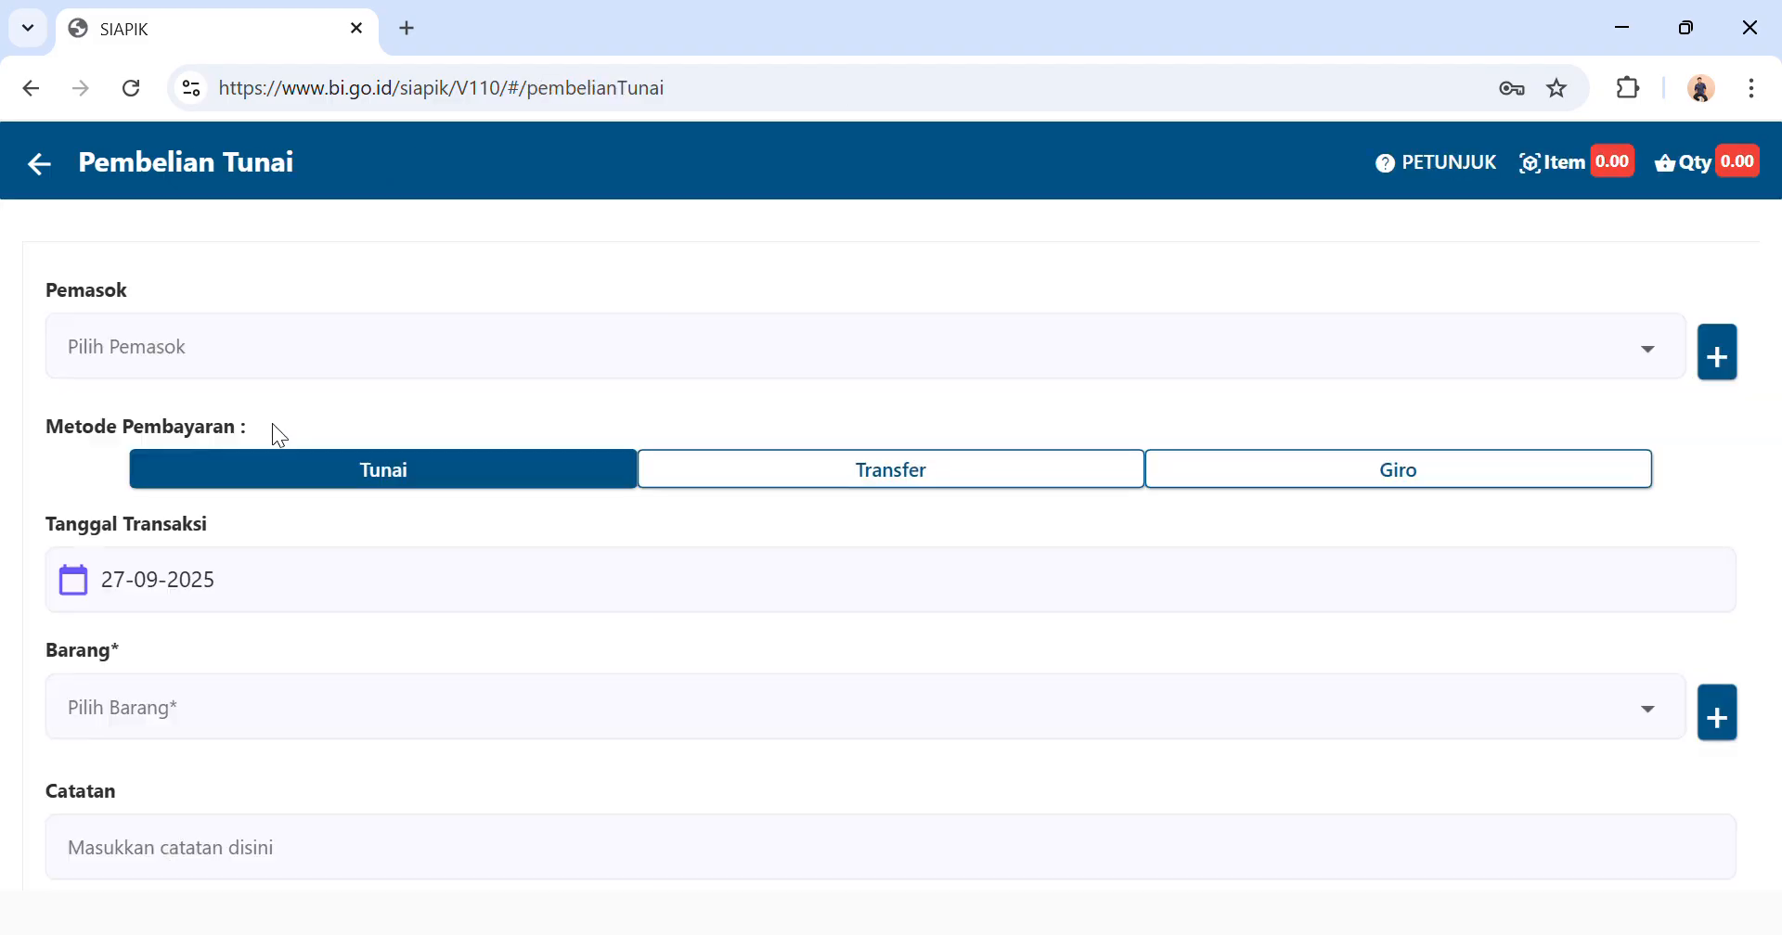
pyautogui.click(1709, 350)
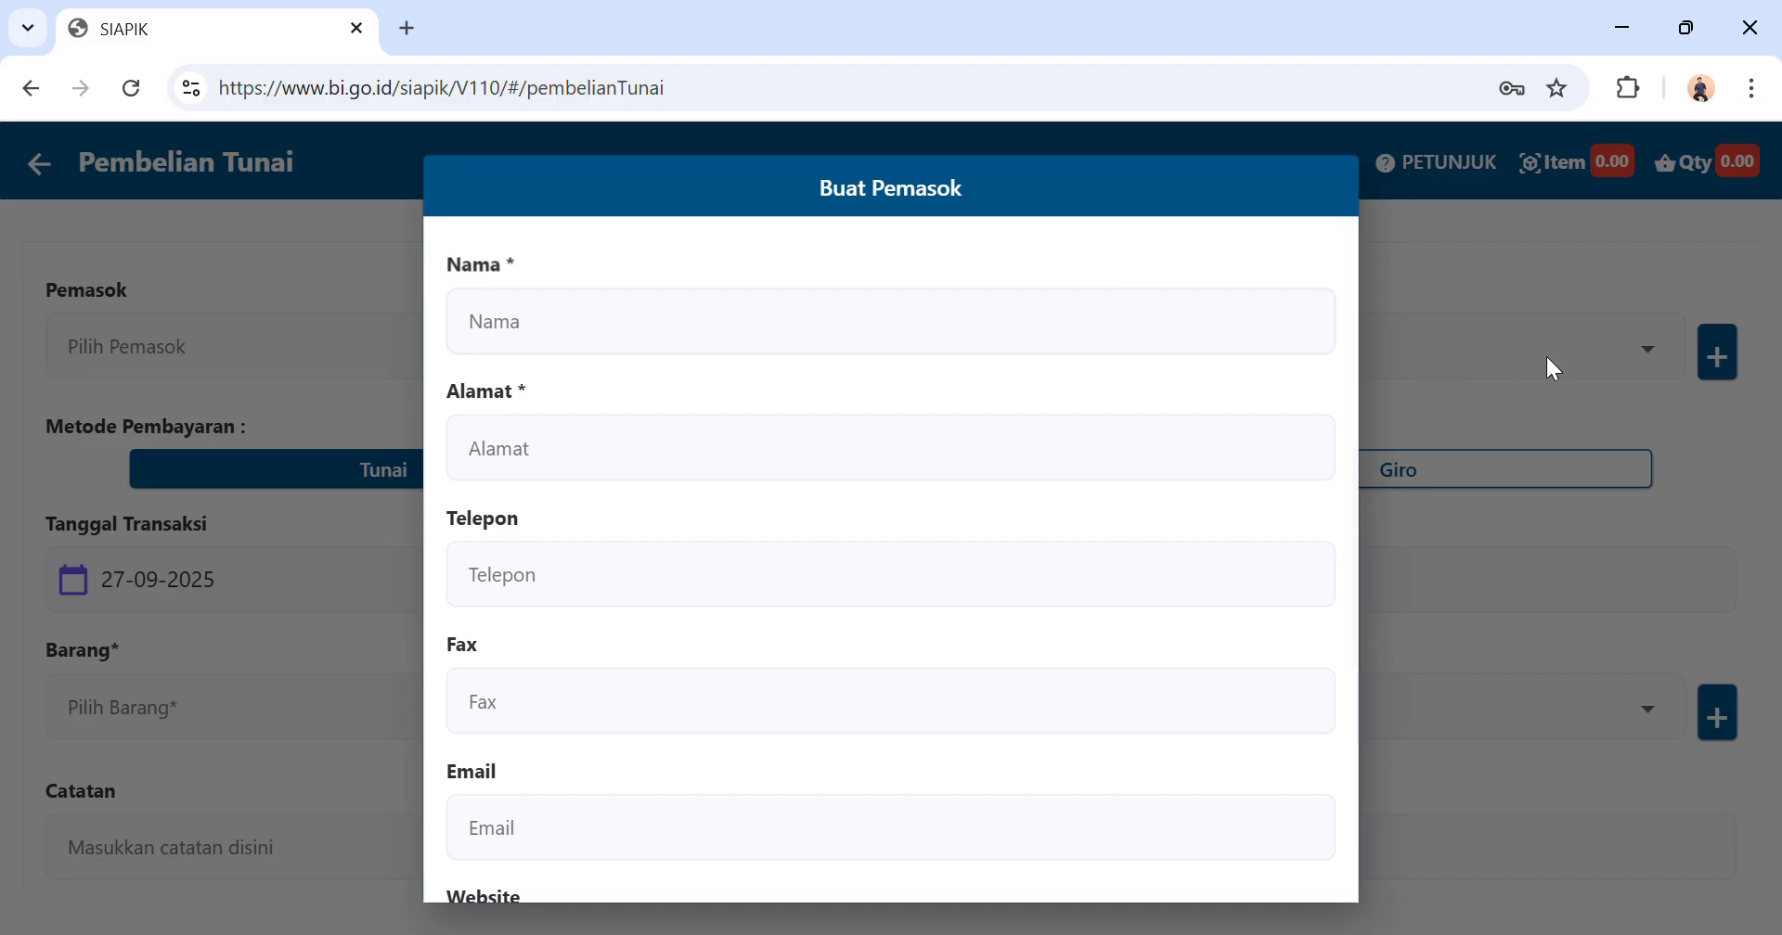
pyautogui.click(39, 91)
pyautogui.click(232, 396)
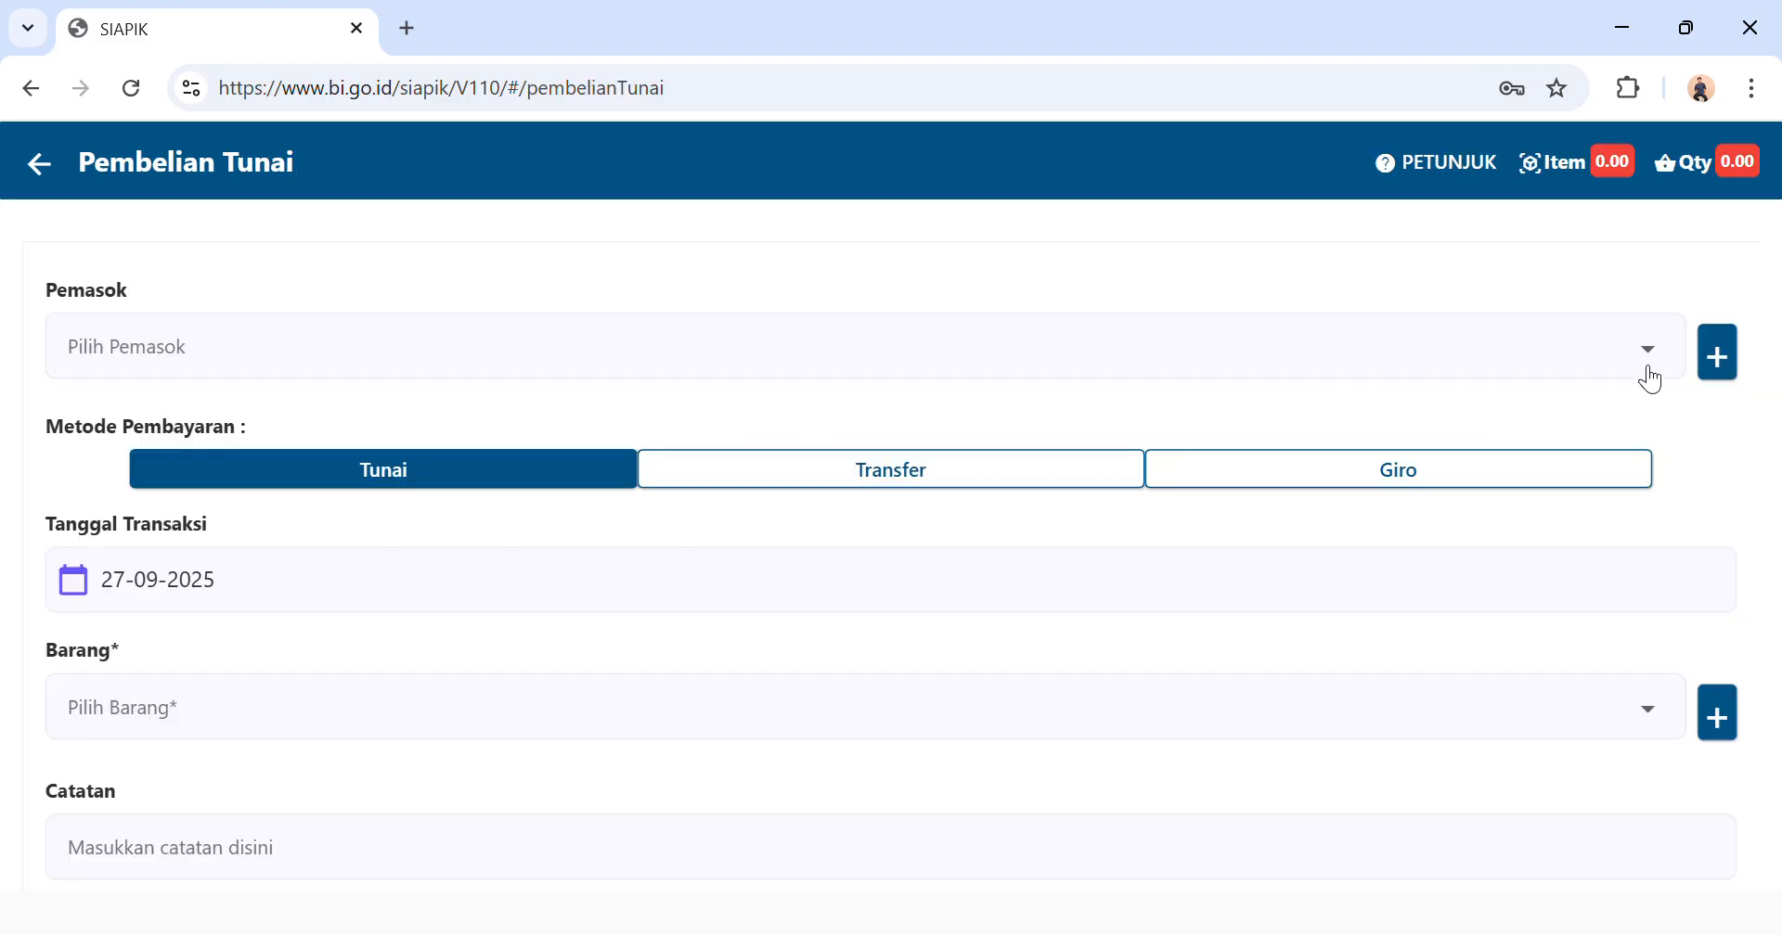
# Choose Toko Berkah as the new purchase's supplier and set its transaction date to 03-07-2025.
pyautogui.click(1650, 379)
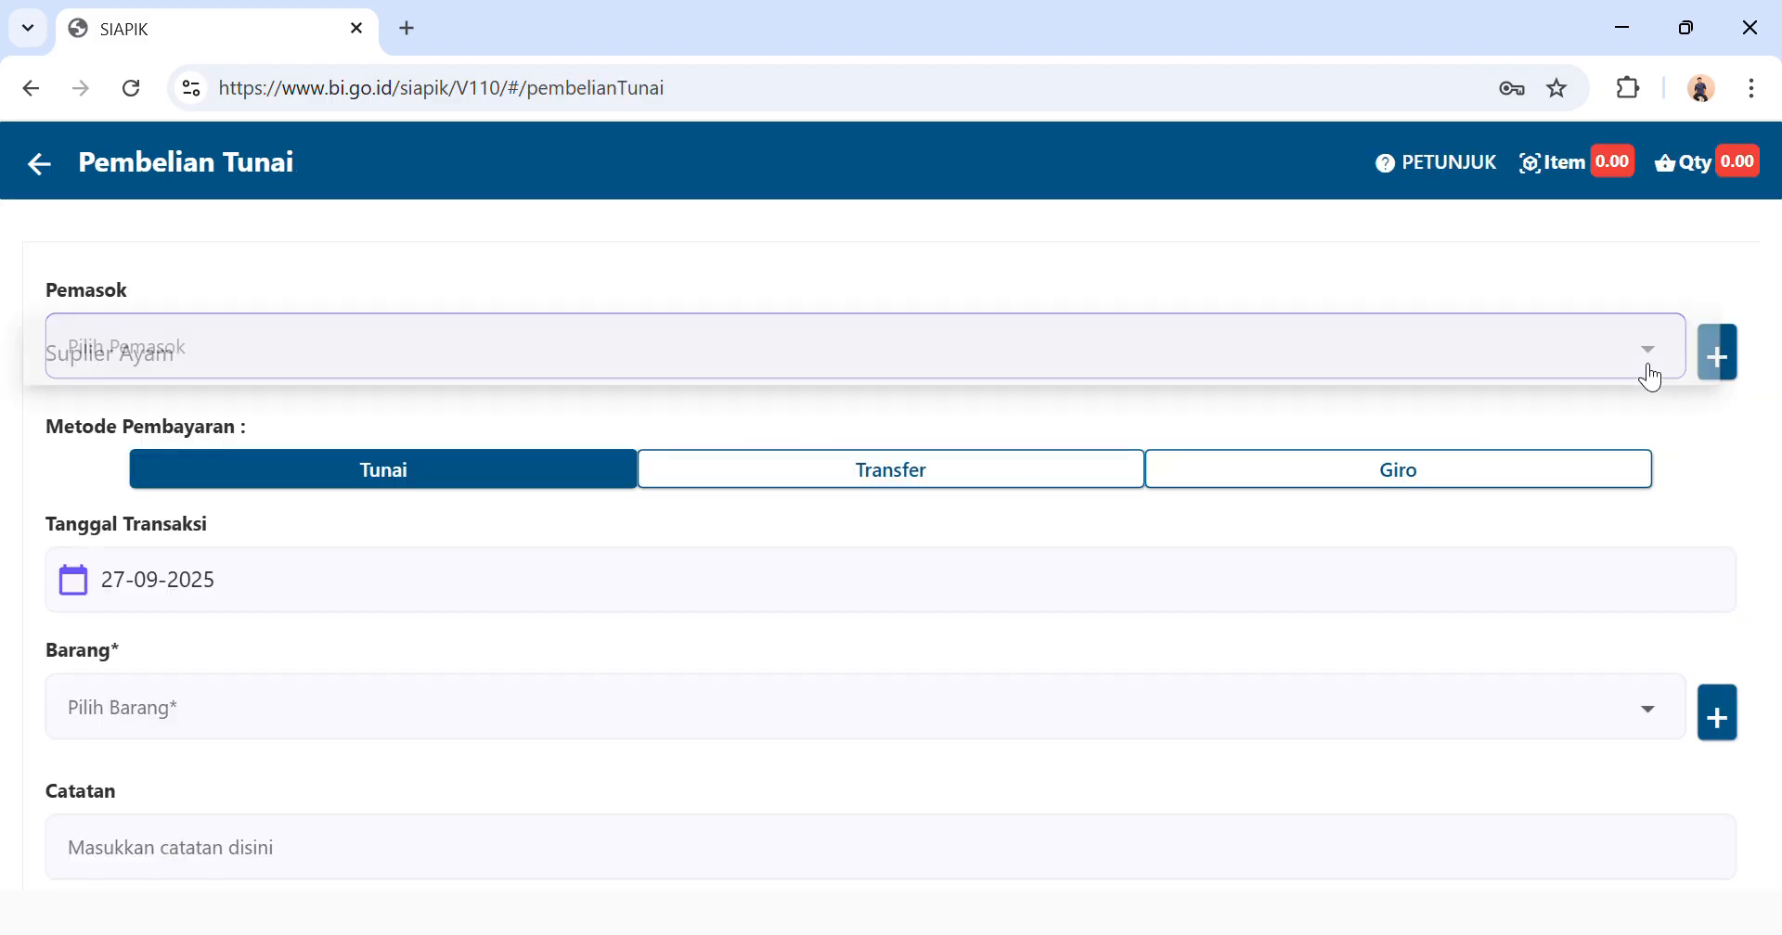
pyautogui.click(609, 426)
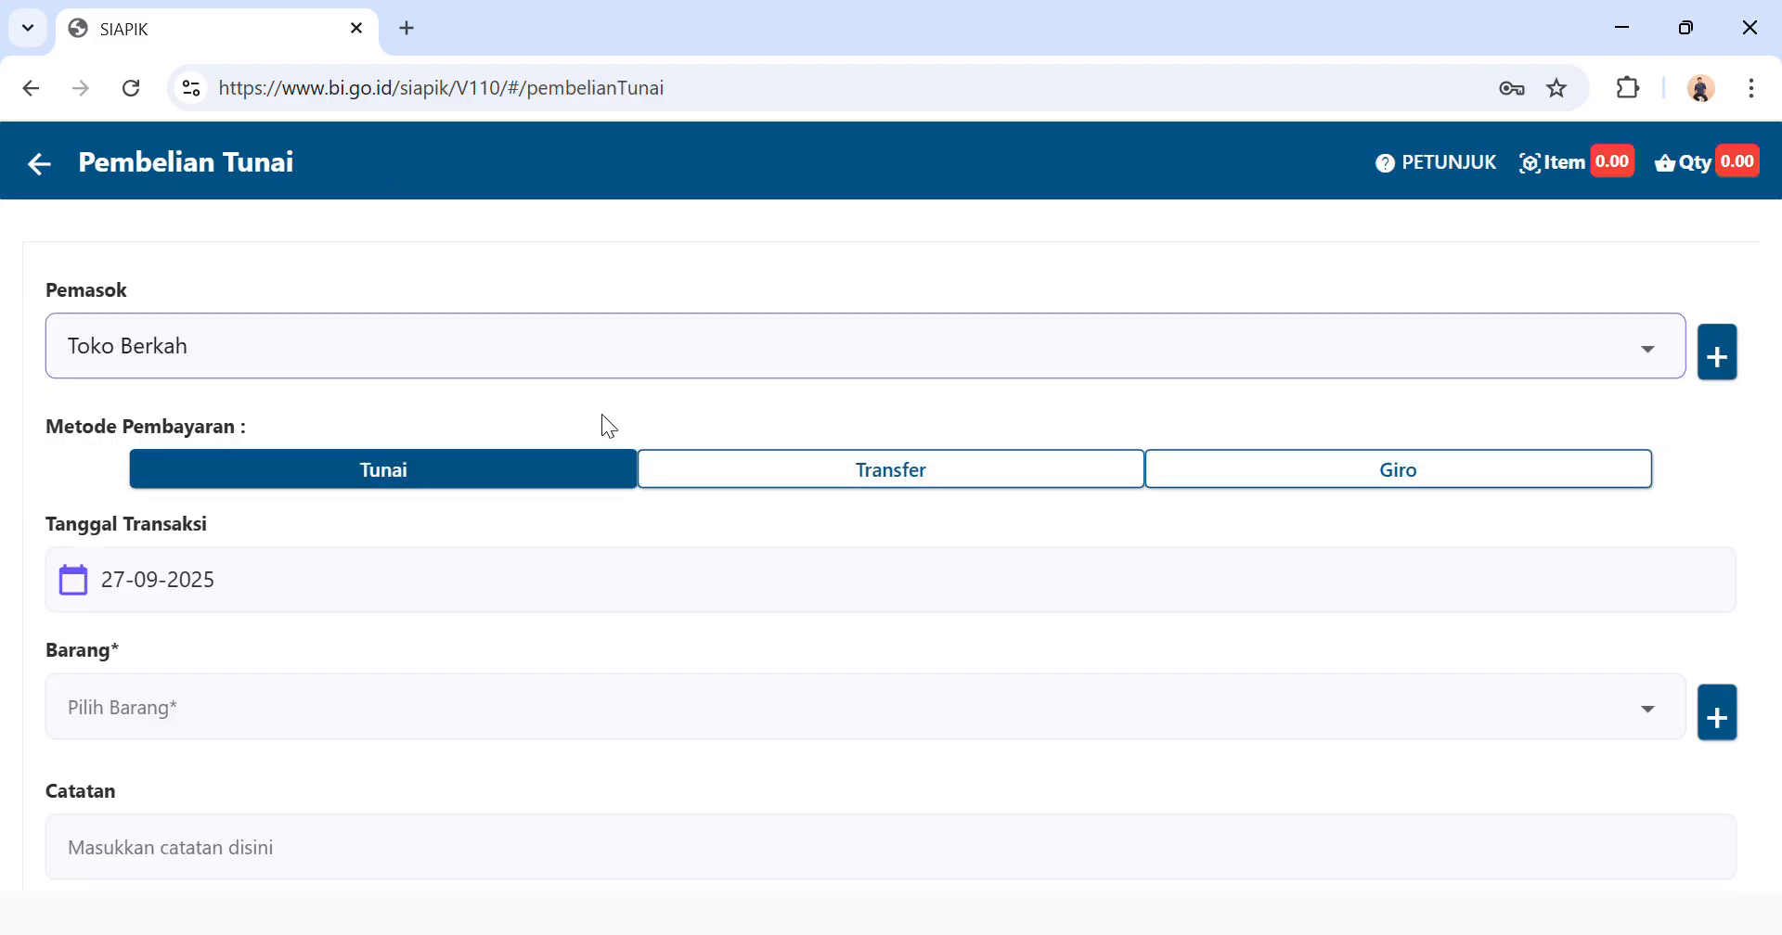
pyautogui.click(143, 584)
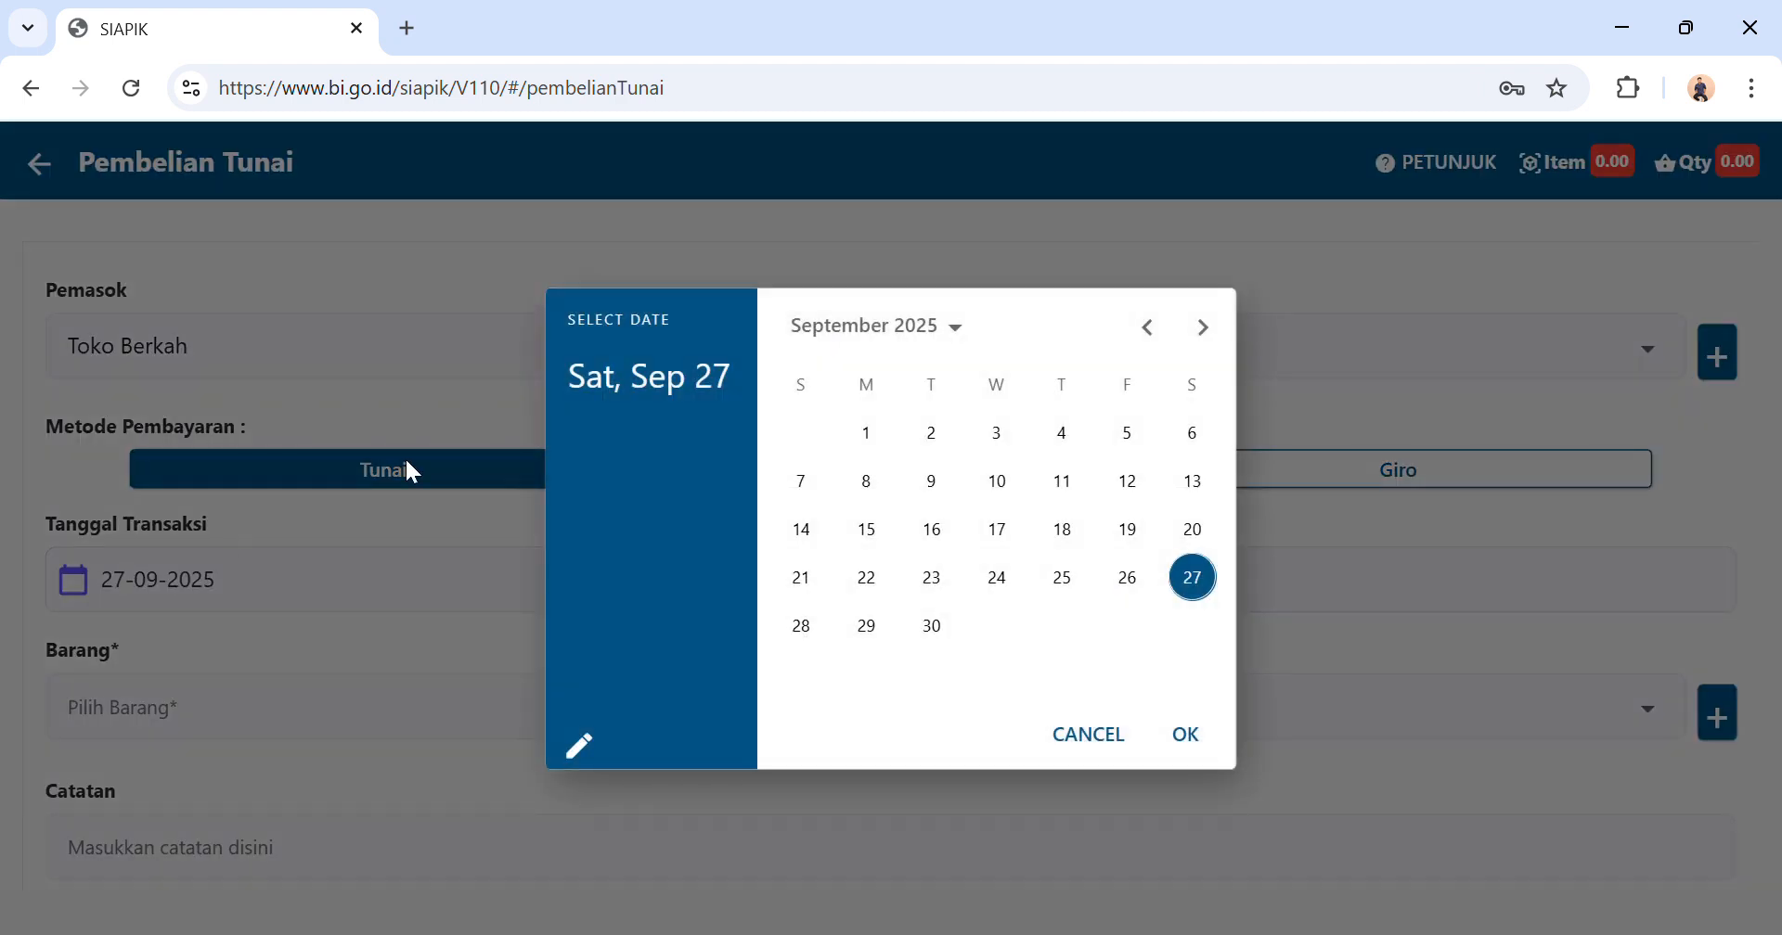
pyautogui.click(1147, 332)
pyautogui.click(1149, 332)
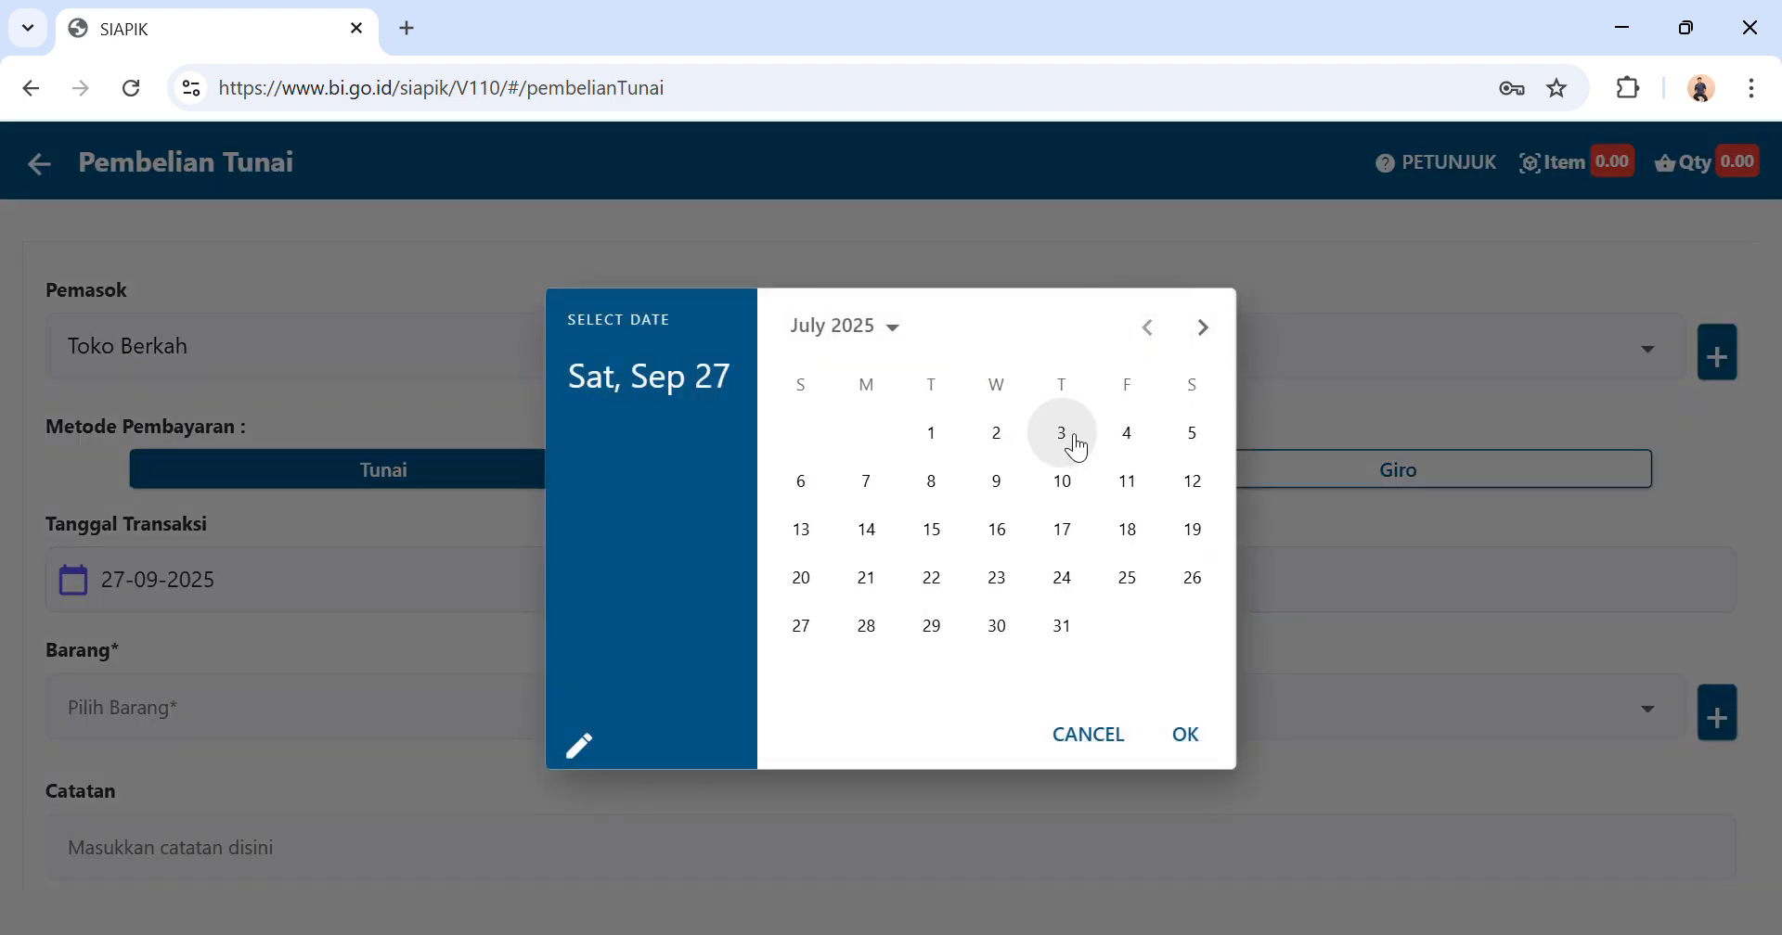
pyautogui.click(1062, 434)
pyautogui.click(1188, 735)
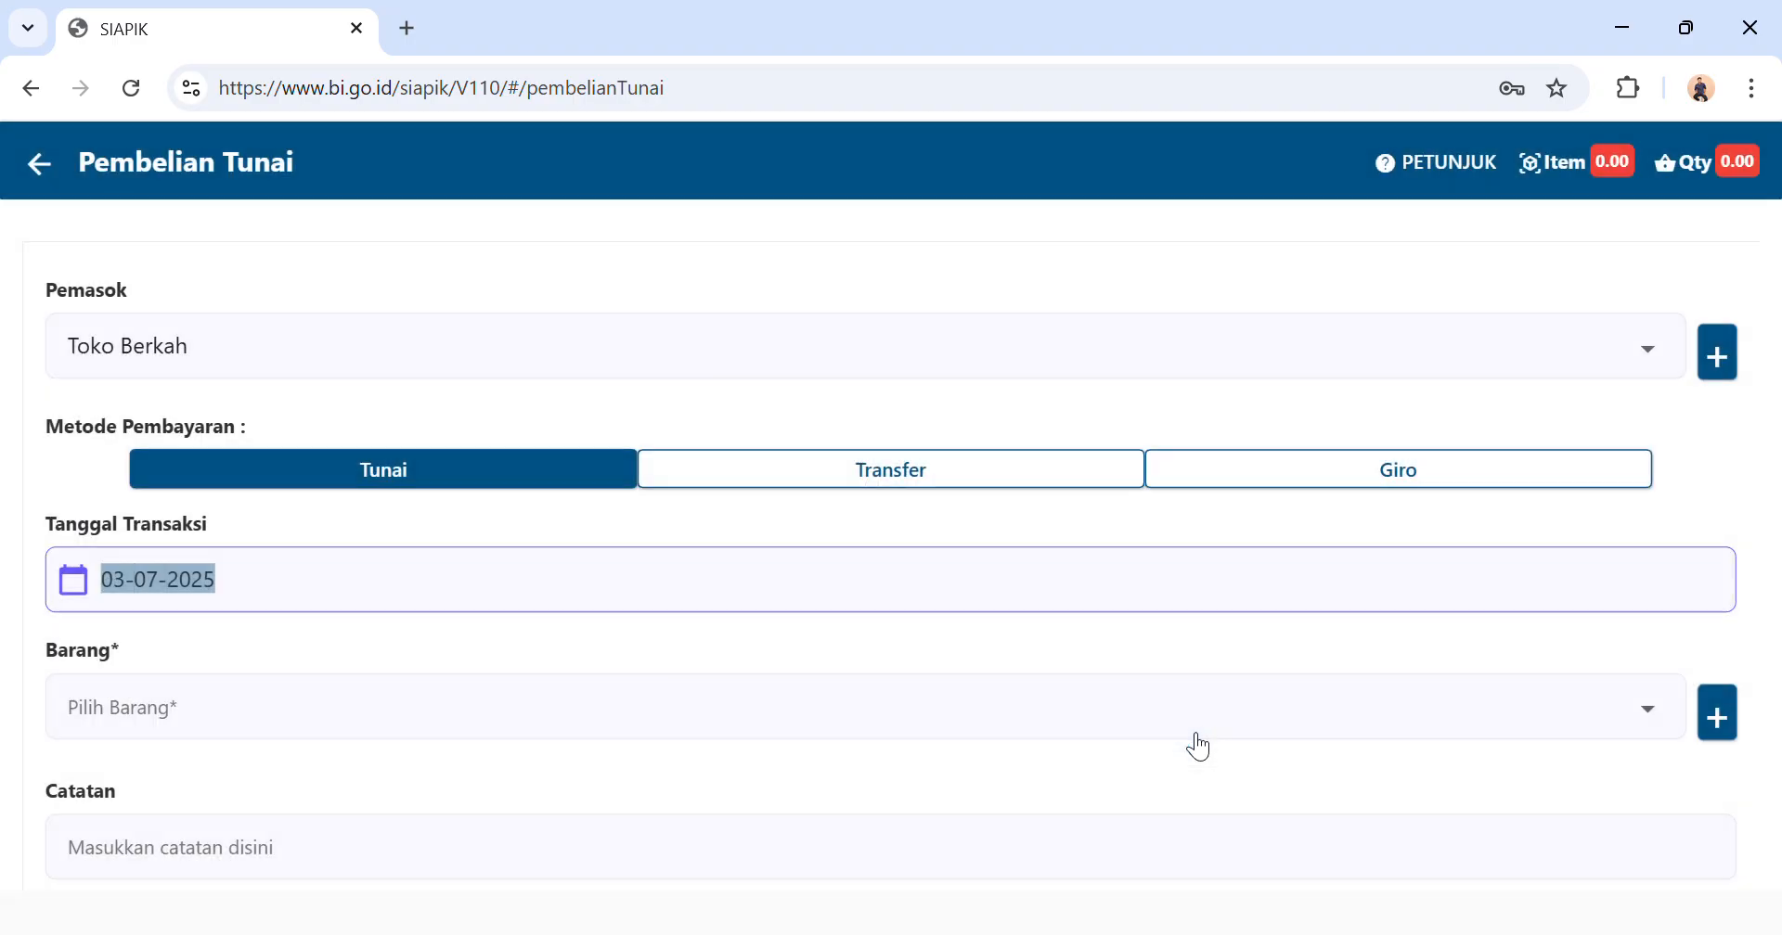
# Begin creating a new material item named Beras for the purchase.
pyautogui.click(438, 724)
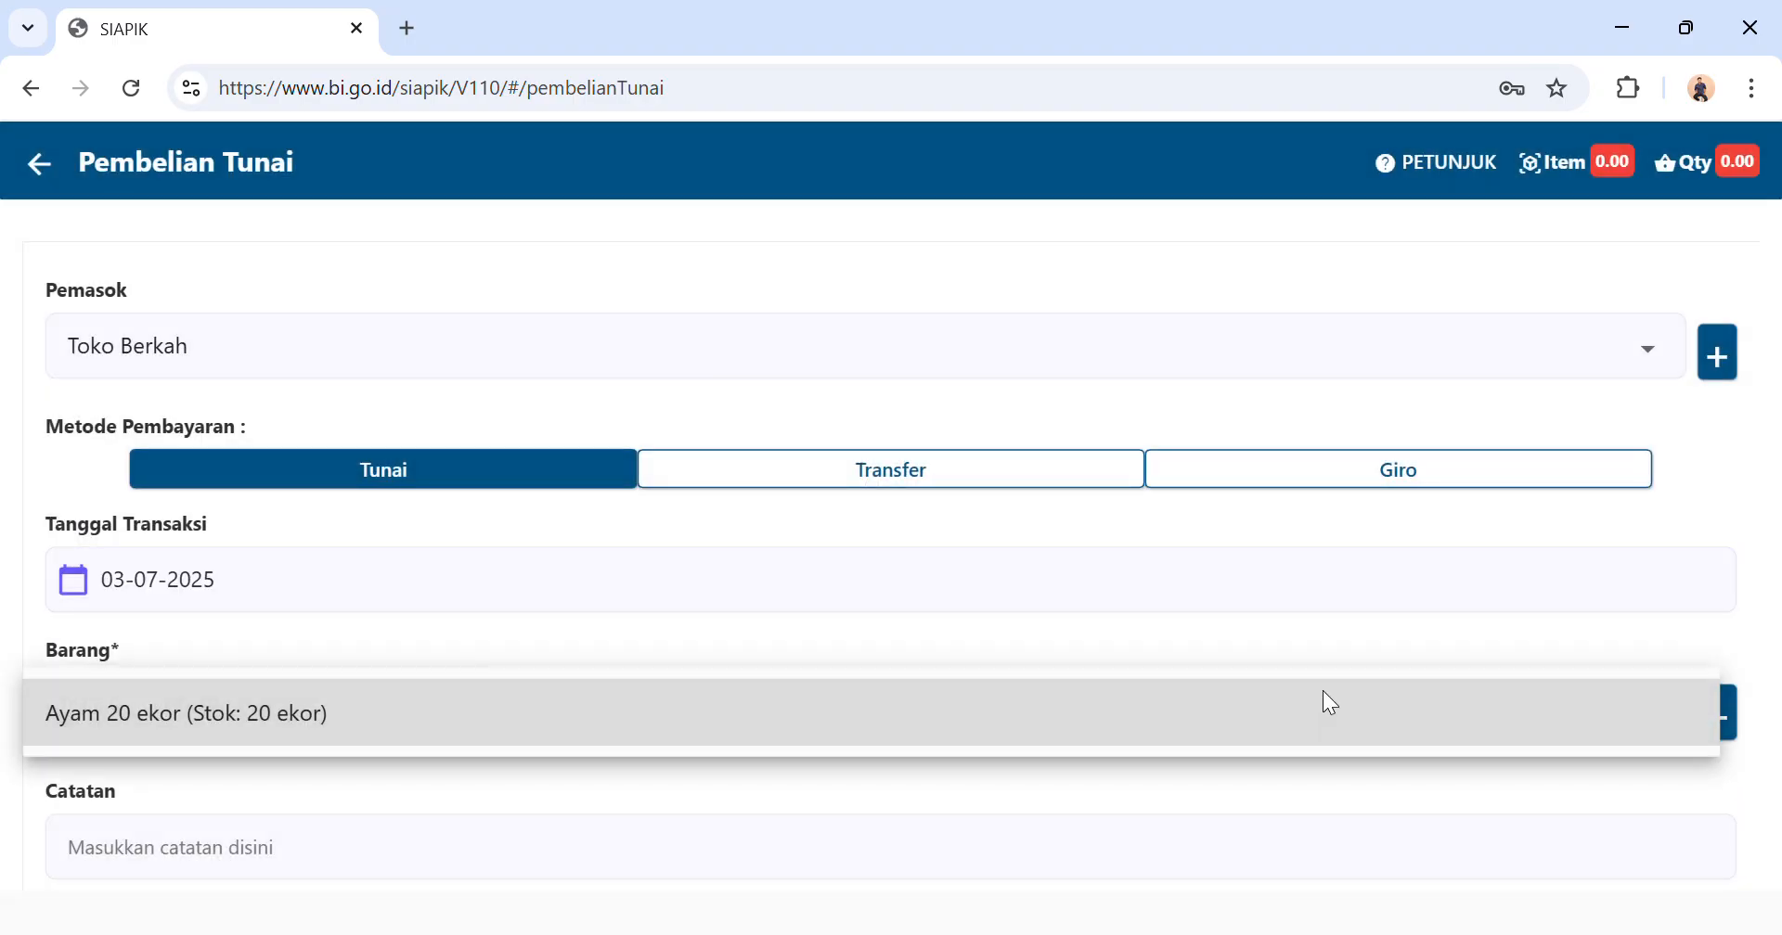
pyautogui.click(1307, 593)
pyautogui.click(1728, 722)
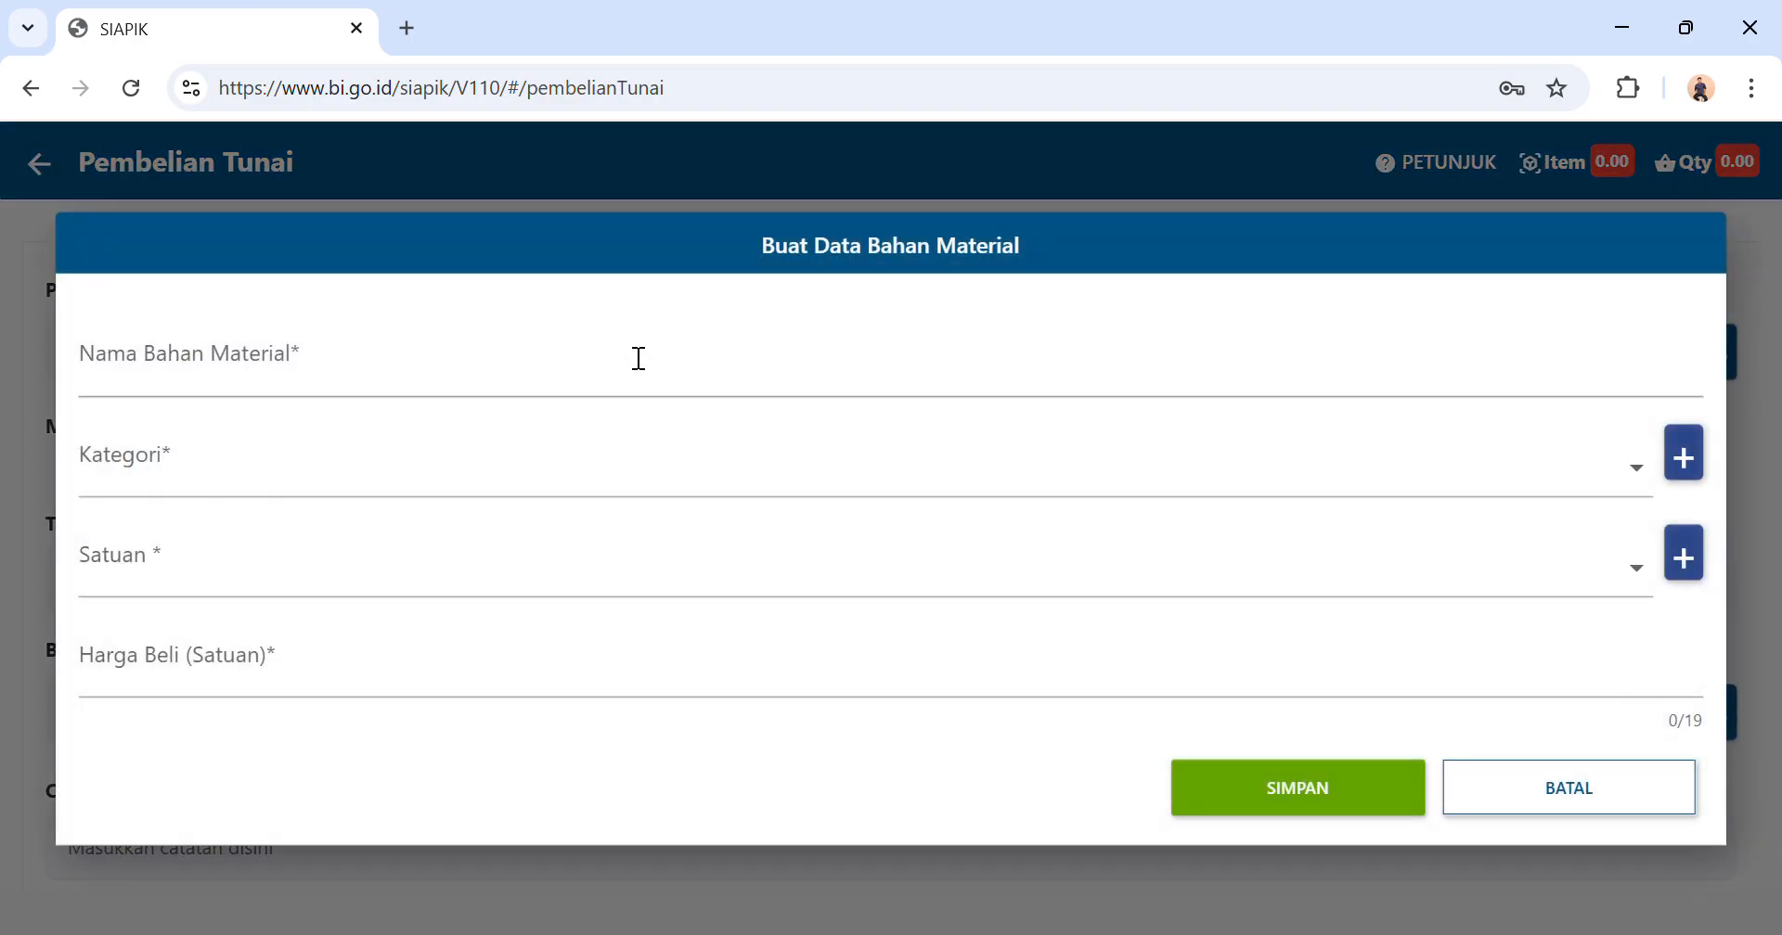
pyautogui.click(639, 358)
pyautogui.write('Beras')
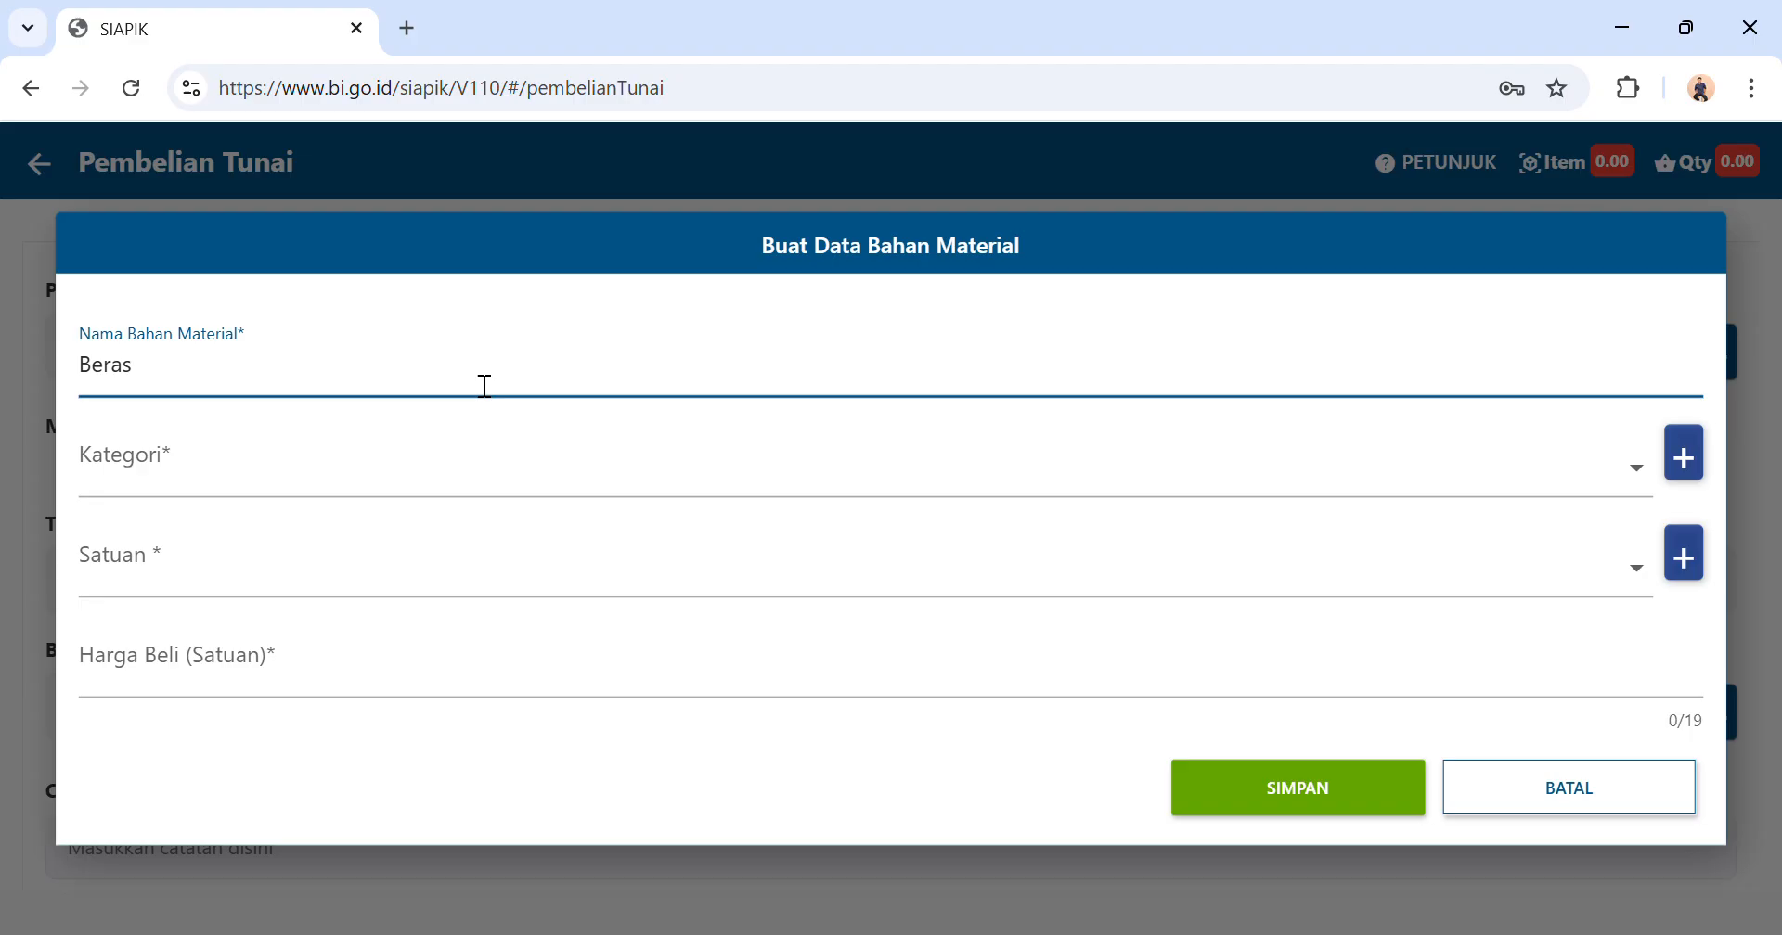
# Complete the material's name as Beras 200 kg and create a new material category named Beras.
pyautogui.write('200 kg')
pyautogui.click(506, 500)
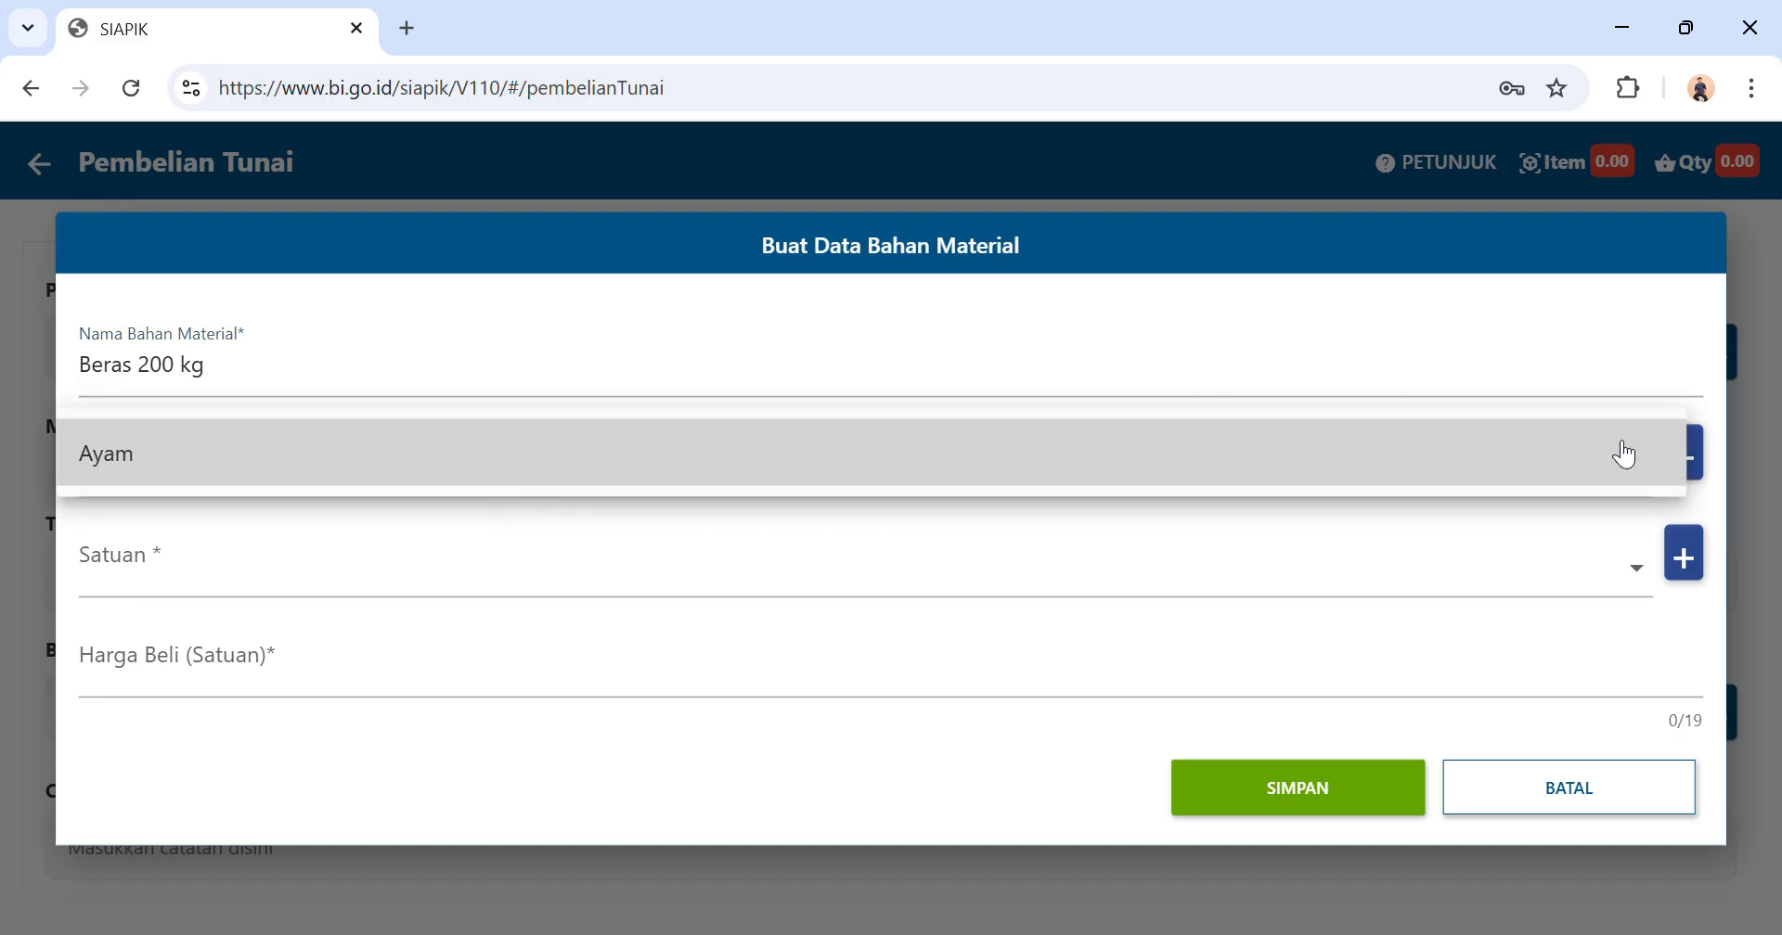
pyautogui.click(1706, 472)
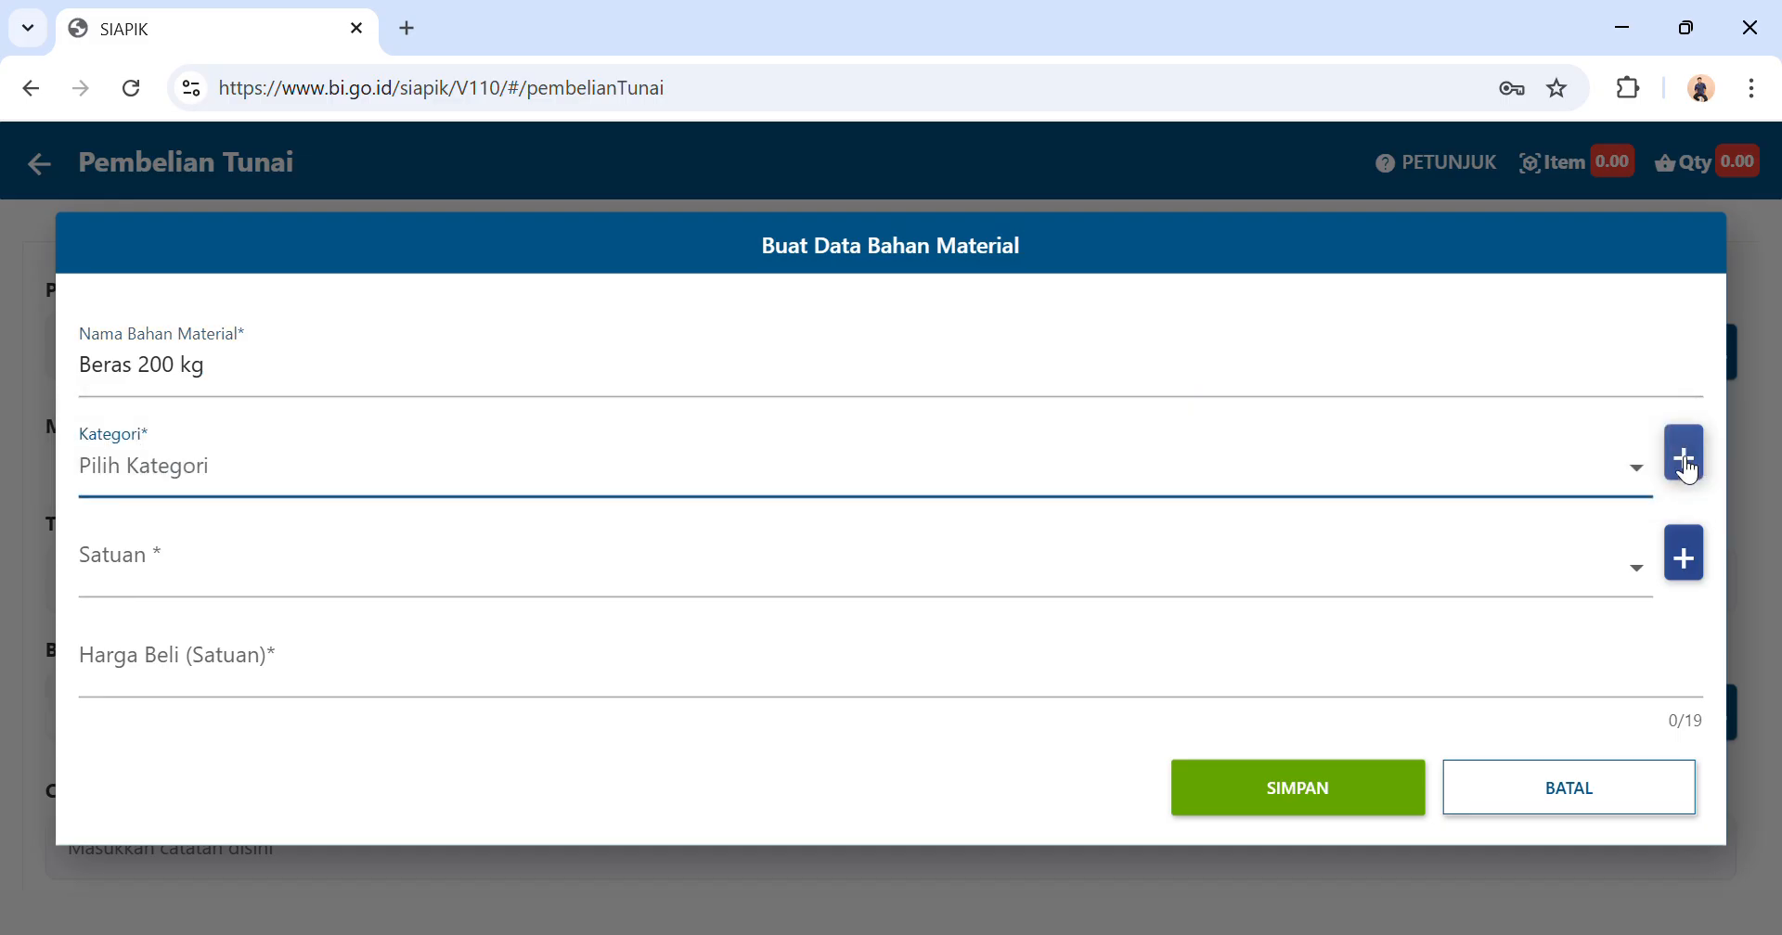
pyautogui.click(1684, 459)
pyautogui.click(896, 559)
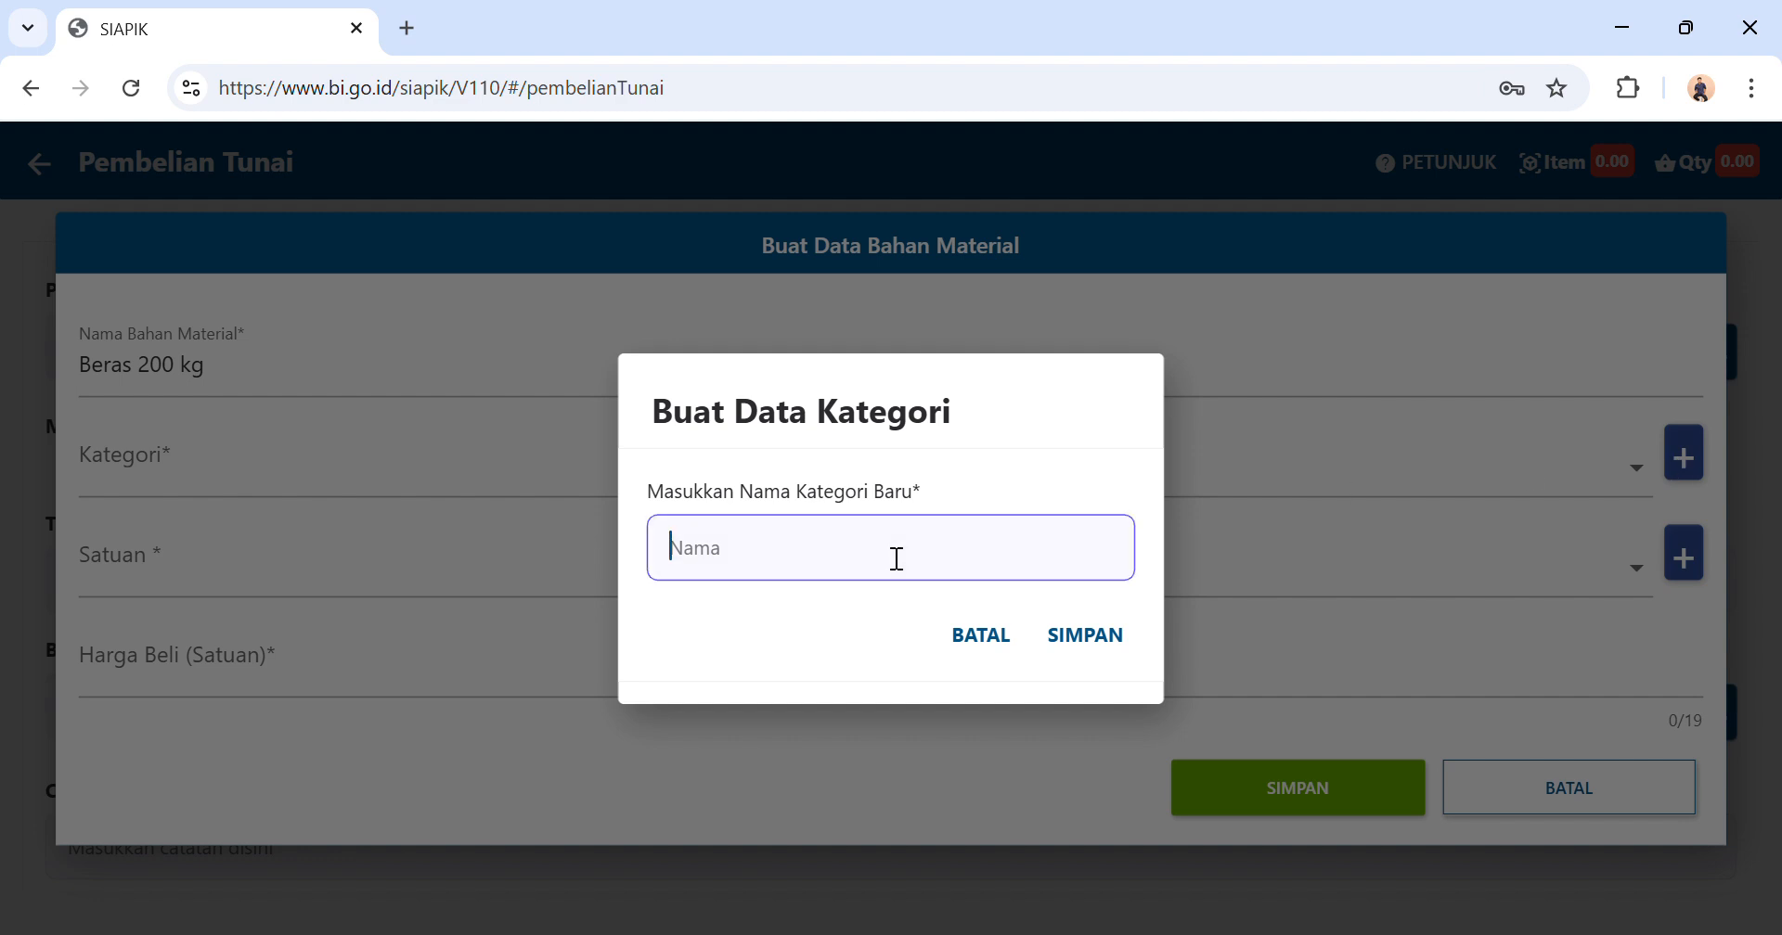
pyautogui.write('Beras')
pyautogui.click(1094, 642)
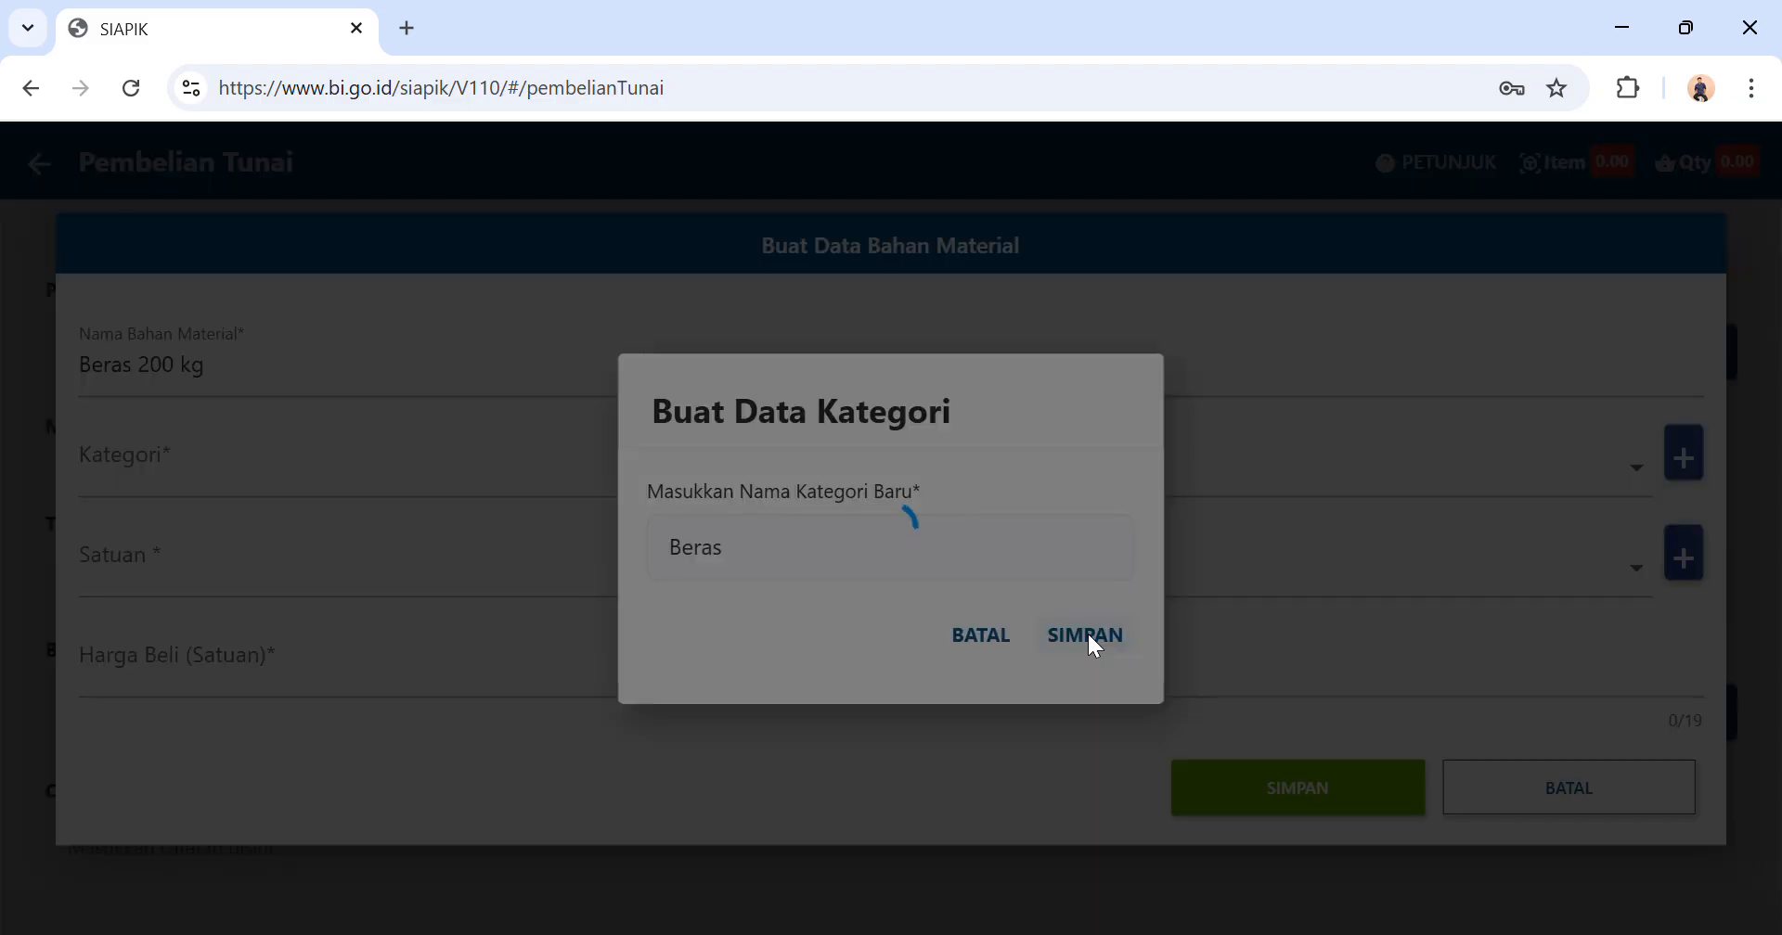
pyautogui.click(1072, 628)
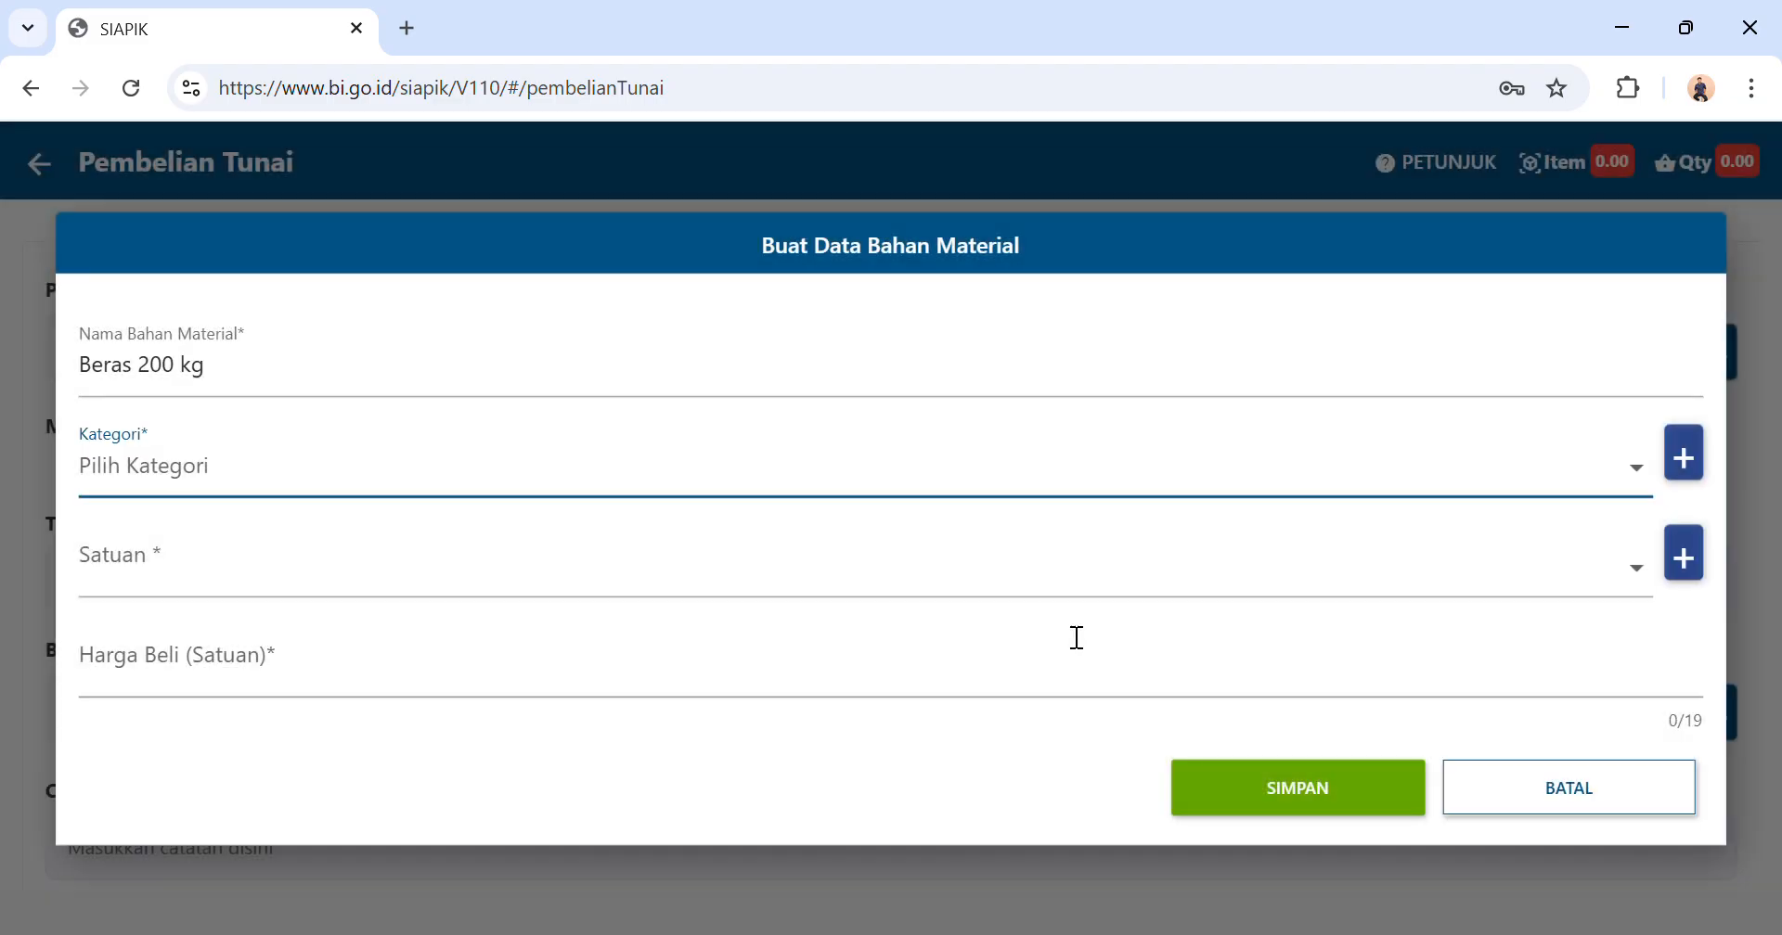
# Assign the Beras category and the KG unit to the new material.
pyautogui.click(1090, 473)
pyautogui.click(810, 453)
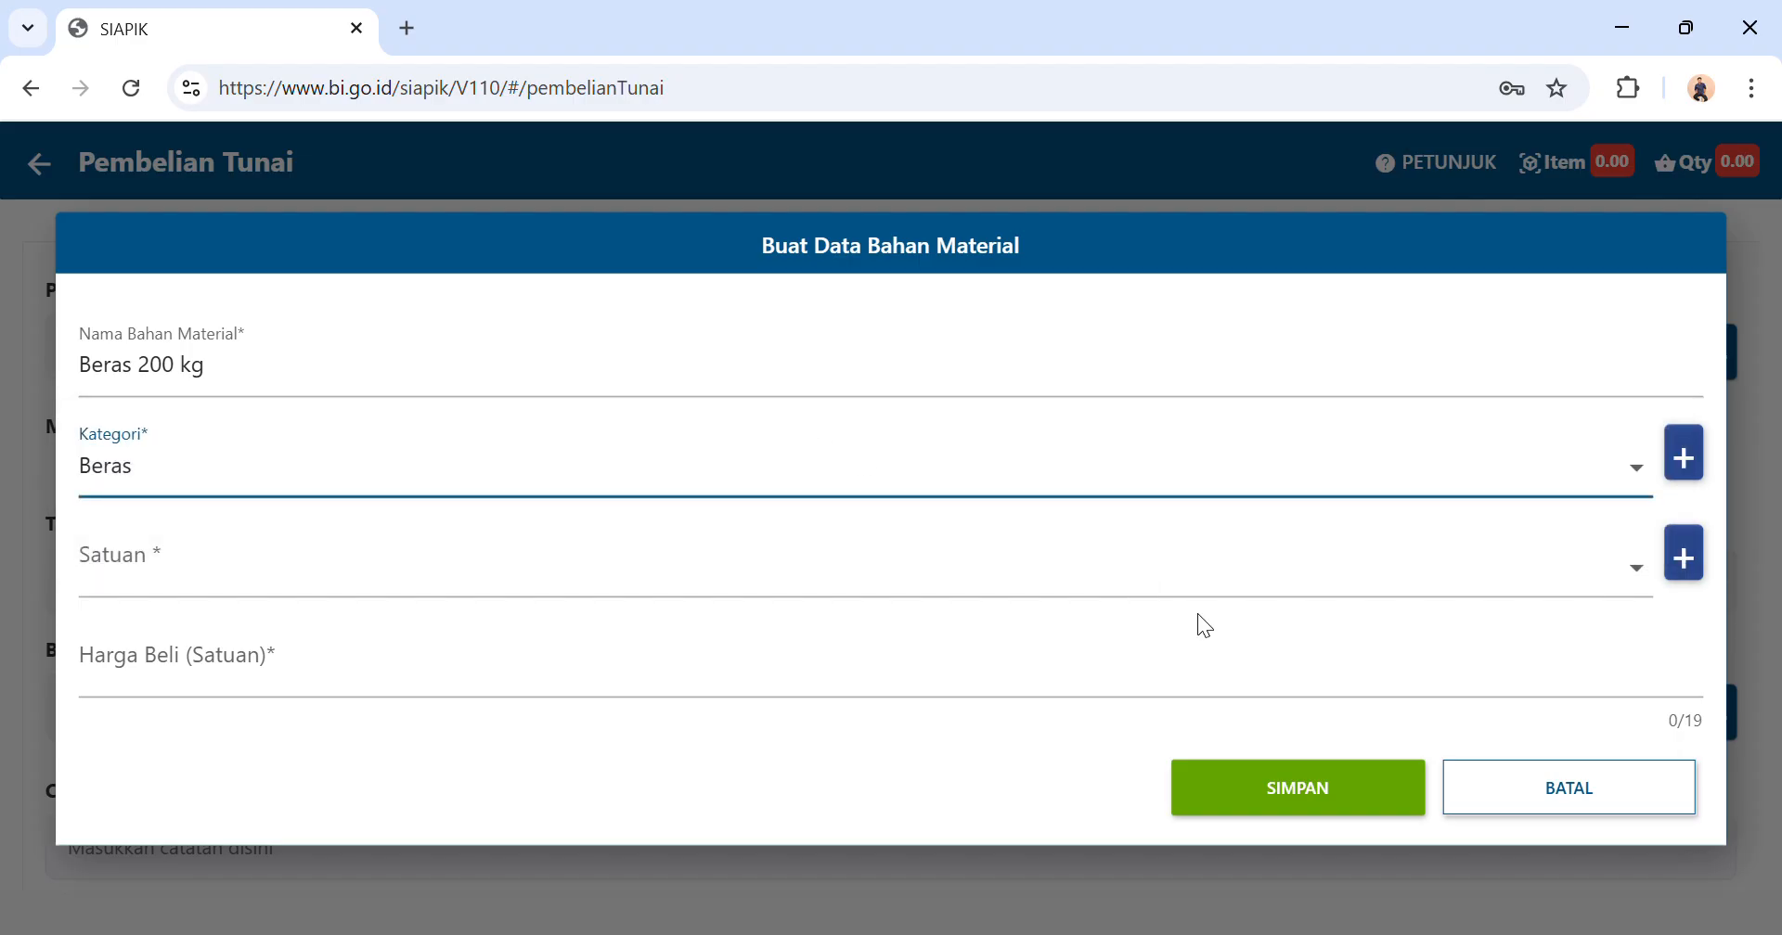
pyautogui.click(1687, 556)
pyautogui.click(969, 640)
pyautogui.click(966, 588)
pyautogui.click(640, 754)
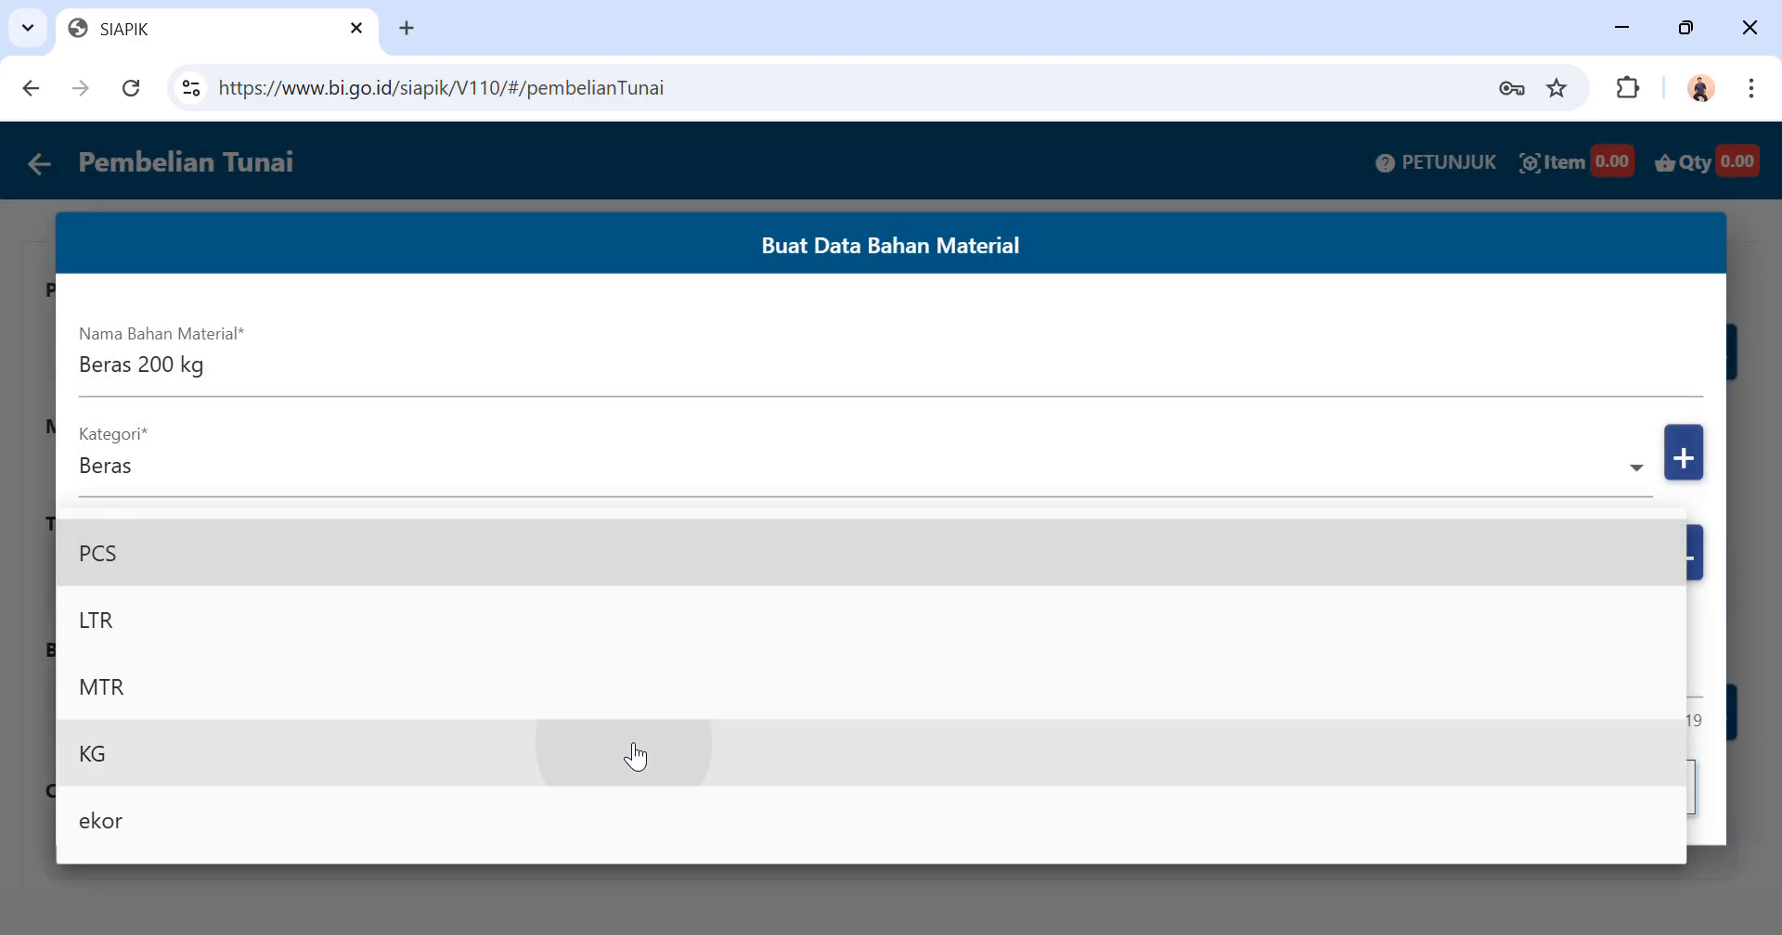
# Set the material's unit purchase price to Rp 15.000 and save the material.
pyautogui.click(757, 695)
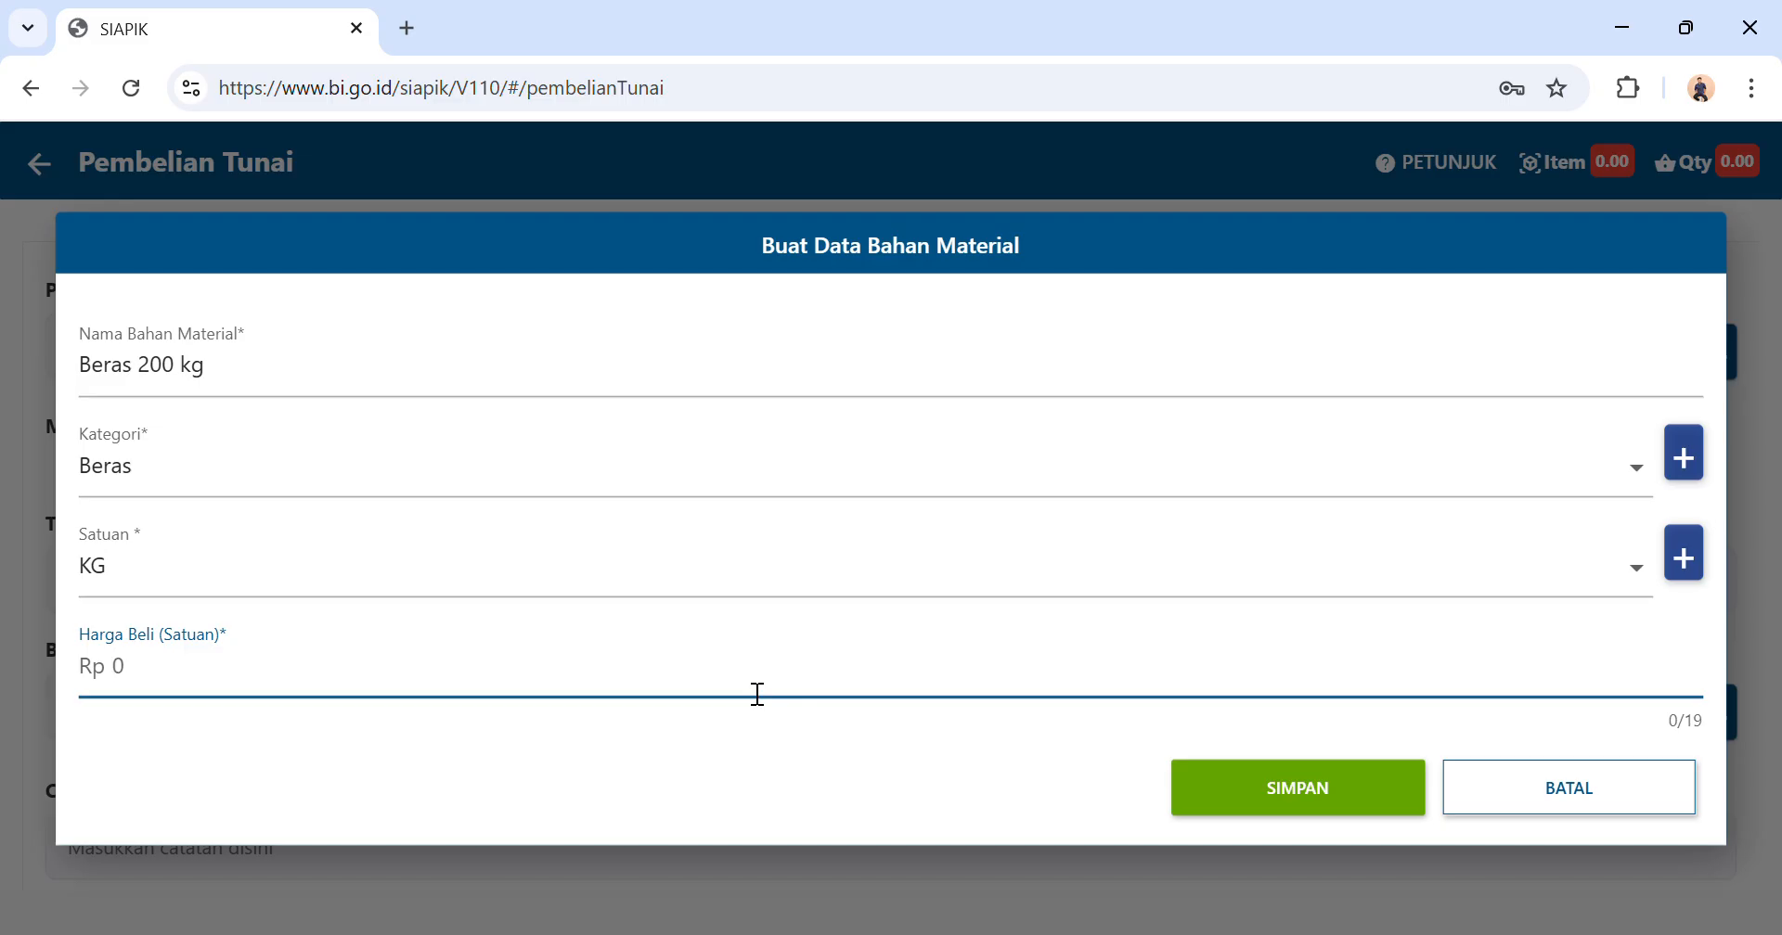
pyautogui.write('15.000')
pyautogui.click(1303, 794)
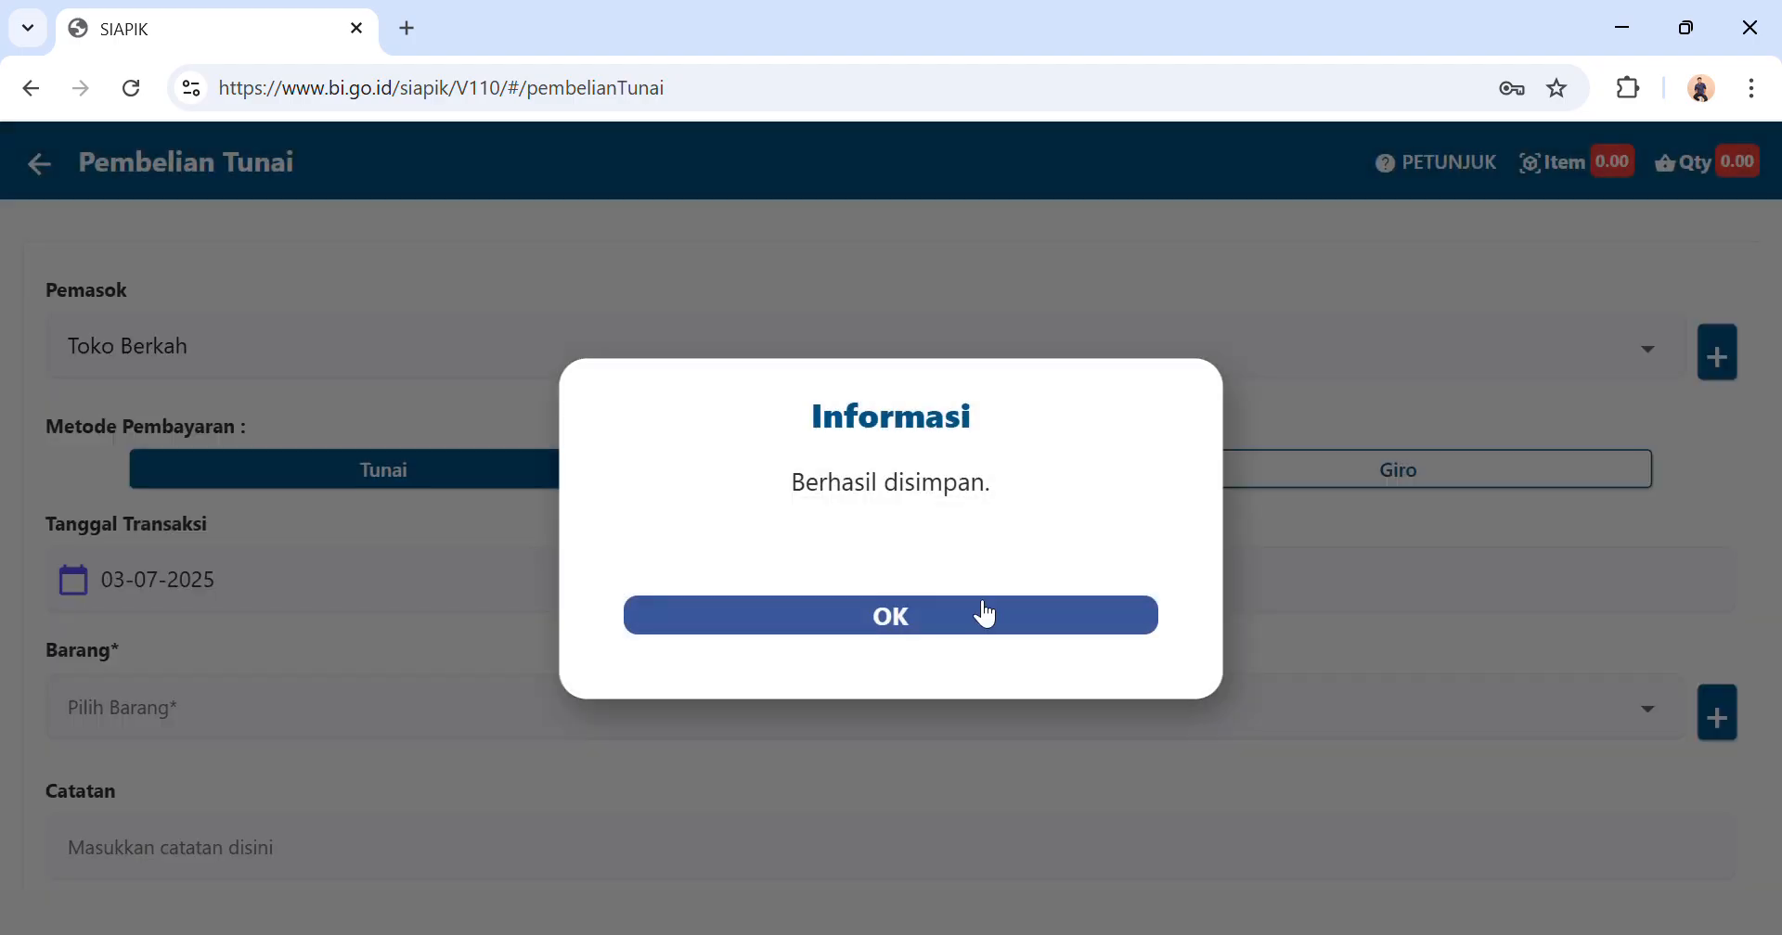
pyautogui.click(986, 613)
# Add Beras 200 kg to the purchase with a quantity of 200.
pyautogui.scroll(-1, 984, 613)
pyautogui.click(1034, 623)
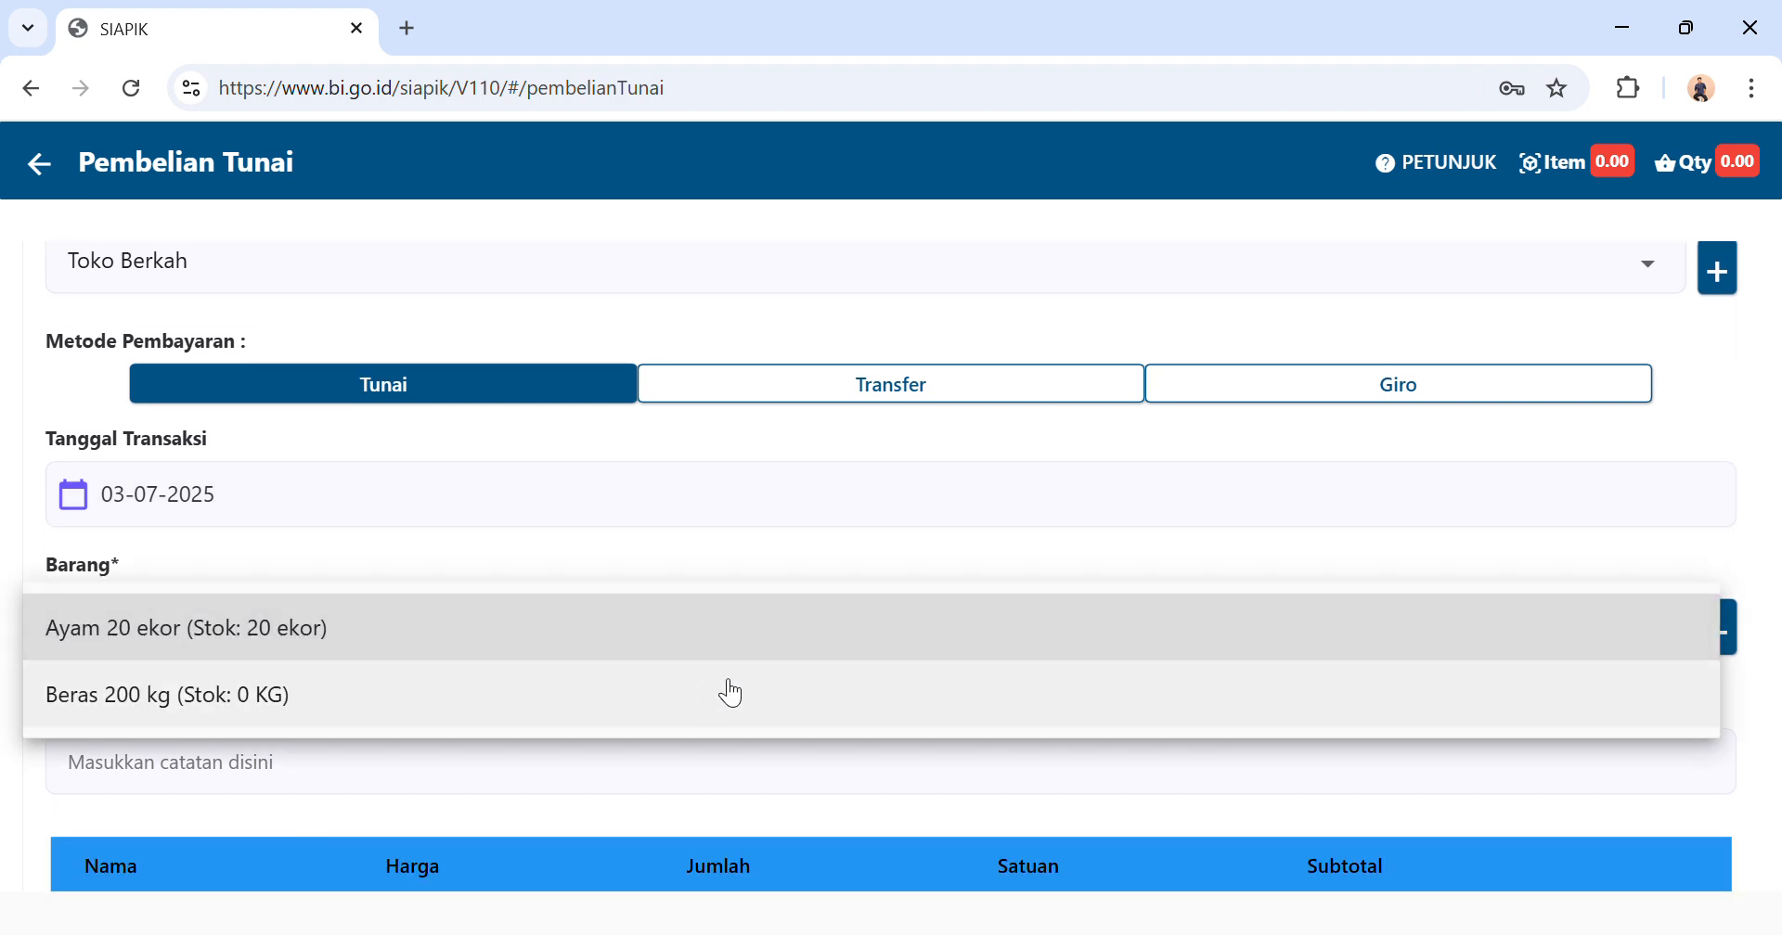
pyautogui.click(708, 696)
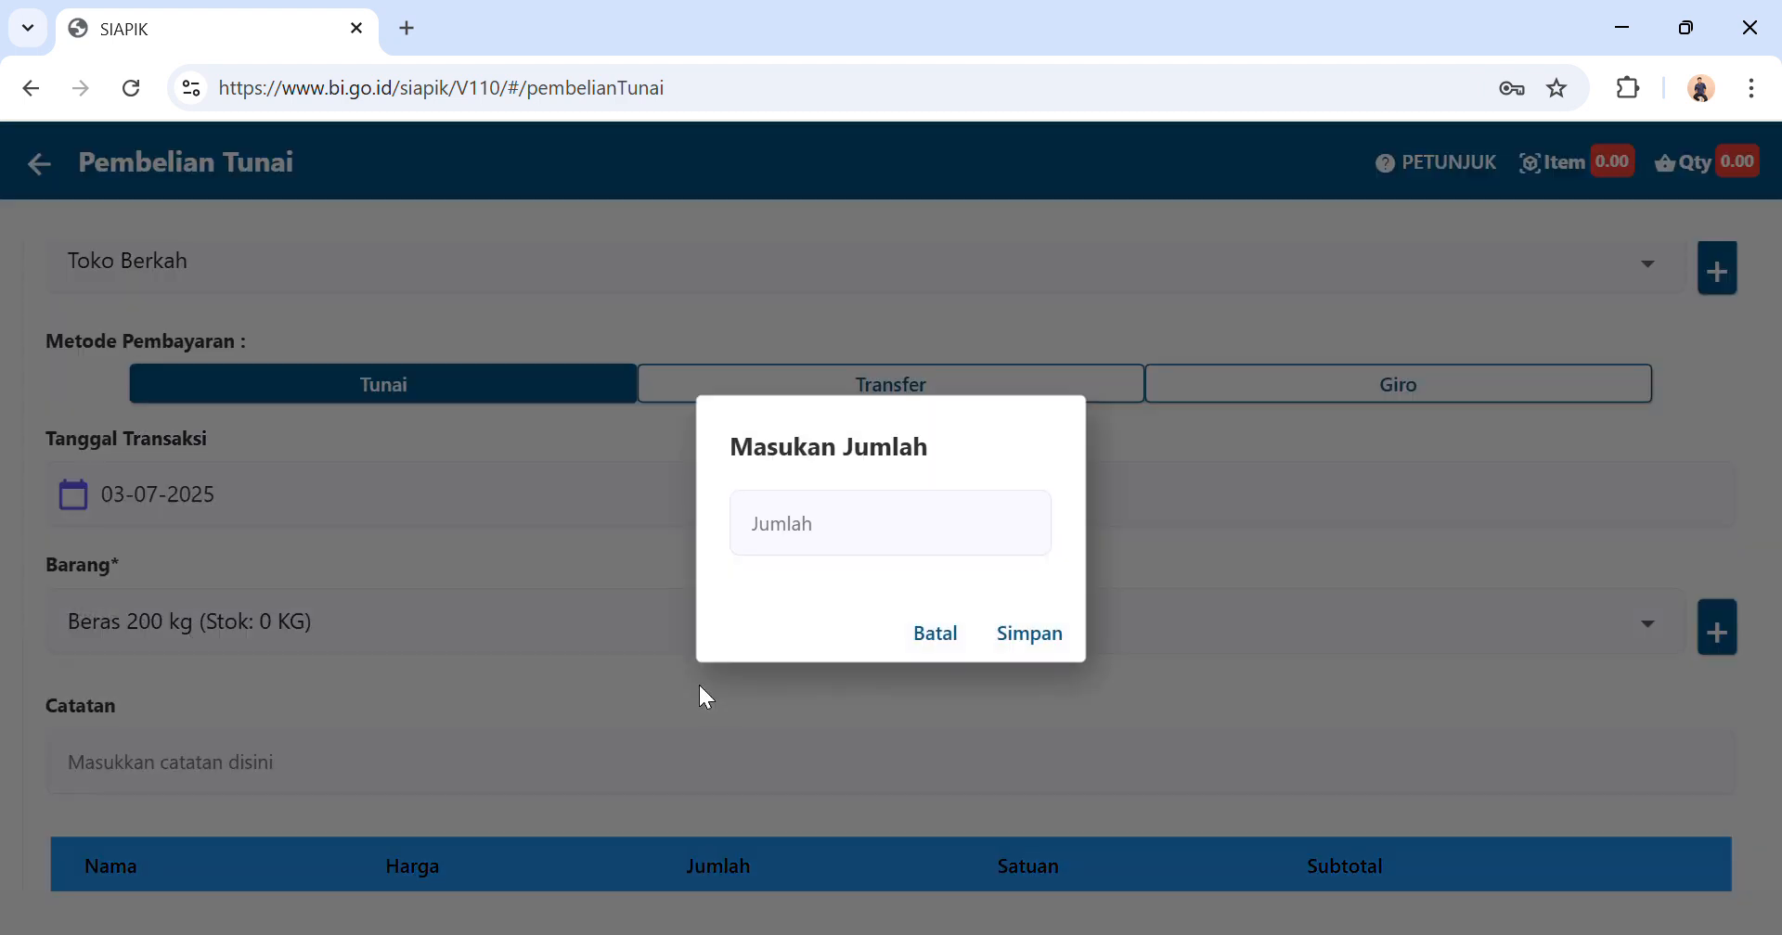
pyautogui.click(1028, 634)
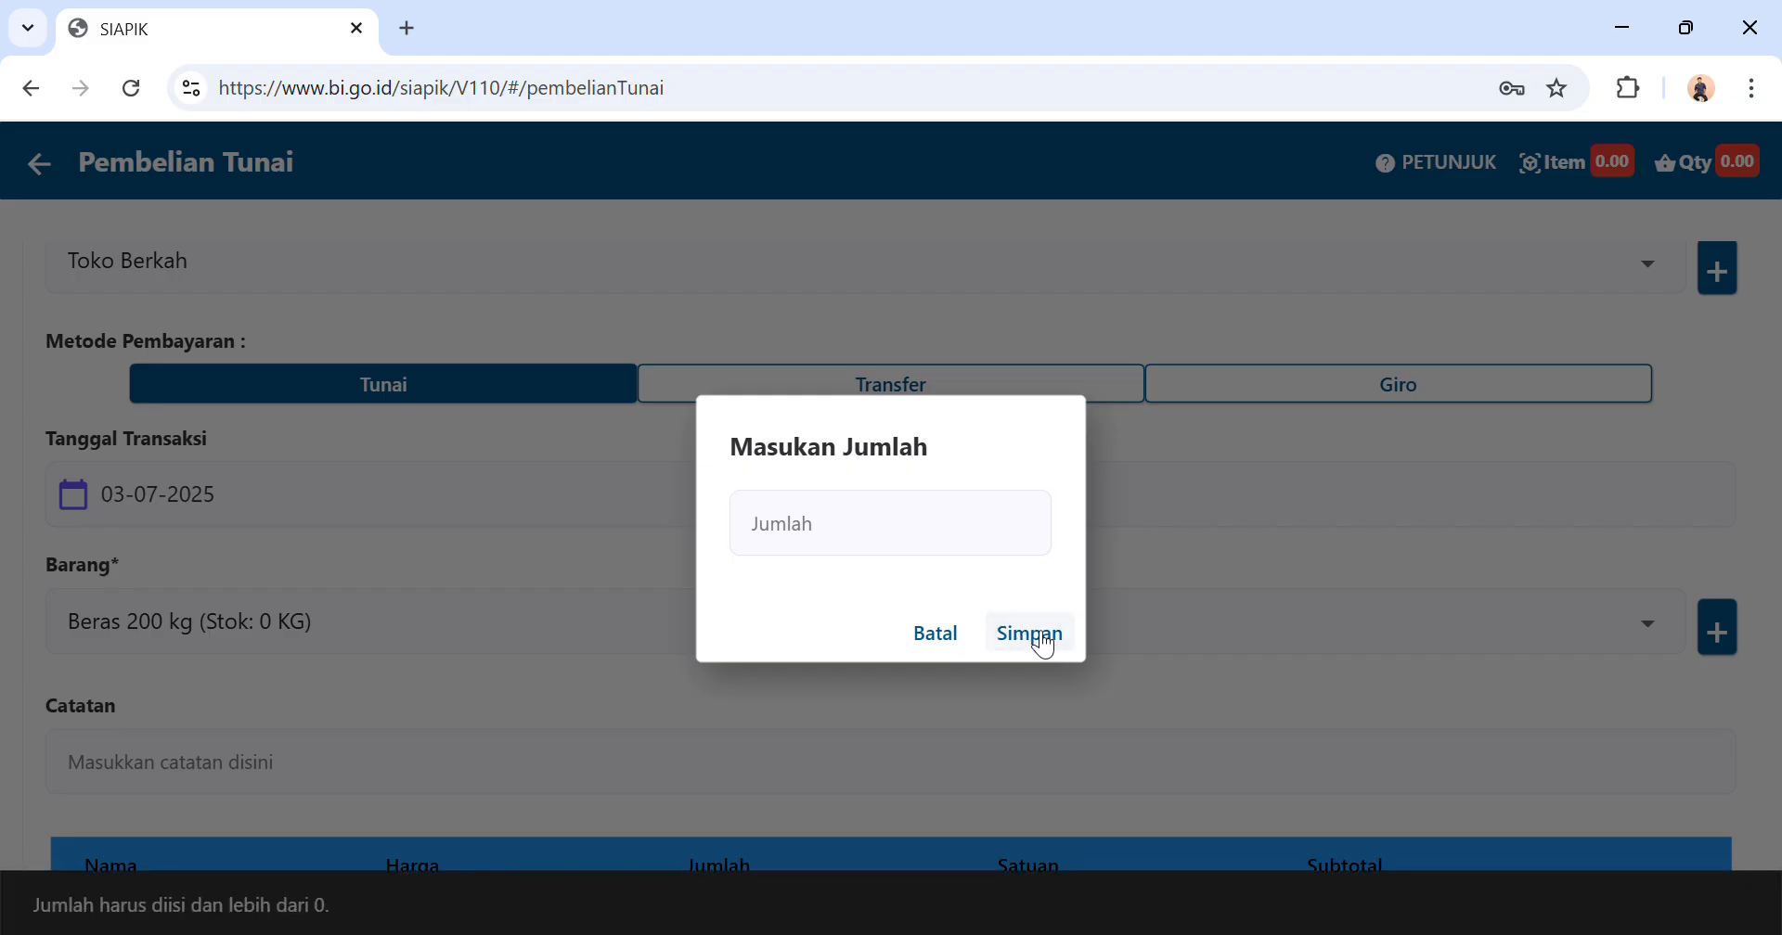
pyautogui.click(861, 526)
pyautogui.write('200')
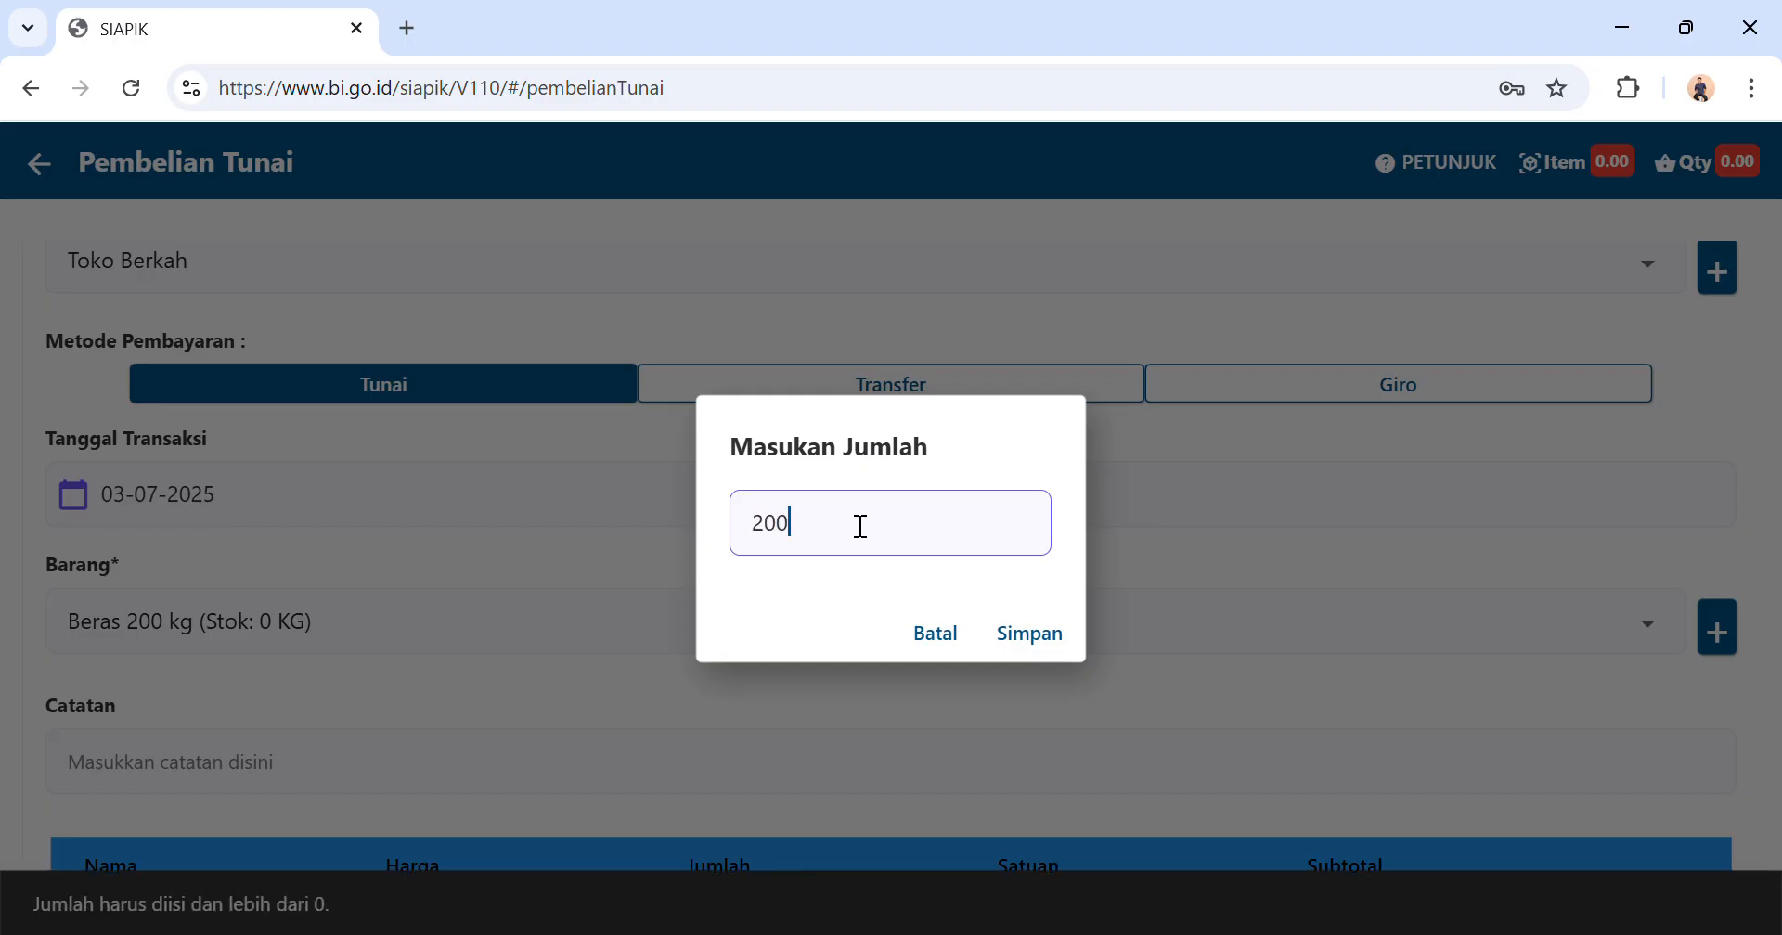
pyautogui.click(1032, 635)
# Save the cash purchase transaction for Beras 200 kg.
pyautogui.scroll(-3, 1037, 652)
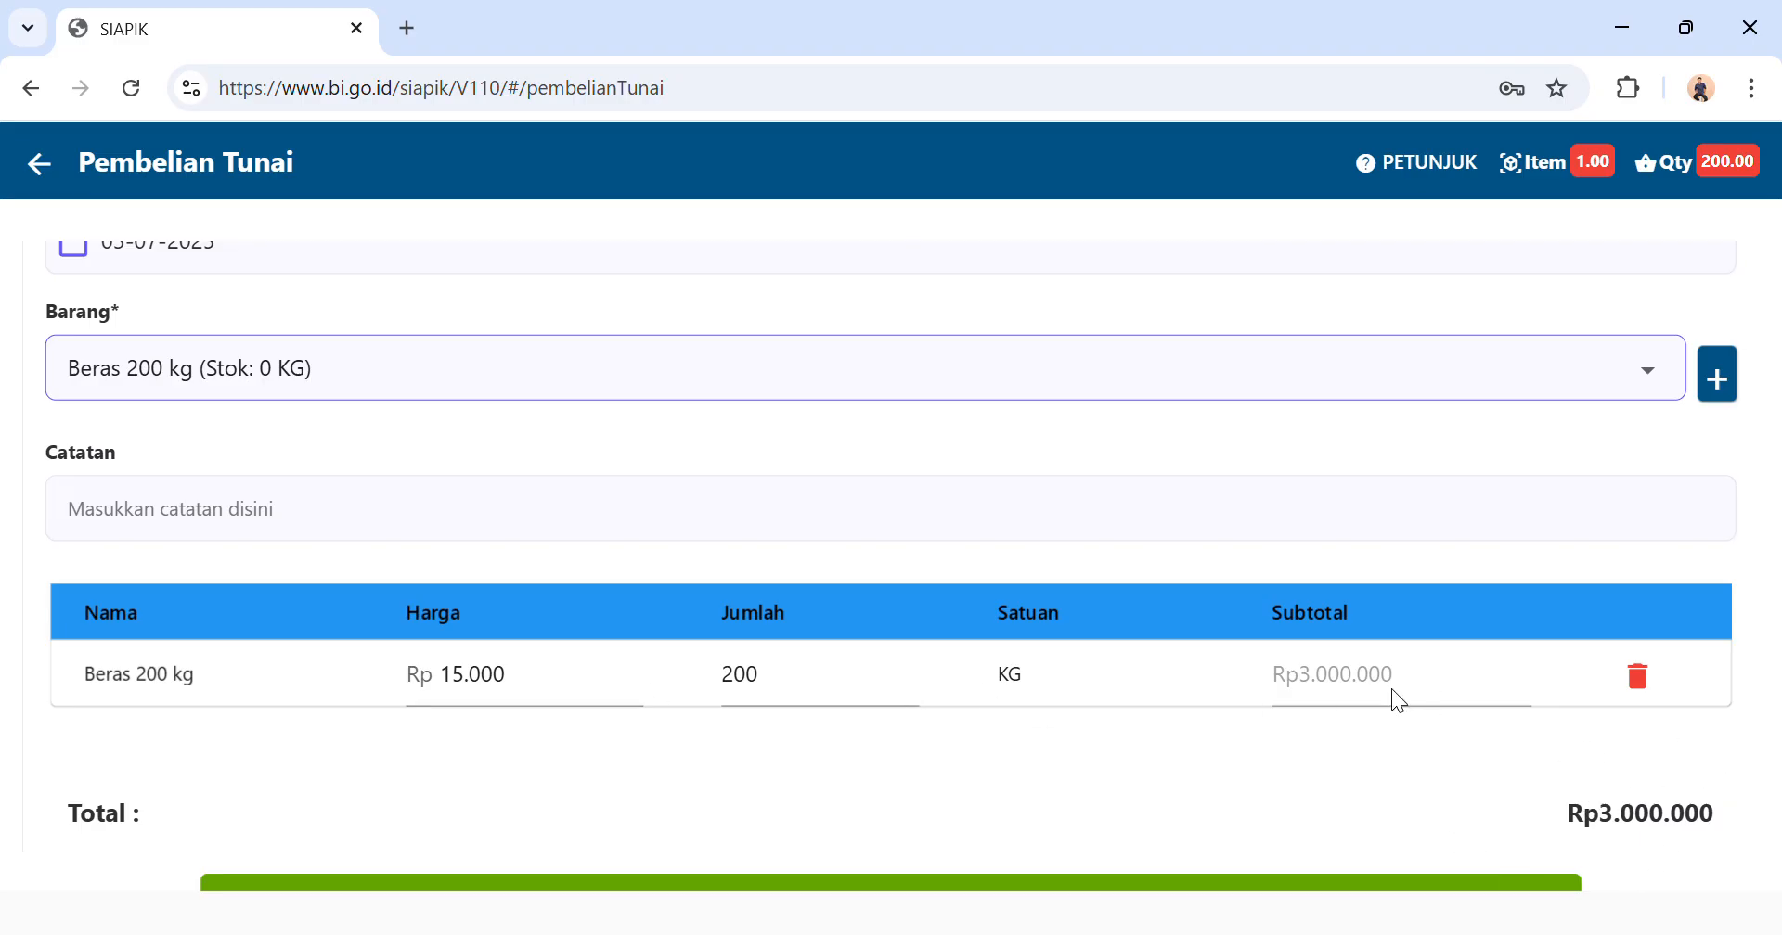
pyautogui.scroll(-1, 1390, 688)
pyautogui.click(900, 814)
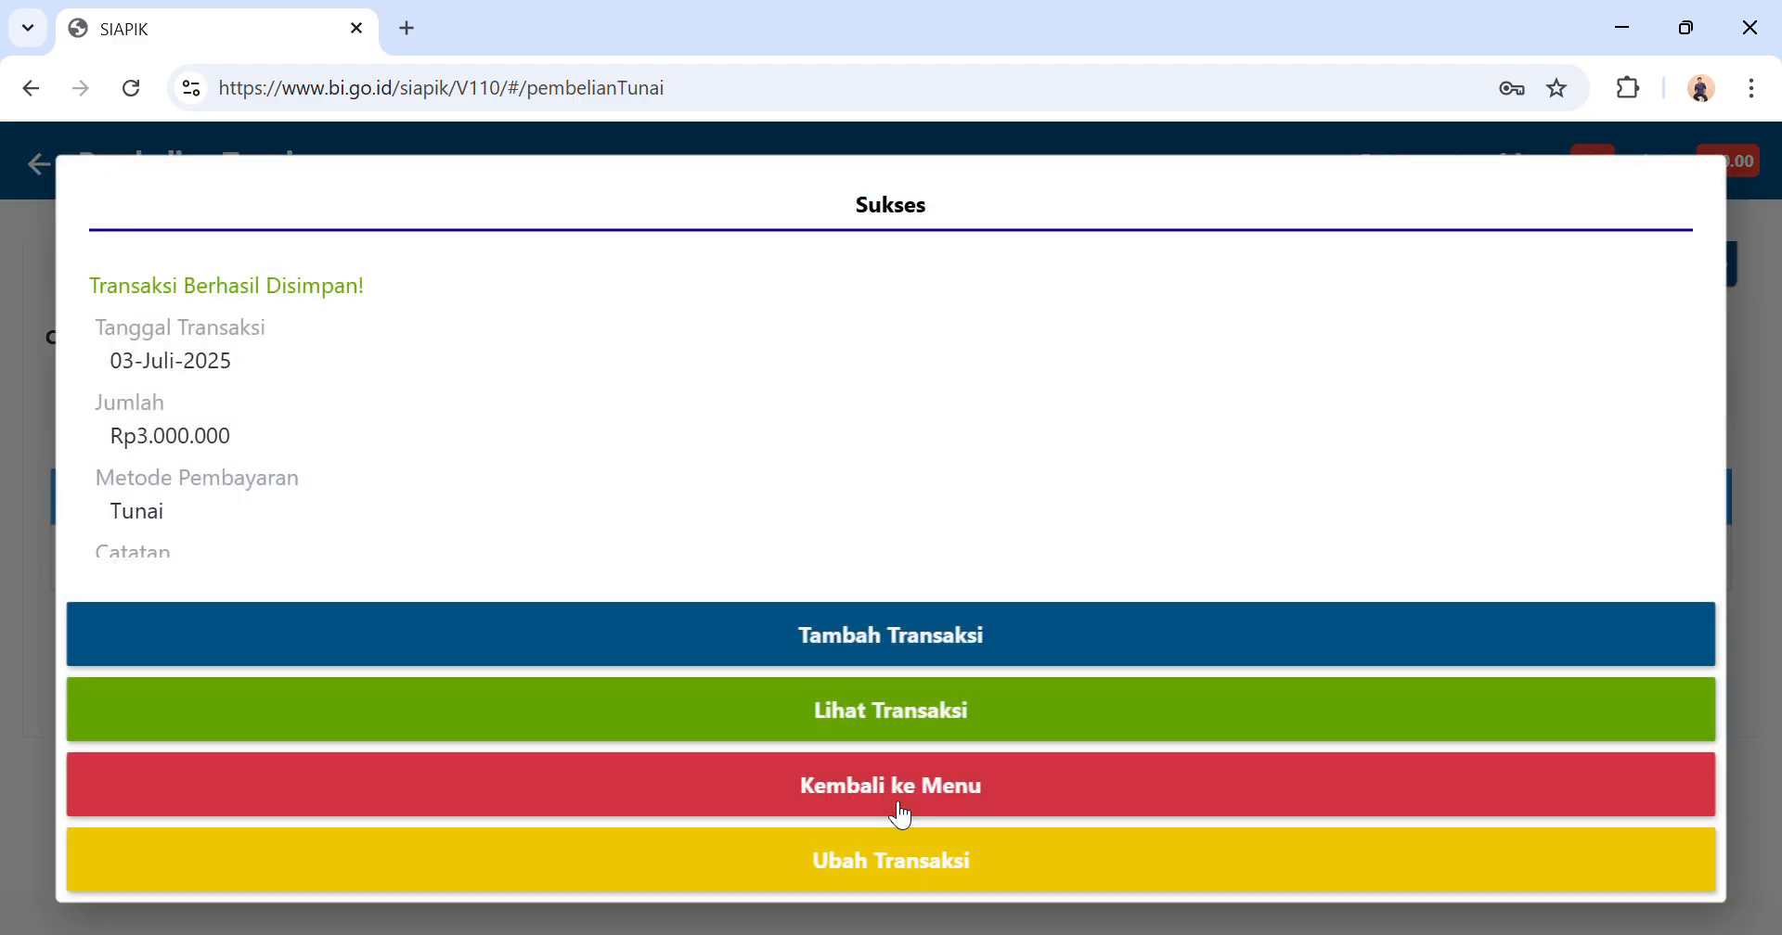
# Return to the transaction overview and open another cash purchase of materials (Pembelian Bahan Material Tunai).
pyautogui.click(950, 814)
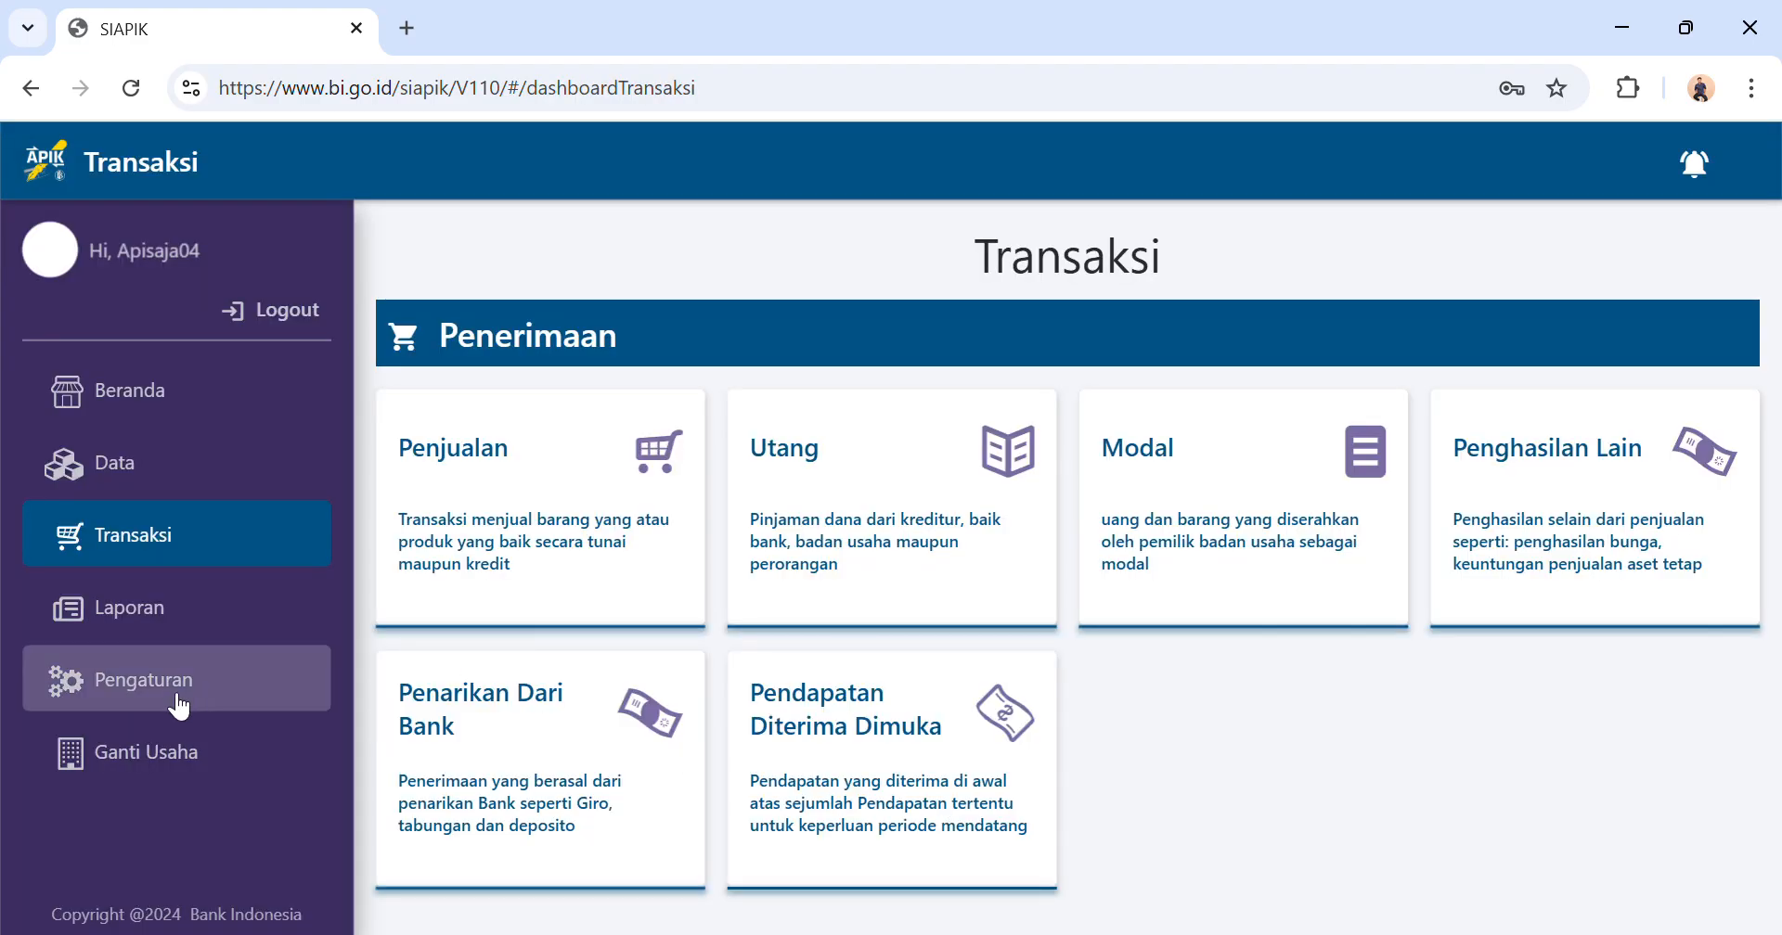
pyautogui.scroll(-5, 516, 668)
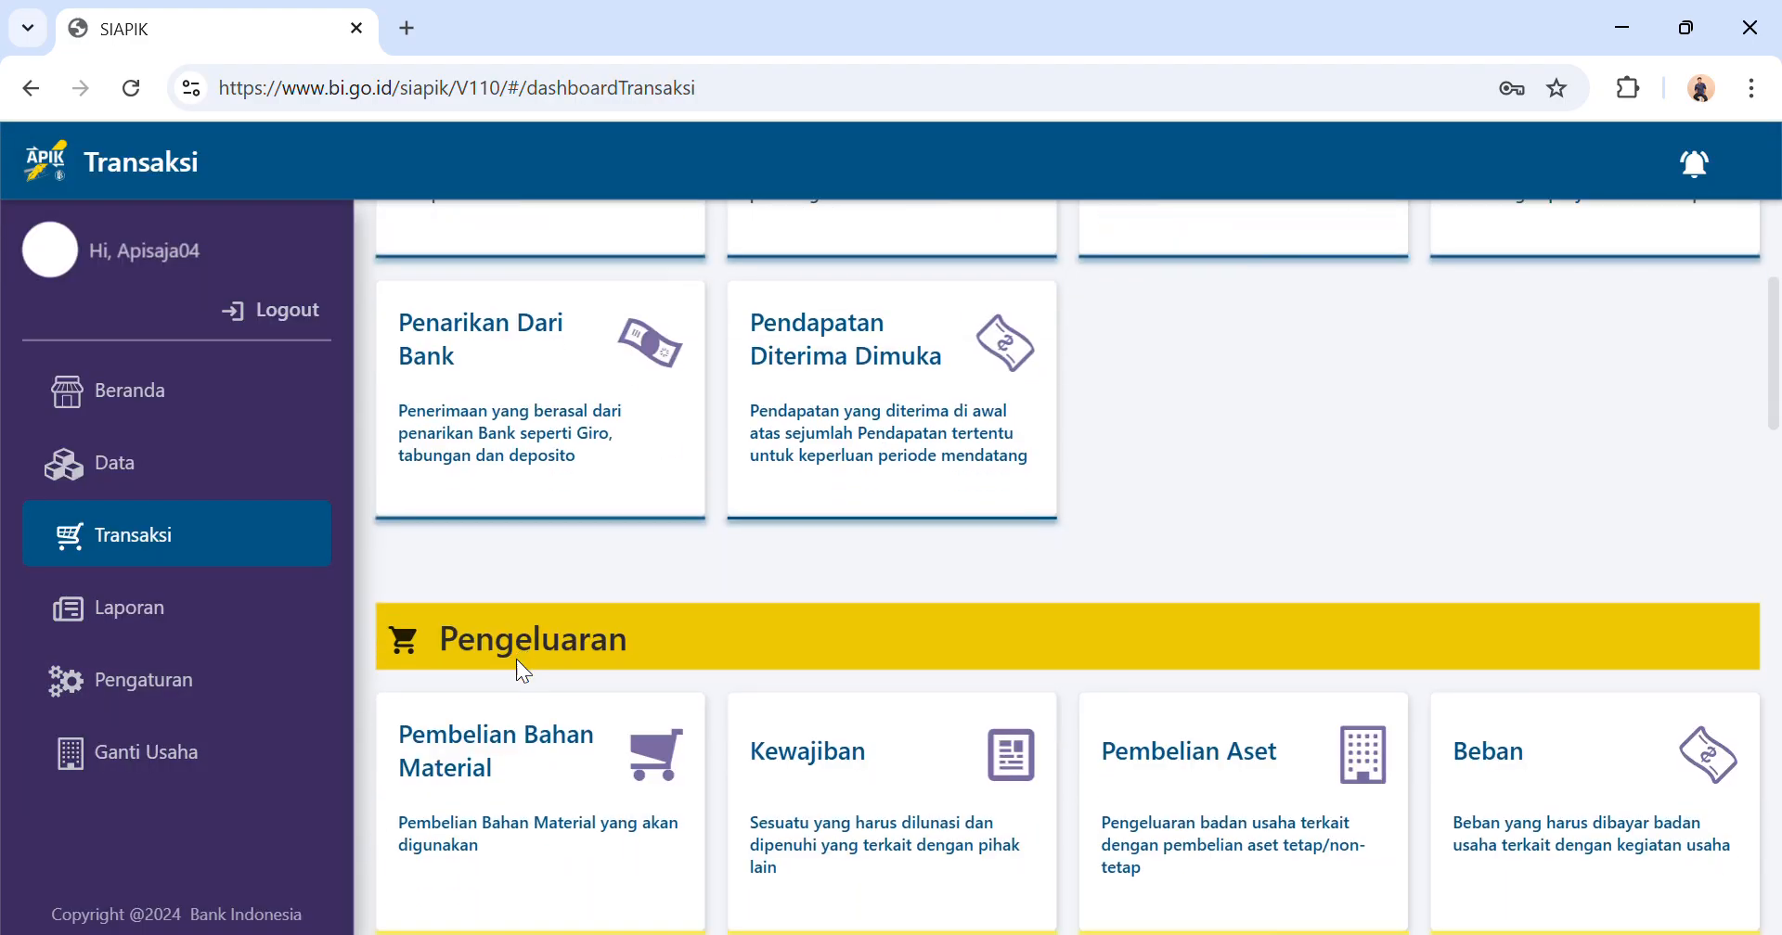
pyautogui.click(498, 712)
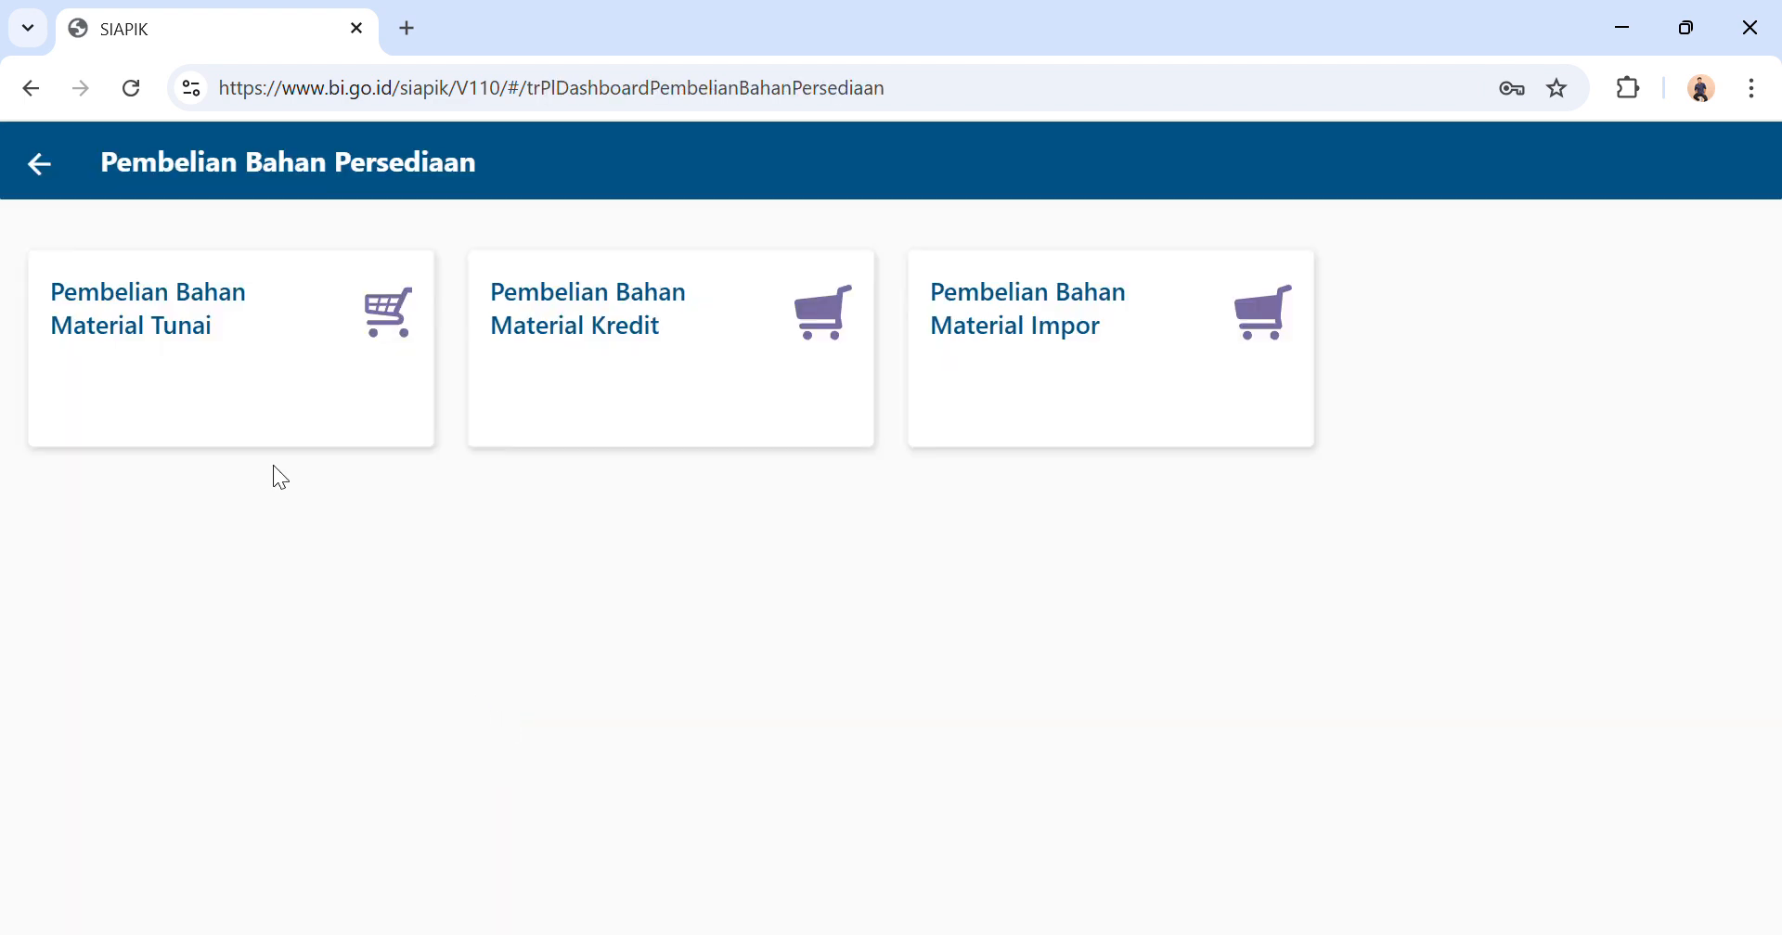
pyautogui.click(263, 347)
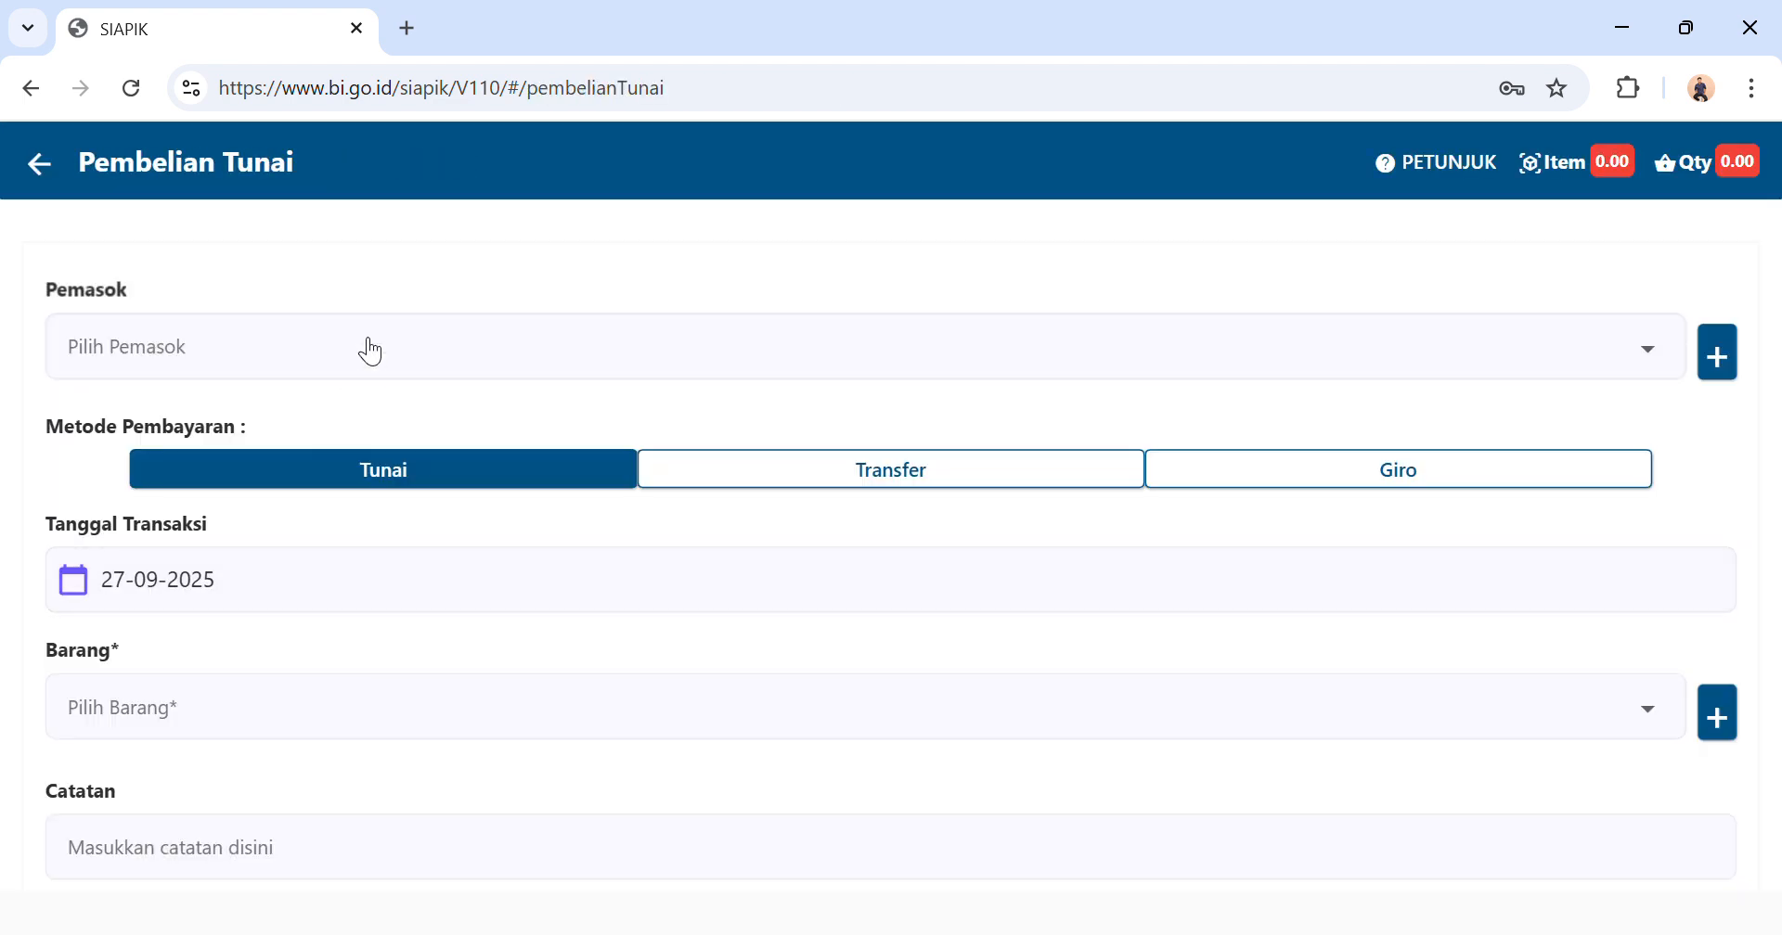
# Choose Toko Berkah as the purchase's supplier and set the transaction date to 03-07-2025.
pyautogui.click(366, 351)
pyautogui.click(493, 423)
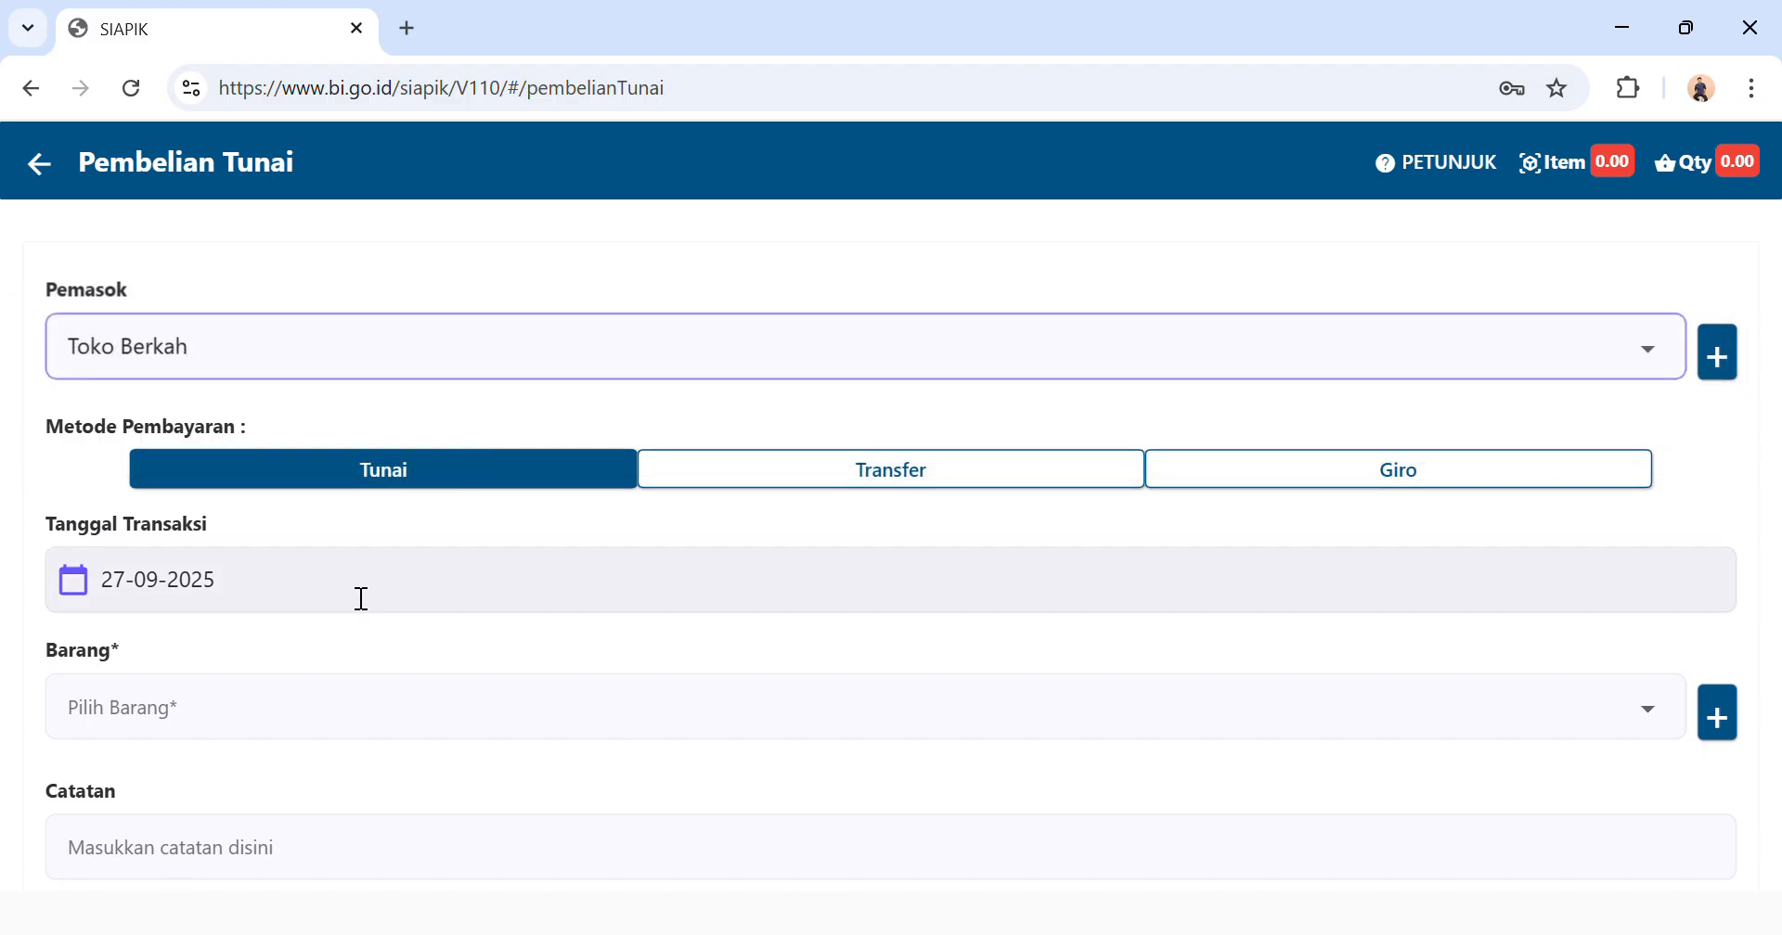
pyautogui.click(351, 592)
pyautogui.click(1148, 330)
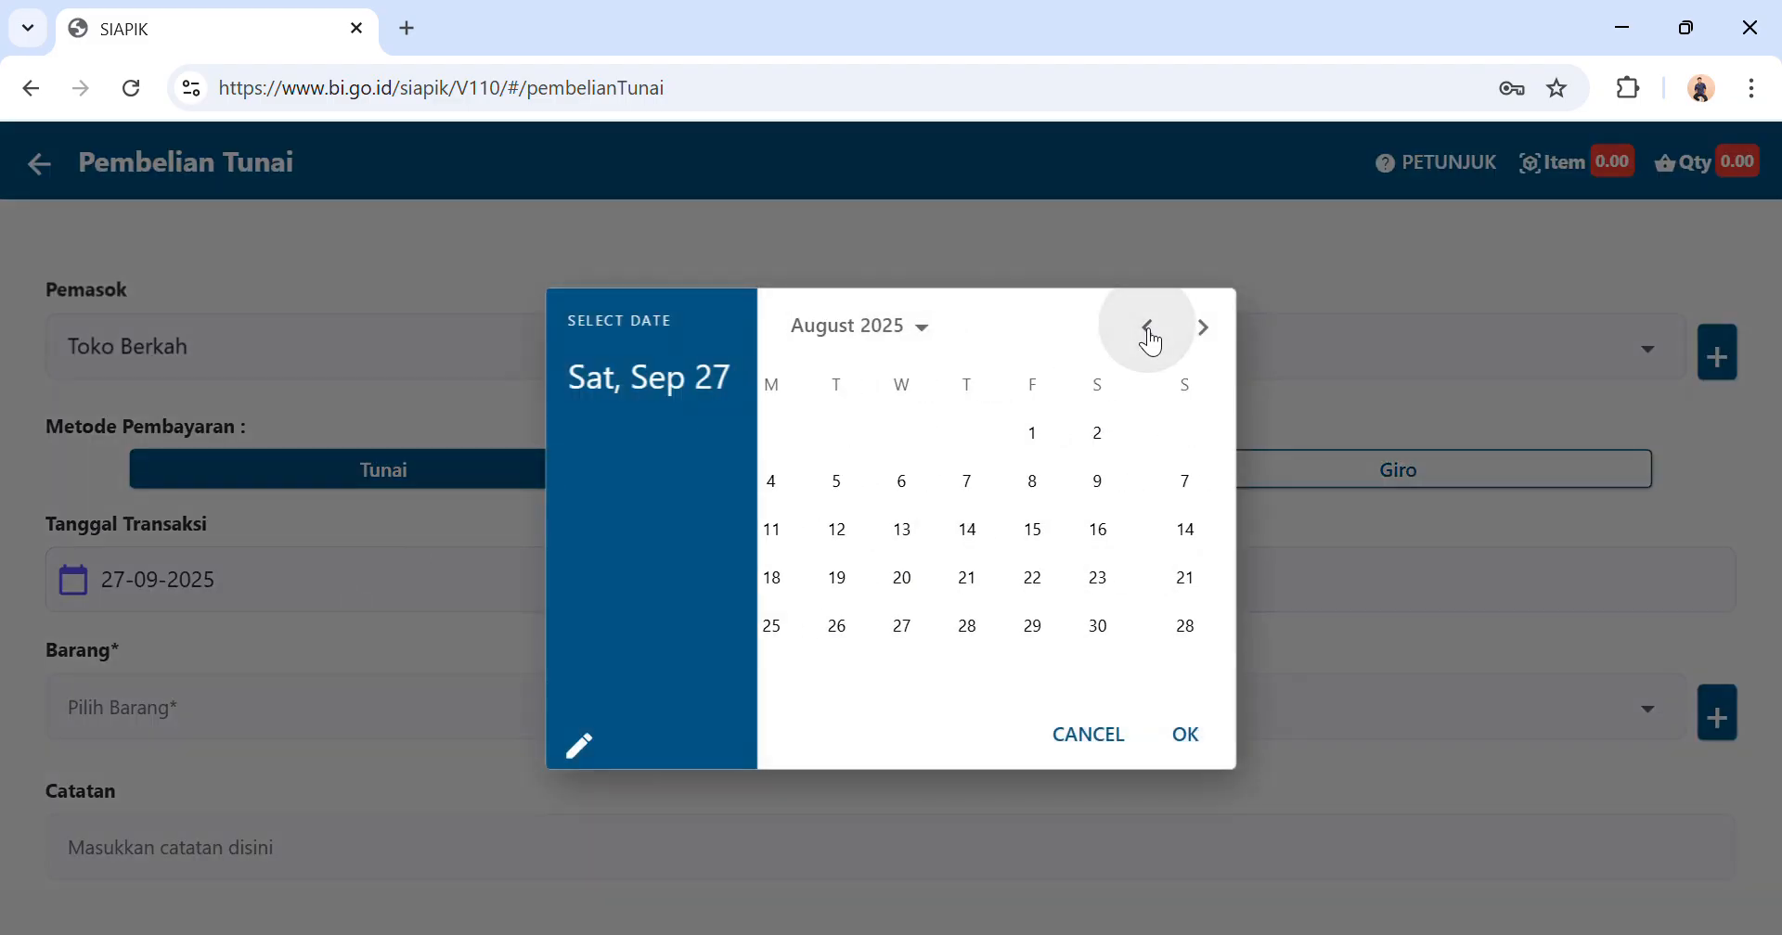
pyautogui.click(1148, 333)
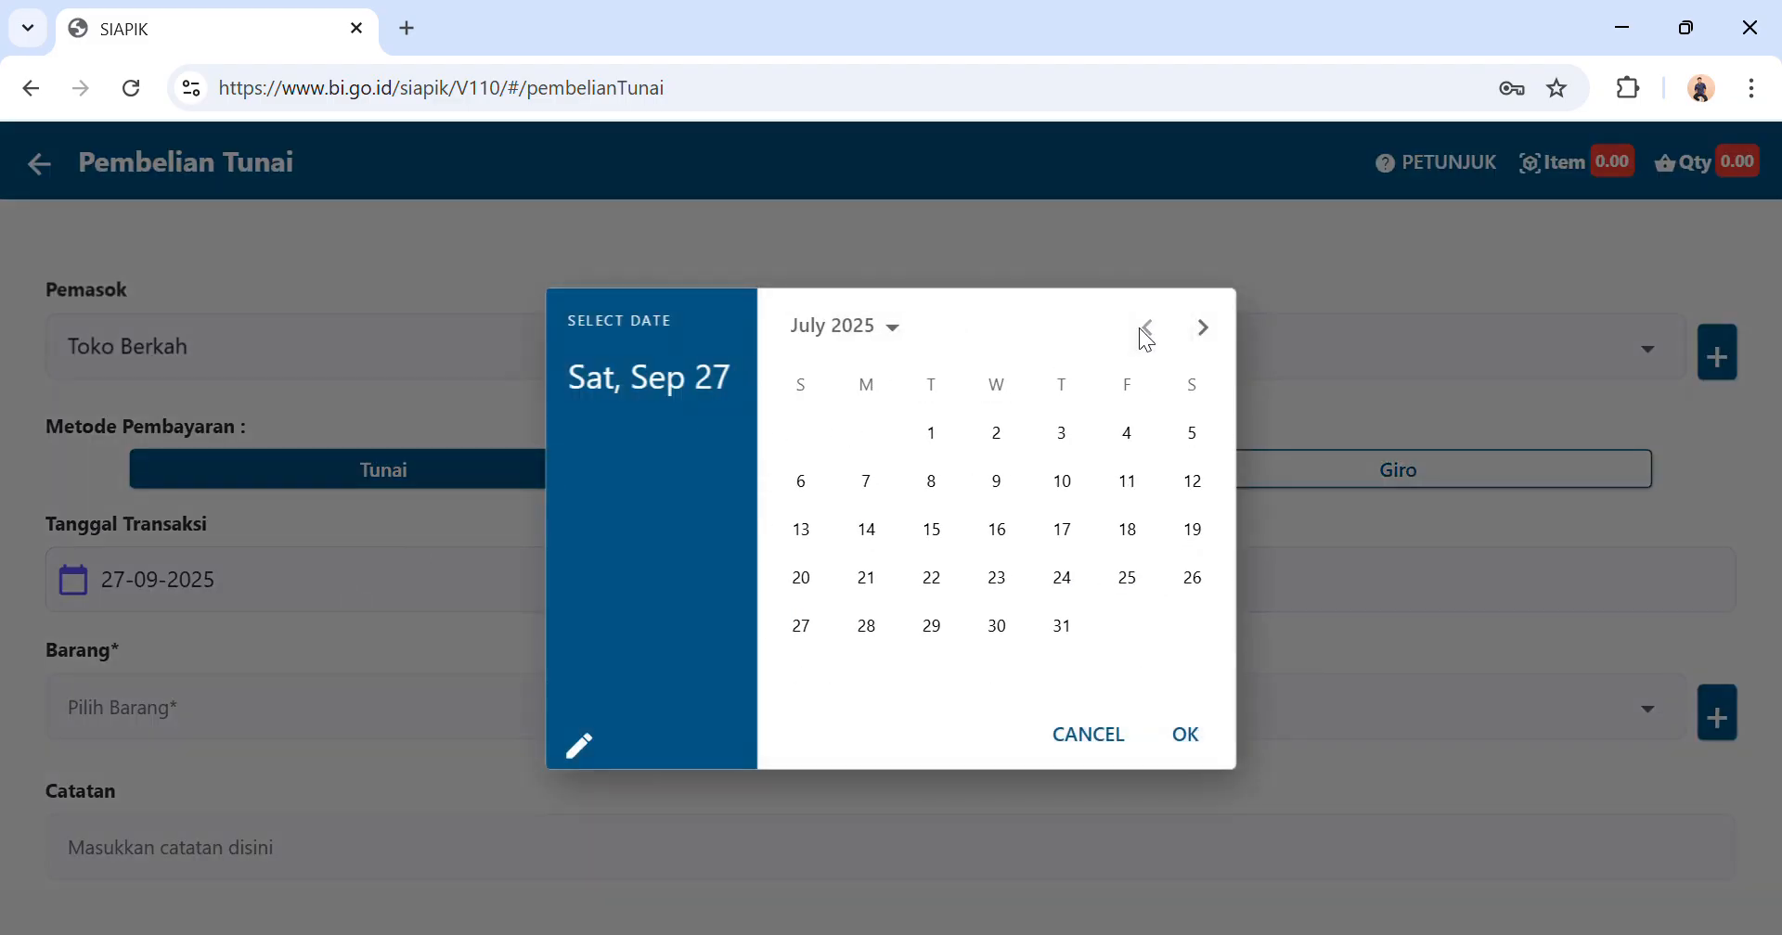
pyautogui.click(1063, 433)
pyautogui.click(1186, 734)
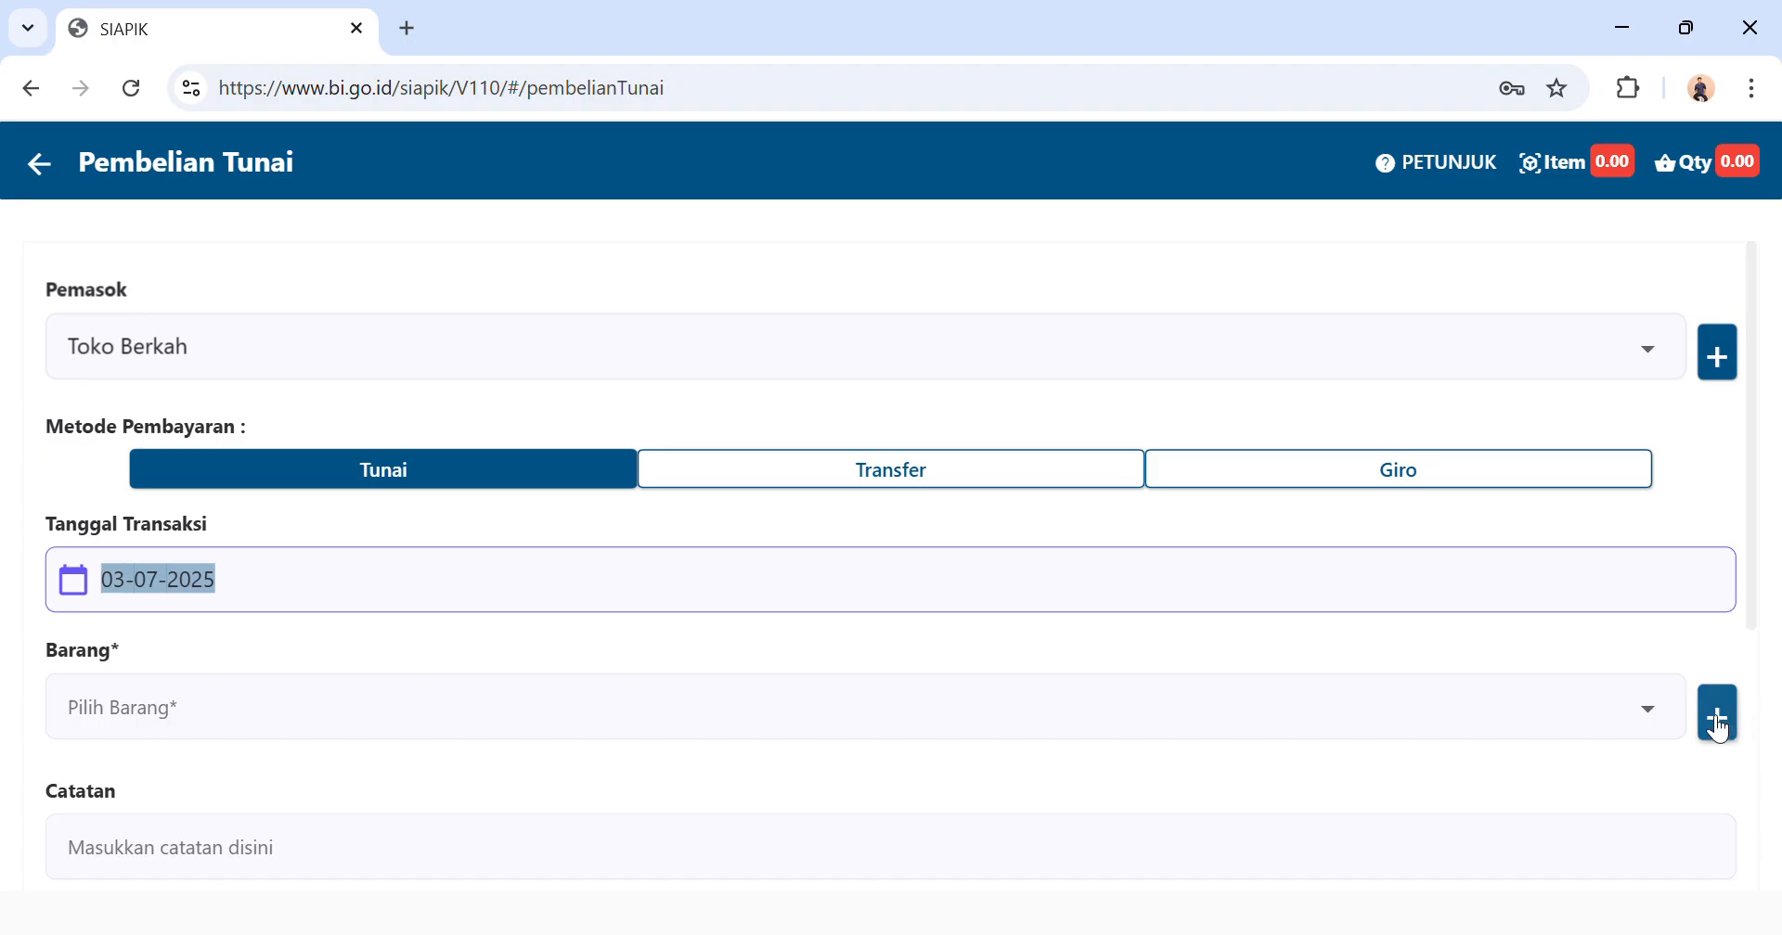
# Start a new material item for the purchase and name it Tepung Bumbu 20 Kantong.
pyautogui.click(1719, 728)
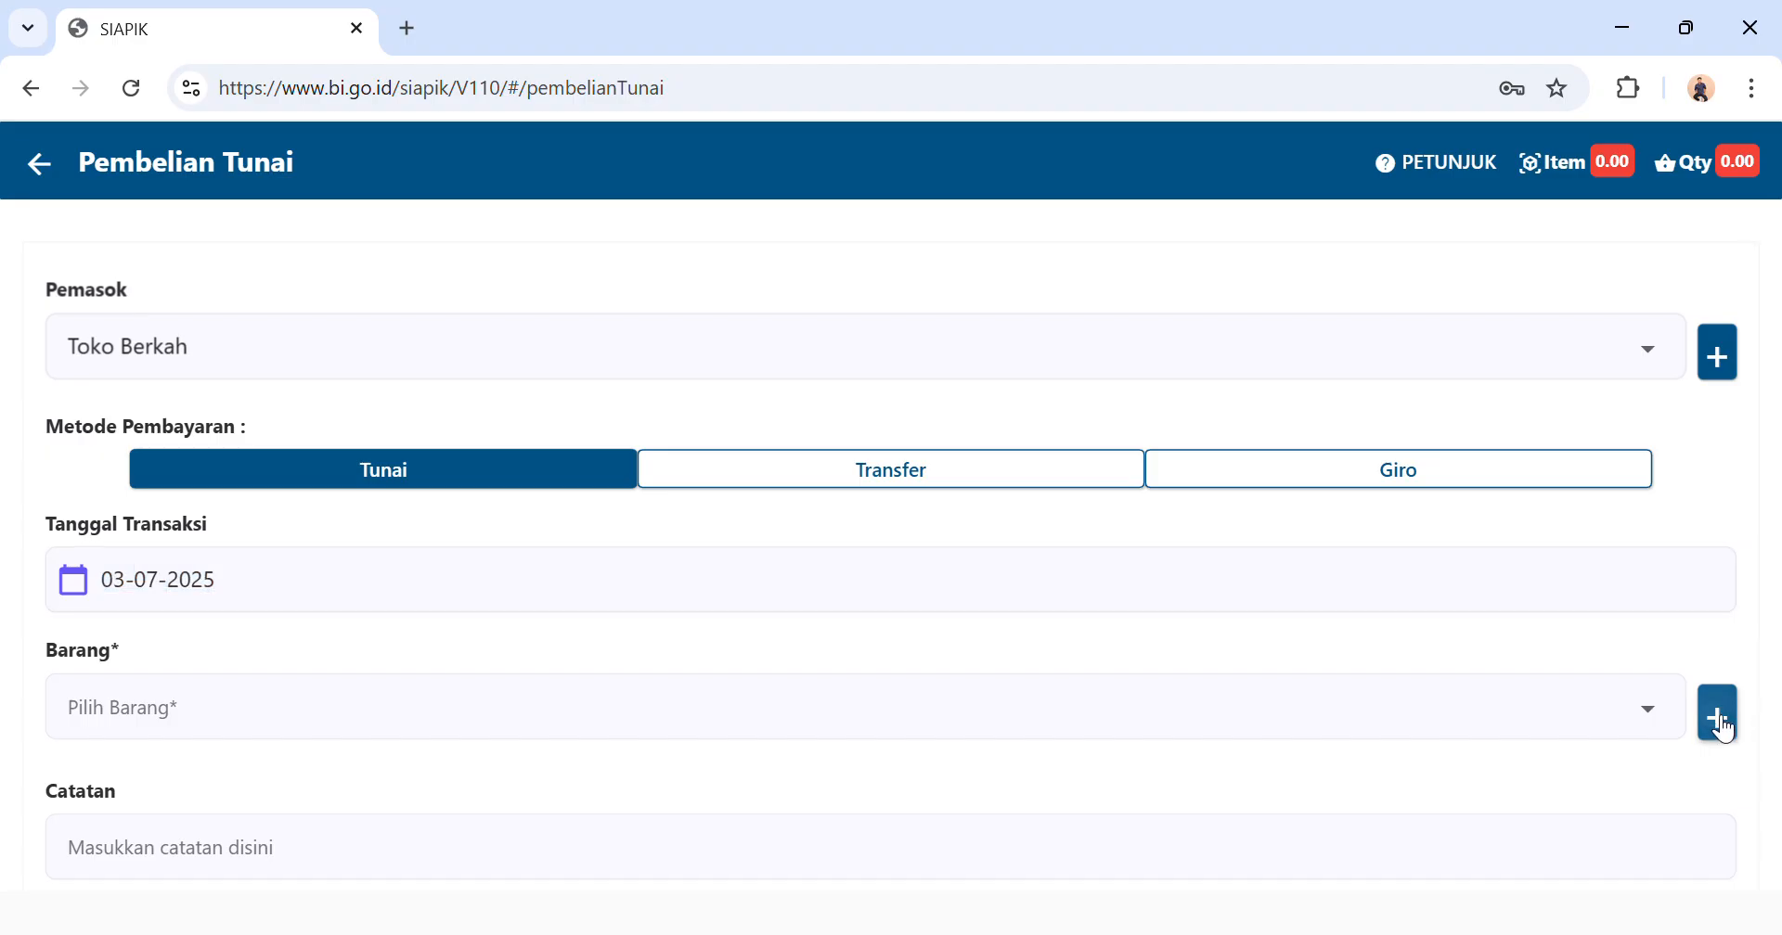
pyautogui.click(777, 349)
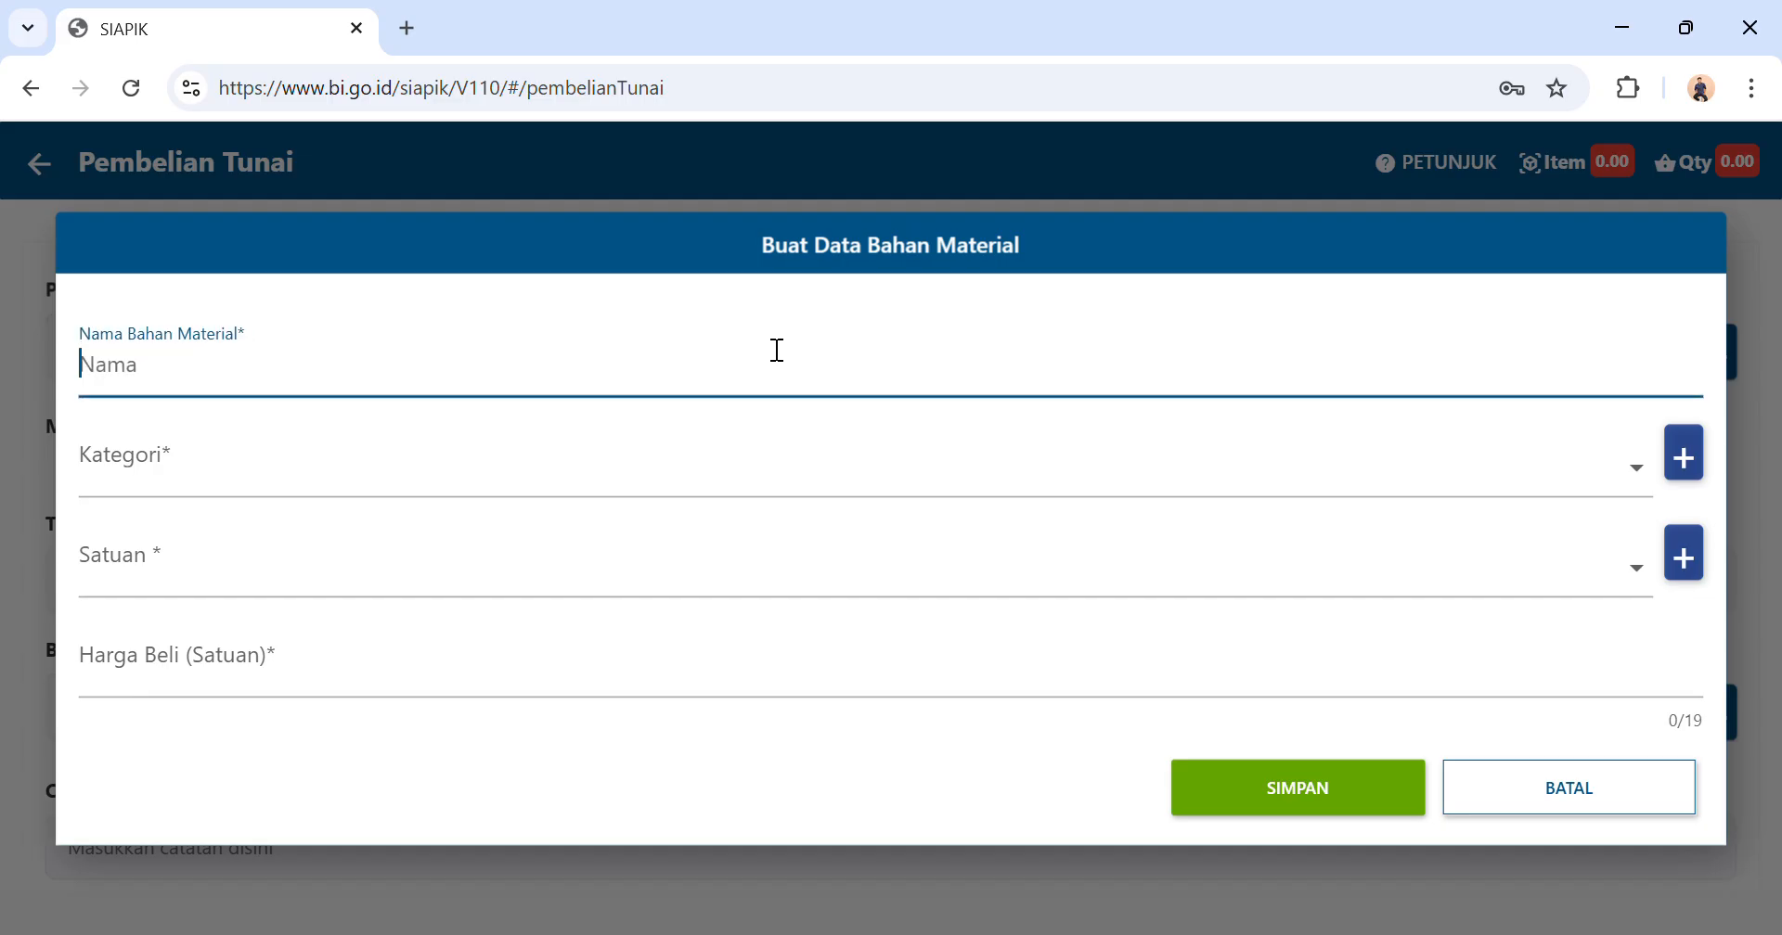
pyautogui.write('Tepung Bum')
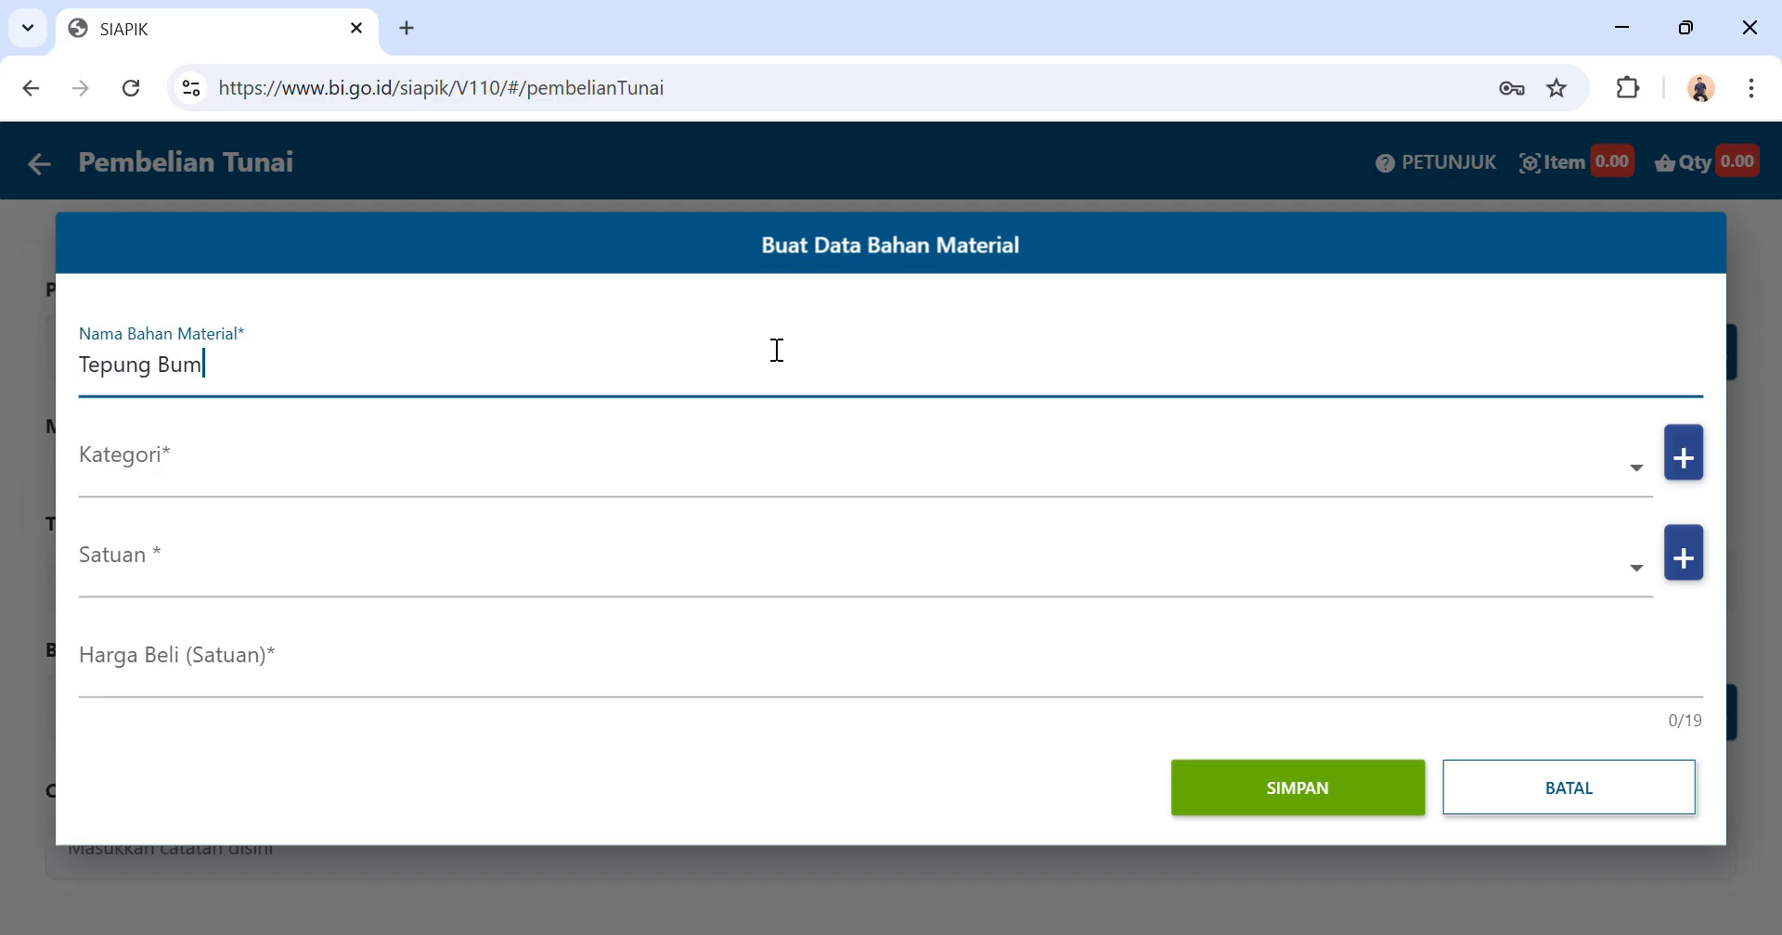
pyautogui.write('bu 20 Kantong')
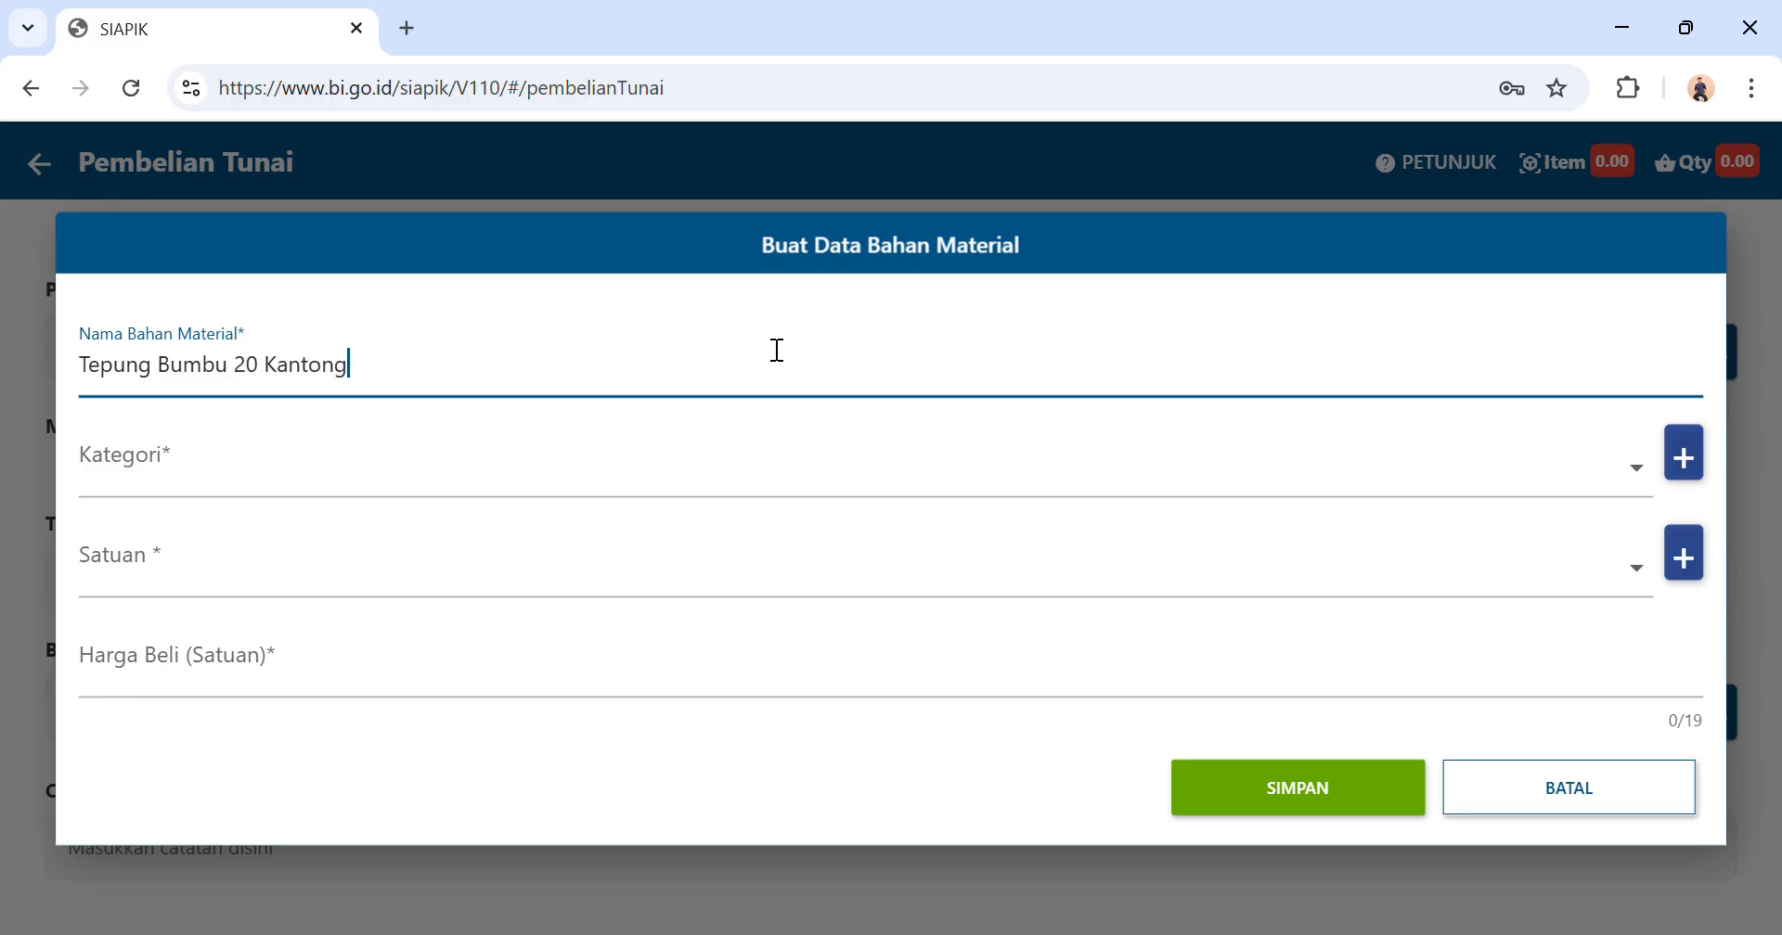
# Create a new material category named Tepung and assign it to Tepung Bumbu 20 Kantong.
pyautogui.click(675, 469)
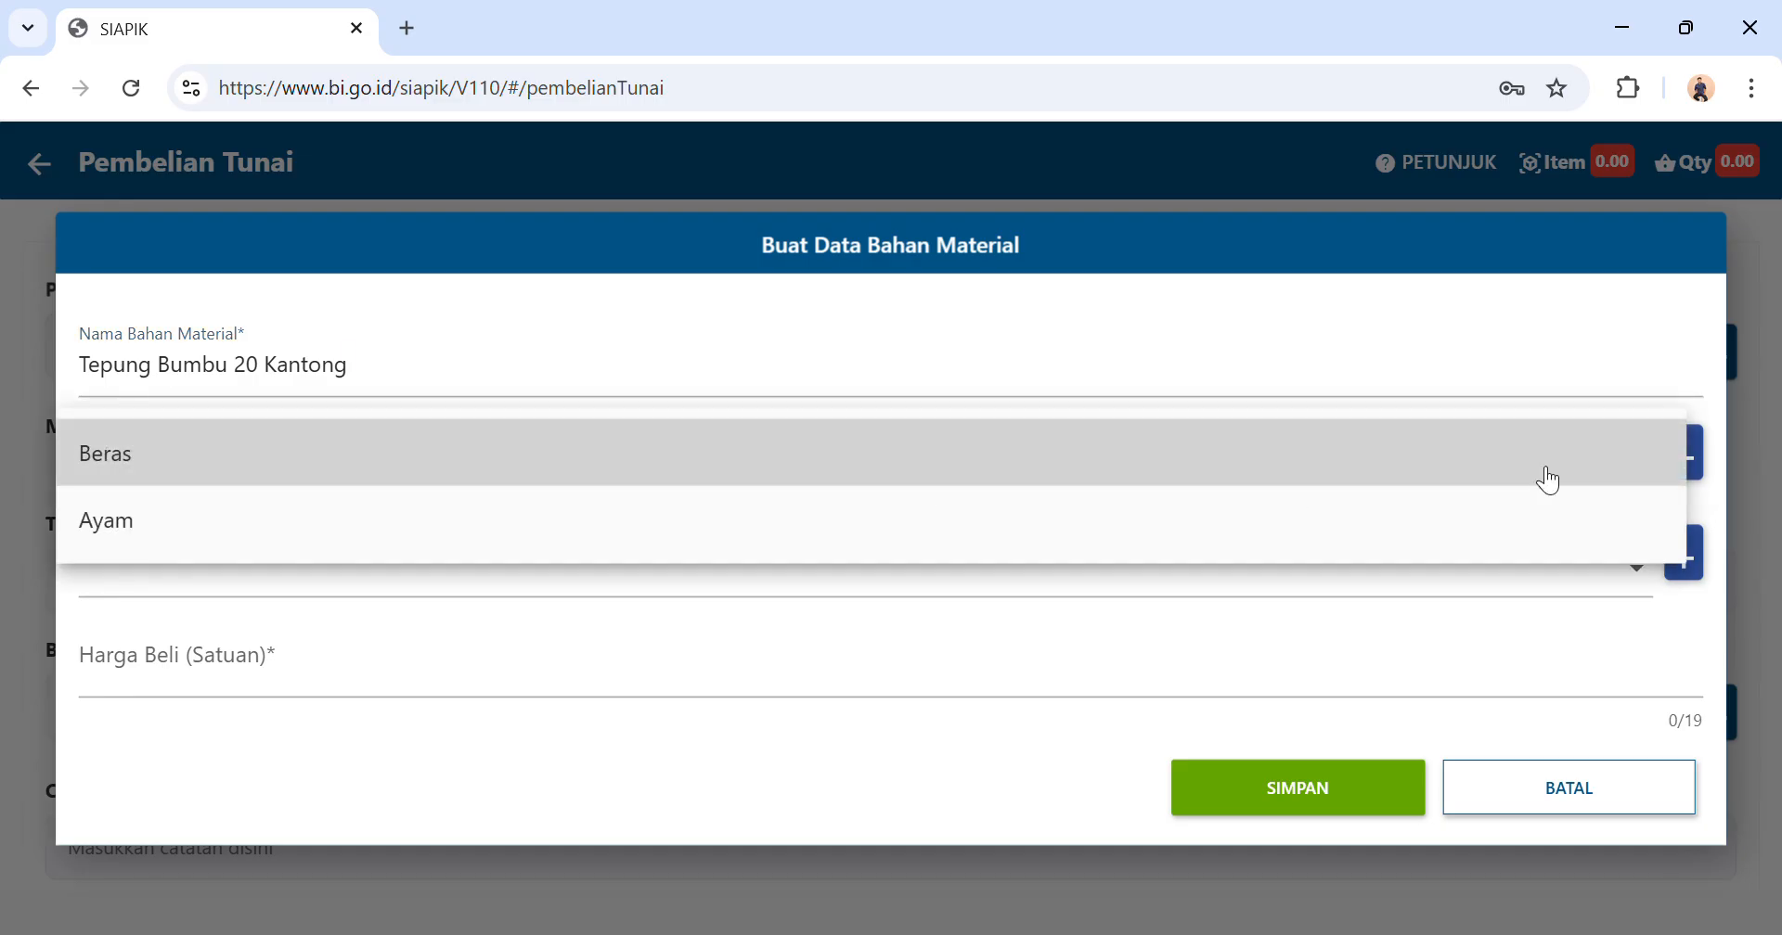
pyautogui.click(1703, 476)
pyautogui.click(1703, 477)
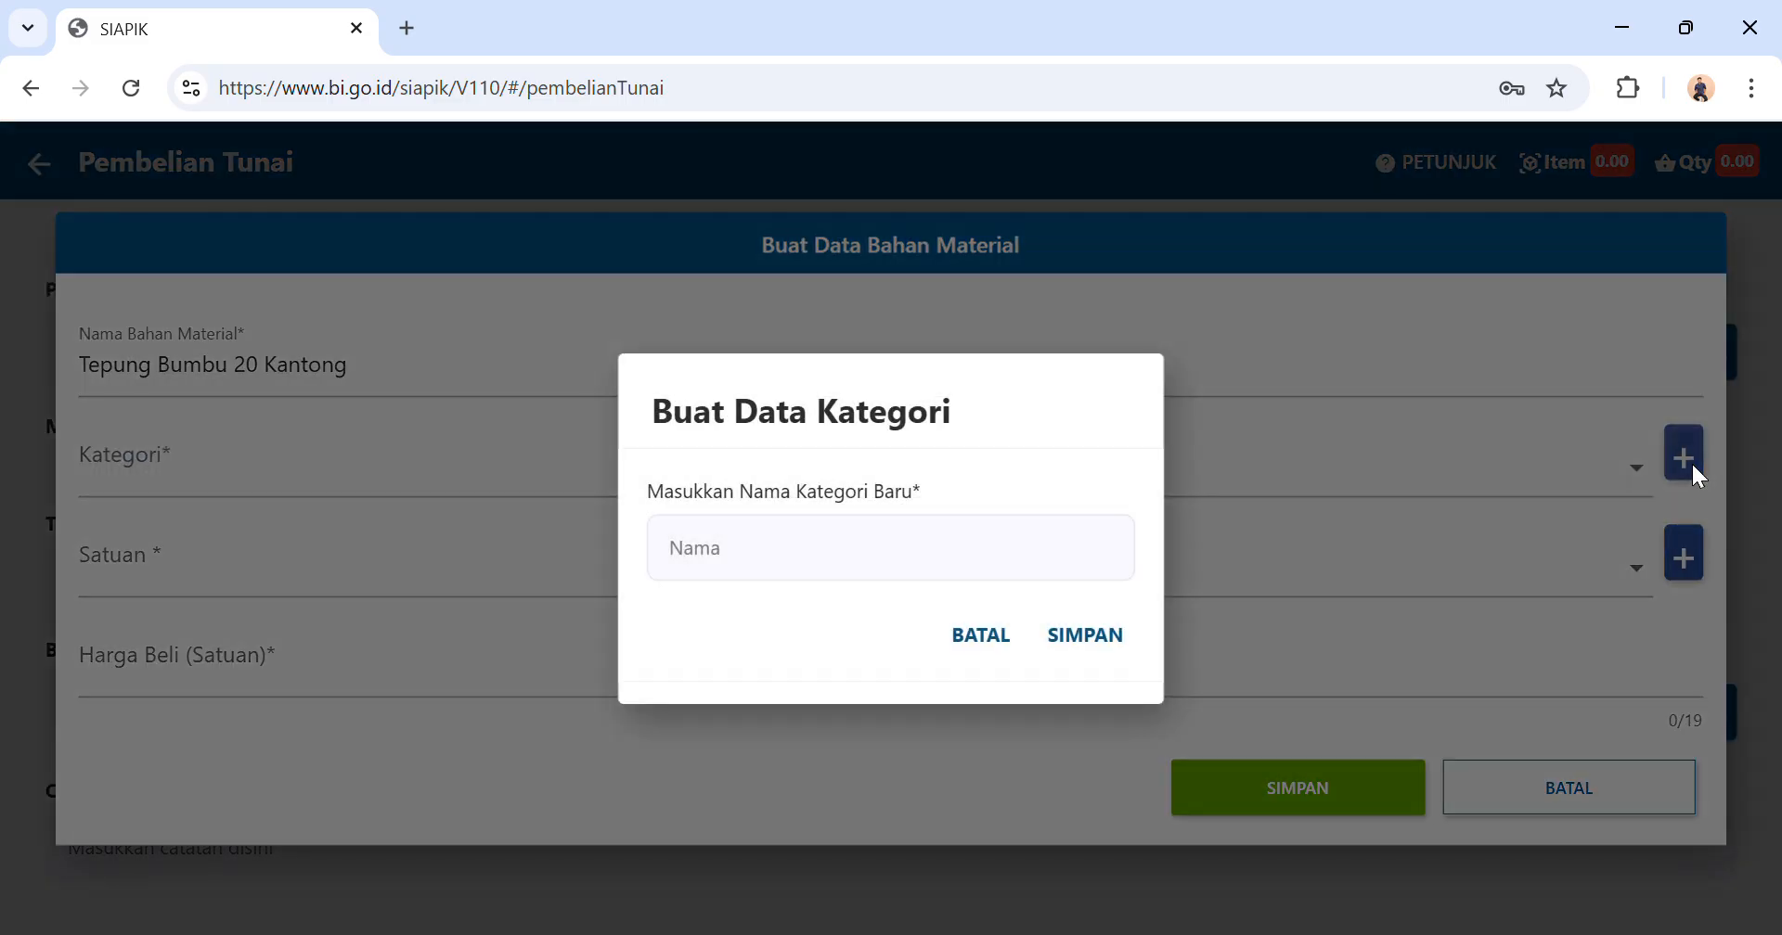
pyautogui.click(840, 568)
pyautogui.write('Te')
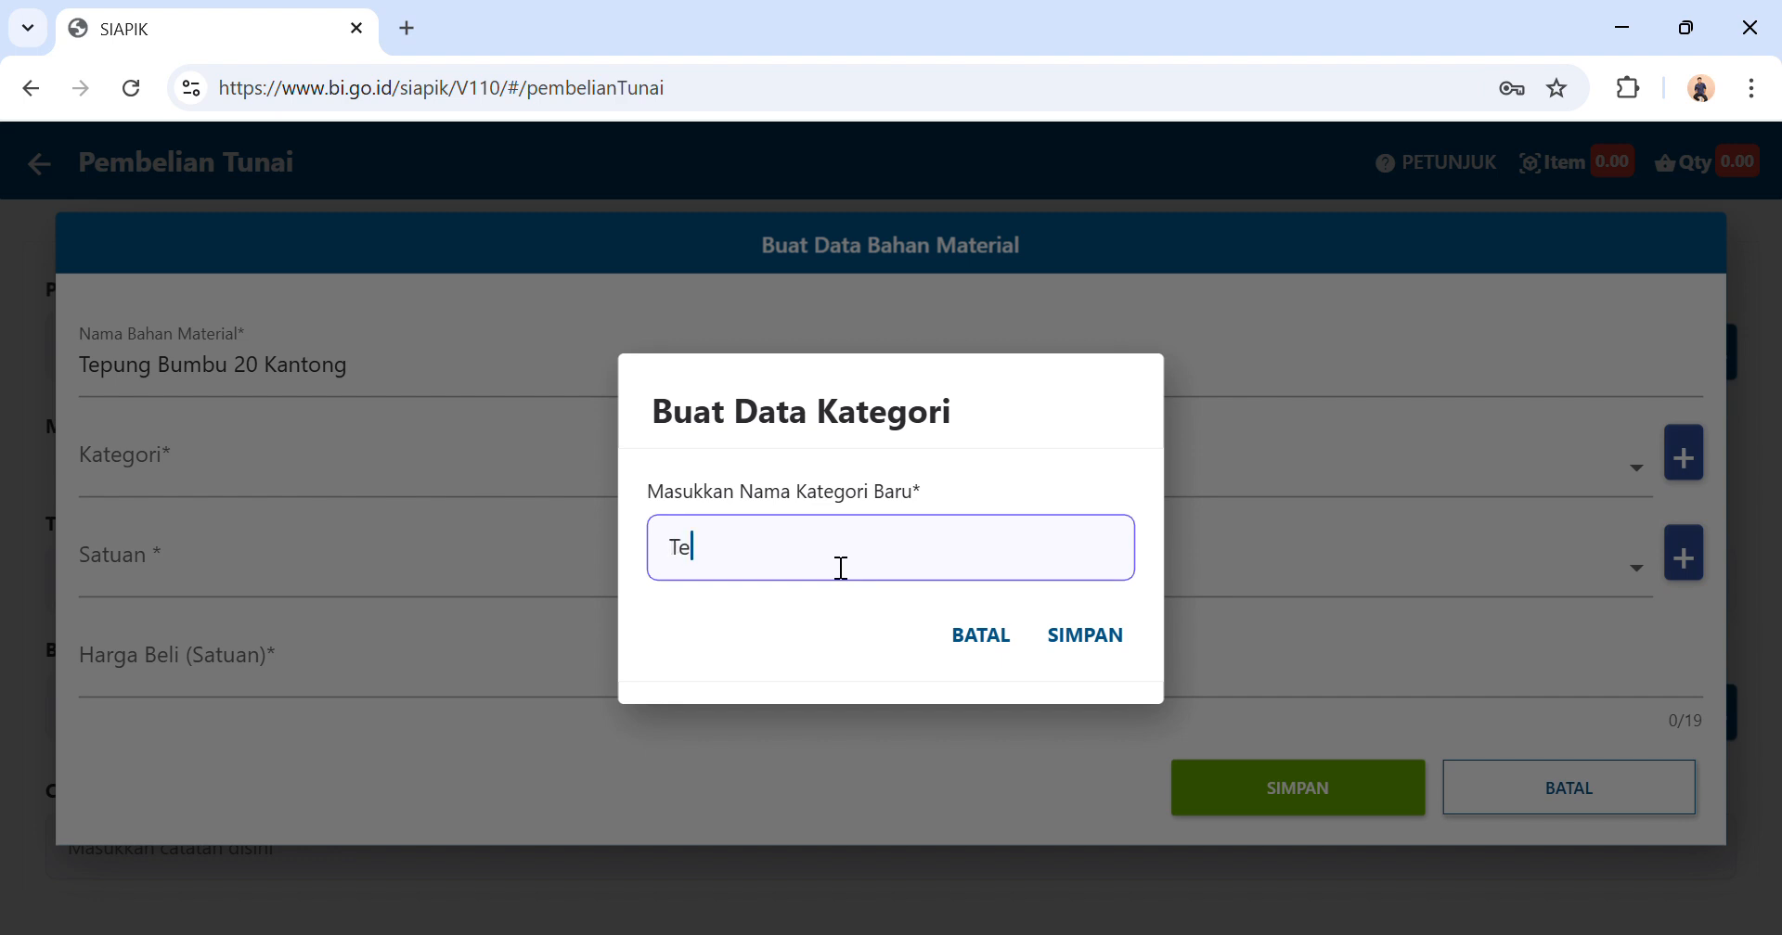
pyautogui.write('pung')
pyautogui.click(1086, 635)
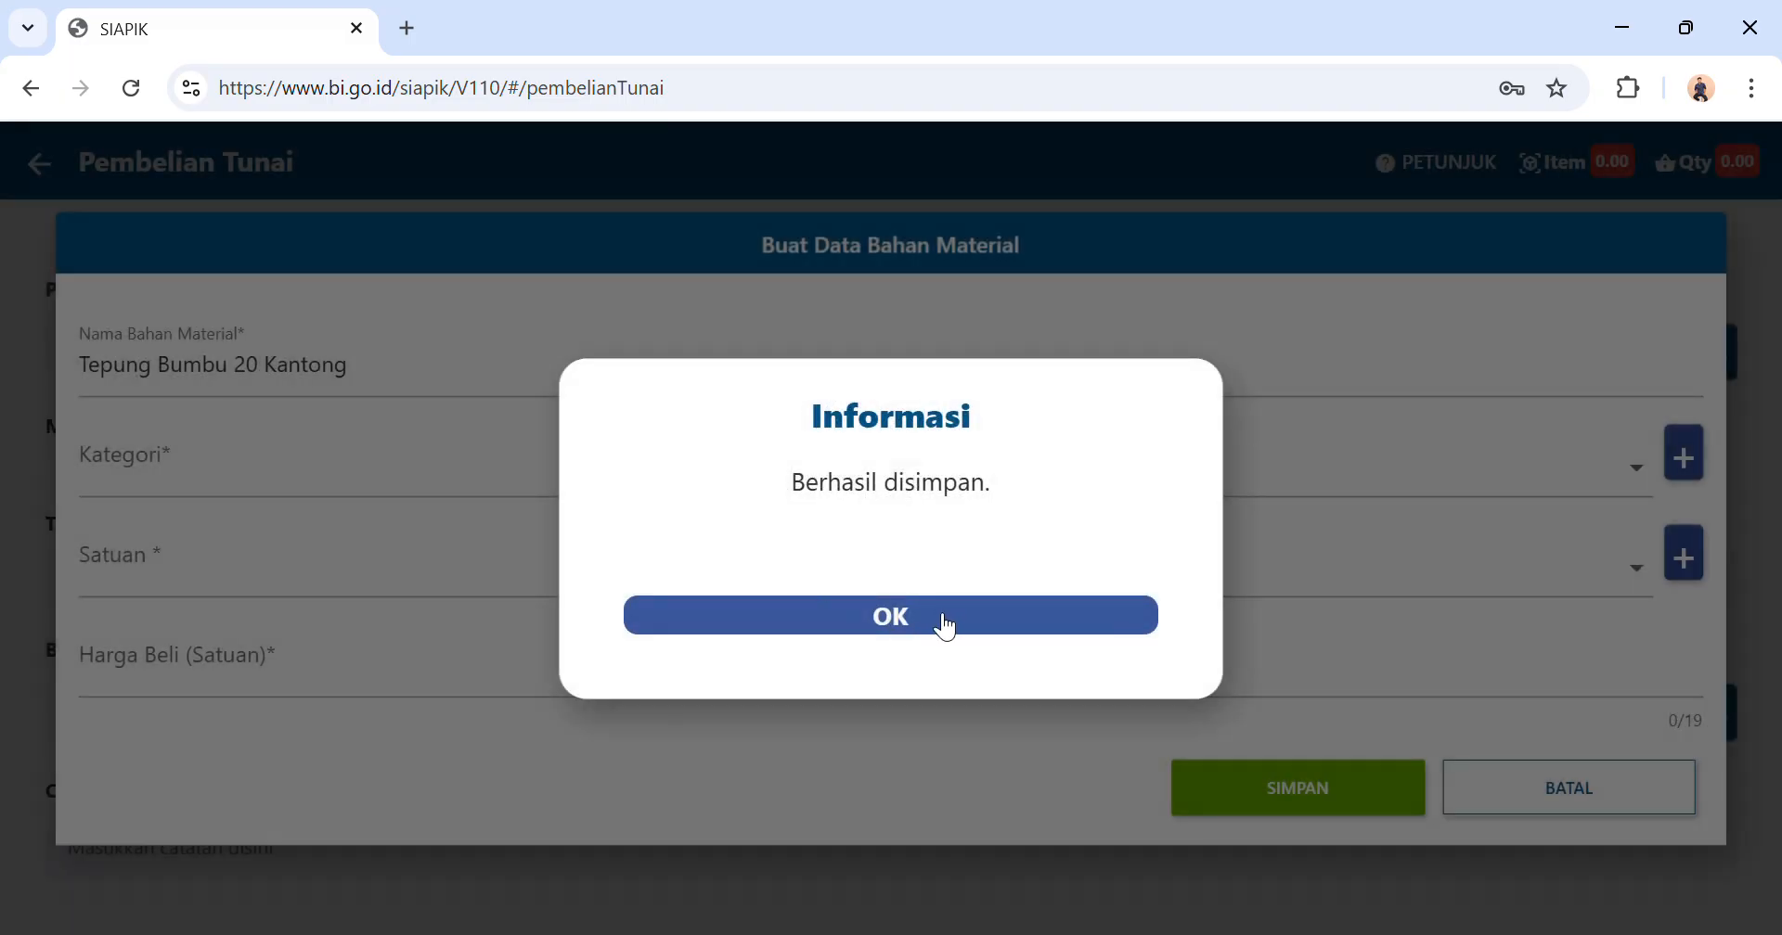
pyautogui.click(948, 629)
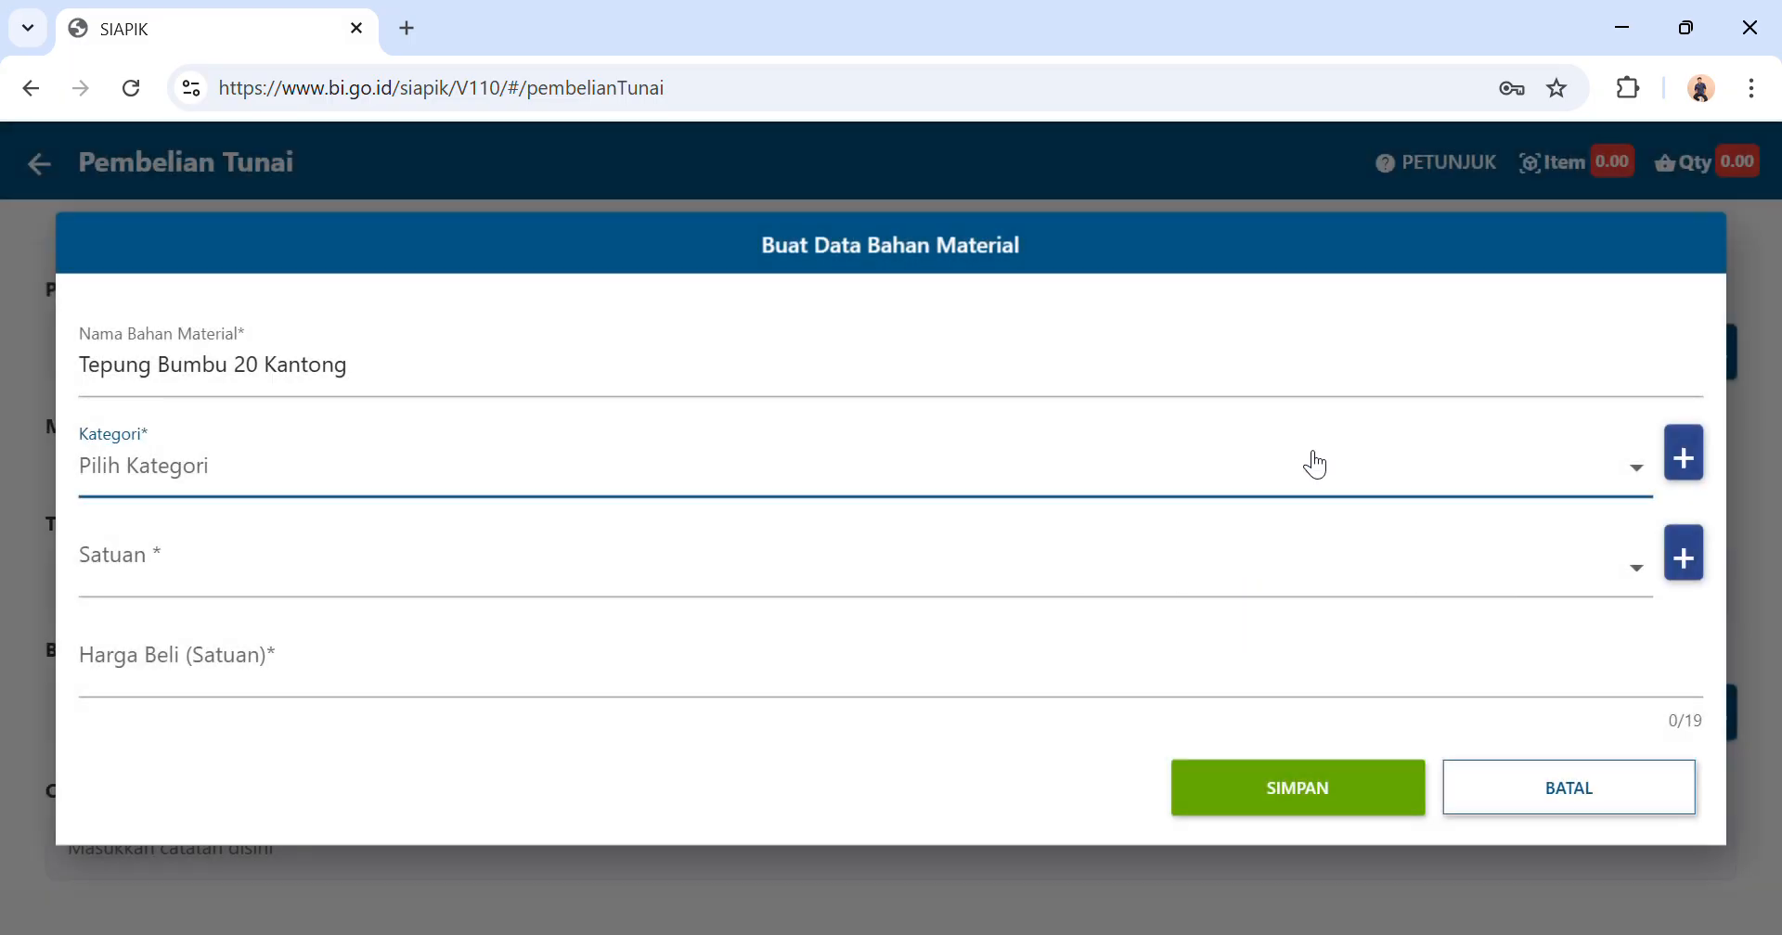
pyautogui.click(1300, 494)
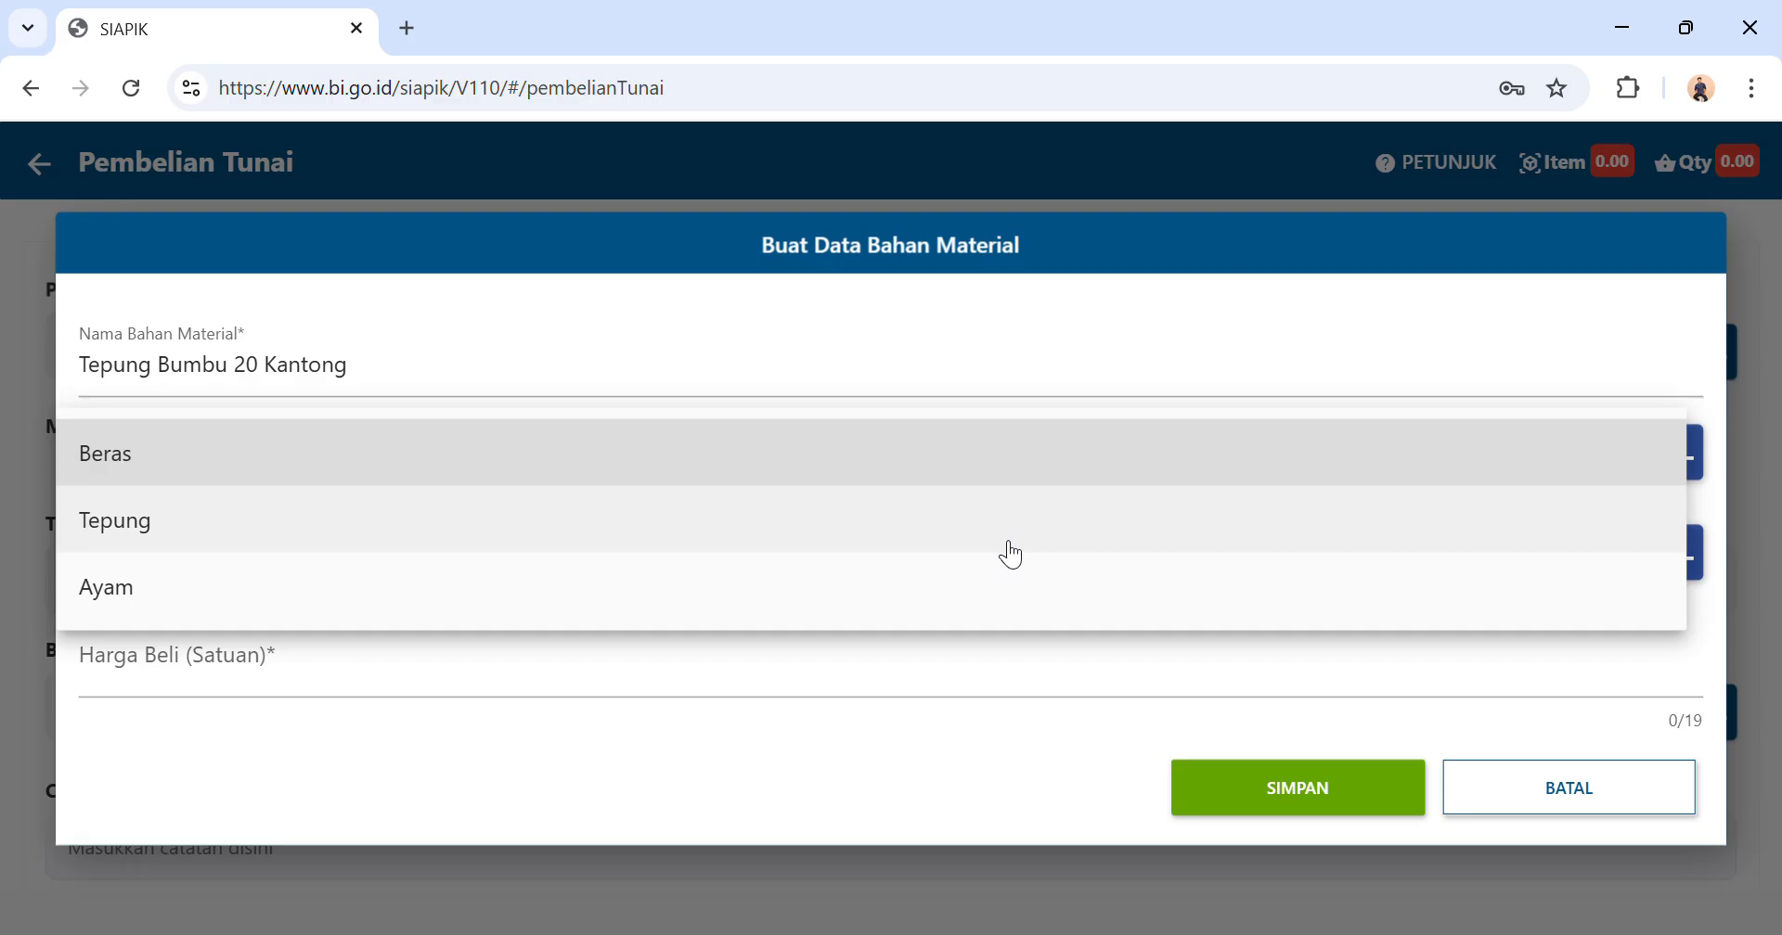
pyautogui.click(1011, 548)
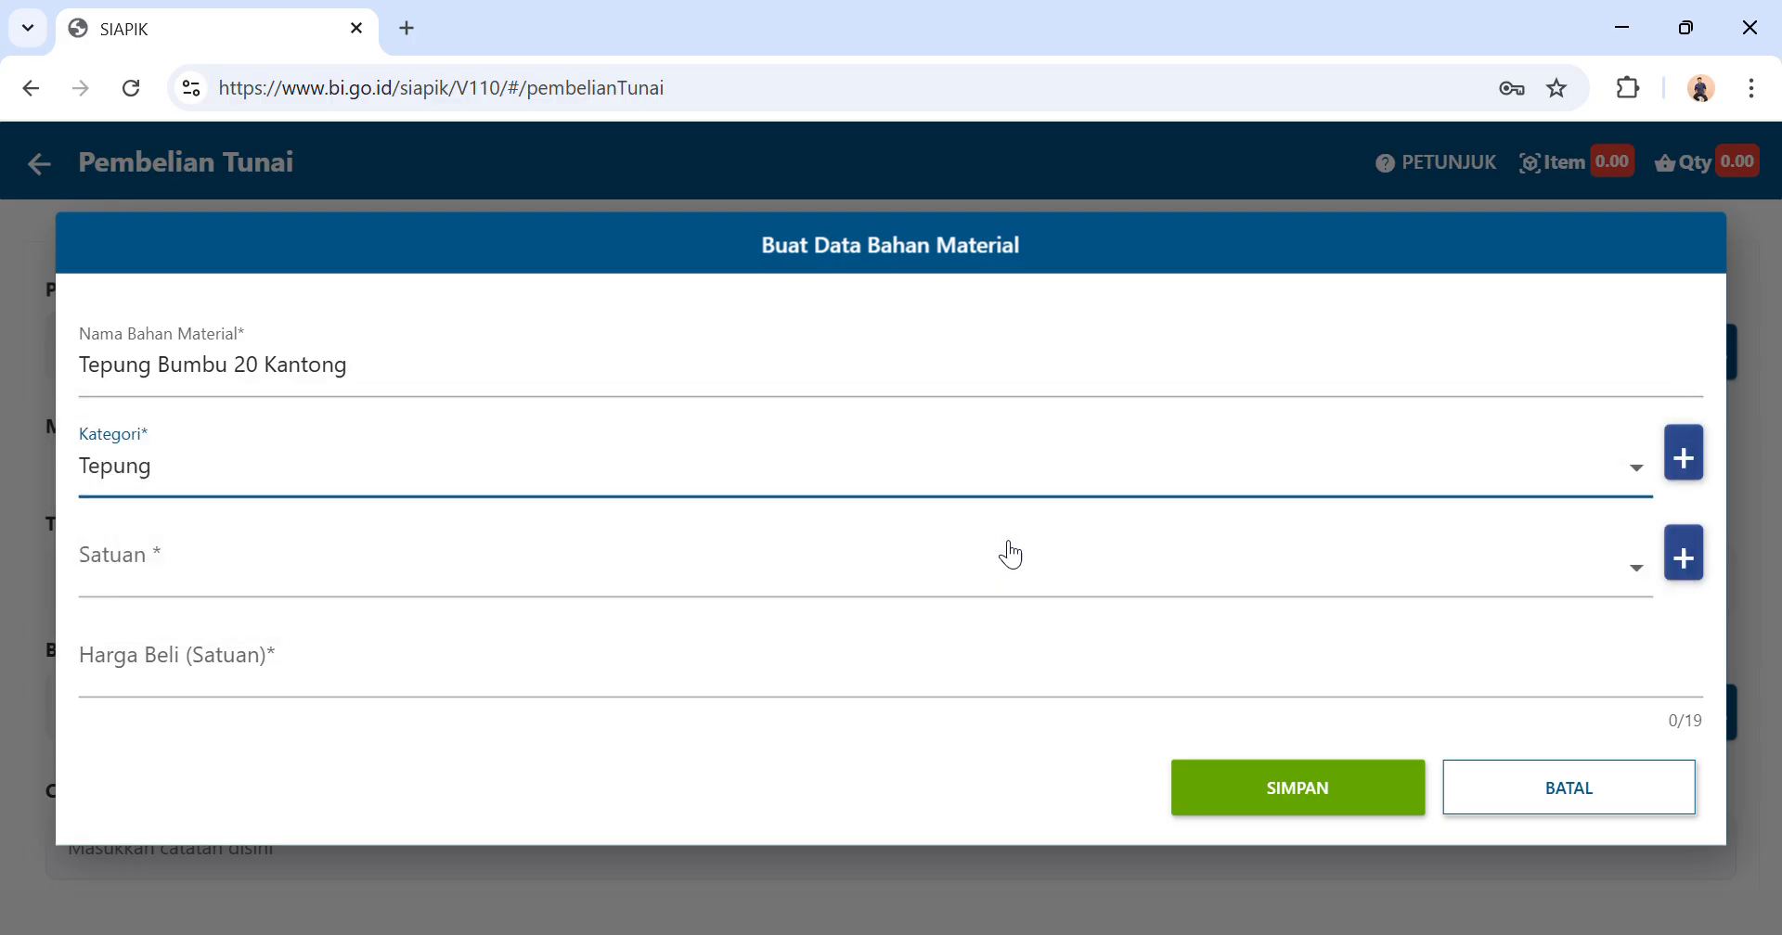
# Create a new unit named Kantong and assign it to Tepung Bumbu 20 Kantong.
pyautogui.click(1698, 577)
pyautogui.click(952, 570)
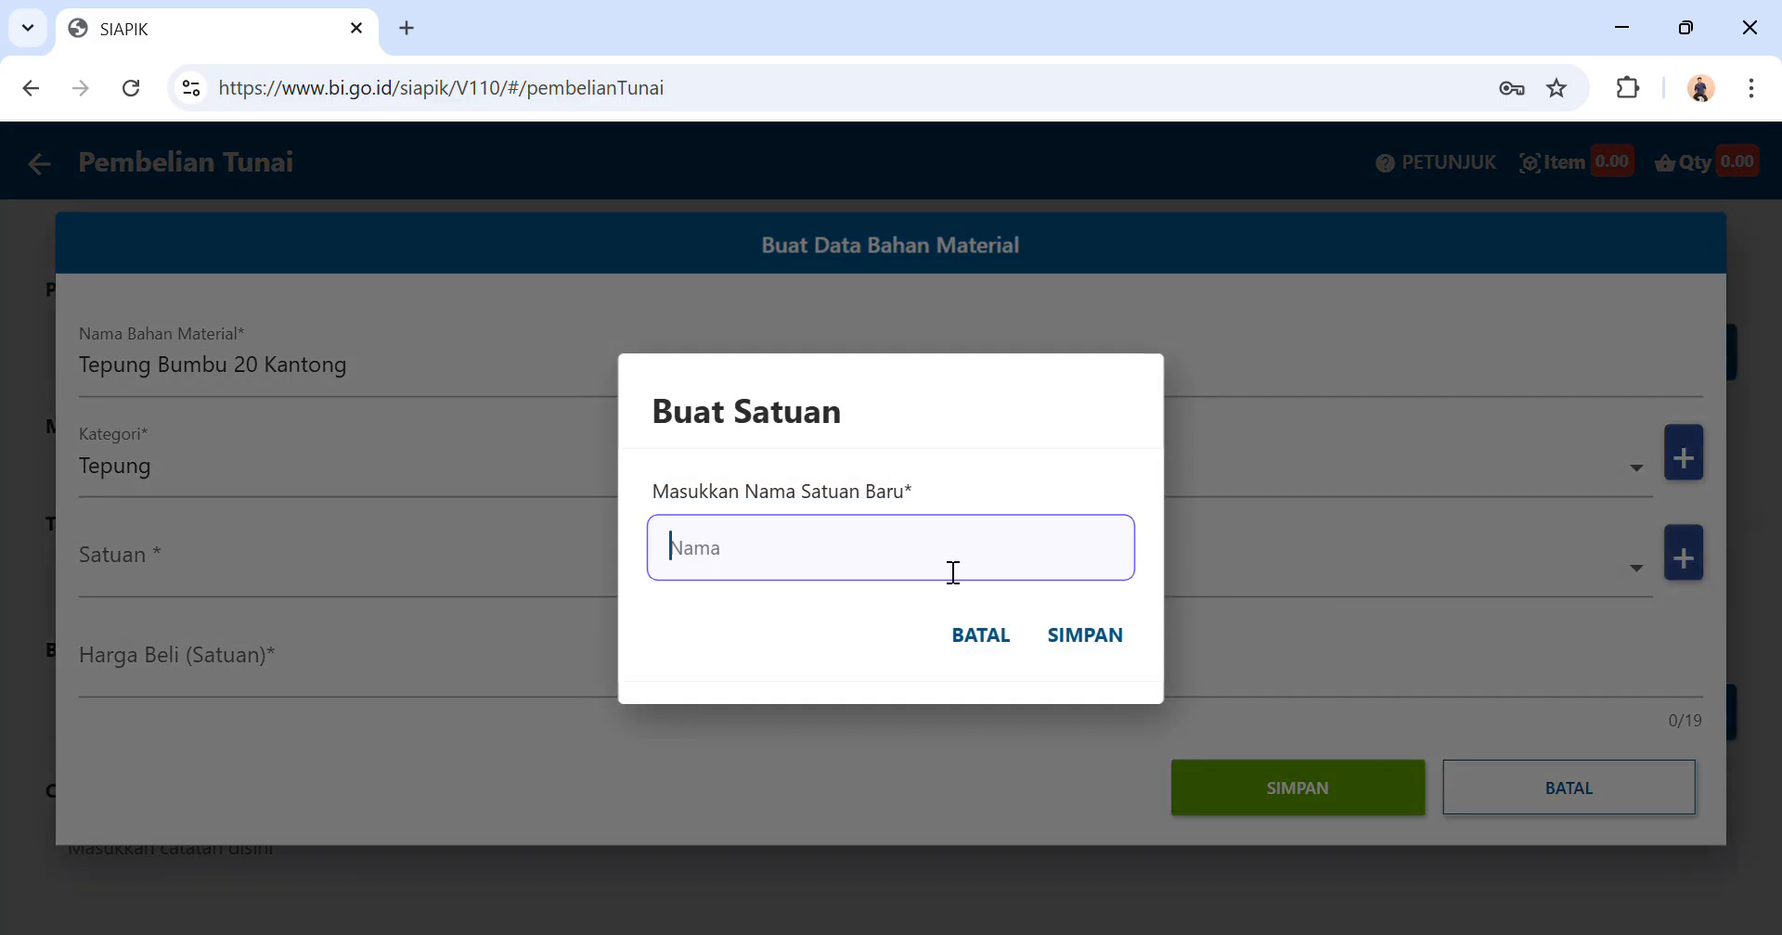
pyautogui.write('Kantong')
pyautogui.click(1079, 637)
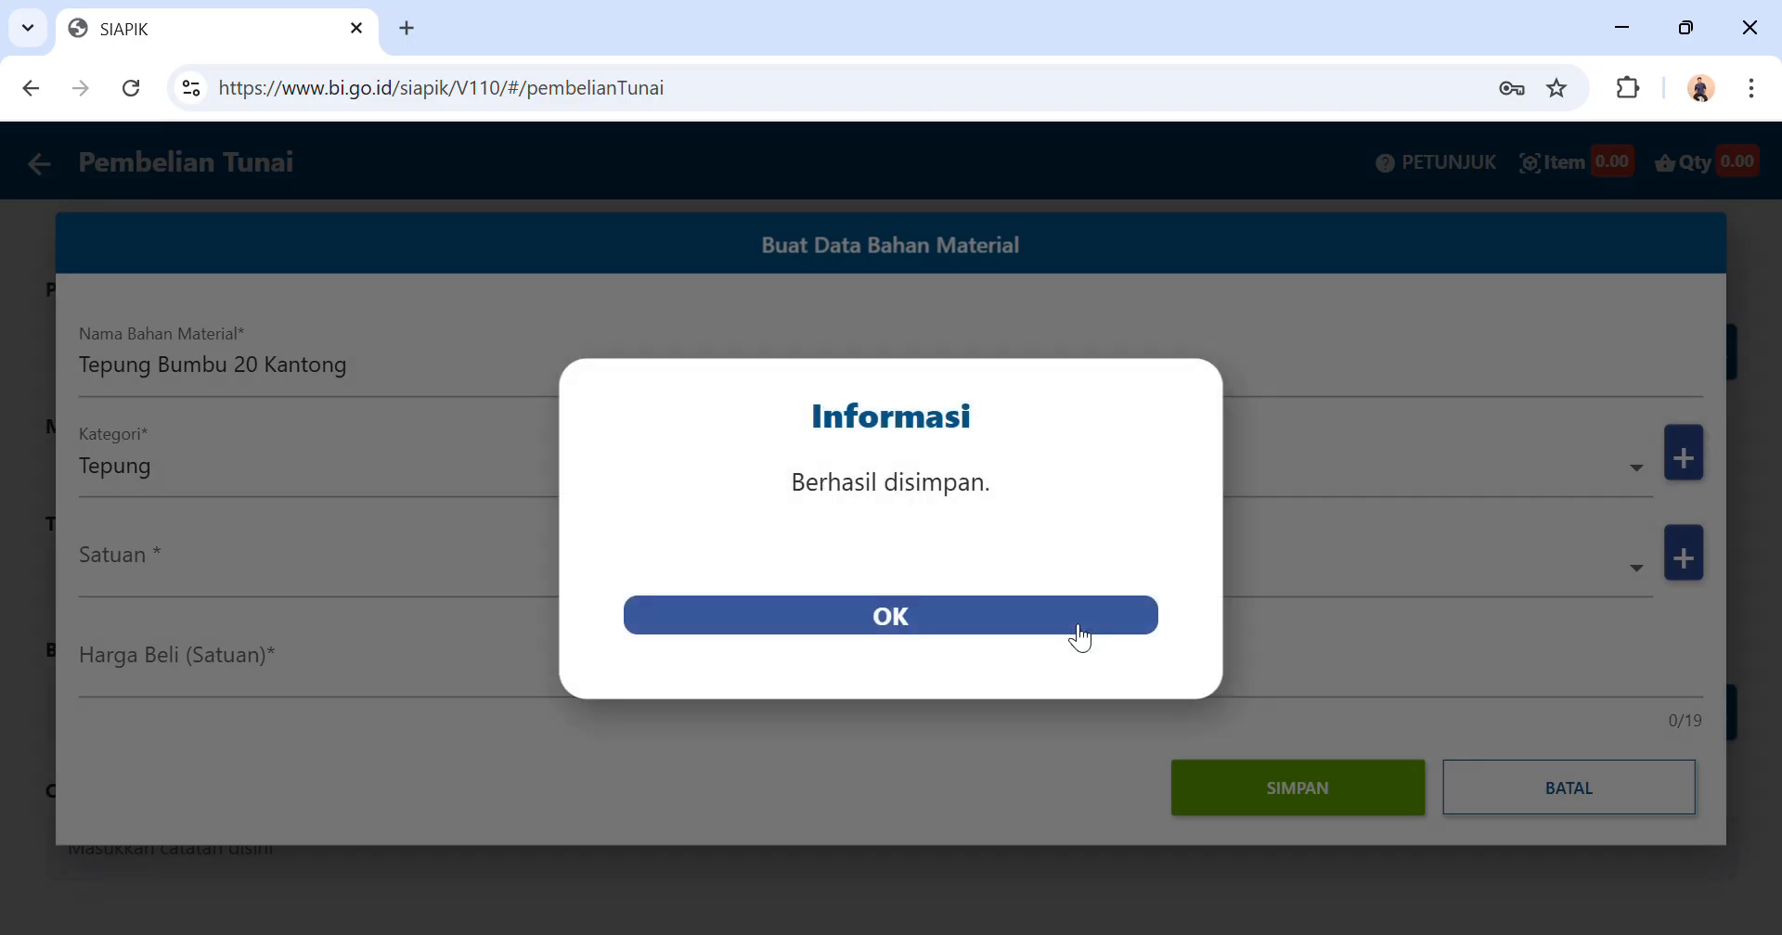
pyautogui.click(915, 618)
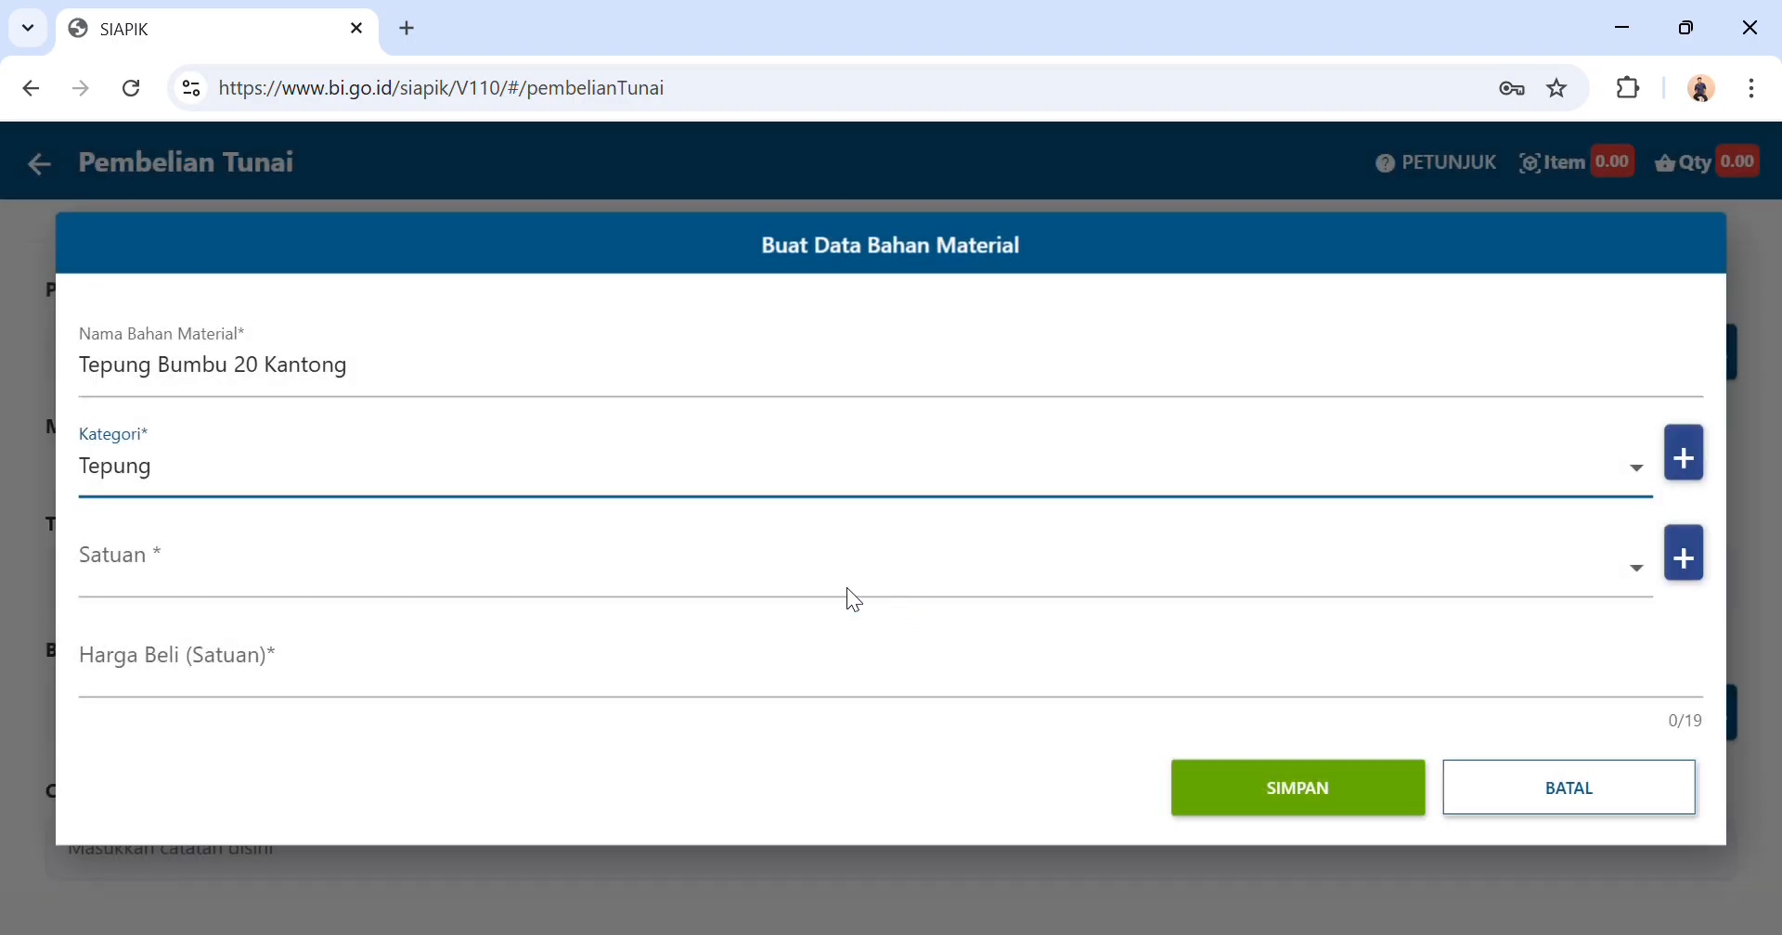
pyautogui.click(805, 560)
pyautogui.click(590, 627)
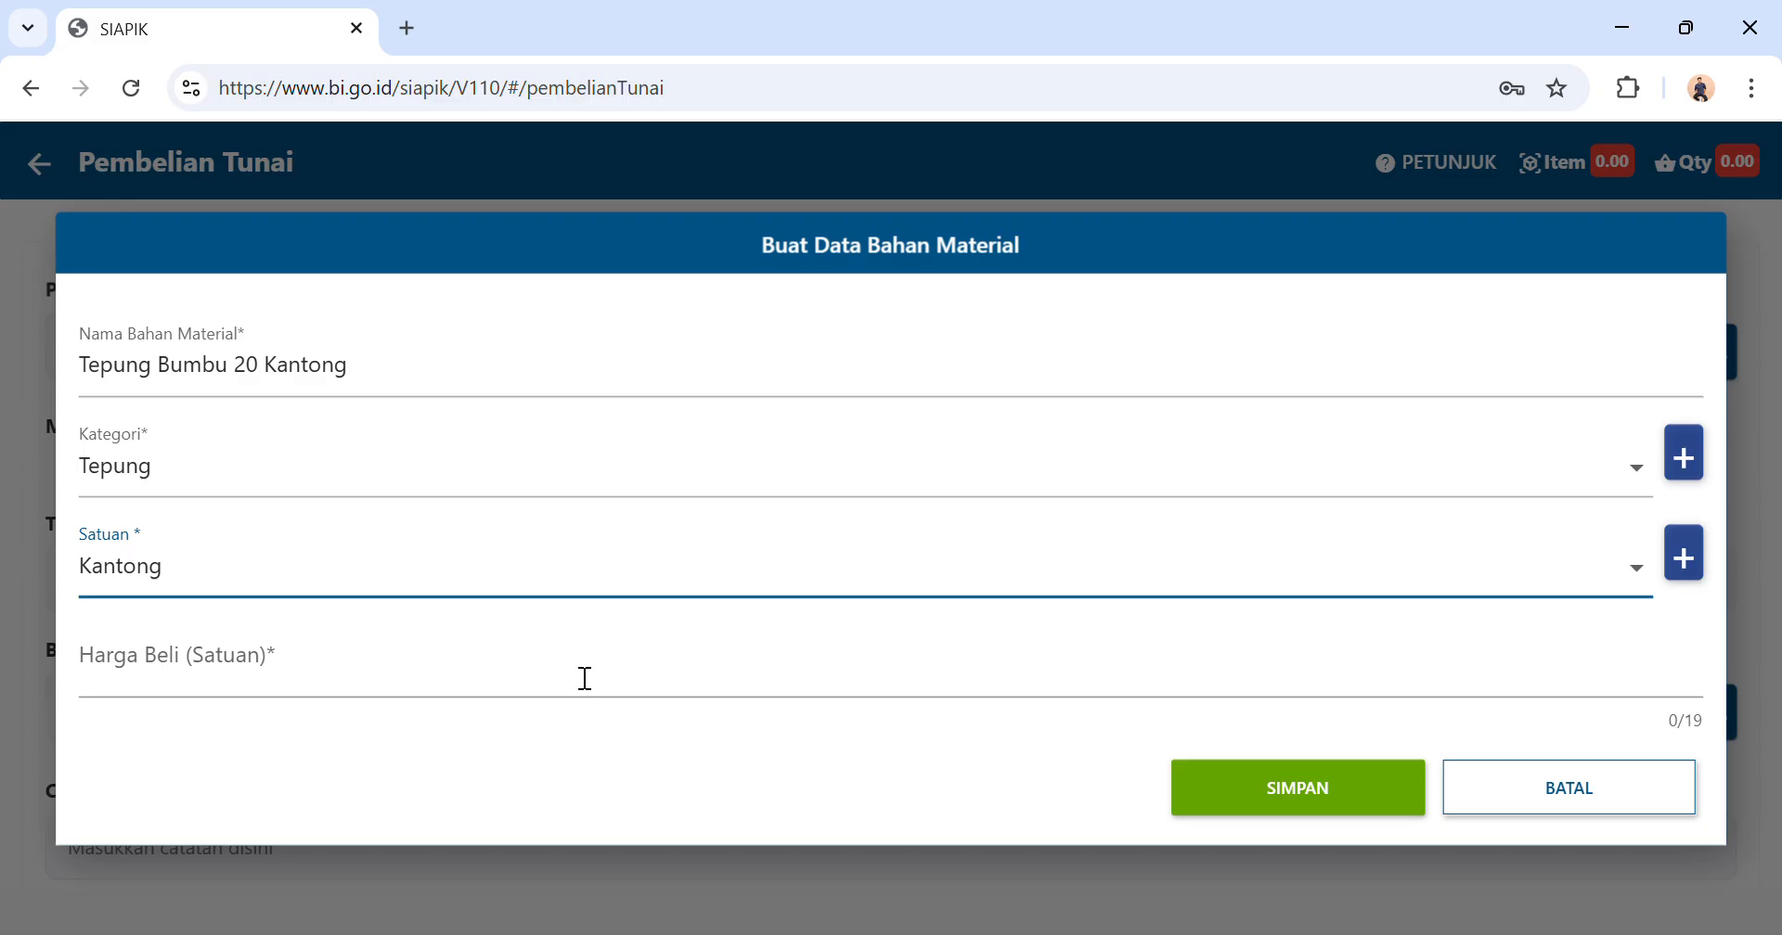
# Set the unit purchase price of Tepung Bumbu 20 Kantong to Rp 25.000 and save the material.
pyautogui.click(585, 677)
pyautogui.write('250000')
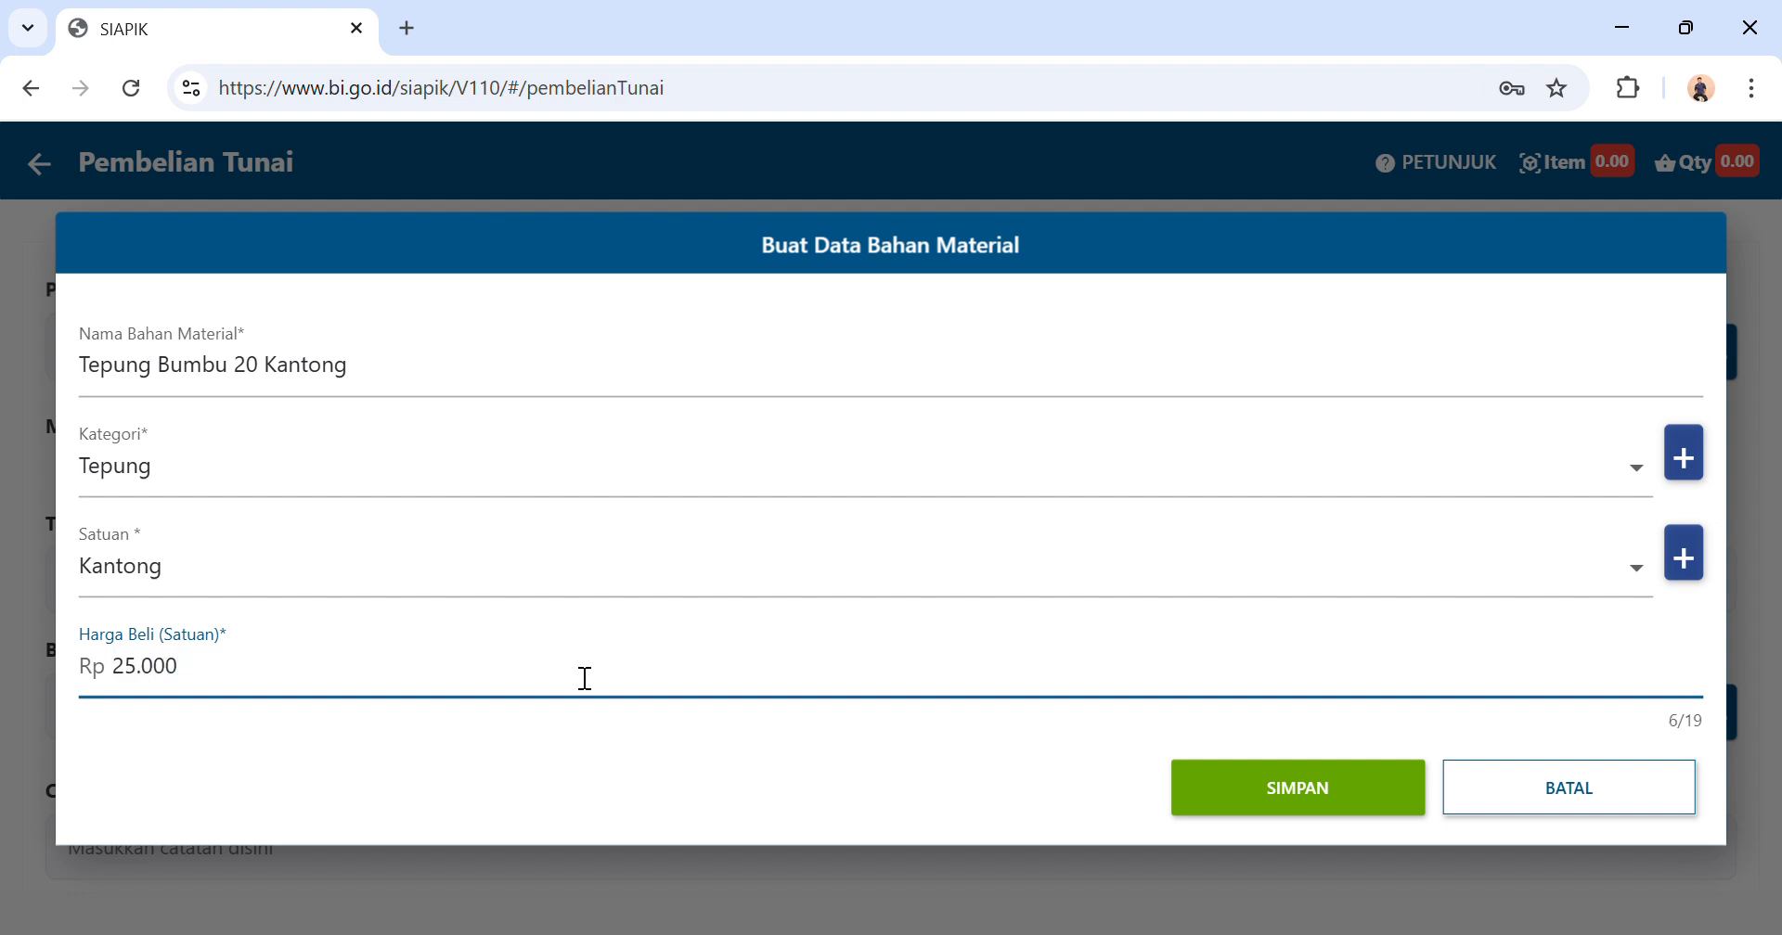
pyautogui.click(1336, 795)
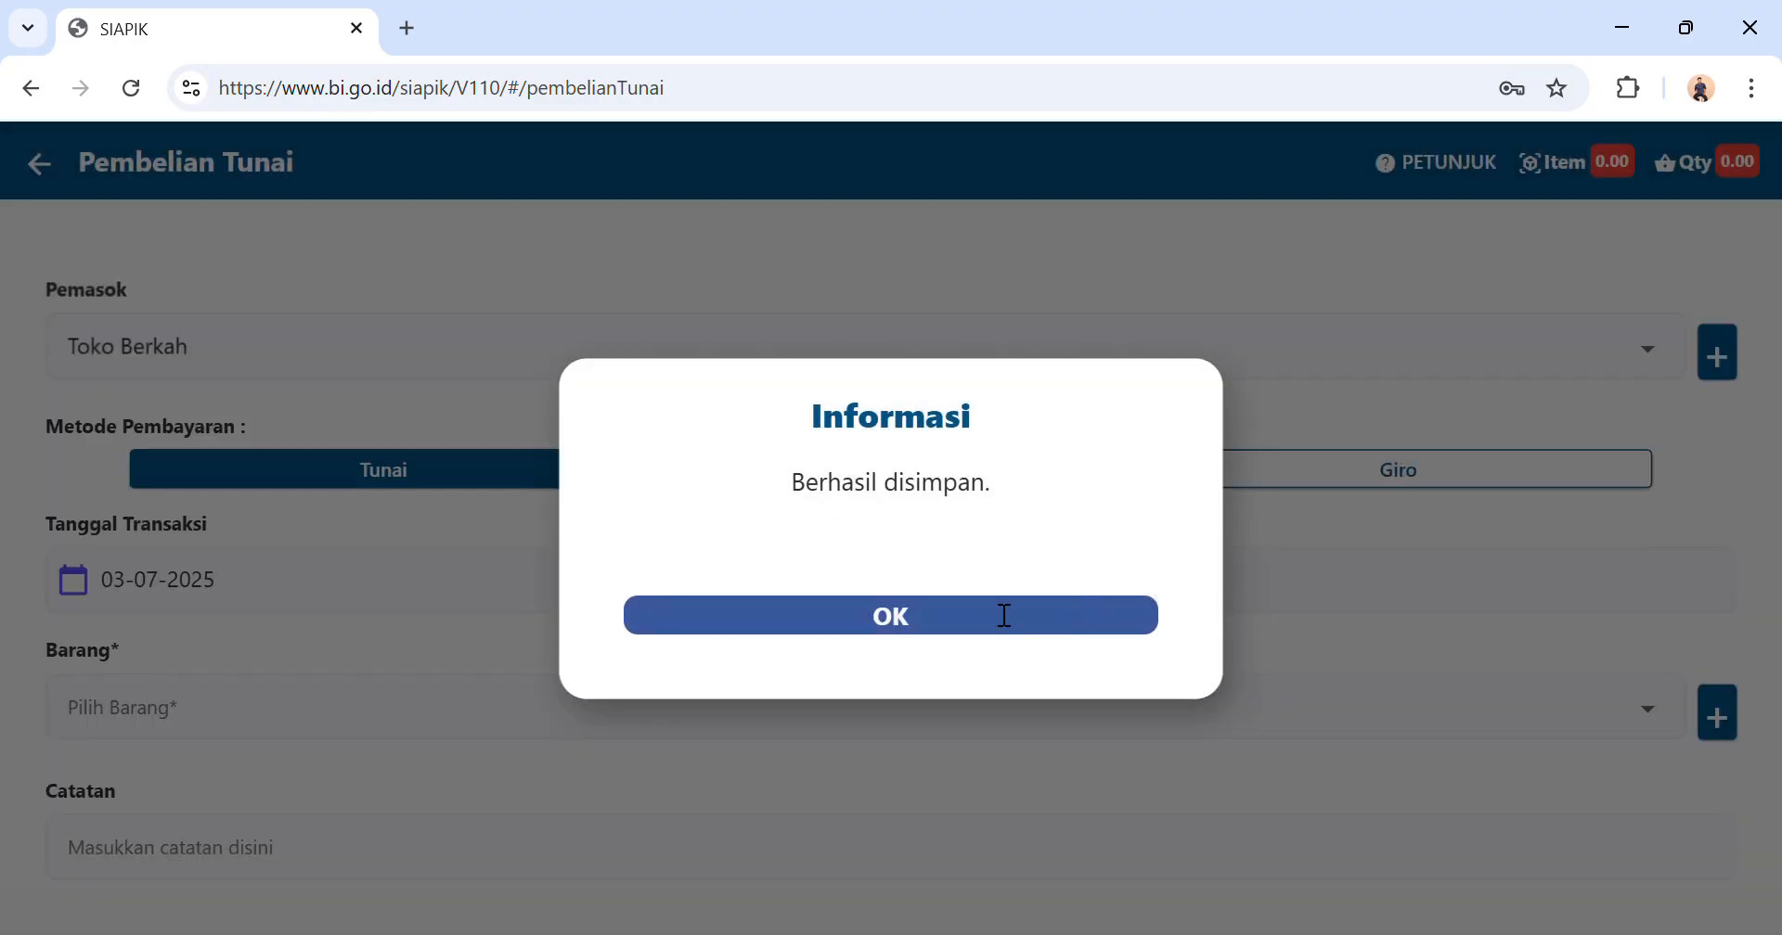
pyautogui.click(1002, 612)
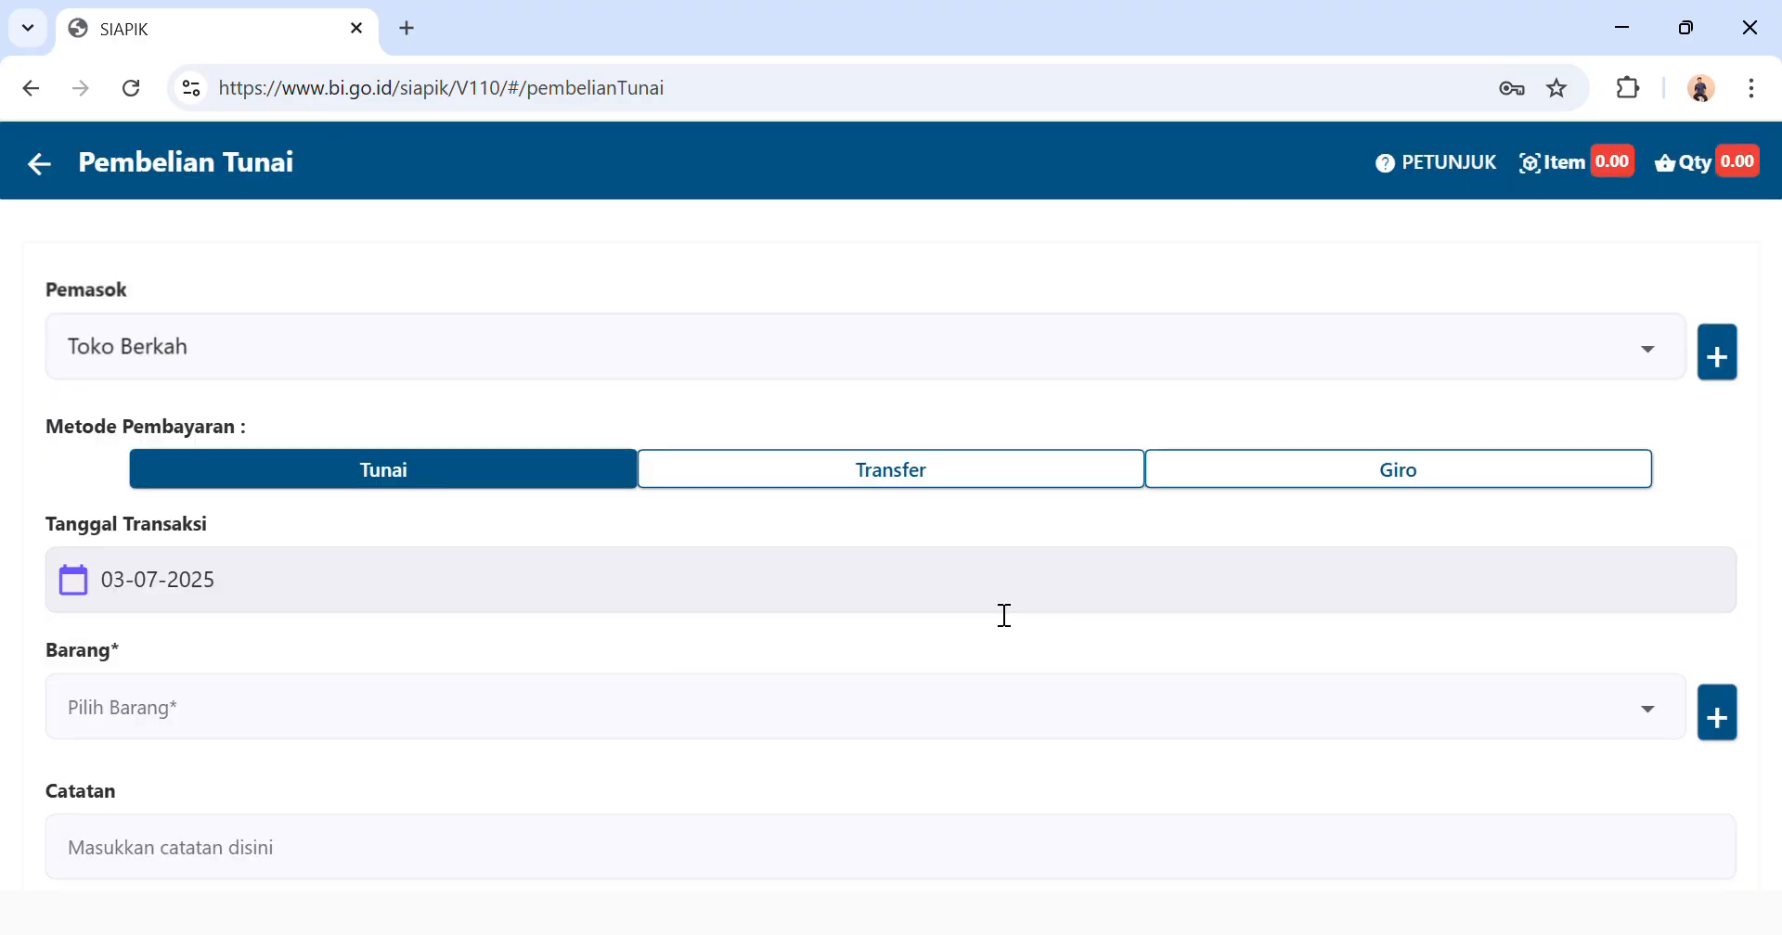
# Add Tepung Bumbu 20 Kantong to the cash purchase with a quantity of 20.
pyautogui.scroll(-1, 1005, 616)
pyautogui.click(946, 620)
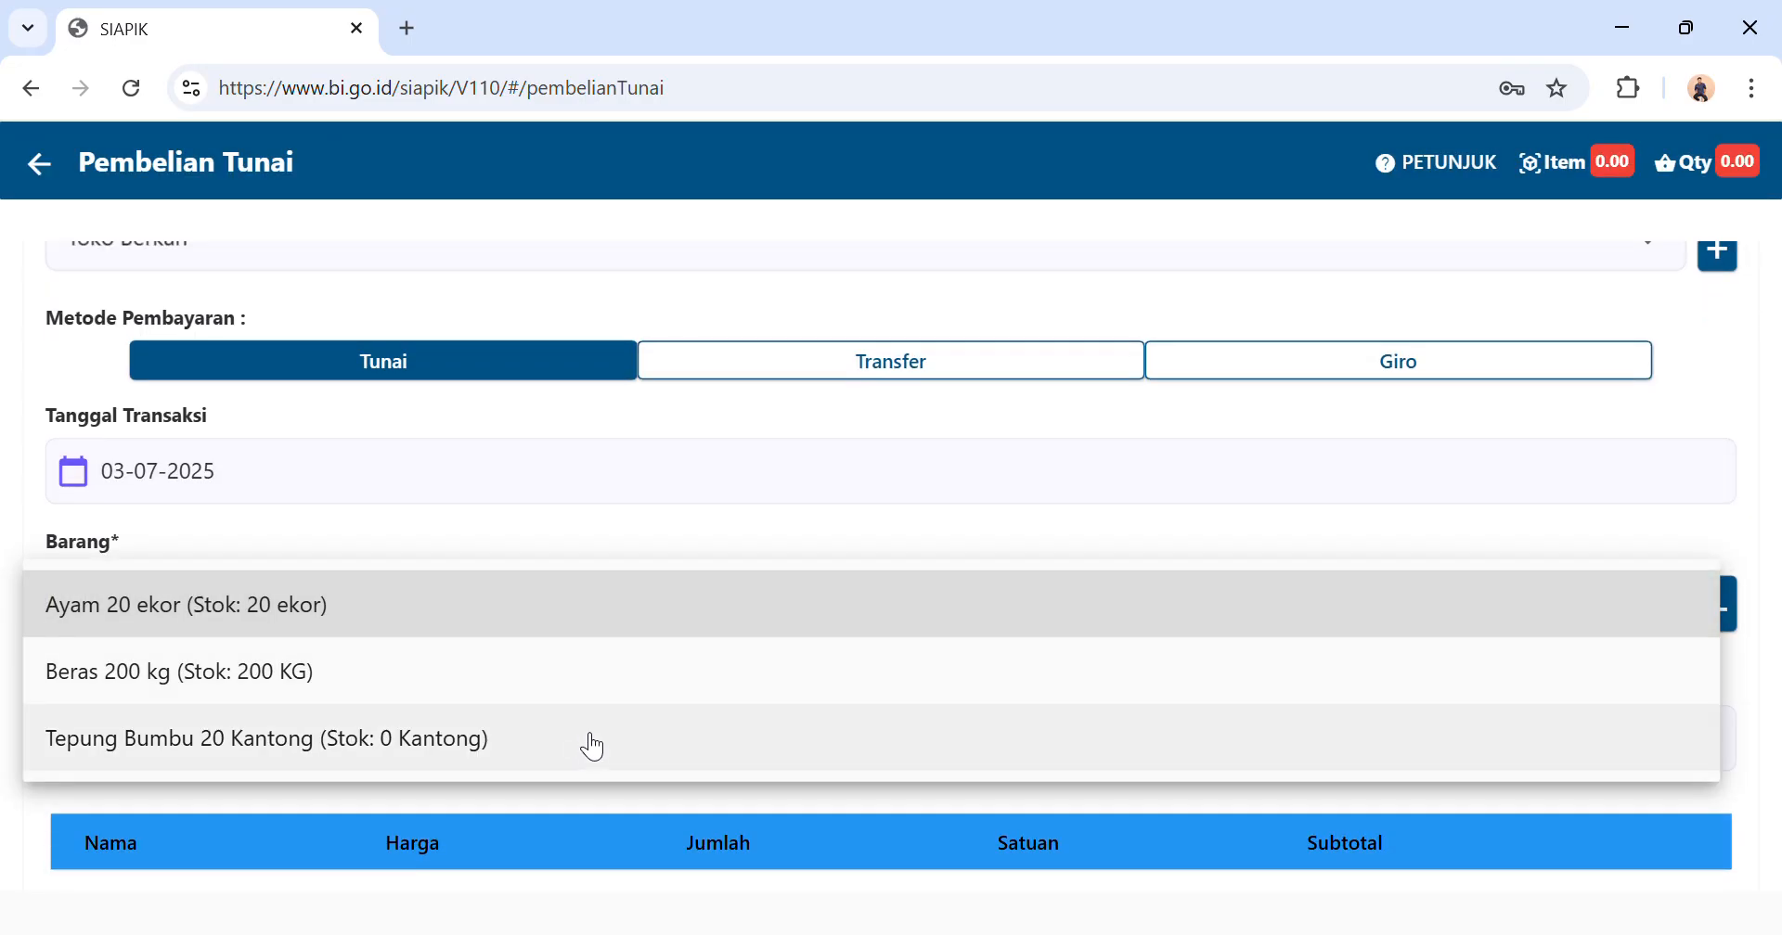
pyautogui.click(585, 740)
pyautogui.click(870, 531)
pyautogui.write('20')
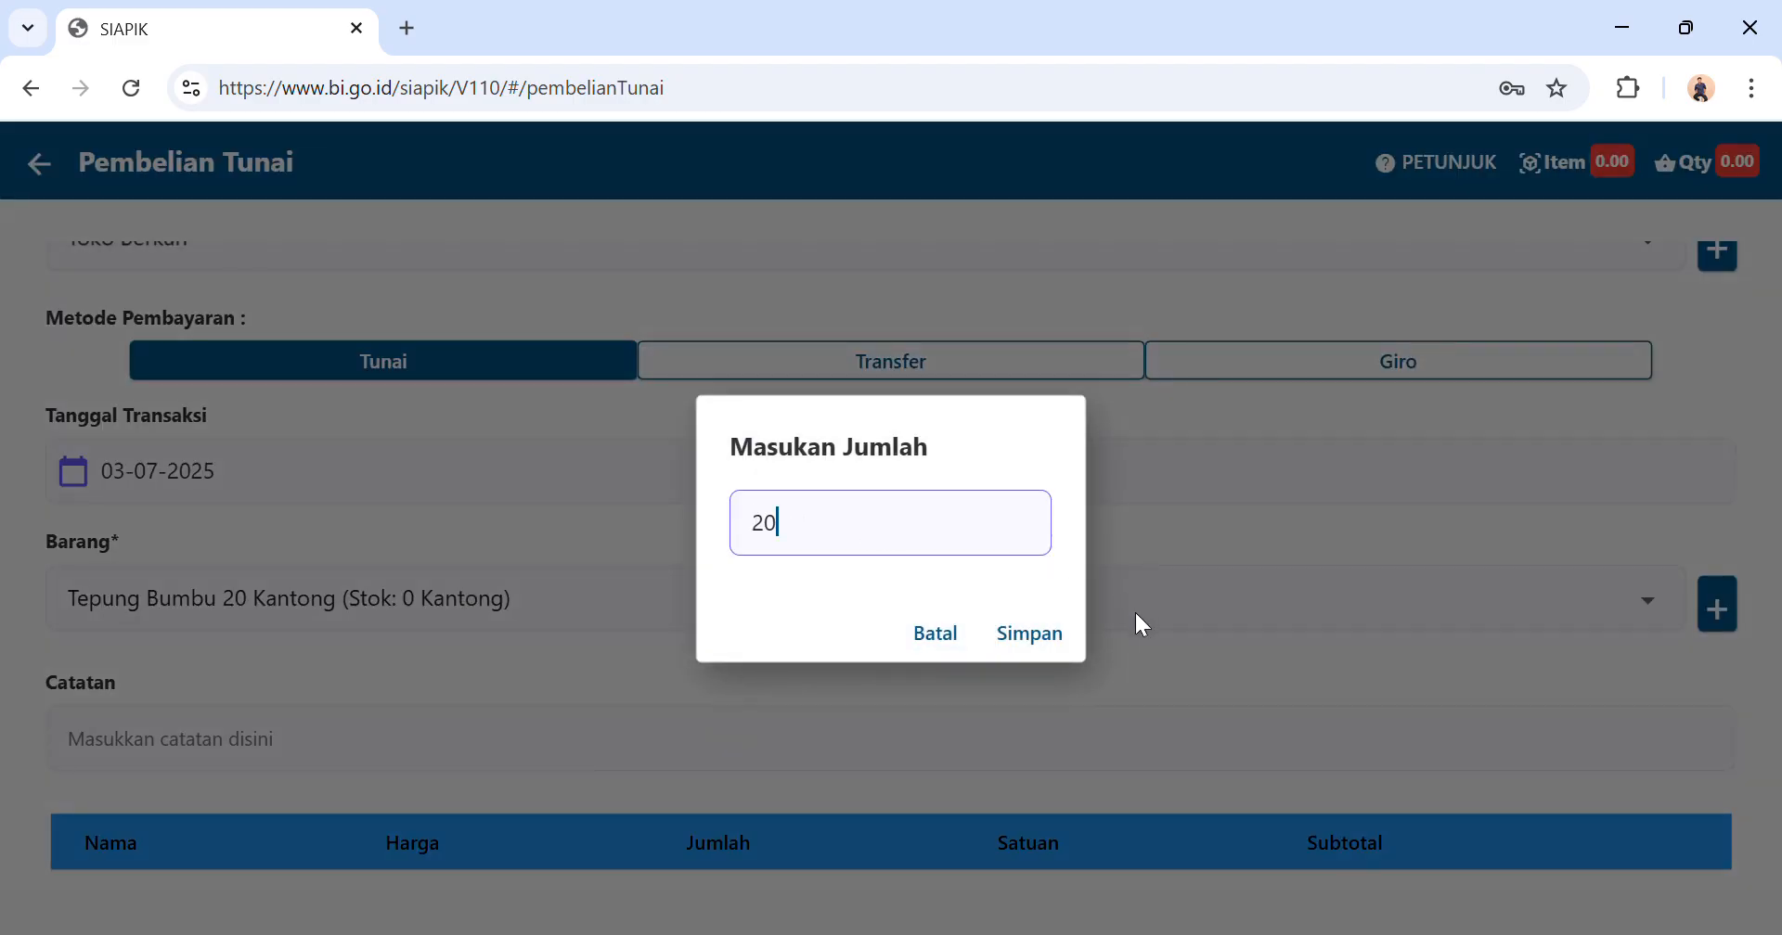
pyautogui.click(1035, 631)
# Save the cash purchase of Tepung Bumbu 20 Kantong.
pyautogui.scroll(-3, 1053, 640)
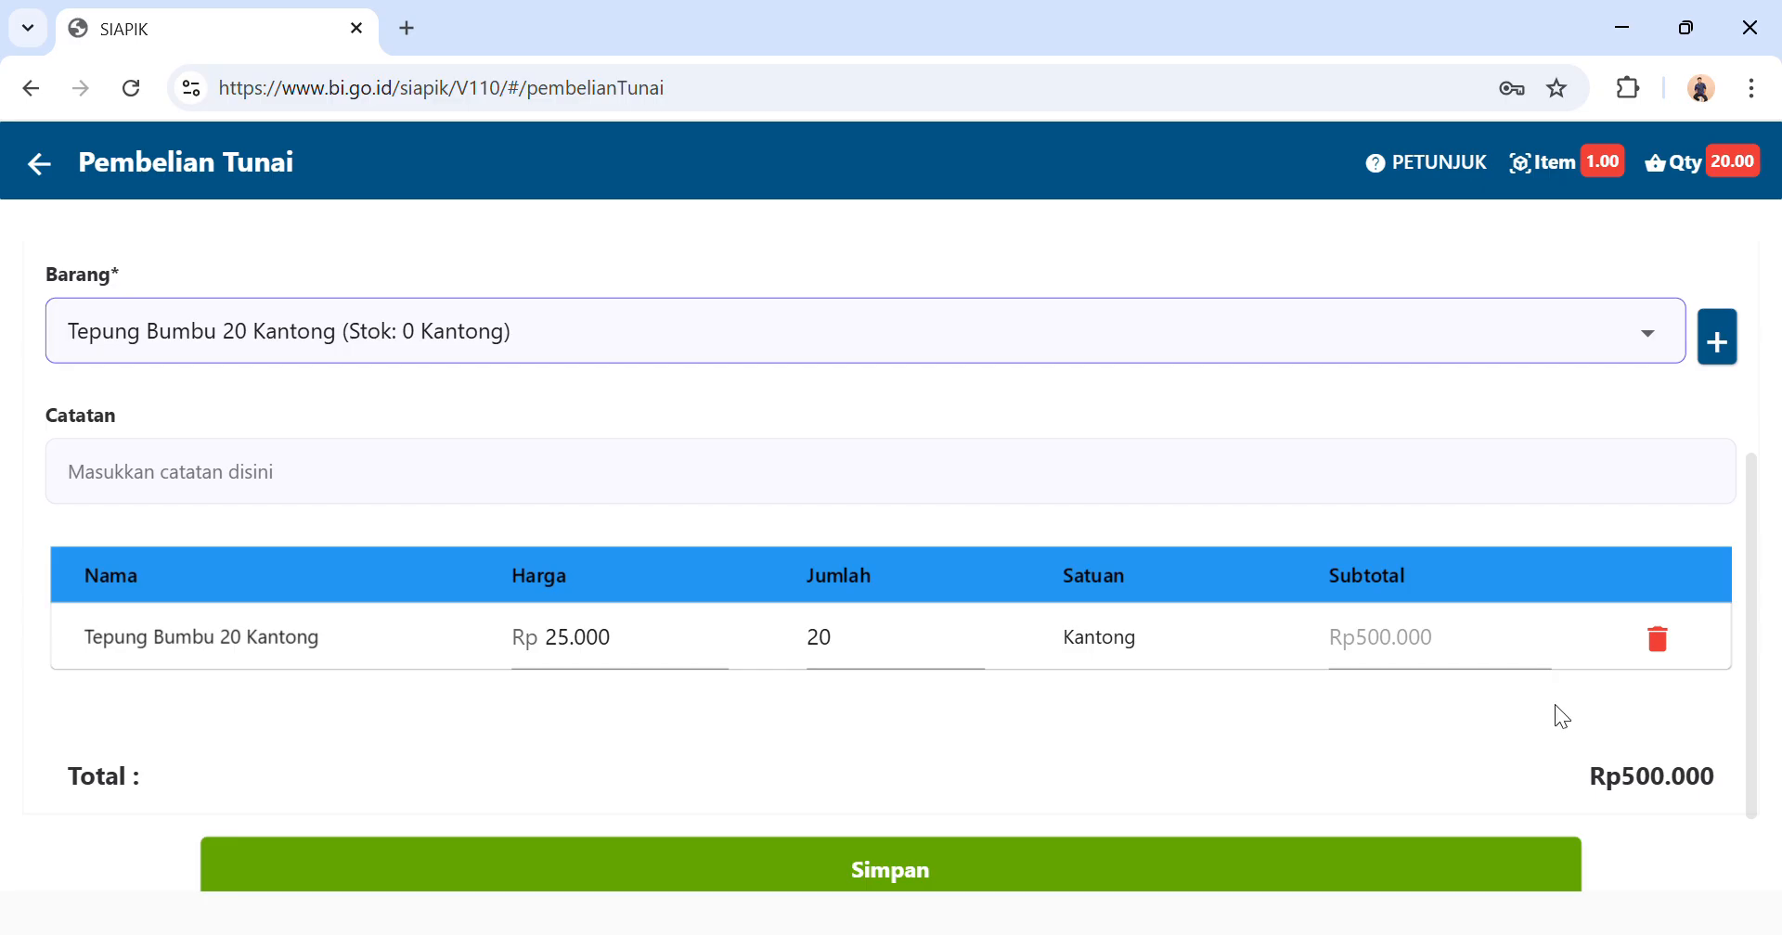
pyautogui.scroll(-1, 1557, 710)
pyautogui.click(1296, 787)
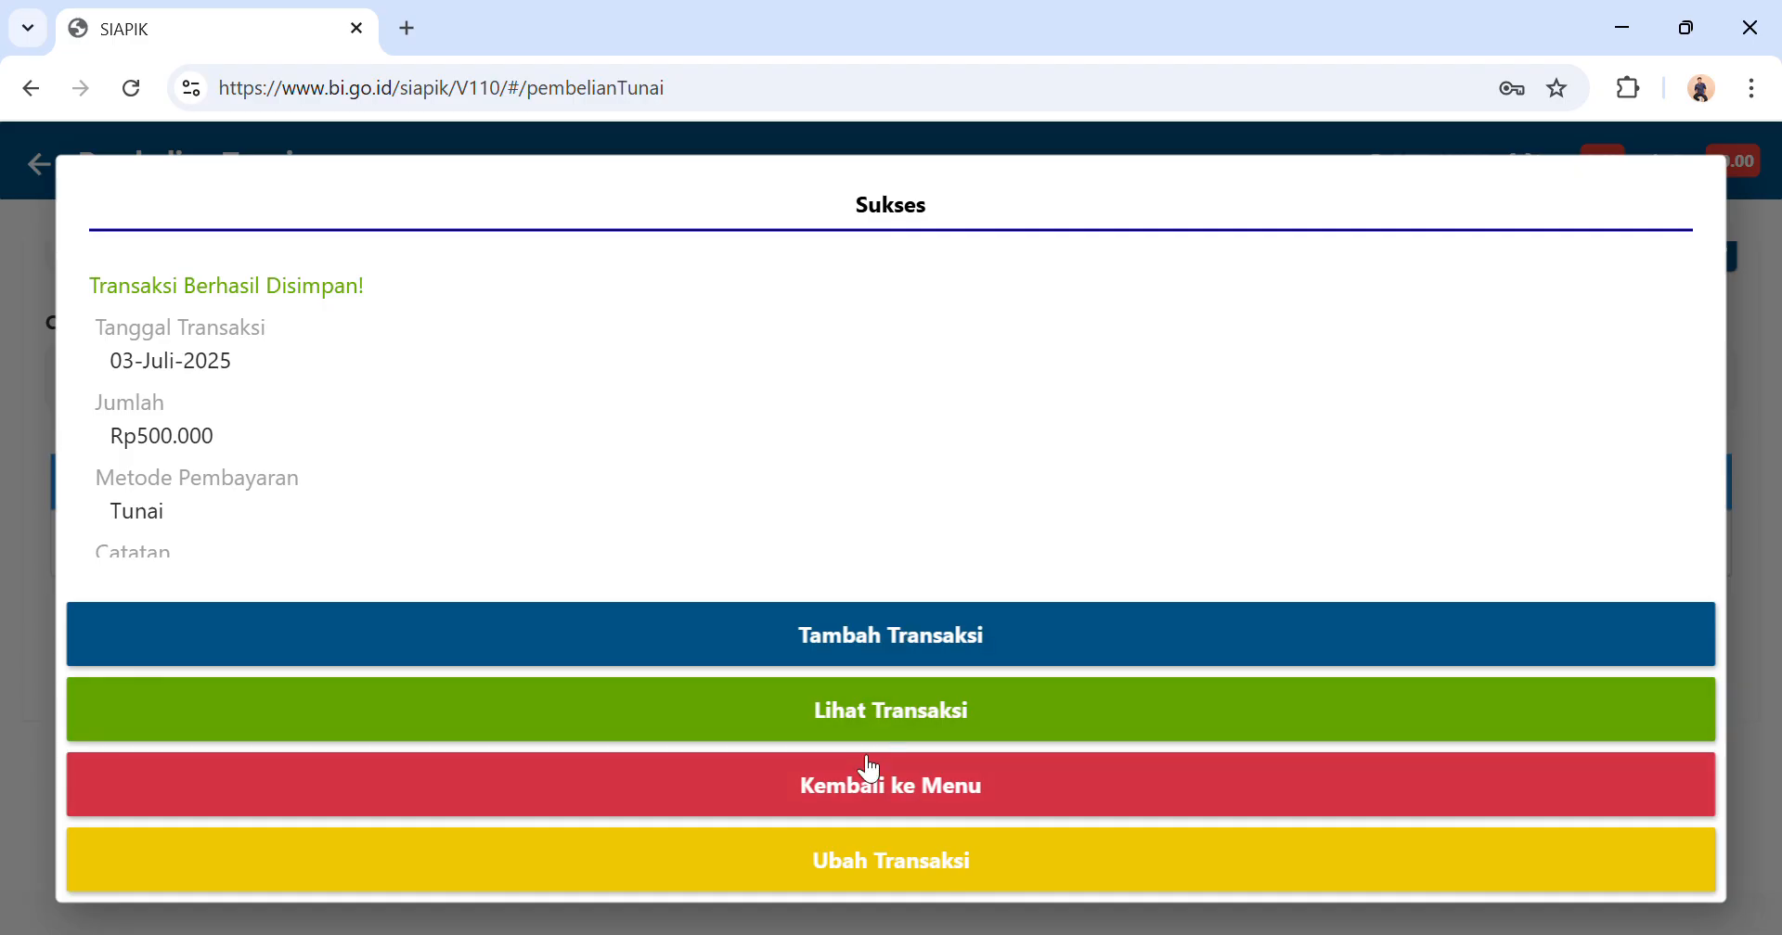
# Return to the transaction overview and open a new sale of finished goods (Penjualan Barang Jadi).
pyautogui.click(864, 784)
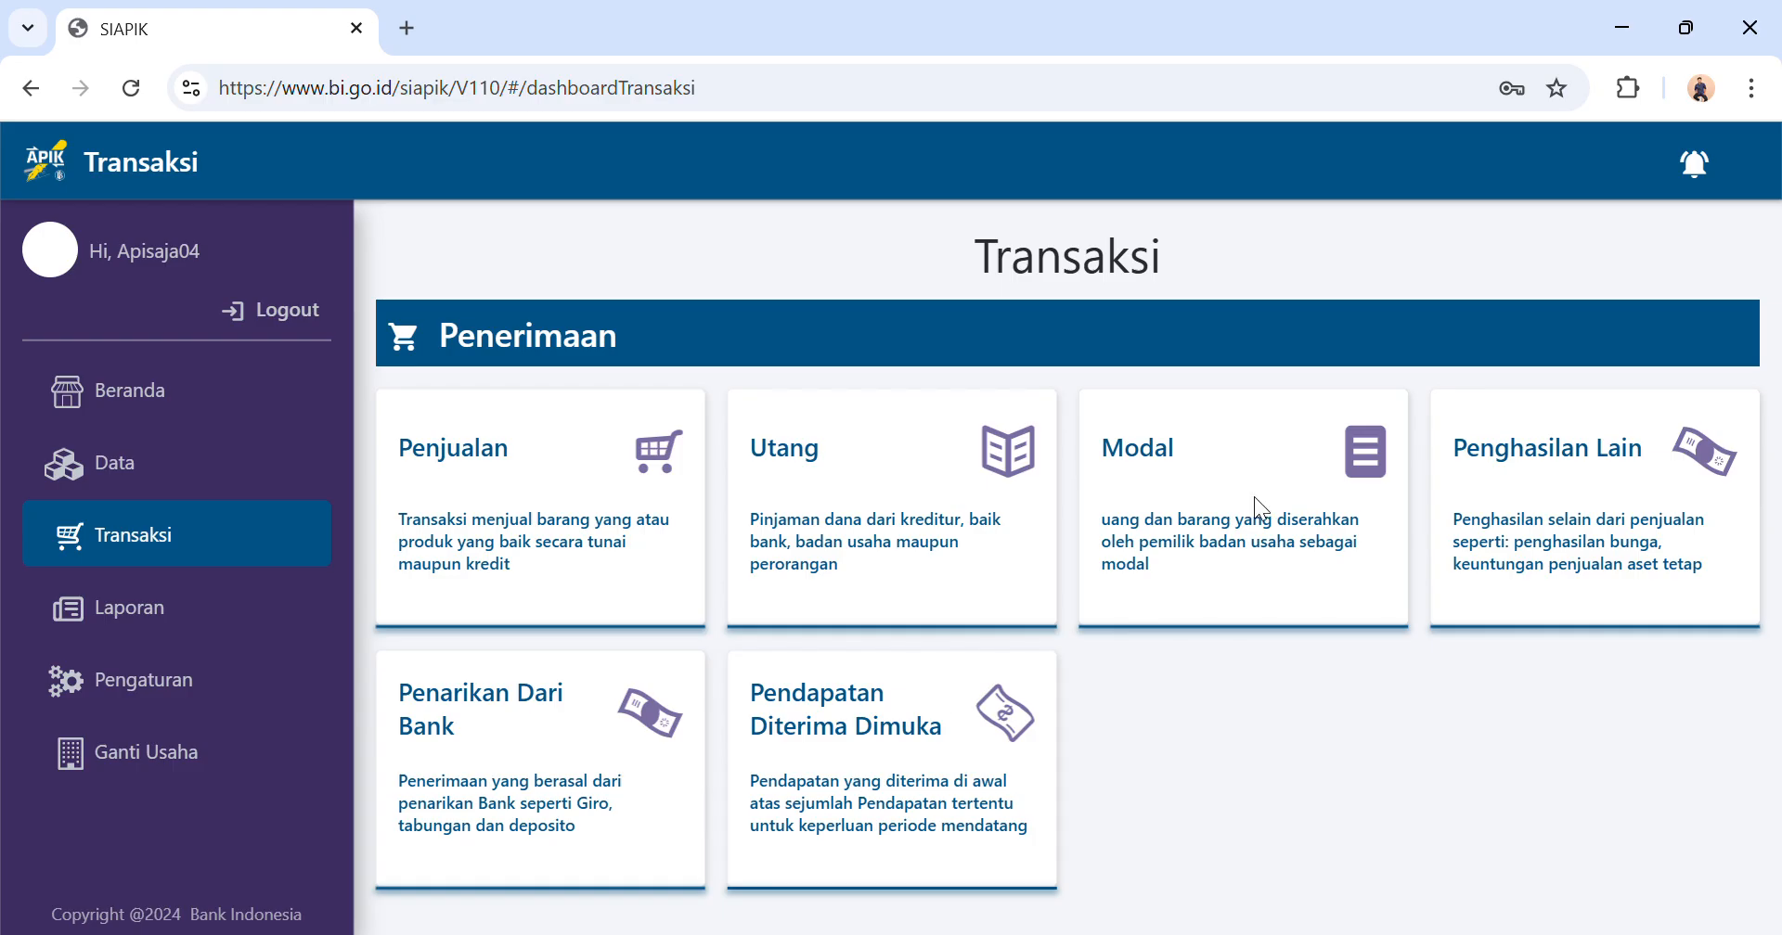
pyautogui.click(561, 516)
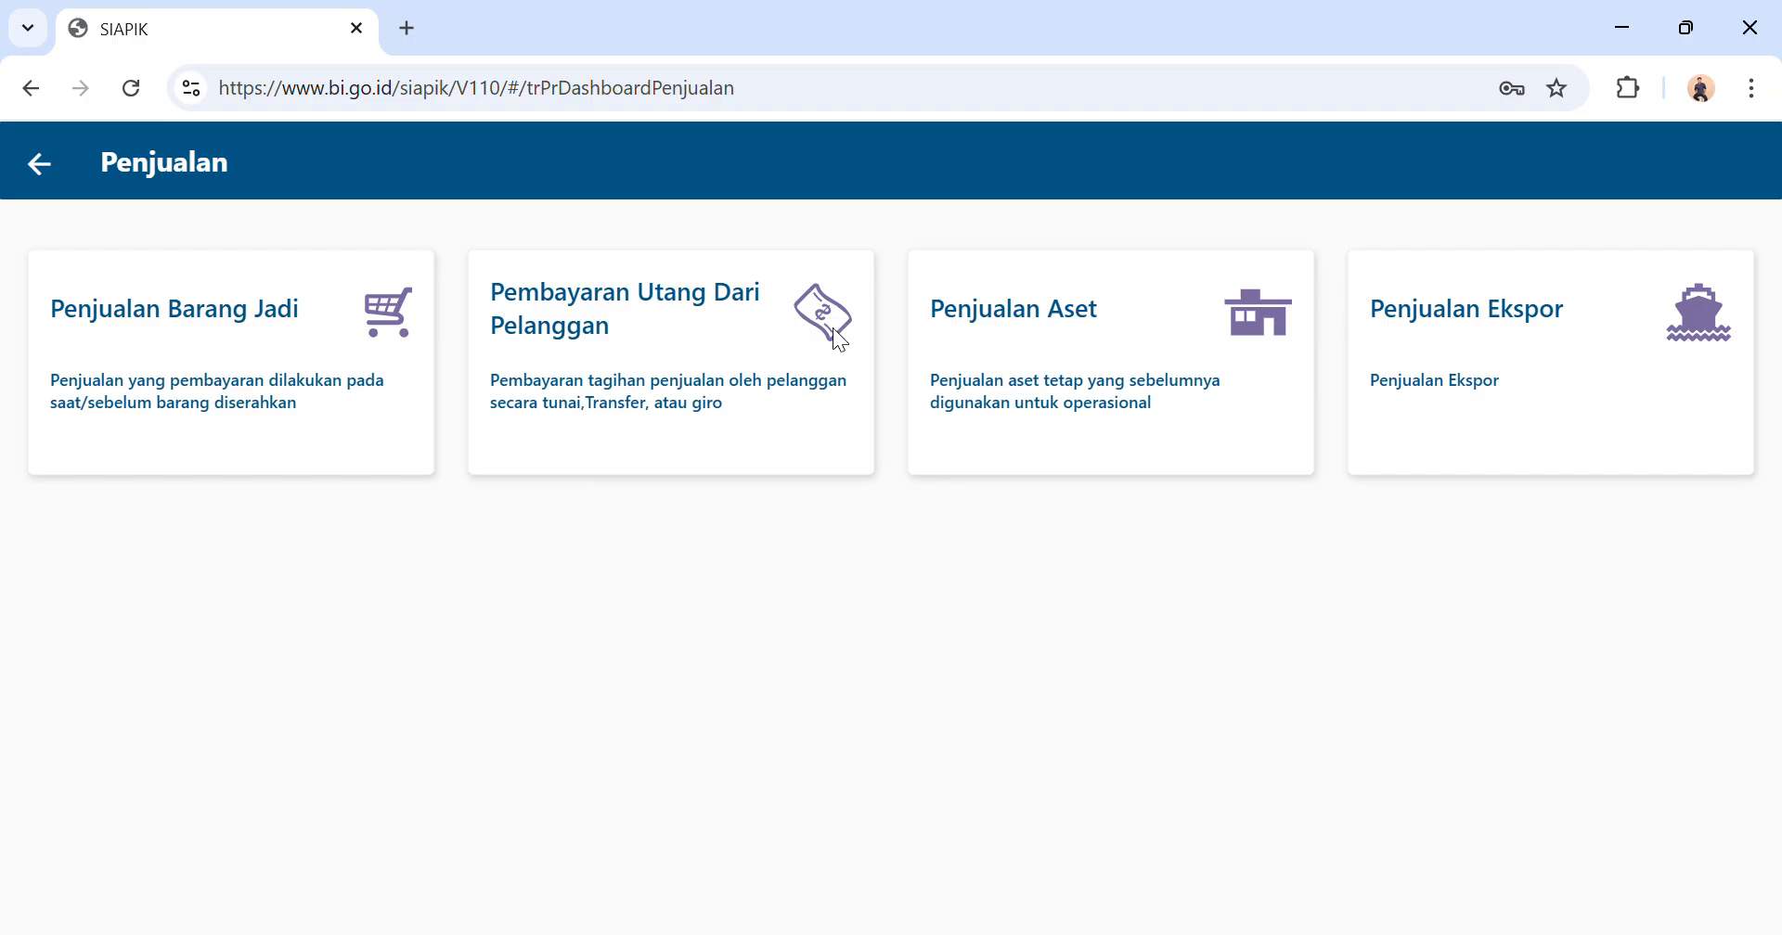
pyautogui.click(336, 359)
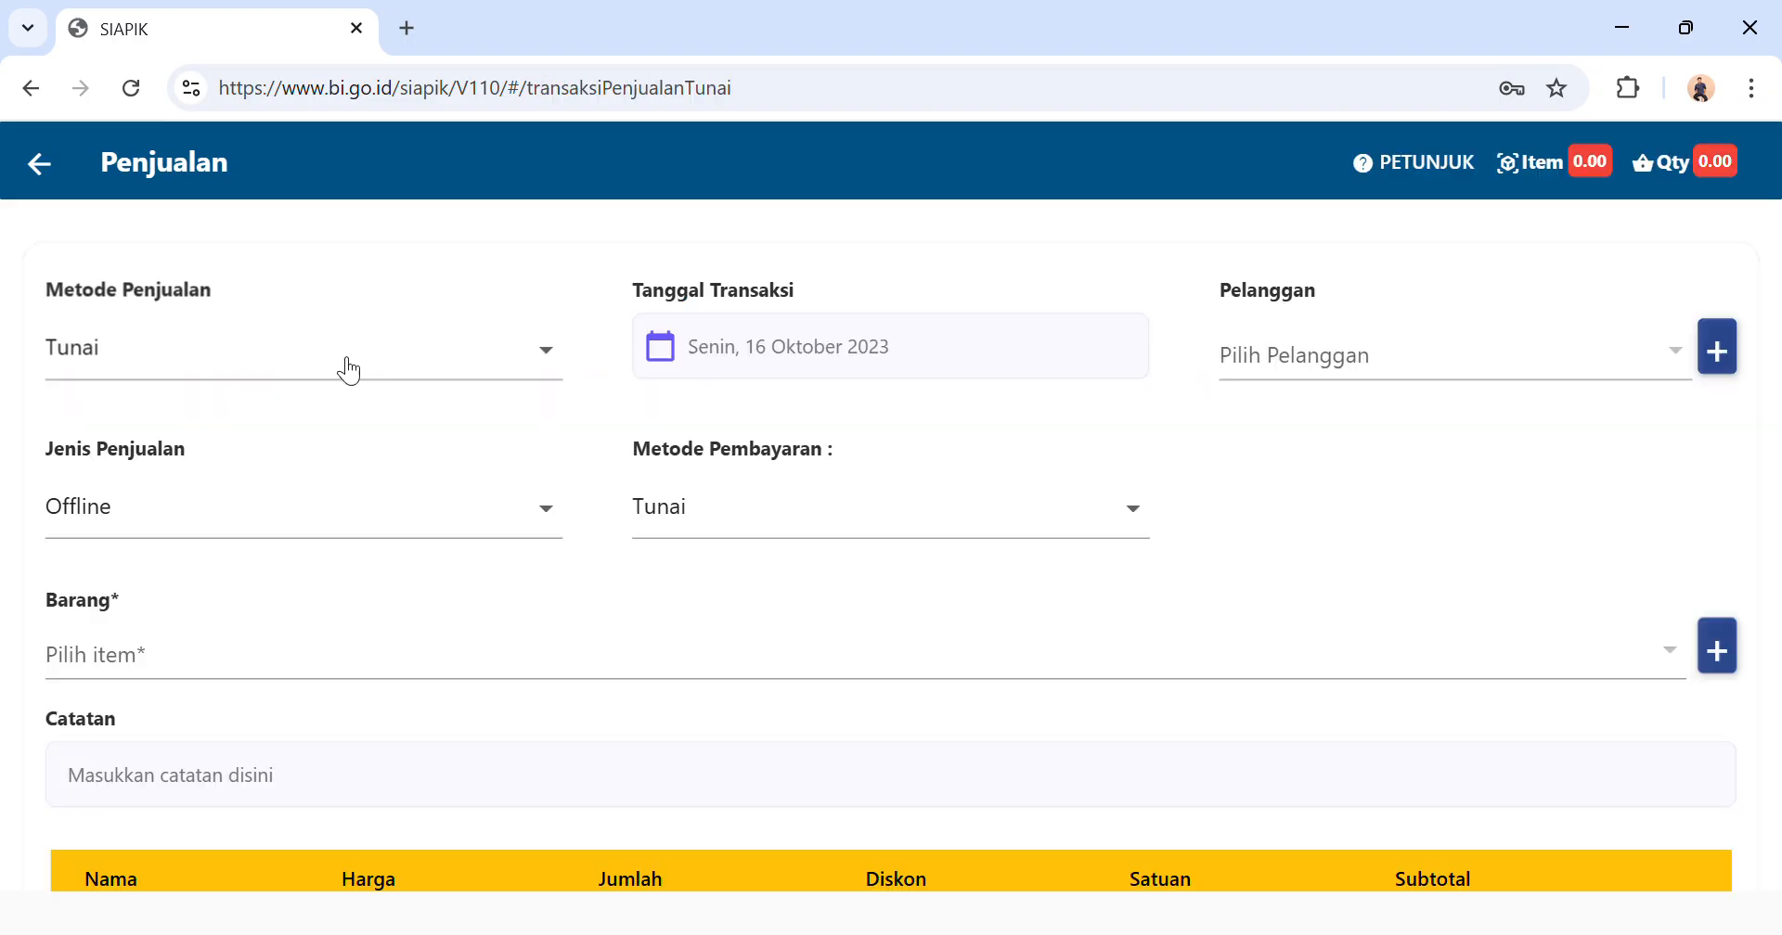
# Choose Tunai as the sales method and set the sale's transaction date to 04-07-2025.
pyautogui.click(470, 367)
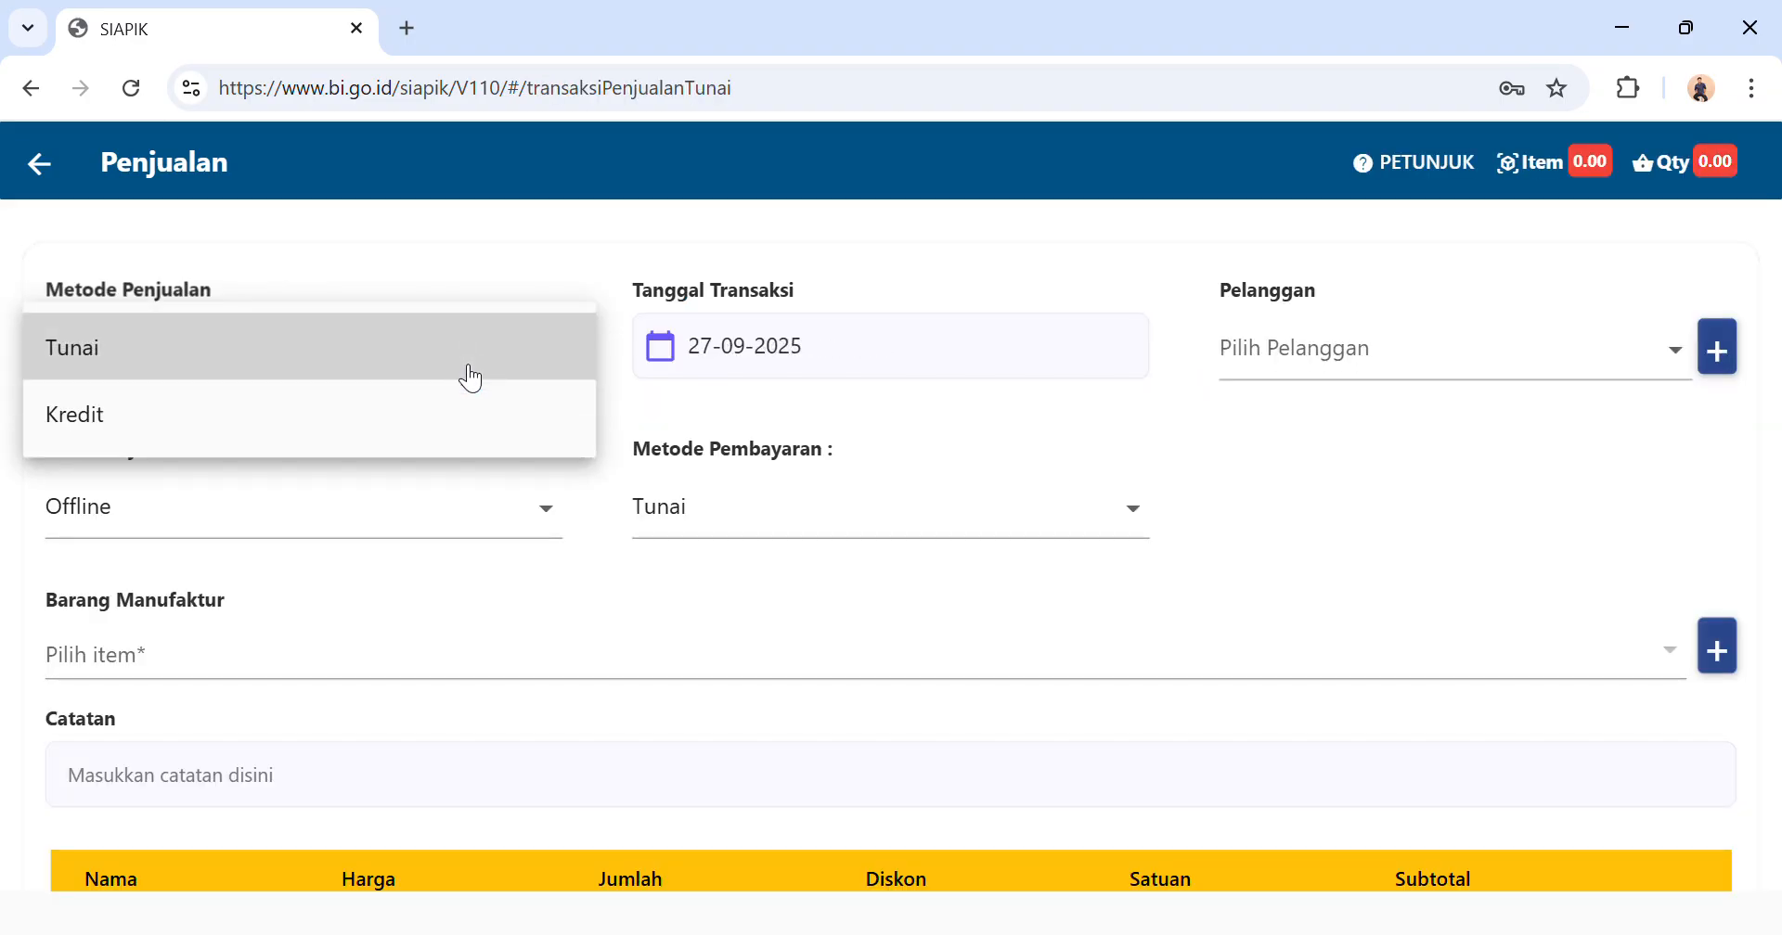
pyautogui.click(457, 367)
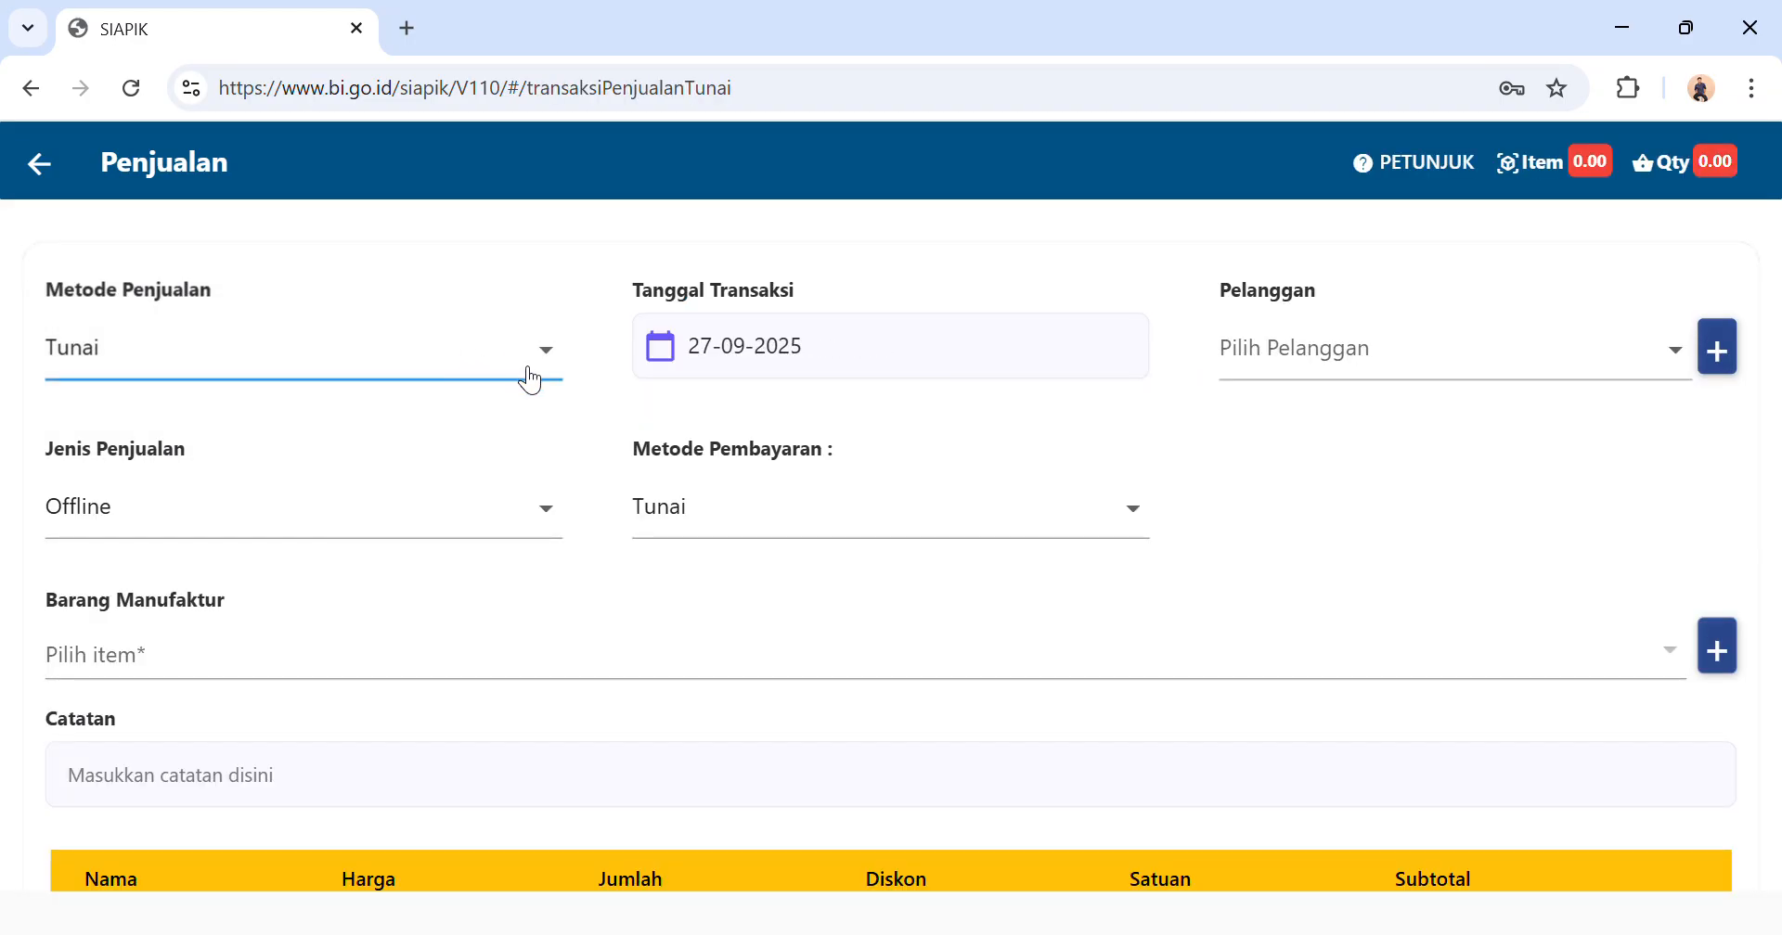
pyautogui.click(766, 346)
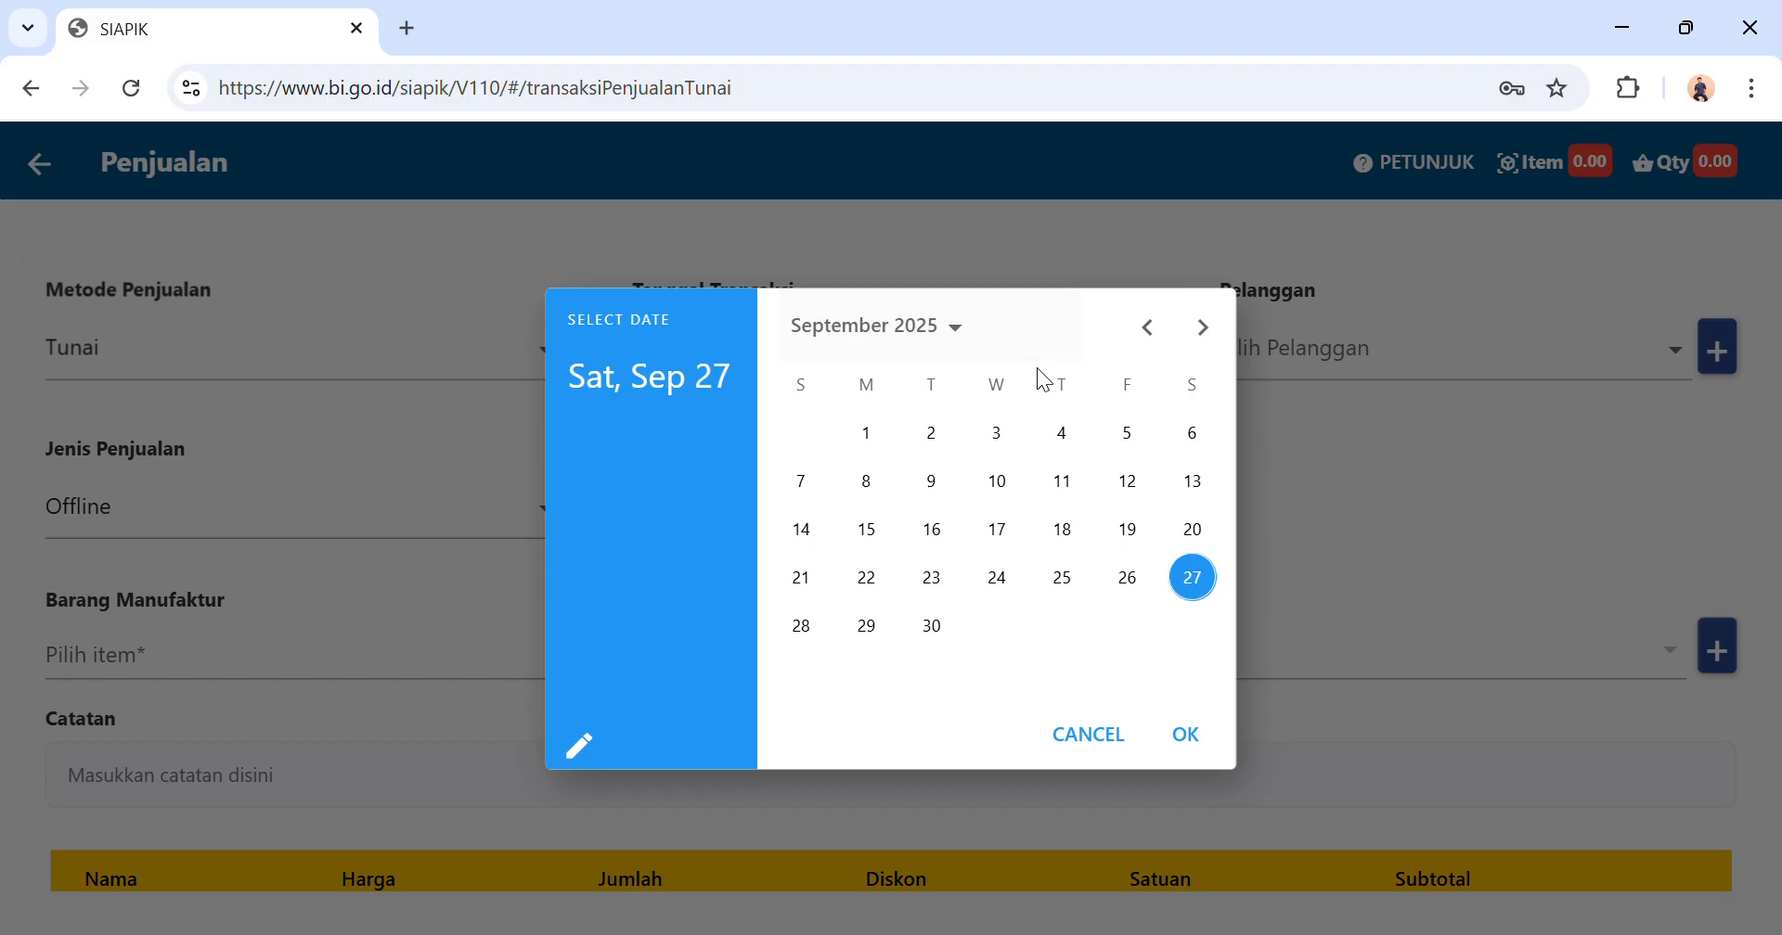
pyautogui.click(1155, 338)
pyautogui.click(1150, 330)
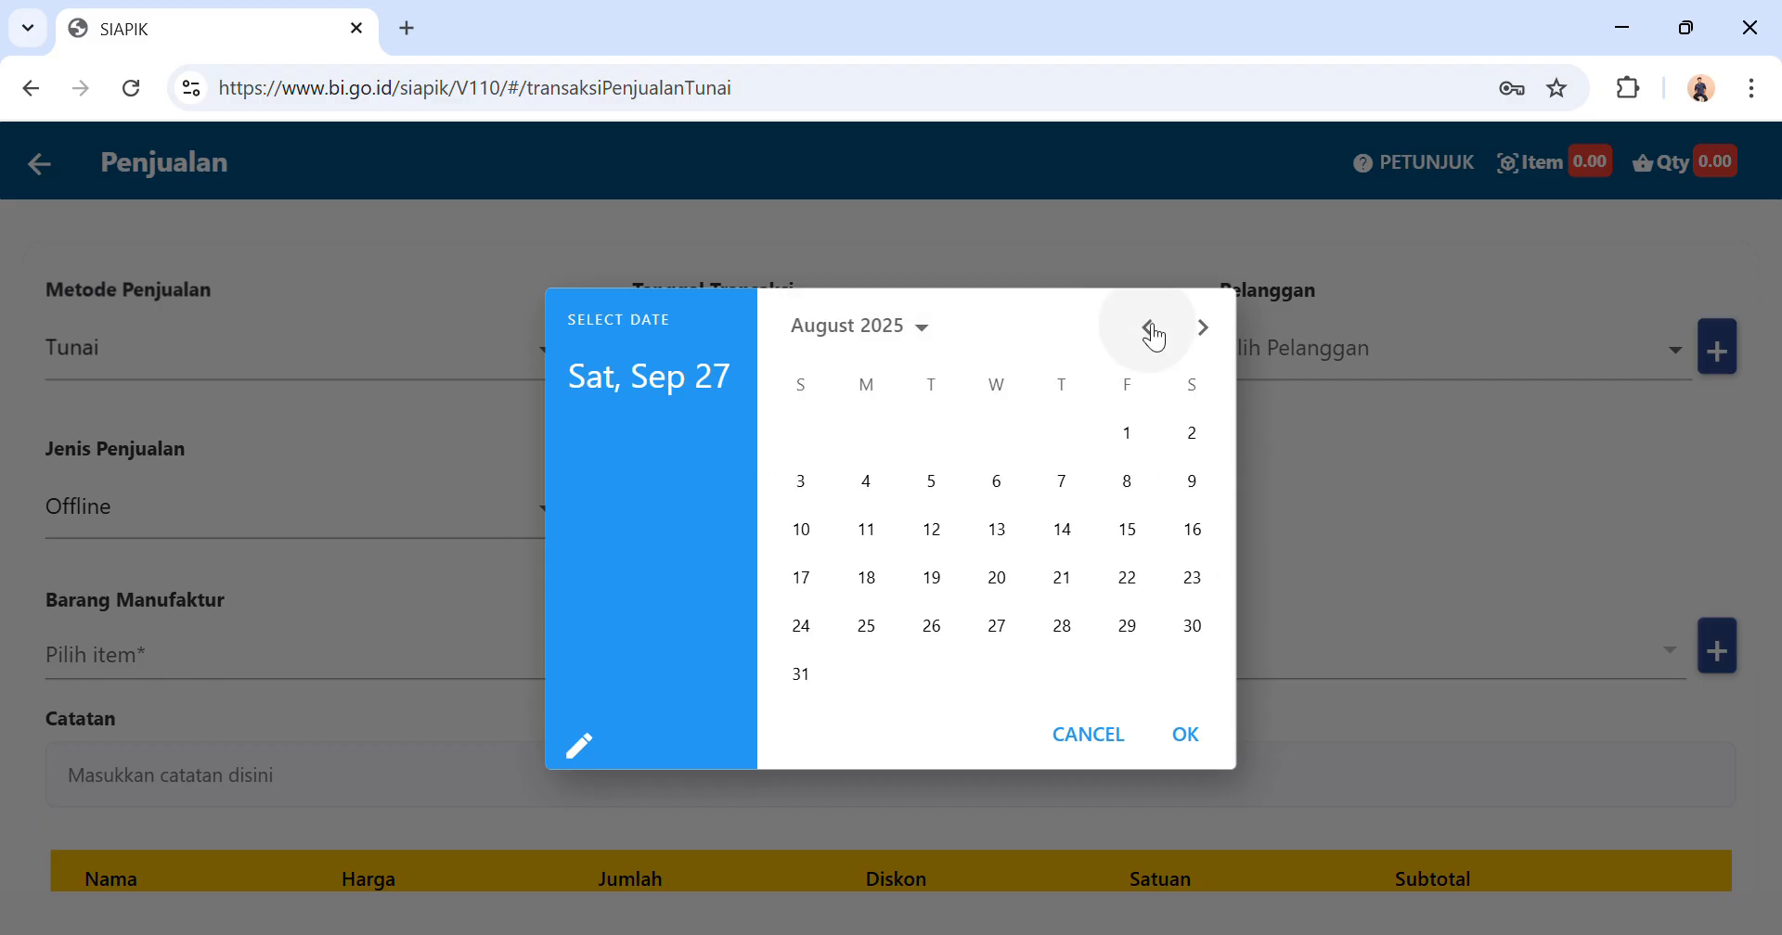
pyautogui.click(1129, 436)
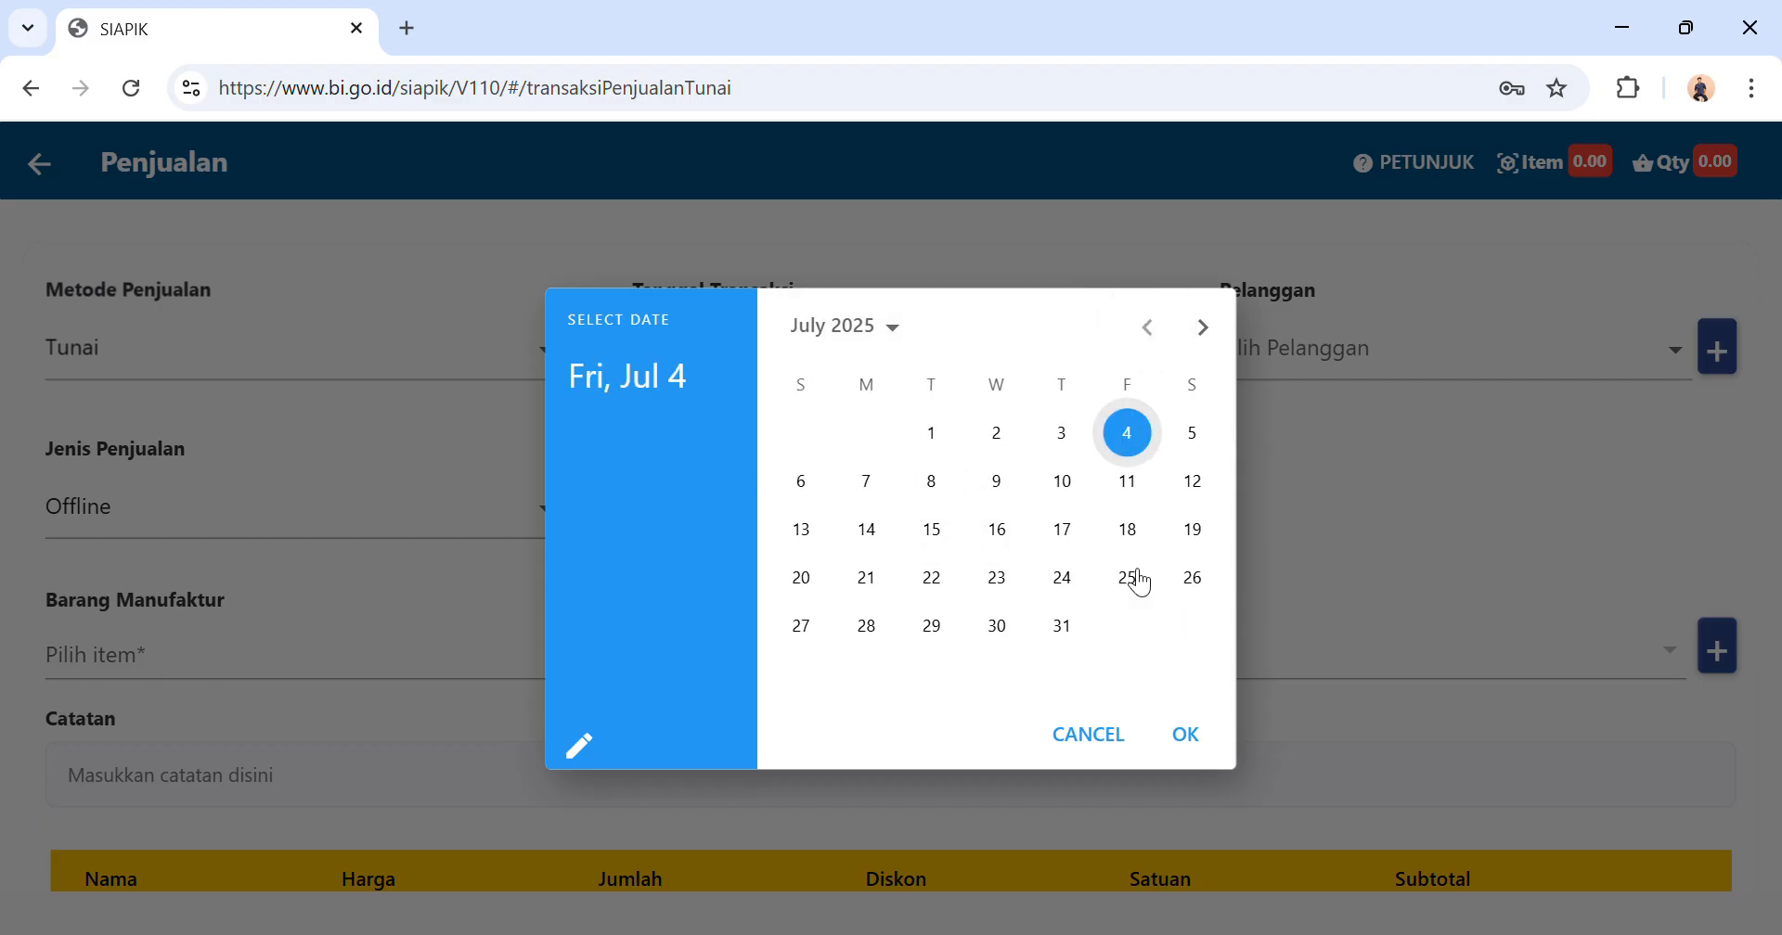
pyautogui.click(1185, 738)
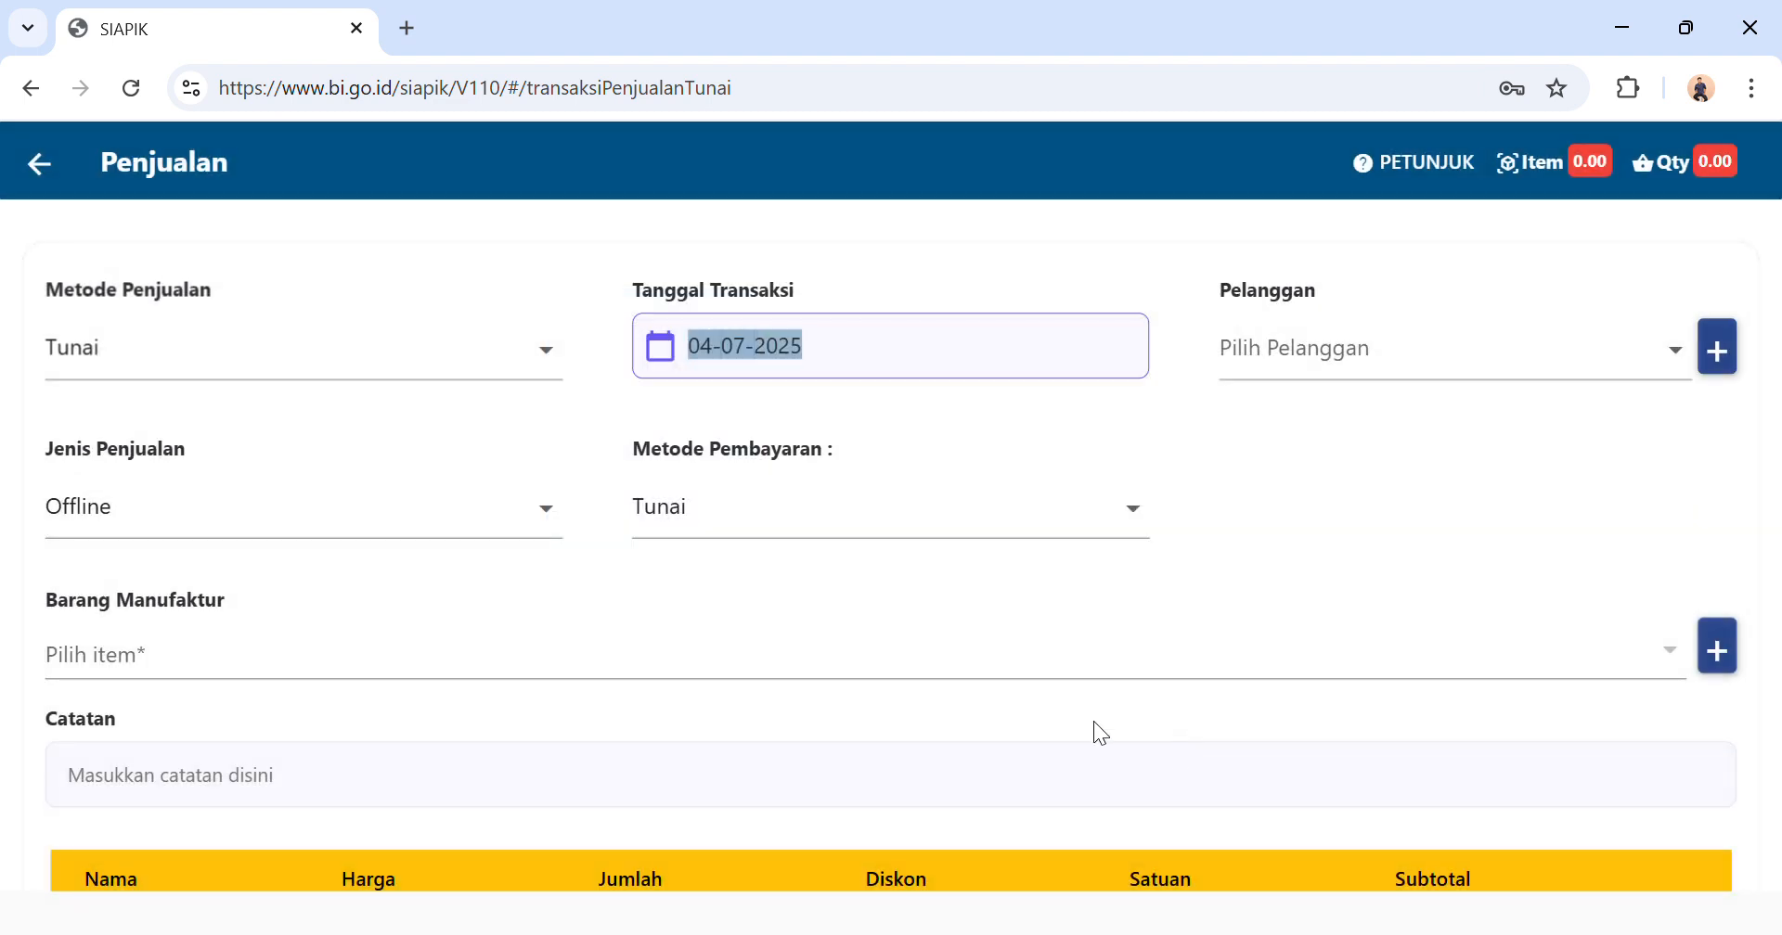
# Choose Offline as the sale type and Tunai as its payment method.
pyautogui.click(433, 505)
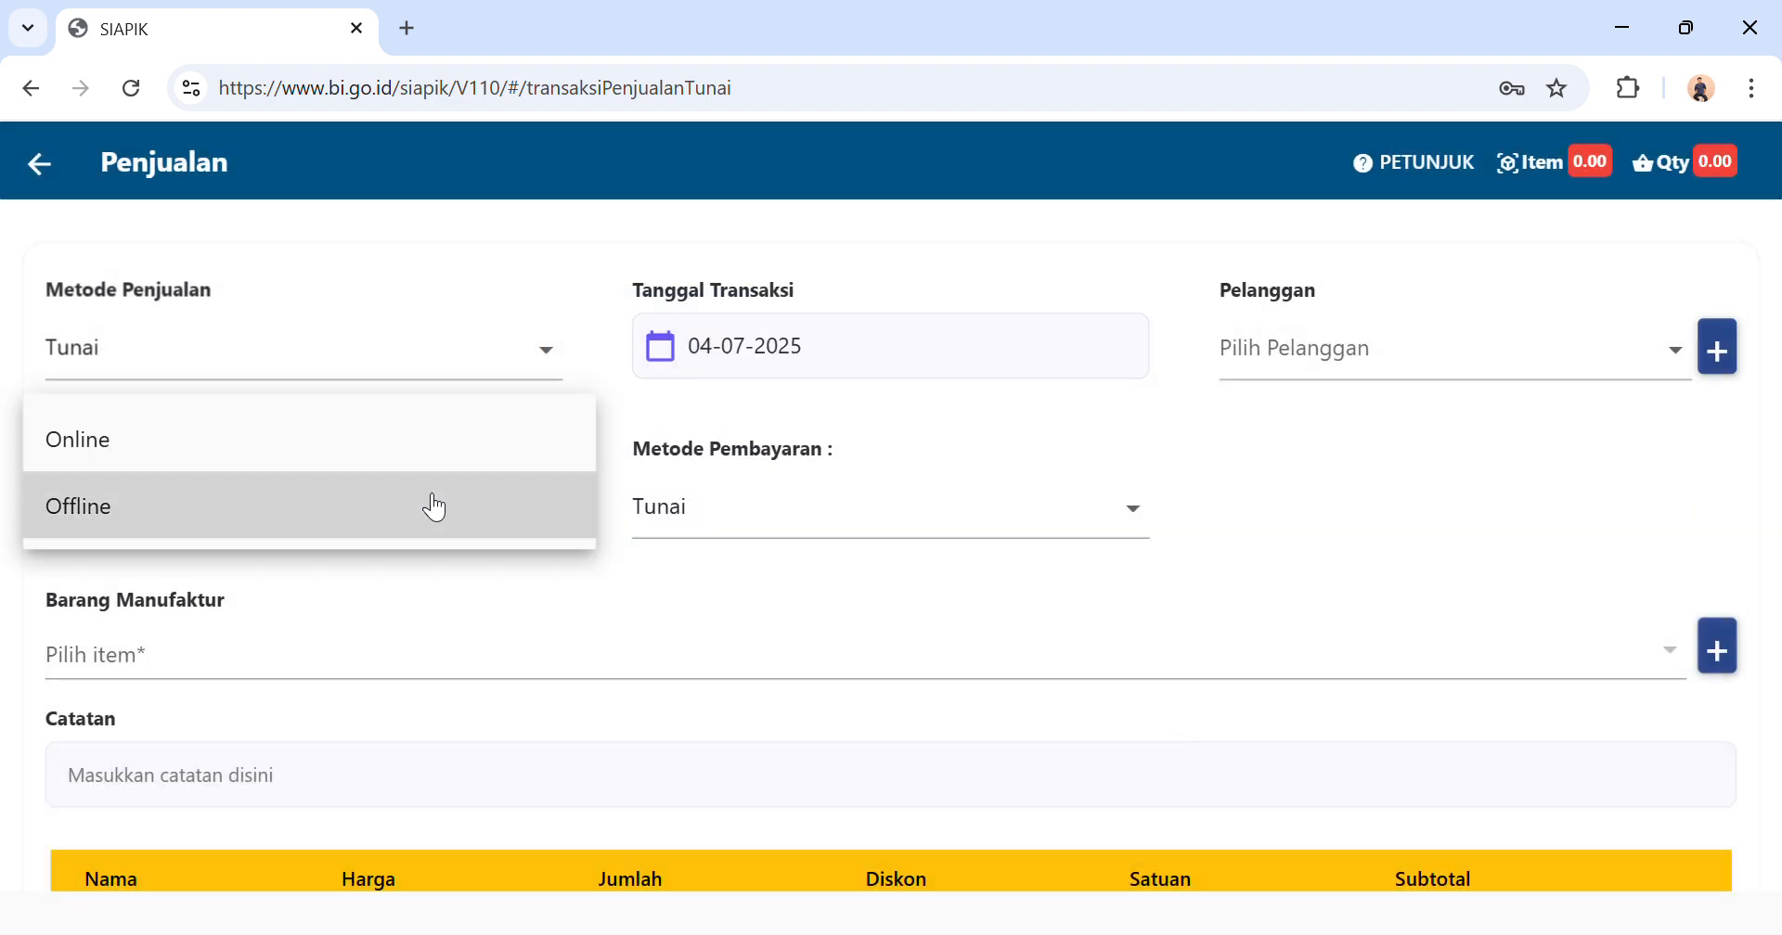
pyautogui.click(434, 506)
pyautogui.click(941, 527)
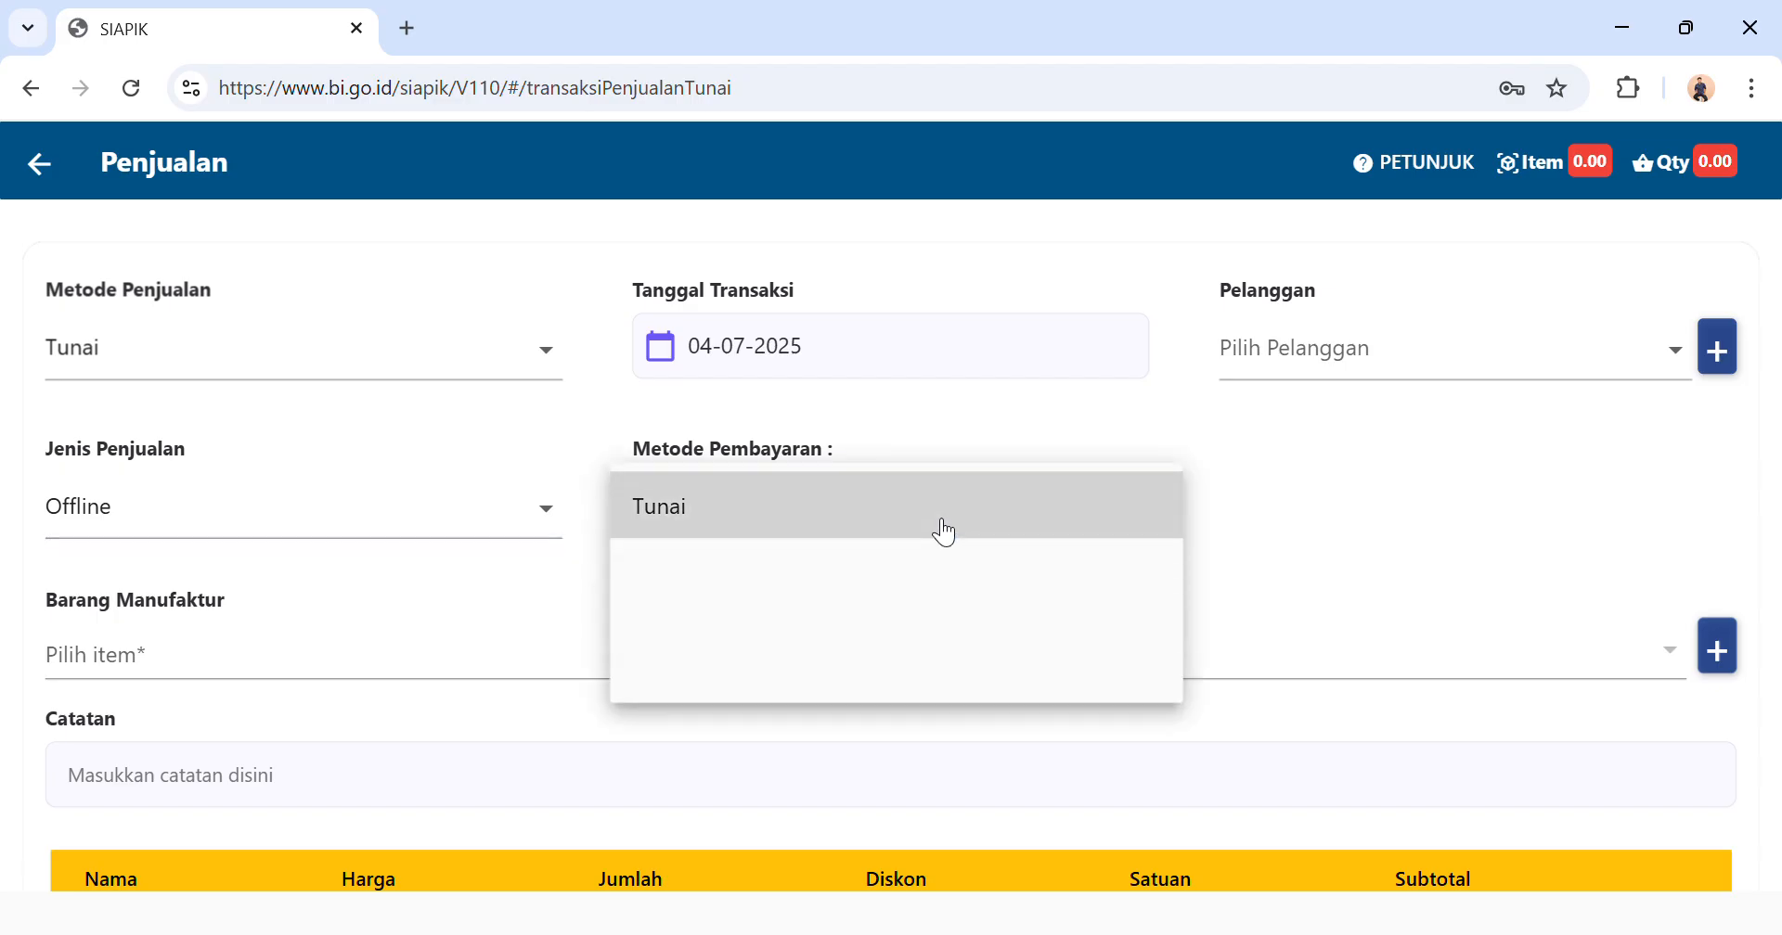
pyautogui.click(928, 531)
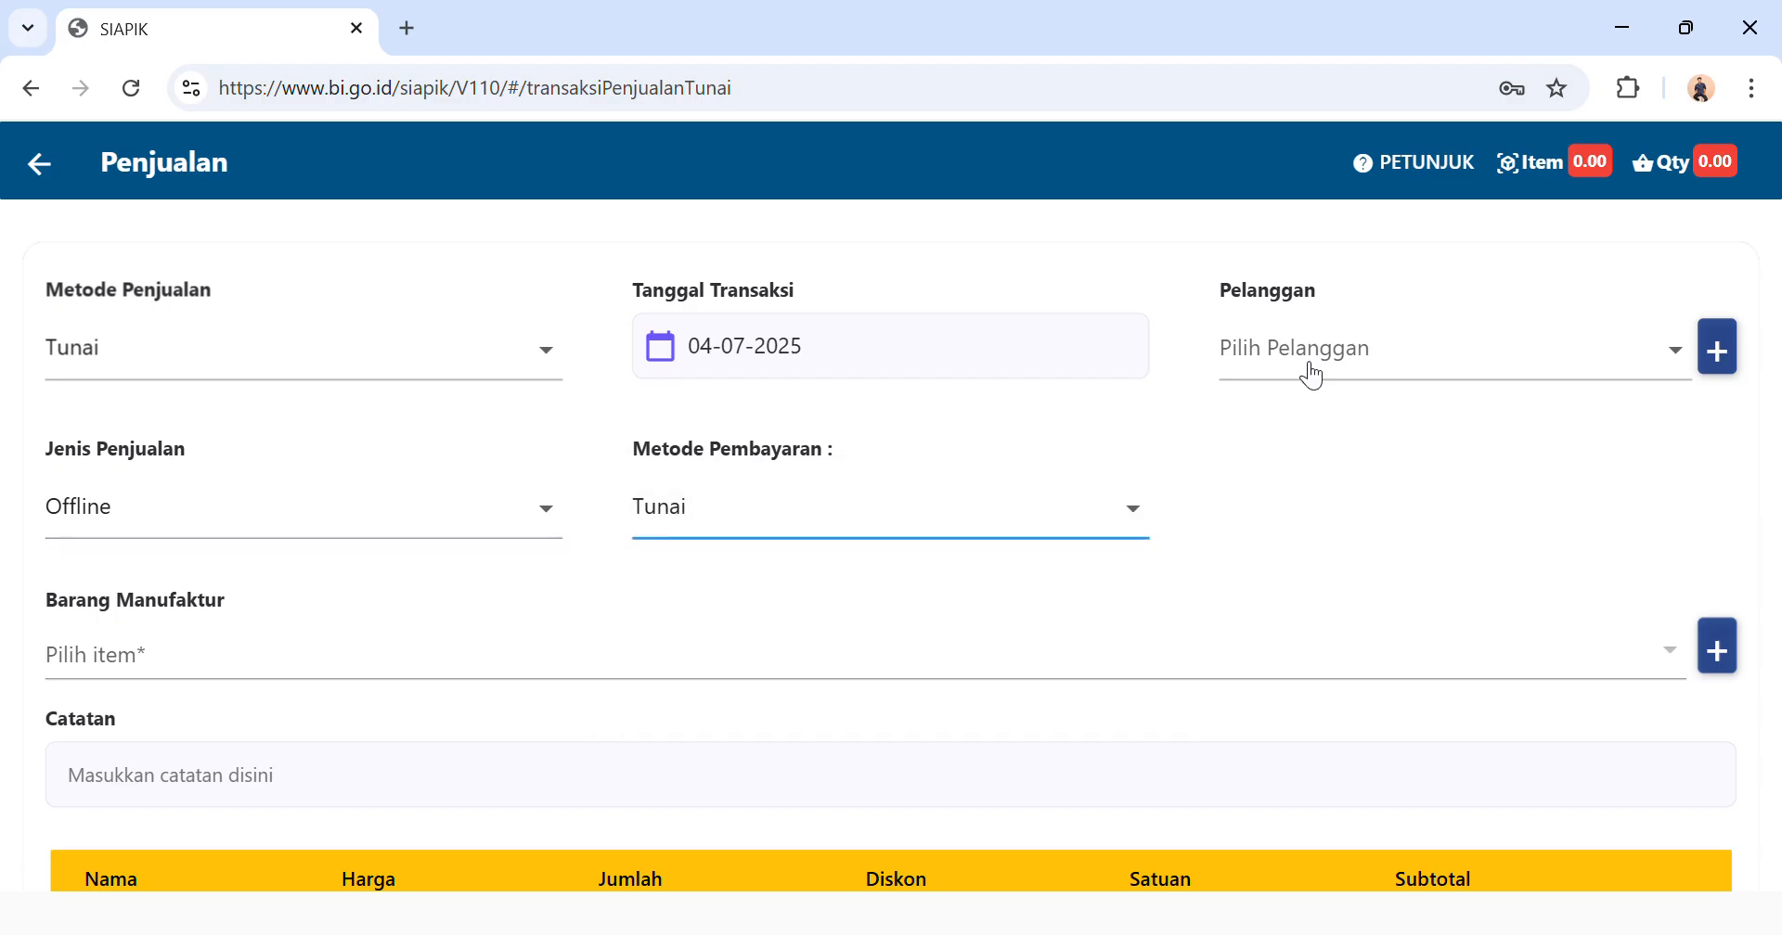
# Start a new customer record for the sale and enter the customer's name and address.
pyautogui.click(1720, 356)
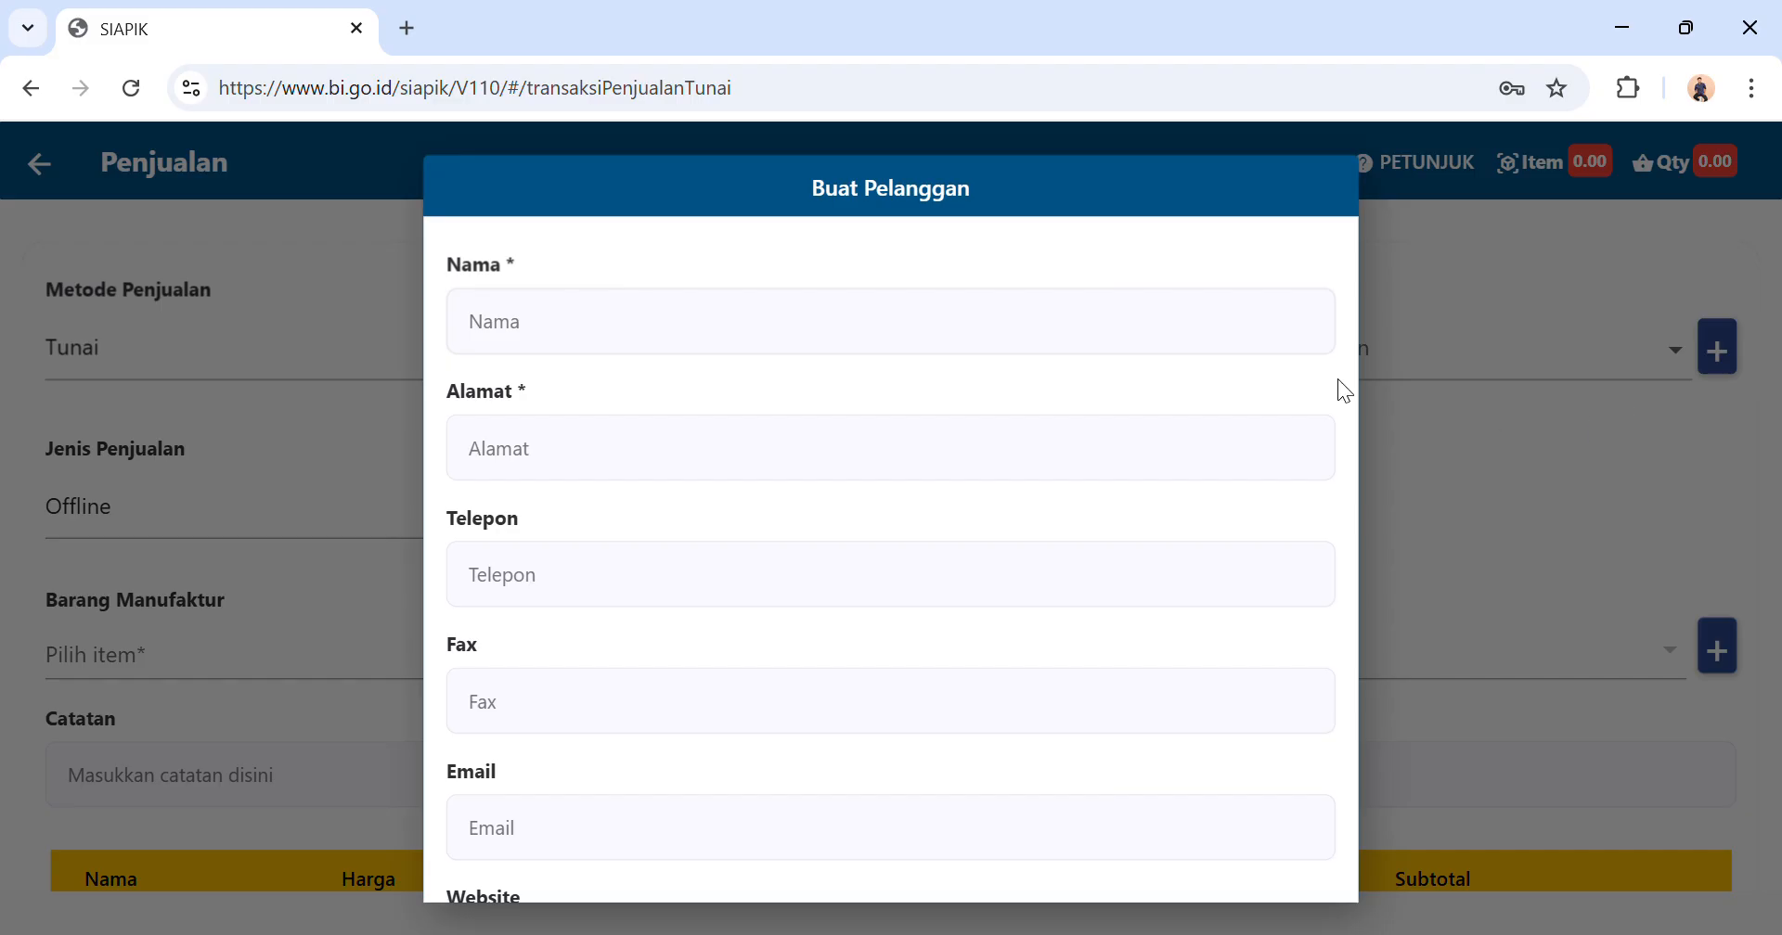
pyautogui.click(817, 336)
pyautogui.write('Pak Budi')
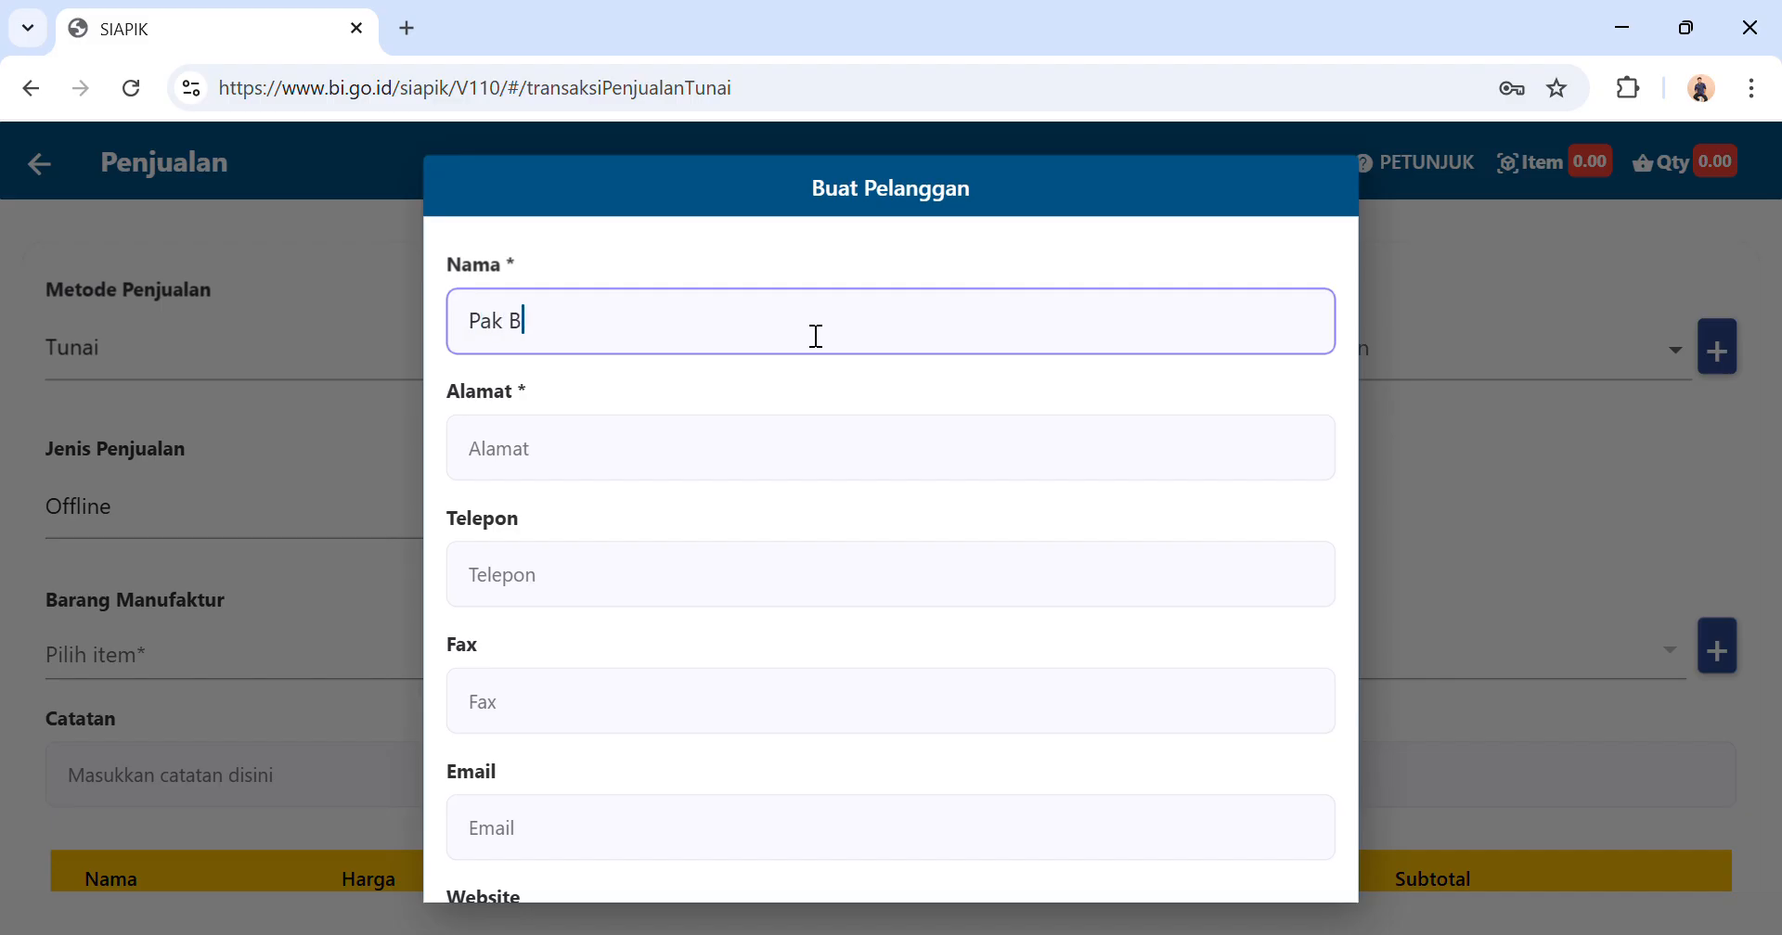
pyautogui.click(711, 455)
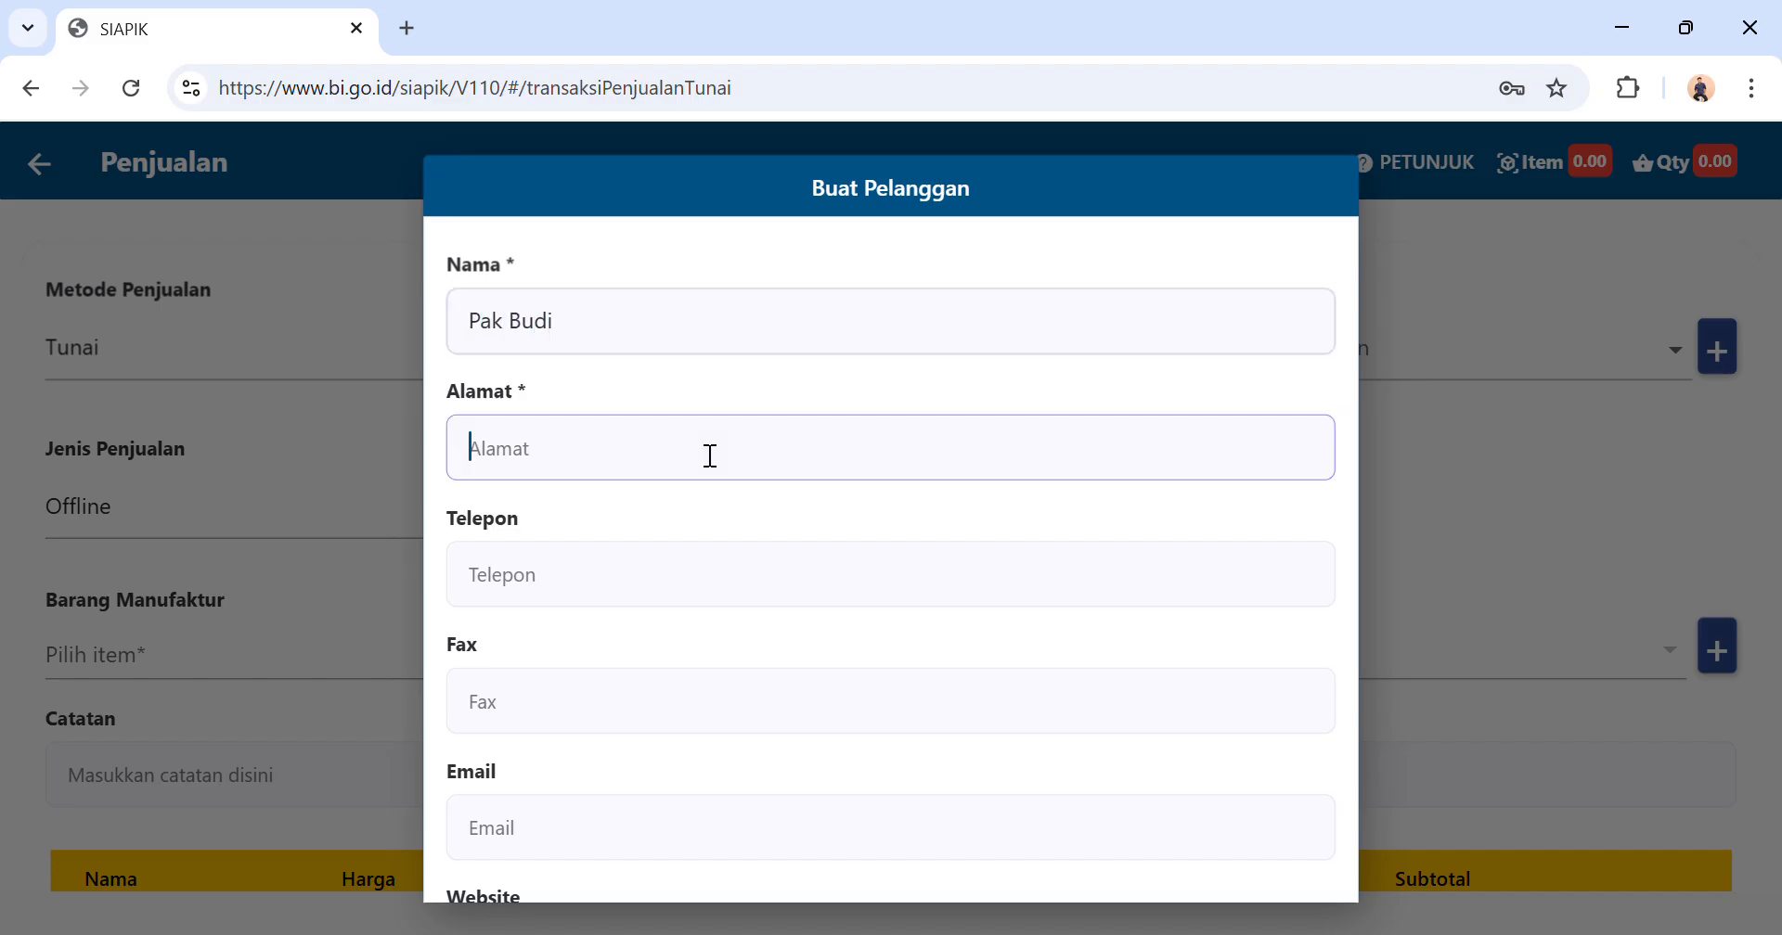
pyautogui.write('Jl')
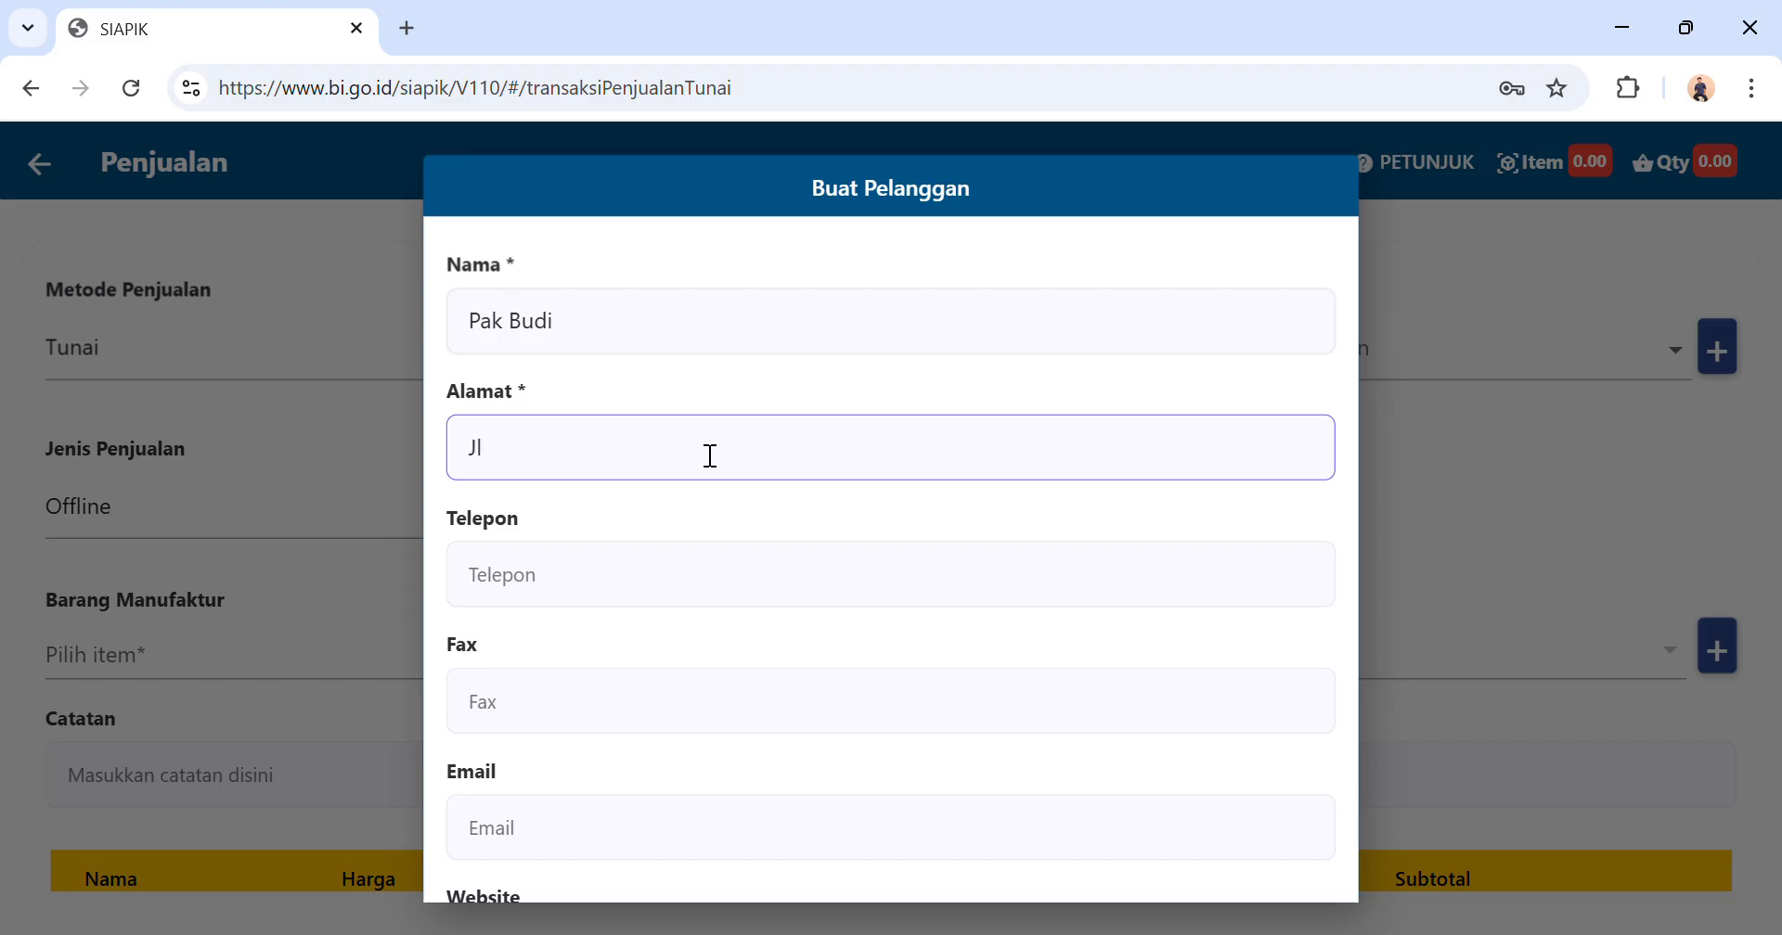
pyautogui.write(' Berkah')
# Save the new customer record and select that customer for the sale.
pyautogui.scroll(-4, 711, 455)
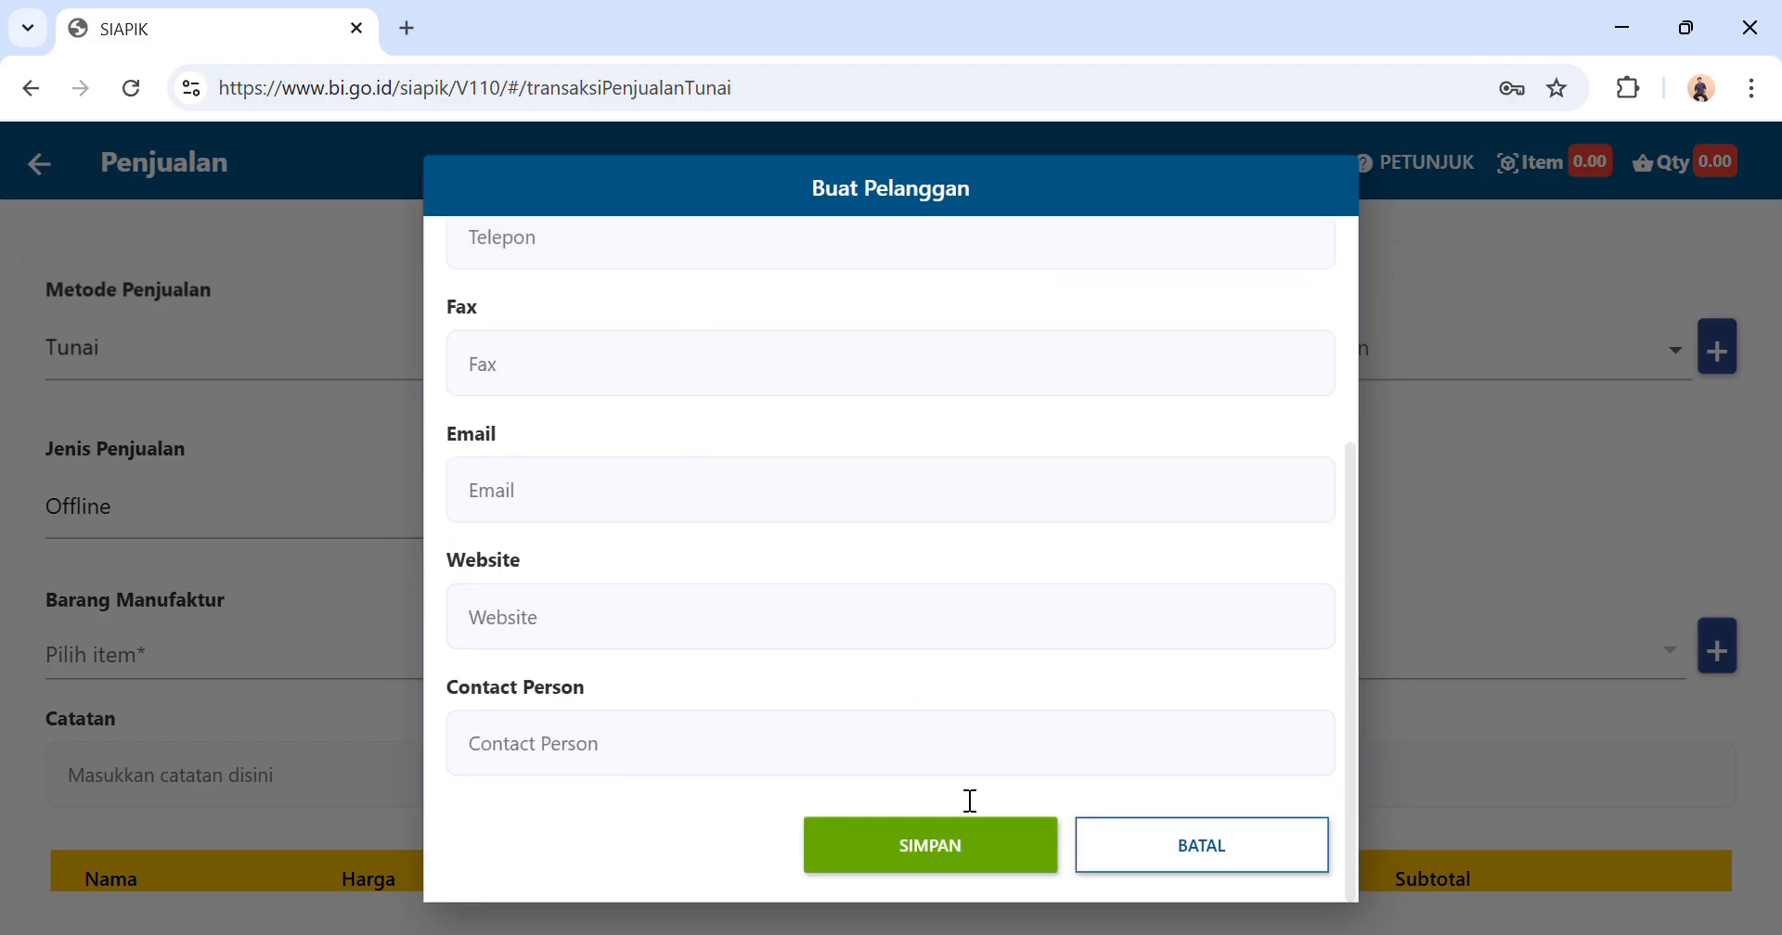
pyautogui.click(959, 846)
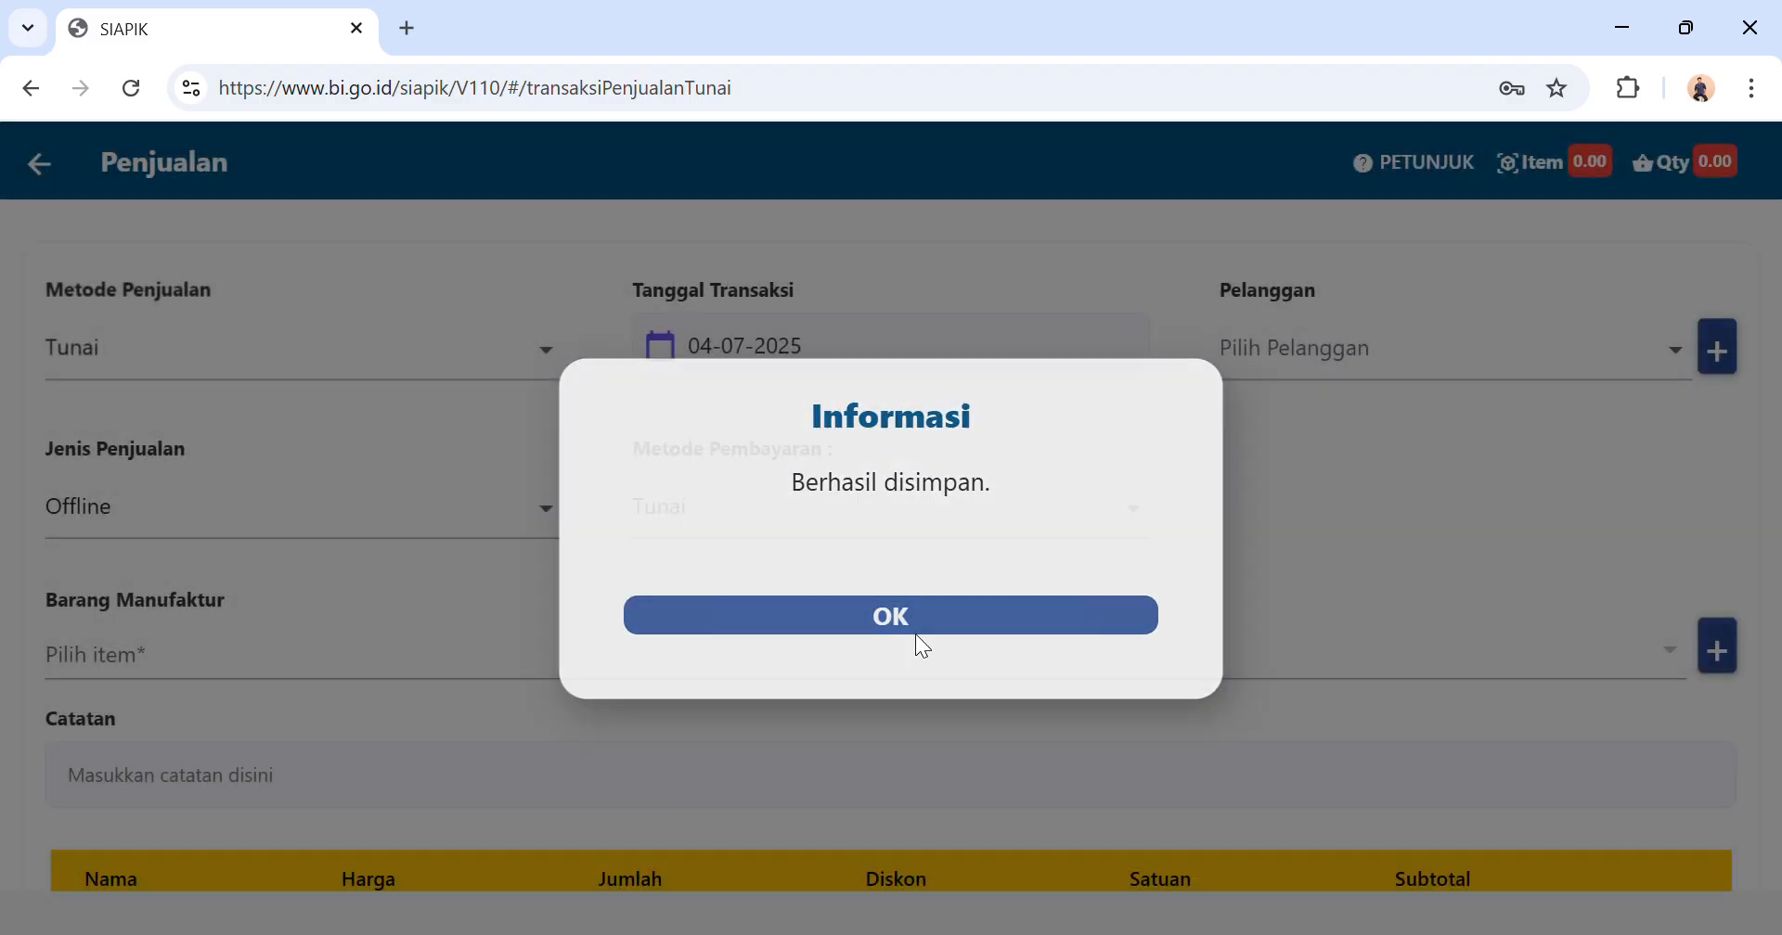
pyautogui.click(917, 627)
pyautogui.click(1498, 372)
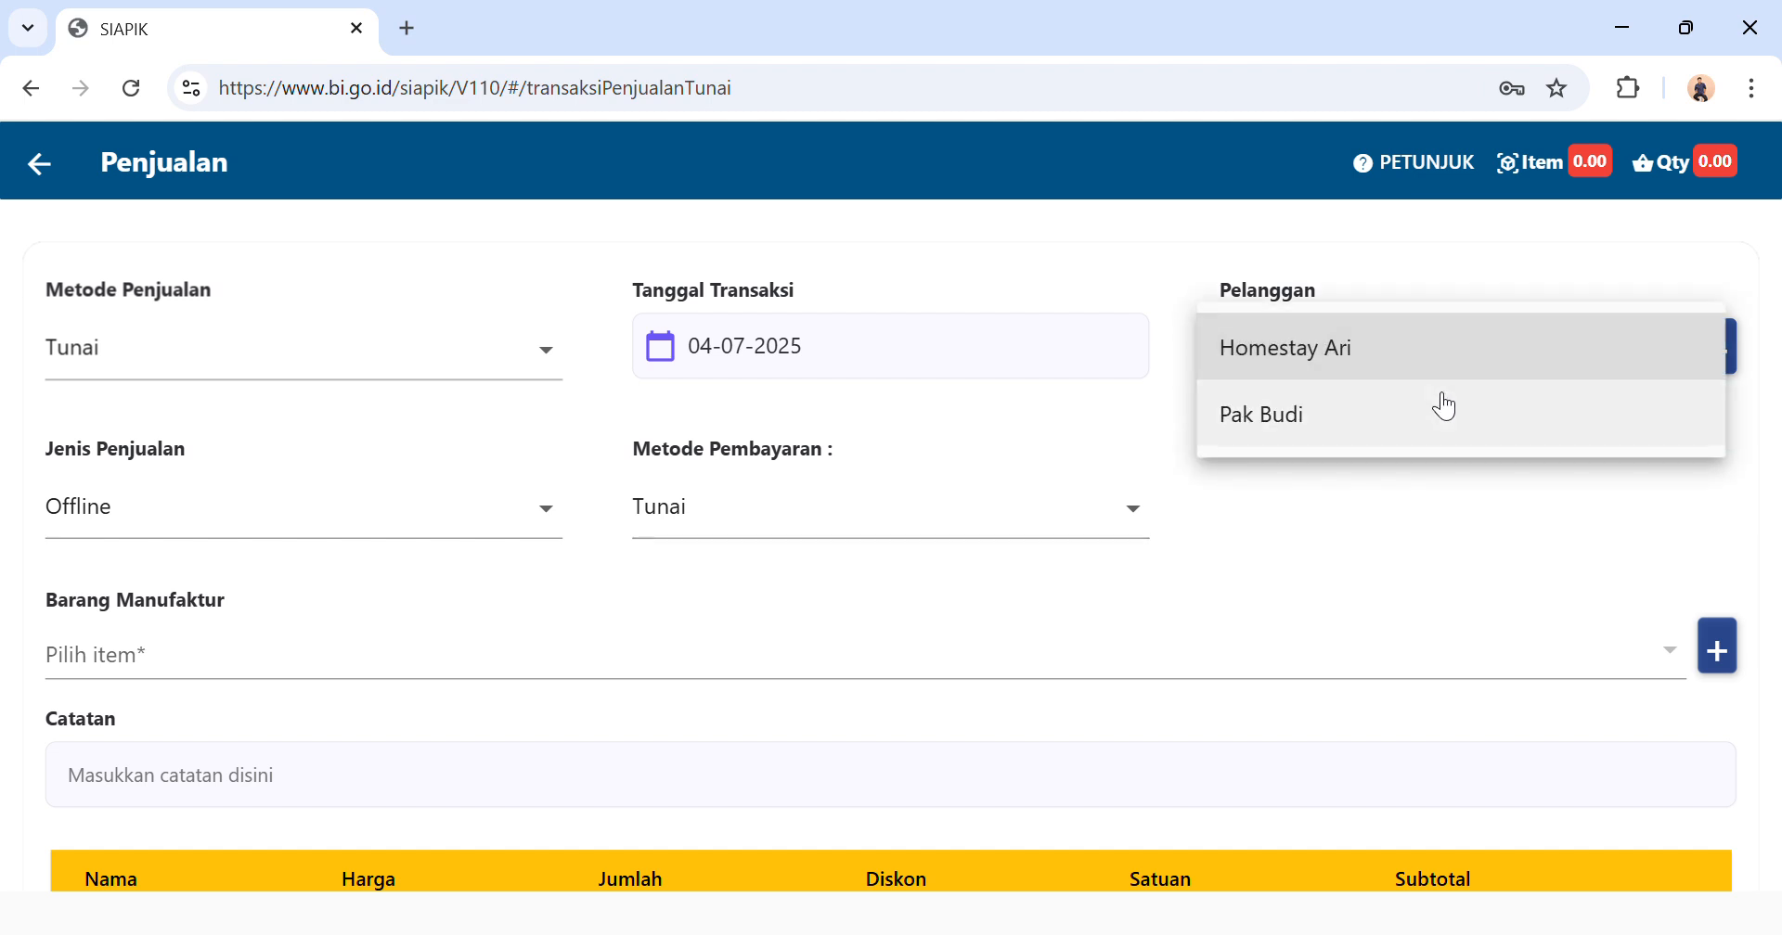
pyautogui.click(1431, 410)
# Start a new finished-goods item for the sale and name it Paket Ayam Geprek.
pyautogui.scroll(-1, 497, 582)
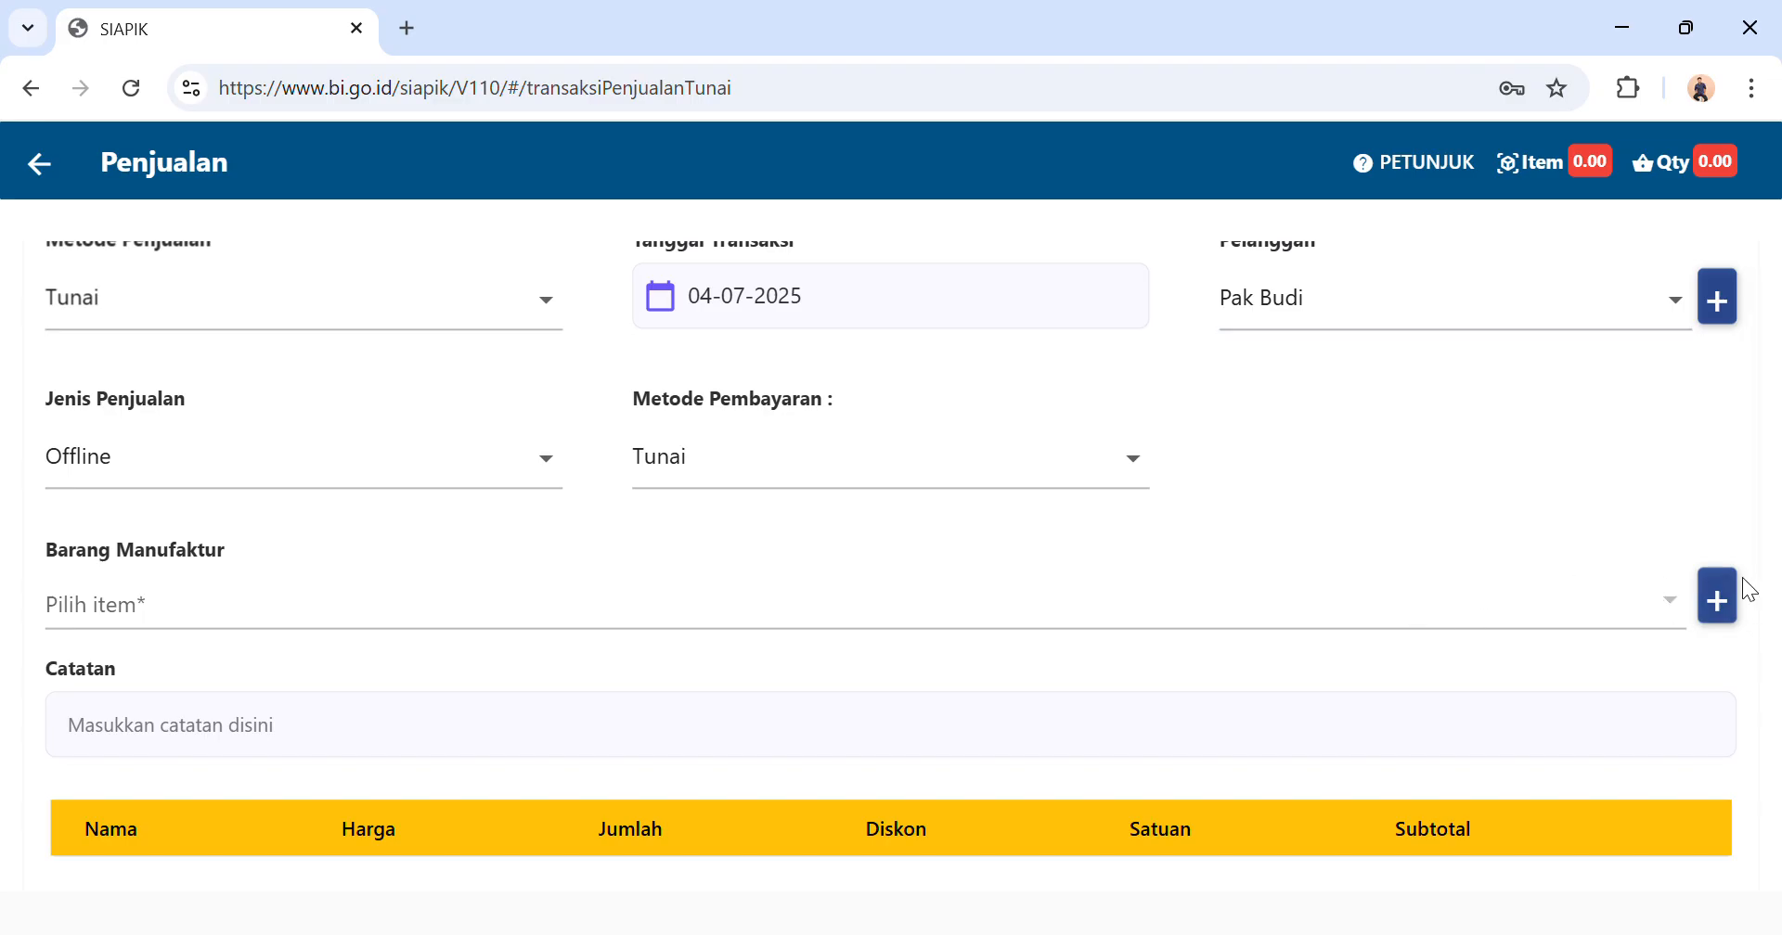
pyautogui.click(1719, 602)
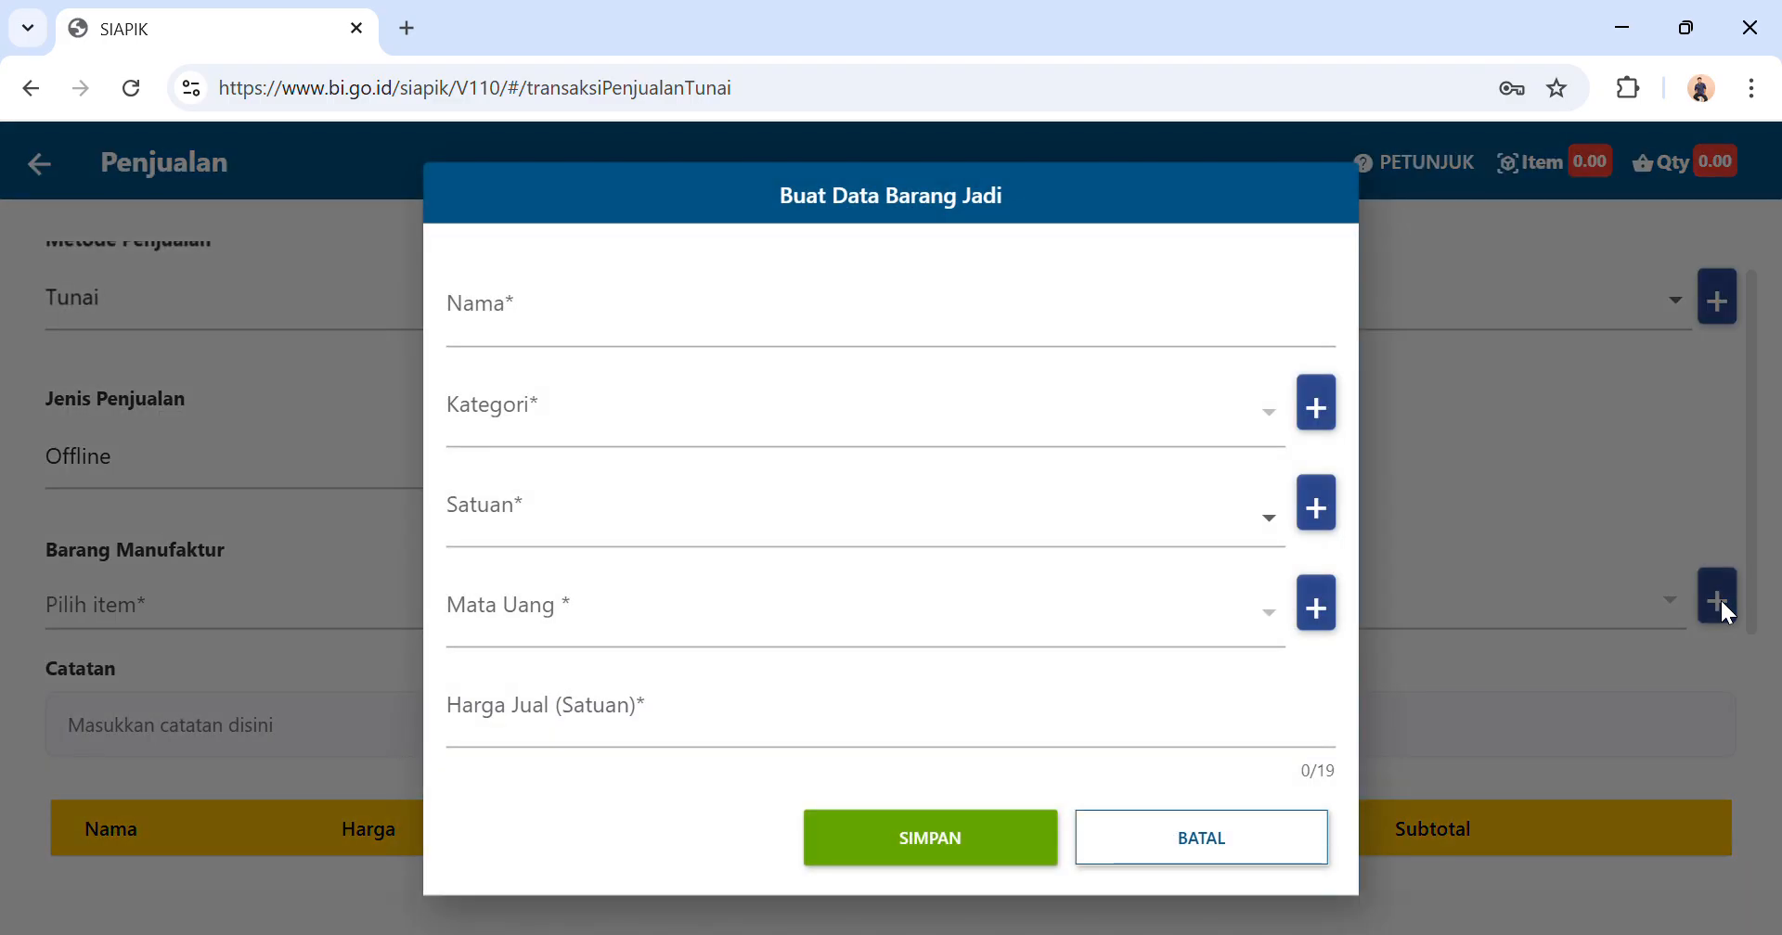
pyautogui.click(793, 340)
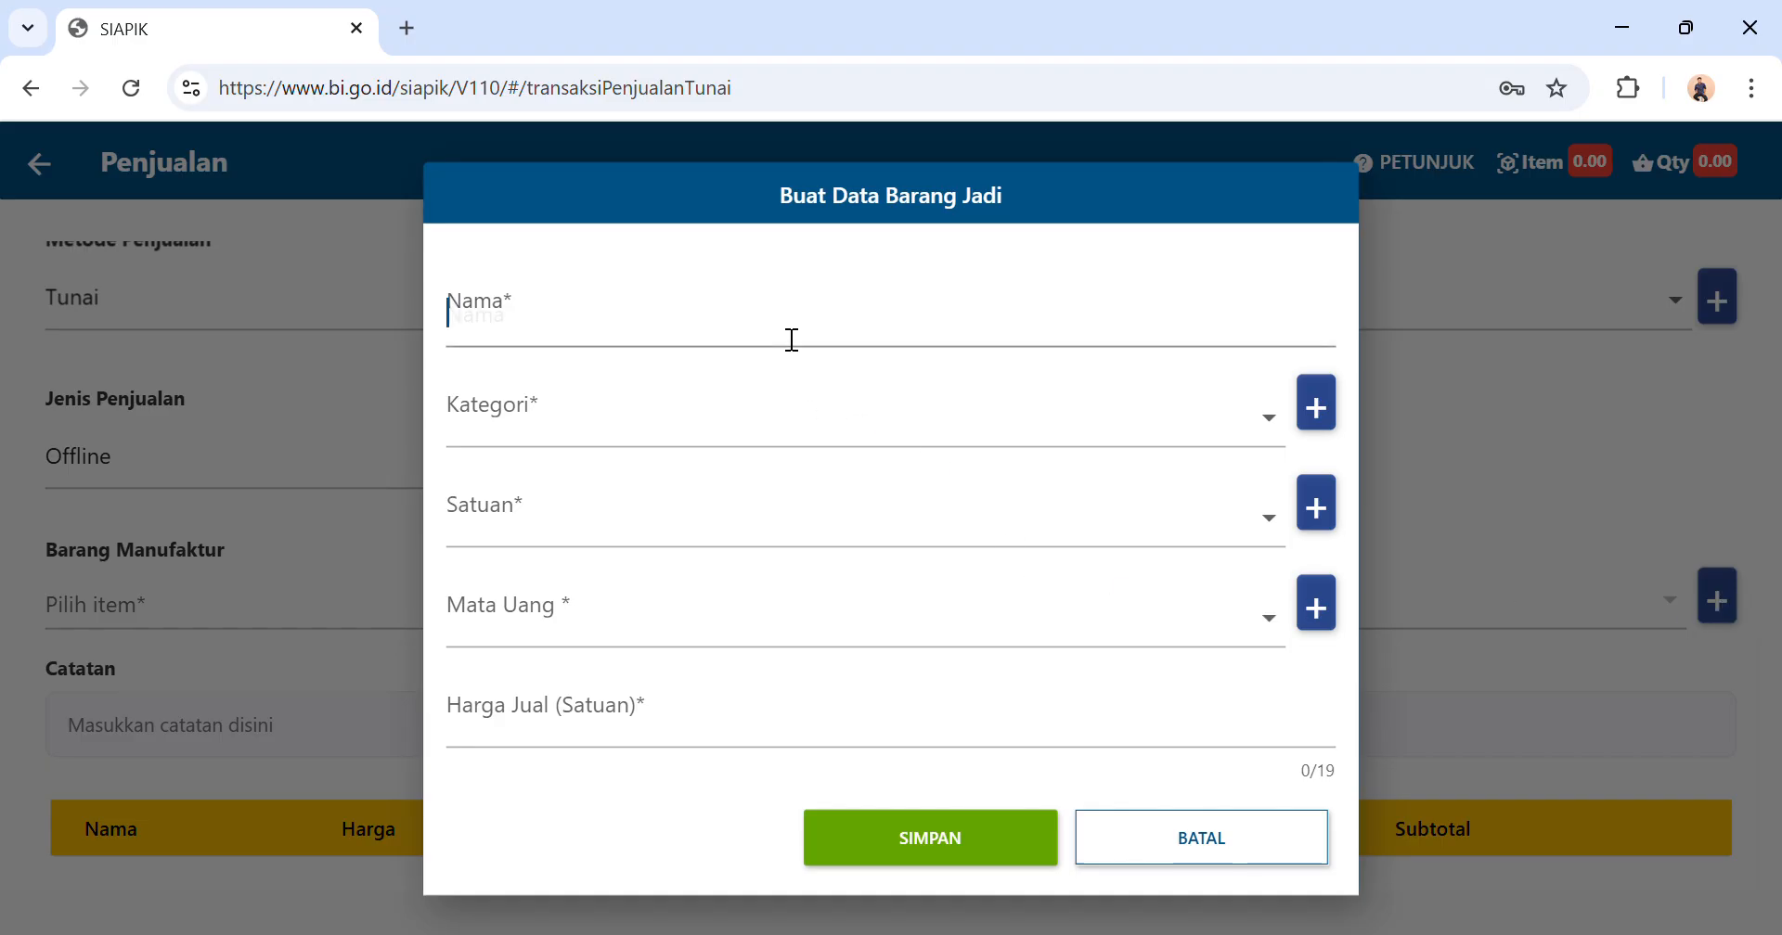
pyautogui.write('Pak')
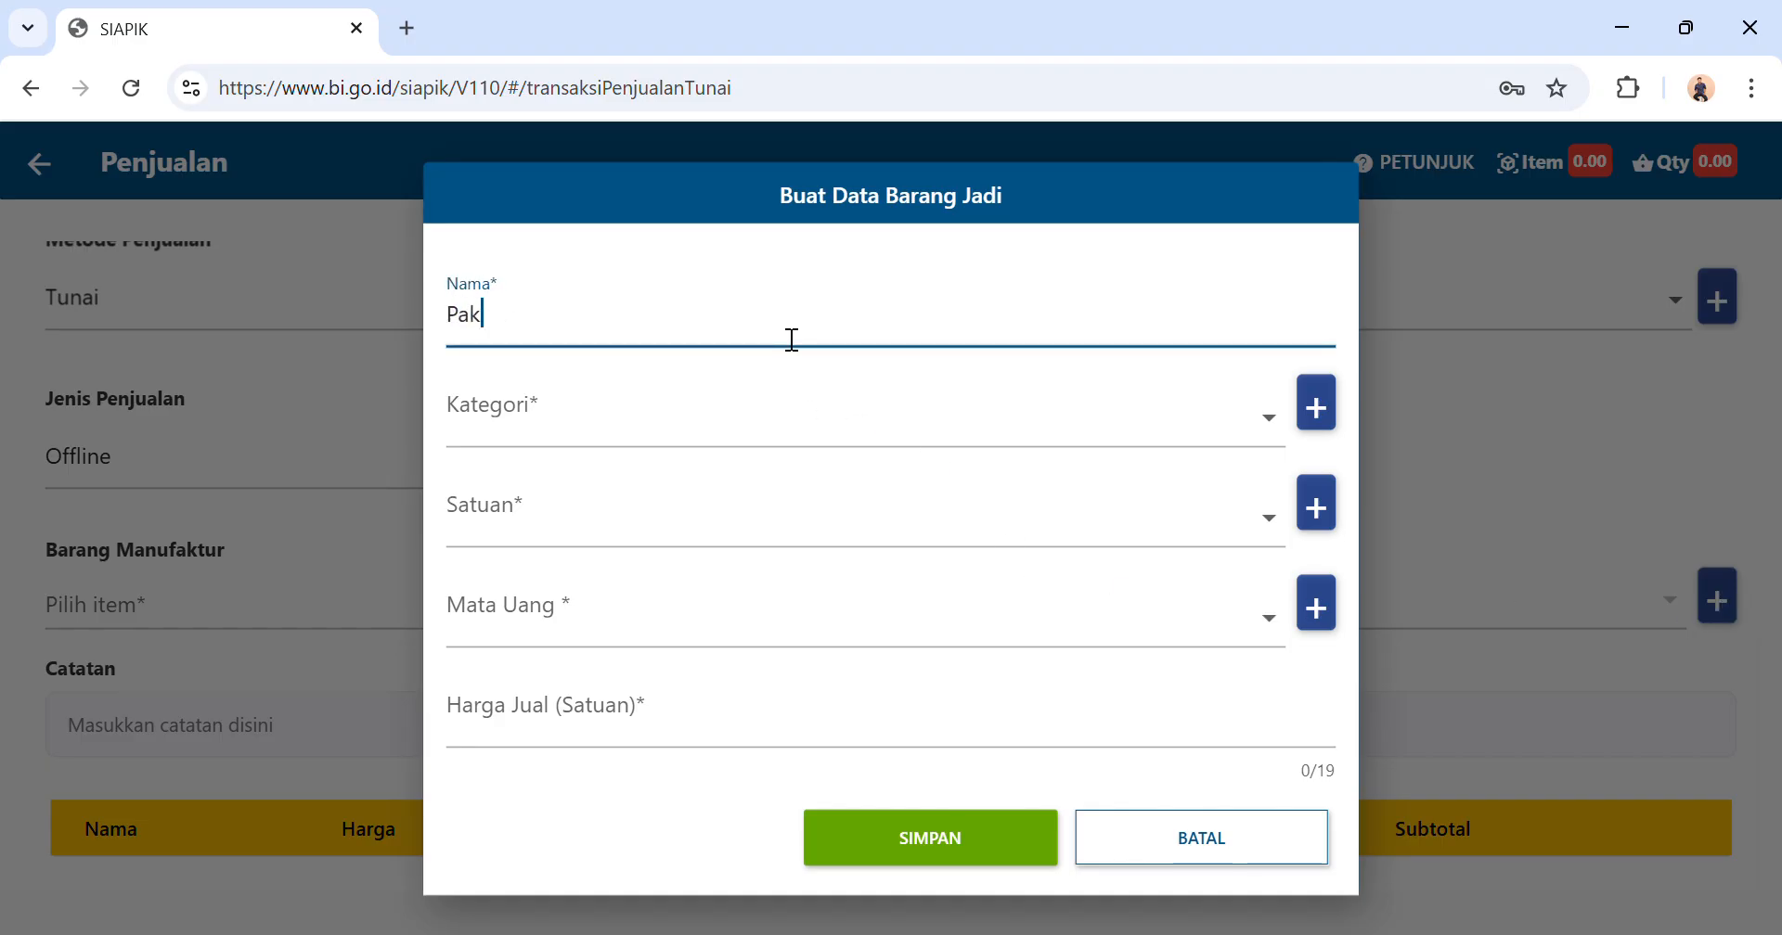
pyautogui.write('et Ayam Geprek')
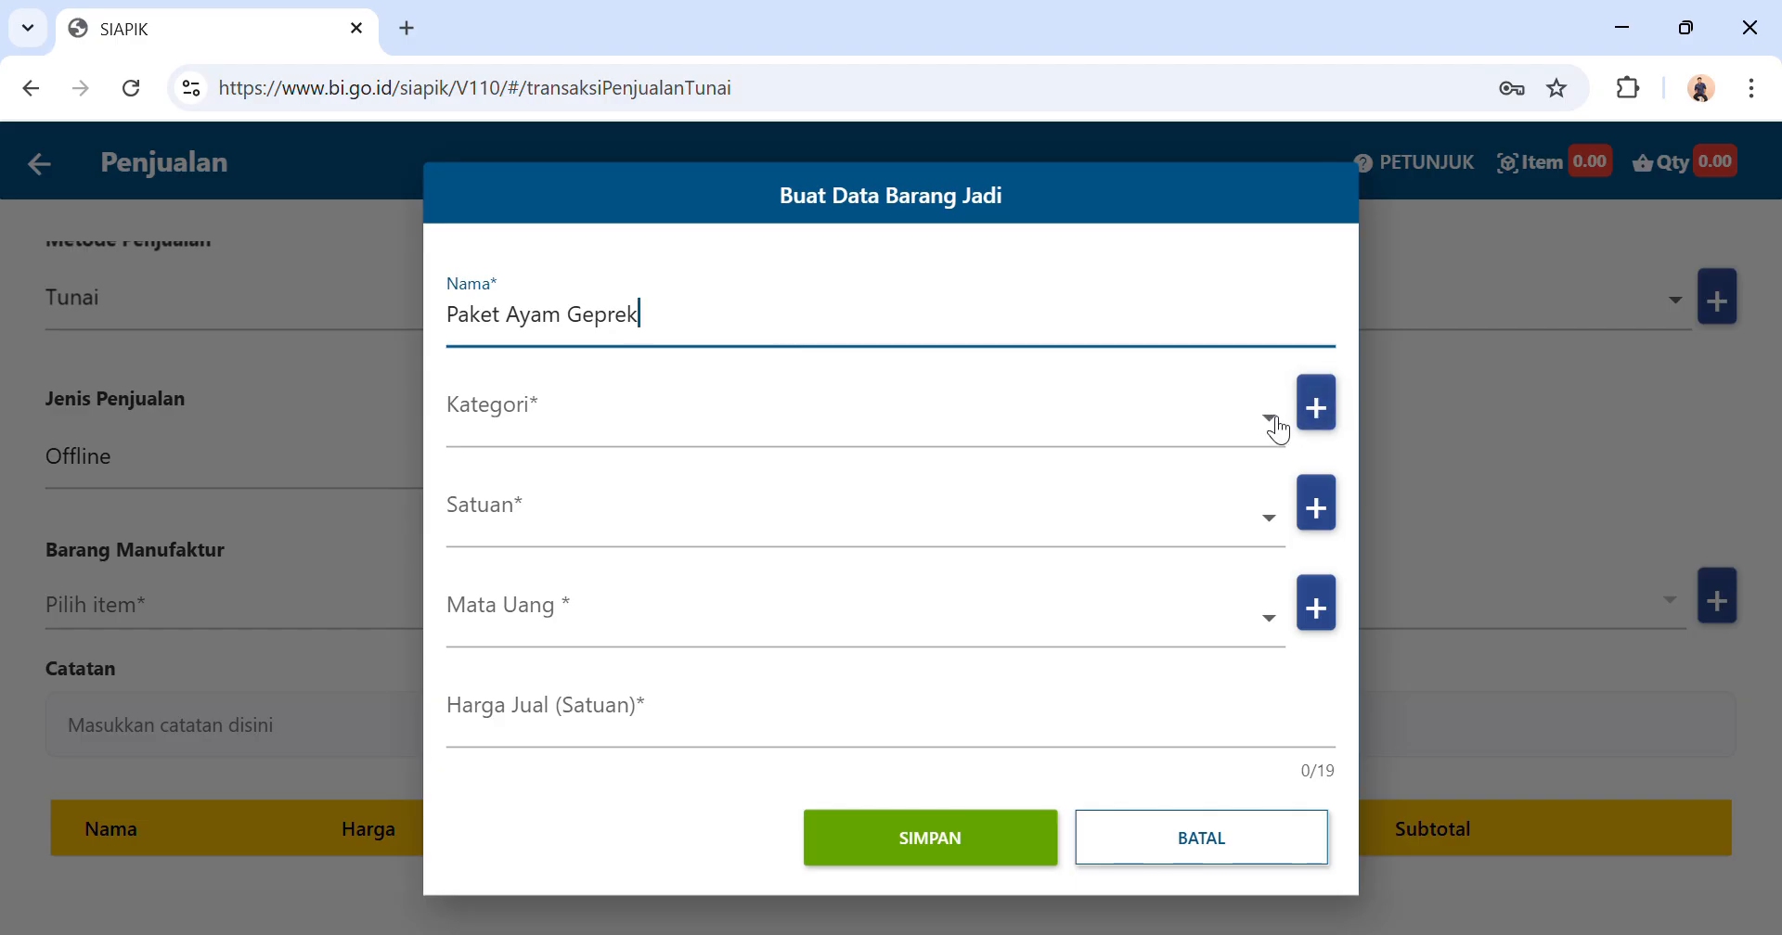
# Create a new item category named Makanan and assign it to the Paket Ayam Geprek item.
pyautogui.click(1314, 401)
pyautogui.click(903, 584)
pyautogui.write('Makanan')
pyautogui.click(1088, 634)
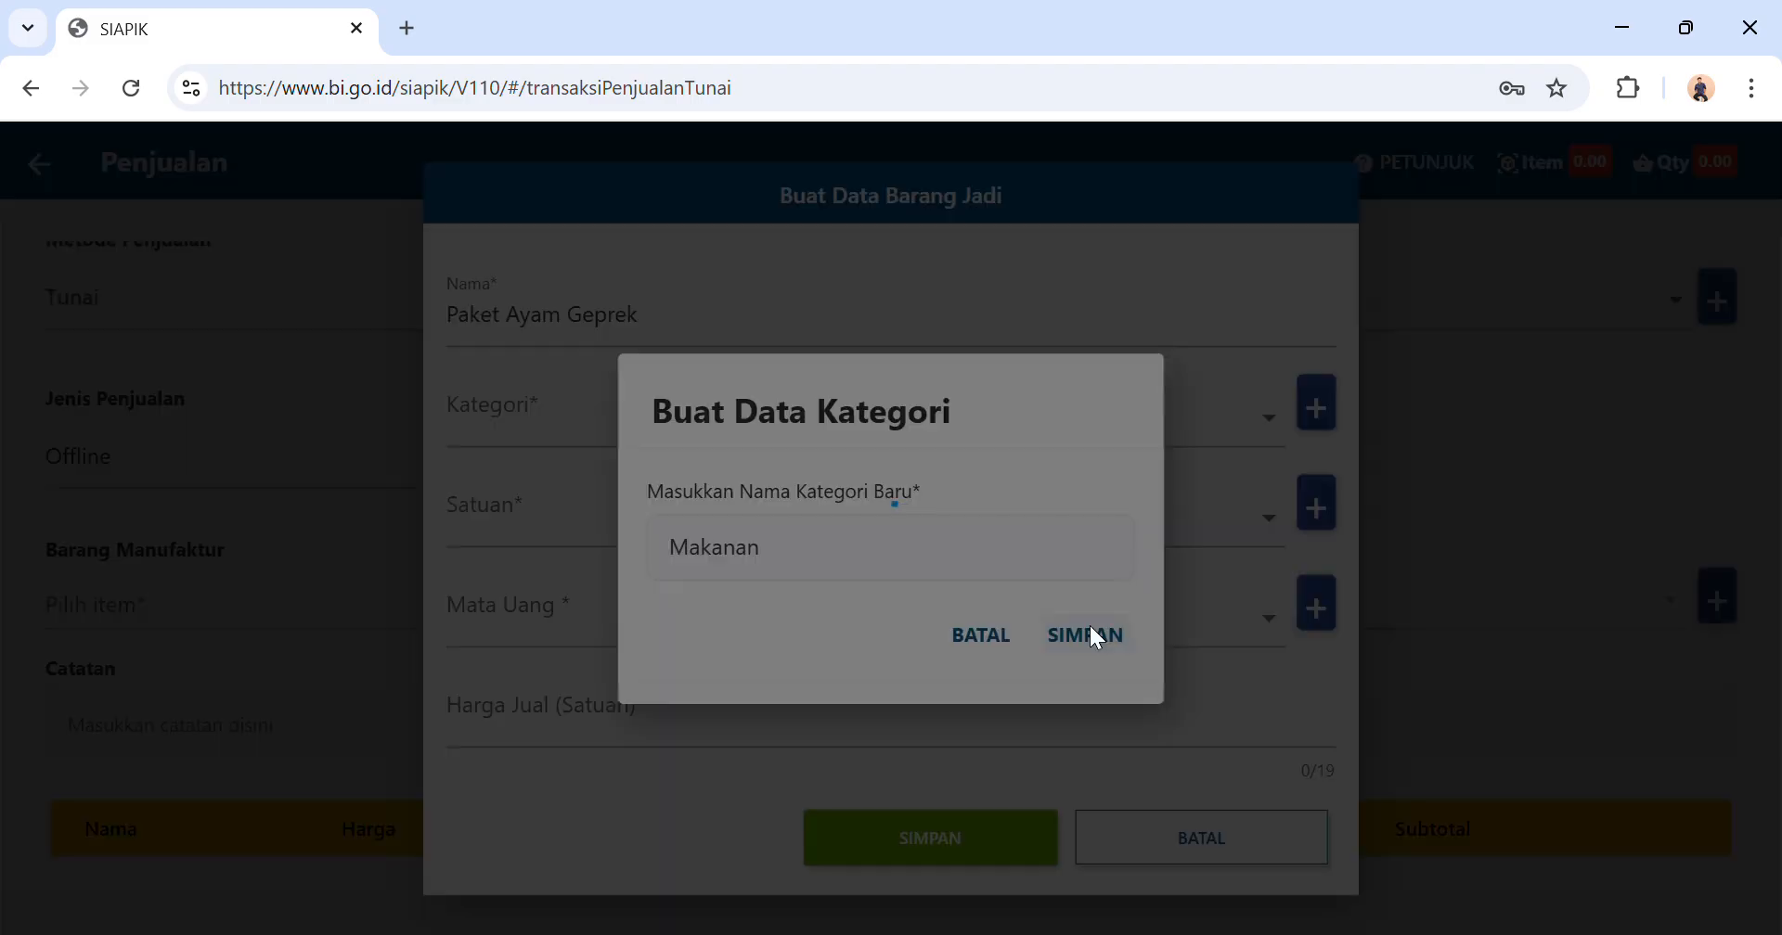
pyautogui.click(952, 629)
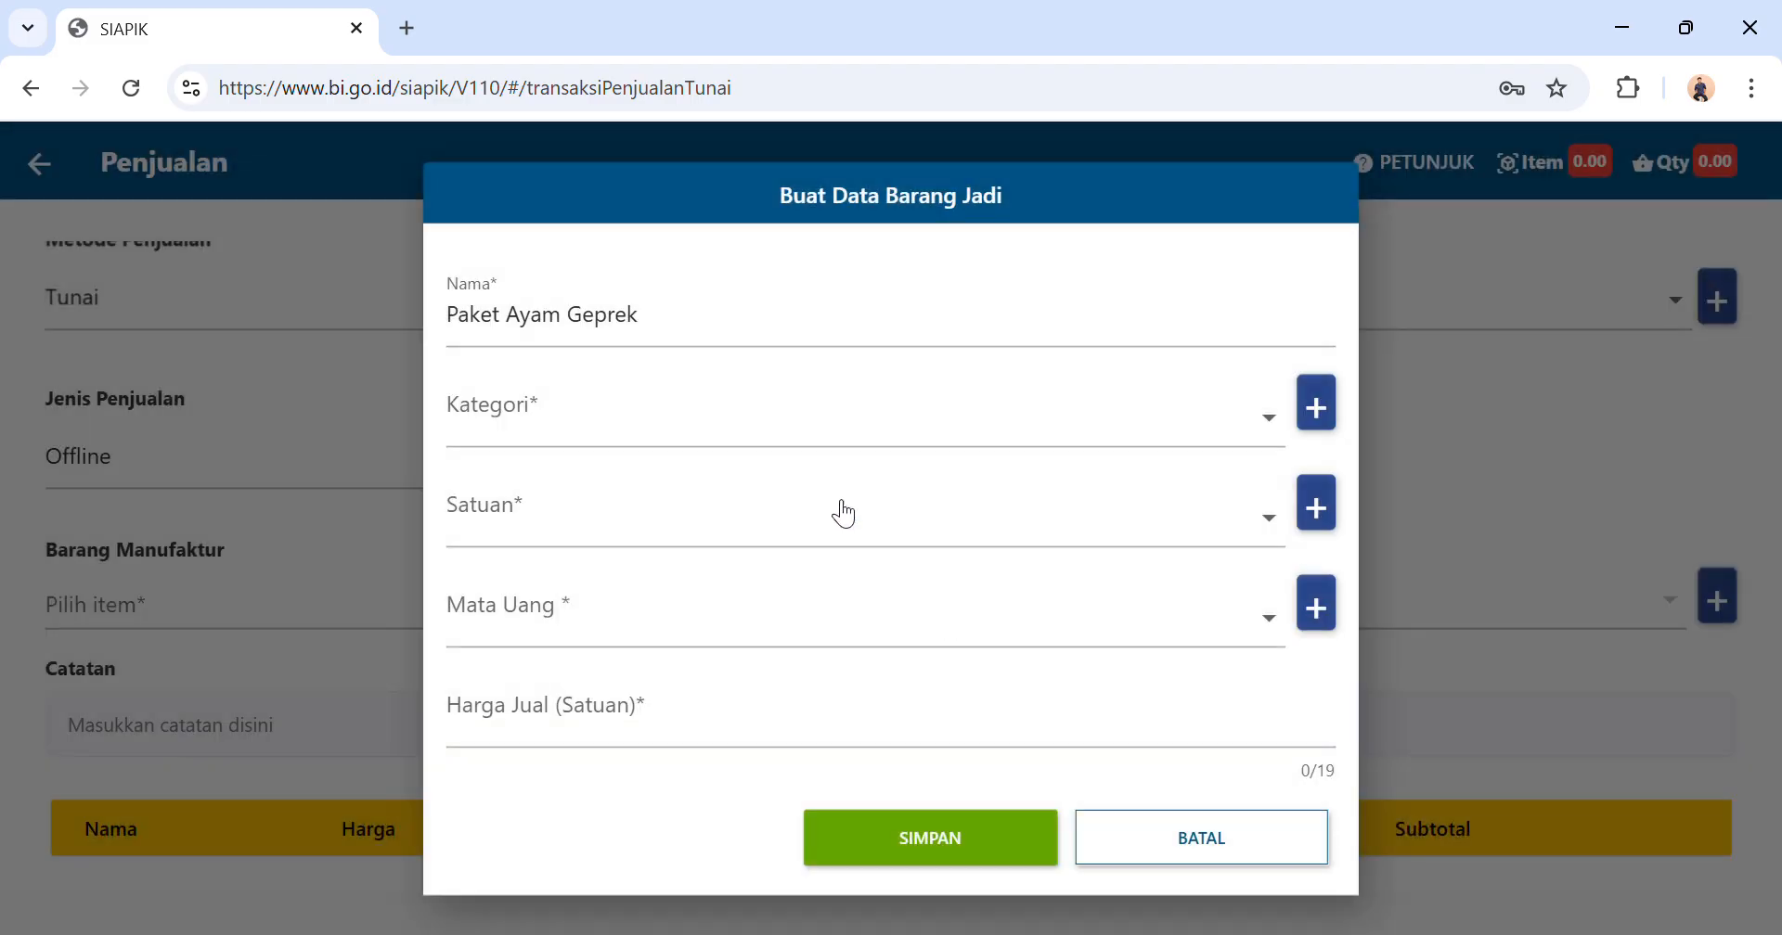
pyautogui.click(831, 426)
pyautogui.click(816, 415)
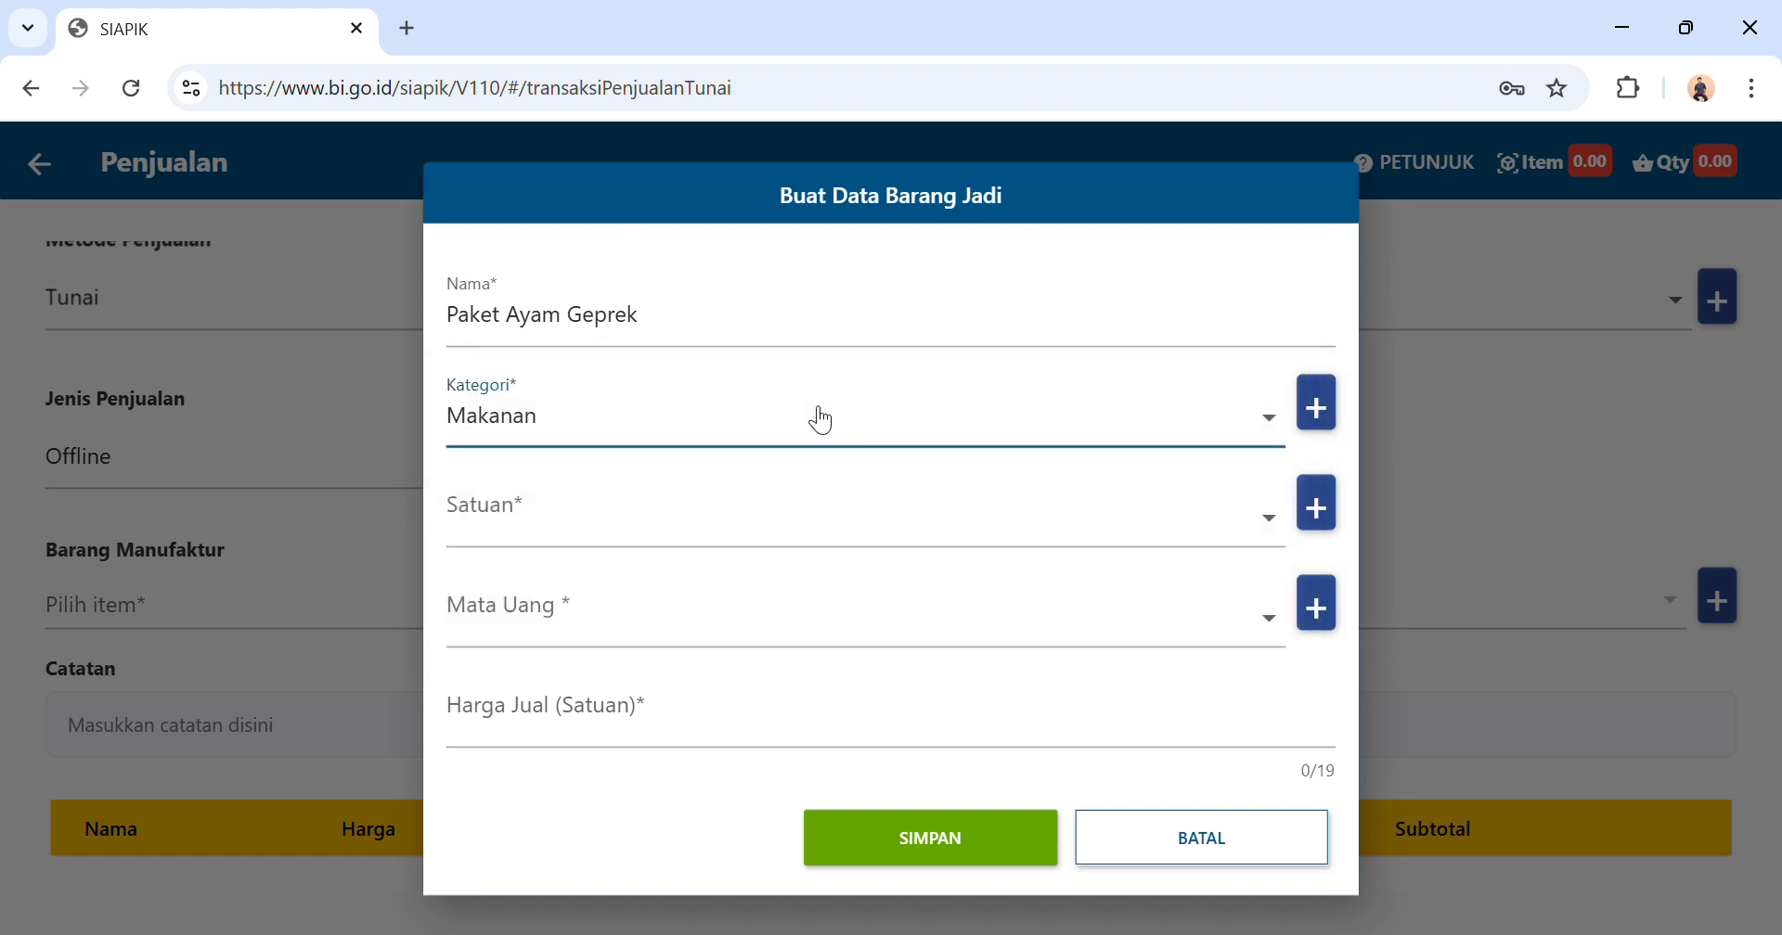
# Set the item's unit to PCS, currency to IDR and unit selling price to Rp 25.000, and save the item.
pyautogui.click(910, 531)
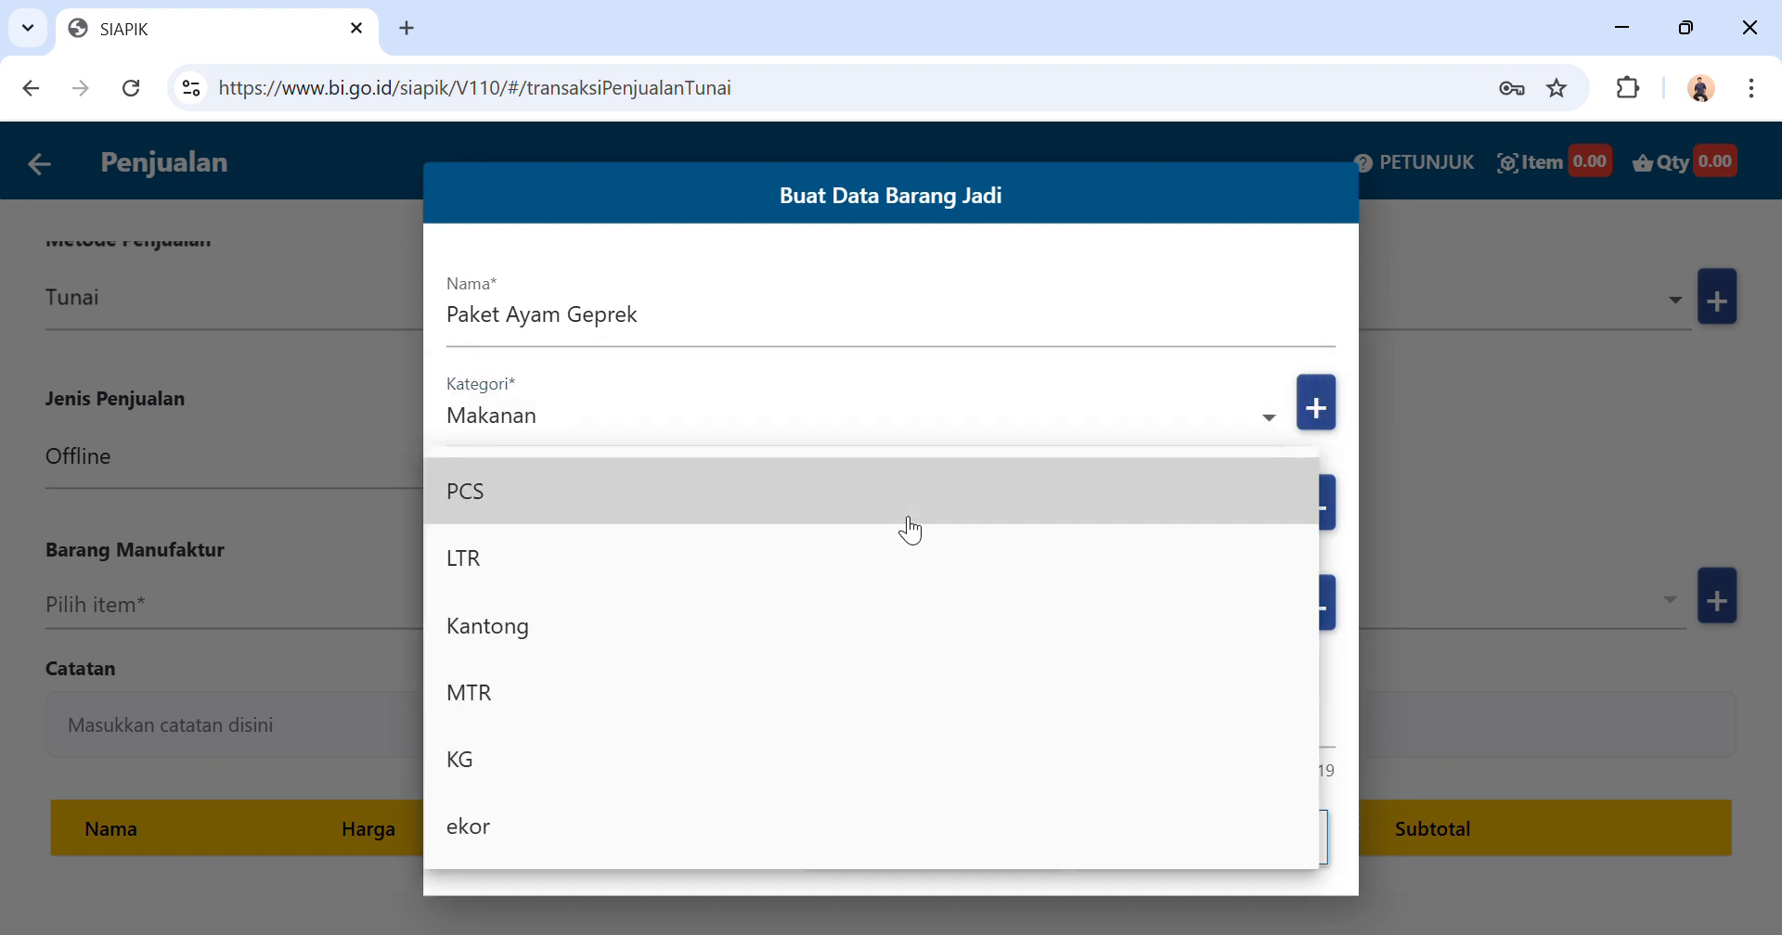
pyautogui.click(860, 509)
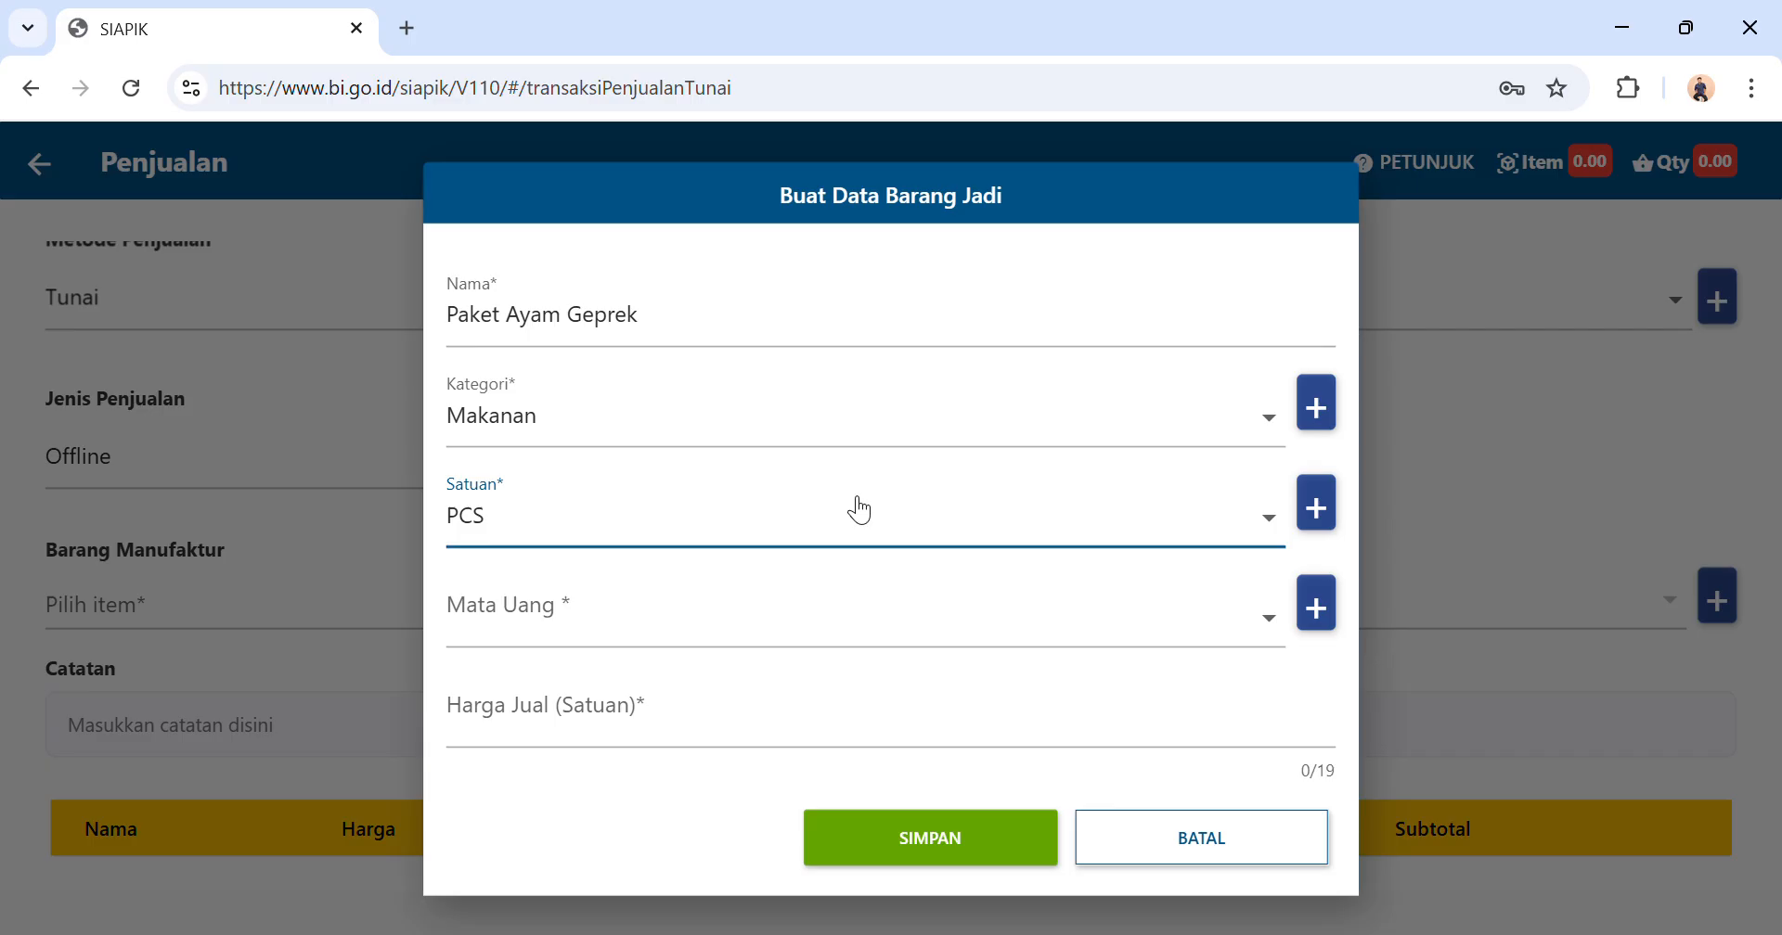
pyautogui.click(822, 622)
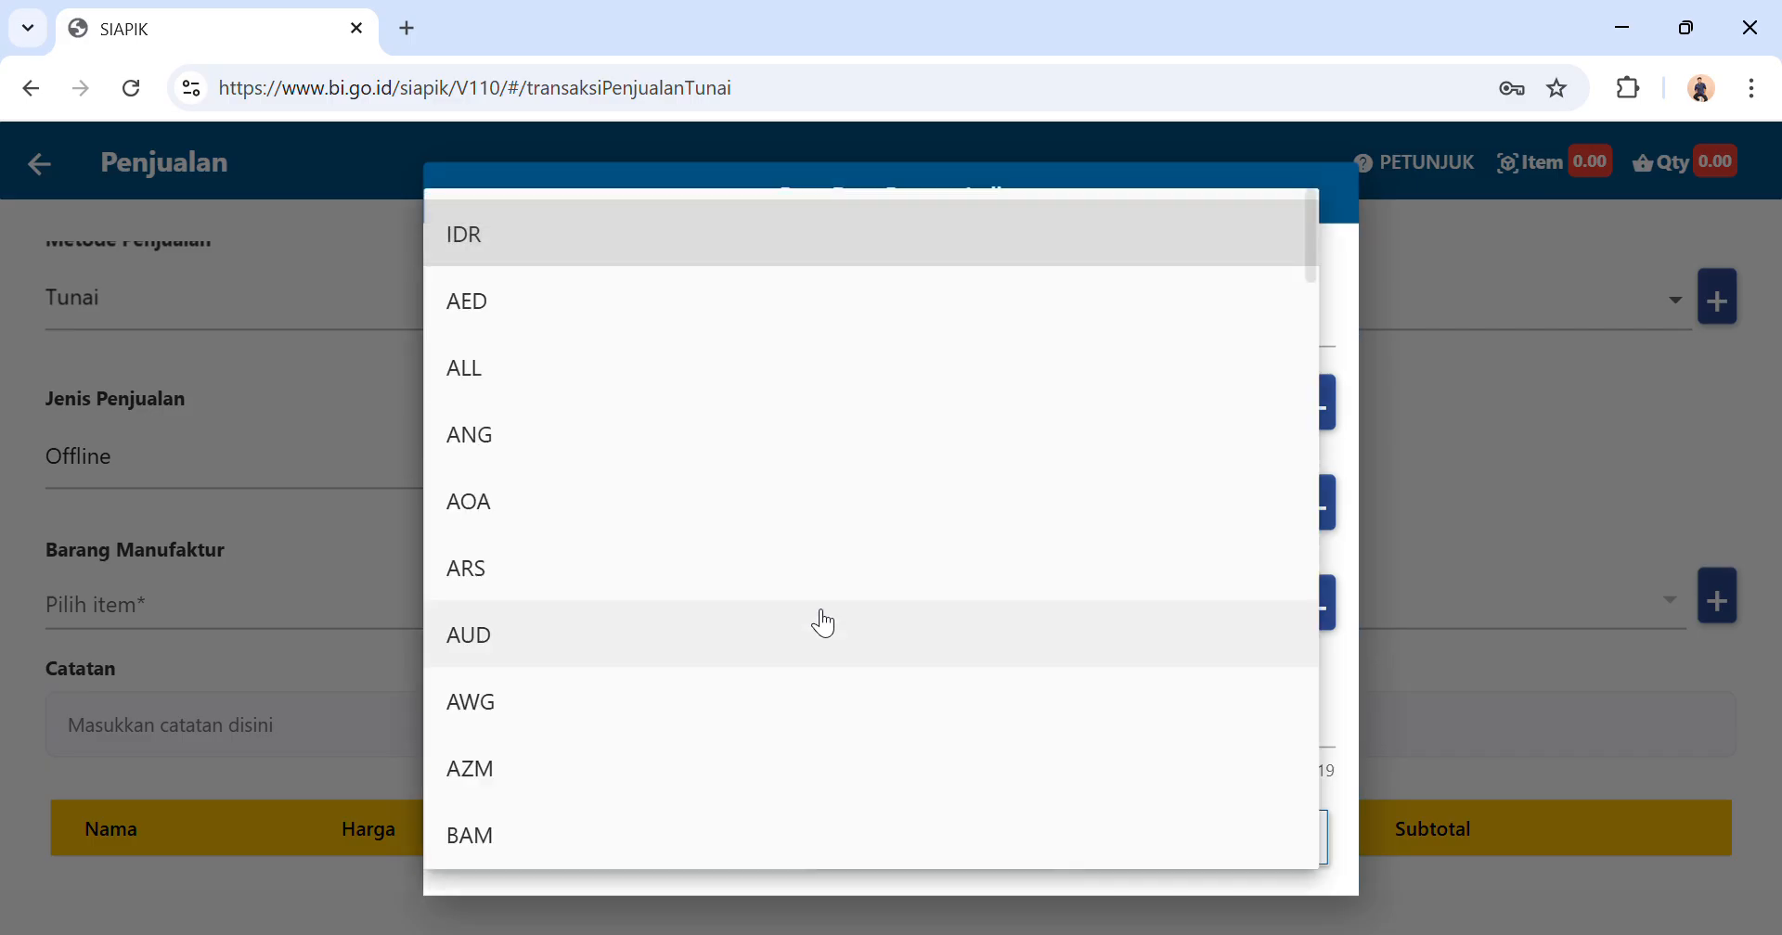
pyautogui.click(819, 249)
pyautogui.click(689, 713)
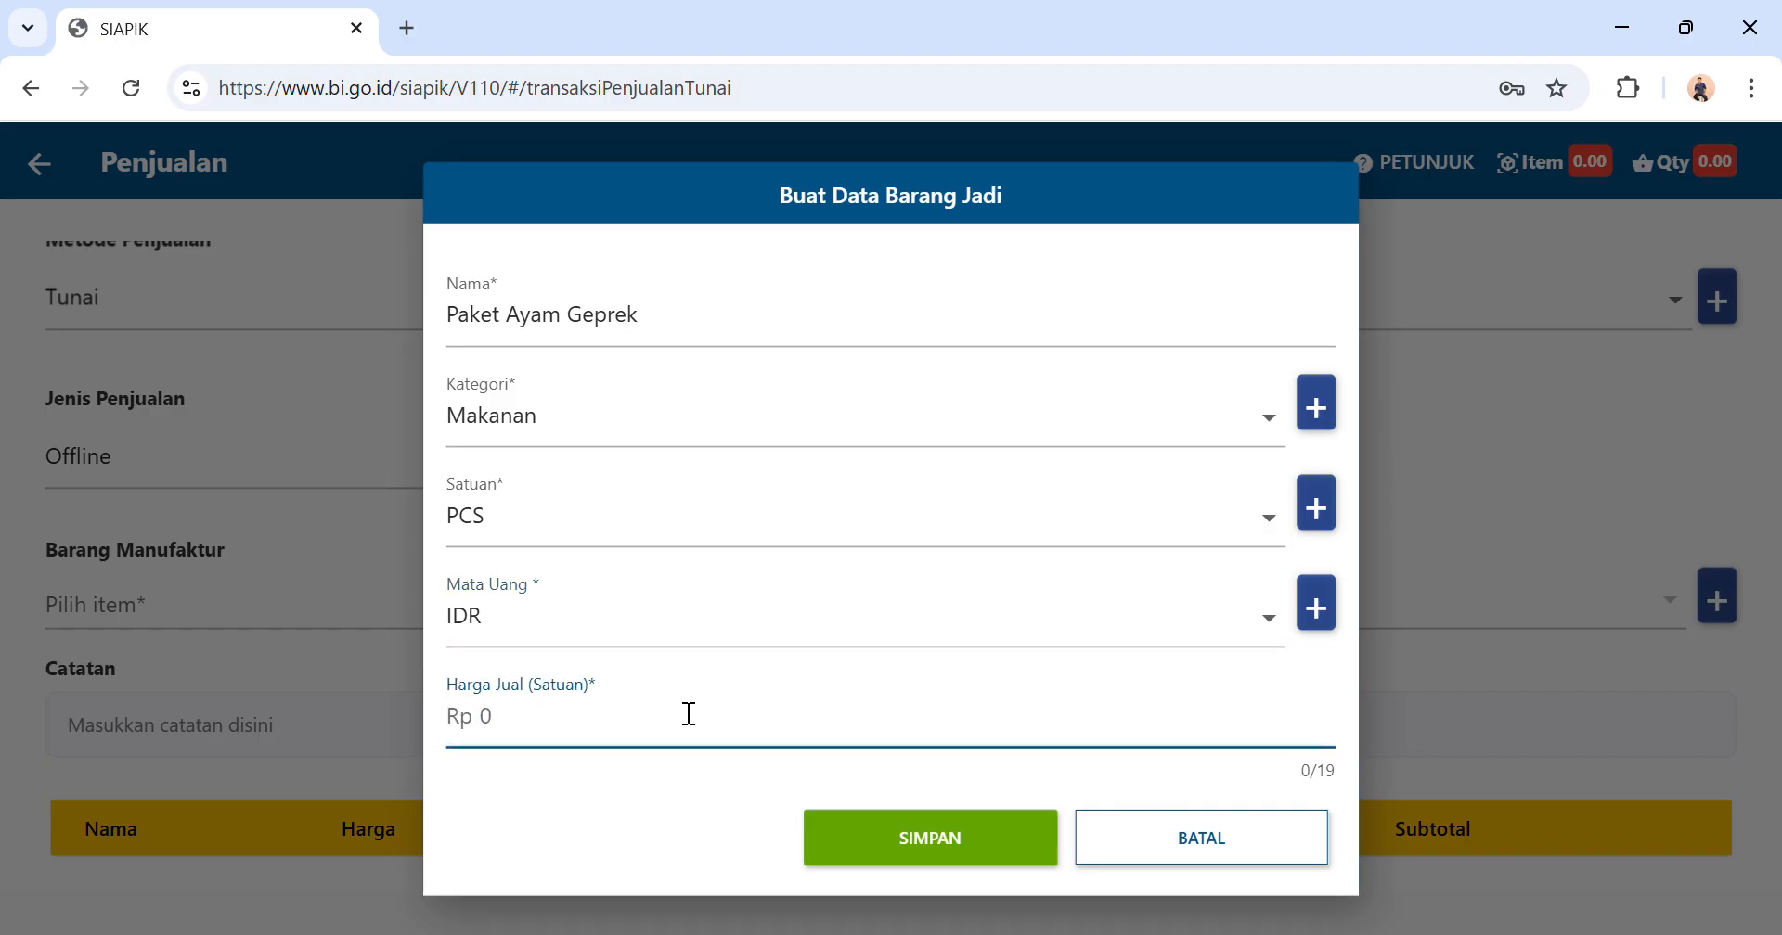
pyautogui.write('25.000')
pyautogui.click(946, 831)
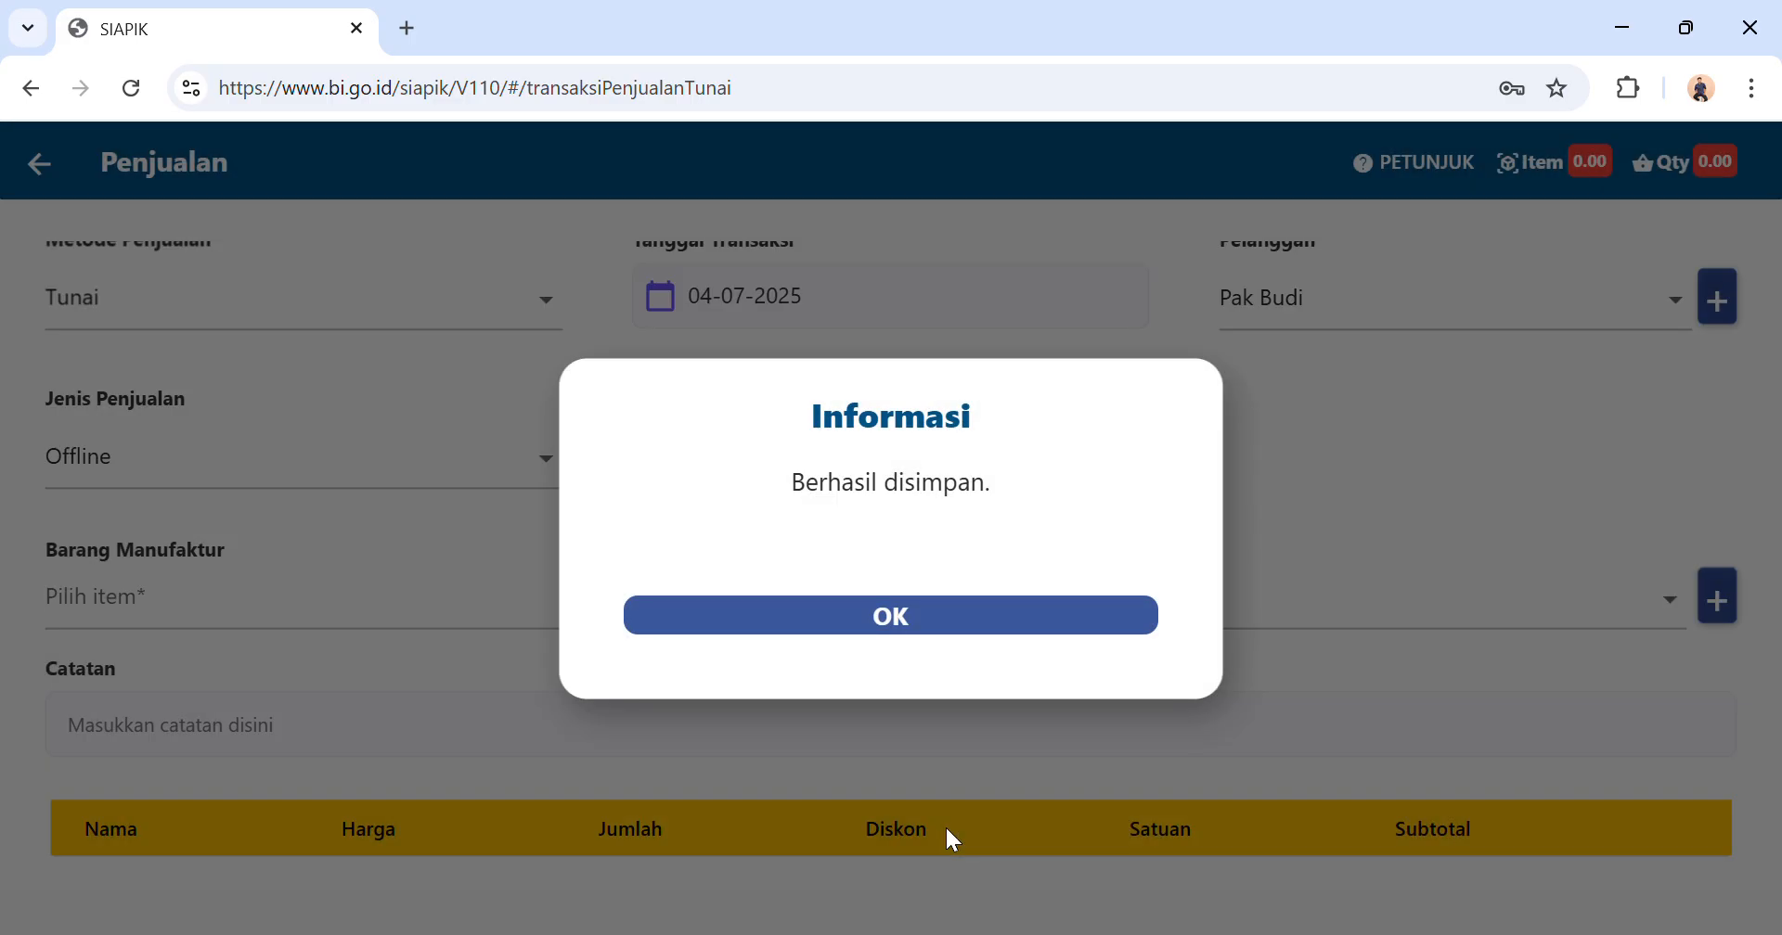
pyautogui.click(863, 624)
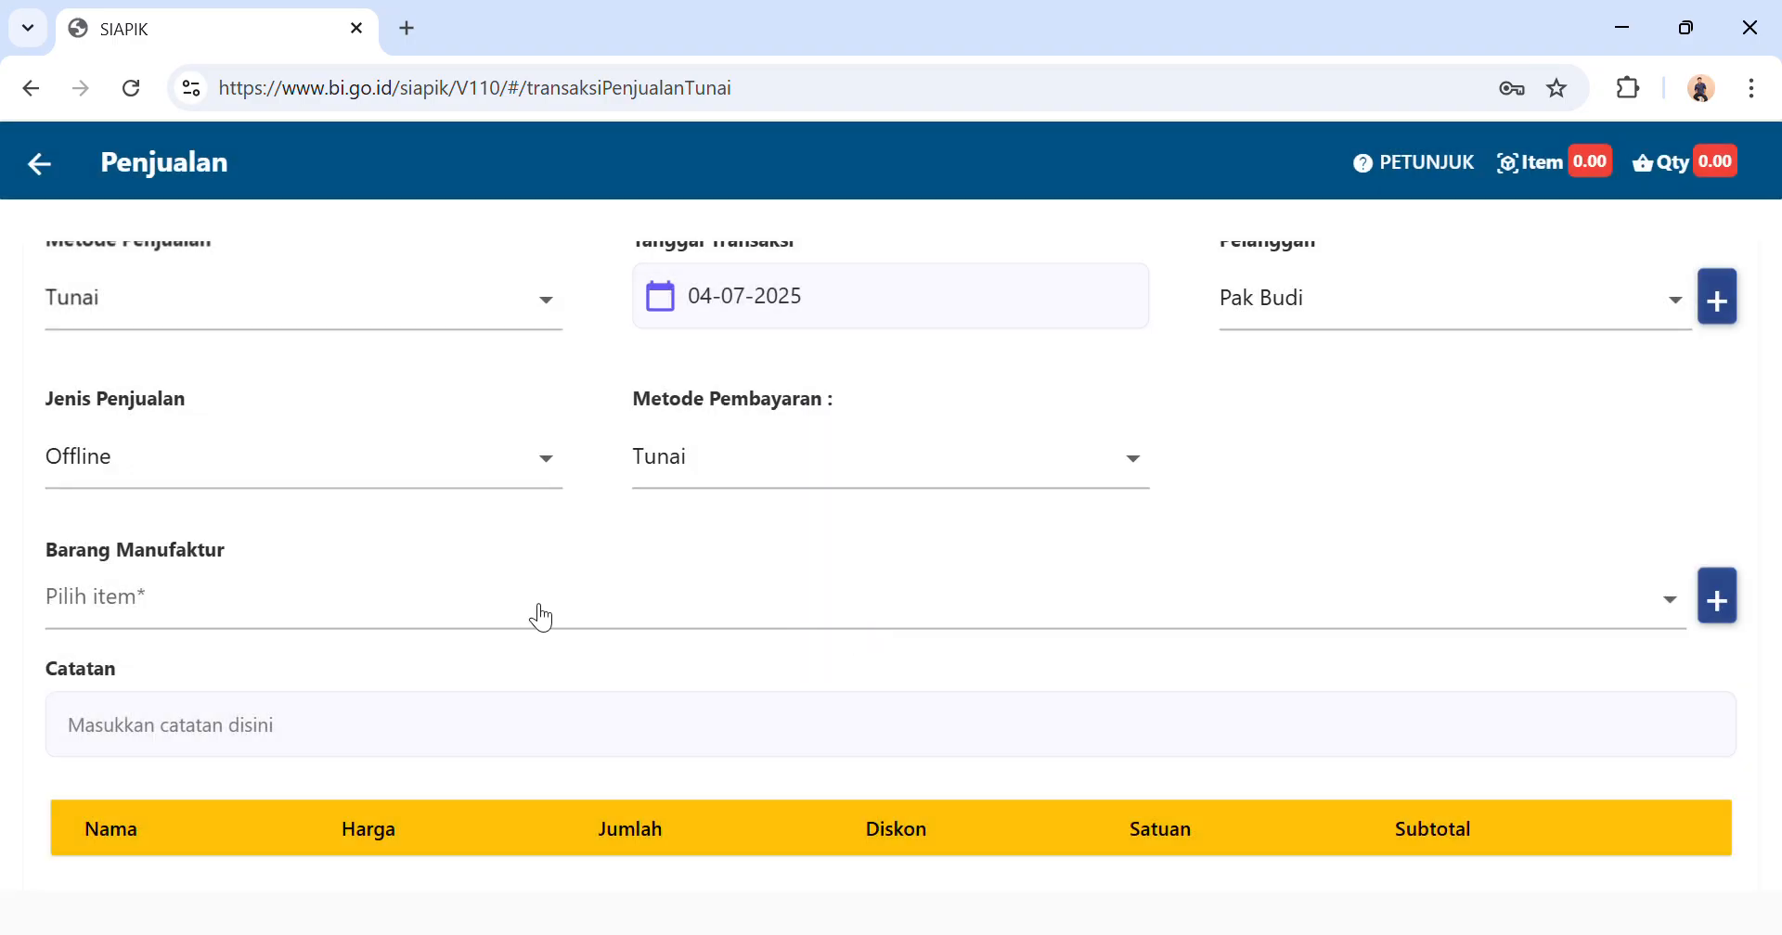
# Add Paket Ayam Geprek to the sale with a quantity of 80.
pyautogui.click(541, 617)
pyautogui.click(517, 610)
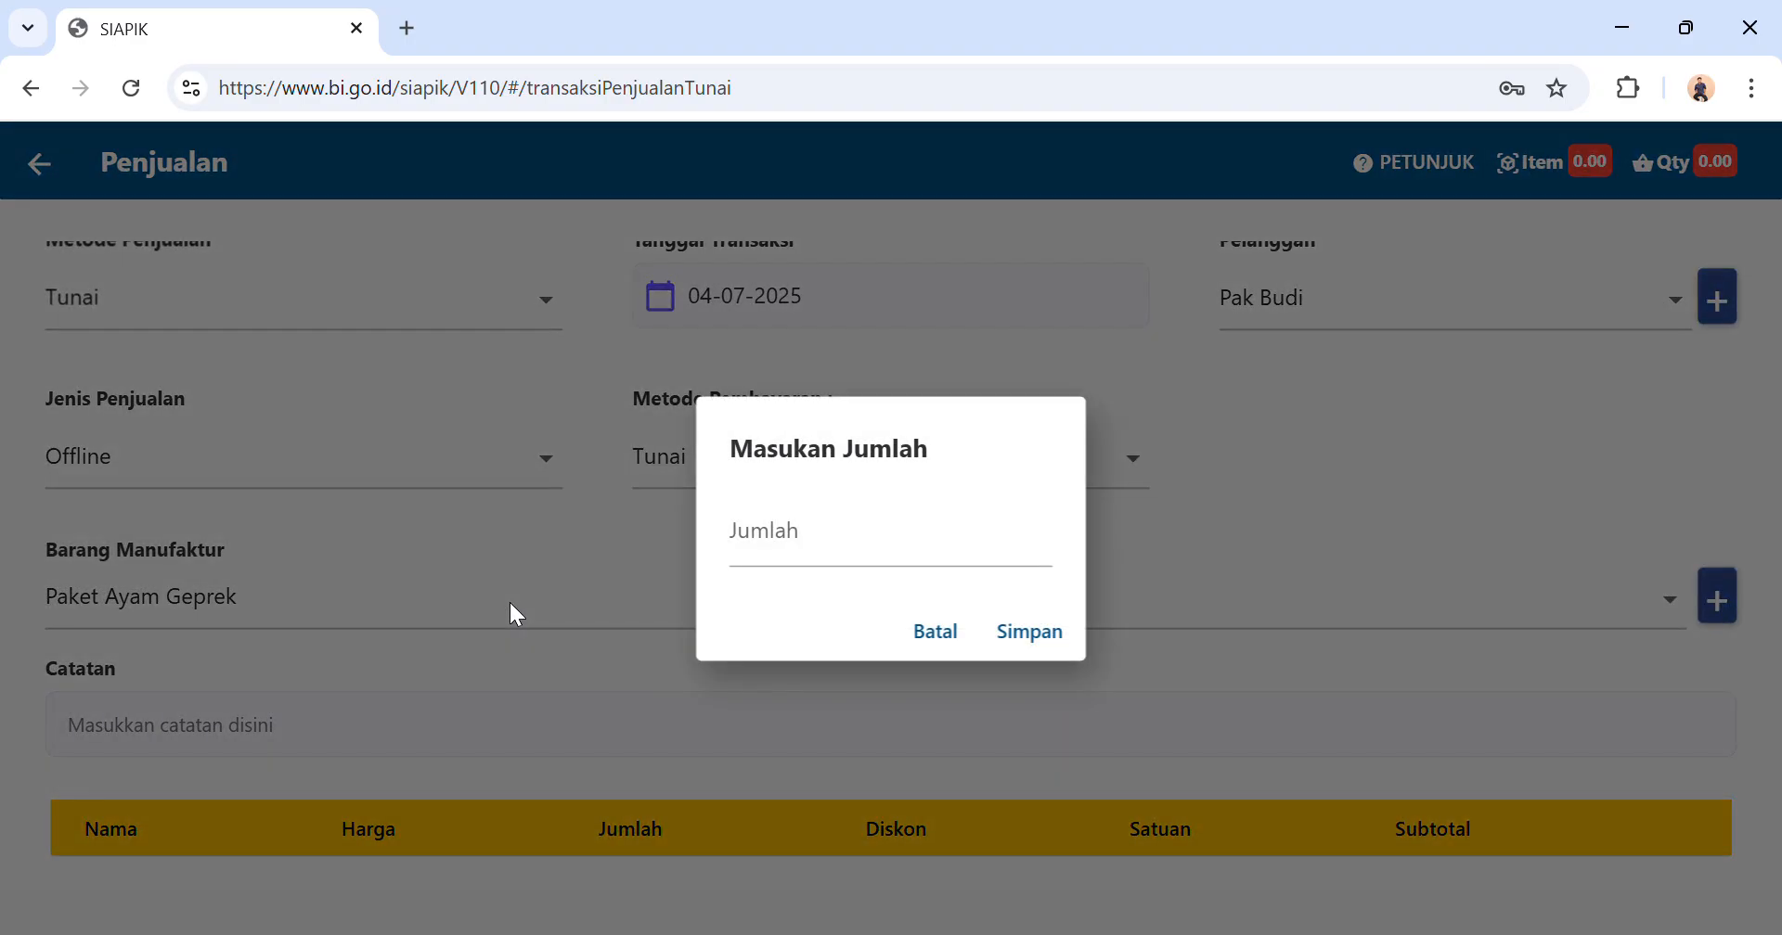
pyautogui.click(828, 566)
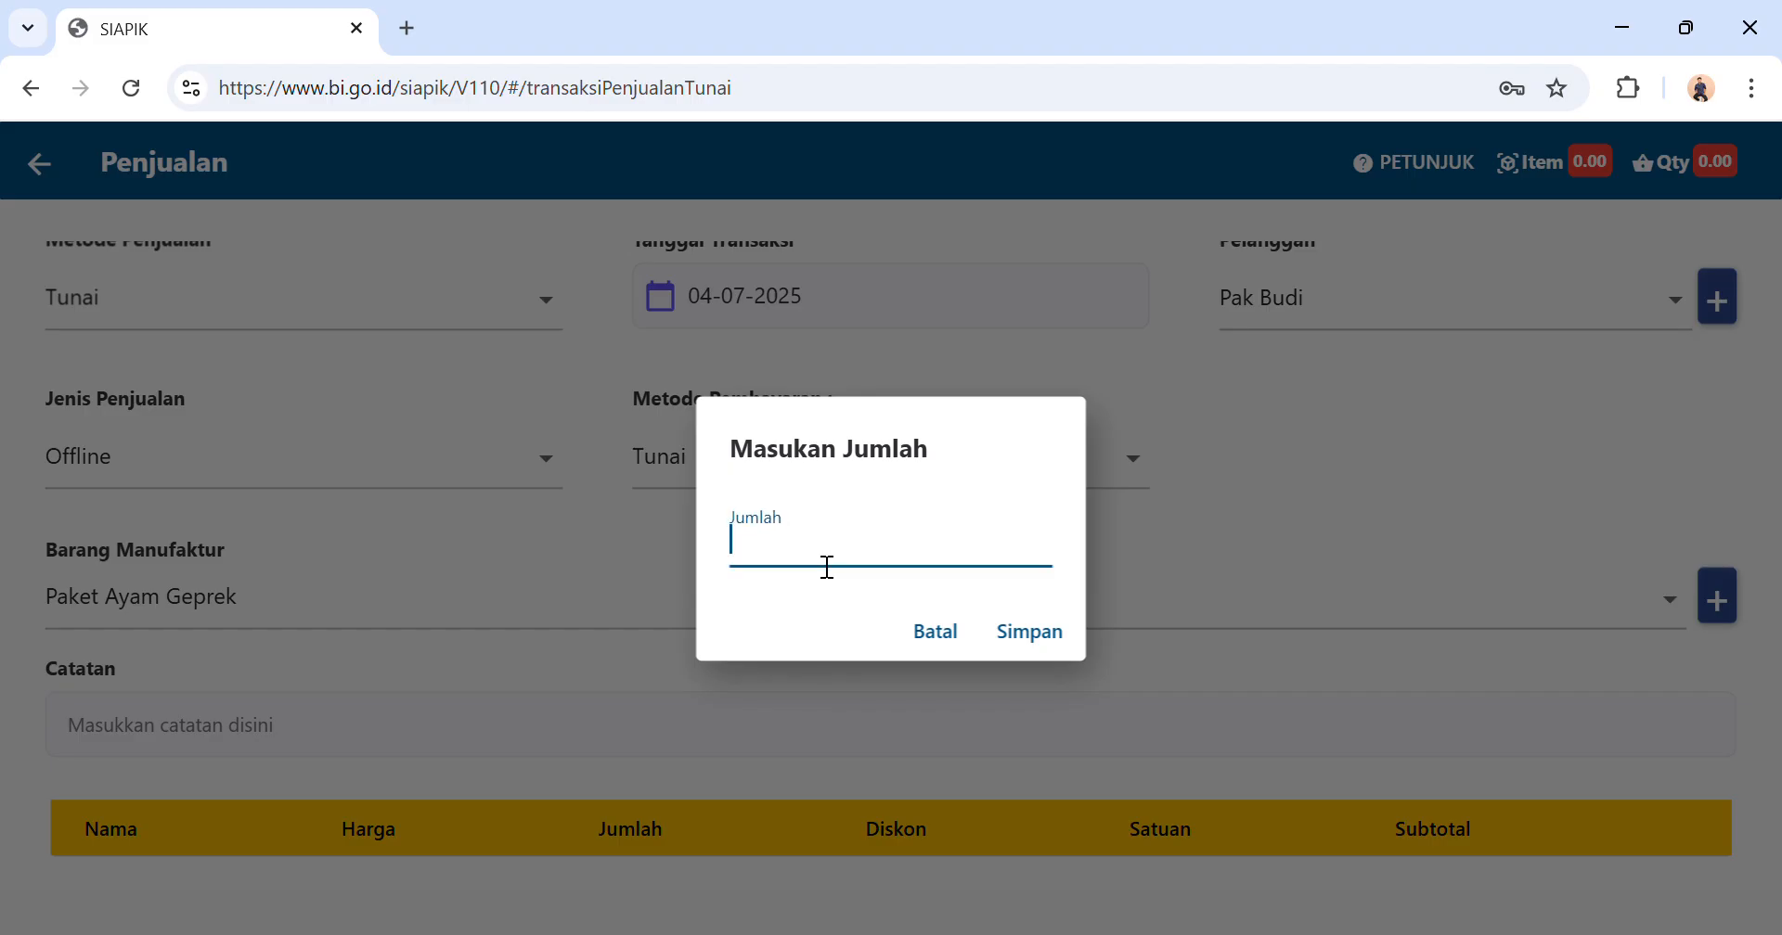
pyautogui.write('80')
pyautogui.click(1037, 642)
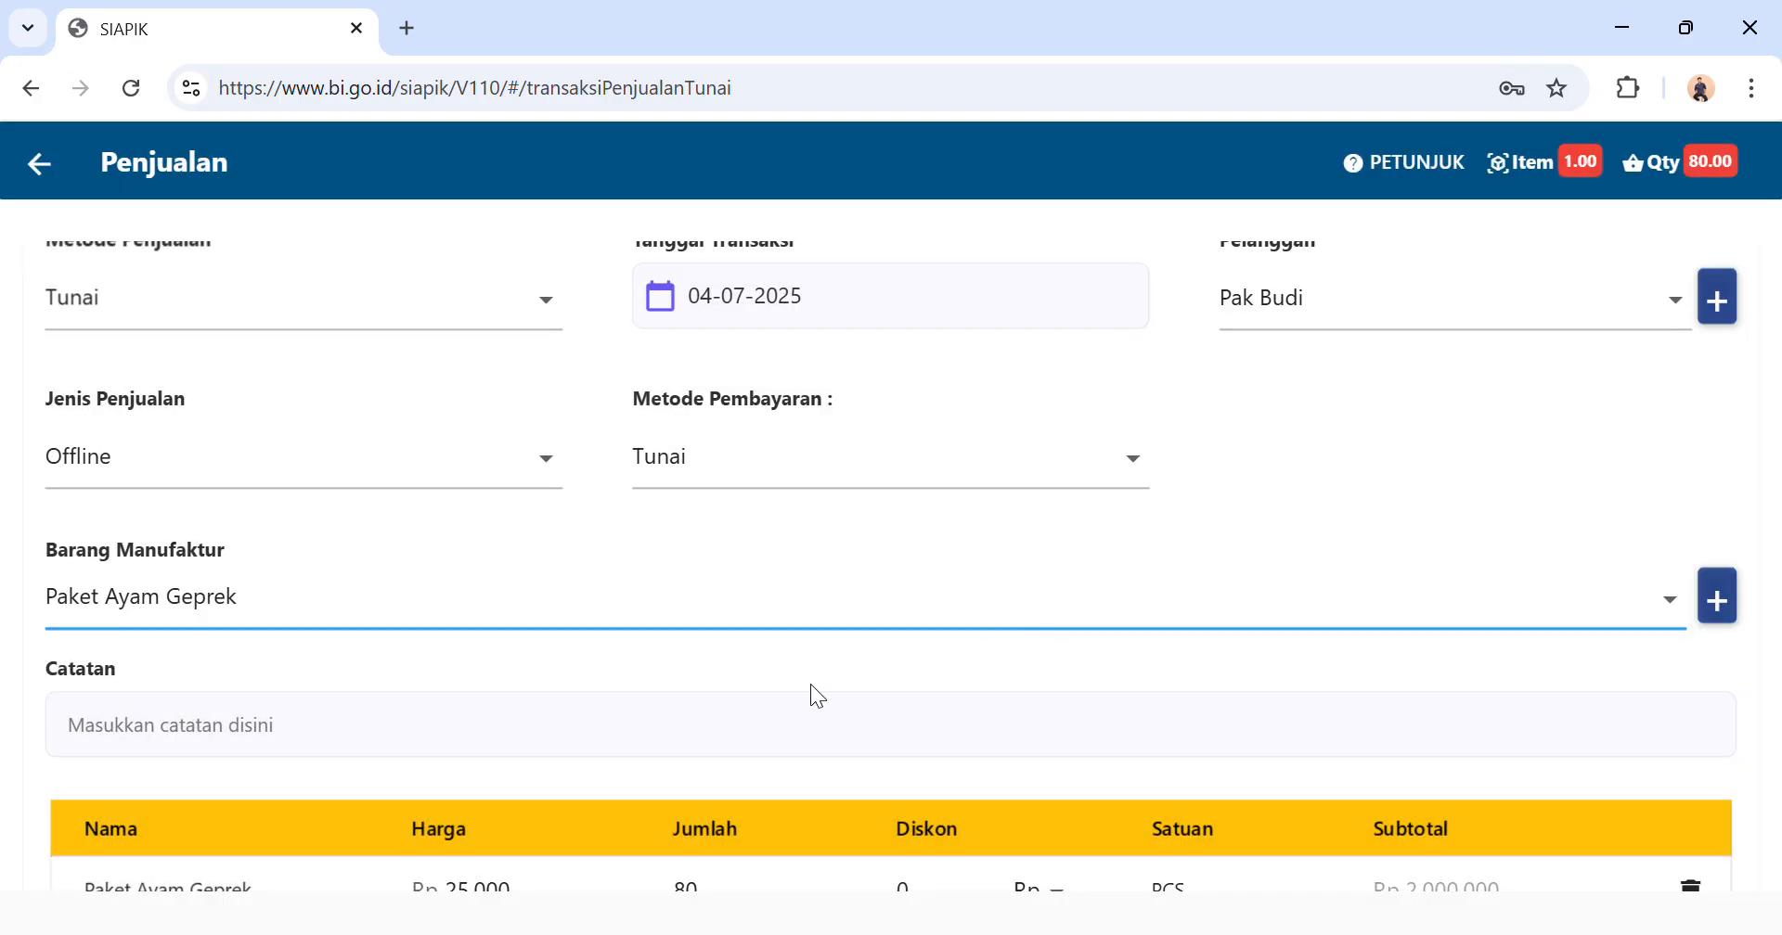
# Review the sale's item line, save the cash sale and return to the transaction menu.
pyautogui.scroll(-2, 813, 689)
pyautogui.scroll(-2, 813, 688)
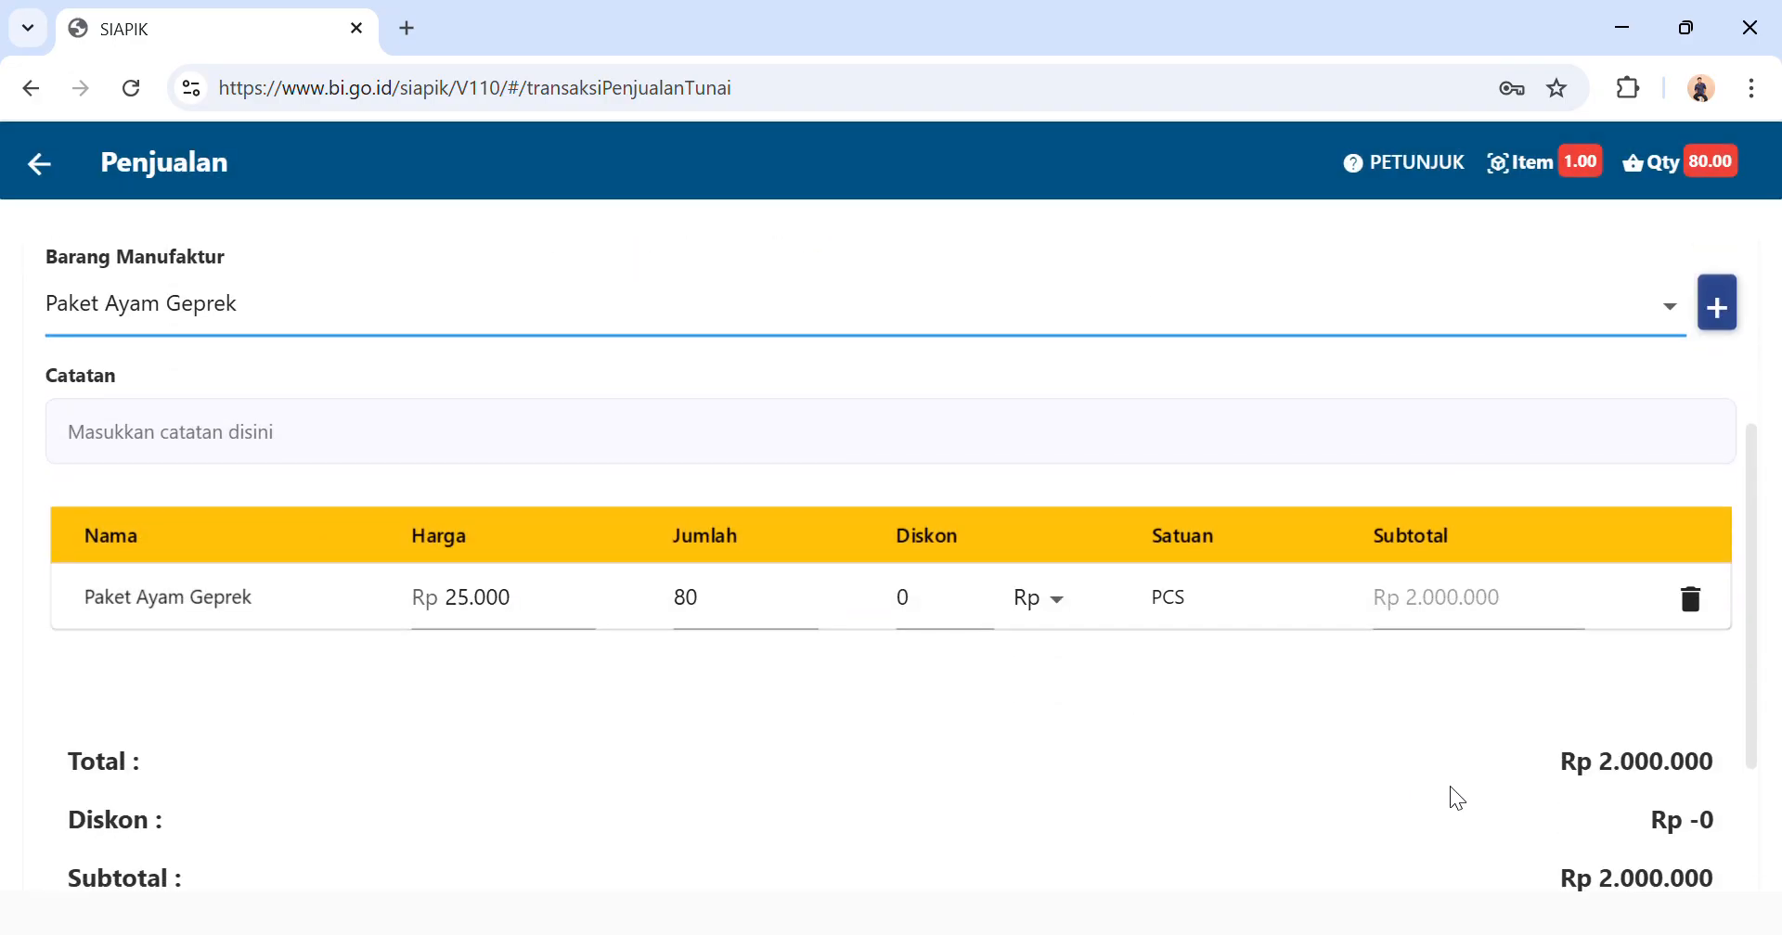
pyautogui.scroll(-2, 1451, 798)
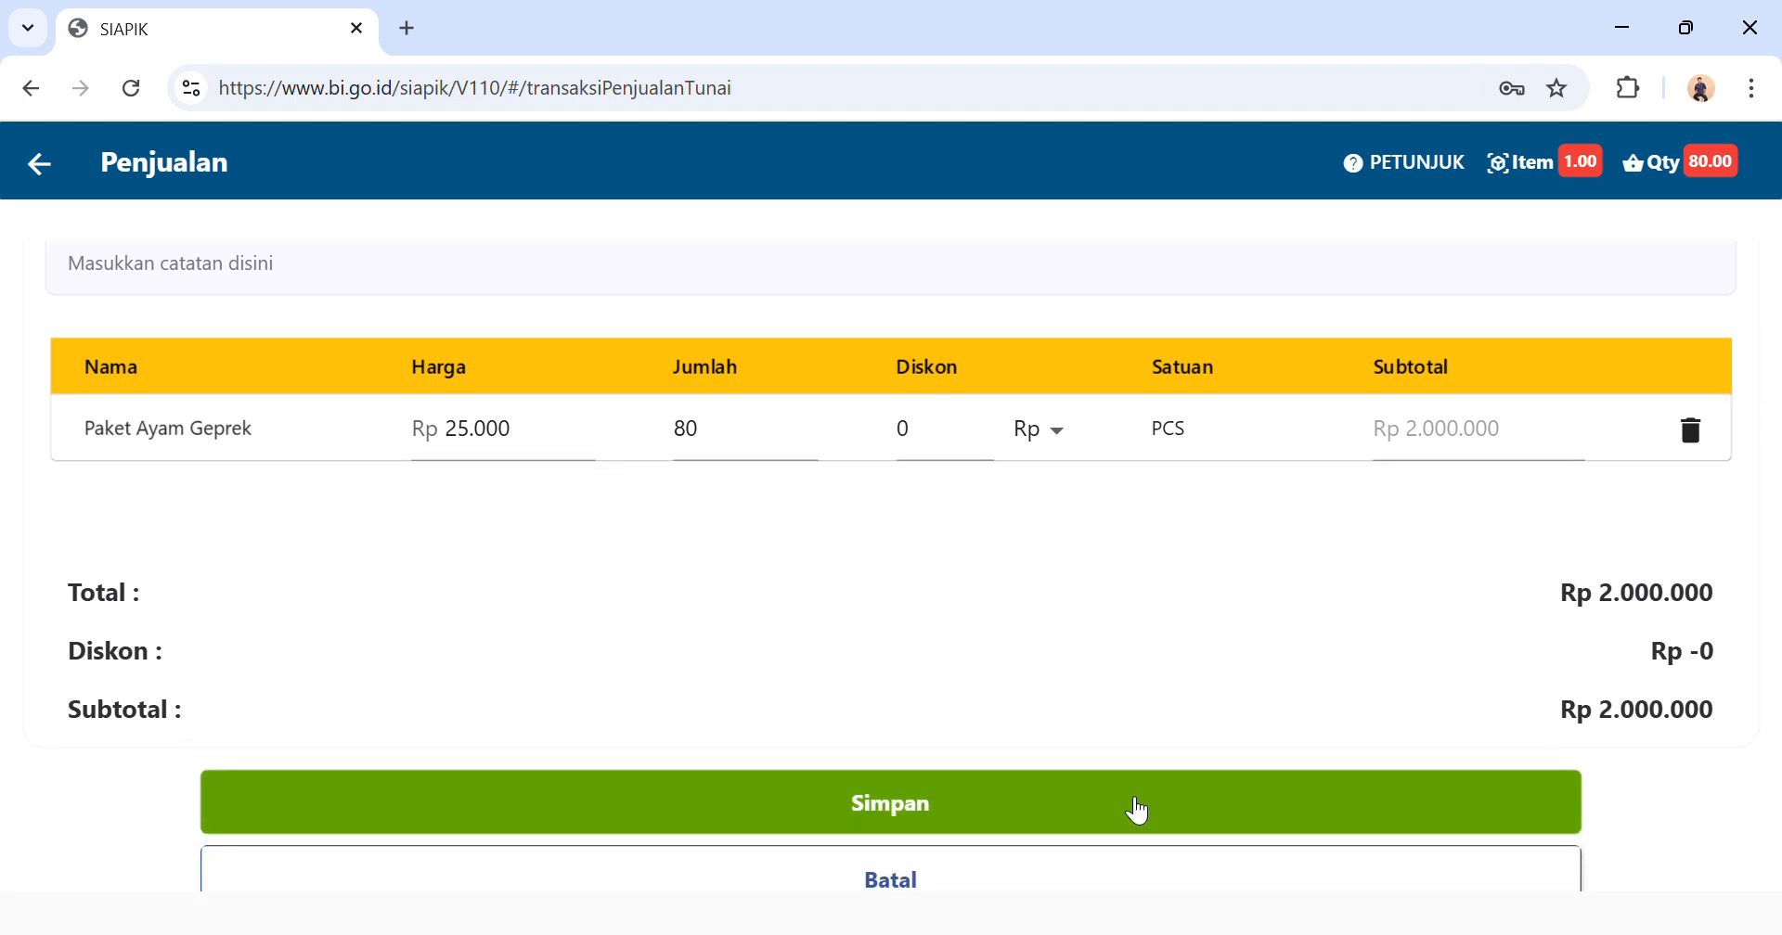
pyautogui.scroll(5, 1140, 811)
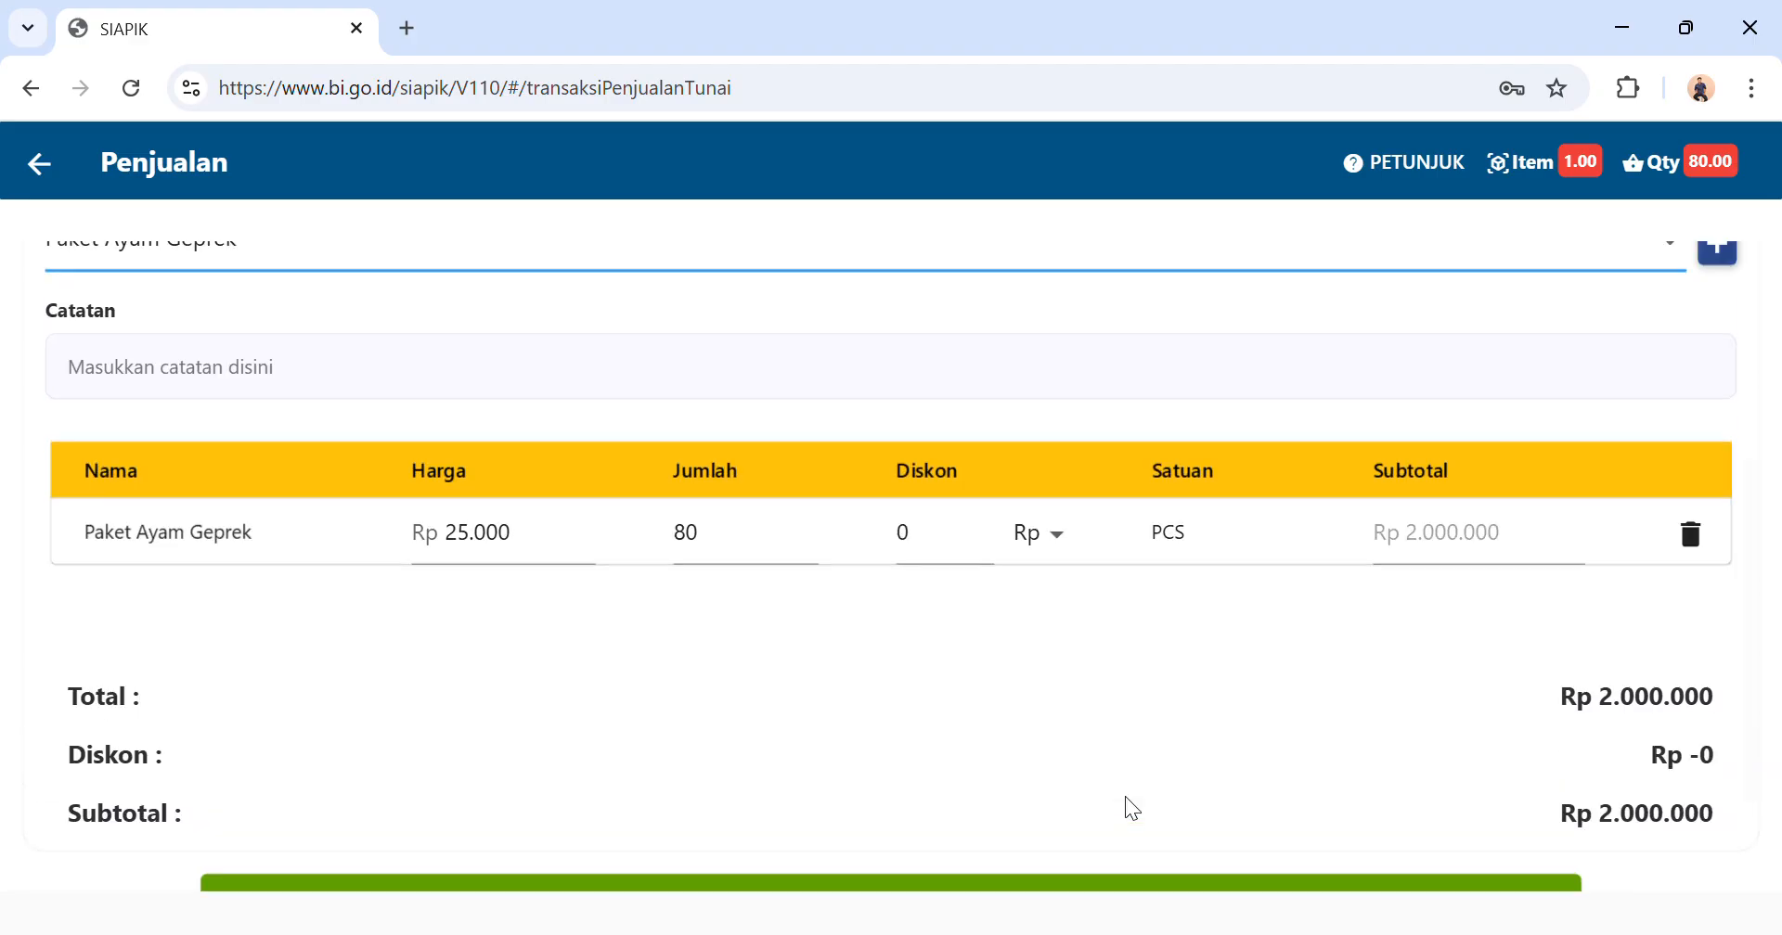
pyautogui.scroll(-5, 1129, 807)
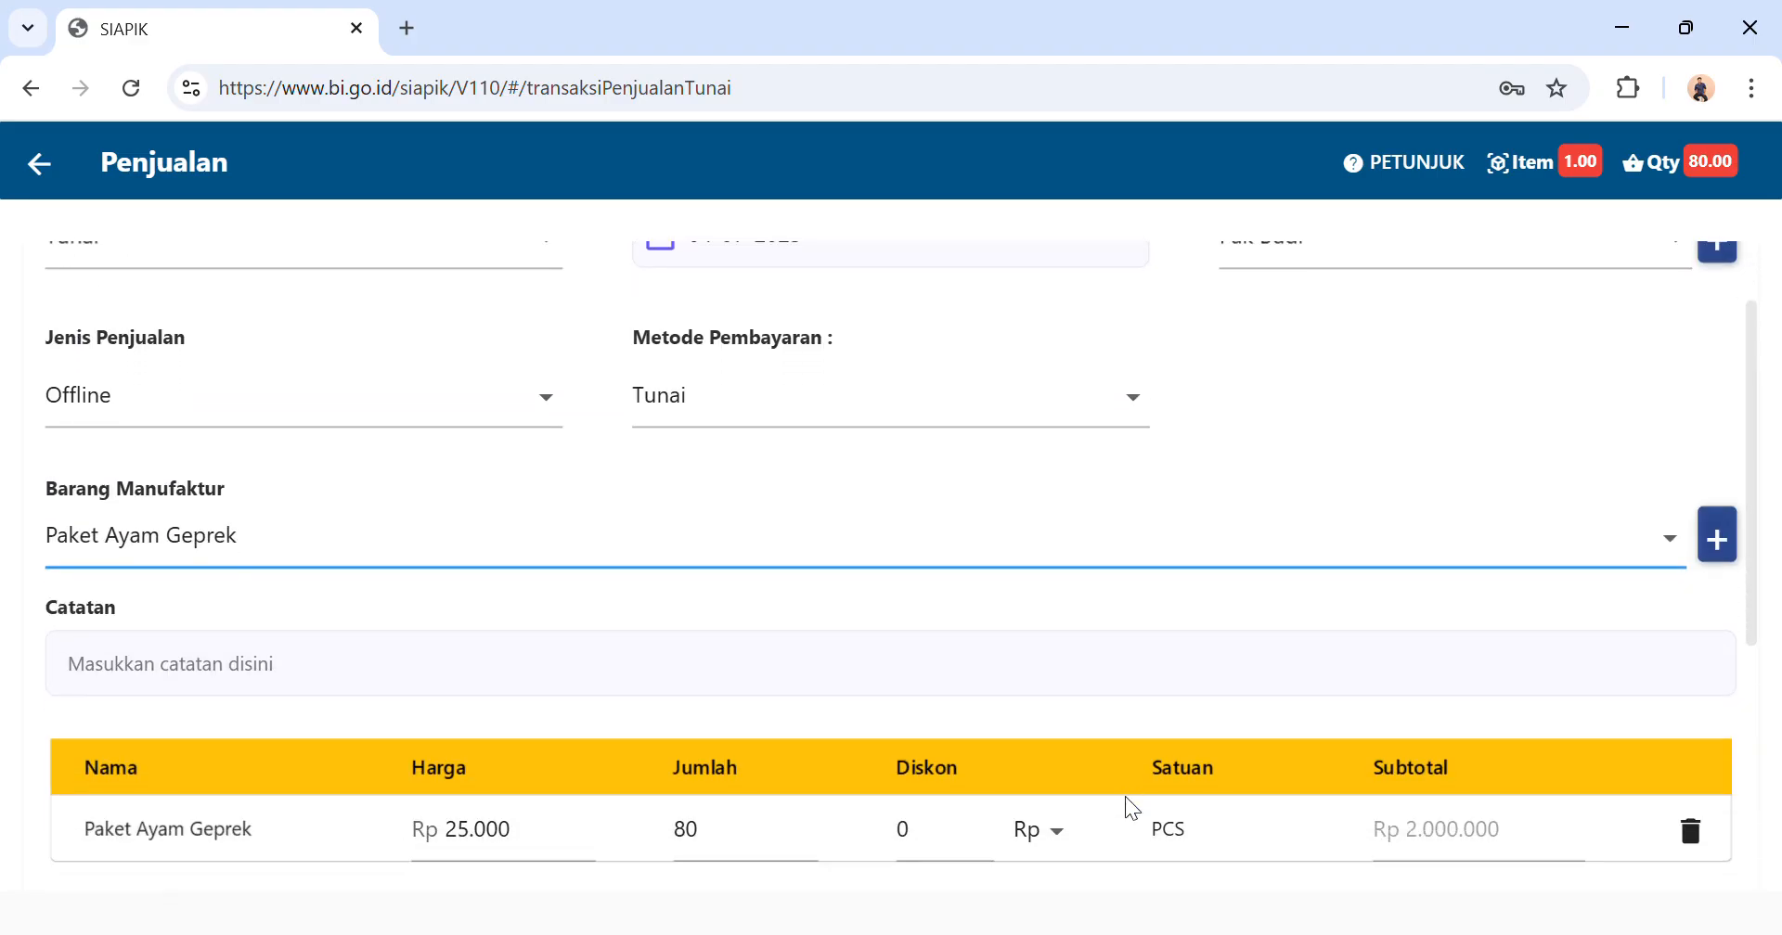
pyautogui.click(1014, 766)
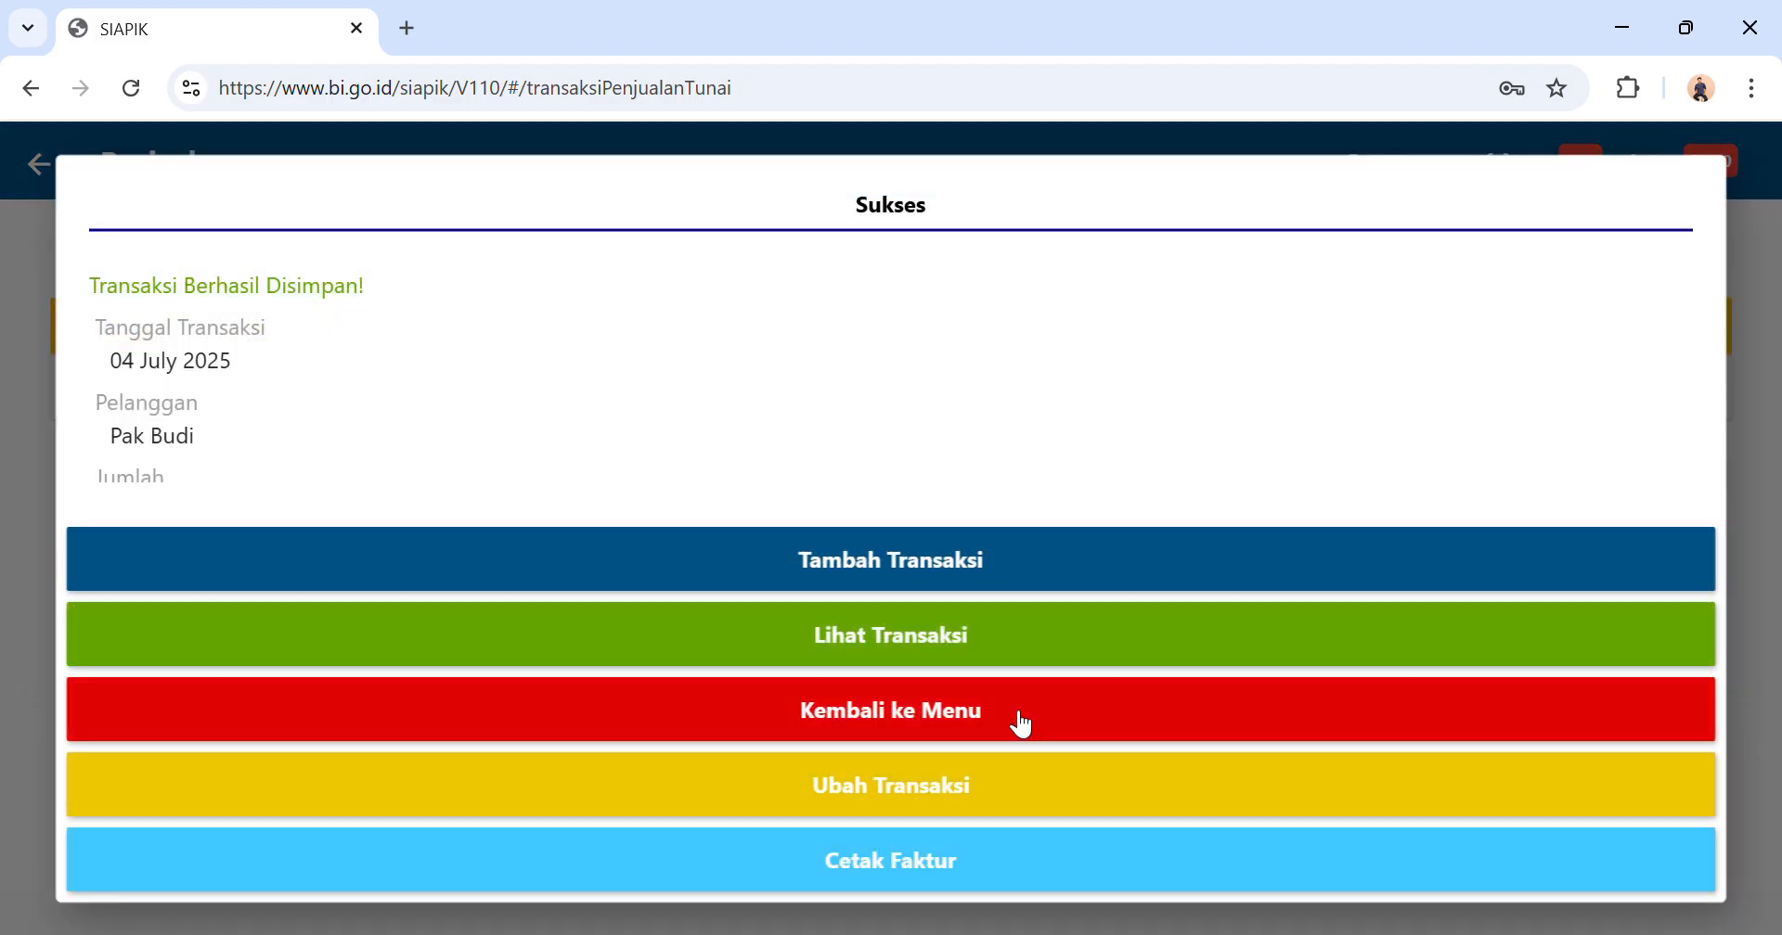
pyautogui.click(1021, 724)
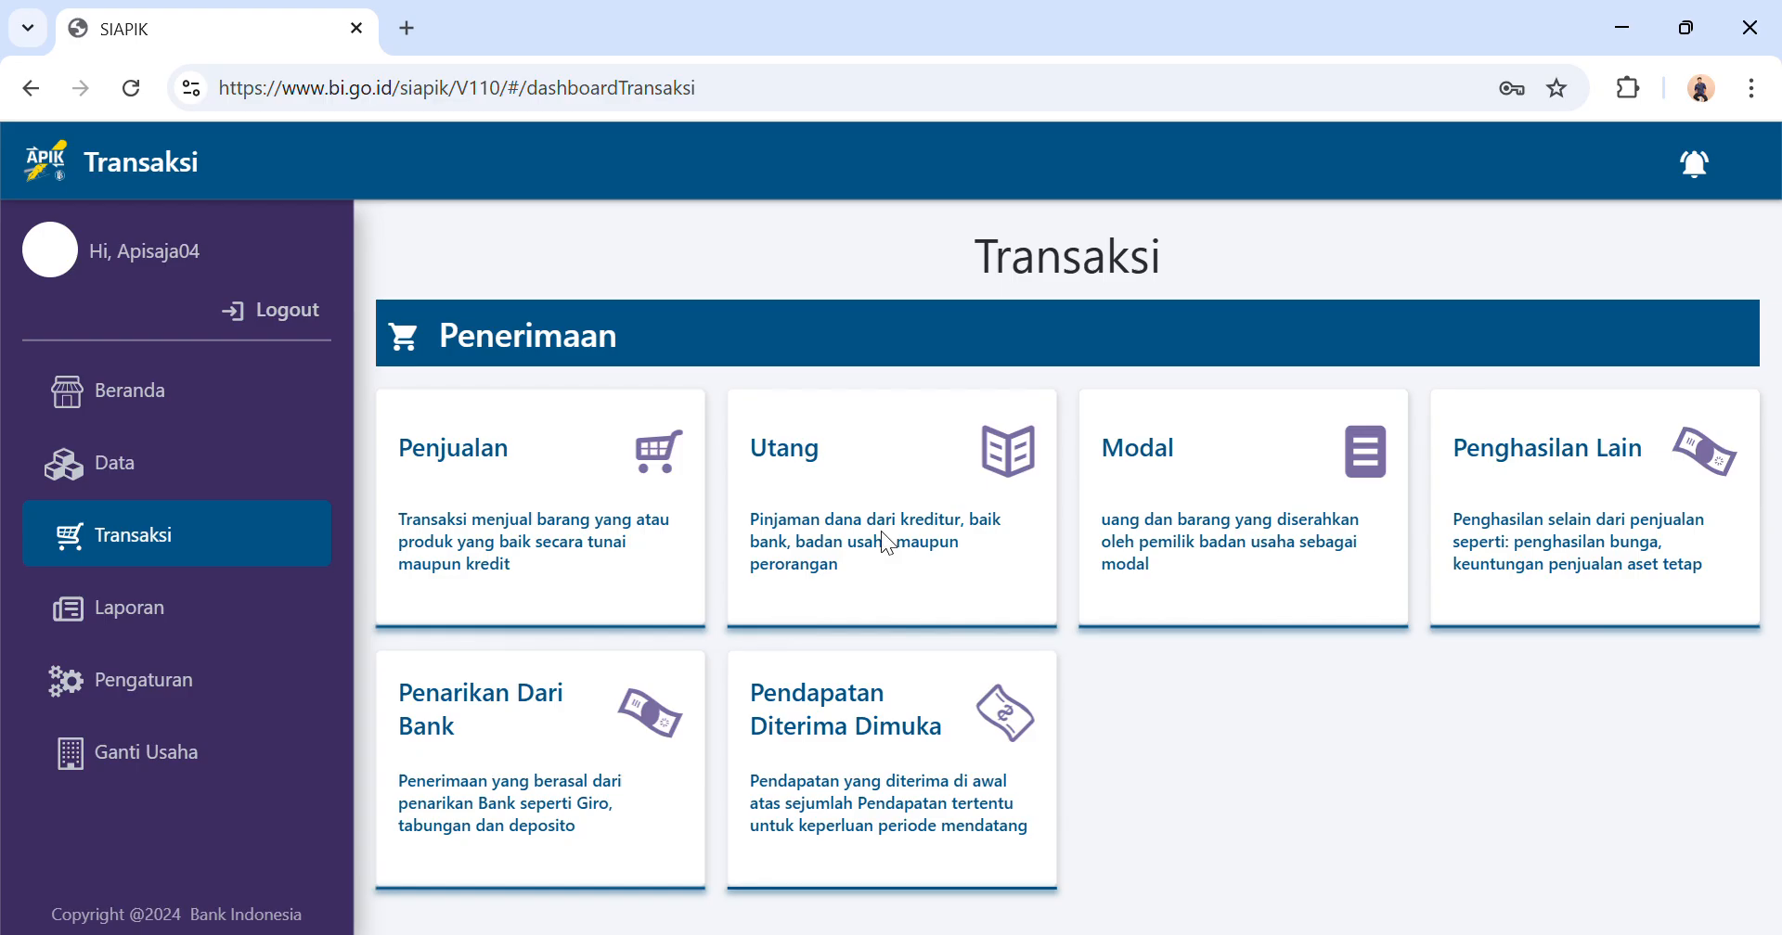
pyautogui.scroll(-6, 887, 543)
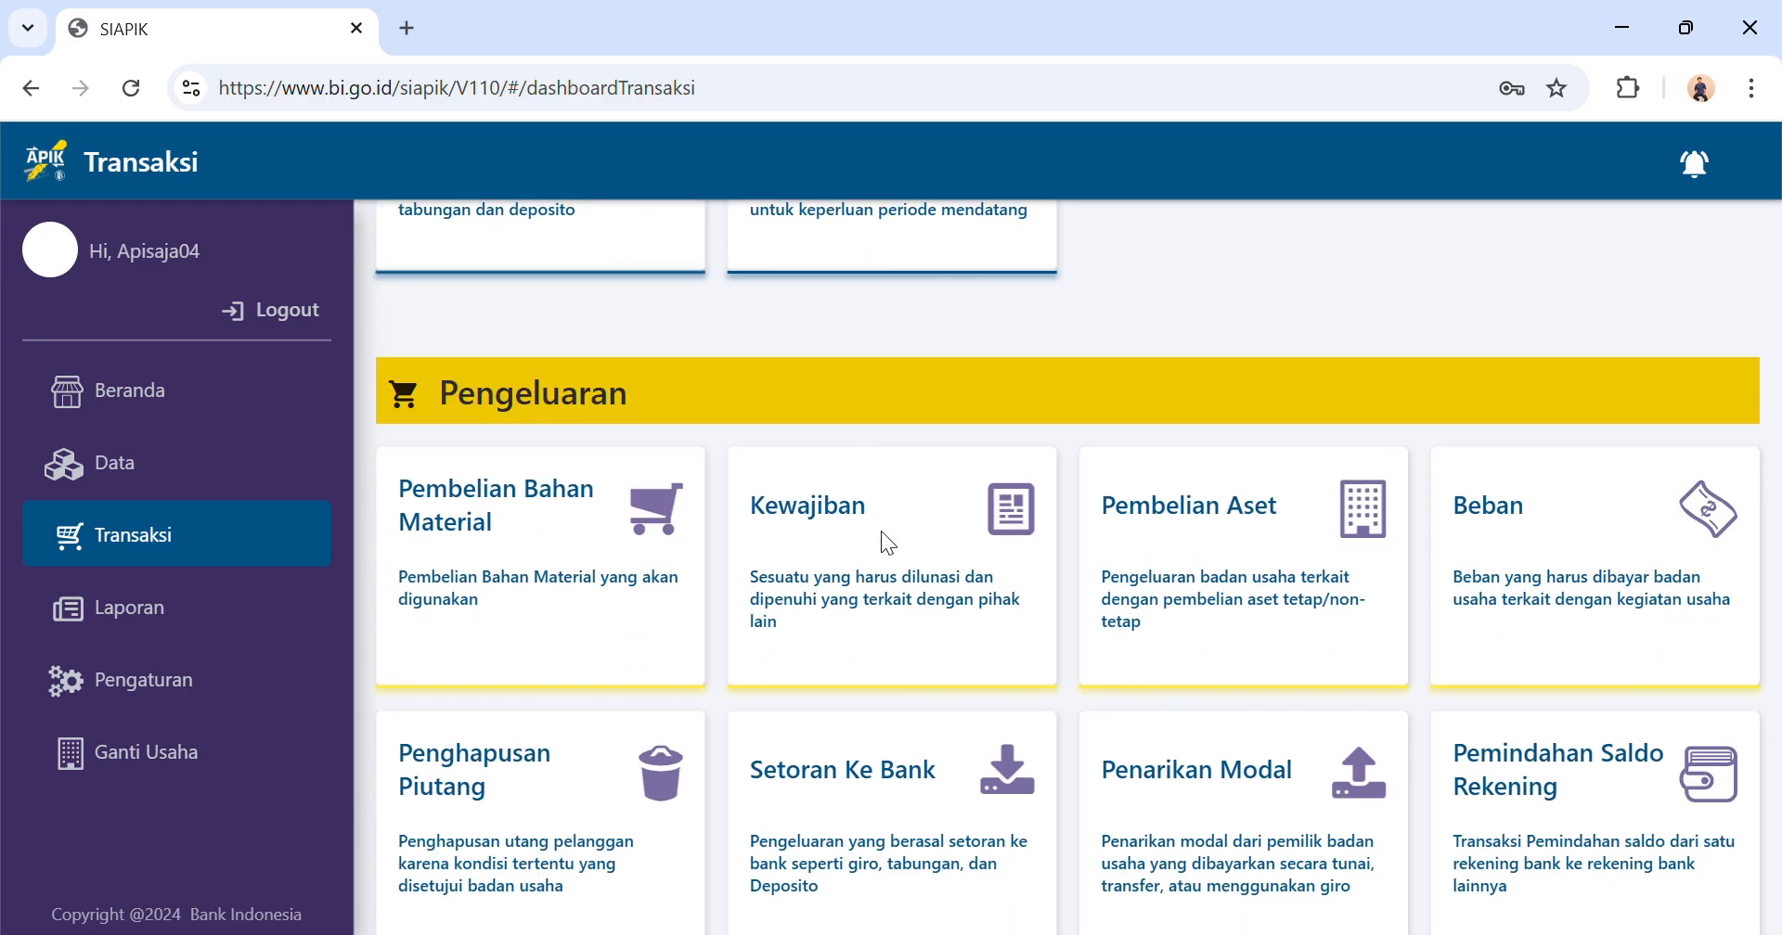
pyautogui.click(568, 542)
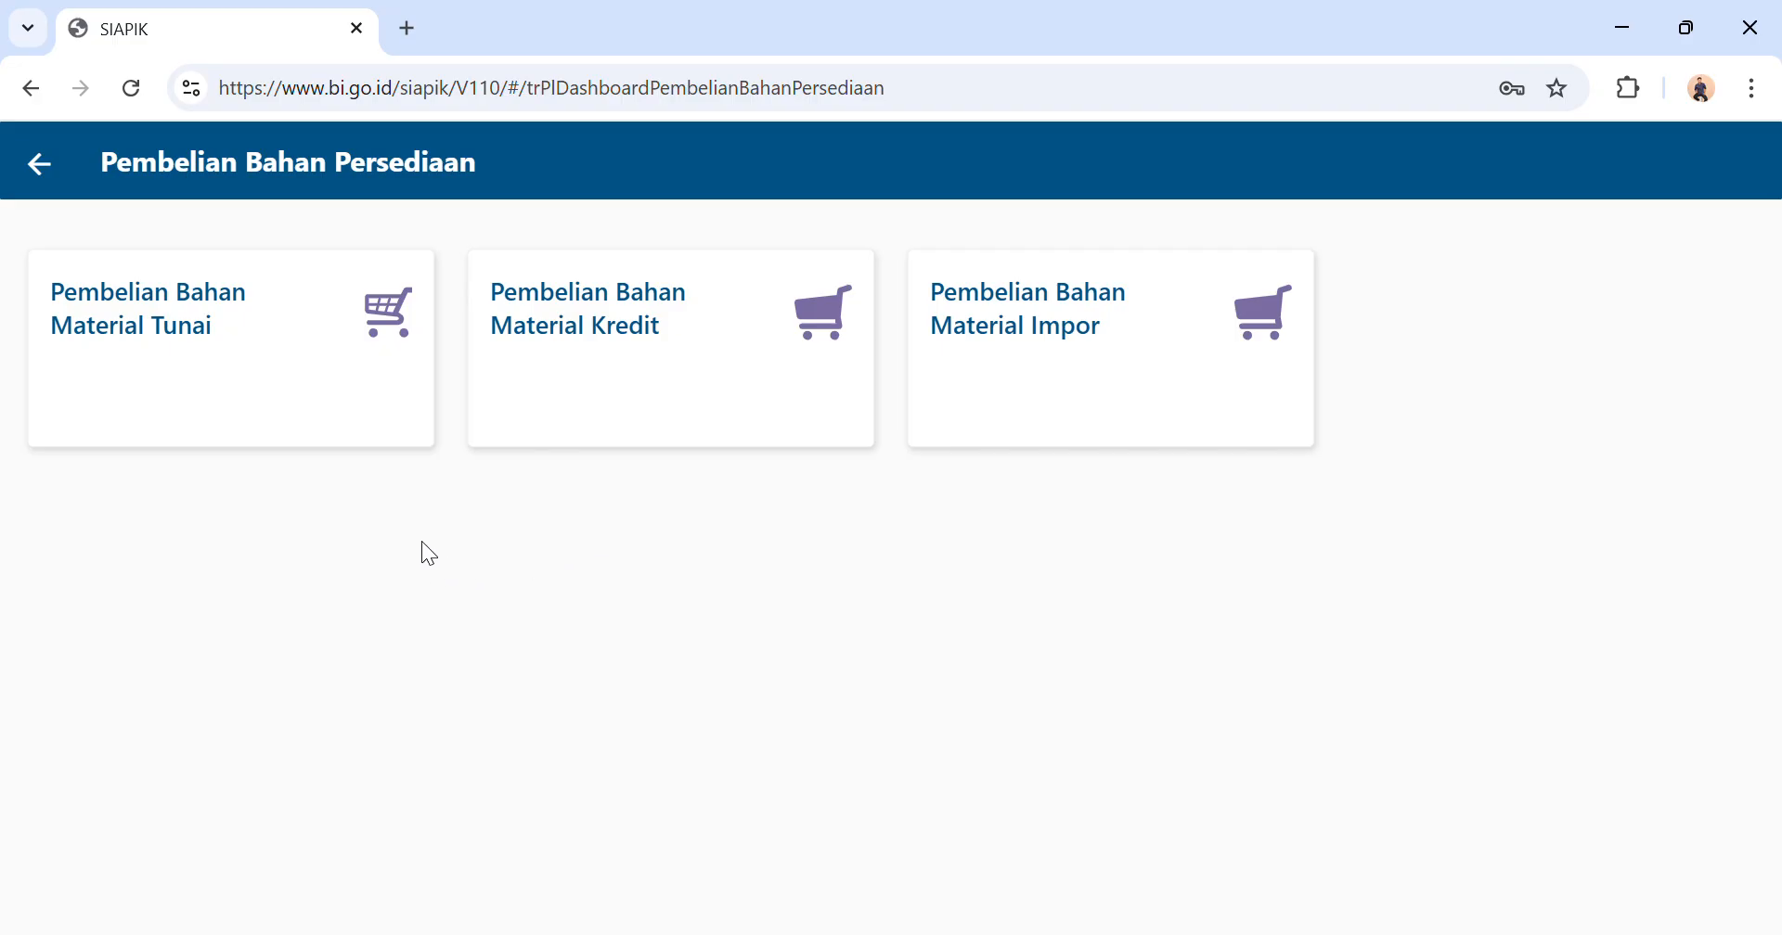
pyautogui.click(304, 316)
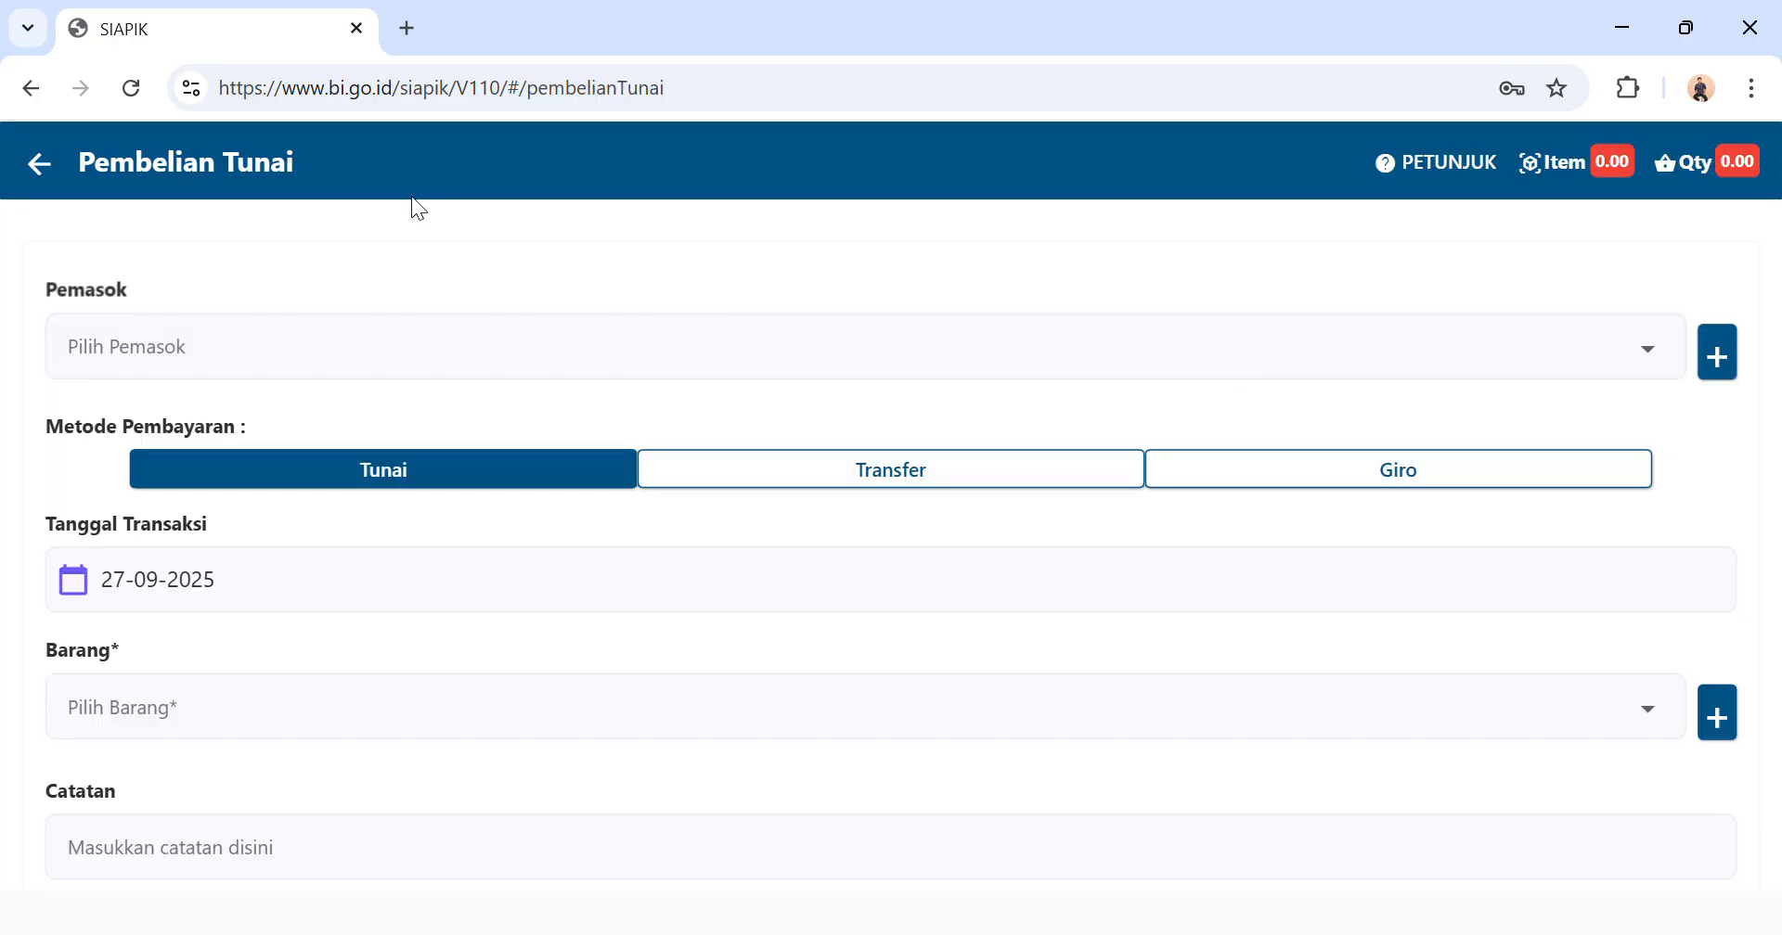
pyautogui.click(38, 164)
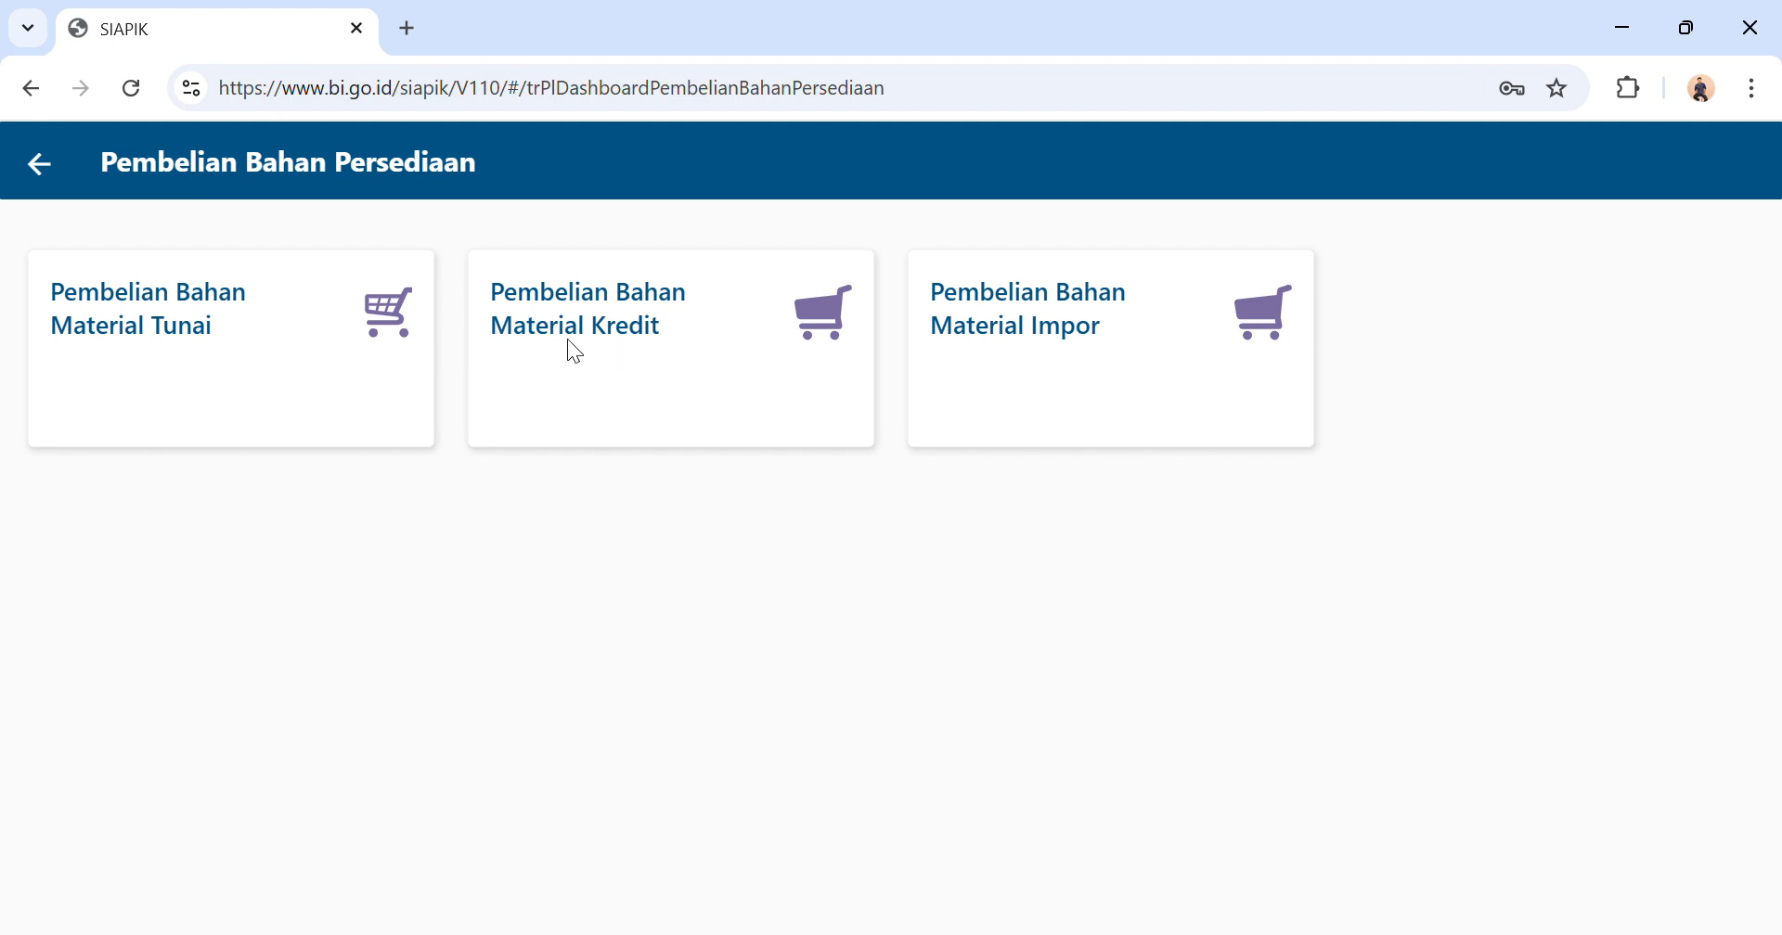
pyautogui.click(281, 343)
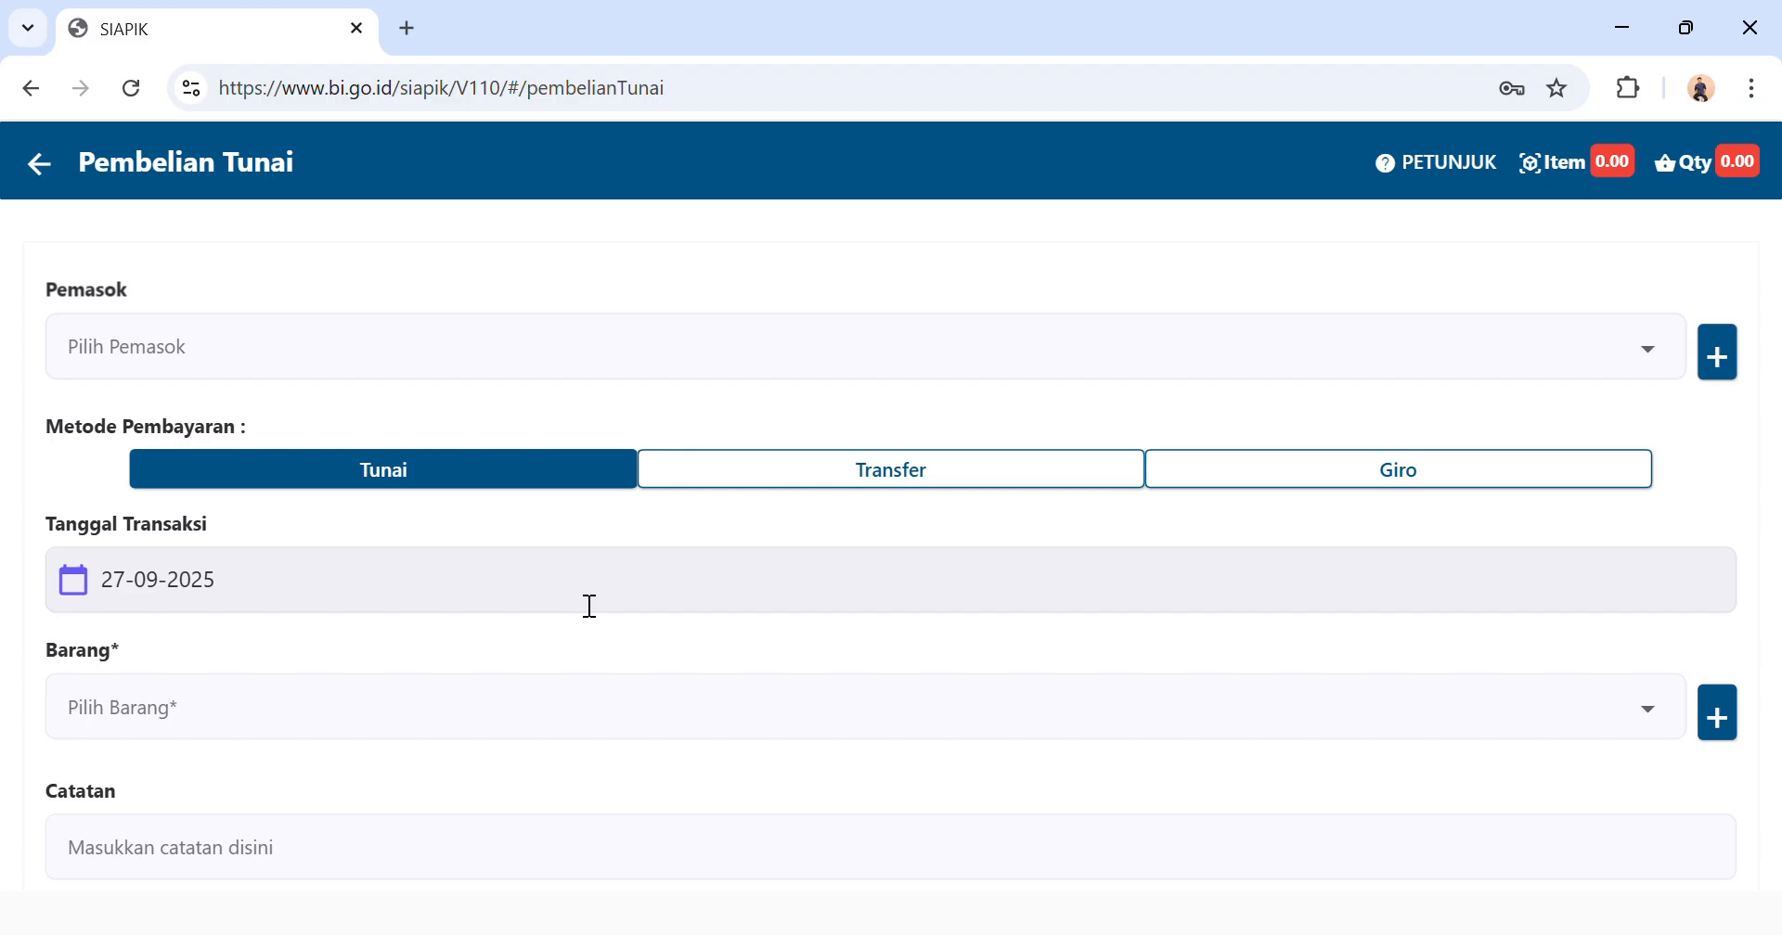
pyautogui.click(57, 173)
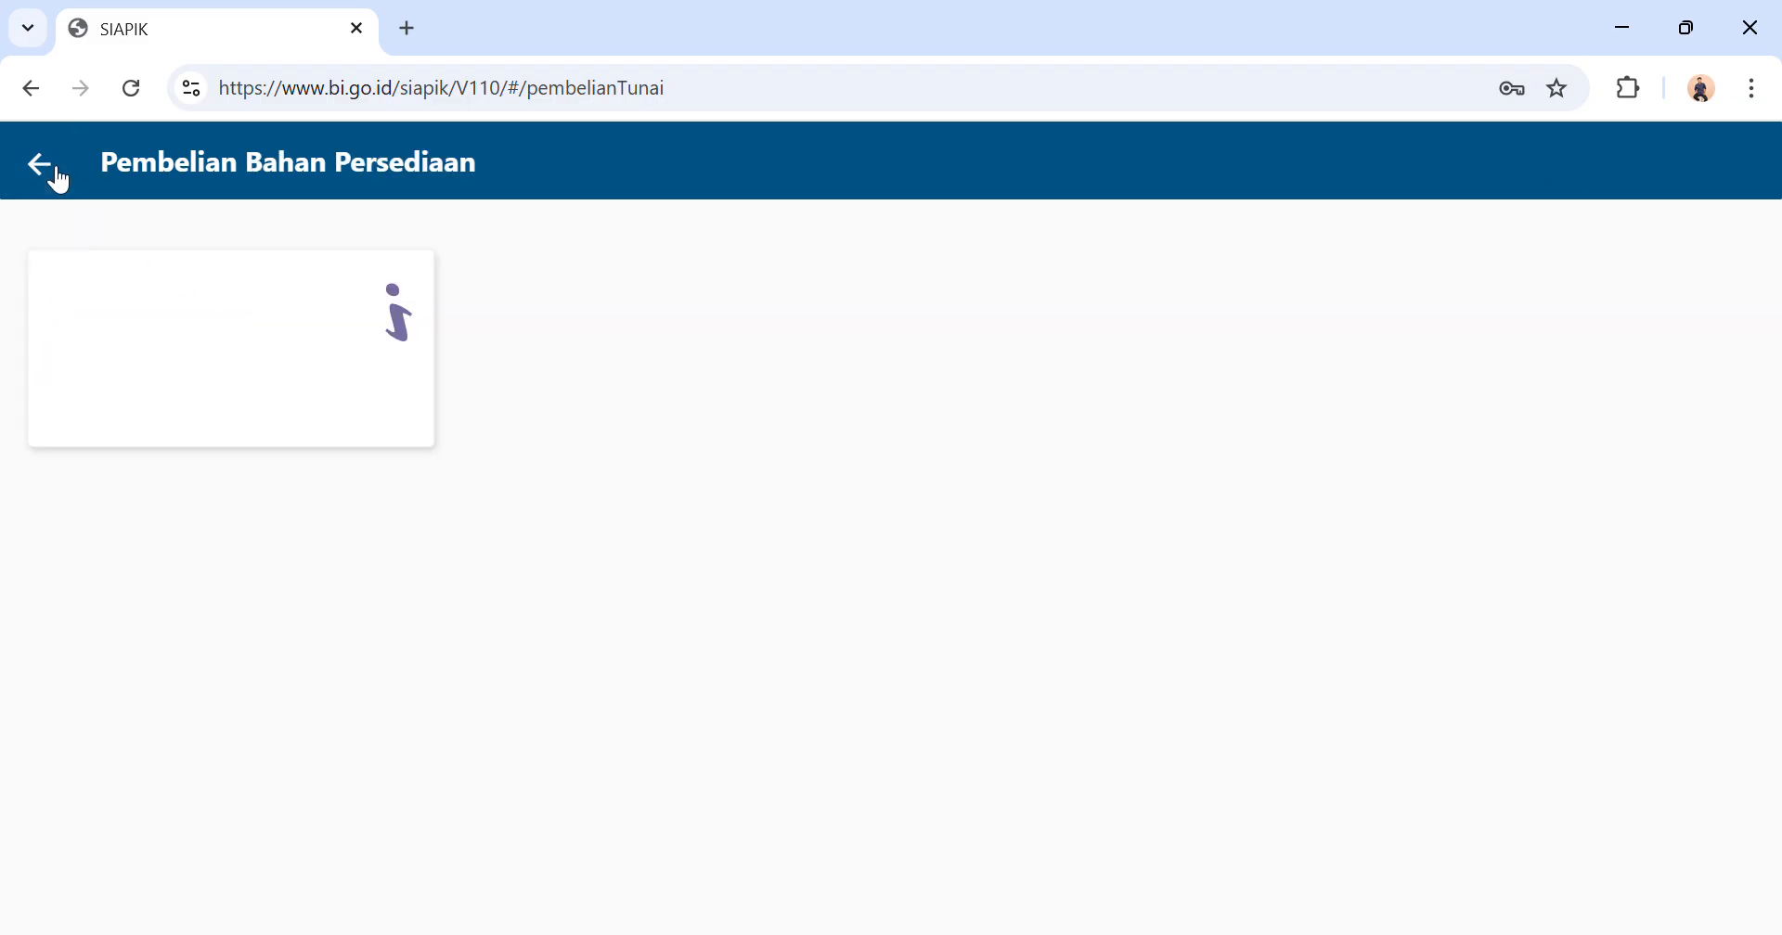
pyautogui.click(41, 165)
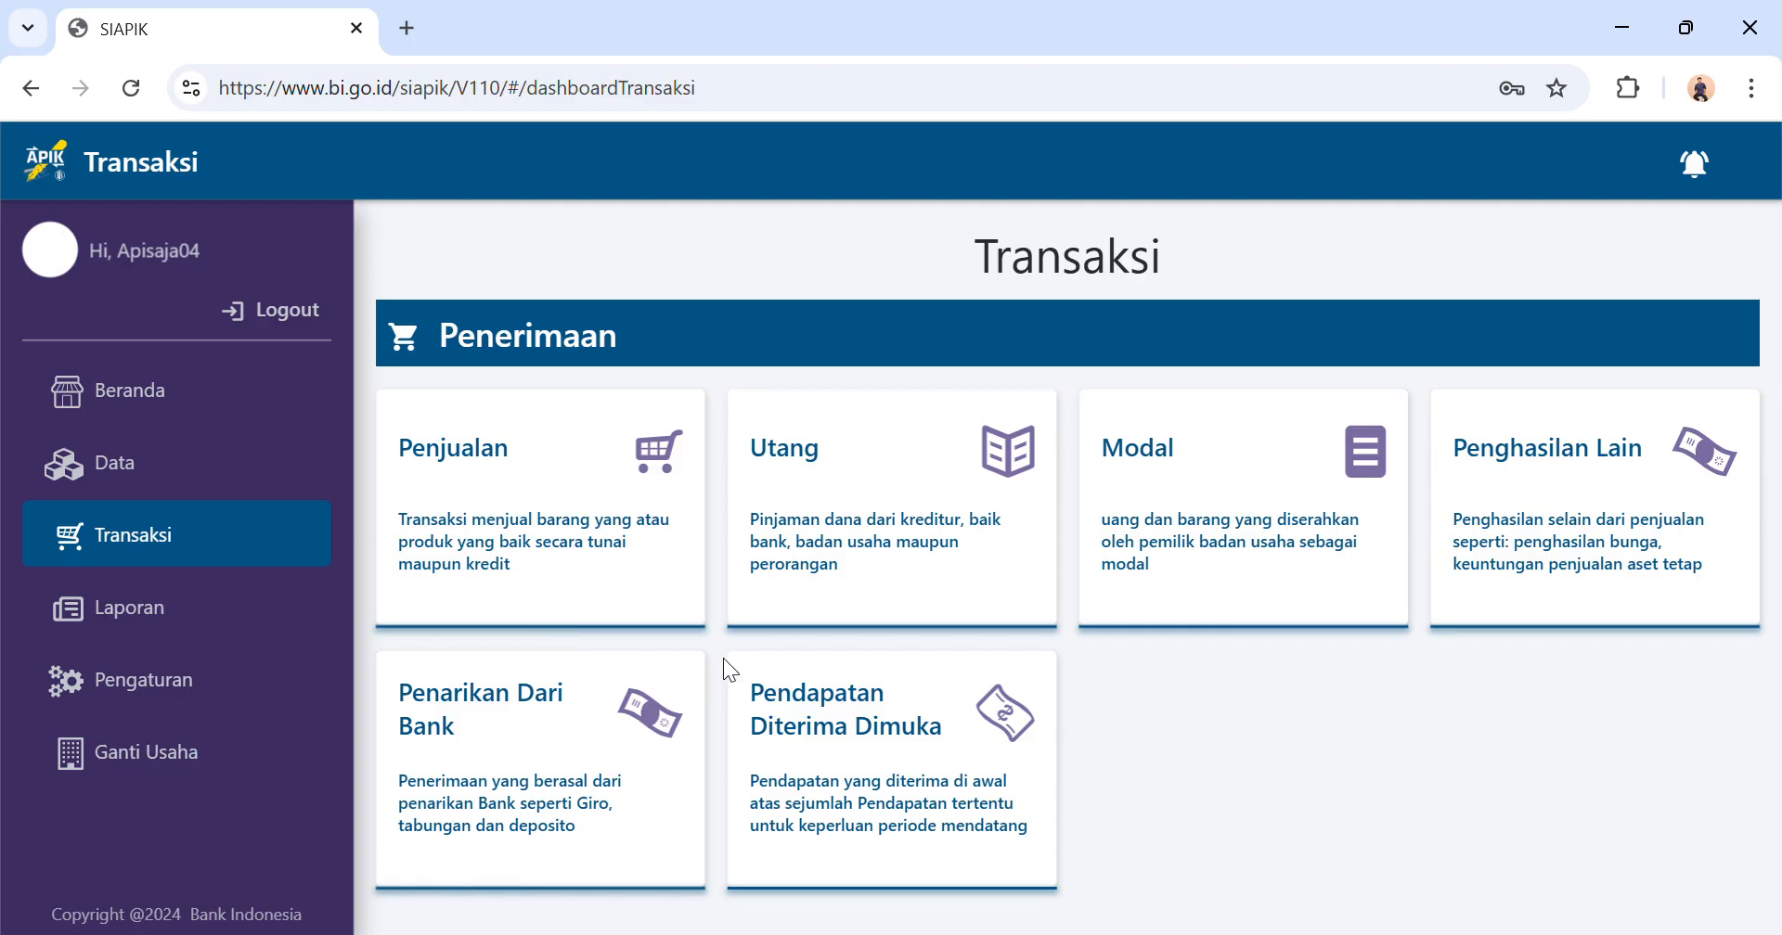
# Start a Beban Tenaga Kerja expense transaction and enter Rp 500.000 as its value.
pyautogui.scroll(-5, 722, 659)
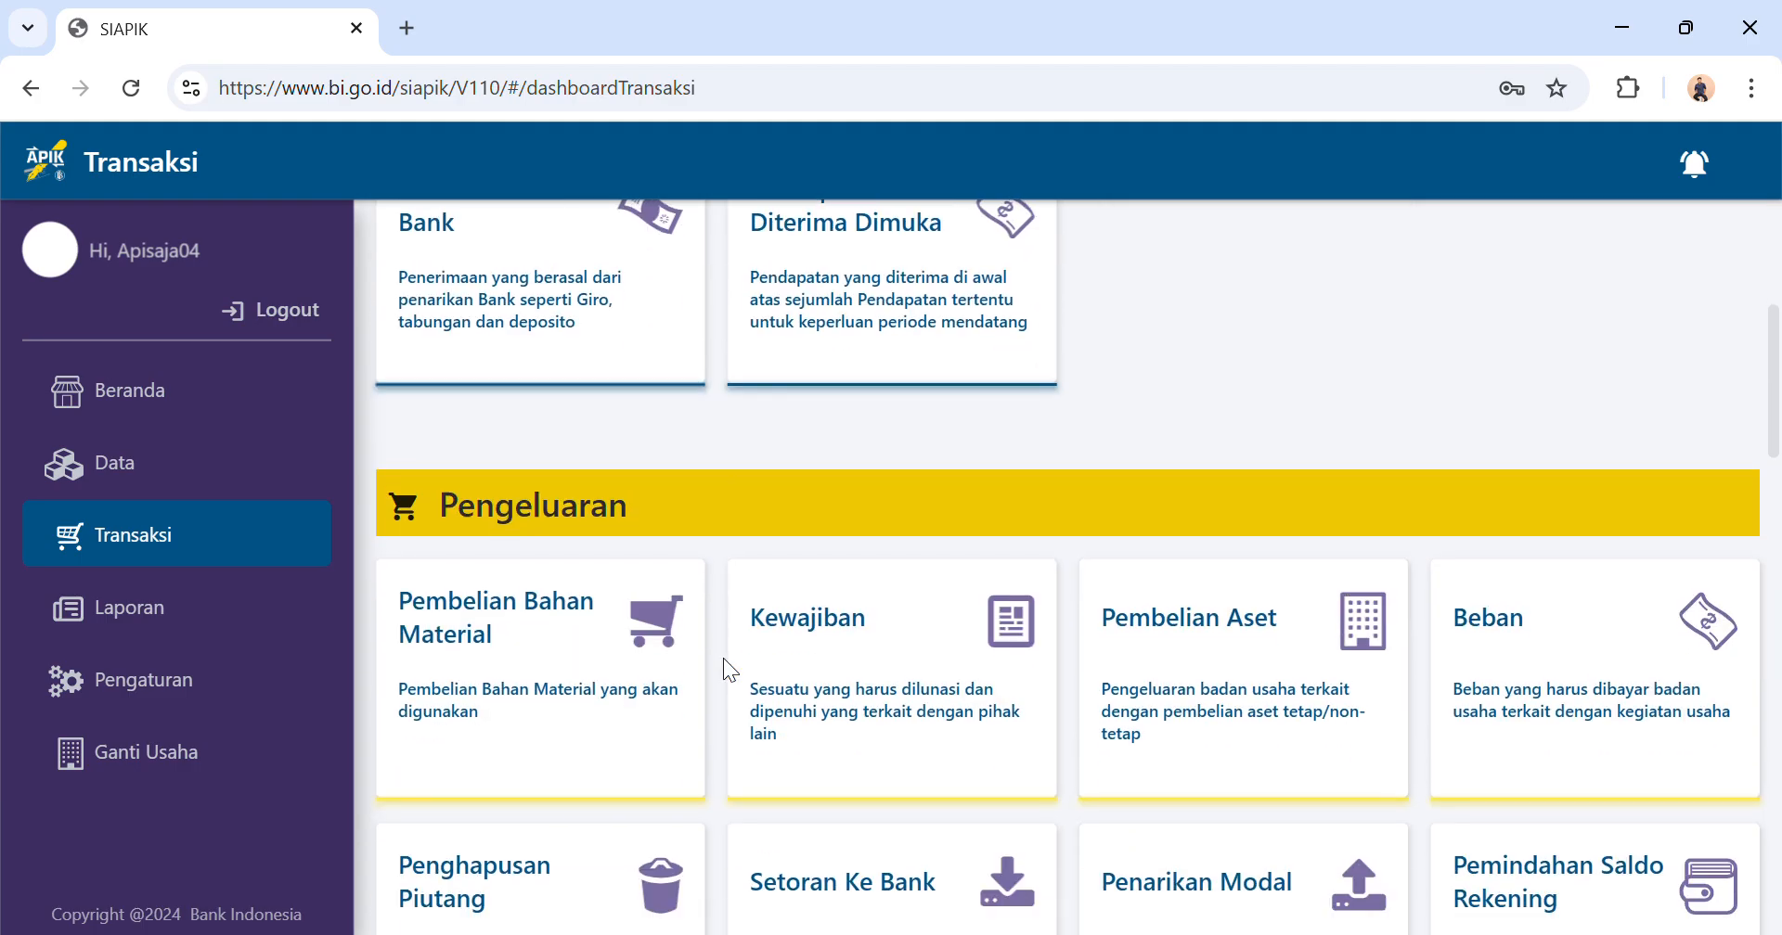
pyautogui.scroll(-1, 722, 658)
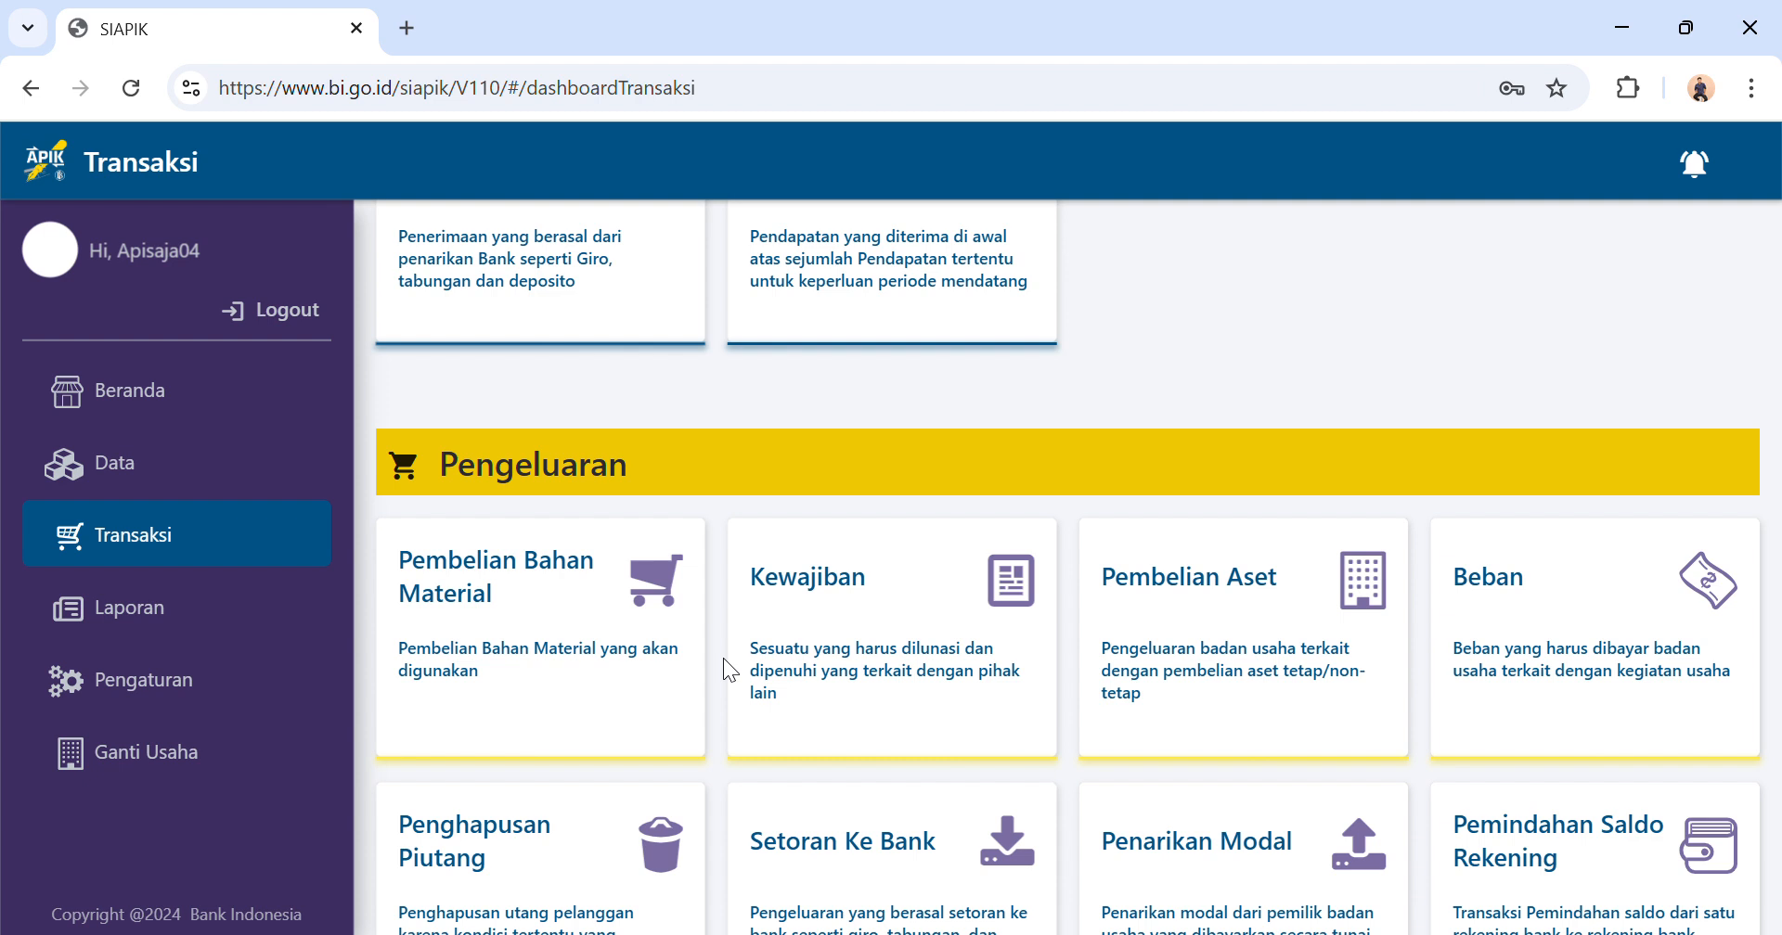
pyautogui.click(1533, 620)
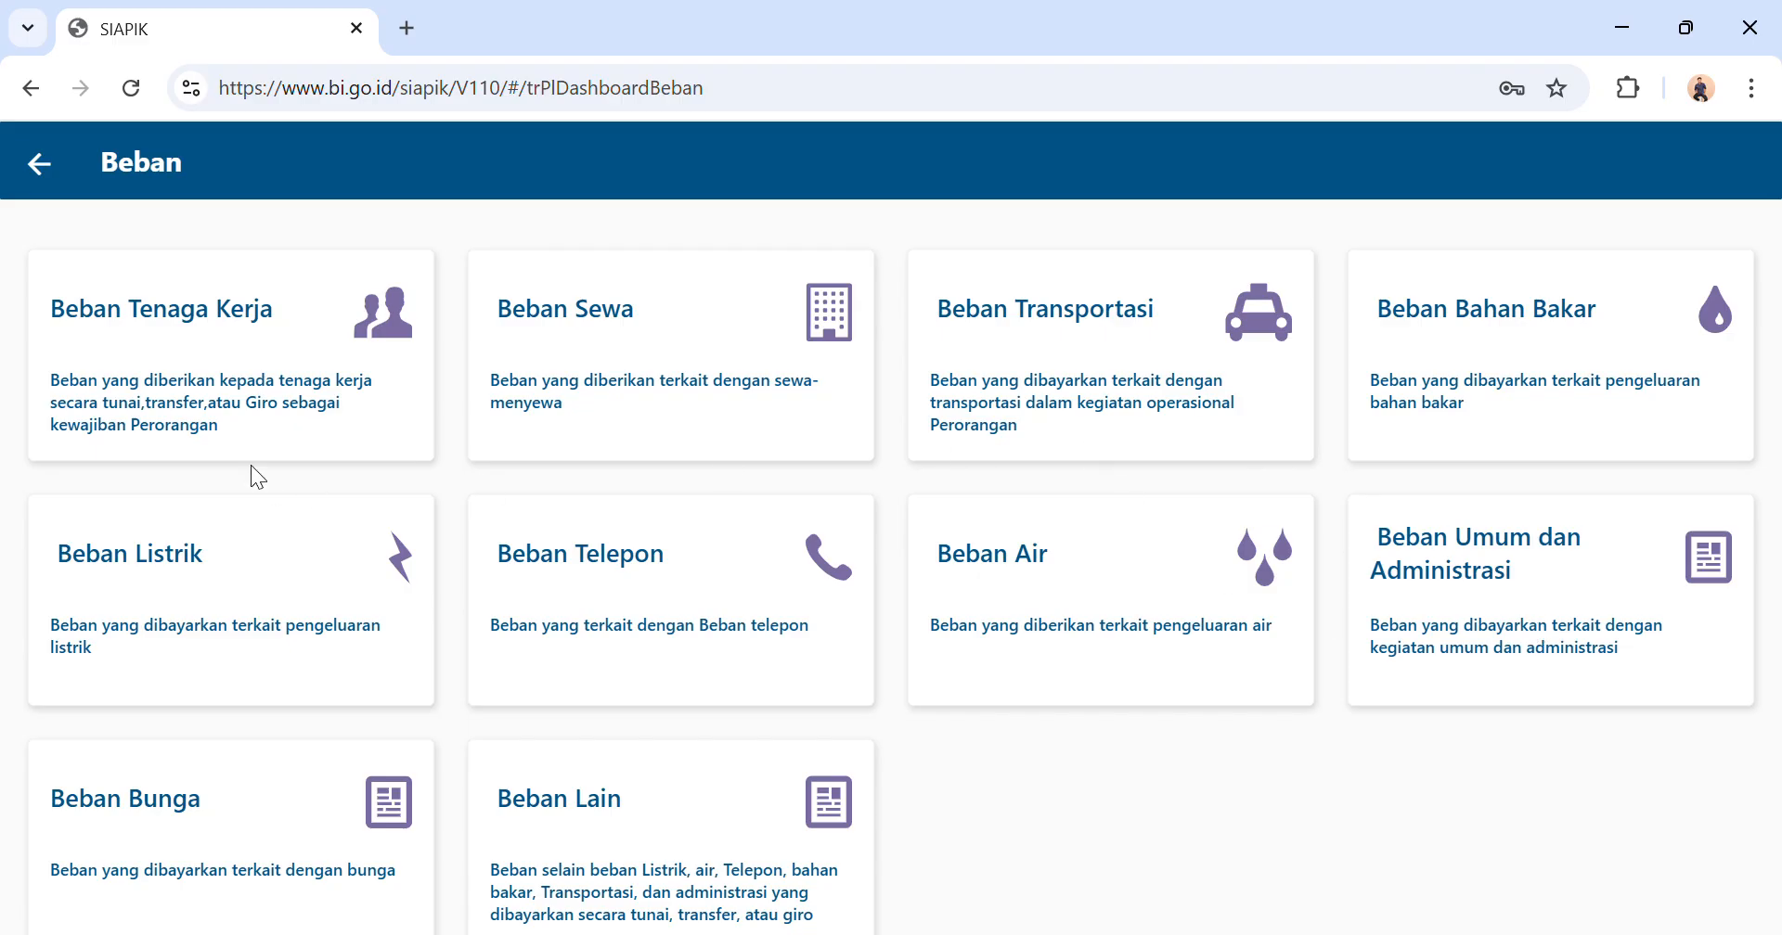
pyautogui.click(241, 375)
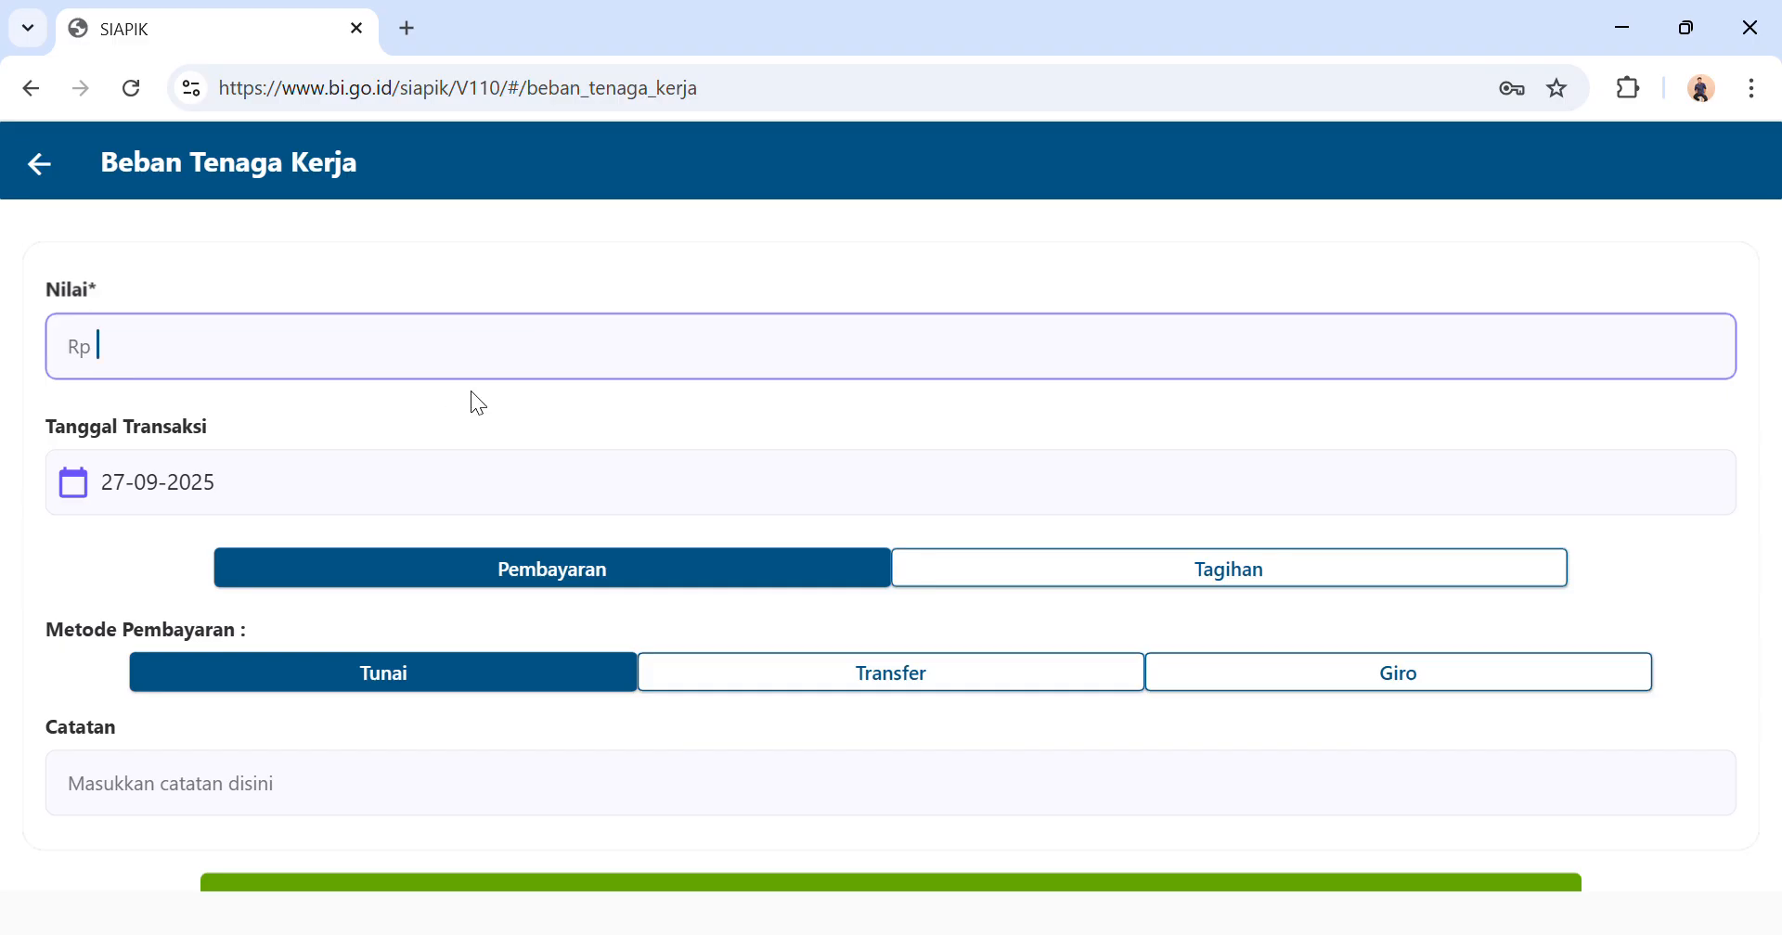
pyautogui.write('500.000')
# Set the labour expense's transaction date to 08-07-2025.
pyautogui.click(296, 515)
pyautogui.click(1155, 345)
pyautogui.click(1155, 347)
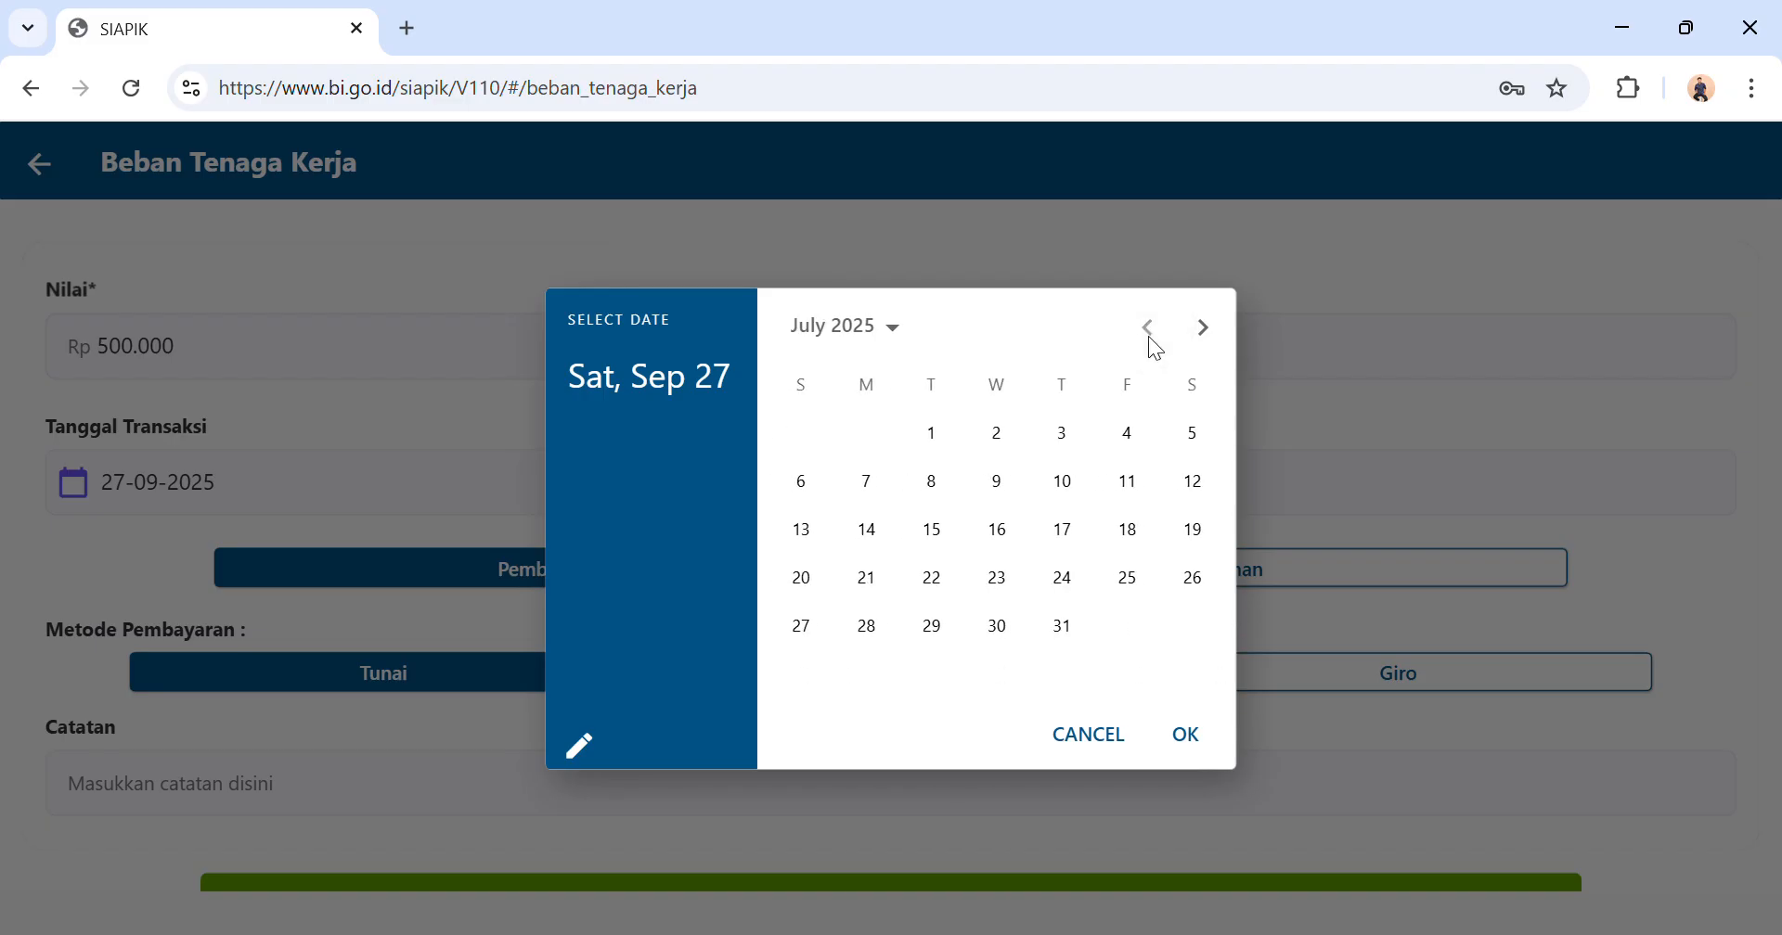
pyautogui.click(933, 482)
pyautogui.click(1193, 737)
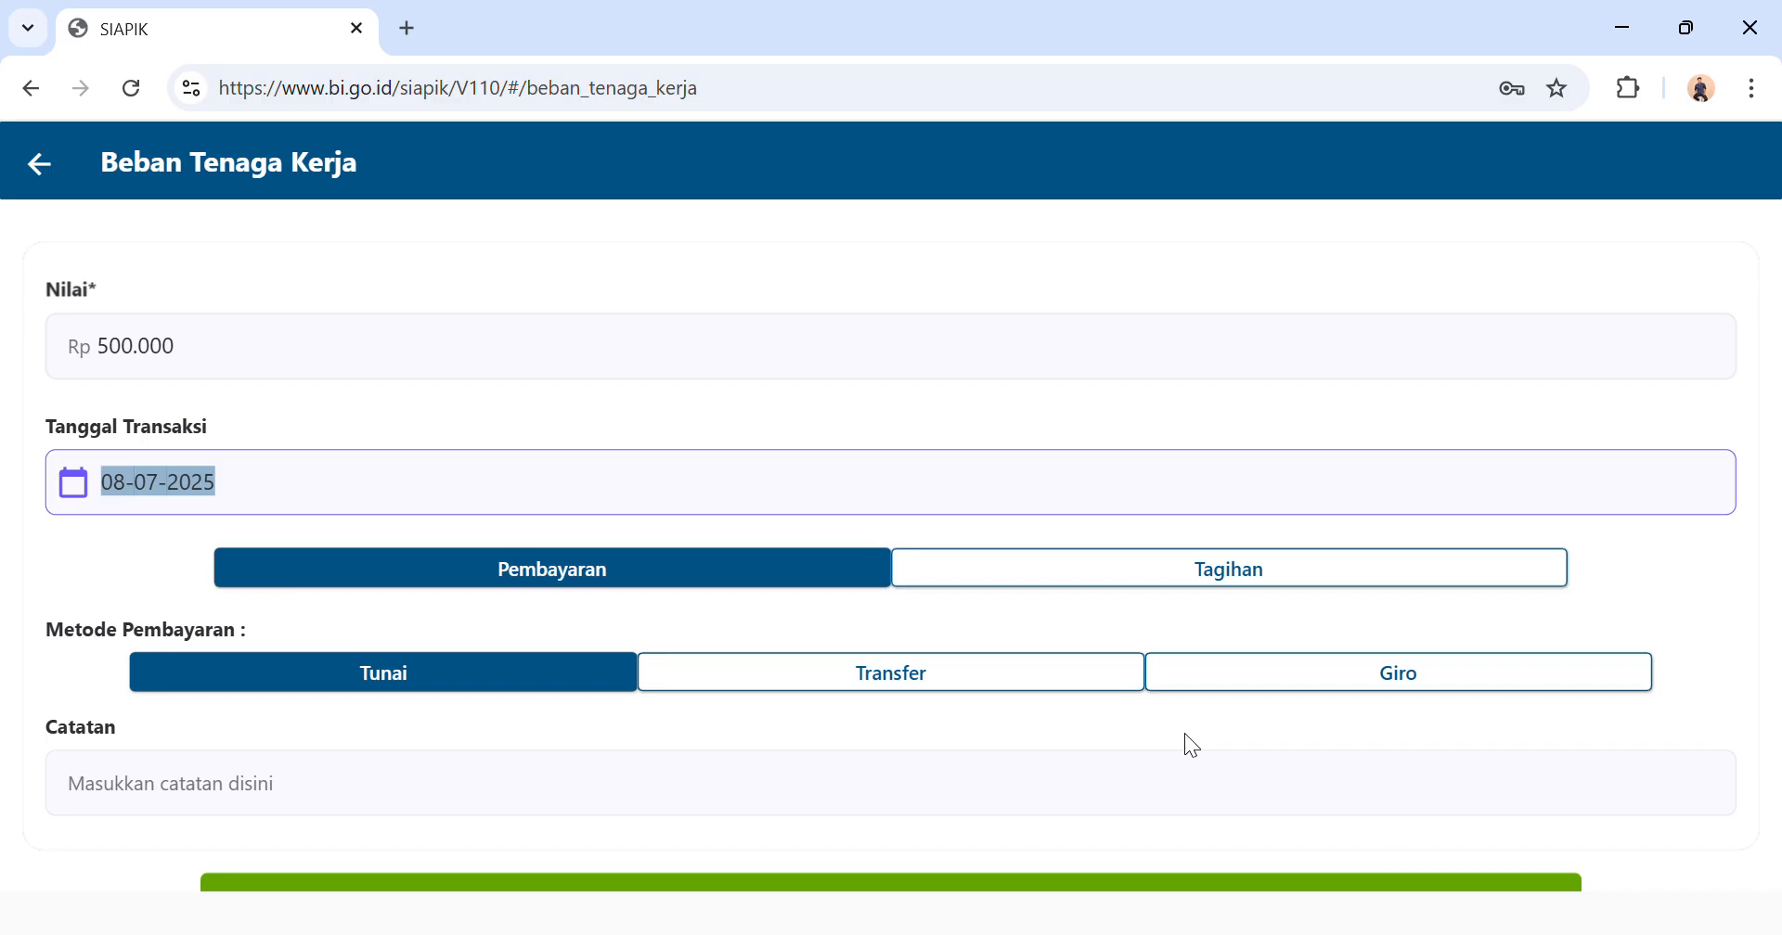
# Save the labour expense as a cash payment and return to the transaction menu.
pyautogui.scroll(-2, 1555, 792)
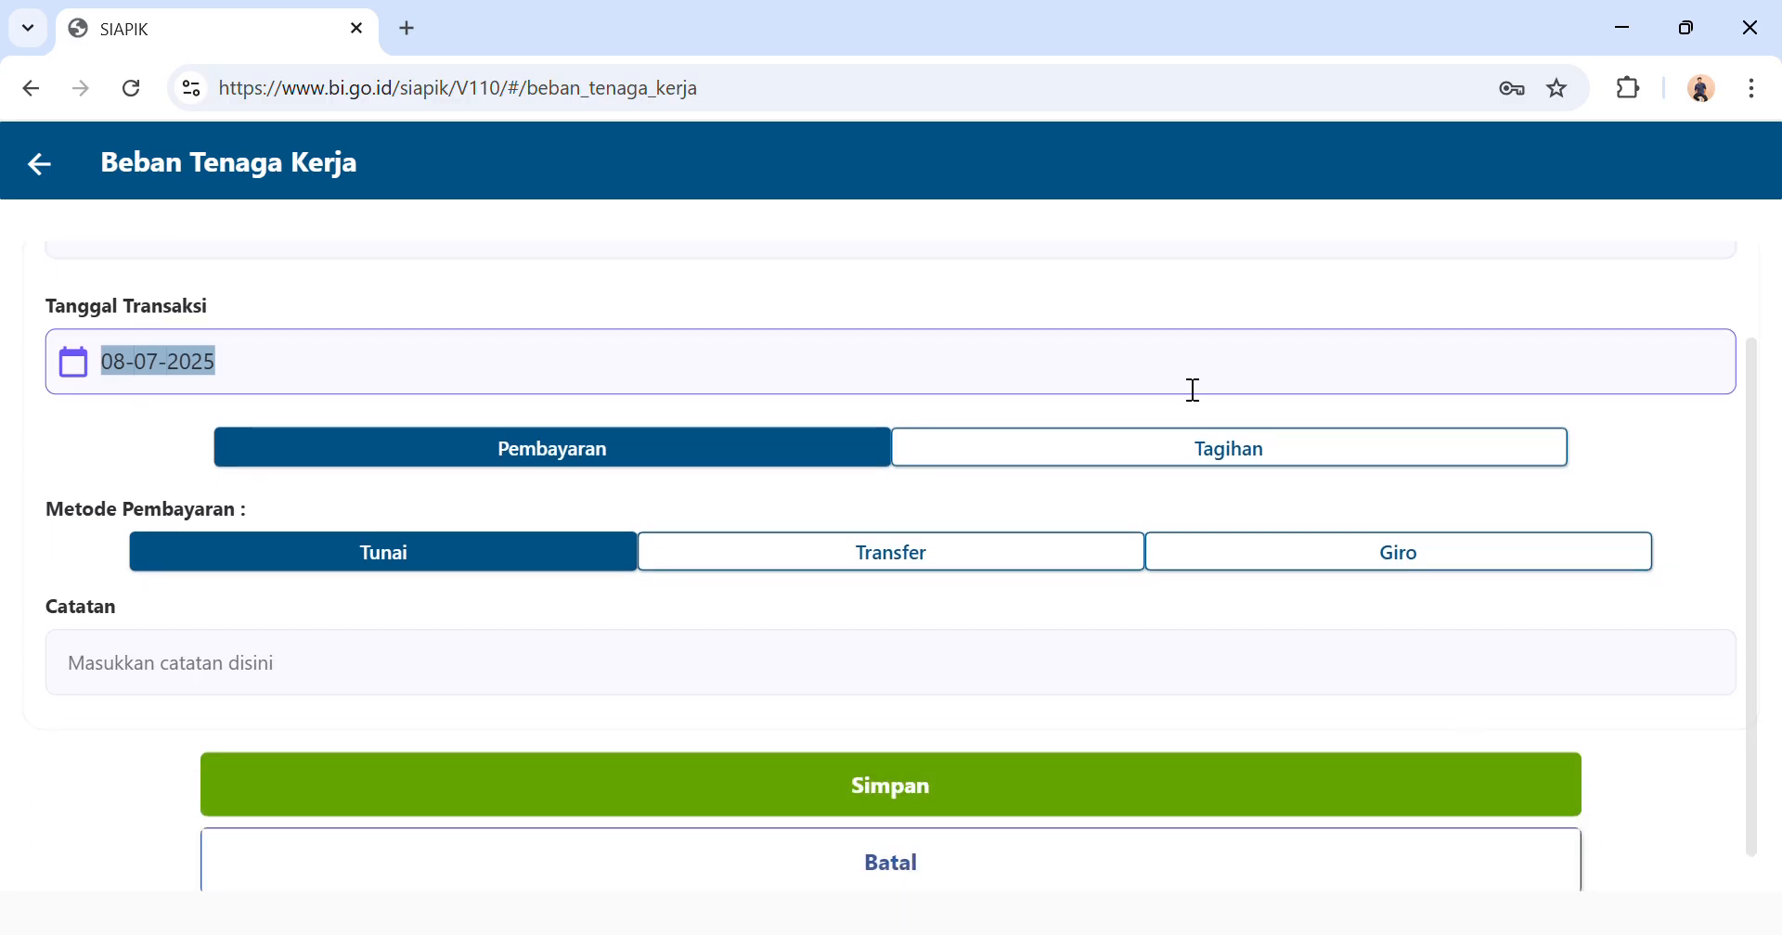
pyautogui.scroll(1, 1191, 390)
pyautogui.scroll(-2, 1189, 390)
pyautogui.click(815, 755)
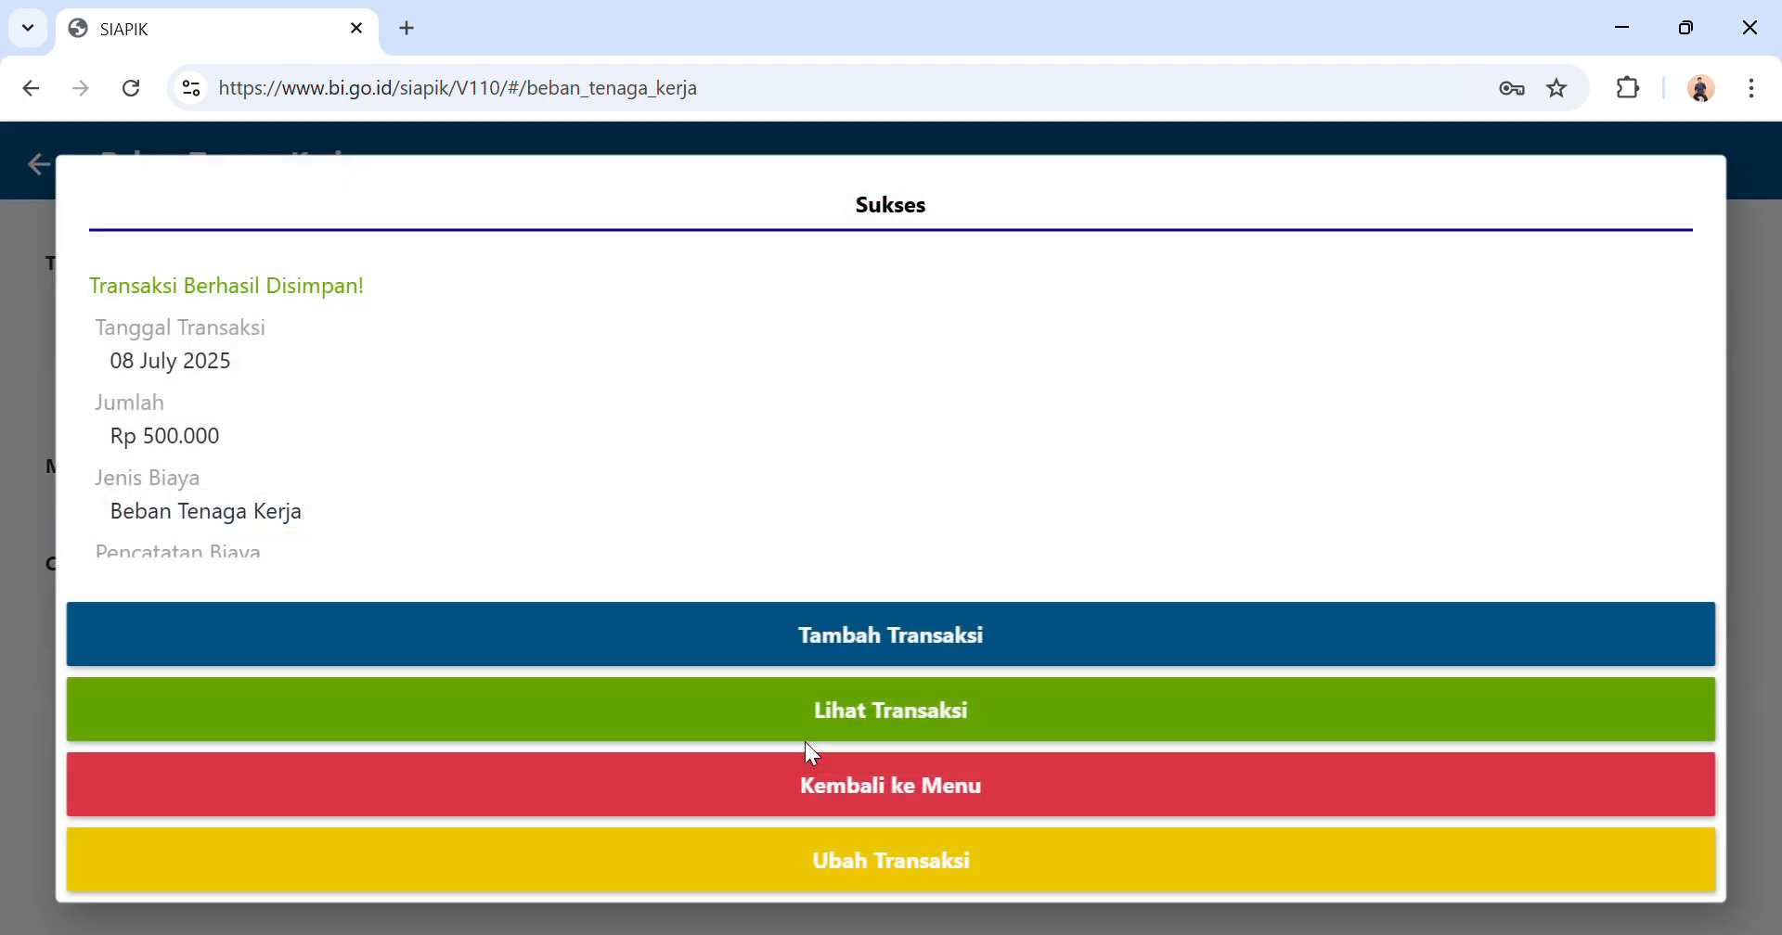
pyautogui.click(818, 796)
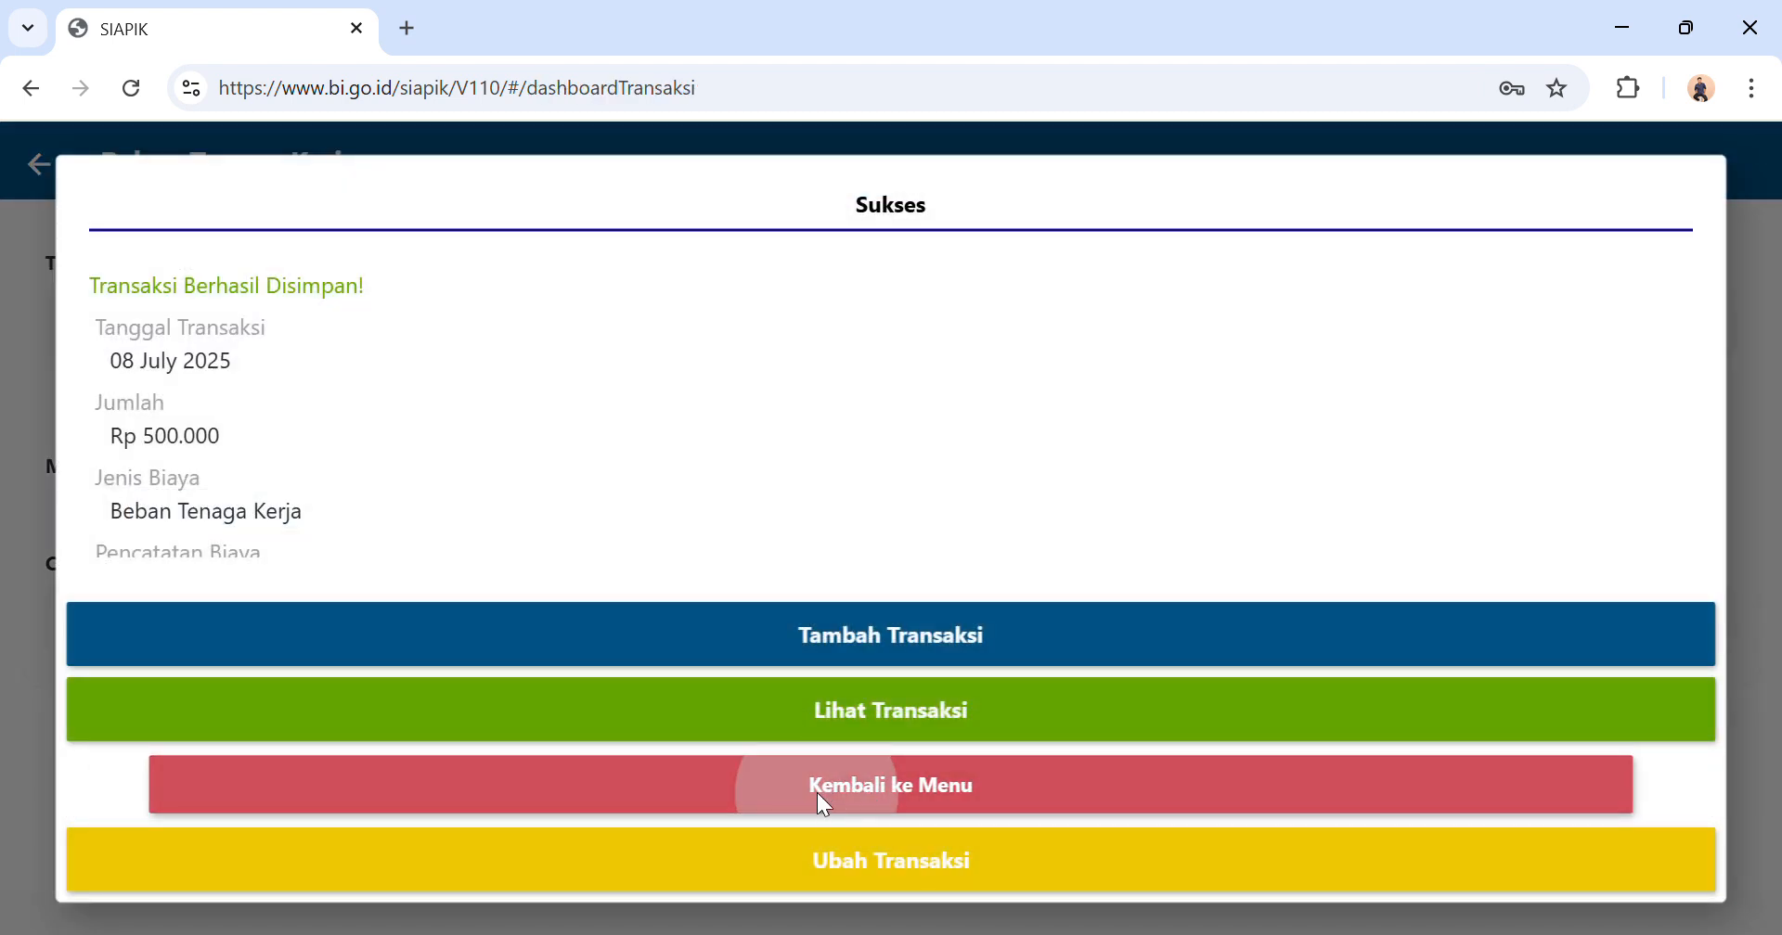
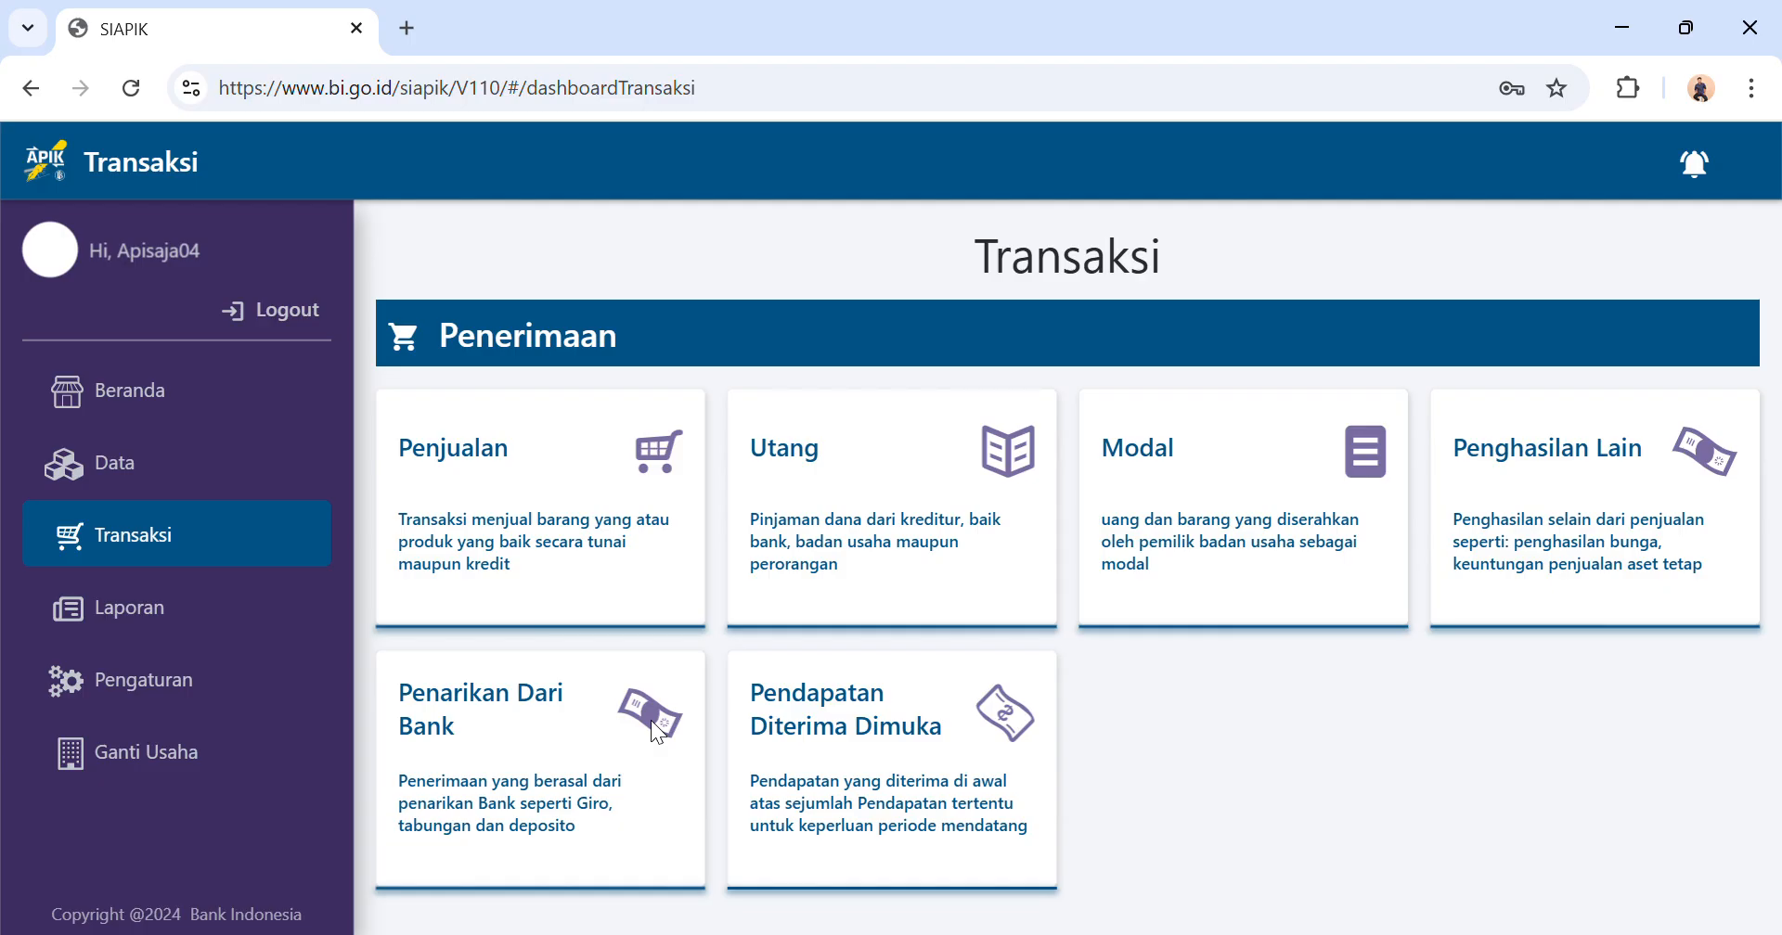
# Start a cash material purchase (Pembelian Bahan Material Tunai) with Toko Berkah as the supplier.
pyautogui.scroll(-1, 657, 733)
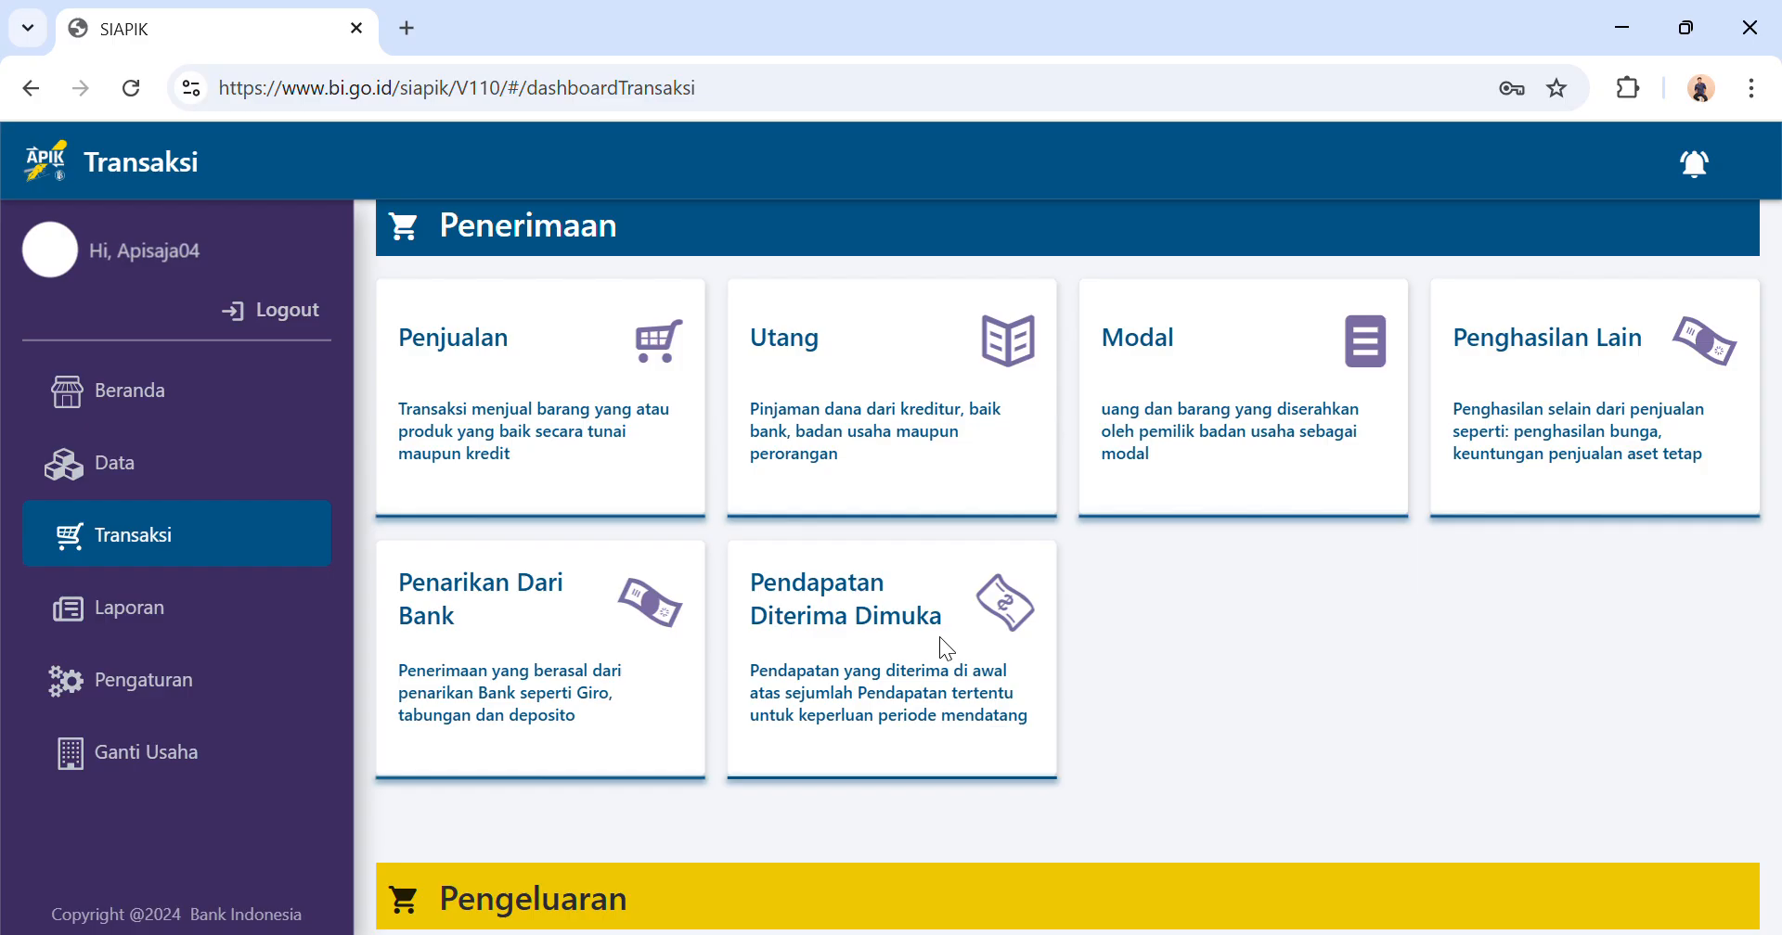
pyautogui.scroll(-4, 945, 647)
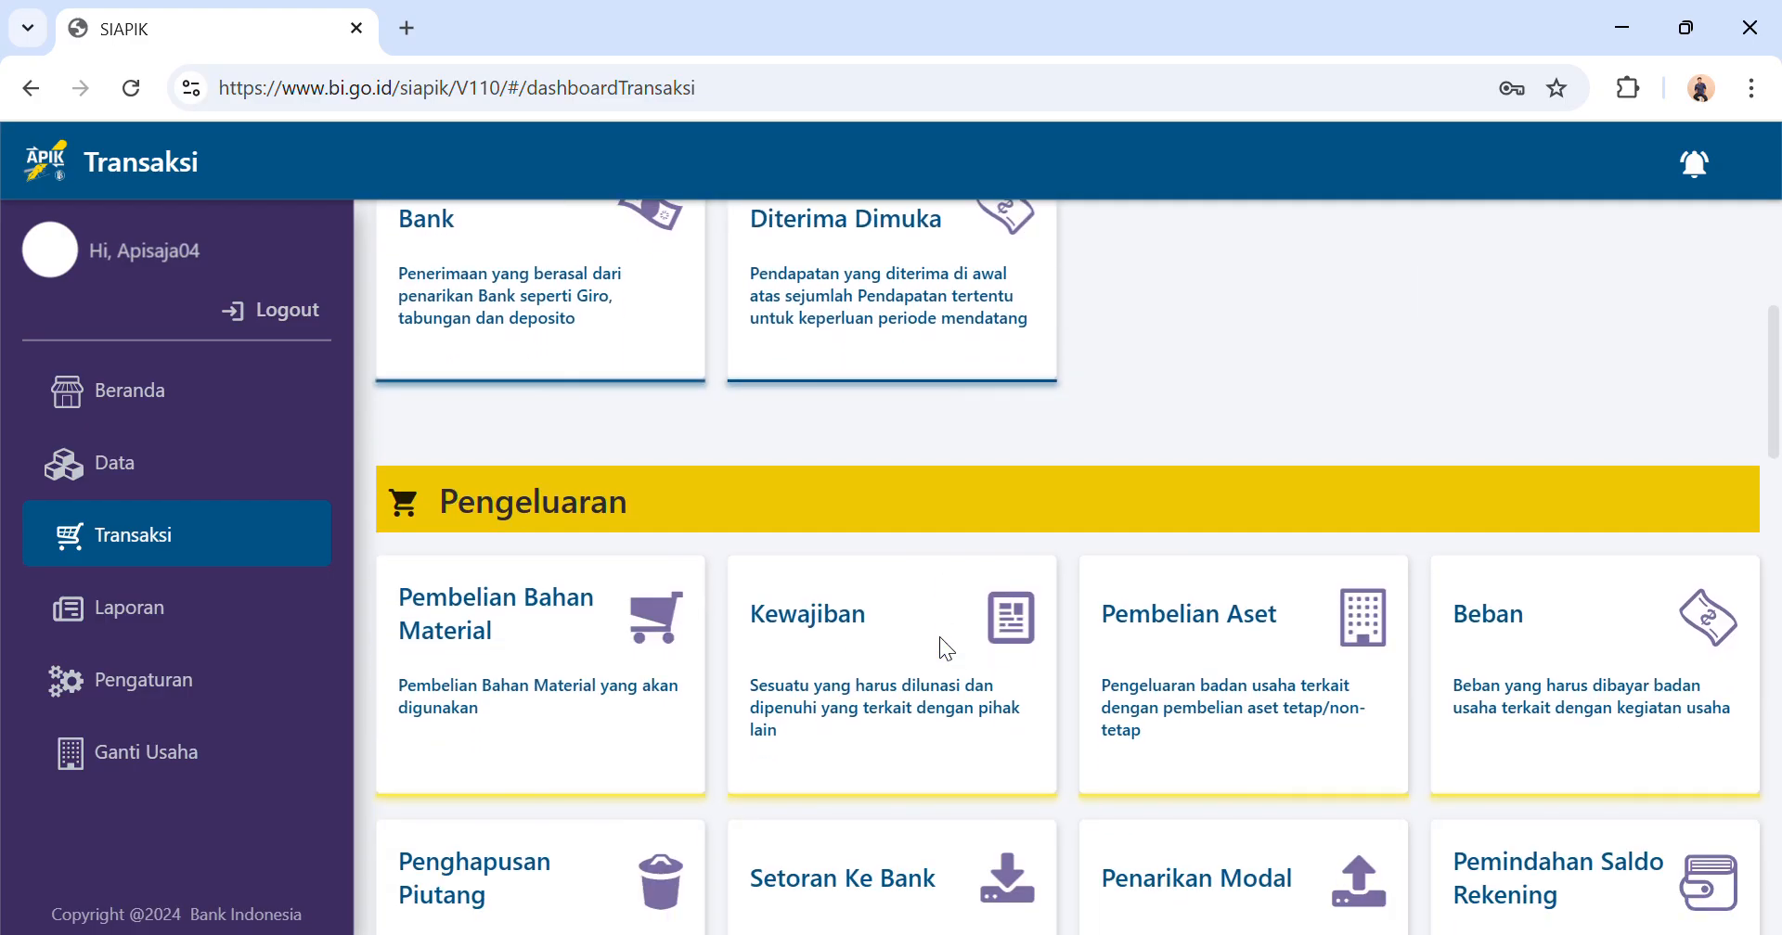
pyautogui.click(630, 666)
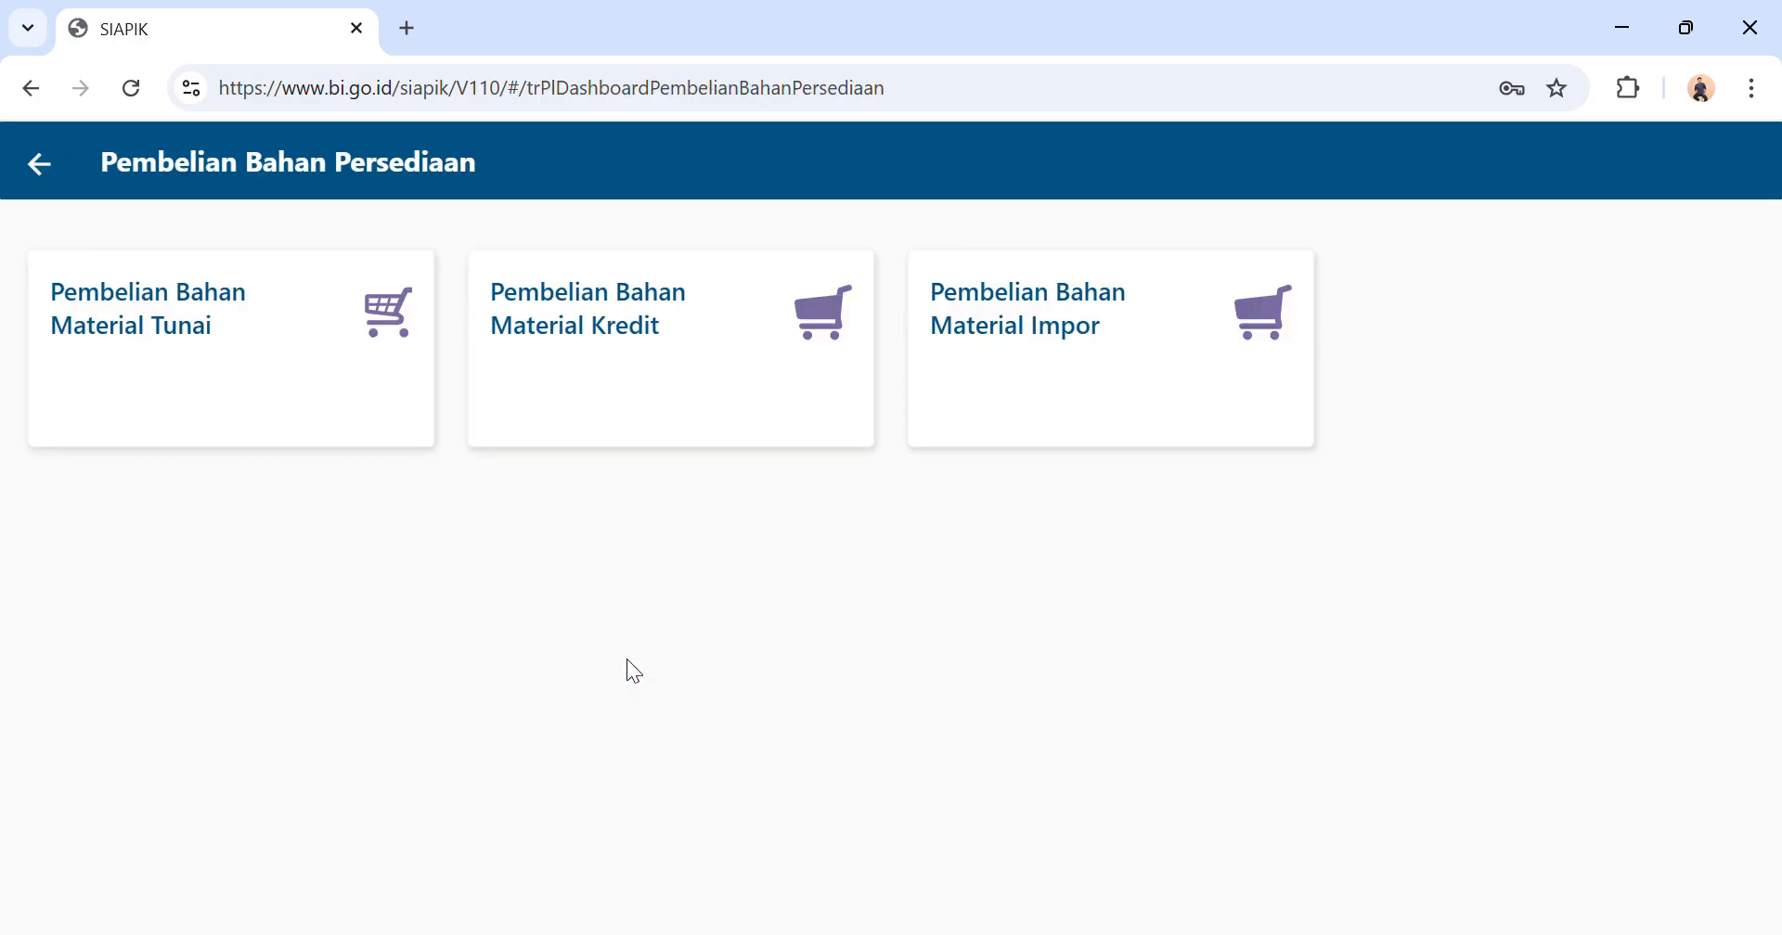
pyautogui.click(281, 364)
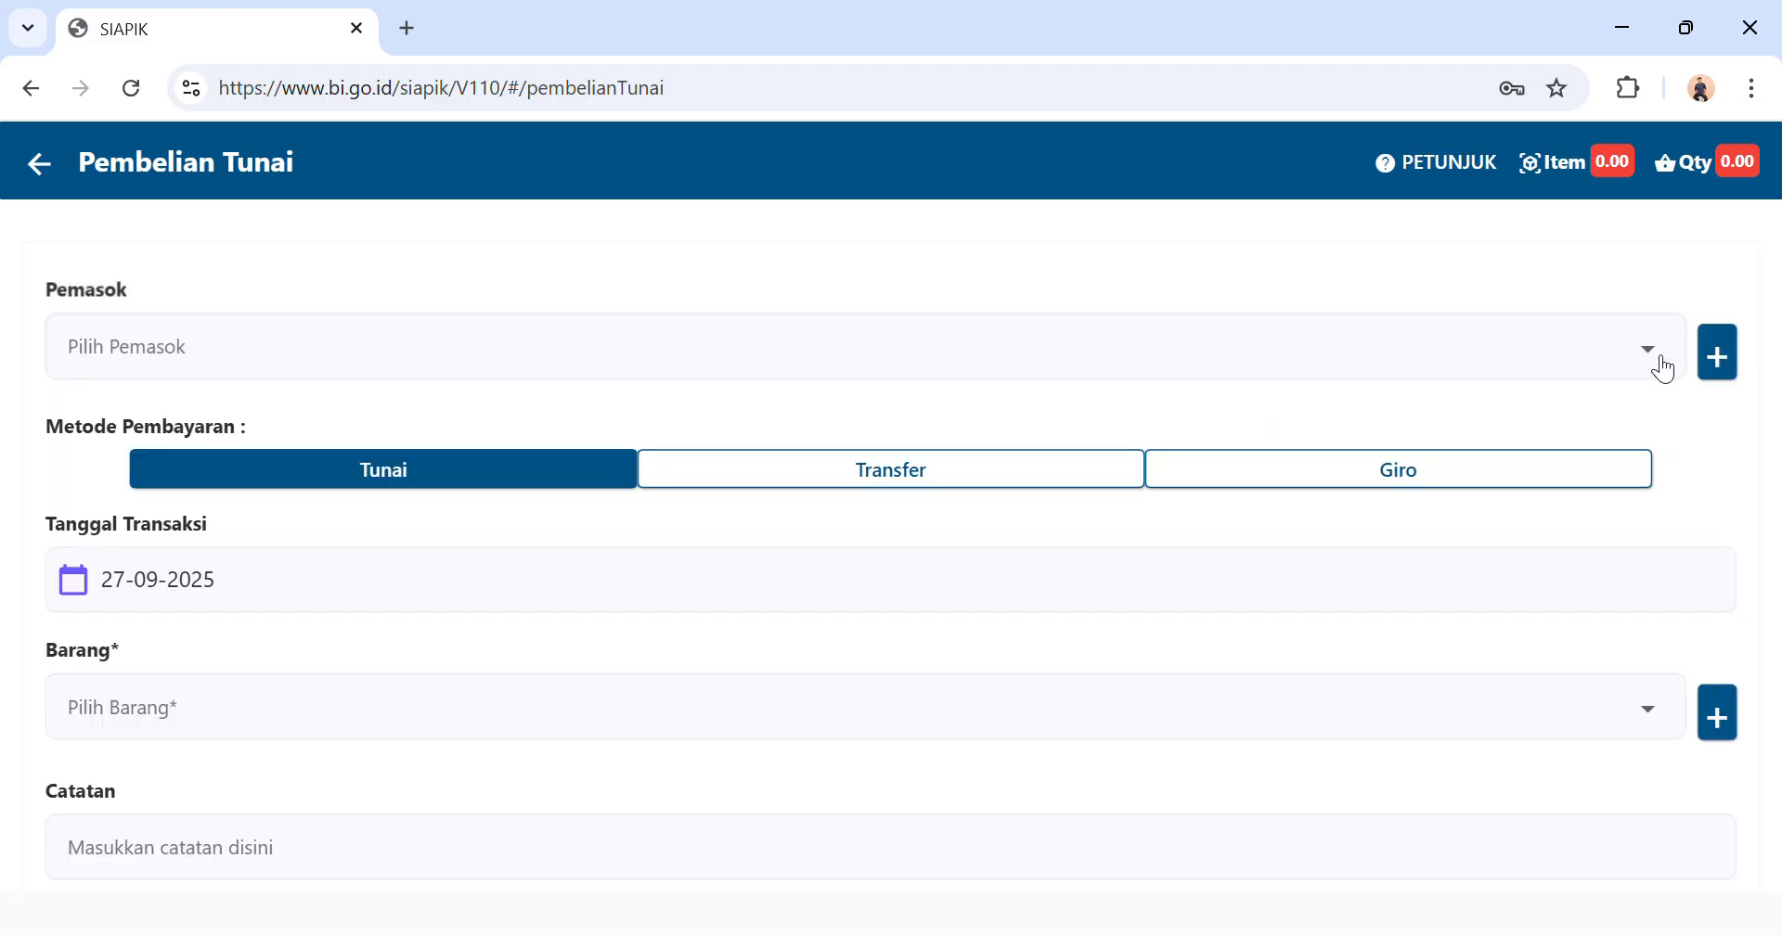
pyautogui.click(1663, 368)
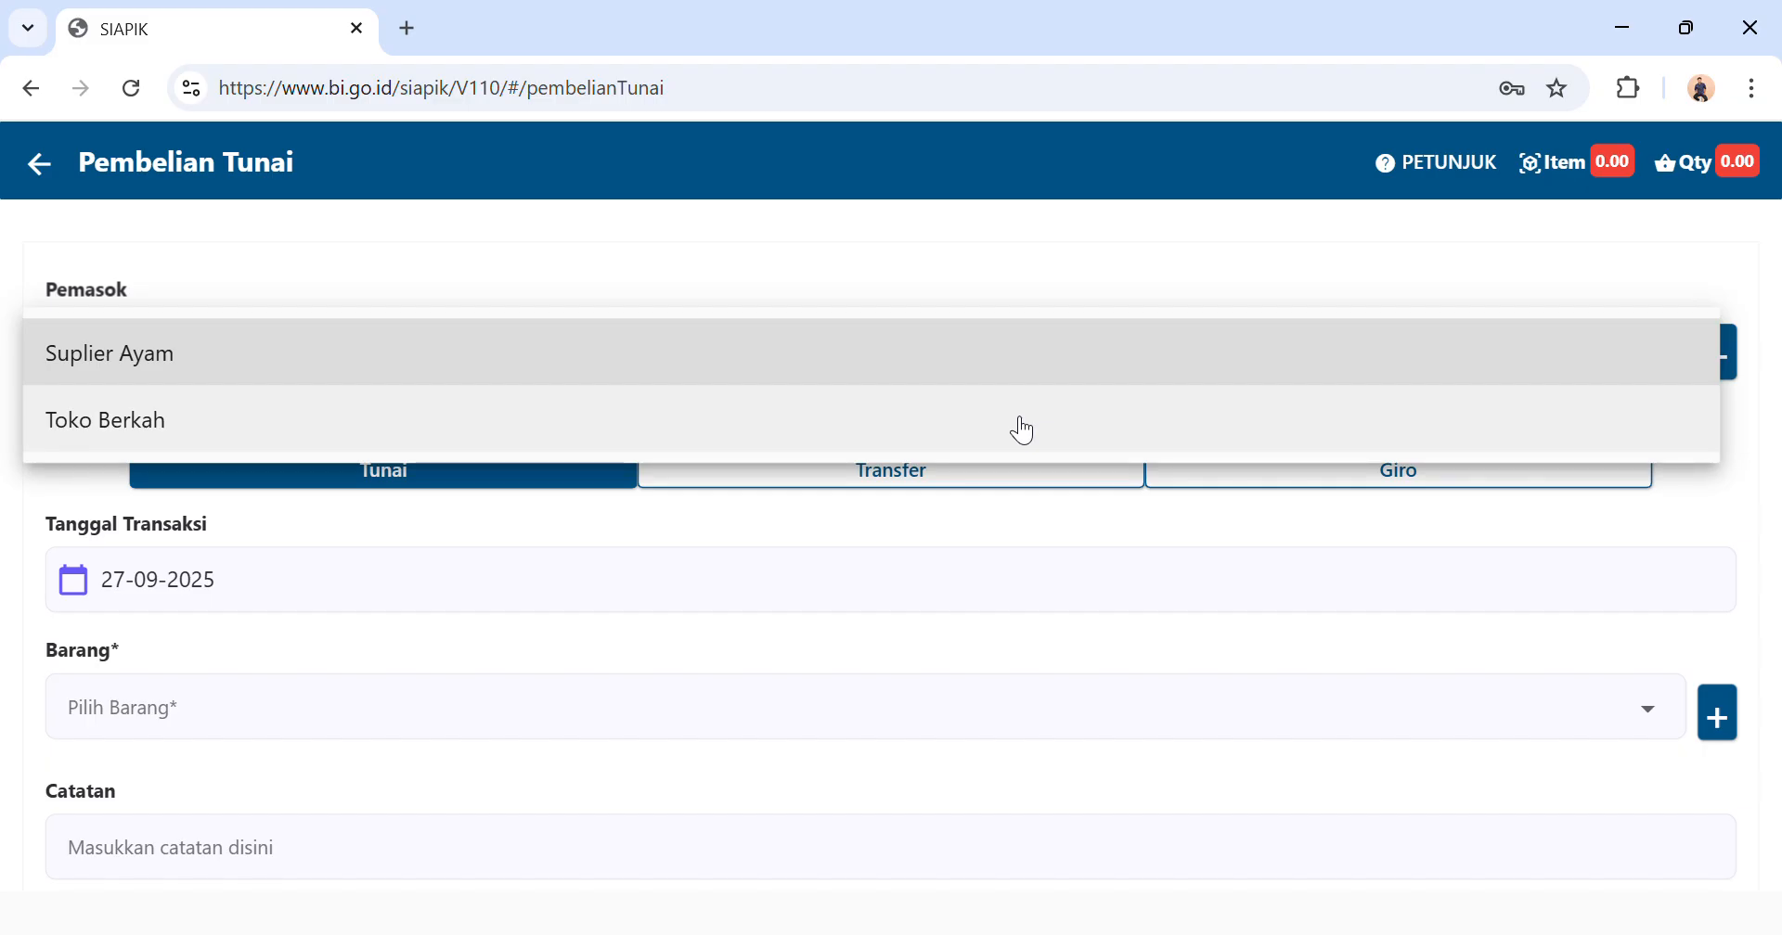
pyautogui.click(1021, 427)
# Set the cash purchase's transaction date to 10-09-2025.
pyautogui.click(451, 585)
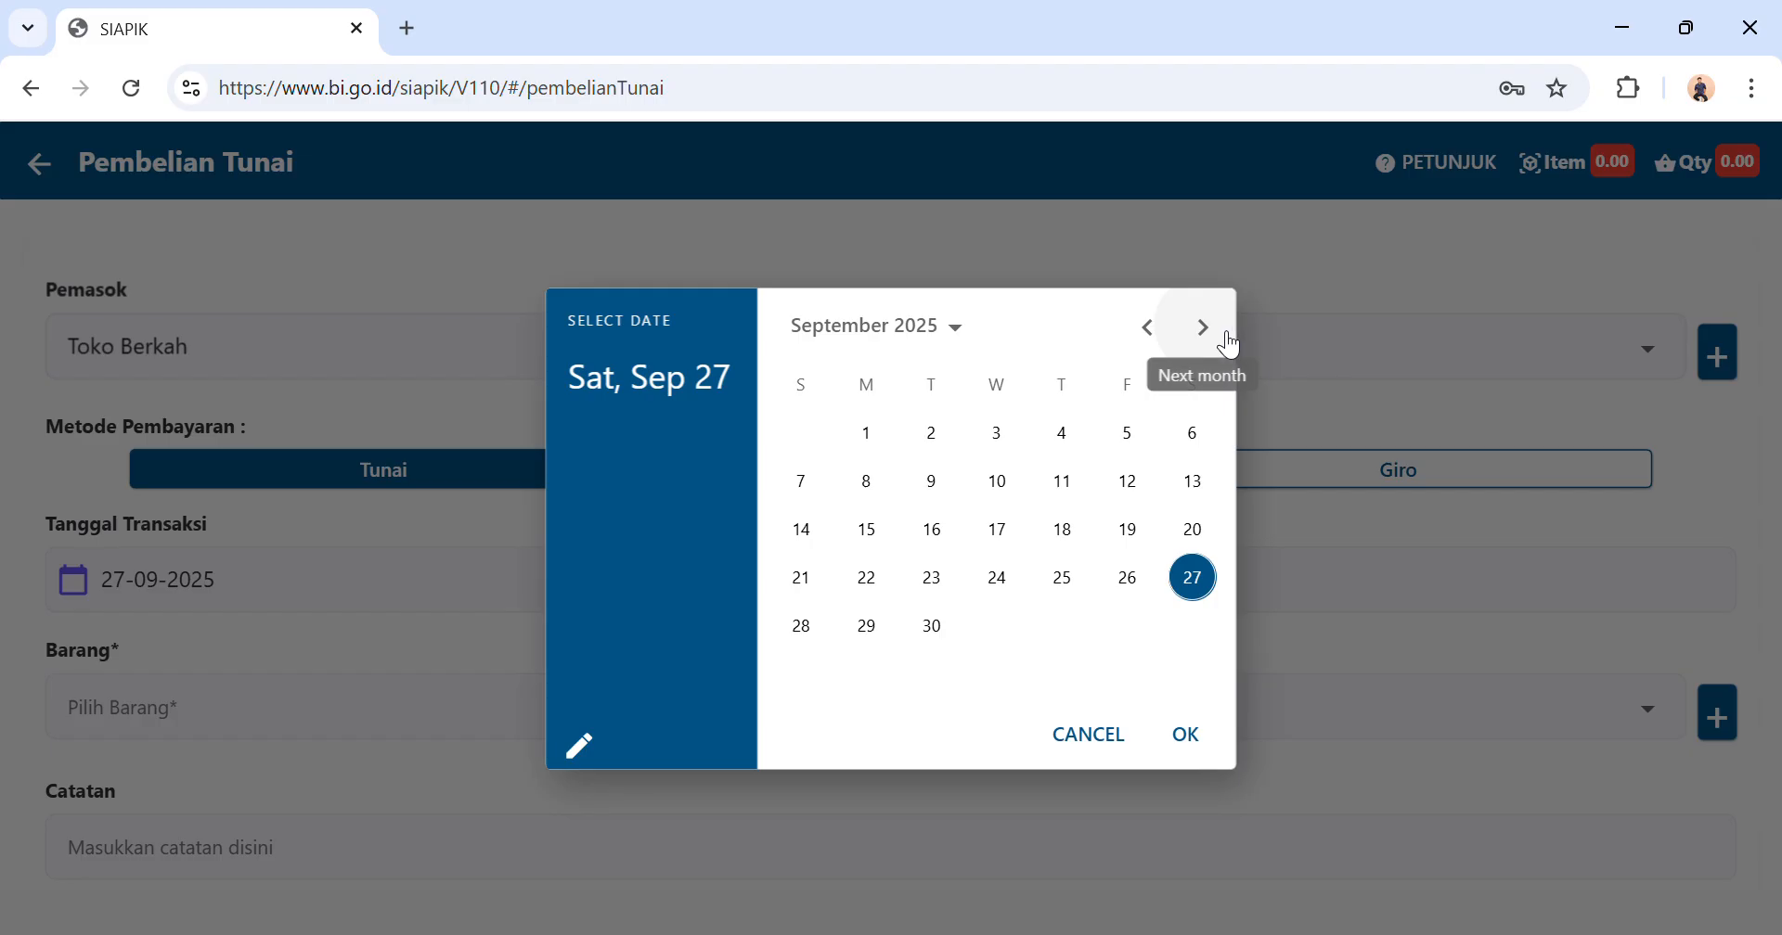
pyautogui.click(999, 479)
pyautogui.click(1190, 738)
# Add the material Ayam 20 ekor to the purchase with a quantity of 20.
pyautogui.click(640, 716)
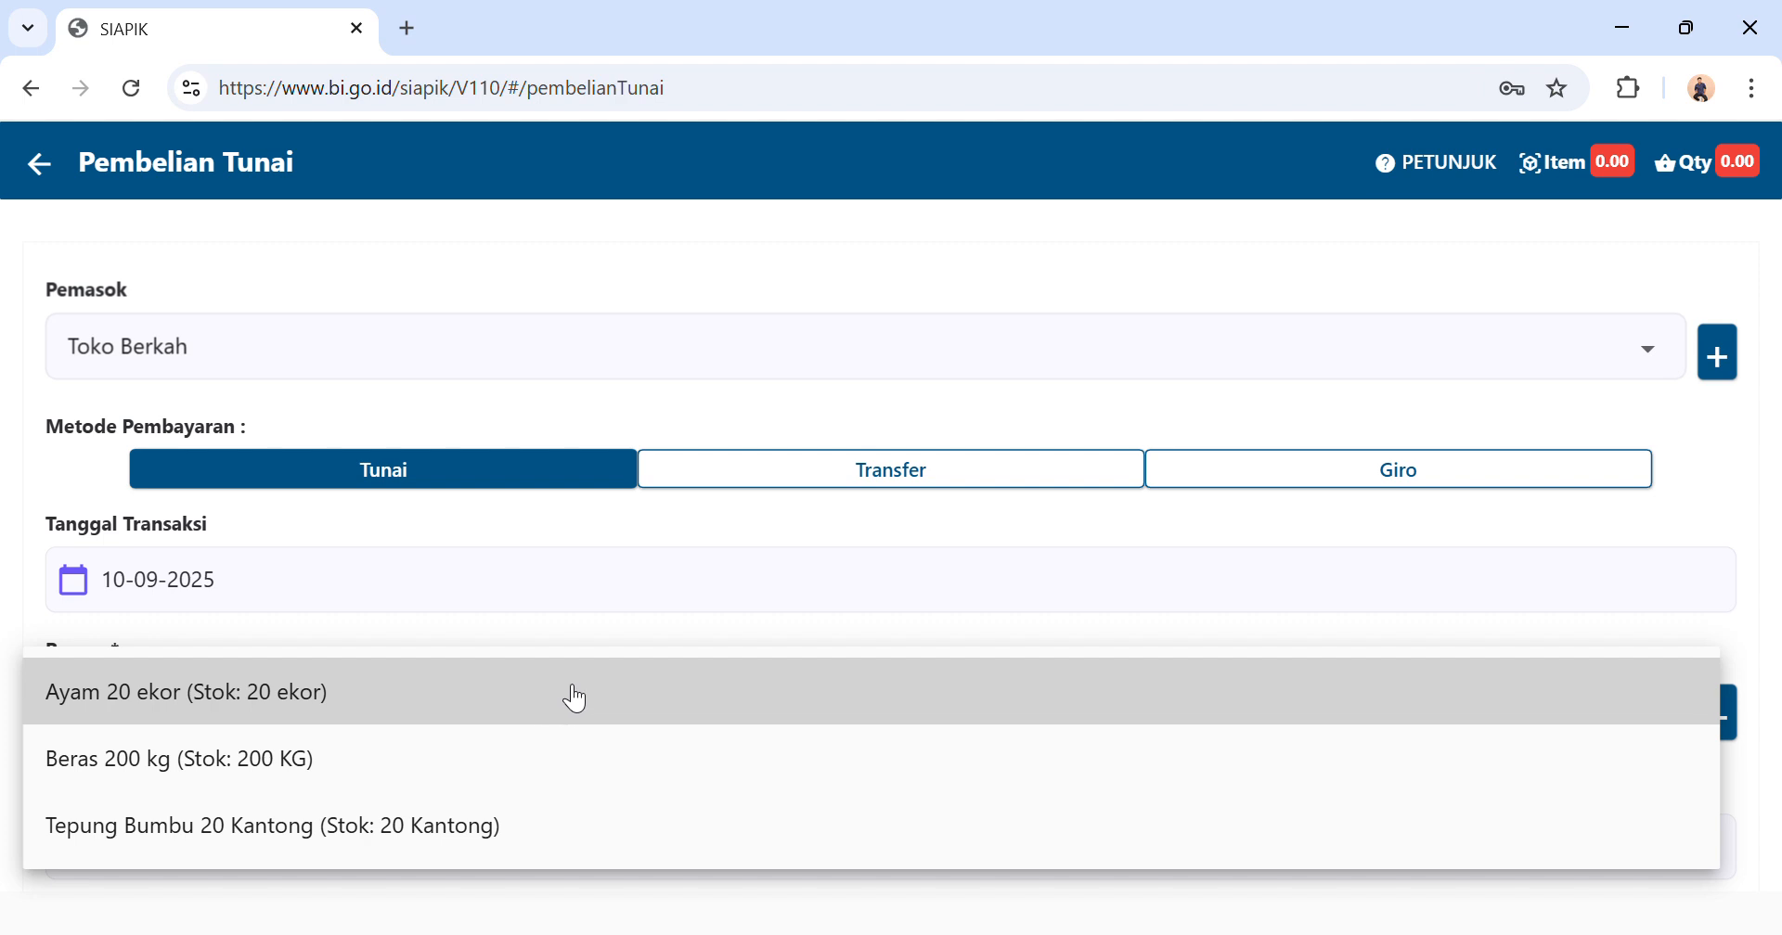
pyautogui.click(521, 716)
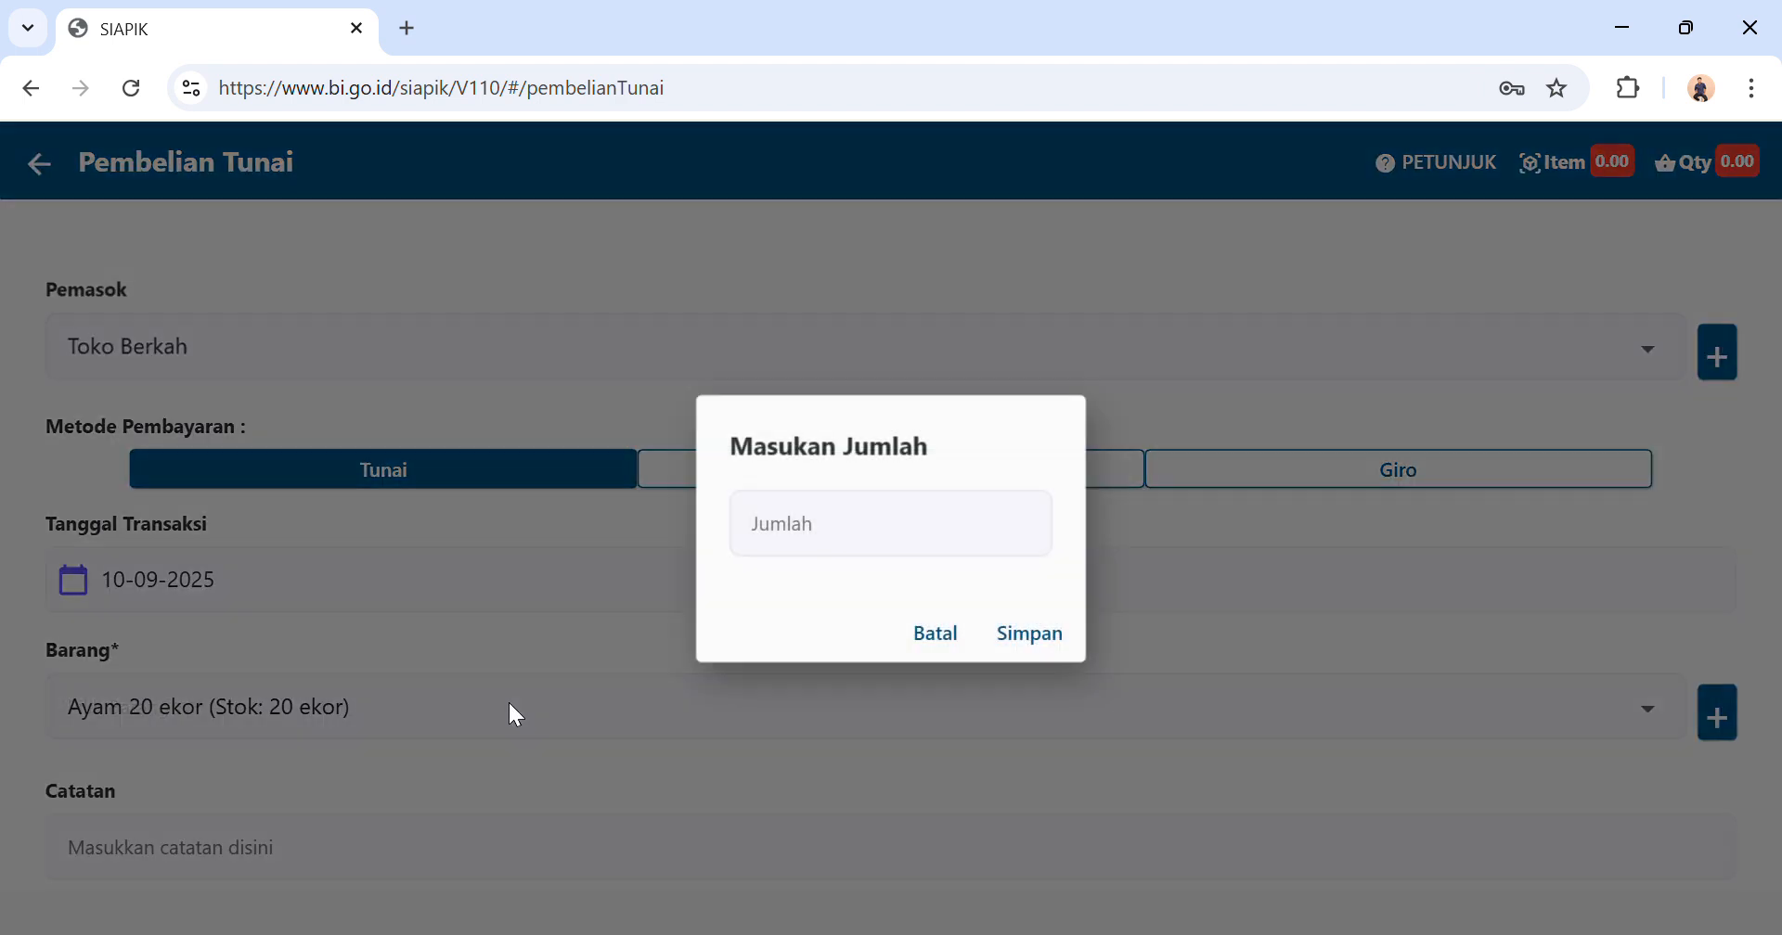
pyautogui.click(822, 549)
pyautogui.write('20')
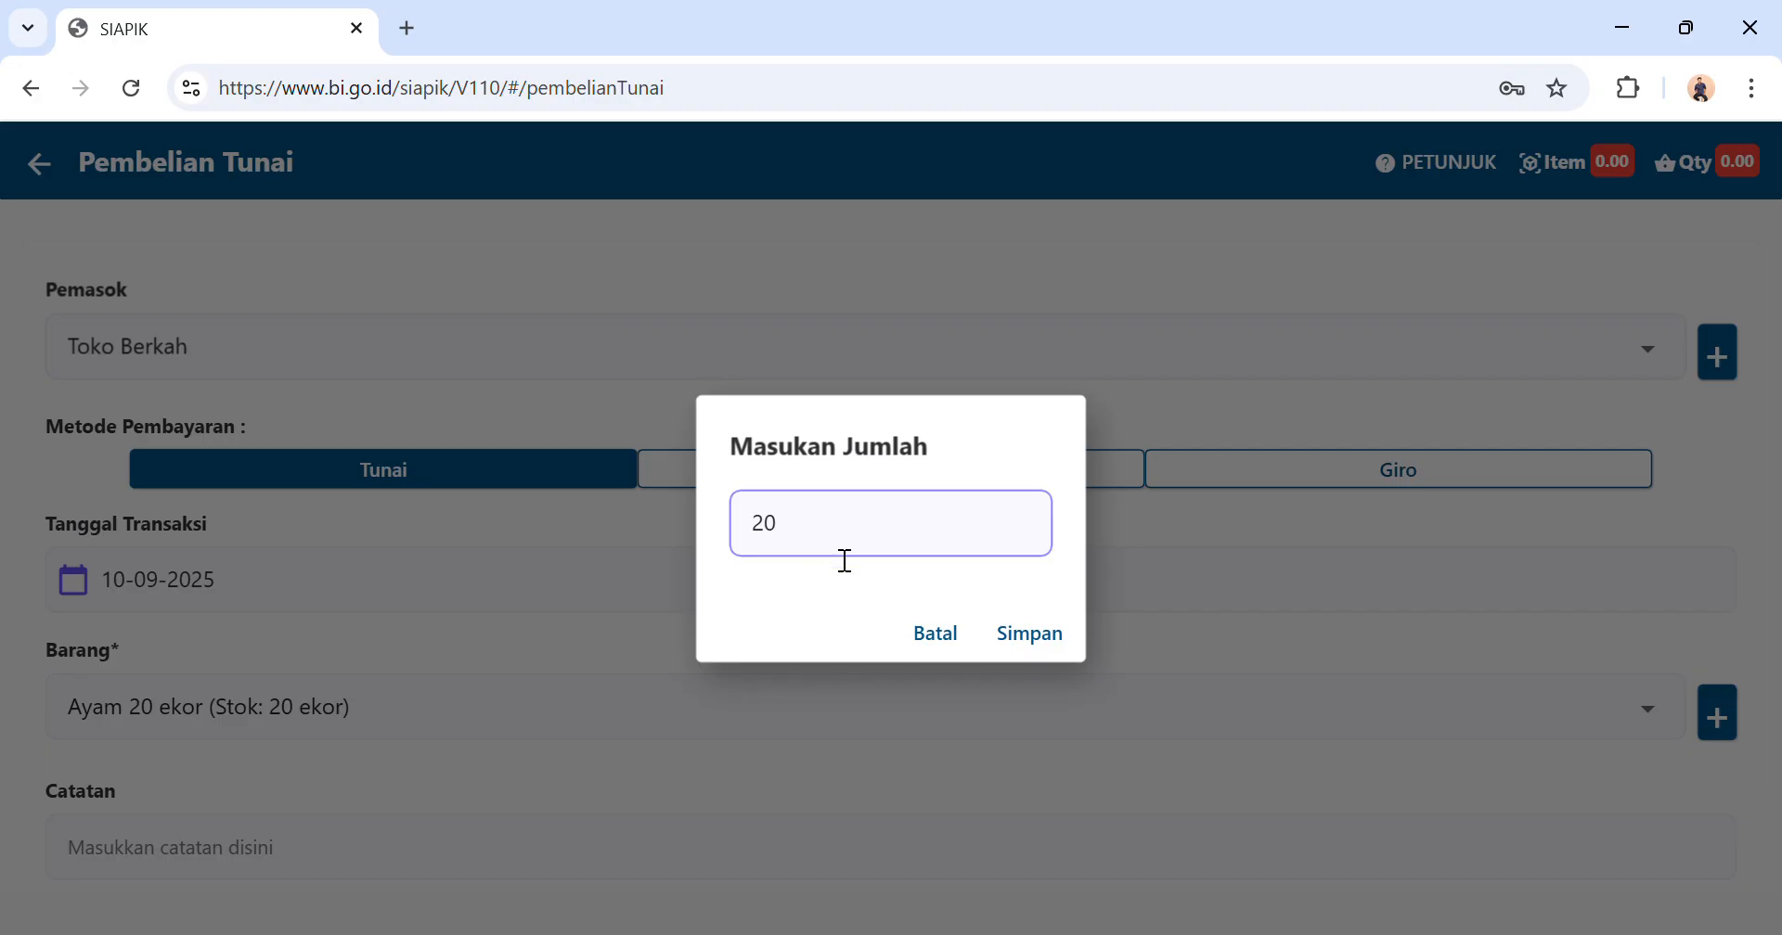
pyautogui.click(1021, 631)
# Review the Ayam item line, save the cash purchase and return to the transaction menu.
pyautogui.scroll(-1, 1018, 636)
pyautogui.scroll(-1, 1017, 639)
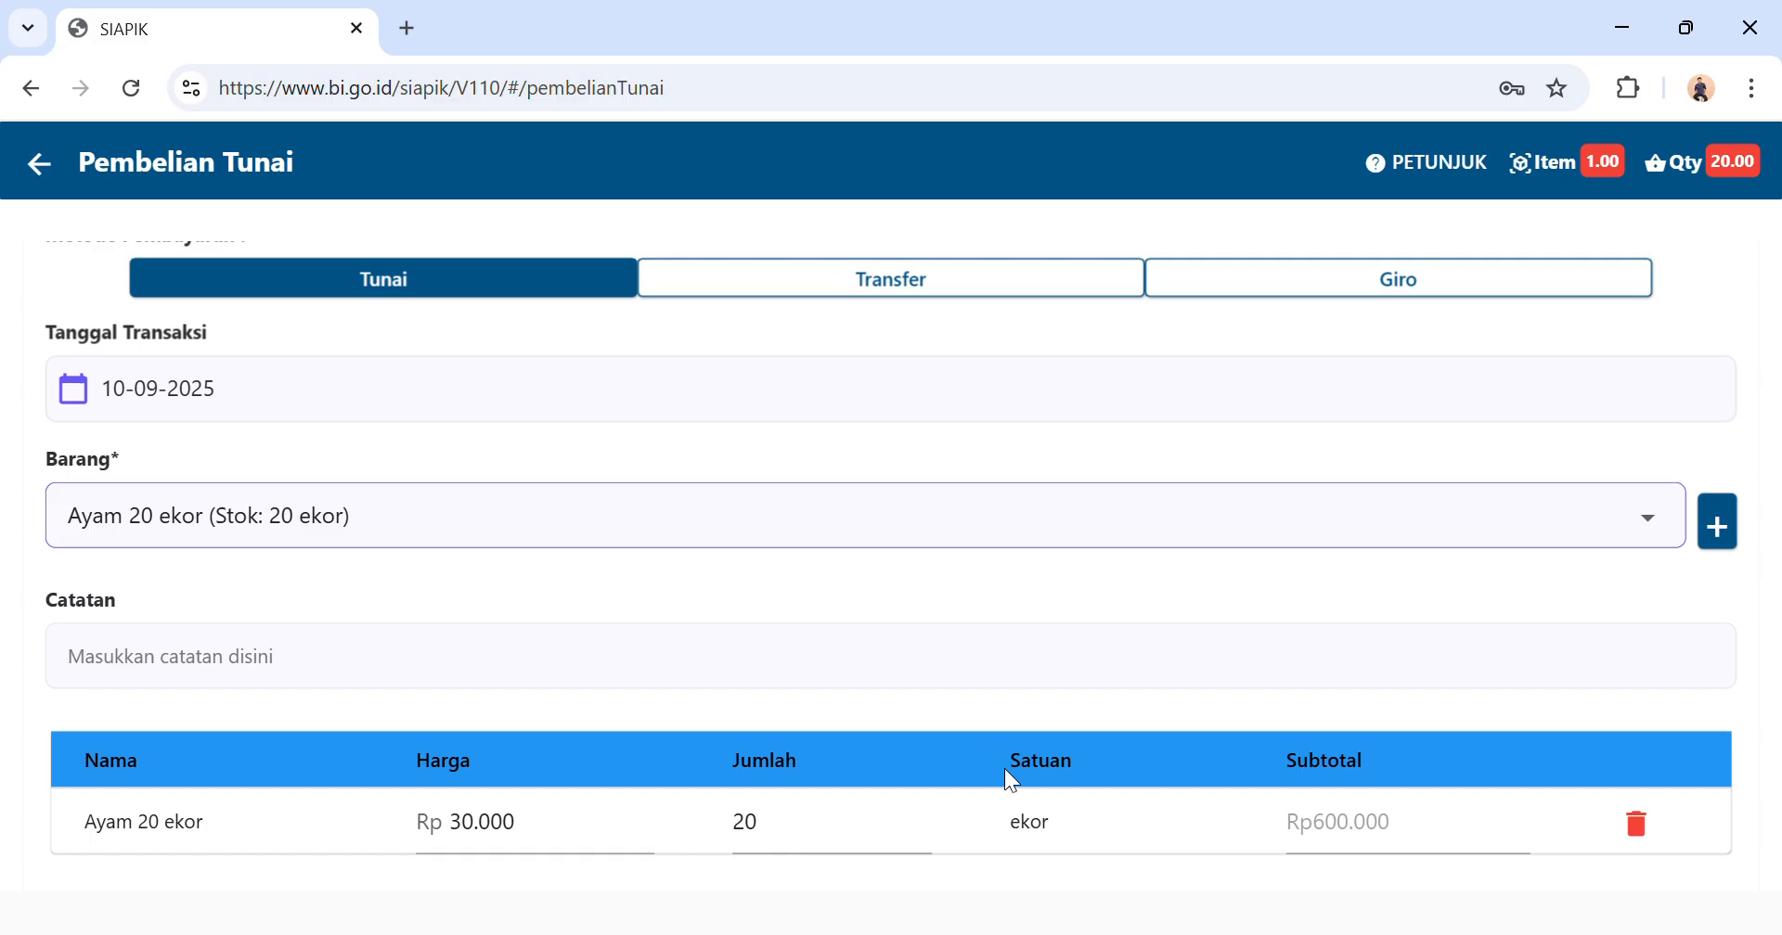
pyautogui.scroll(-3, 1247, 804)
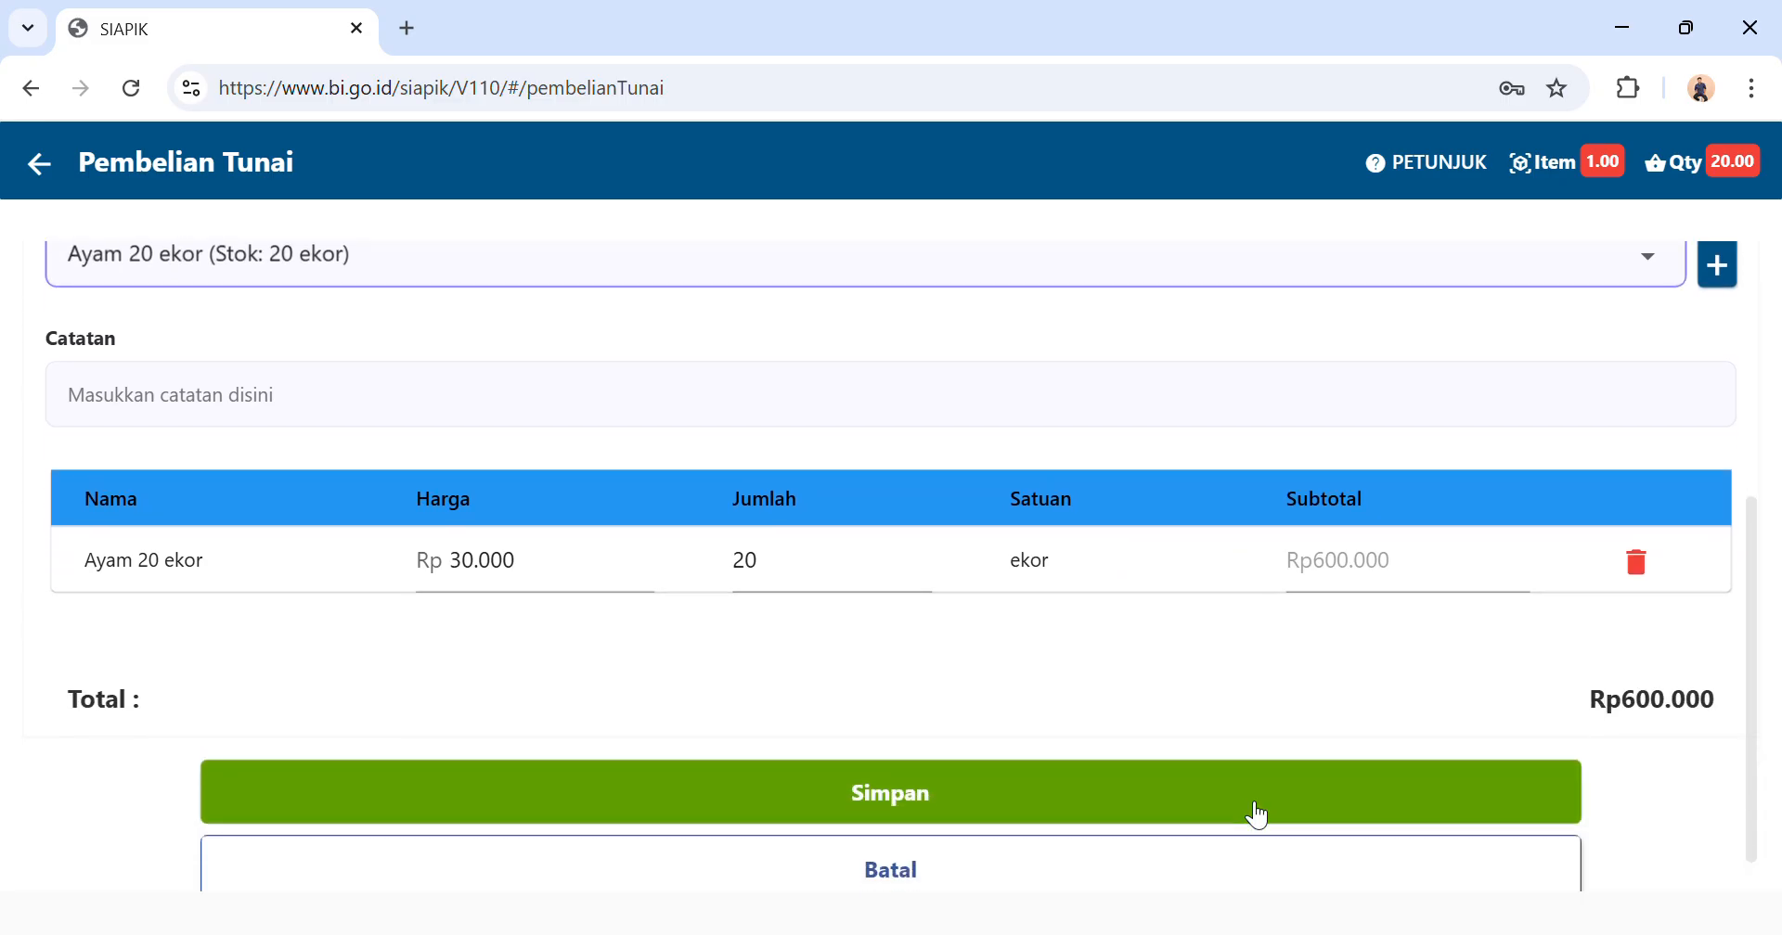
pyautogui.click(1174, 804)
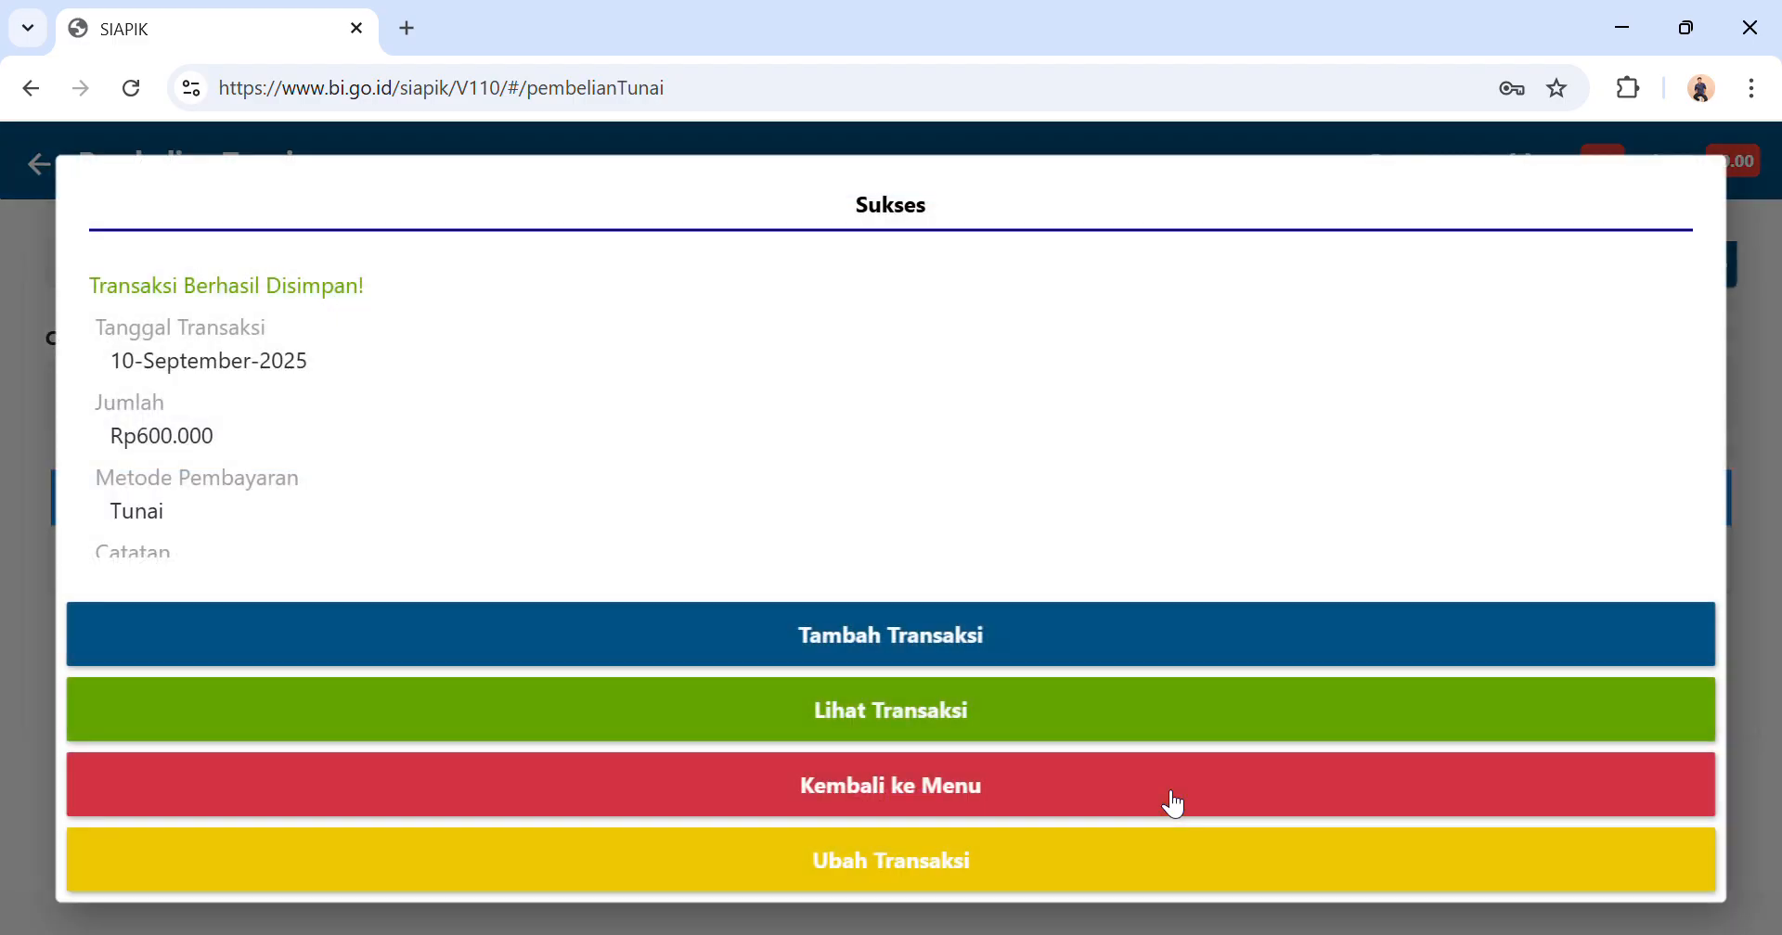
pyautogui.click(960, 789)
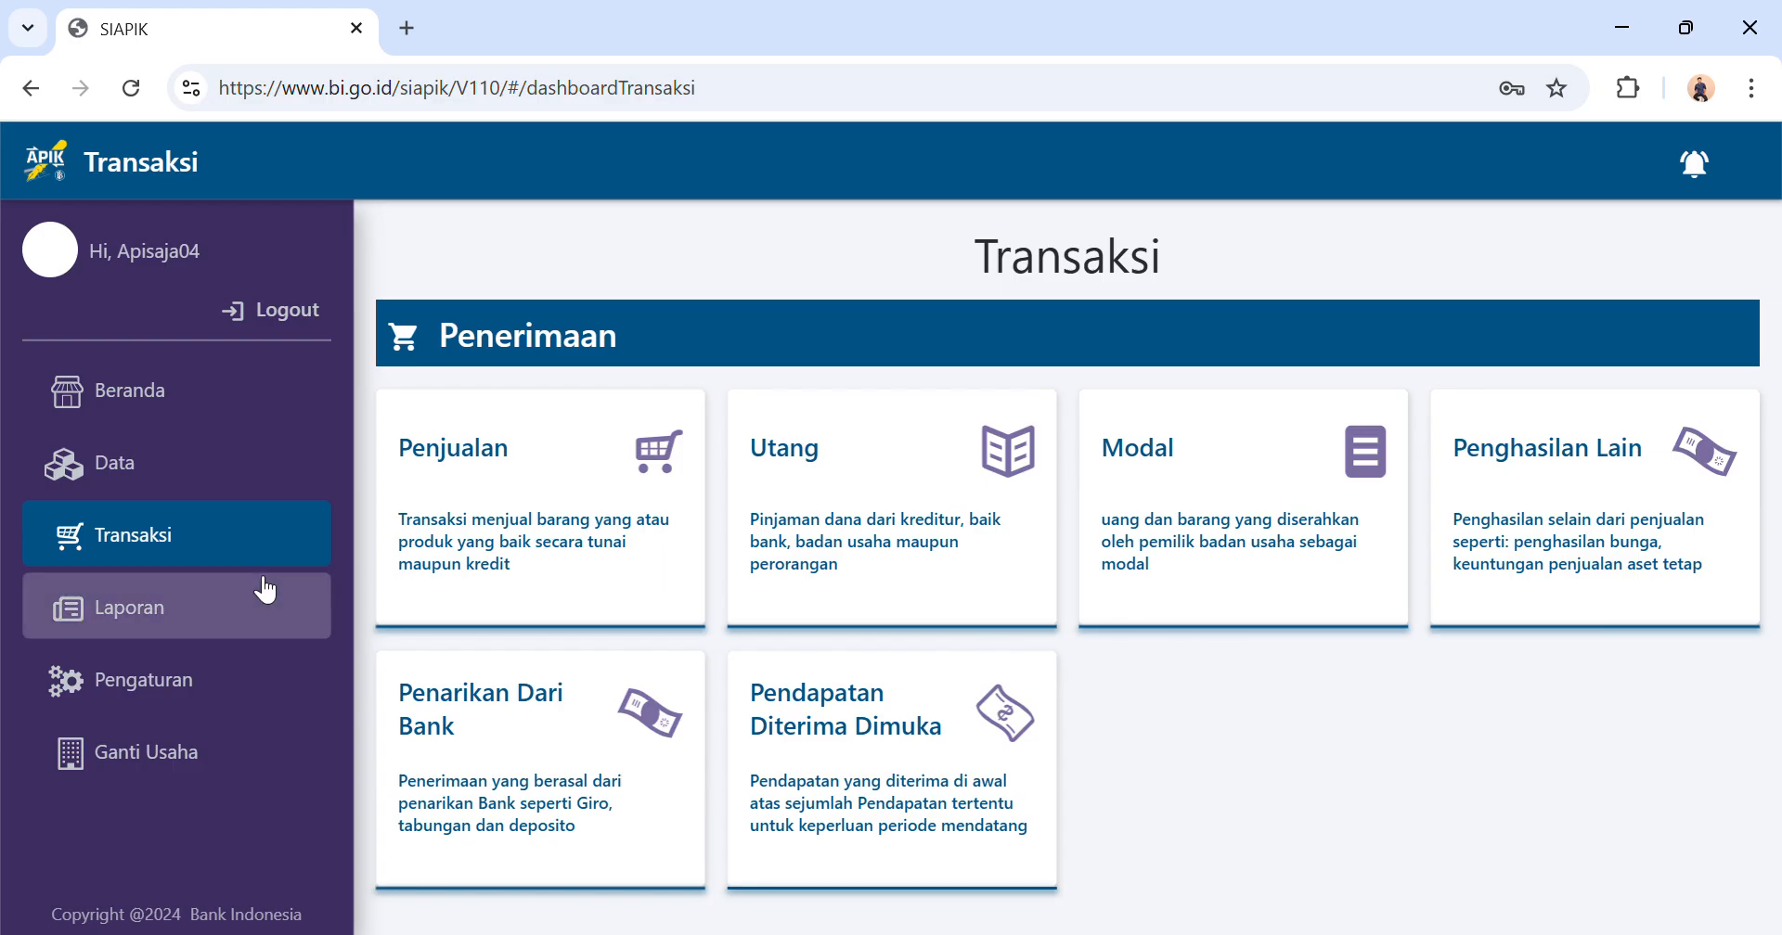
# Start another cash material purchase with Toko Berkah as the supplier.
pyautogui.scroll(-6, 684, 543)
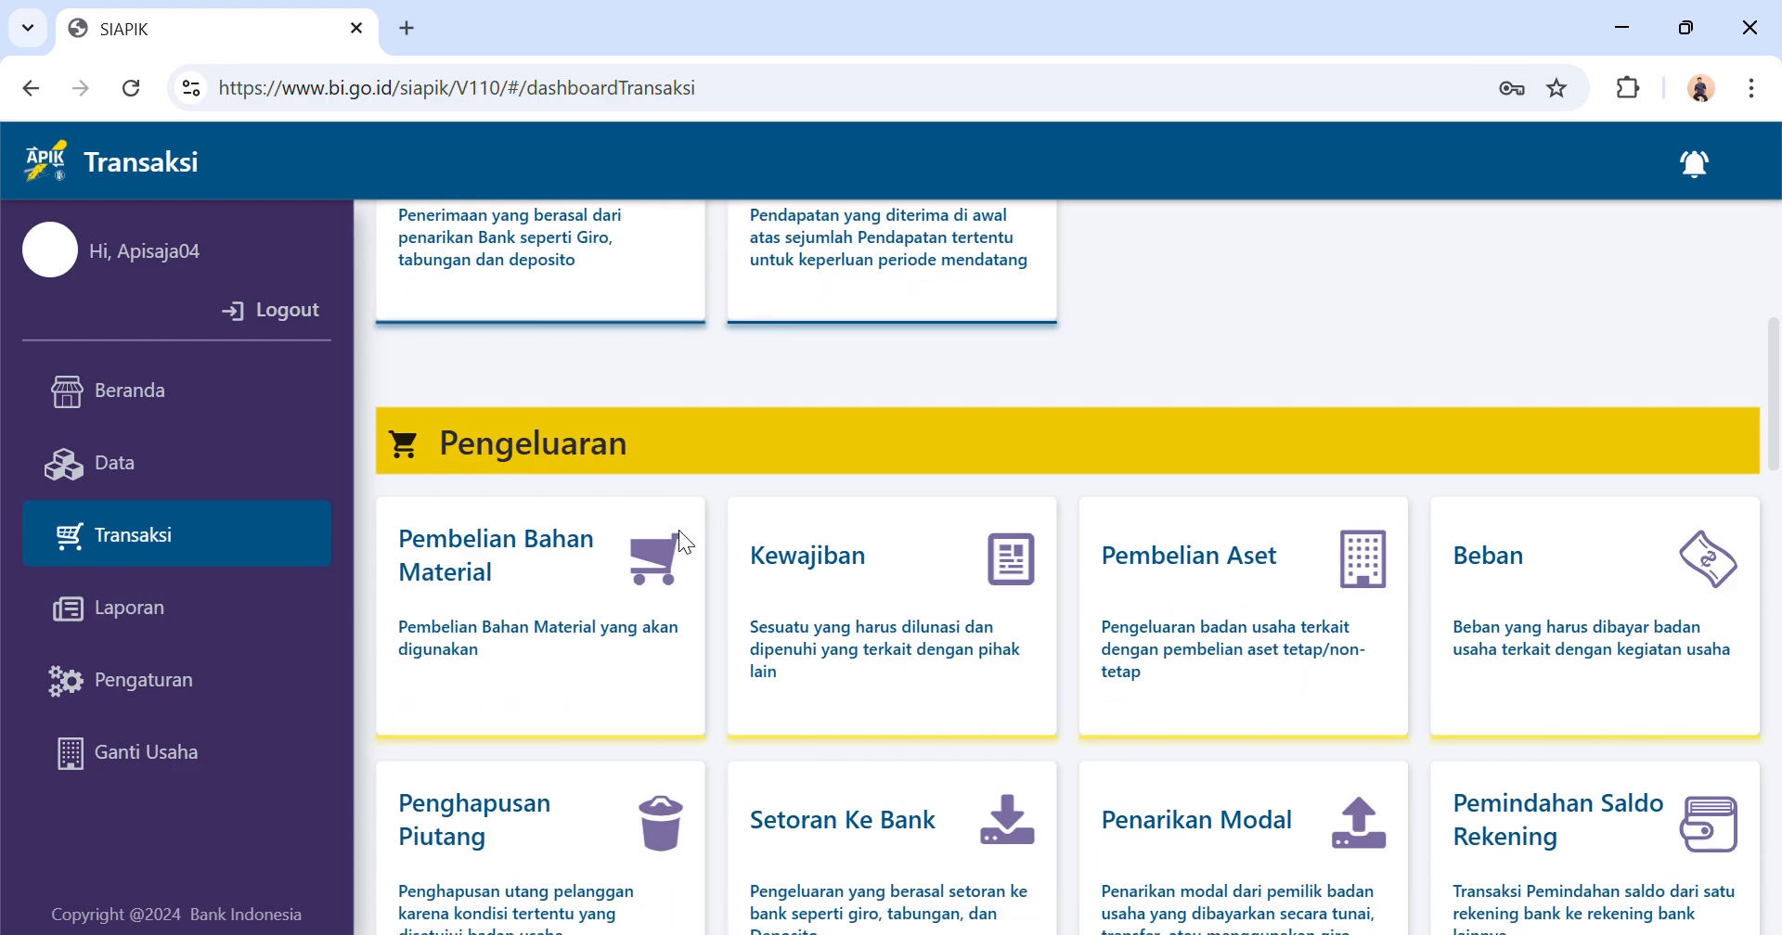
pyautogui.click(582, 664)
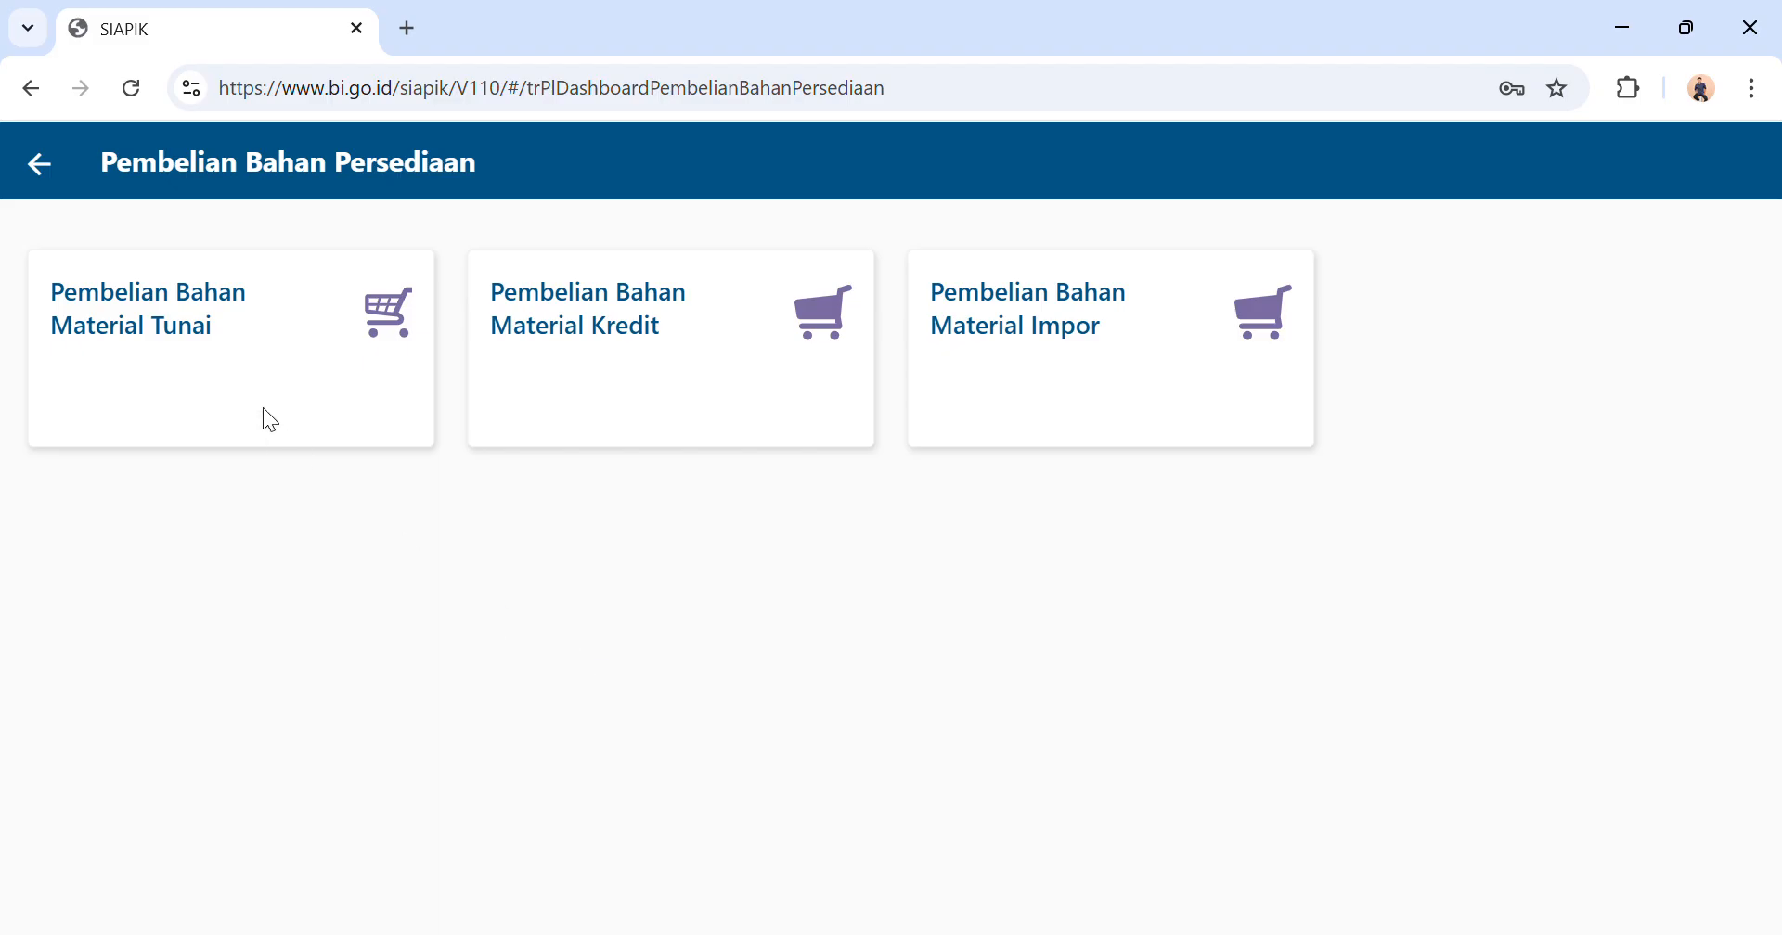
pyautogui.click(265, 414)
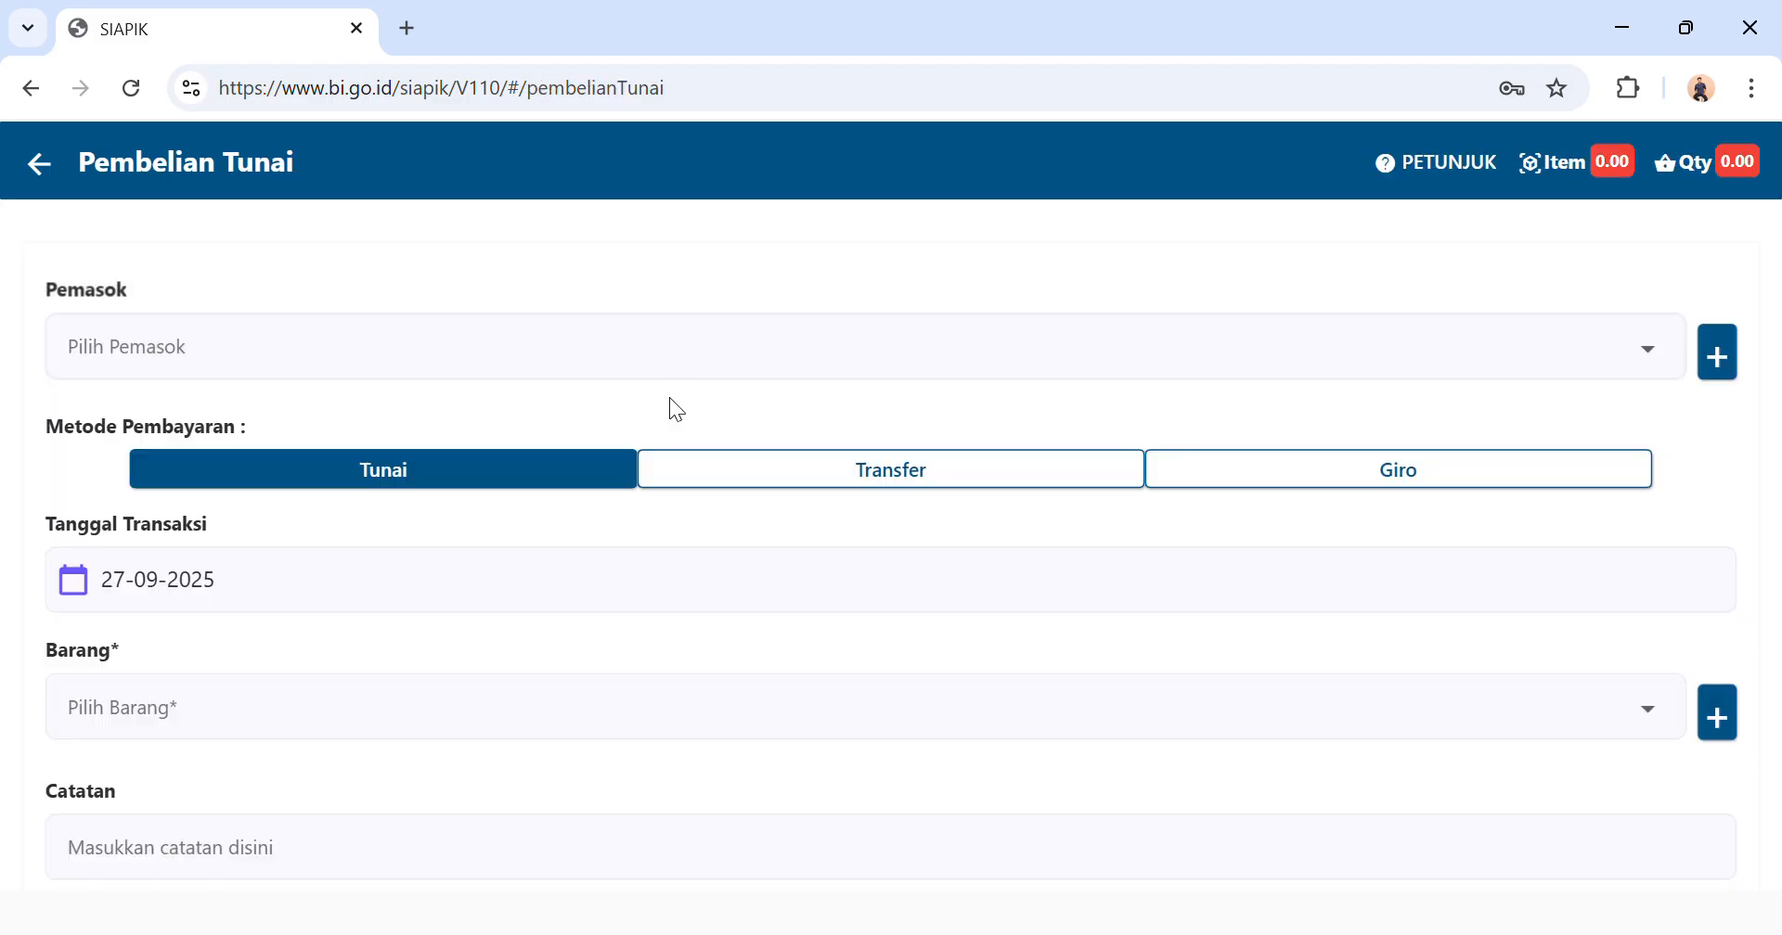
pyautogui.click(831, 349)
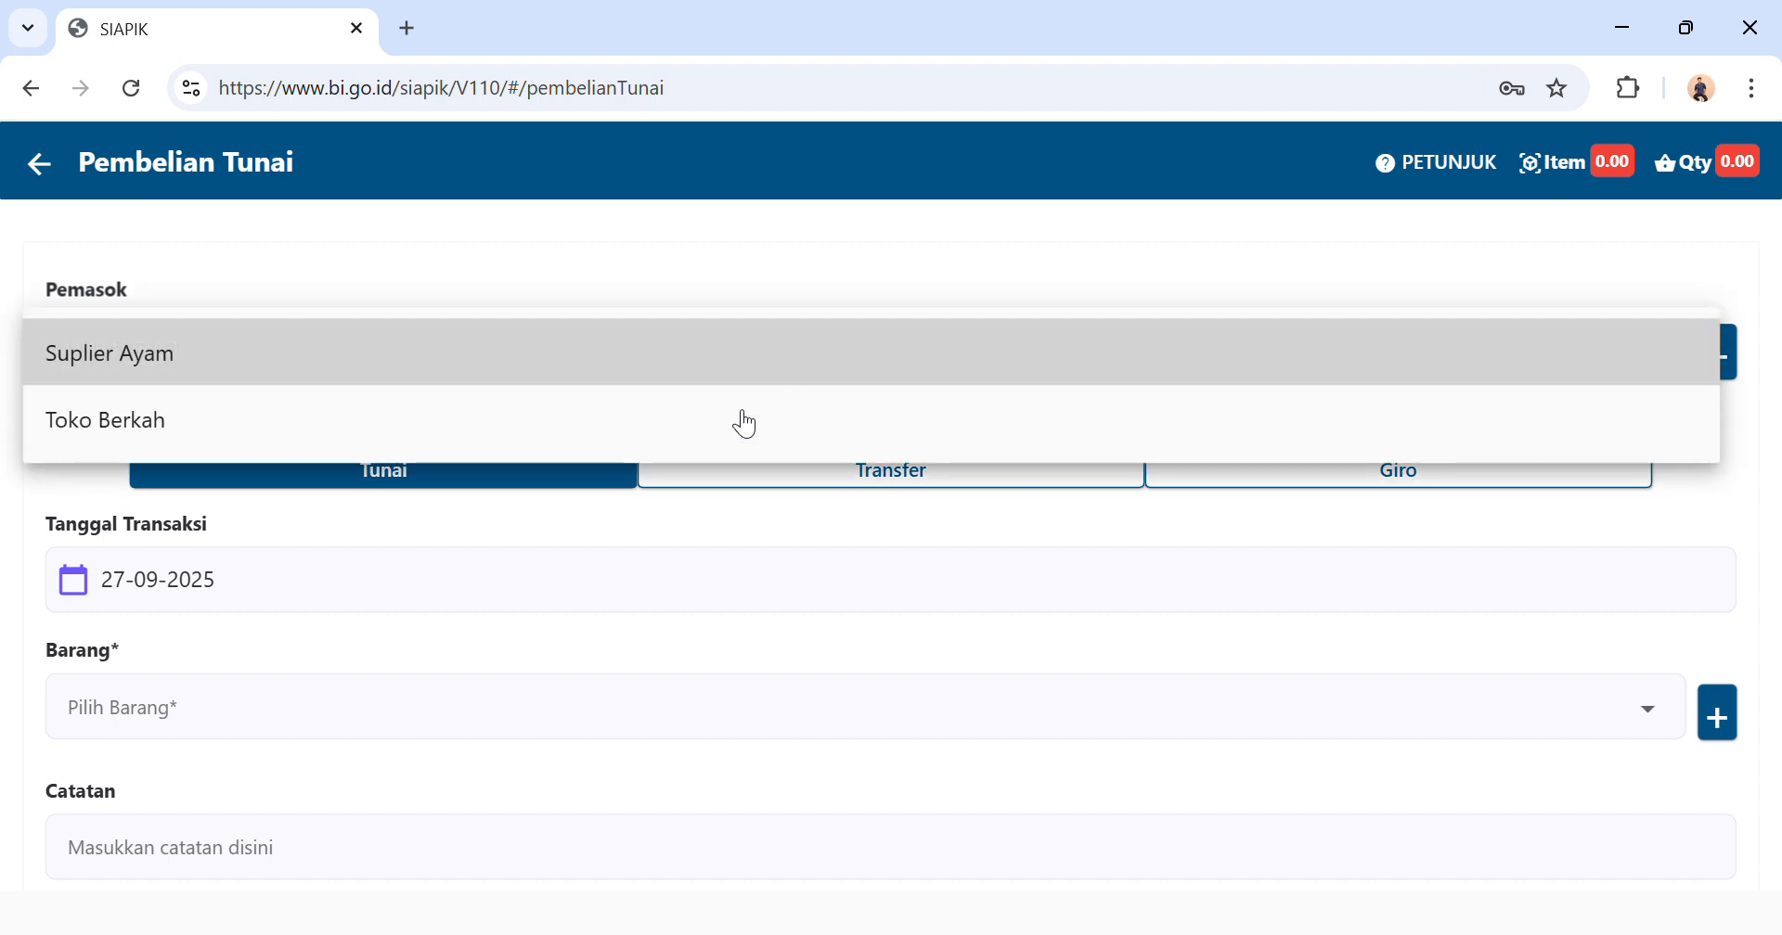
pyautogui.click(702, 445)
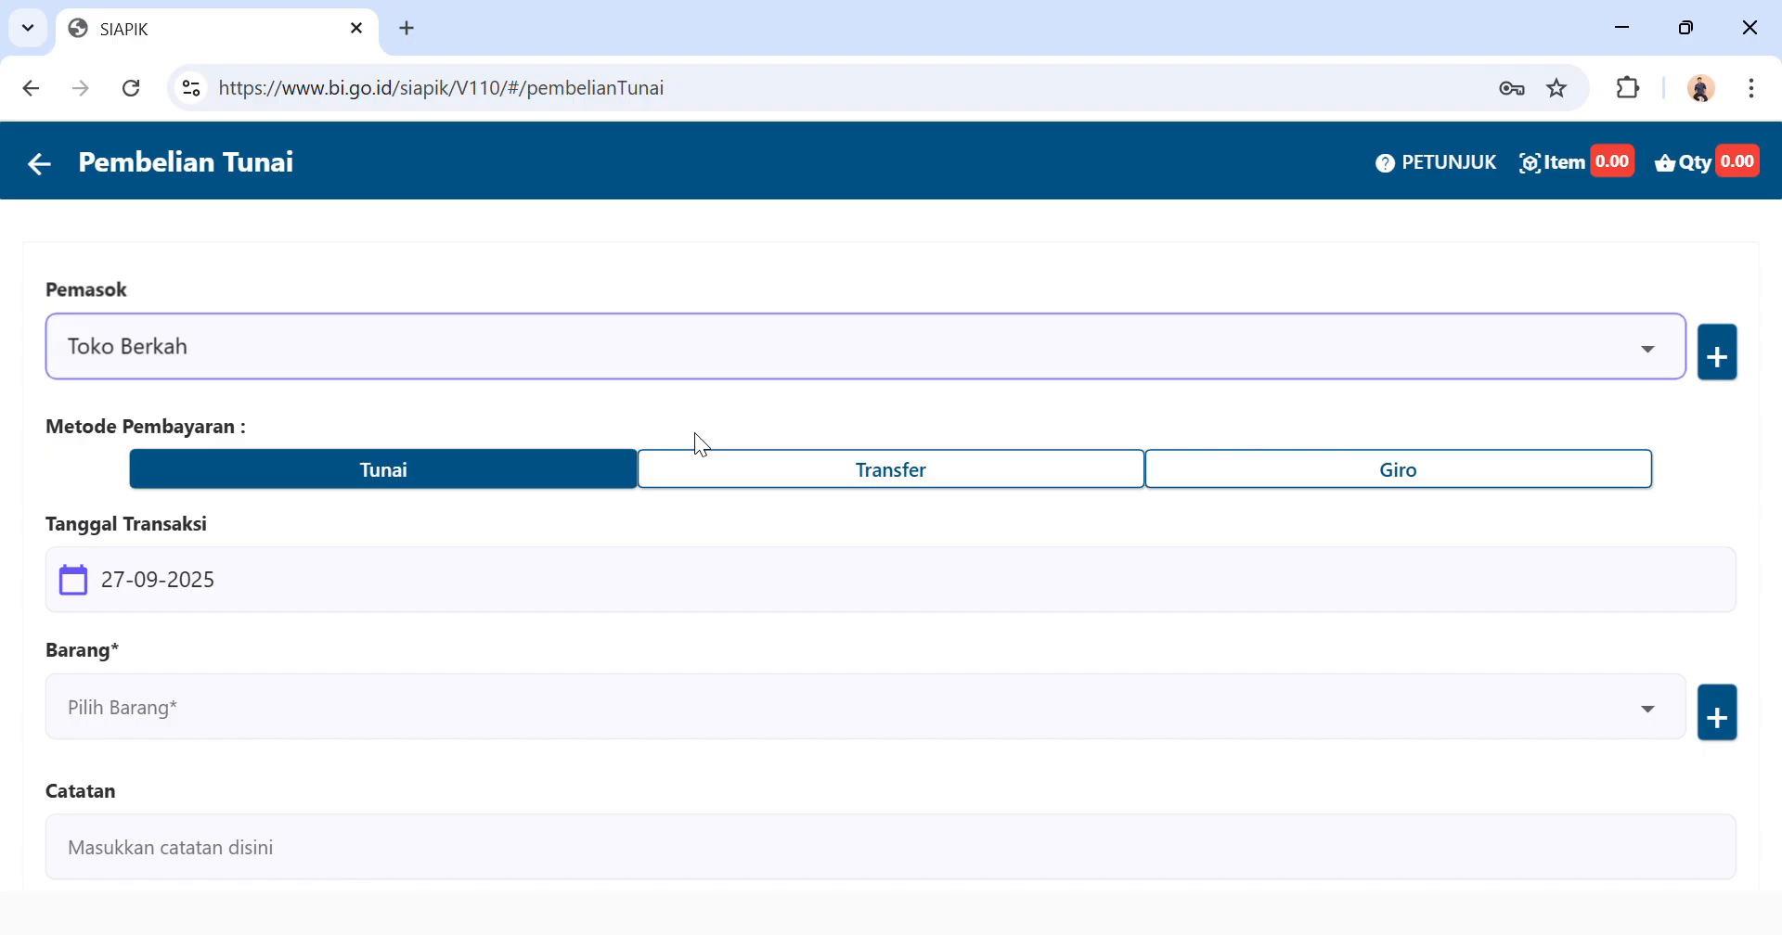
# Check the existing purchase items, and start a new material record named Beras.
pyautogui.click(562, 729)
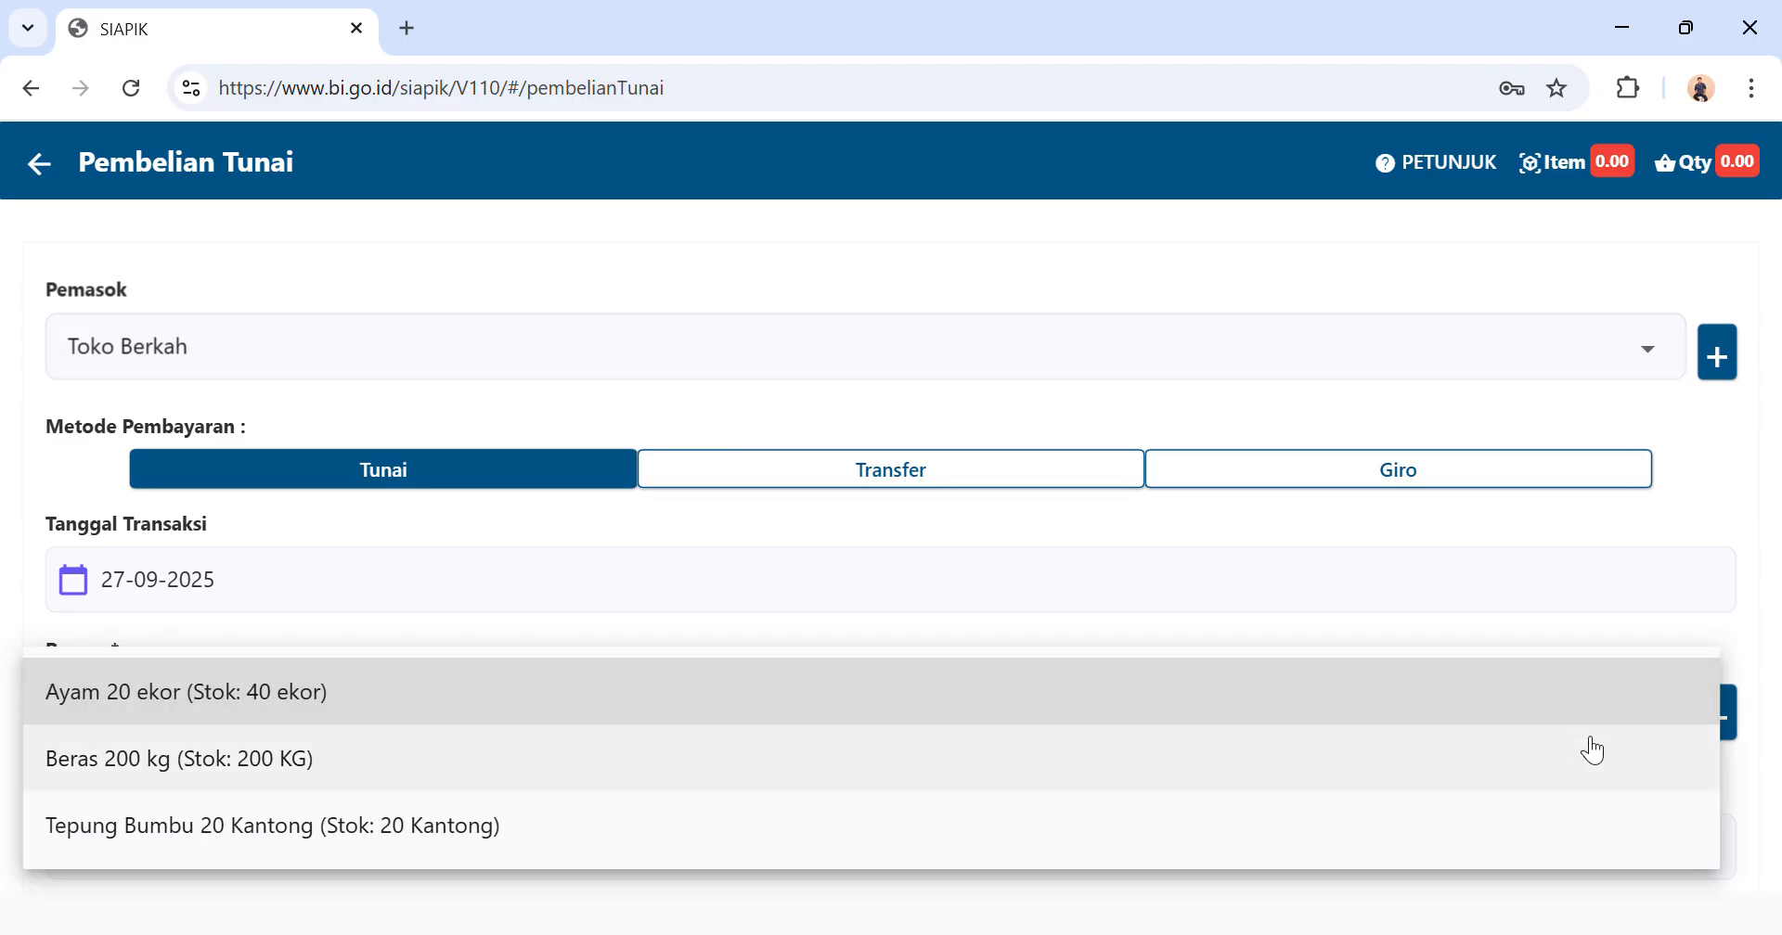
pyautogui.click(1726, 721)
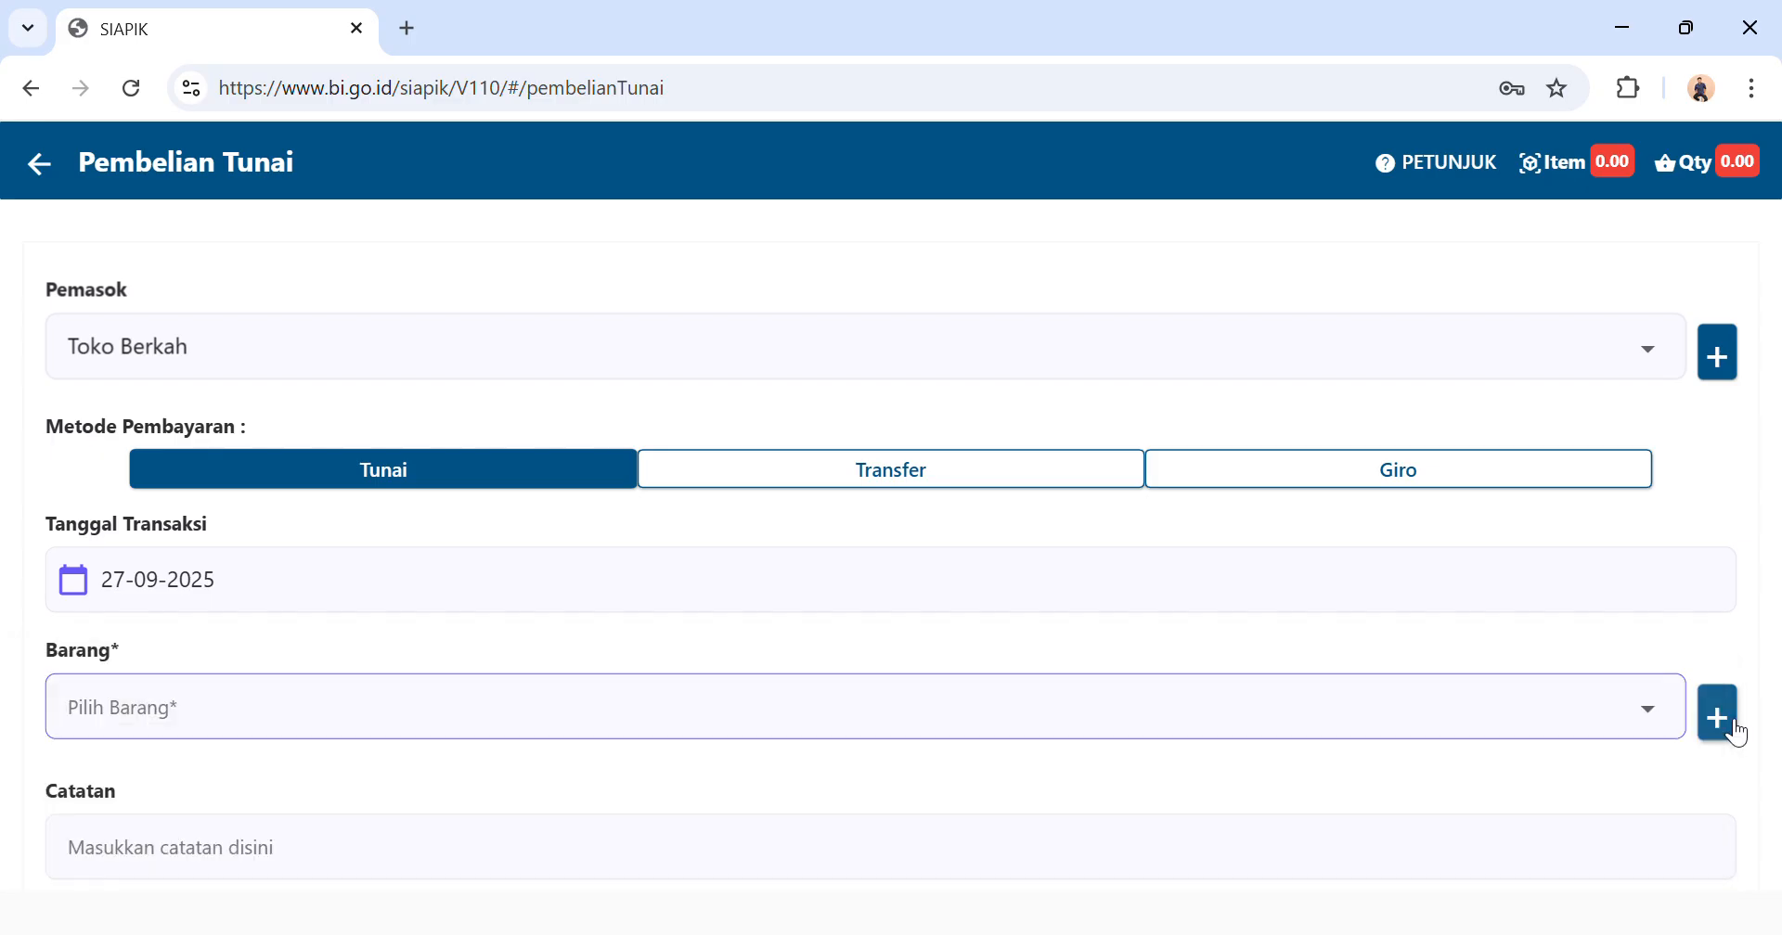
pyautogui.click(1725, 720)
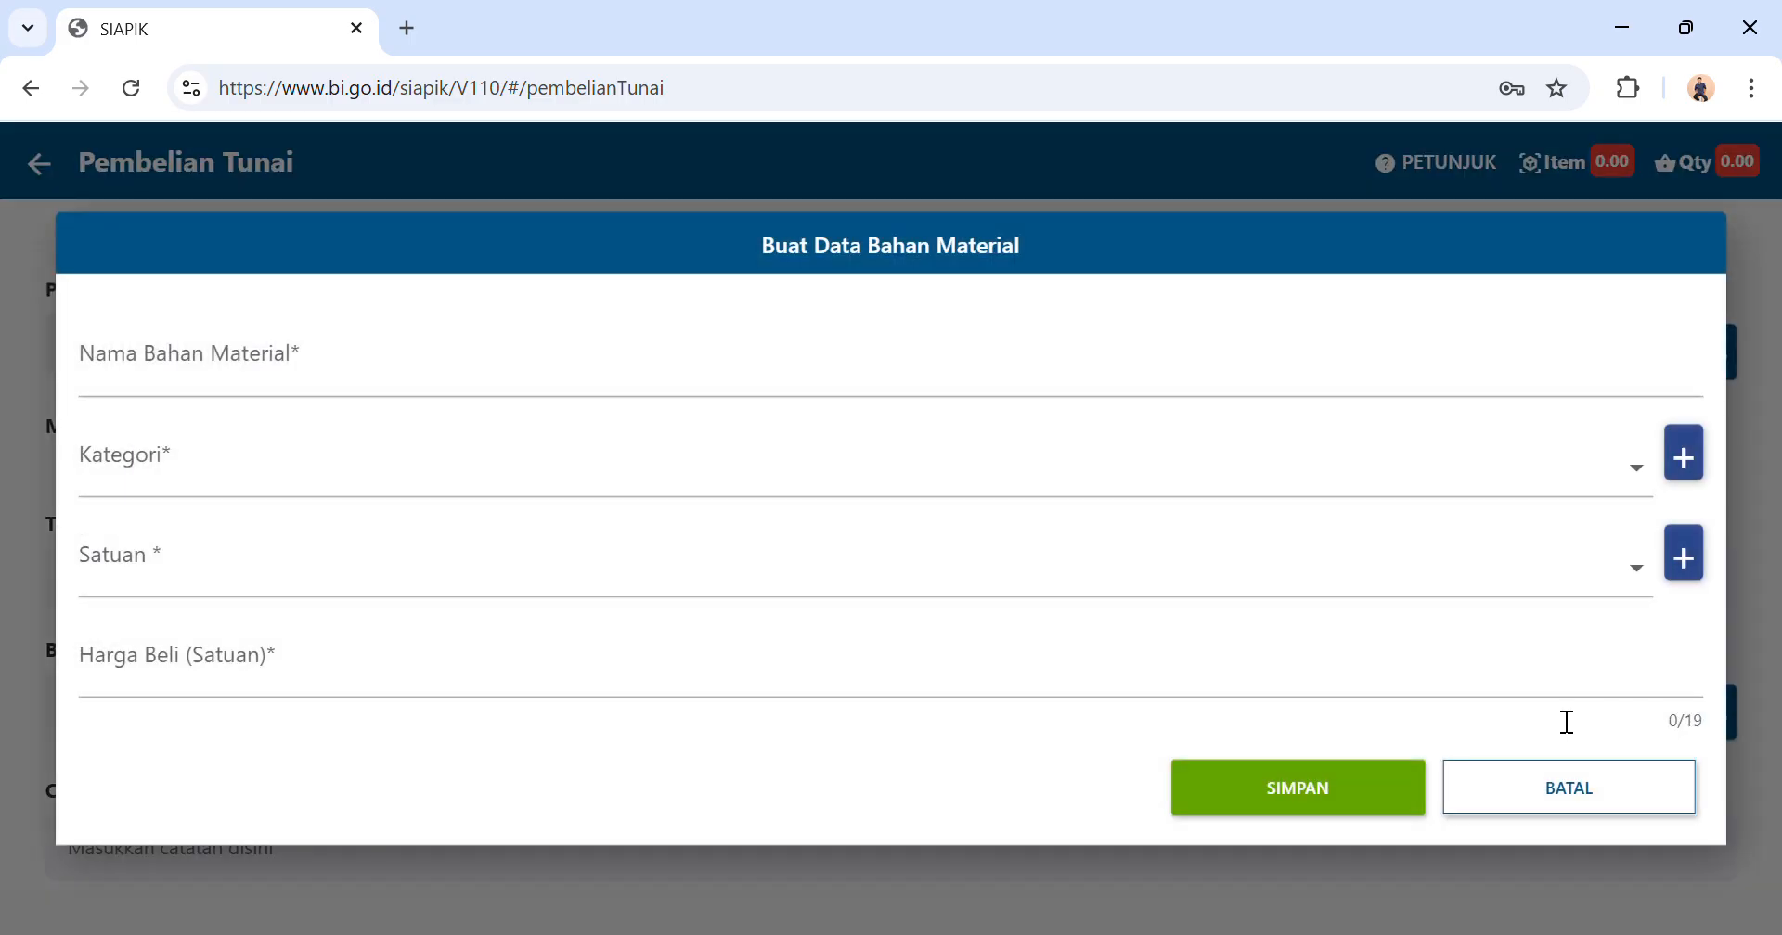
pyautogui.click(885, 393)
pyautogui.write('Beras')
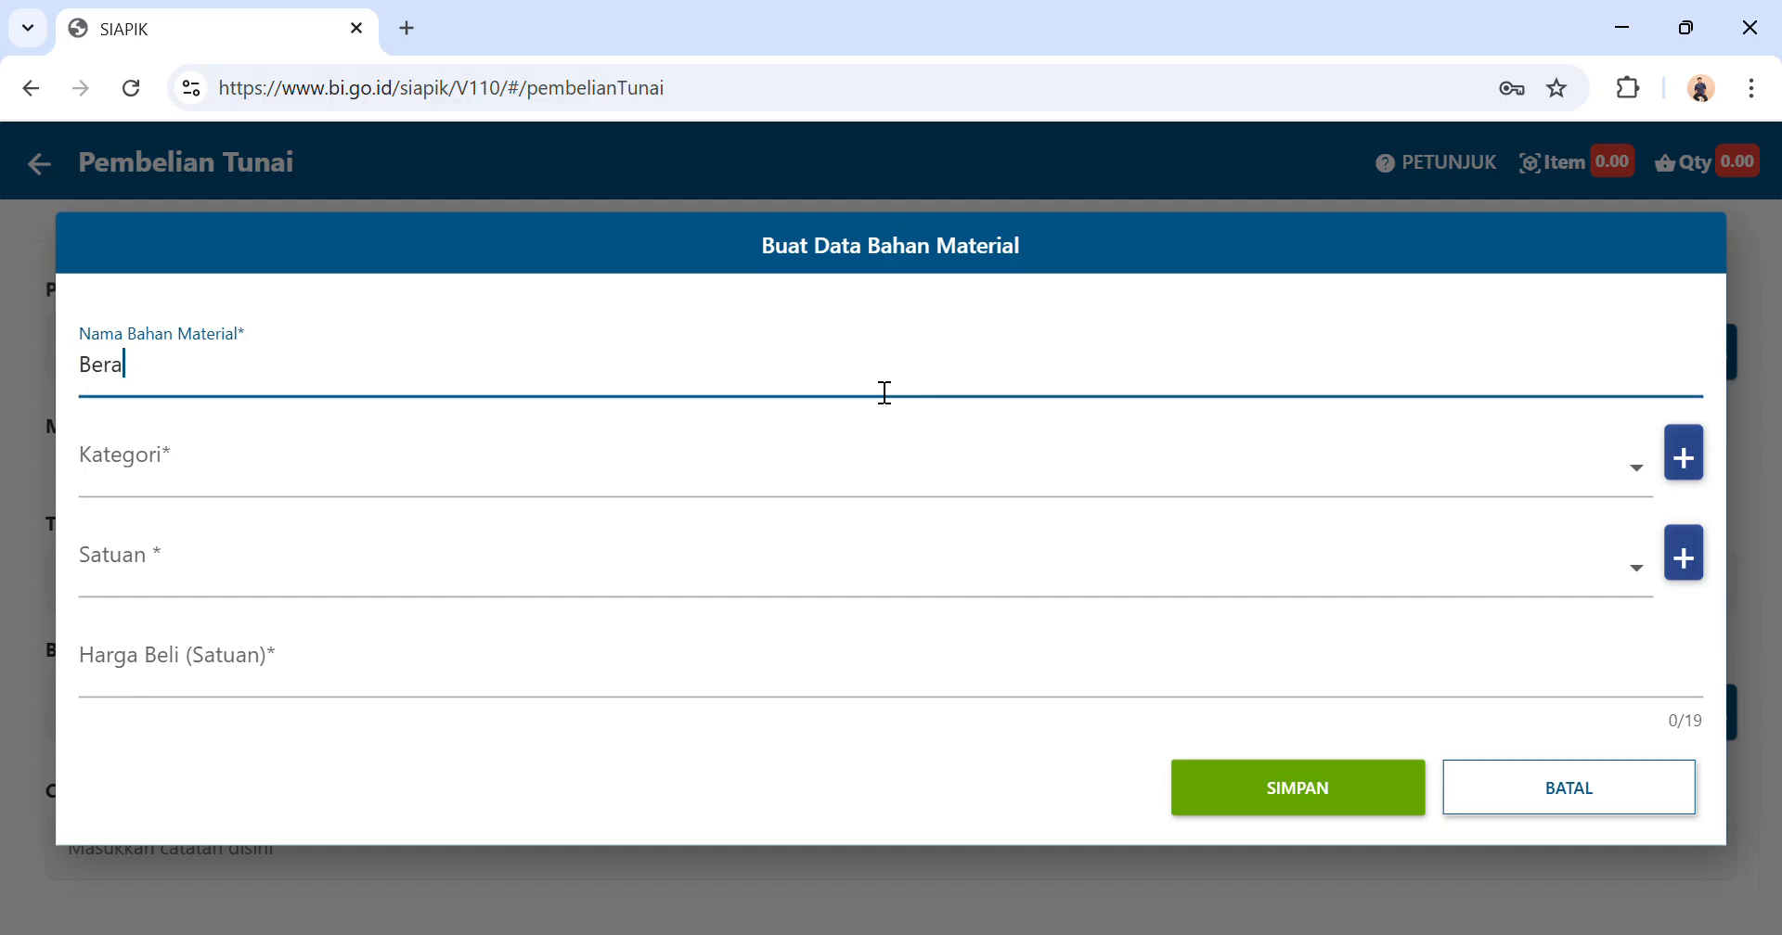
# Check the available categories for the Beras material and create a new category named Bahan Baku.
pyautogui.click(760, 466)
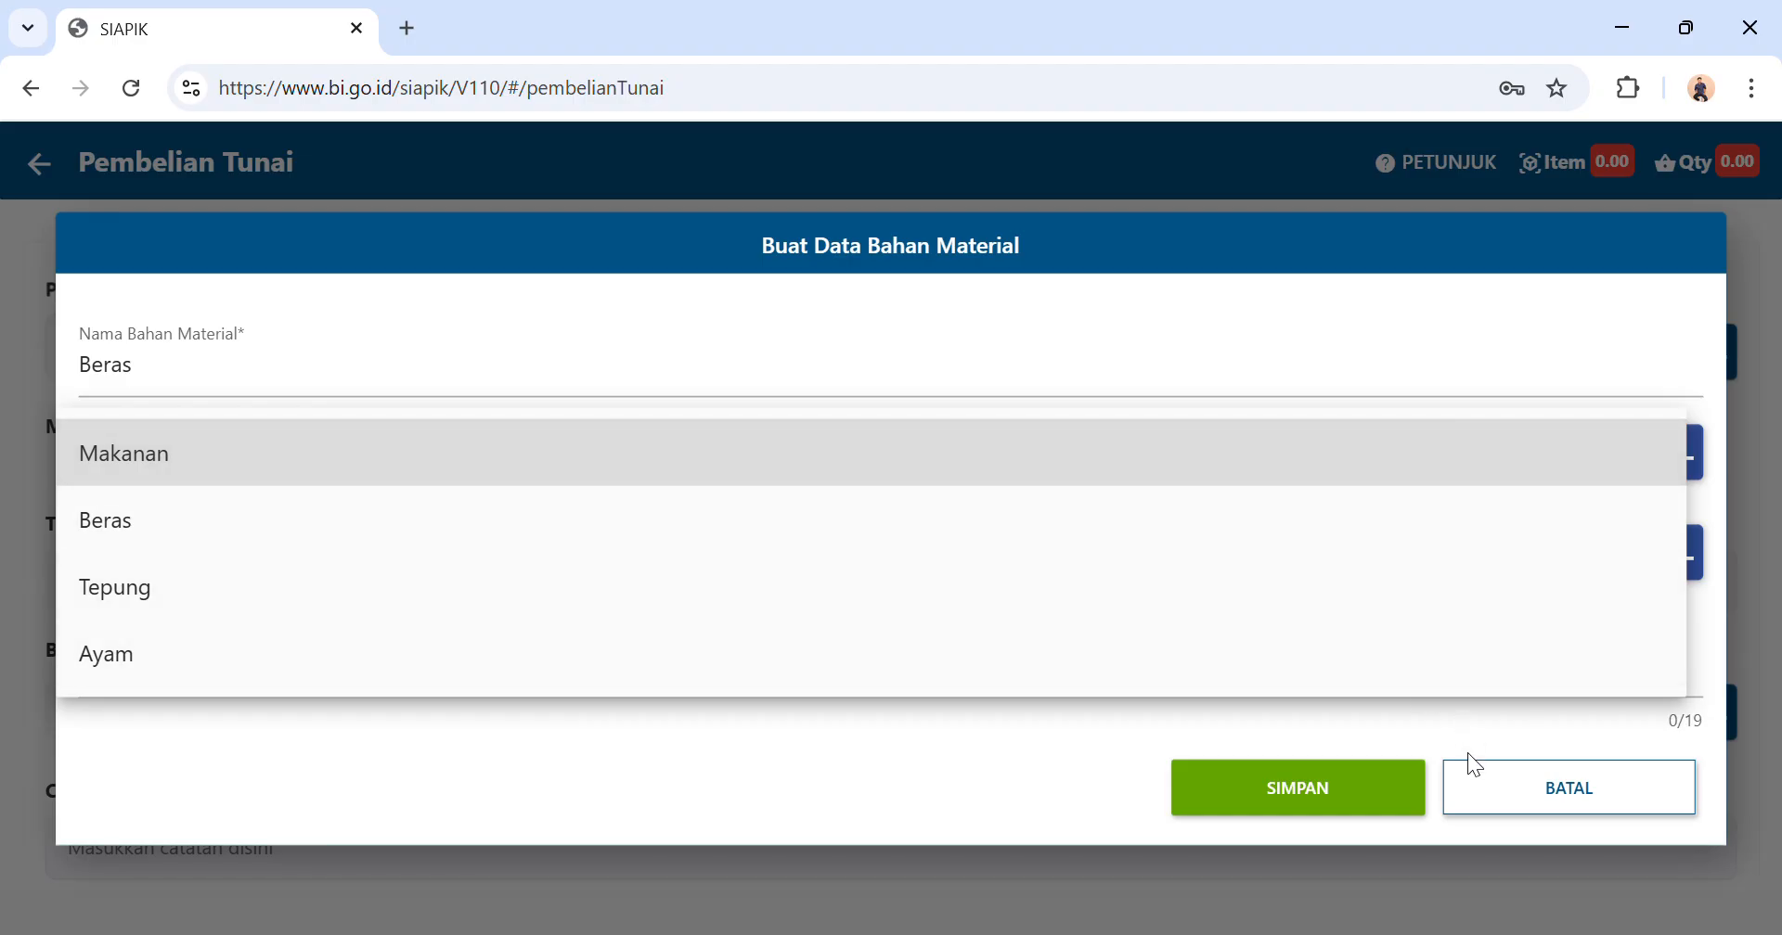
pyautogui.click(1577, 770)
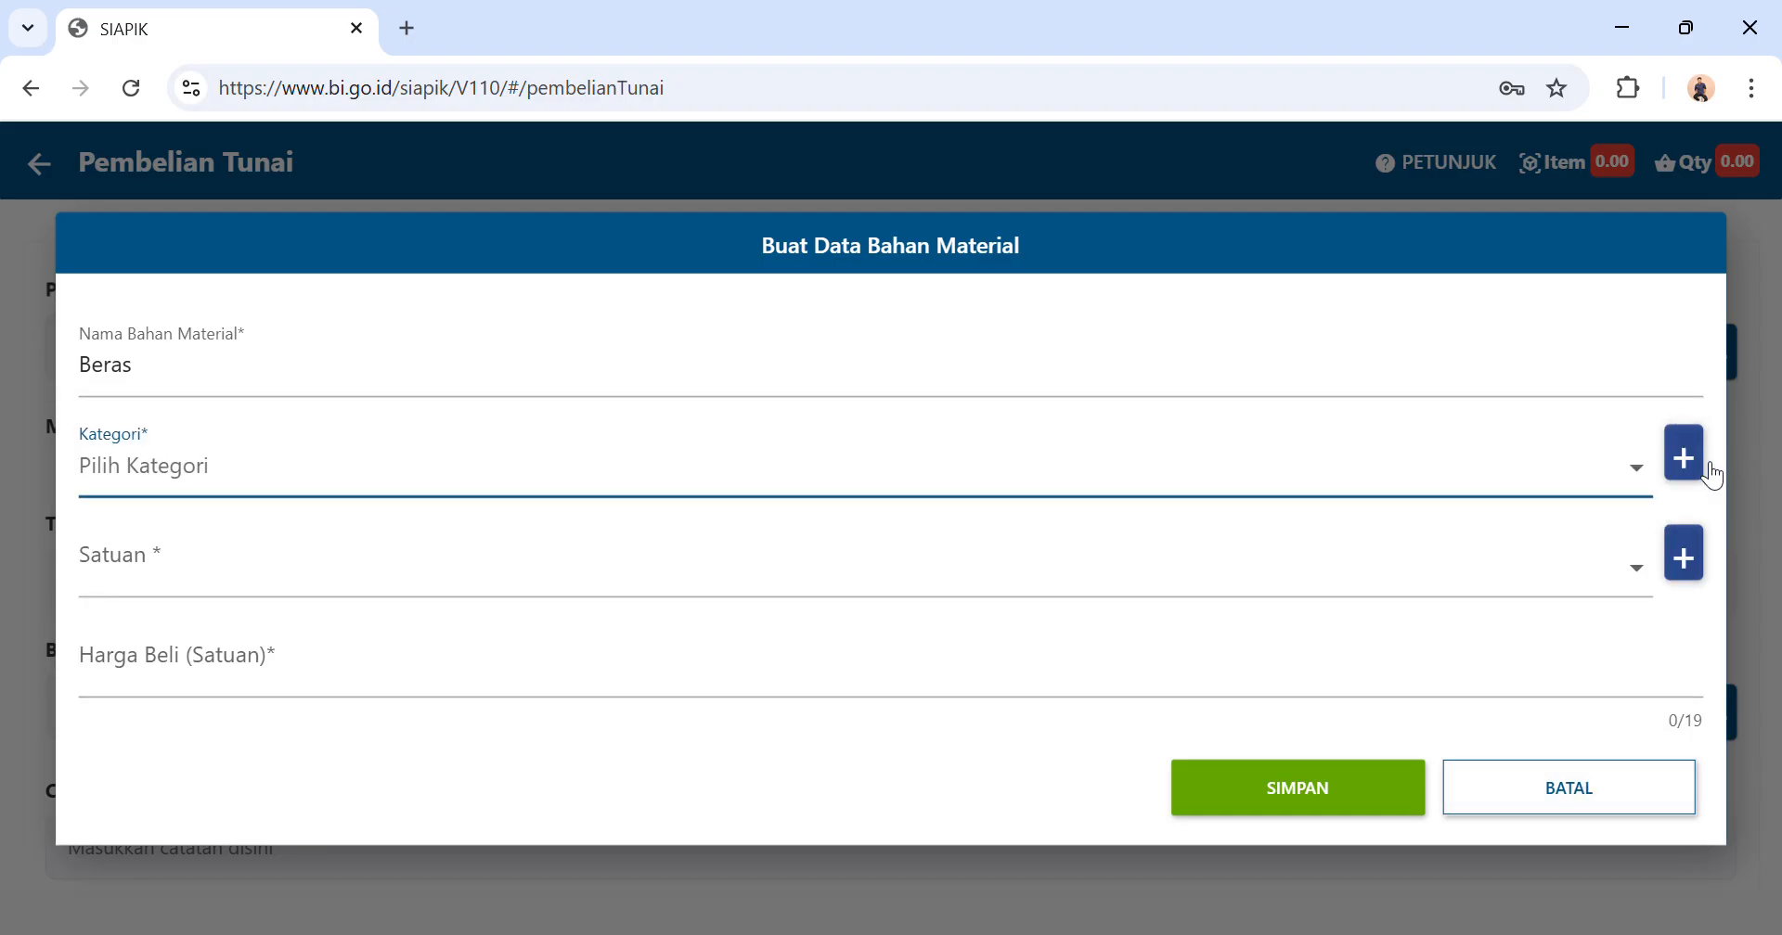
pyautogui.click(1684, 457)
pyautogui.click(895, 554)
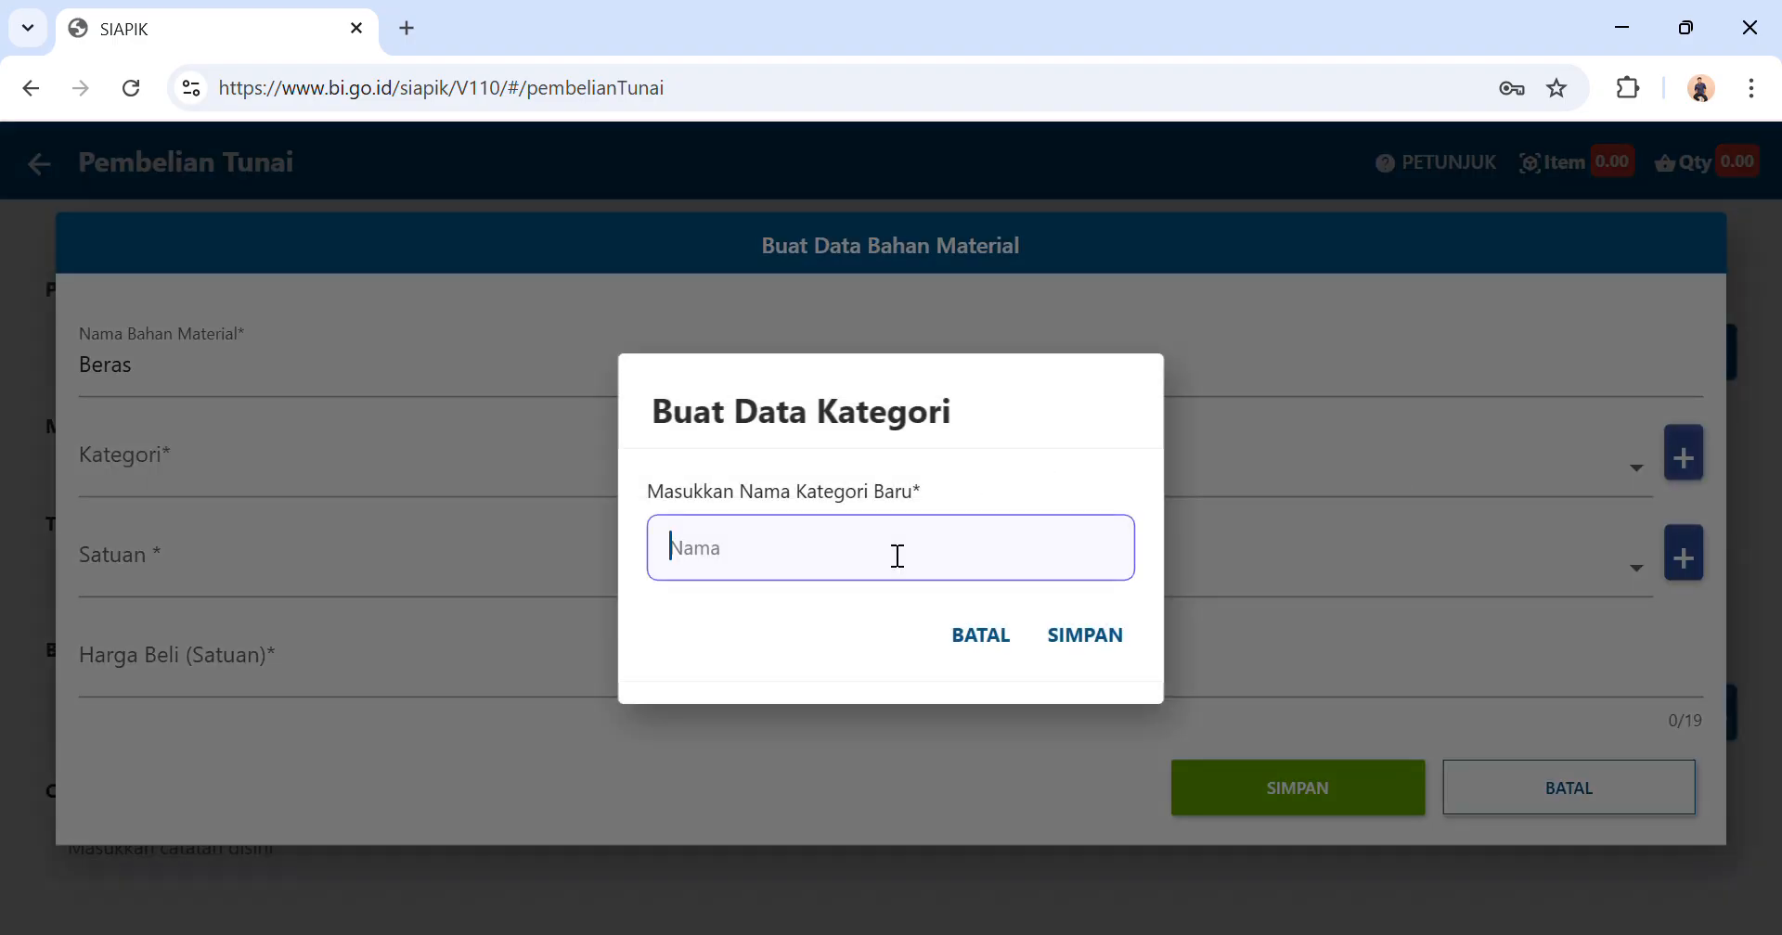
pyautogui.write('Bahan Baku')
pyautogui.click(1079, 635)
pyautogui.click(836, 629)
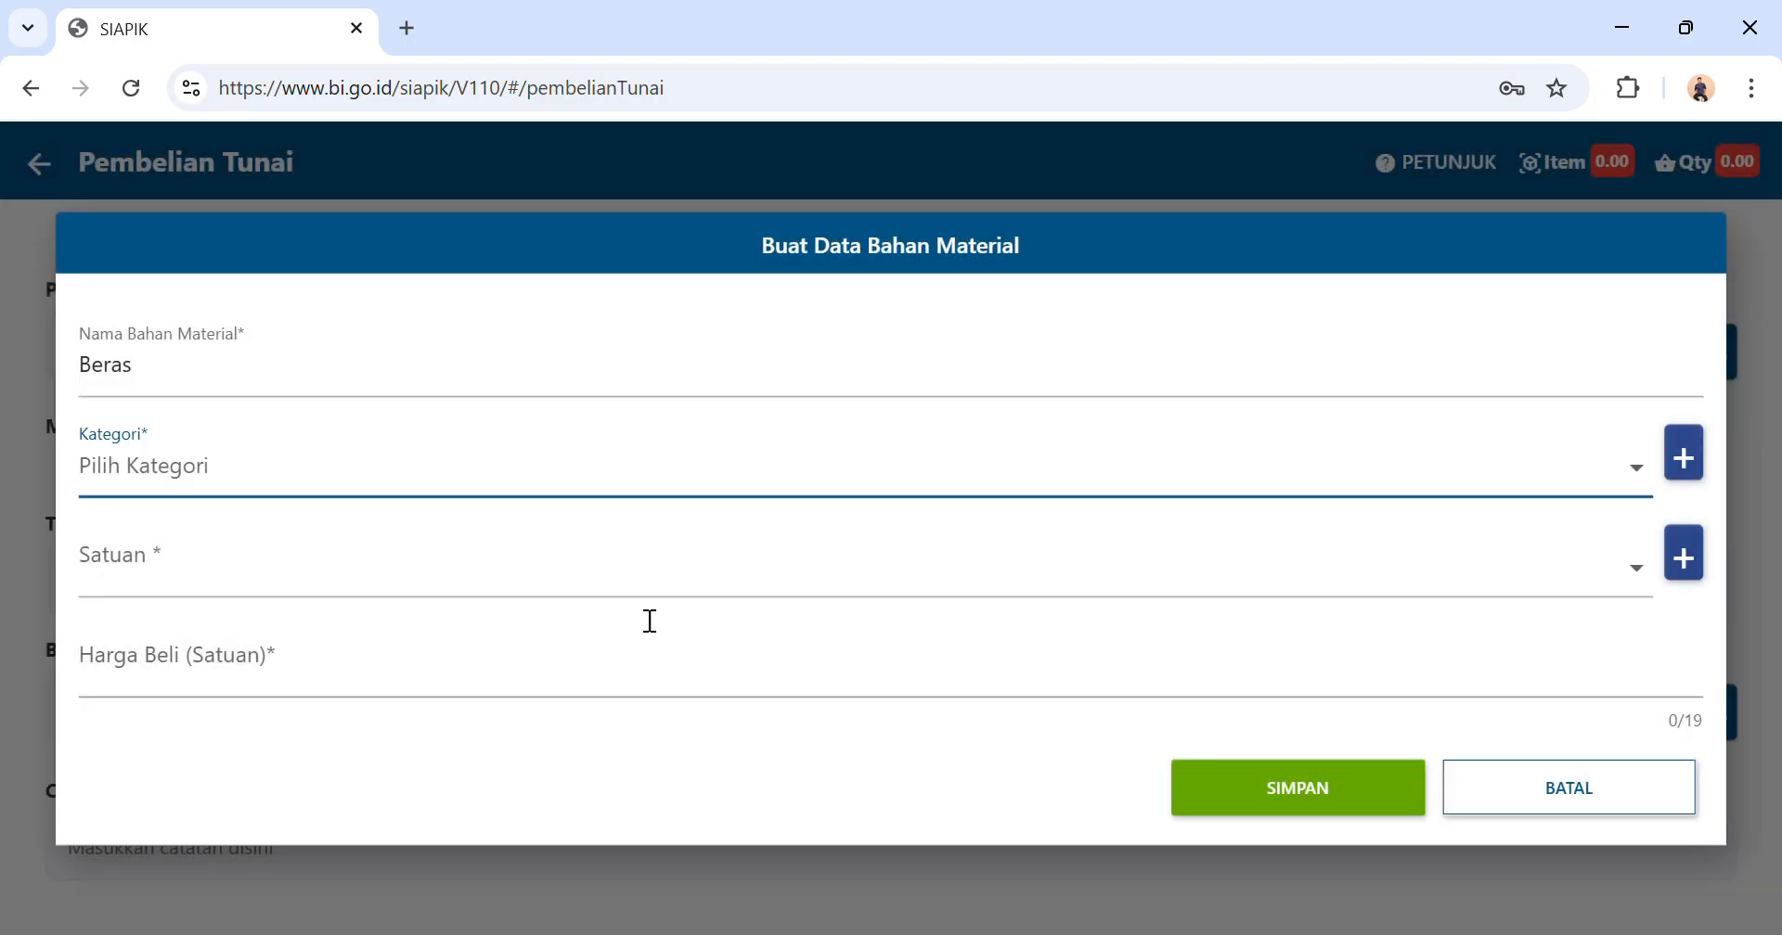
# Set the Beras material's unit to KG and its category to Beras.
pyautogui.click(417, 557)
pyautogui.click(258, 753)
pyautogui.click(351, 467)
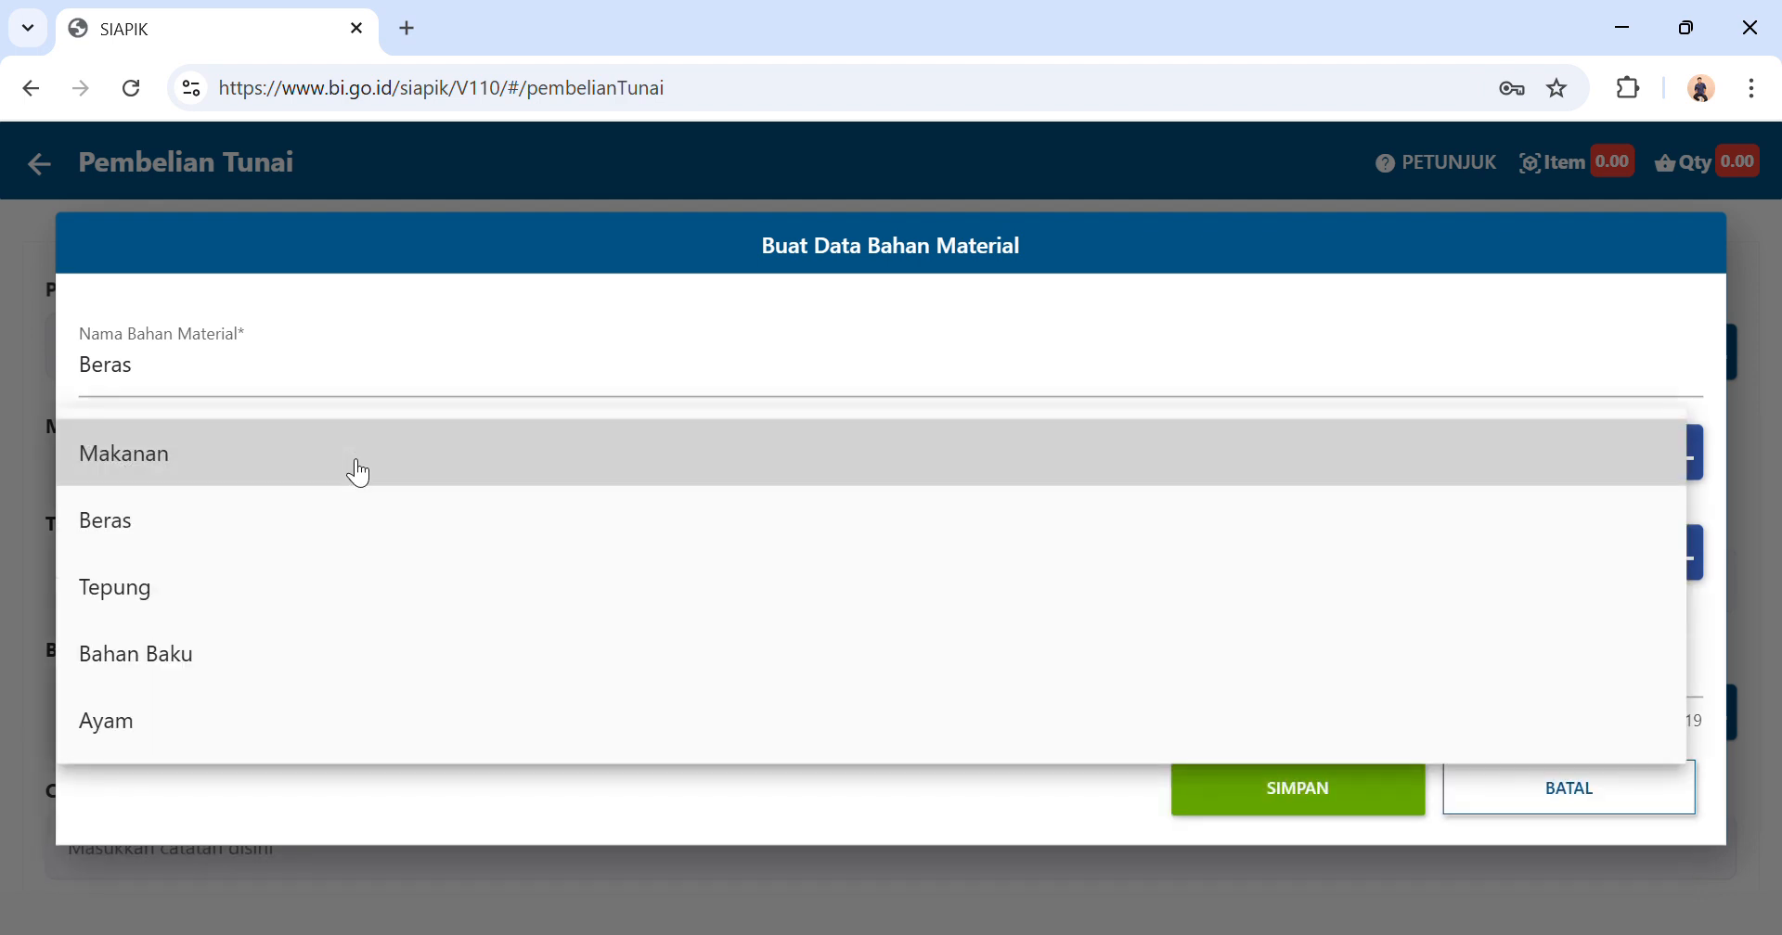
pyautogui.click(361, 508)
# Enter a unit purchase price of Rp 15.000 for Beras and save the new material.
pyautogui.click(356, 664)
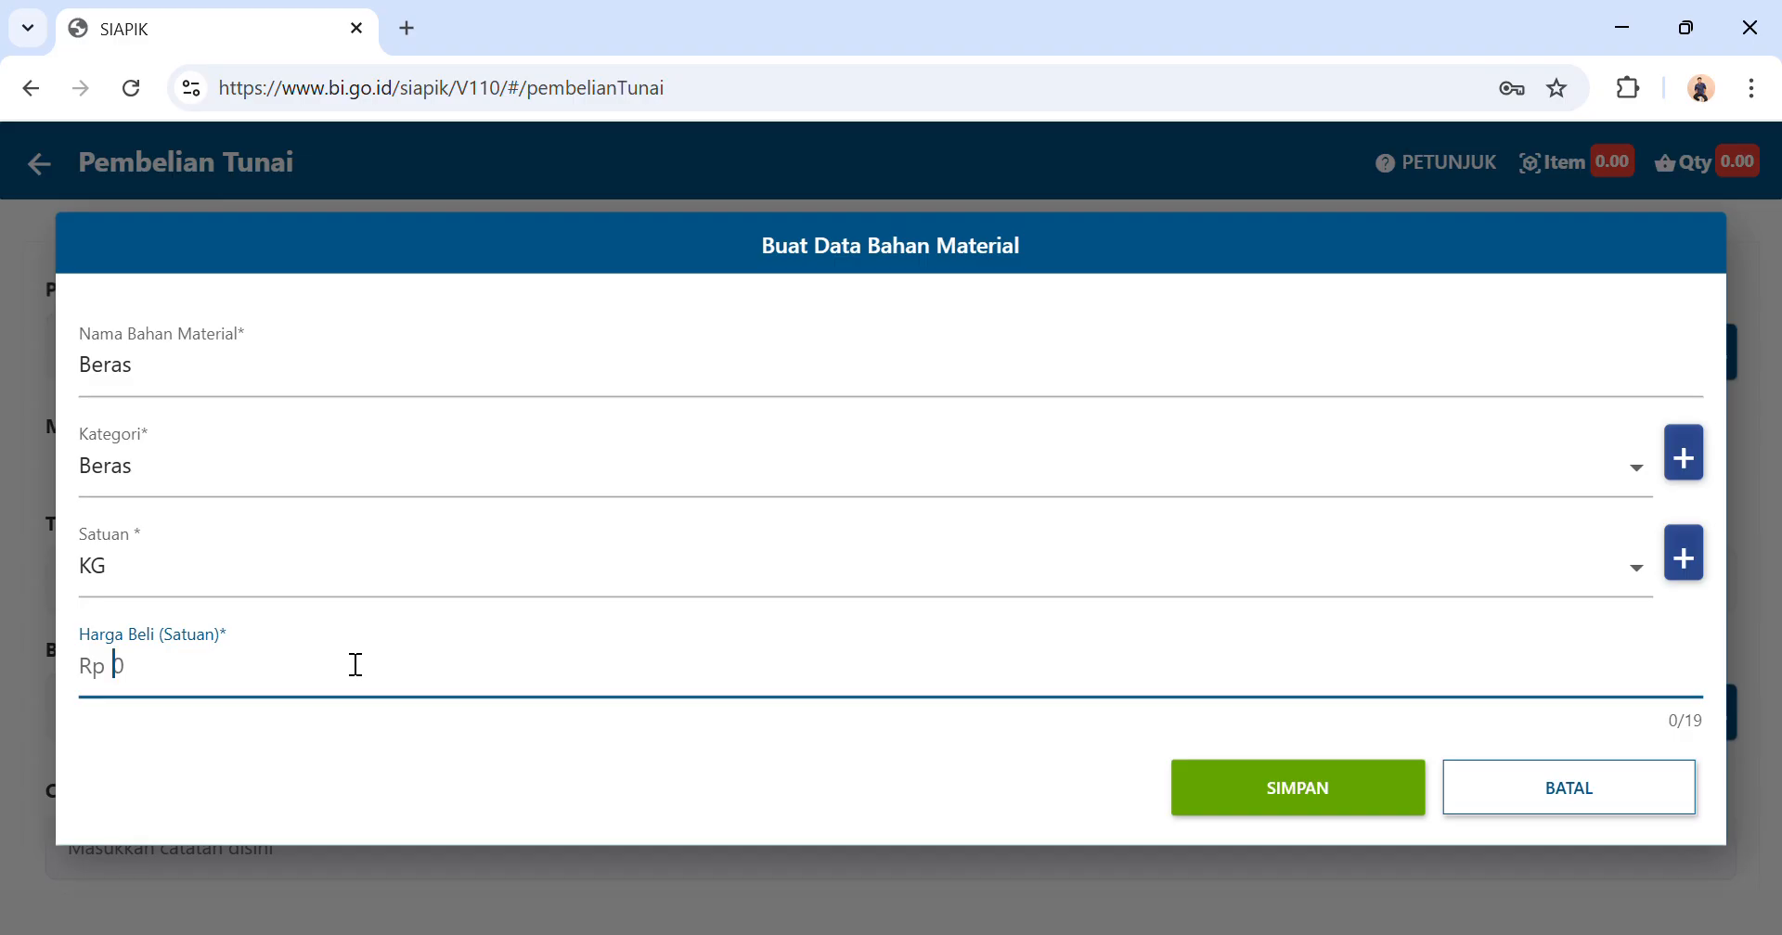
pyautogui.write('150000')
pyautogui.click(1282, 791)
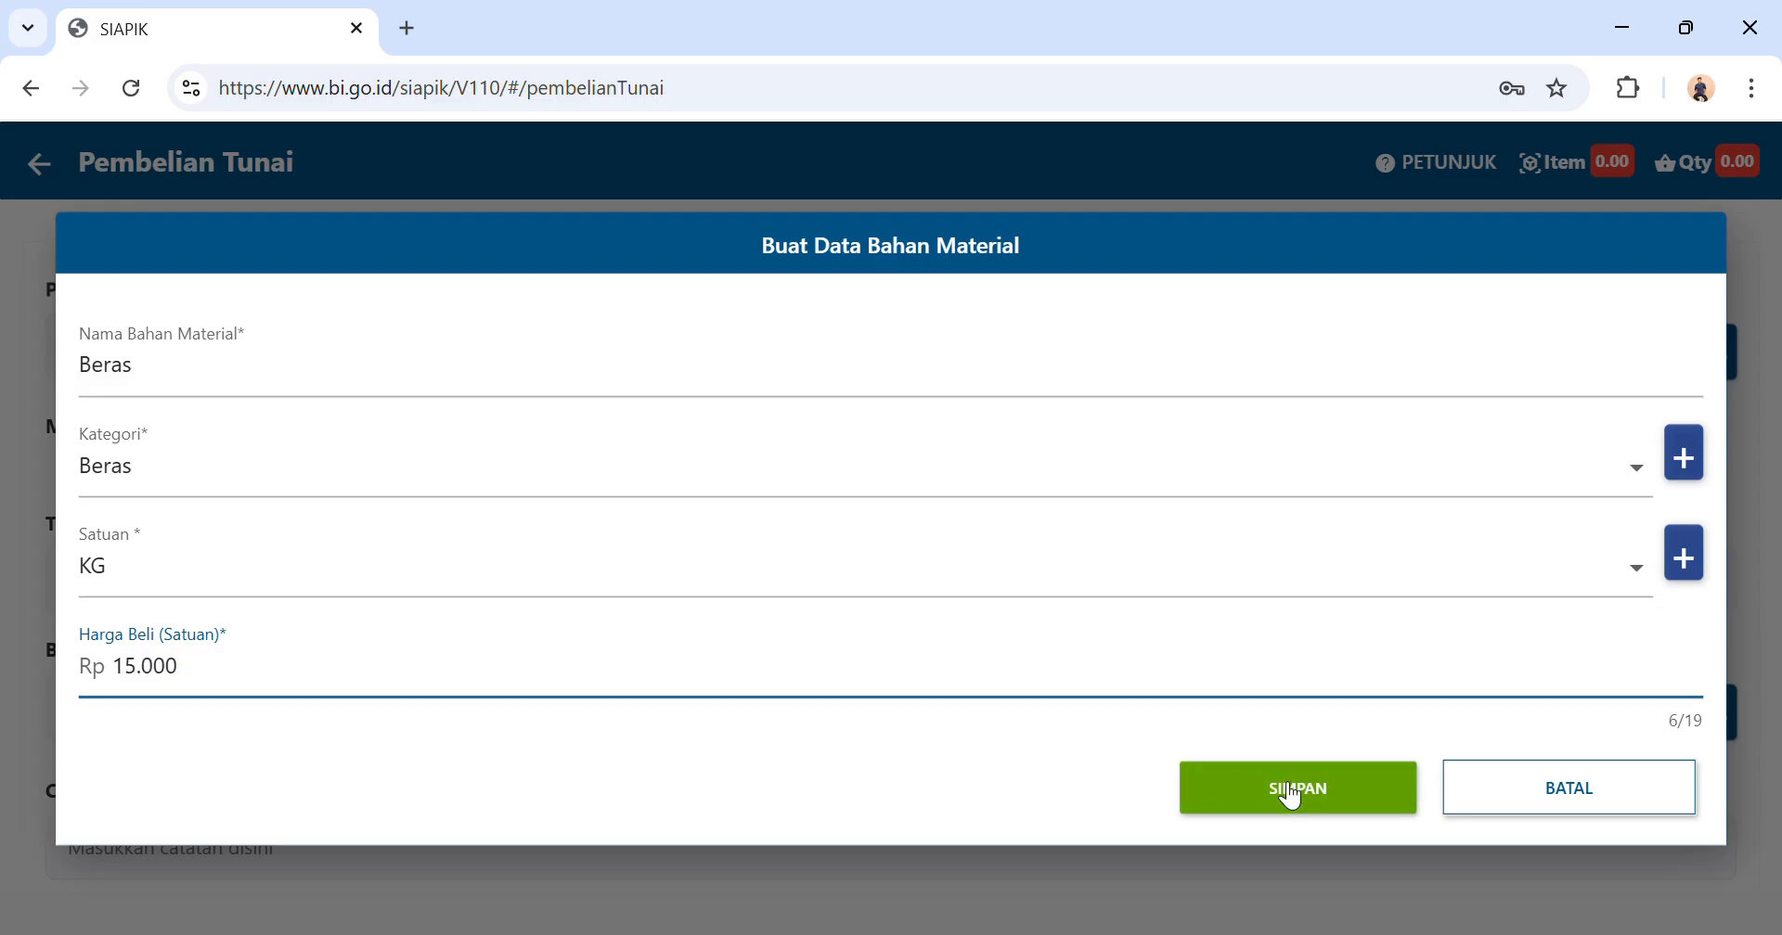
pyautogui.click(945, 635)
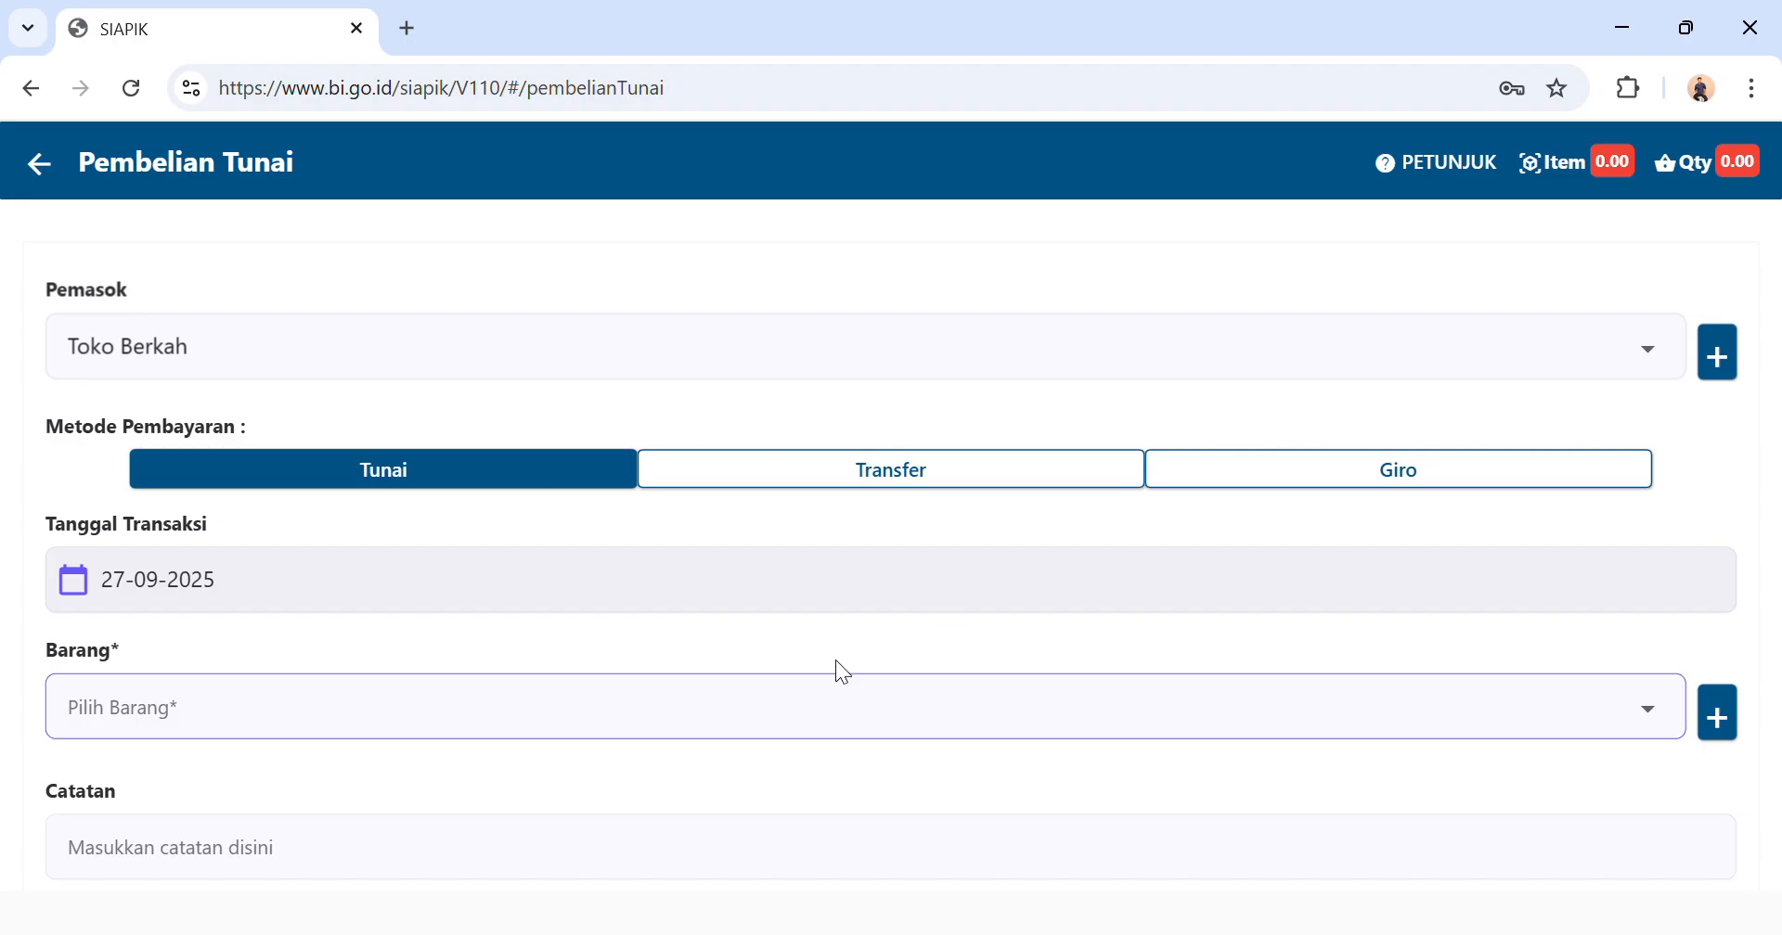
# Add 100 KG of the new Beras material to the cash purchase and review its item line.
pyautogui.click(659, 732)
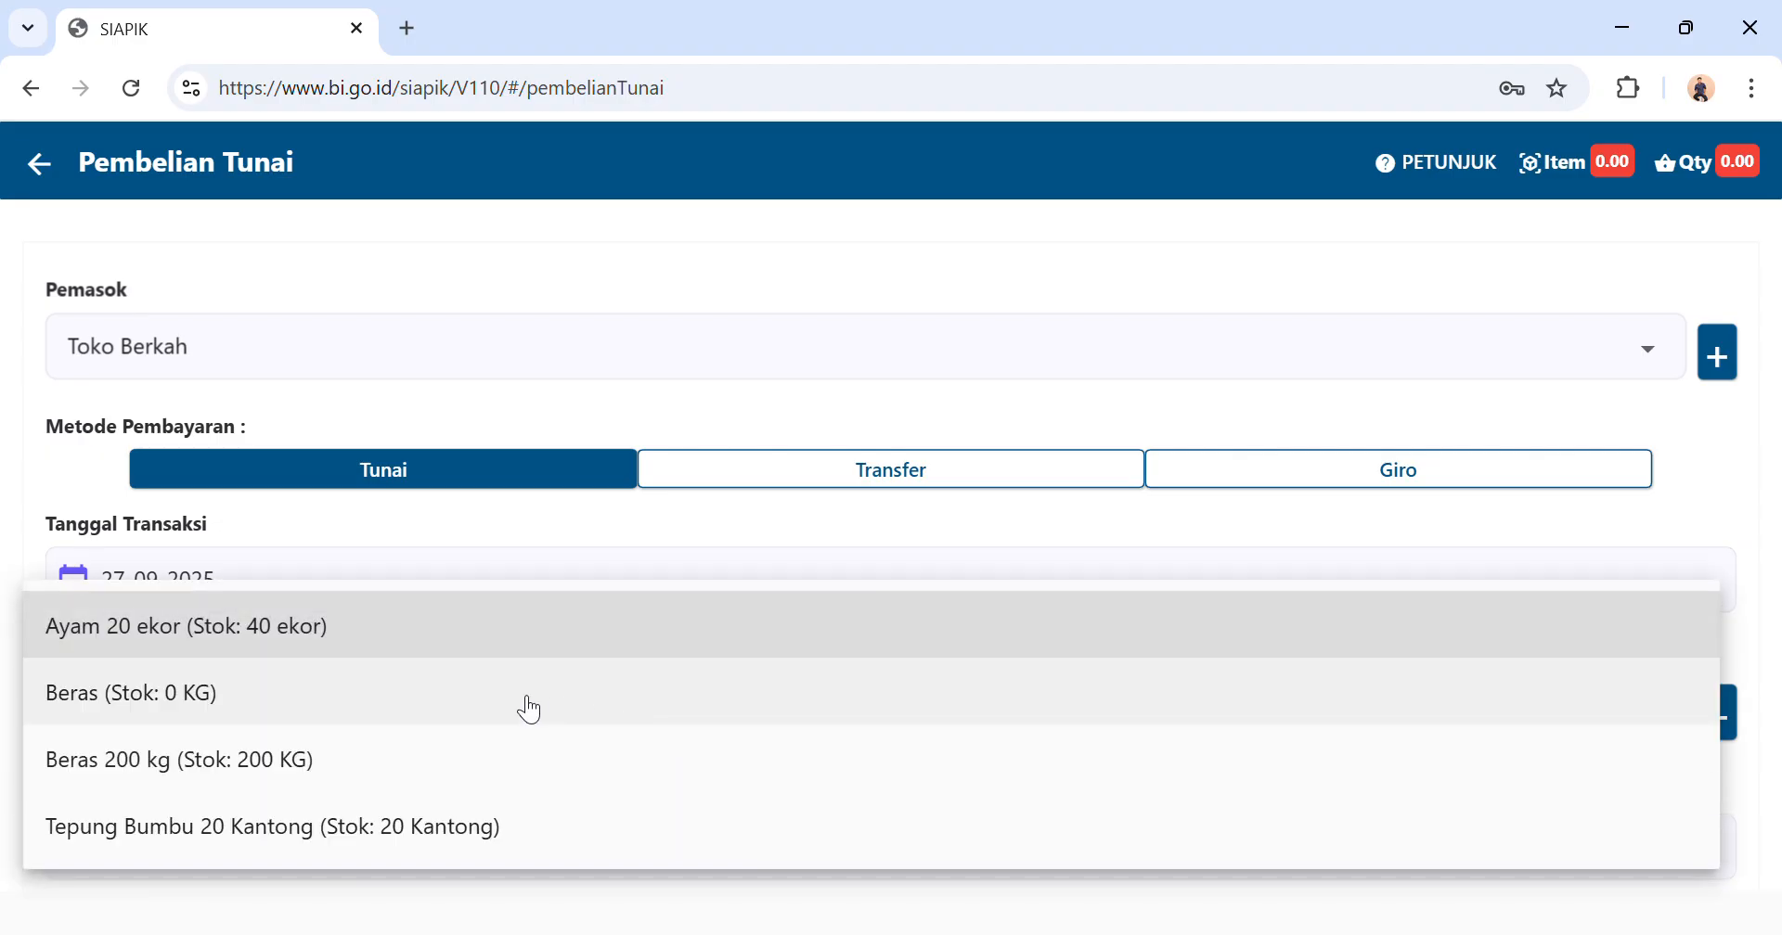
pyautogui.click(520, 707)
pyautogui.click(860, 554)
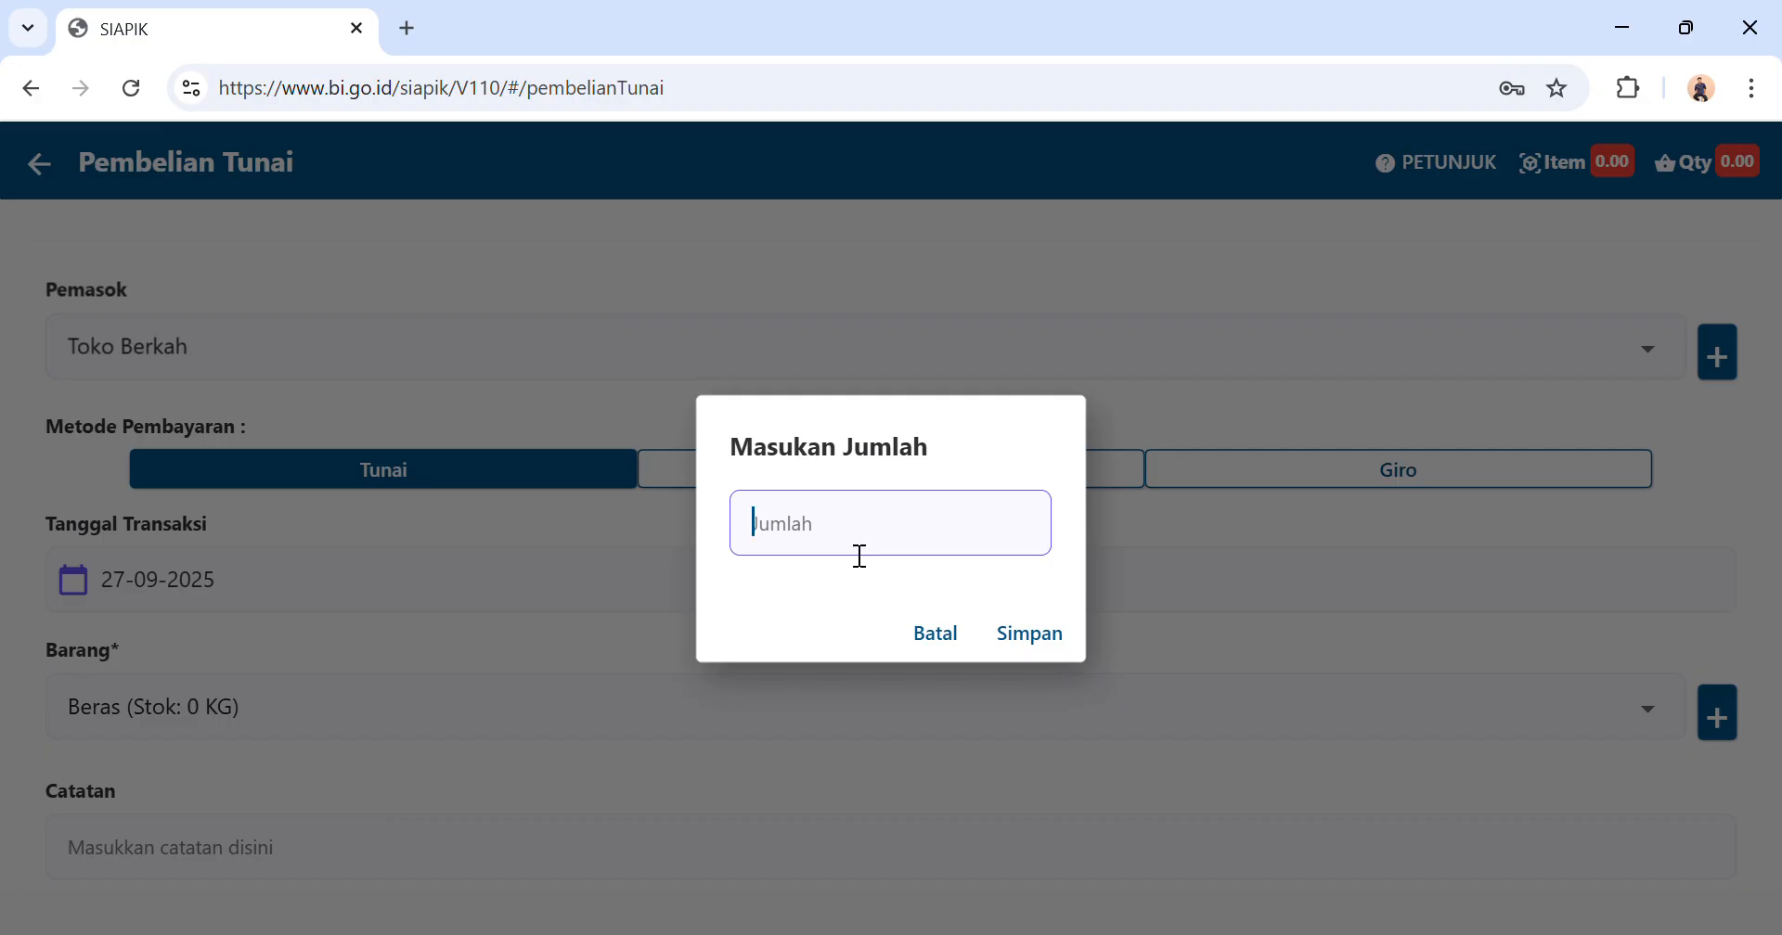
pyautogui.write('100')
pyautogui.click(1027, 633)
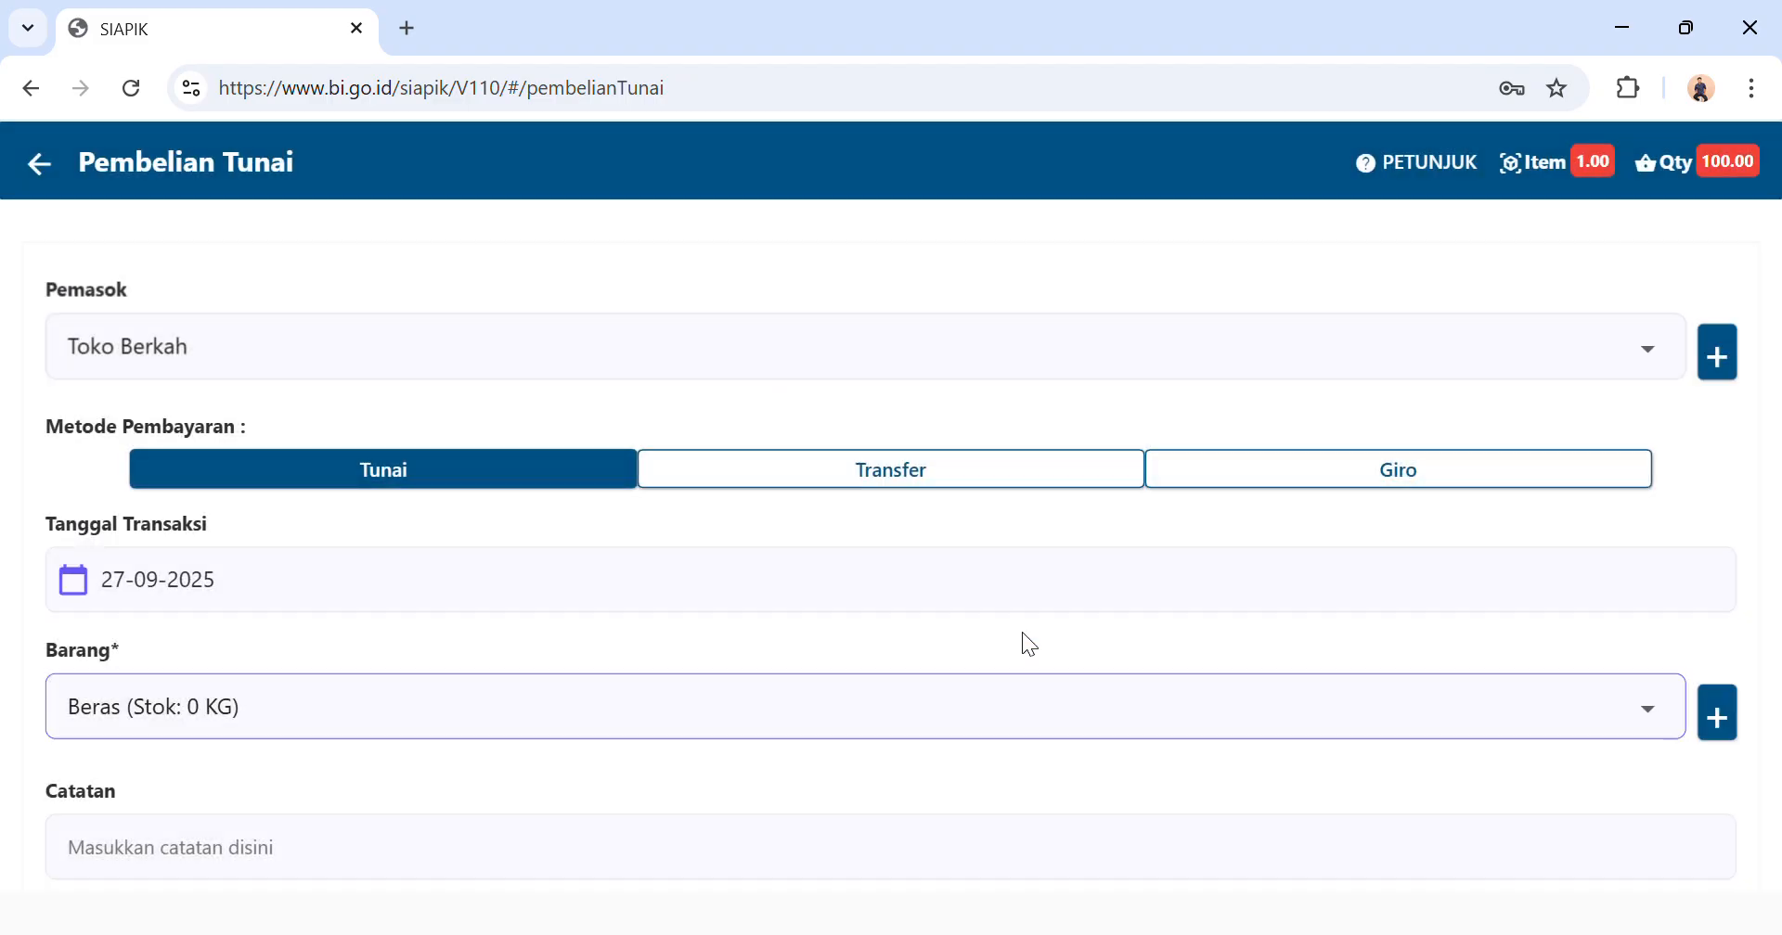
pyautogui.scroll(-2, 1029, 643)
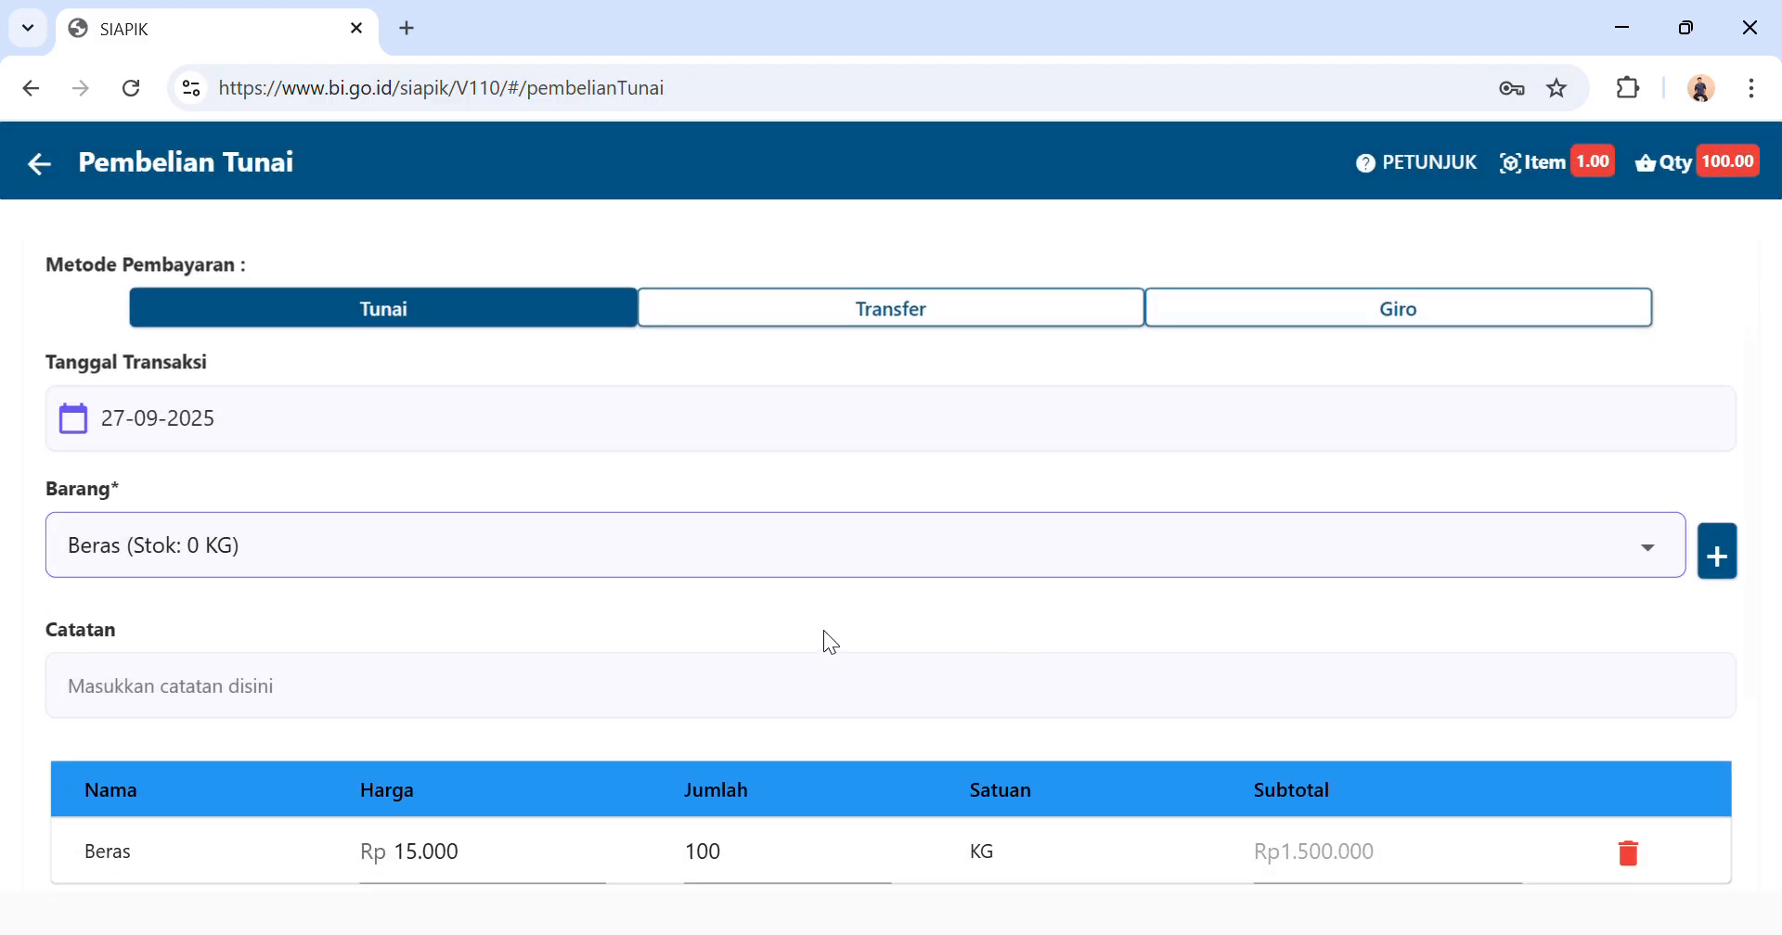
pyautogui.scroll(-2, 830, 642)
pyautogui.scroll(-2, 843, 529)
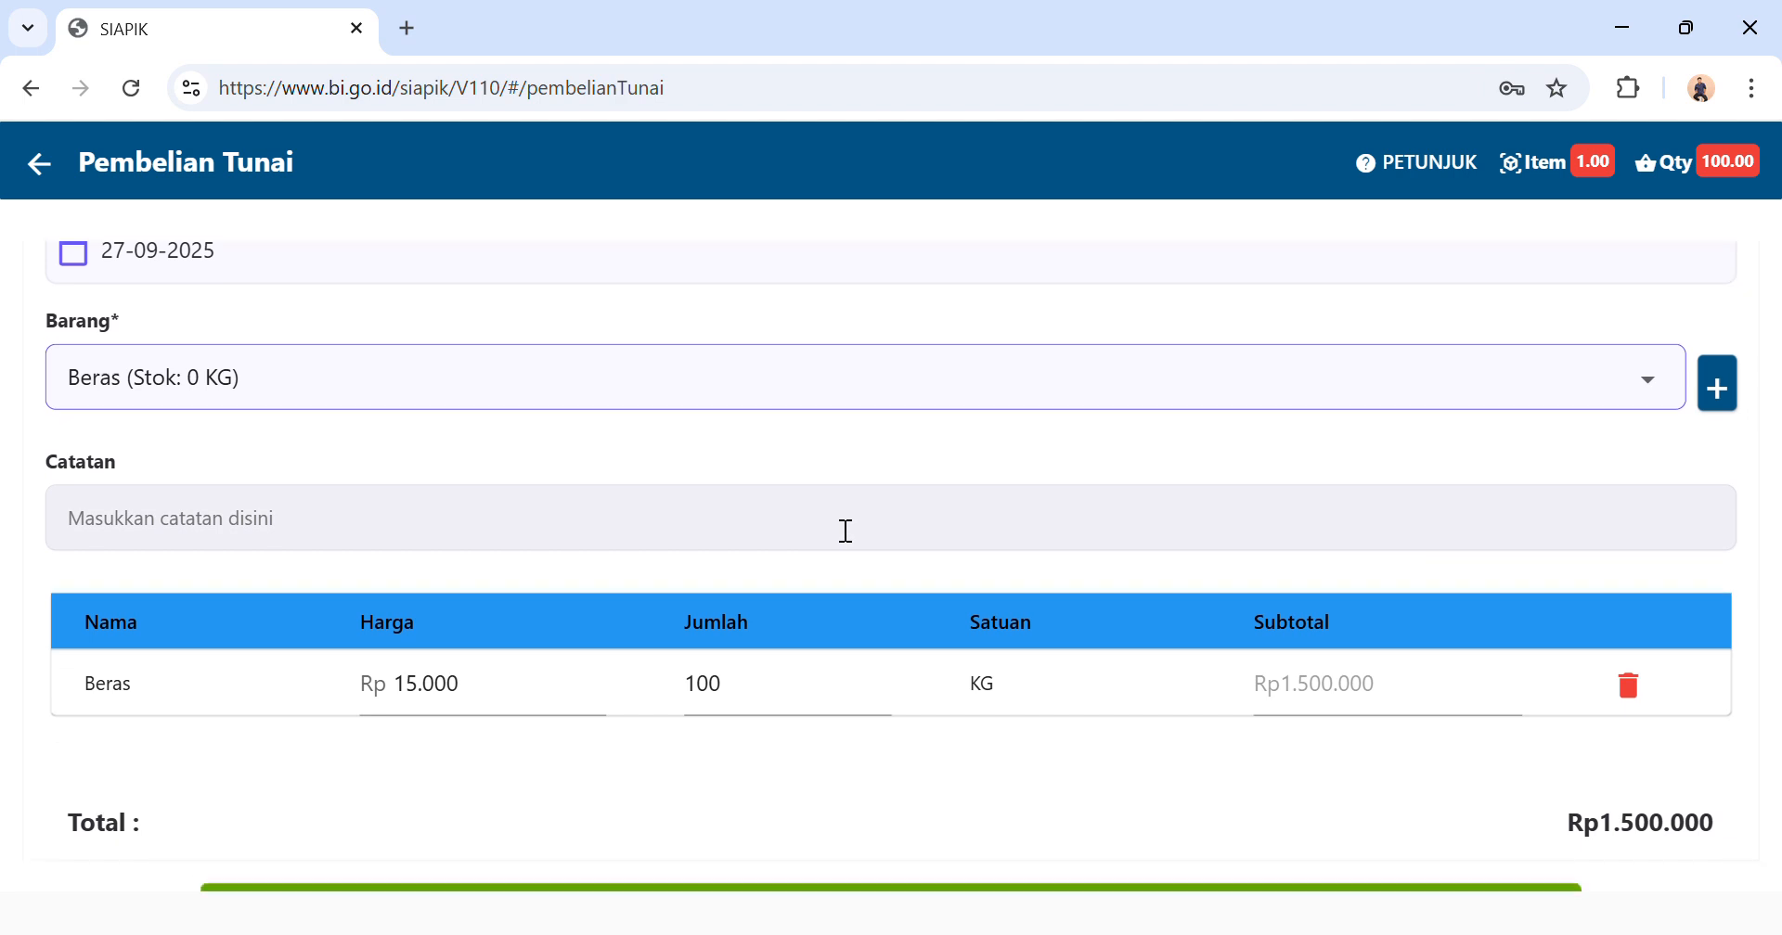
# Try to save the cash purchase of 100 KG of Beras.
pyautogui.click(739, 712)
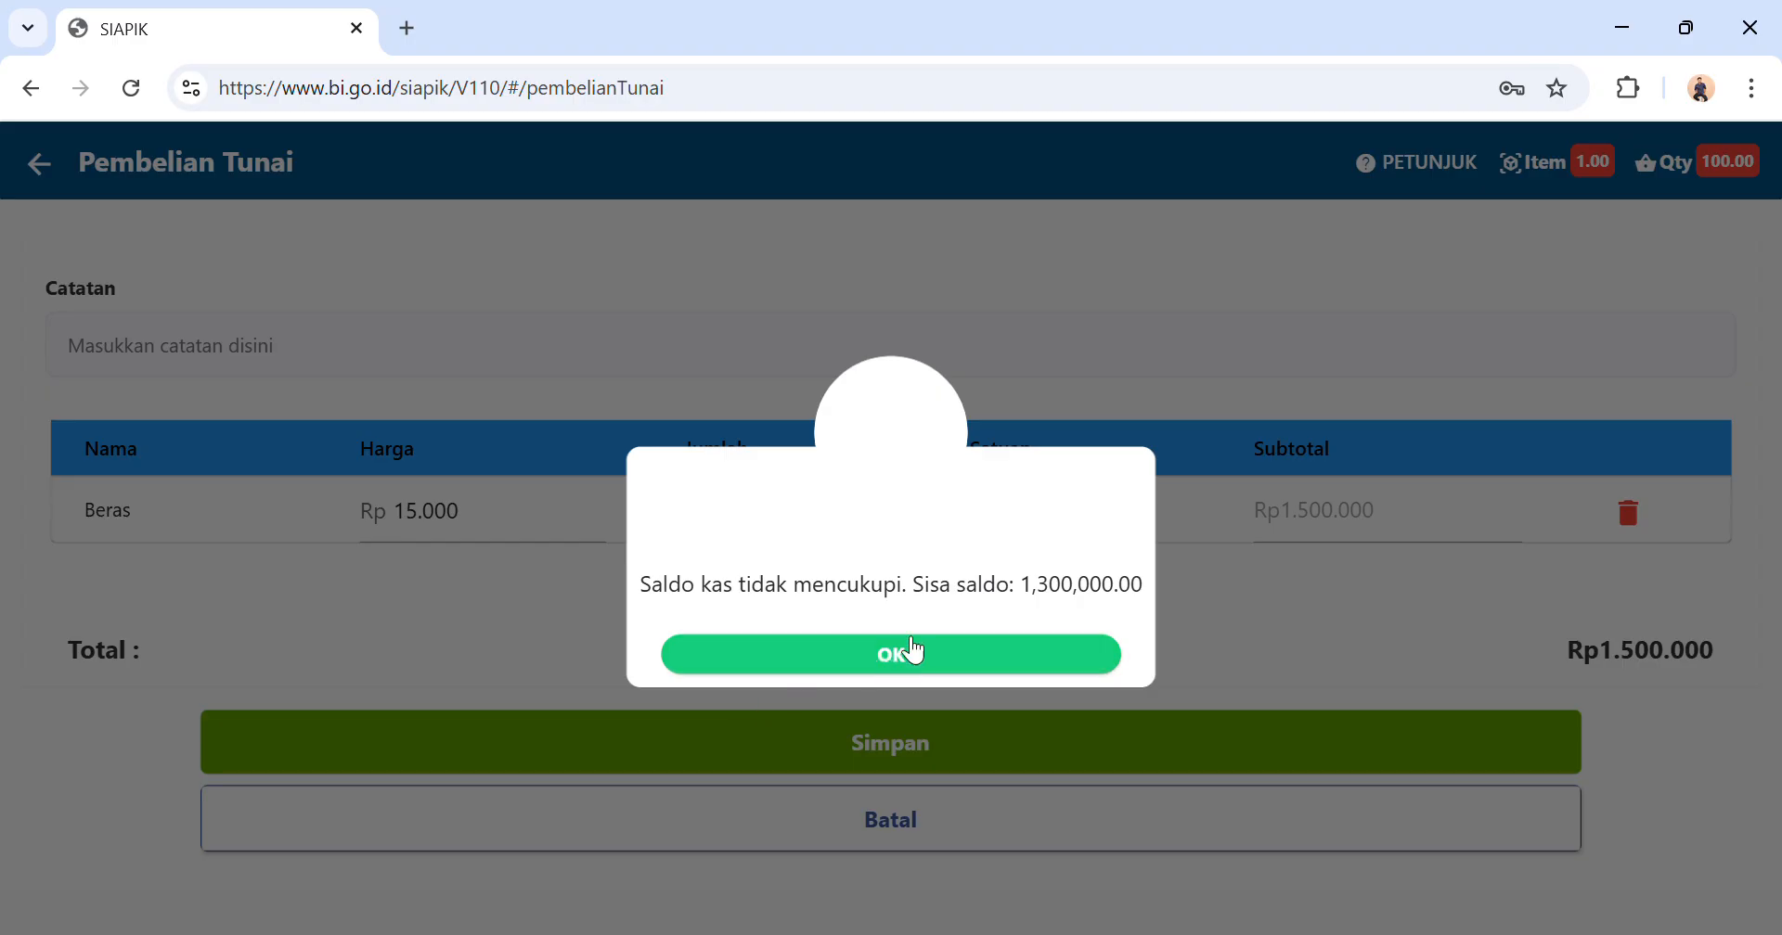
pyautogui.click(891, 653)
pyautogui.click(882, 659)
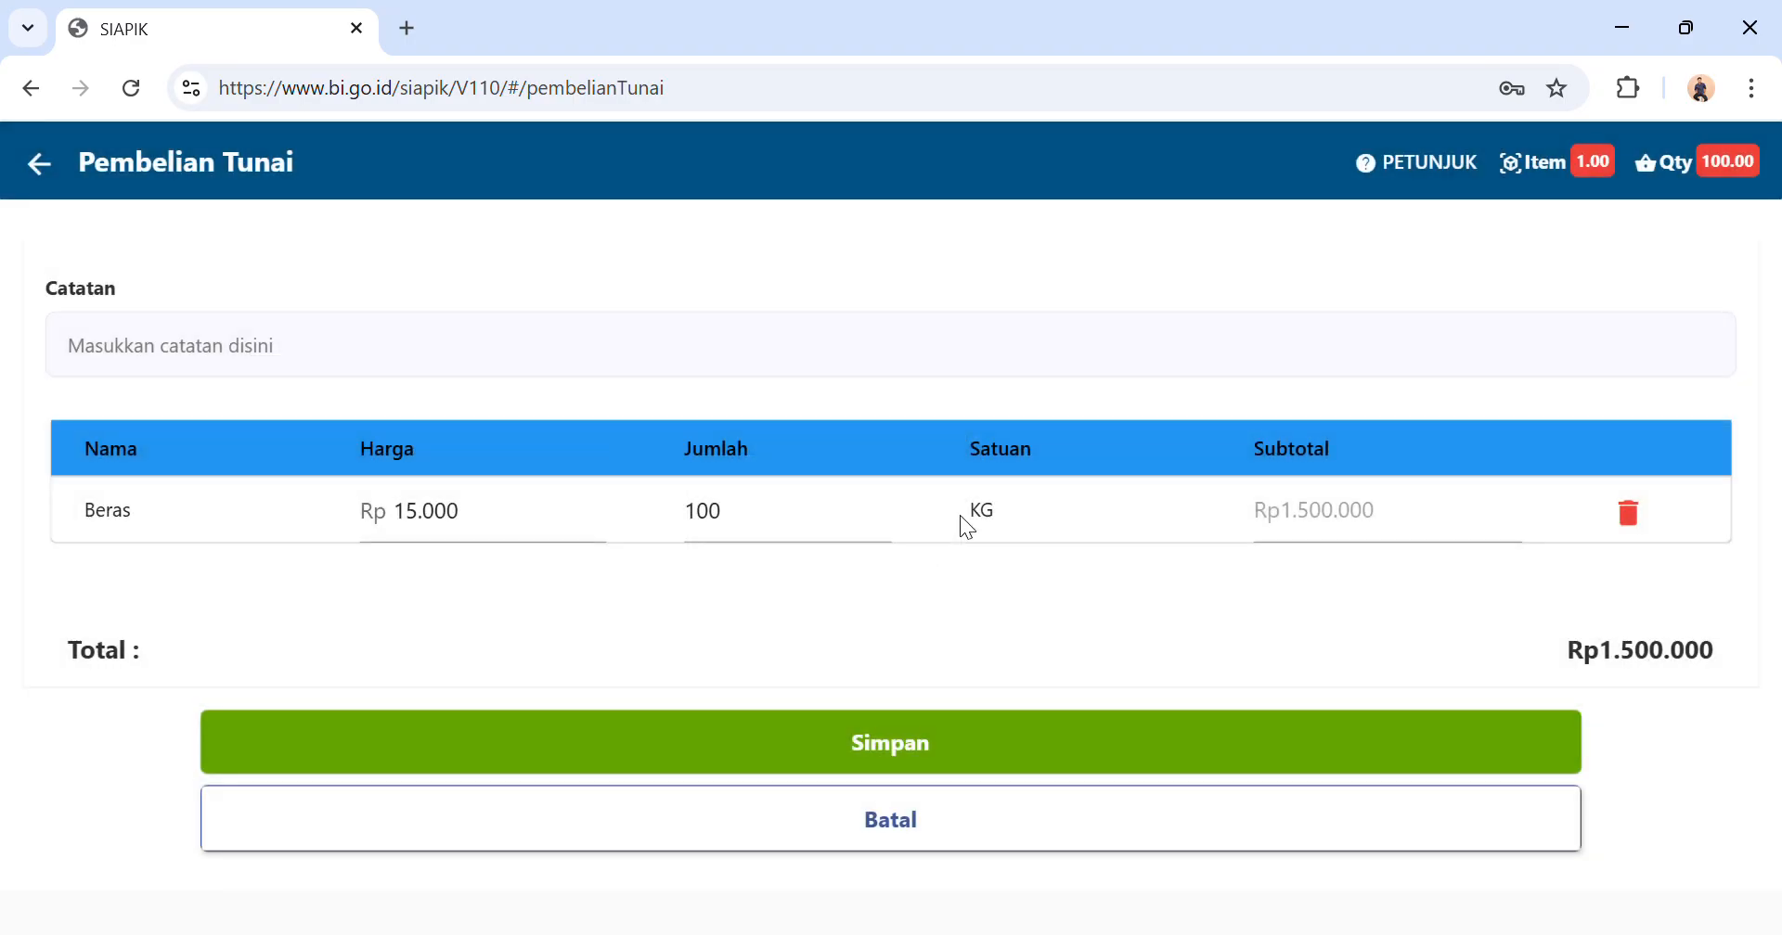
# Add 100 KG of the existing Beras 200 kg material to the cash purchase as a second item.
pyautogui.scroll(5, 1039, 471)
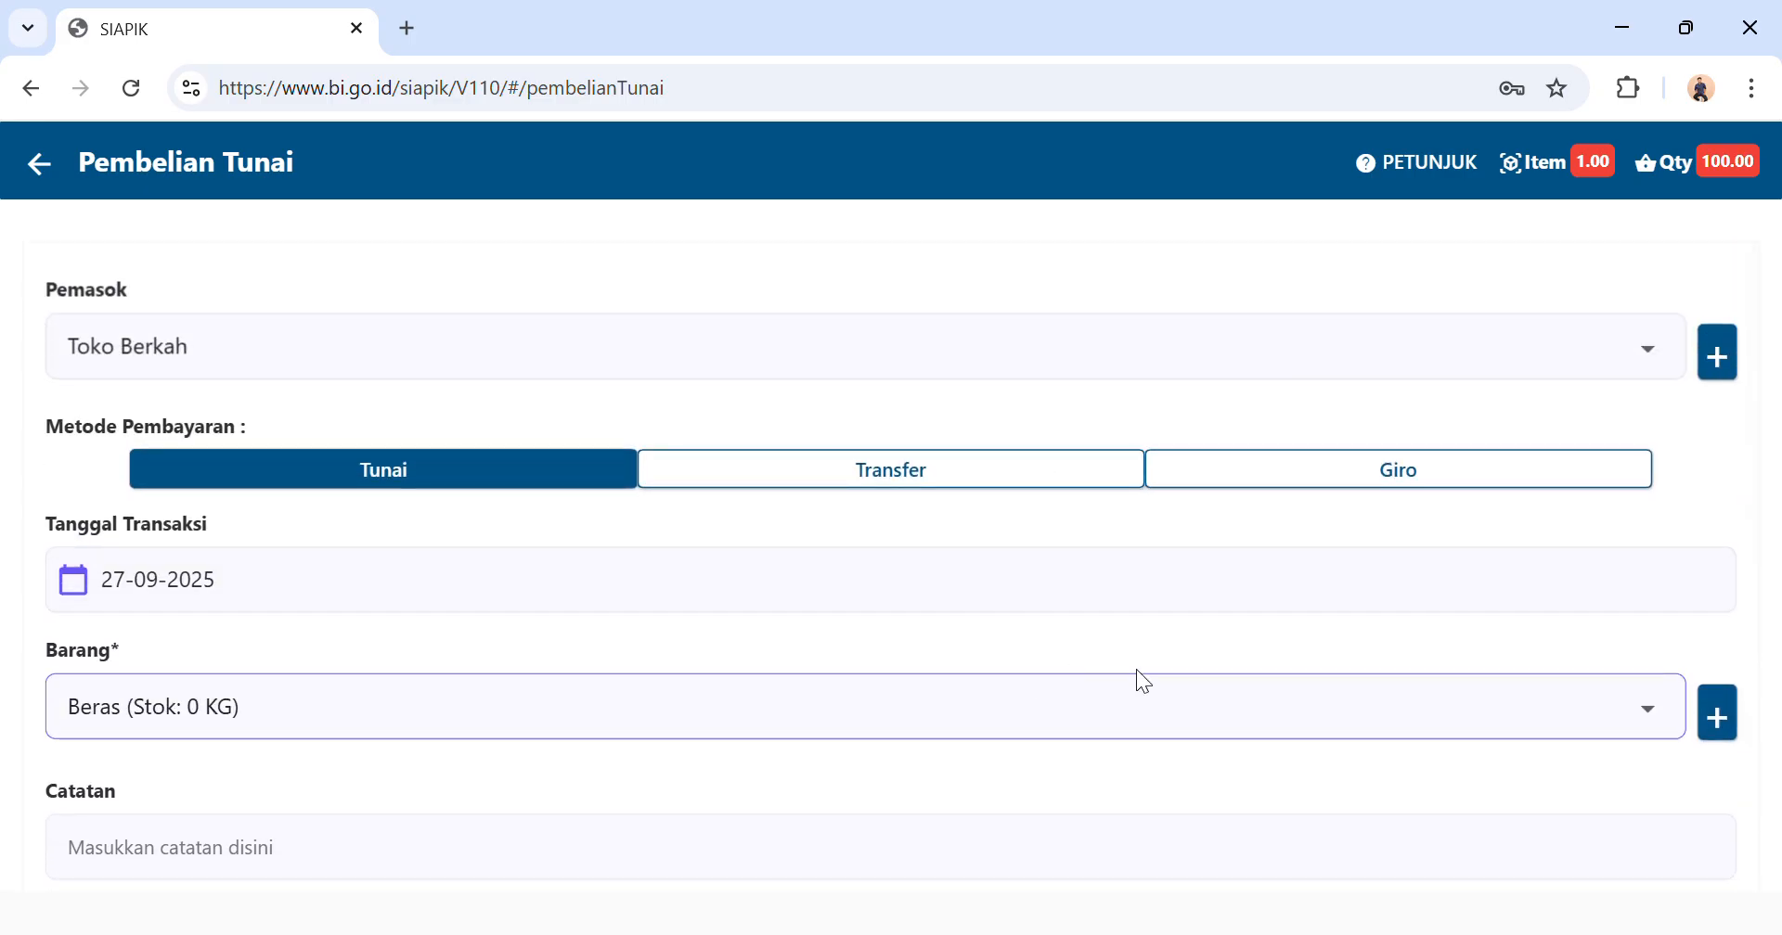
pyautogui.click(1486, 731)
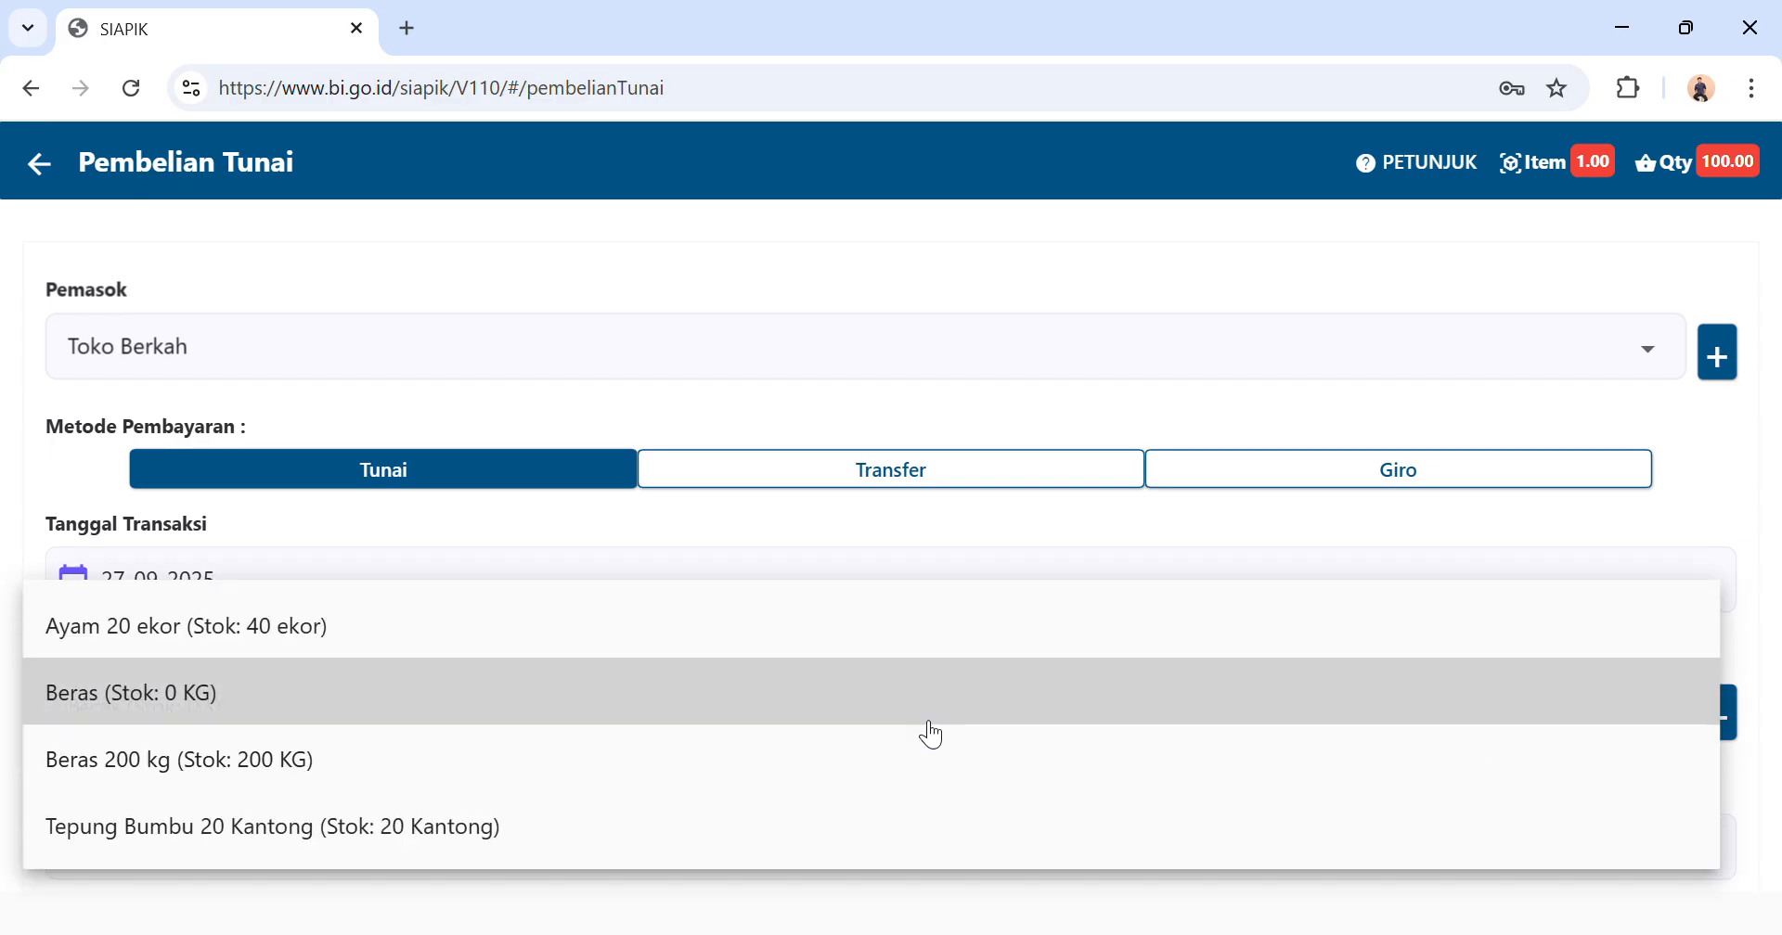
pyautogui.click(694, 784)
pyautogui.click(858, 552)
pyautogui.write('100')
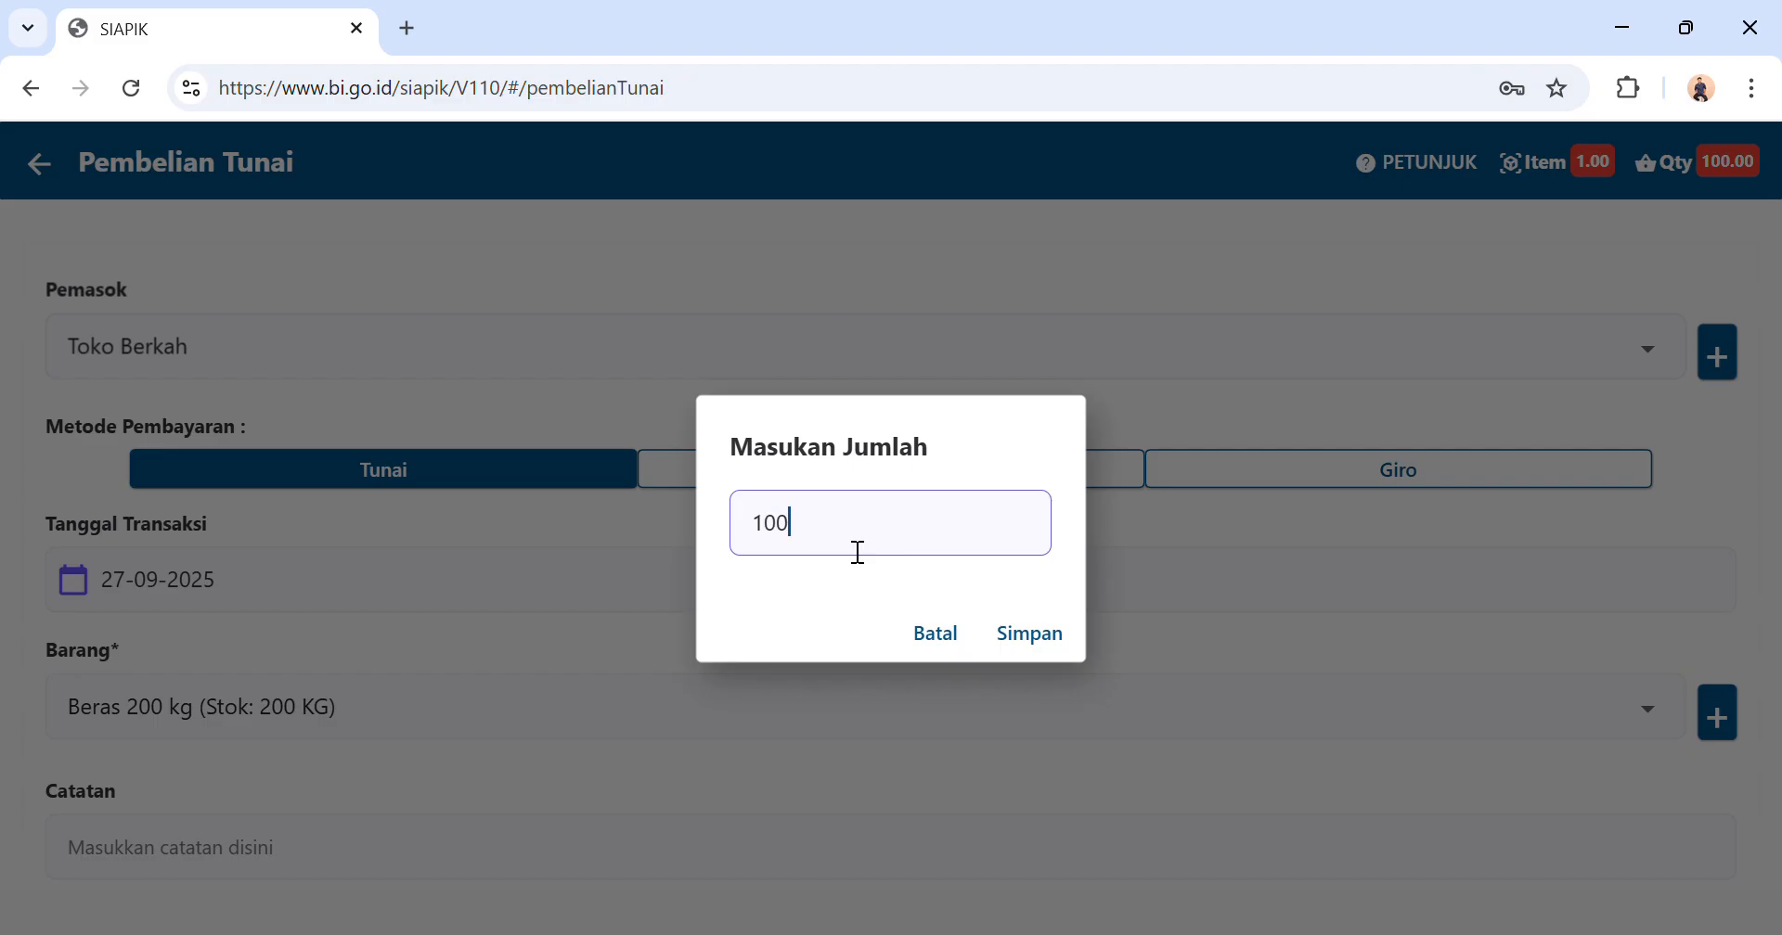
pyautogui.click(1030, 639)
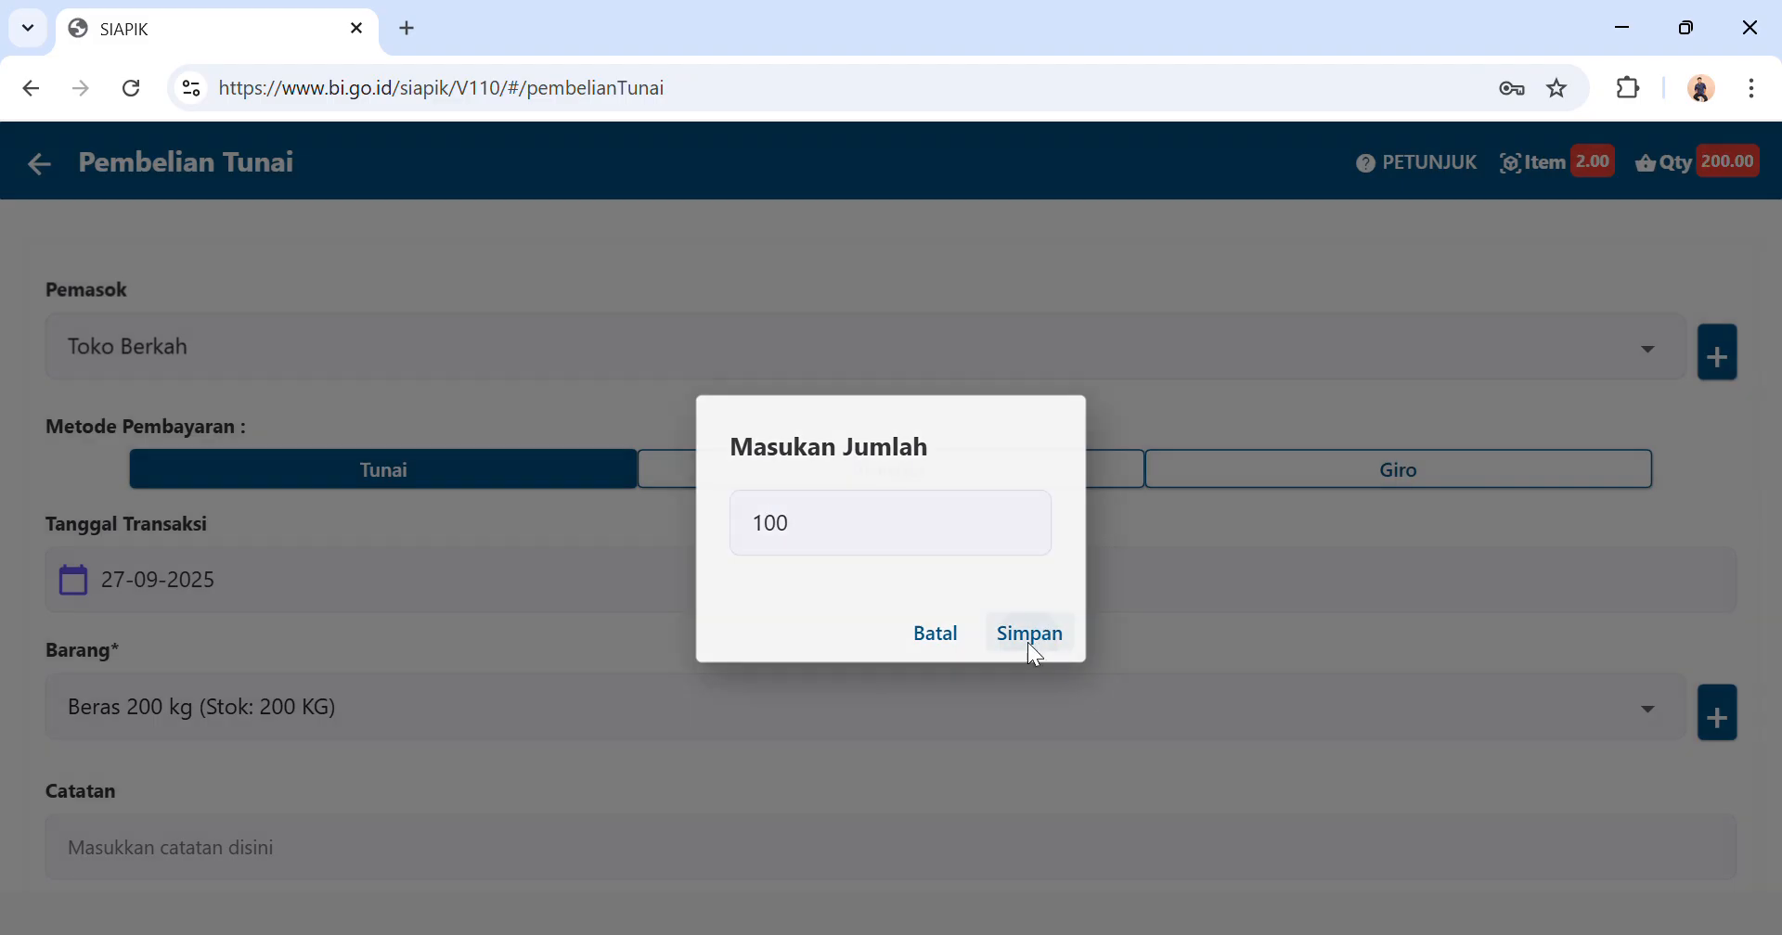
# Try to add the Beras material to the purchase a second time and delete the Beras 200 kg item line.
pyautogui.click(594, 696)
pyautogui.click(527, 646)
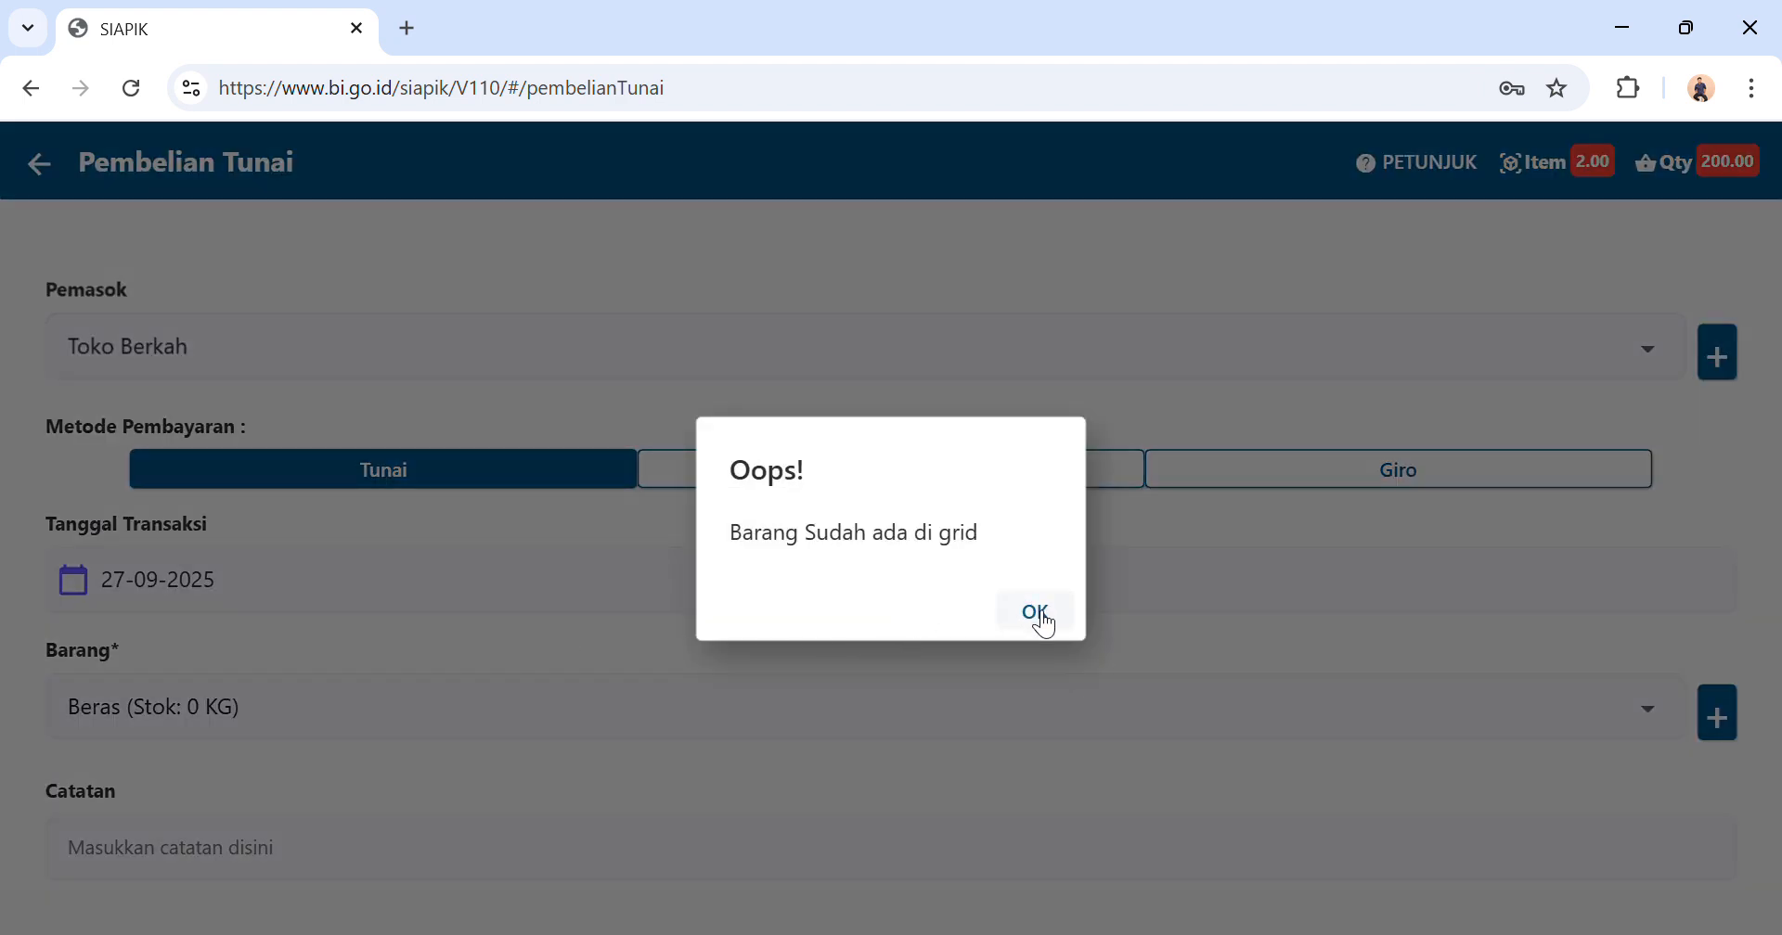
pyautogui.click(1047, 620)
pyautogui.scroll(-4, 537, 843)
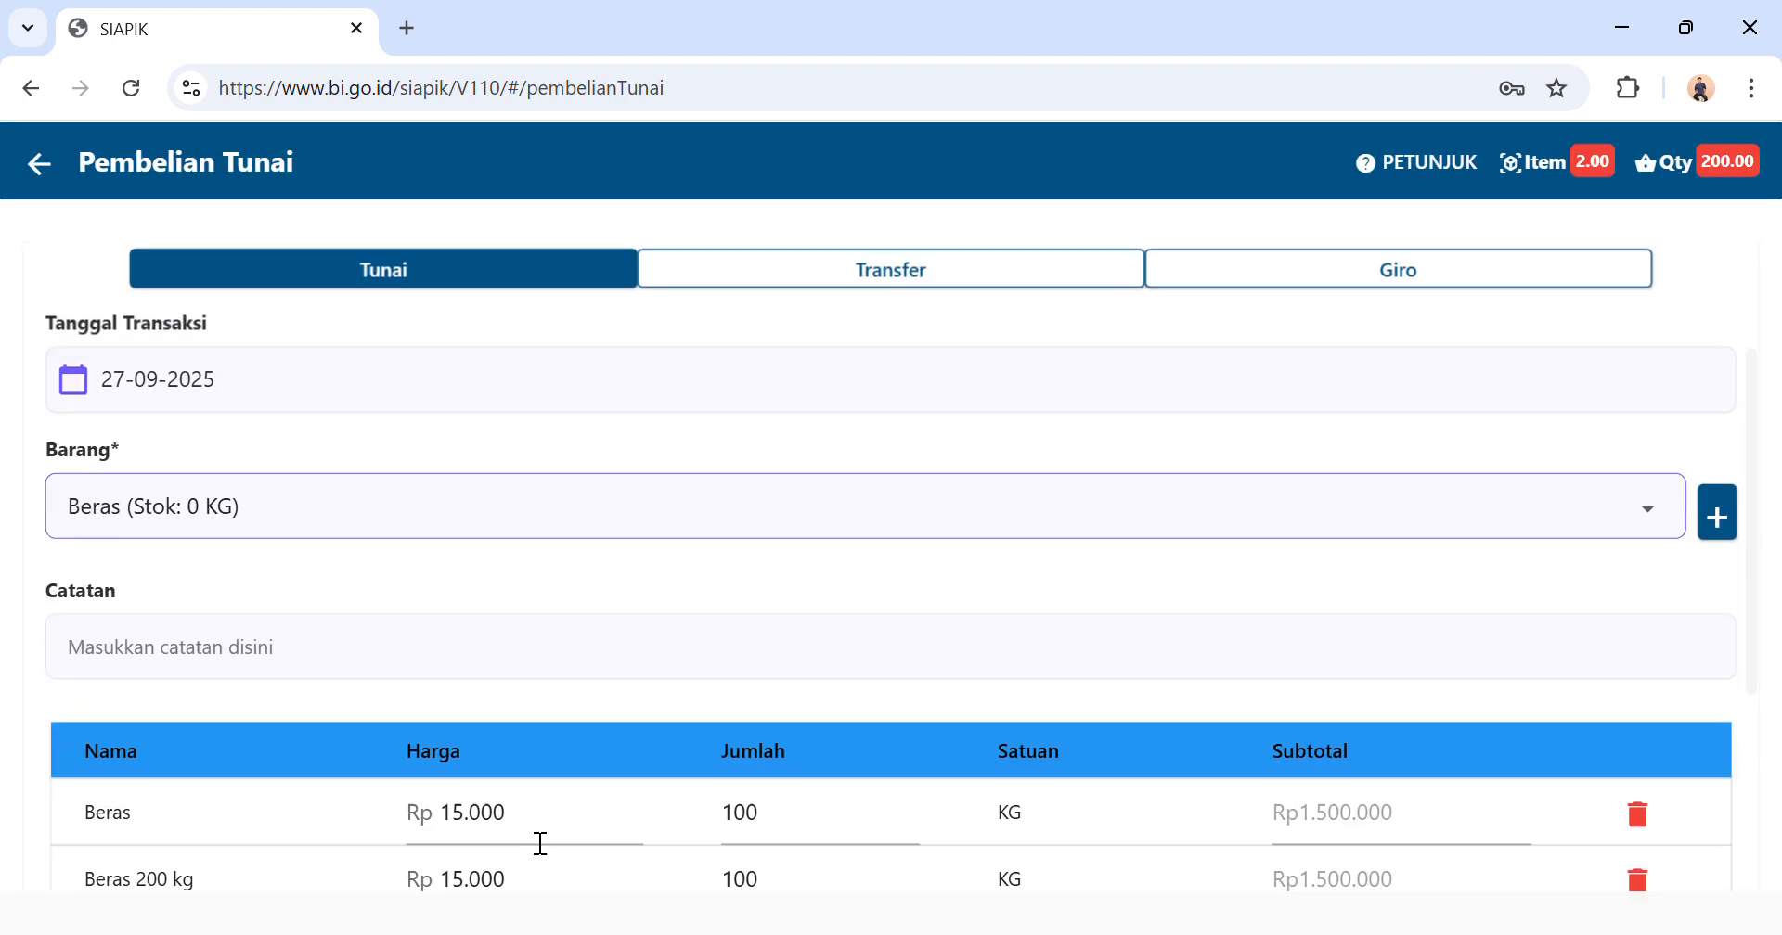
pyautogui.scroll(-1, 526, 827)
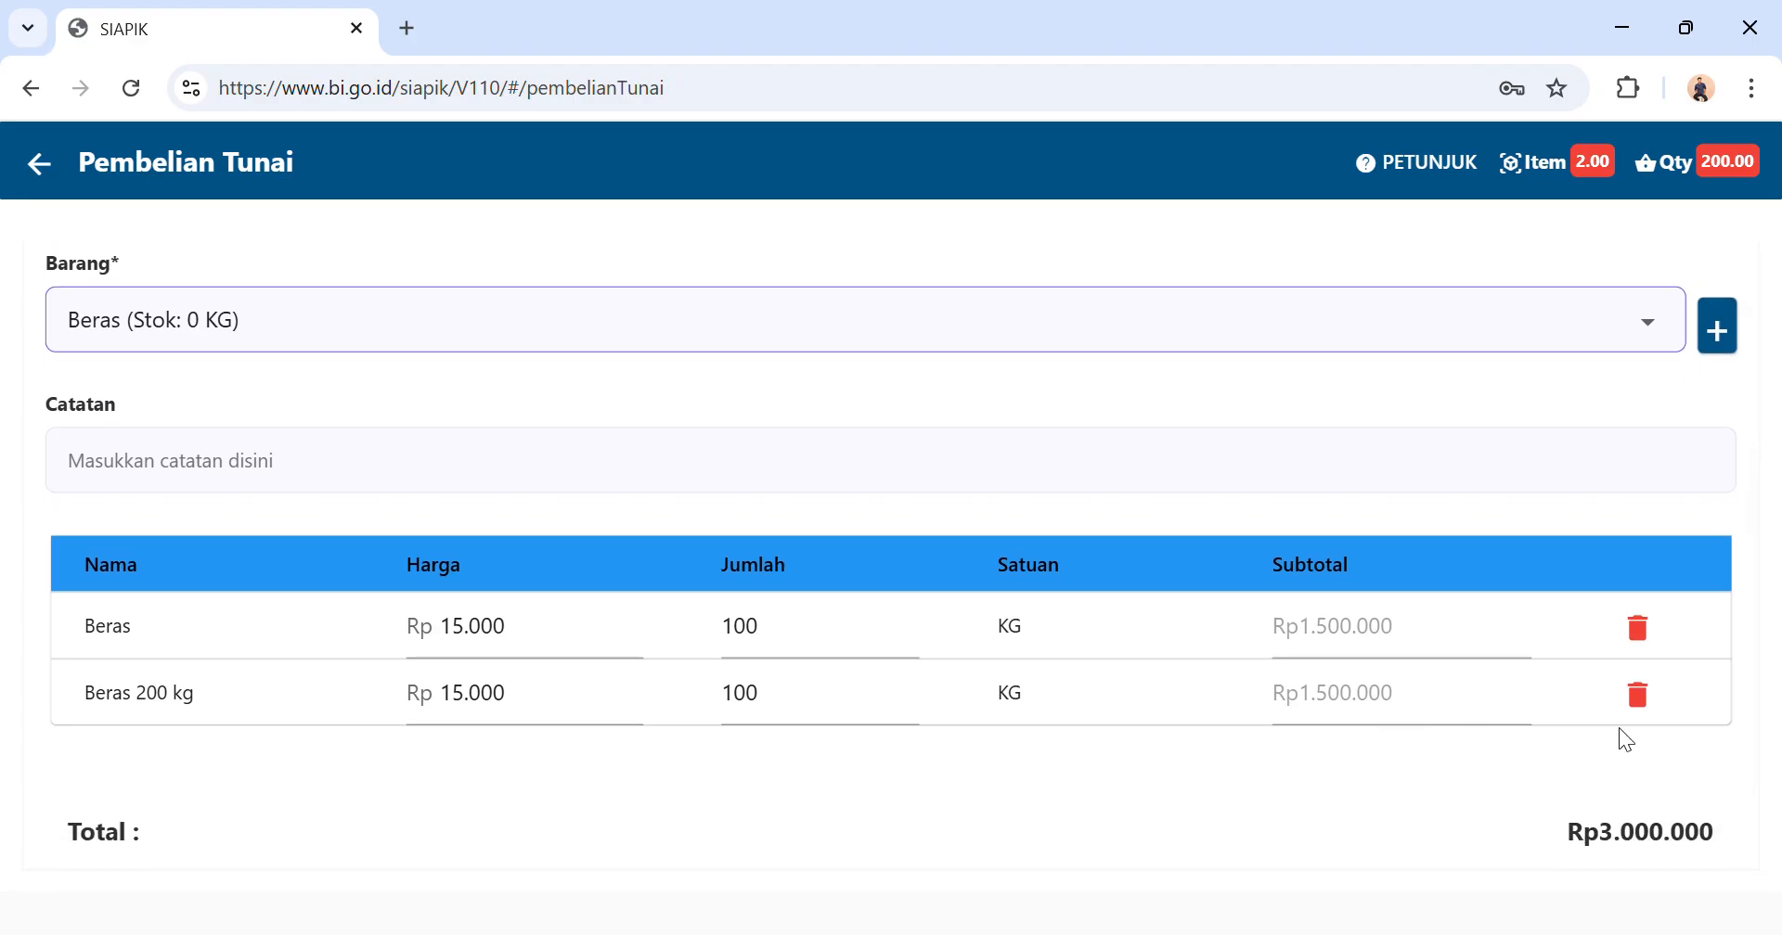
pyautogui.click(1638, 698)
# Retry saving the cash purchase with only the Beras line and leave the form without saving.
pyautogui.scroll(-1, 1206, 770)
pyautogui.click(1044, 772)
pyautogui.click(939, 660)
pyautogui.scroll(1, 933, 659)
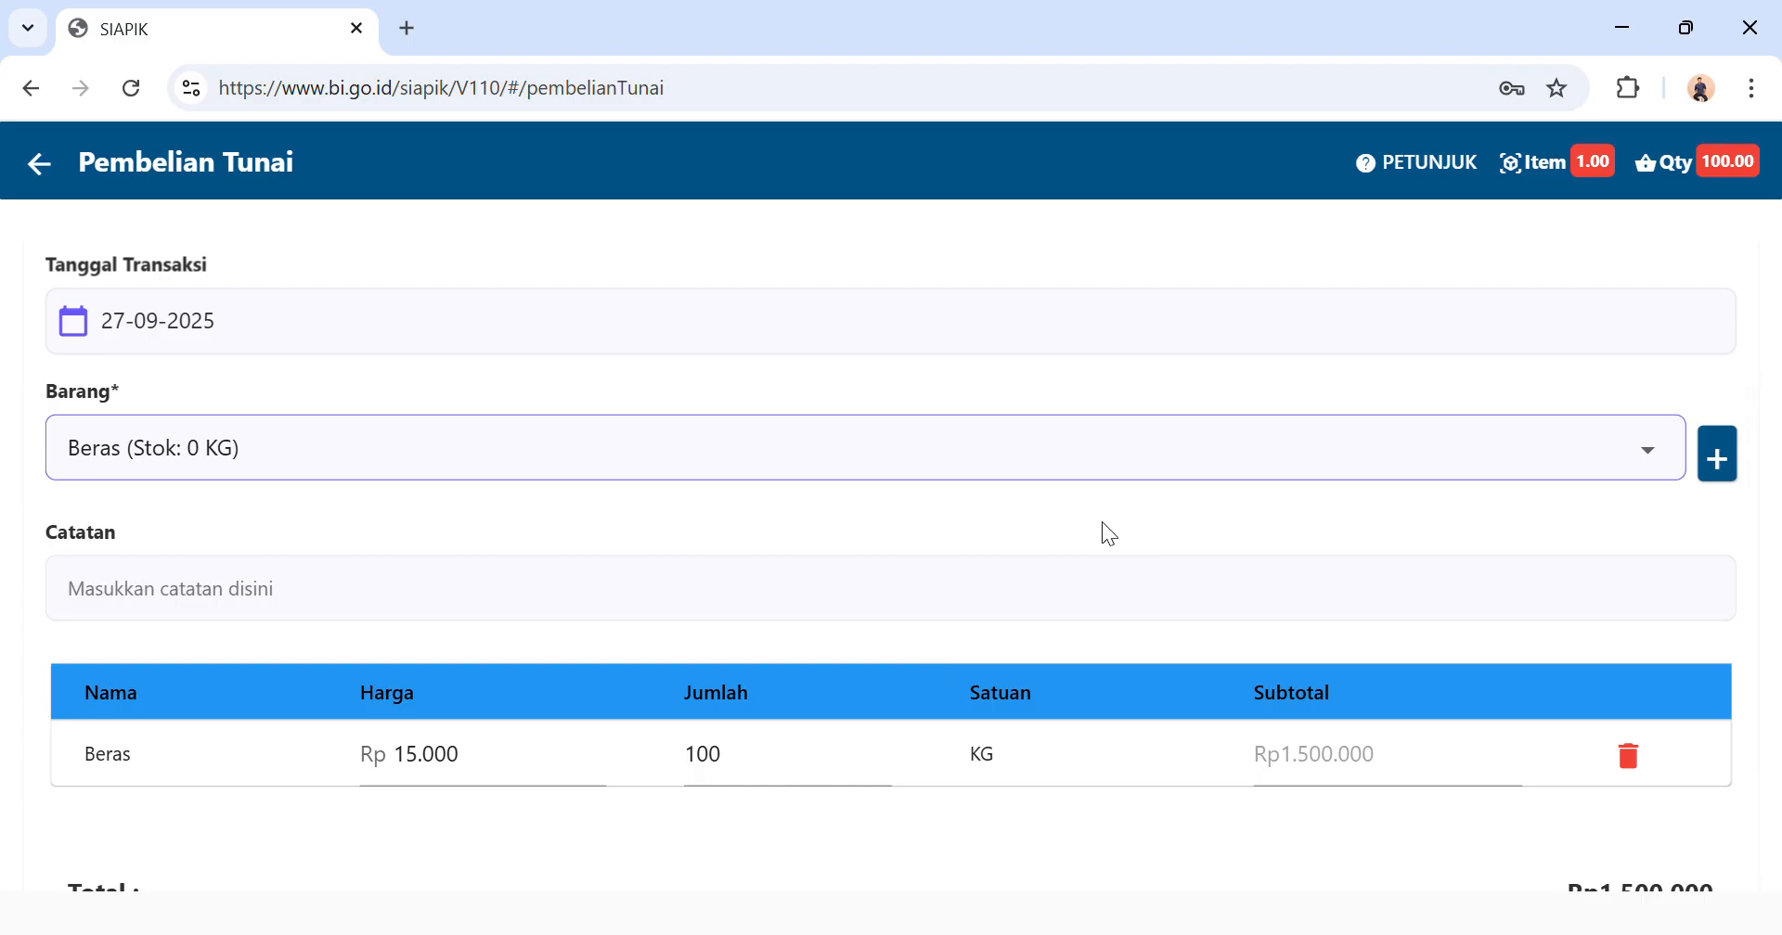
pyautogui.scroll(-2, 1088, 538)
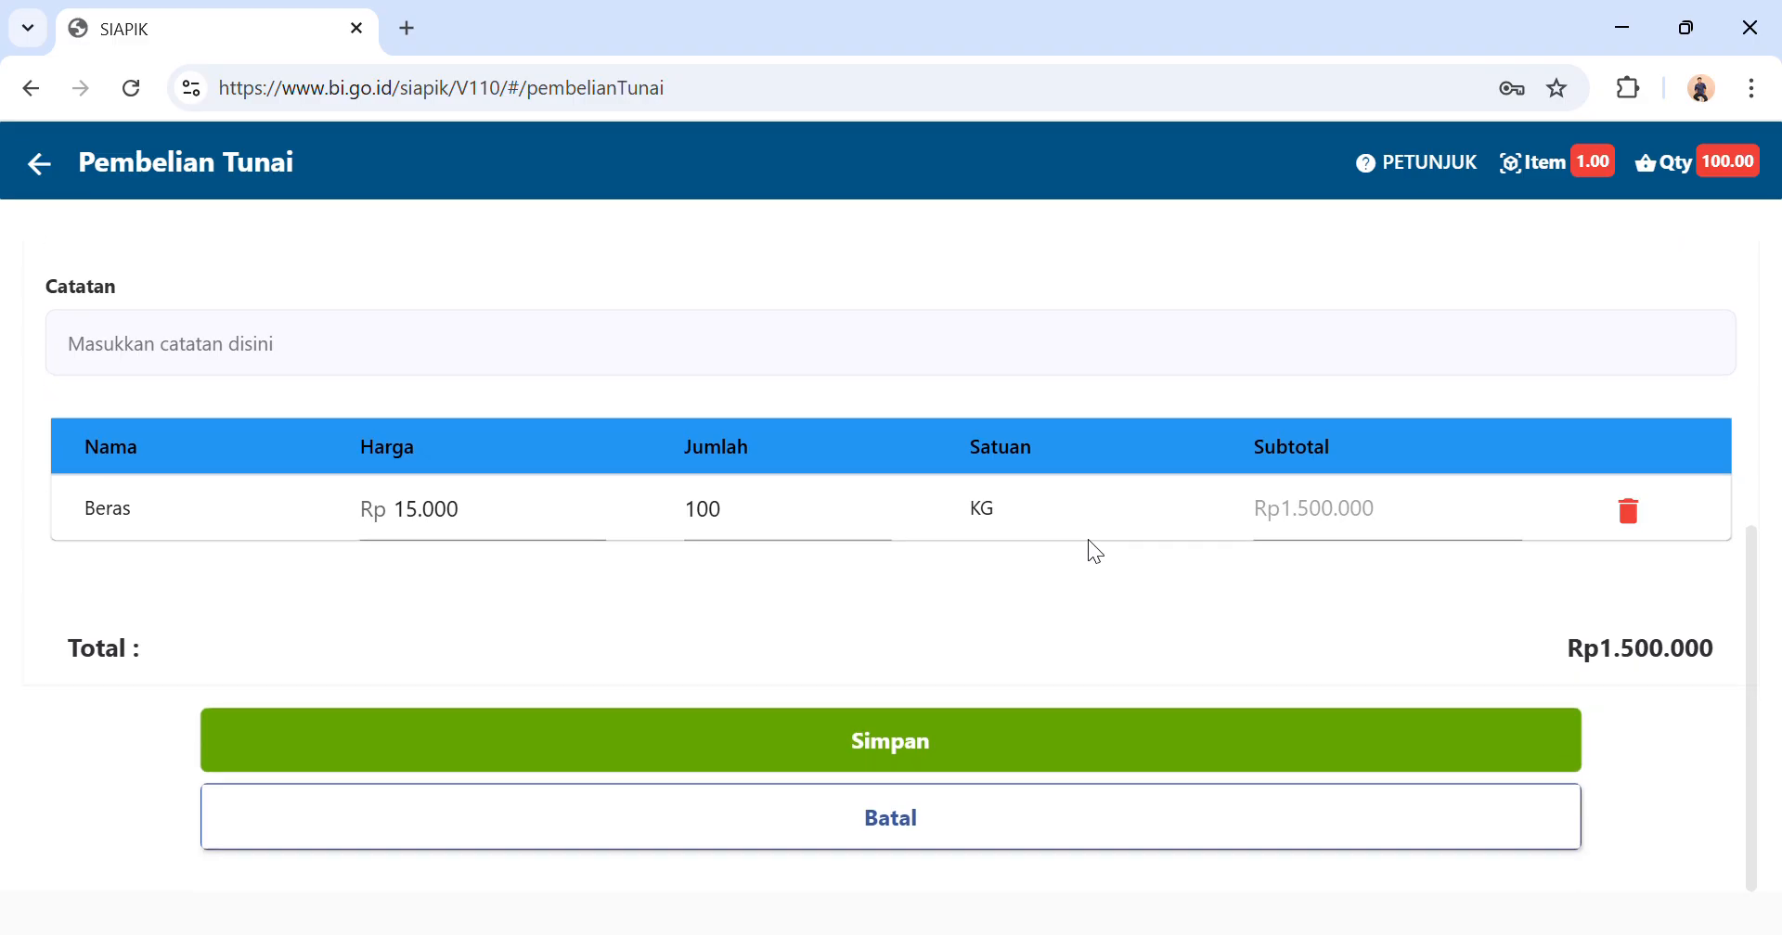
pyautogui.click(930, 733)
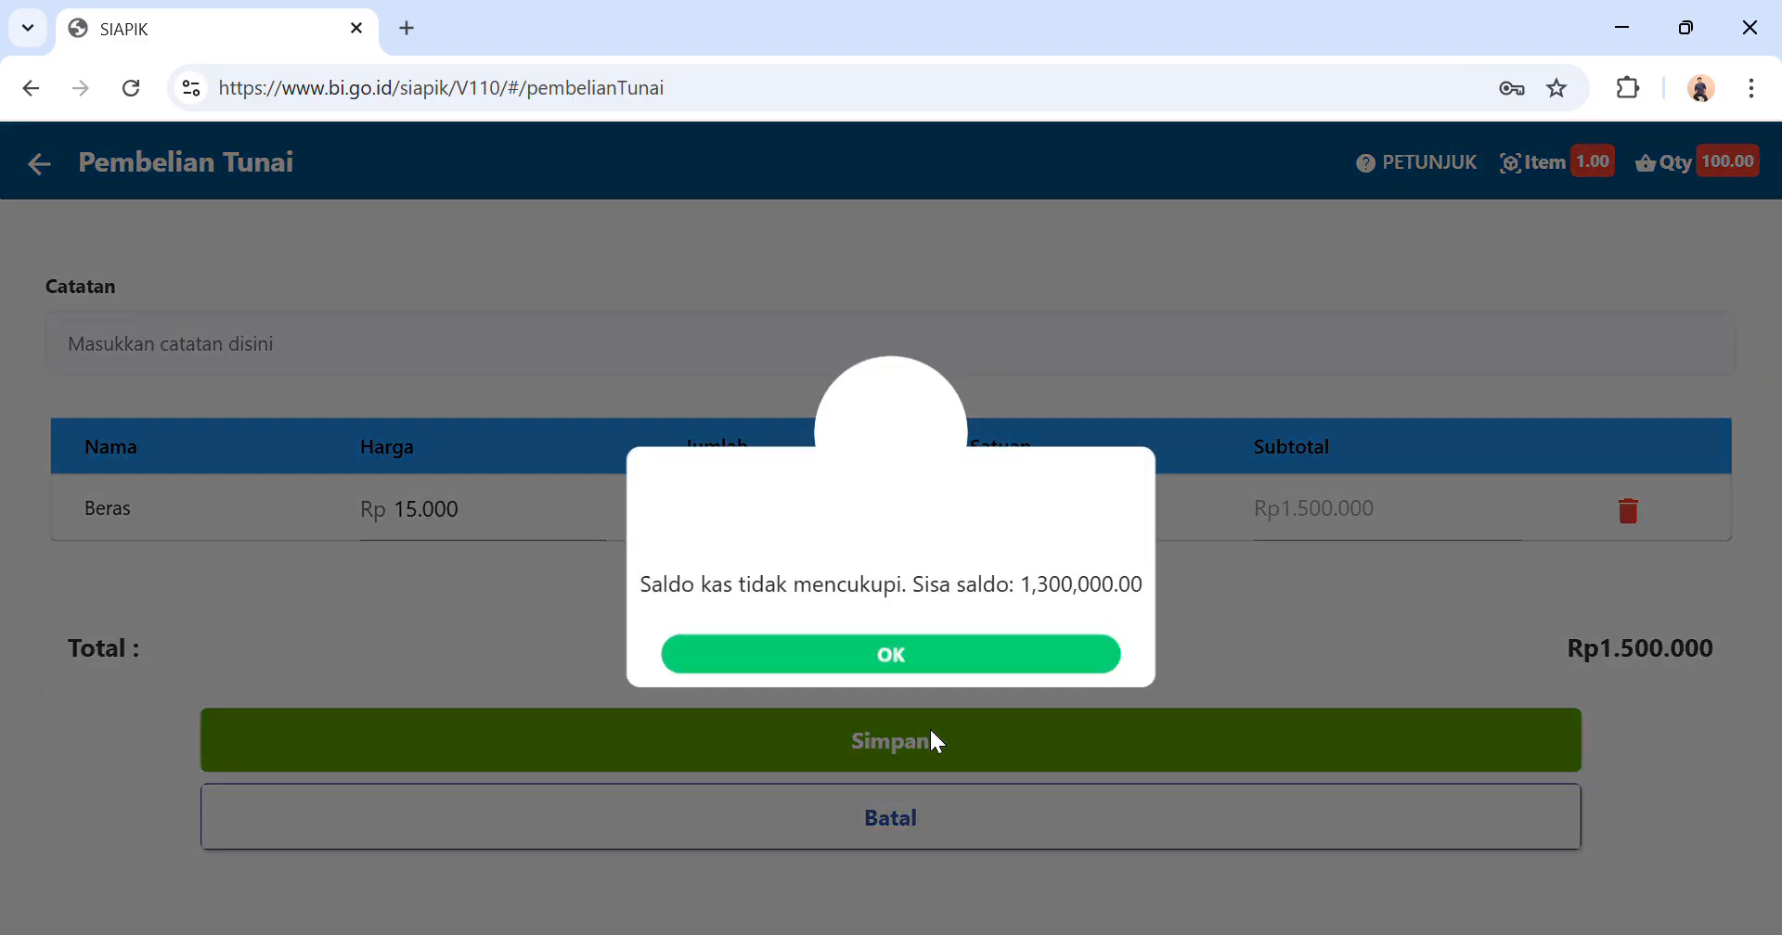
pyautogui.click(959, 649)
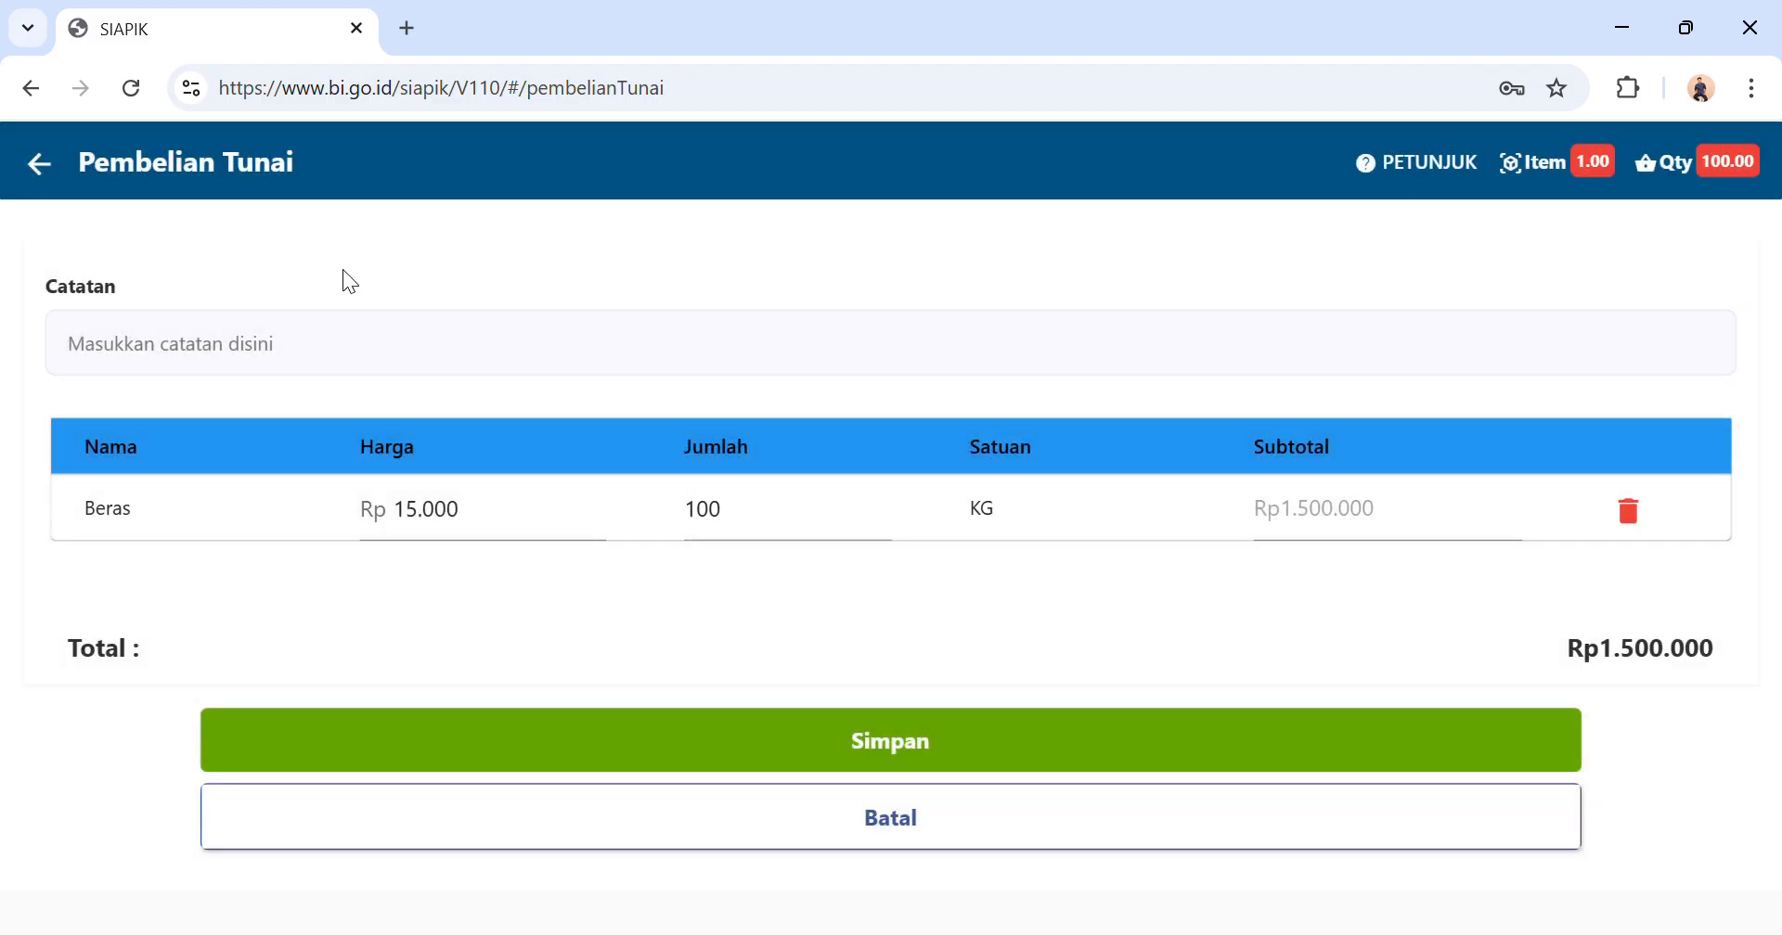
pyautogui.click(39, 167)
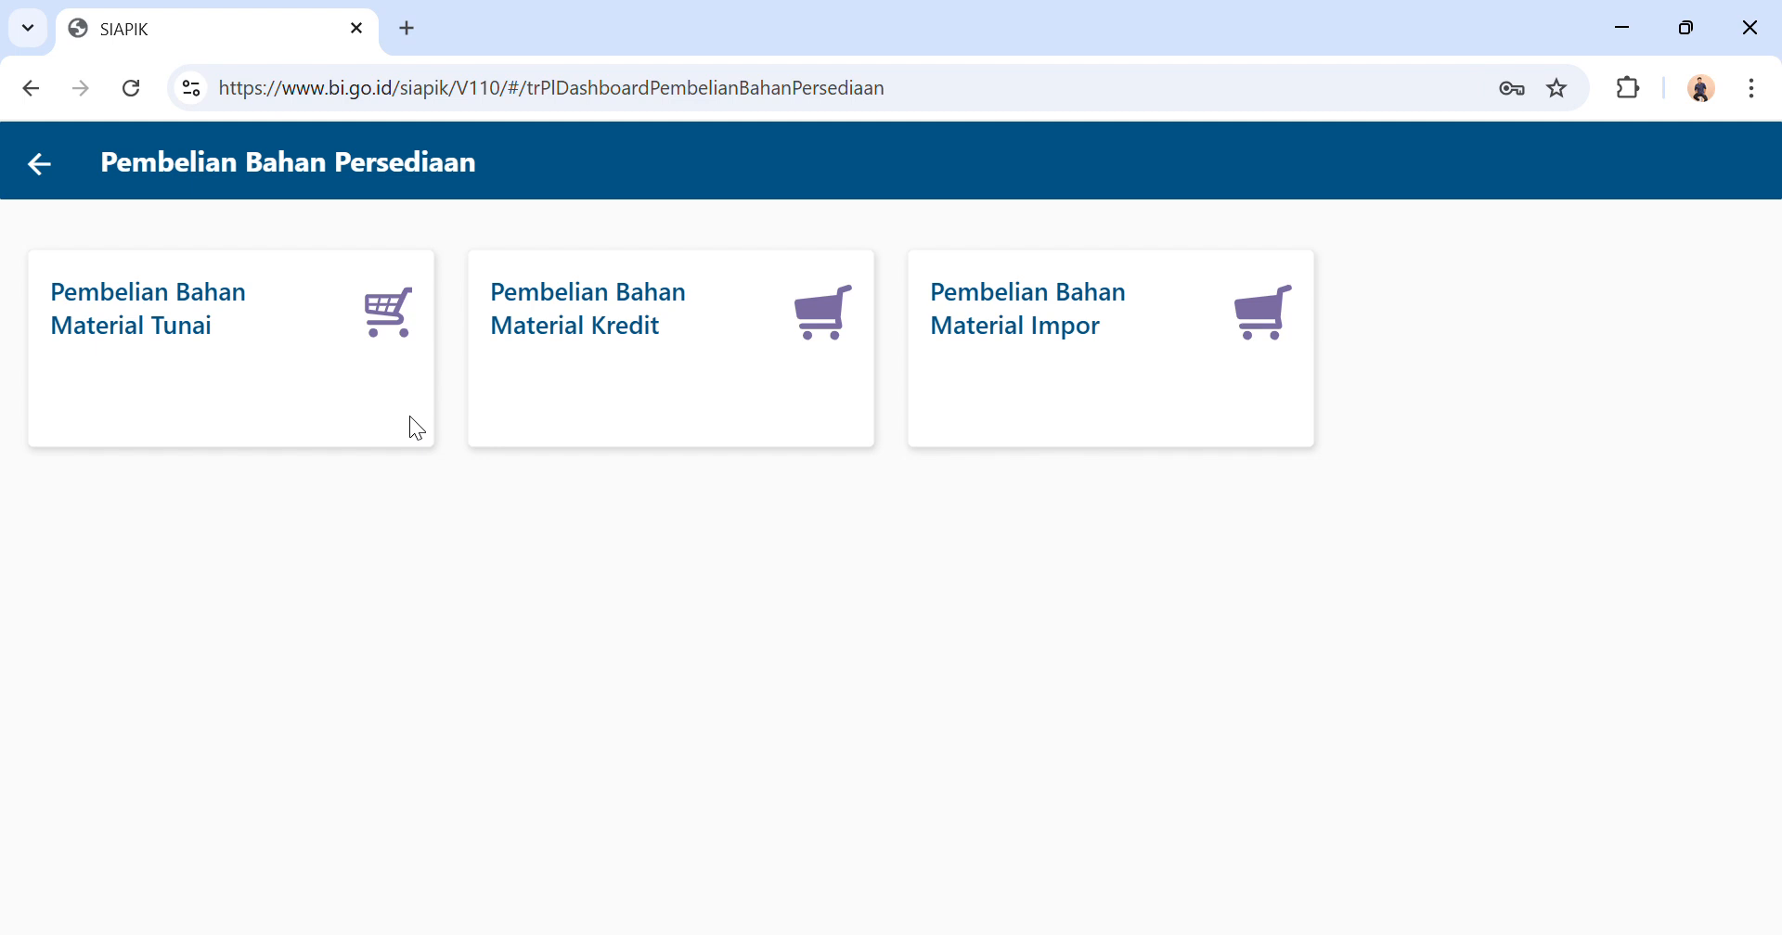
# Start a new cash material purchase (Pembelian Bahan Material Tunai) with Toko Berkah as the supplier.
pyautogui.click(281, 363)
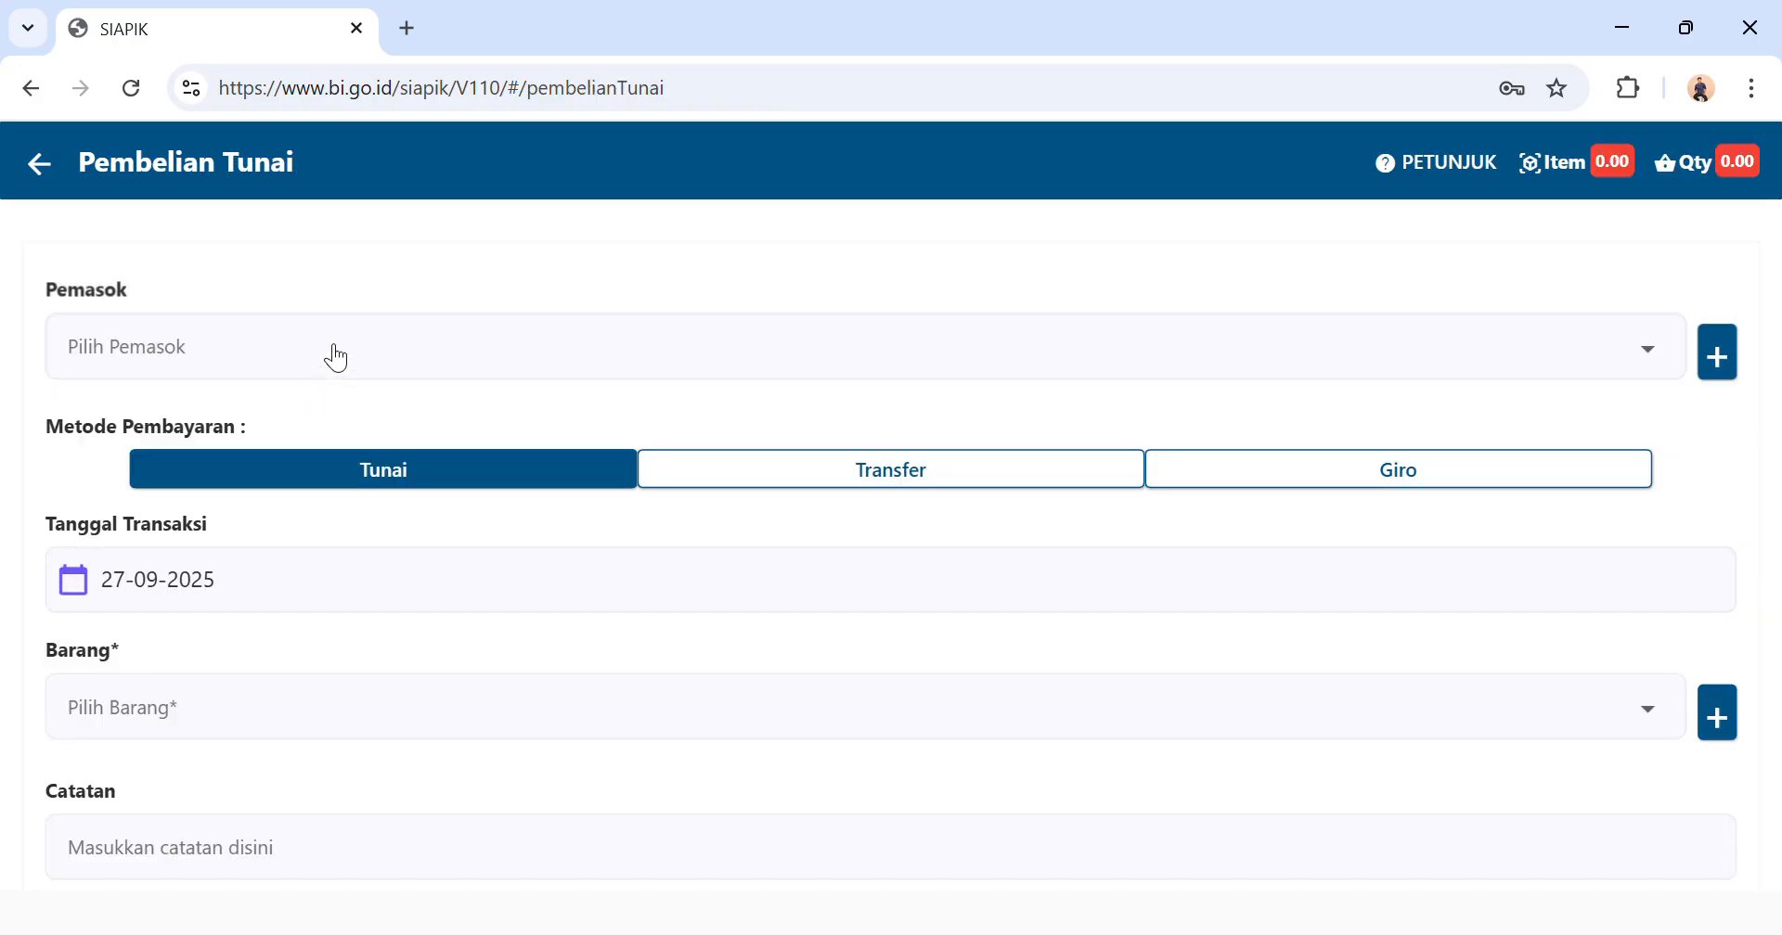
pyautogui.click(337, 358)
pyautogui.click(314, 424)
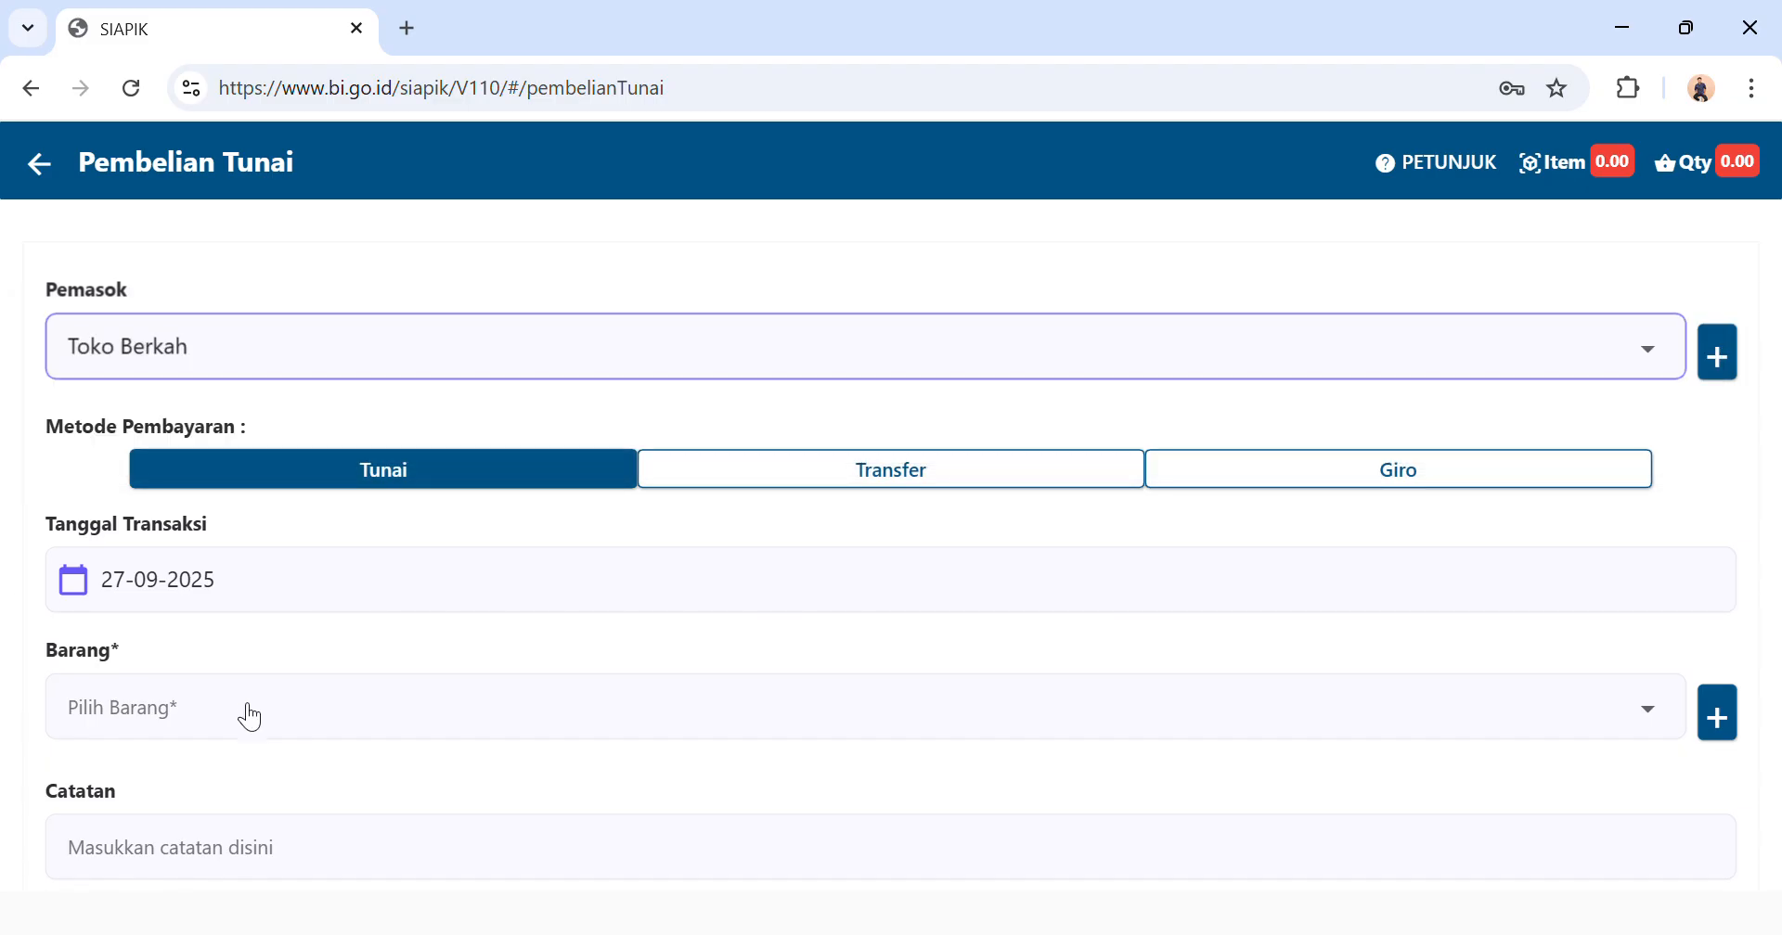
# Set the cash purchase's transaction date to 10-07-2025.
pyautogui.click(251, 717)
pyautogui.click(209, 570)
pyautogui.click(208, 569)
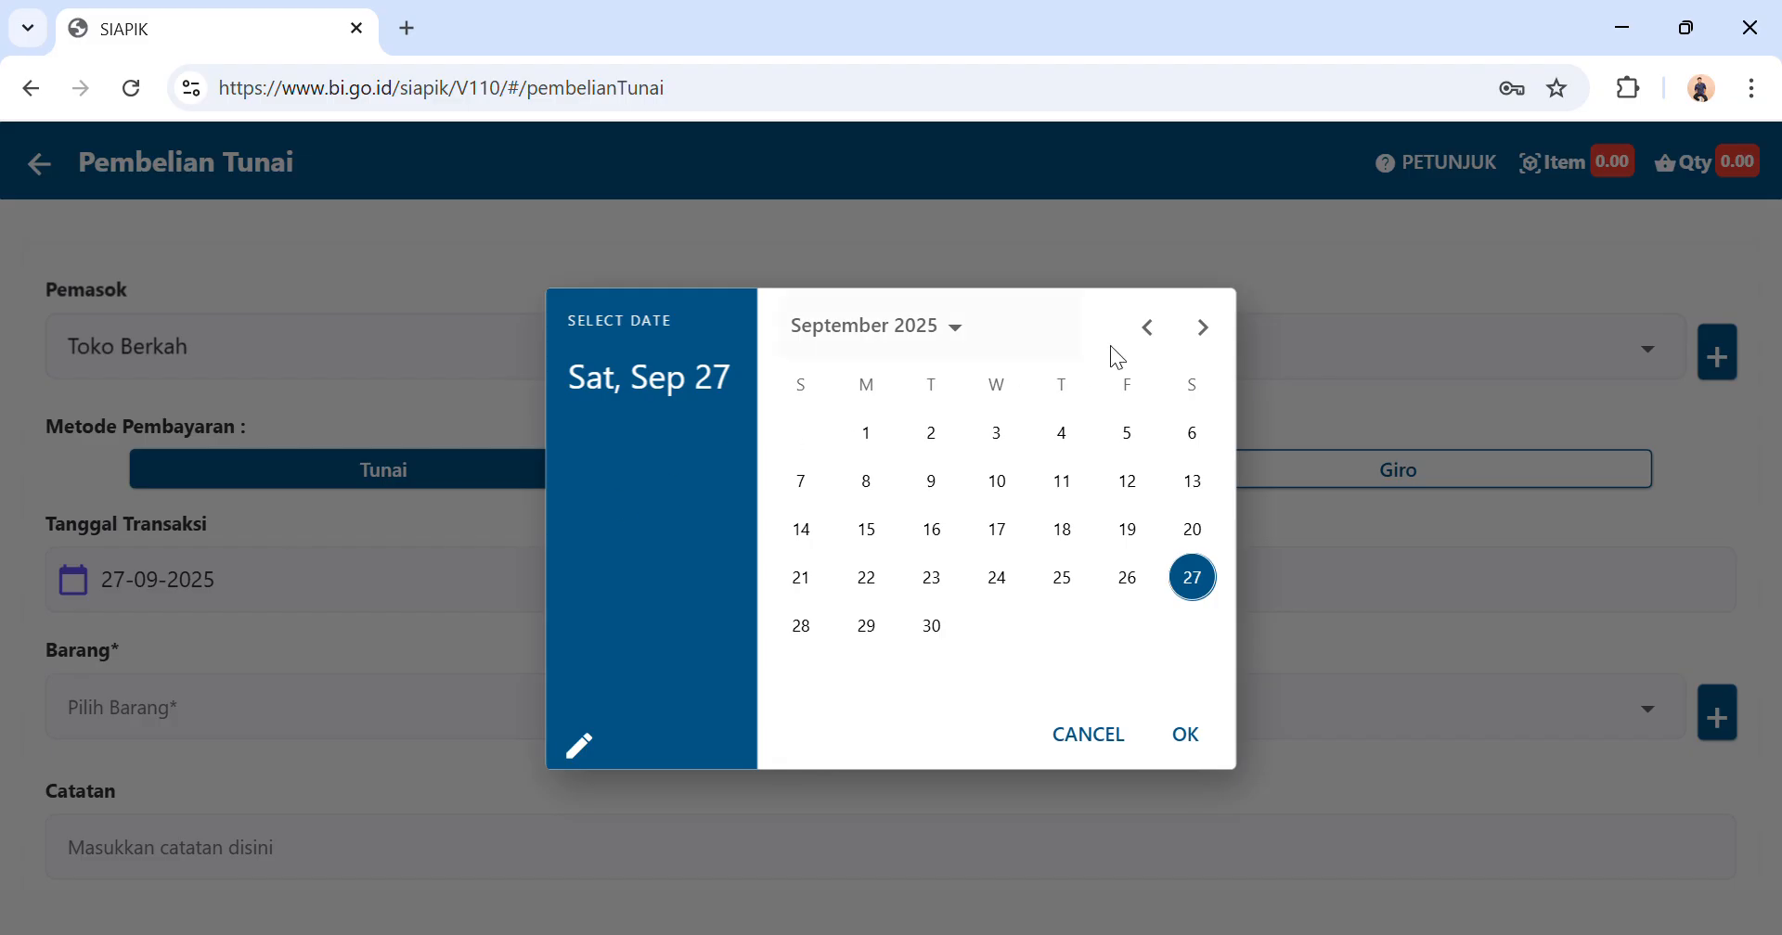
pyautogui.click(1174, 334)
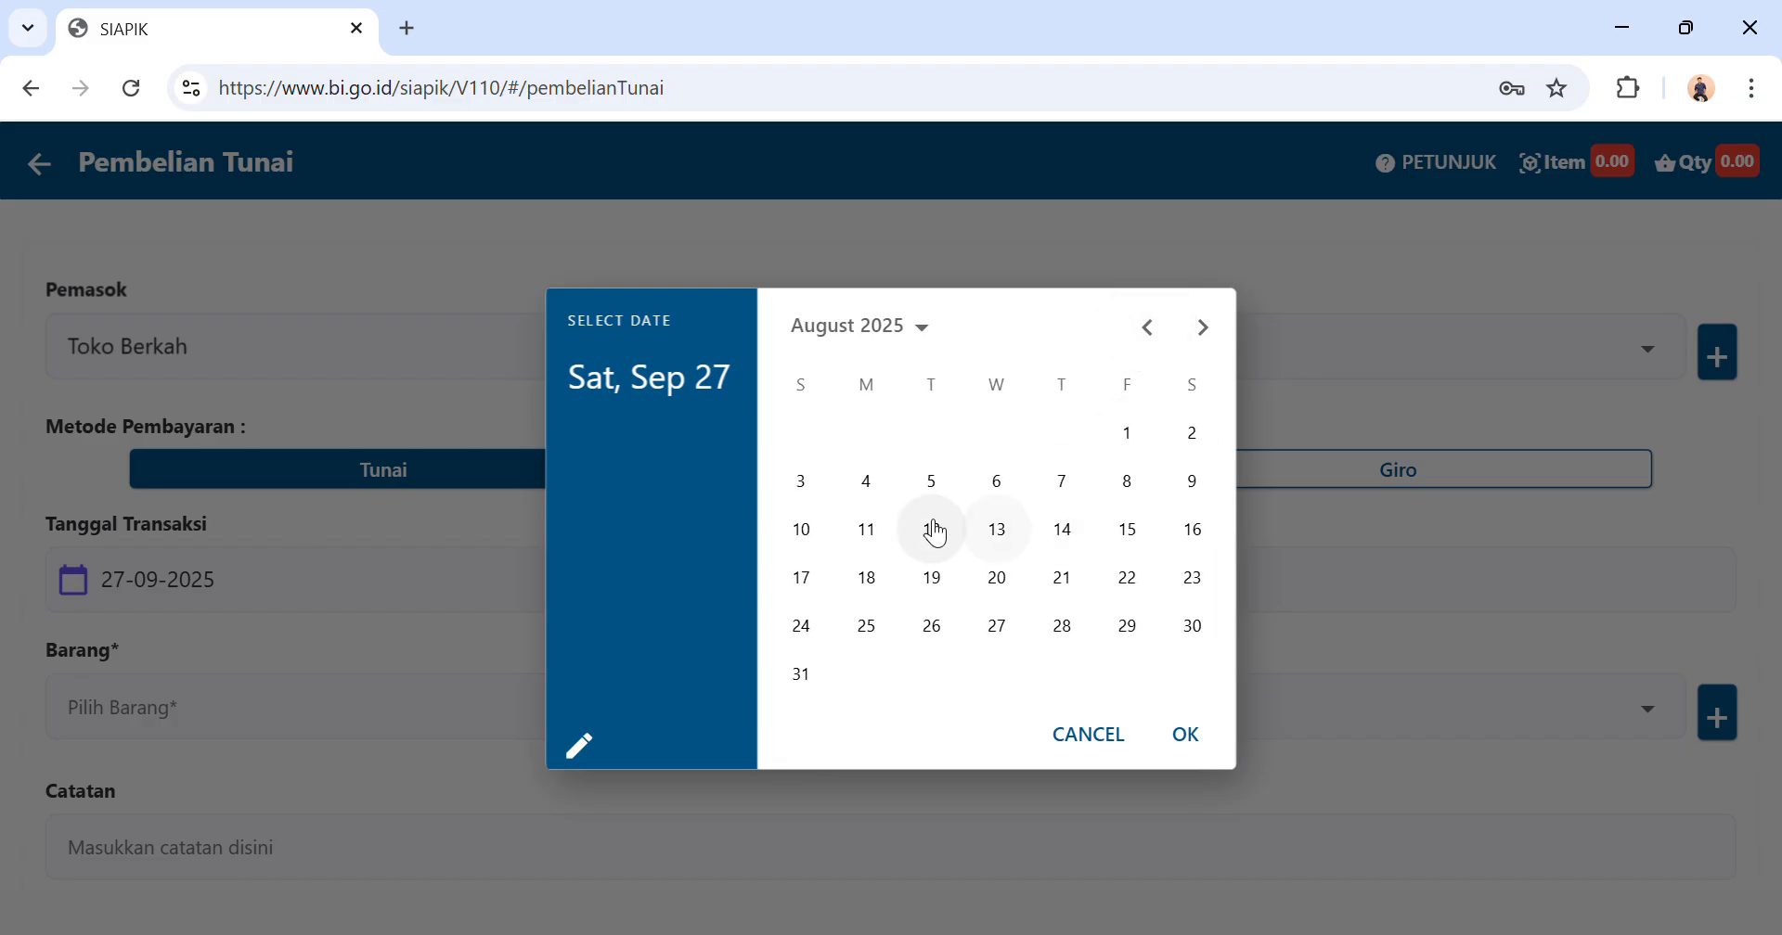
pyautogui.click(800, 529)
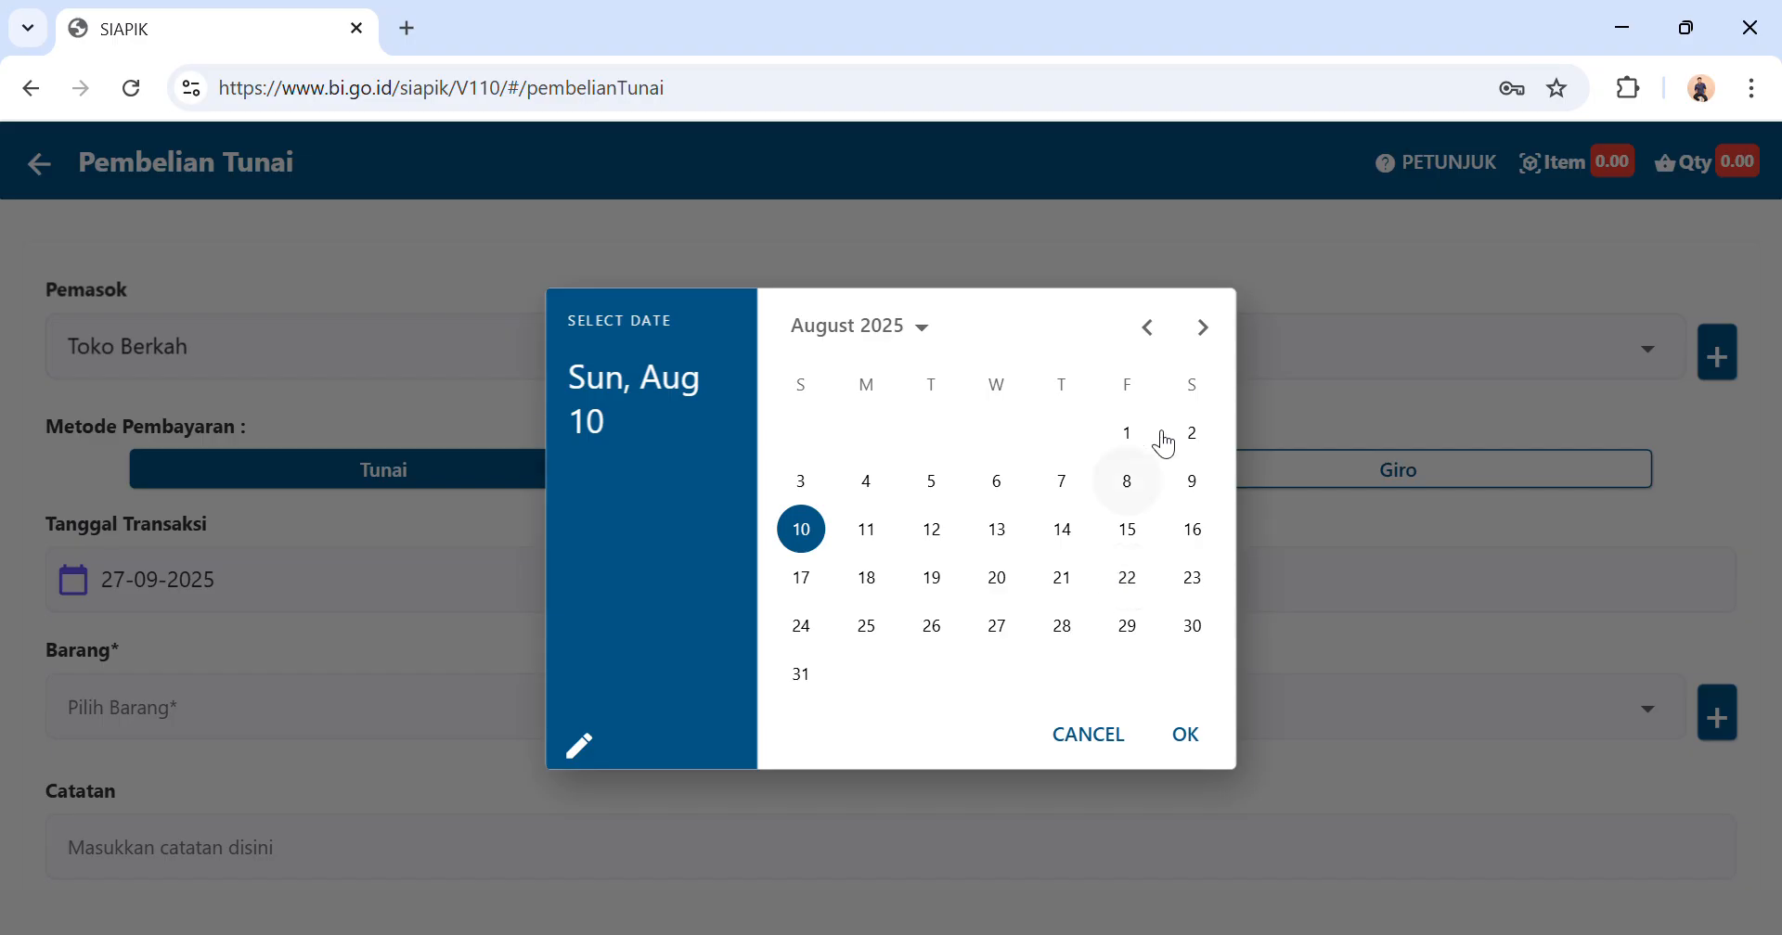
pyautogui.click(1154, 336)
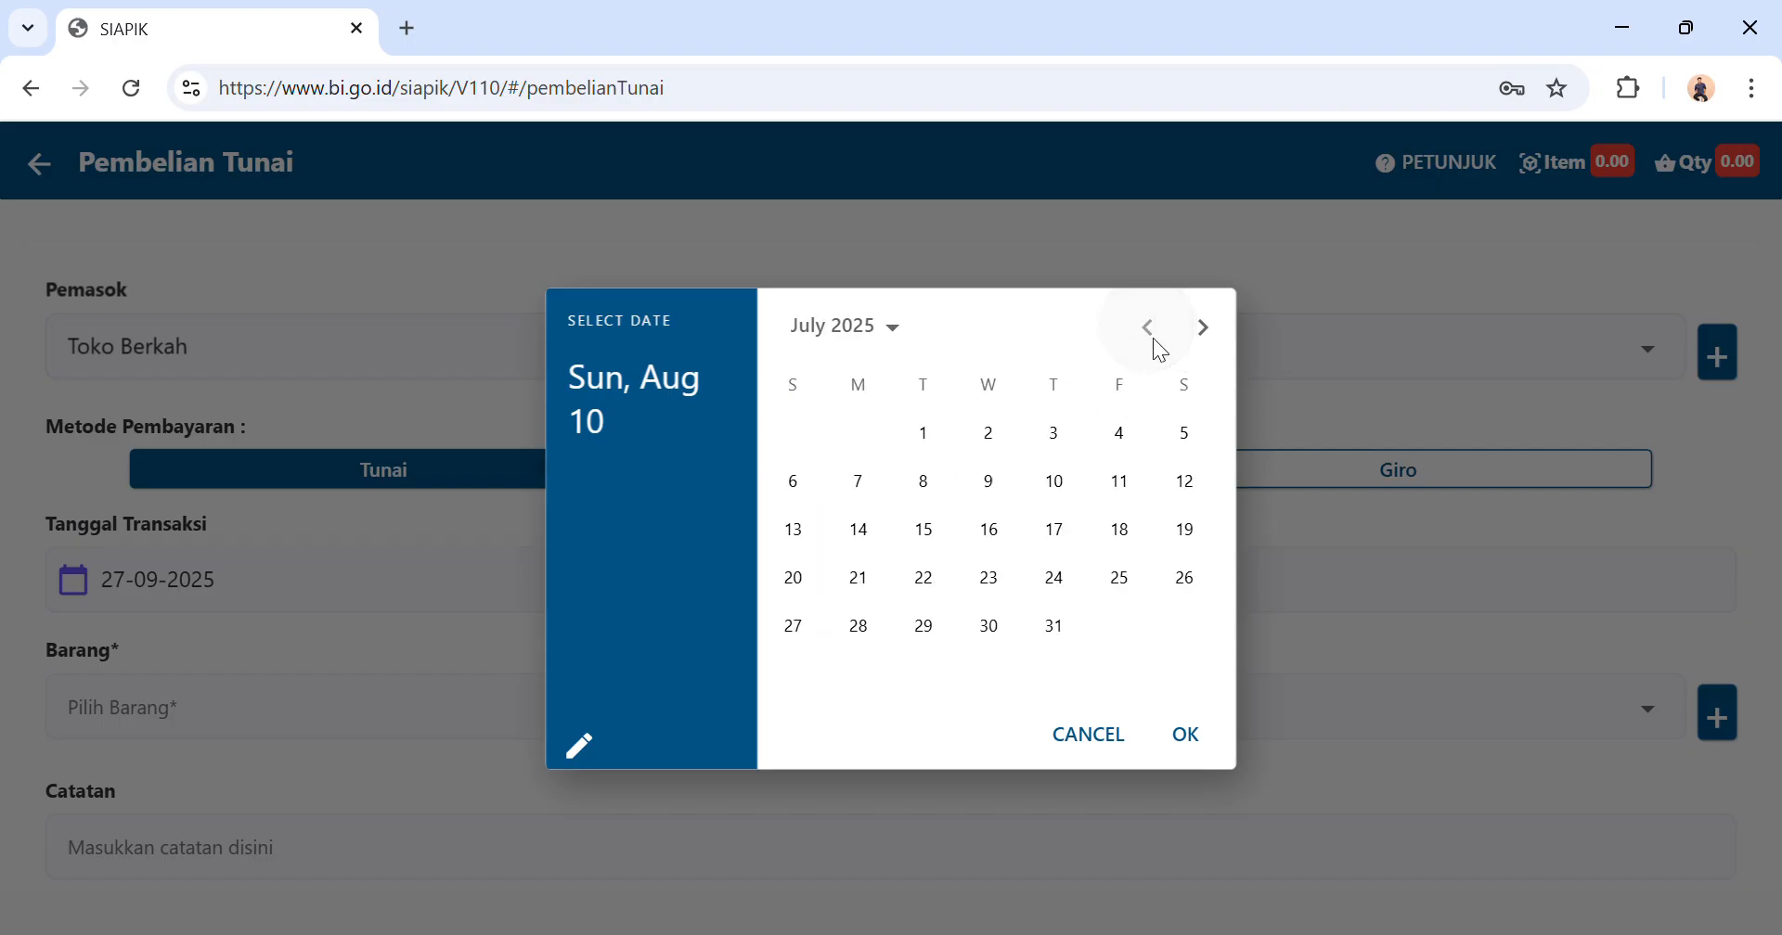
pyautogui.click(1064, 481)
pyautogui.click(1204, 743)
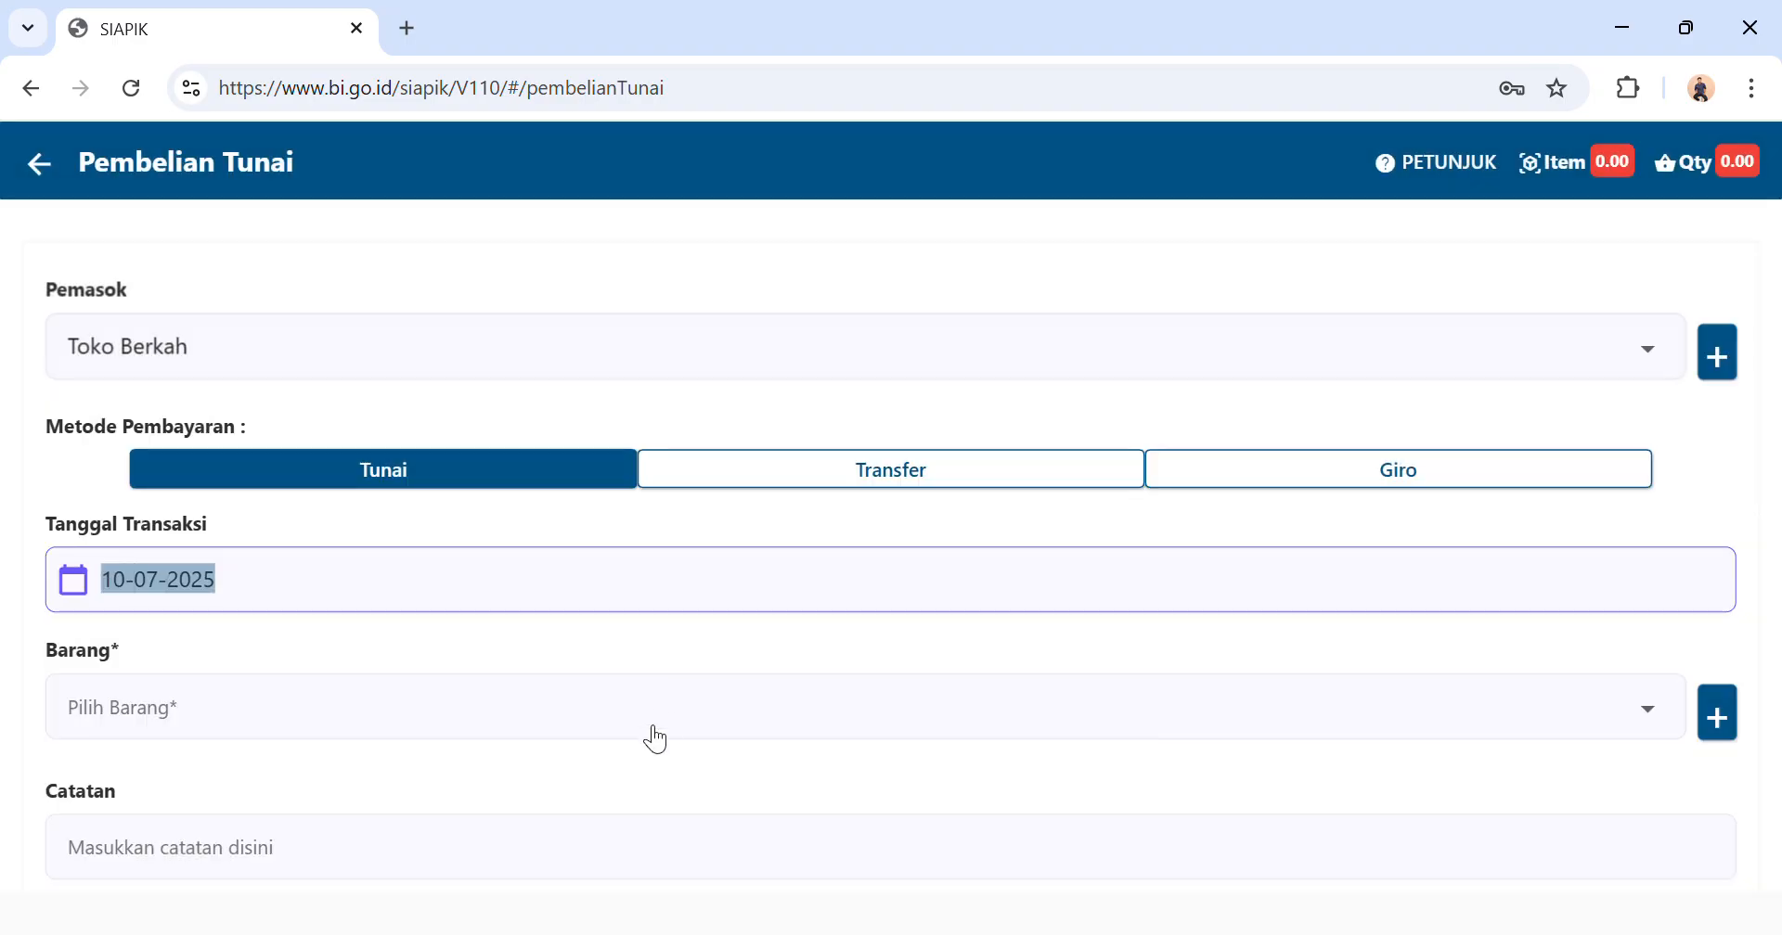
# Add a quantity of 20 of the Tepung Bumbu 20 Kantong material to the cash purchase.
pyautogui.click(666, 713)
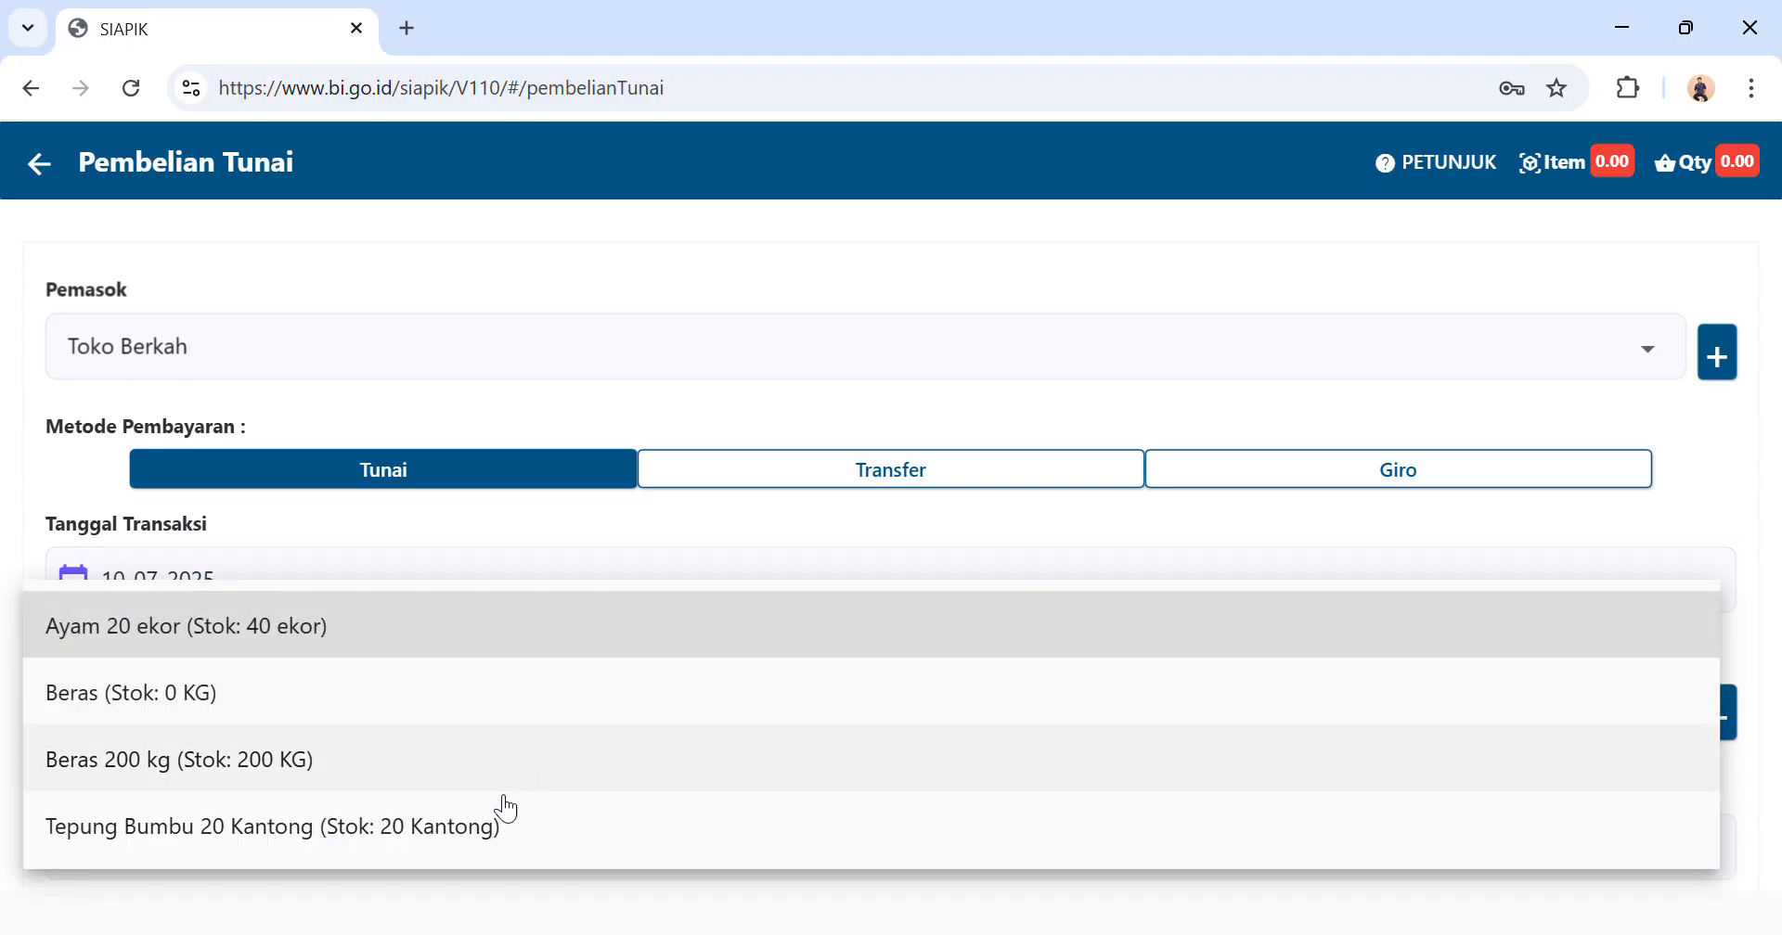
pyautogui.click(497, 821)
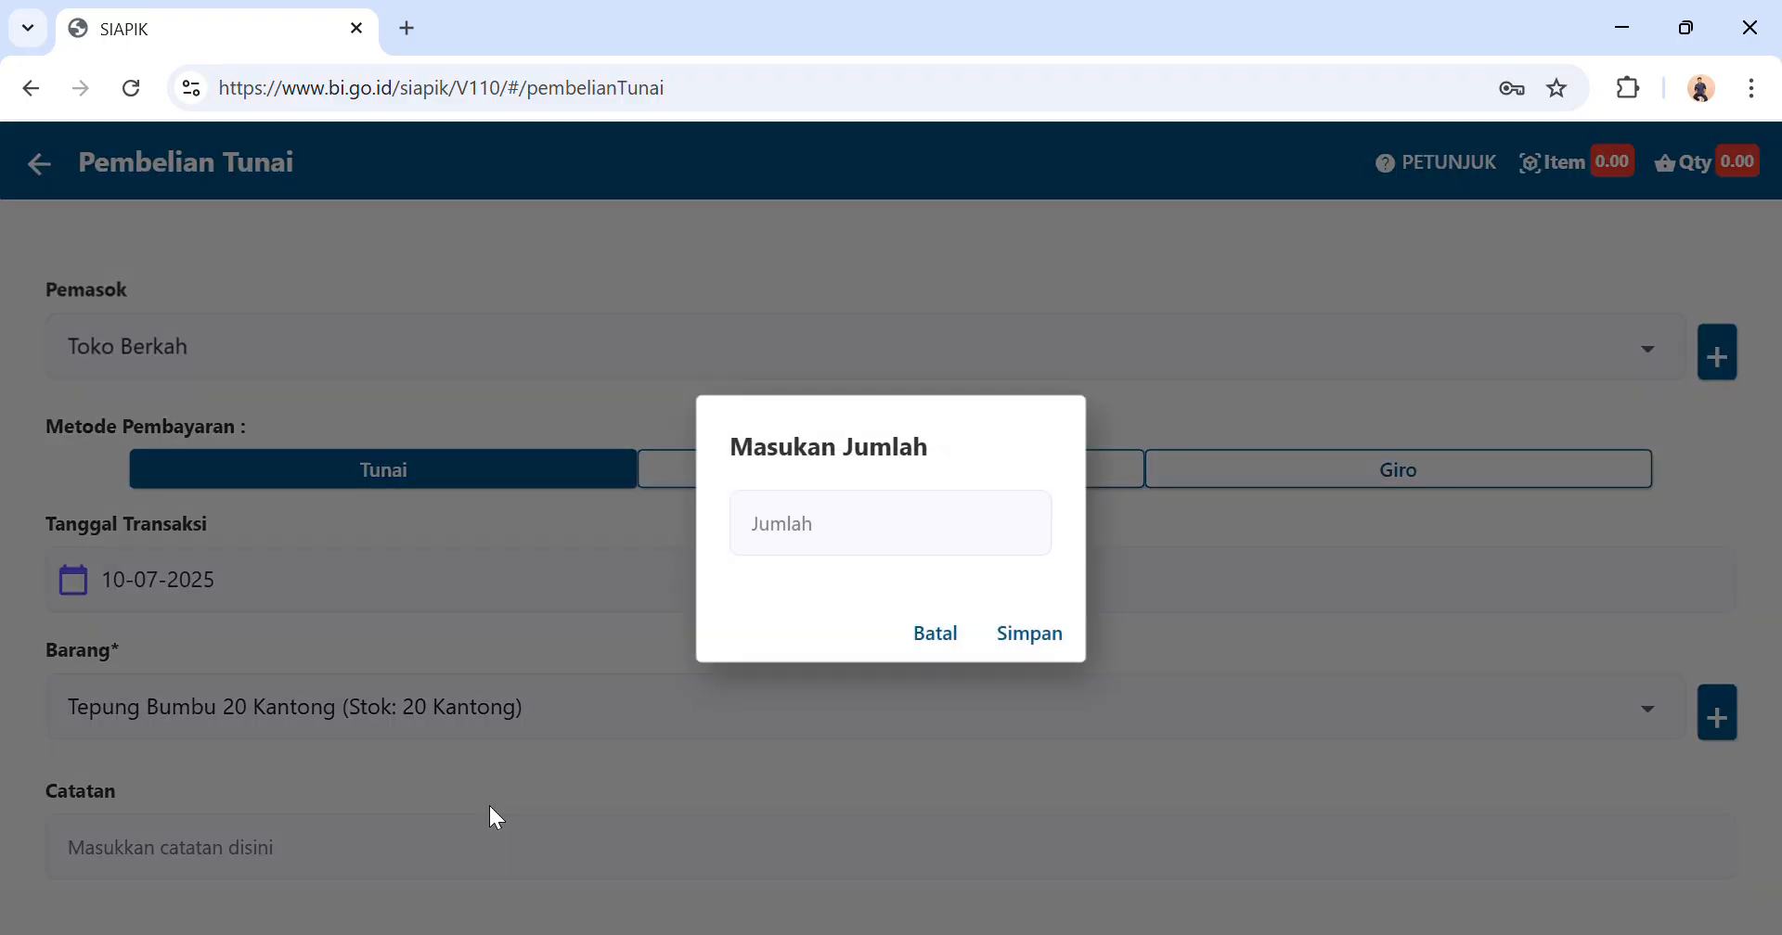
pyautogui.click(887, 531)
pyautogui.write('20')
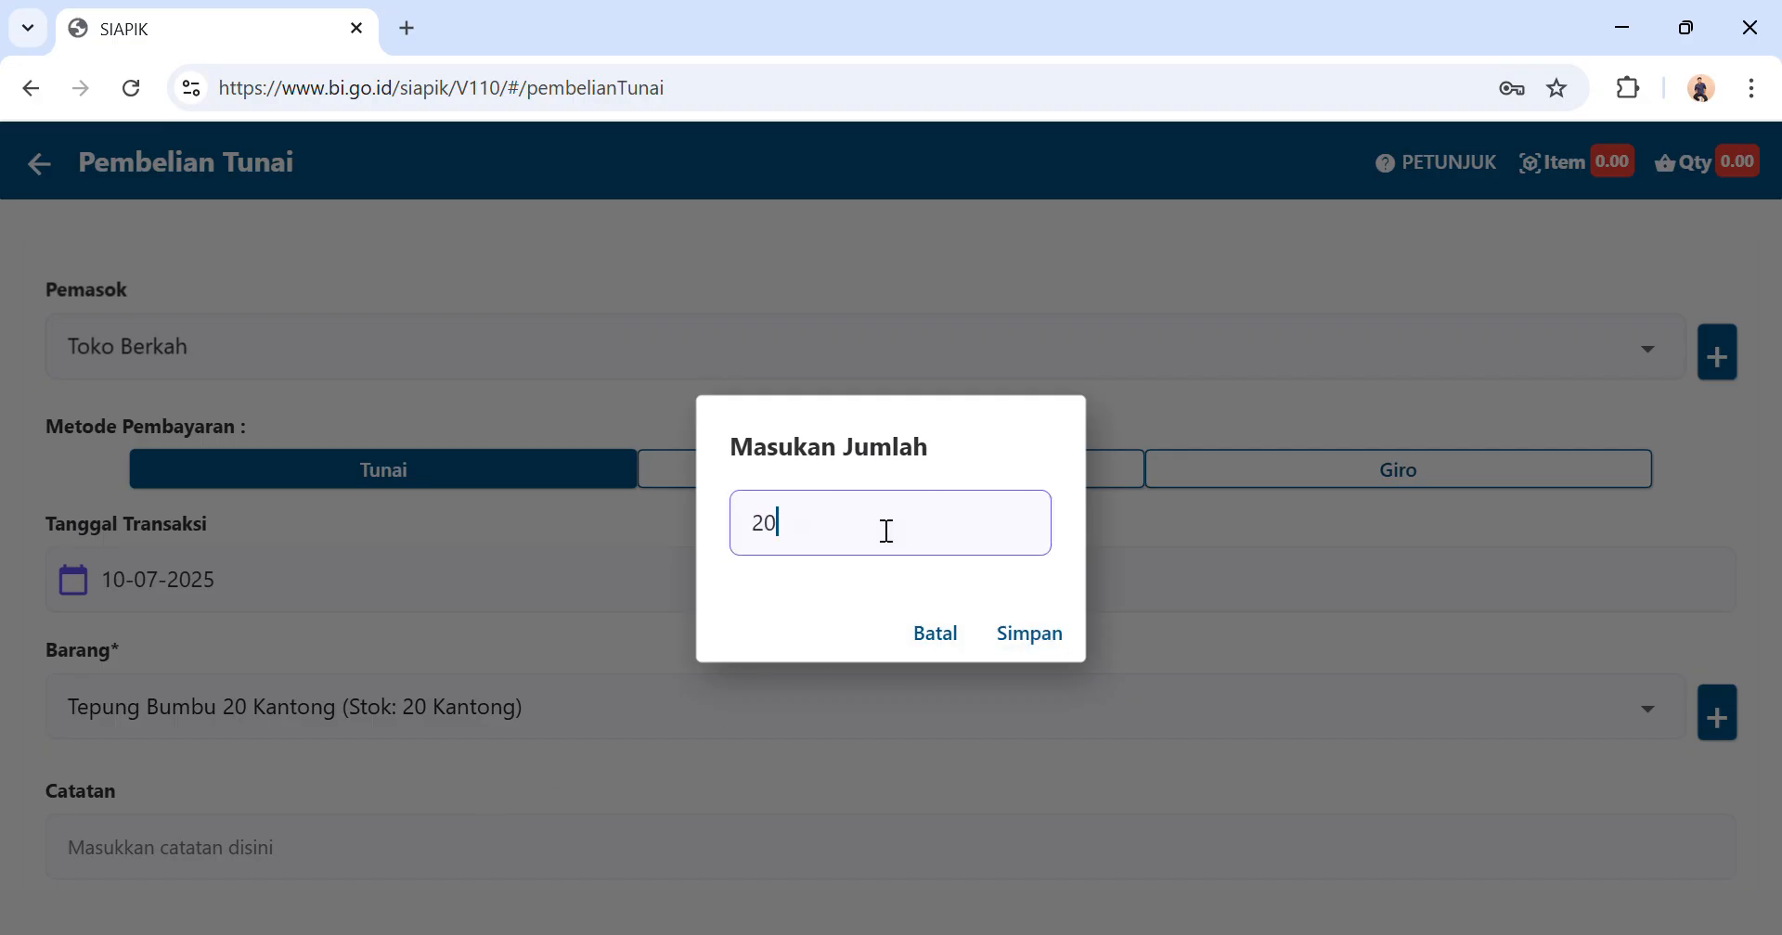
pyautogui.click(1032, 633)
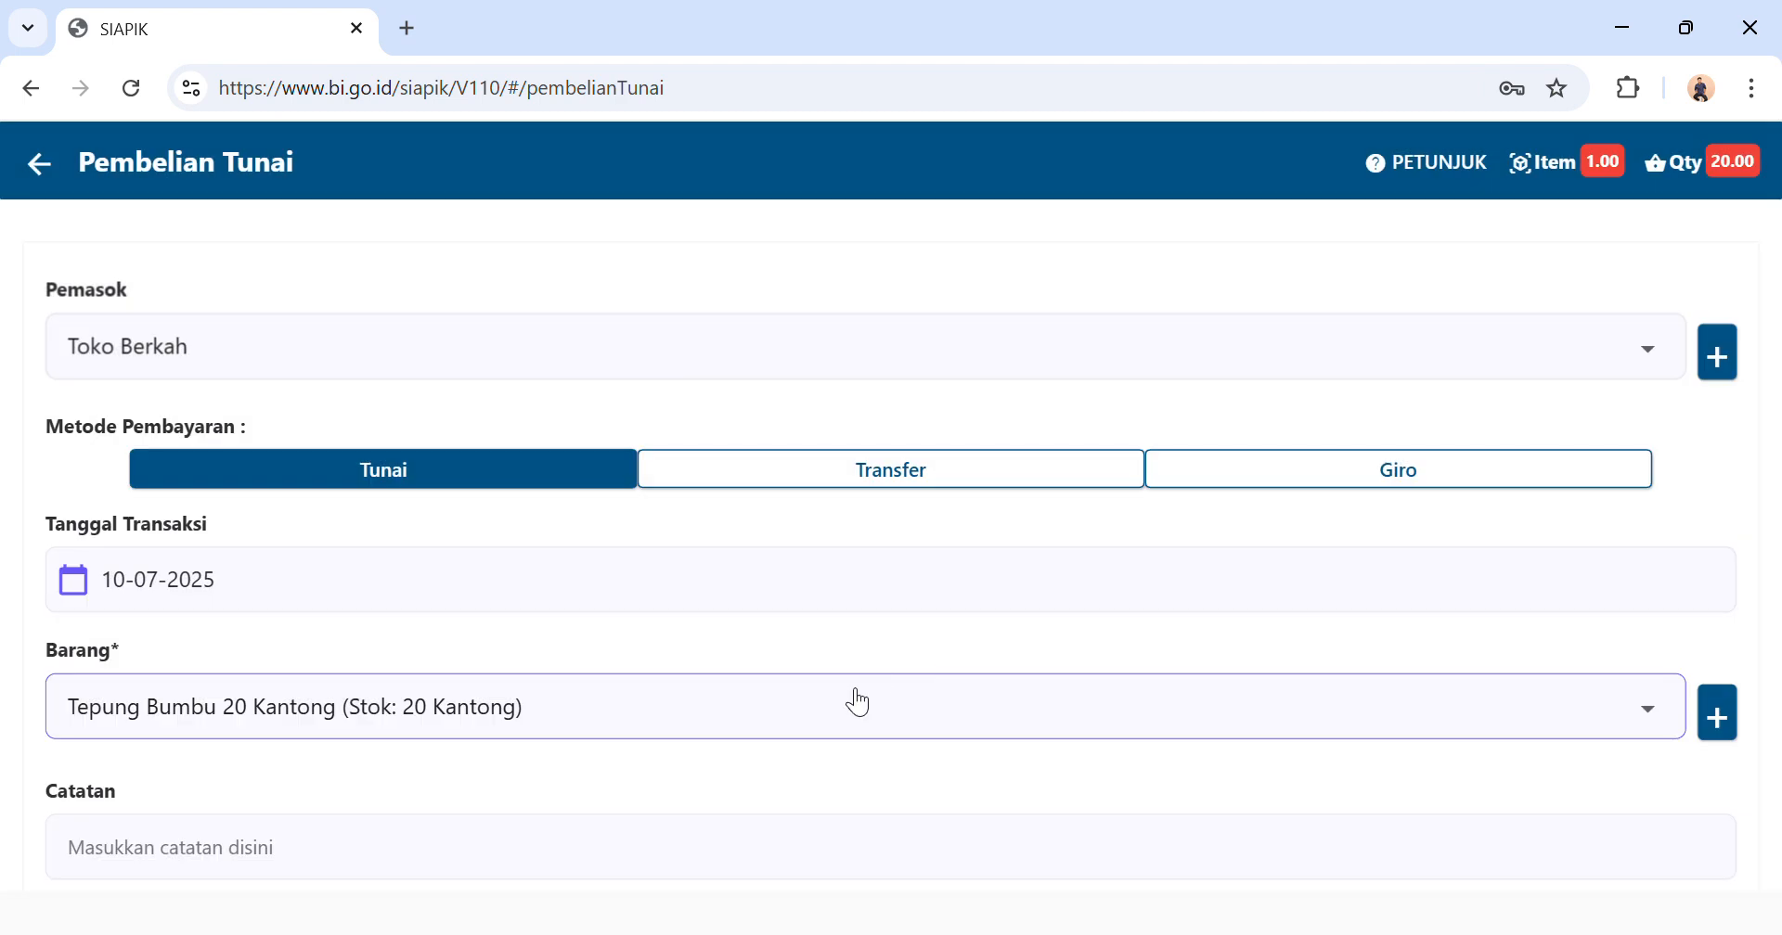
# Save the Tepung Bumbu cash purchase after reviewing it and return to the transaction menu.
pyautogui.scroll(-2, 858, 704)
pyautogui.scroll(-1, 861, 702)
pyautogui.scroll(3, 849, 701)
pyautogui.scroll(-4, 858, 702)
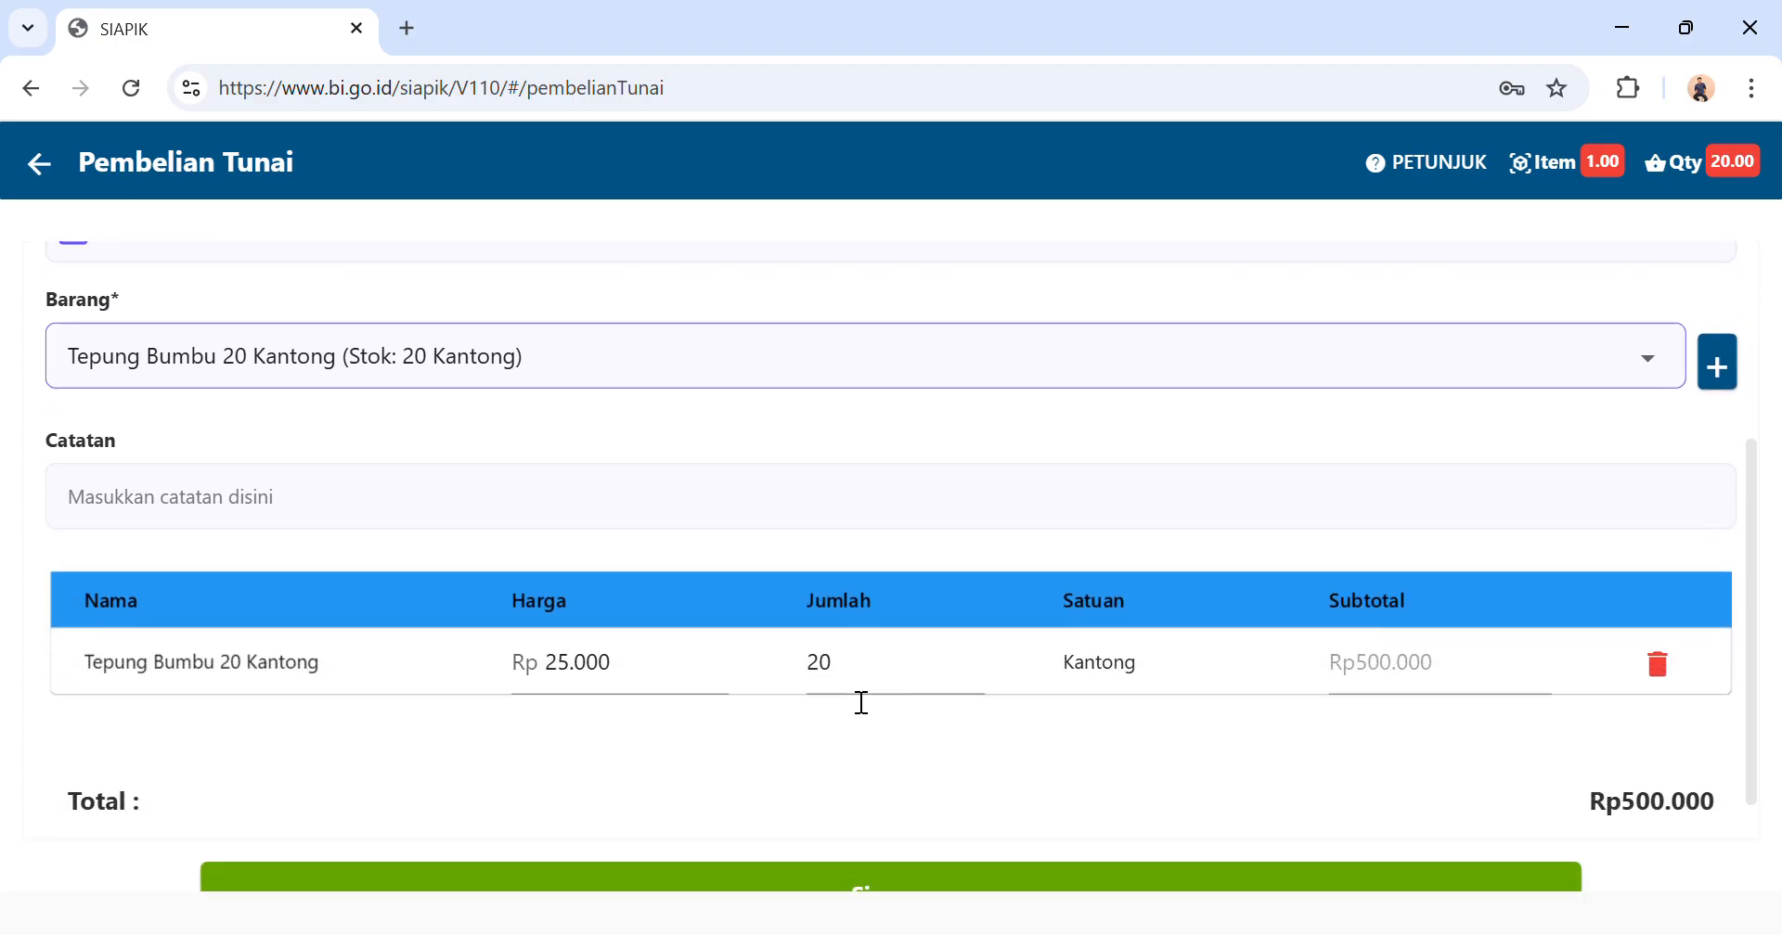
pyautogui.scroll(-2, 861, 703)
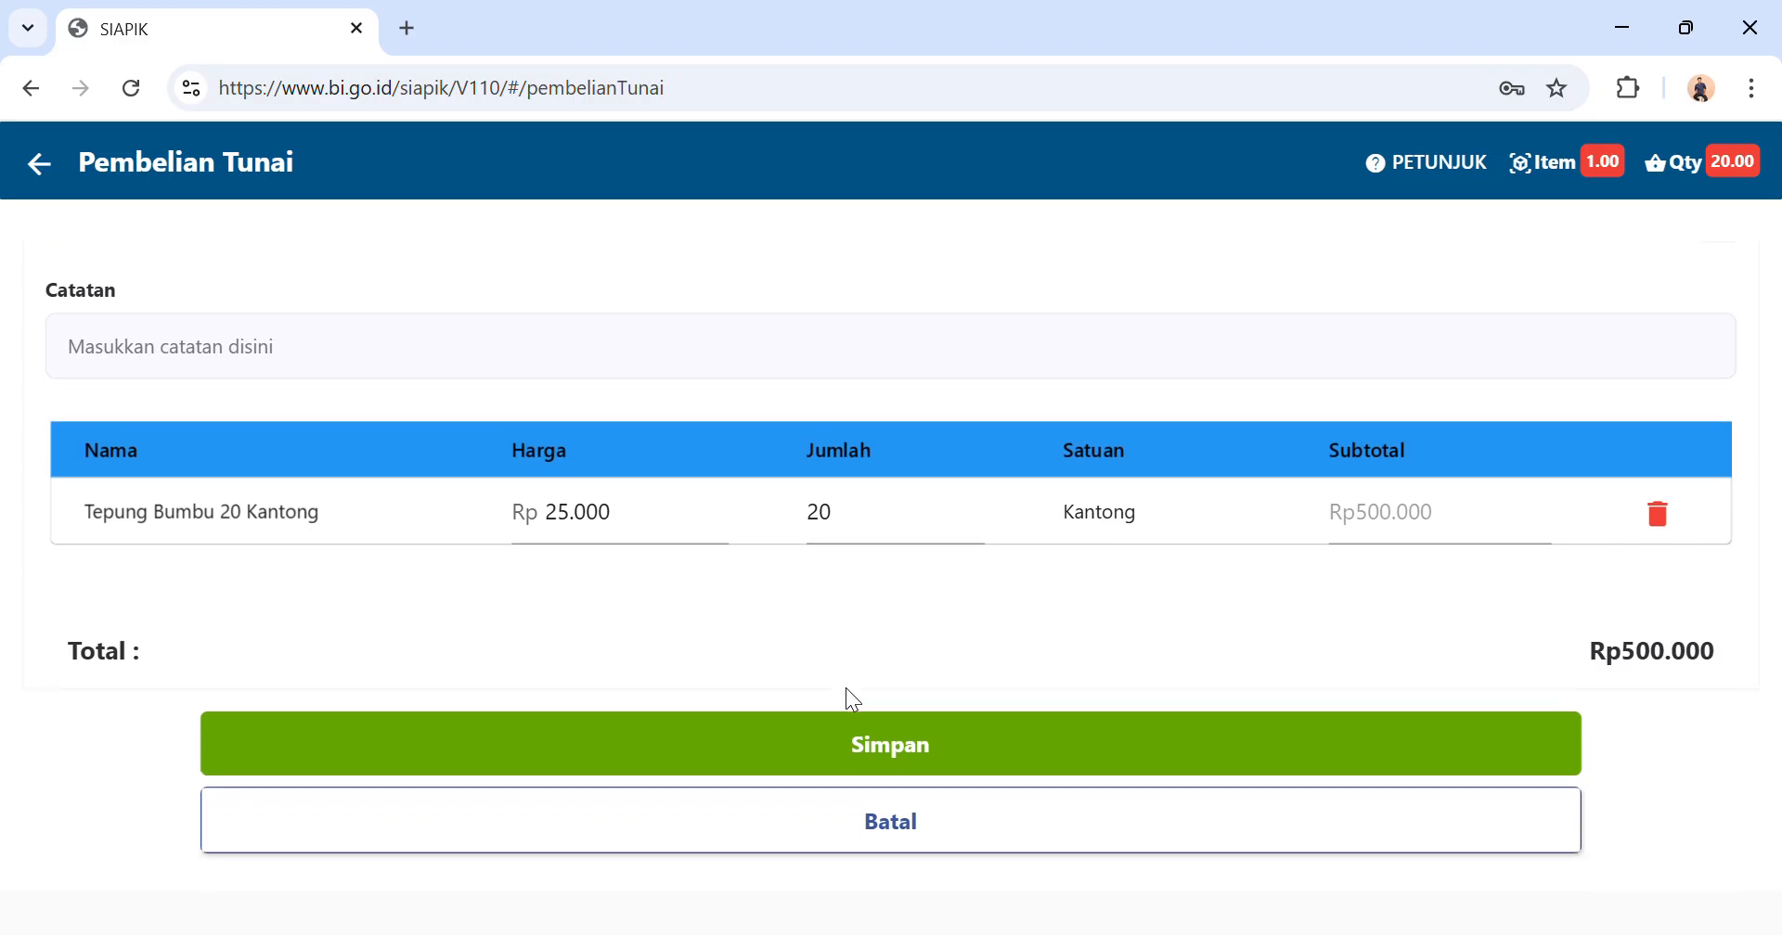
pyautogui.scroll(3, 846, 690)
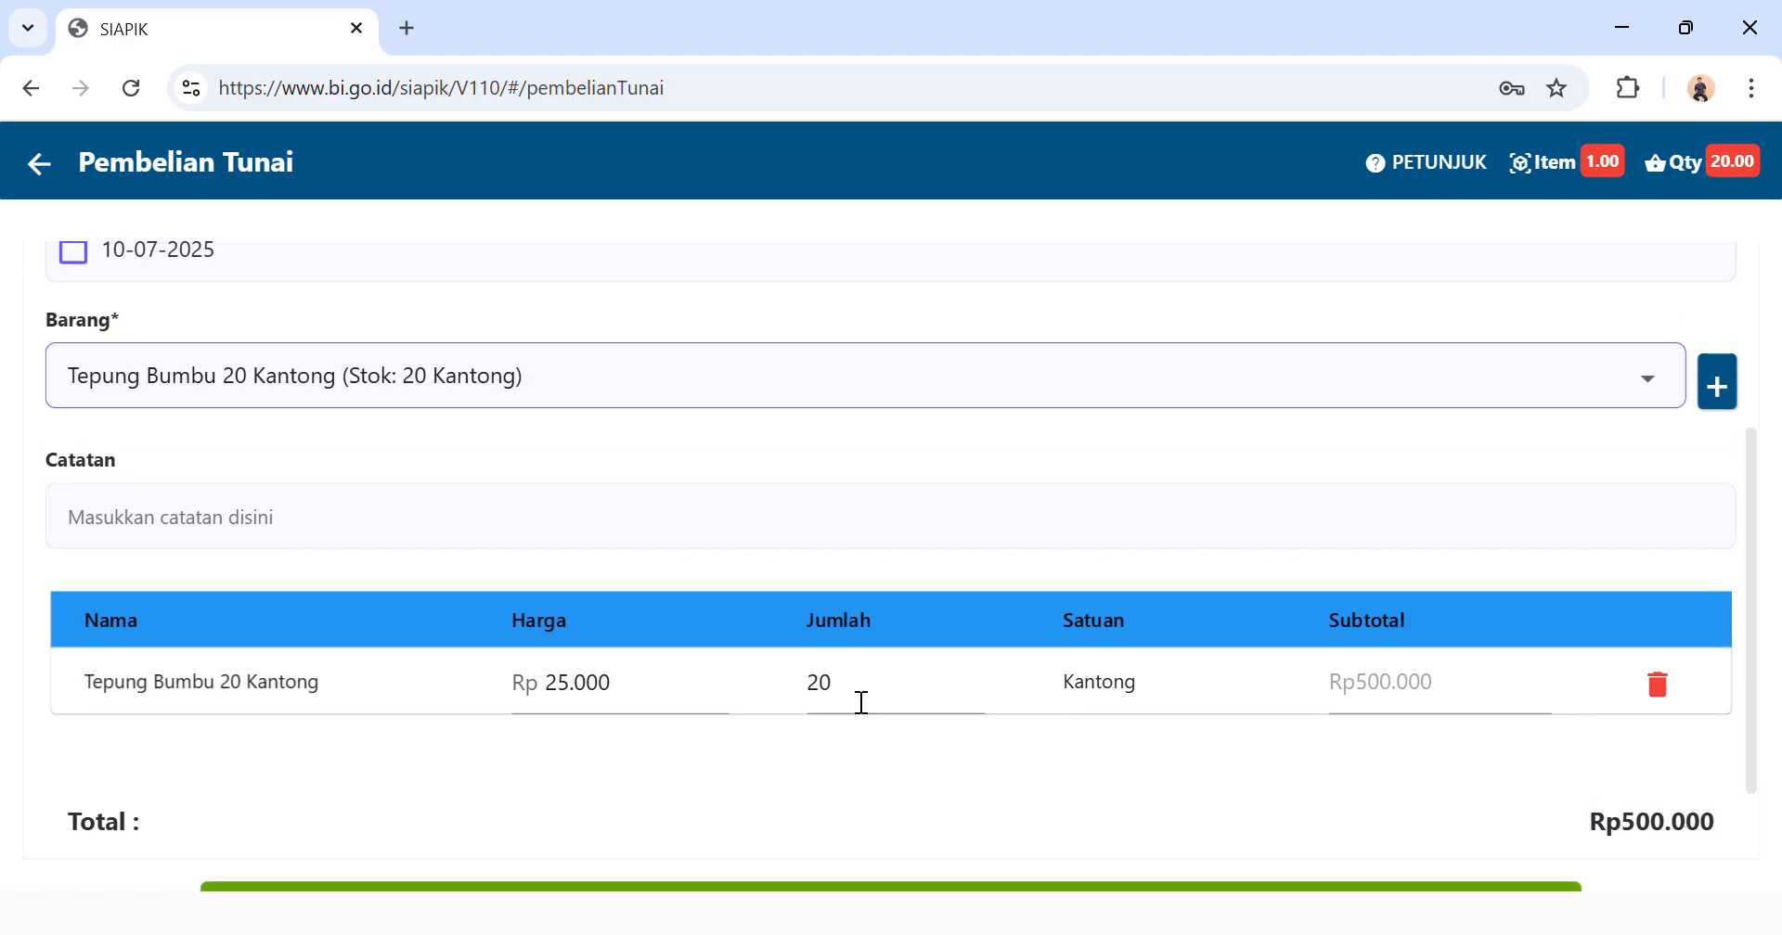
pyautogui.scroll(2, 854, 701)
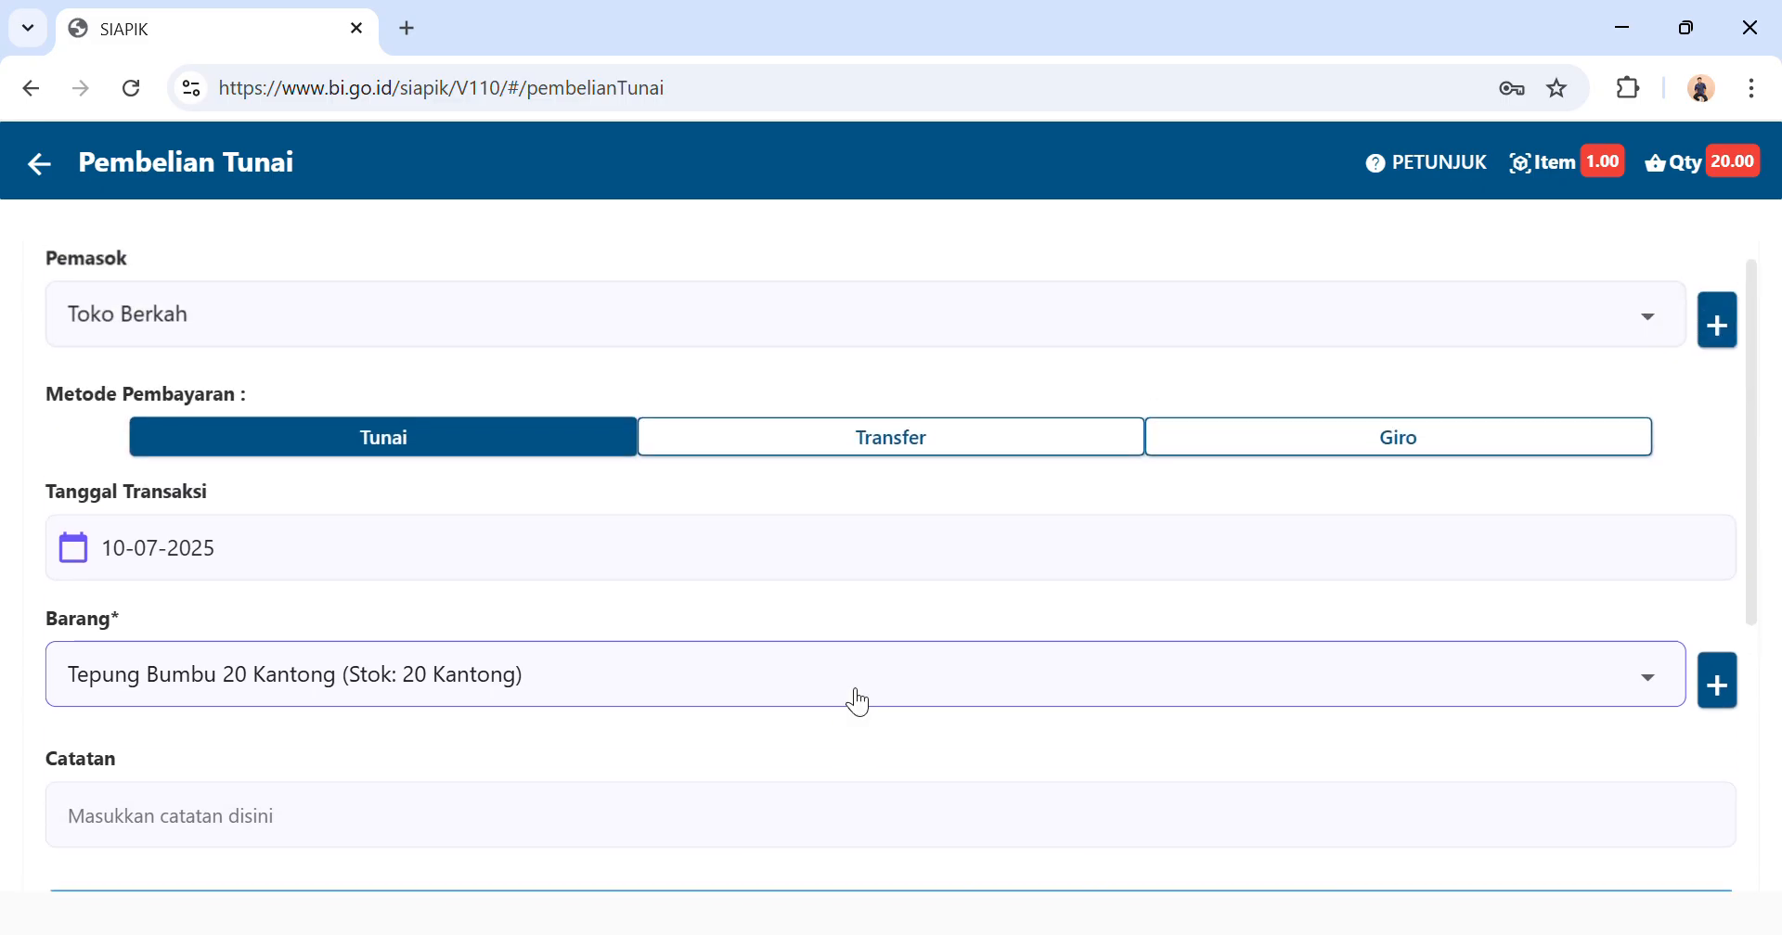
pyautogui.scroll(-5, 854, 700)
pyautogui.click(759, 747)
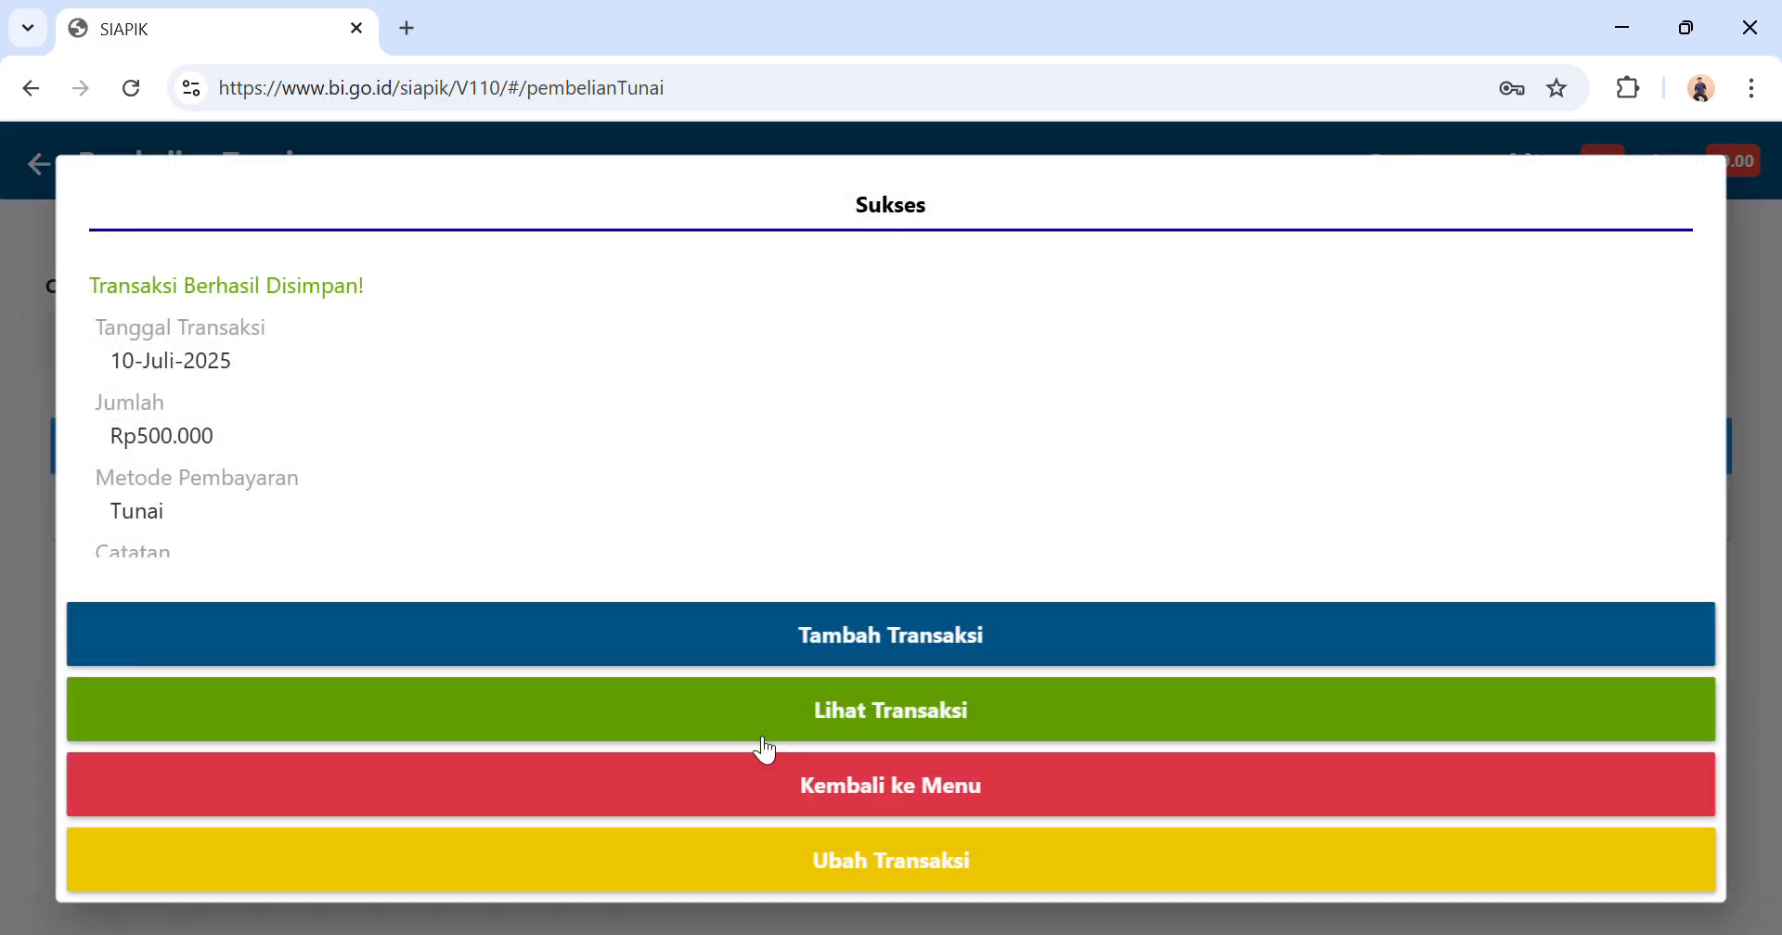
pyautogui.click(809, 784)
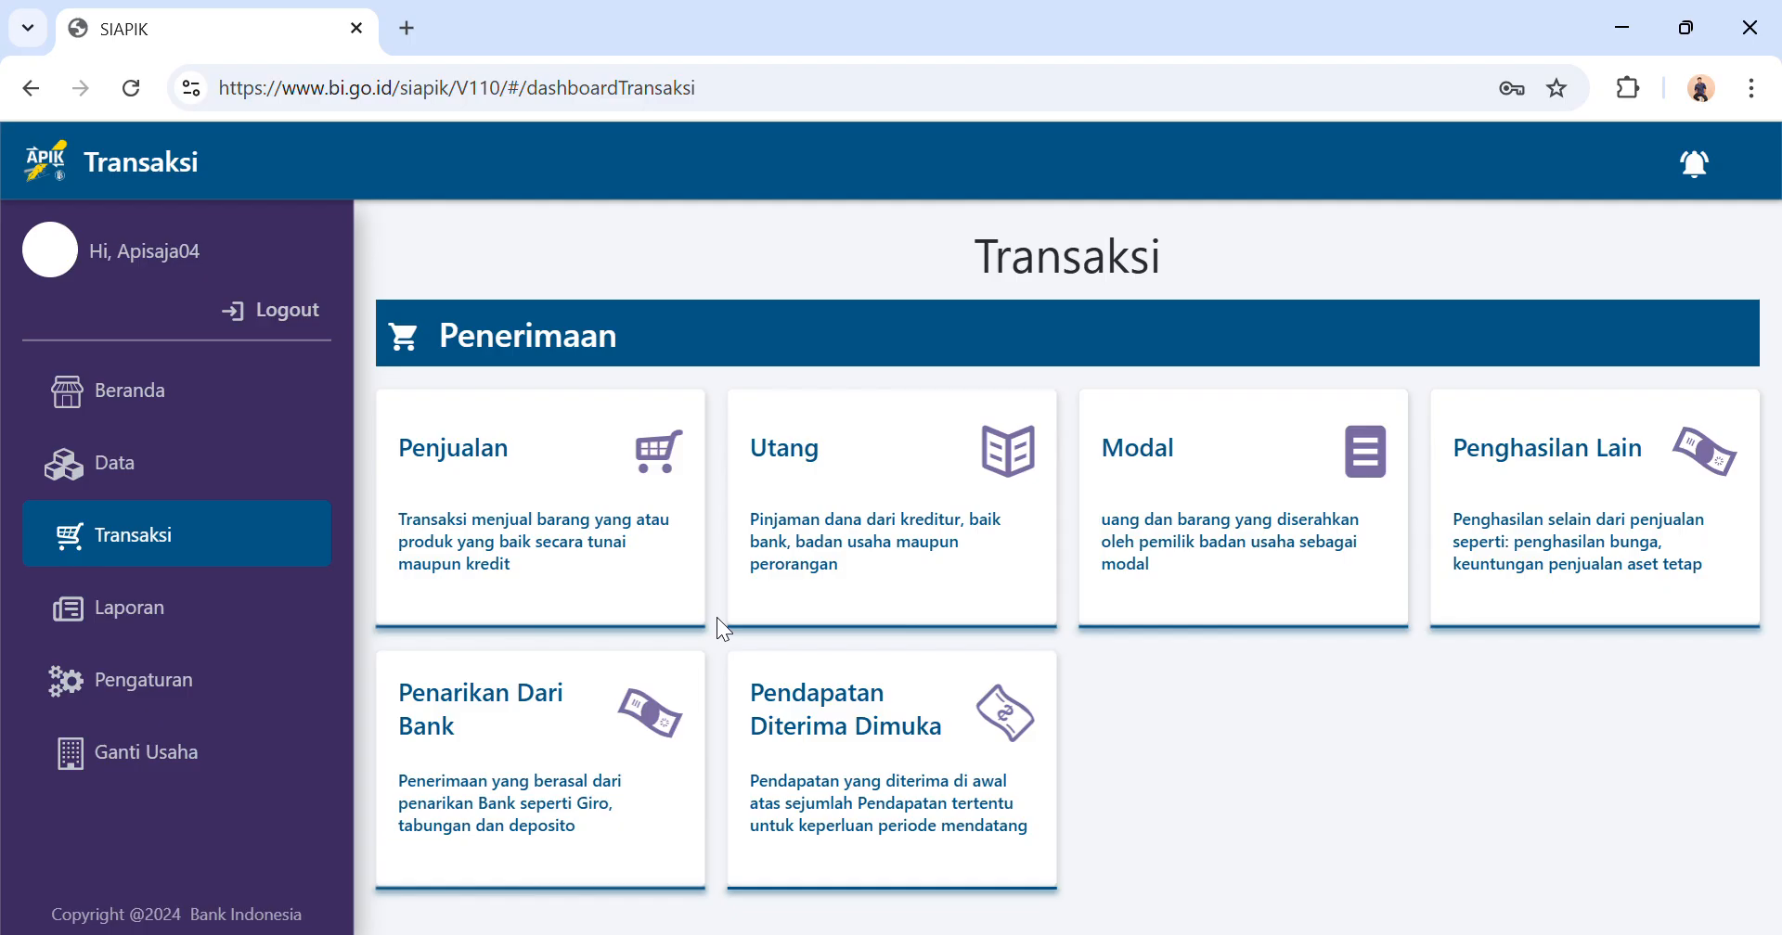
# Start a finished-goods sale (Penjualan Barang Jadi) with Tunai as the sales method.
pyautogui.scroll(-1, 682, 536)
pyautogui.scroll(-1, 682, 536)
pyautogui.scroll(2, 682, 536)
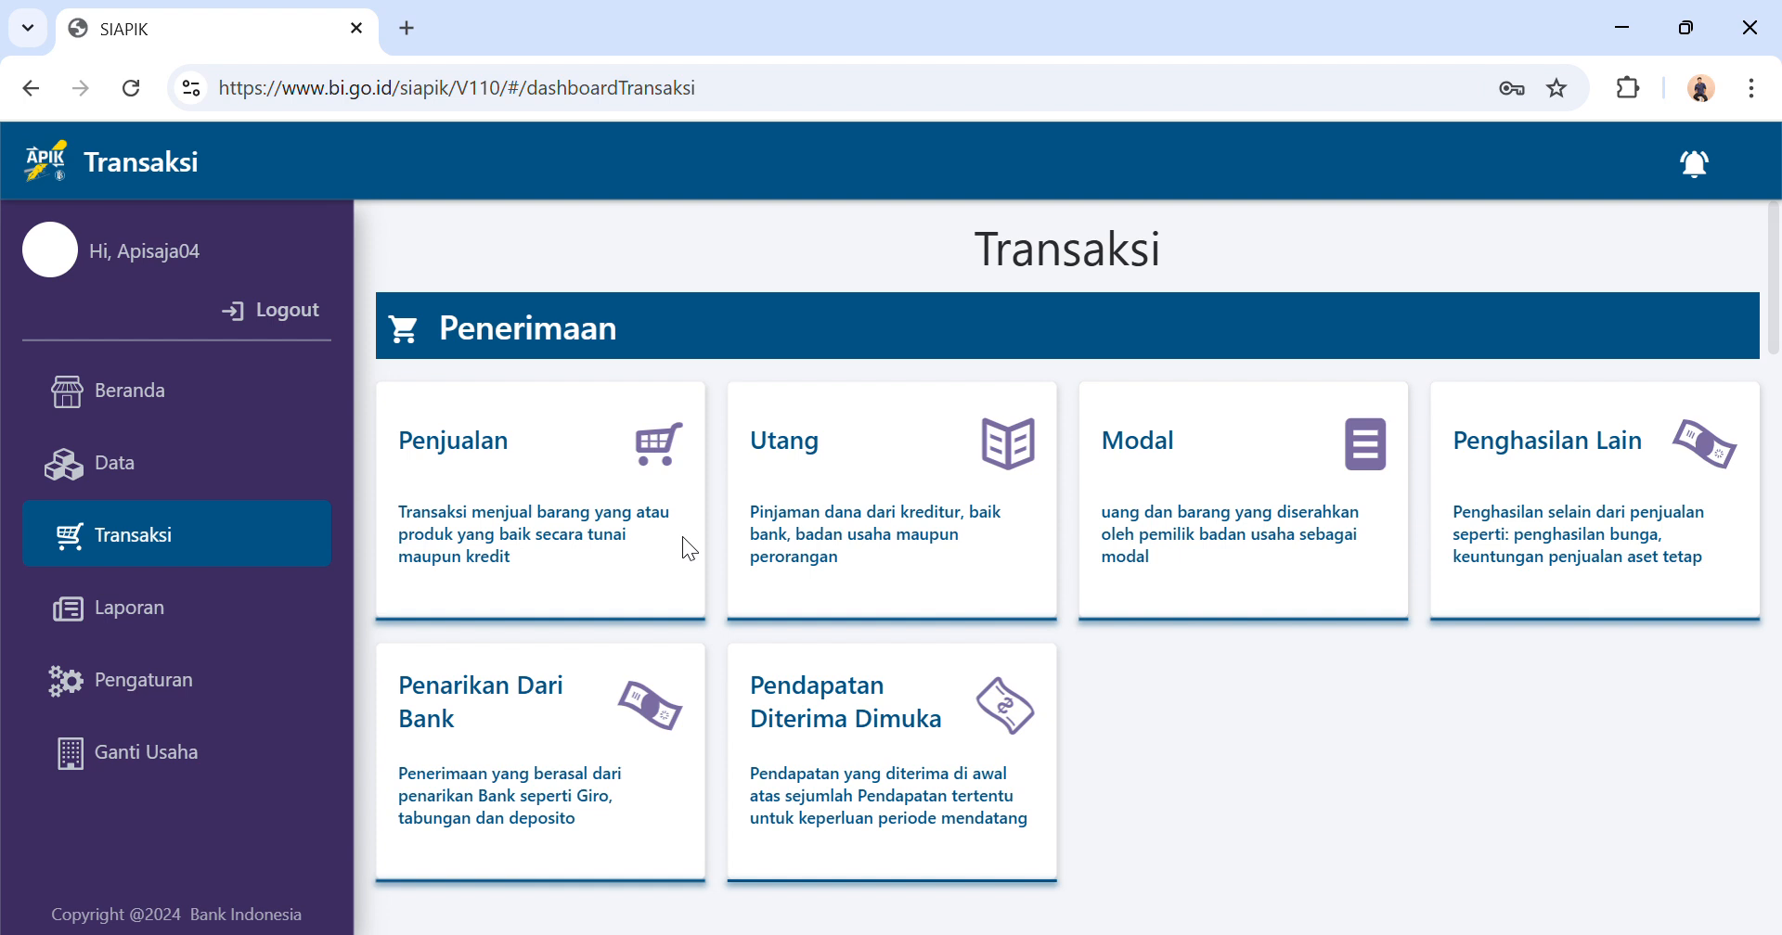
pyautogui.click(586, 496)
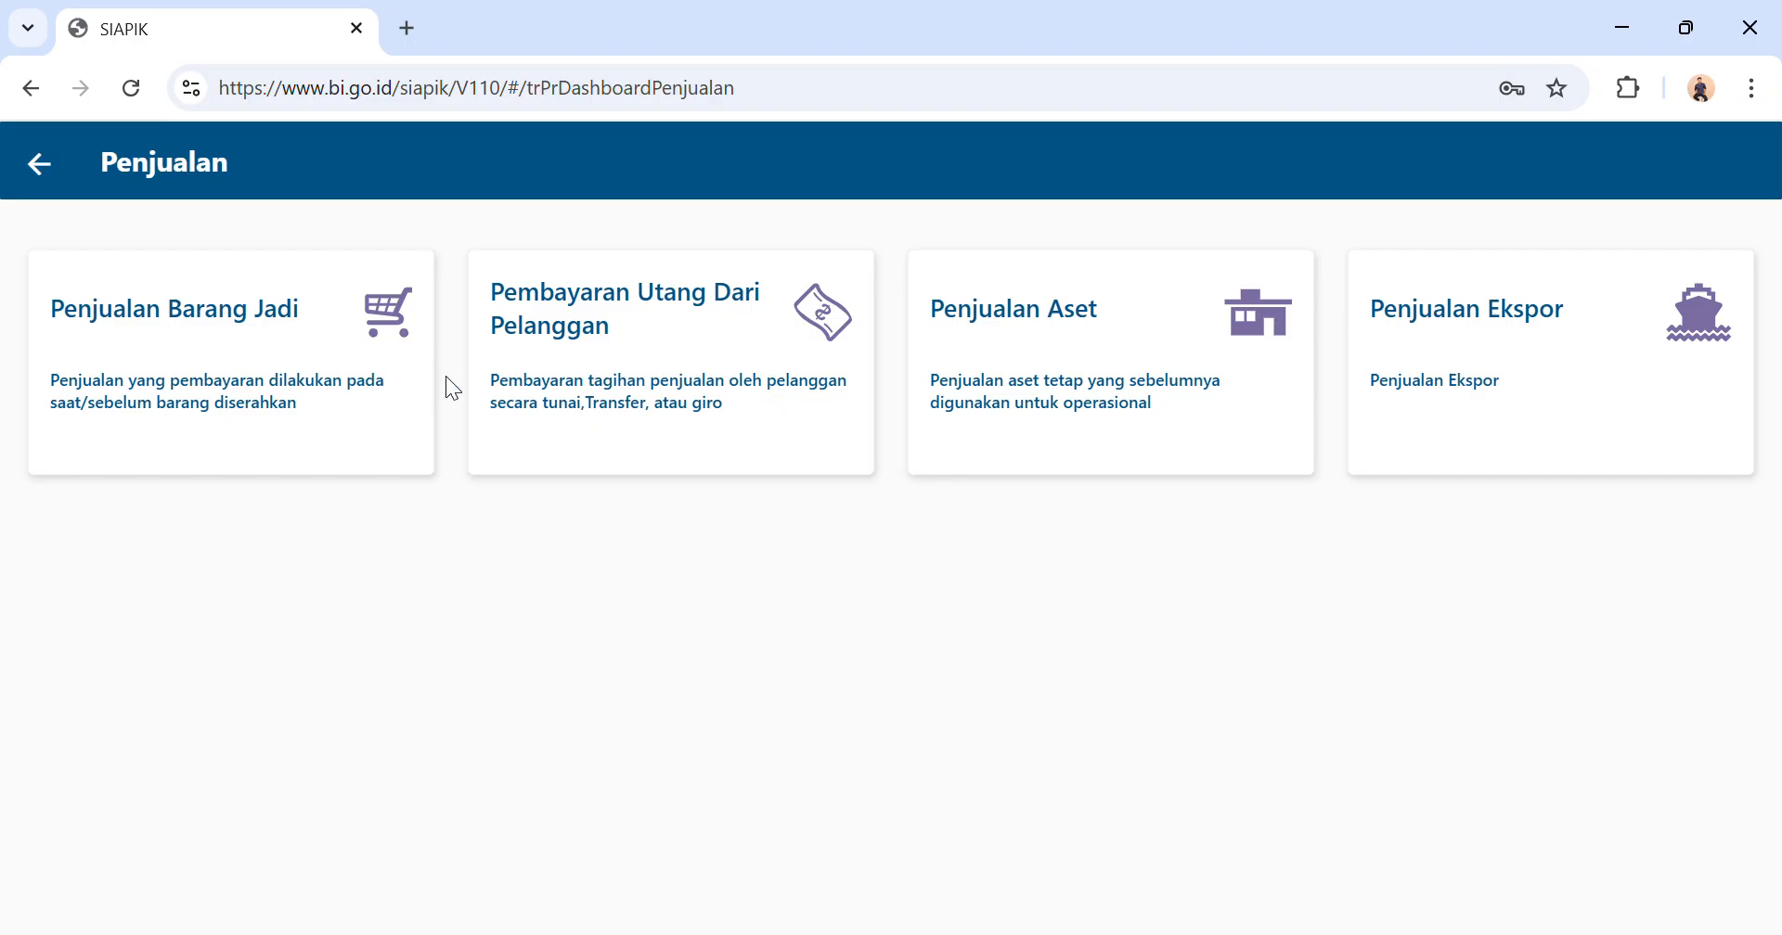
pyautogui.click(327, 385)
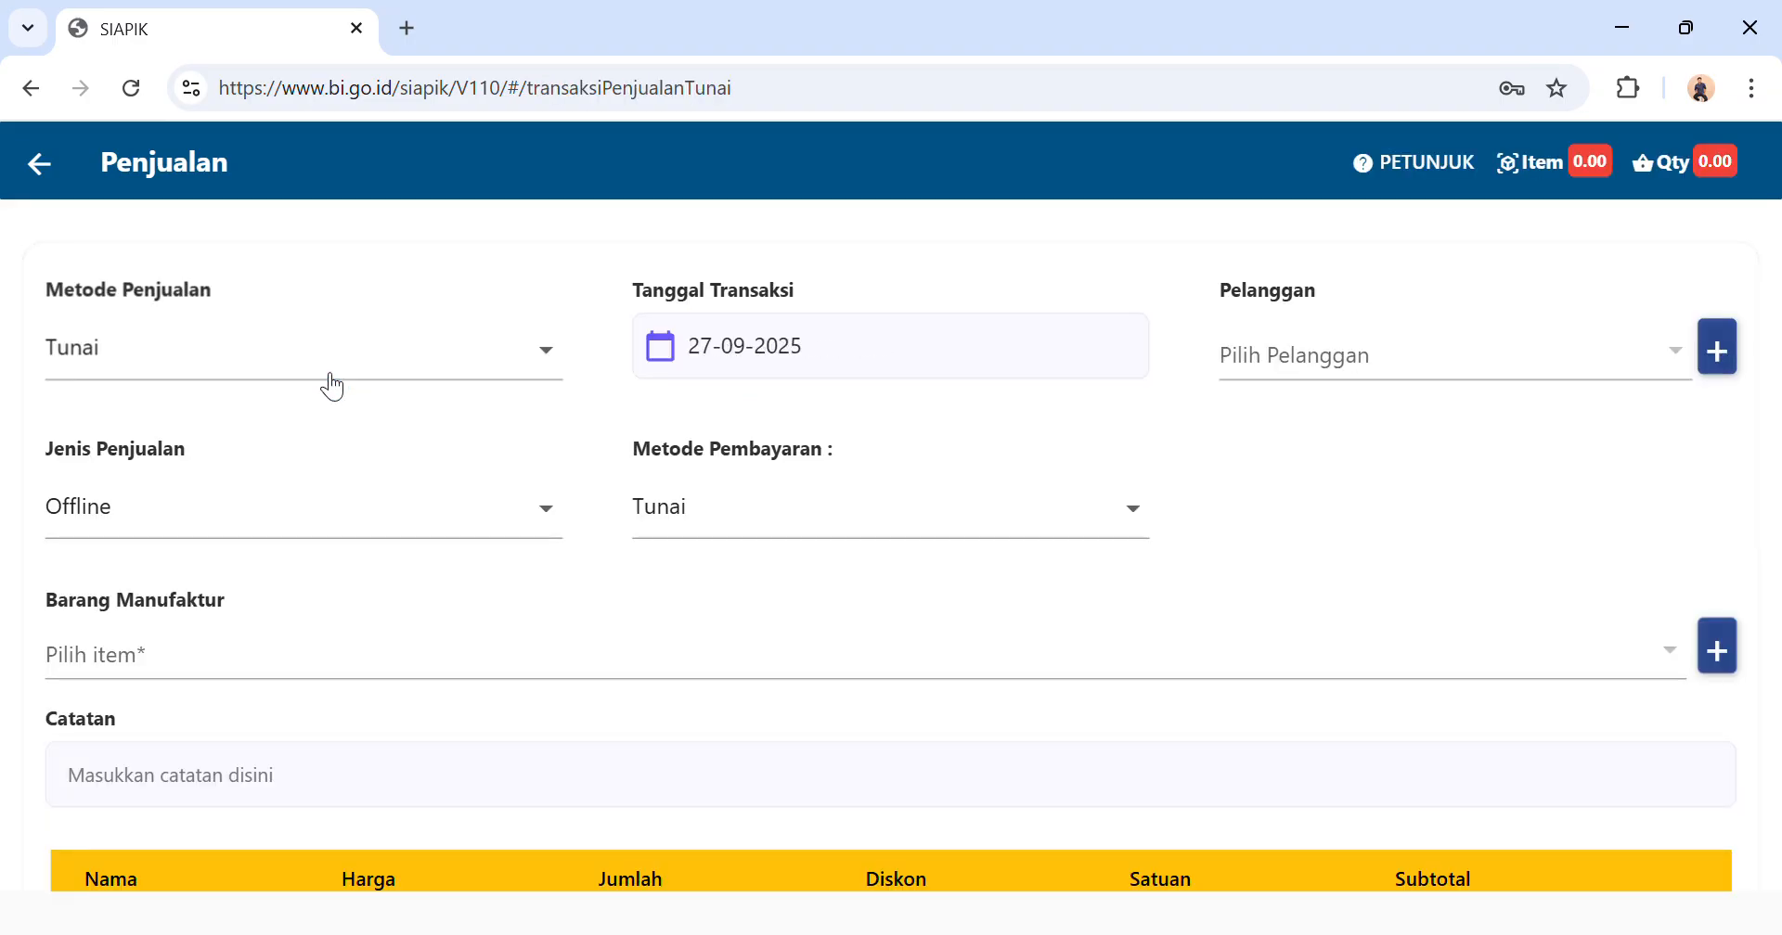
pyautogui.click(377, 374)
pyautogui.click(575, 371)
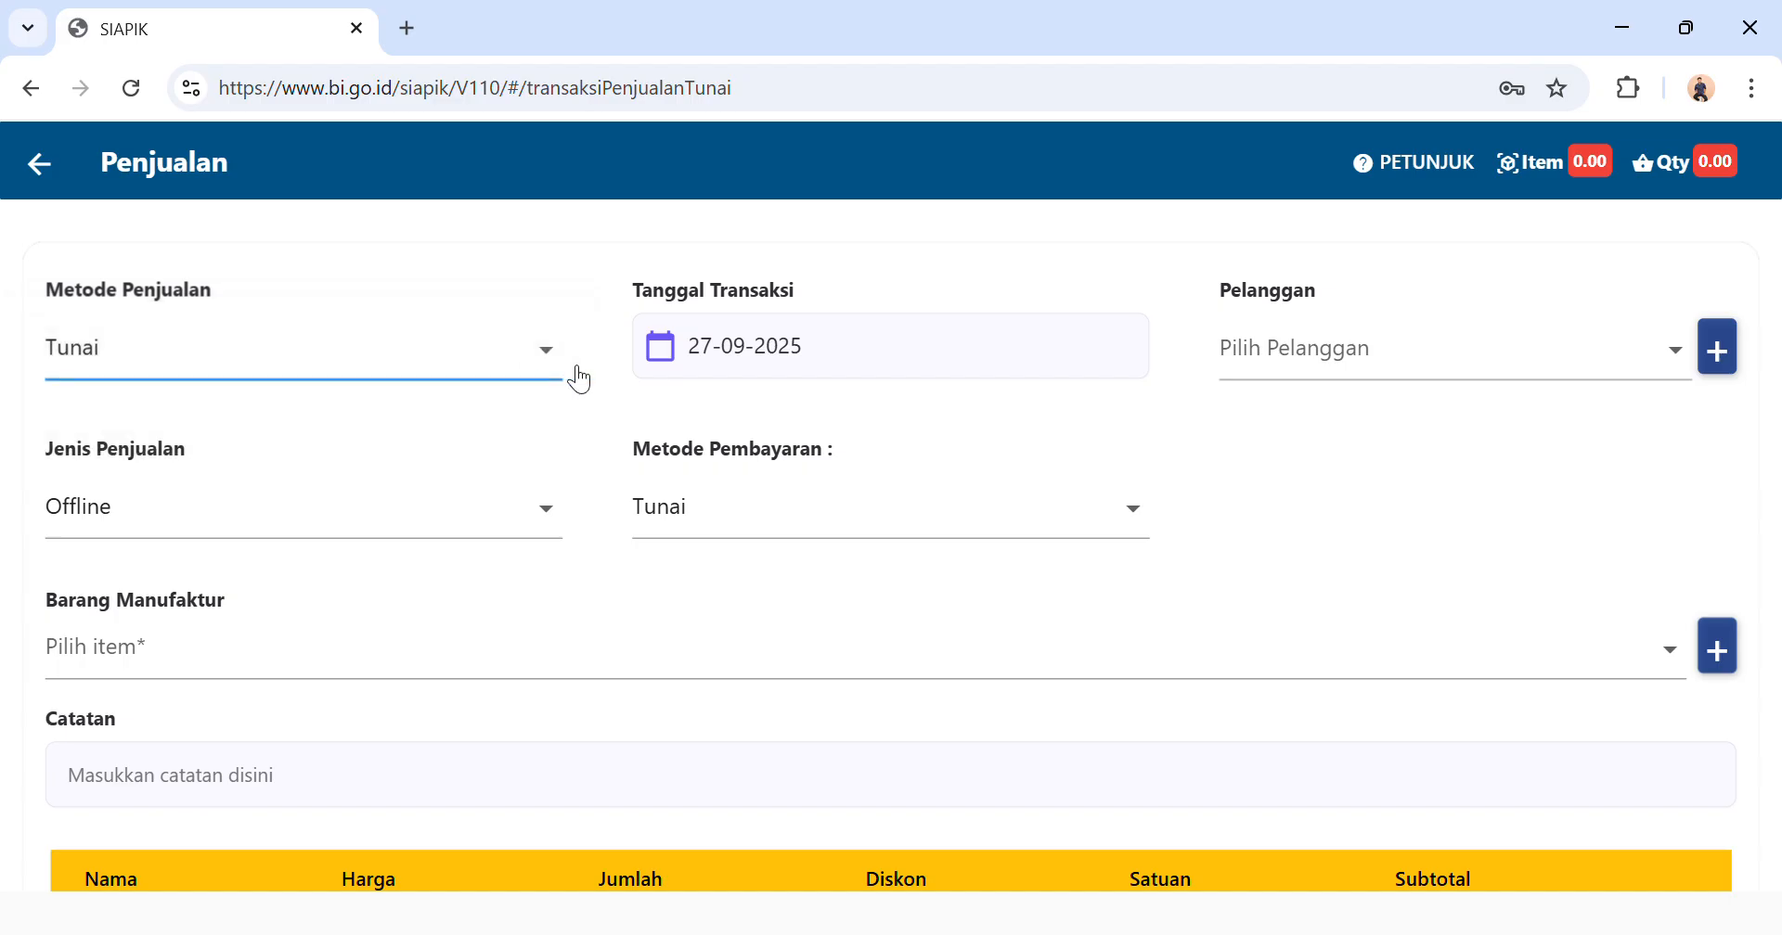
# Set the cash sale's transaction date to 11-07-2025 and select the existing customer as Pelanggan.
pyautogui.click(752, 339)
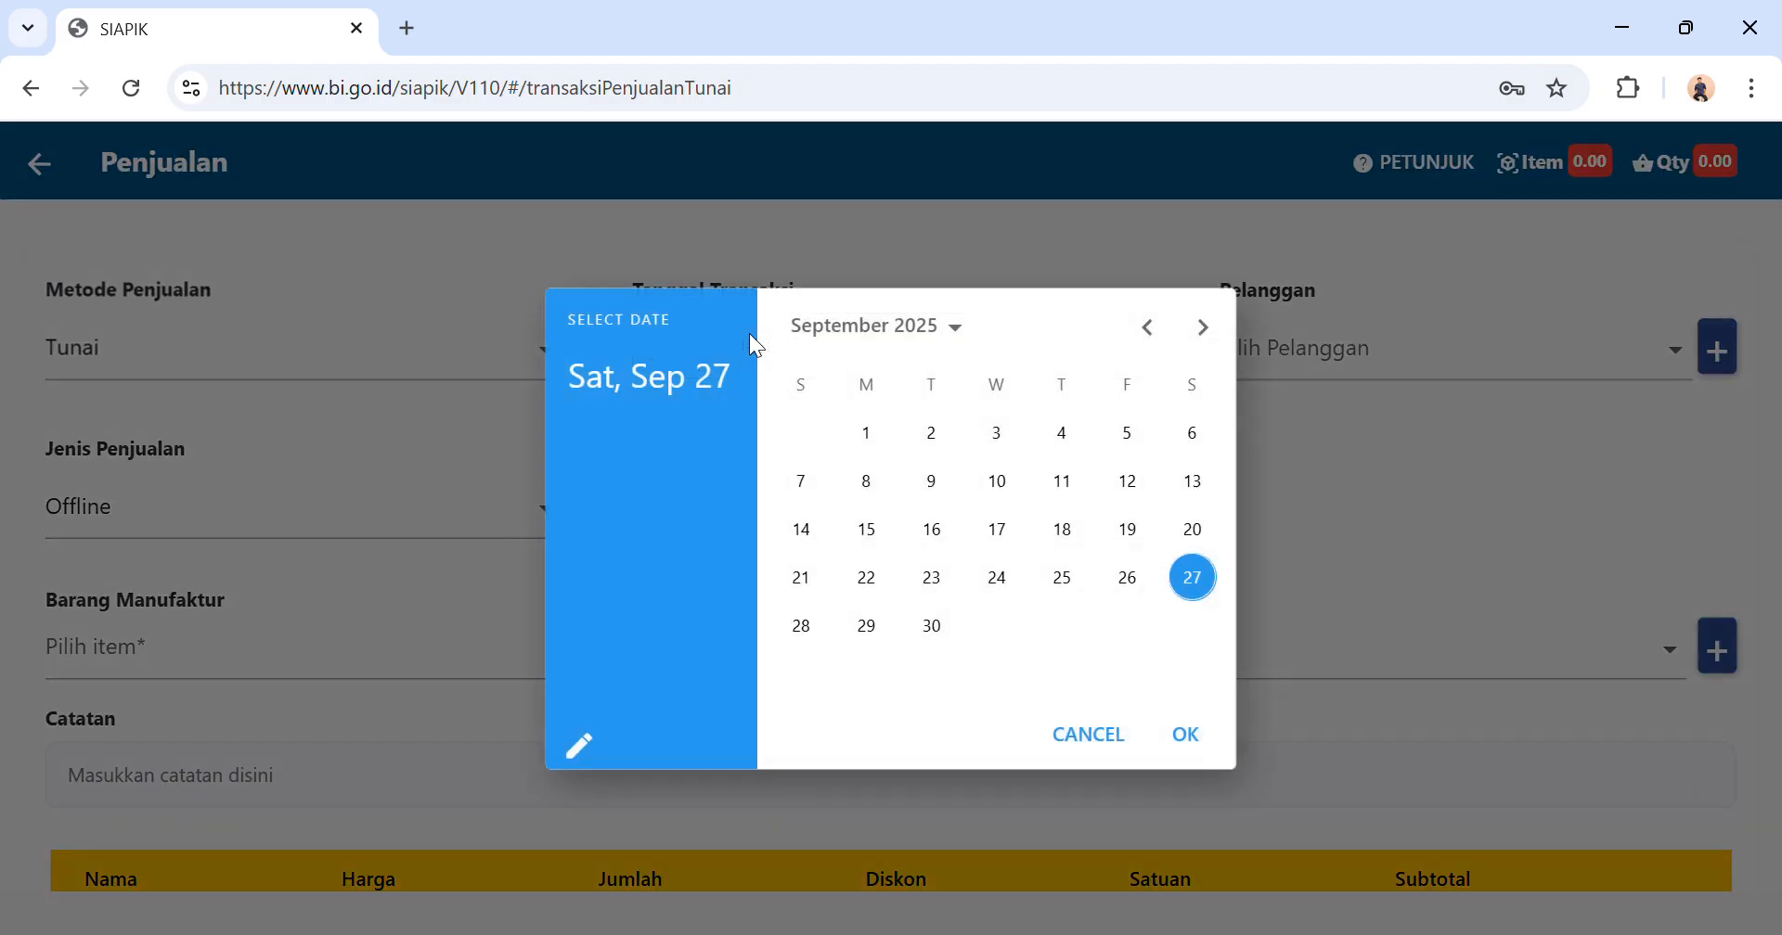
pyautogui.click(1172, 329)
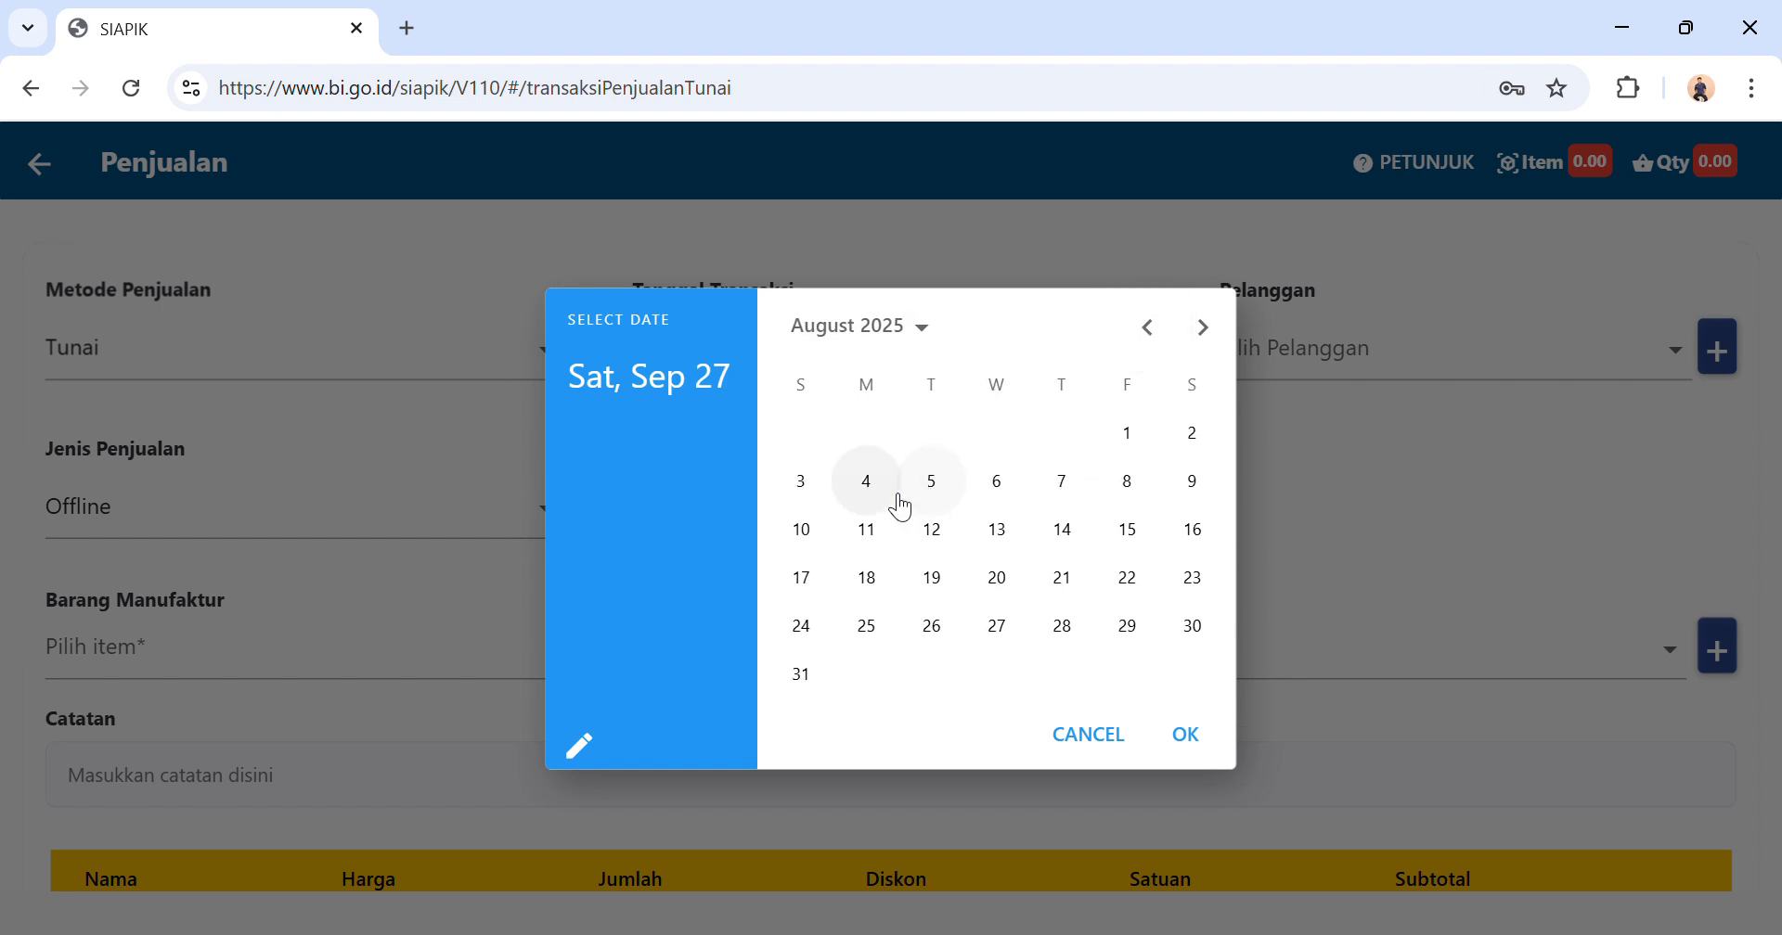
pyautogui.click(866, 549)
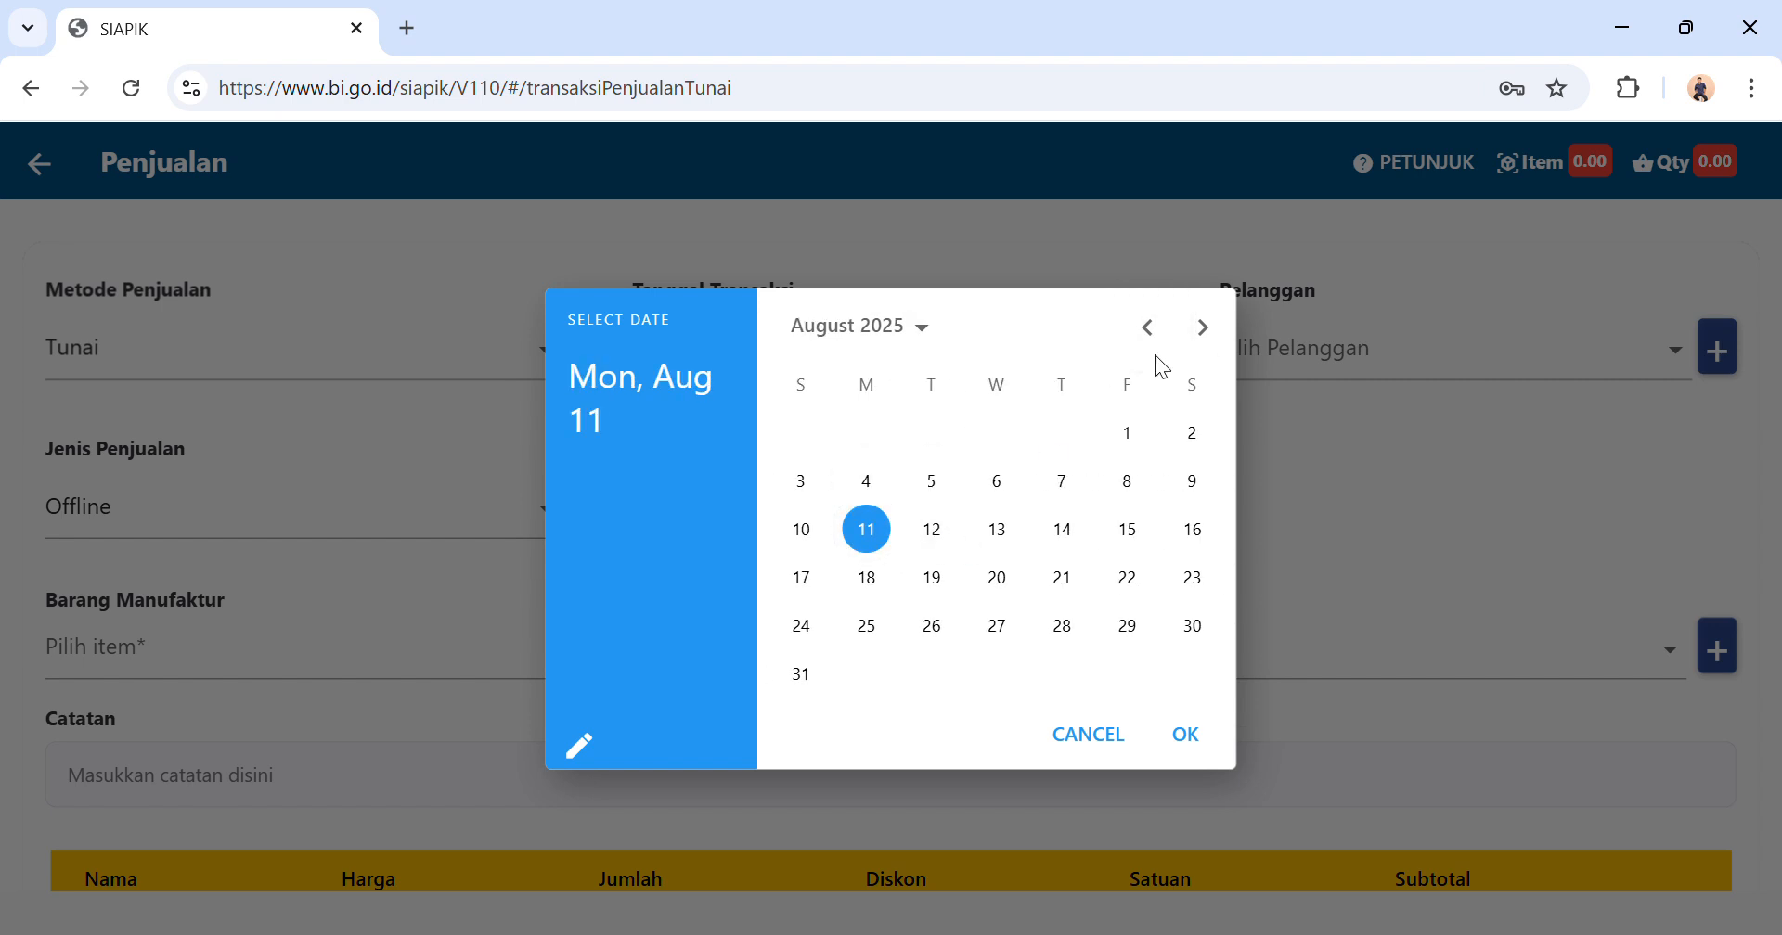
pyautogui.click(1148, 327)
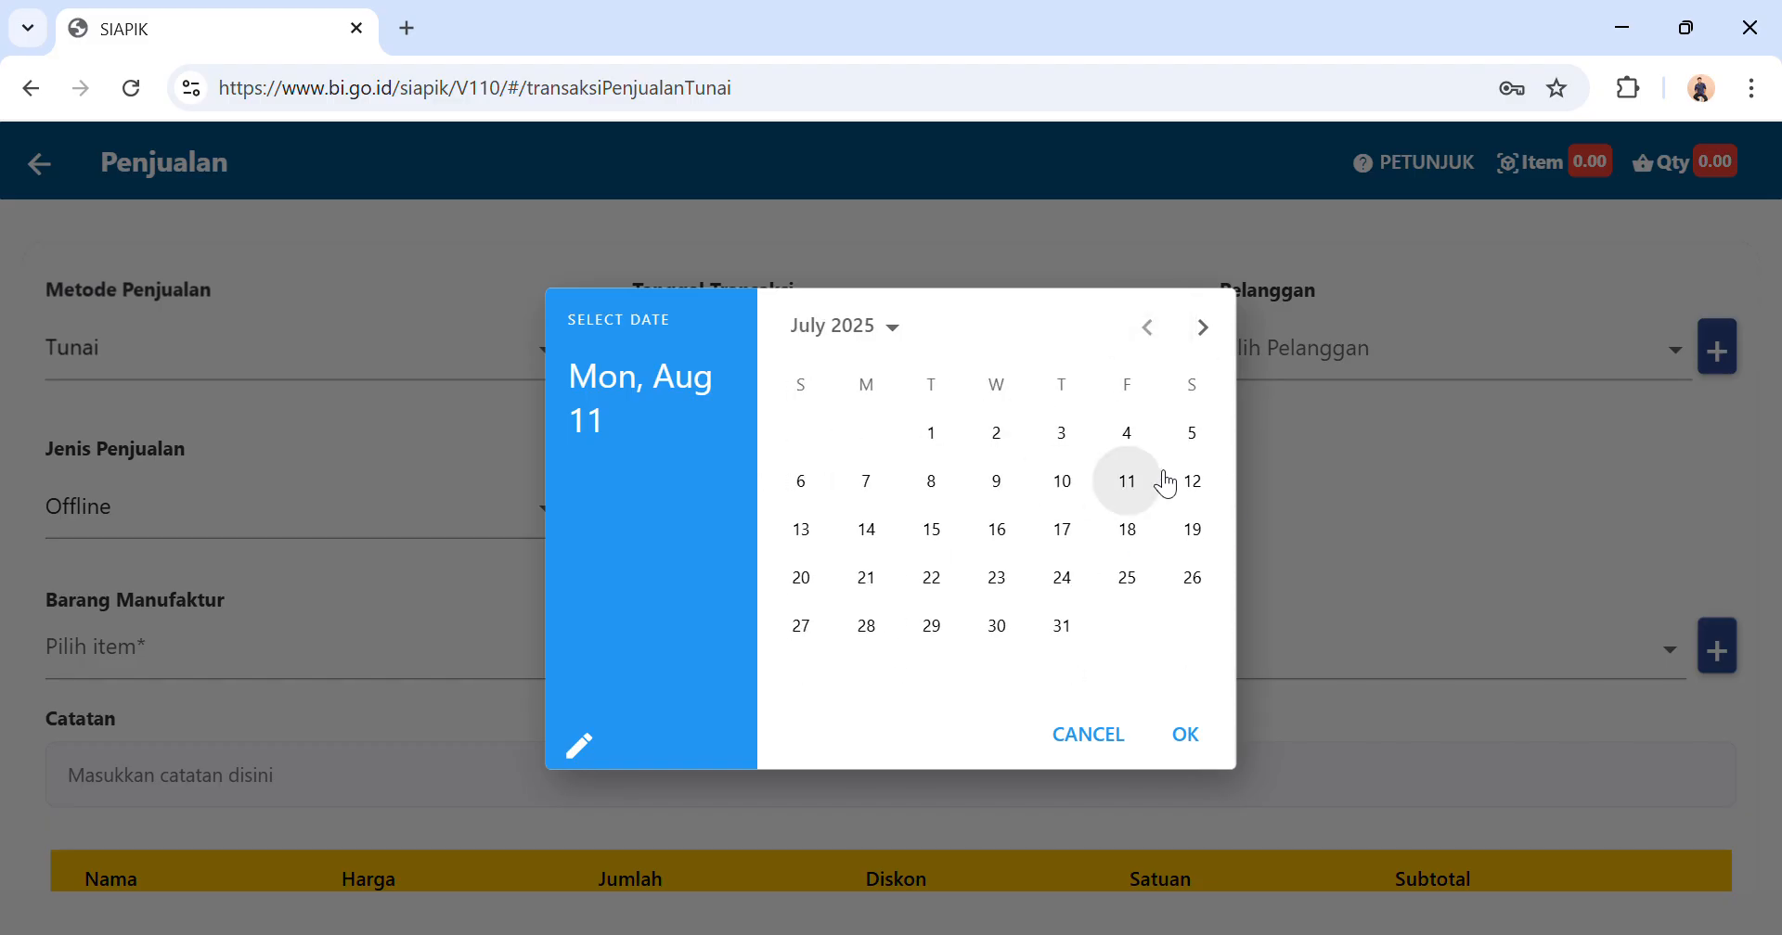
pyautogui.click(1137, 482)
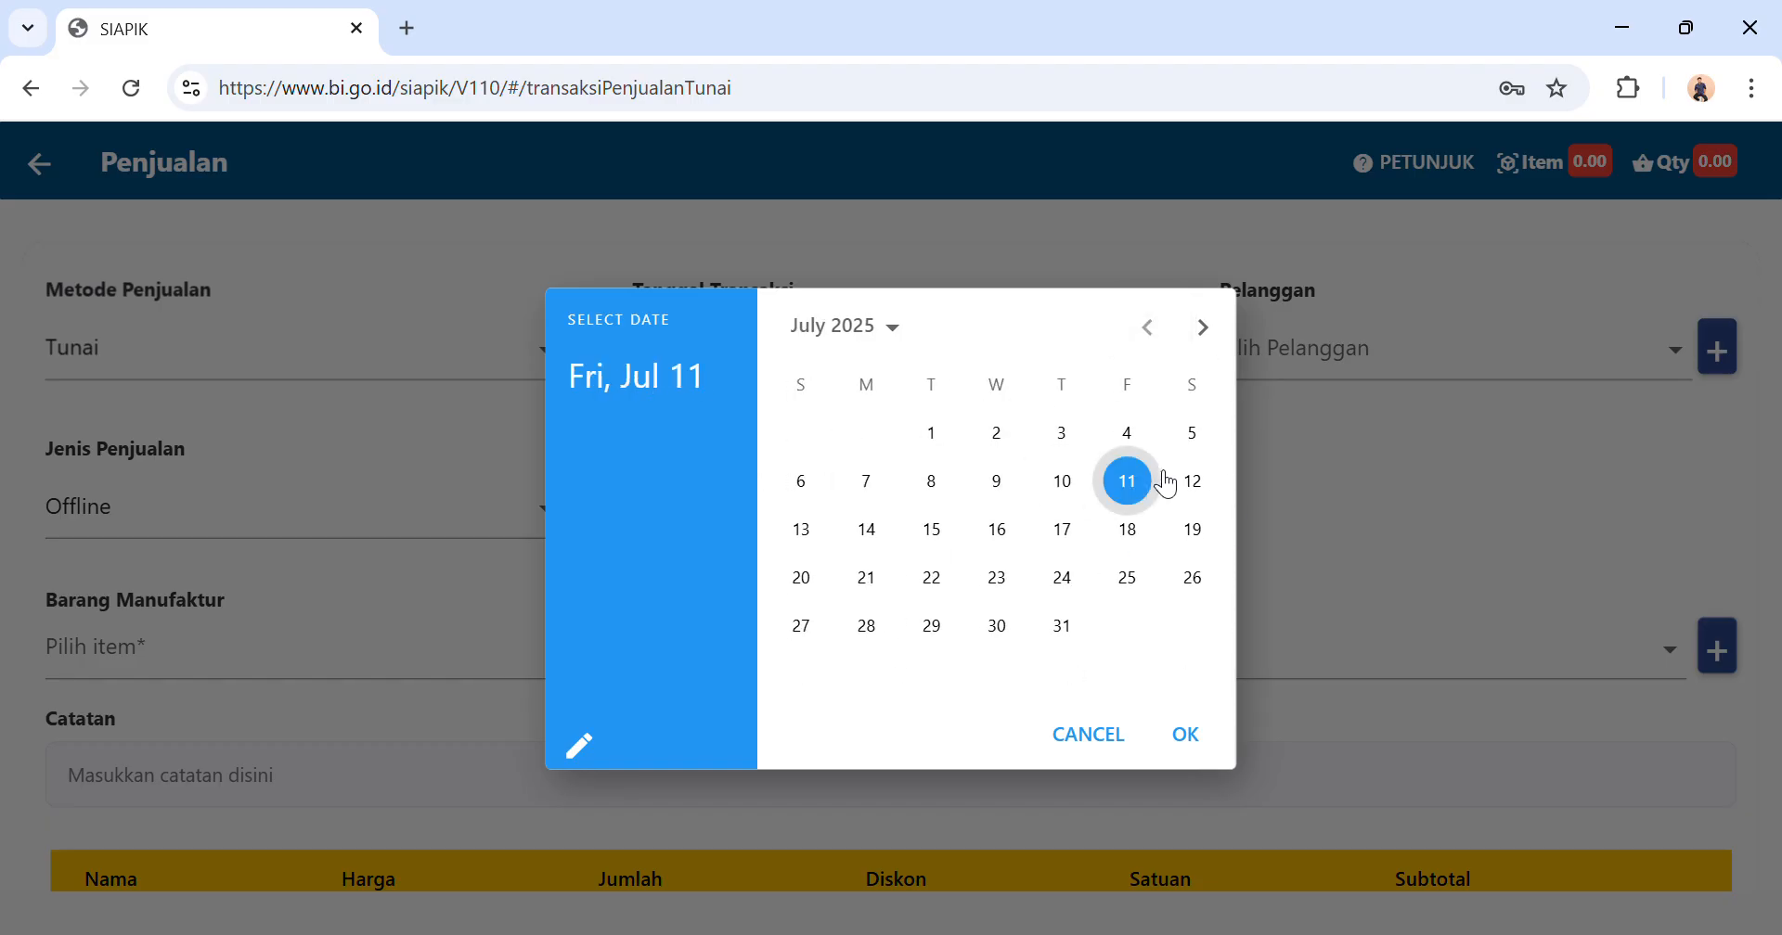
pyautogui.click(1187, 734)
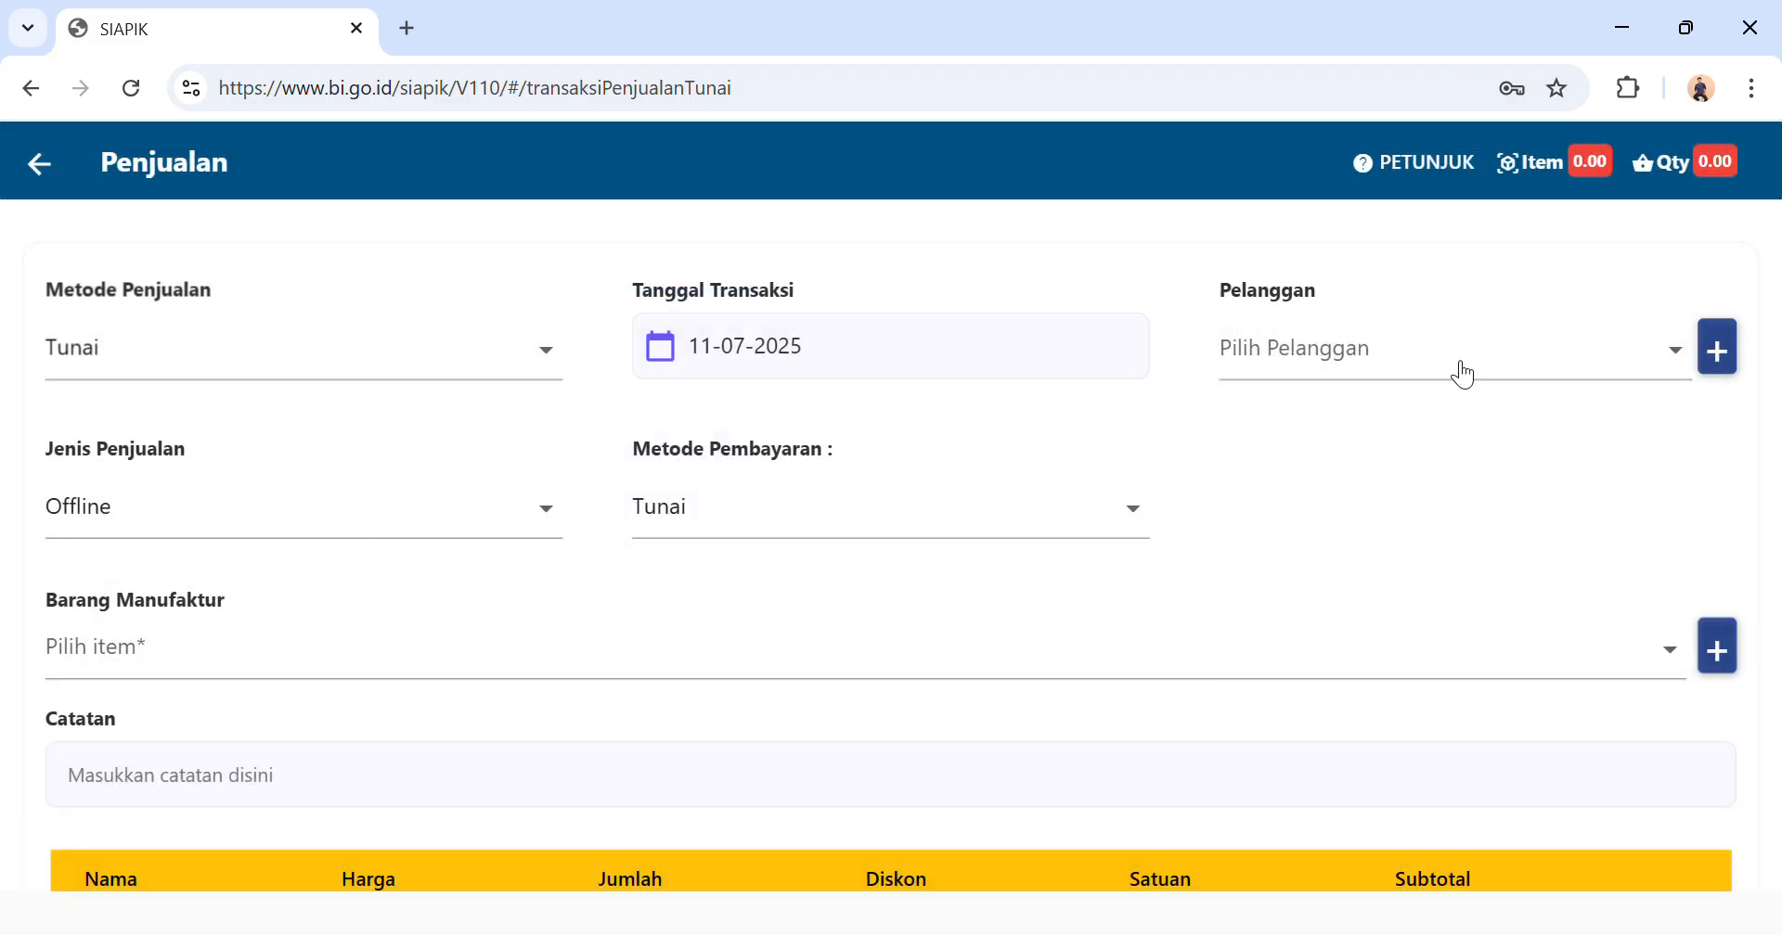
pyautogui.click(1459, 371)
pyautogui.click(1409, 416)
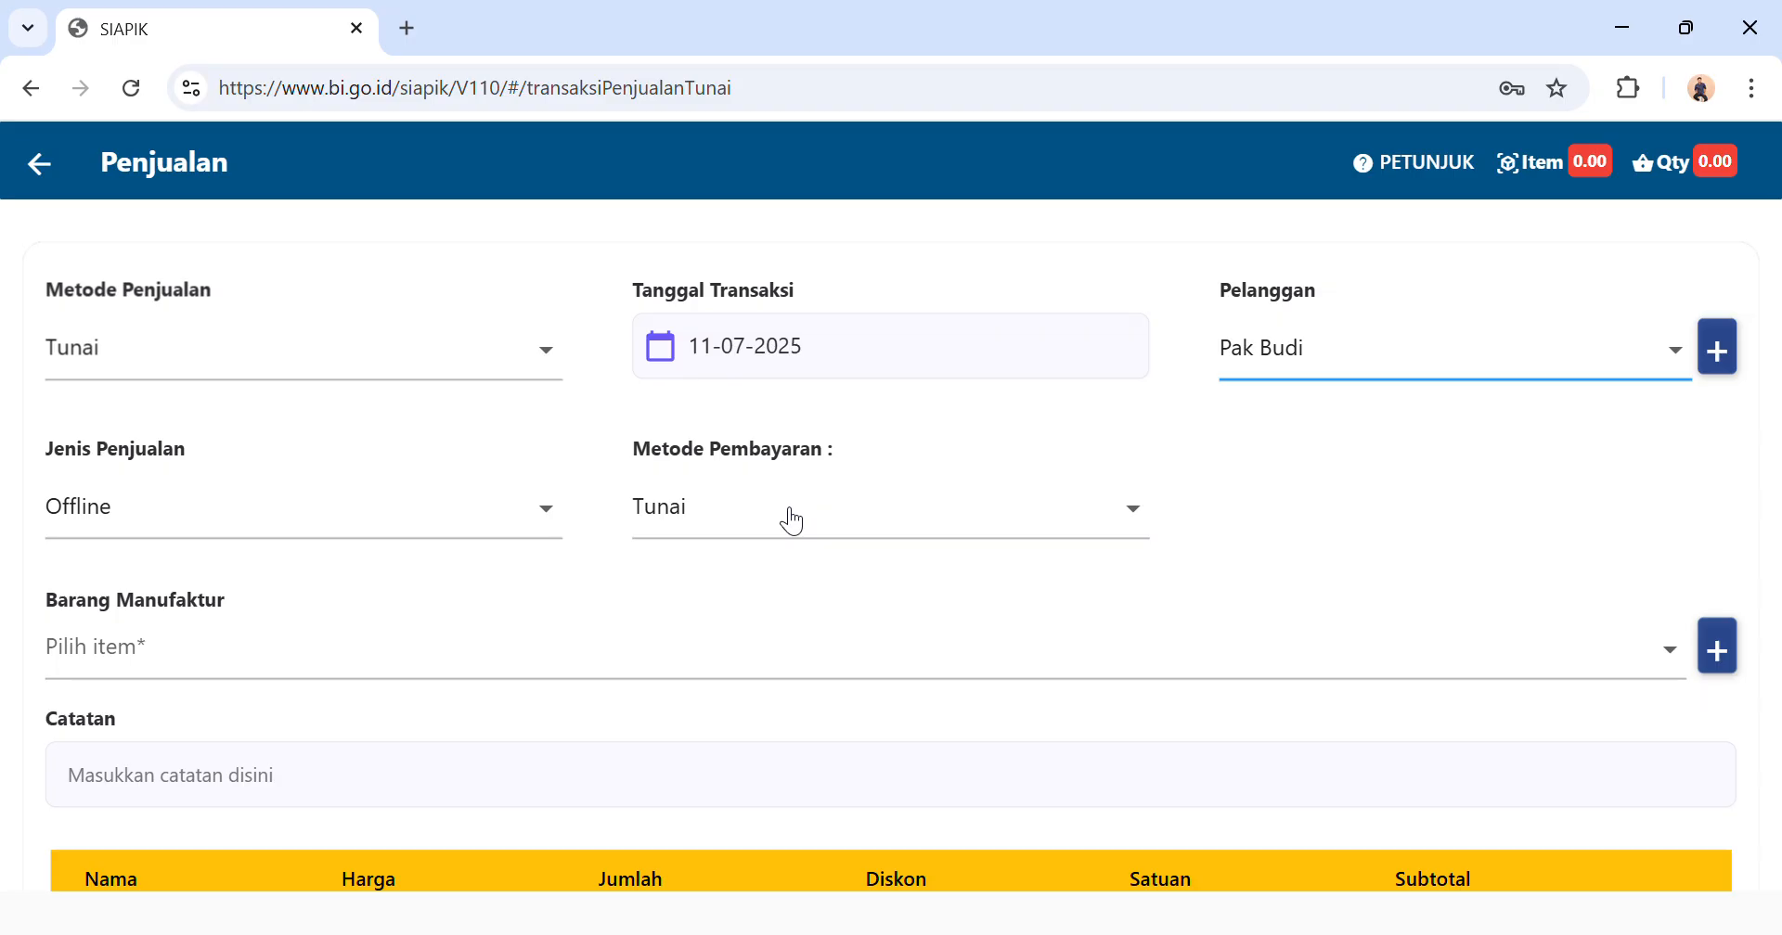
# Add a quantity of 140 of the manufactured item Paket Ayam Geprek to the cash sale.
pyautogui.click(250, 657)
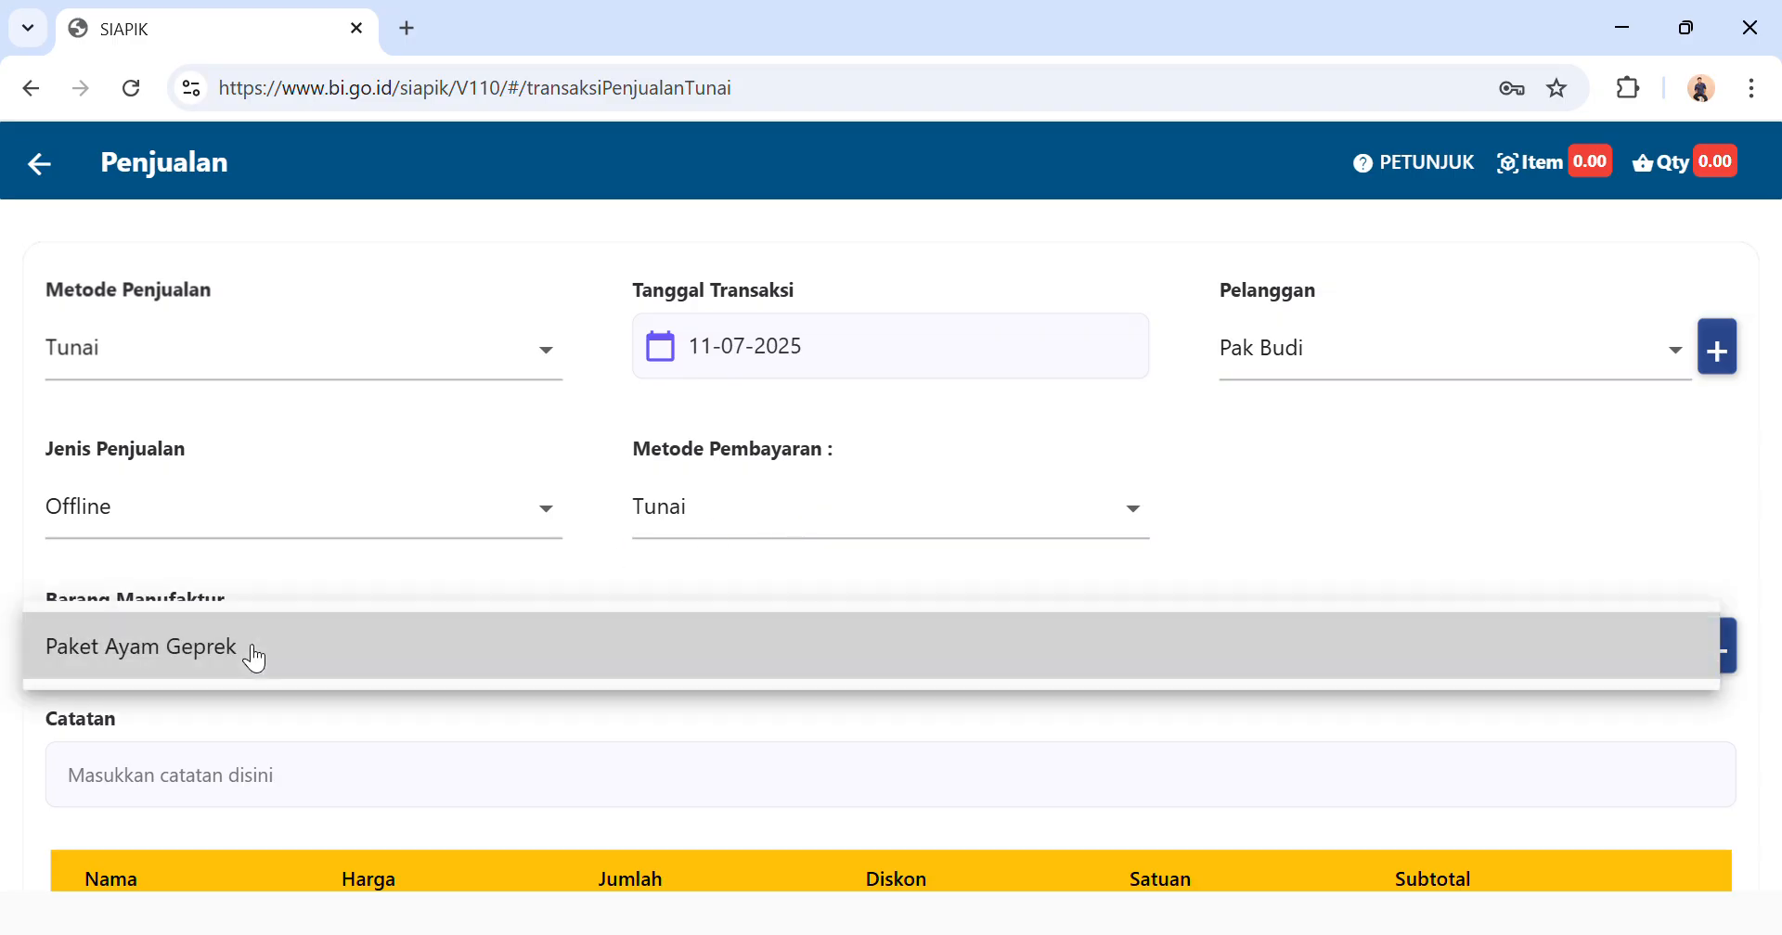
pyautogui.click(238, 670)
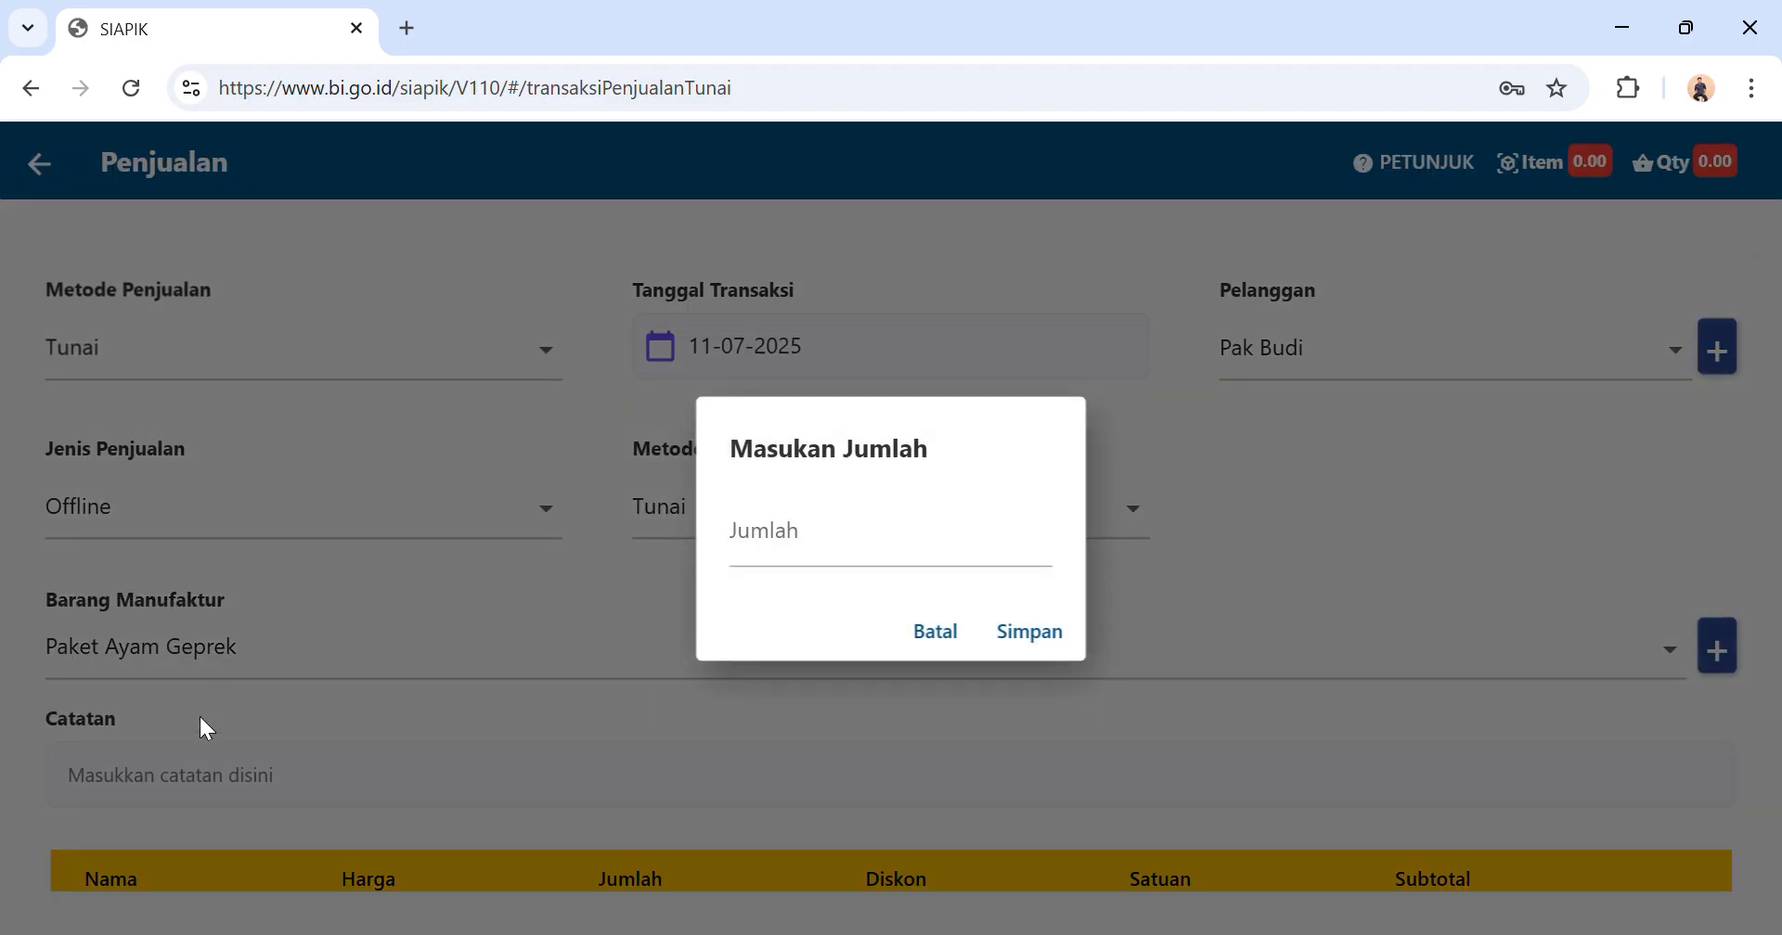
pyautogui.click(840, 559)
pyautogui.write('140')
pyautogui.click(1006, 633)
# Save the Paket Ayam Geprek cash sale after reviewing it and return to the transaction menu.
pyautogui.scroll(-2, 701, 656)
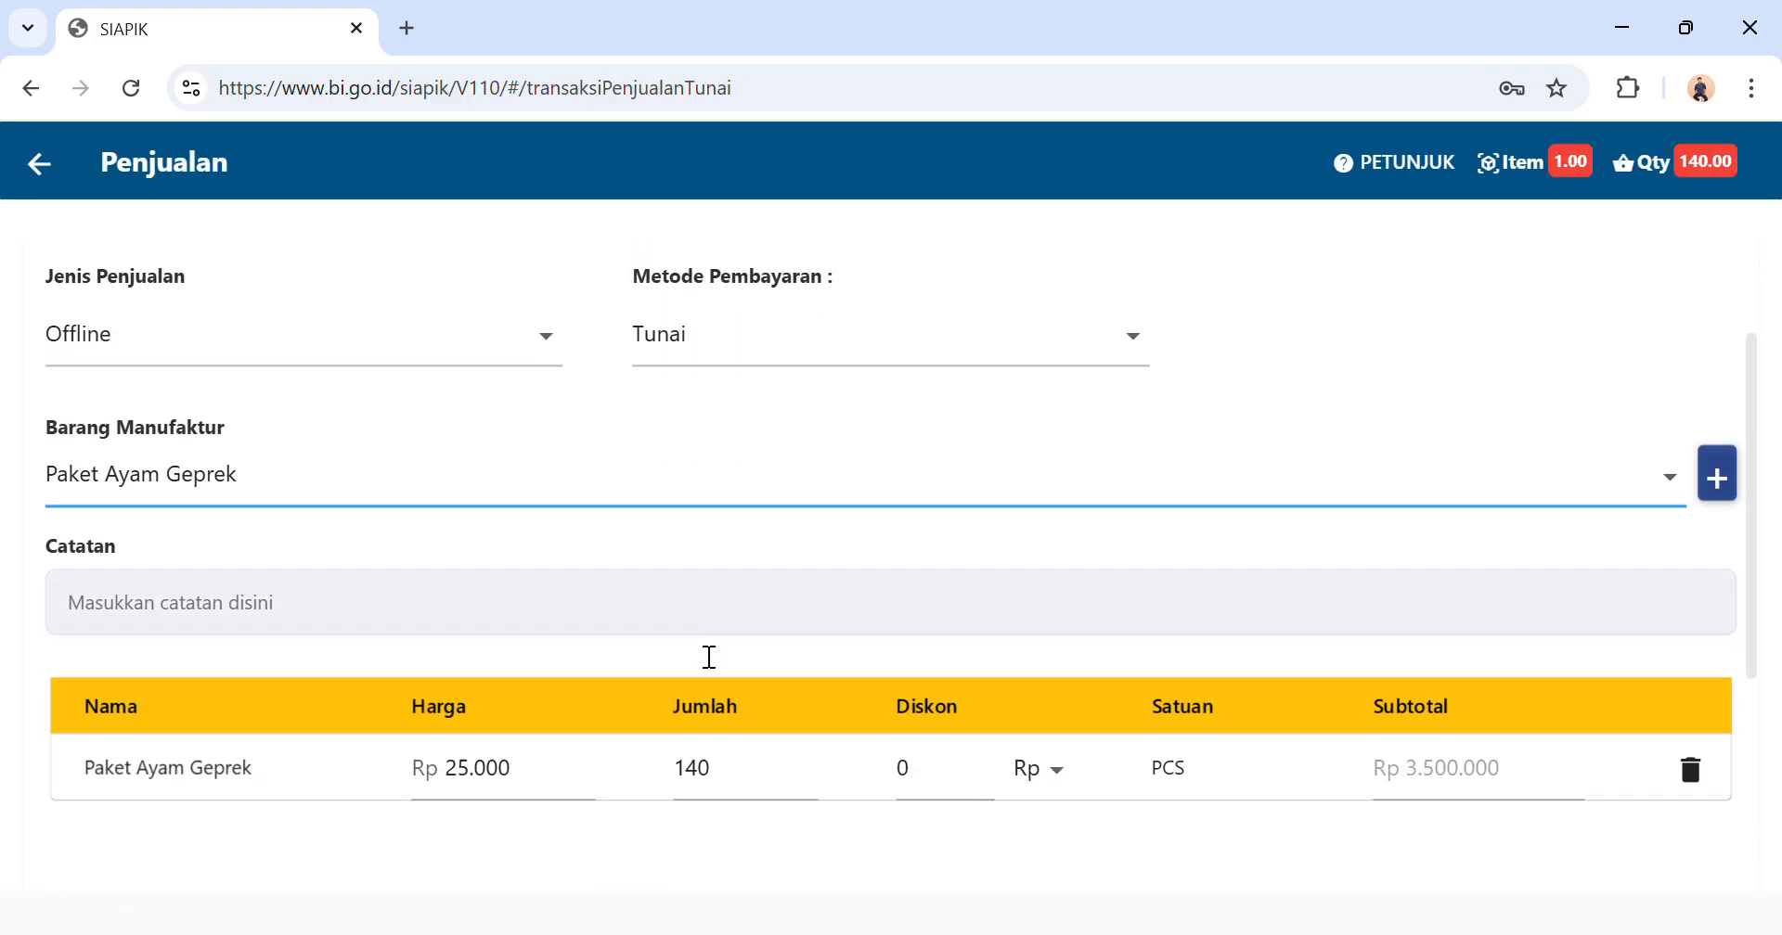
pyautogui.scroll(-1, 709, 657)
pyautogui.scroll(-3, 701, 654)
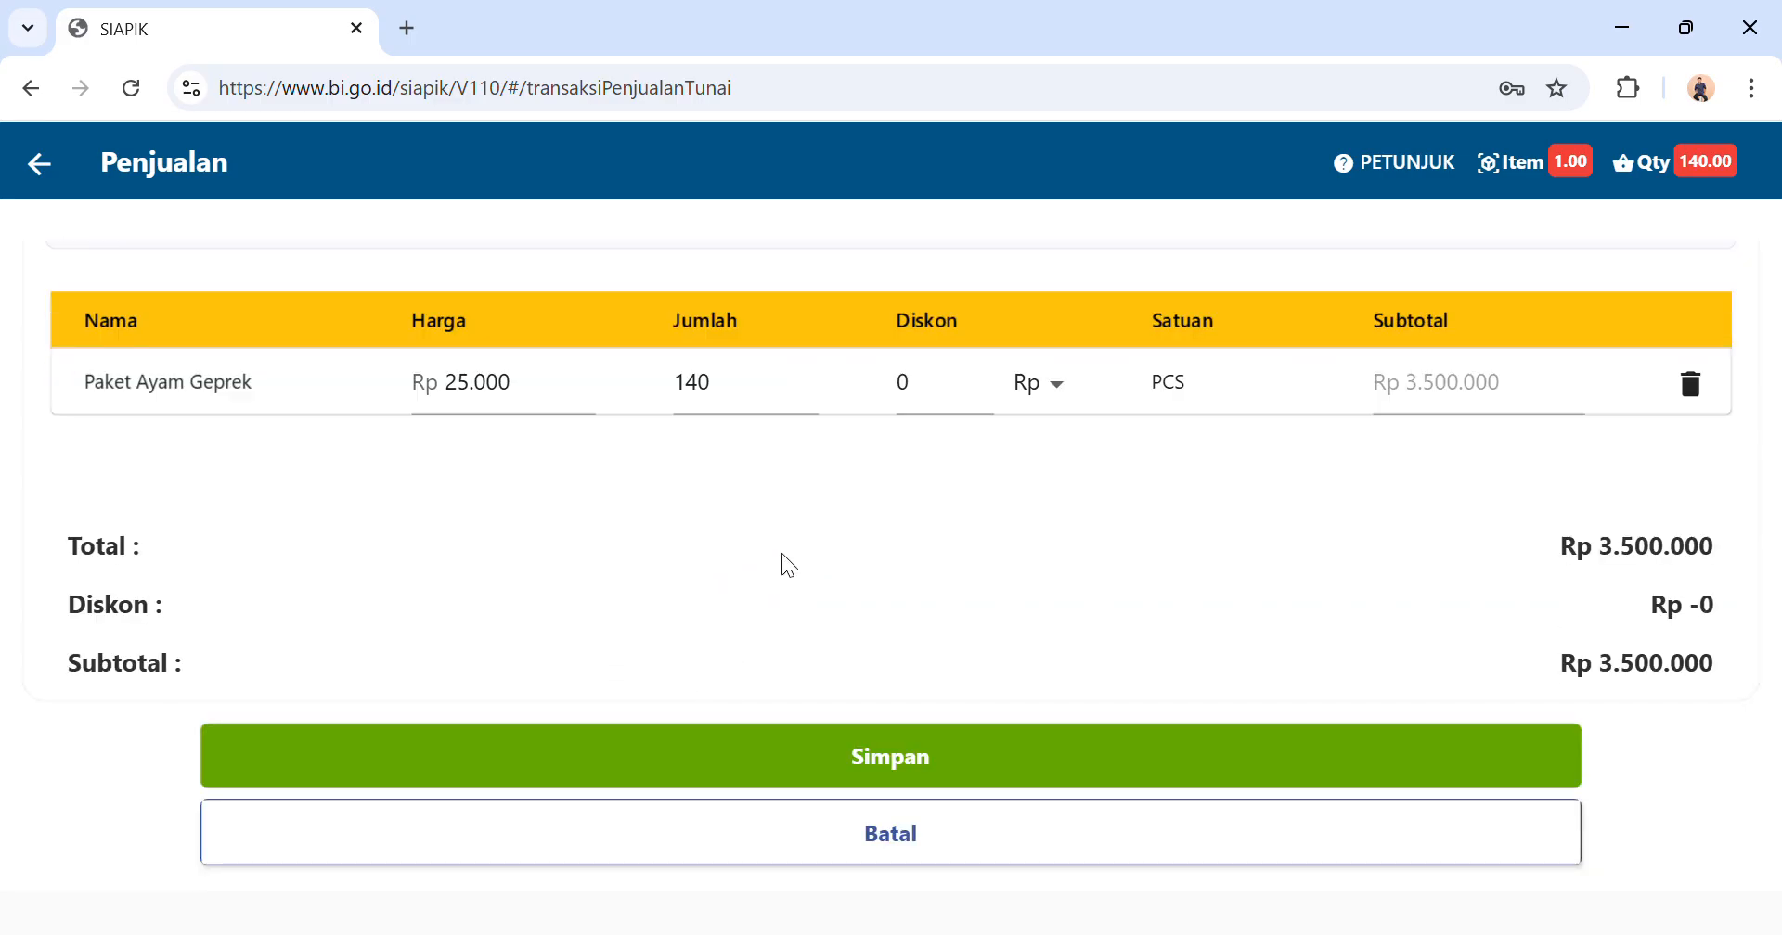
pyautogui.click(728, 744)
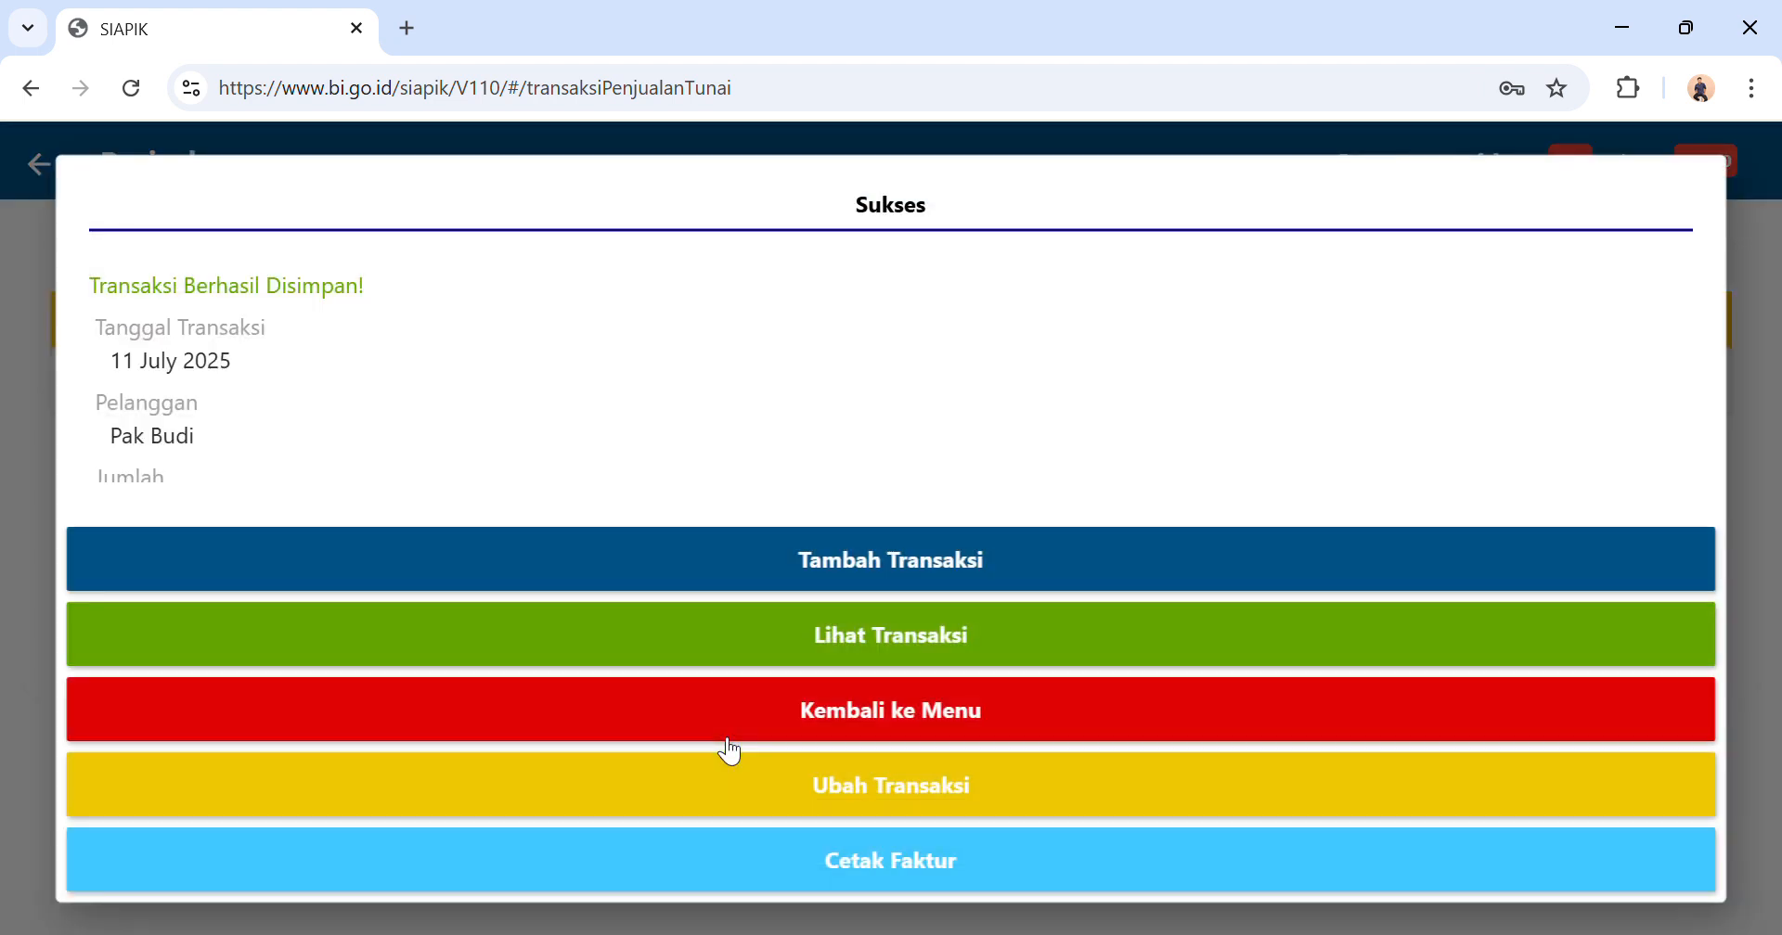
pyautogui.click(835, 721)
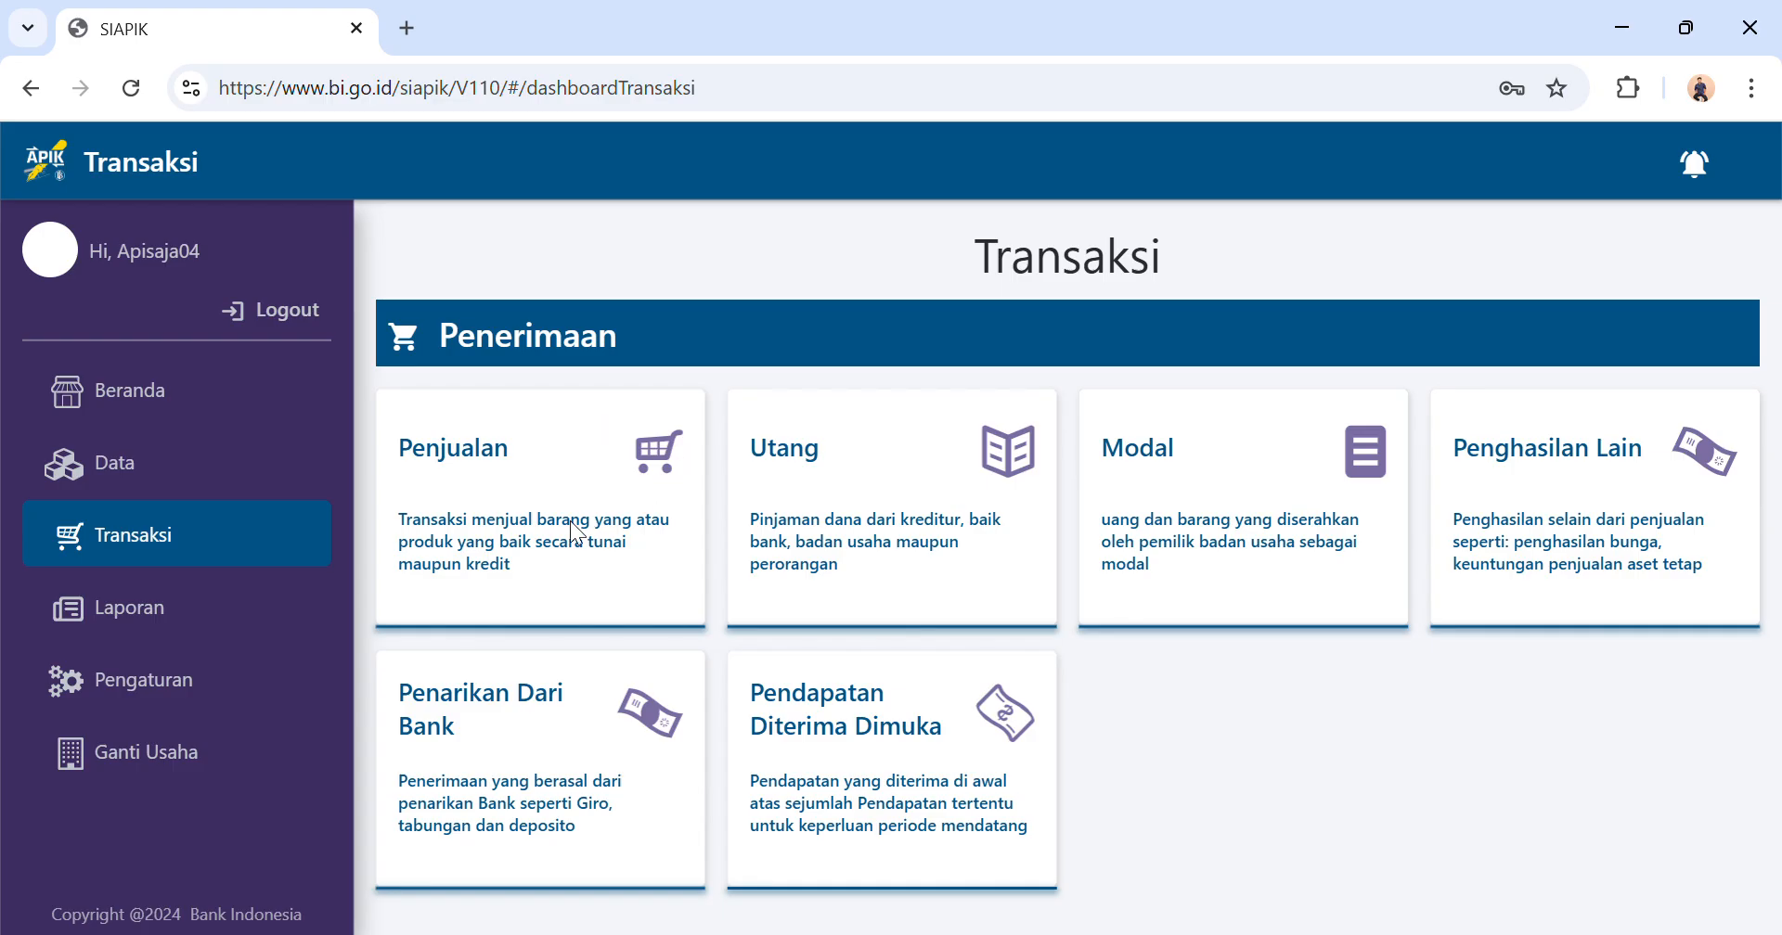
# Start a cash material purchase (Pembelian Bahan Material, Tunai) with Toko Berkah as the supplier.
pyautogui.scroll(-6, 571, 522)
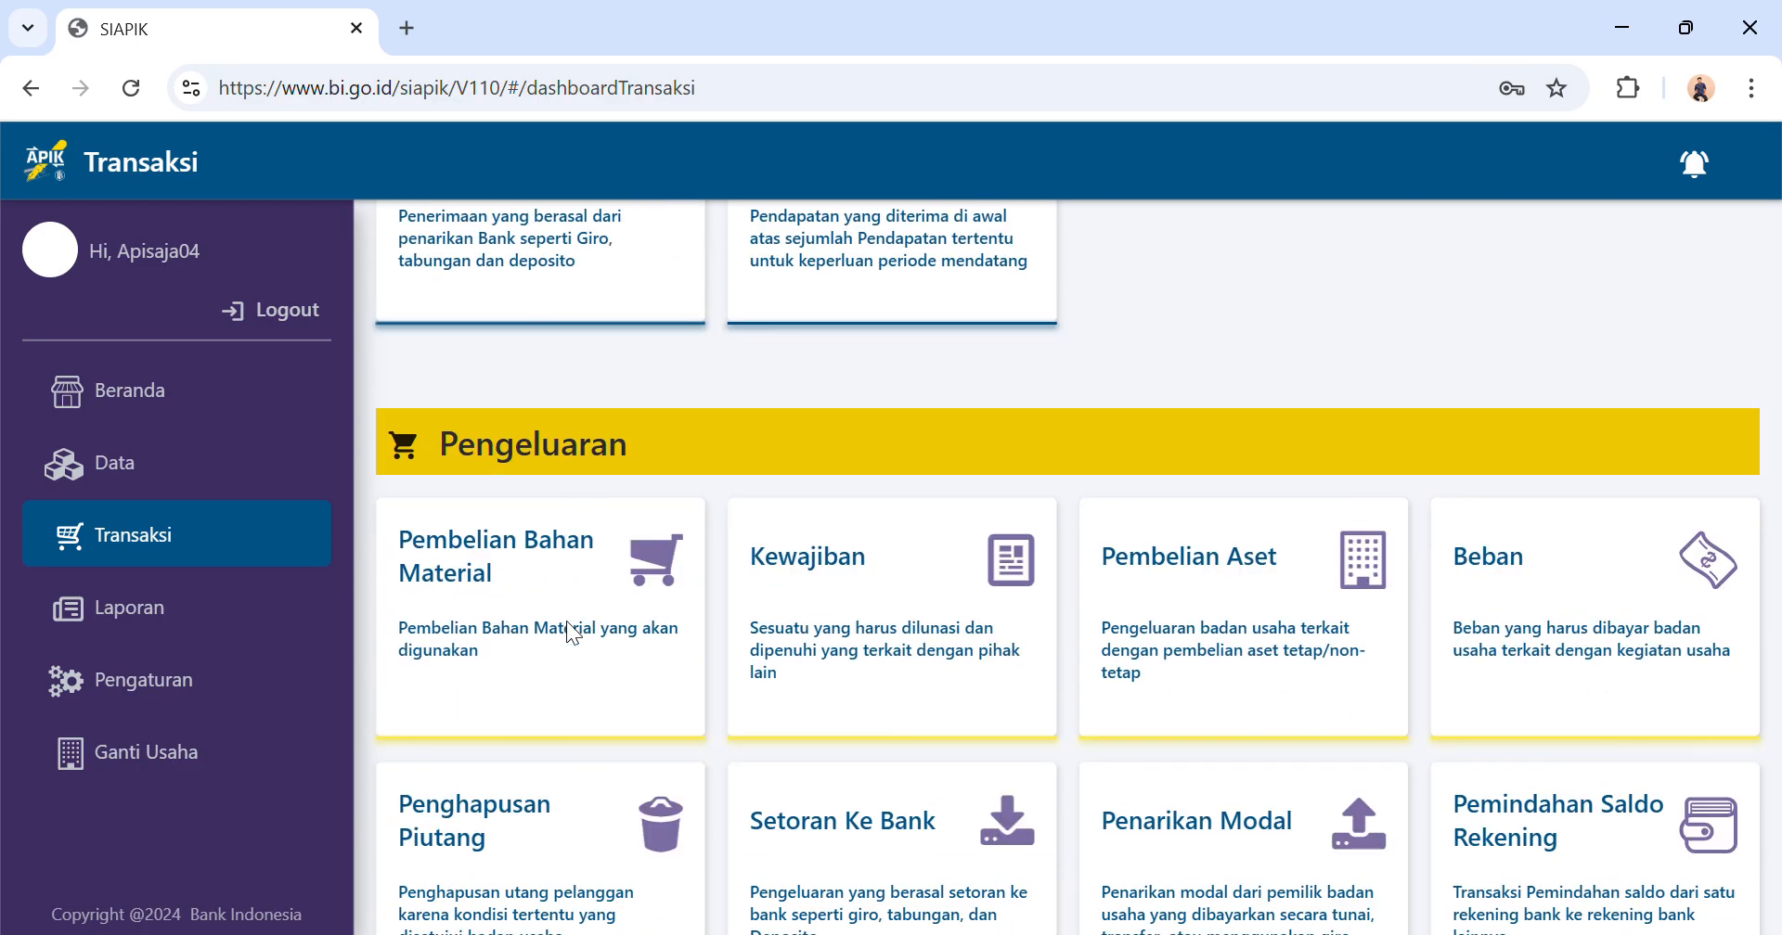
pyautogui.click(566, 621)
pyautogui.click(288, 352)
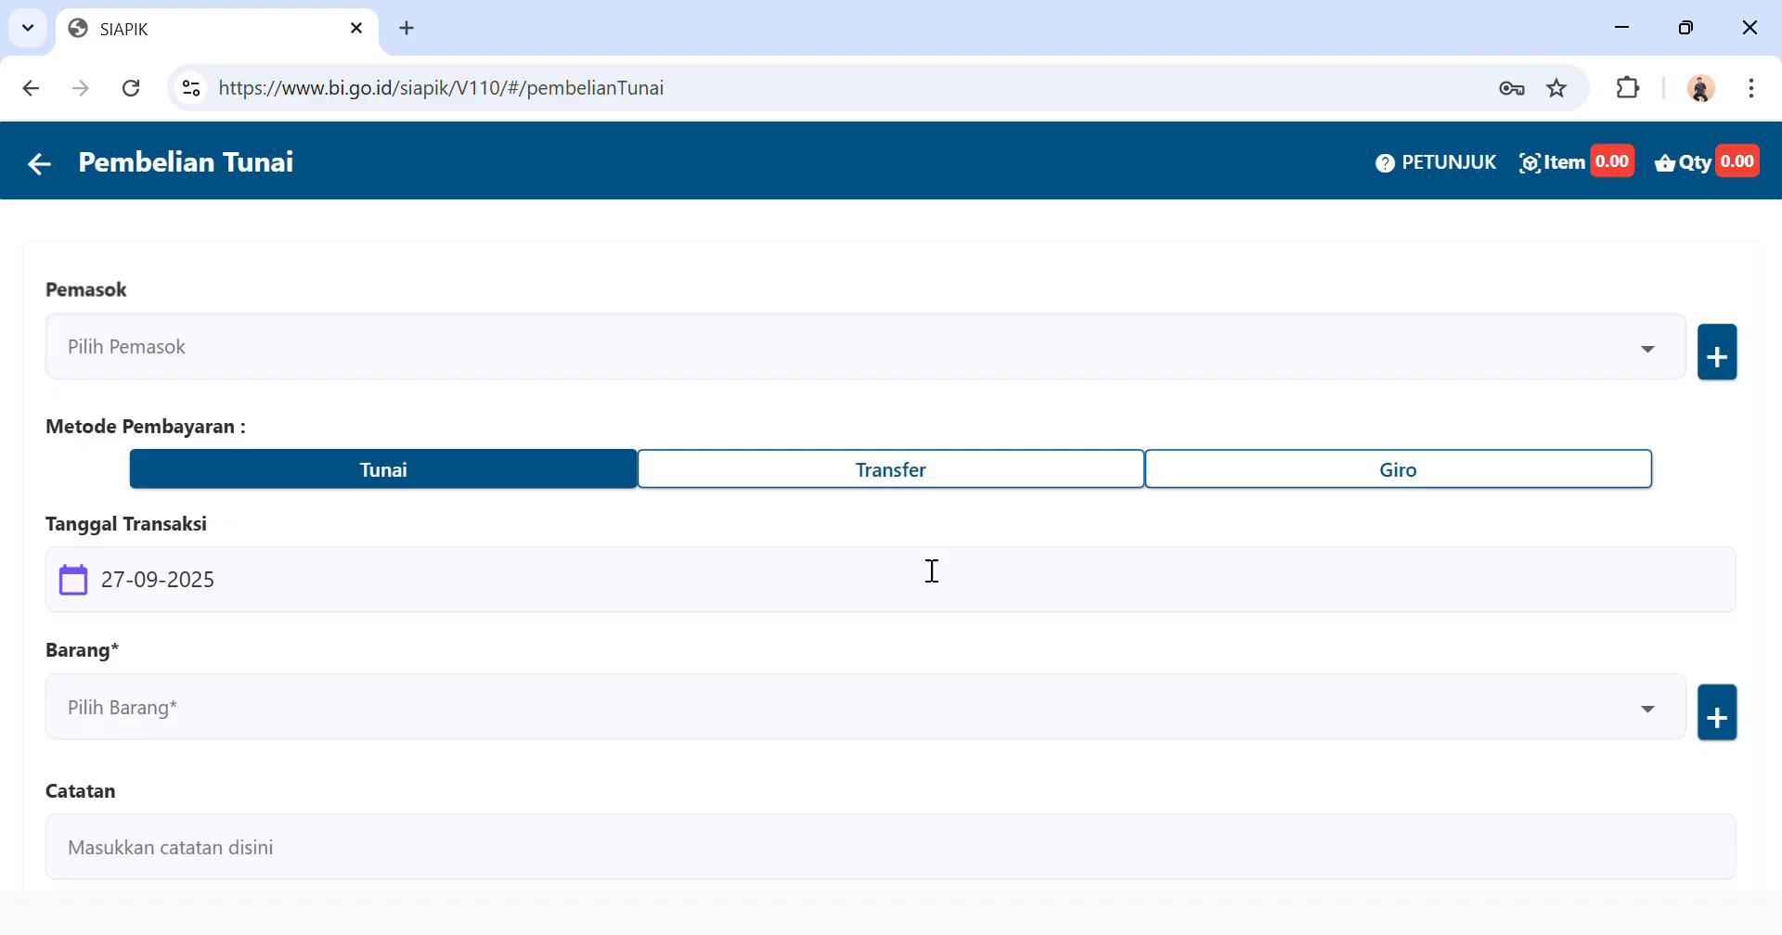
pyautogui.click(878, 365)
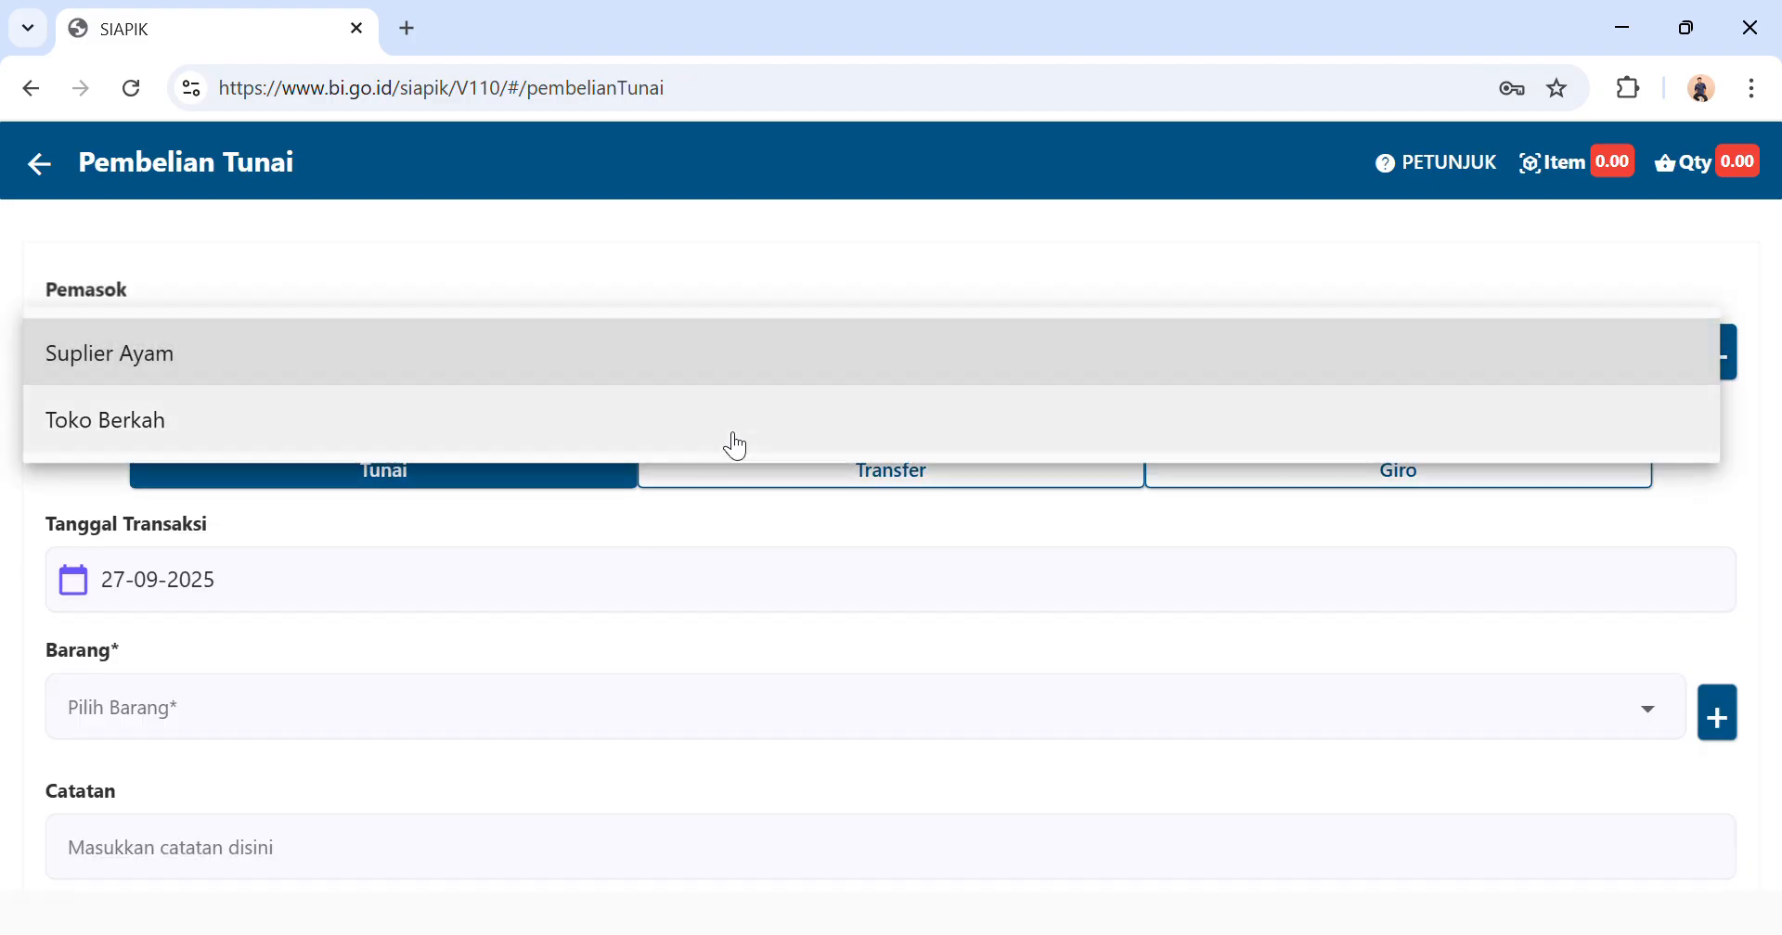
pyautogui.click(724, 436)
# Set the Toko Berkah purchase's transaction date to 10-07-2025.
pyautogui.click(334, 593)
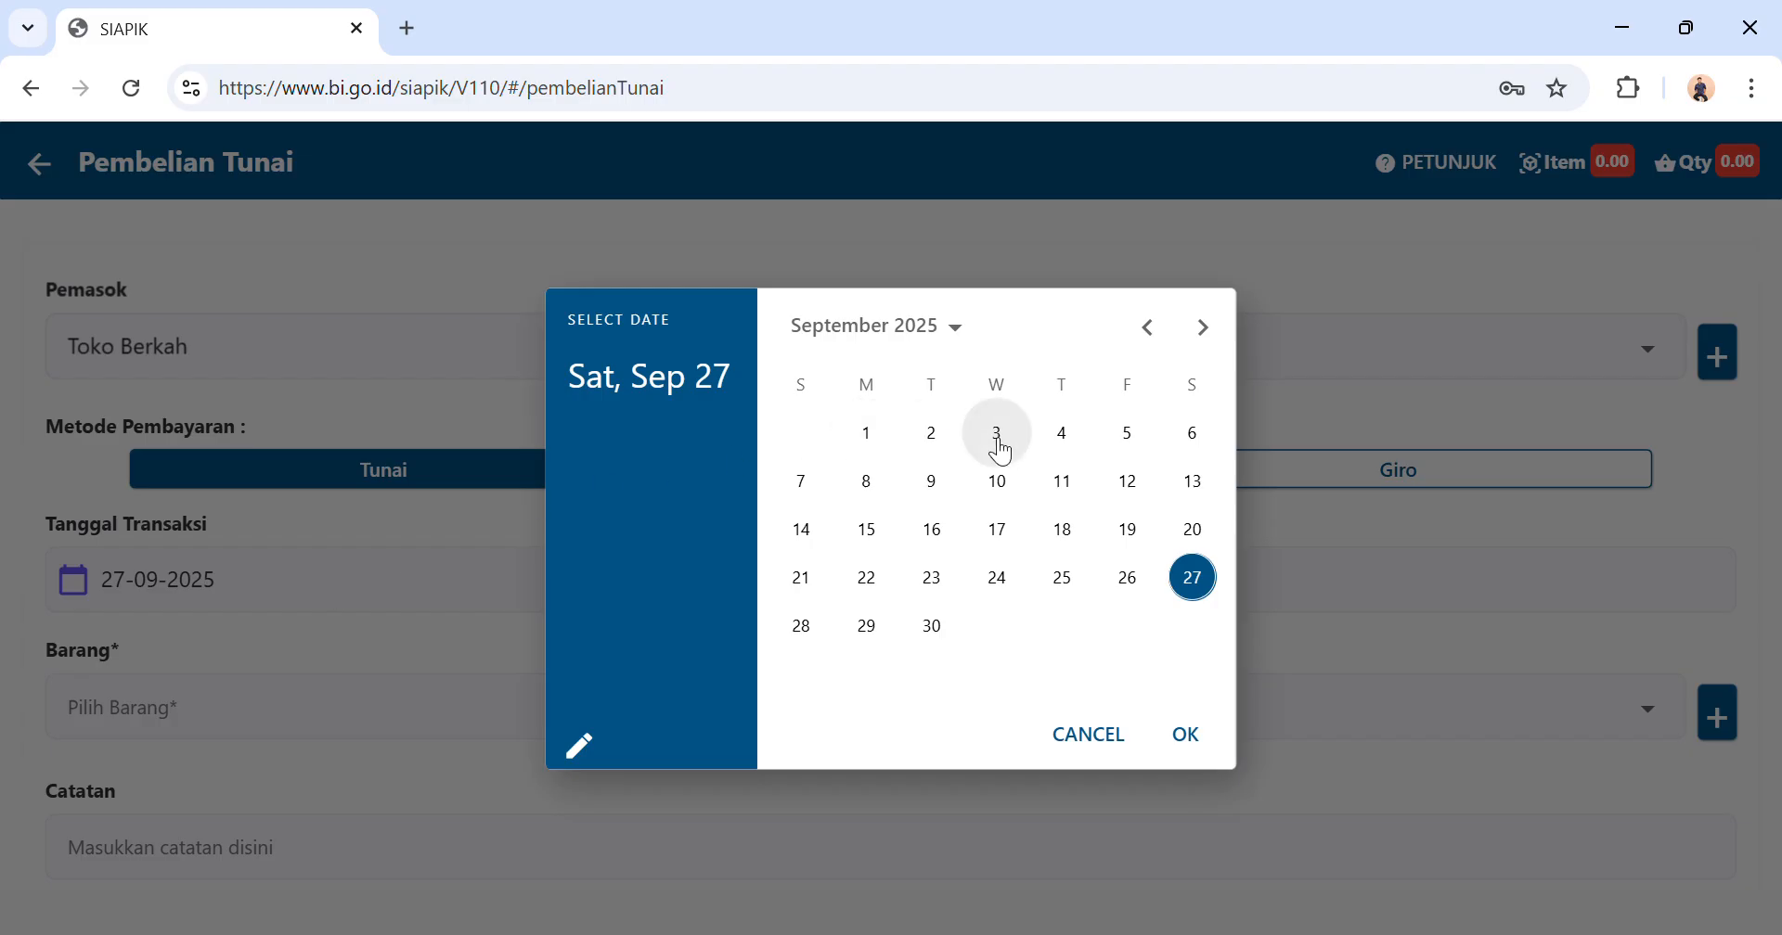
pyautogui.click(1150, 330)
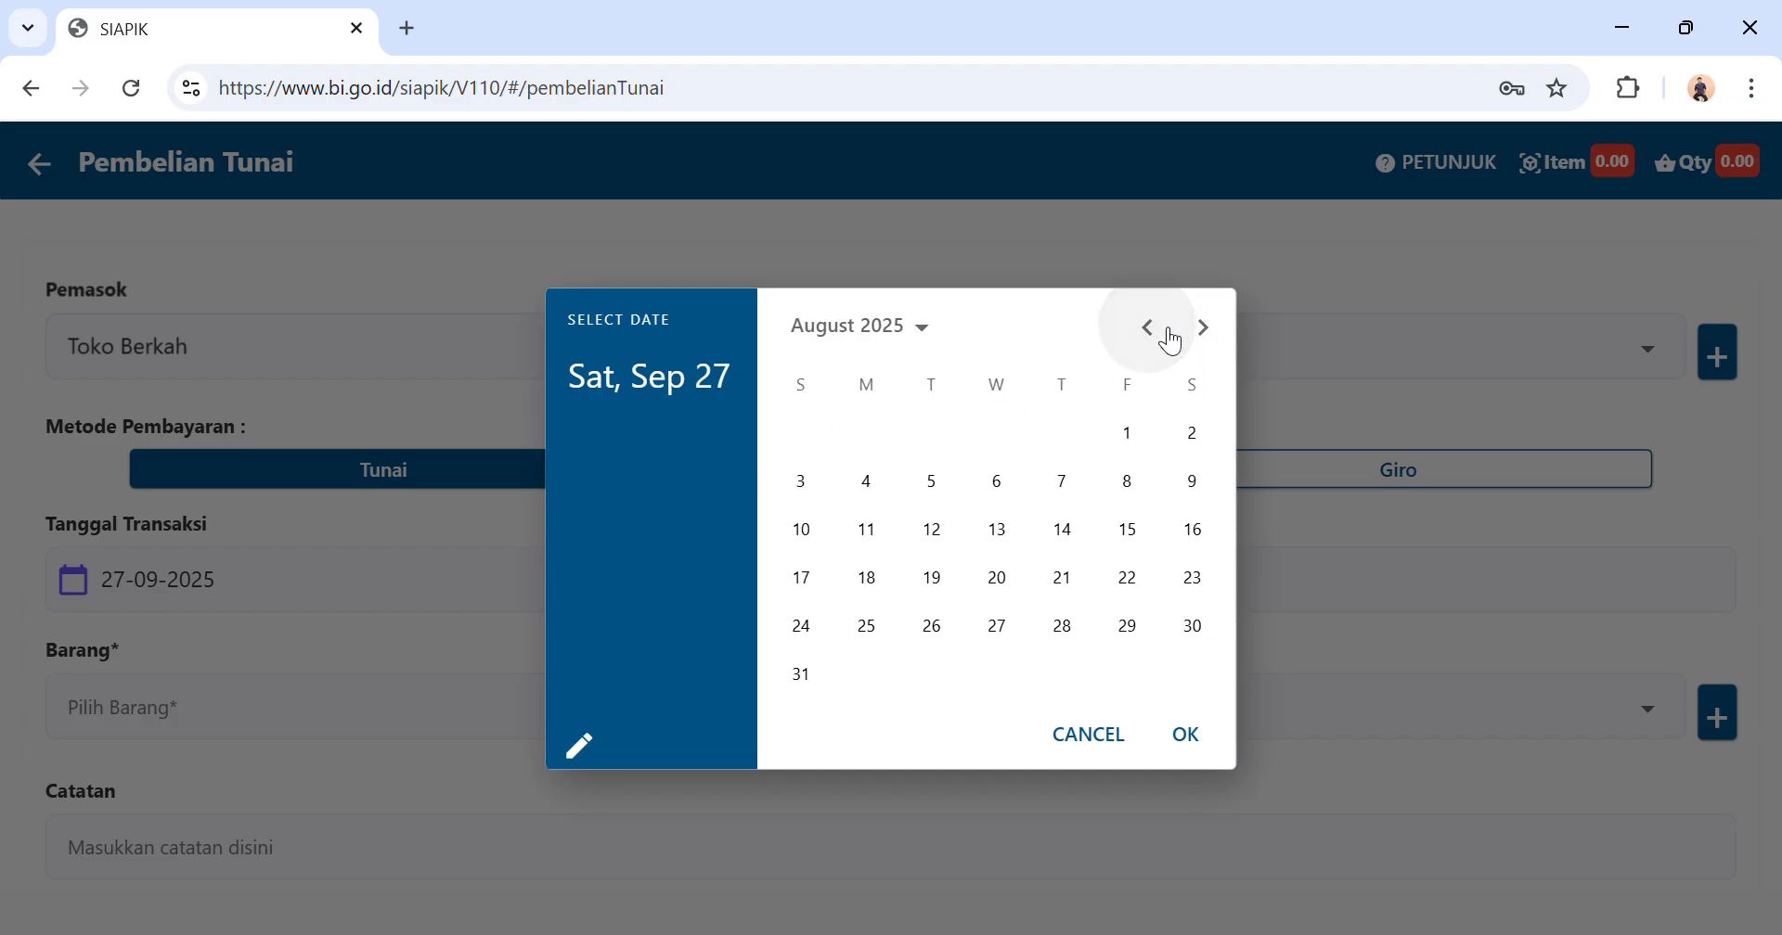
pyautogui.click(1150, 330)
pyautogui.click(1064, 481)
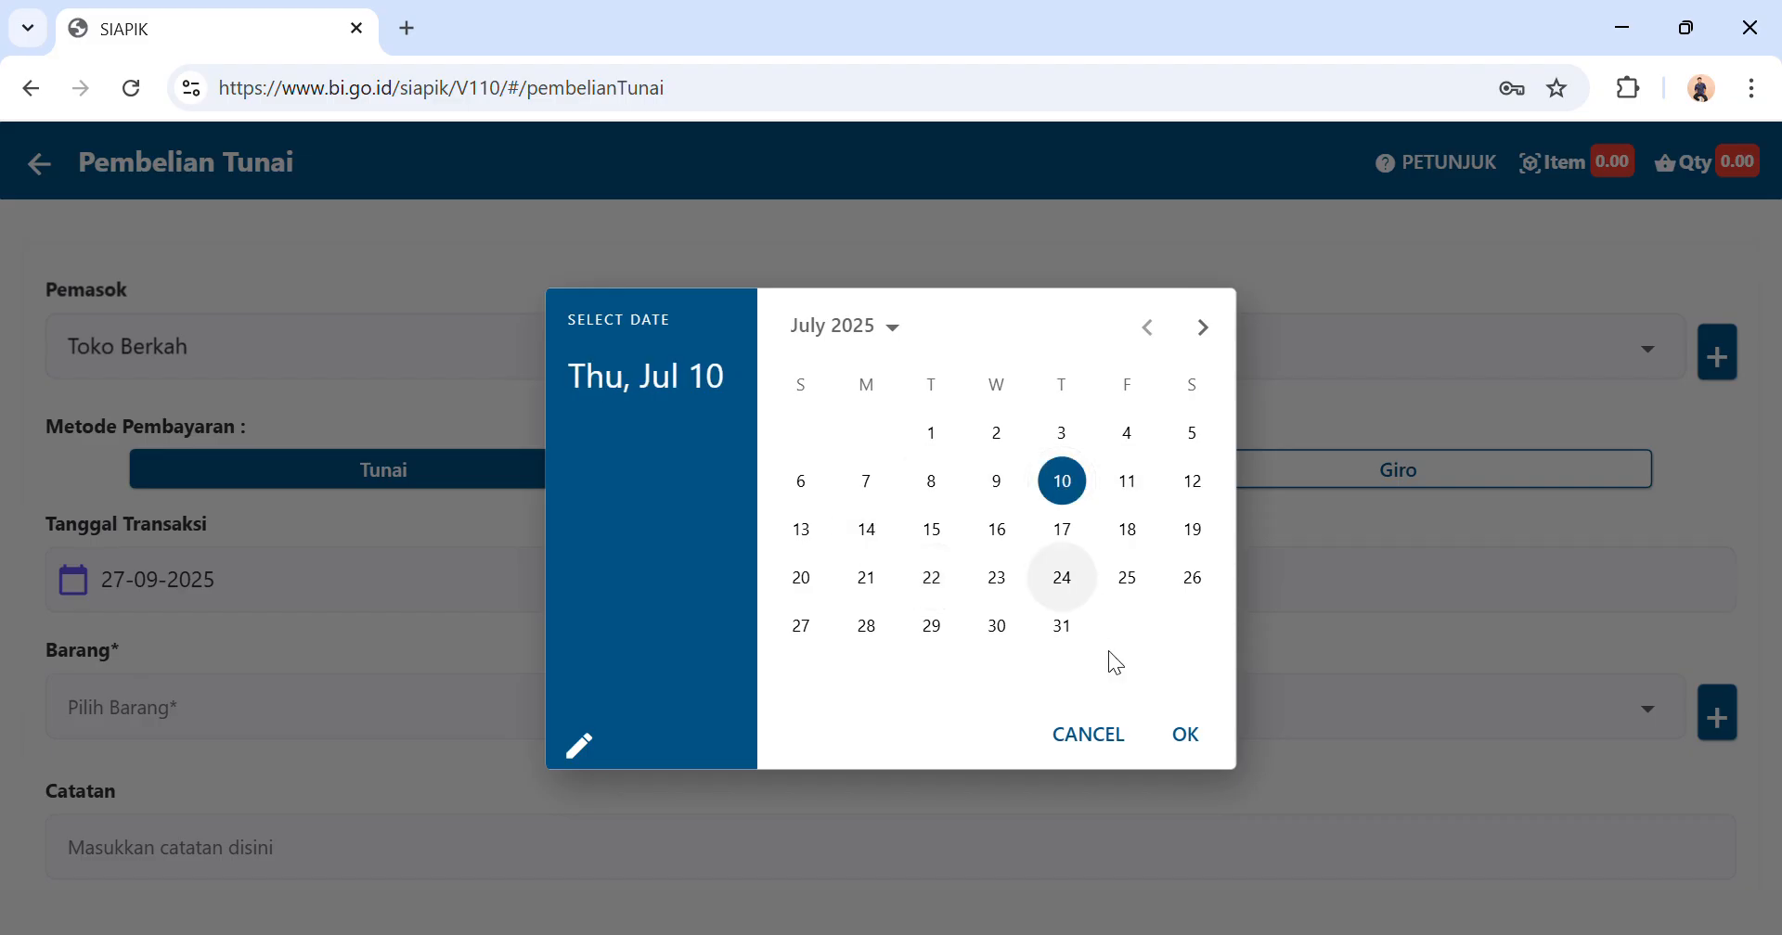
pyautogui.click(1184, 736)
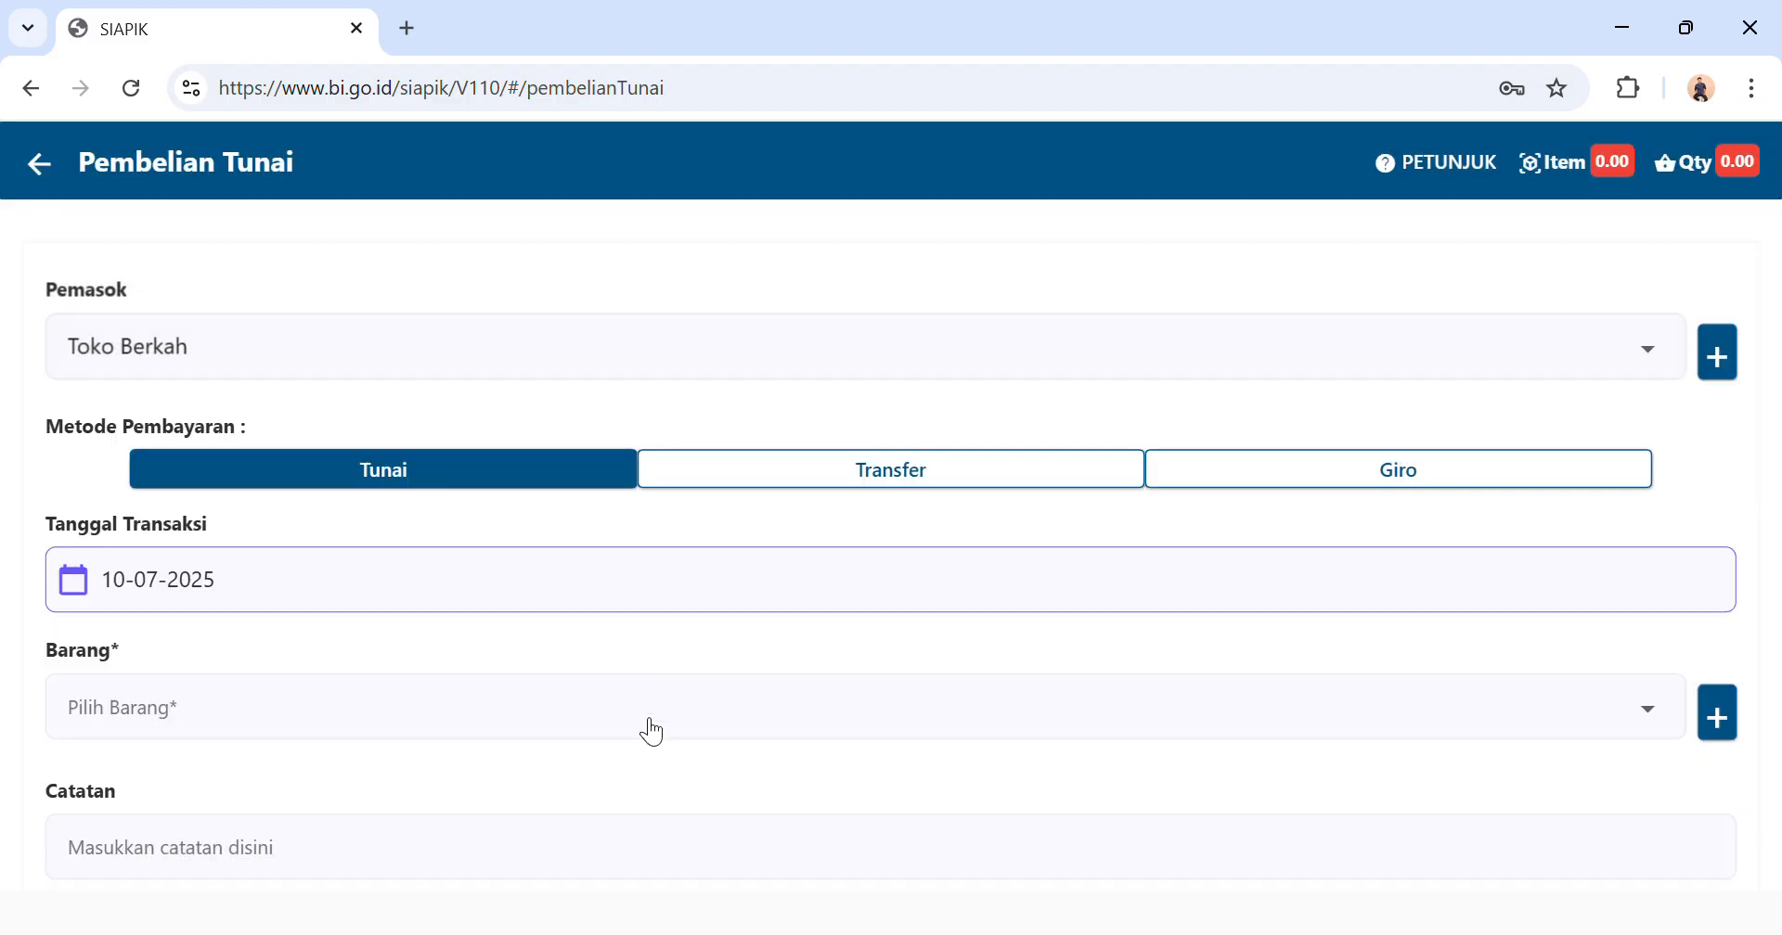
# Add a quantity of 100 of the plain Beras material to the cash purchase.
pyautogui.click(649, 728)
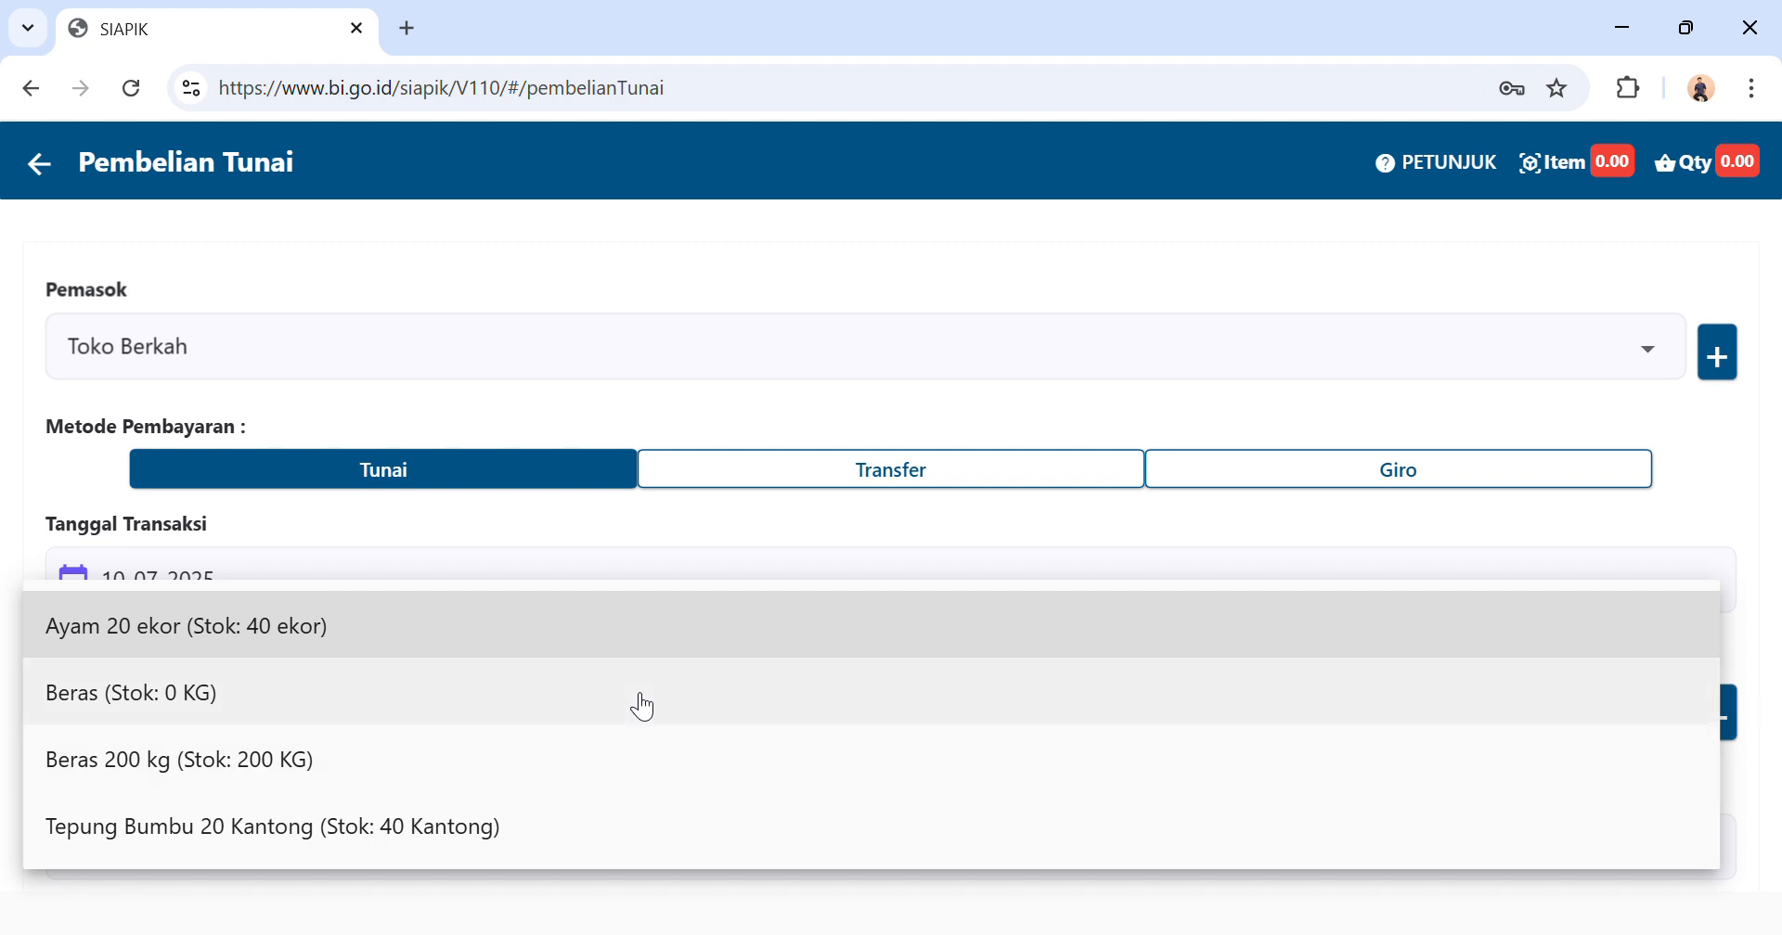
pyautogui.click(638, 704)
pyautogui.click(878, 527)
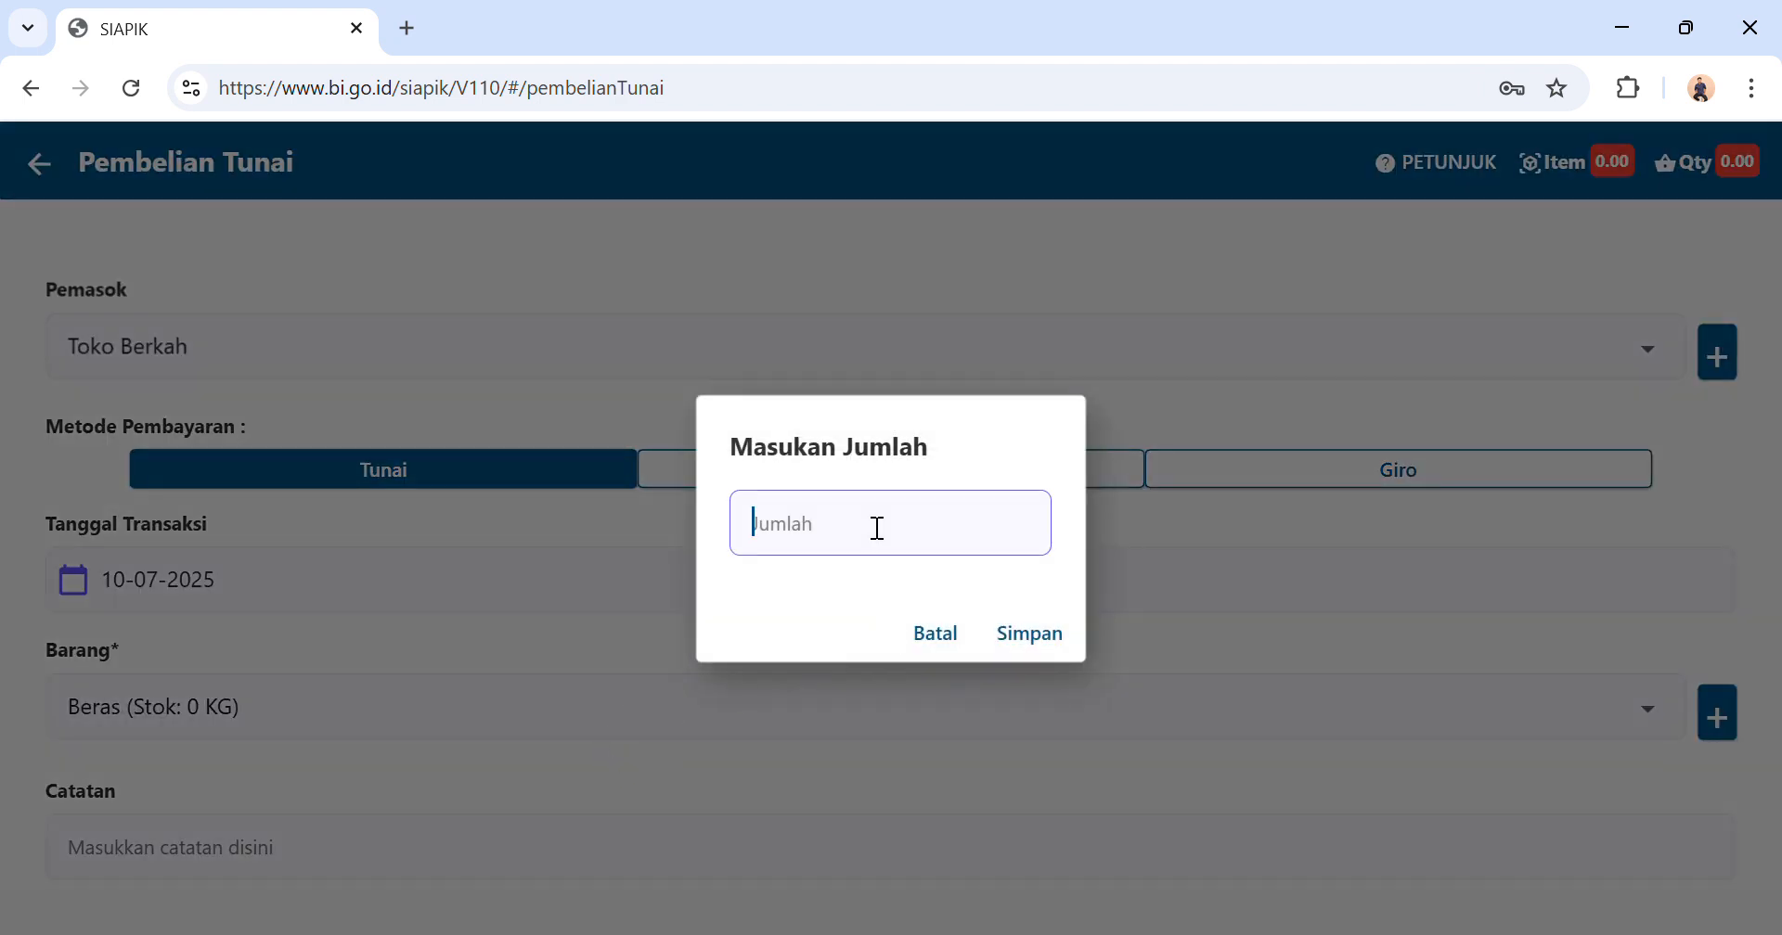
pyautogui.write('100')
pyautogui.click(1024, 634)
# Save the Beras cash purchase after reviewing it and return to the transaction menu.
pyautogui.scroll(-2, 780, 758)
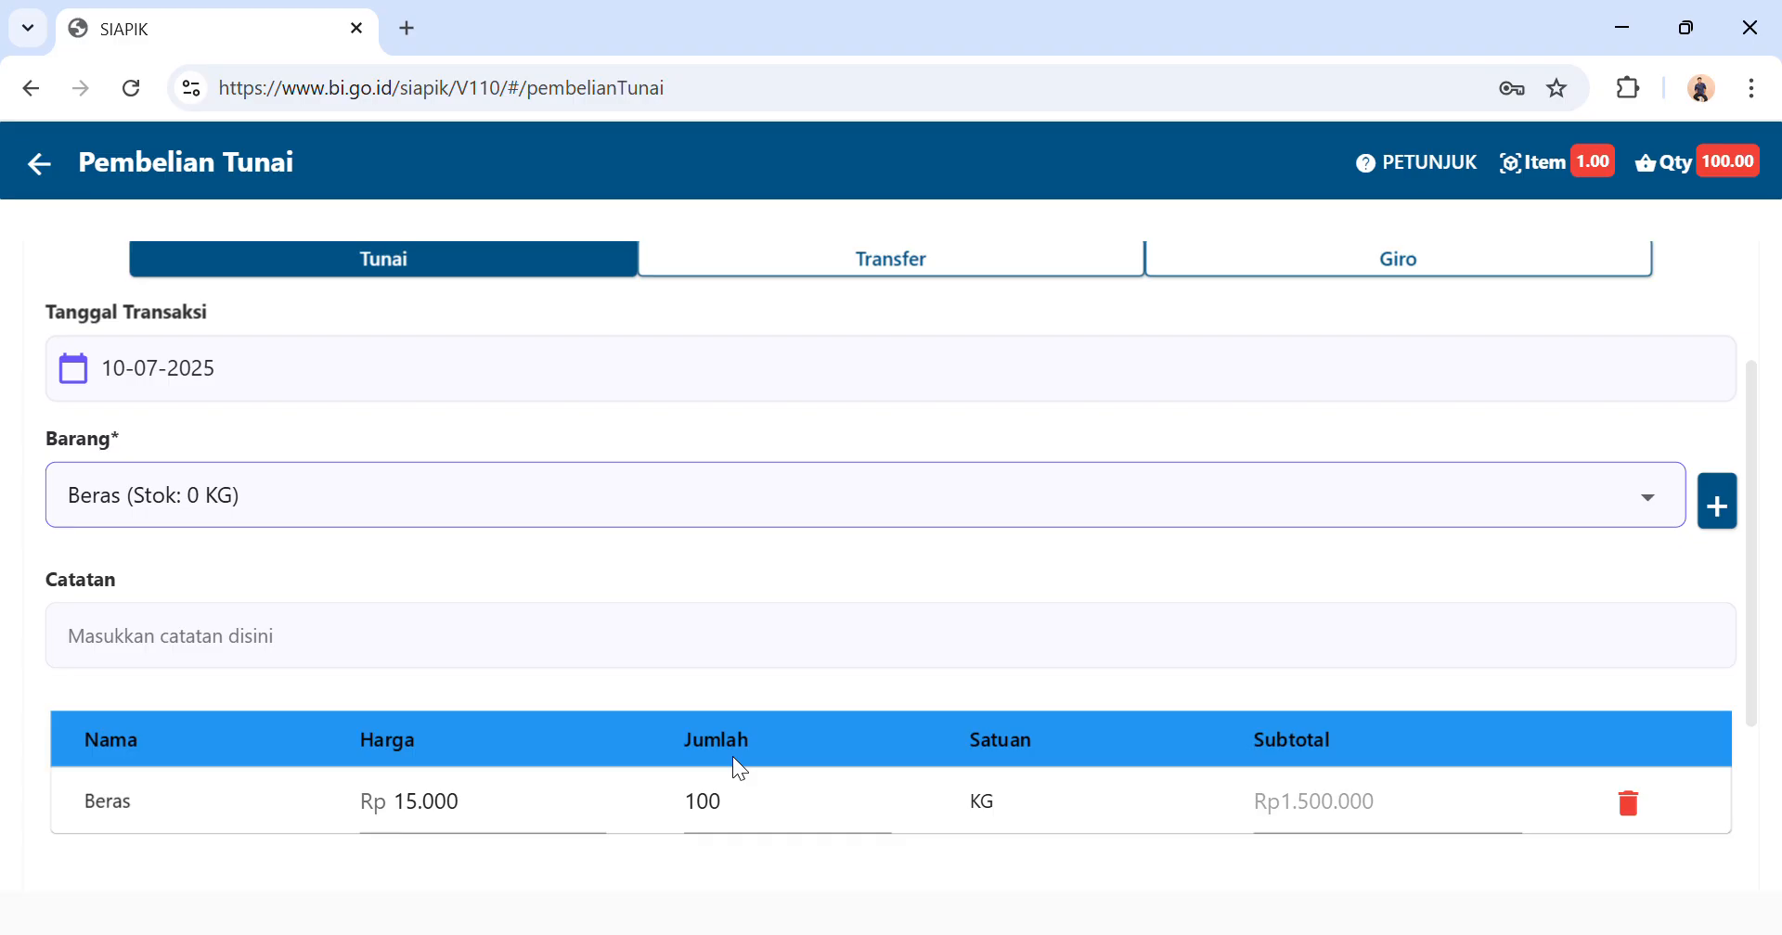
pyautogui.scroll(-2, 732, 758)
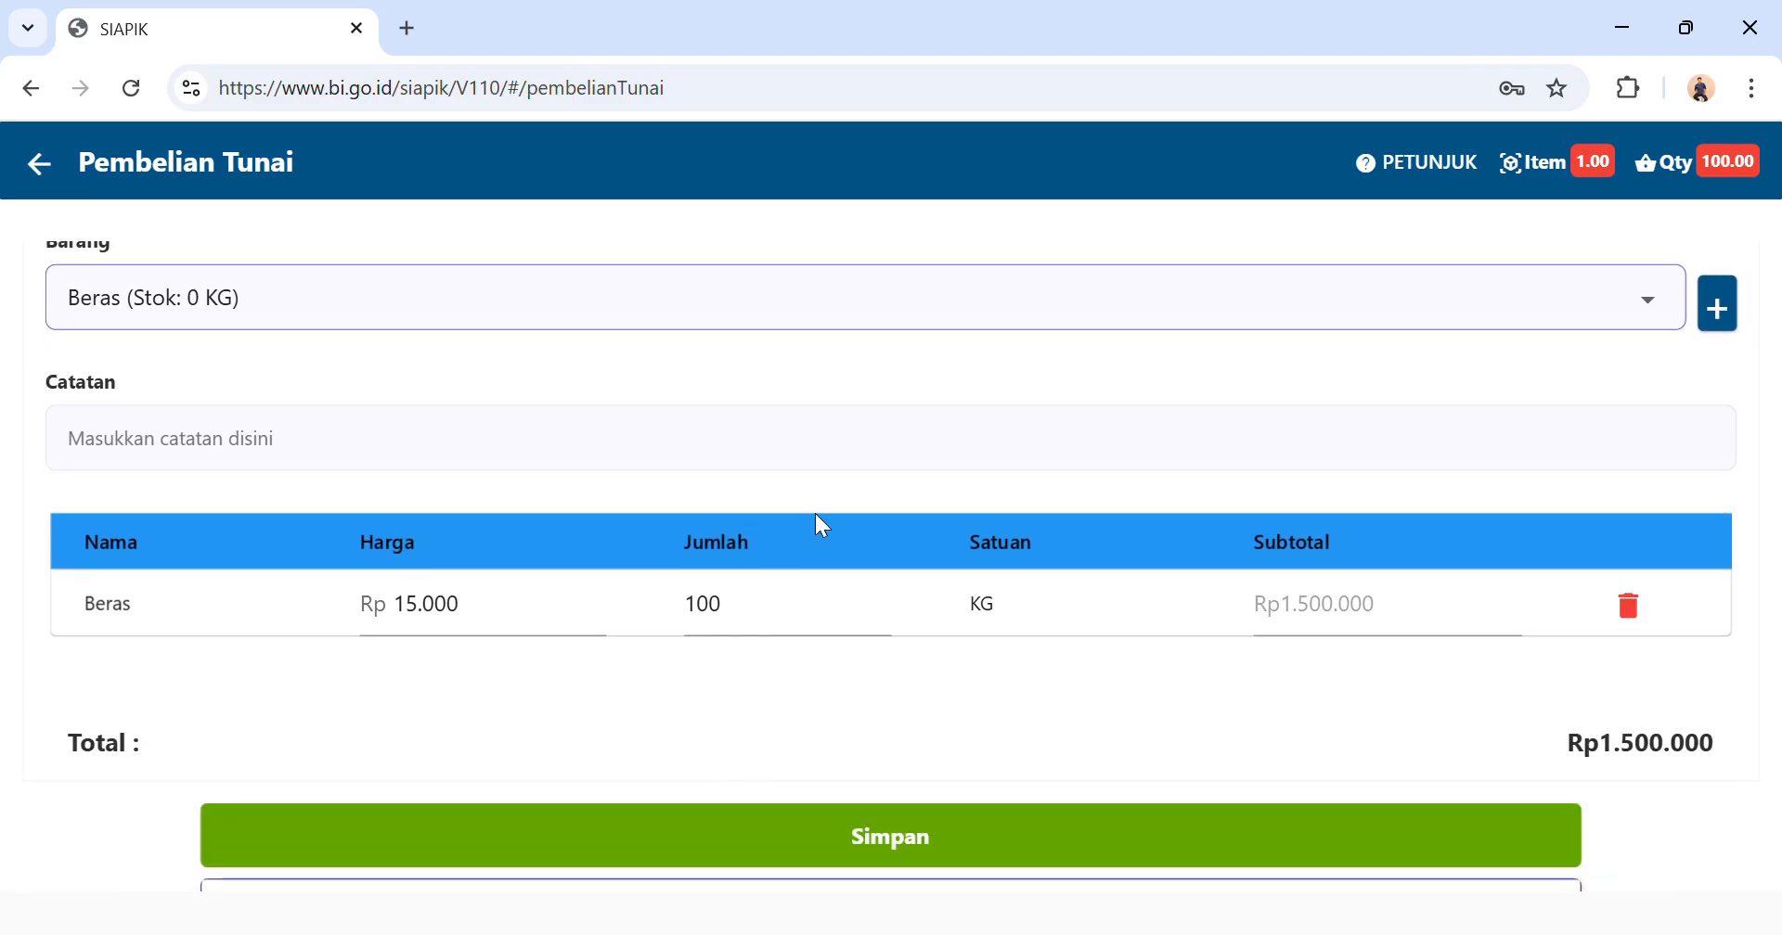
pyautogui.scroll(4, 821, 525)
pyautogui.scroll(-5, 827, 525)
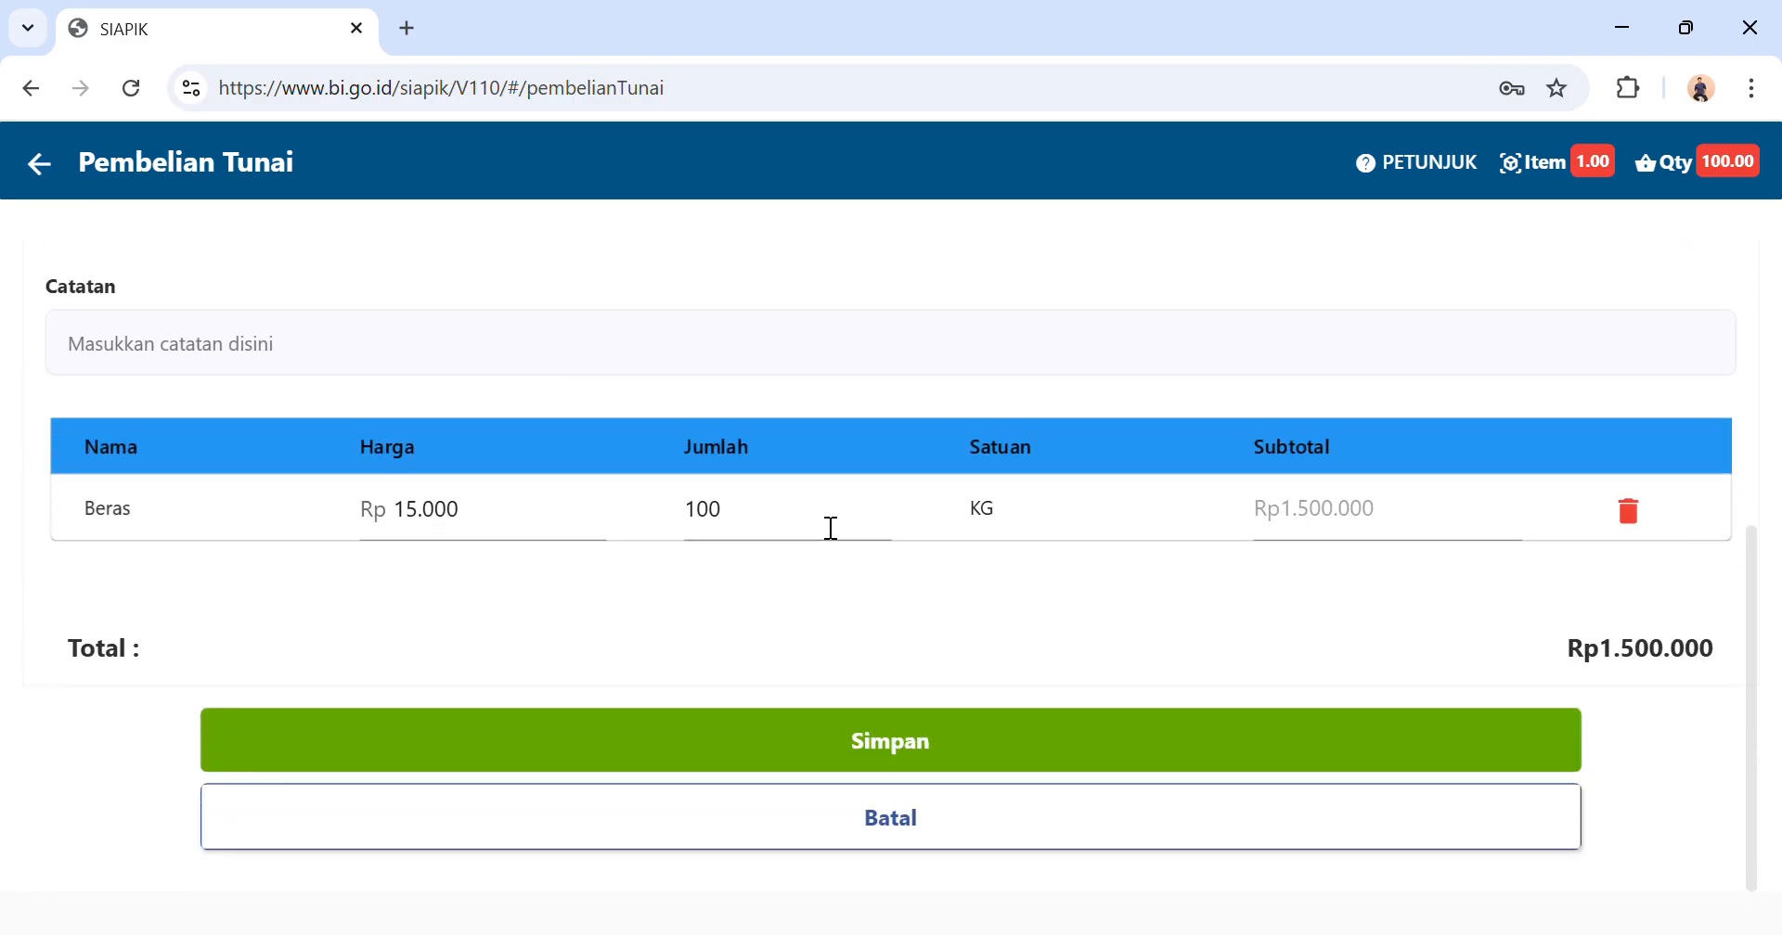
pyautogui.click(721, 753)
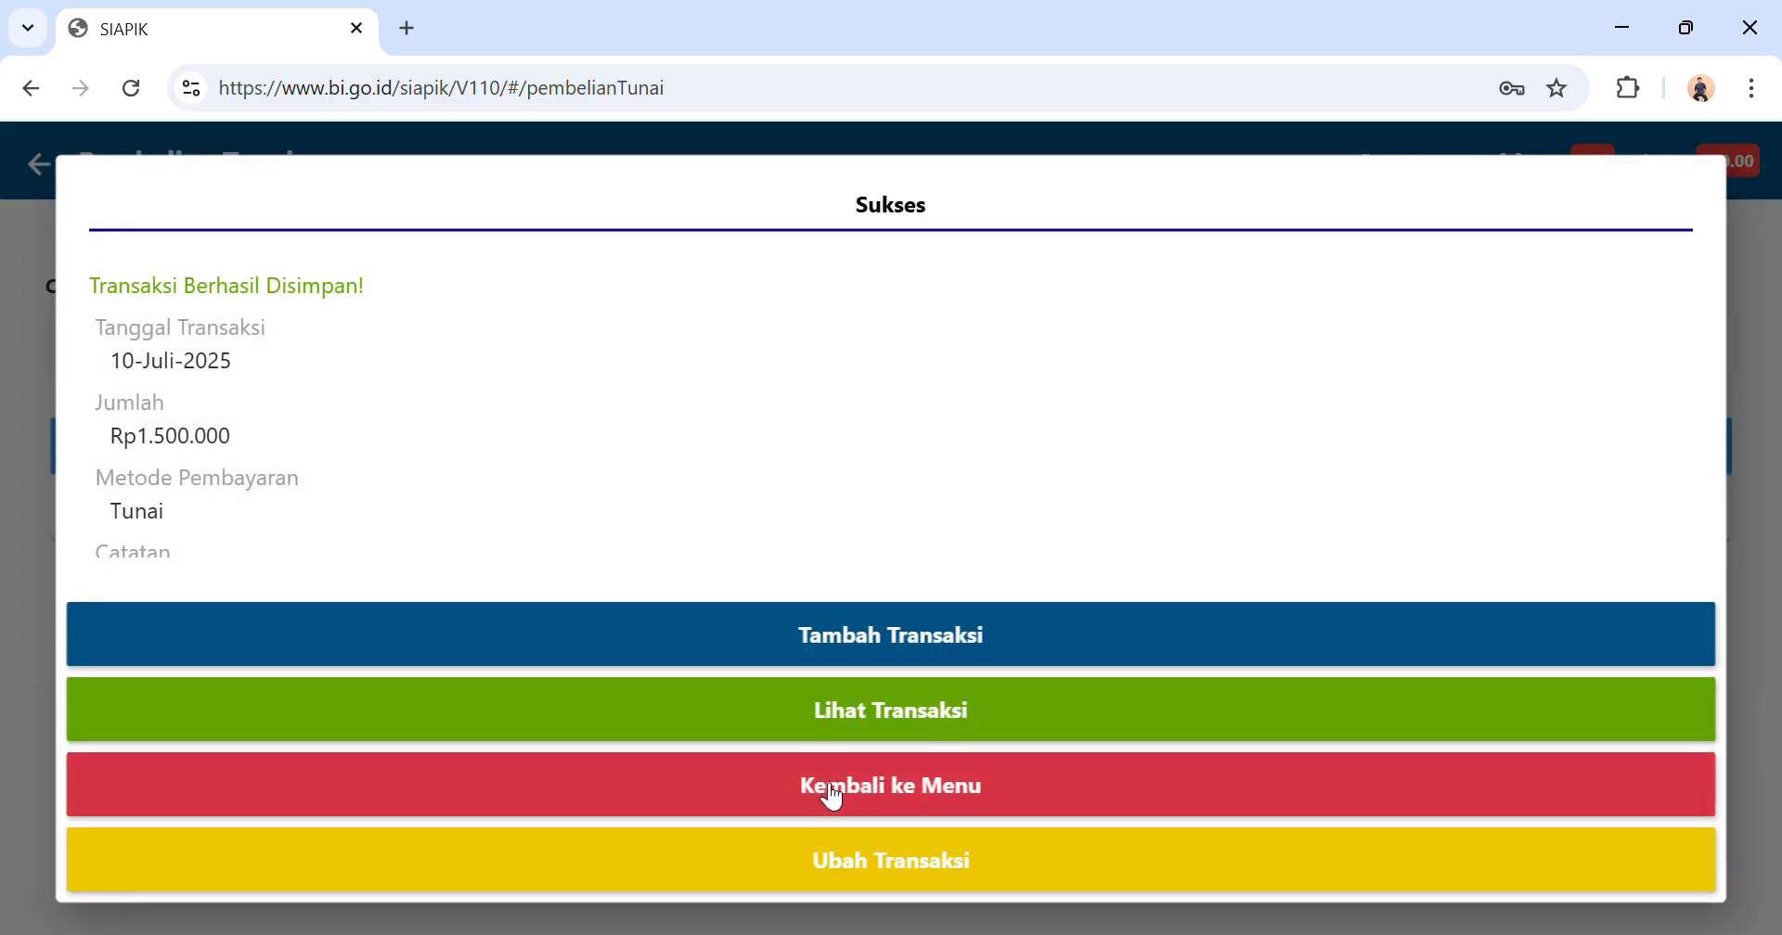
pyautogui.click(832, 797)
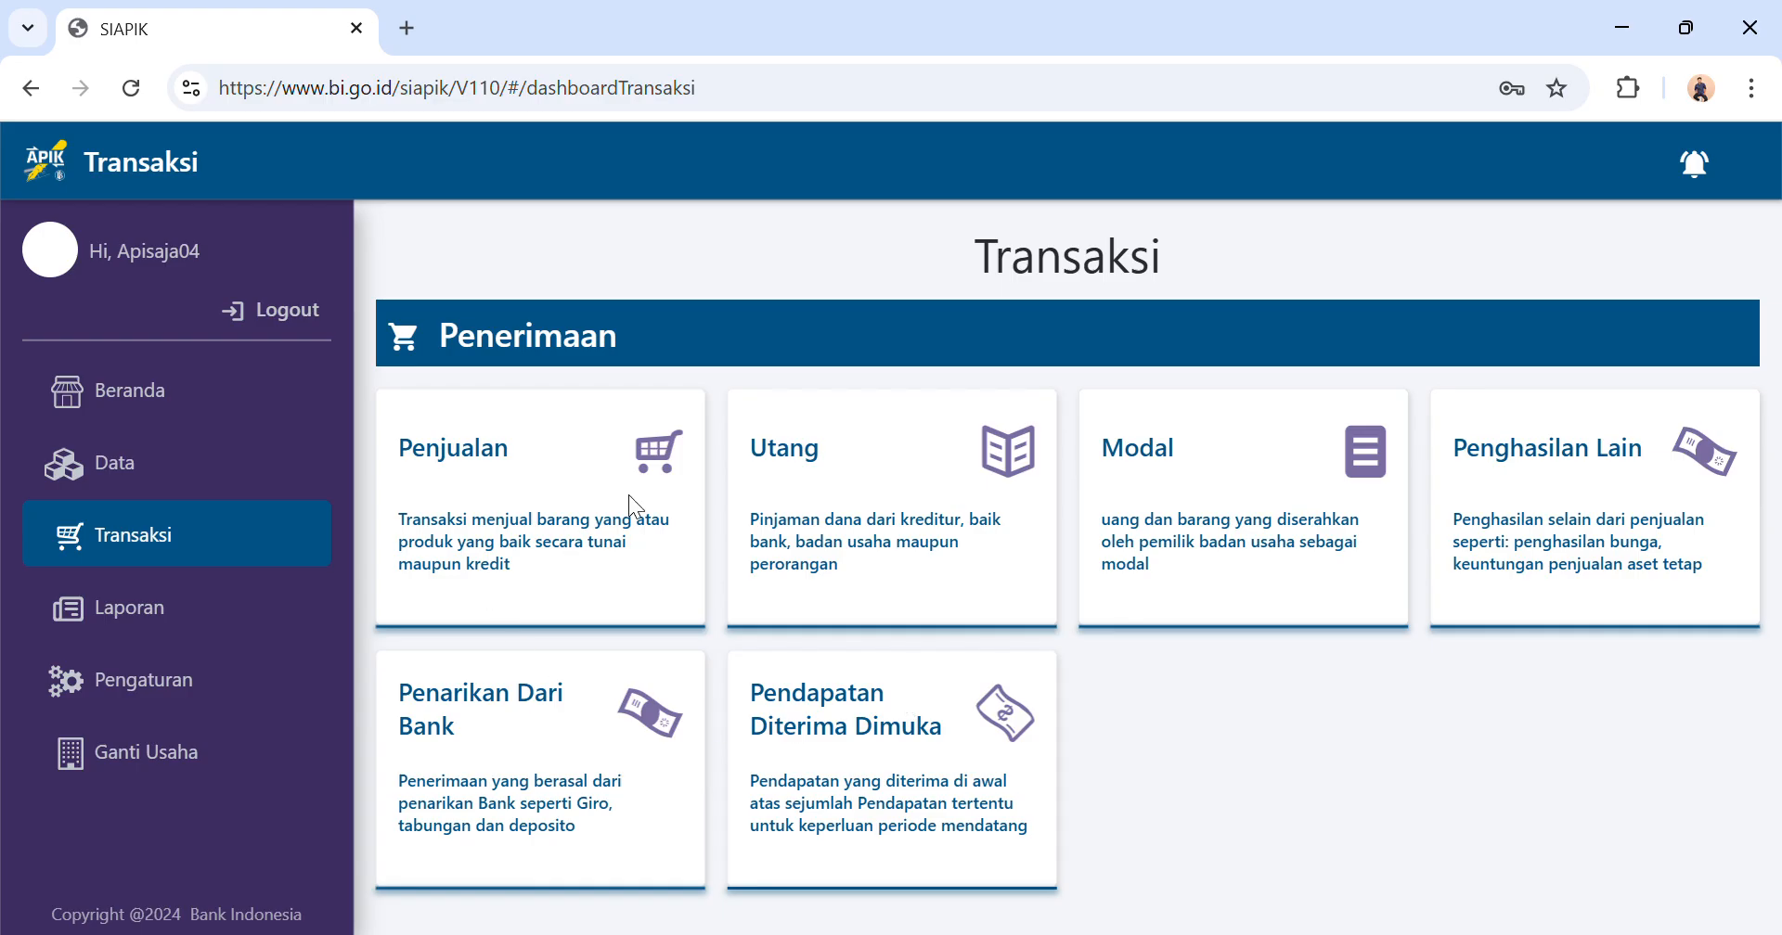
# Start a water expense (Beban Air) entry and set its amount to Rp 200.000.
pyautogui.scroll(-5, 687, 496)
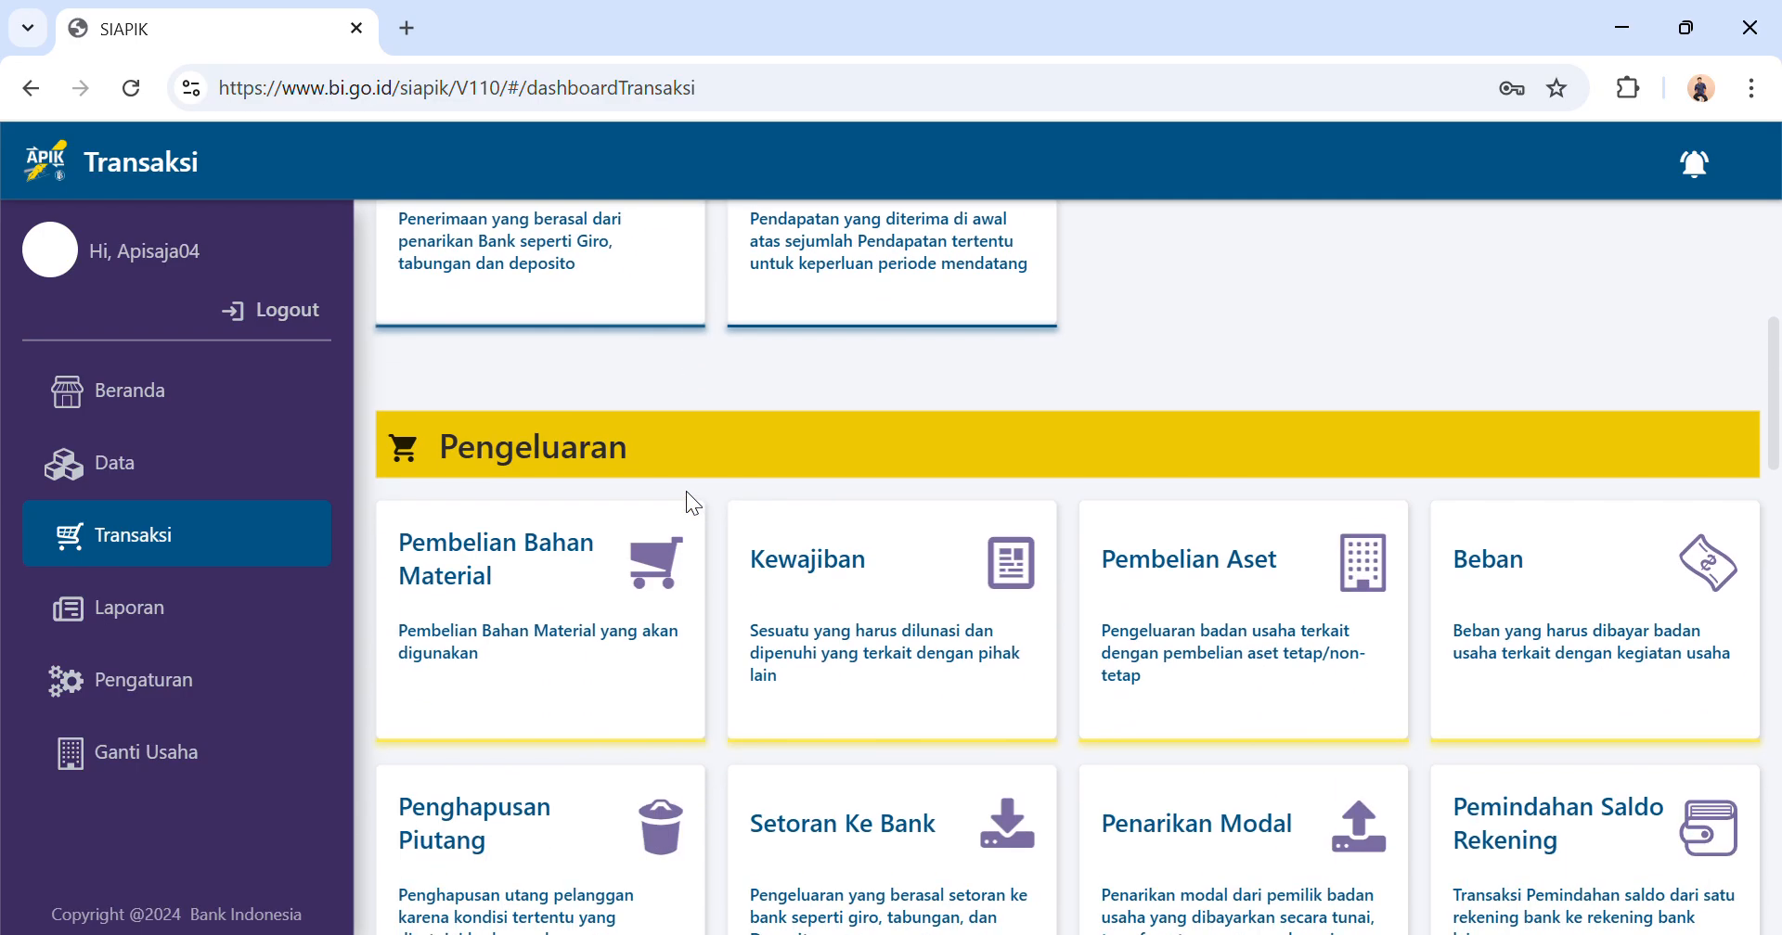
pyautogui.click(1491, 626)
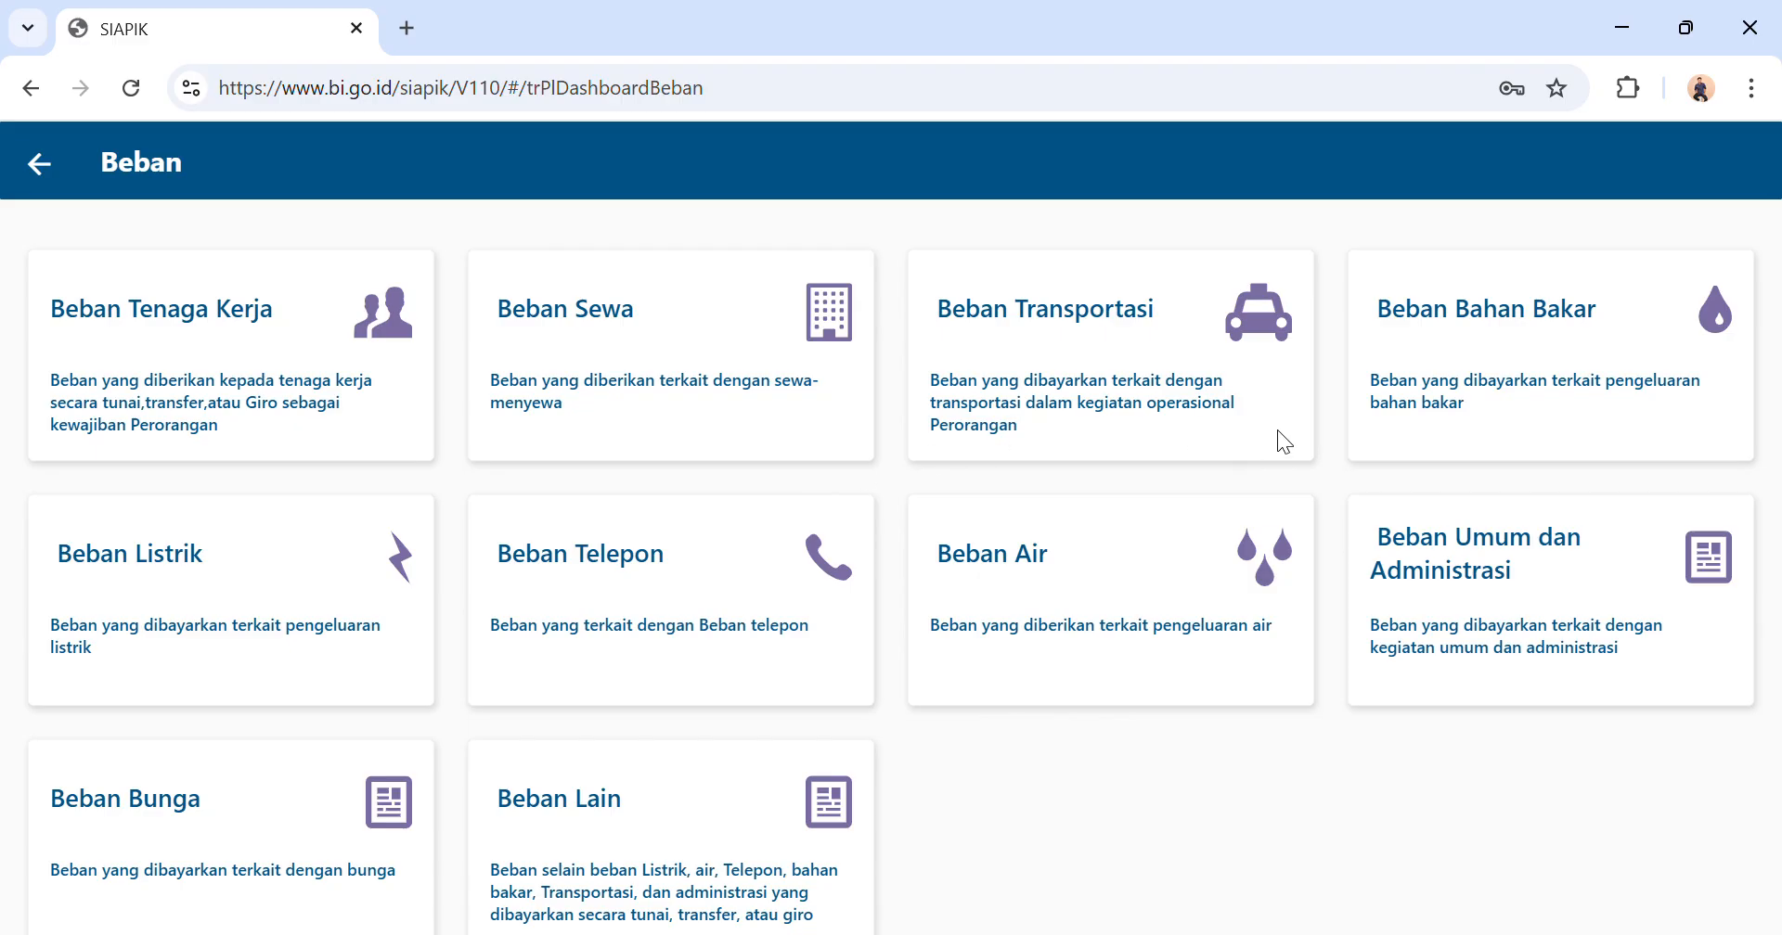
pyautogui.click(1134, 620)
pyautogui.click(418, 362)
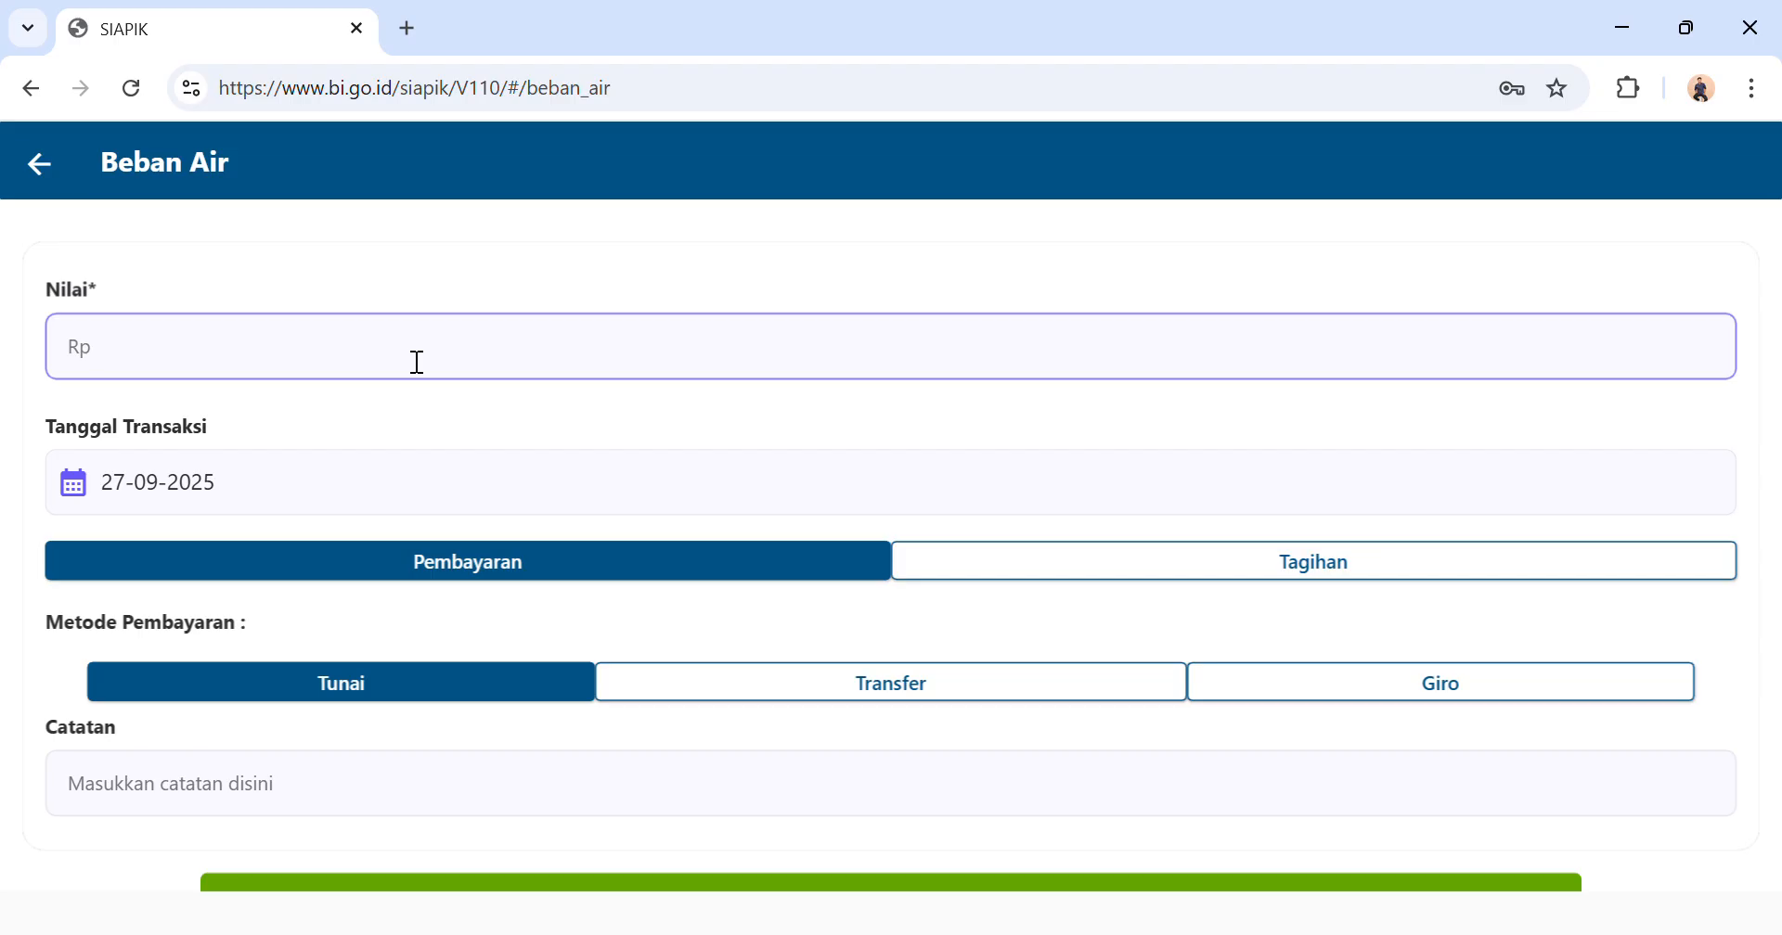
pyautogui.write('200.000')
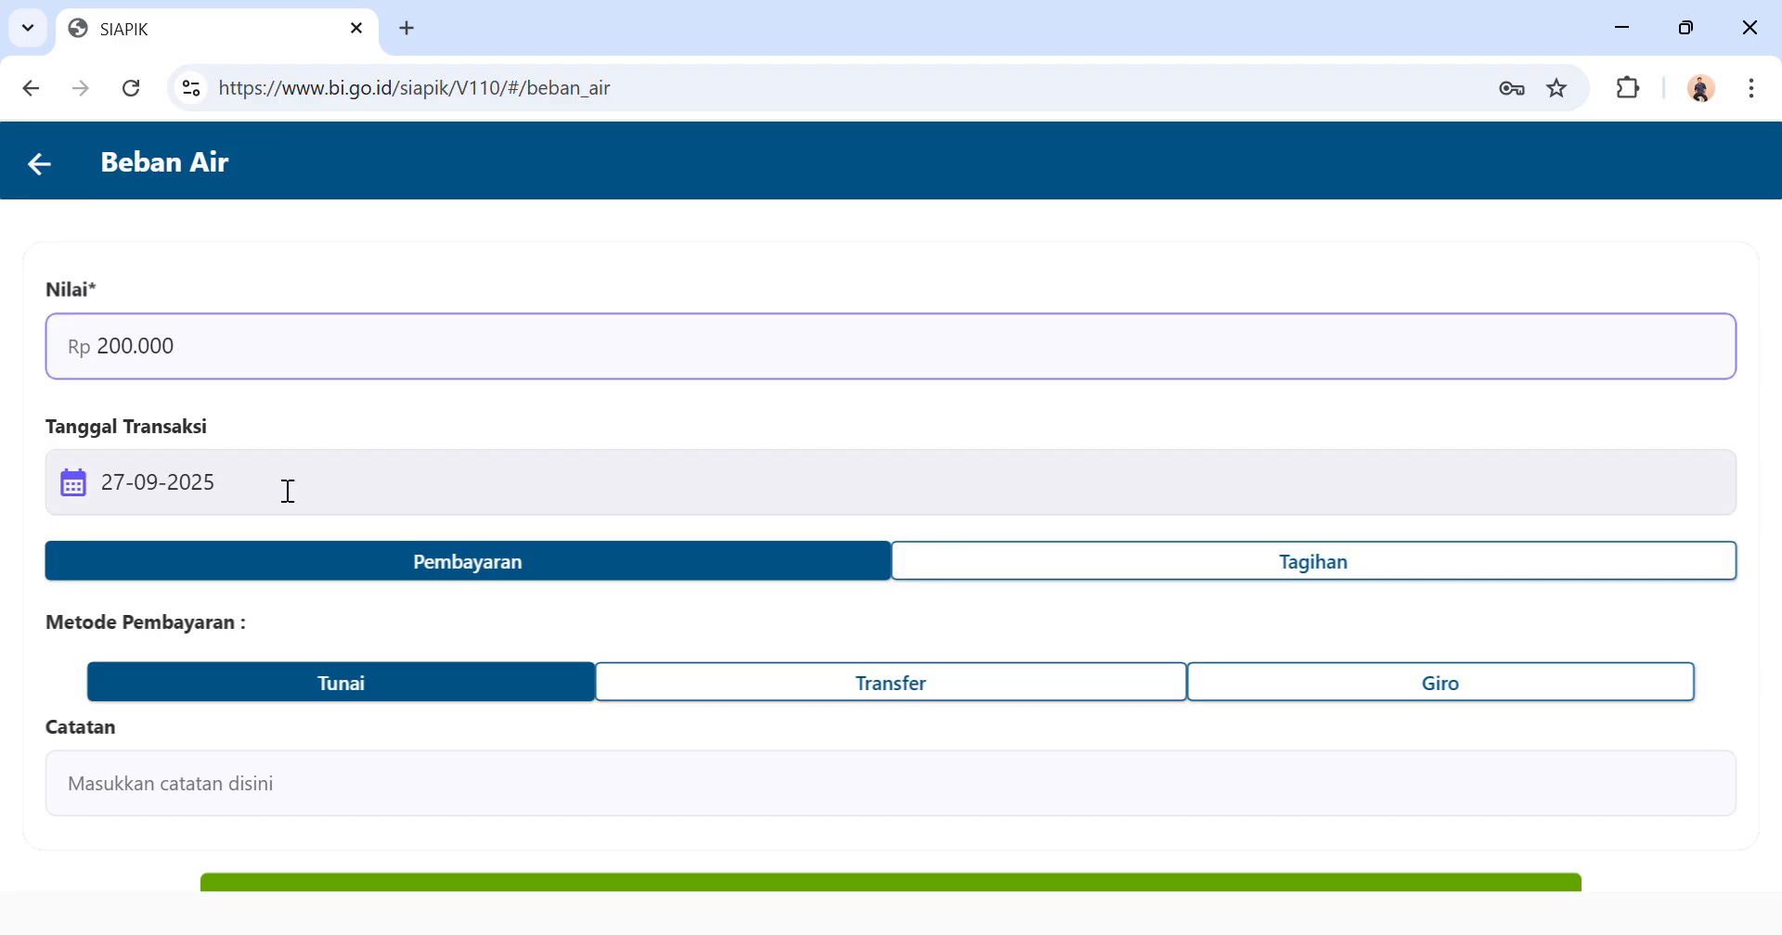
# Set the water expense's transaction date to 11-07-2025.
pyautogui.click(204, 481)
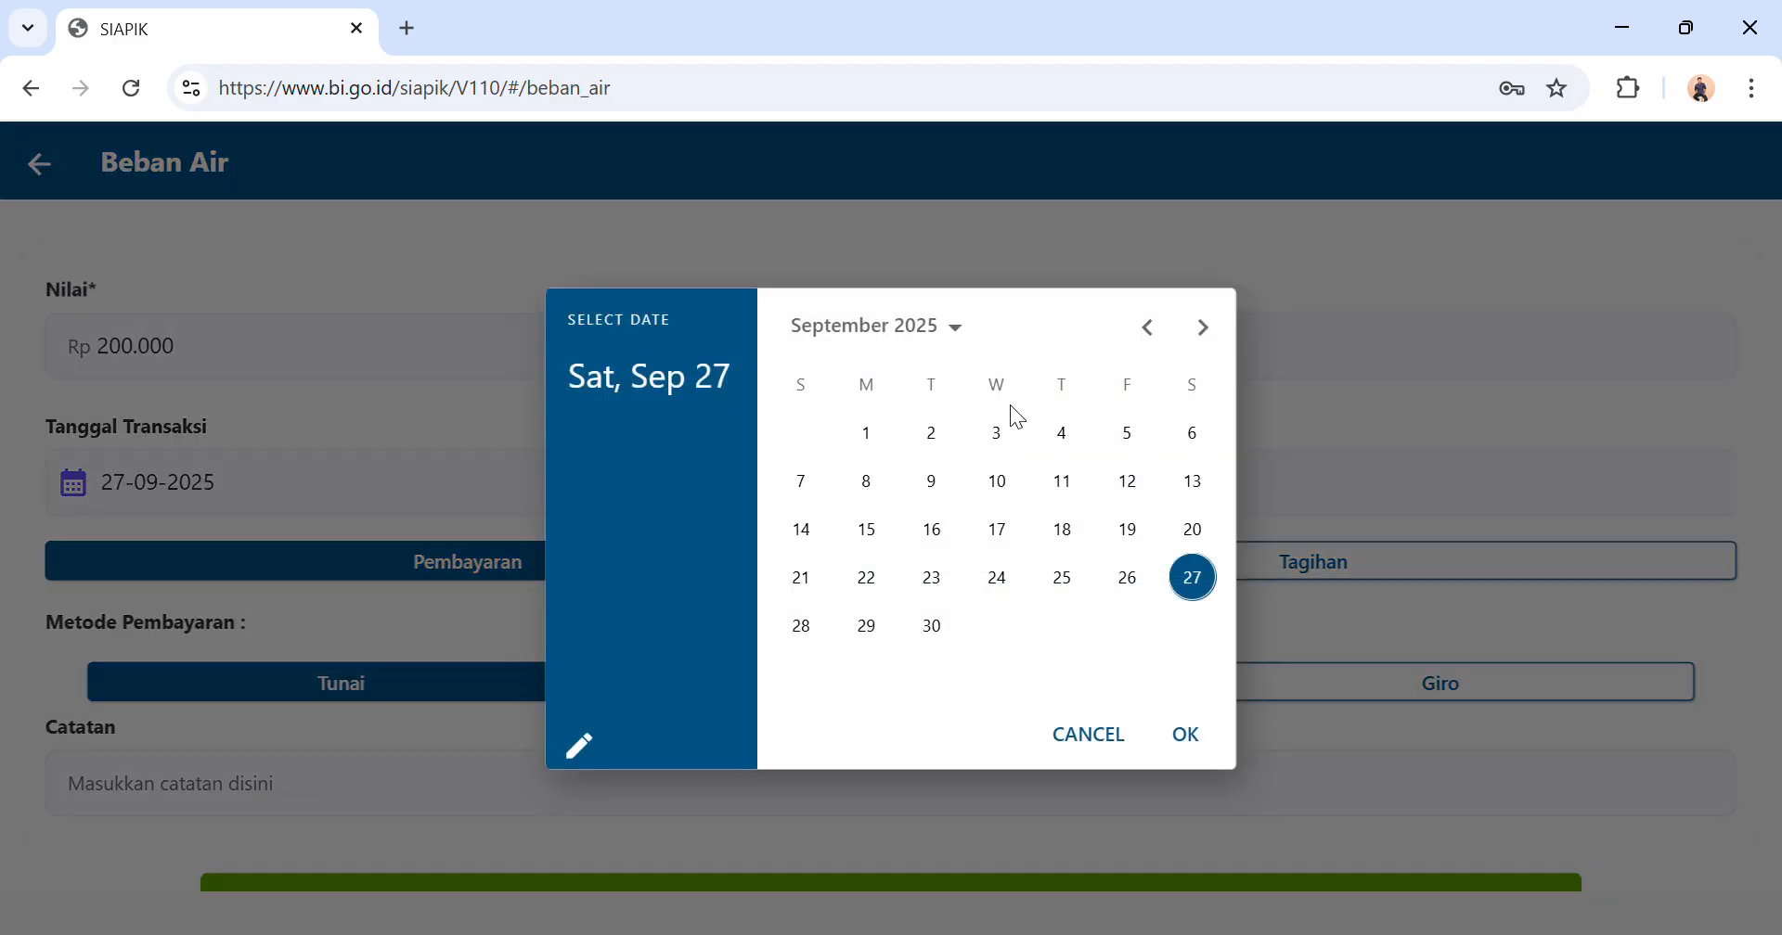
pyautogui.click(1061, 481)
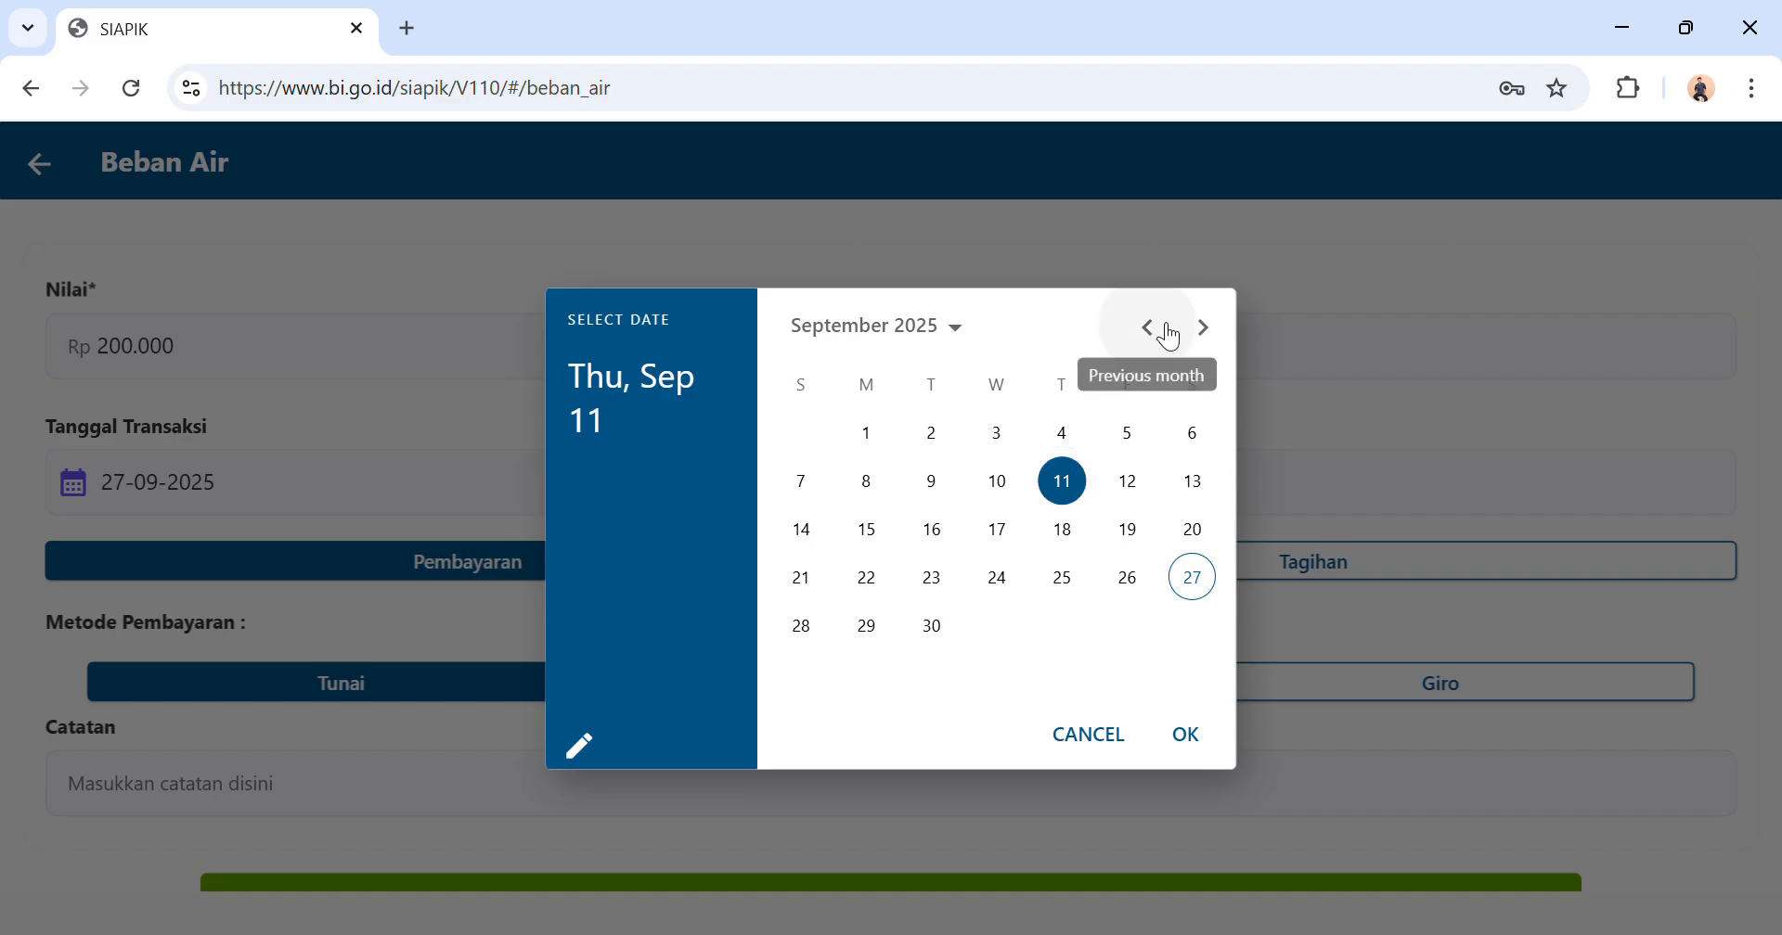
pyautogui.click(1167, 328)
pyautogui.click(1150, 332)
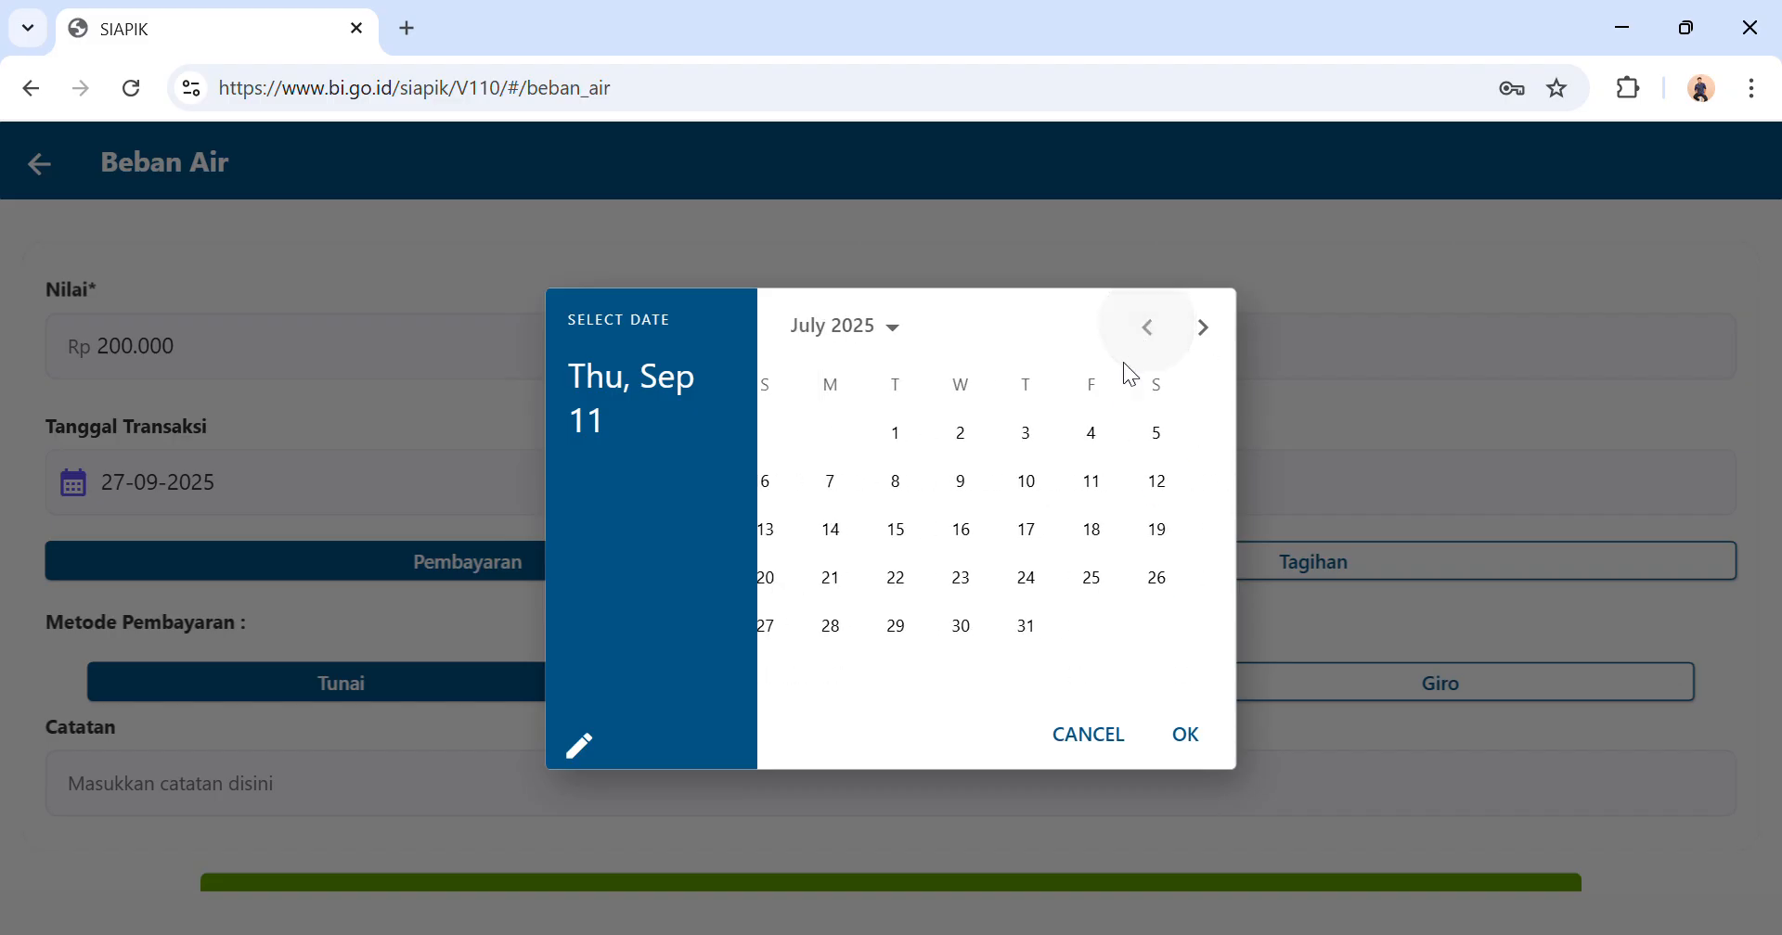
pyautogui.click(1134, 490)
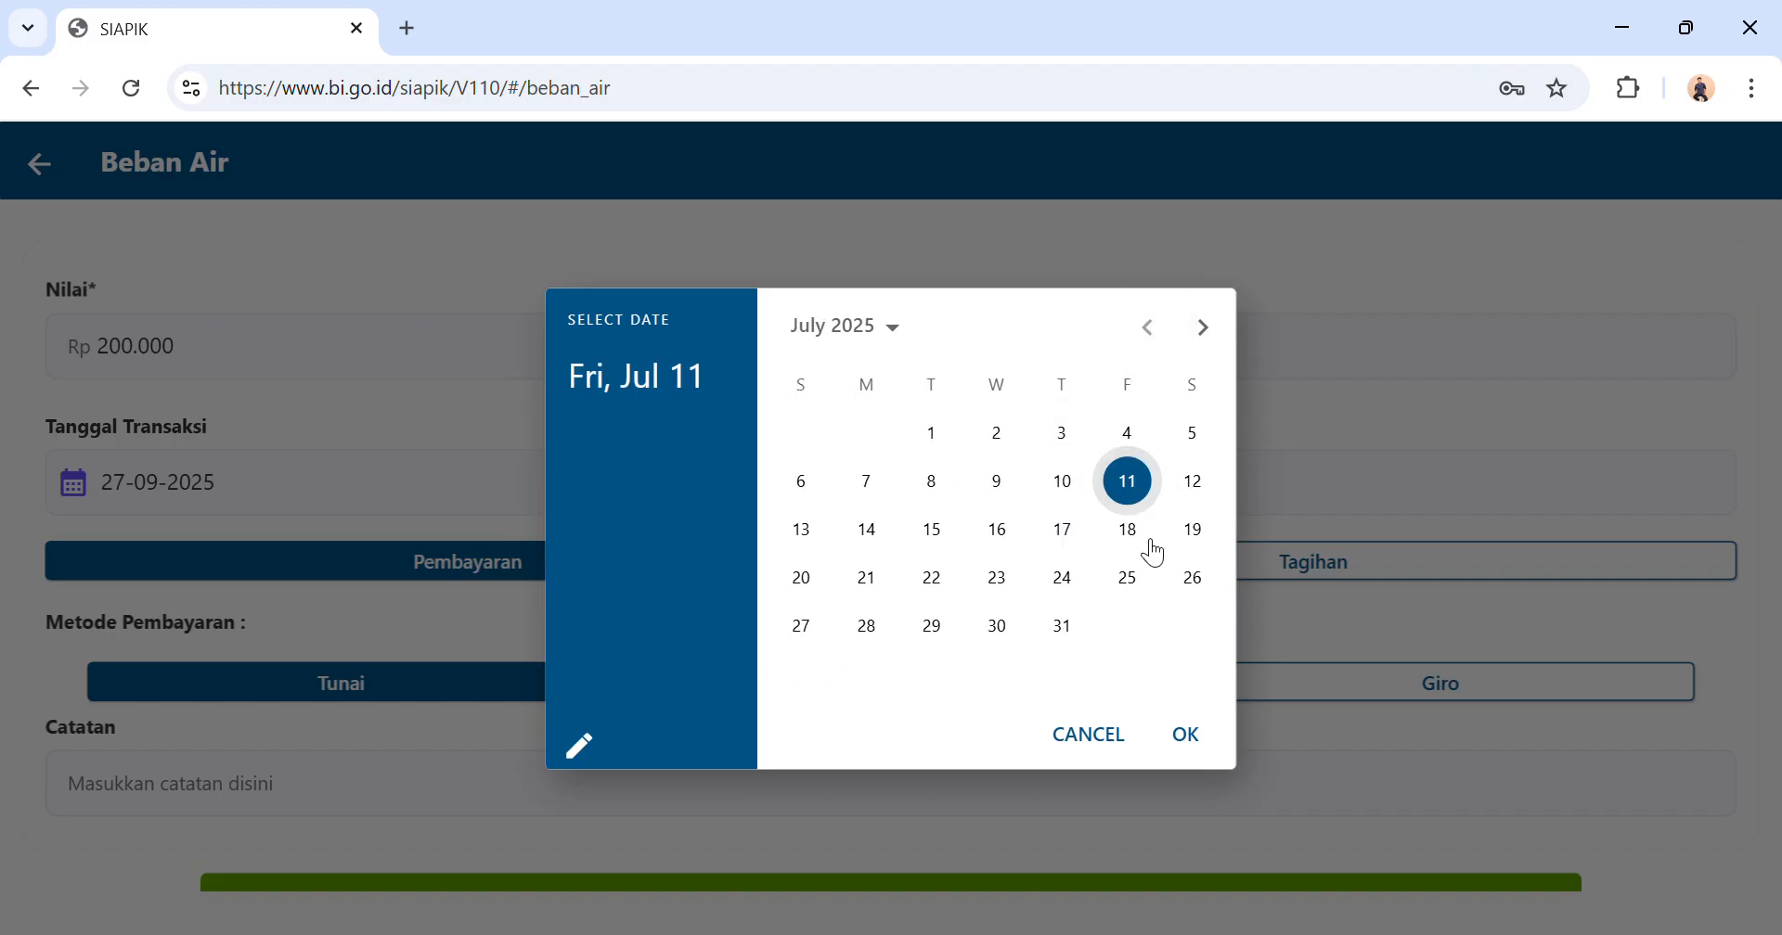
pyautogui.click(1185, 735)
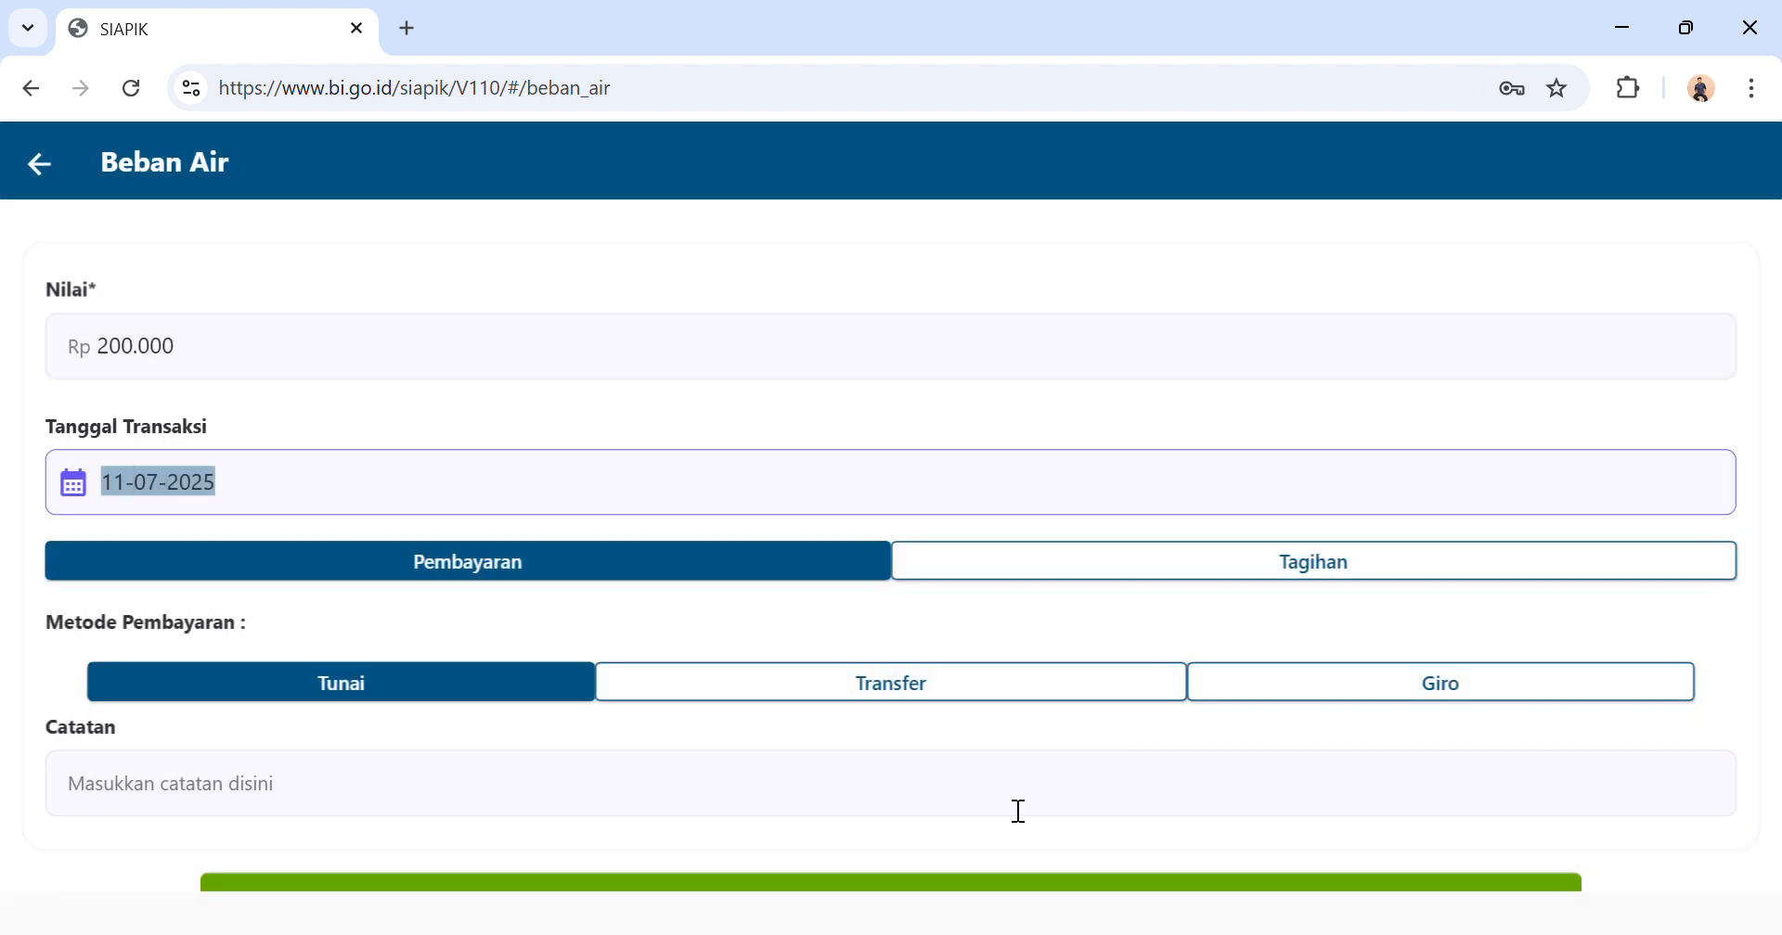
# Save the cash-paid water expense and return to the transaction menu.
pyautogui.scroll(-2, 783, 722)
pyautogui.scroll(-1, 782, 722)
pyautogui.click(765, 707)
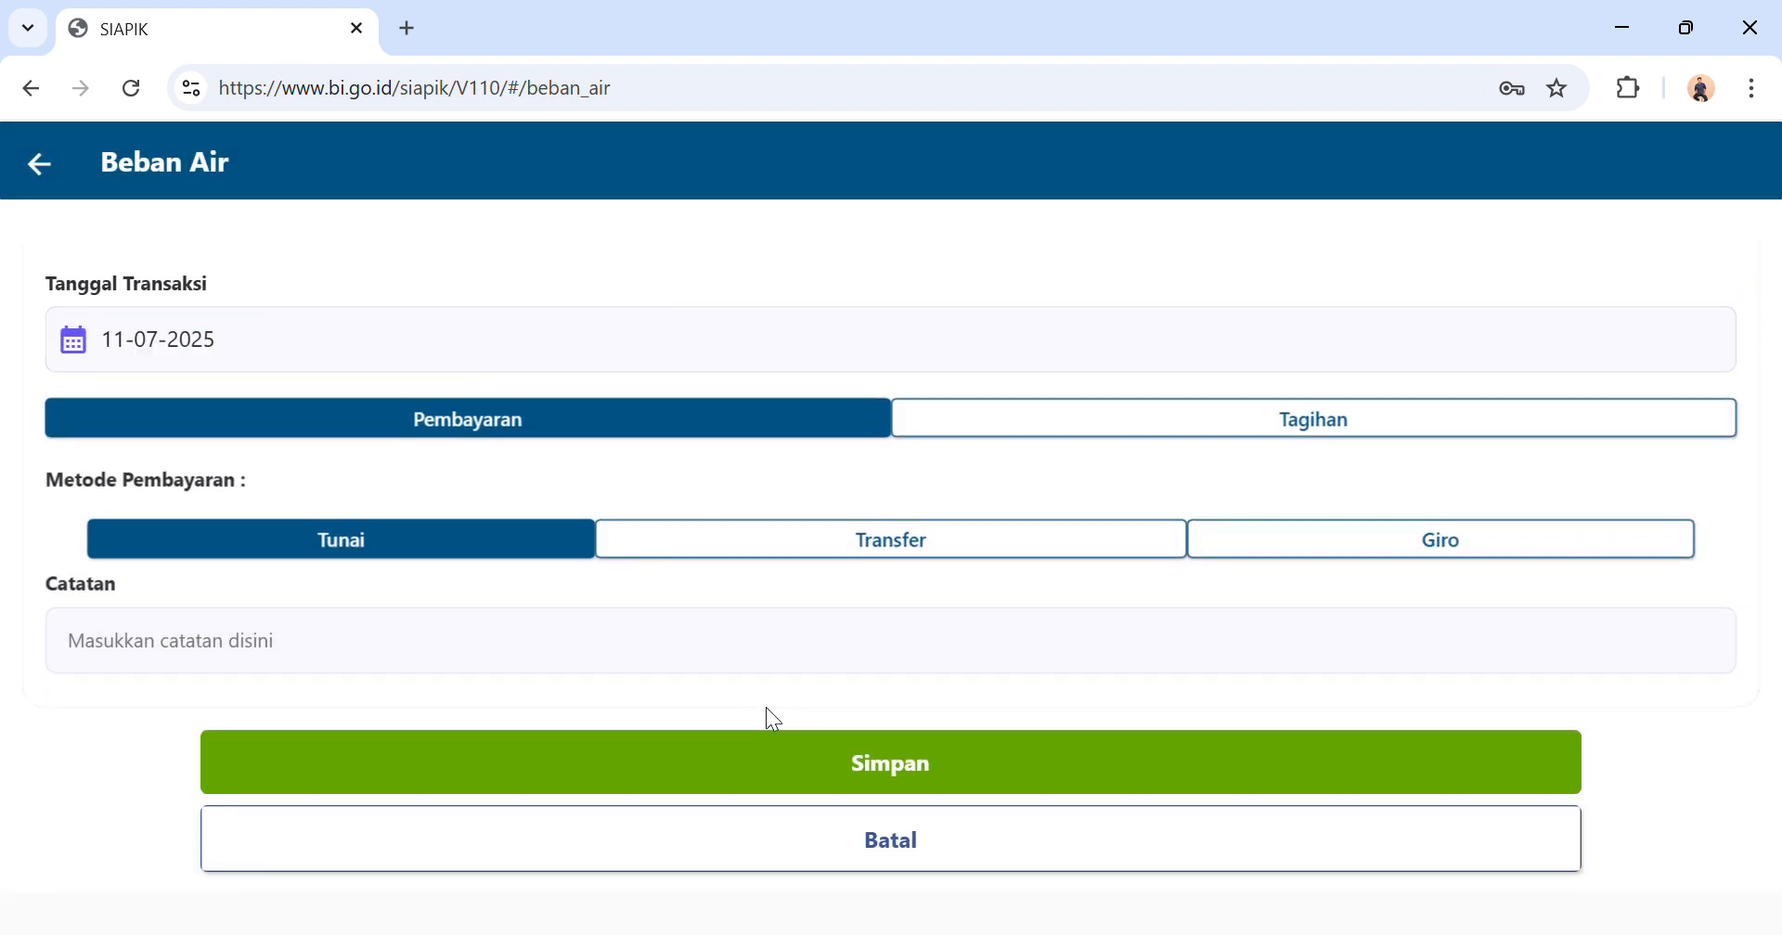
pyautogui.click(795, 763)
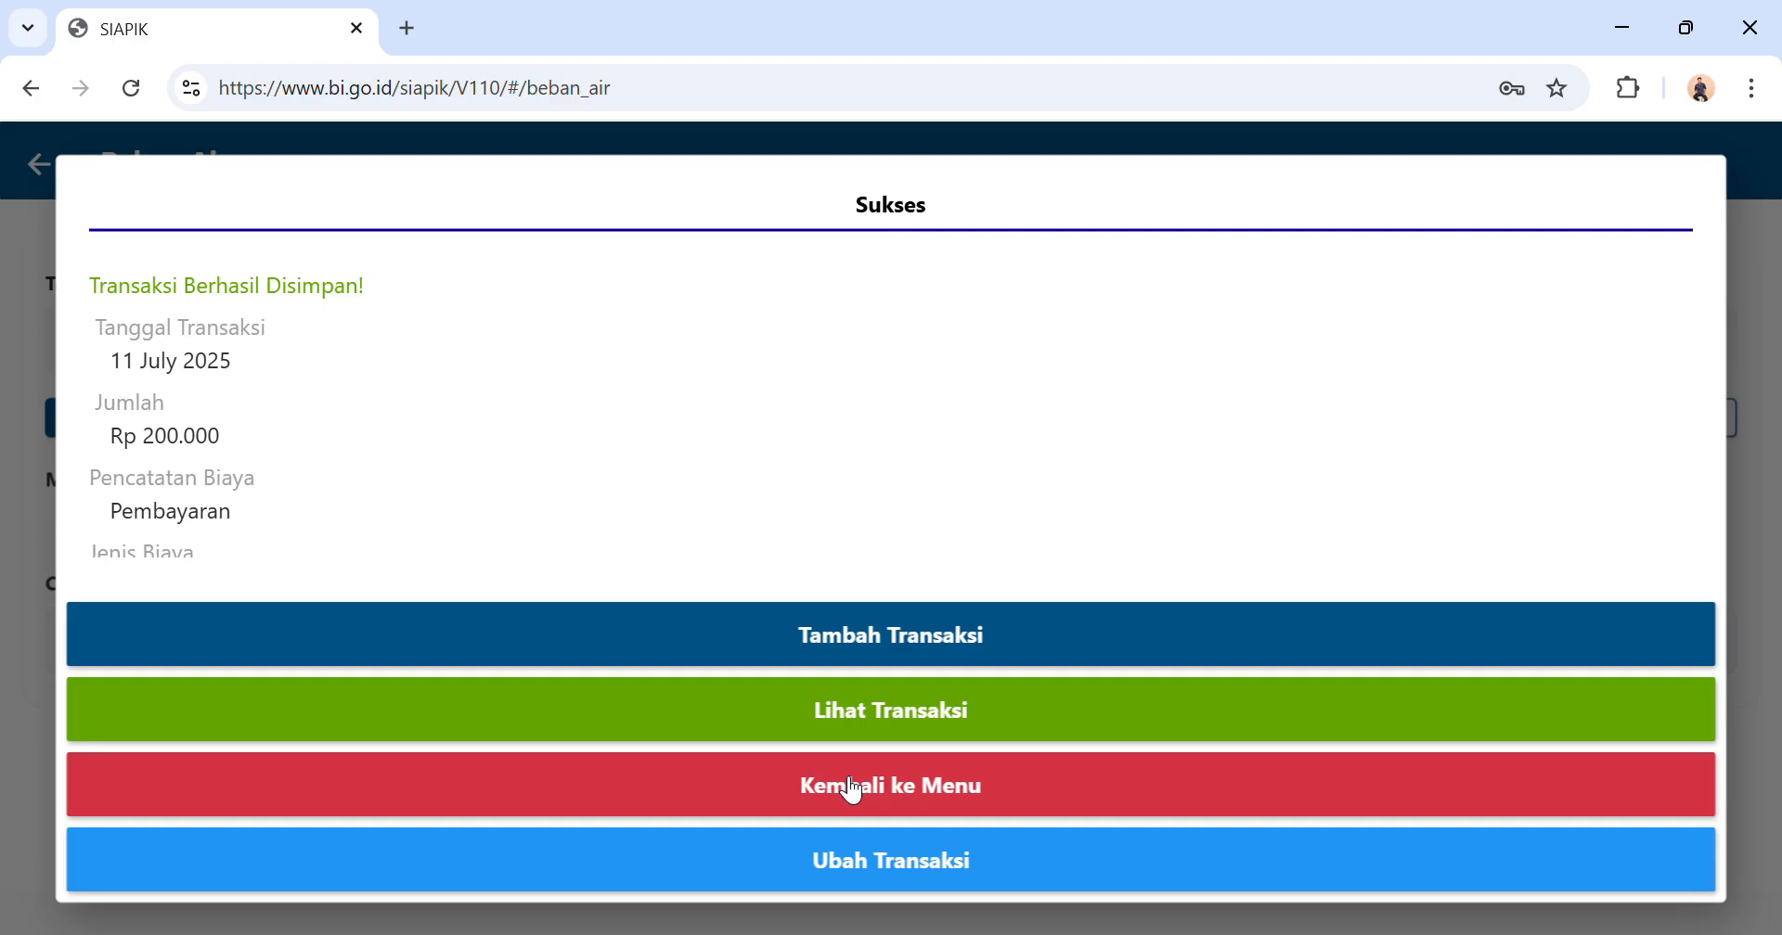
pyautogui.click(846, 788)
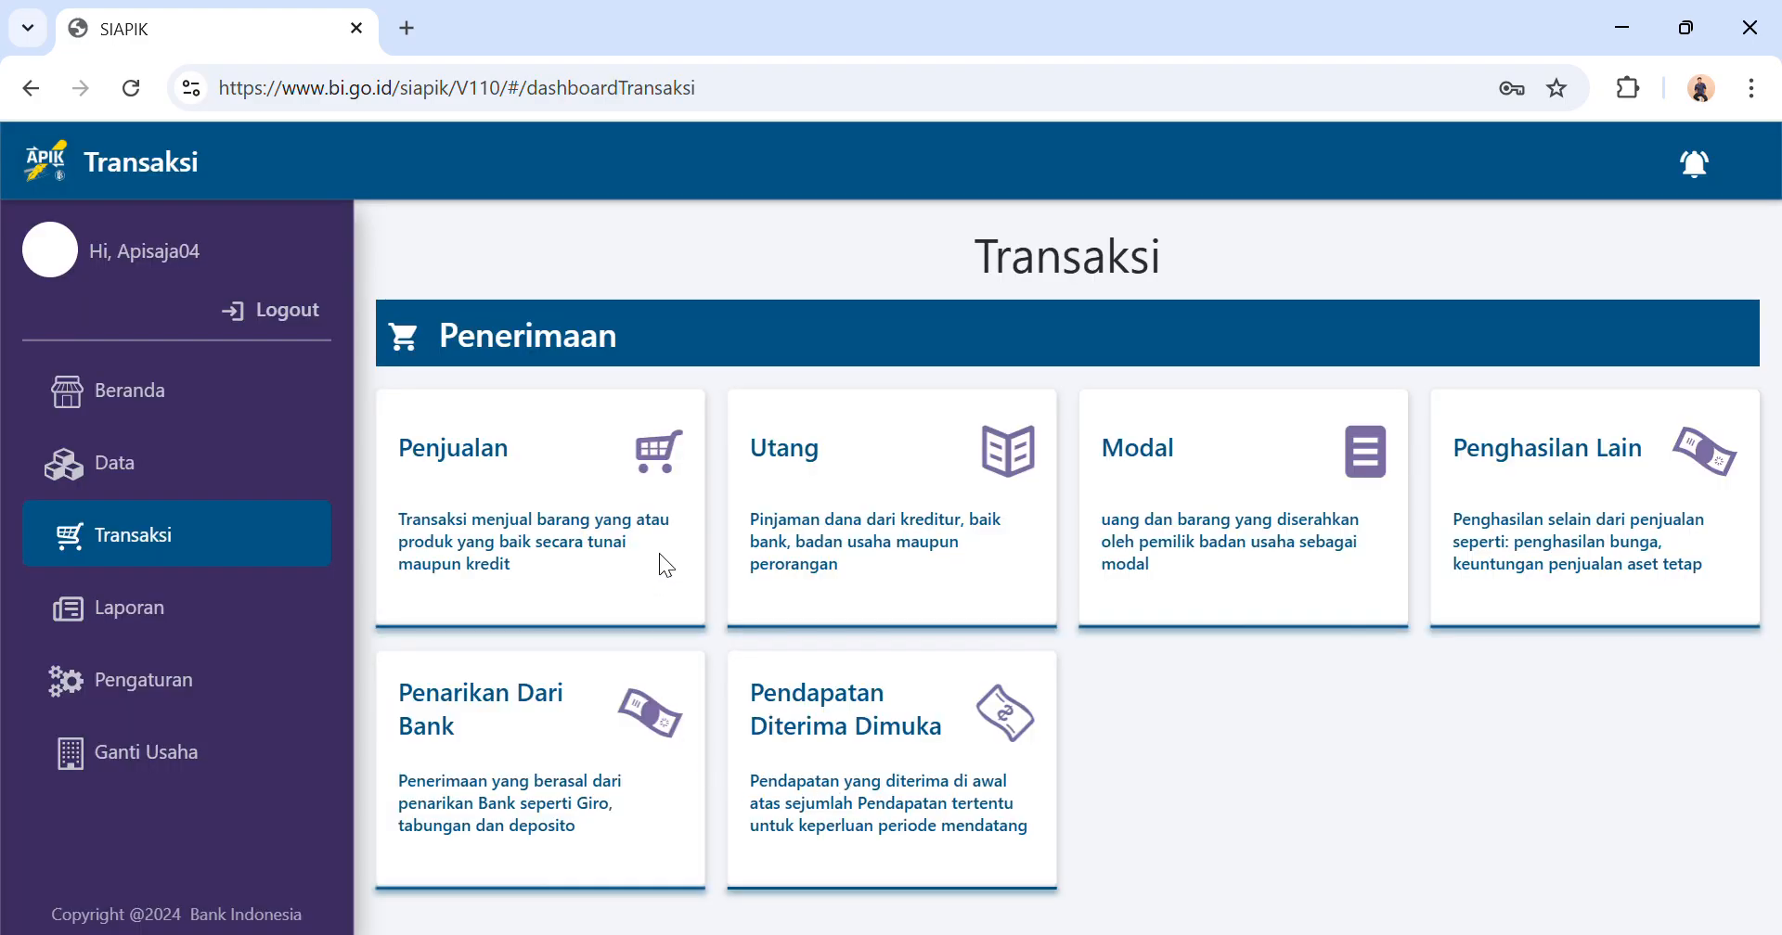
# Start an electricity expense (Beban Listrik) entry and set its transaction date to 11-07-2025.
pyautogui.scroll(-3, 676, 599)
pyautogui.scroll(-2, 676, 599)
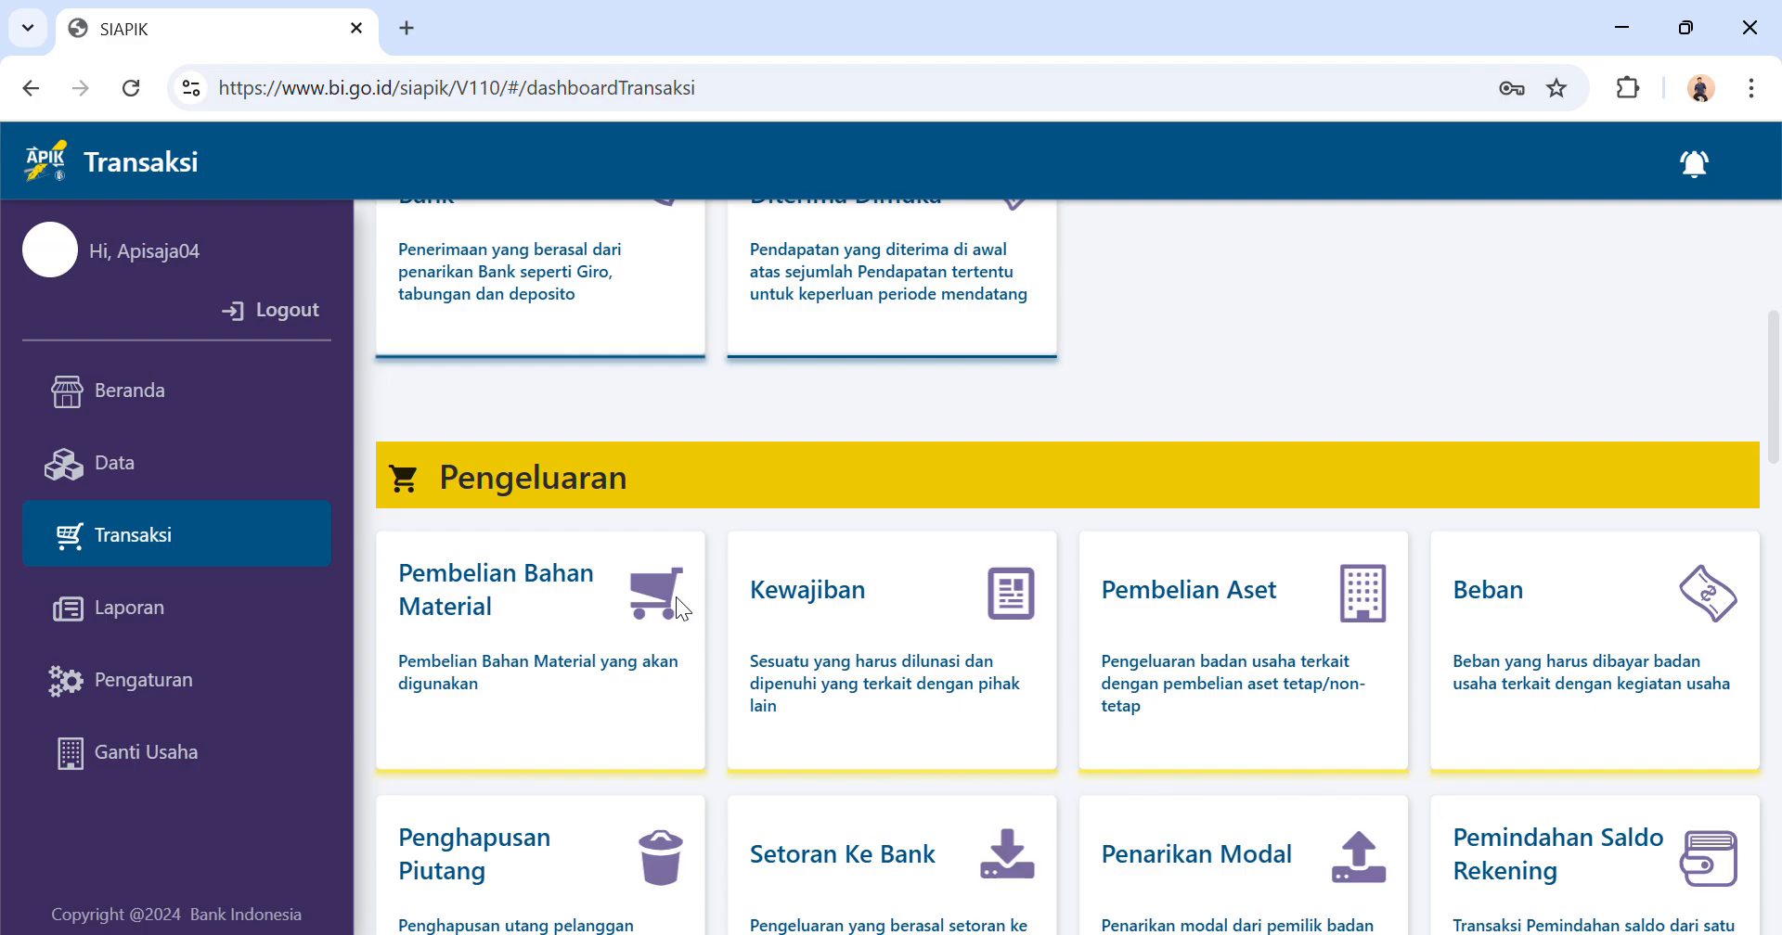
pyautogui.click(1511, 671)
pyautogui.click(1070, 633)
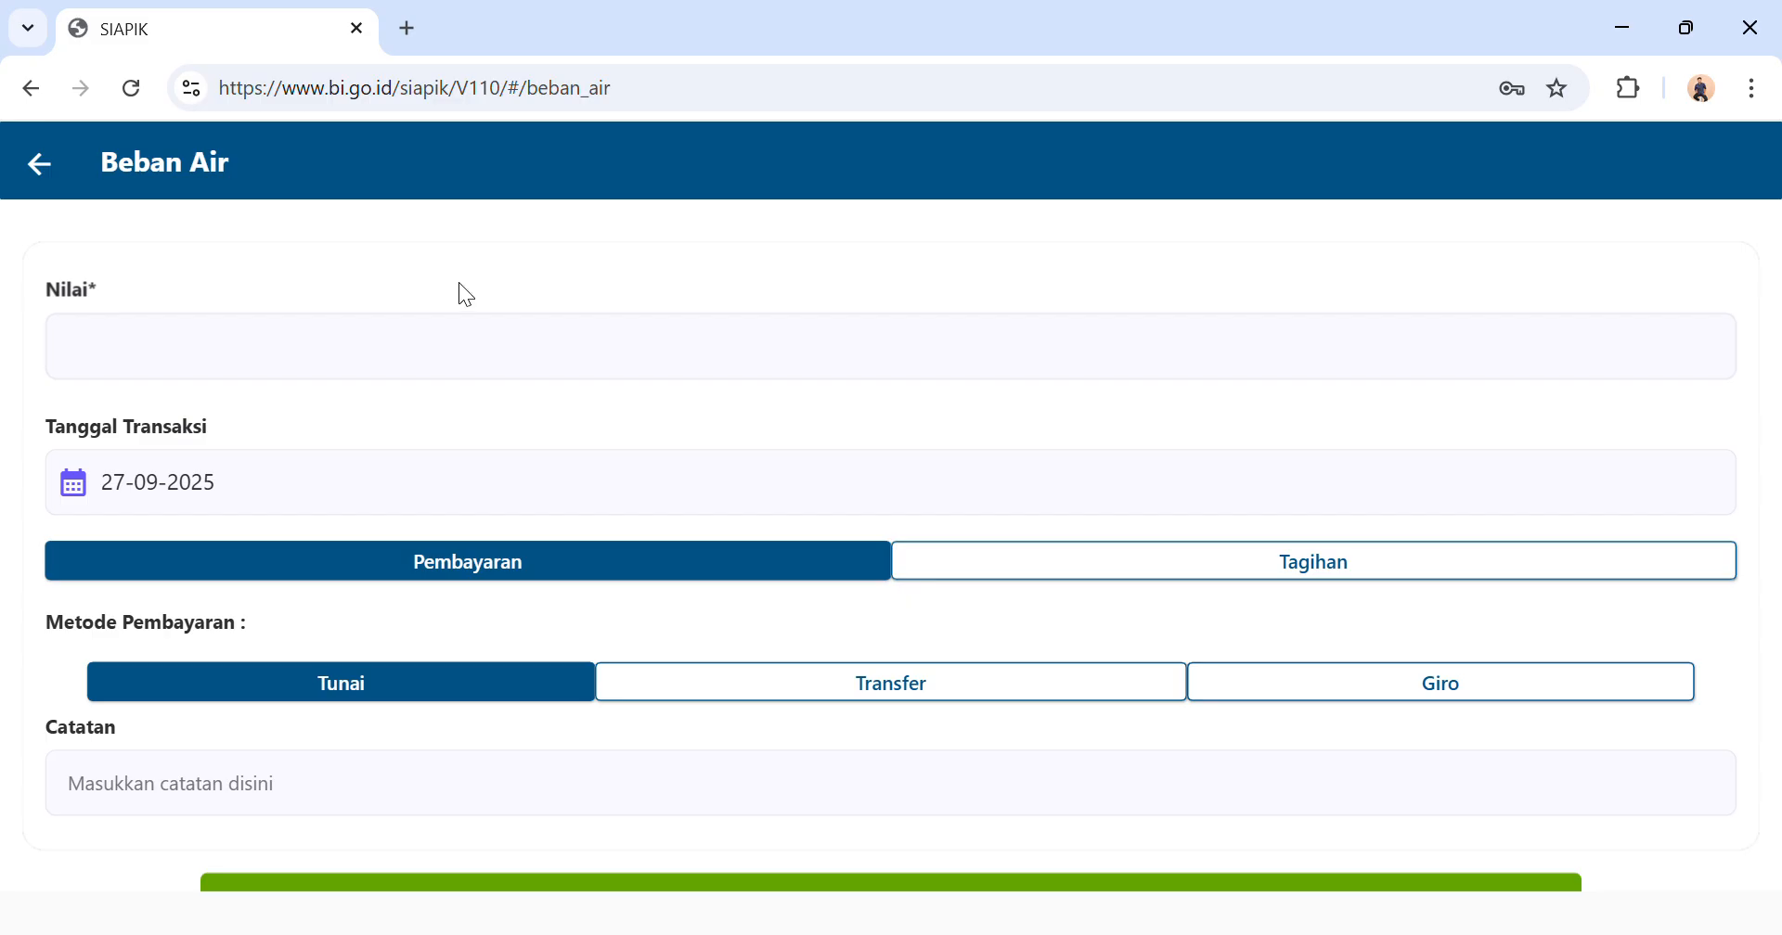
pyautogui.click(59, 167)
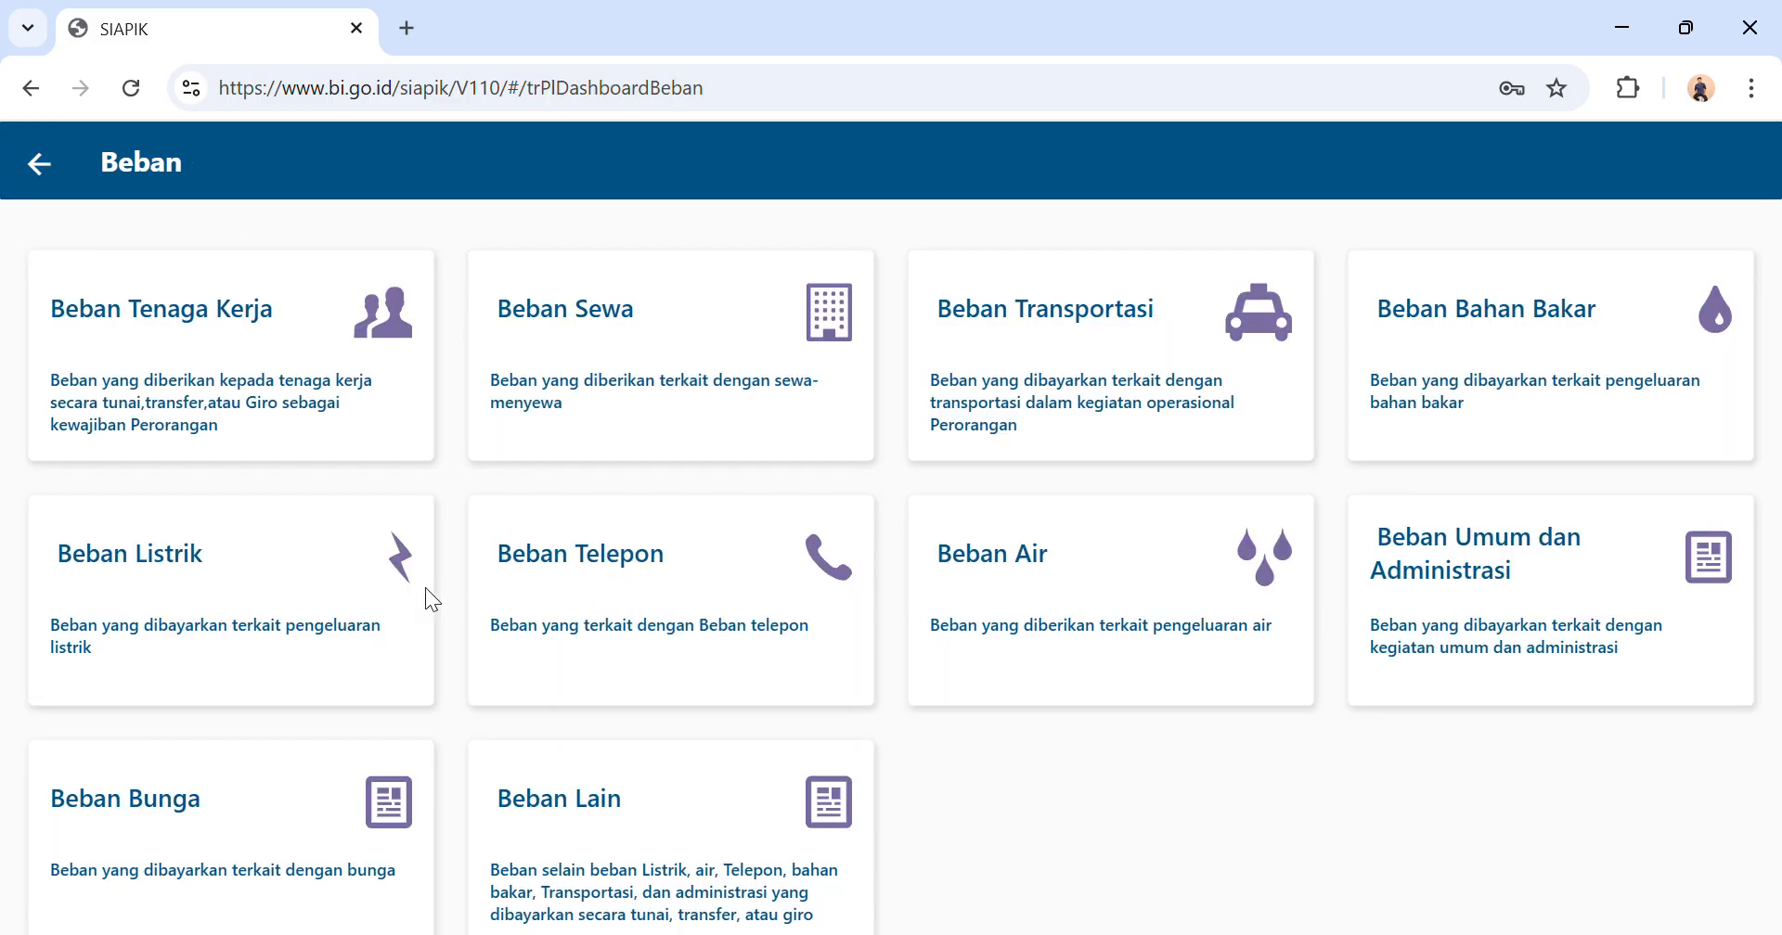
pyautogui.click(370, 566)
pyautogui.click(505, 493)
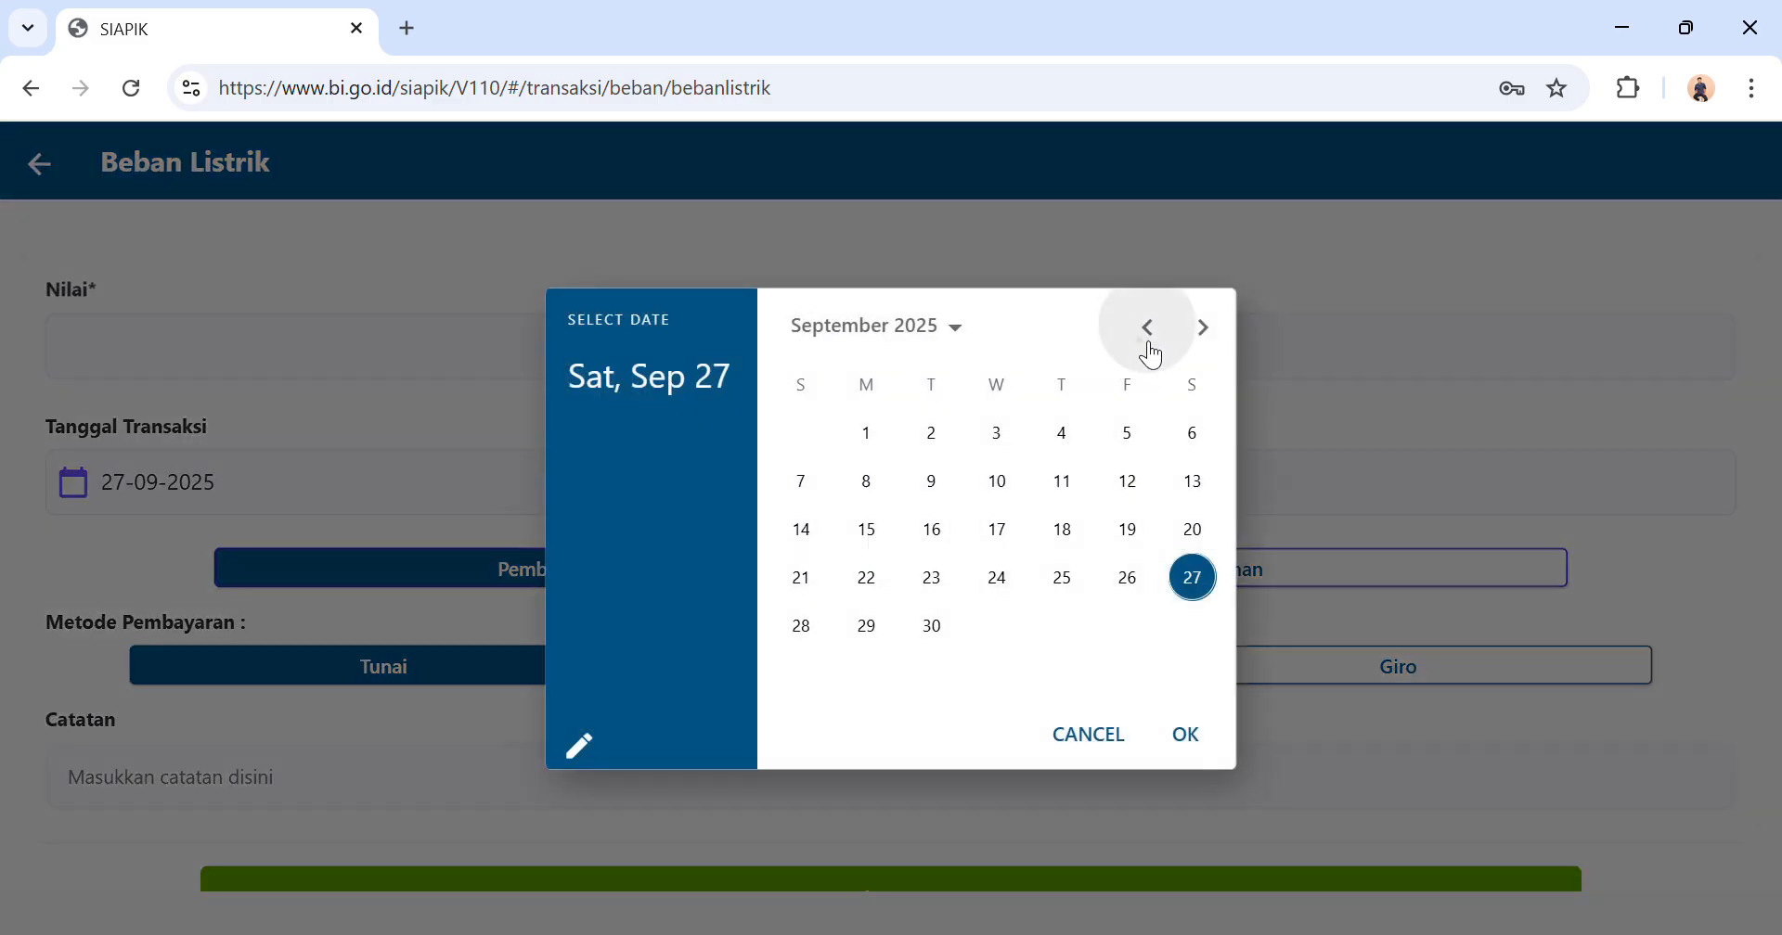
pyautogui.click(1149, 343)
pyautogui.click(1149, 343)
pyautogui.click(1132, 480)
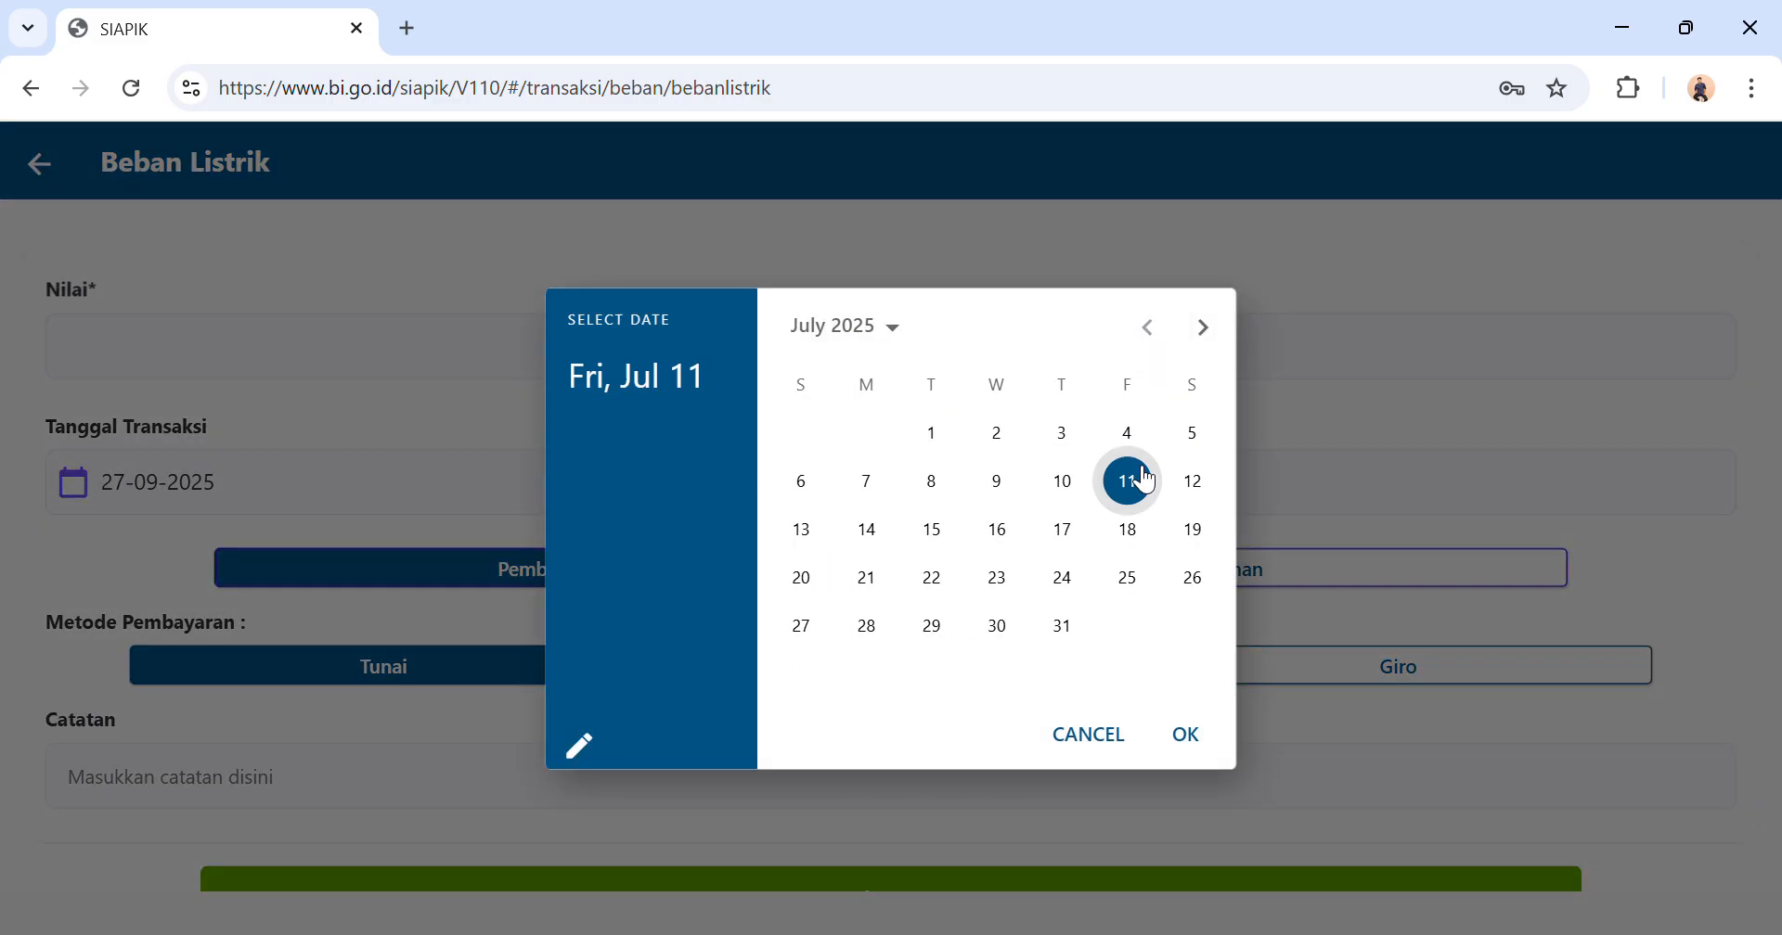
pyautogui.click(1183, 733)
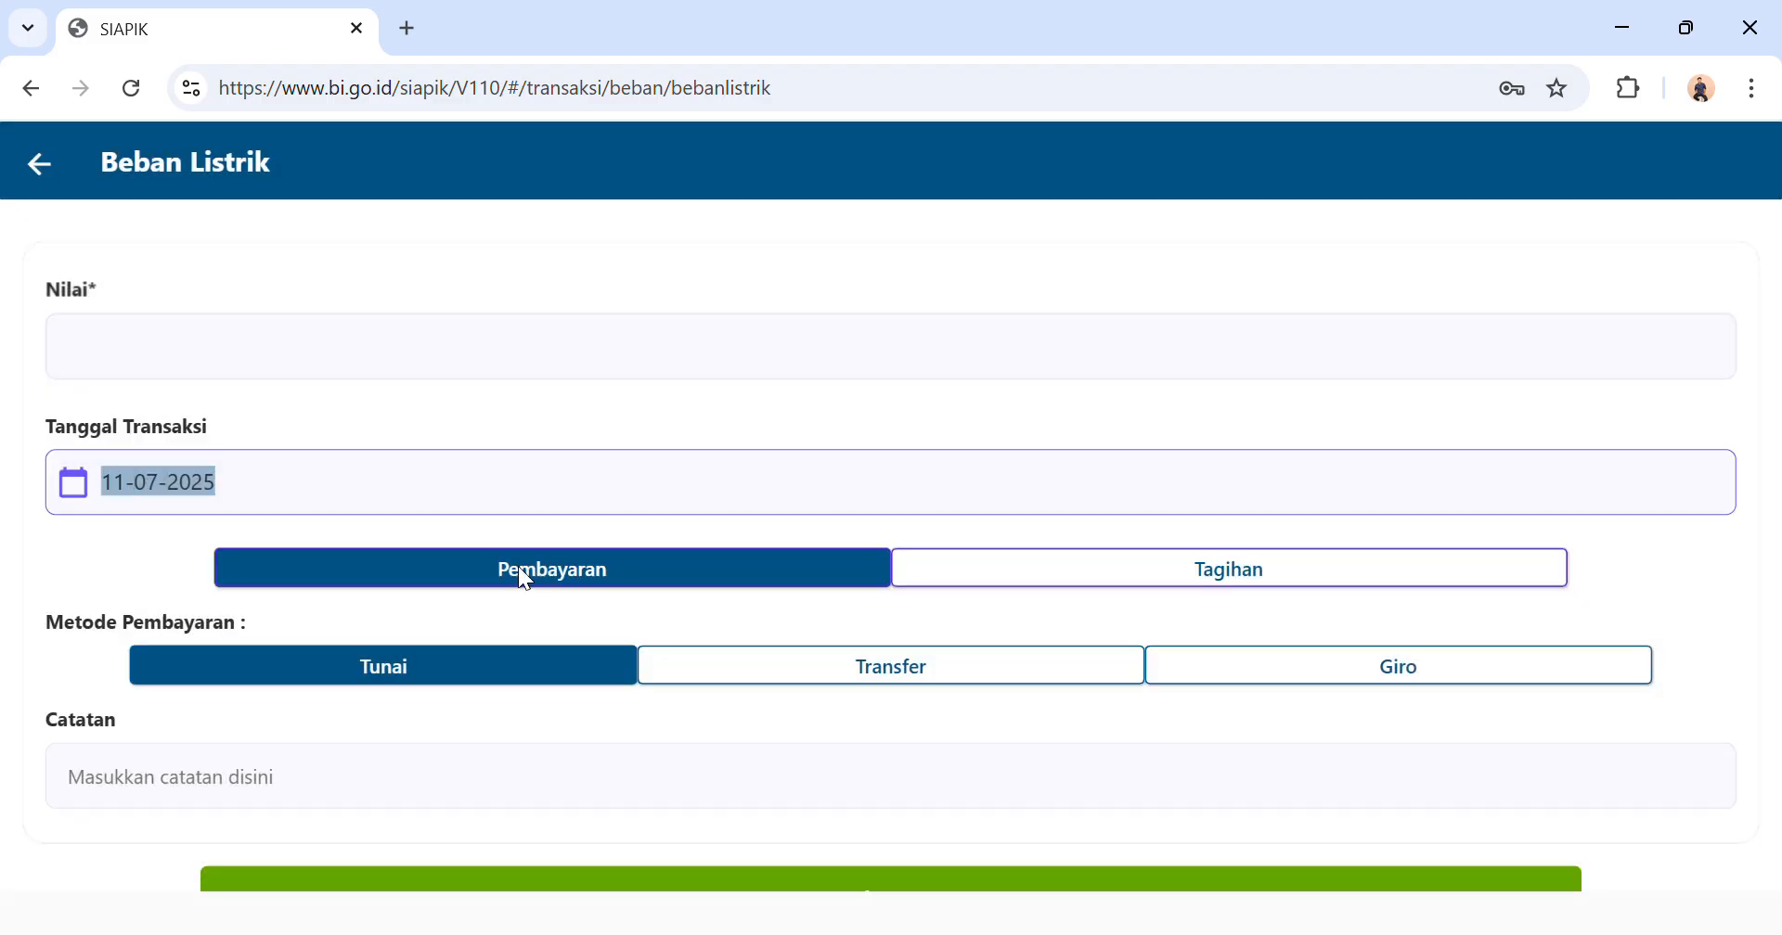
# Set the electricity expense to Rp 200.000, save it as a cash payment and return to the transaction menu.
pyautogui.click(675, 366)
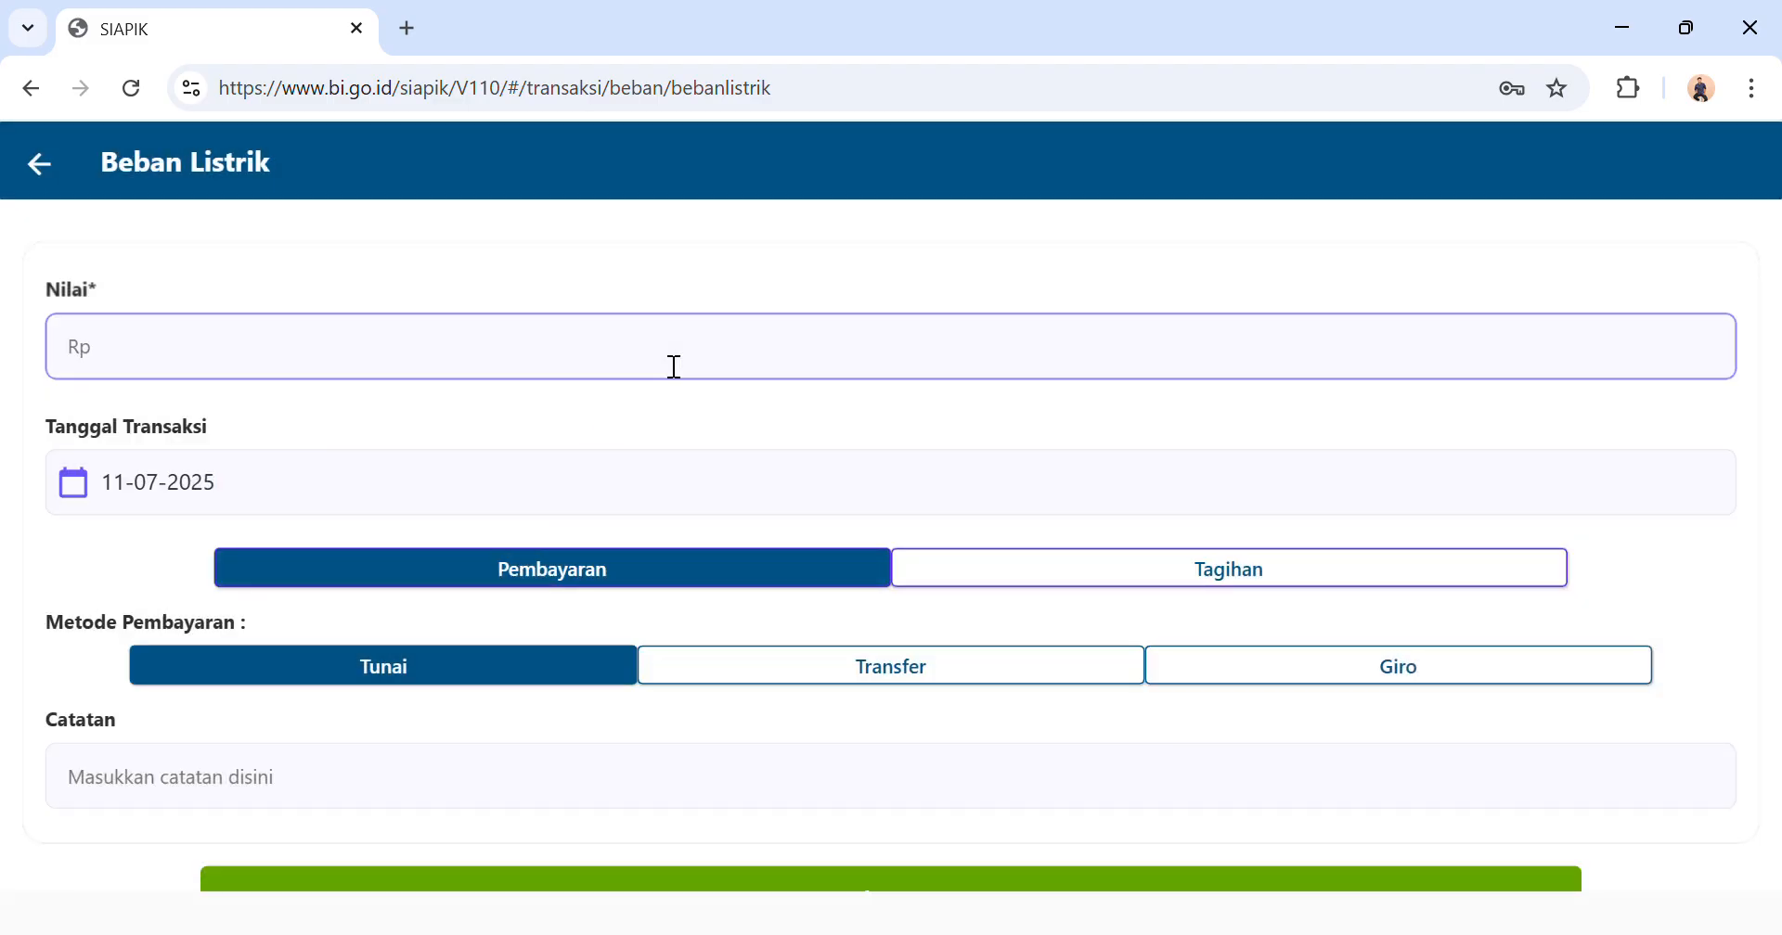
pyautogui.write('200')
pyautogui.write('000')
pyautogui.scroll(-2, 828, 709)
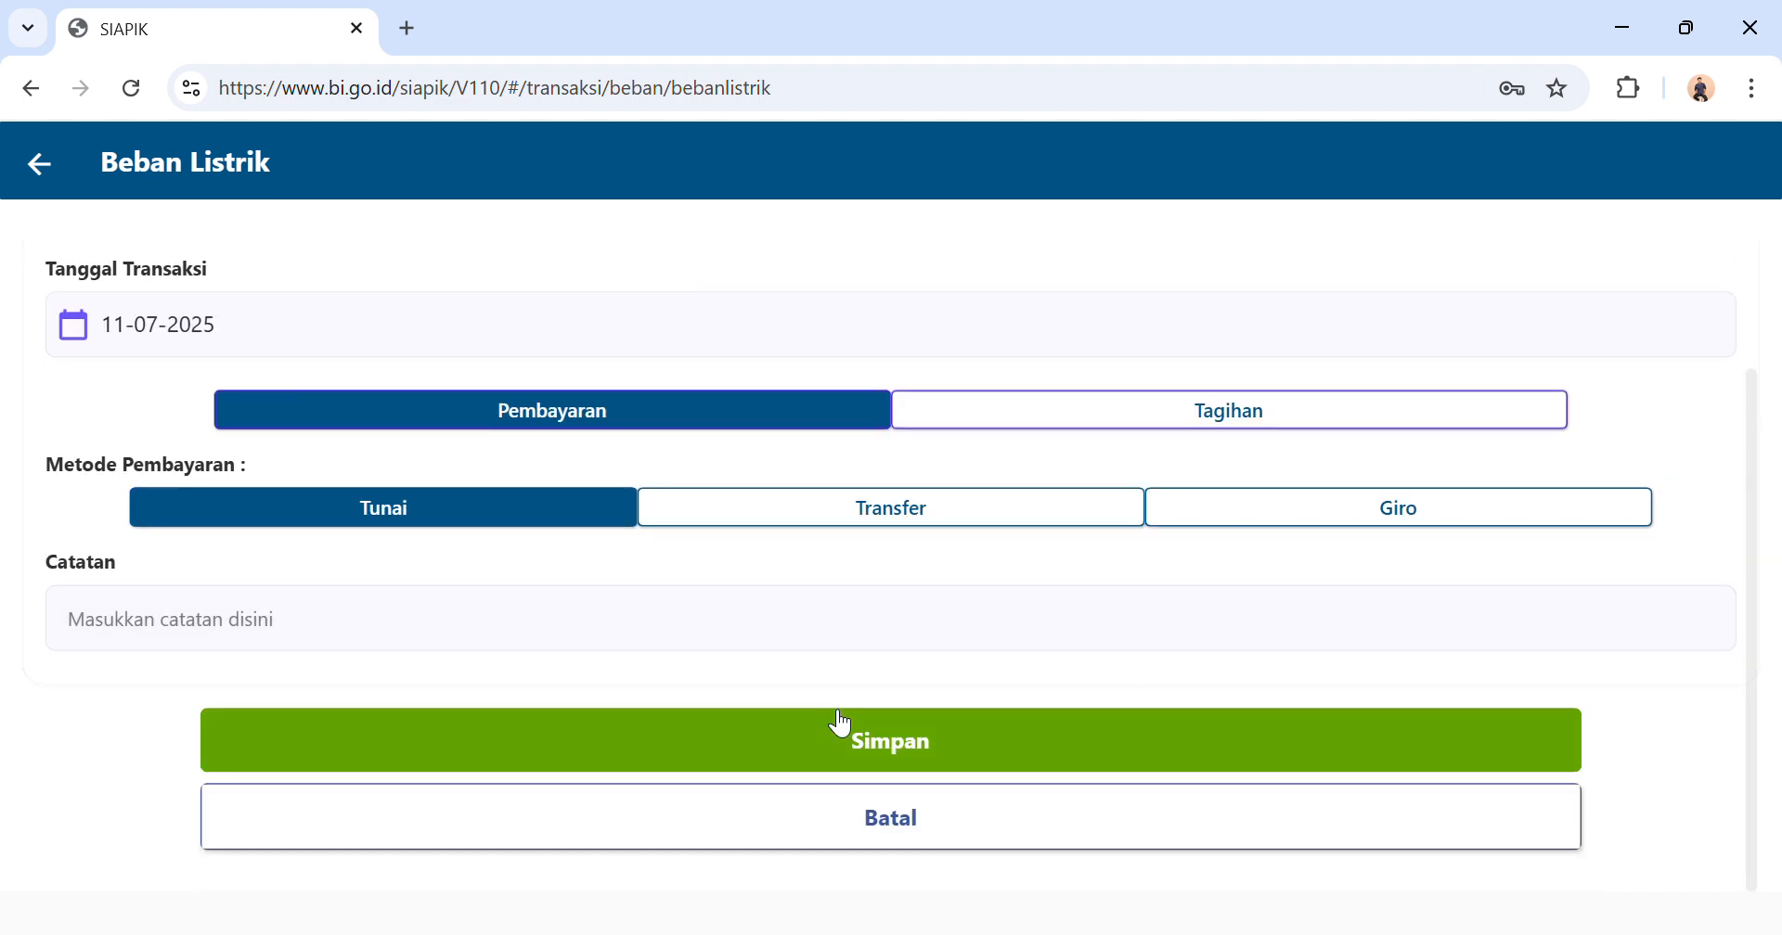
pyautogui.click(712, 766)
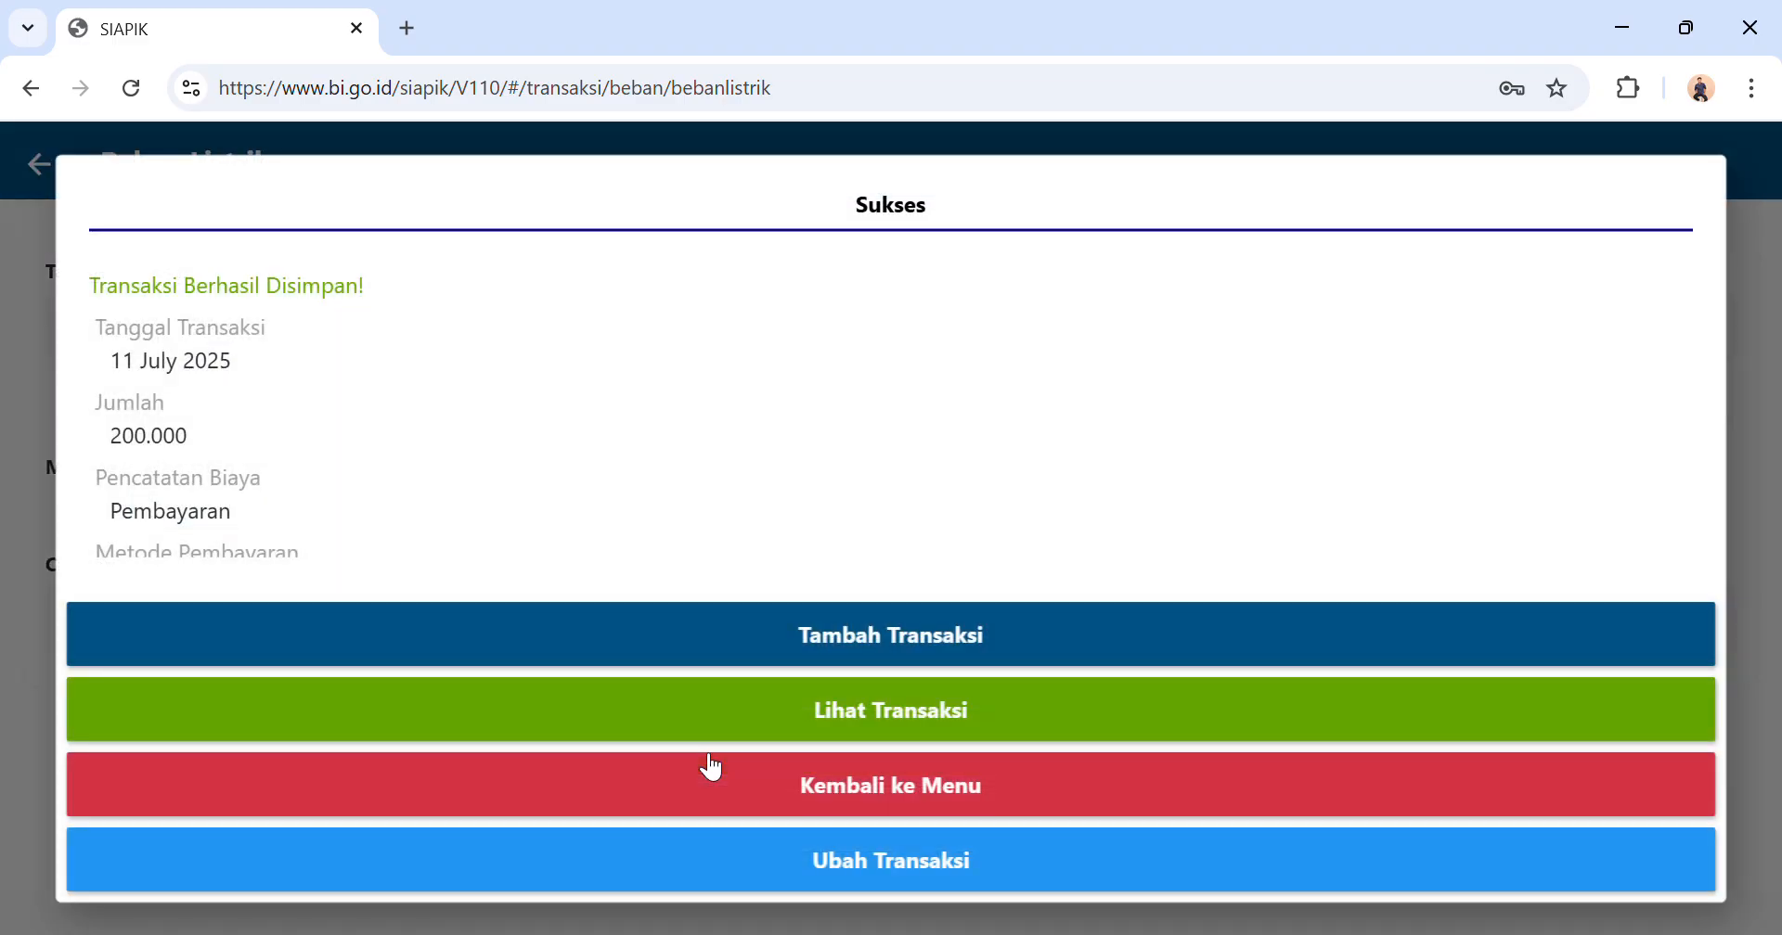
pyautogui.click(752, 810)
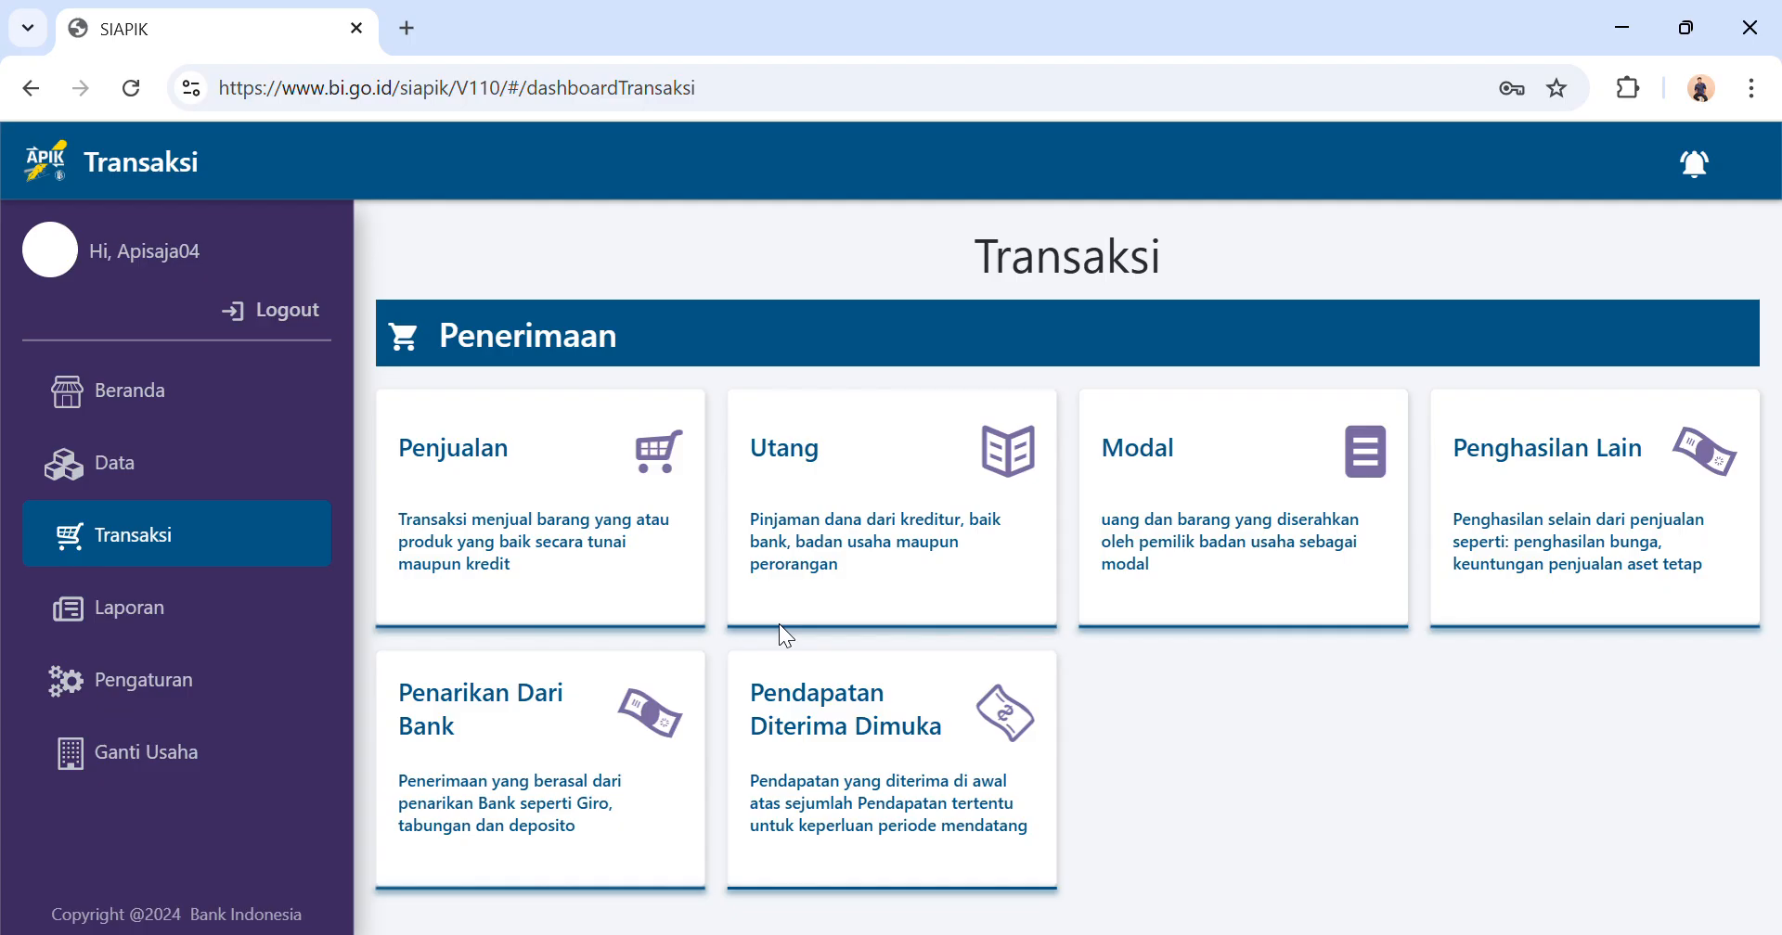
# Start a material stock-taking entry (Stock Opname Bahan Material) for the item Ayam 20 ekor.
pyautogui.scroll(-5, 565, 464)
pyautogui.scroll(-3, 1179, 555)
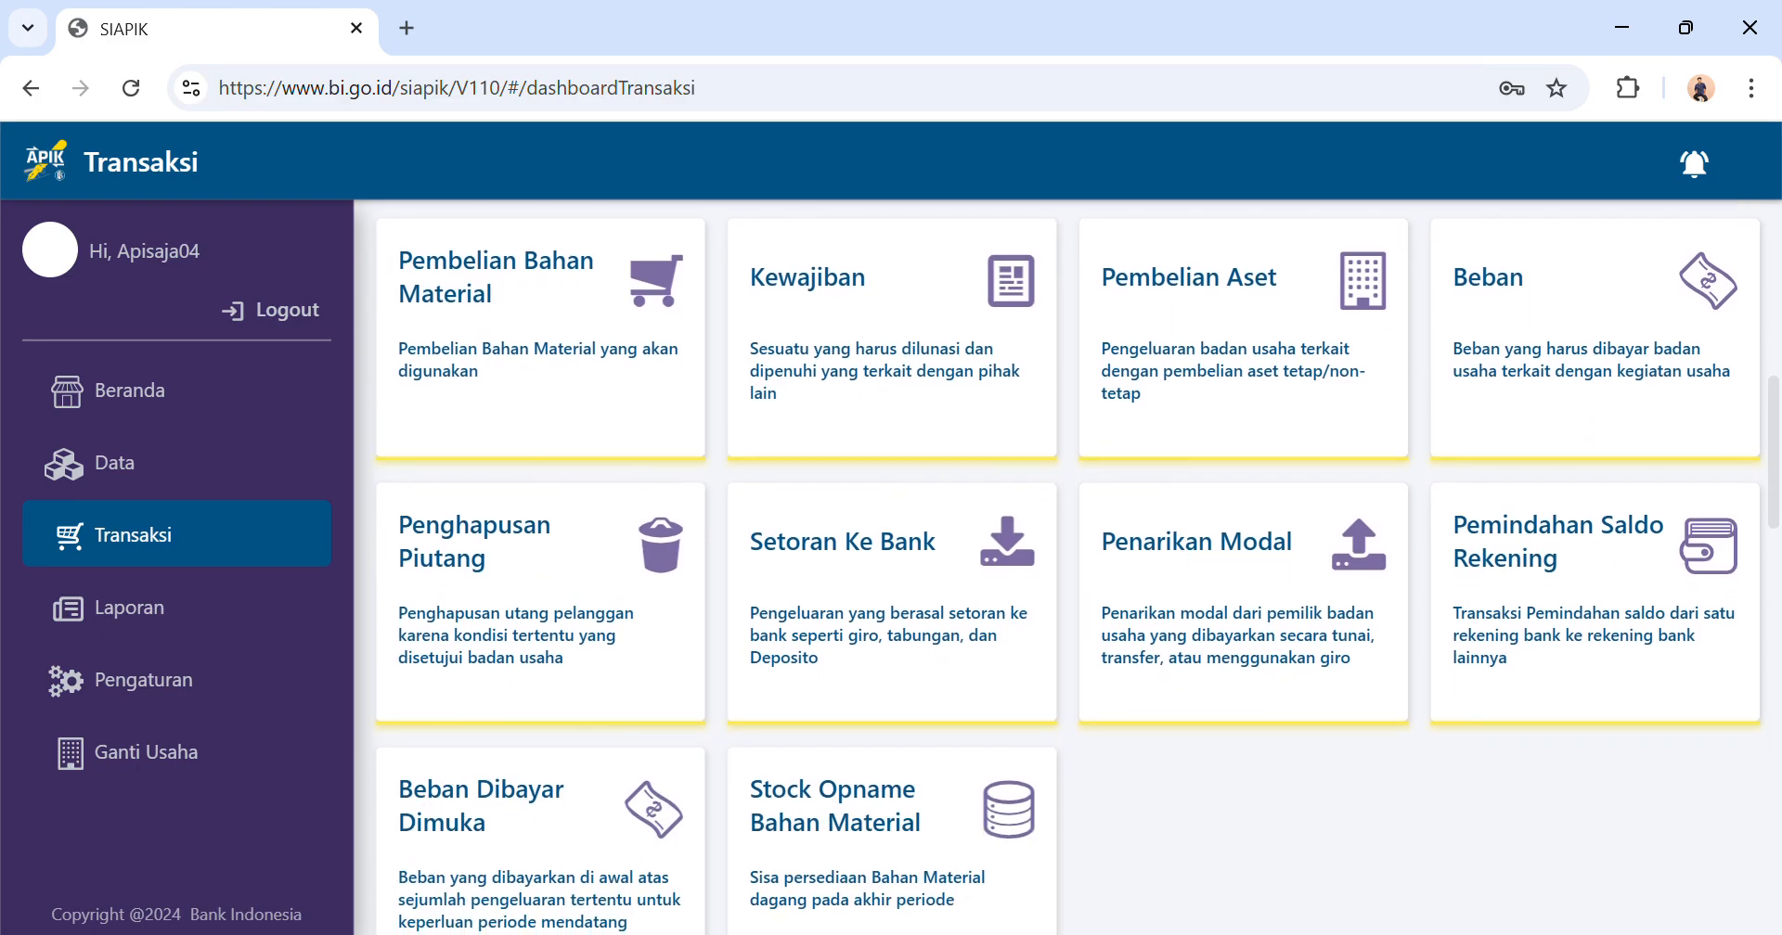
pyautogui.click(919, 793)
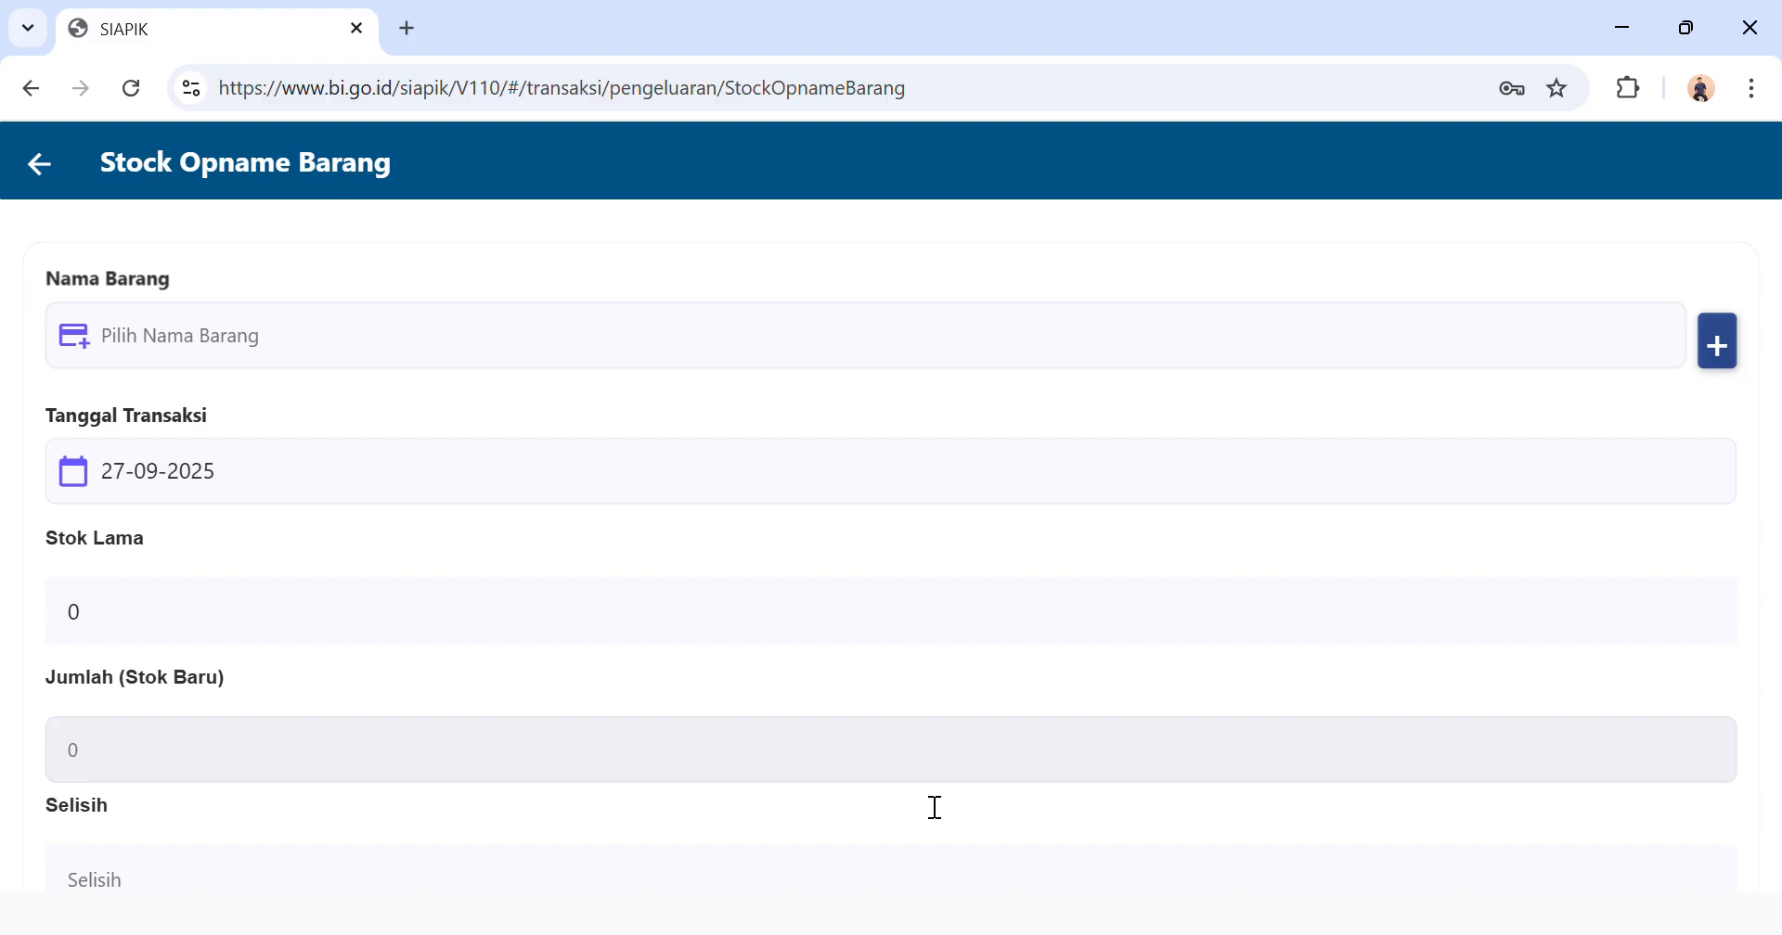
pyautogui.click(560, 353)
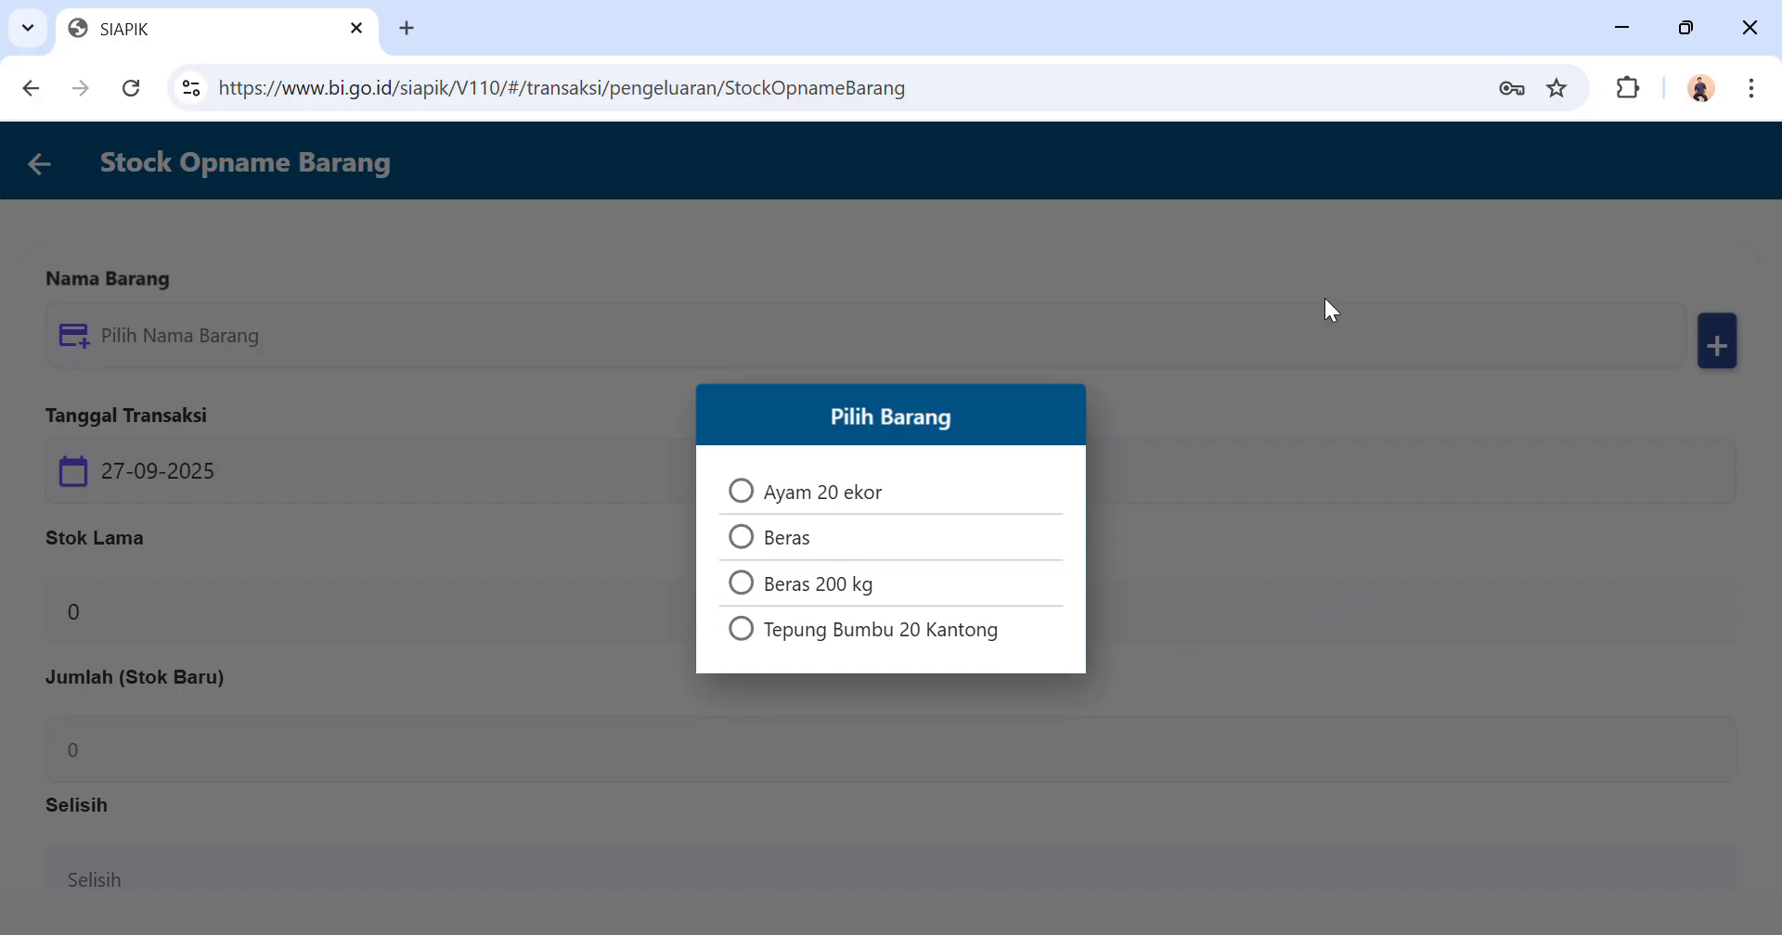
pyautogui.click(994, 497)
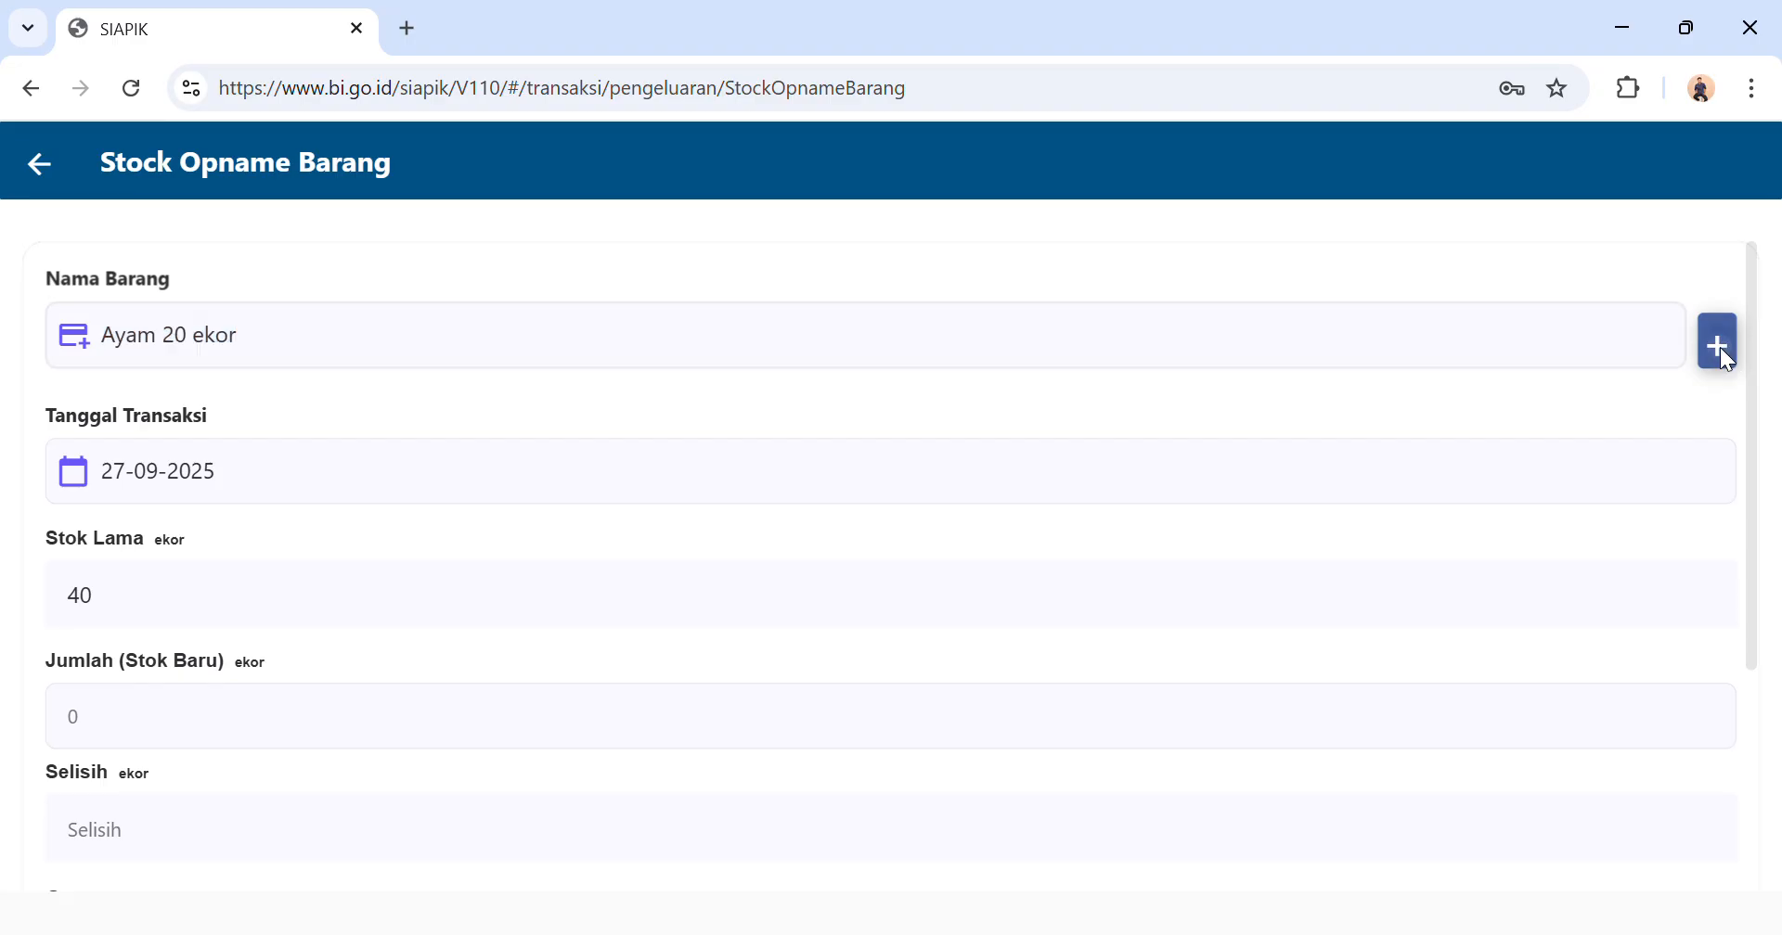
# Begin creating a new stock item named Ayam in the Ayam category.
pyautogui.click(1718, 345)
pyautogui.click(920, 416)
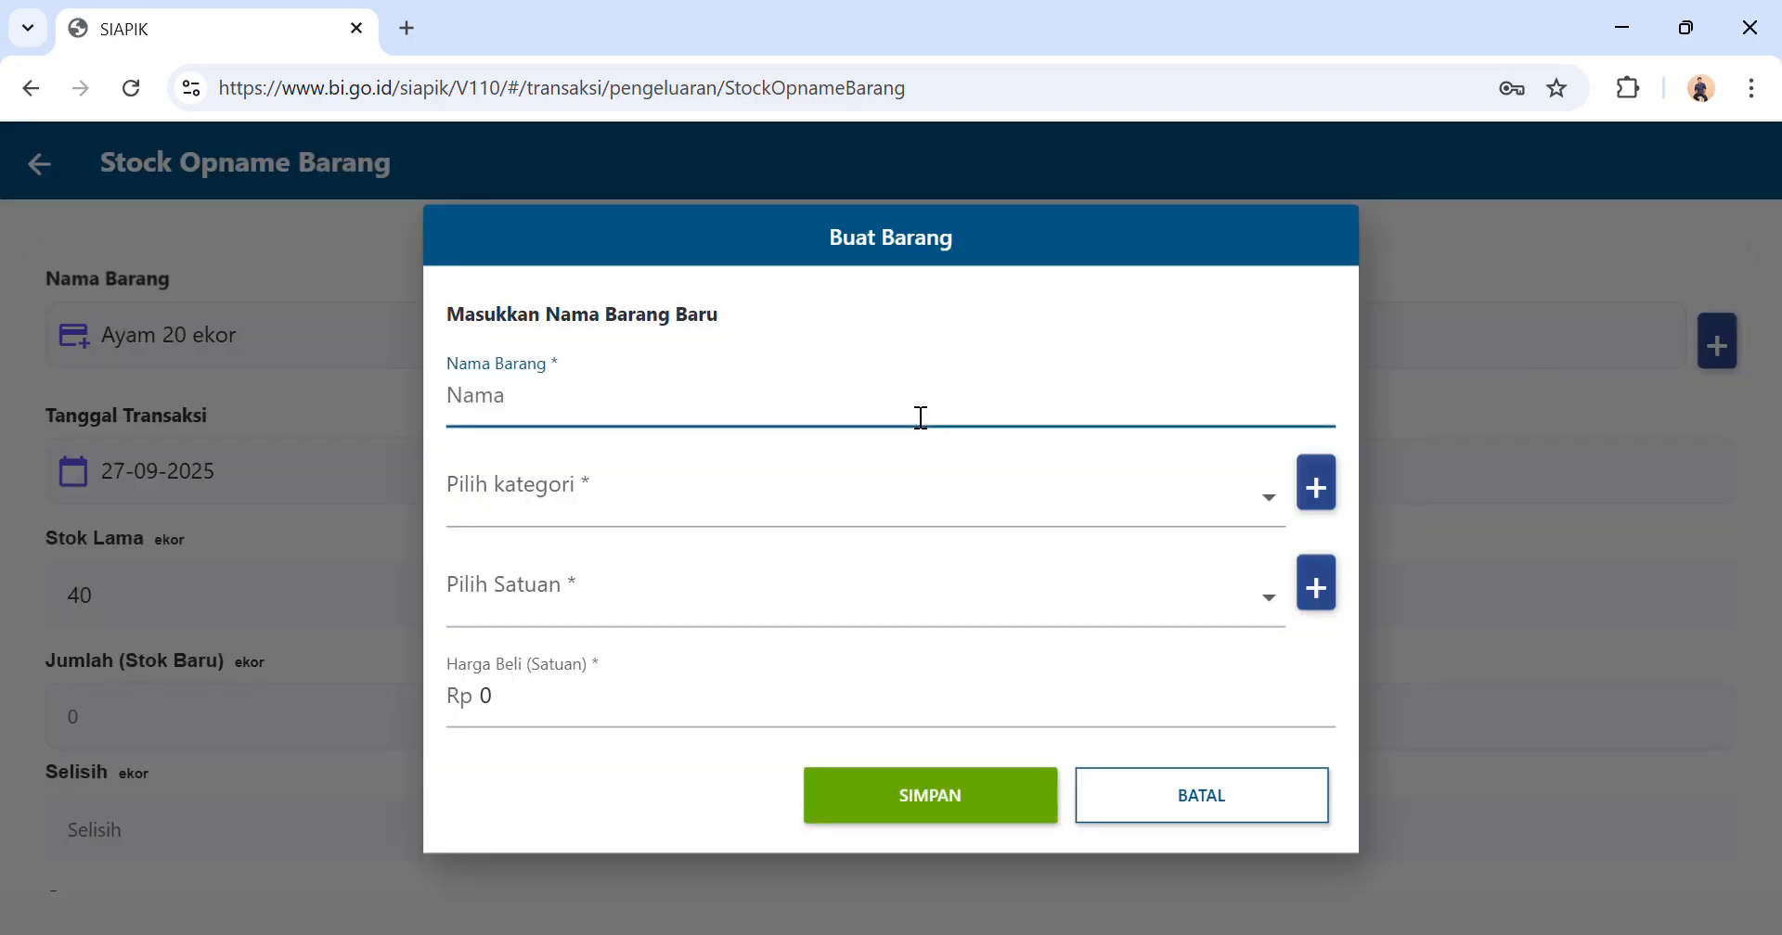
pyautogui.write('Ayam')
pyautogui.click(897, 526)
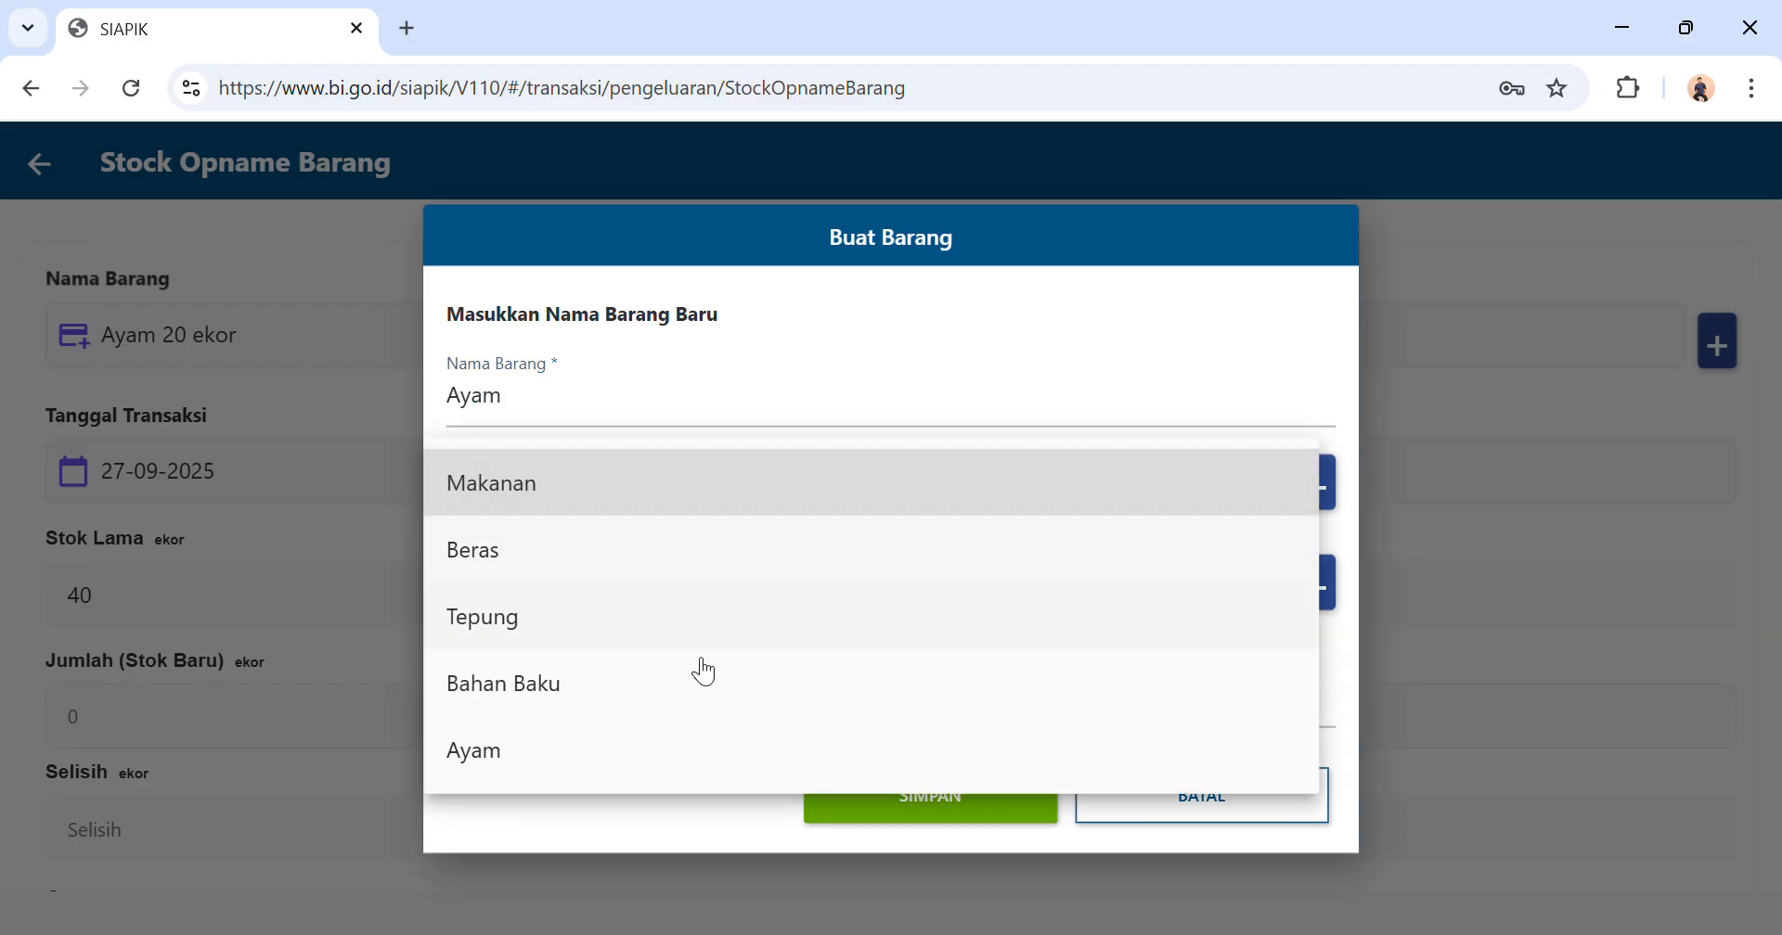
pyautogui.click(654, 733)
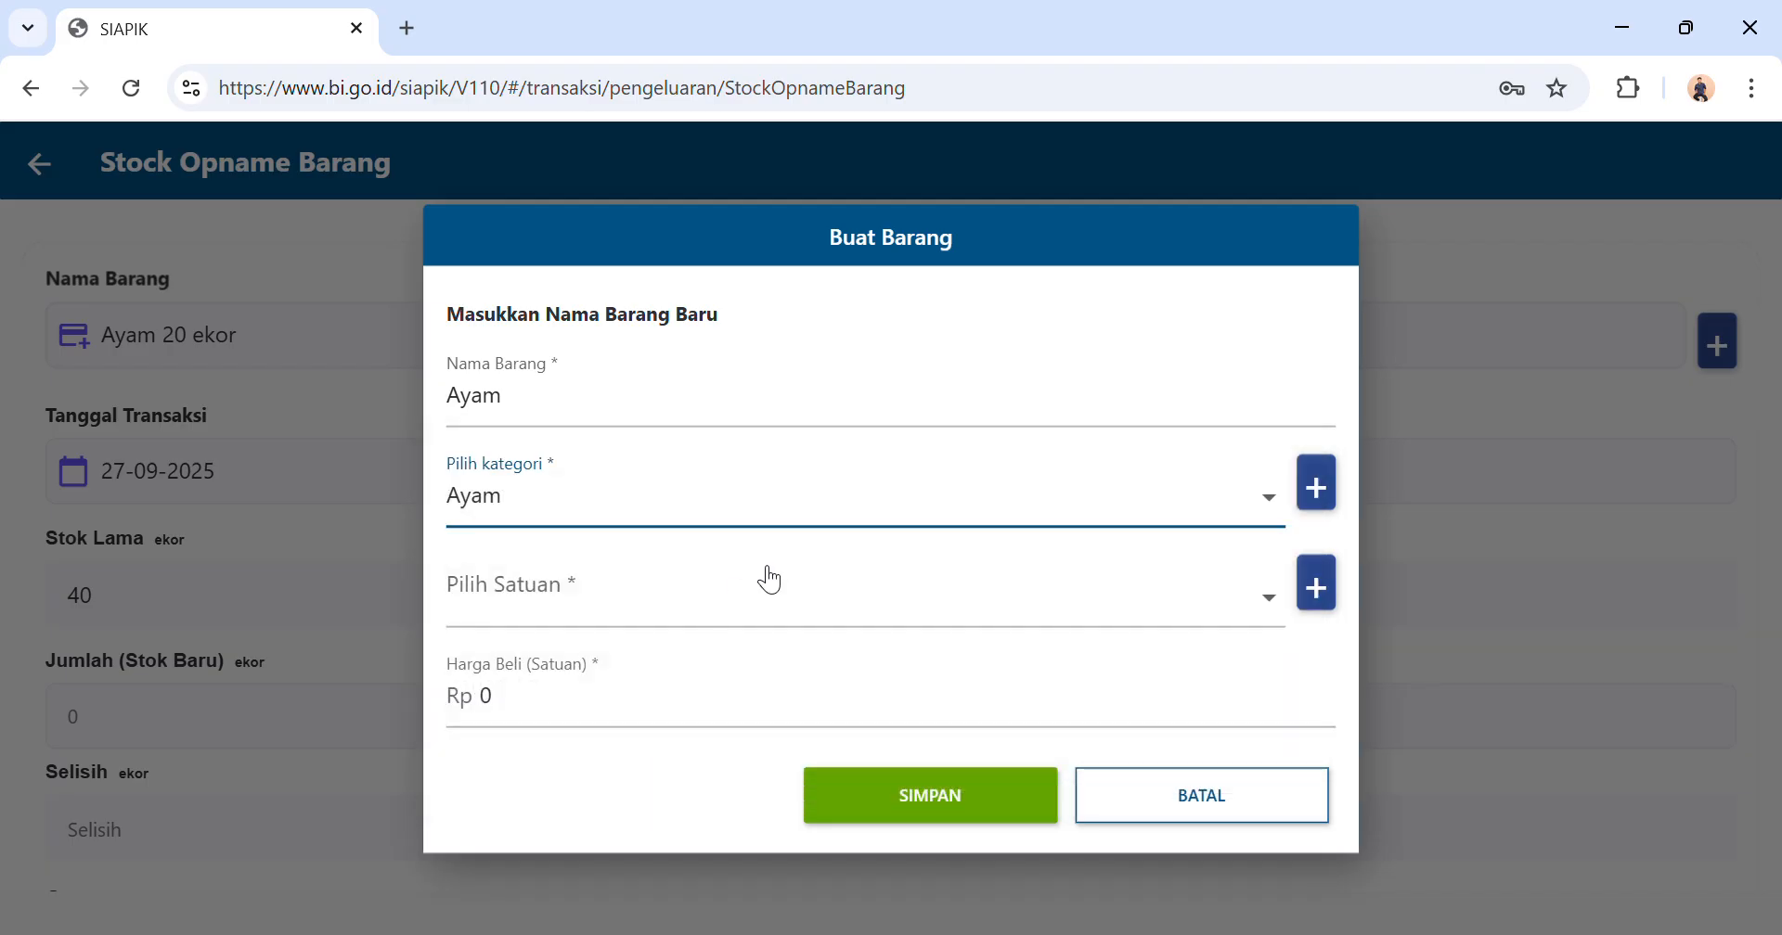
# Set the new Ayam item's unit to ekor and its unit purchase price to Rp 30.000, and save it.
pyautogui.click(753, 601)
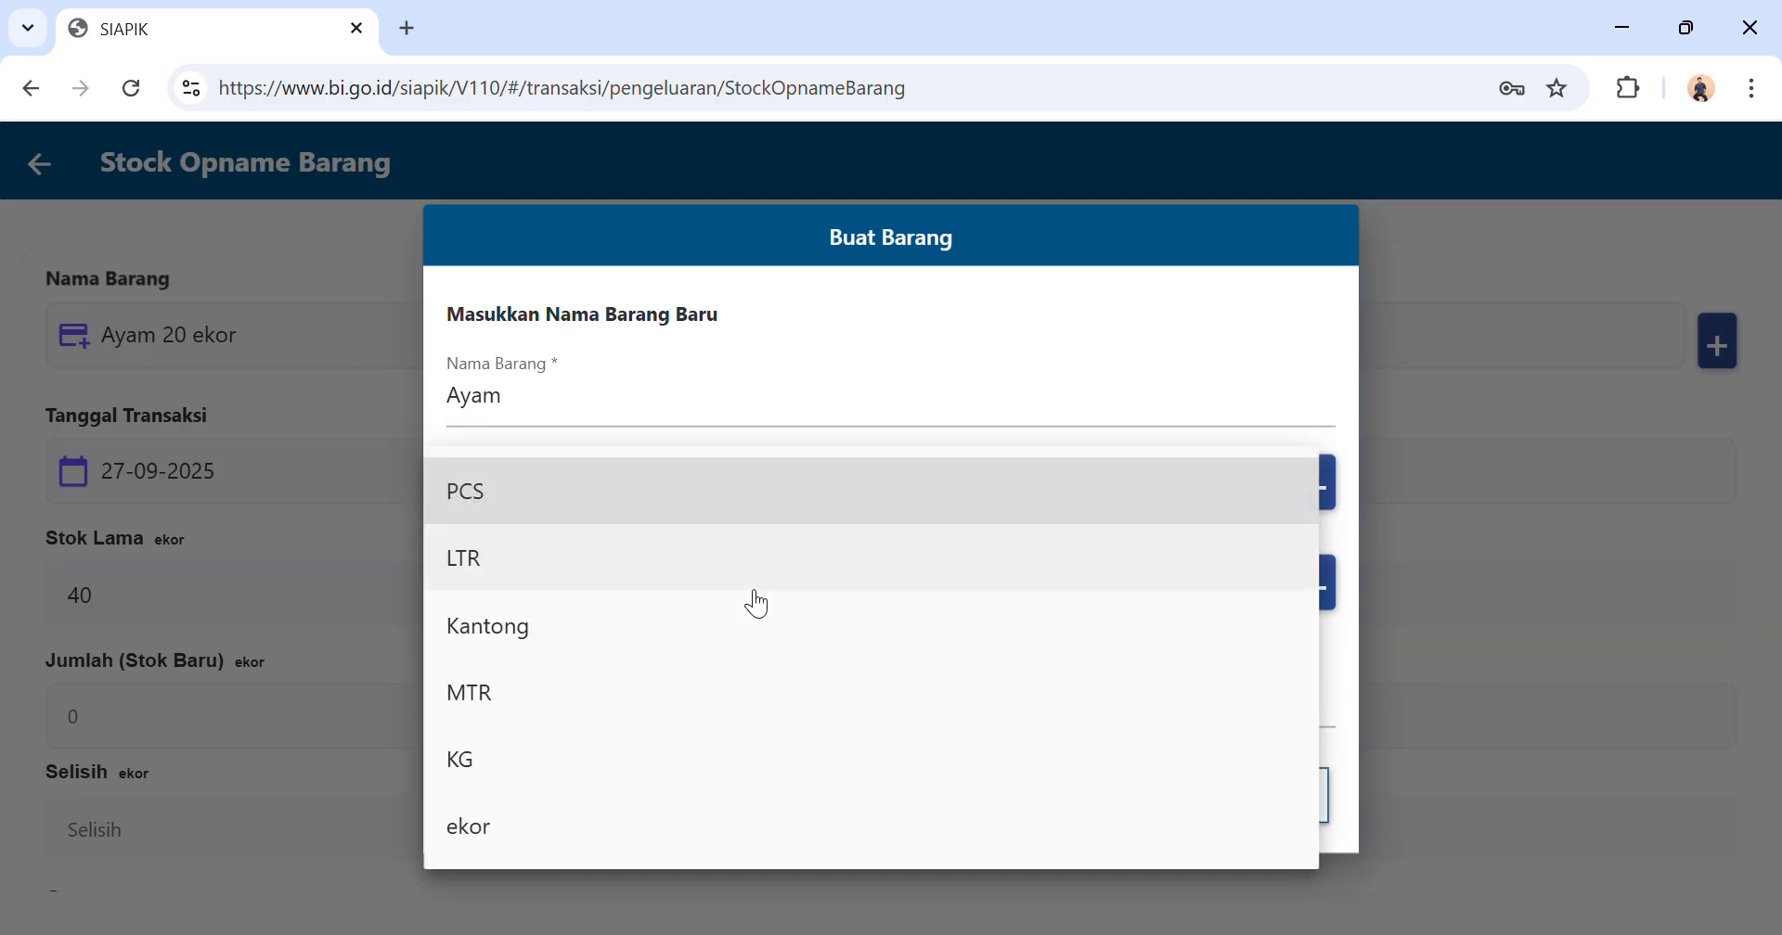
pyautogui.click(620, 781)
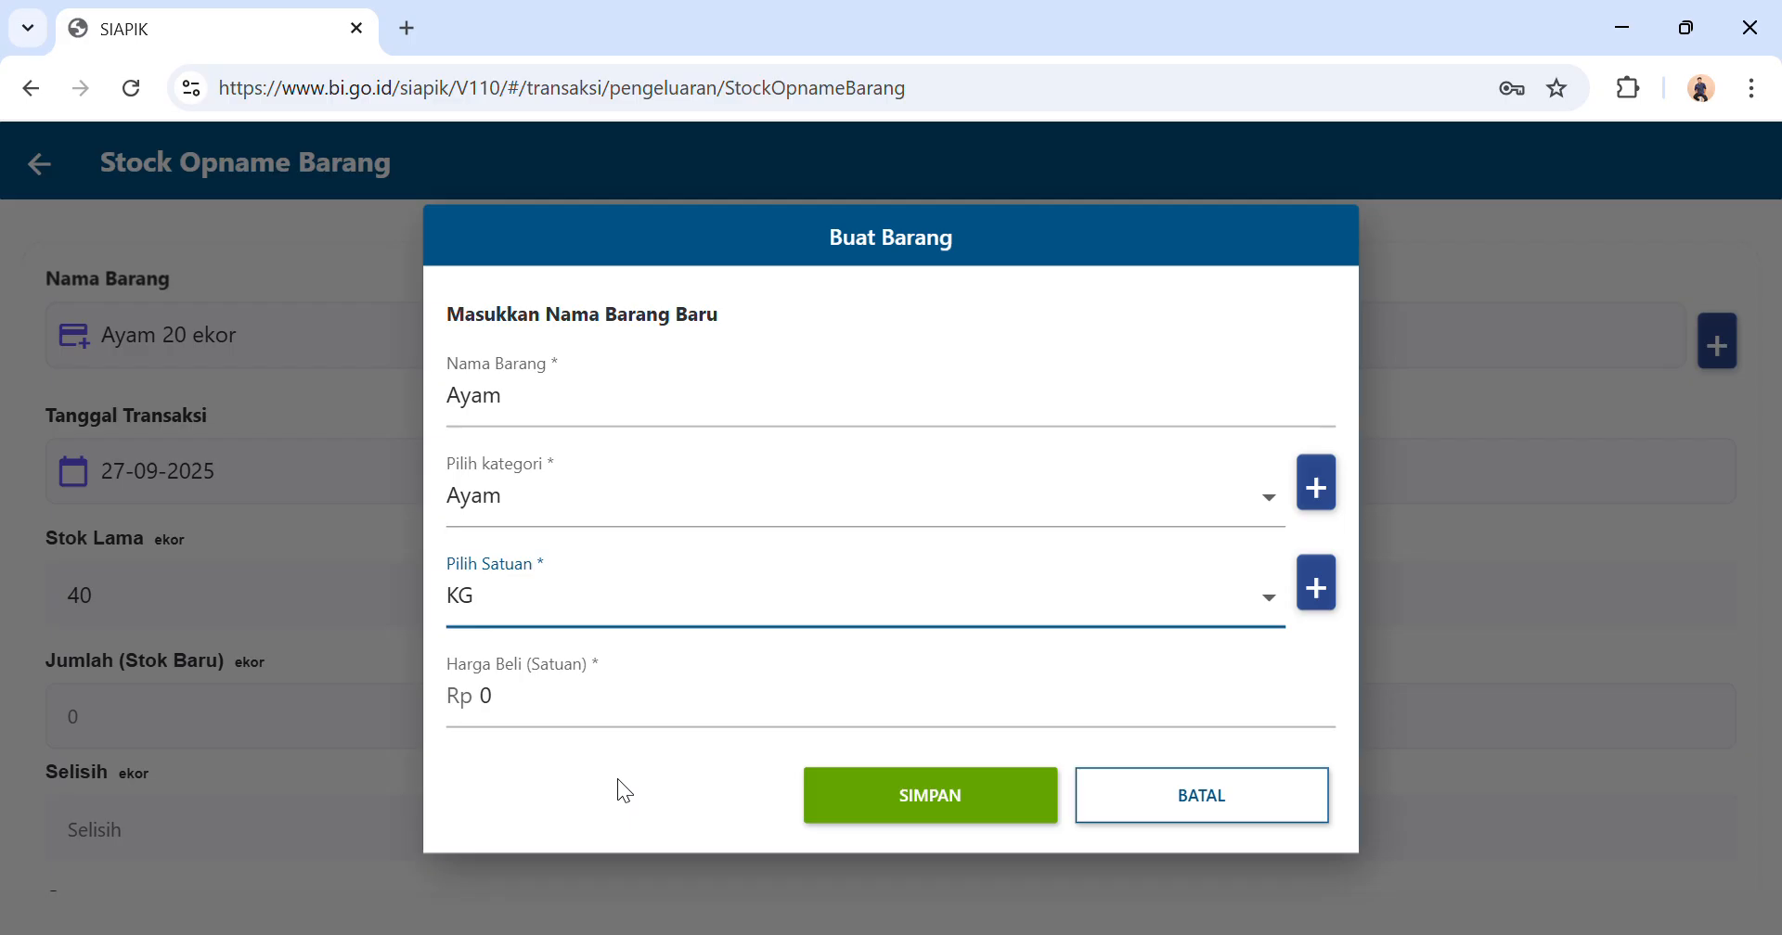
pyautogui.click(694, 608)
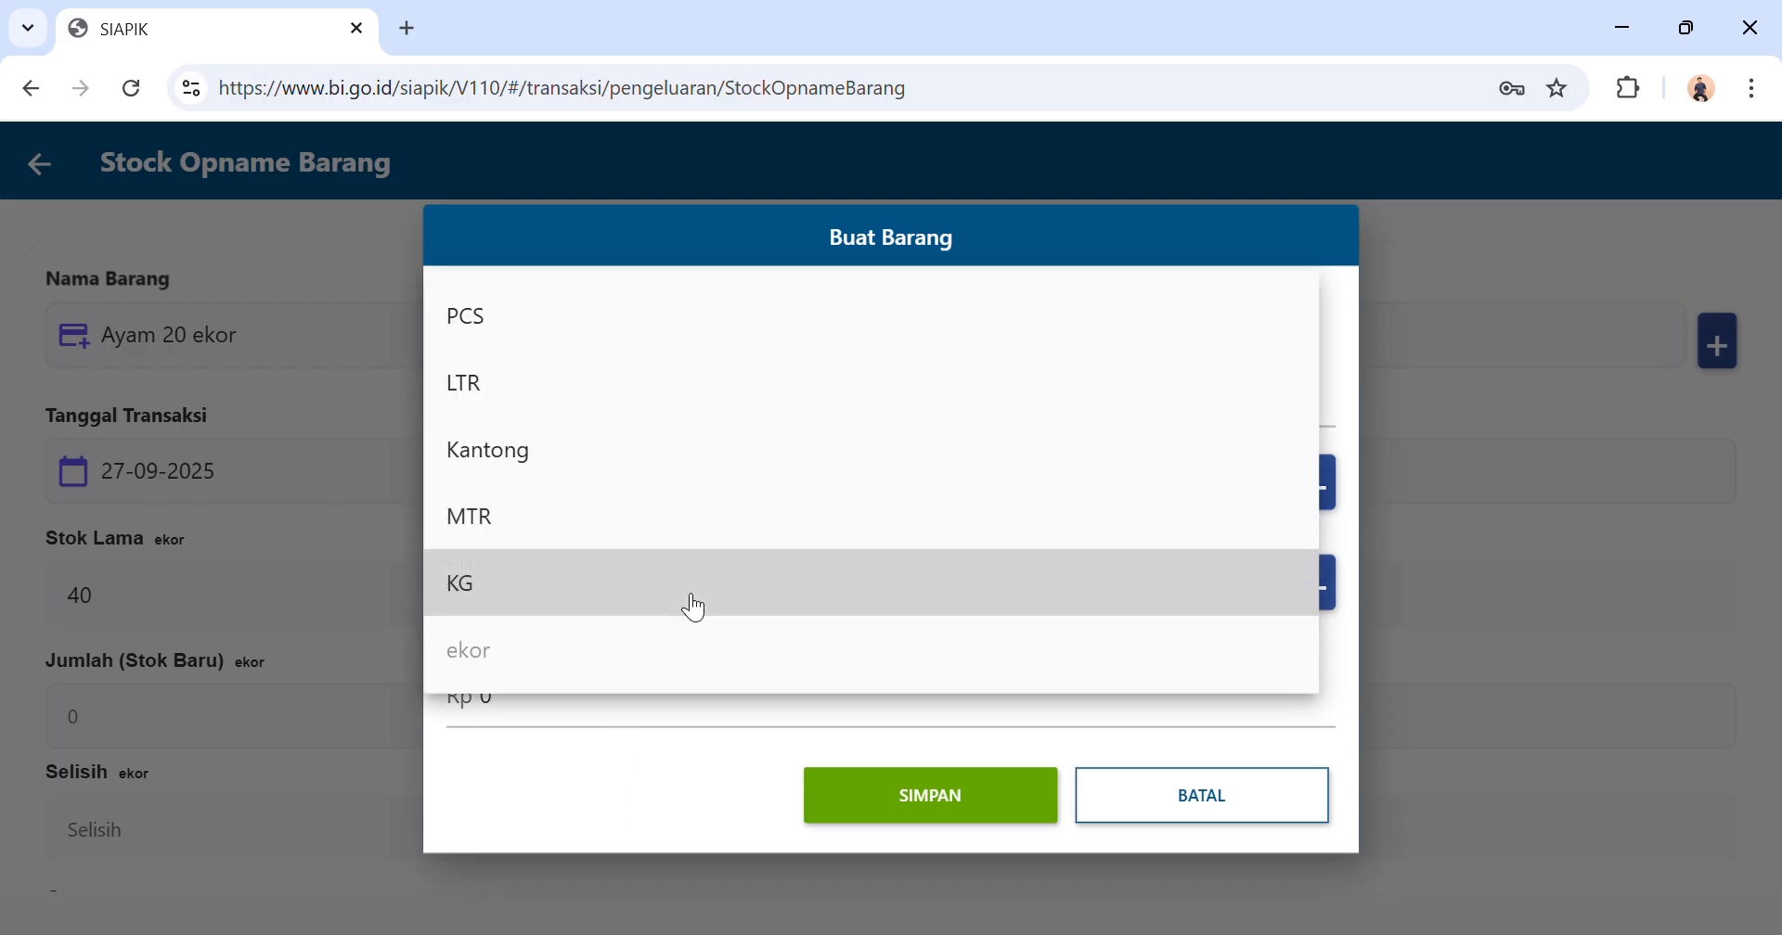
pyautogui.click(640, 649)
pyautogui.click(757, 729)
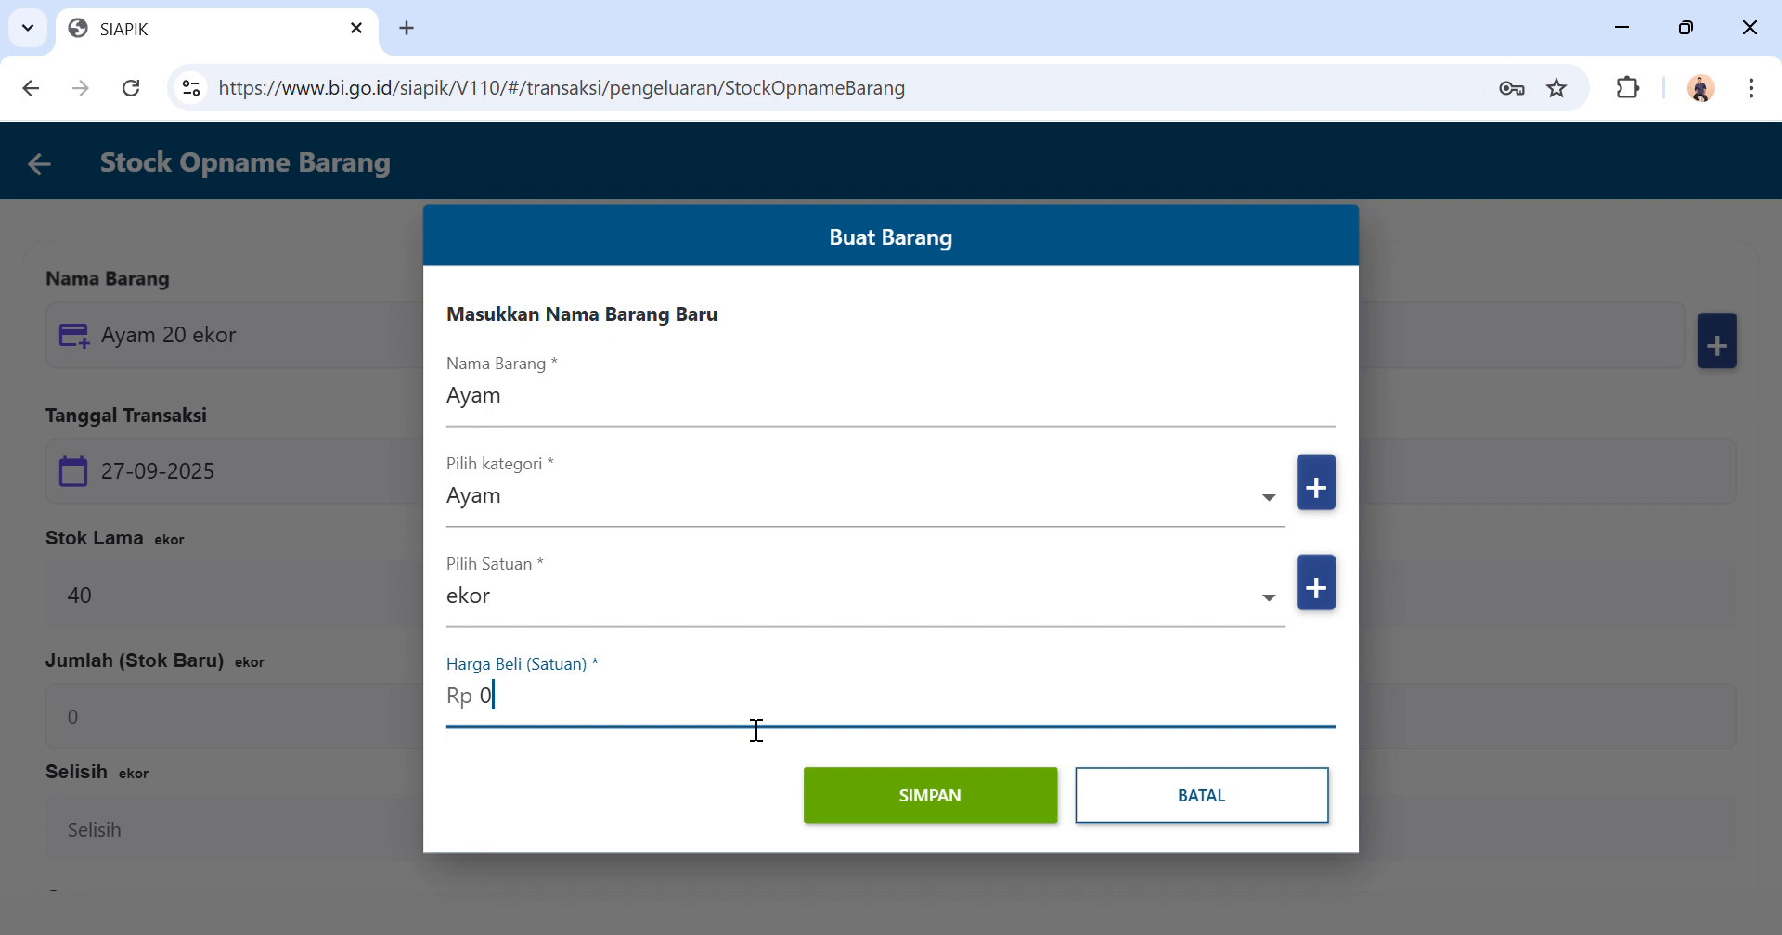
pyautogui.write('30000')
pyautogui.click(928, 800)
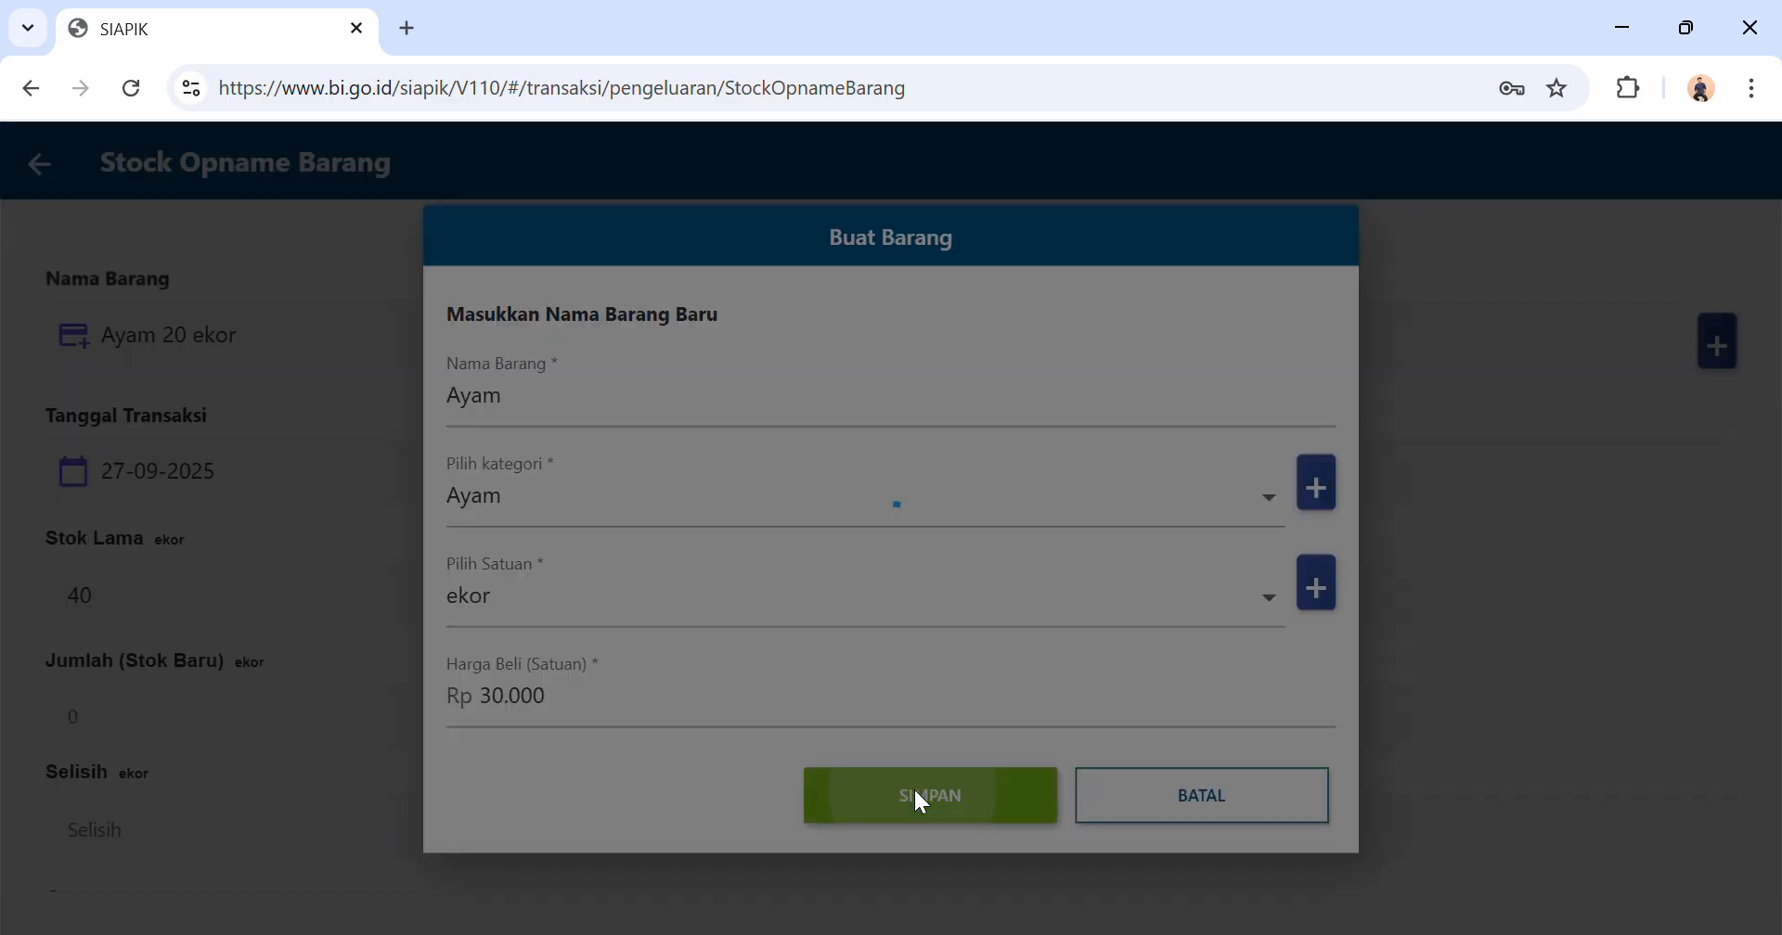
pyautogui.click(889, 616)
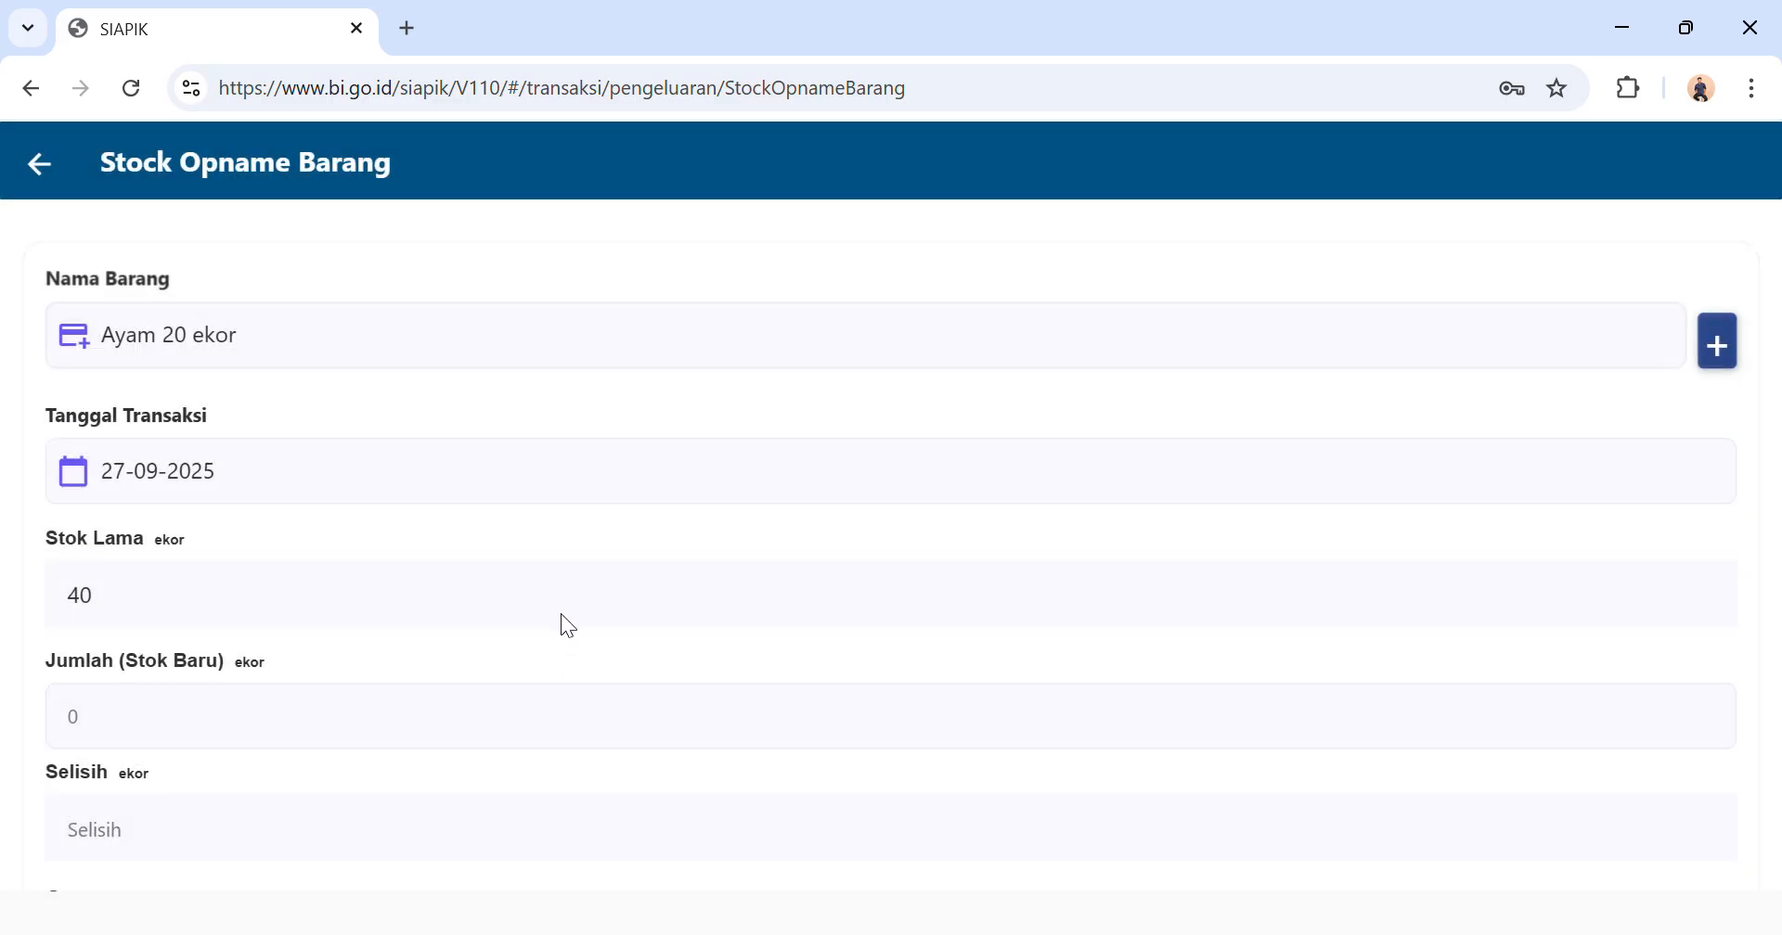
# Set the transaction date of the Ayam 20 ekor stock-taking to 12-07-2025.
pyautogui.scroll(-2, 567, 609)
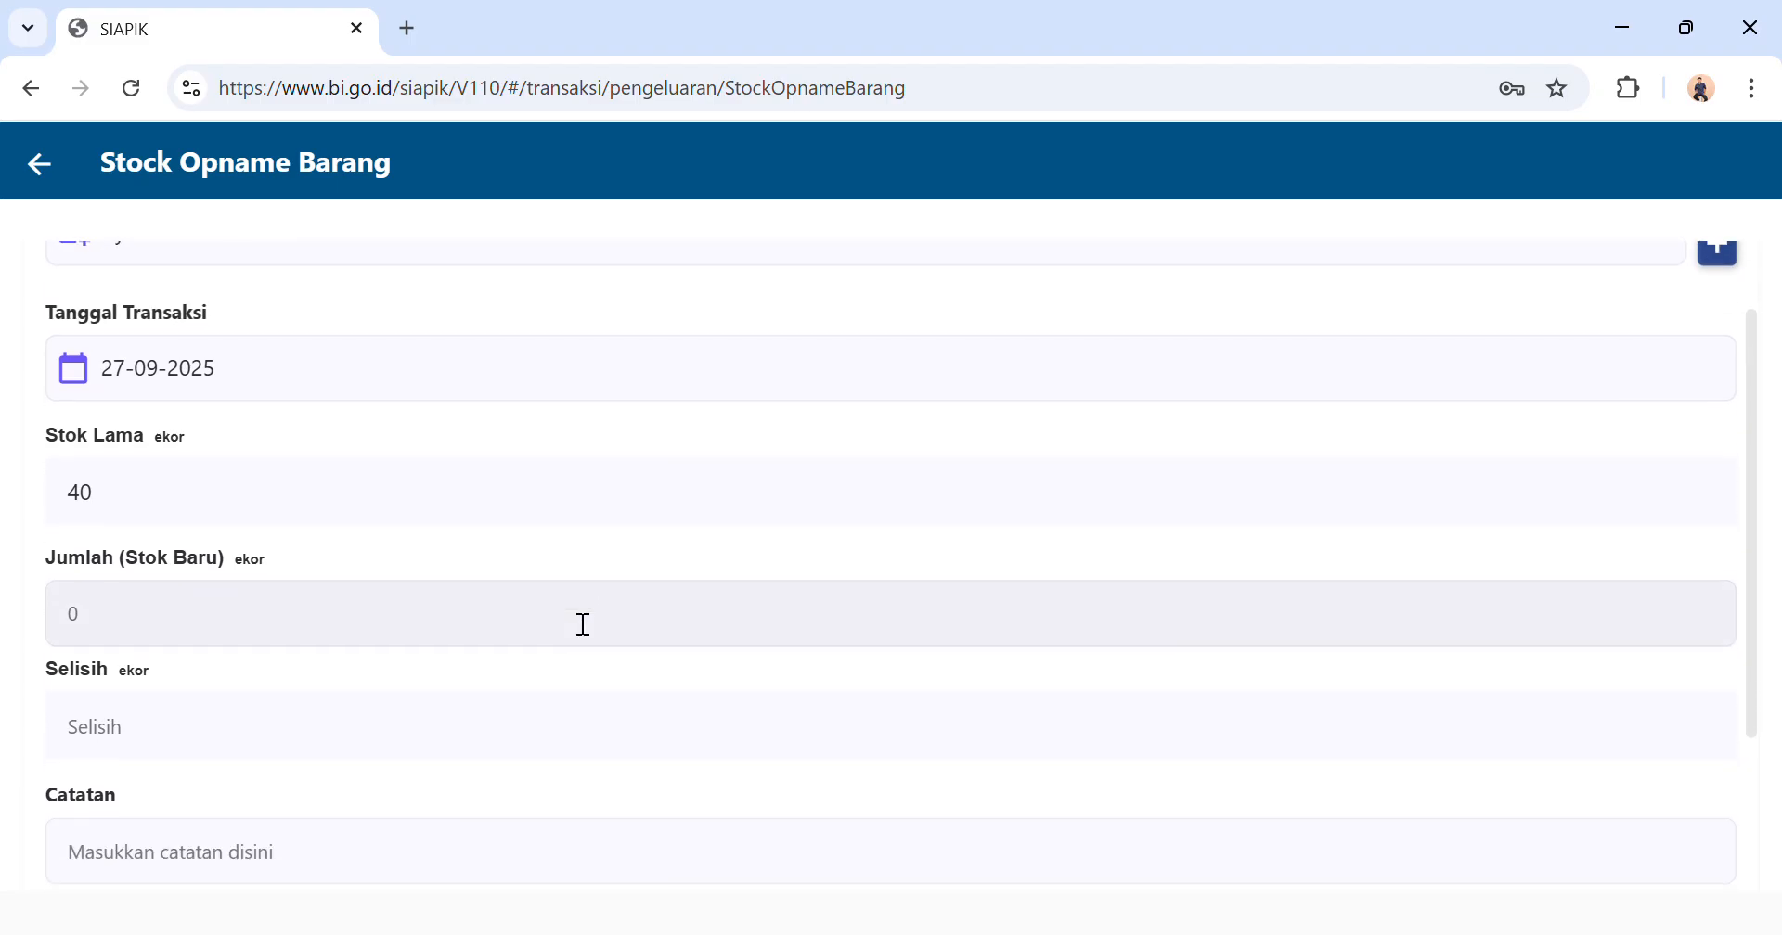
pyautogui.scroll(2, 580, 622)
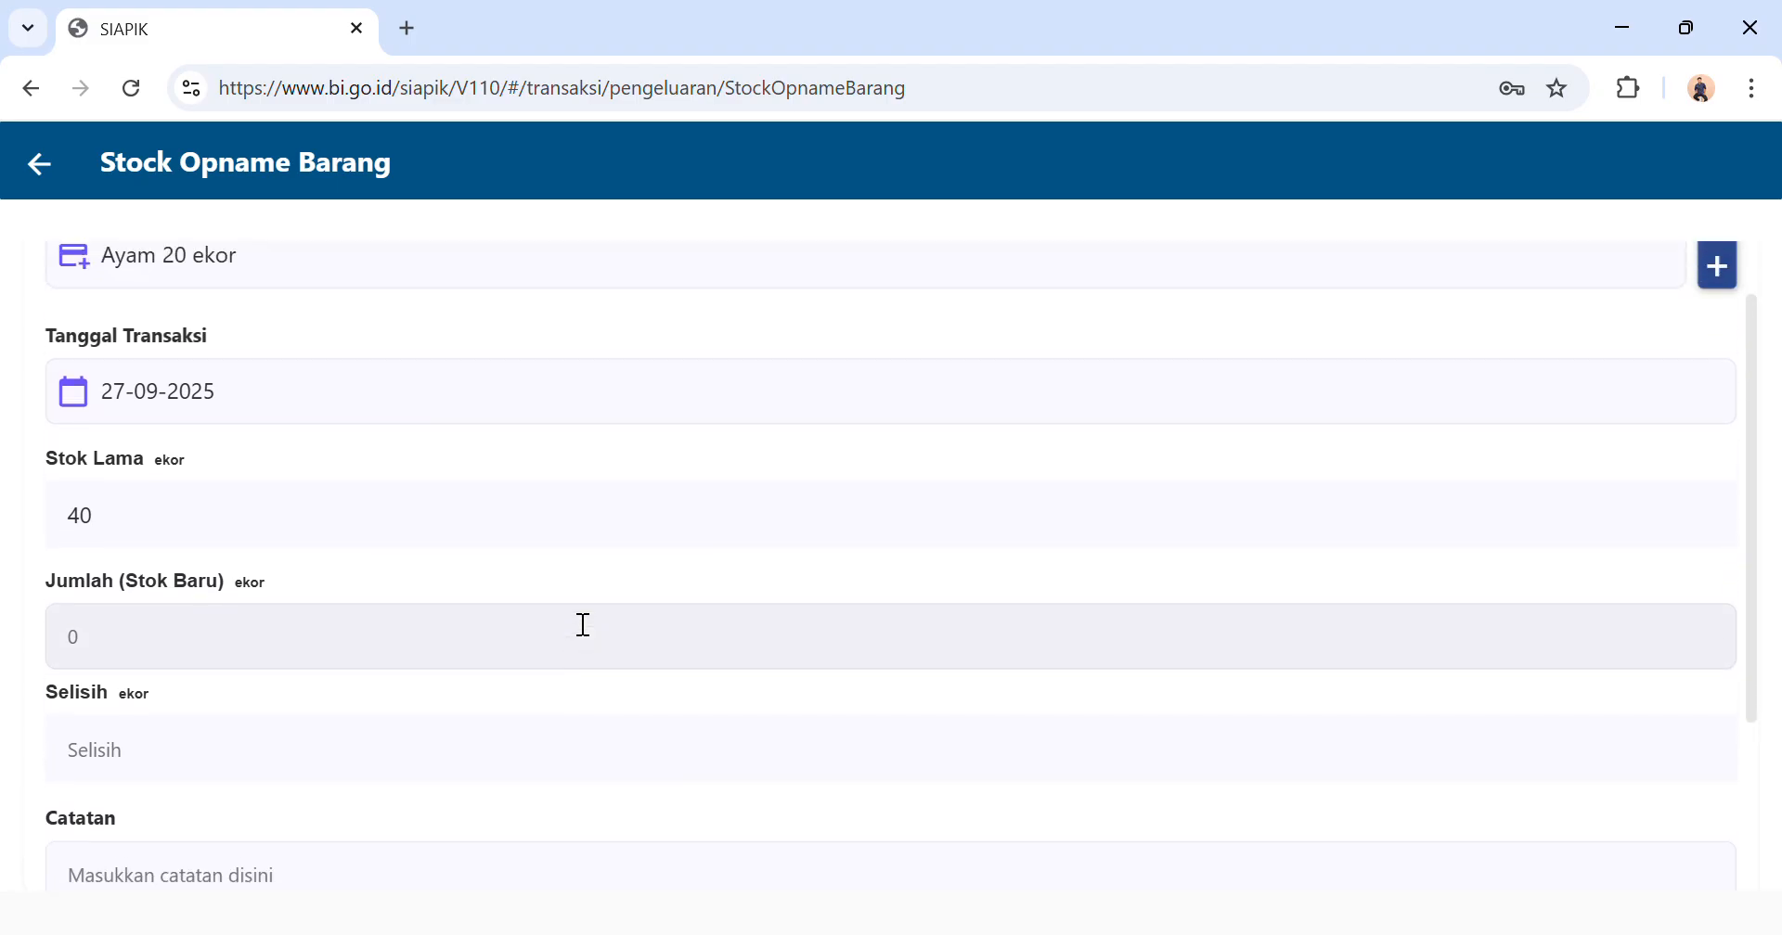
pyautogui.click(364, 493)
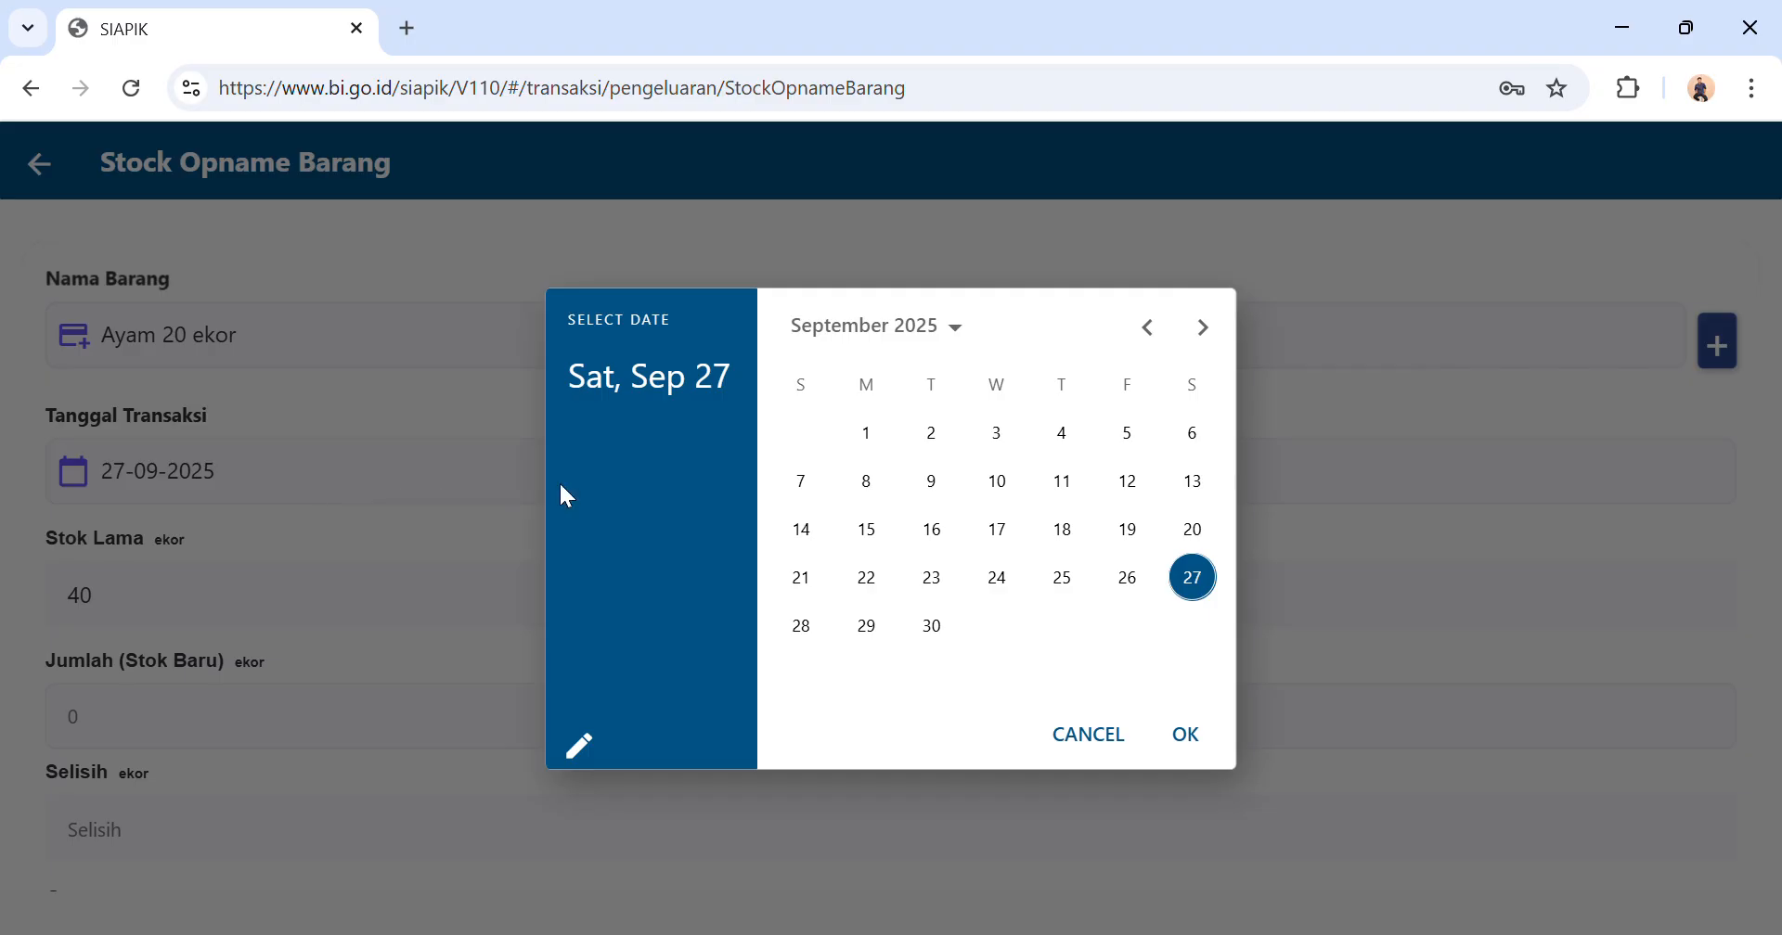
pyautogui.click(1151, 332)
pyautogui.click(1153, 336)
pyautogui.click(1195, 492)
pyautogui.click(1185, 734)
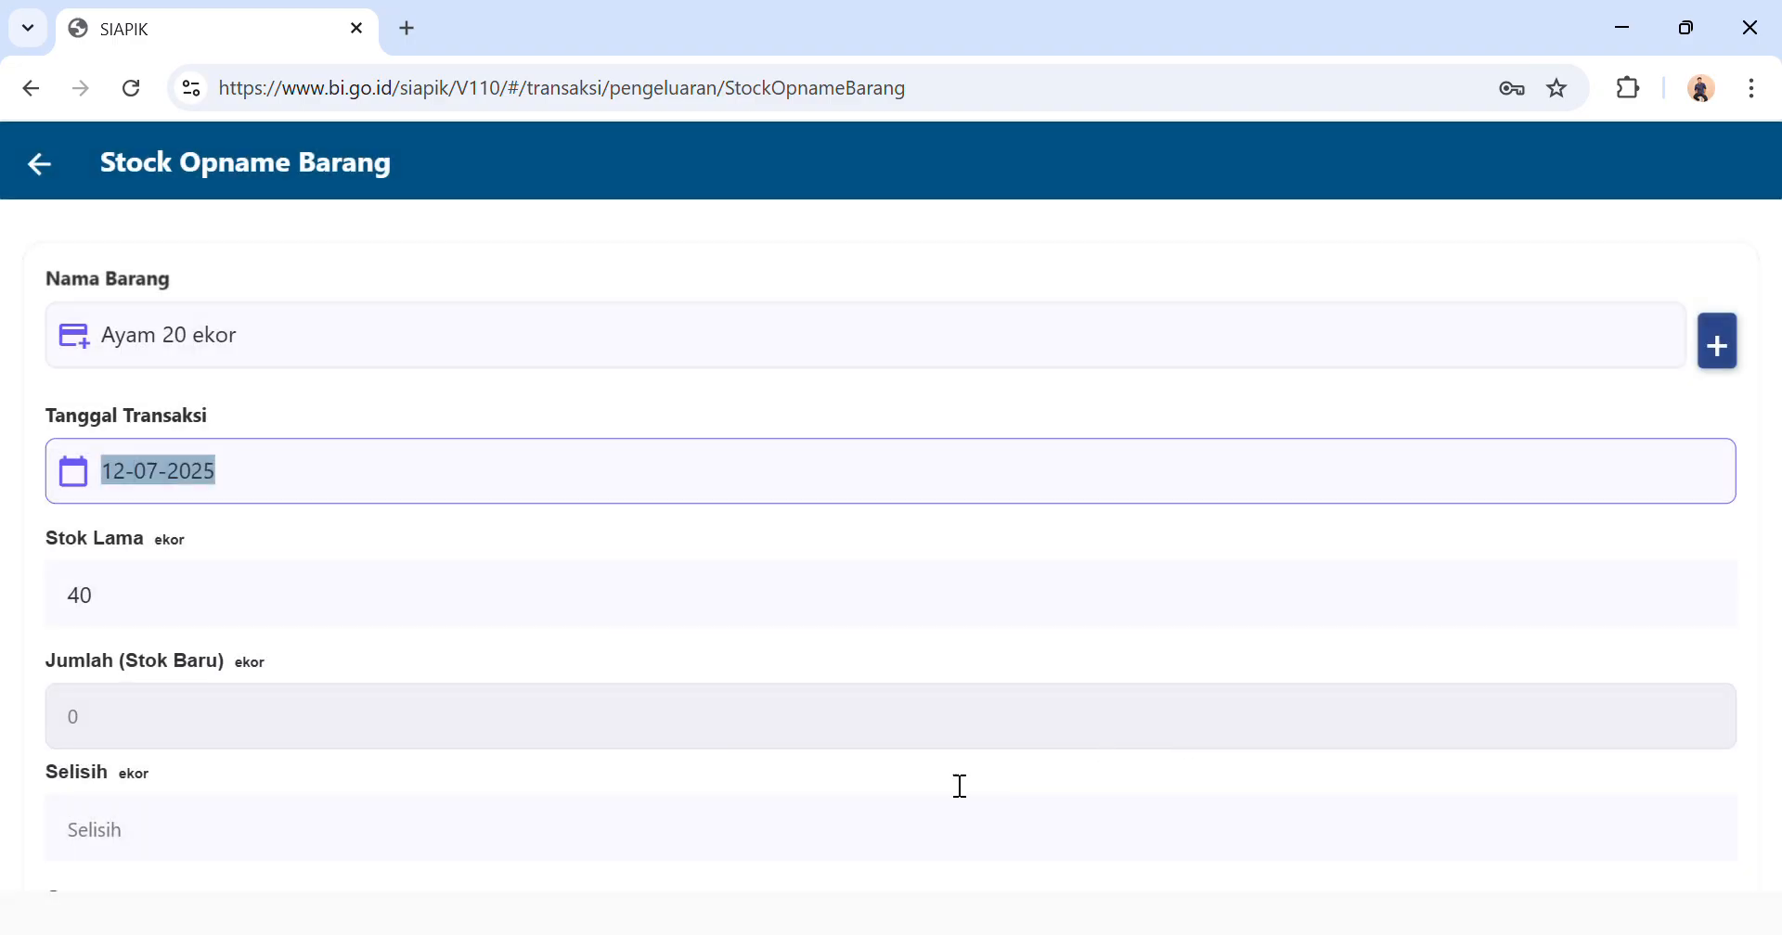
# Set the new stock quantity of Ayam 20 ekor to 11 ekor and save the stock-taking, returning to the transaction menu.
pyautogui.click(682, 594)
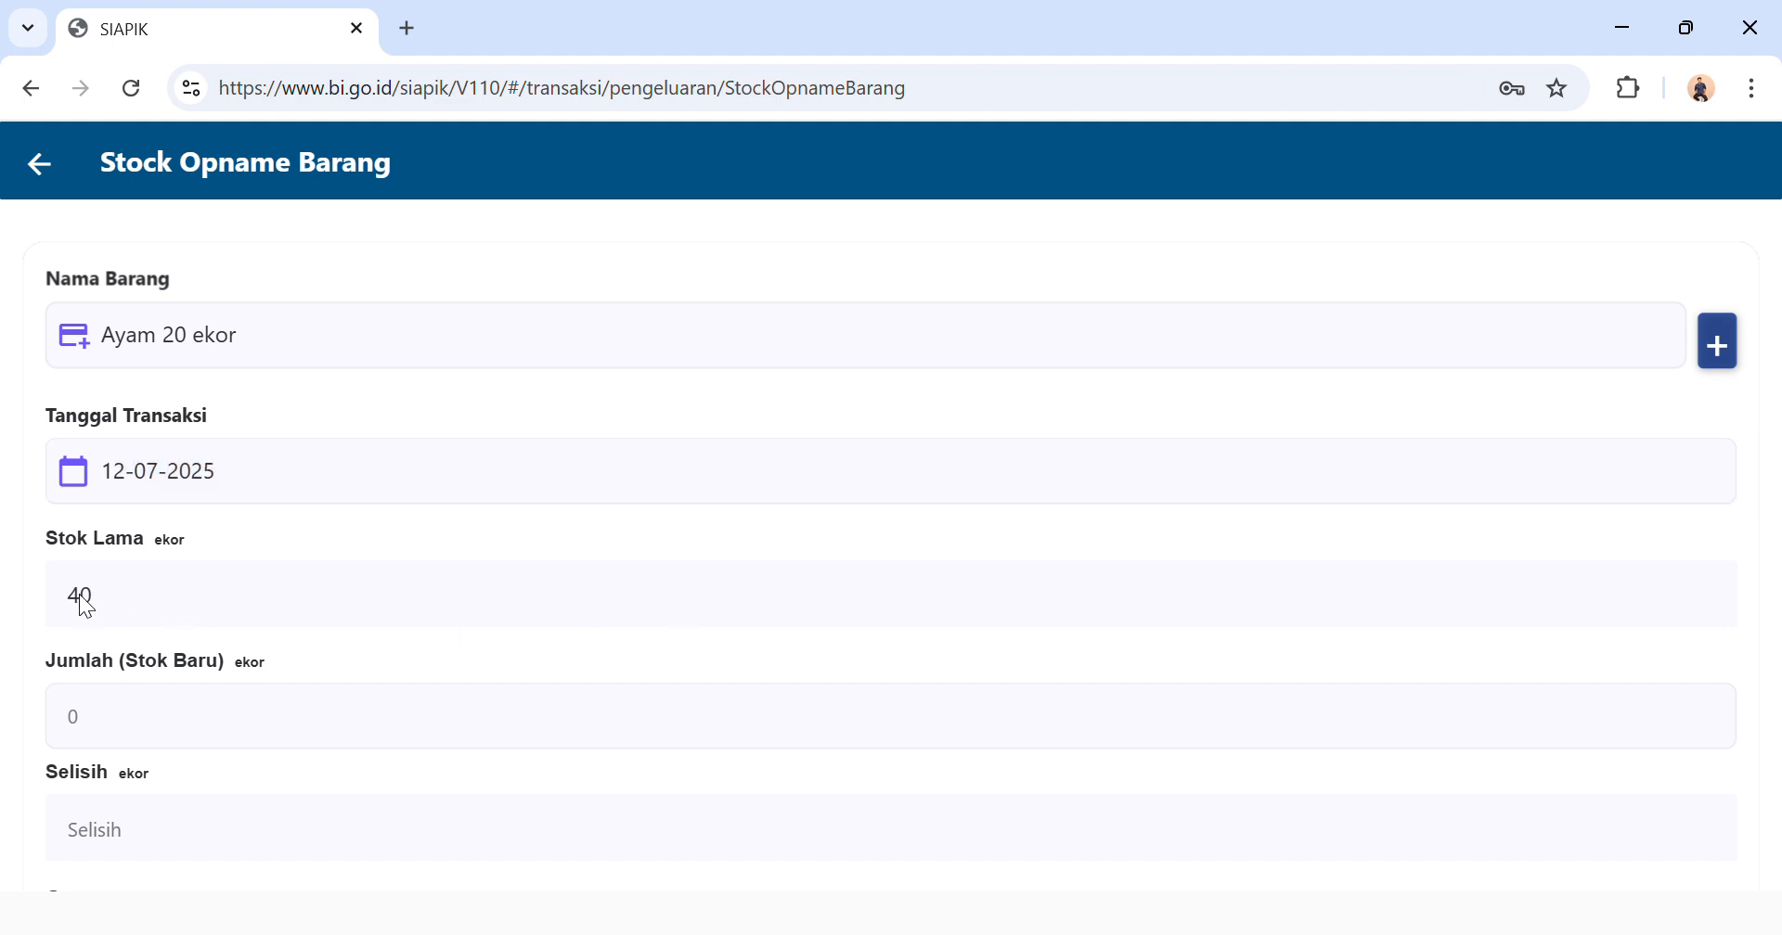
pyautogui.click(160, 757)
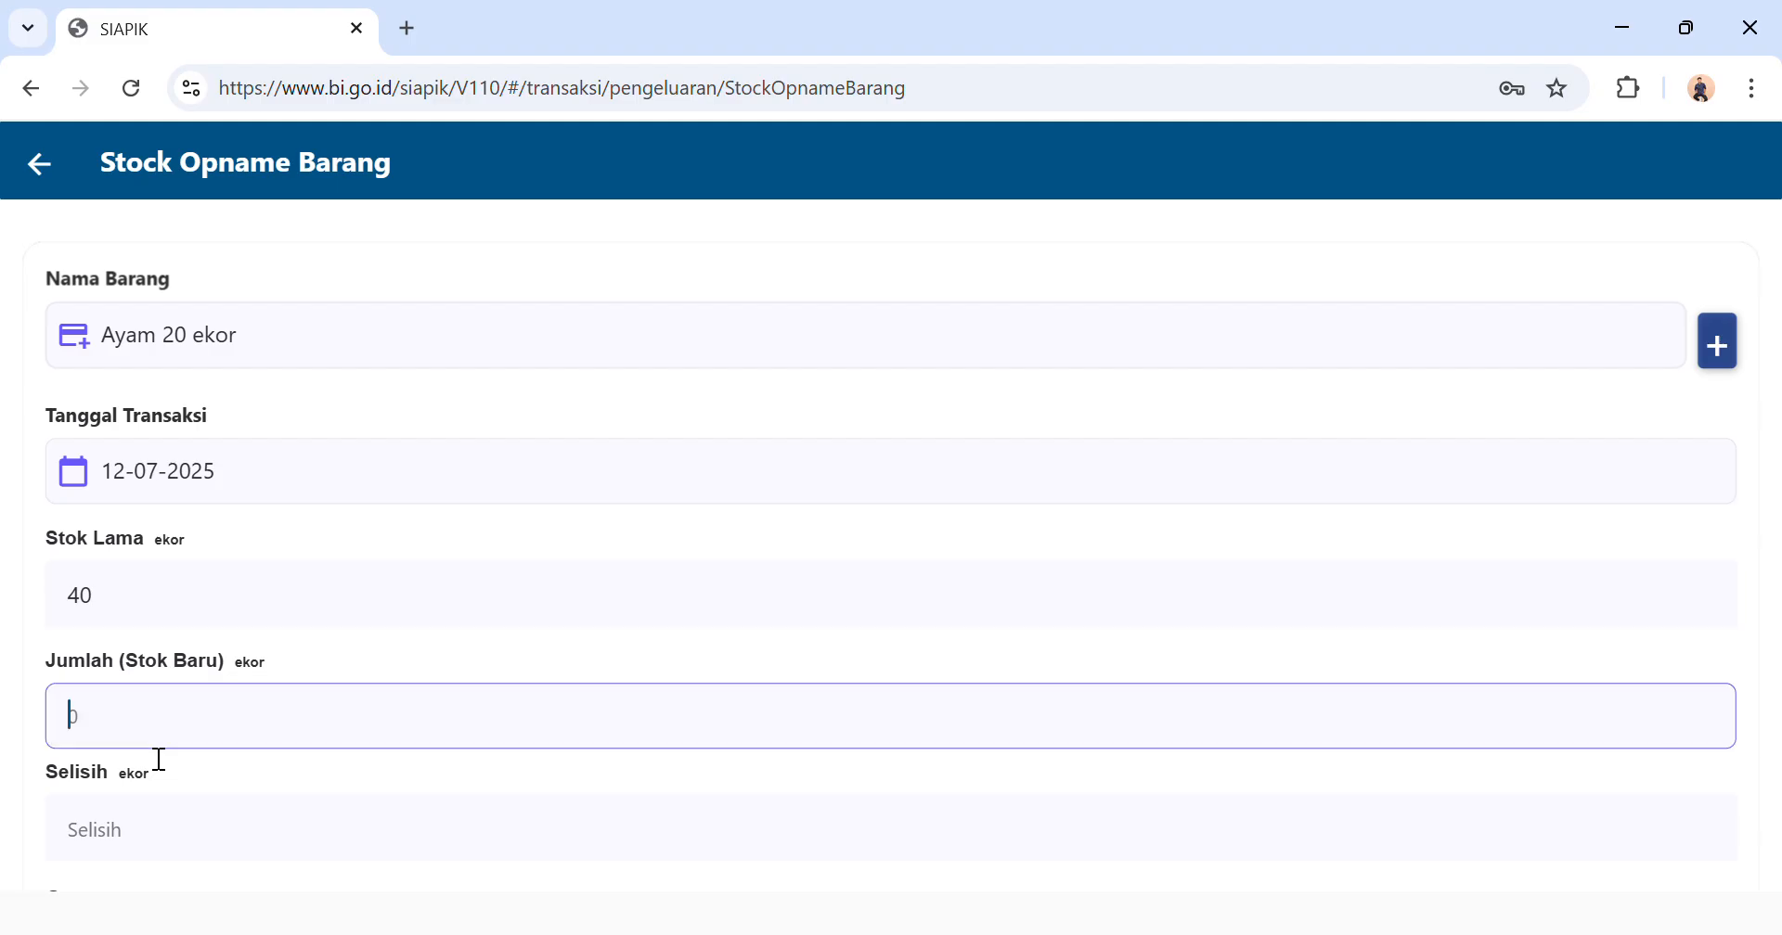
pyautogui.write('11')
pyautogui.scroll(-1, 153, 753)
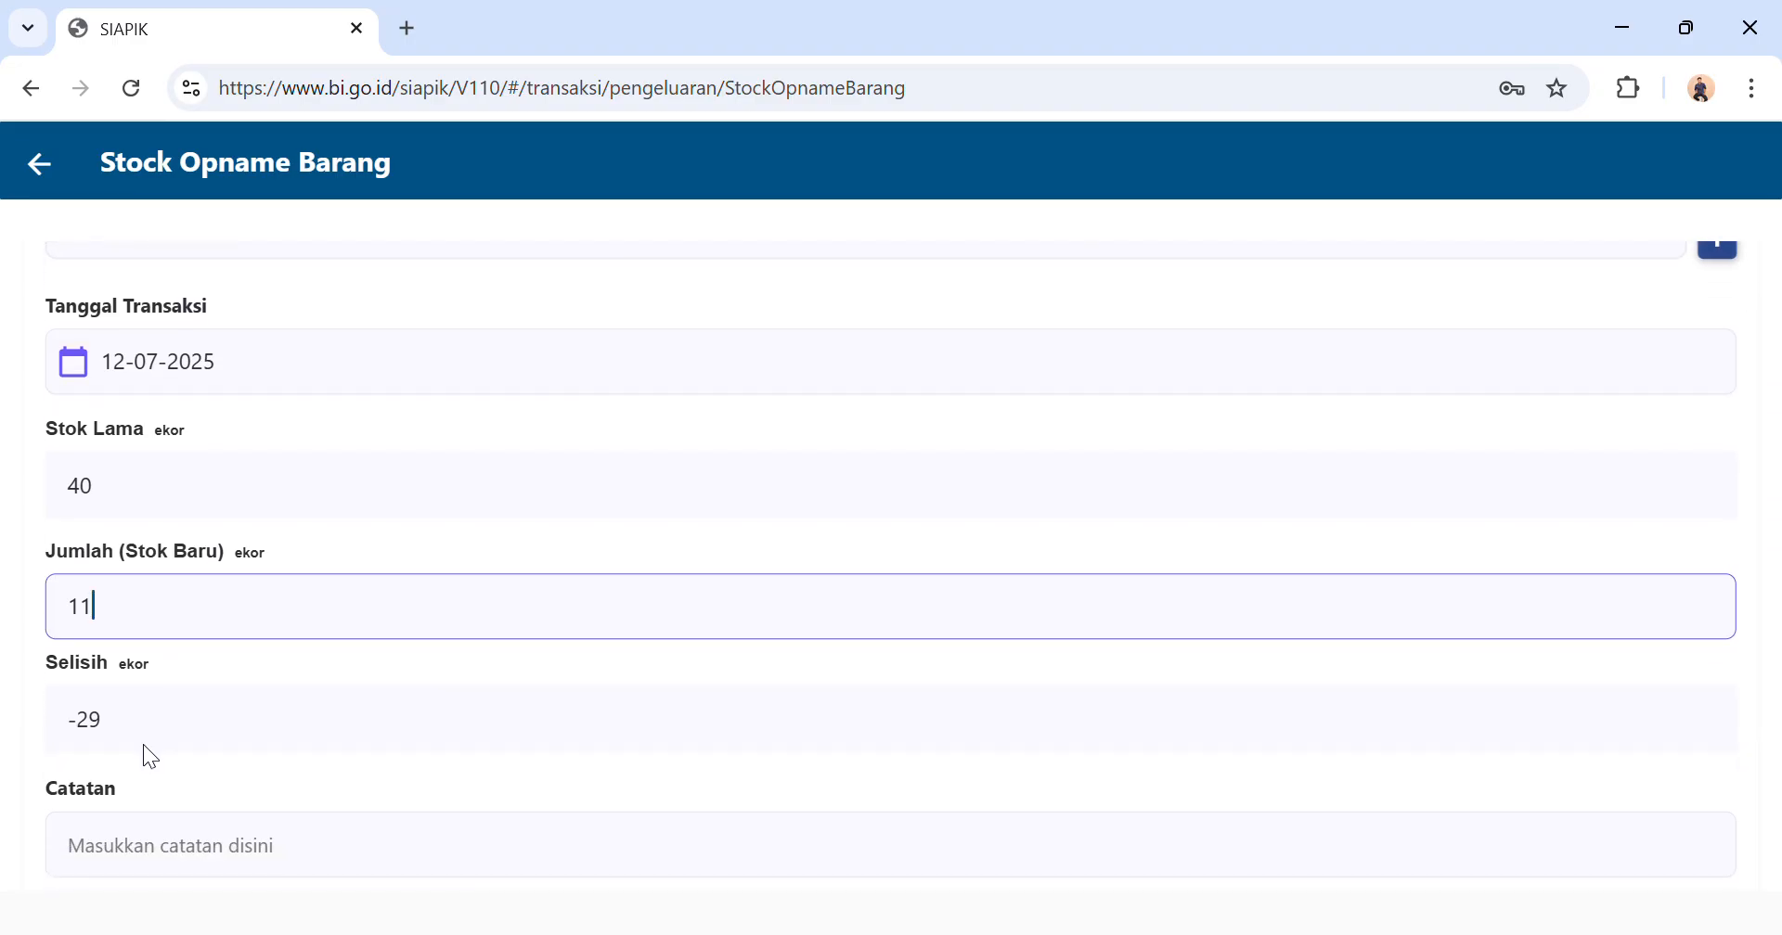
pyautogui.scroll(1, 149, 754)
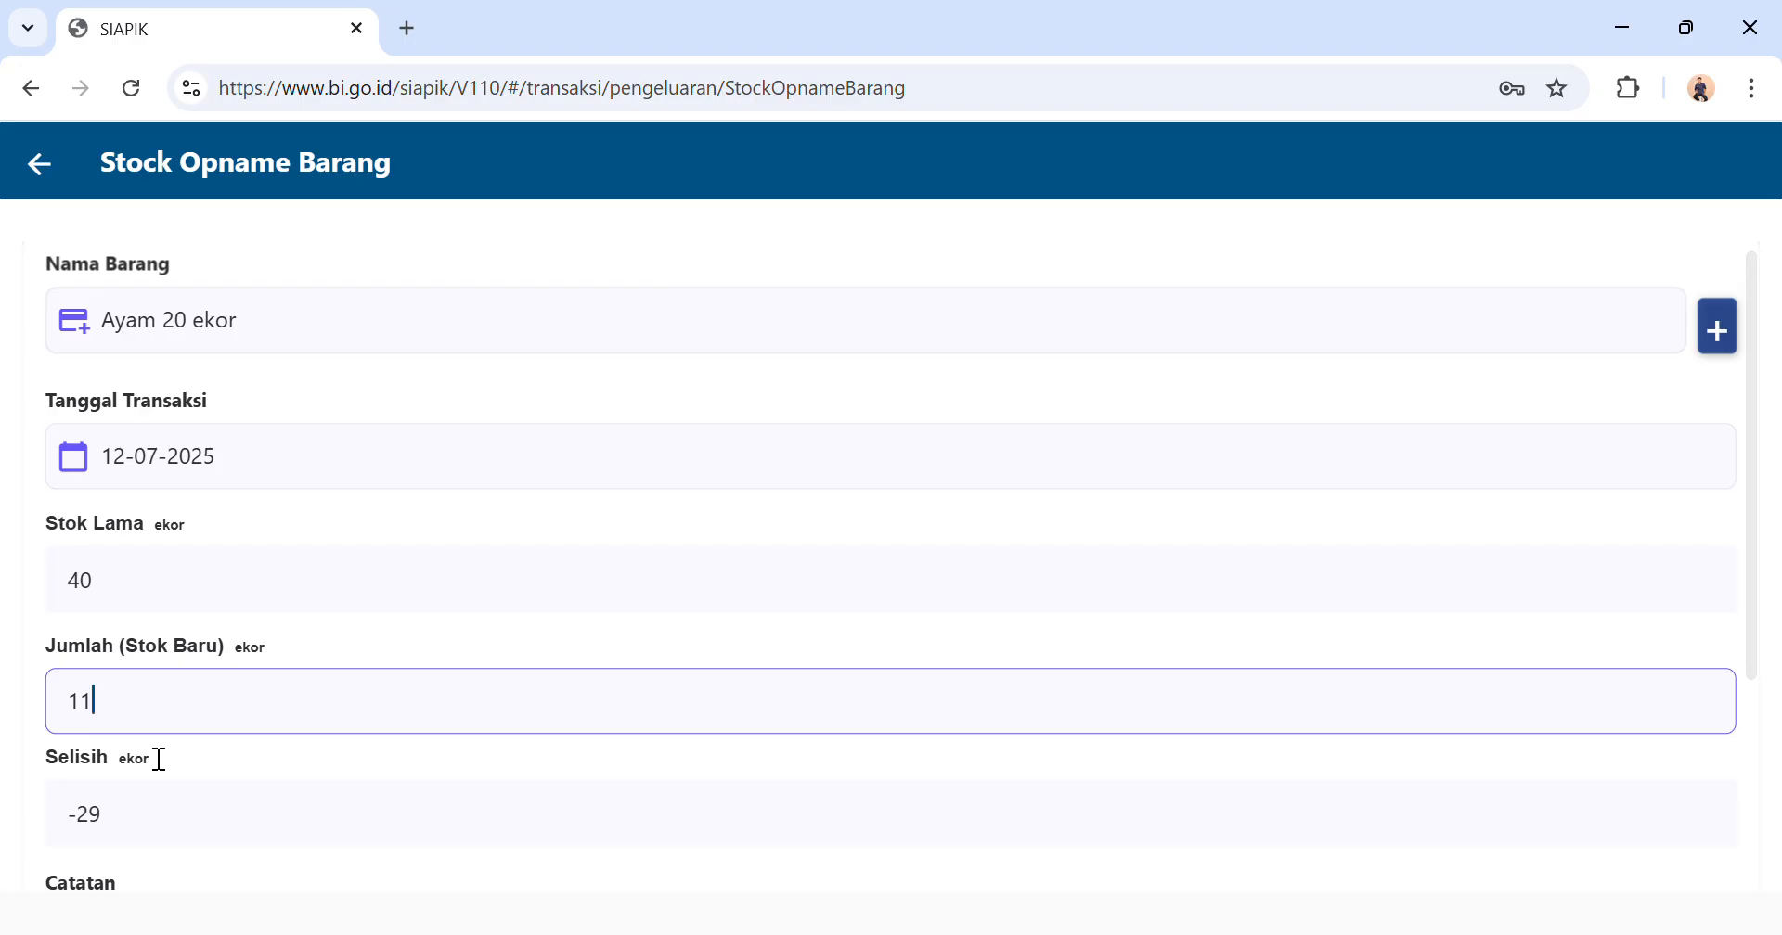
pyautogui.scroll(-3, 149, 756)
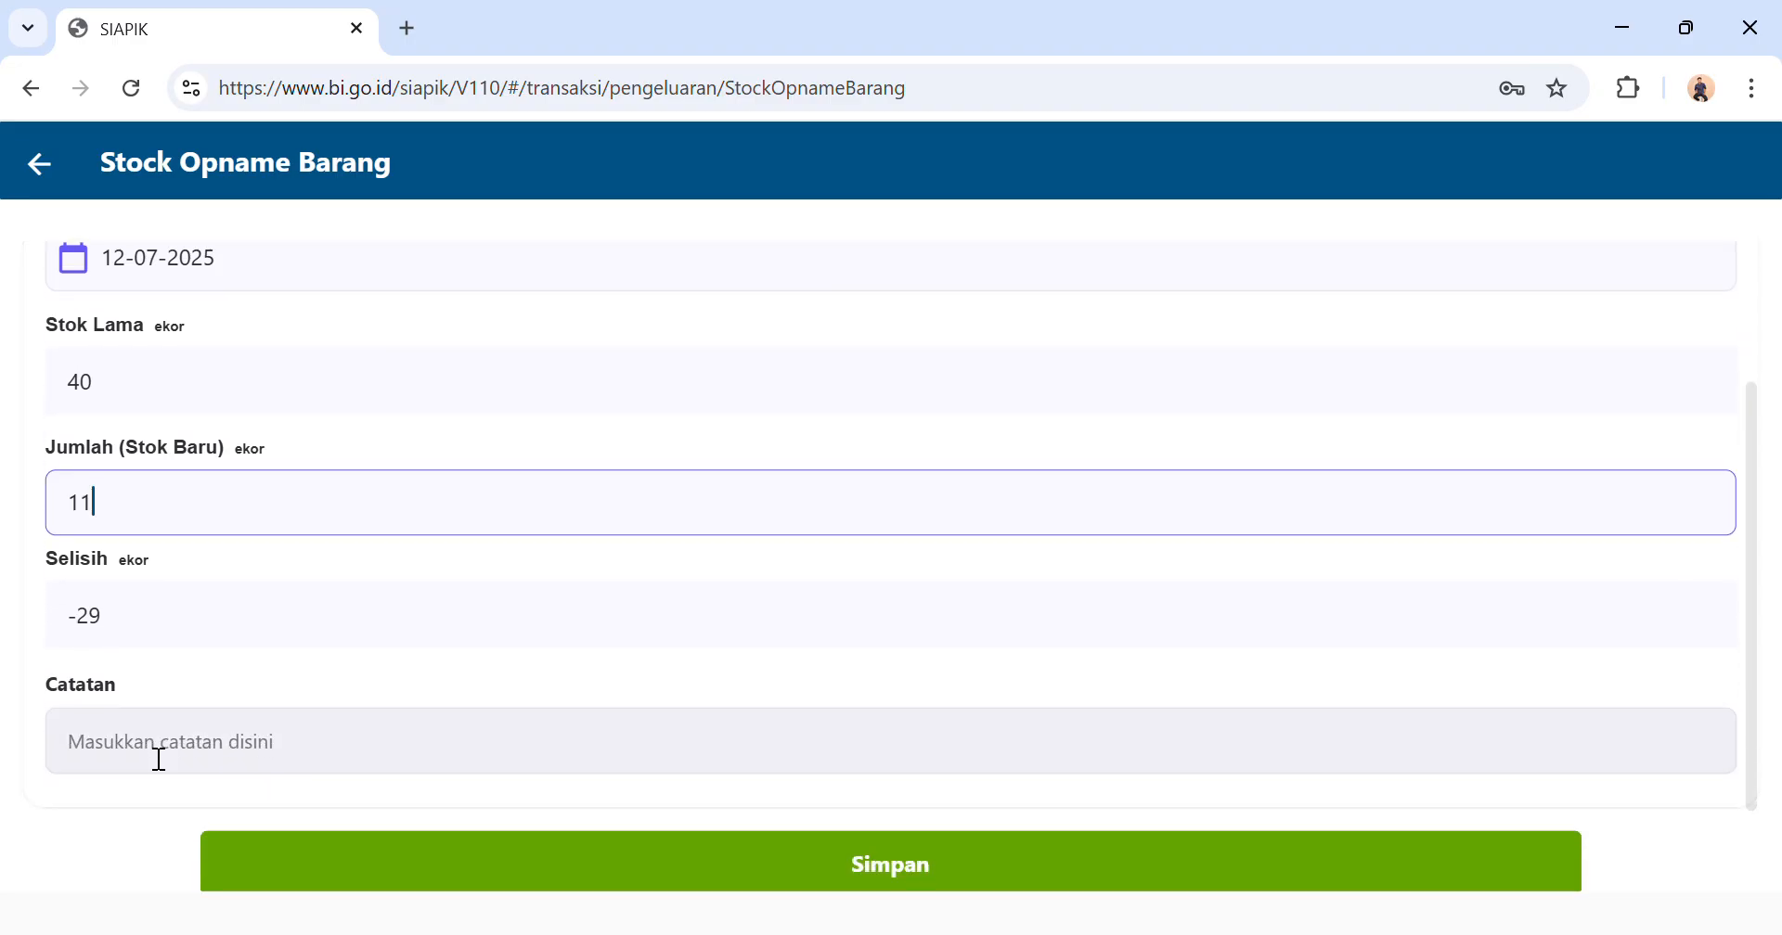
pyautogui.scroll(-1, 145, 753)
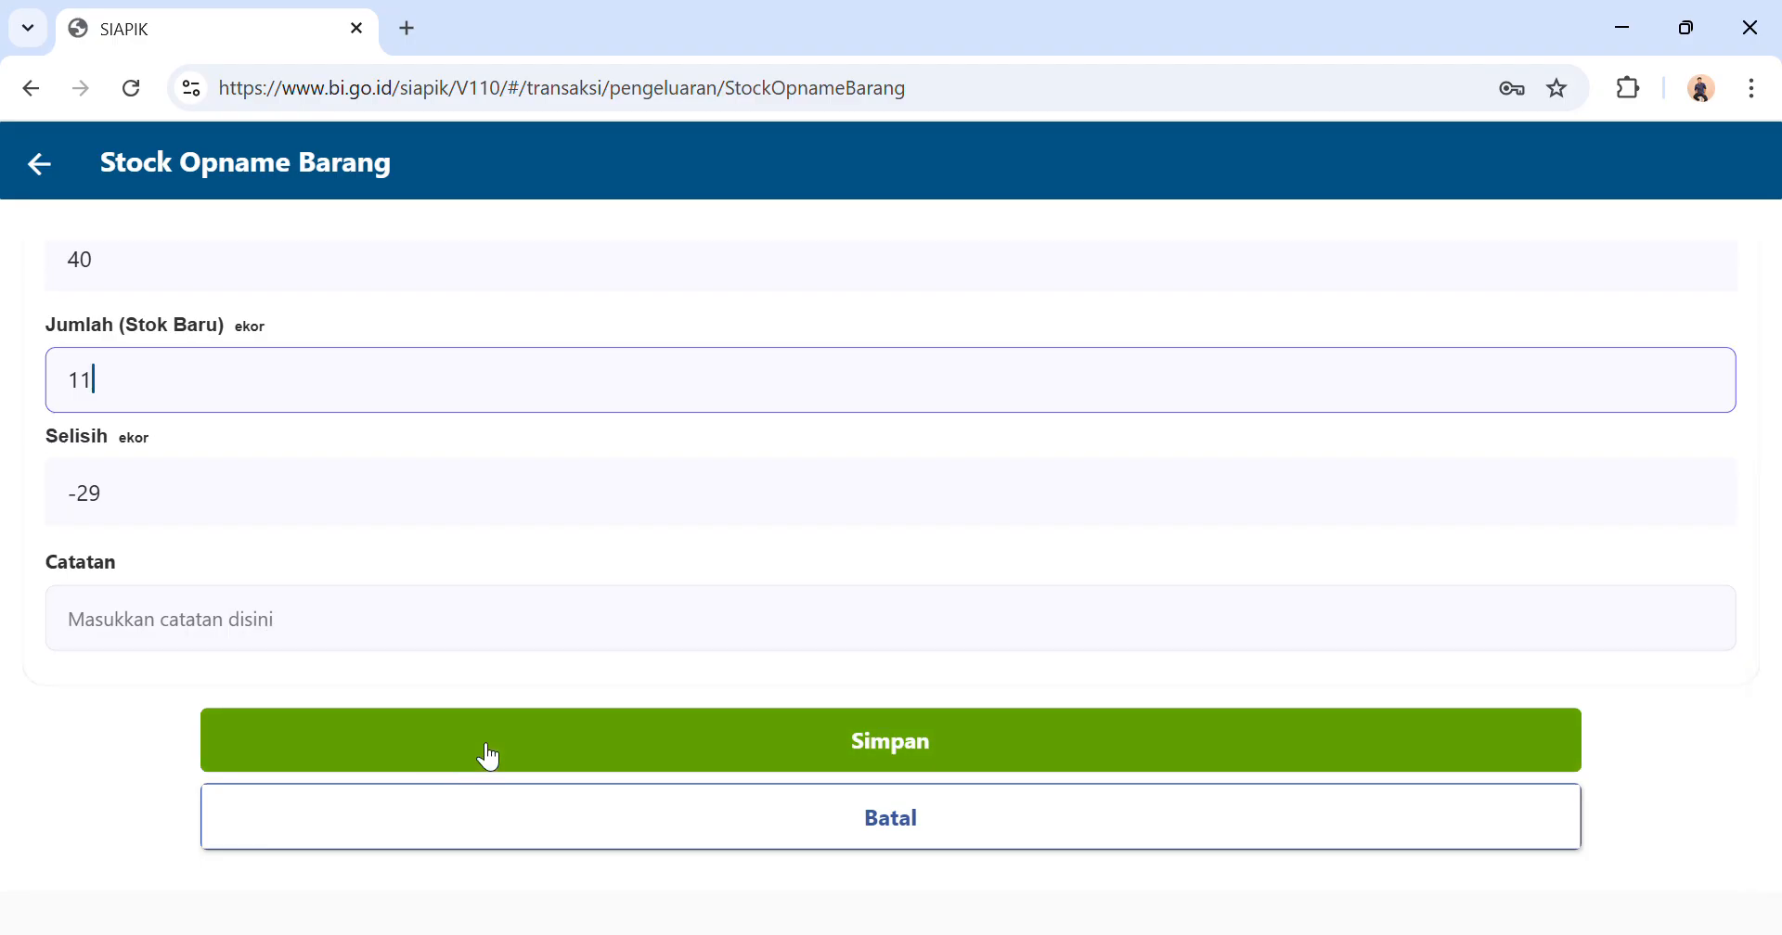
pyautogui.scroll(2, 466, 703)
pyautogui.click(208, 410)
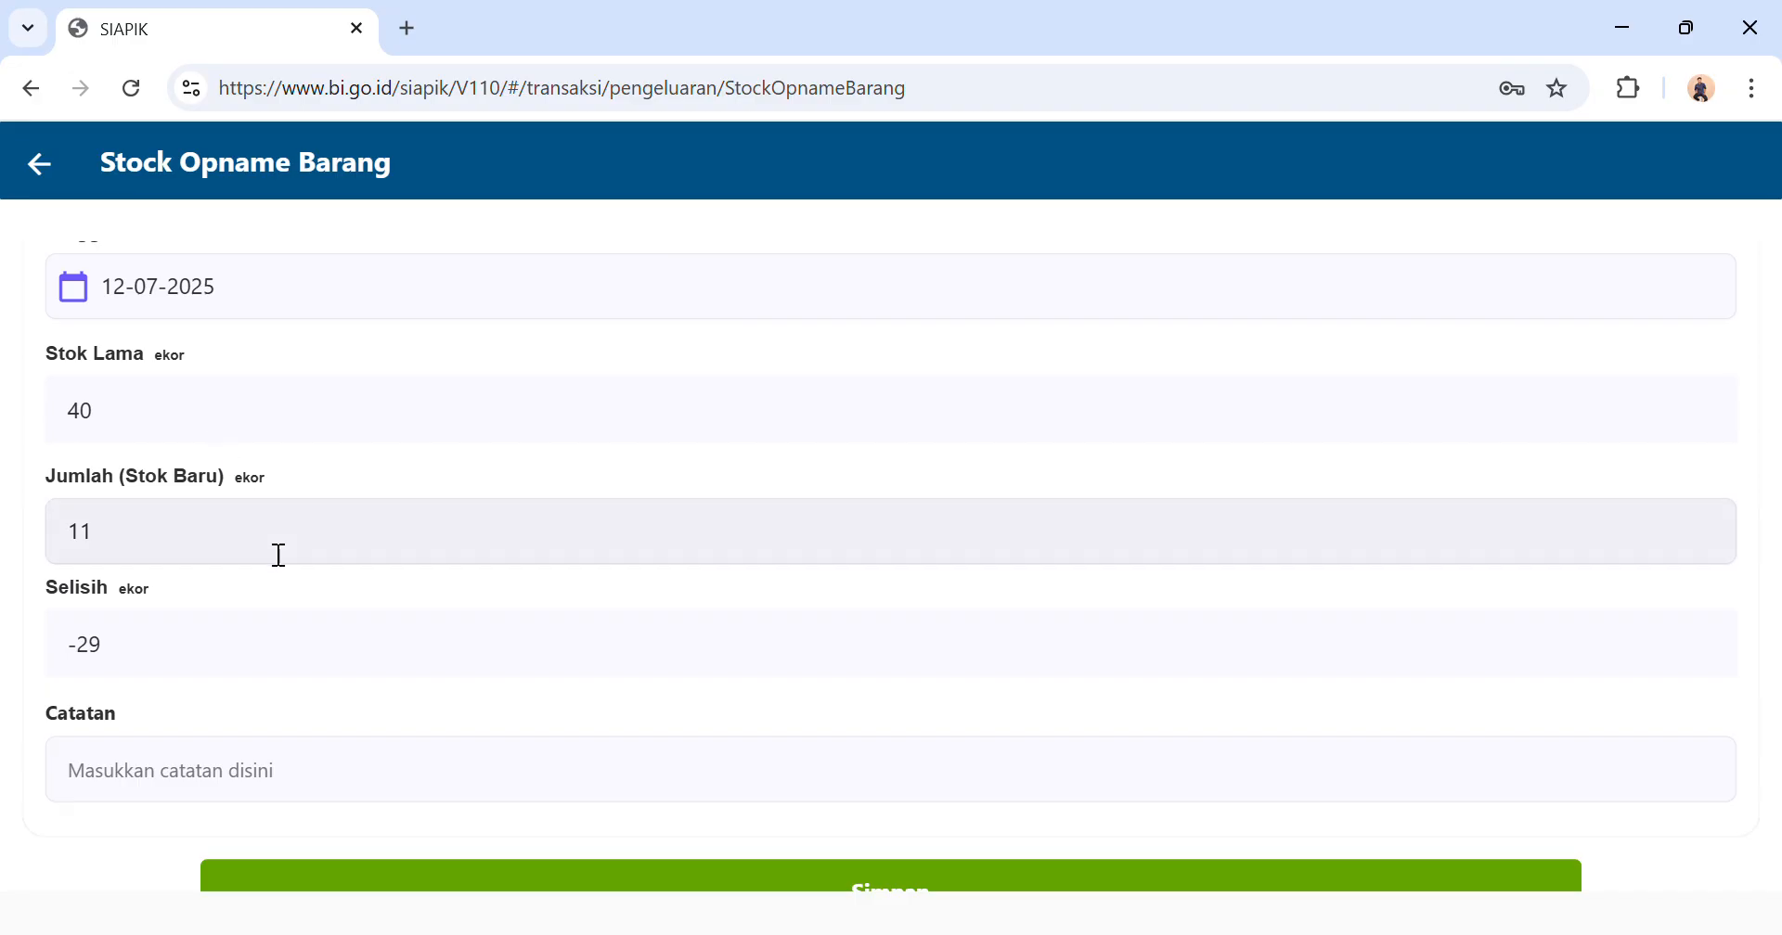
pyautogui.scroll(2, 278, 556)
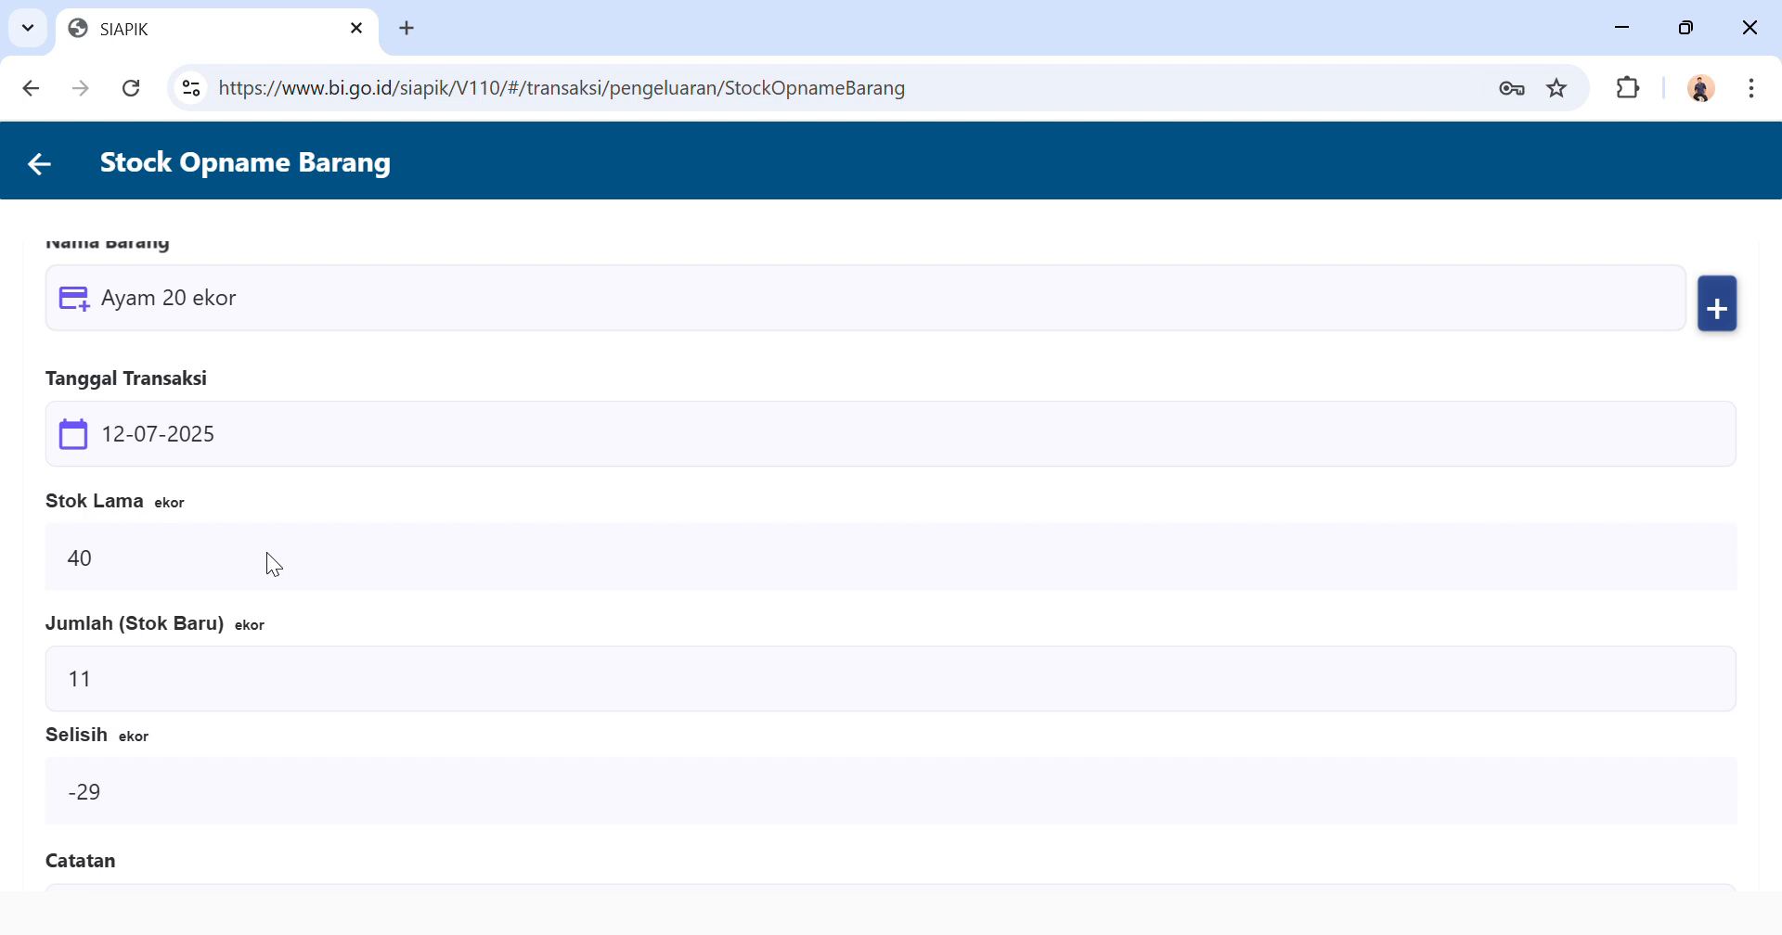
pyautogui.scroll(-3, 265, 553)
pyautogui.click(436, 752)
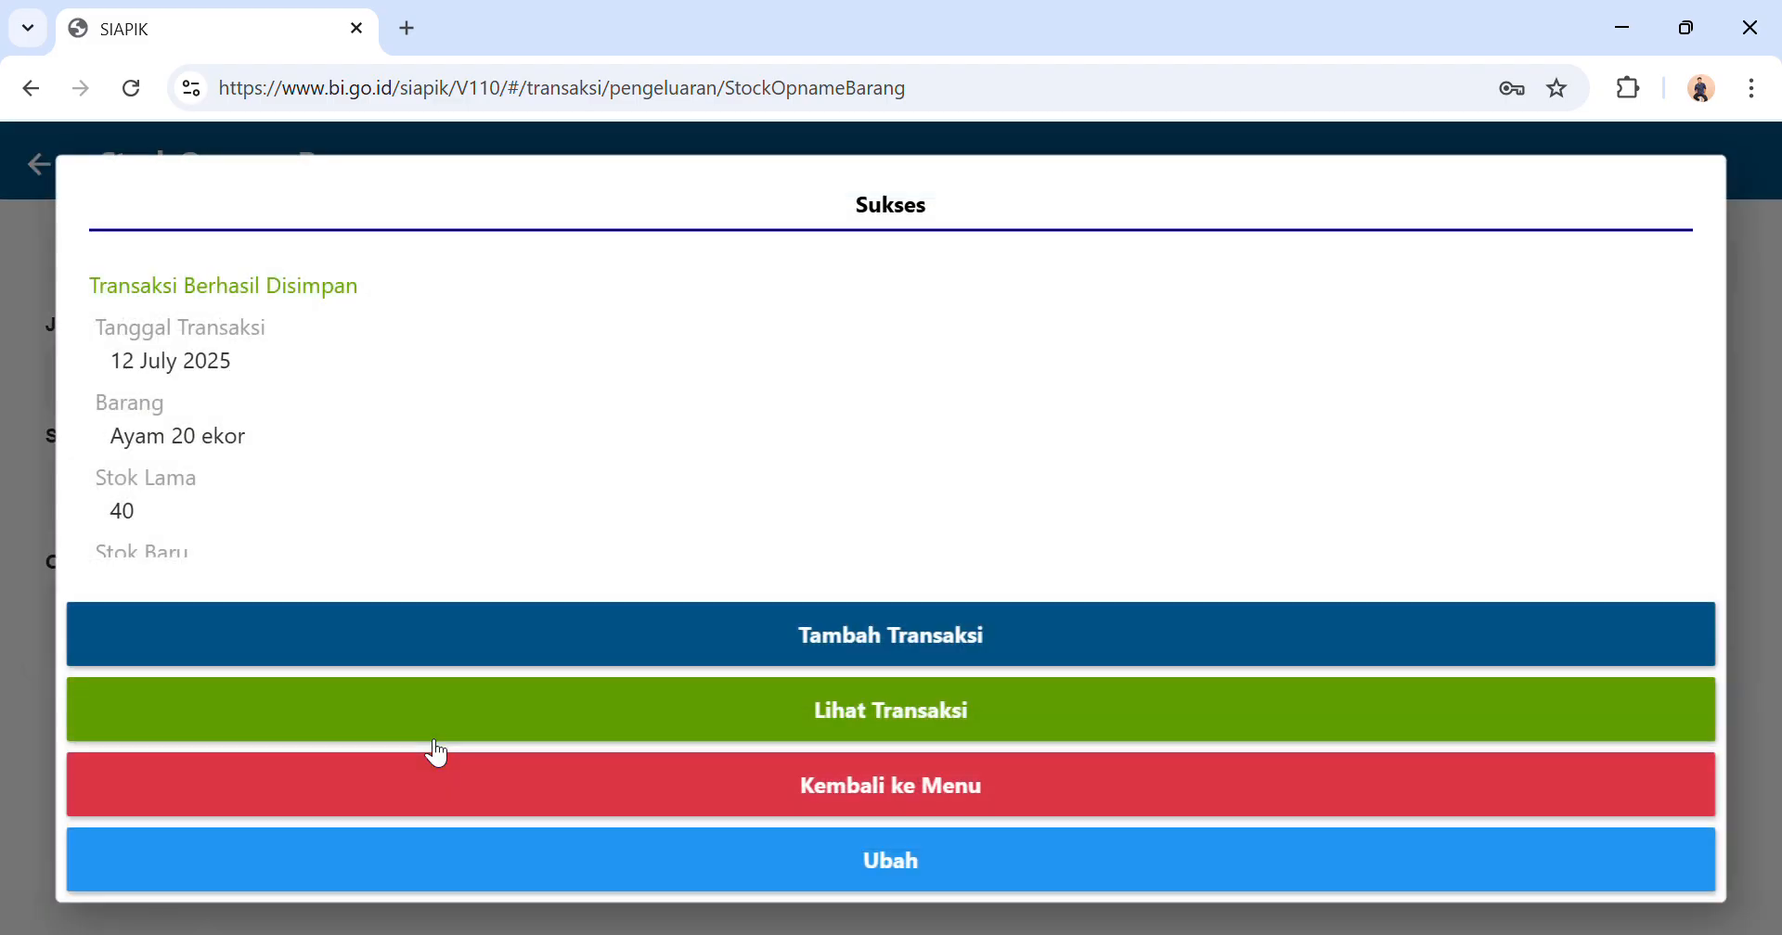
pyautogui.click(604, 784)
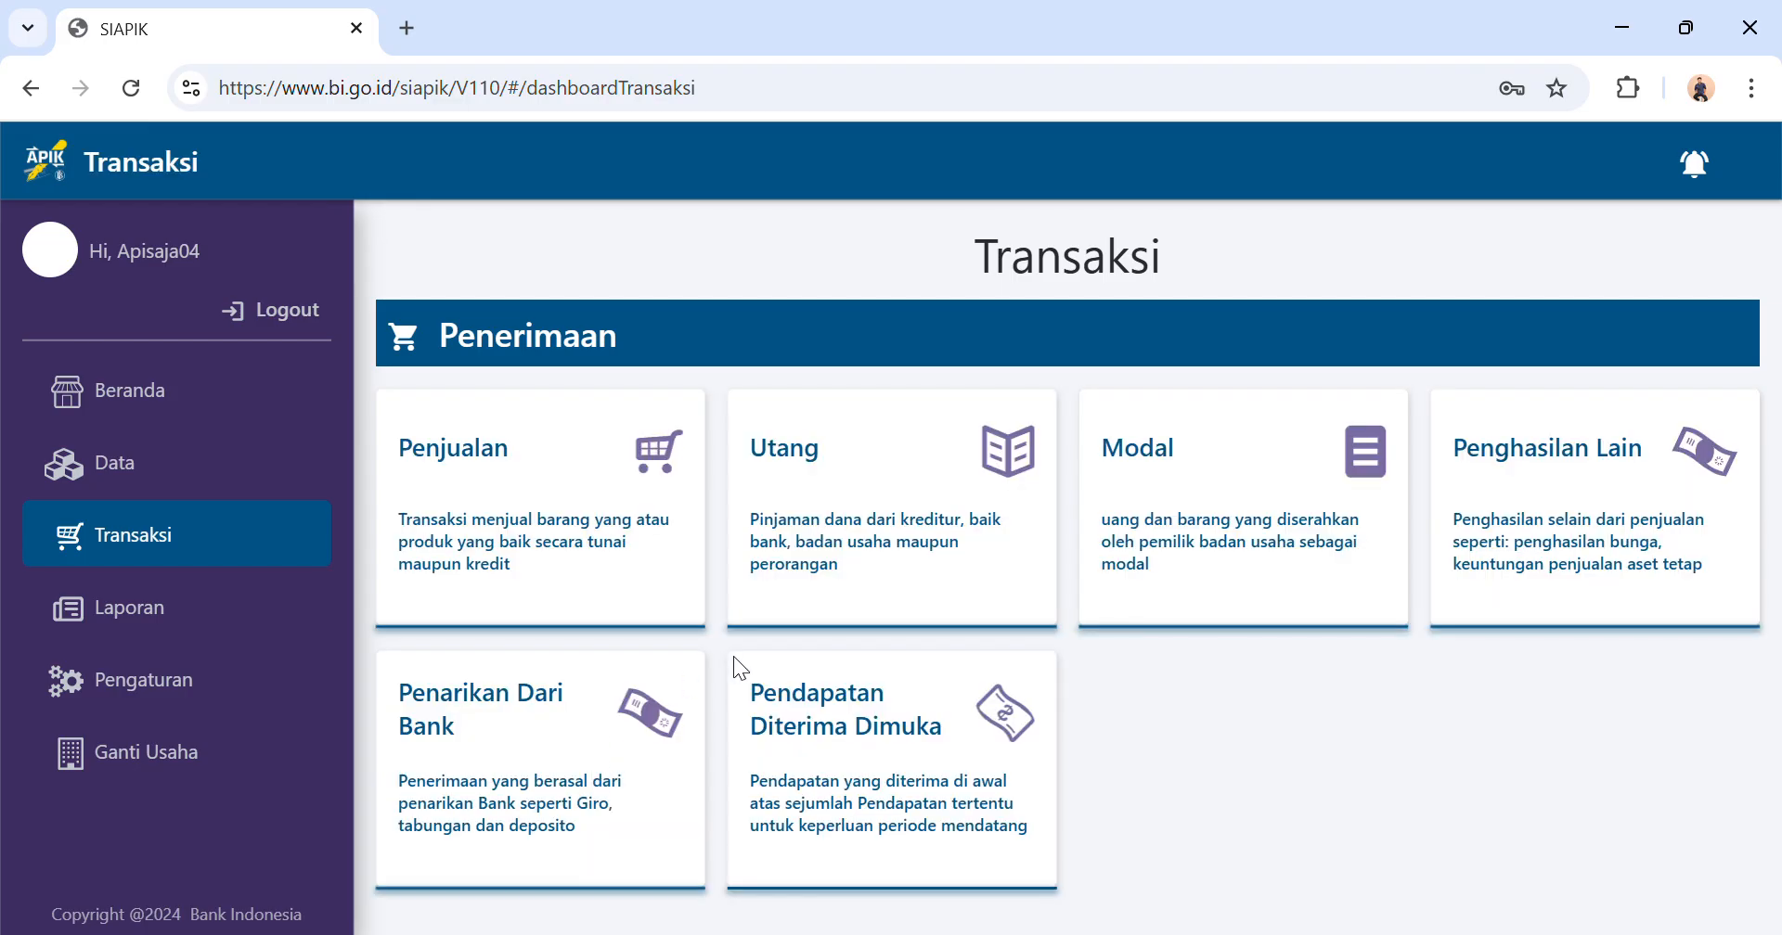
# Start another material stock-taking entry (Stock Opname Bahan Material) for the item Beras 200 kg.
pyautogui.scroll(-8, 913, 588)
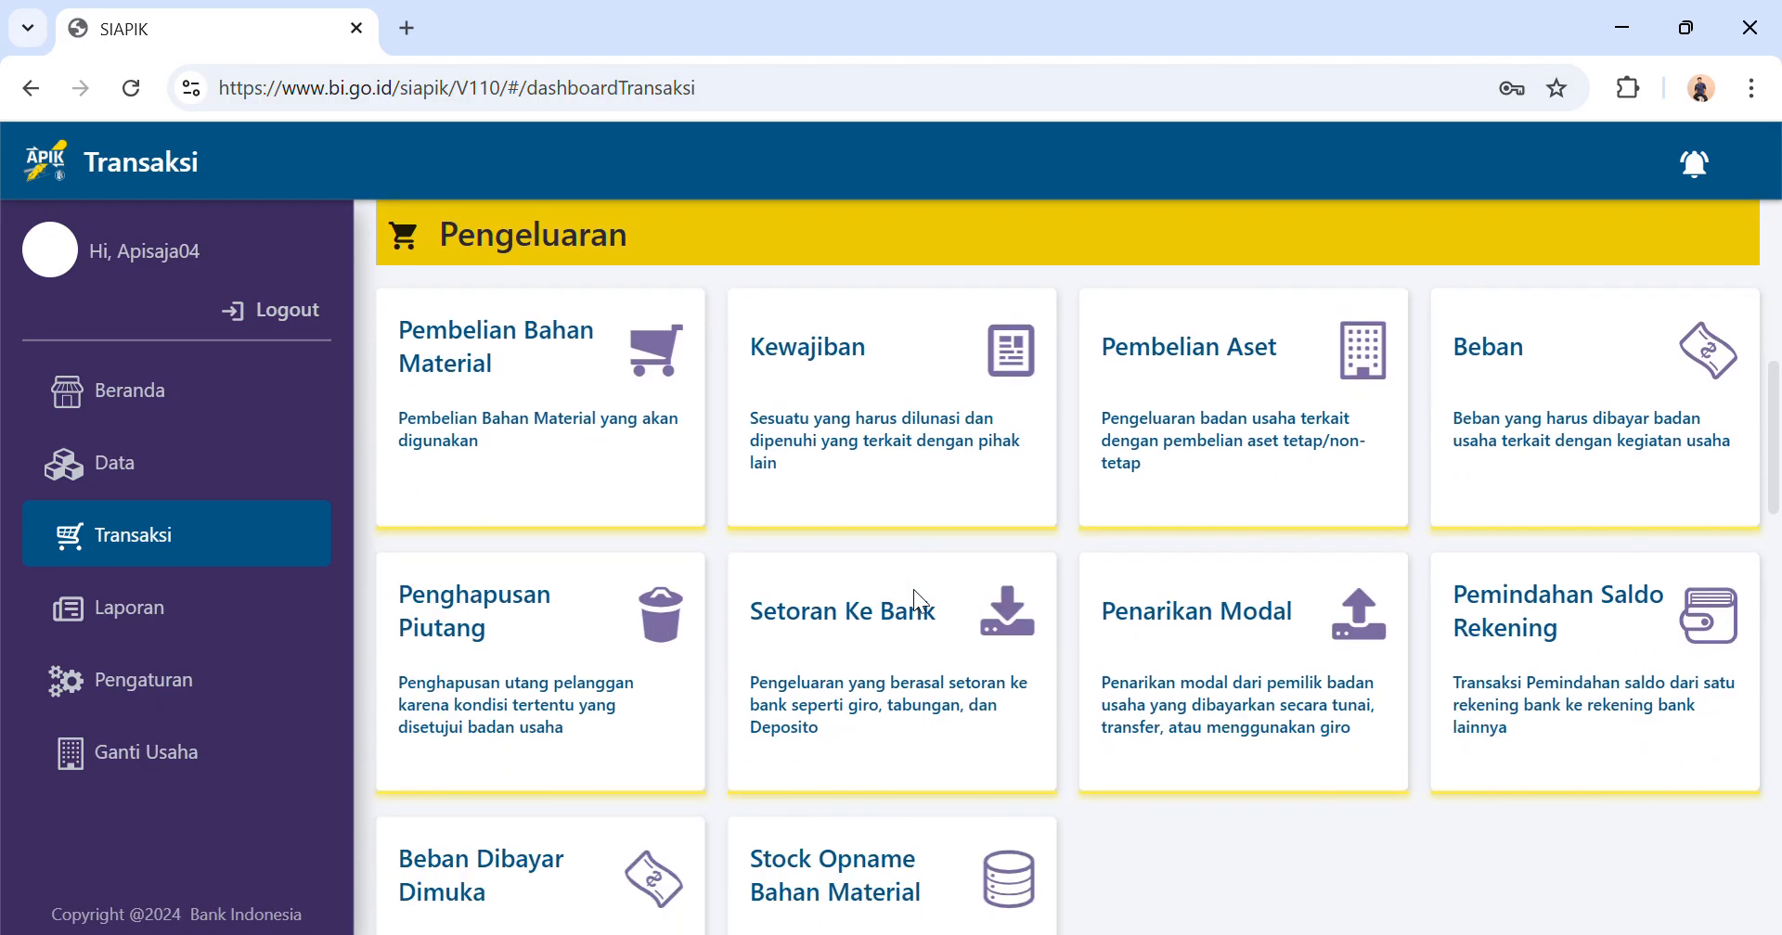
pyautogui.click(822, 918)
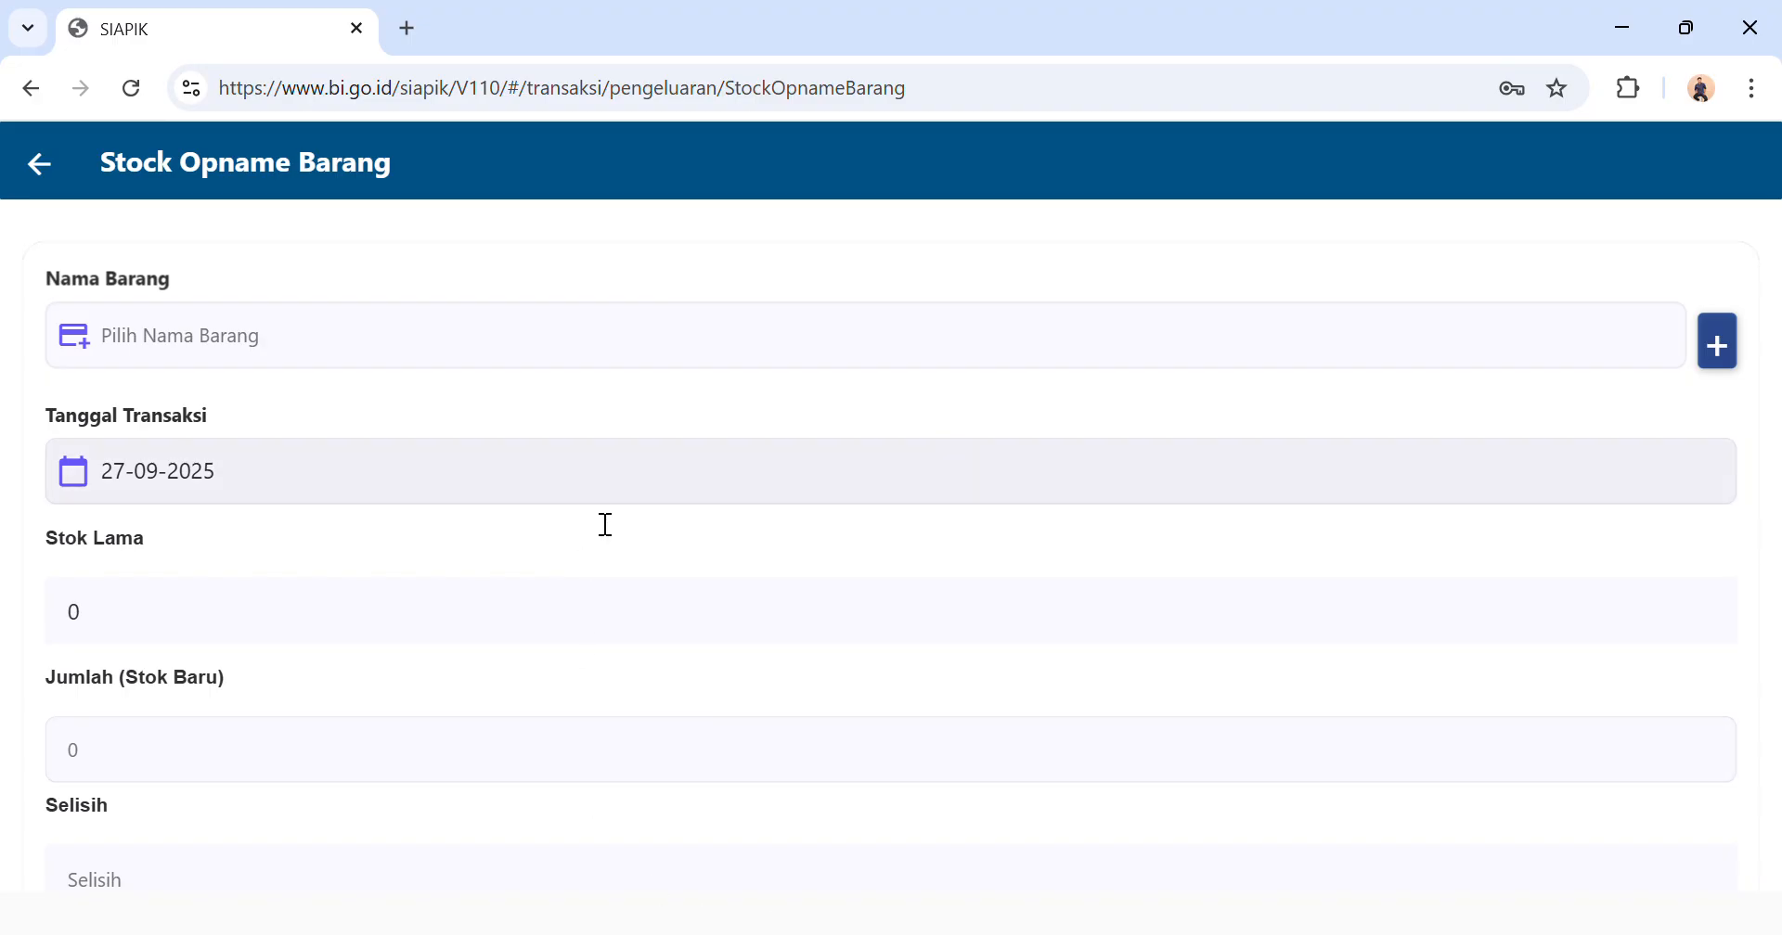
pyautogui.click(1546, 363)
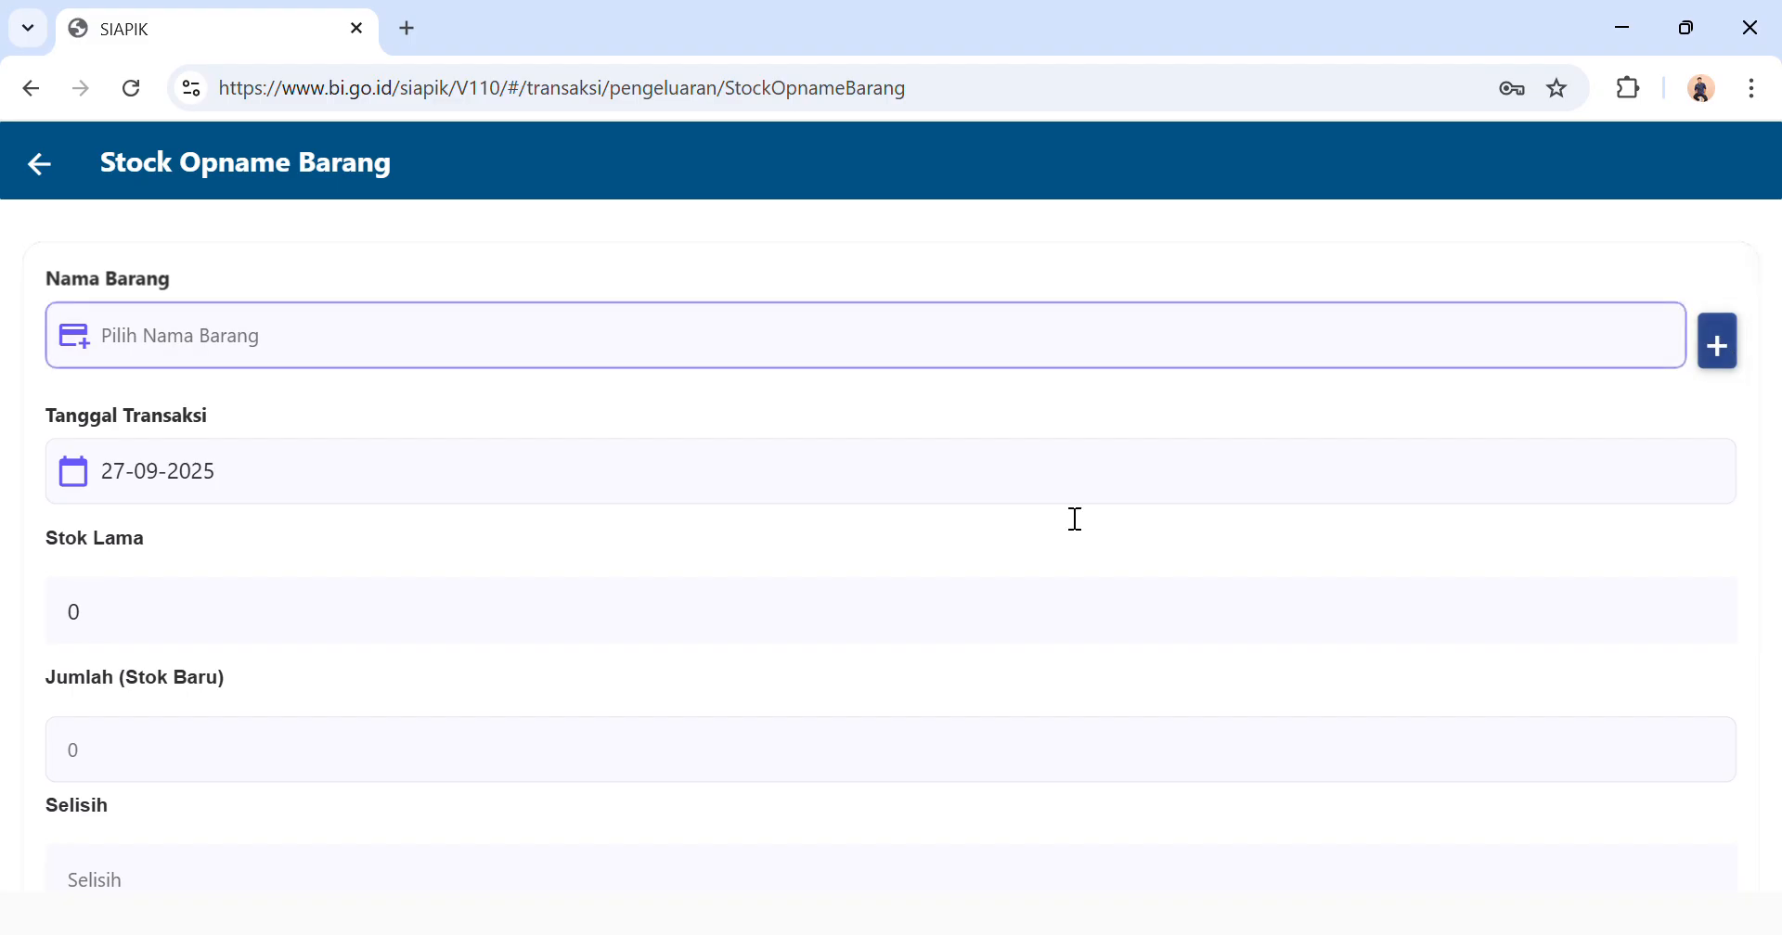
pyautogui.click(799, 345)
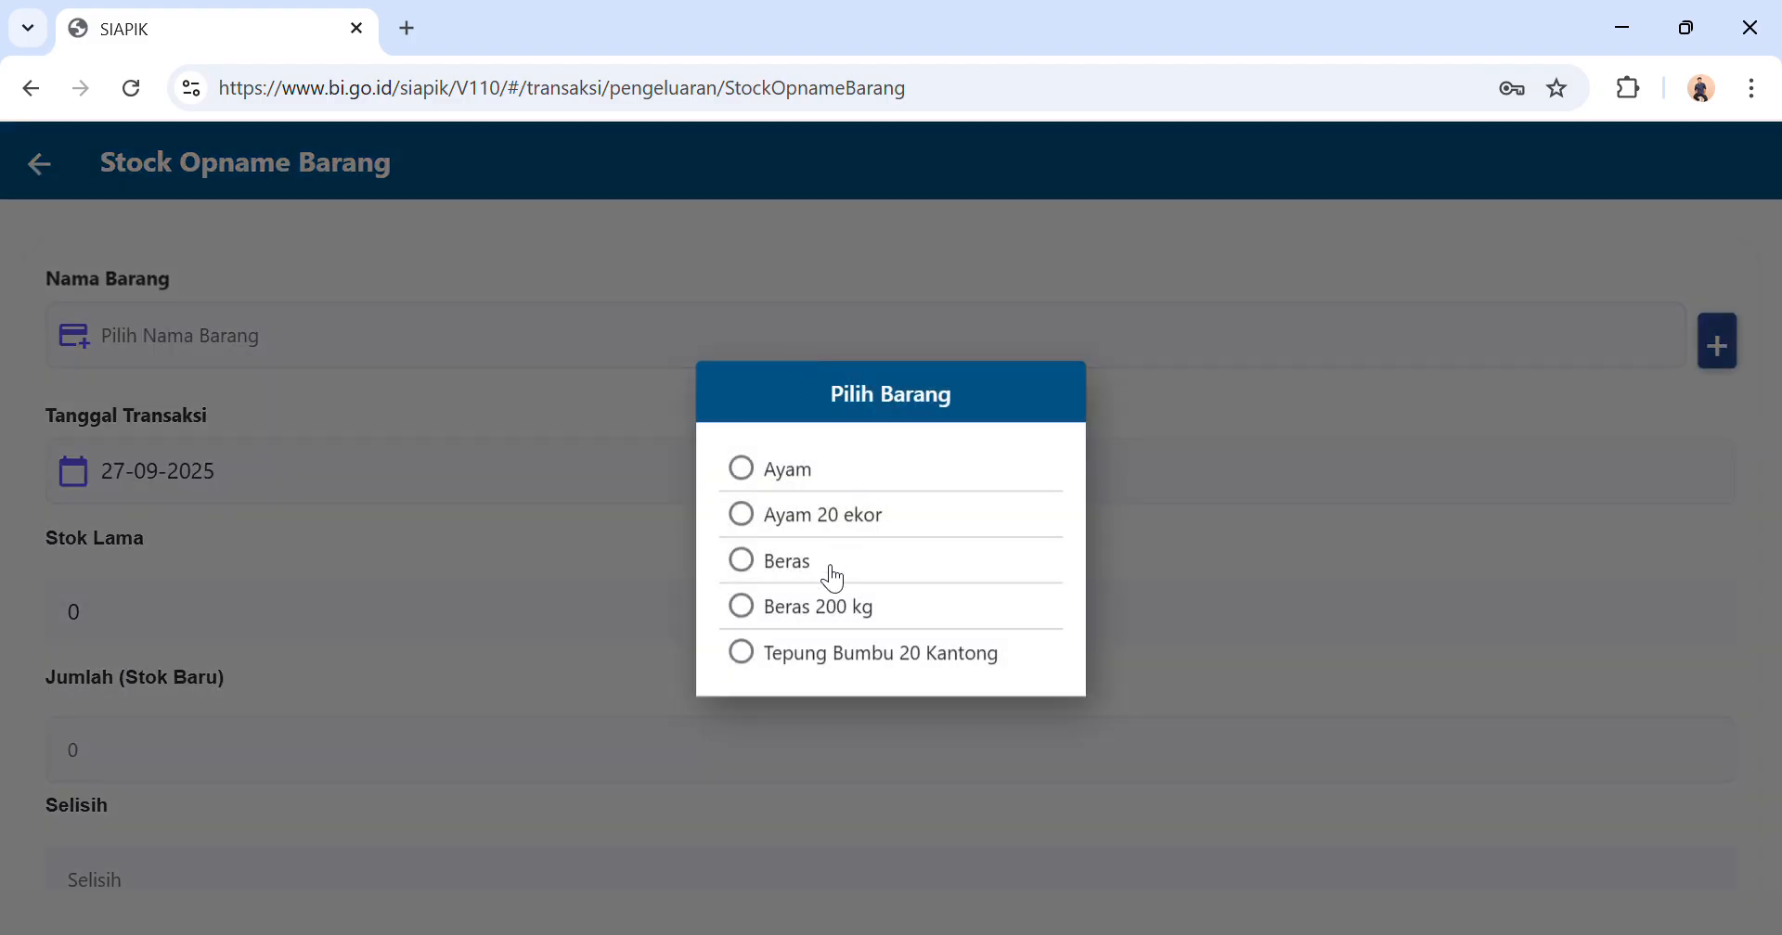
pyautogui.click(828, 570)
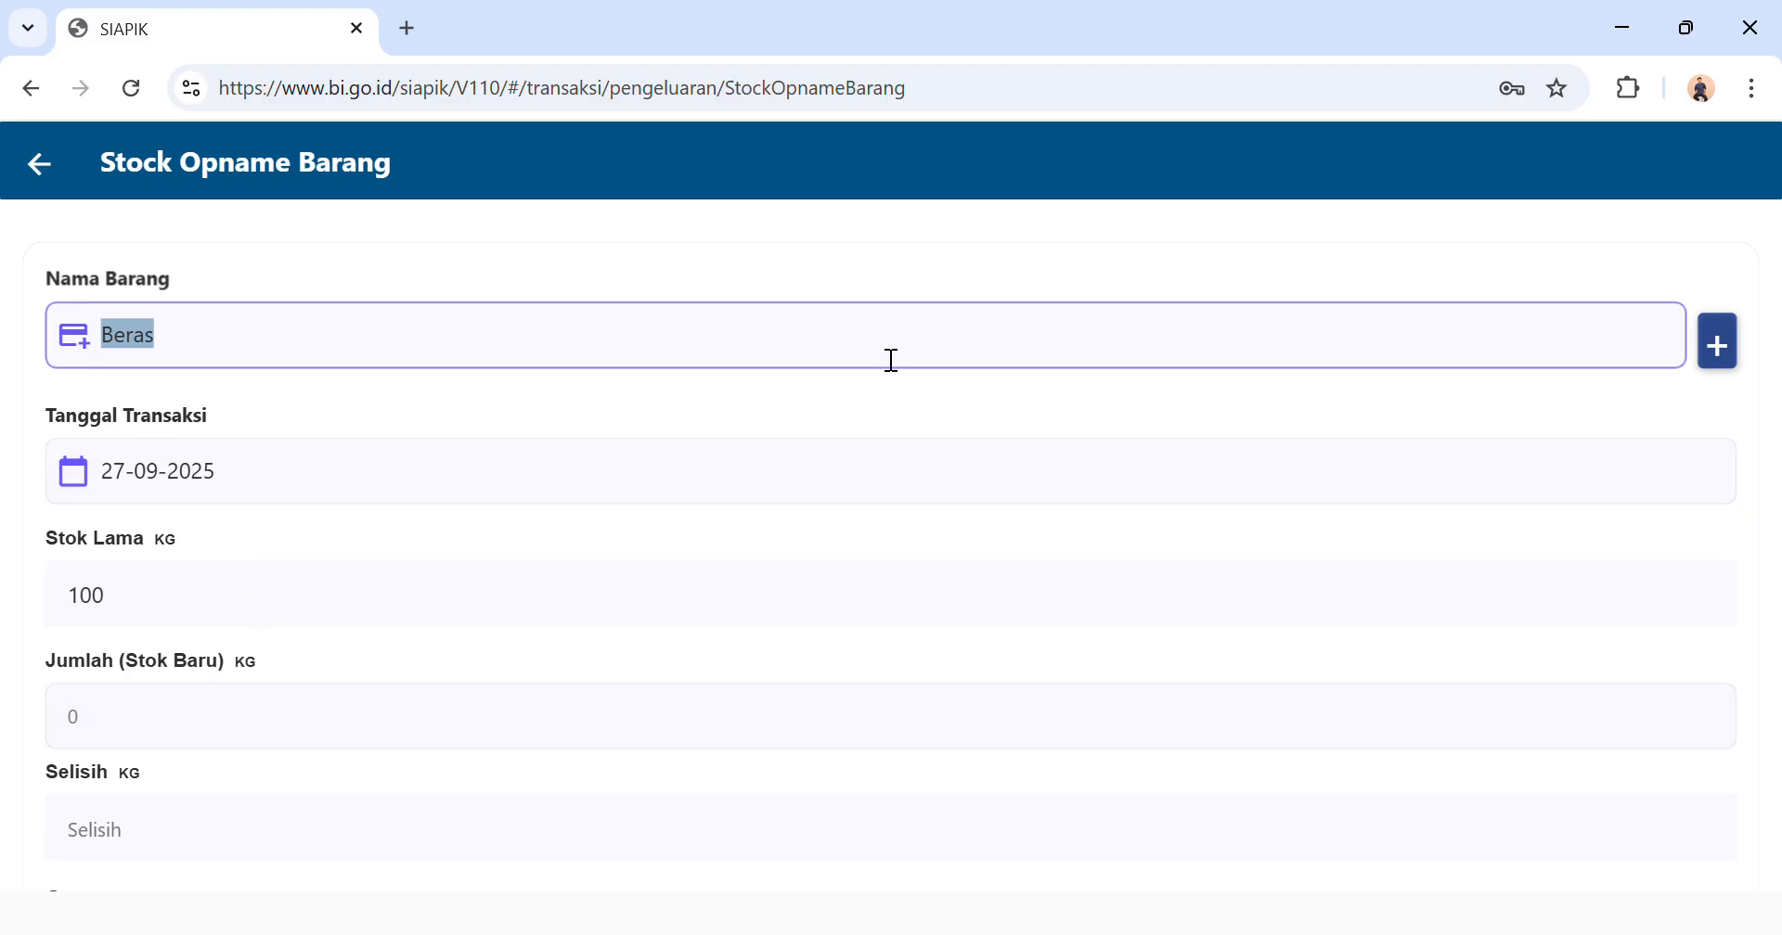
pyautogui.click(1670, 368)
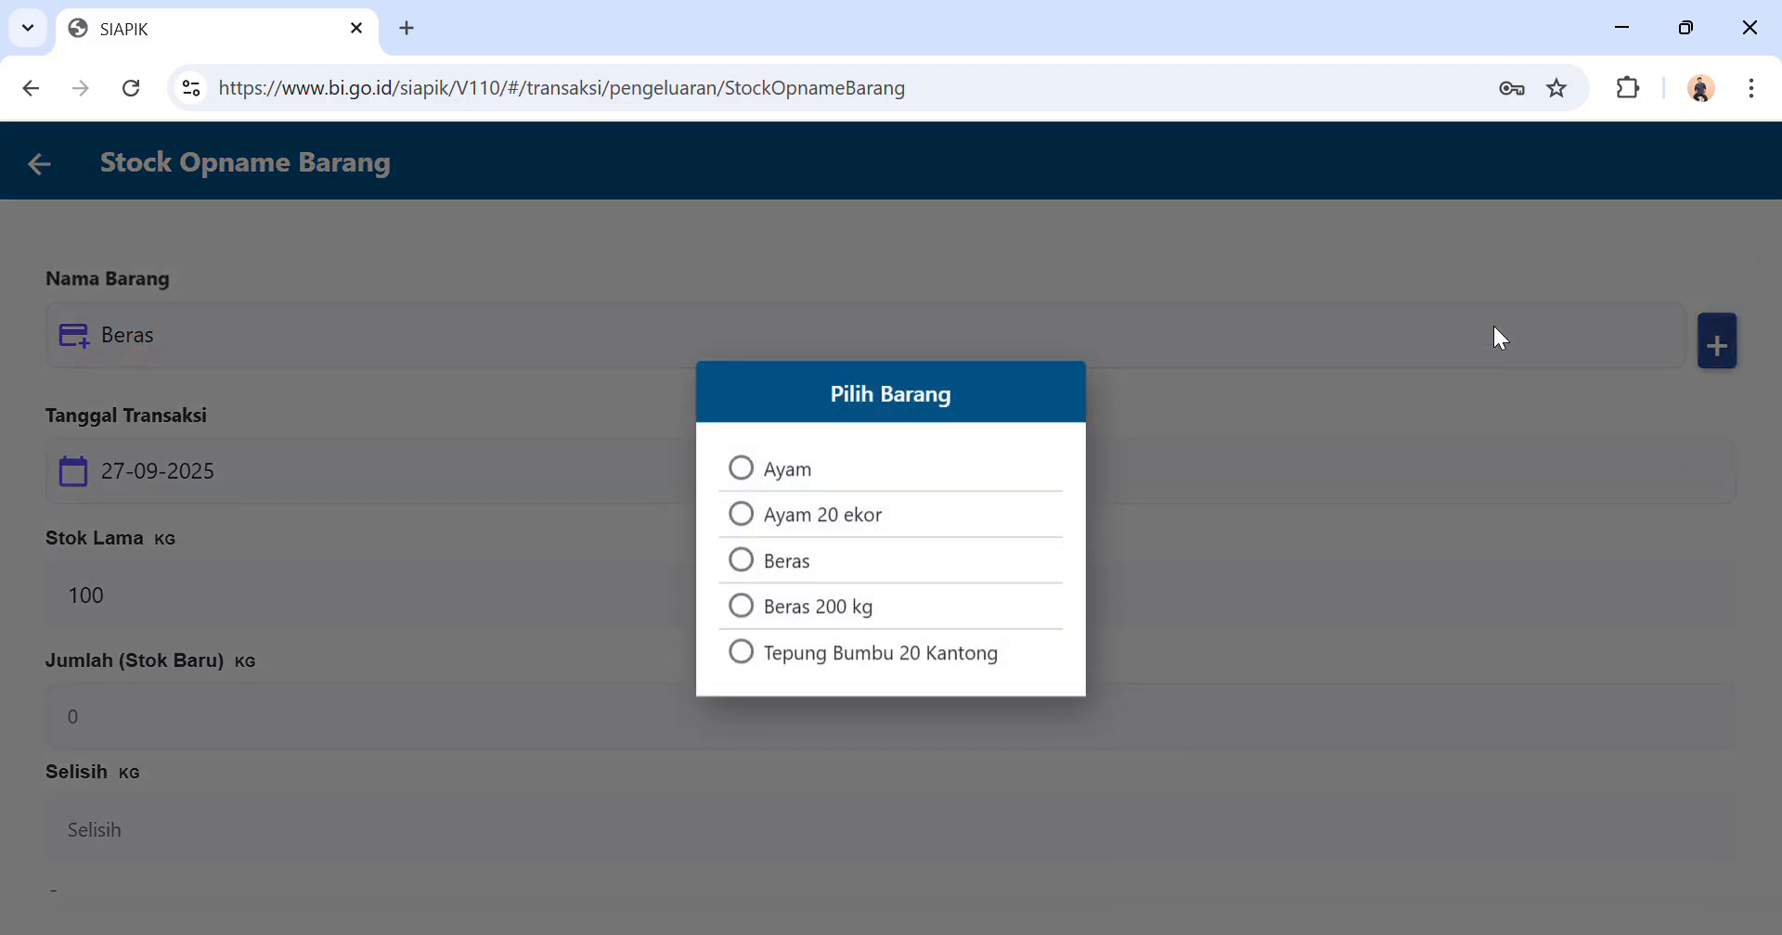
pyautogui.click(913, 612)
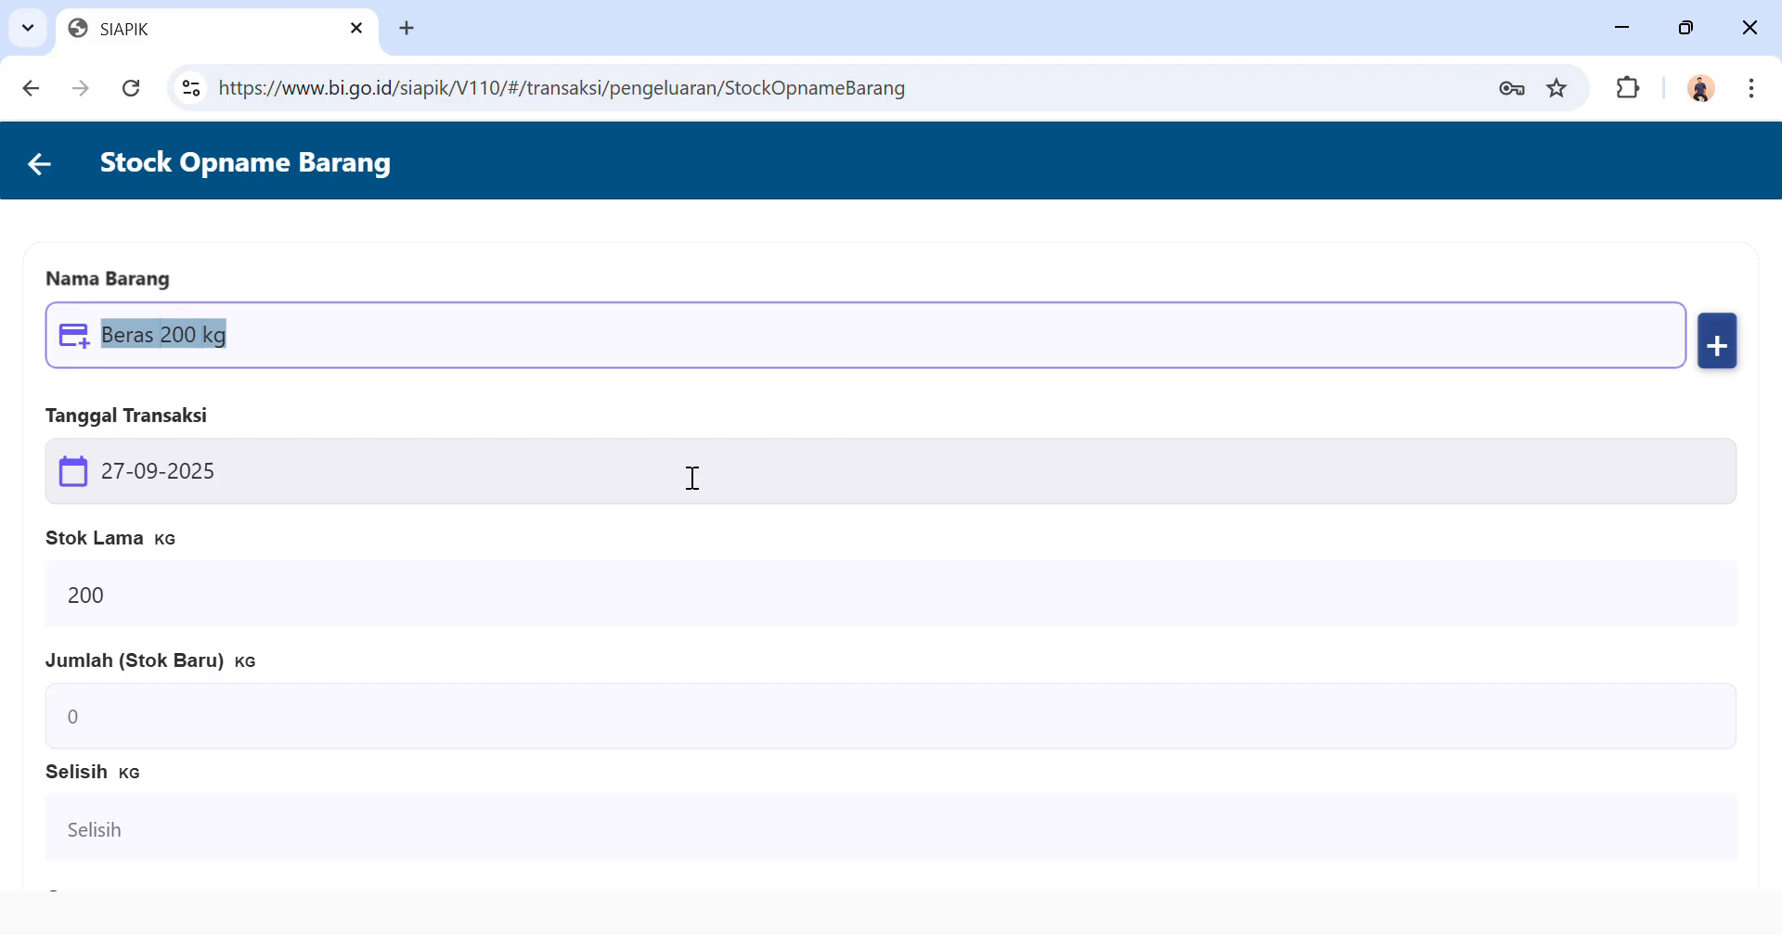
pyautogui.click(1268, 367)
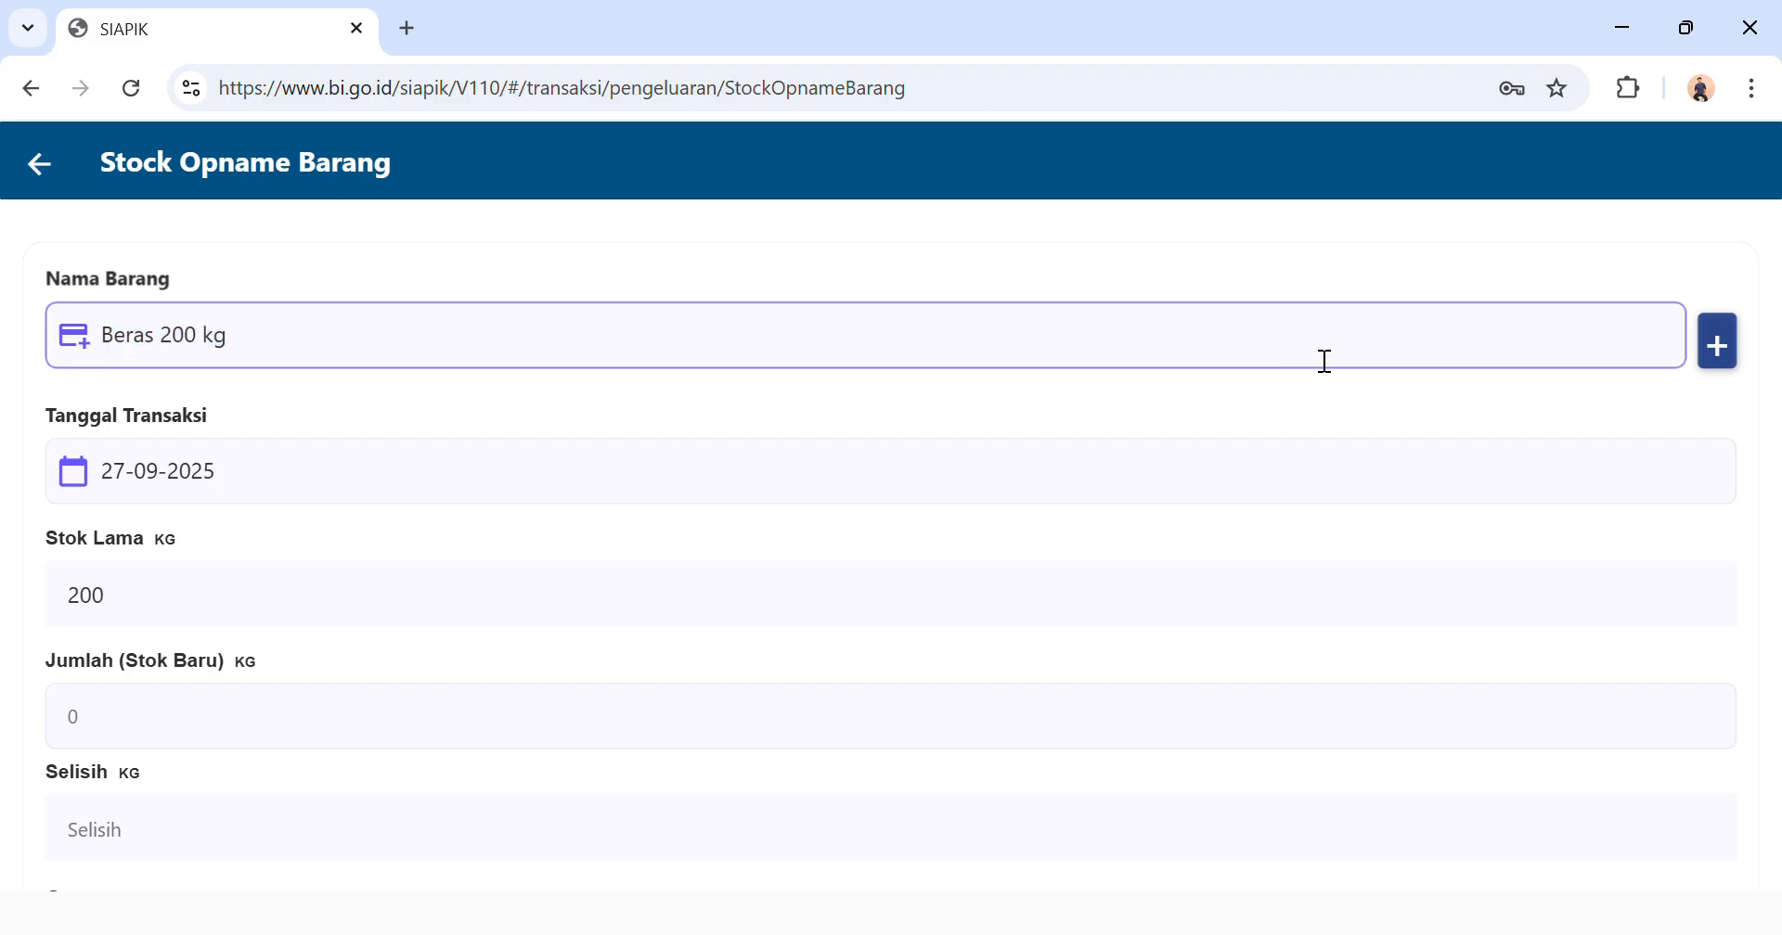
pyautogui.click(919, 607)
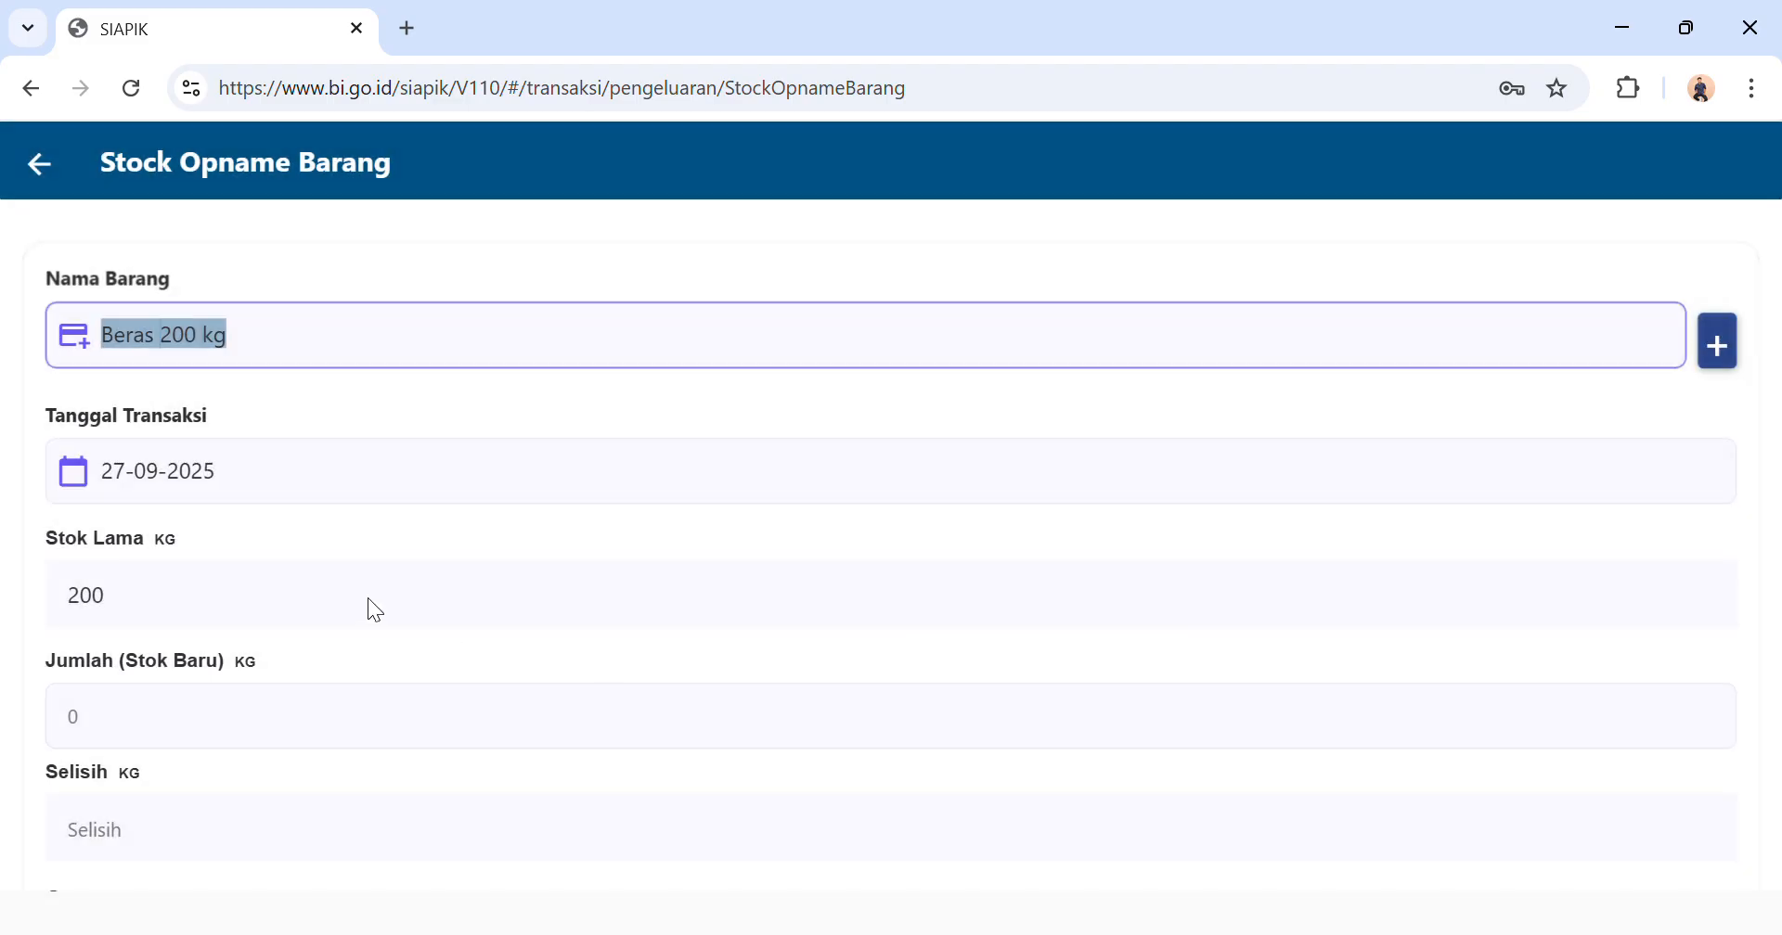
# Set the new stock quantity of Beras 200 kg to 100 KG and save the stock-taking, returning to the transaction menu.
pyautogui.click(375, 741)
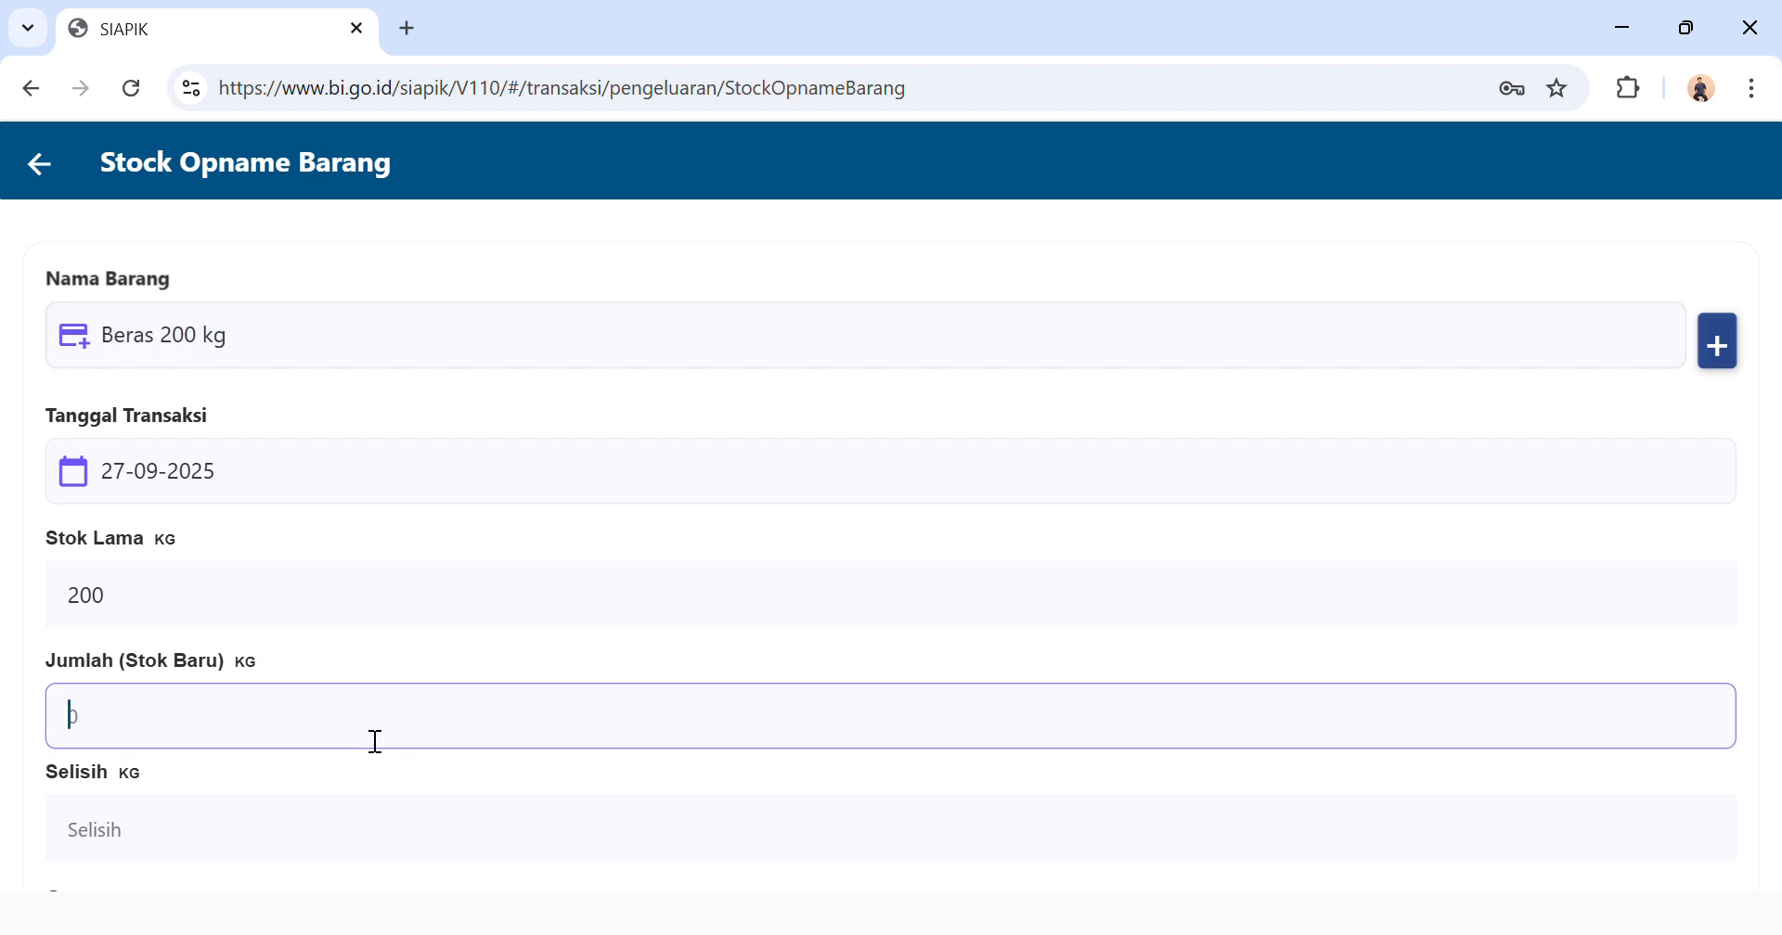
pyautogui.write('100')
pyautogui.scroll(-2, 371, 737)
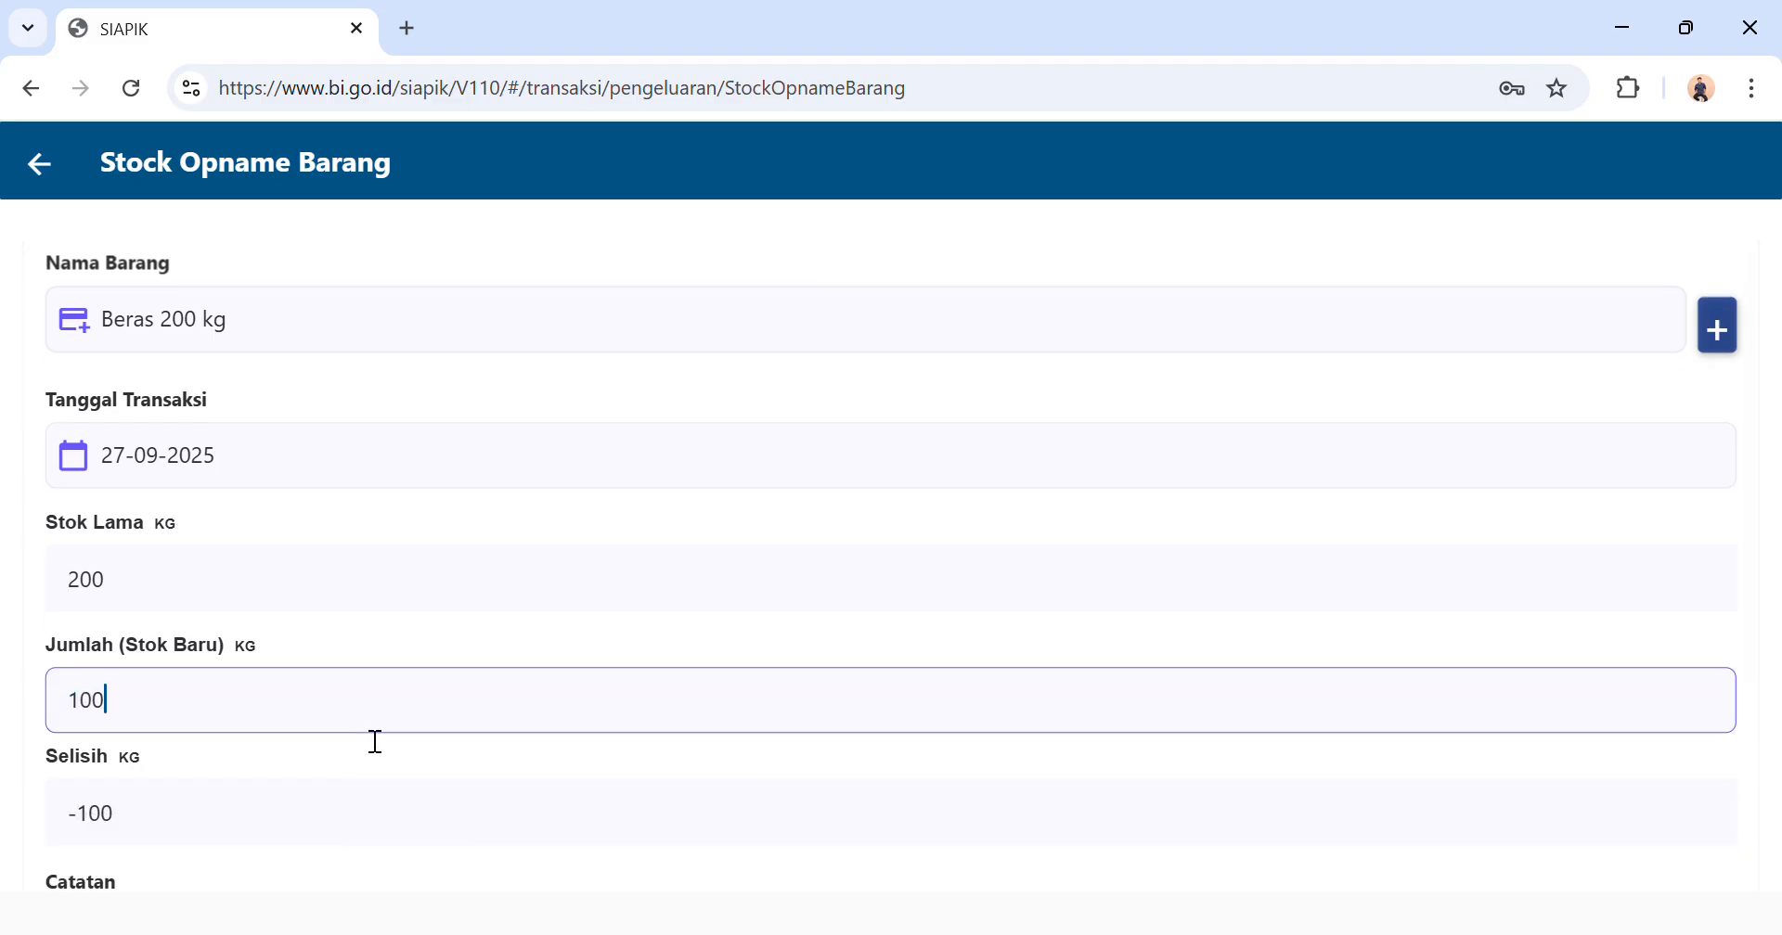
pyautogui.scroll(-2, 366, 739)
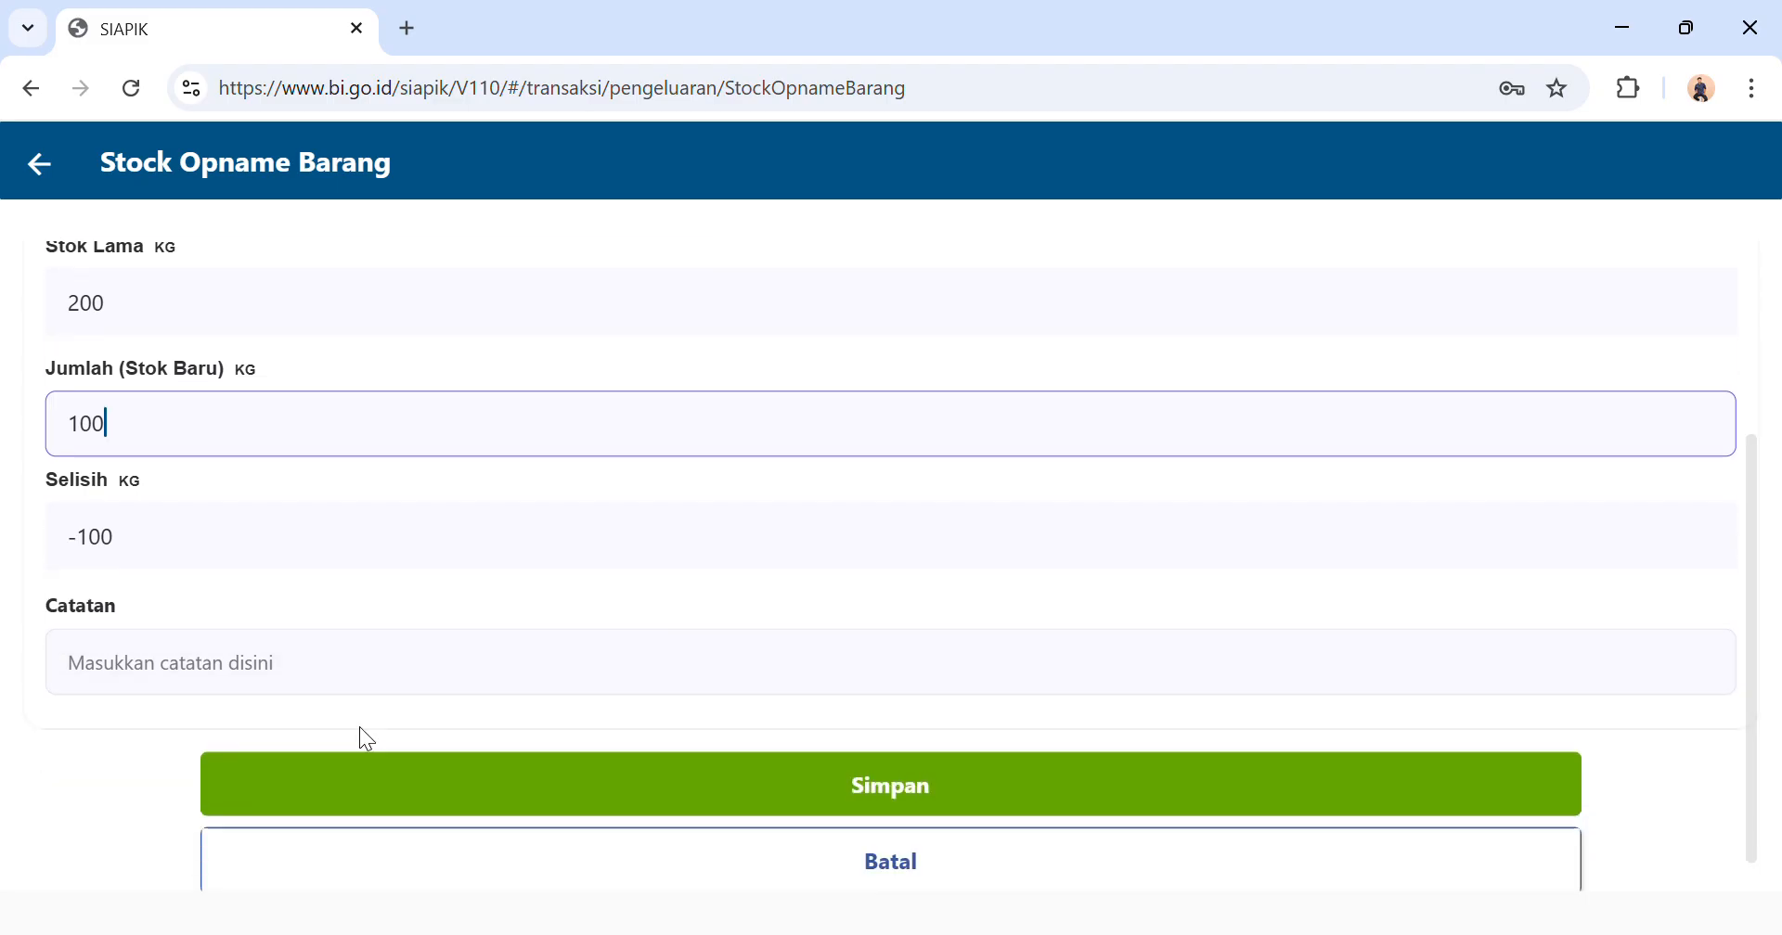
pyautogui.click(406, 807)
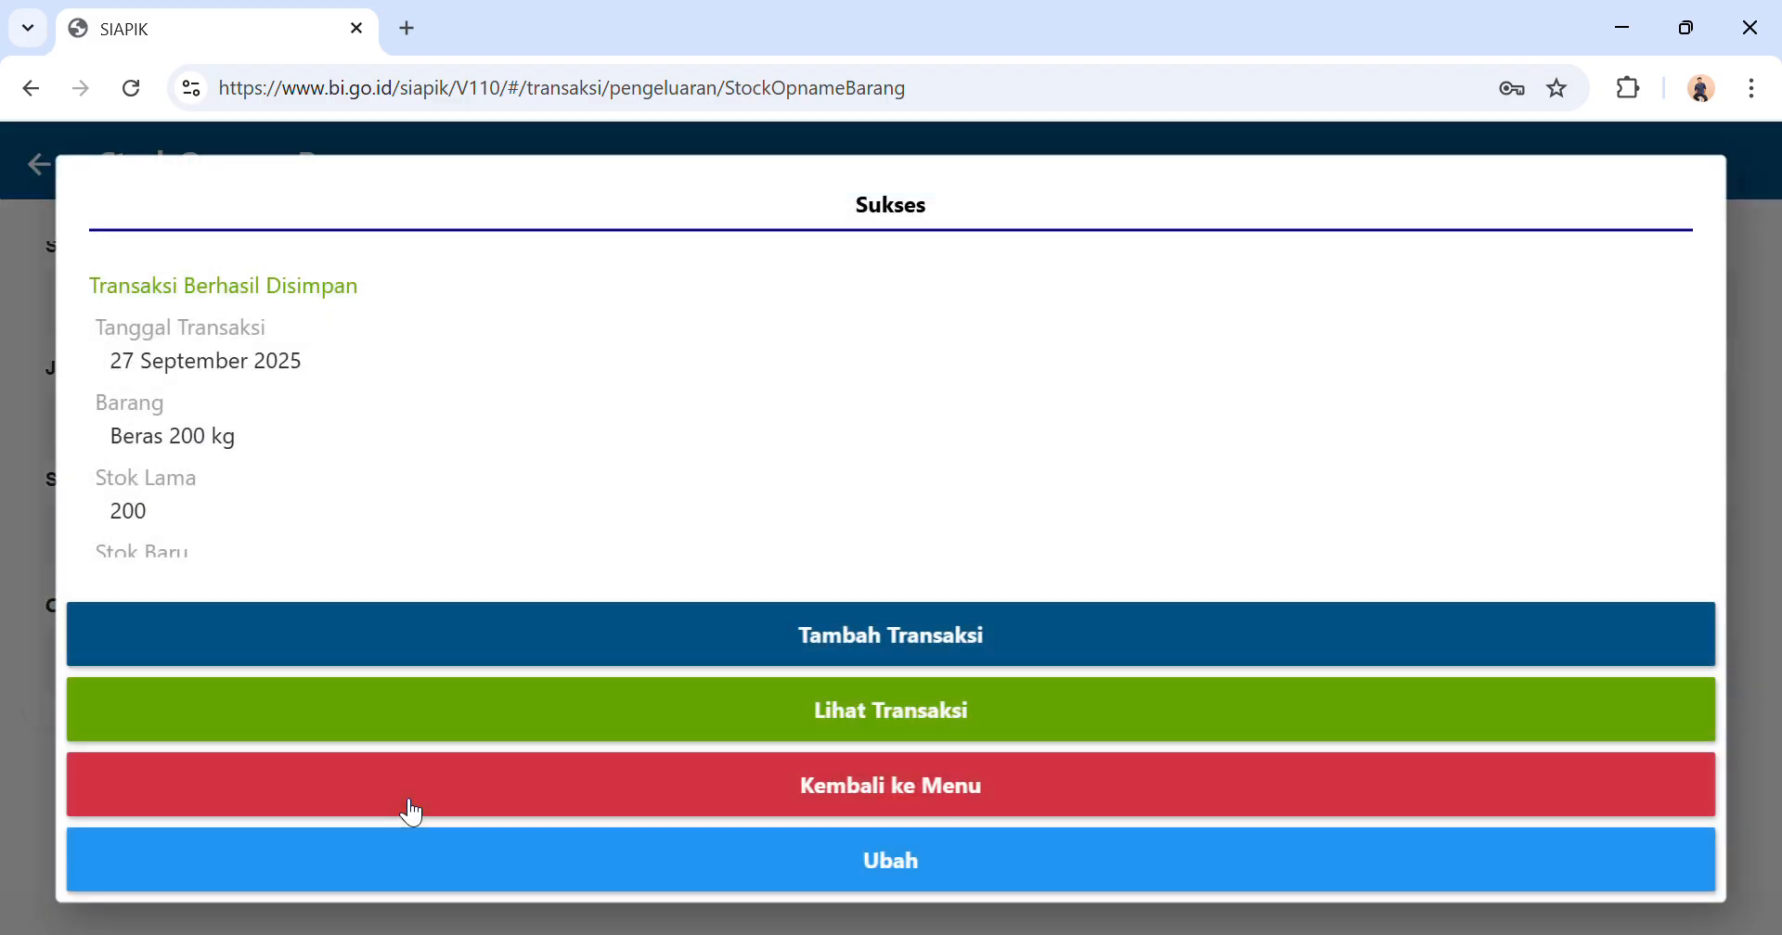
pyautogui.click(565, 779)
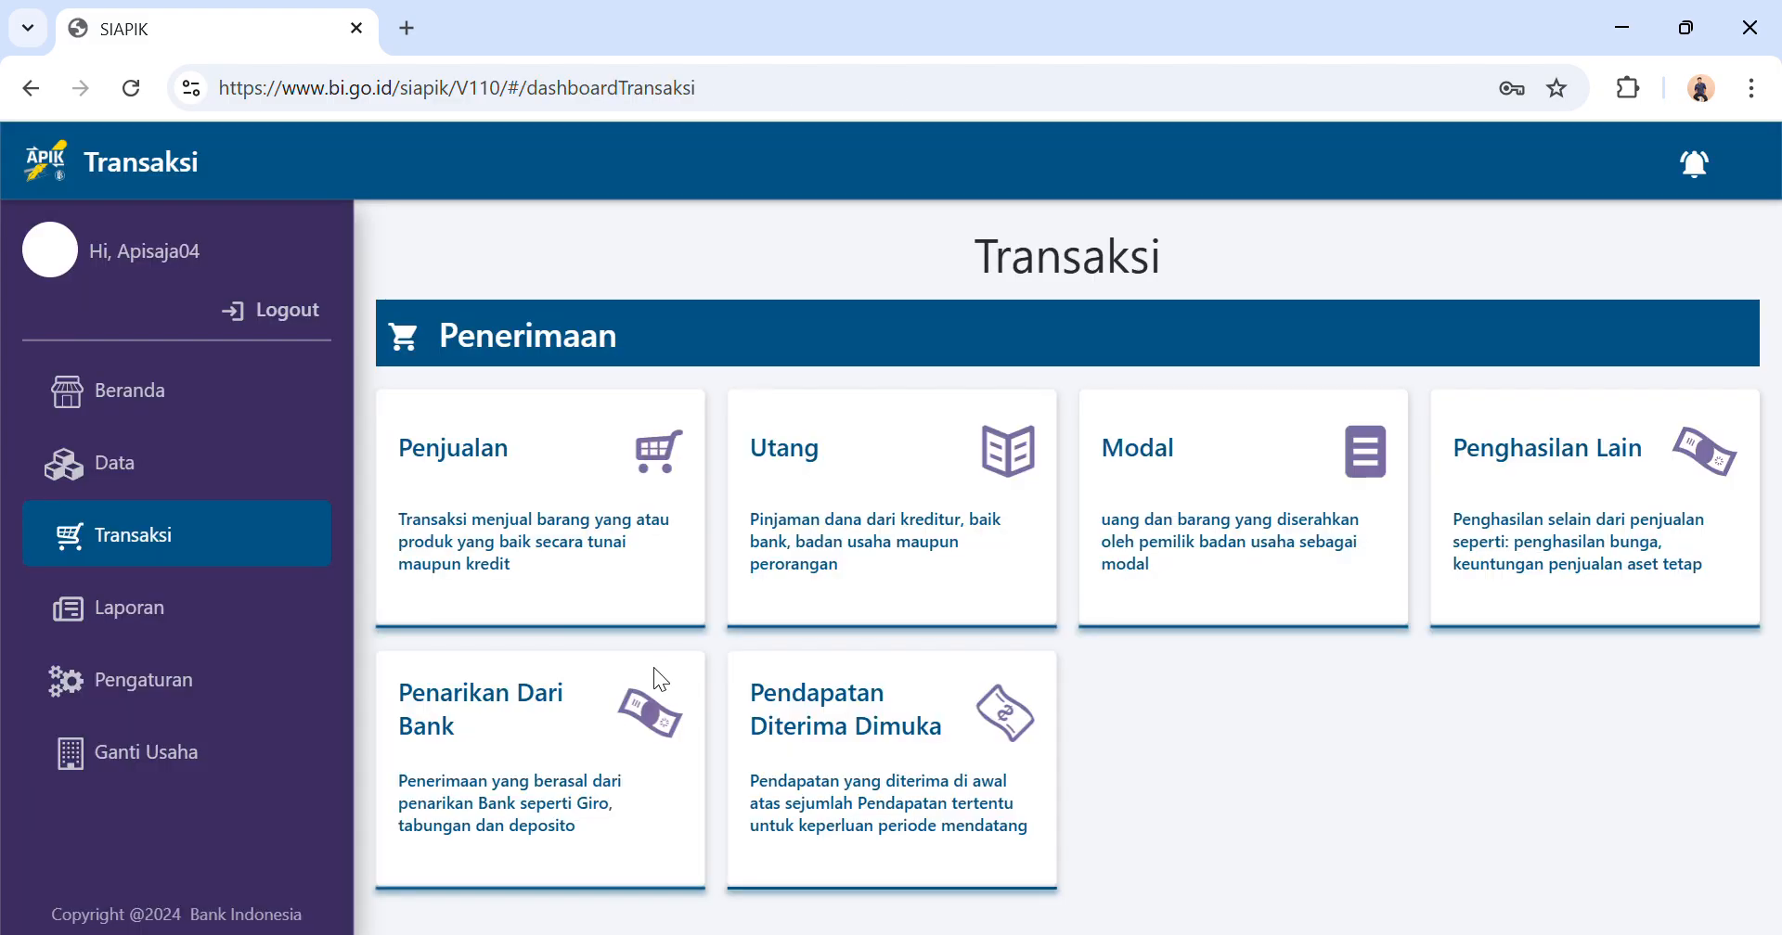
# Start a material stock-taking entry (Stock Opname Bahan Material) for the item Tepung Bumbu 20 Kantong.
pyautogui.scroll(-7, 653, 666)
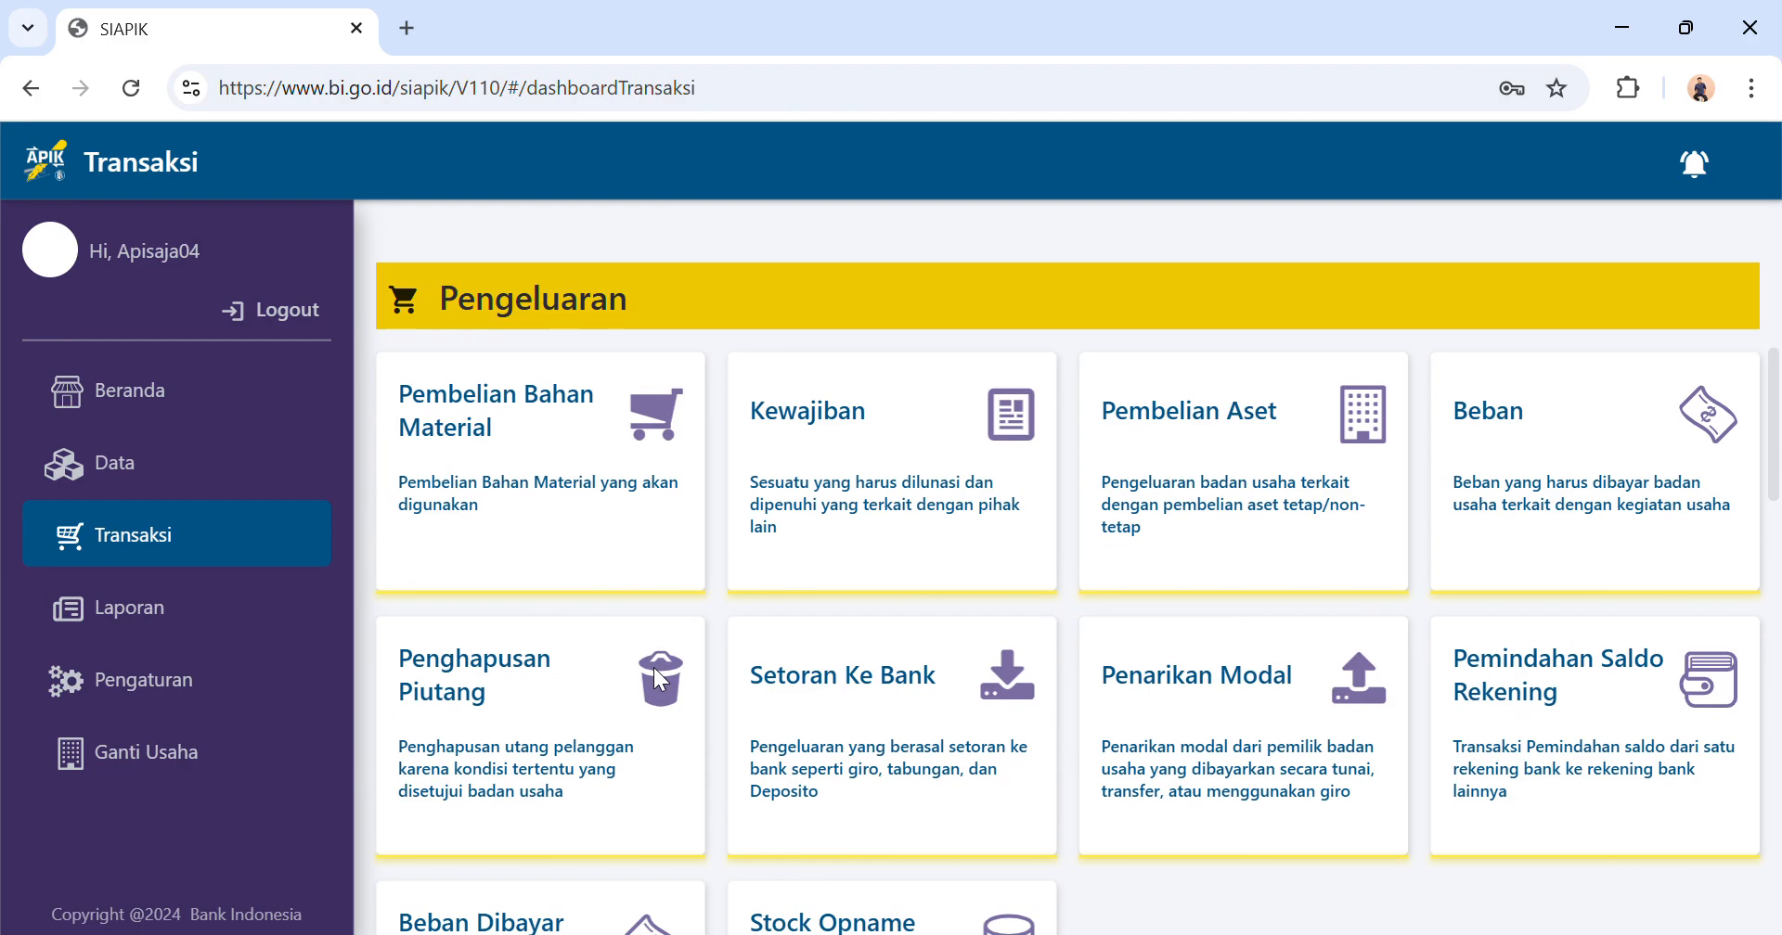
pyautogui.scroll(-1, 1093, 494)
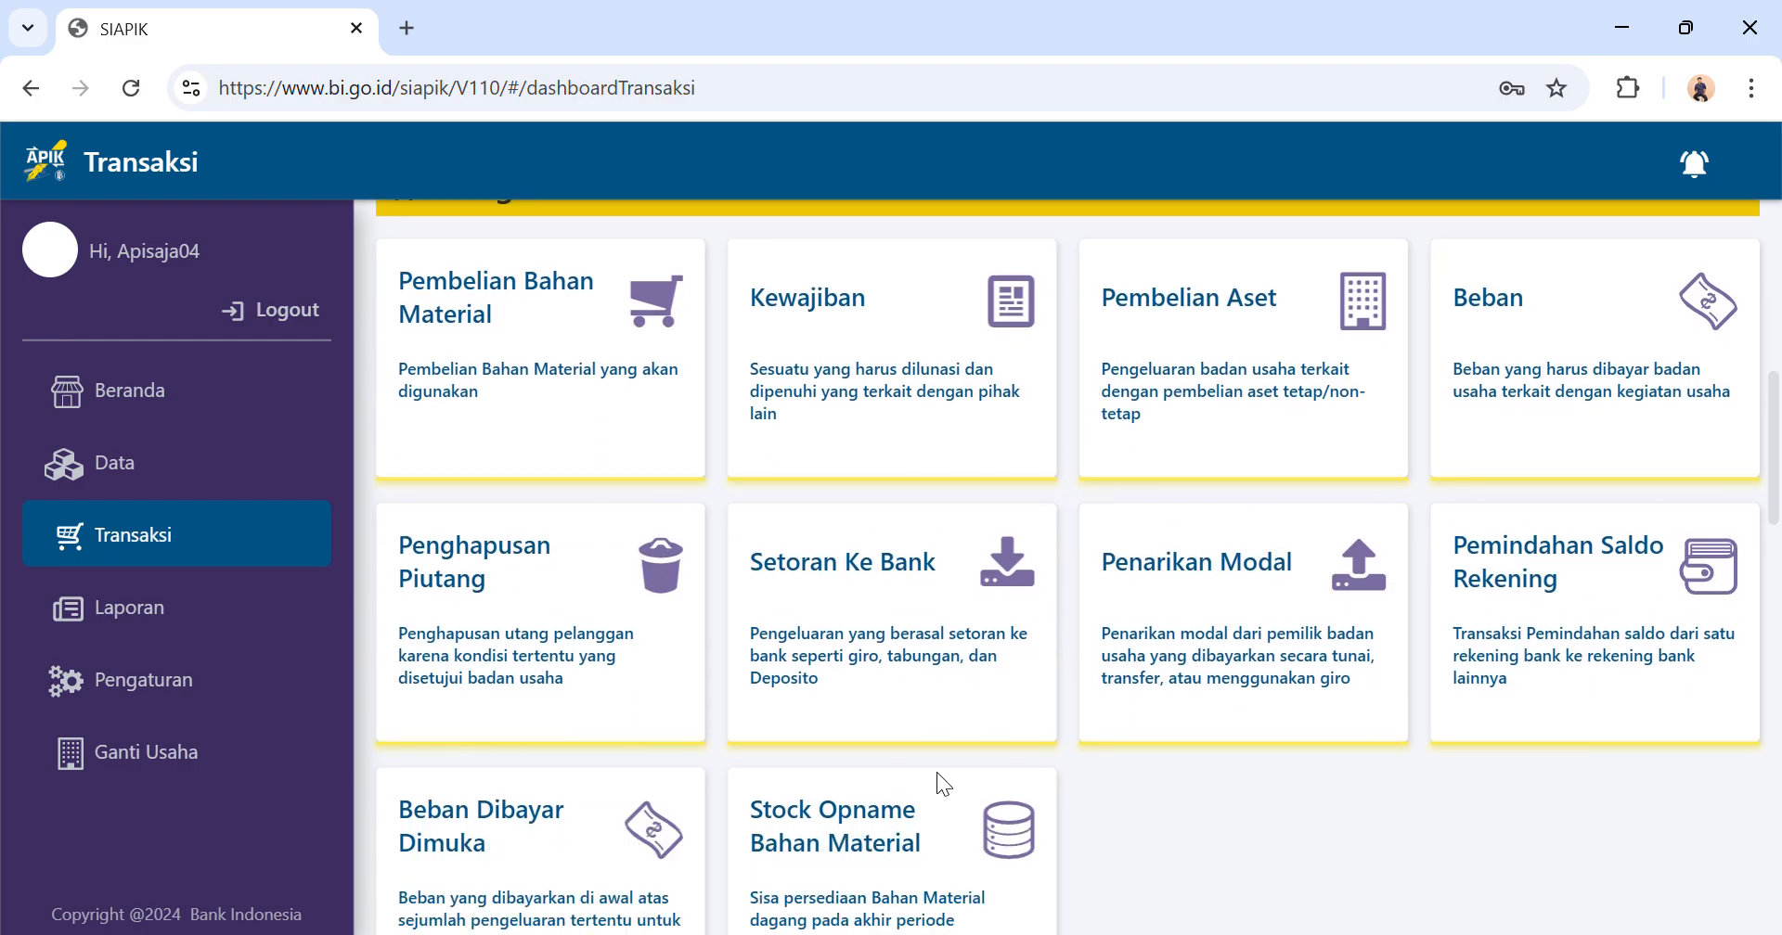
pyautogui.click(884, 874)
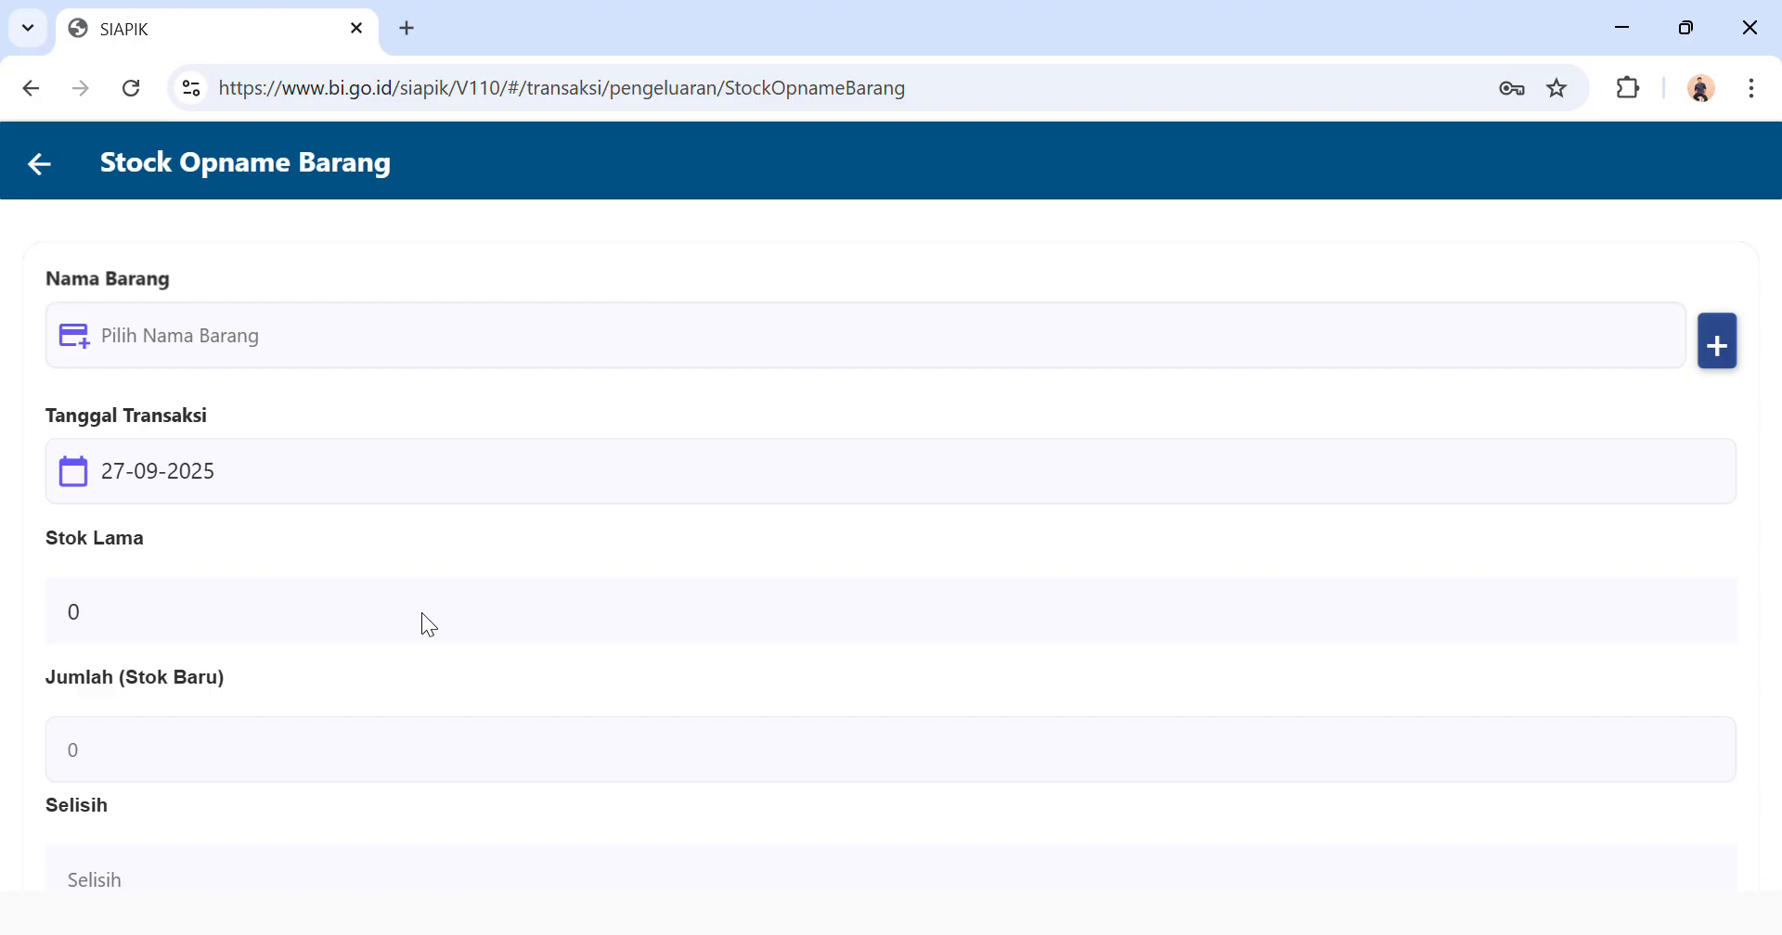
pyautogui.click(571, 360)
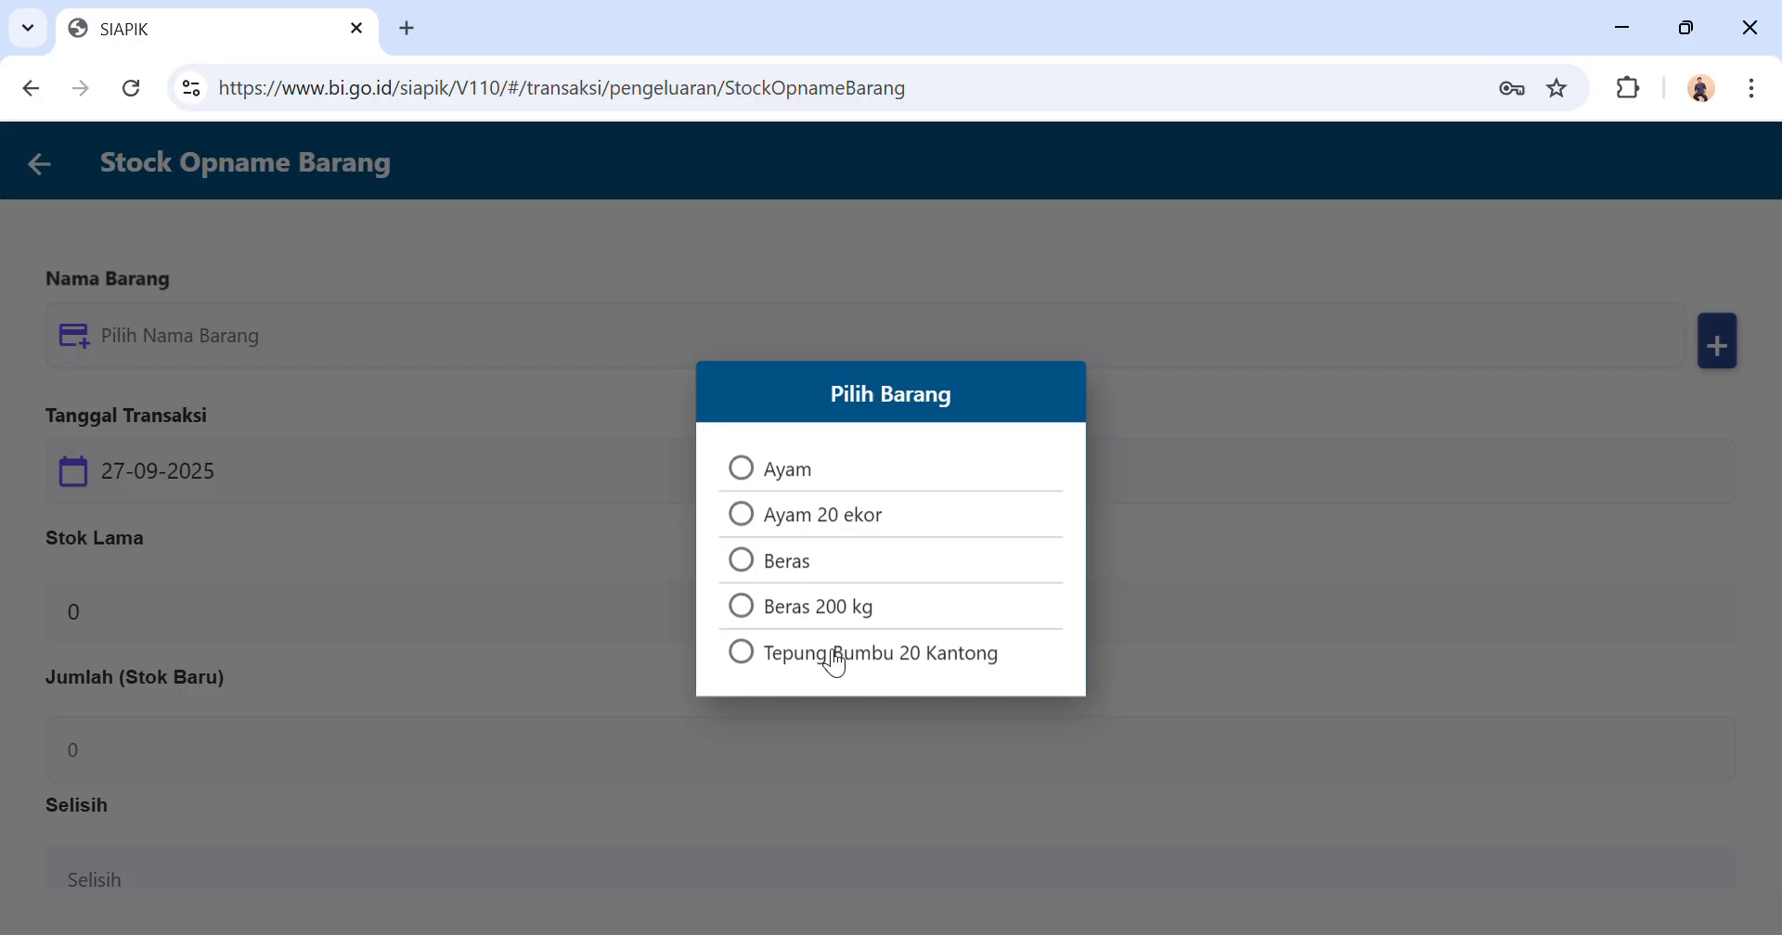
pyautogui.click(825, 652)
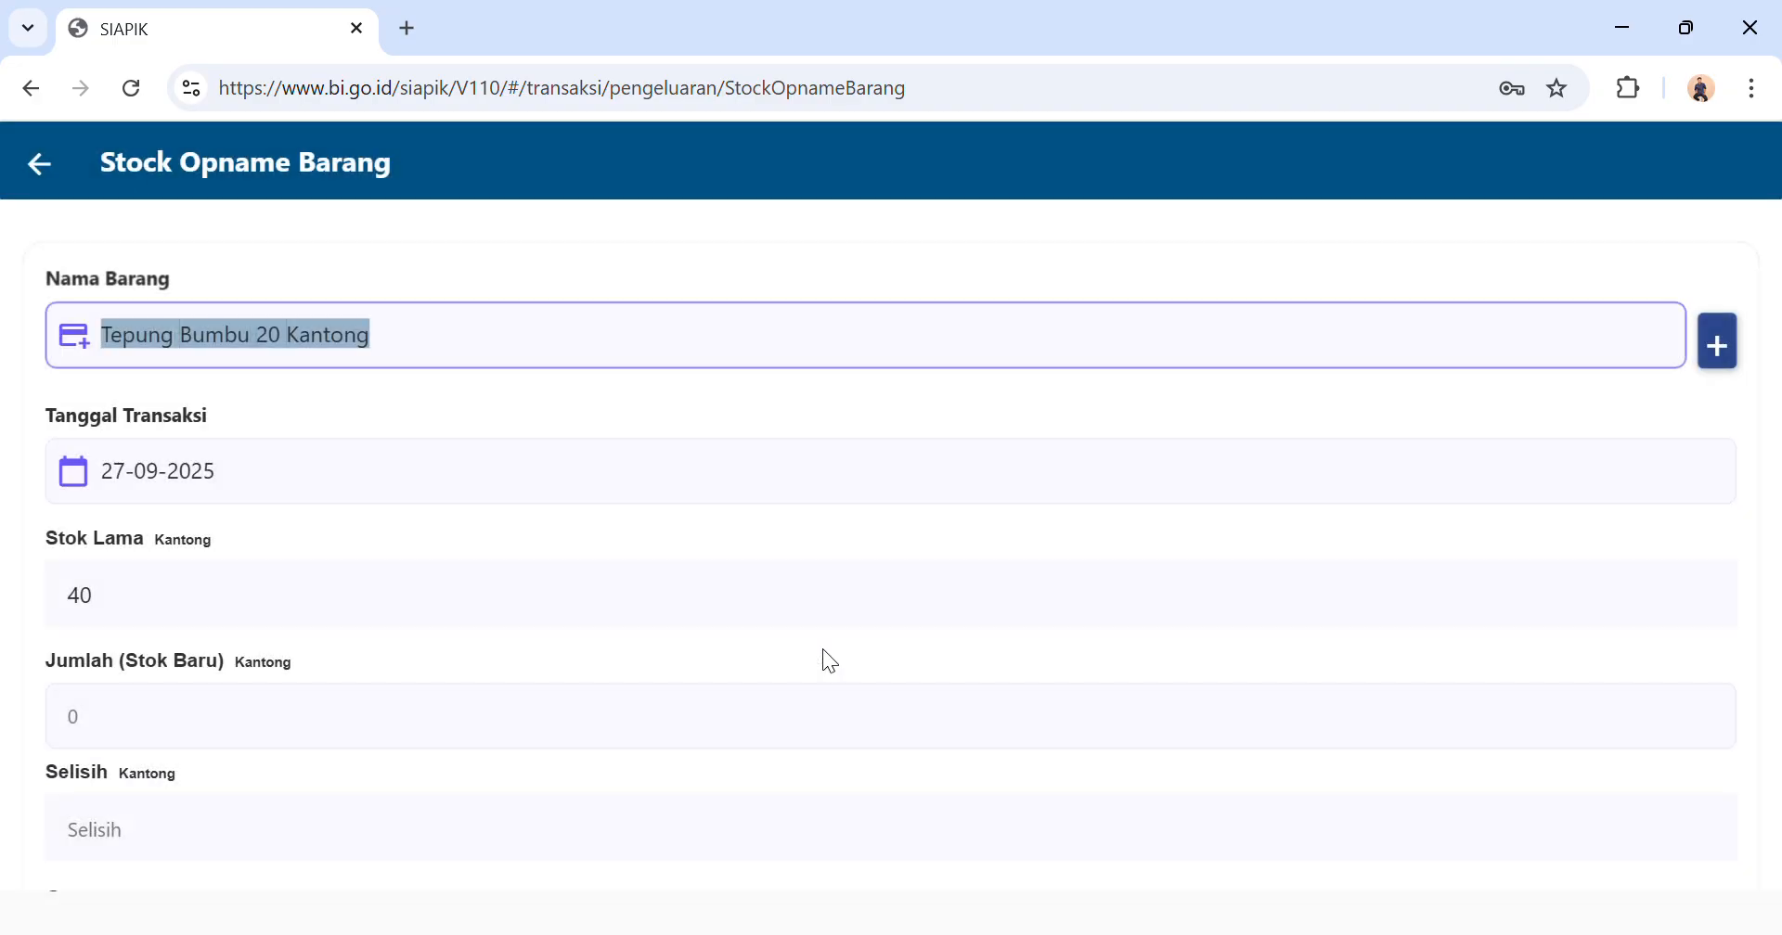
# Set the new stock quantity of Tepung Bumbu to 20 Kantong and save the stock-taking, returning to the transaction menu.
pyautogui.click(247, 742)
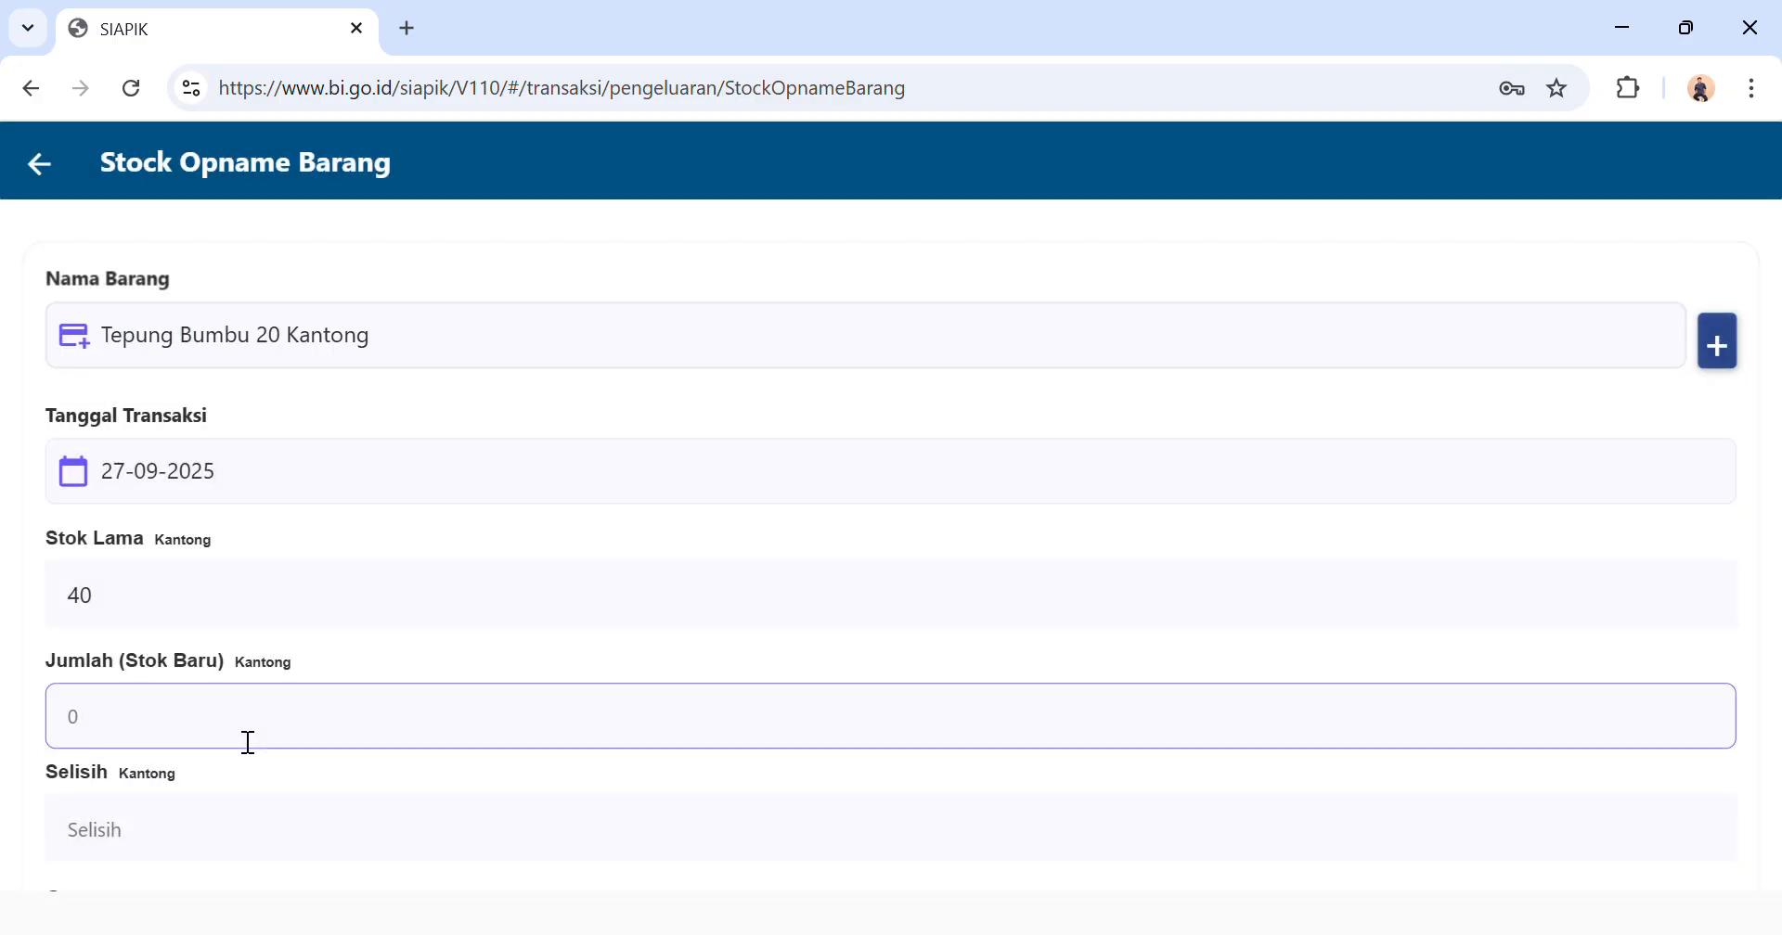
pyautogui.write('20')
pyautogui.scroll(-4, 243, 741)
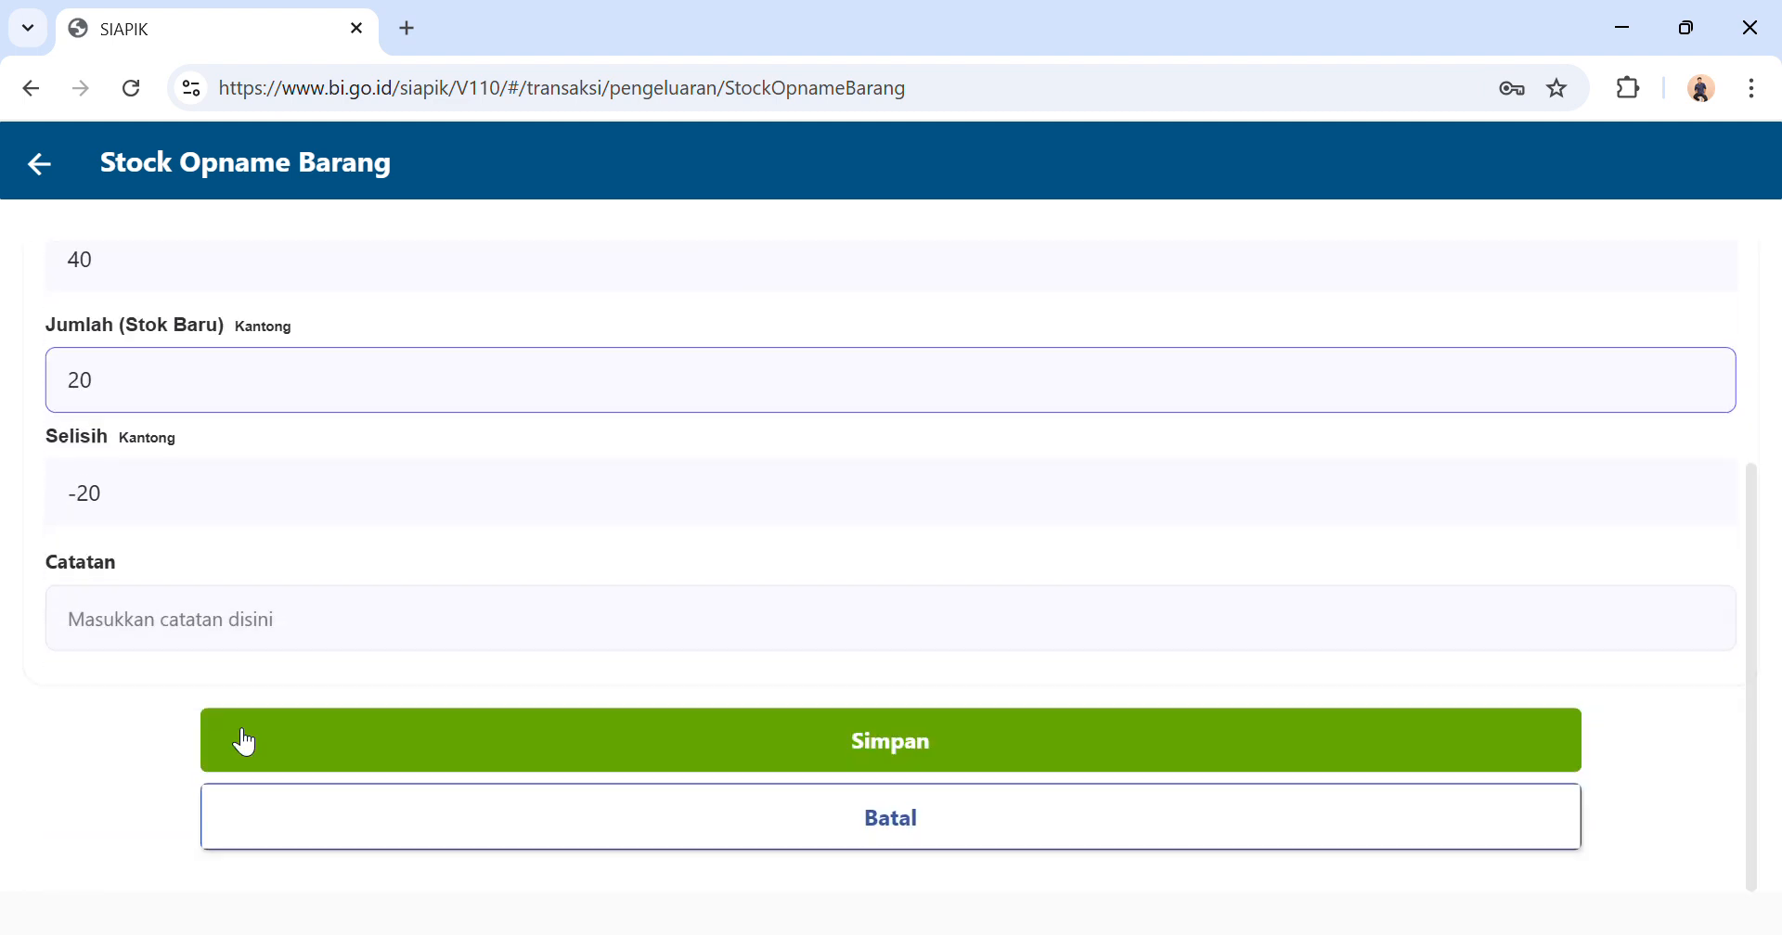
pyautogui.click(430, 737)
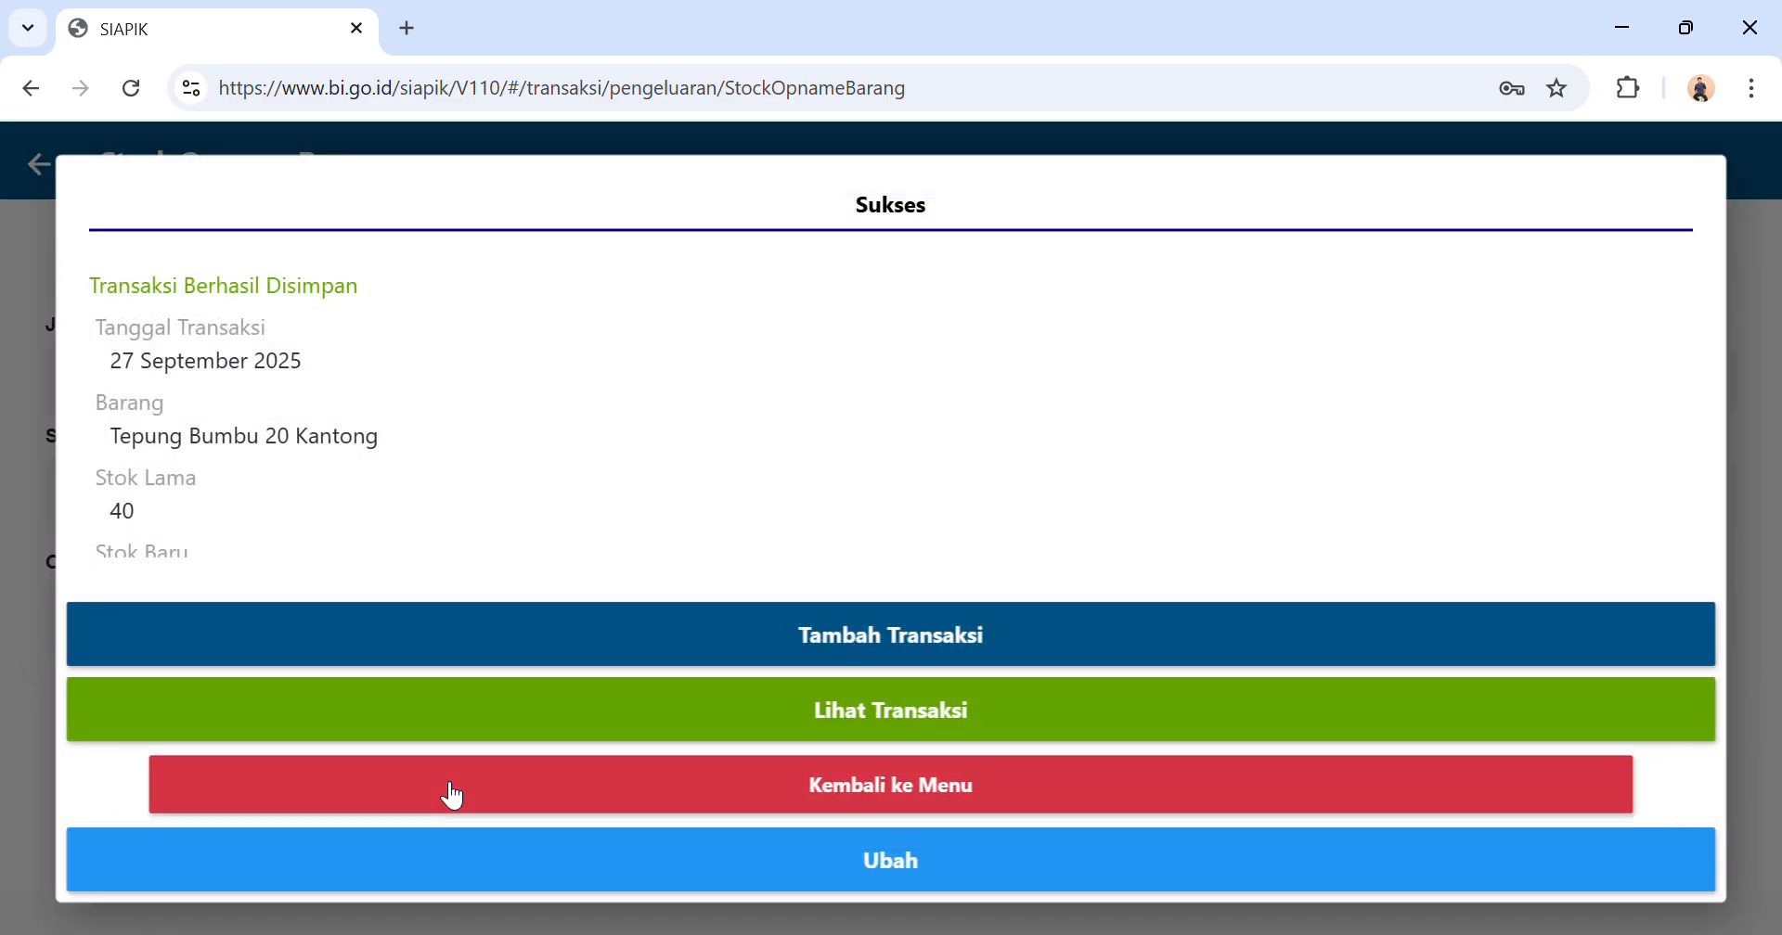
pyautogui.click(454, 796)
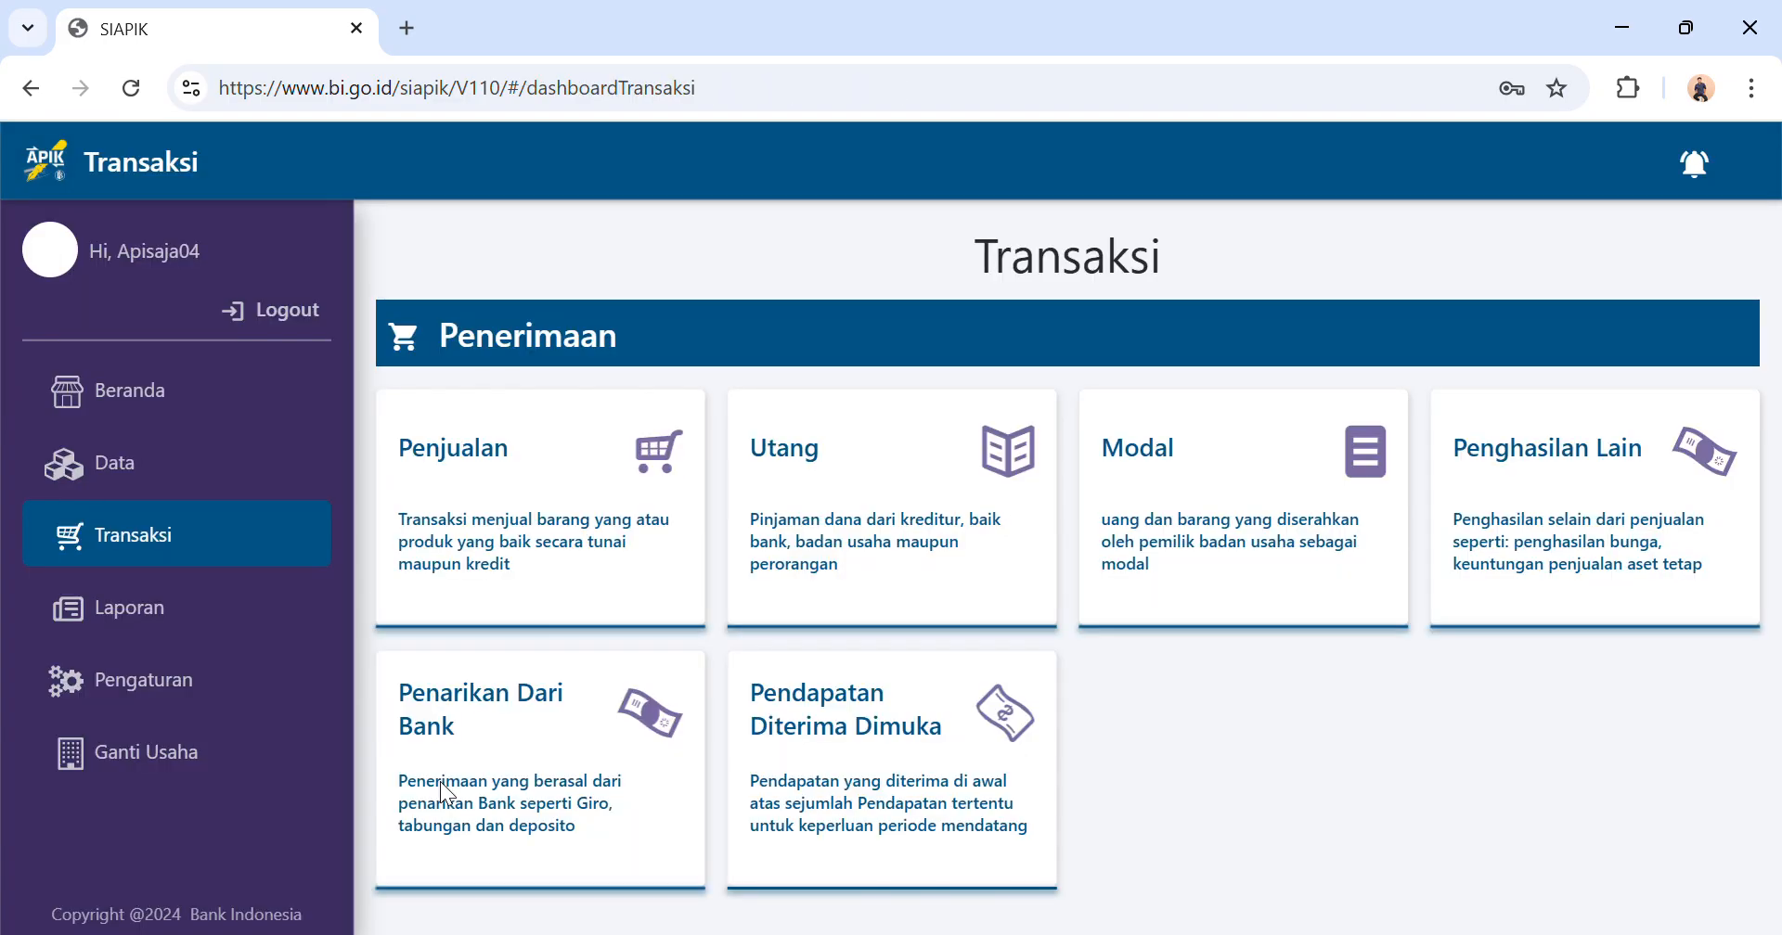
# Display the monthly balance sheet report (Laporan Posisi Keuangan/Neraca) for Juli 2025.
pyautogui.click(162, 603)
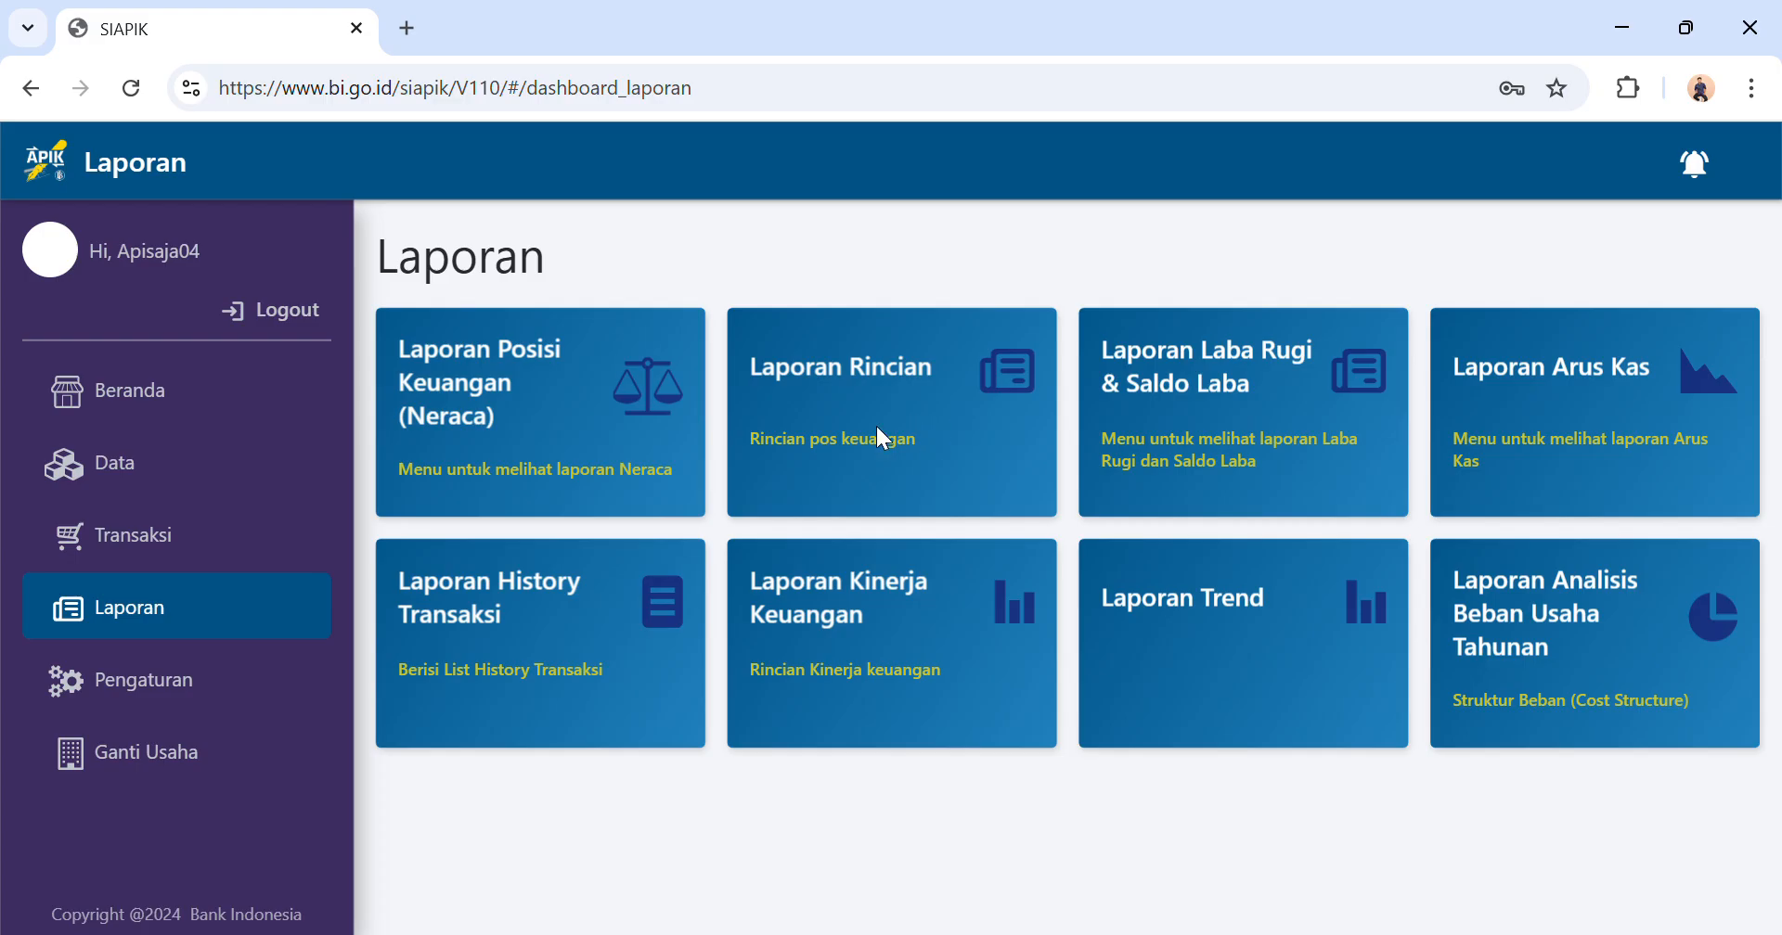
pyautogui.click(649, 412)
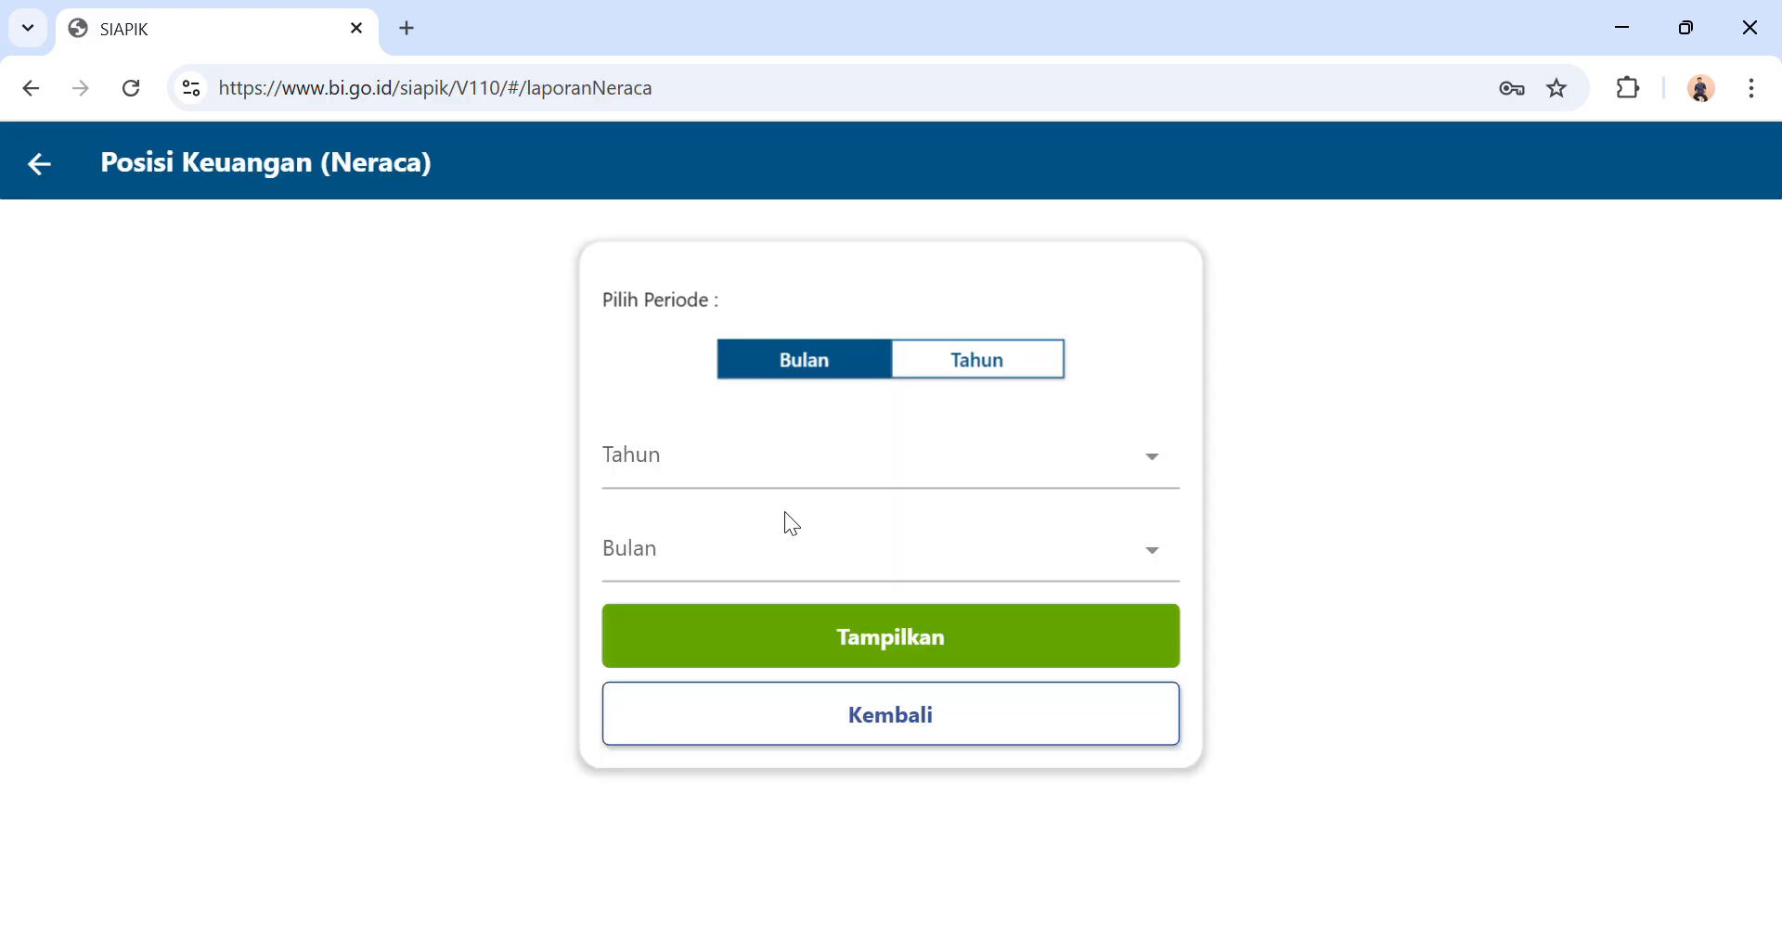
pyautogui.click(755, 464)
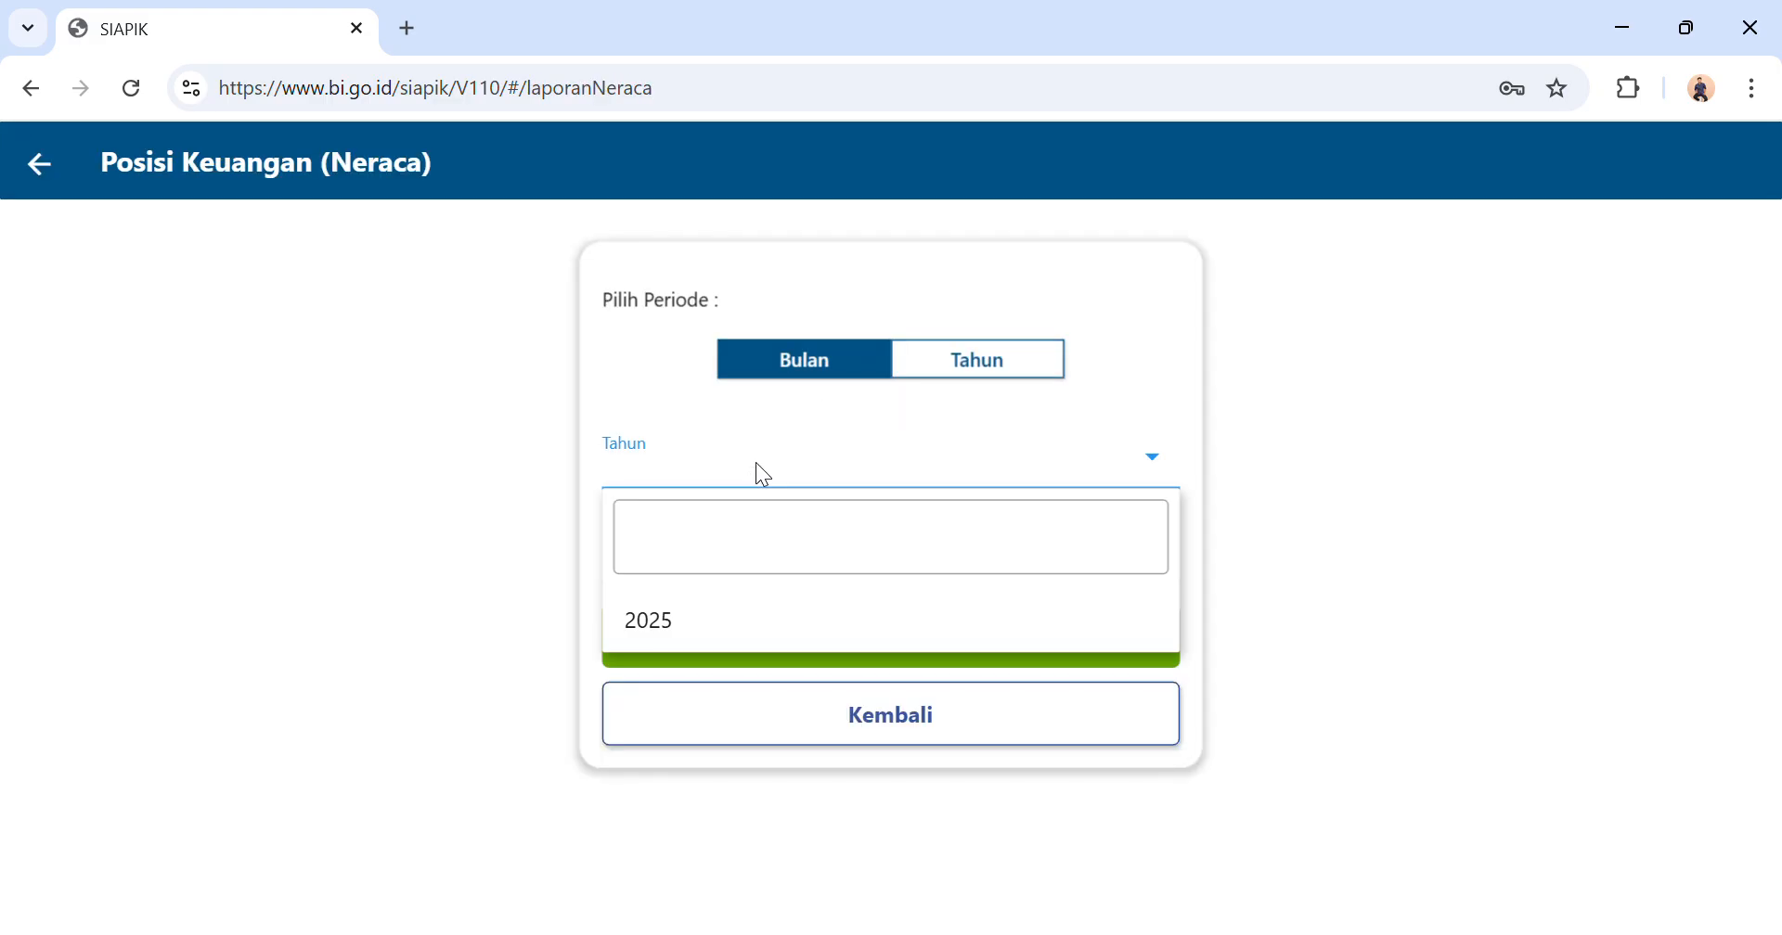
pyautogui.click(725, 637)
pyautogui.click(756, 559)
pyautogui.click(742, 777)
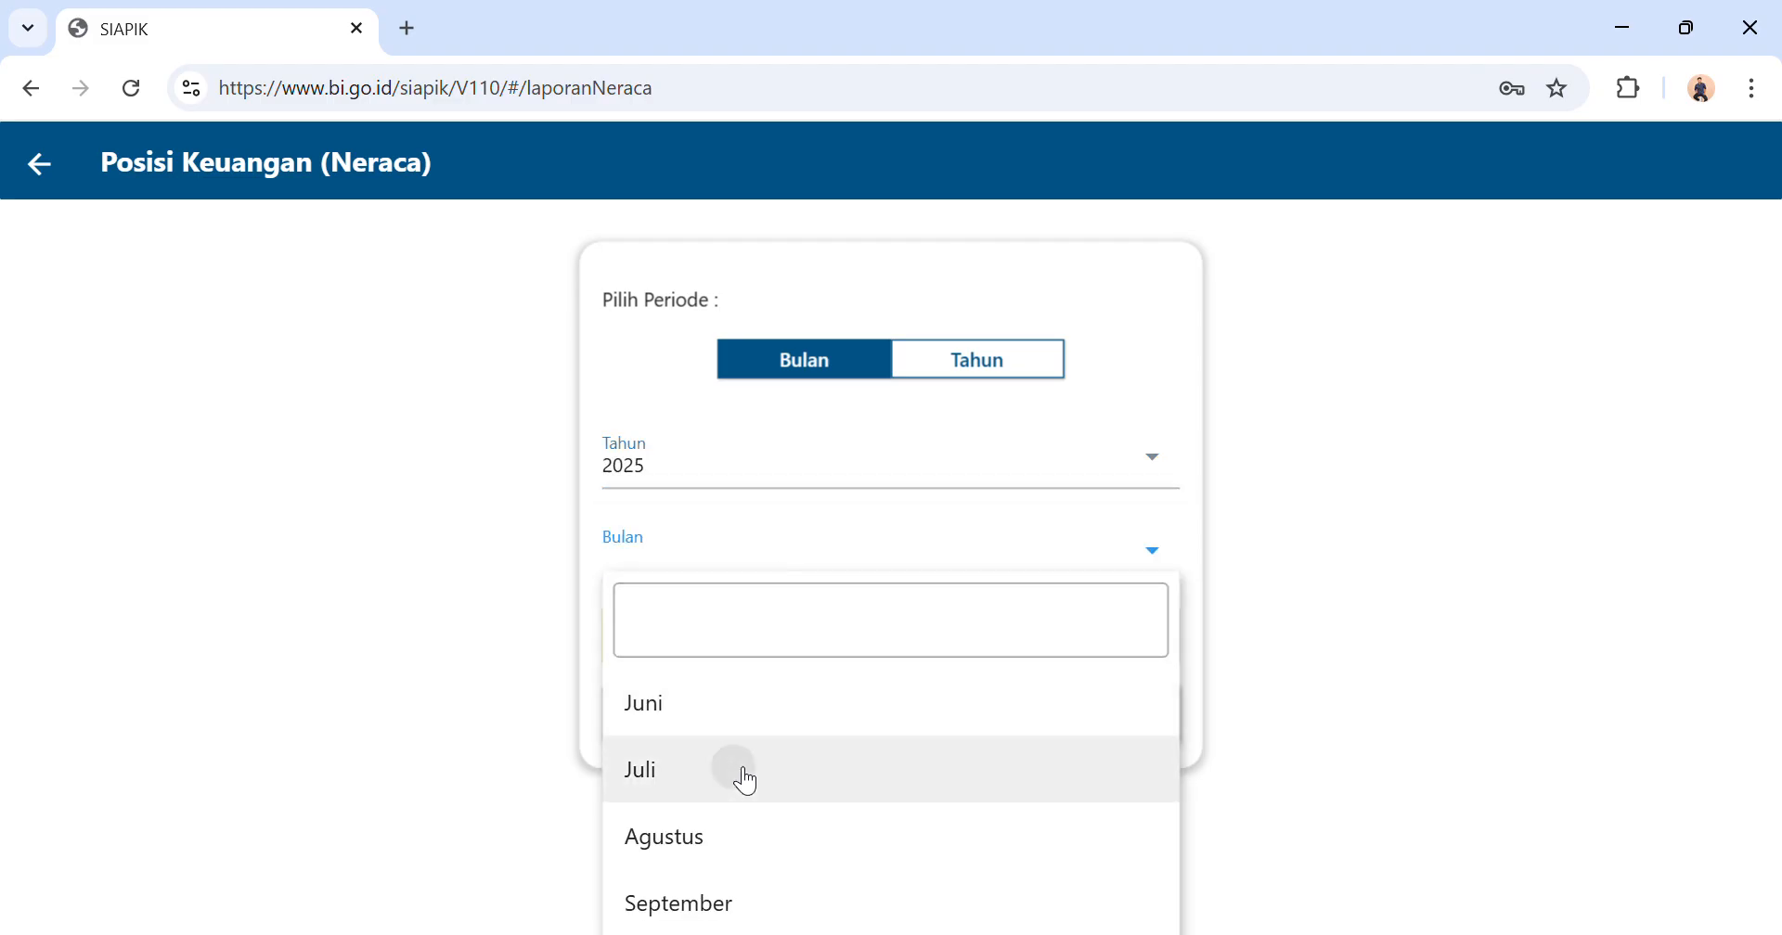
pyautogui.click(965, 631)
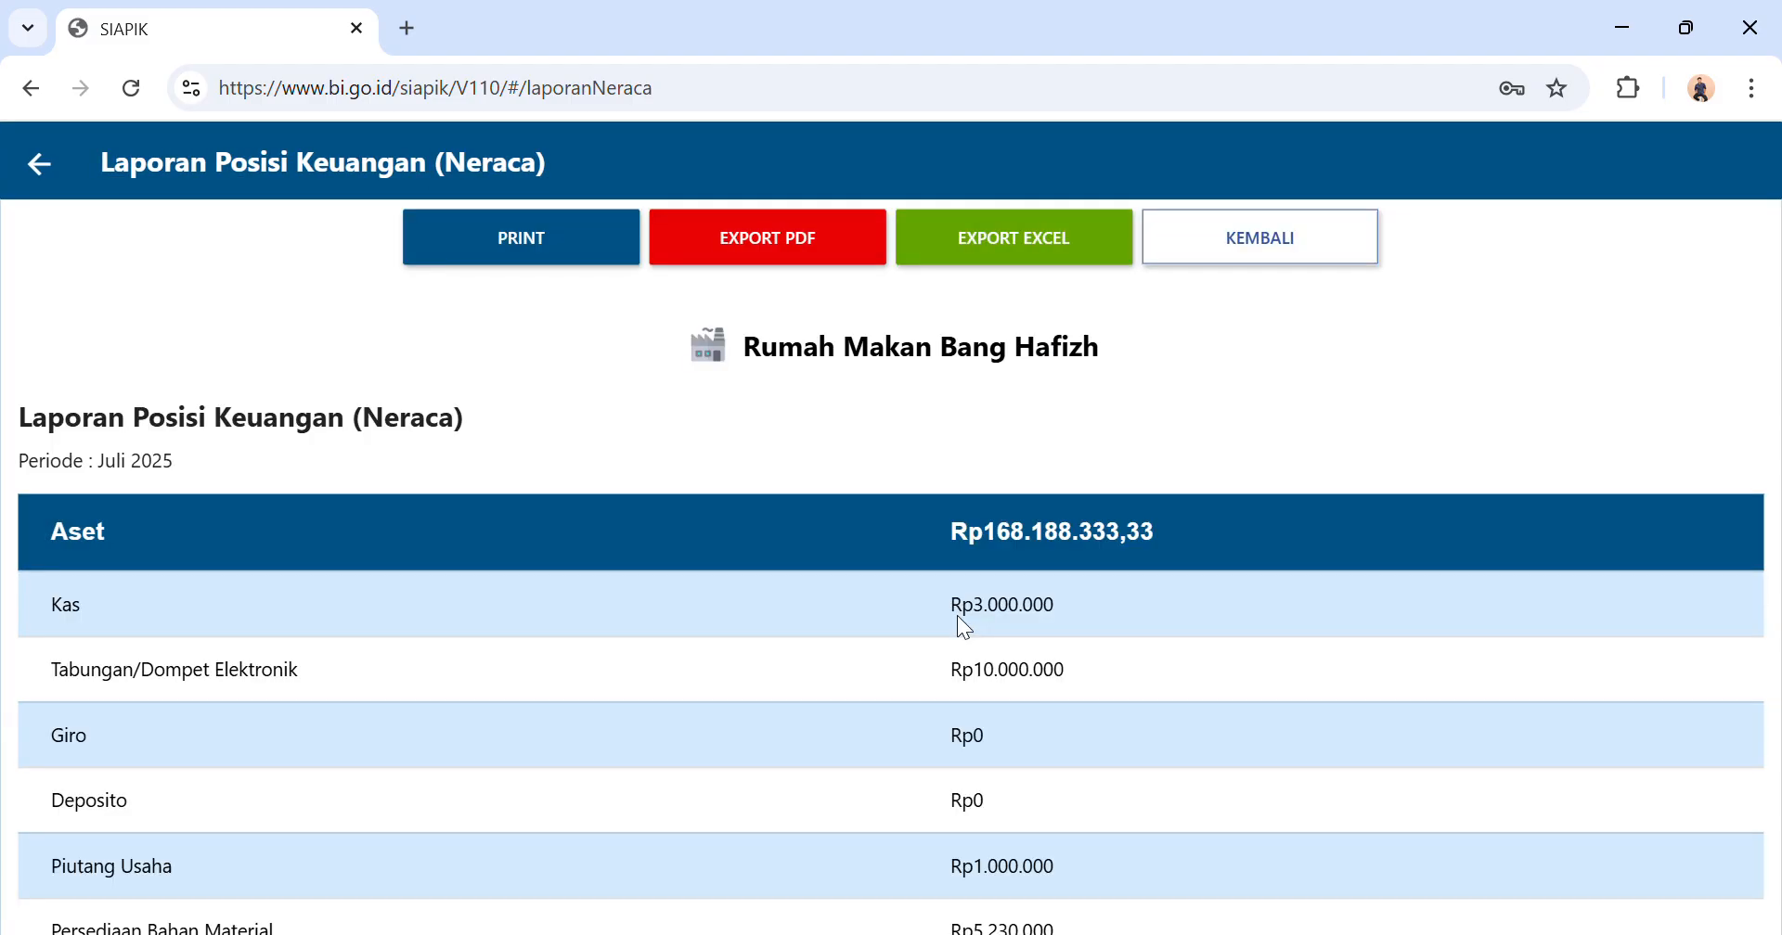
# Examine the asset, liability and capital sections of the Juli 2025 balance sheet, and return to the report list.
pyautogui.scroll(-2, 958, 617)
pyautogui.scroll(-2, 958, 616)
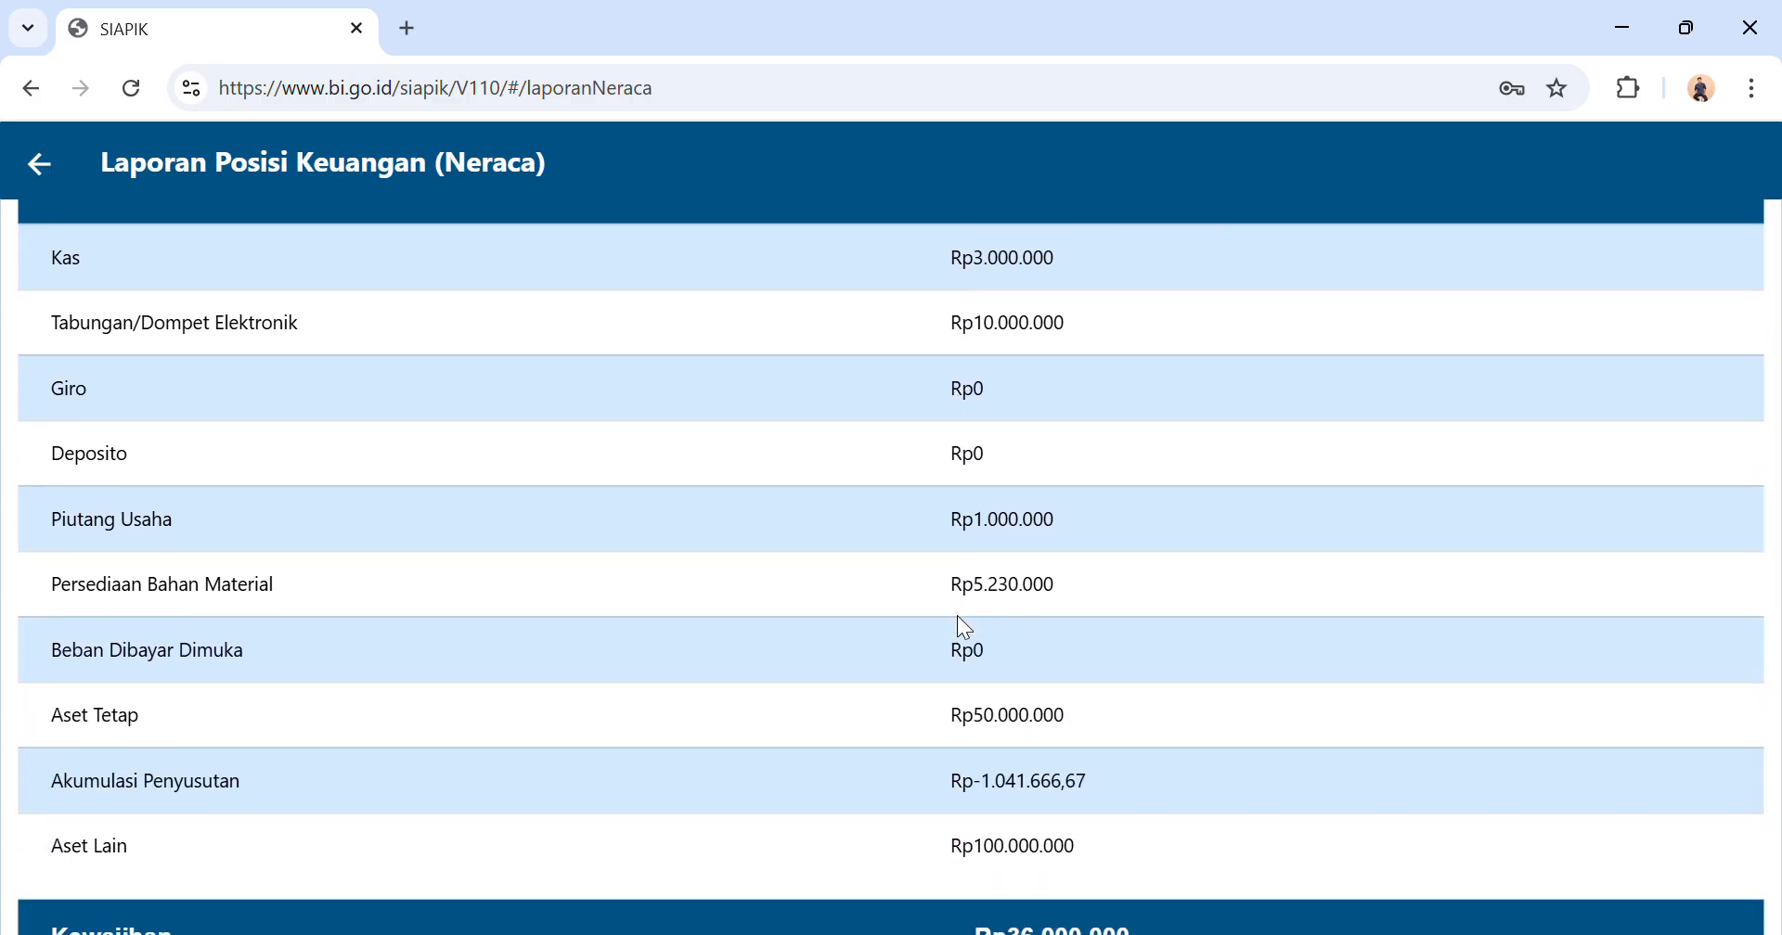
pyautogui.scroll(-3, 957, 617)
pyautogui.scroll(-3, 959, 619)
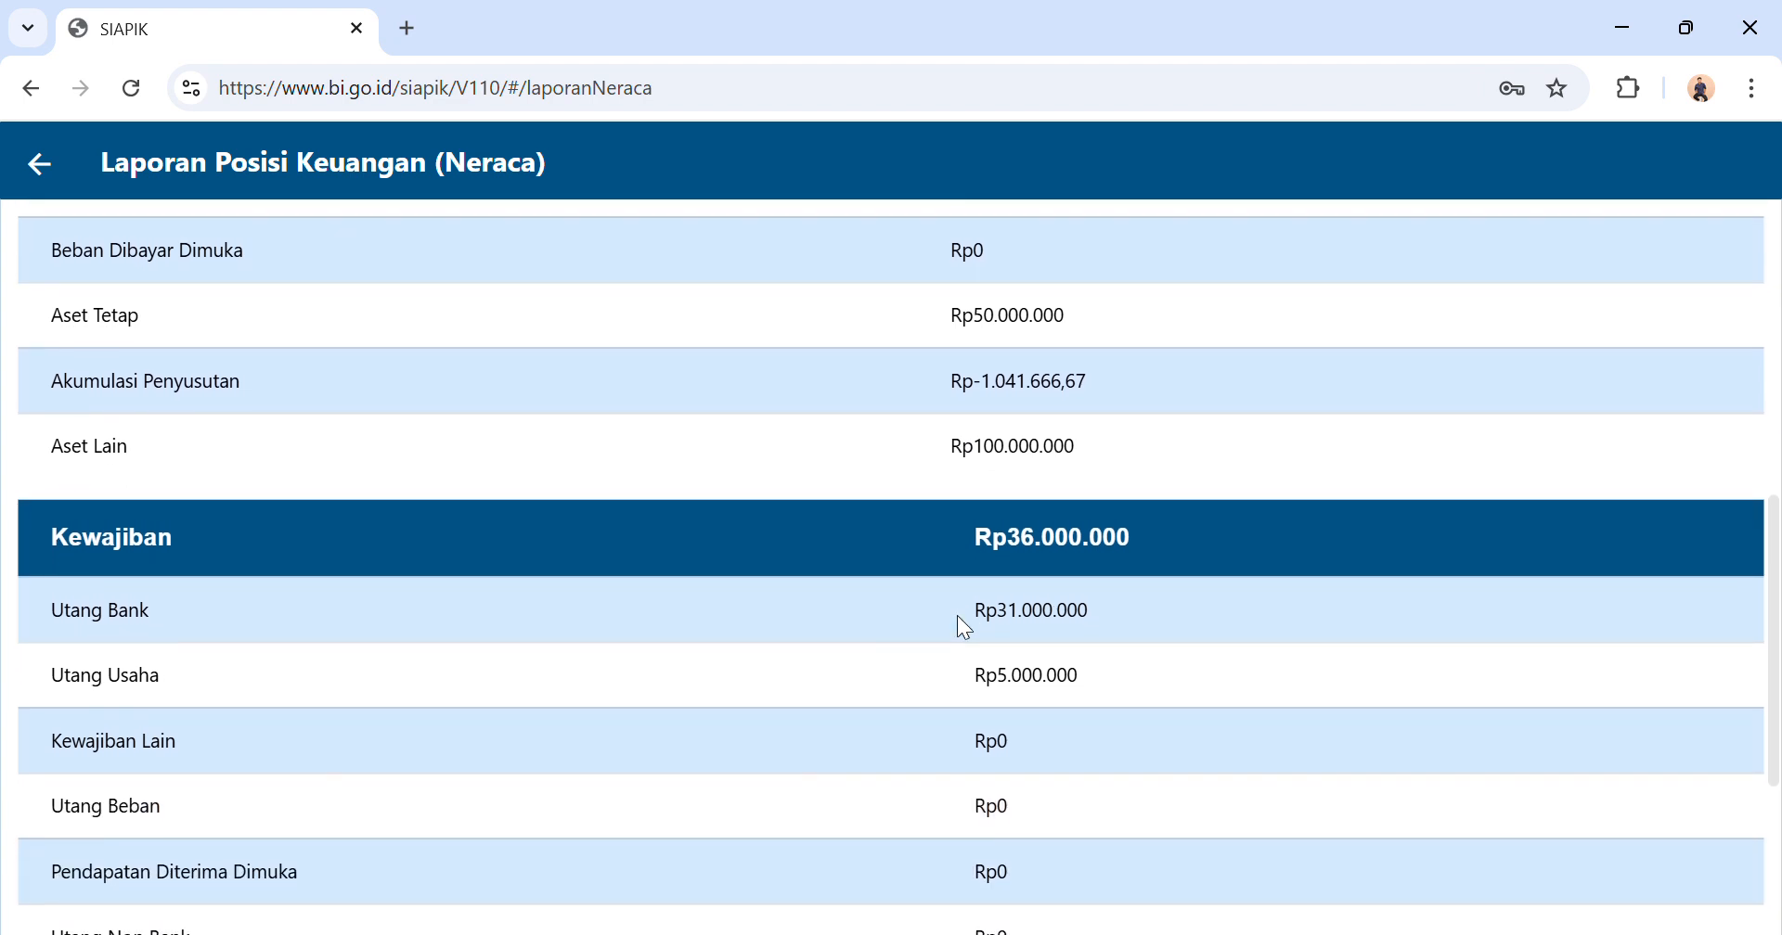
pyautogui.scroll(-1, 958, 619)
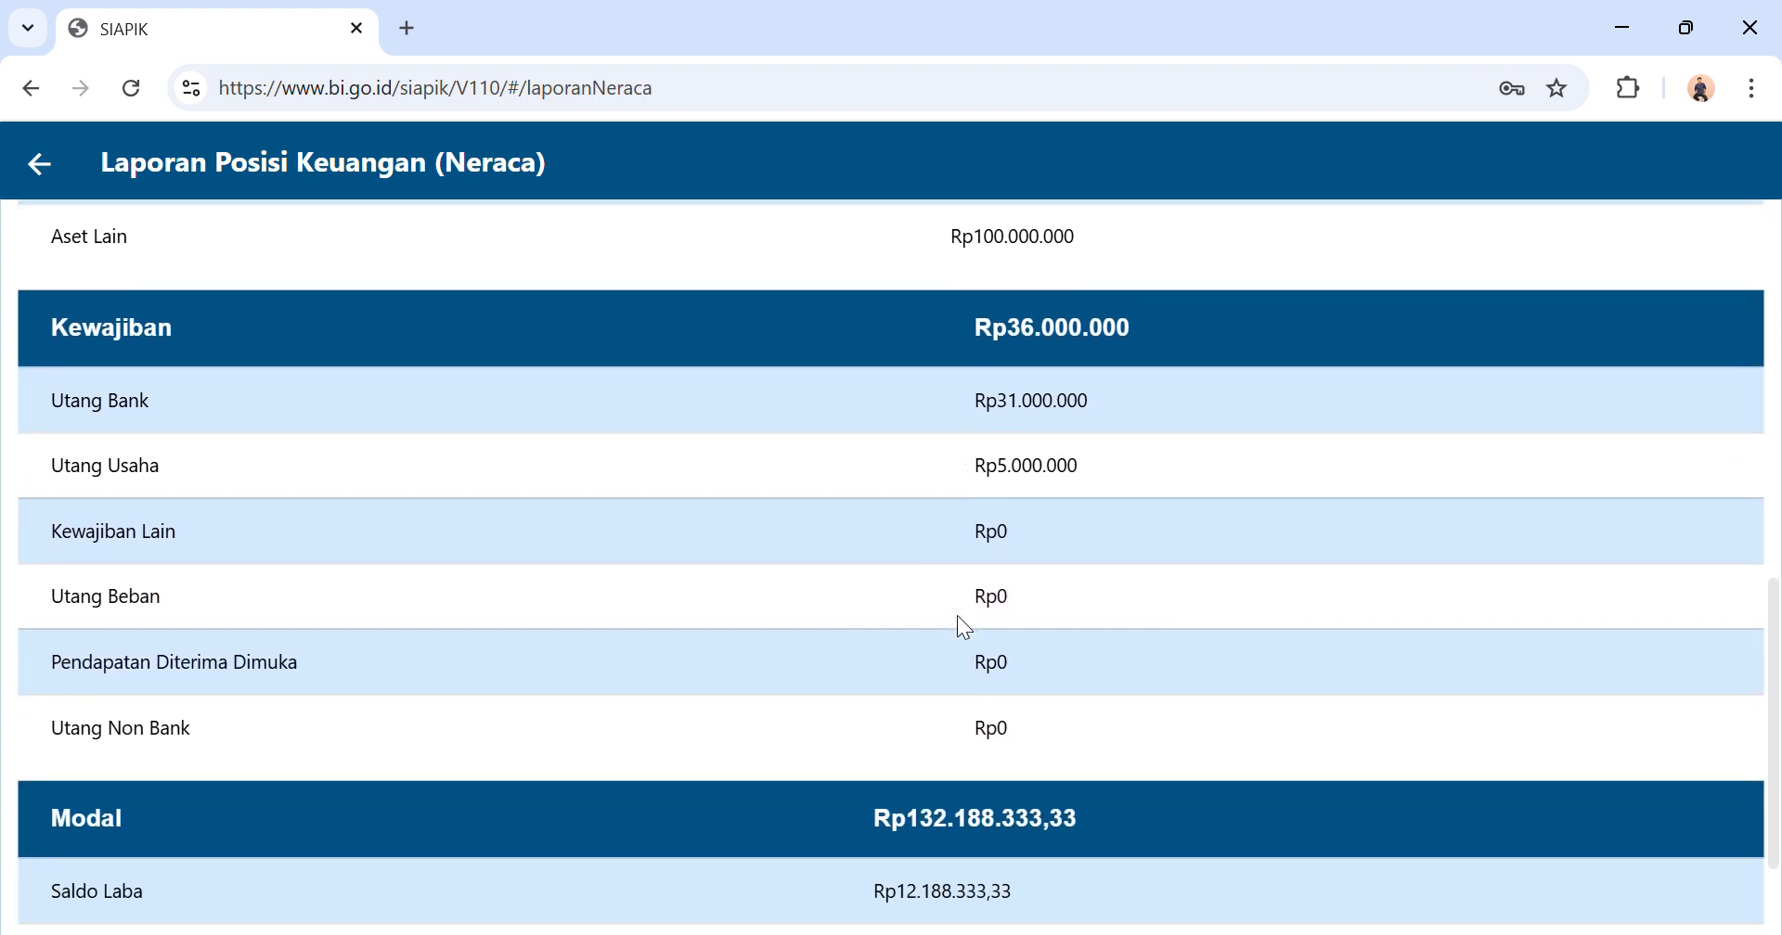
pyautogui.scroll(-1, 956, 616)
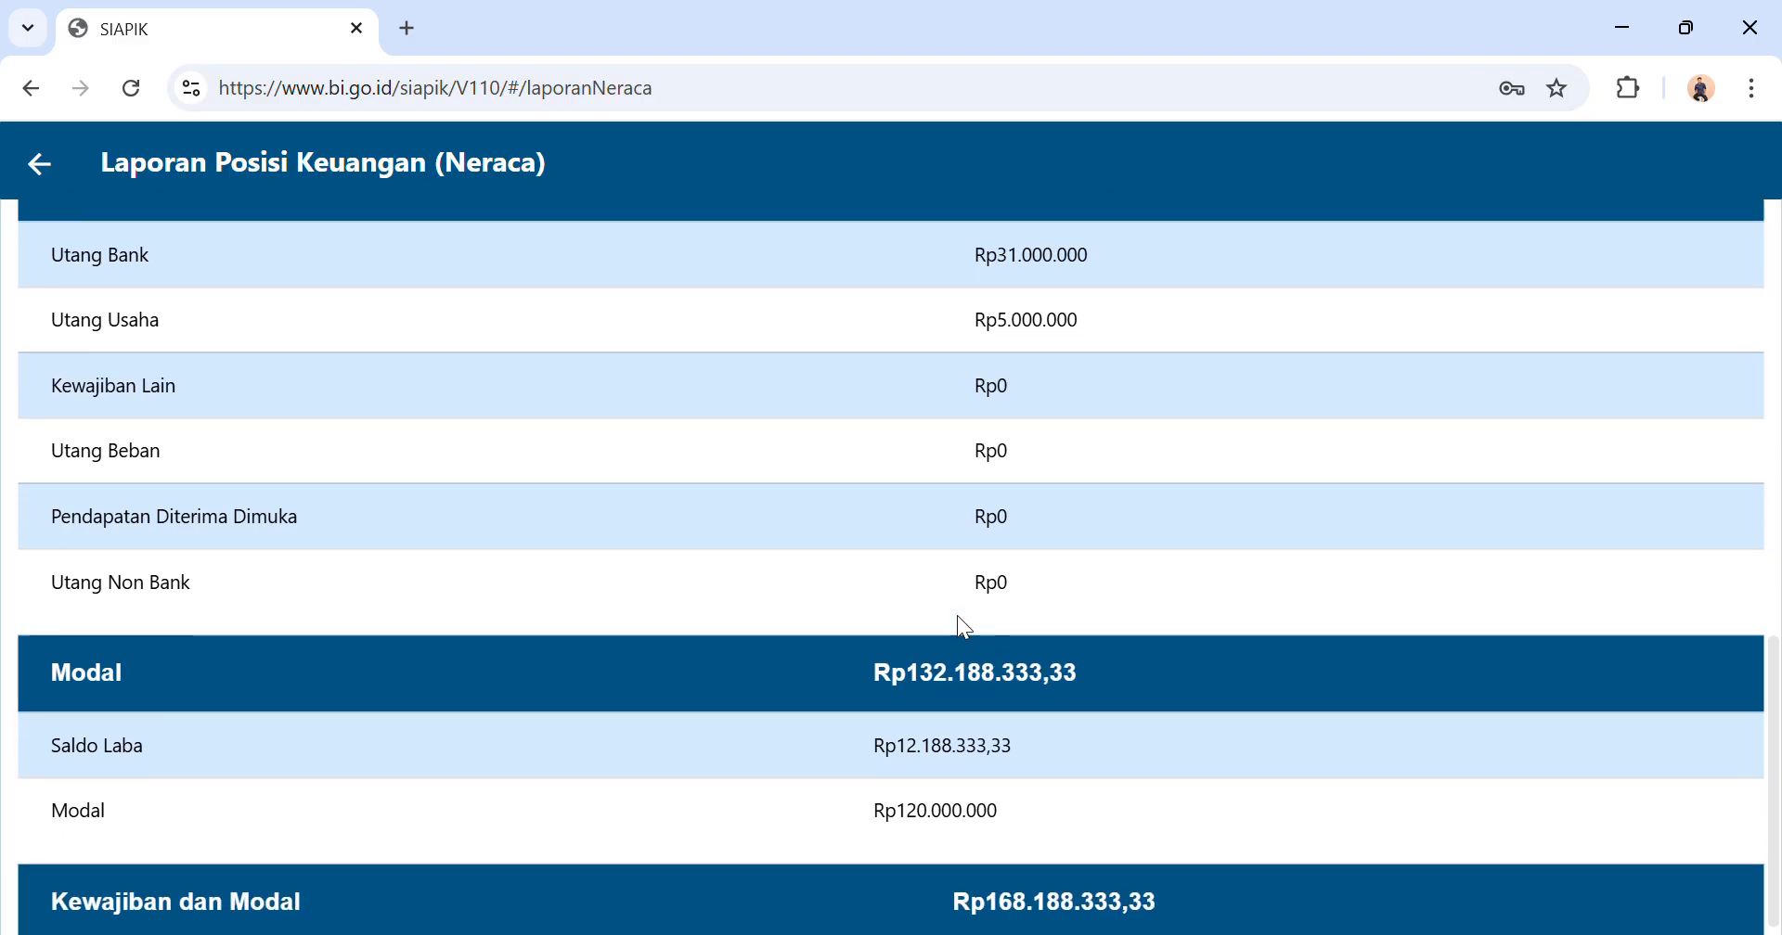
pyautogui.scroll(10, 956, 616)
pyautogui.scroll(-4, 955, 616)
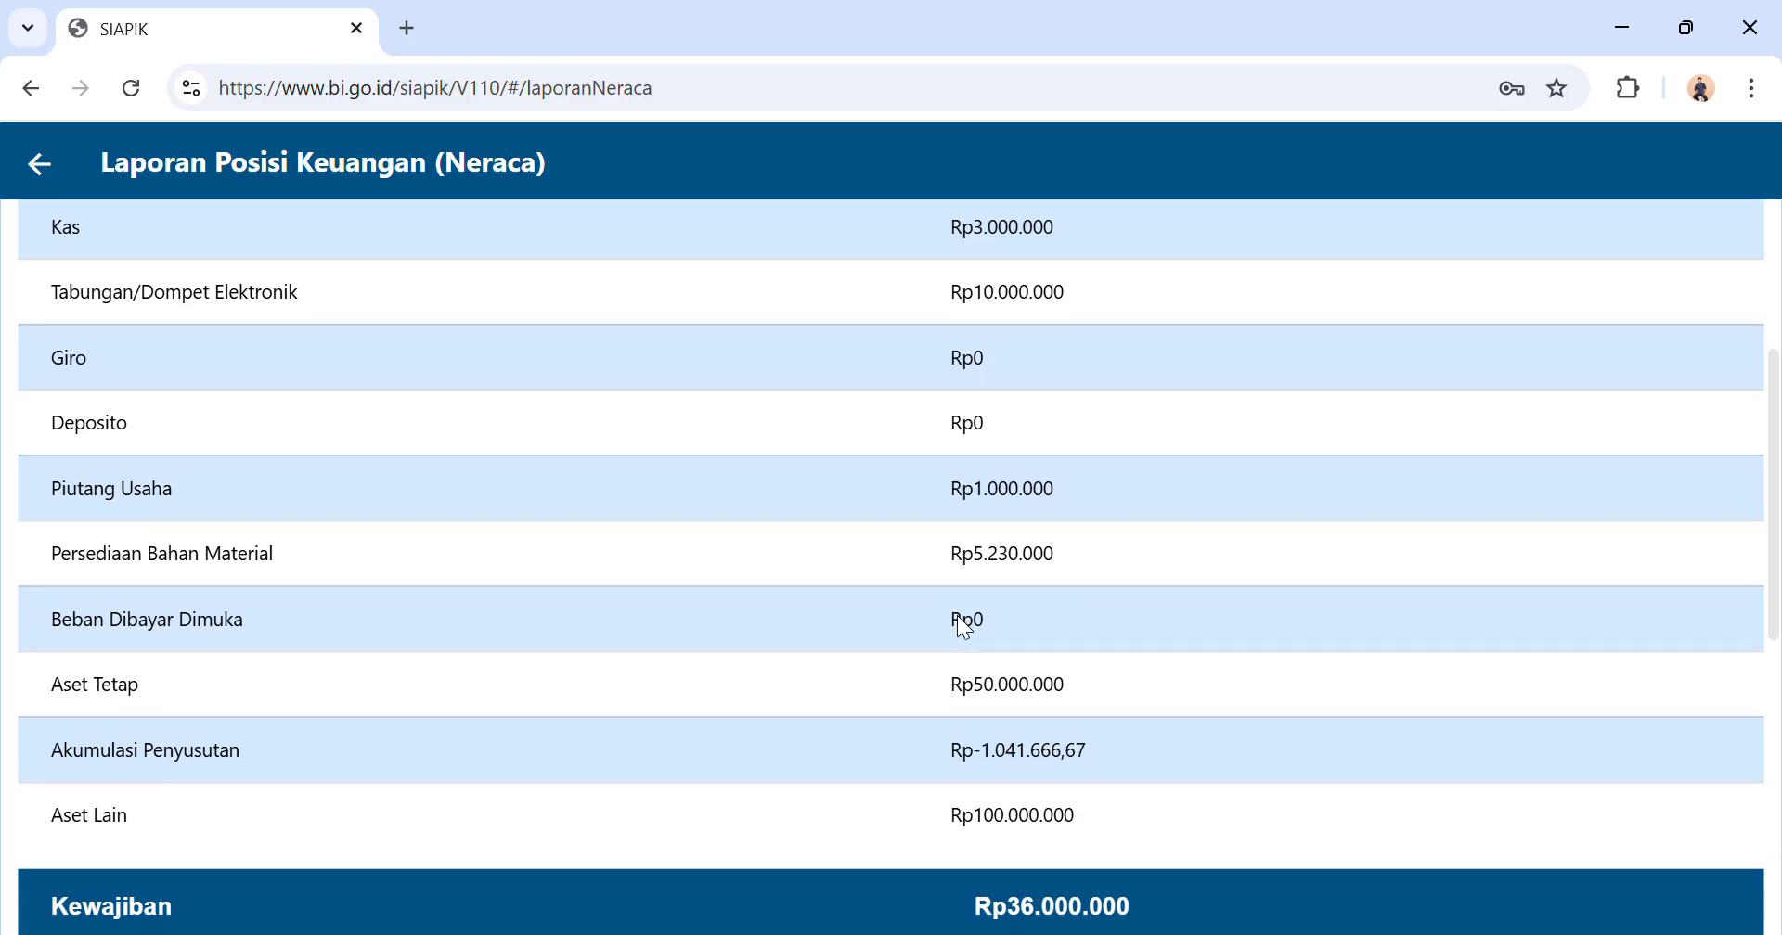
pyautogui.scroll(-2, 956, 616)
pyautogui.scroll(-2, 956, 615)
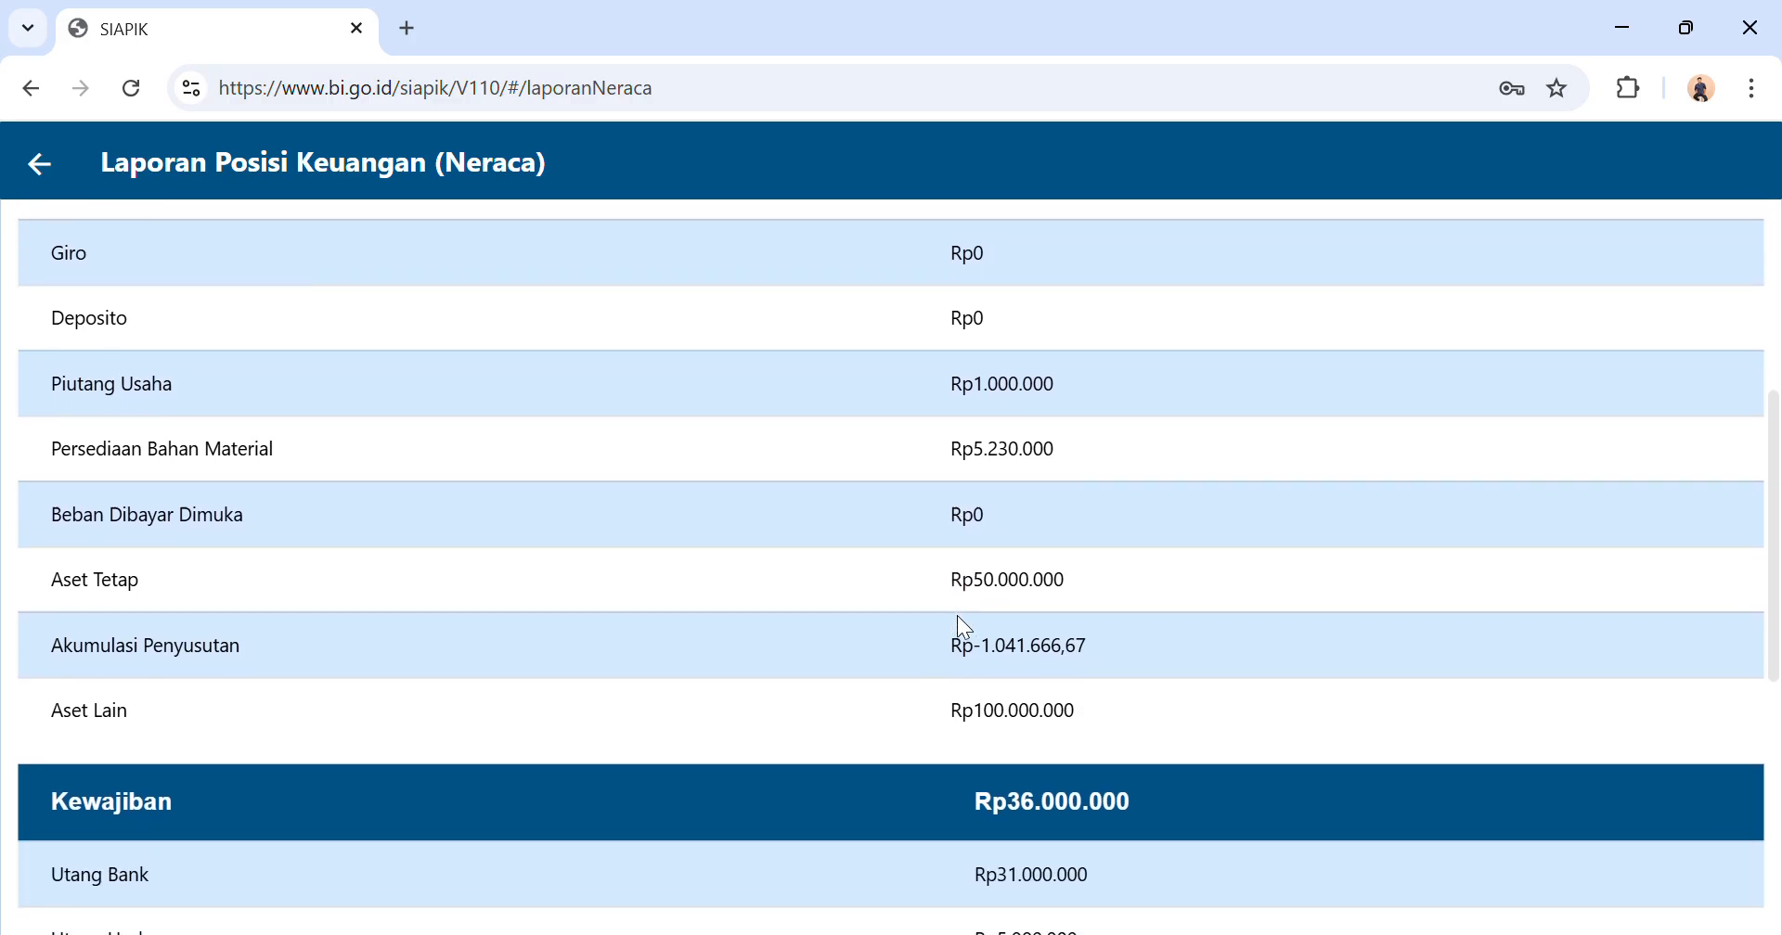
pyautogui.scroll(6, 956, 615)
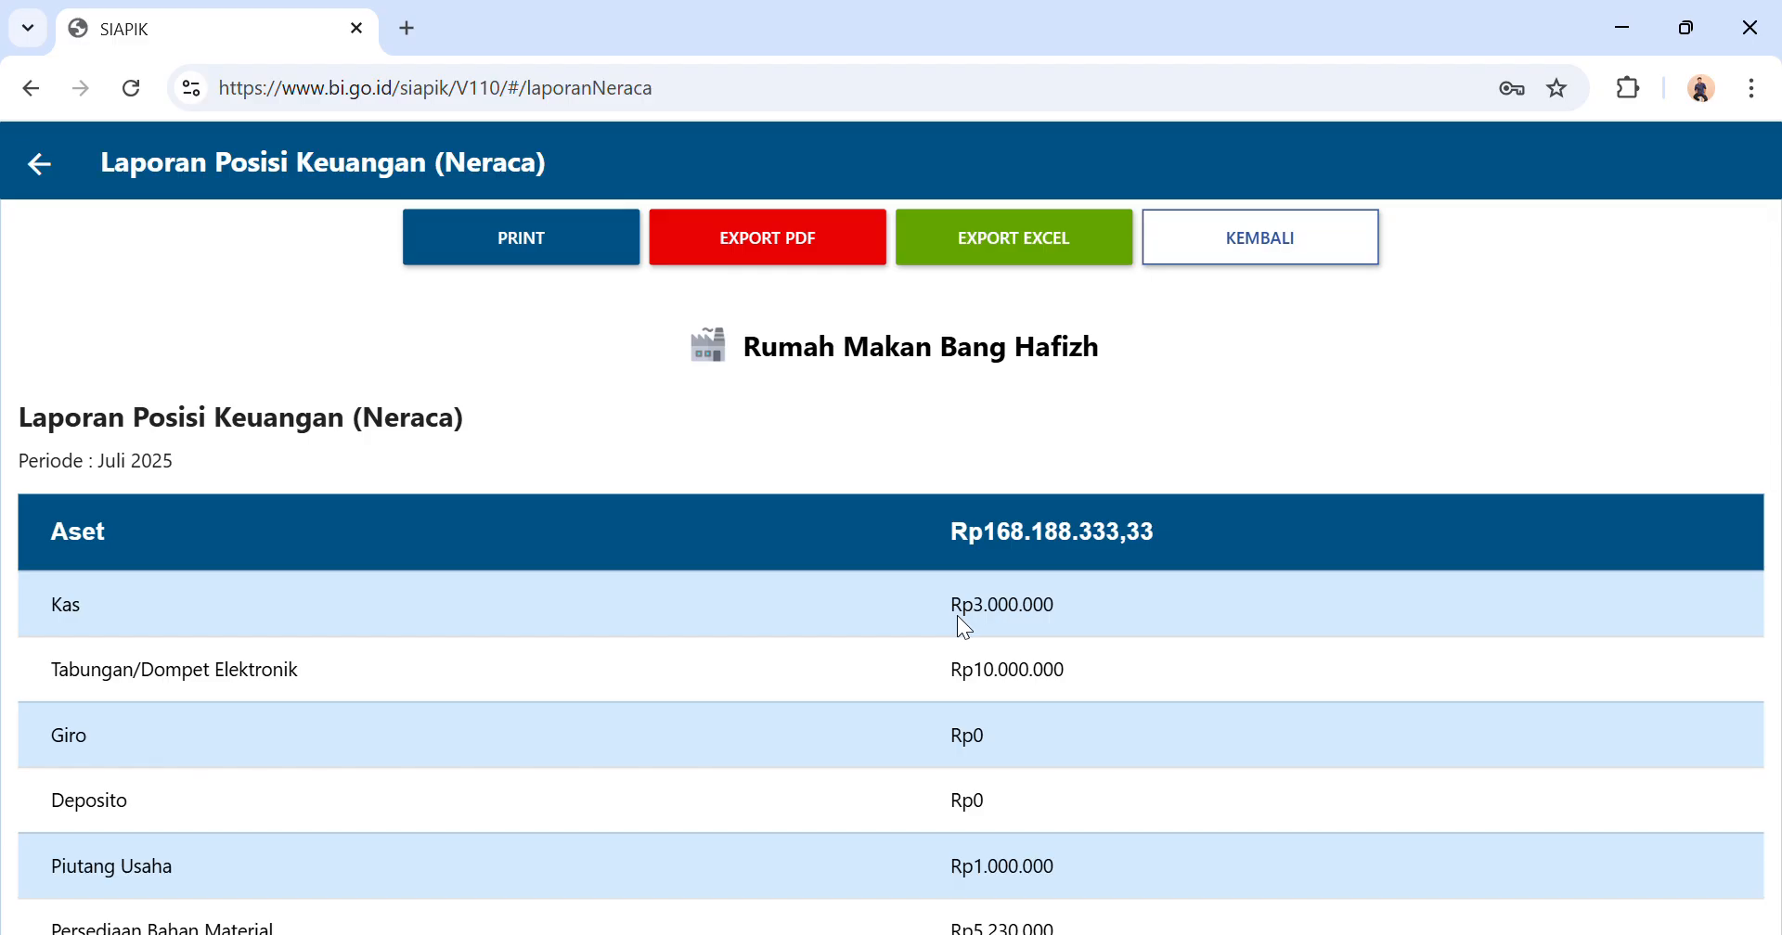
pyautogui.click(39, 165)
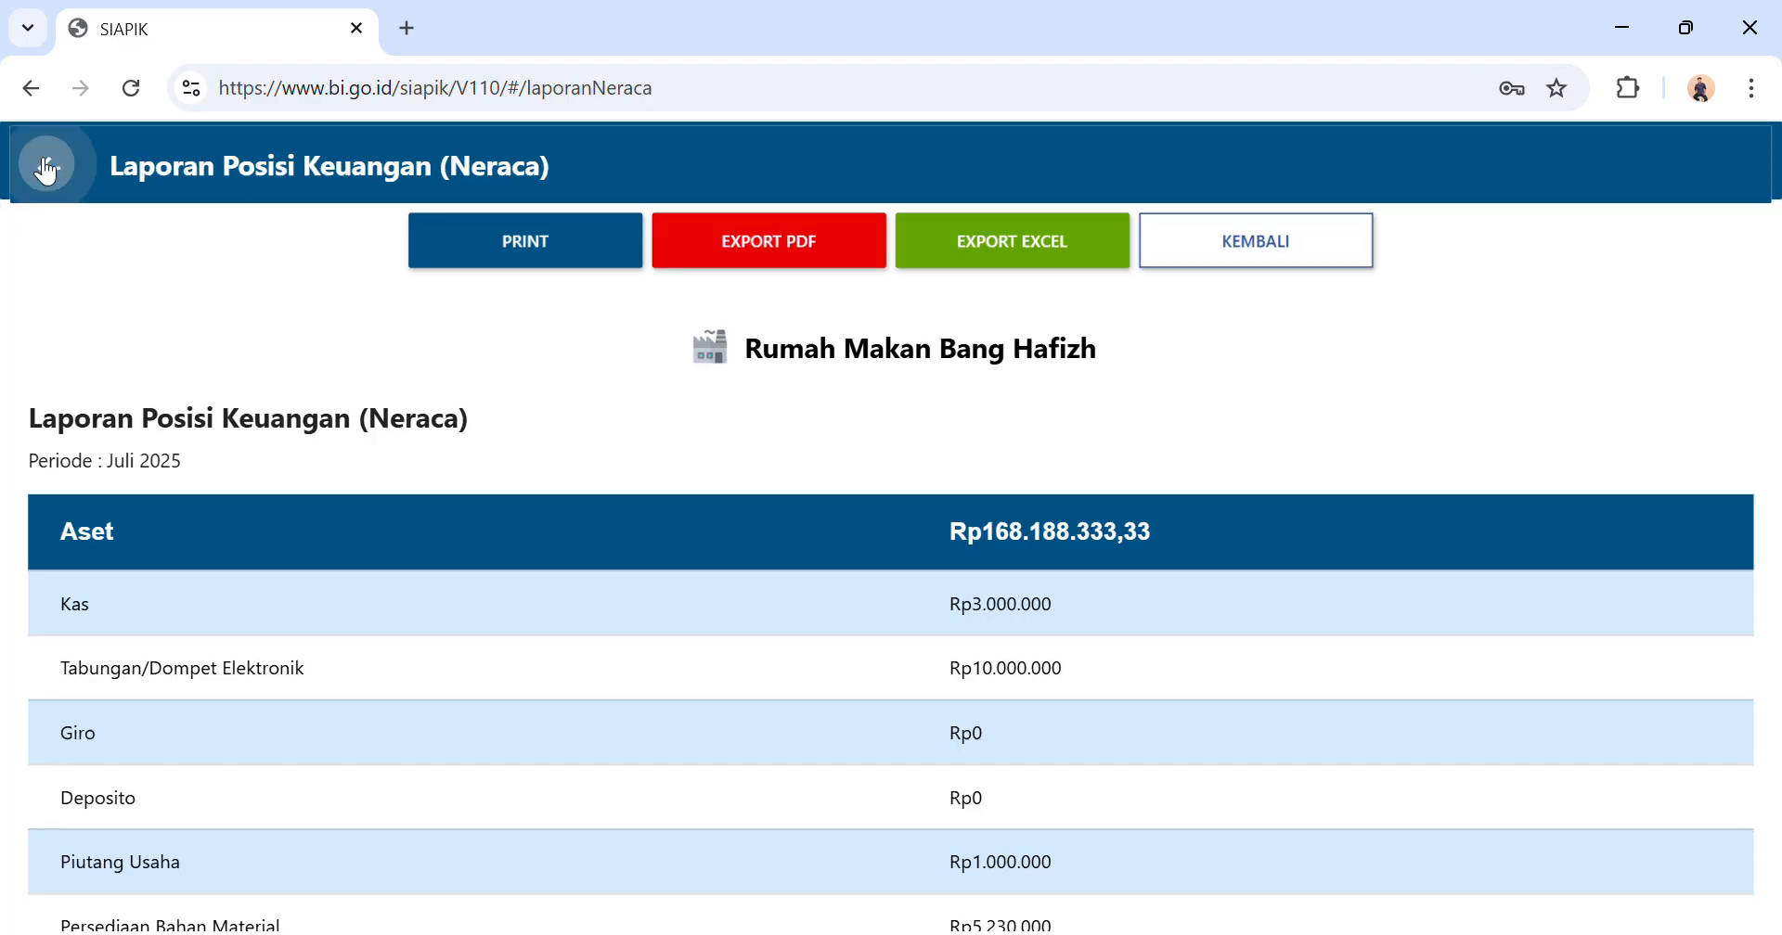
pyautogui.click(50, 182)
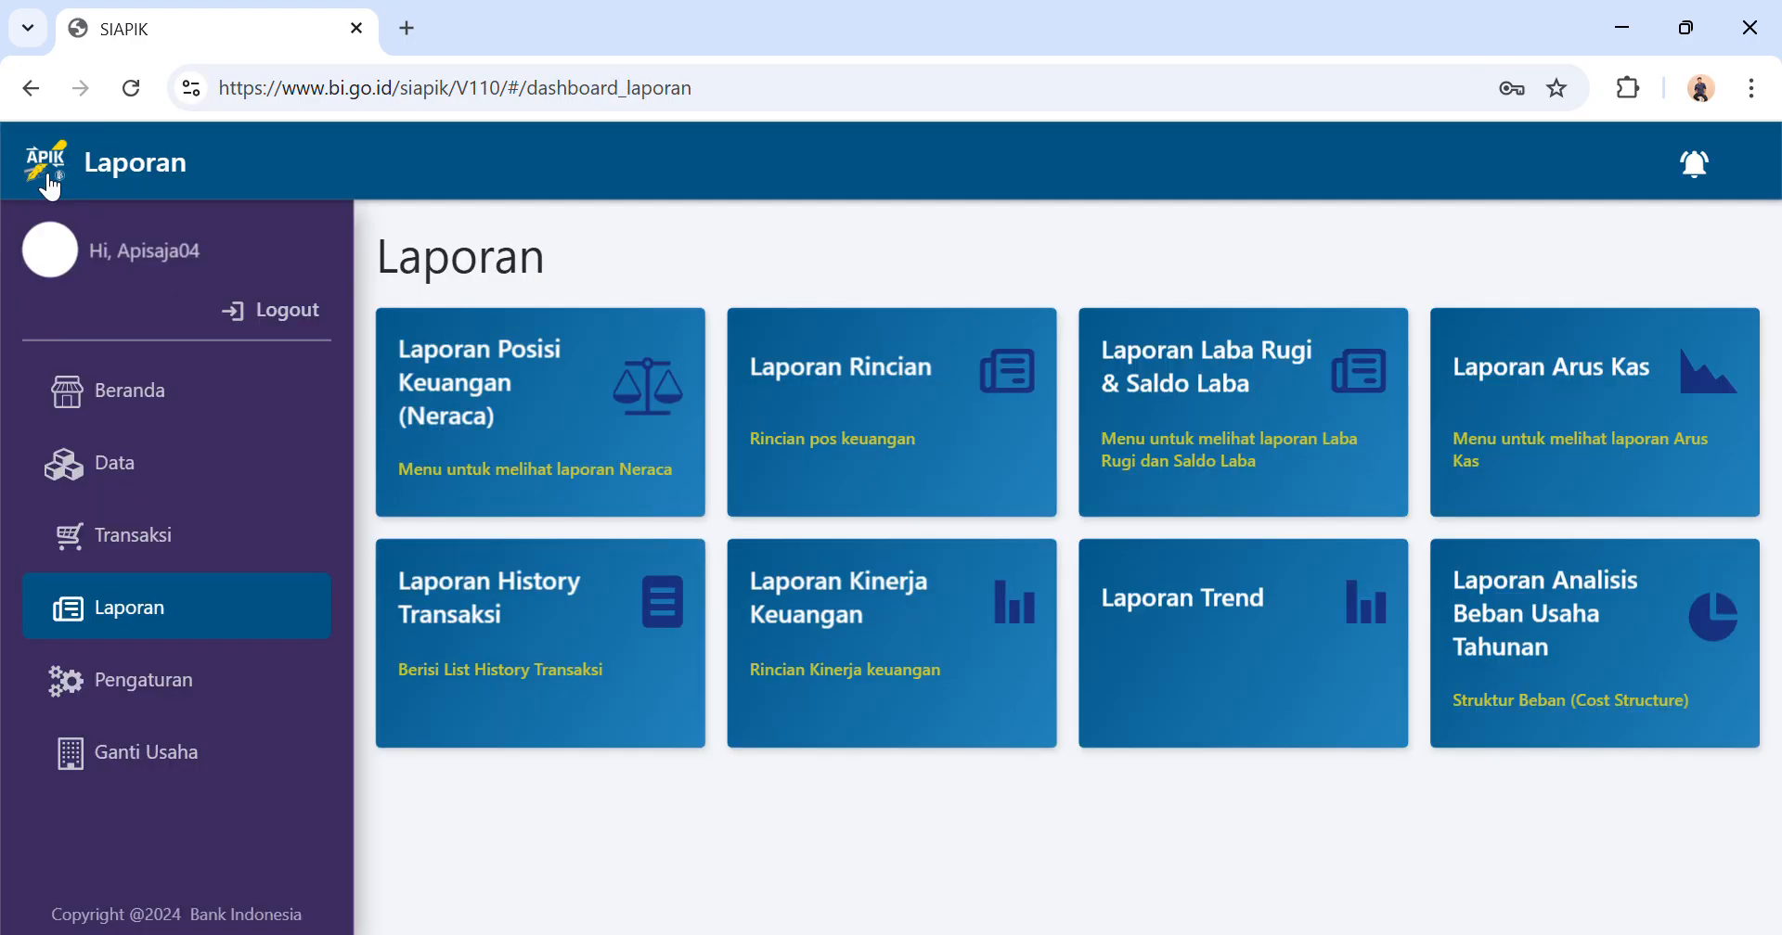
# Display the monthly cash flow report (Laporan Arus Kas) for Juli 2025.
pyautogui.click(1510, 449)
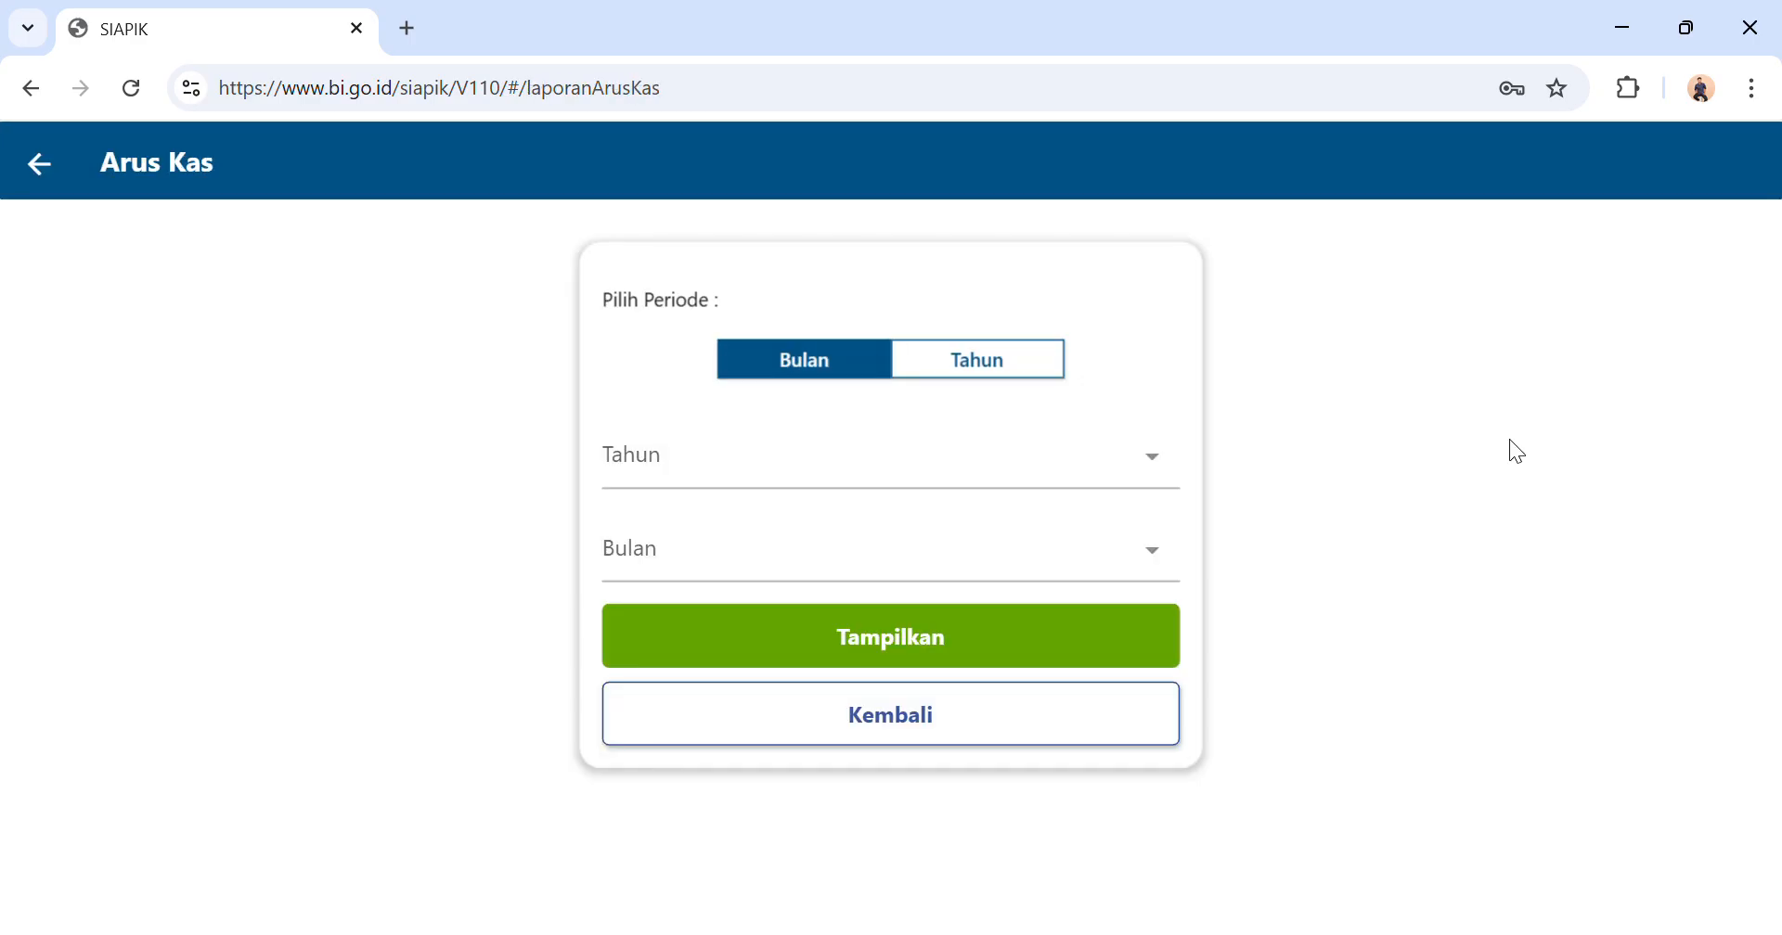
pyautogui.click(854, 493)
pyautogui.click(800, 616)
pyautogui.click(804, 559)
pyautogui.click(740, 770)
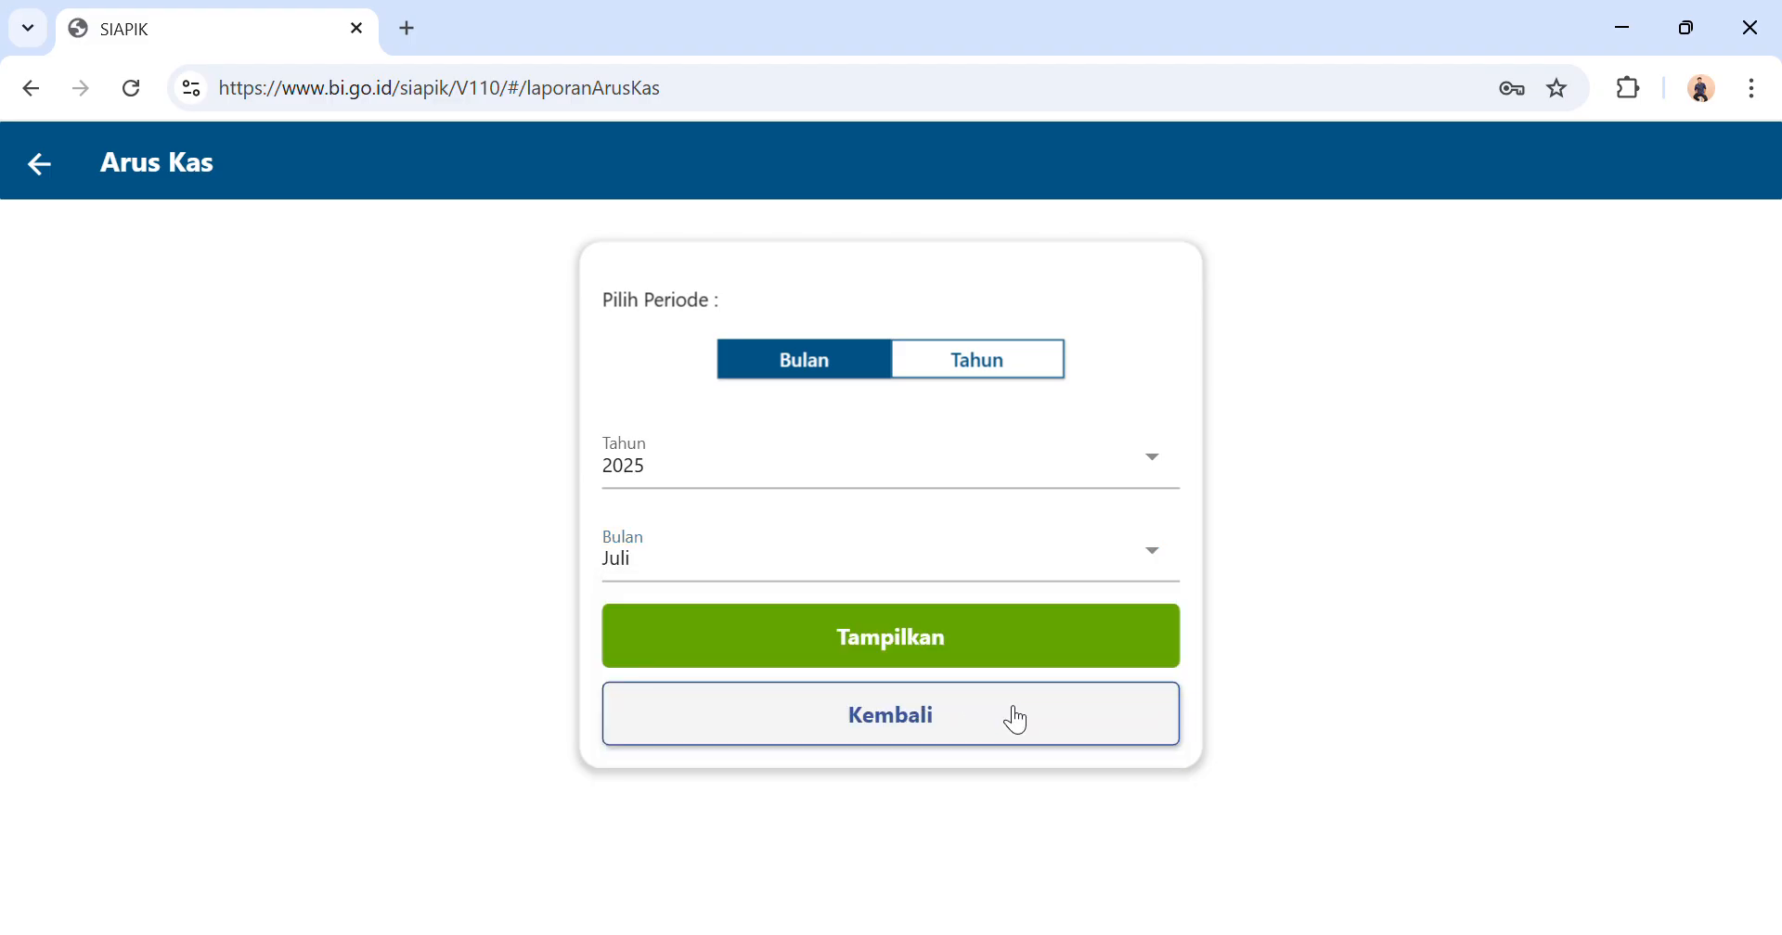
pyautogui.click(971, 661)
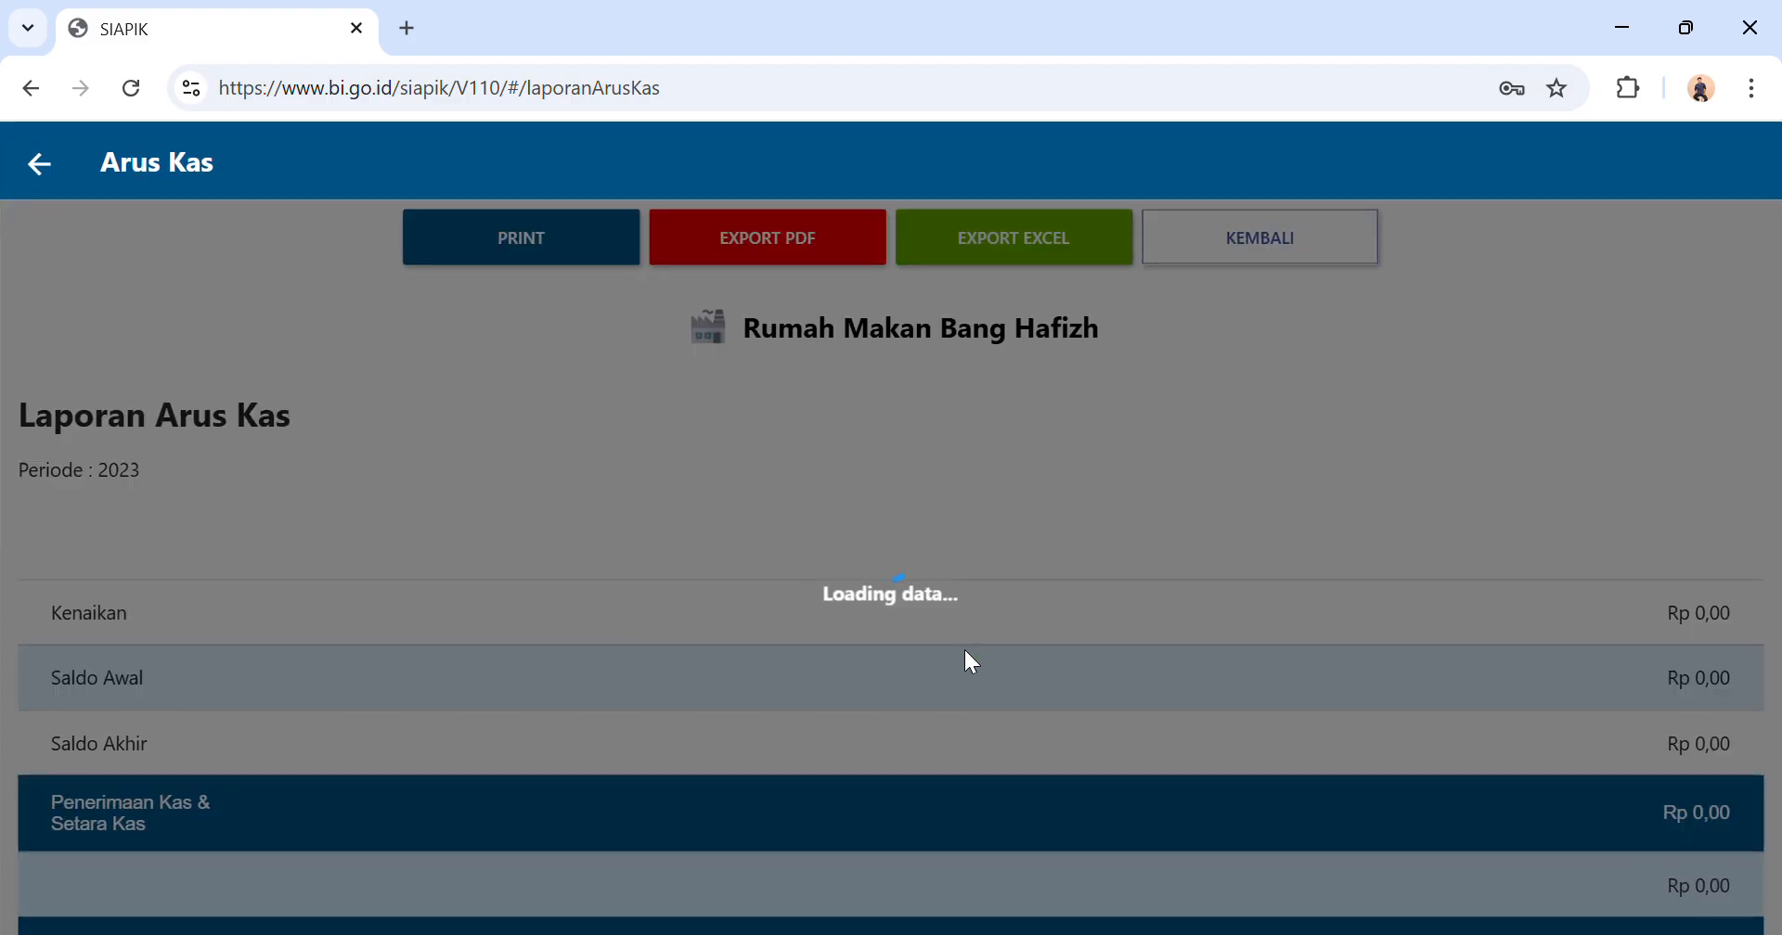
# Examine the balances, cash receipts and cash expenditures in the cash flow report, and return to the report list.
pyautogui.scroll(-1, 965, 653)
pyautogui.scroll(-1, 965, 652)
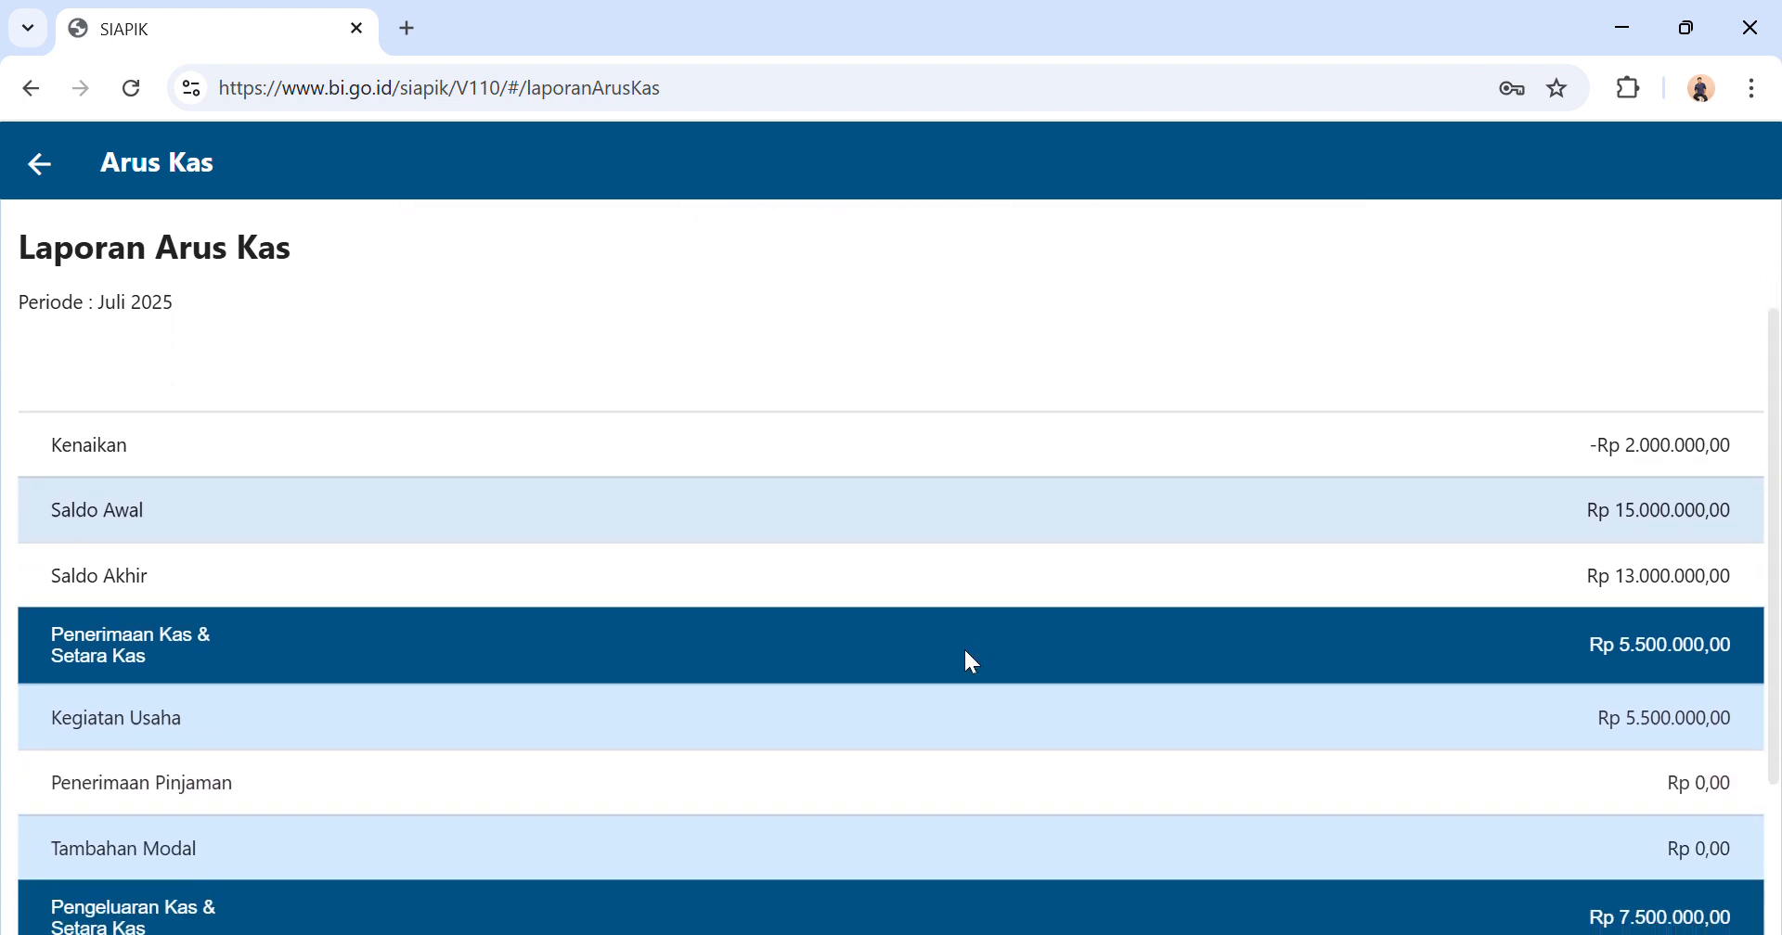
pyautogui.scroll(-1, 965, 651)
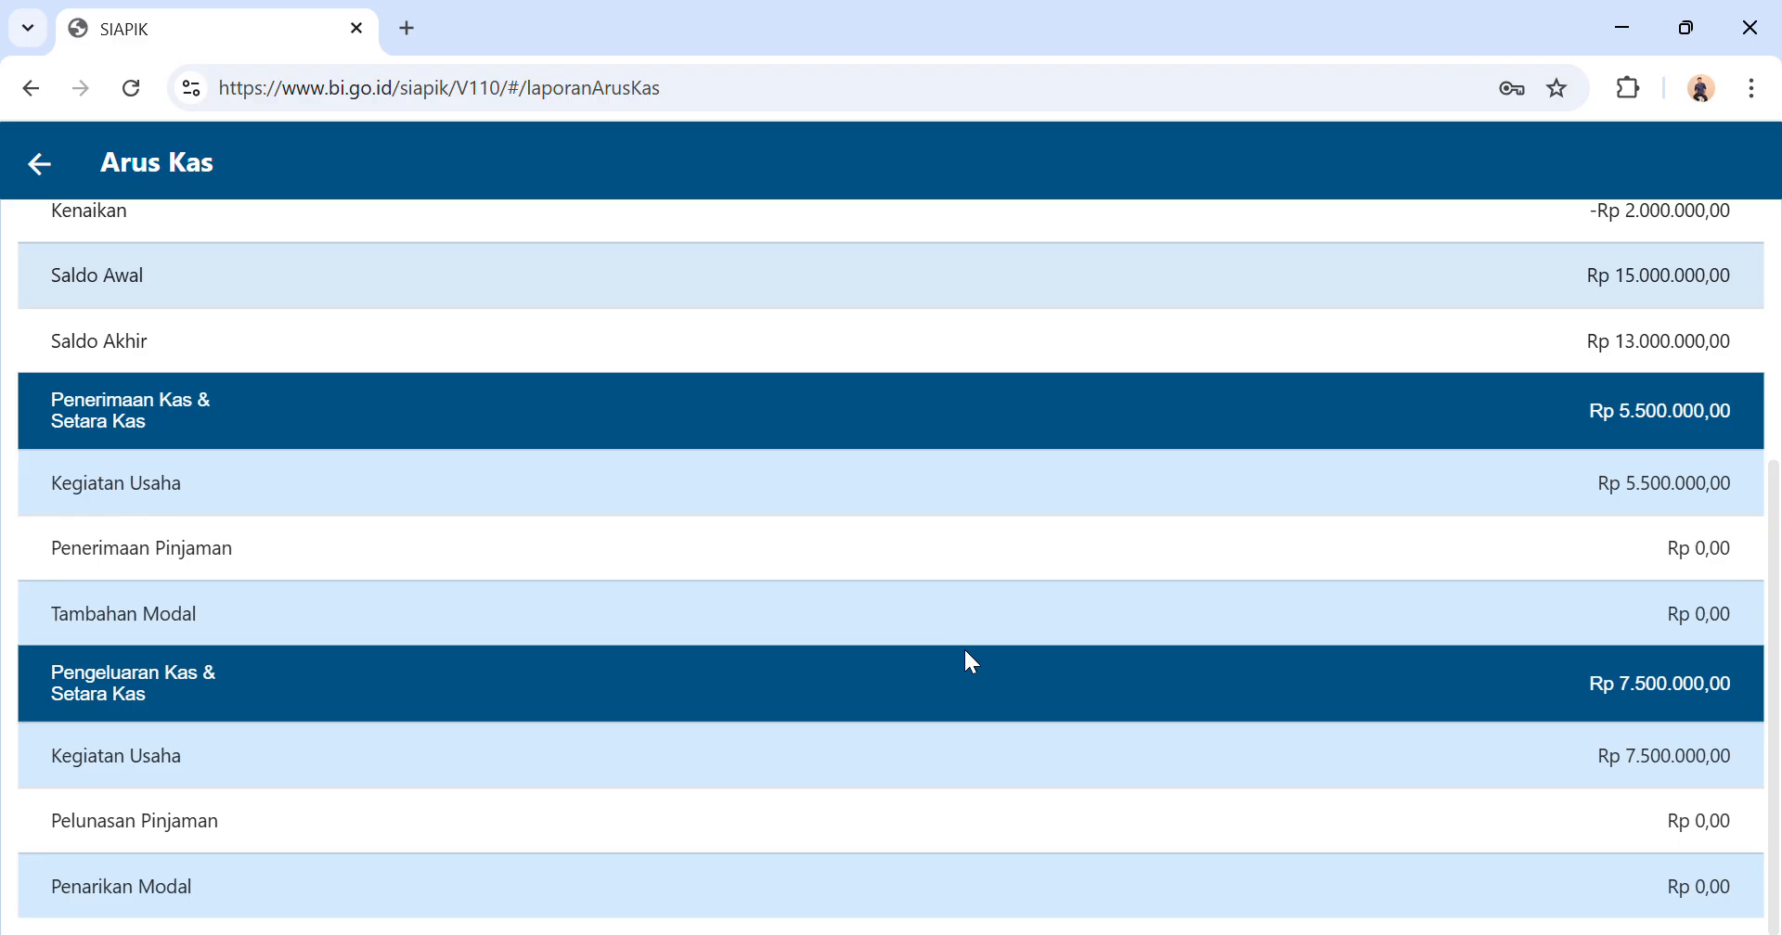
pyautogui.scroll(1, 965, 650)
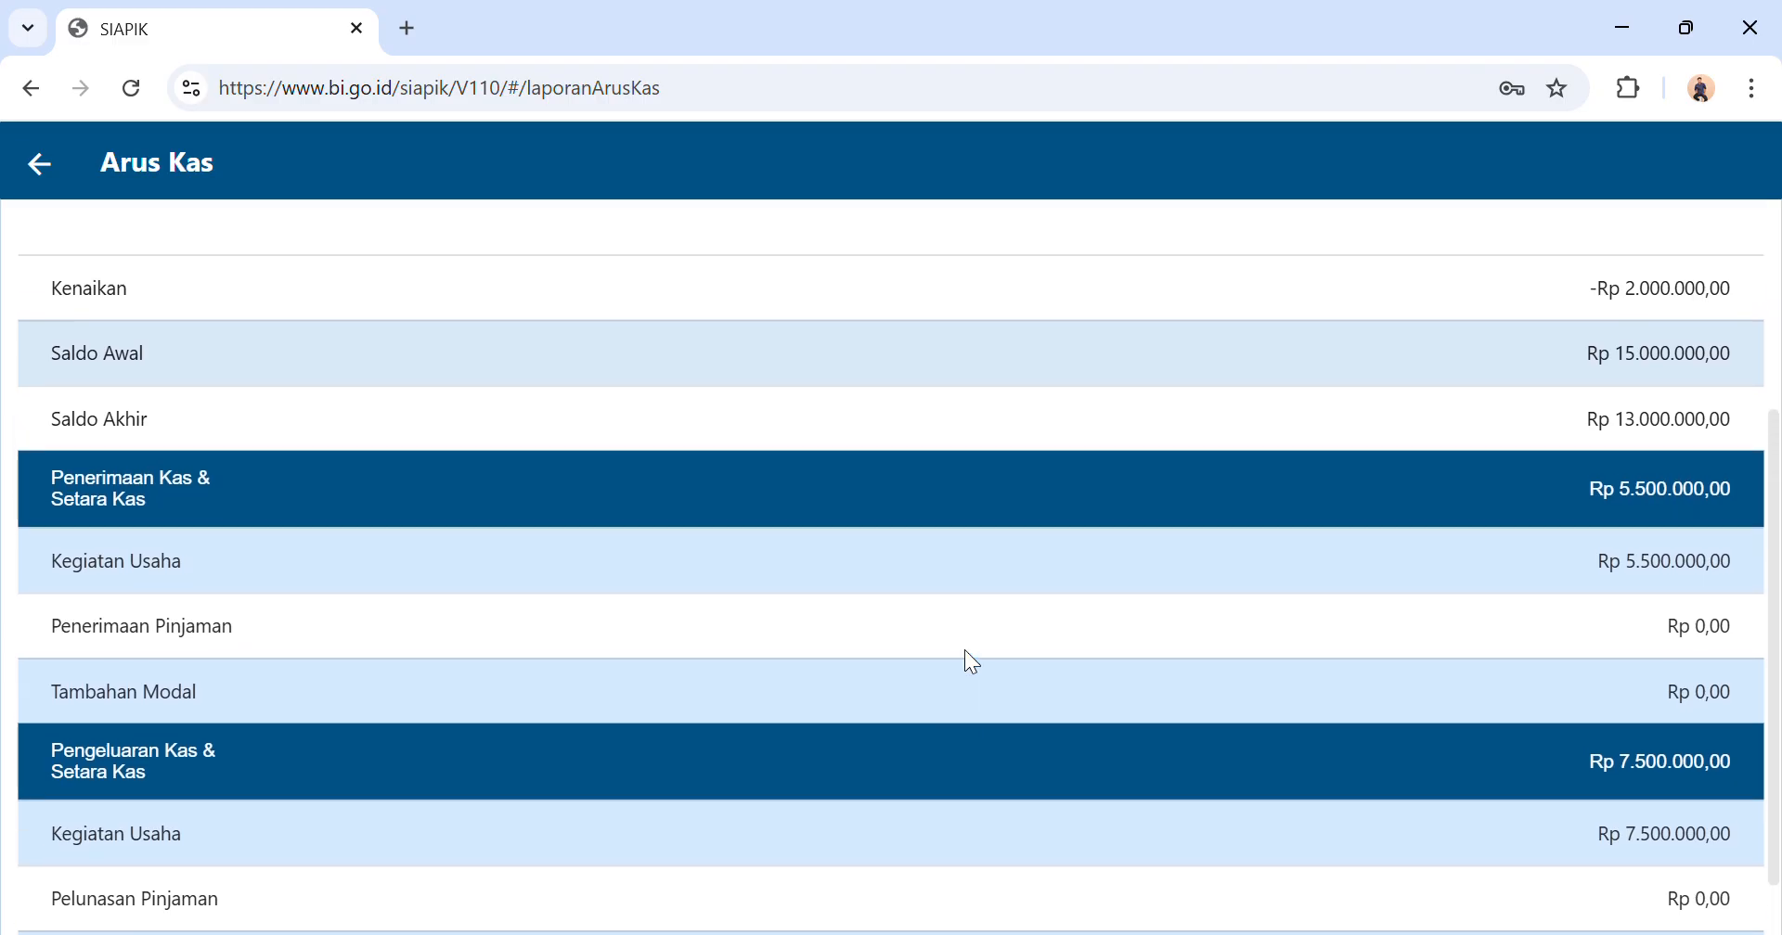
pyautogui.scroll(1, 965, 649)
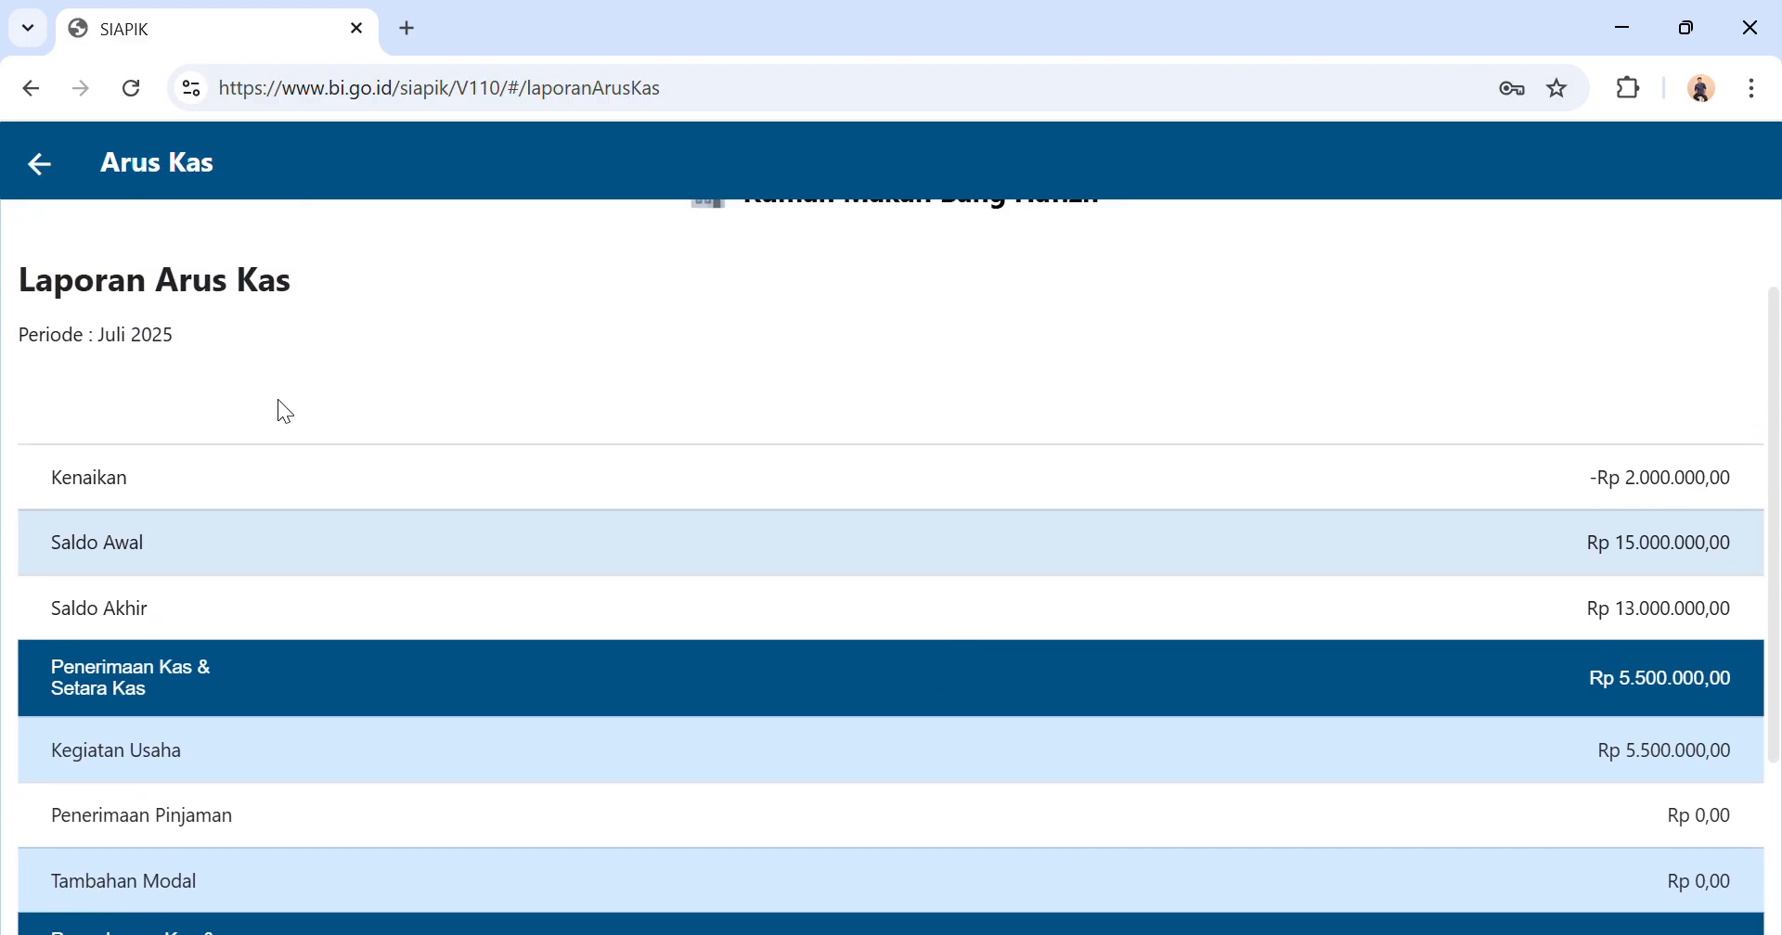
pyautogui.click(61, 176)
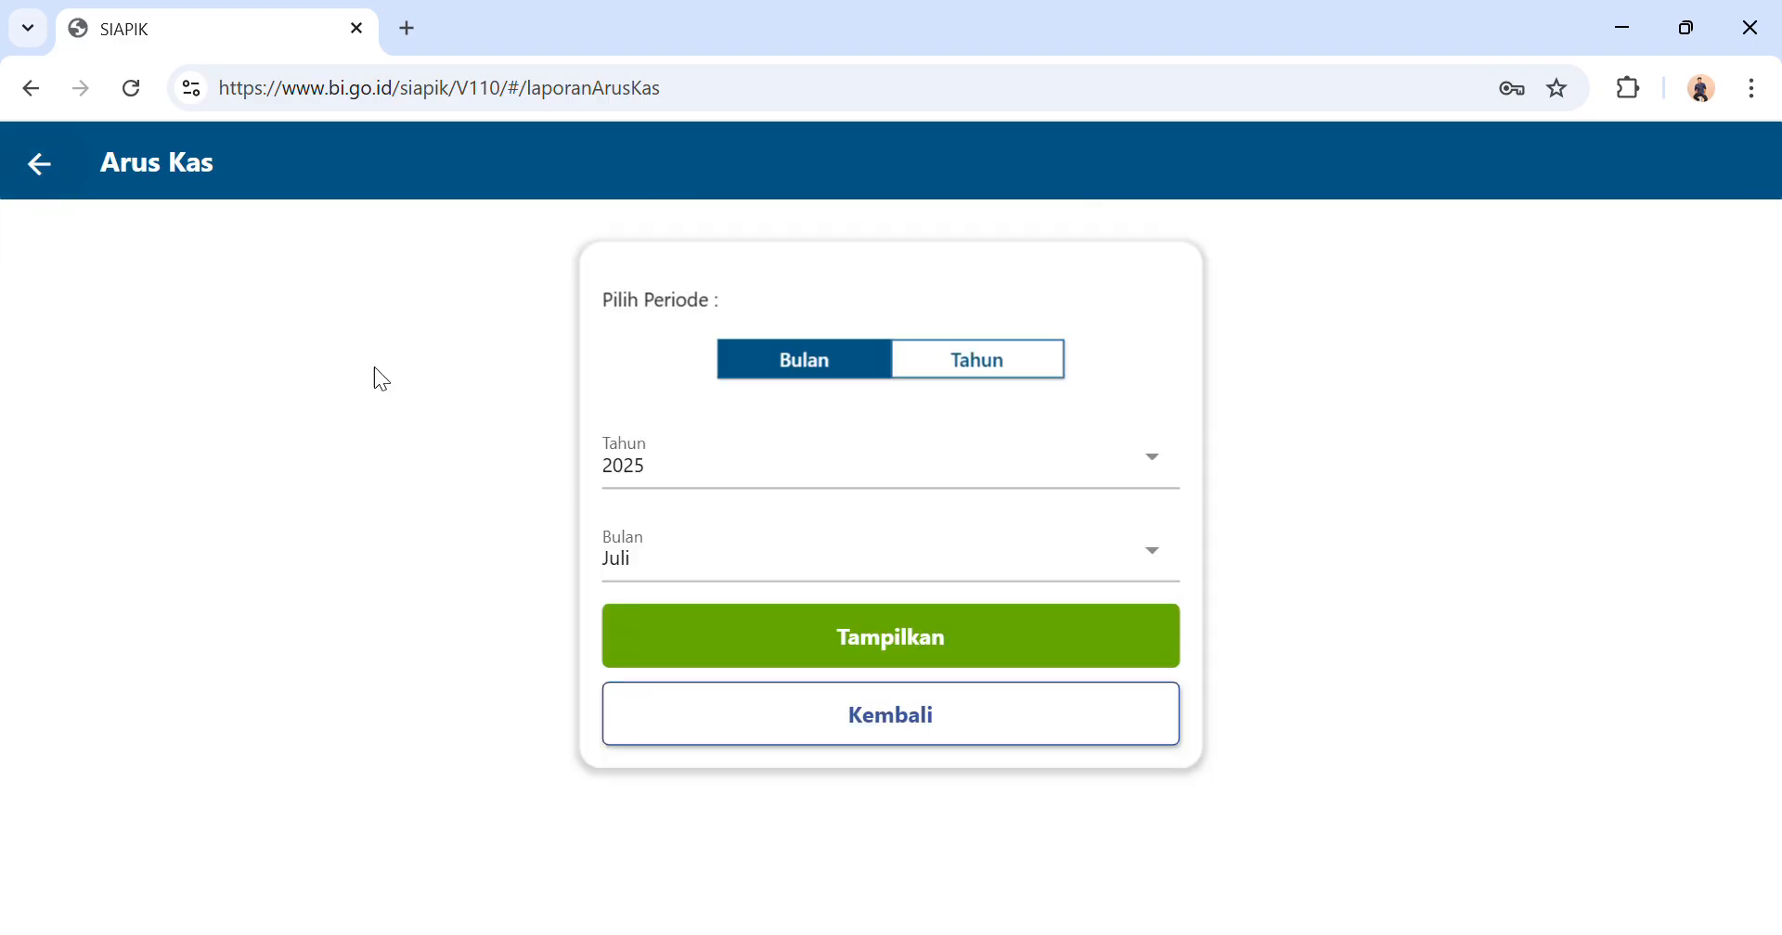
pyautogui.click(45, 166)
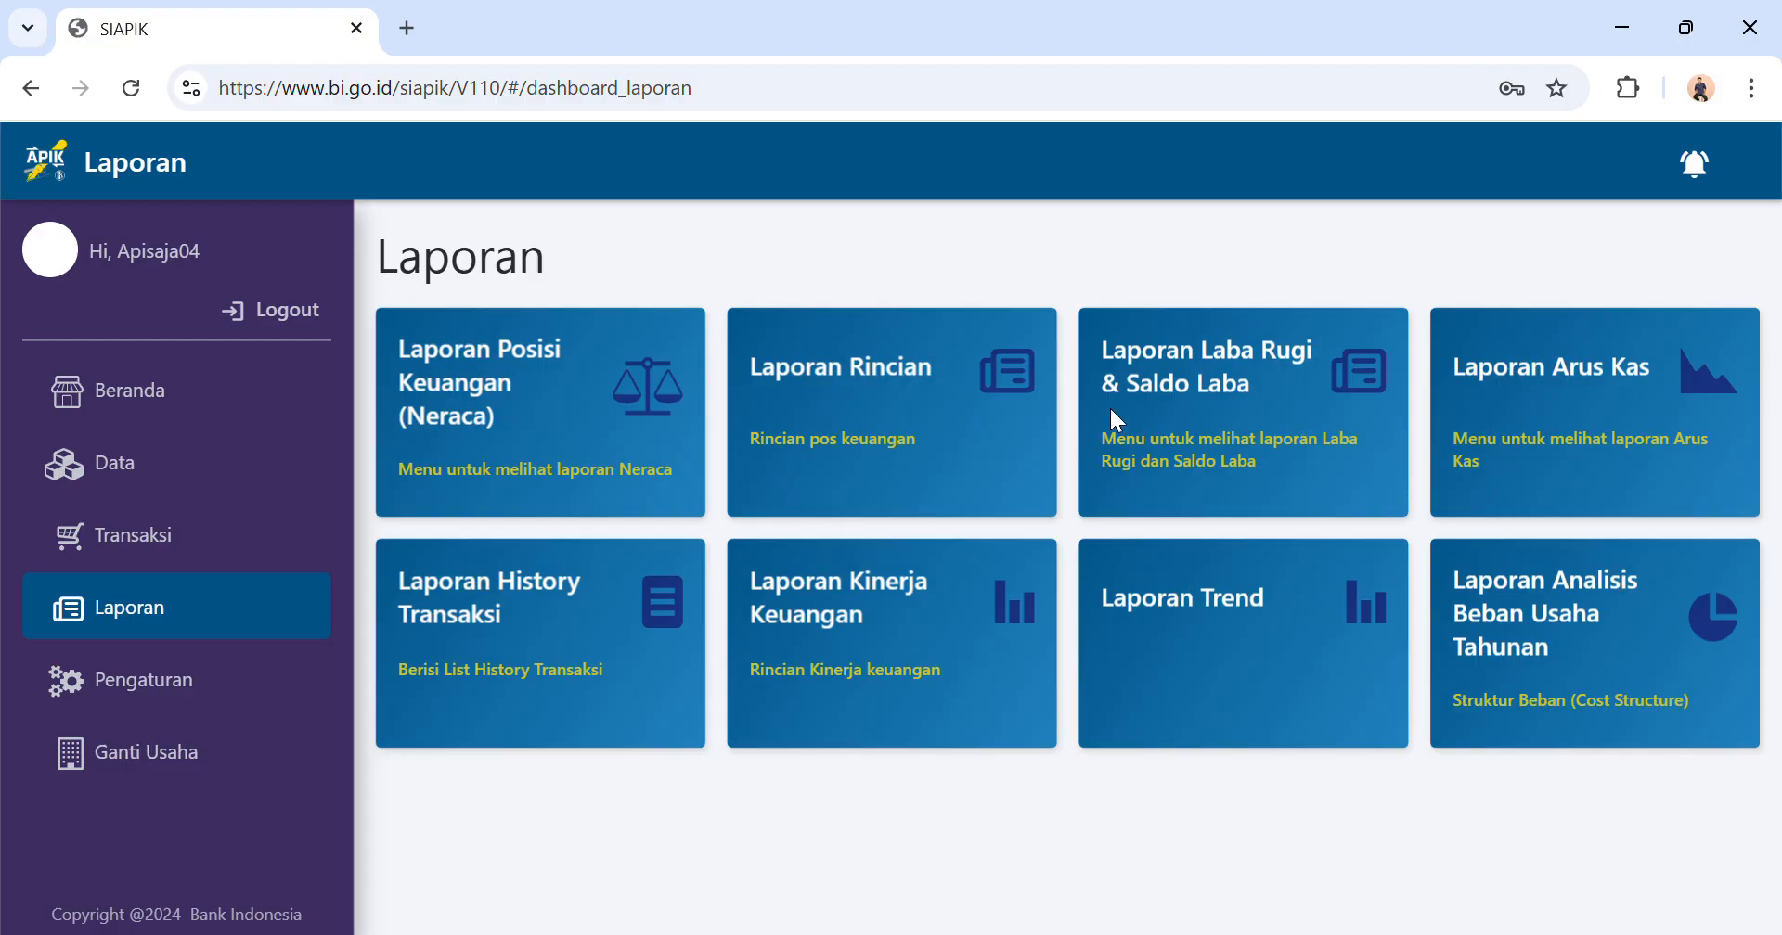
# View the available detail report categories under Laporan Rincian and return to the report list.
pyautogui.click(930, 408)
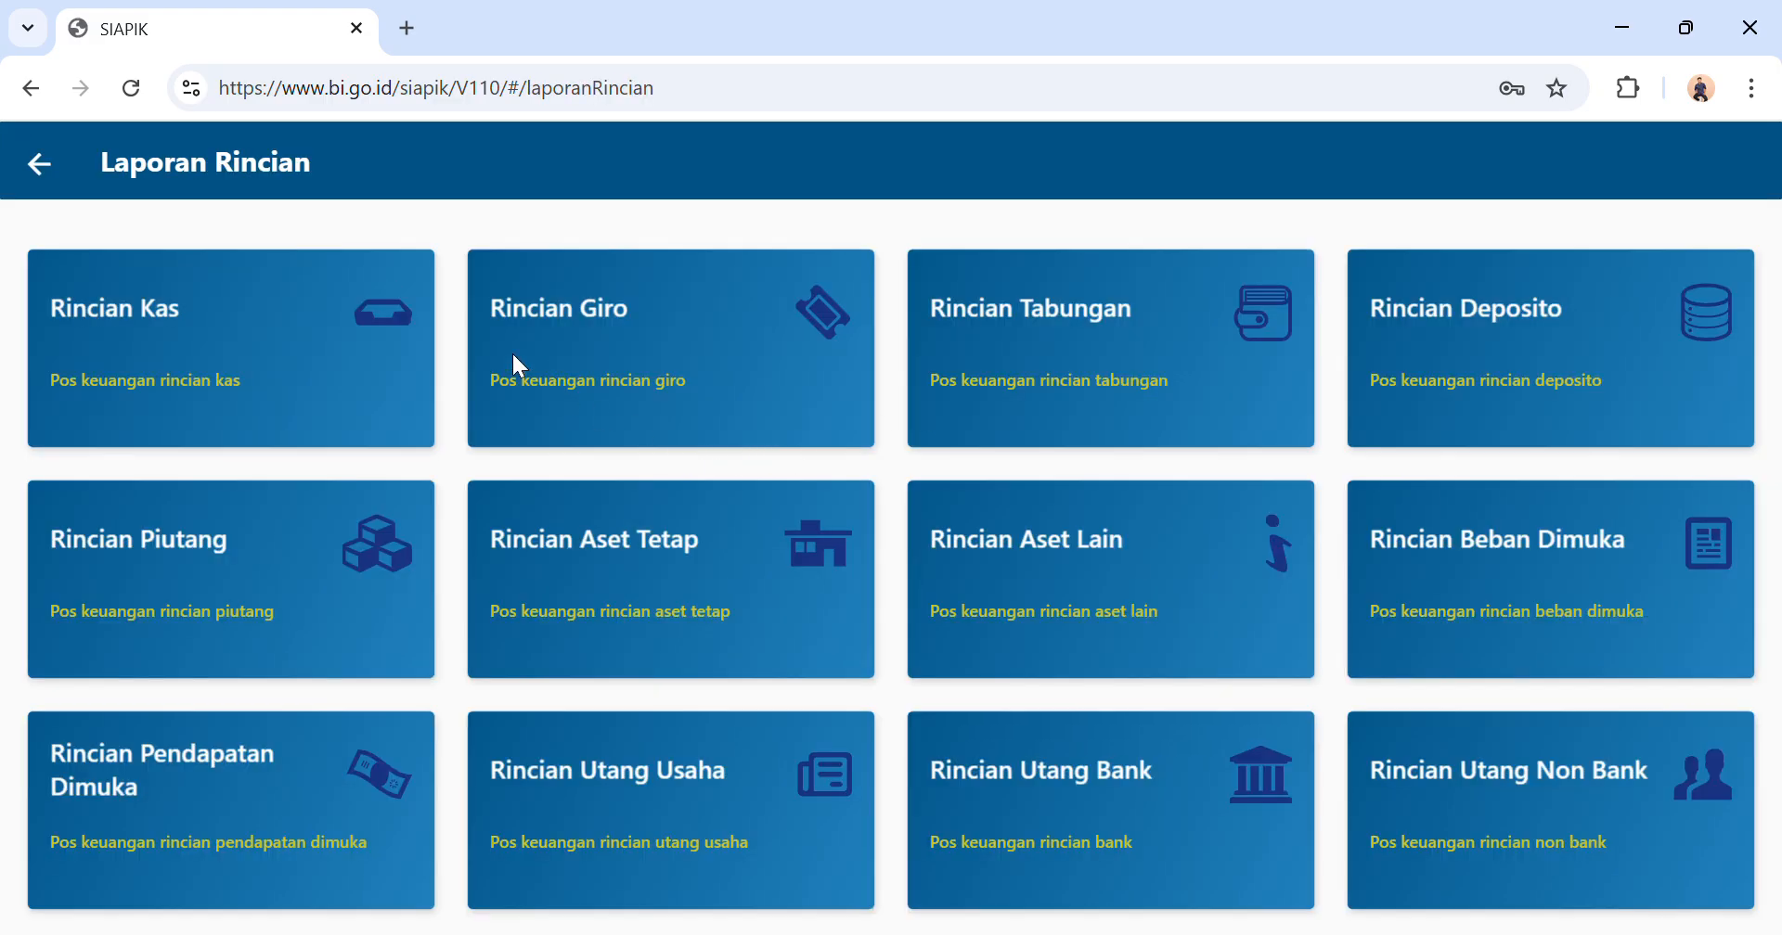
pyautogui.click(56, 169)
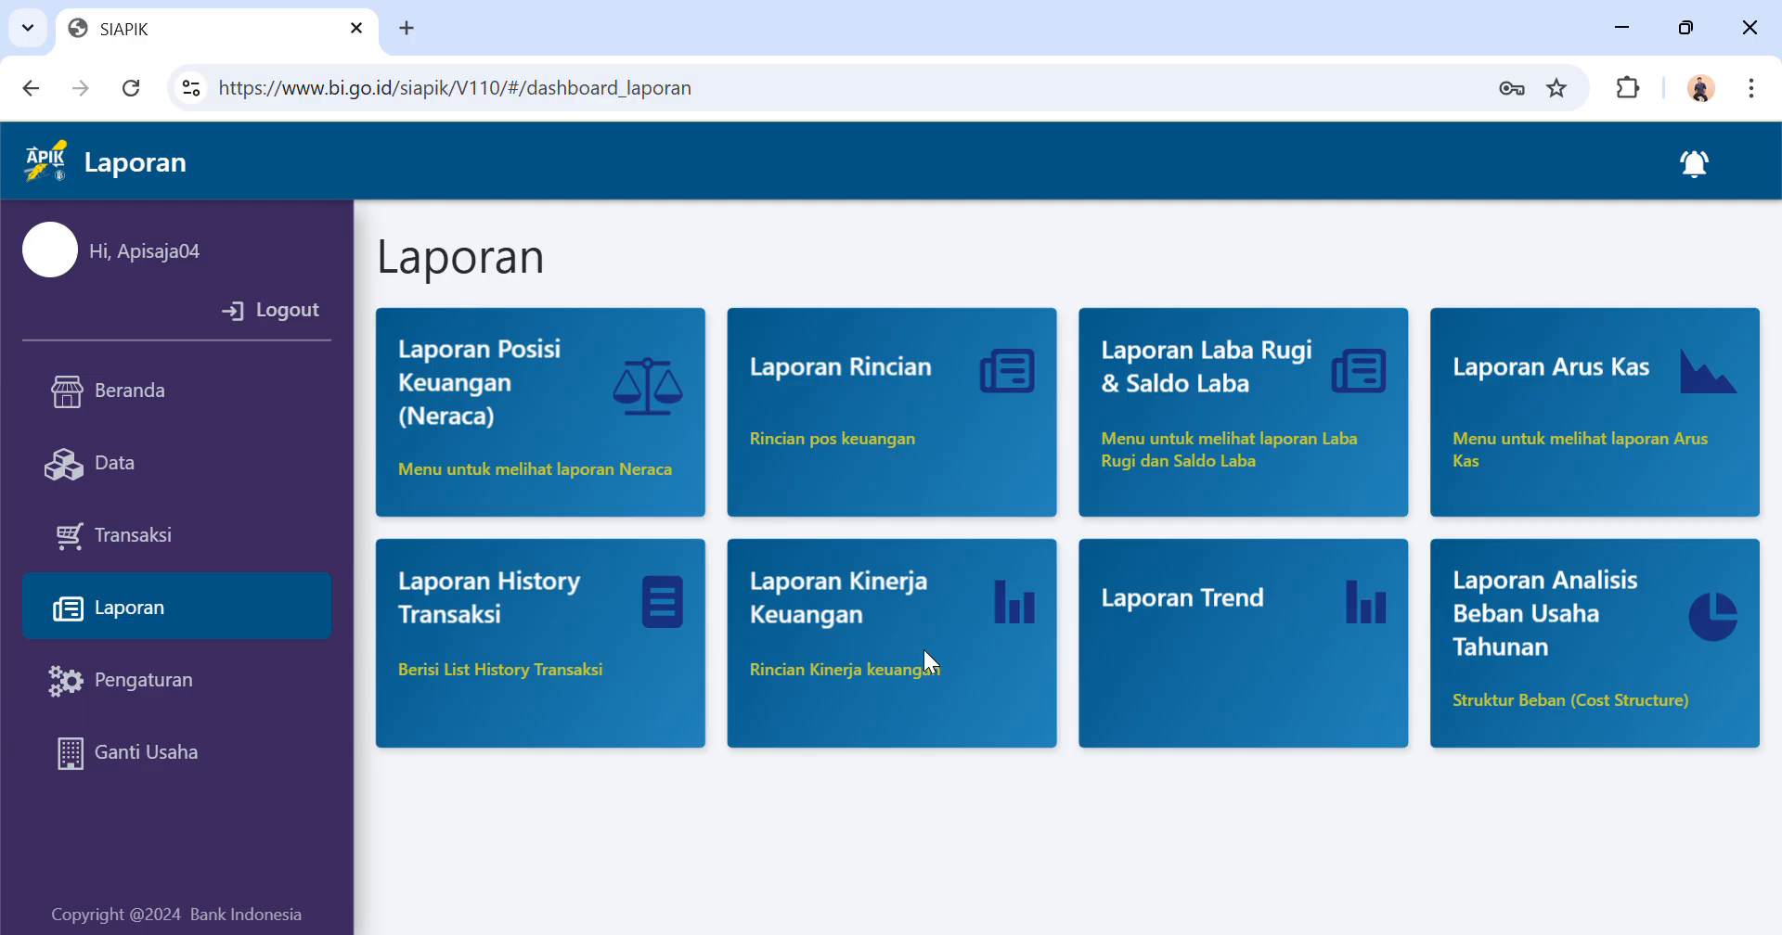
# Display the monthly balance sheet (Neraca) for Juli 2025 again.
pyautogui.click(592, 375)
pyautogui.click(790, 473)
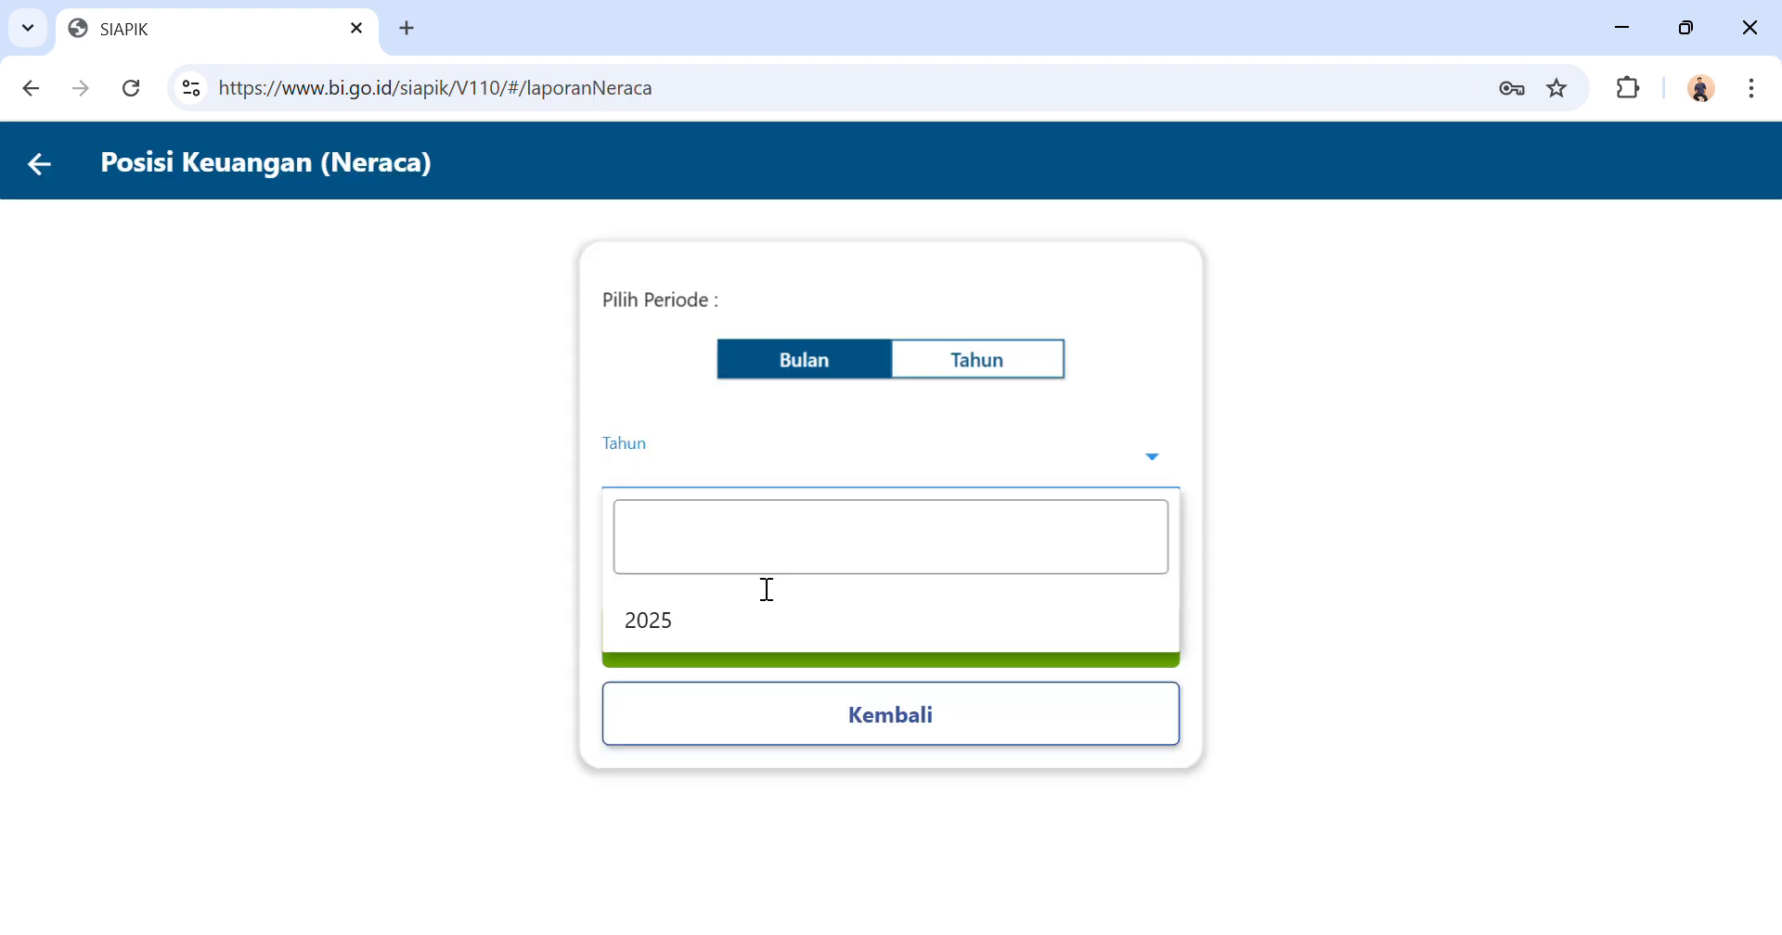
pyautogui.click(746, 620)
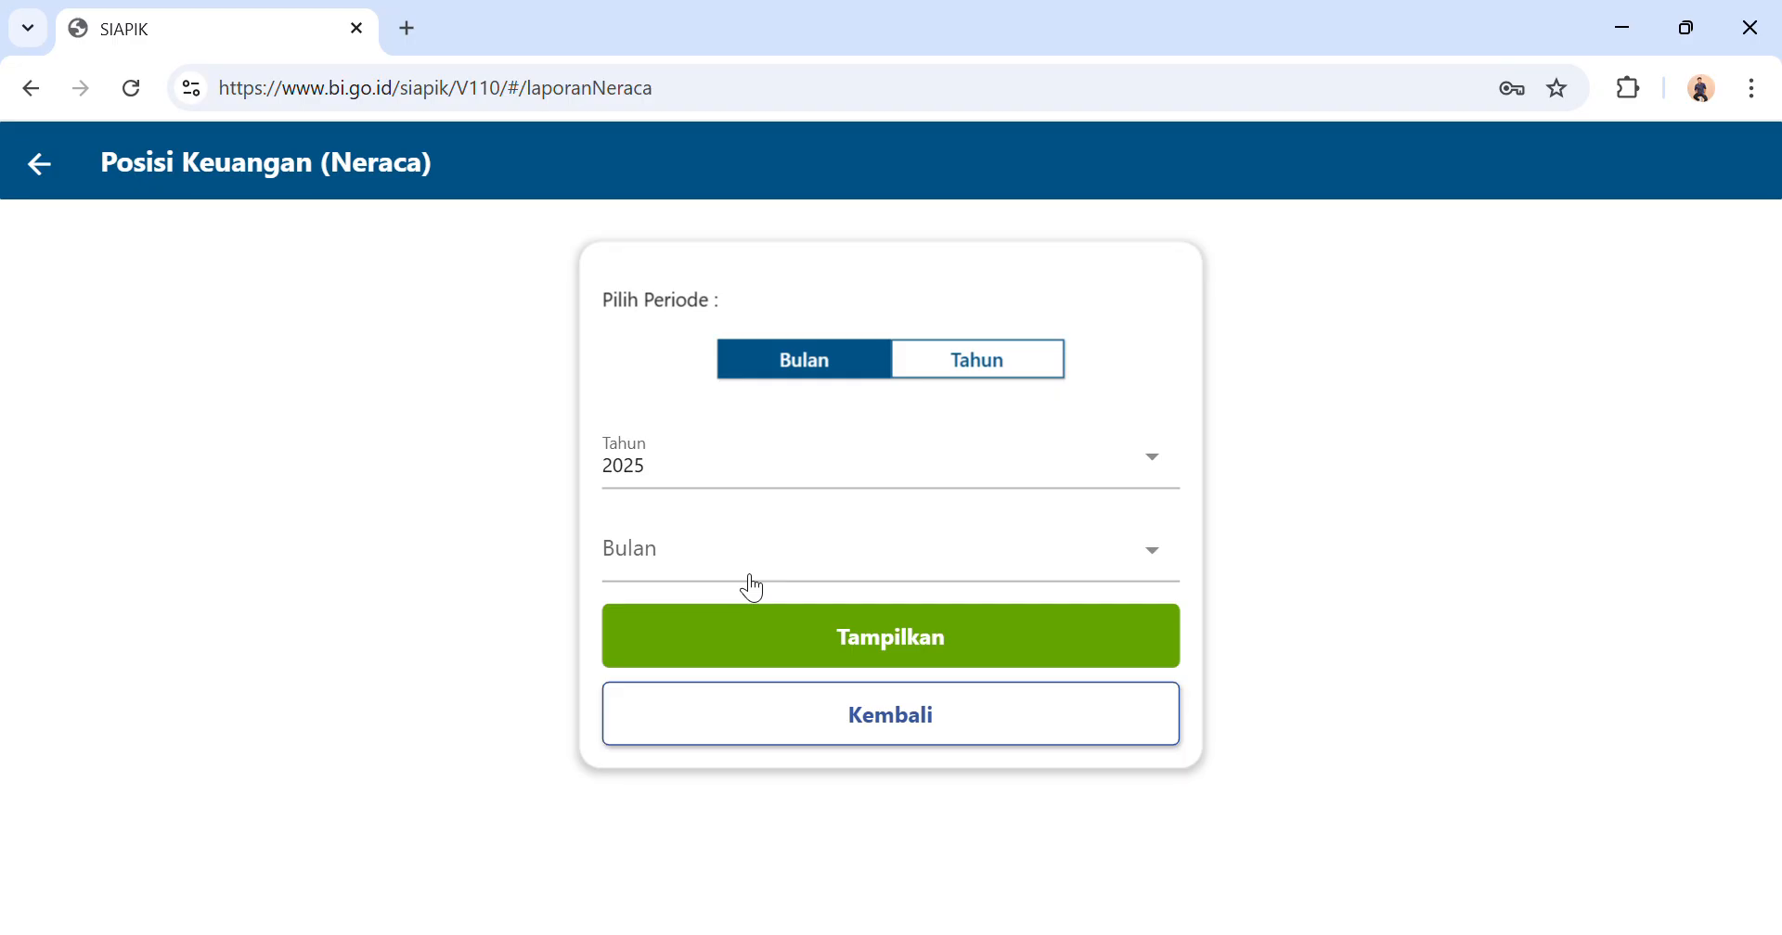
pyautogui.click(748, 582)
pyautogui.click(729, 771)
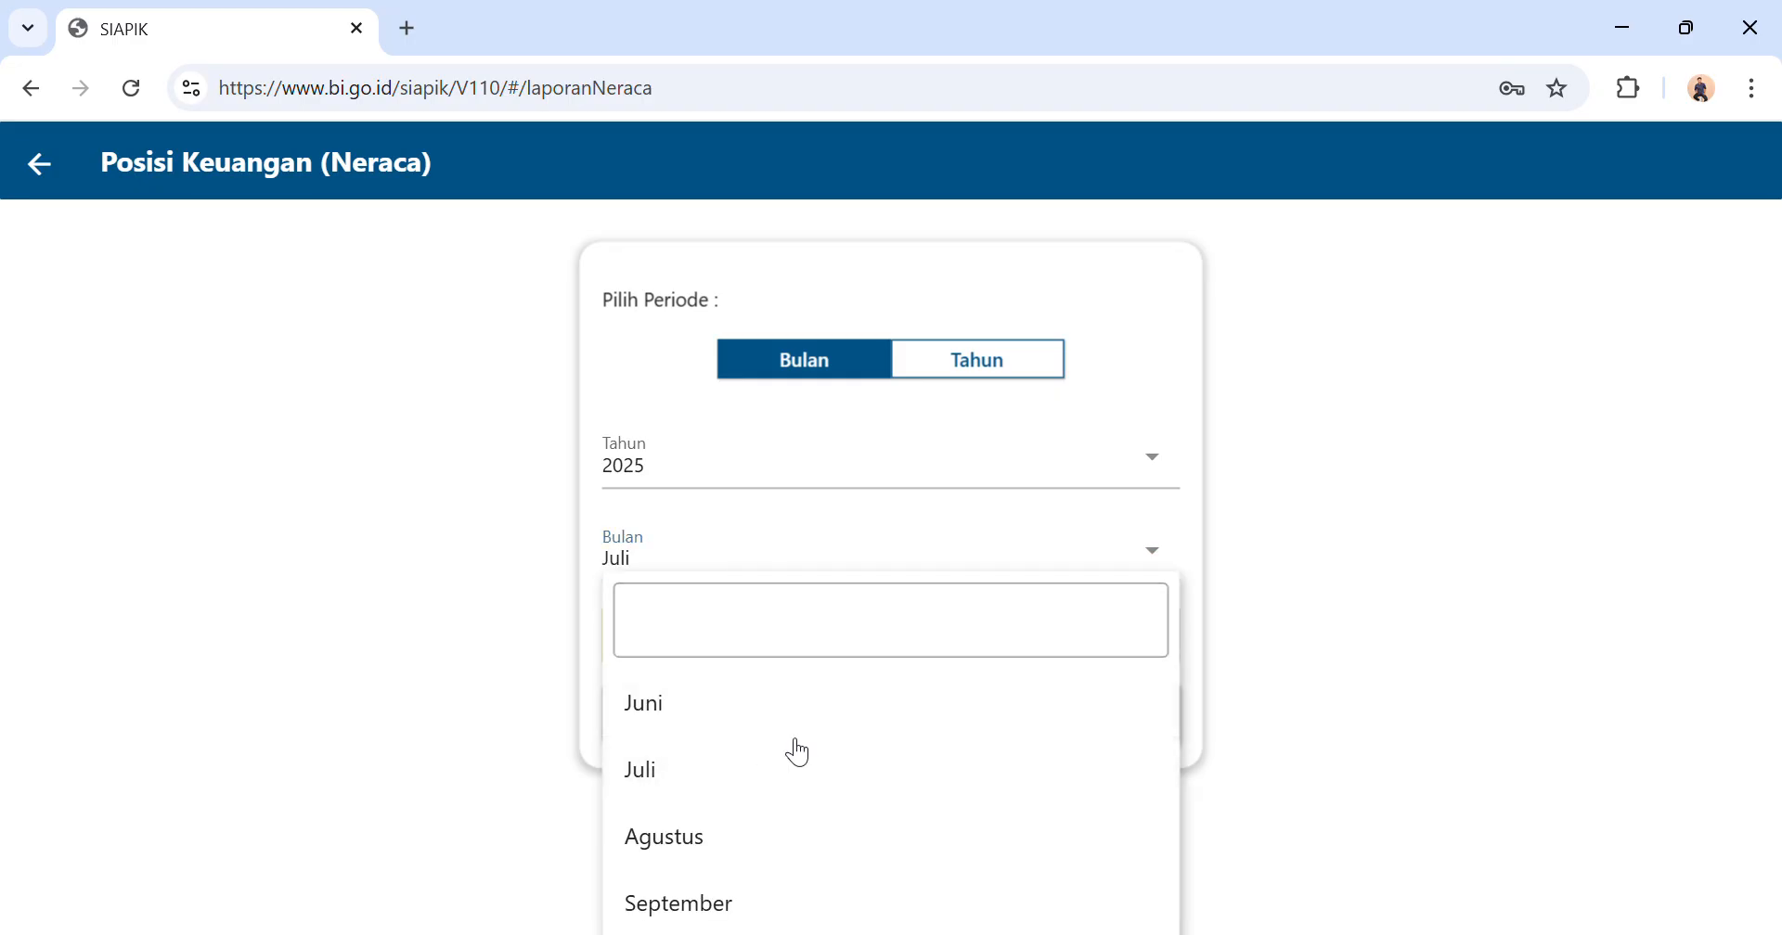
pyautogui.click(914, 650)
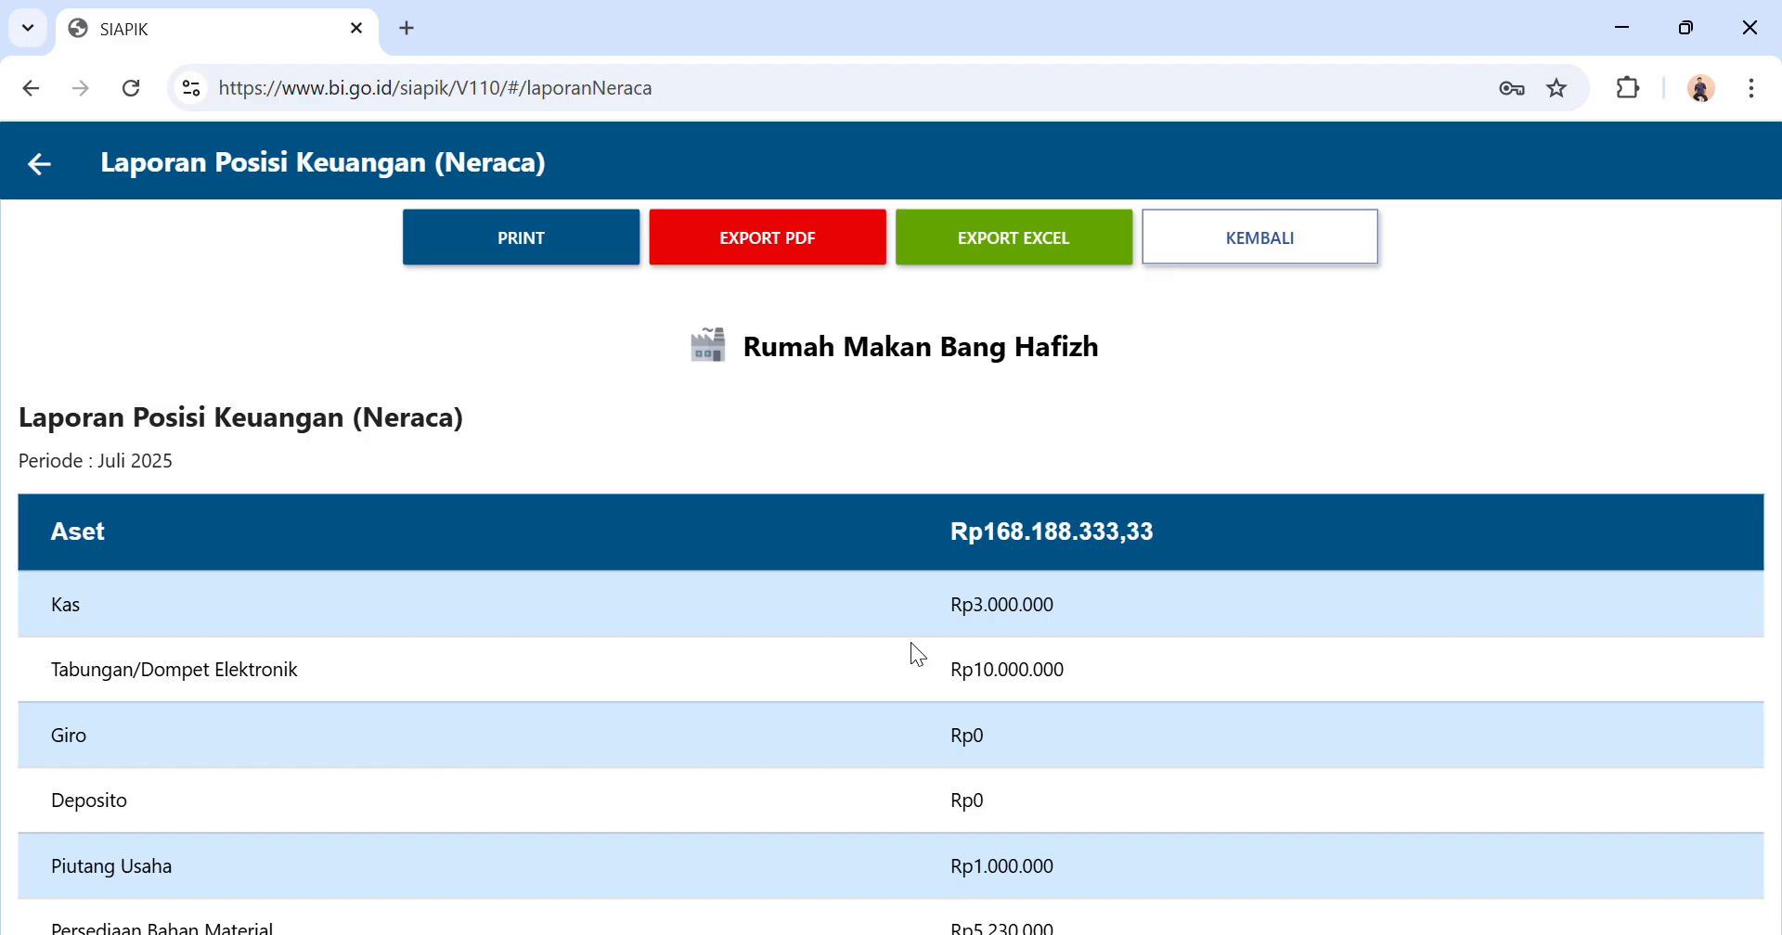
# Review the balance sheet from Aset down to Kewajiban dan Modal, and go back to the report list.
pyautogui.scroll(-1, 912, 645)
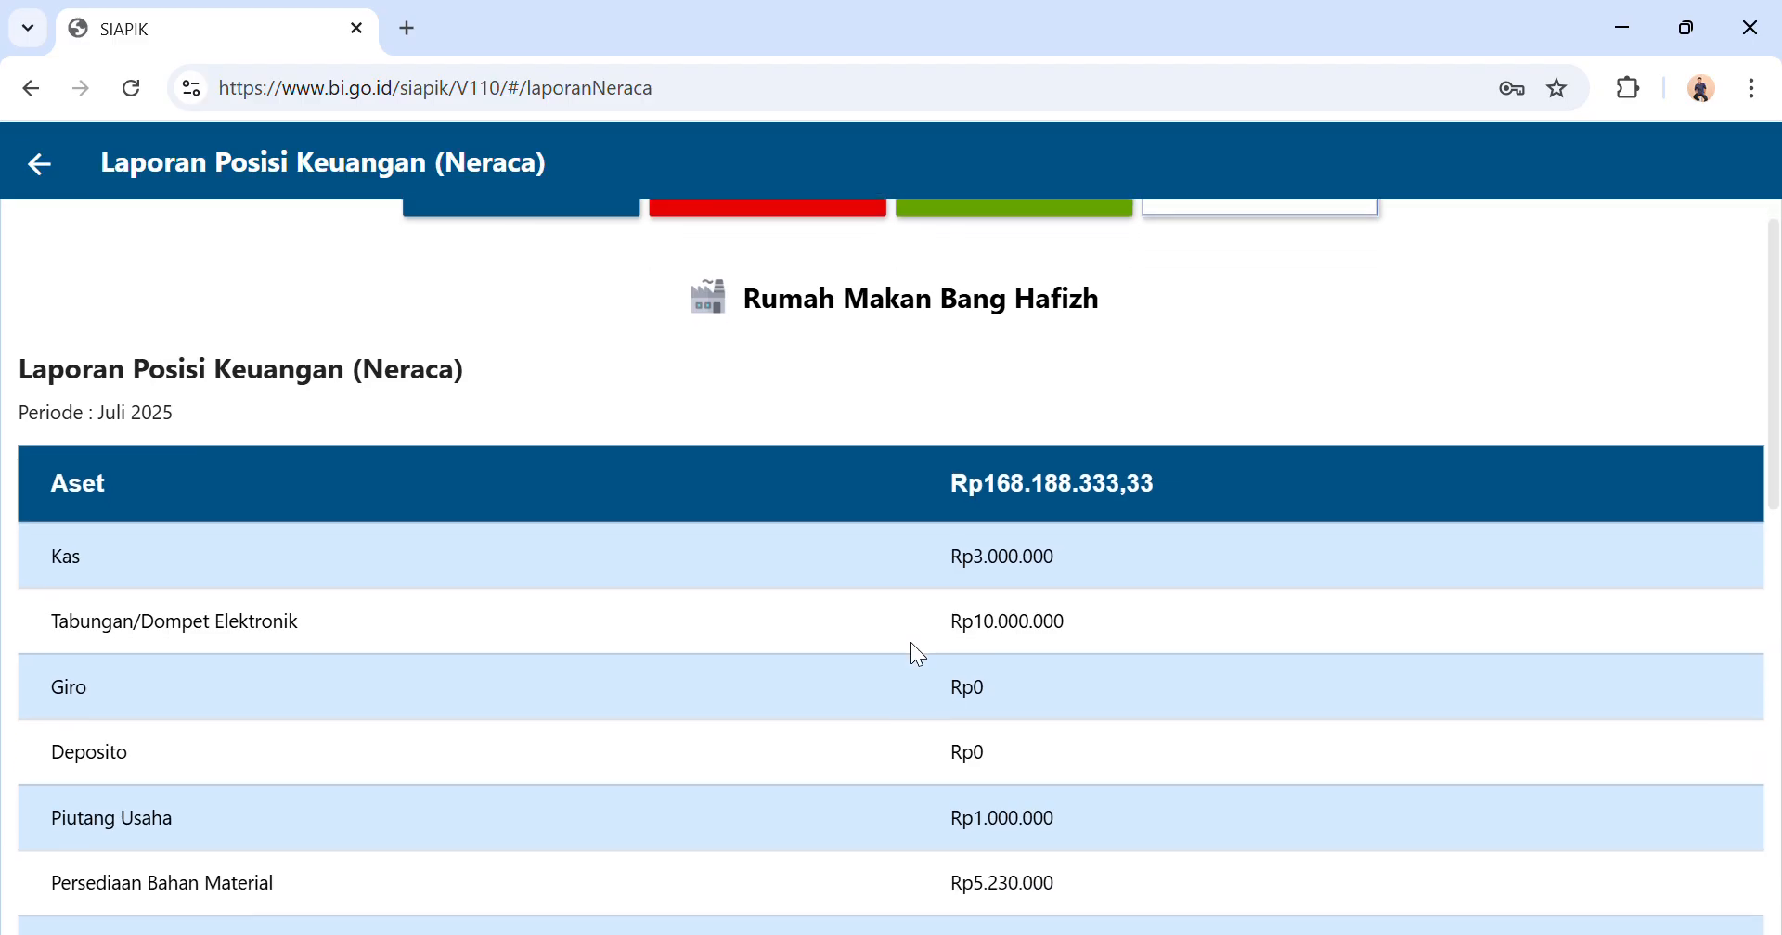
pyautogui.scroll(-4, 917, 654)
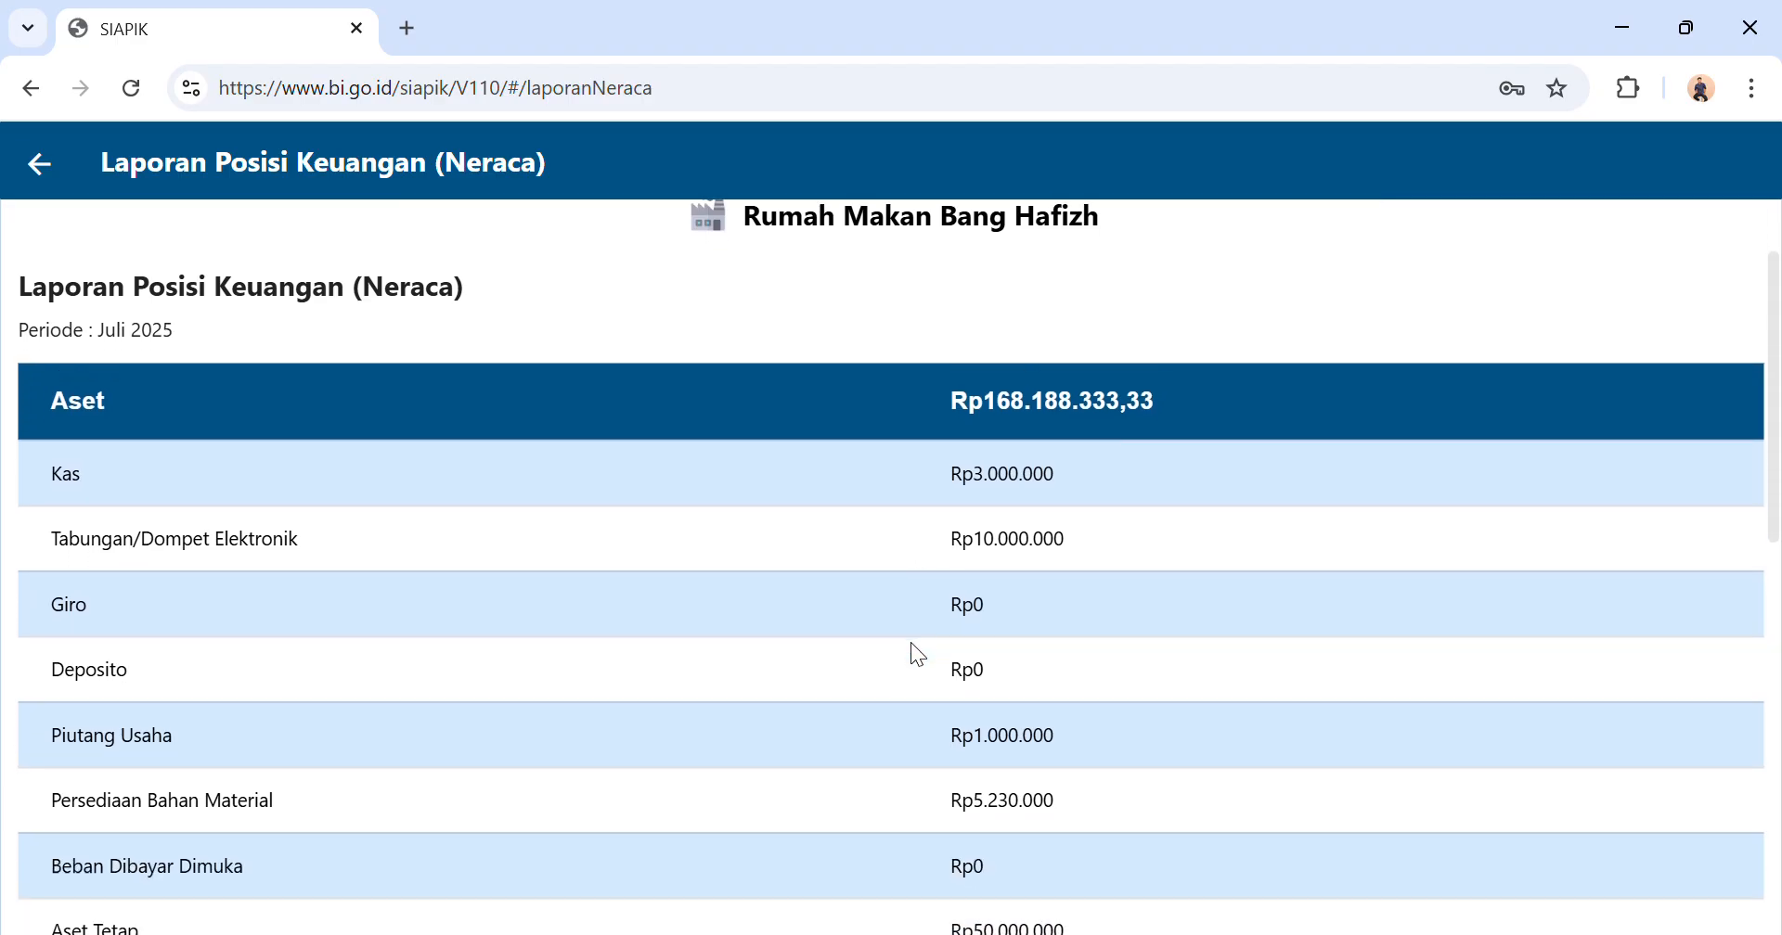
pyautogui.scroll(-7, 916, 654)
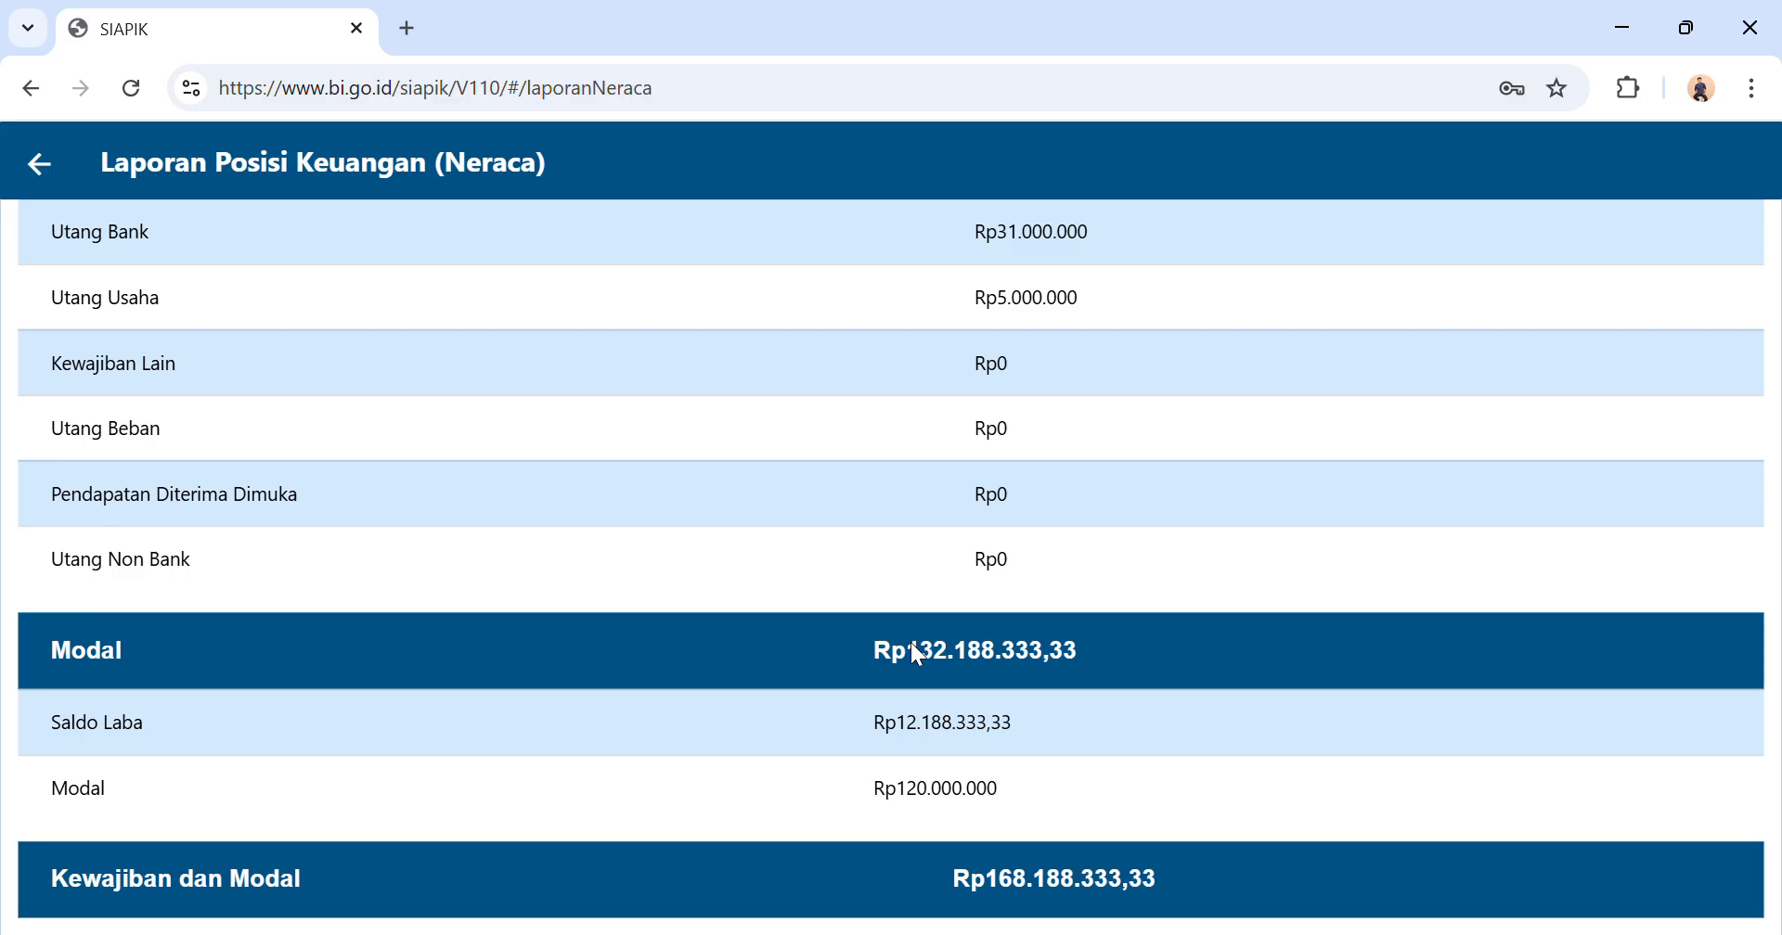
pyautogui.click(31, 88)
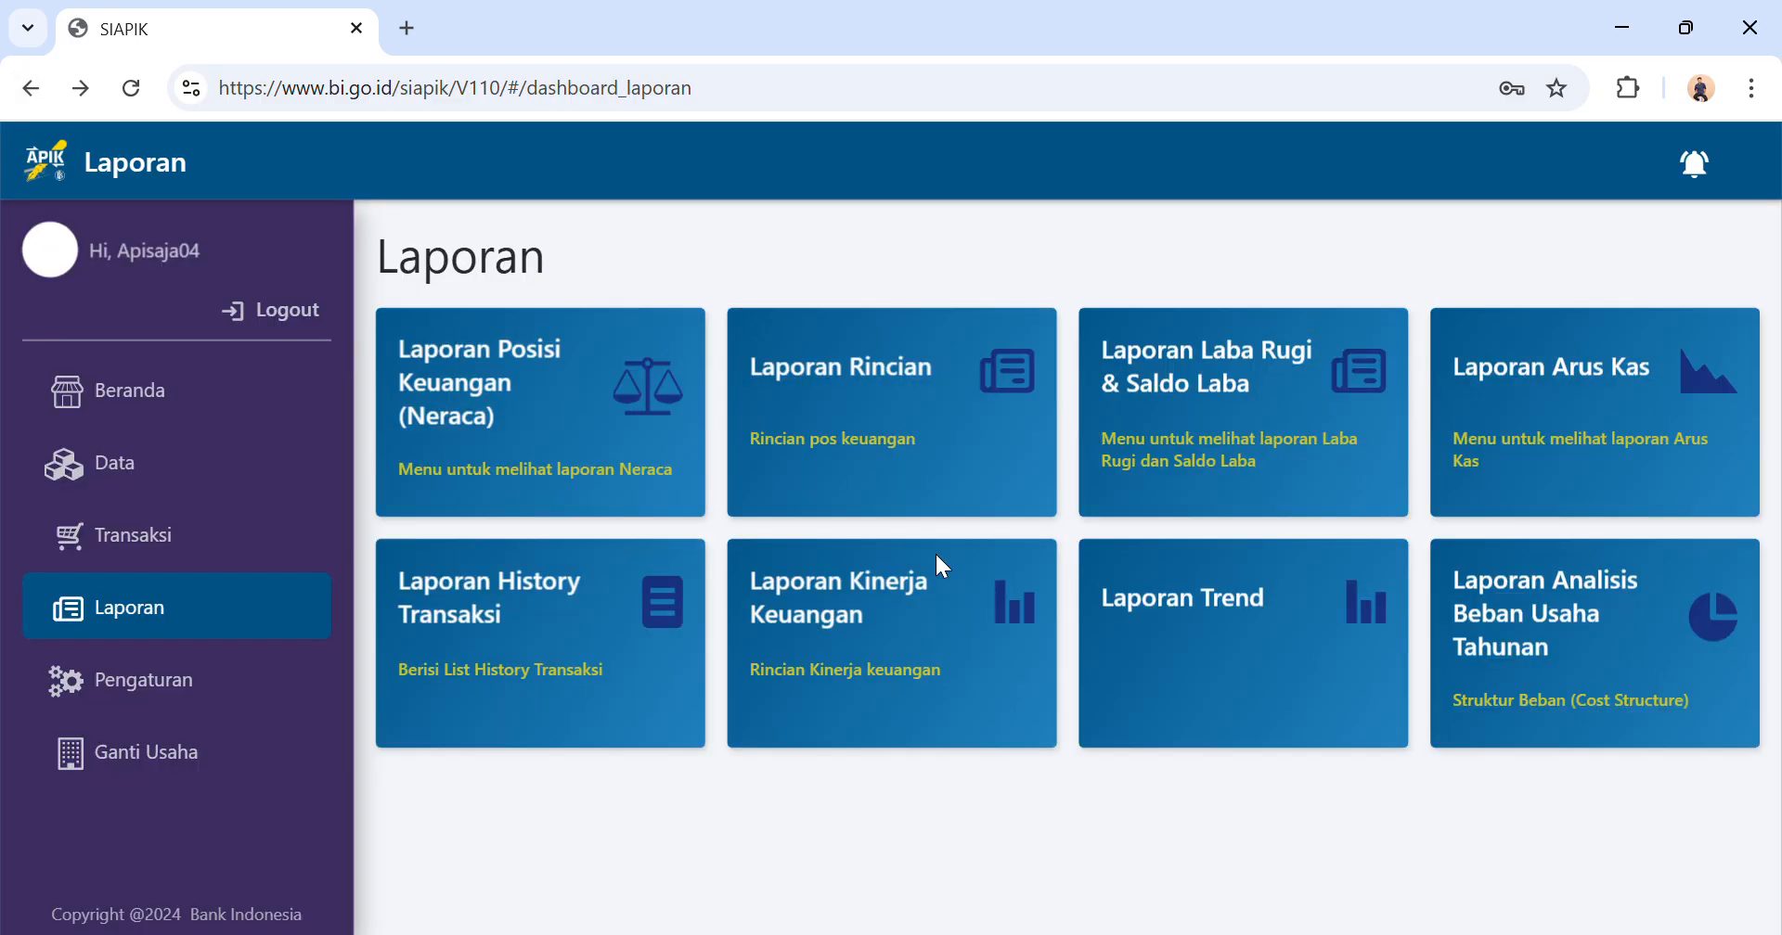
# Display the monthly profit-loss report (Laba Rugi) for Juli 2025.
pyautogui.click(1259, 469)
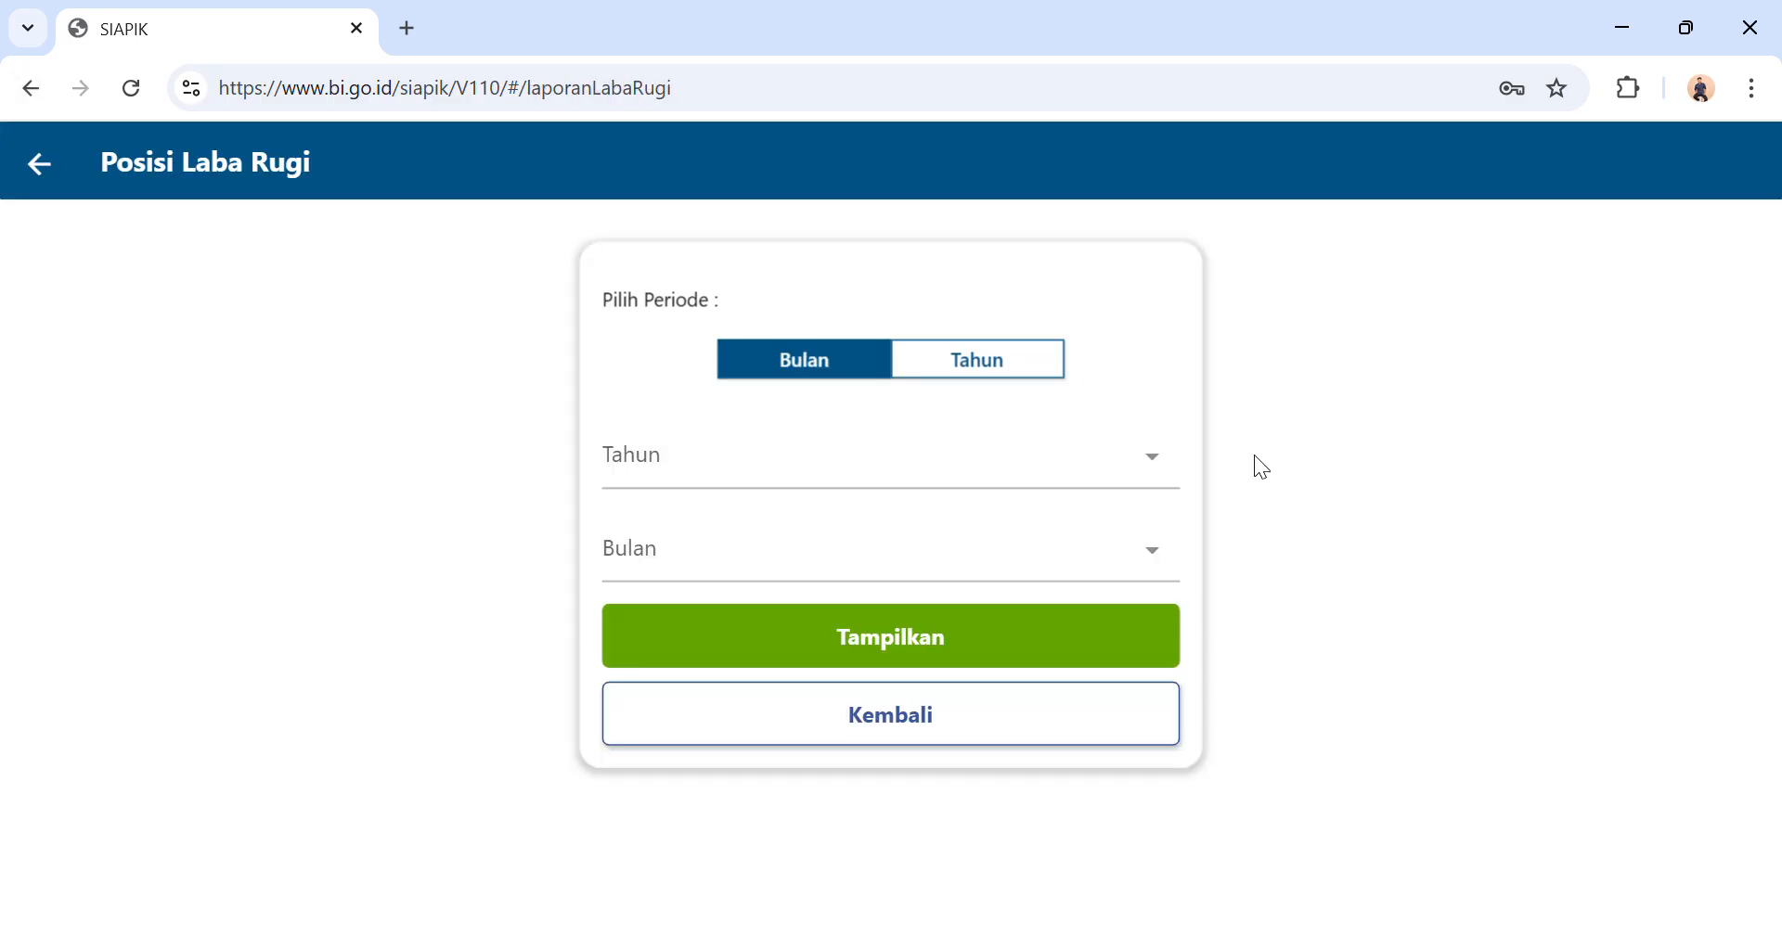
pyautogui.click(800, 471)
pyautogui.click(729, 631)
pyautogui.click(722, 564)
pyautogui.click(723, 775)
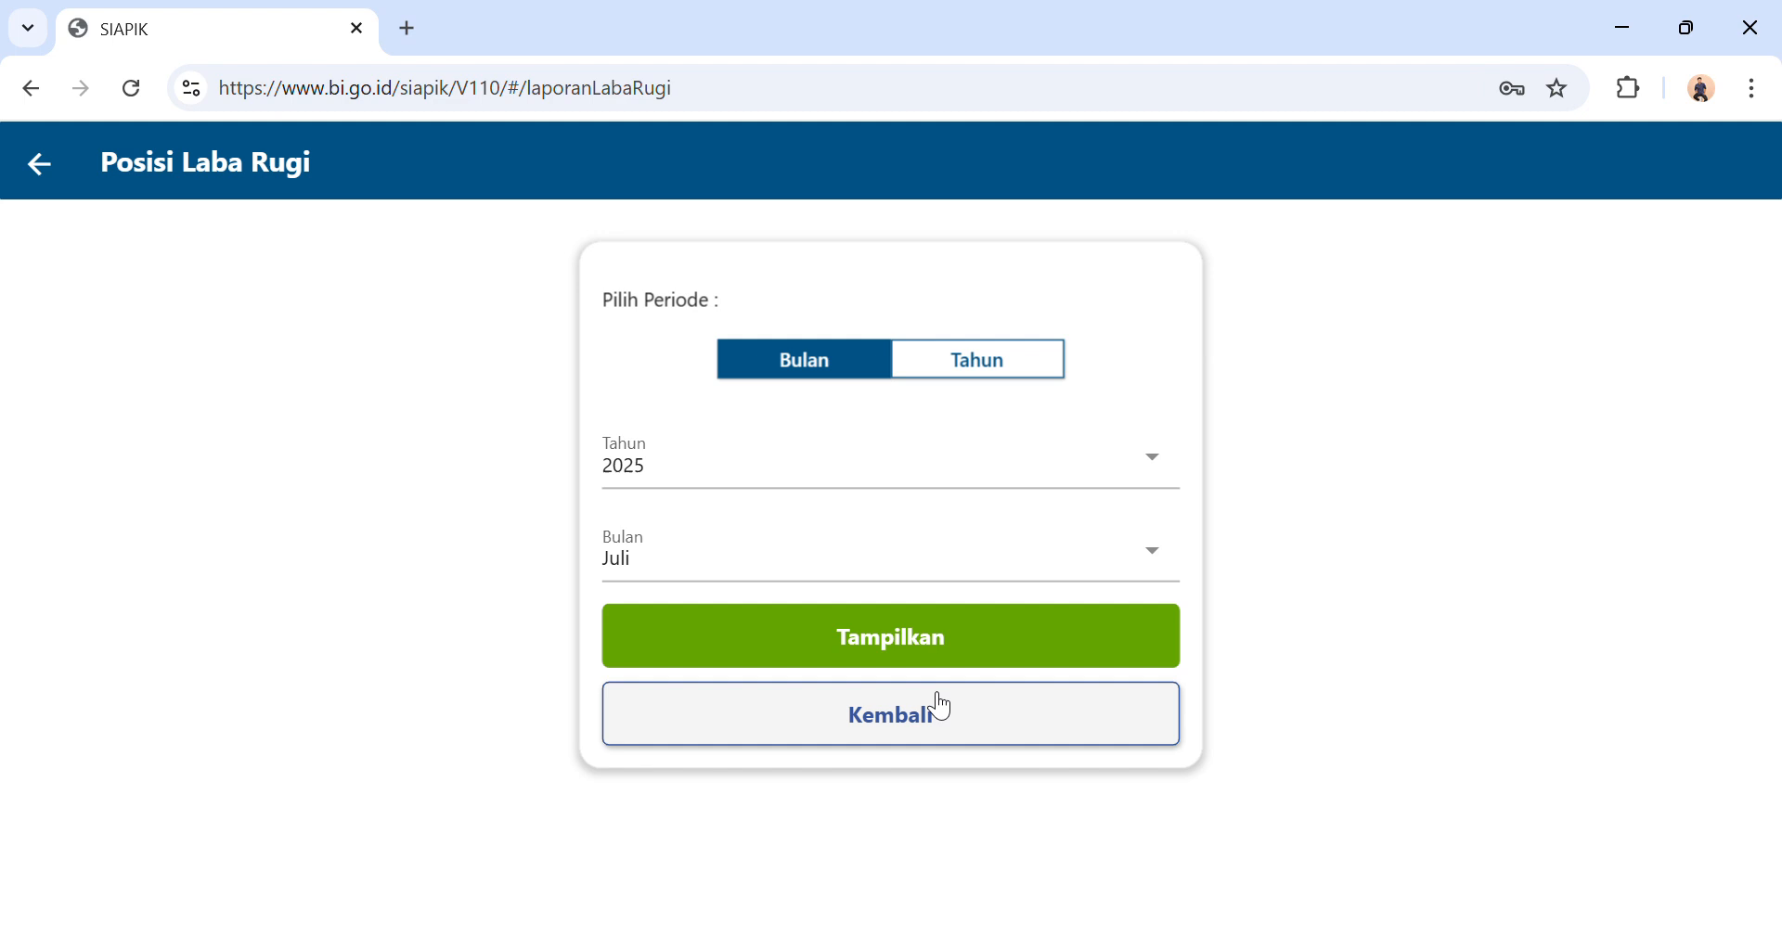
pyautogui.click(940, 649)
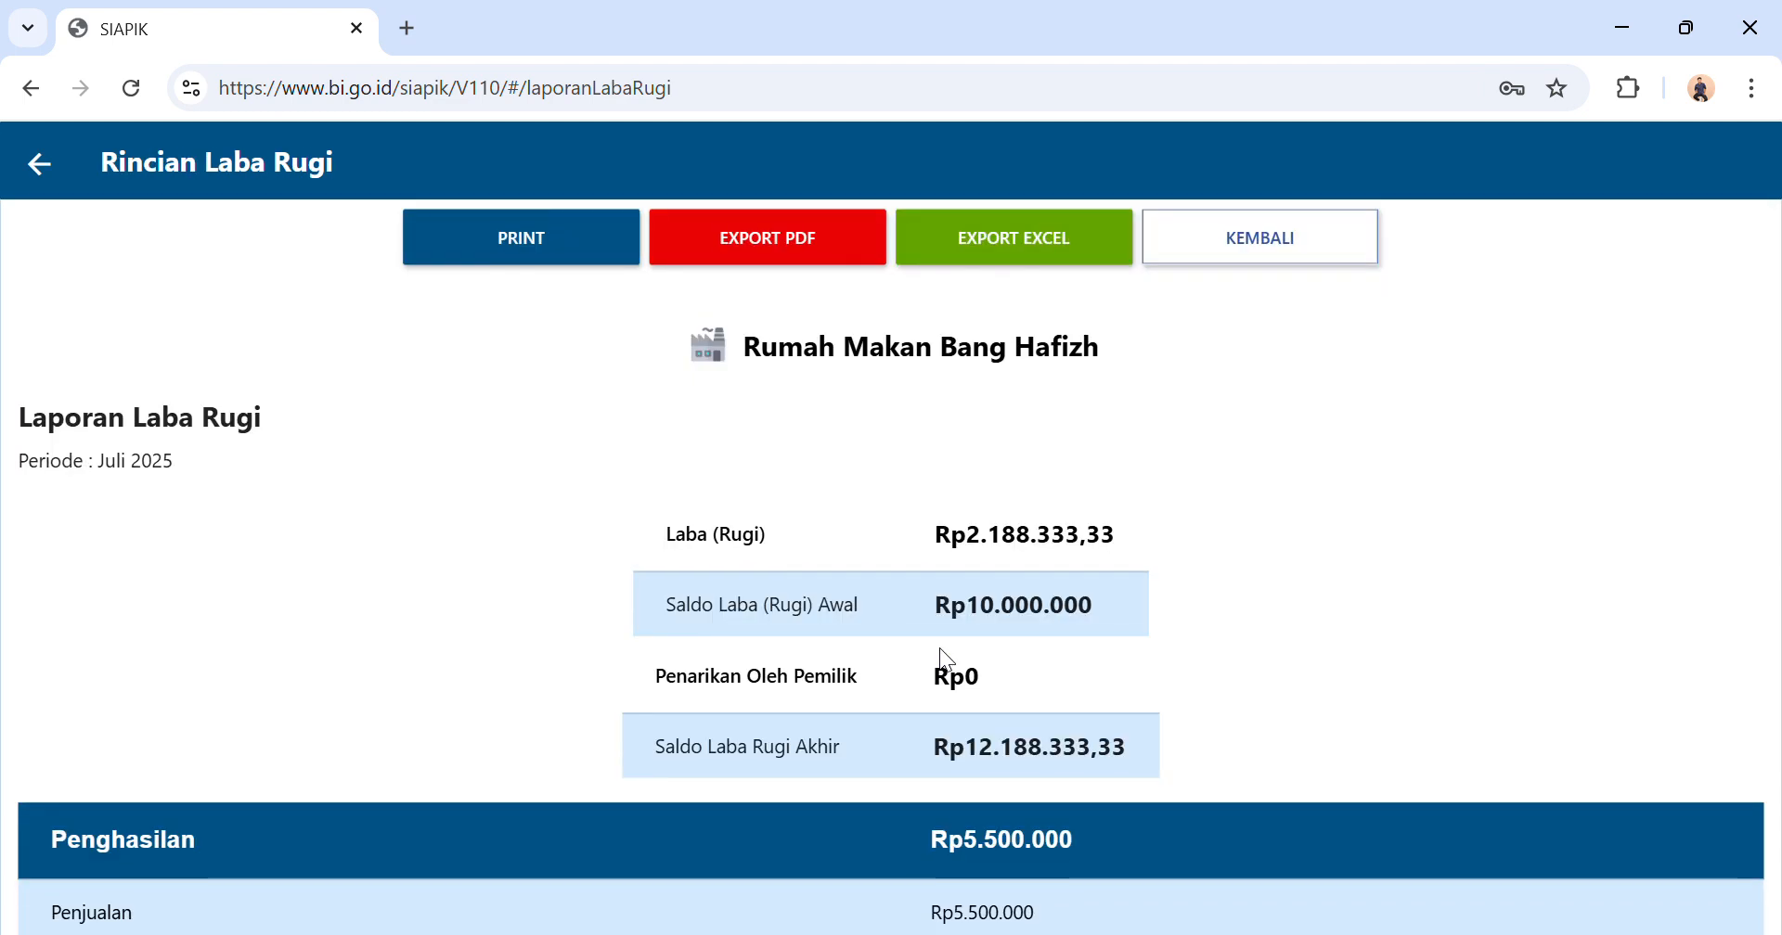
# Examine the profit balances, Penghasilan and Beban items in the profit-loss report, and return to the report list.
pyautogui.scroll(-3, 939, 648)
pyautogui.scroll(-8, 939, 648)
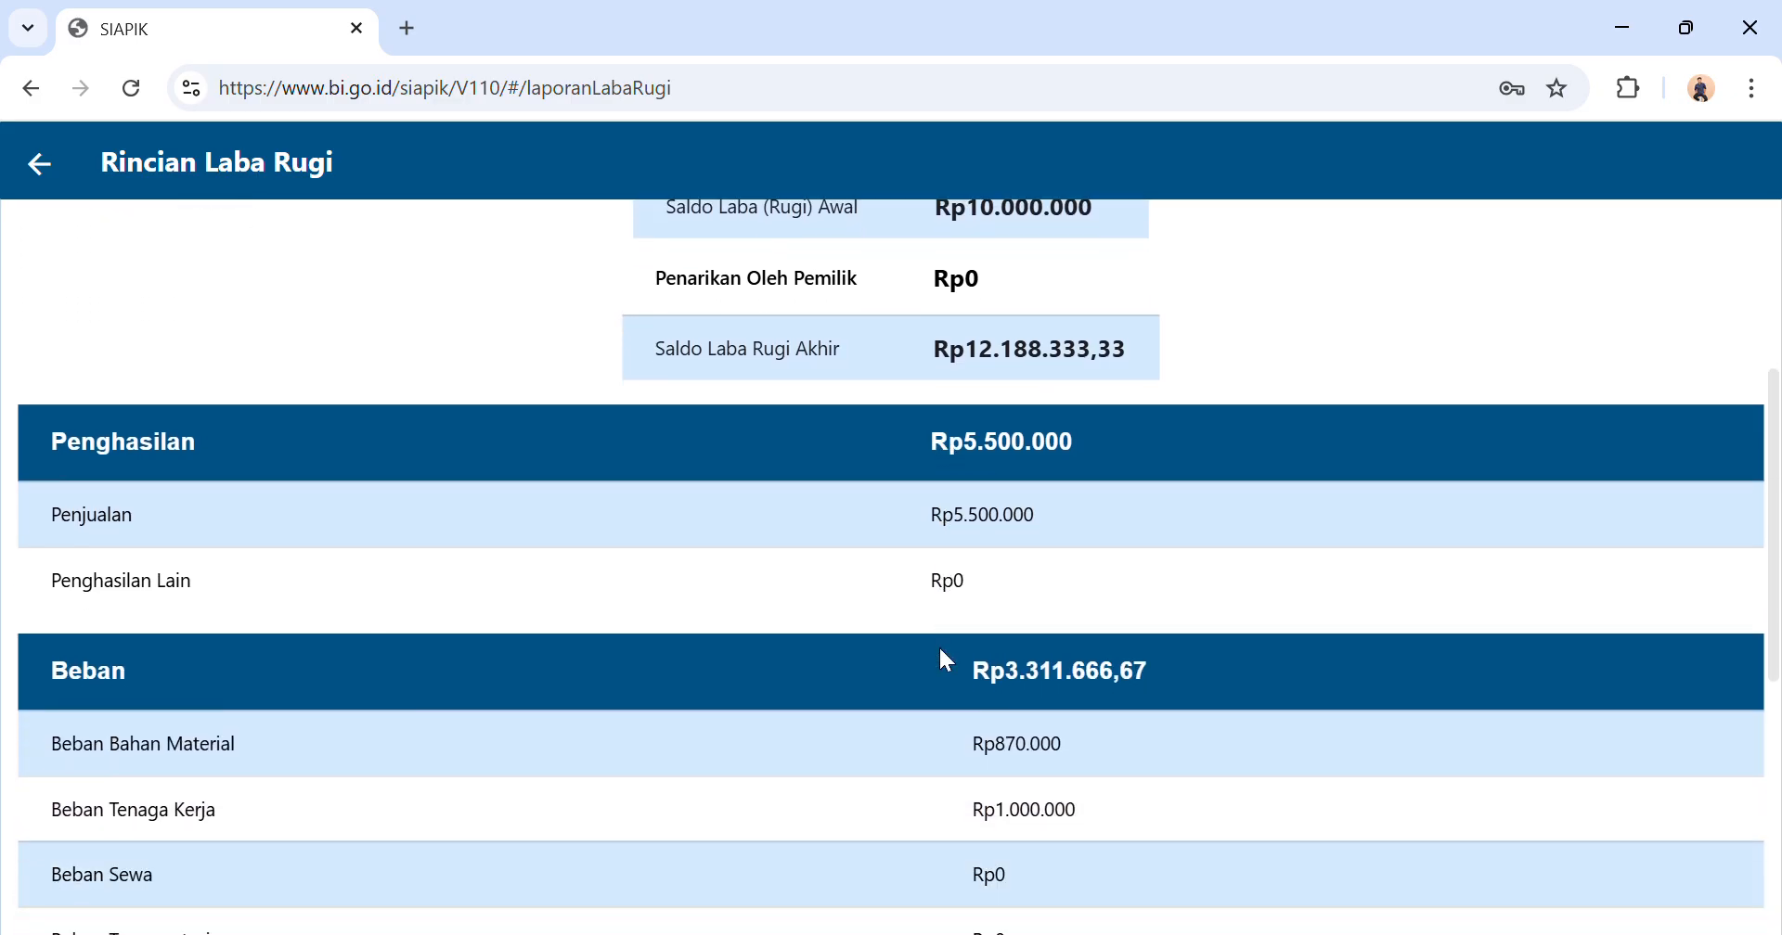
pyautogui.scroll(11, 939, 648)
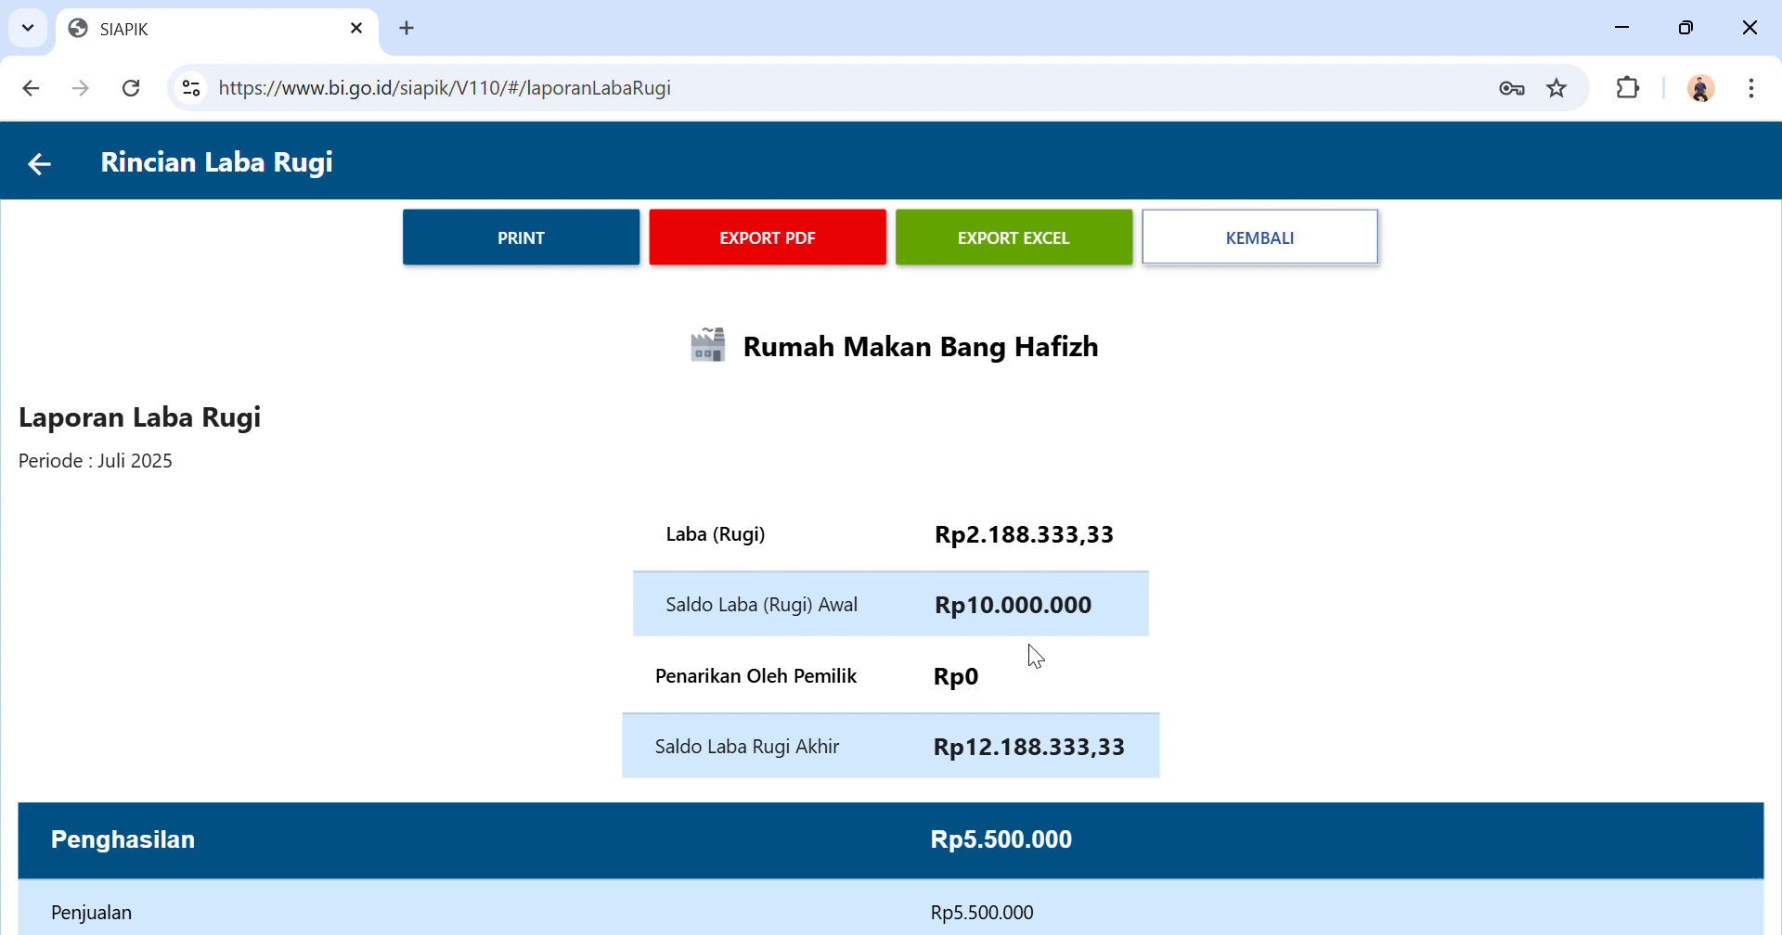
pyautogui.scroll(-3, 1041, 644)
pyautogui.scroll(-3, 1047, 654)
pyautogui.scroll(-5, 1041, 646)
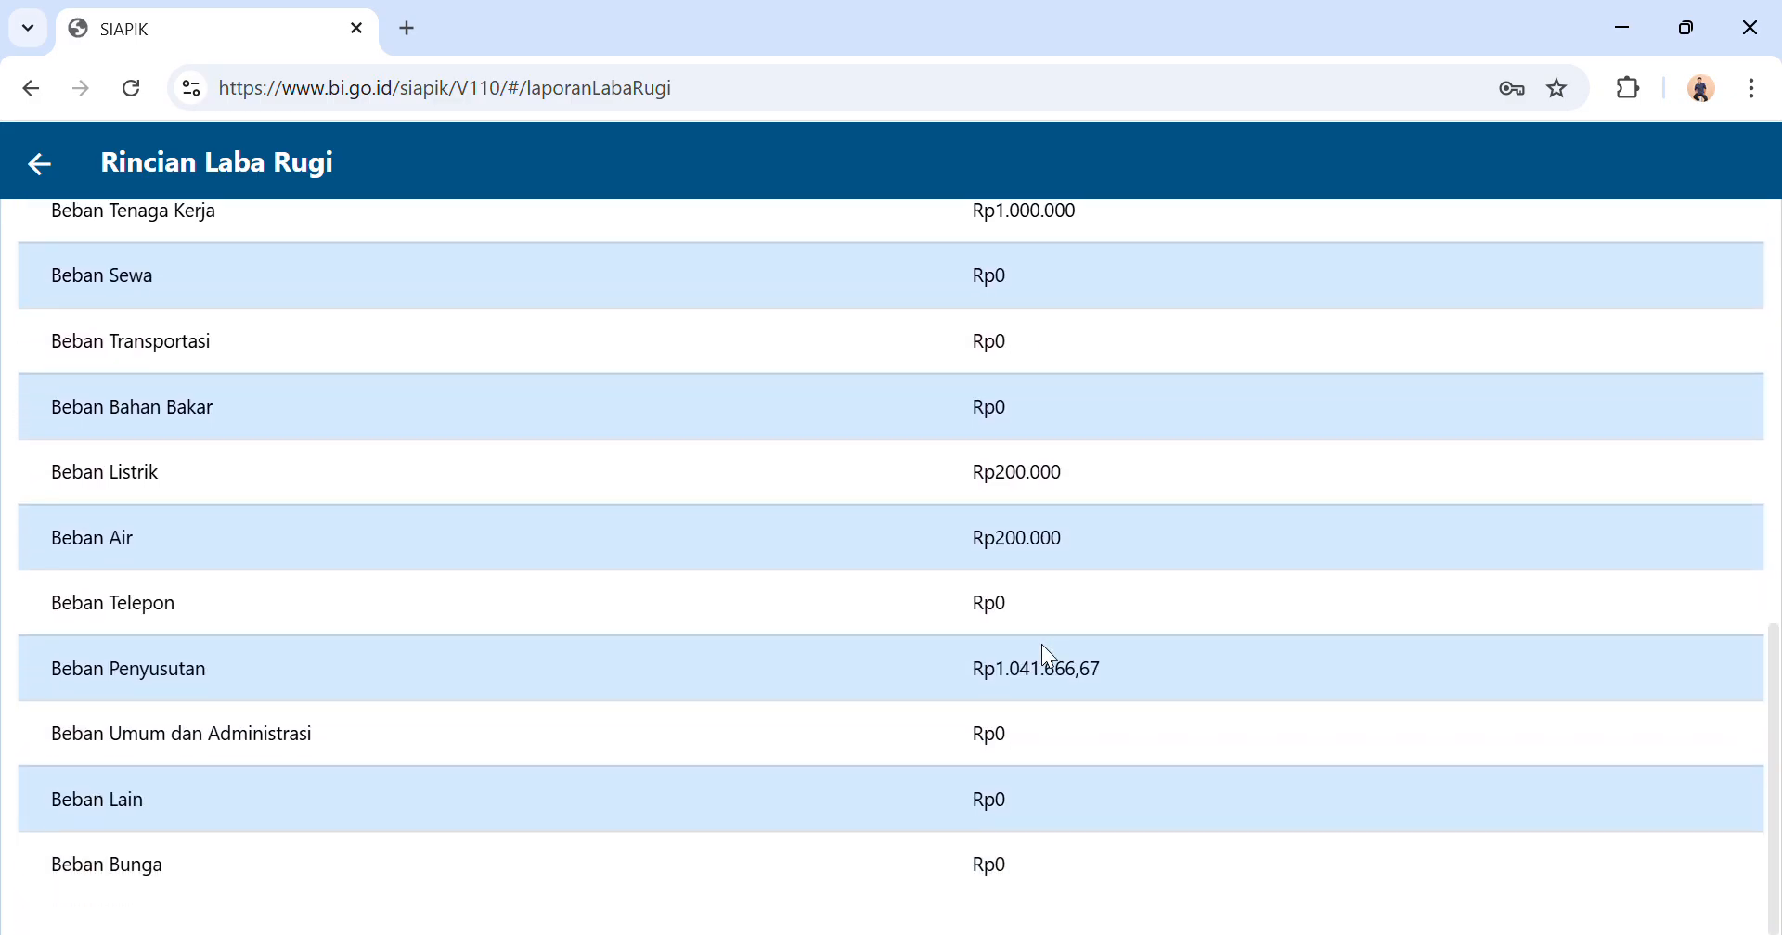
pyautogui.scroll(6, 1042, 646)
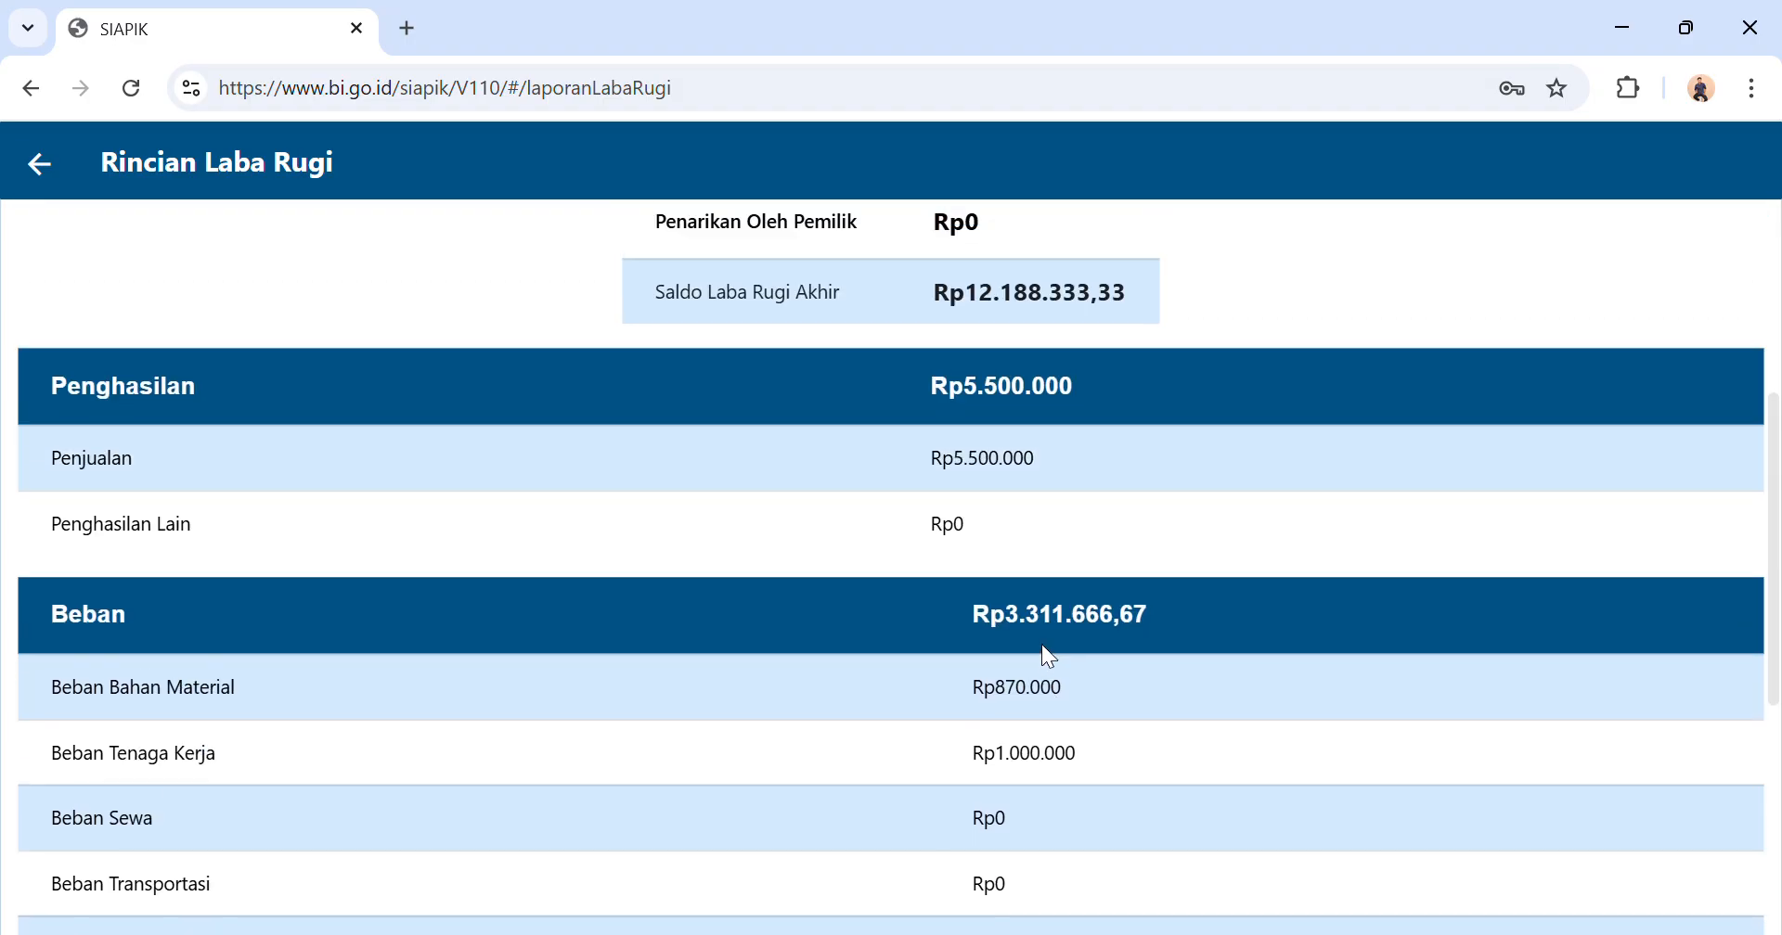
pyautogui.scroll(2, 1046, 656)
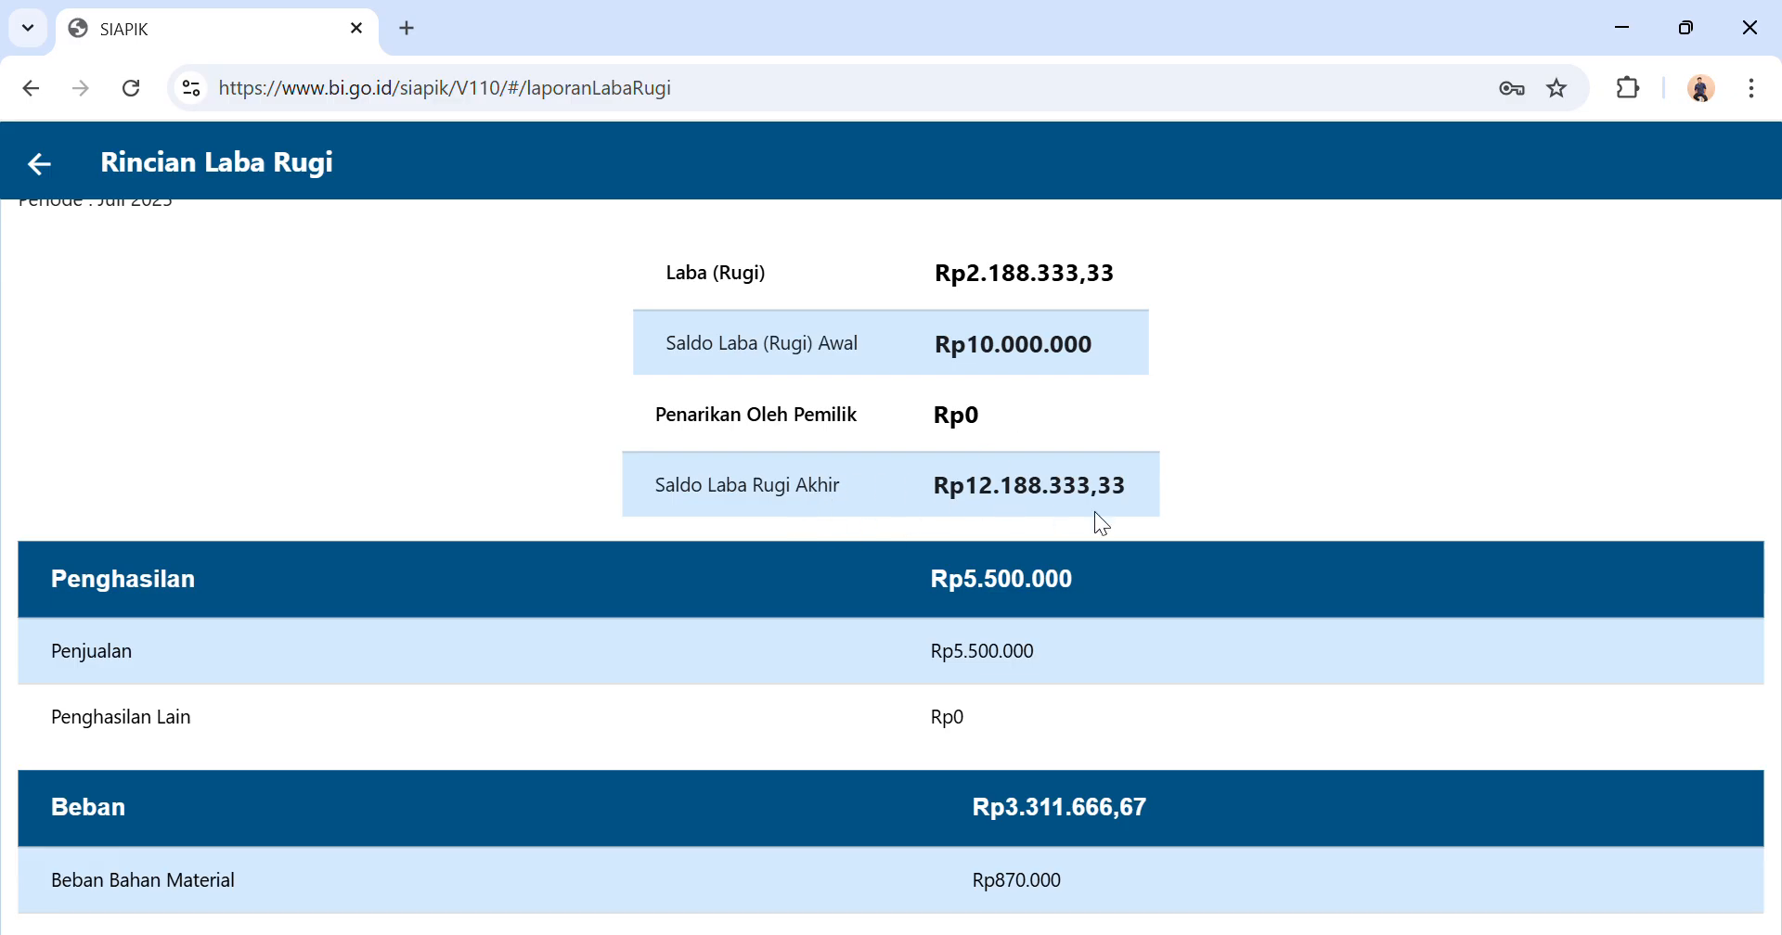
pyautogui.click(42, 163)
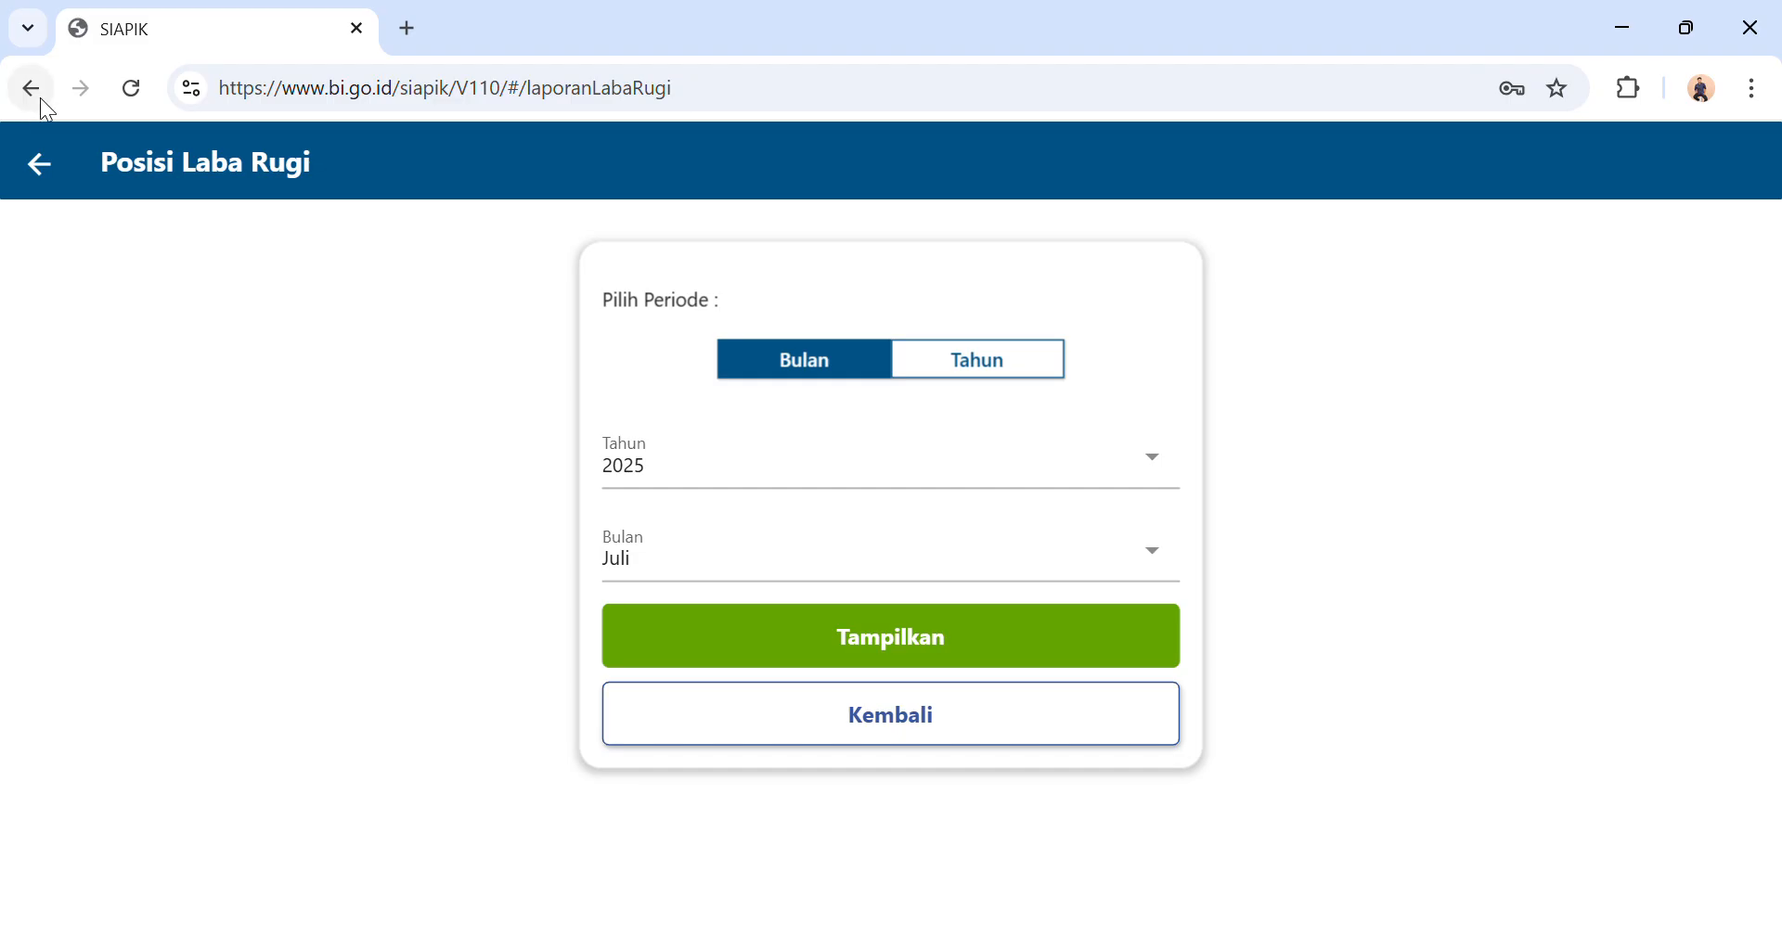
pyautogui.click(854, 718)
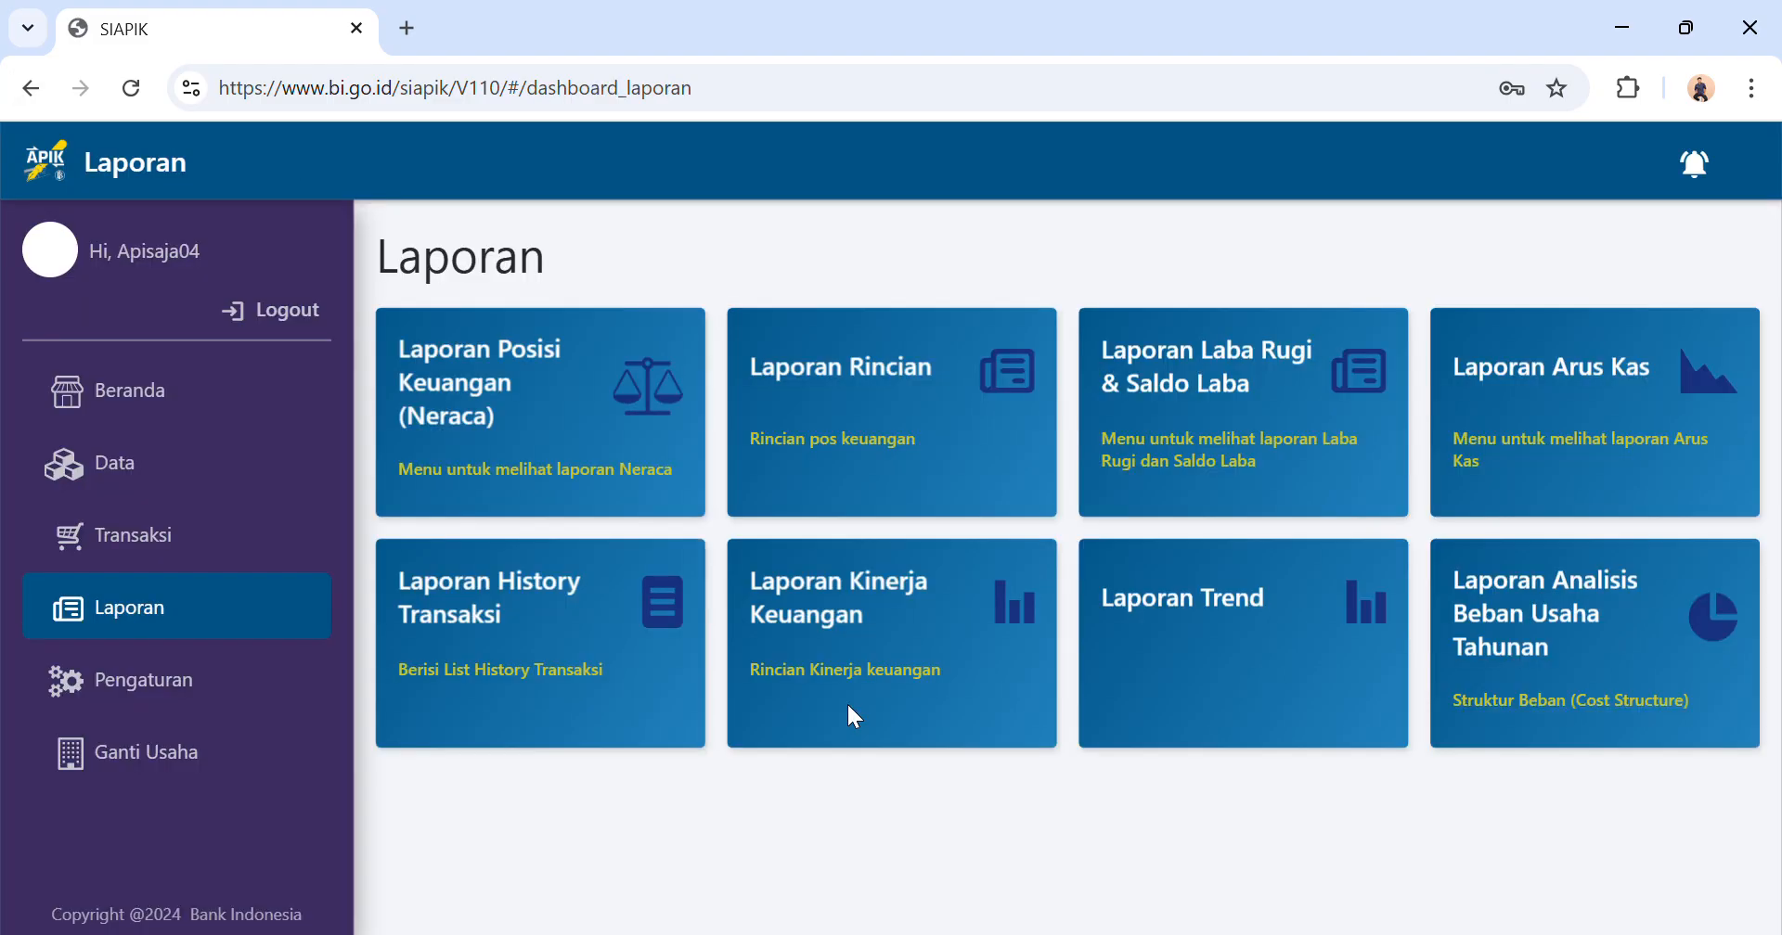
# Open the monthly balance sheet (Neraca) for Juli 2025 once more.
pyautogui.click(503, 393)
pyautogui.click(736, 452)
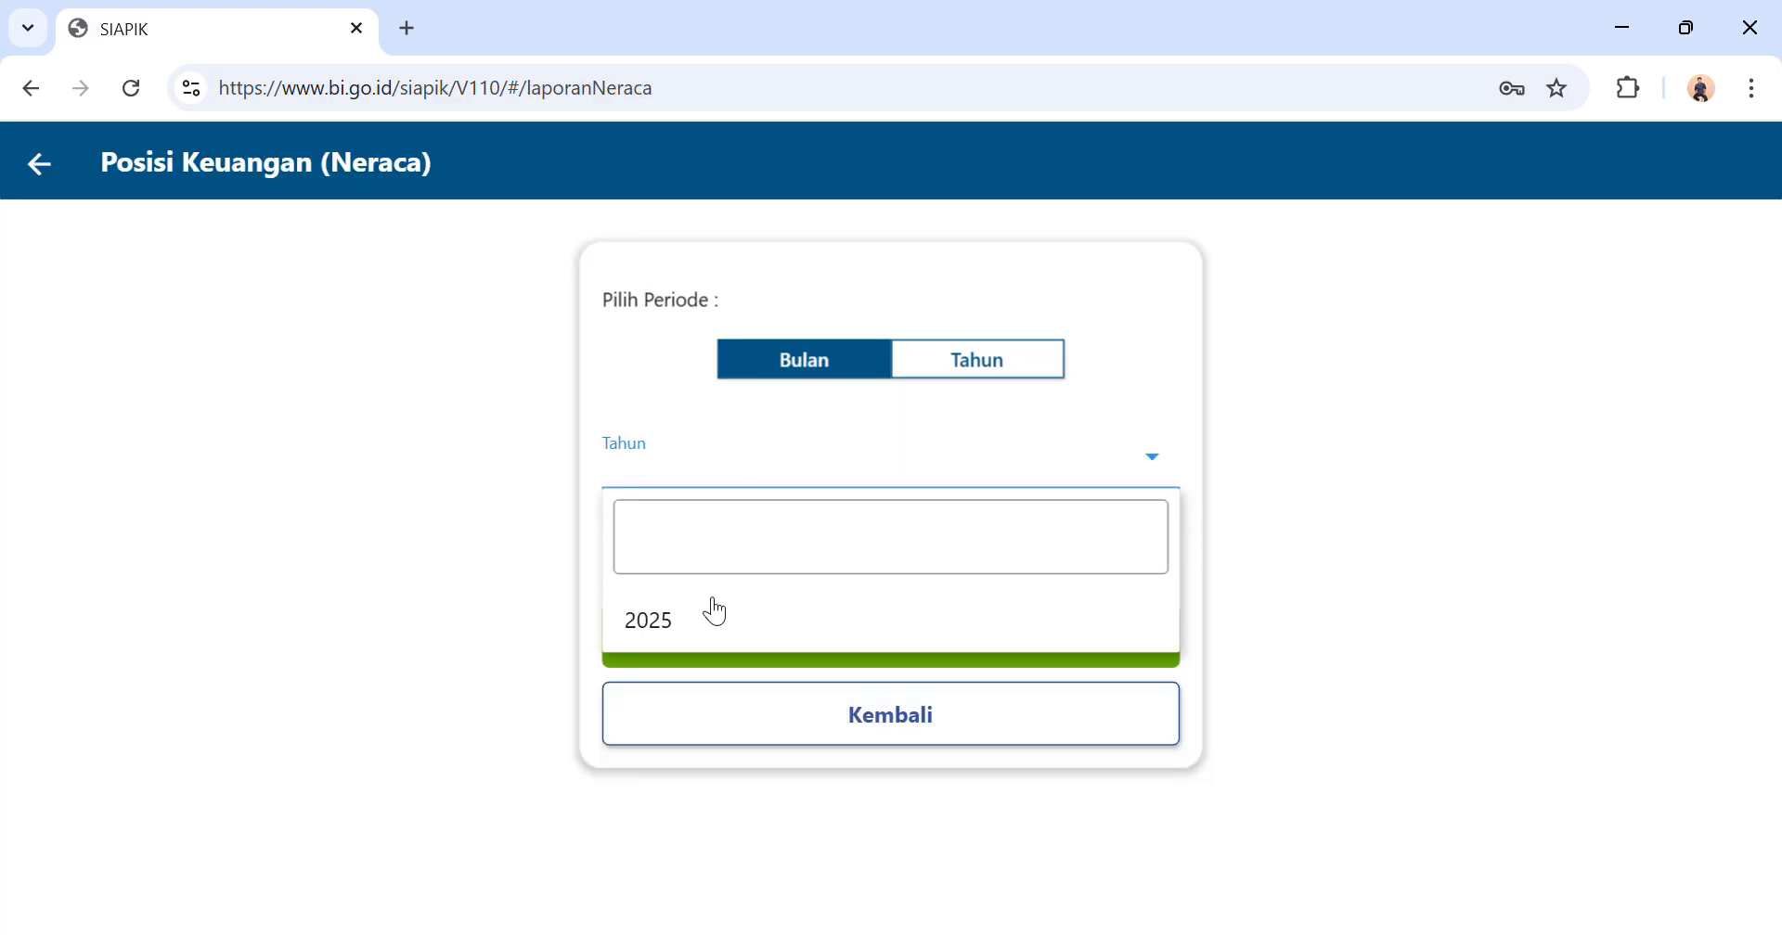
pyautogui.click(715, 629)
pyautogui.click(793, 548)
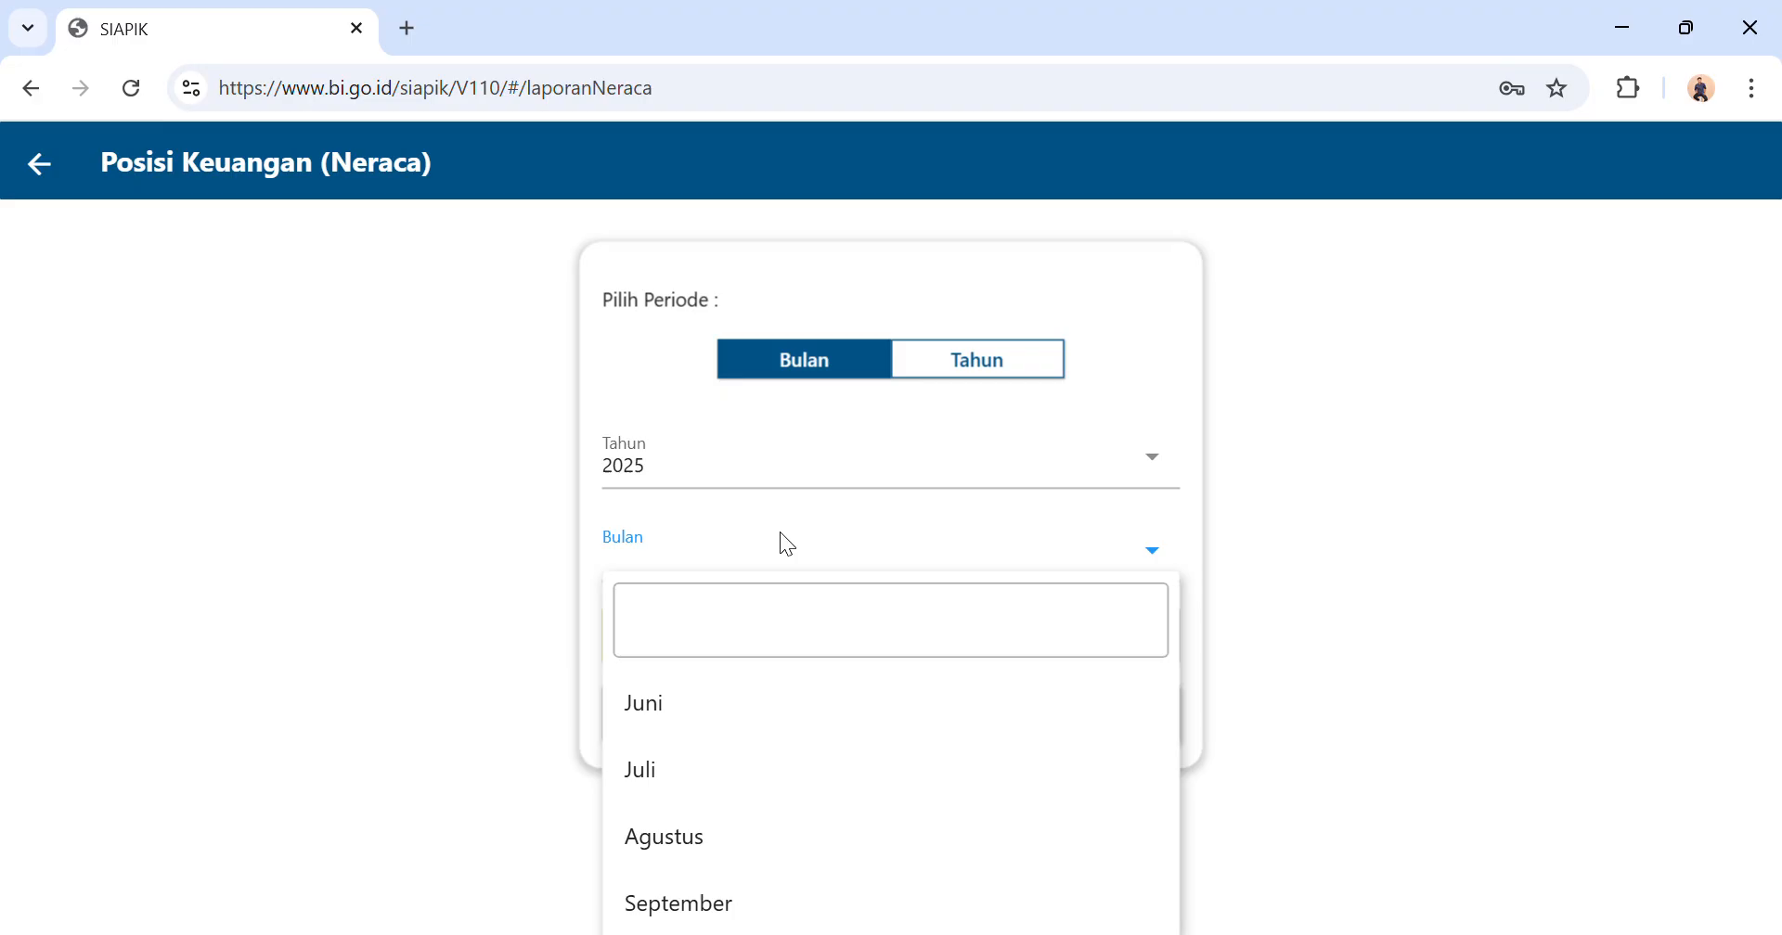
pyautogui.click(730, 764)
pyautogui.click(952, 638)
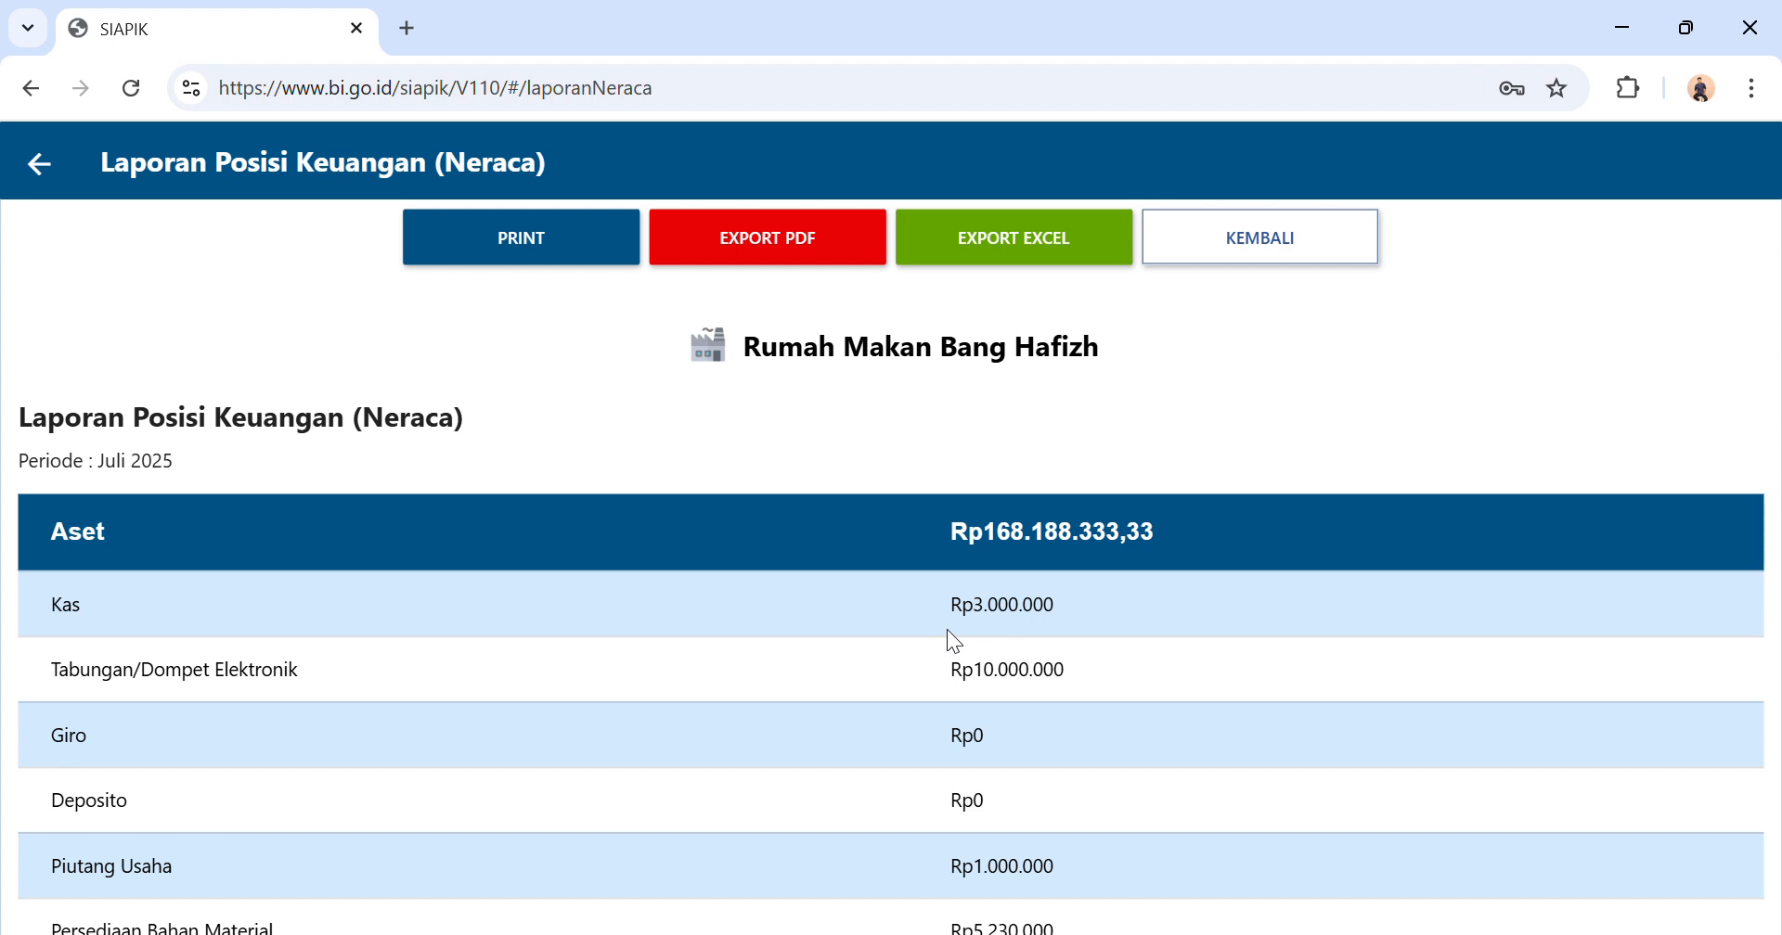
# Examine the Aset, Kewajiban and Modal sections of the balance sheet, and go back to the Beranda page.
pyautogui.scroll(-1, 947, 630)
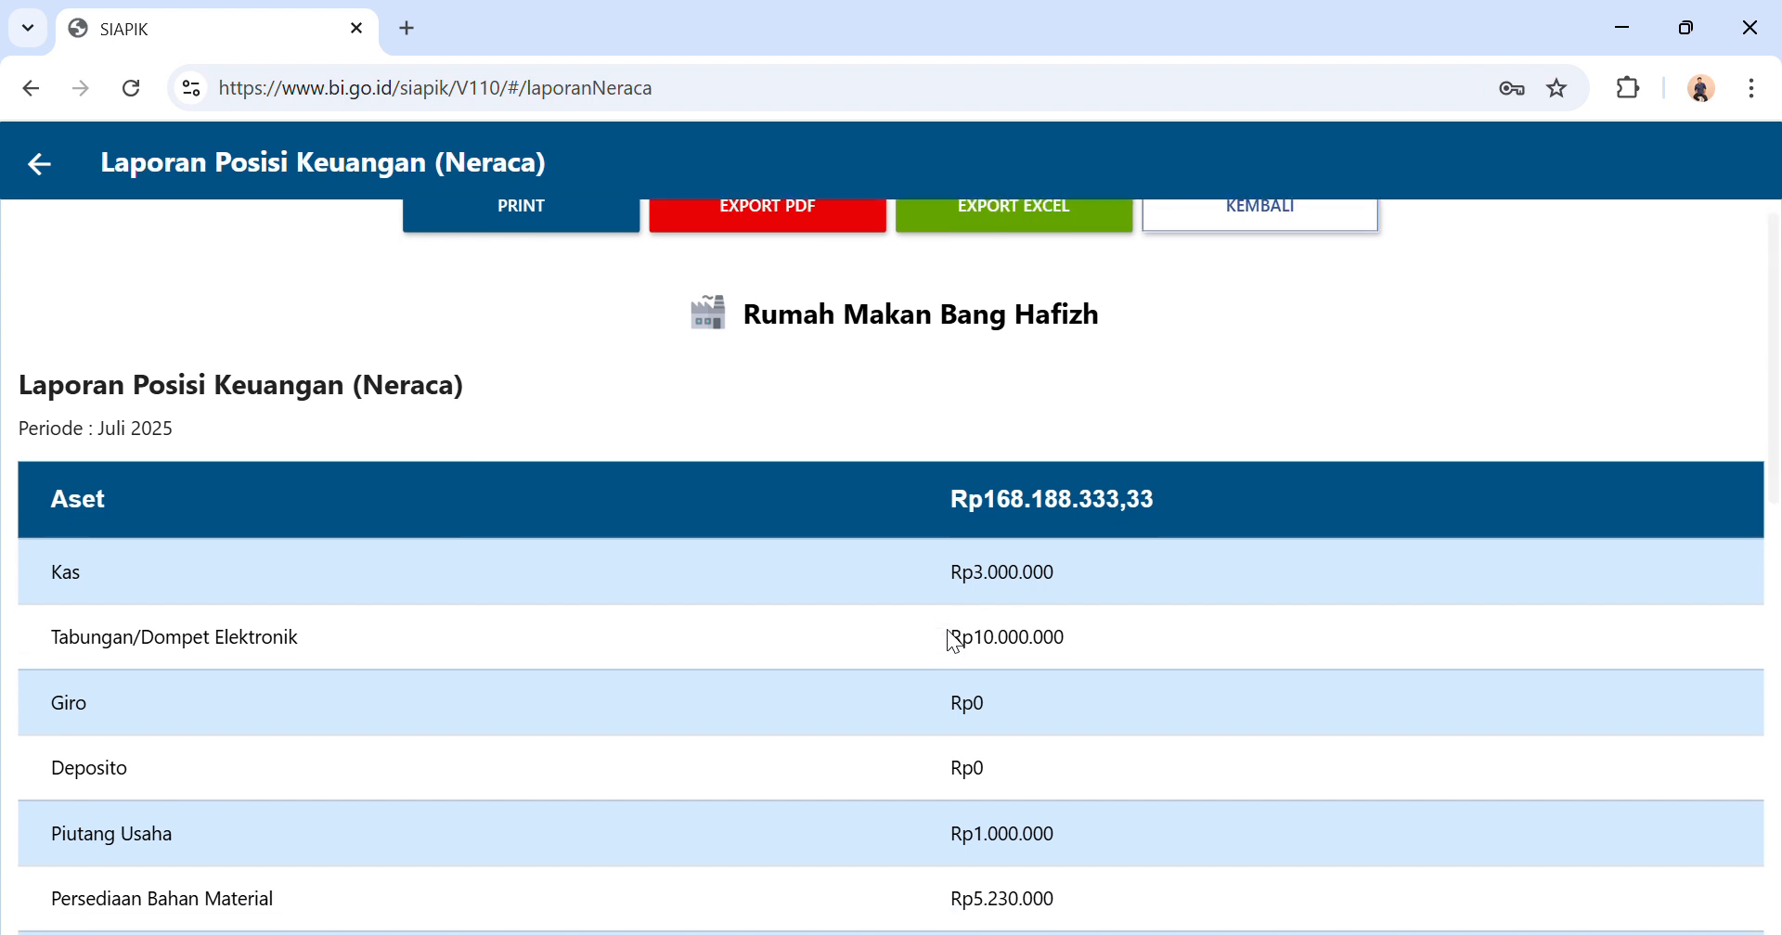
pyautogui.scroll(1, 947, 630)
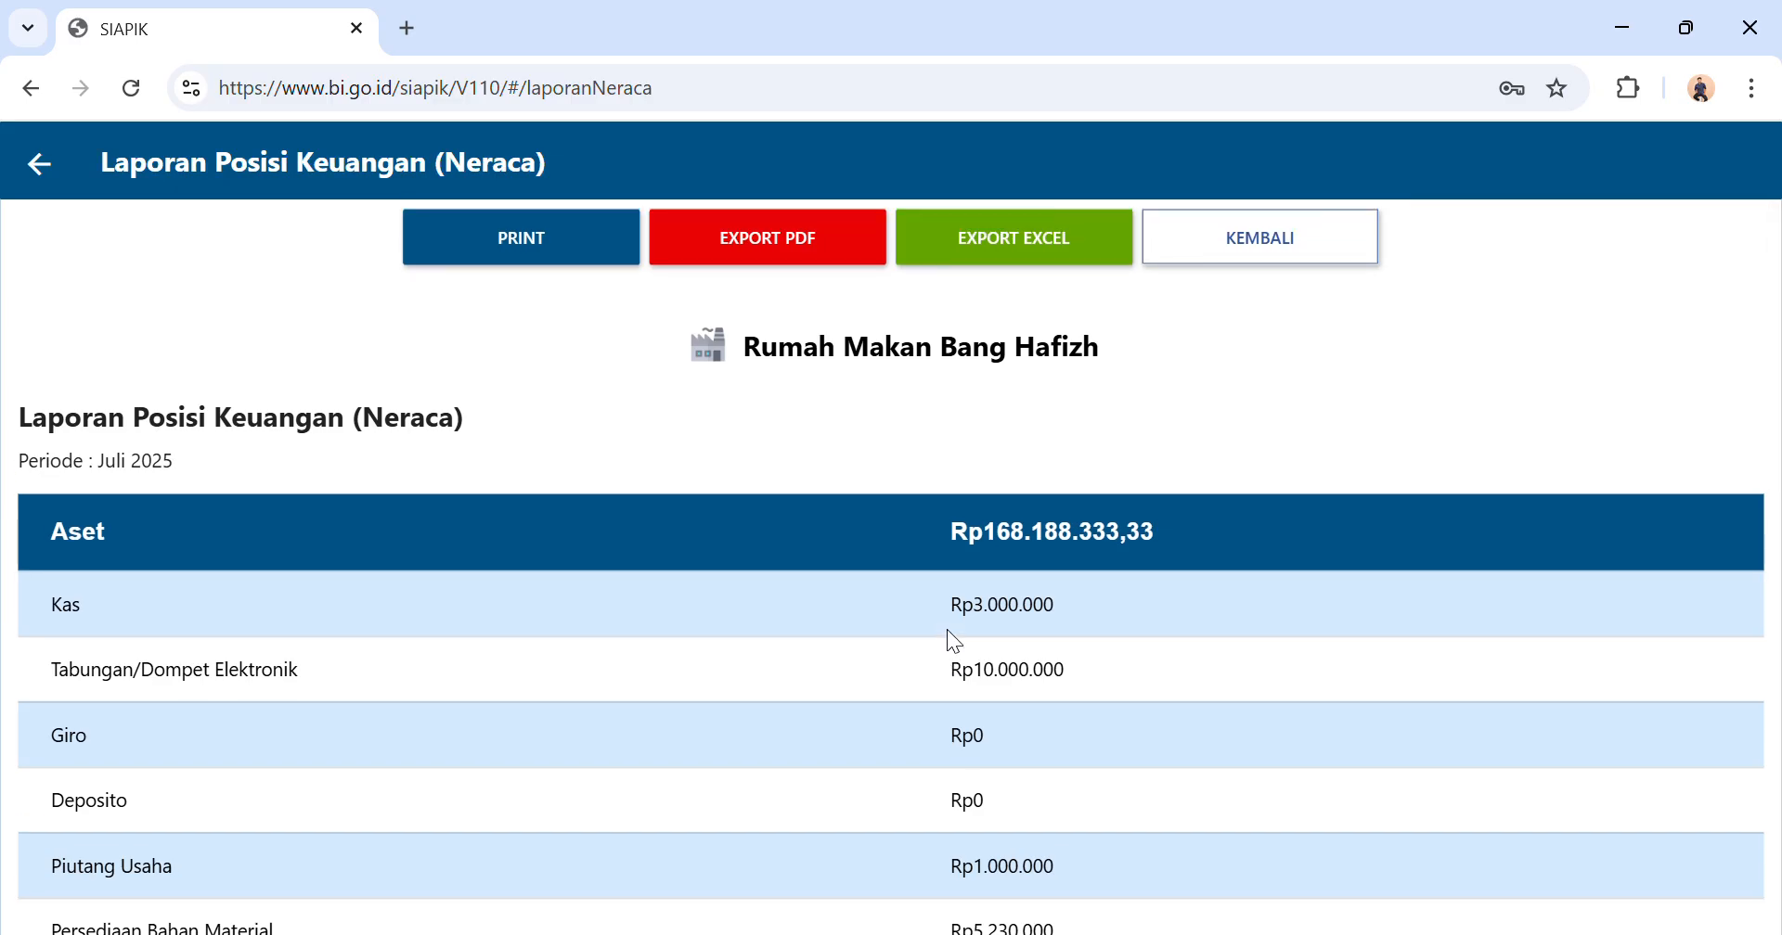
pyautogui.scroll(-2, 946, 629)
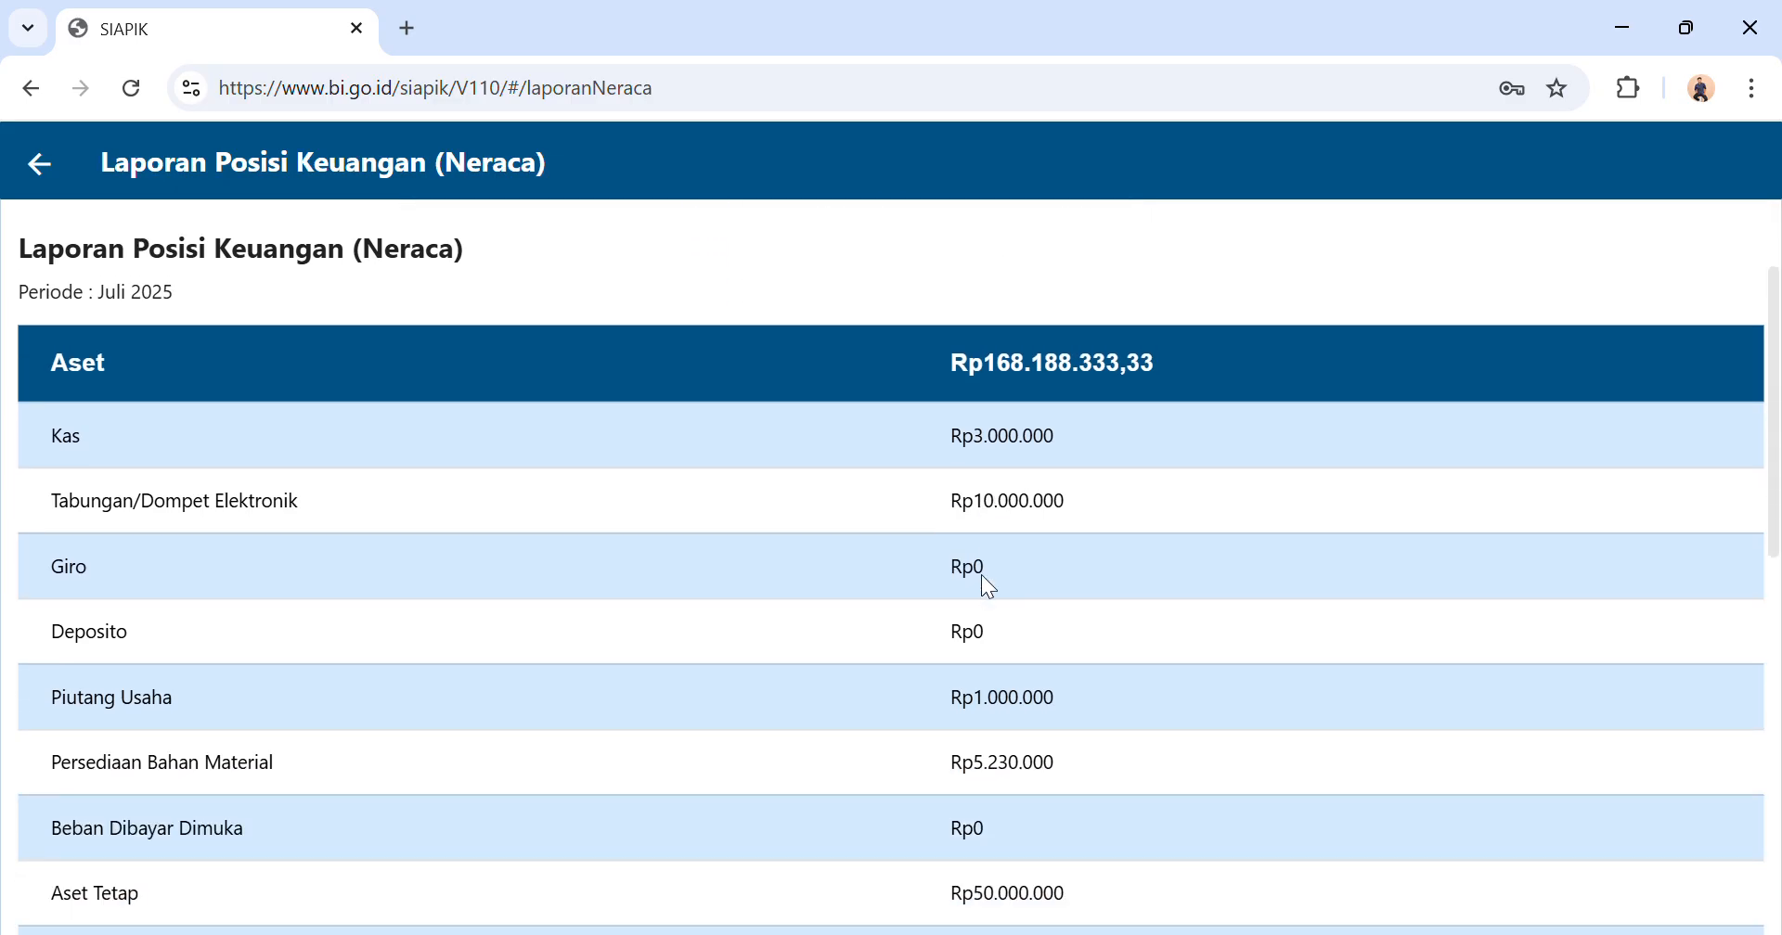
pyautogui.scroll(-3, 988, 586)
pyautogui.scroll(1, 988, 587)
pyautogui.scroll(-3, 988, 586)
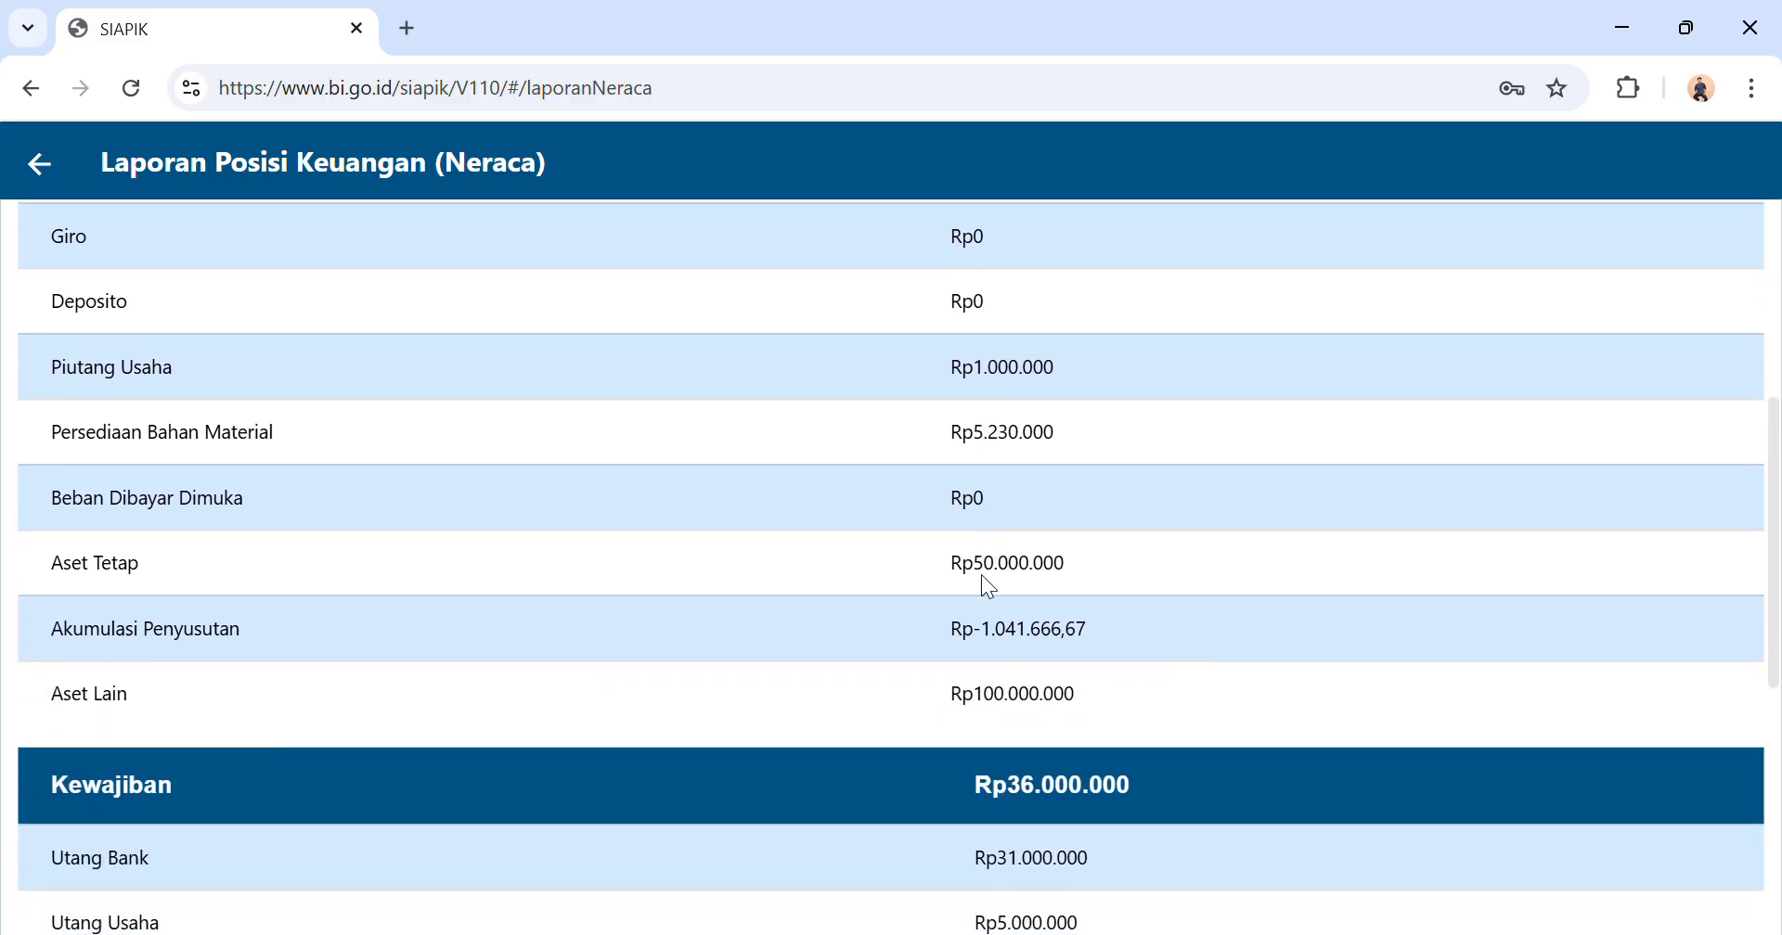
pyautogui.scroll(-3, 989, 586)
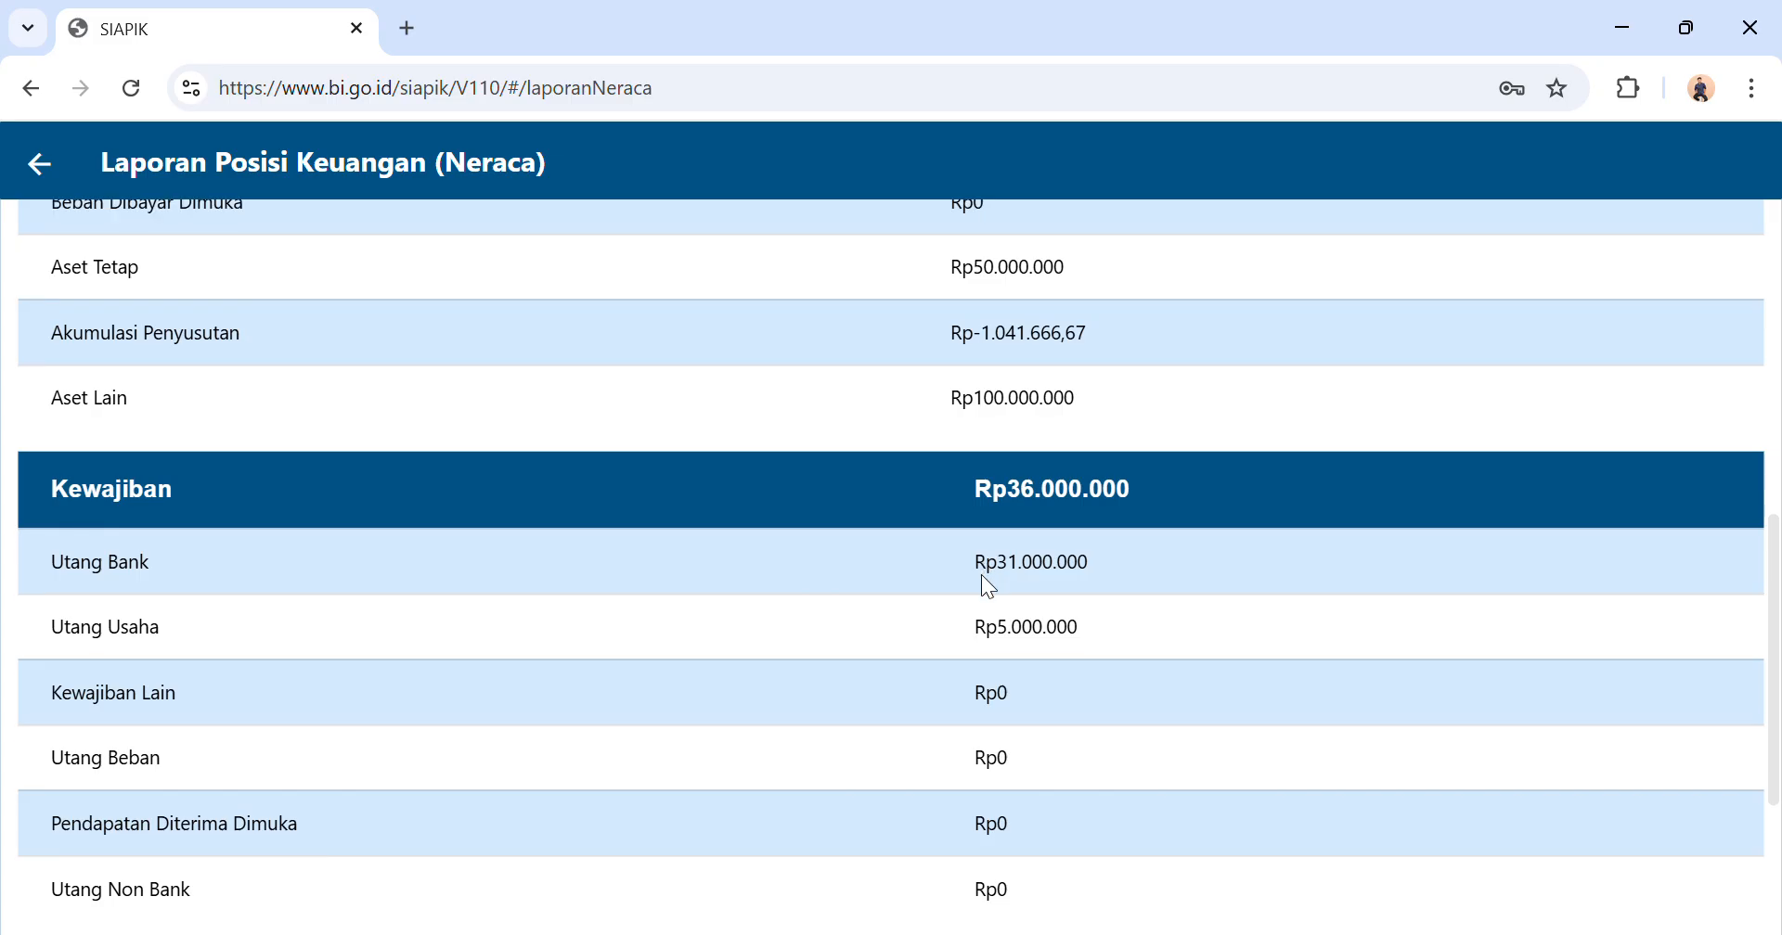
pyautogui.scroll(-1, 982, 577)
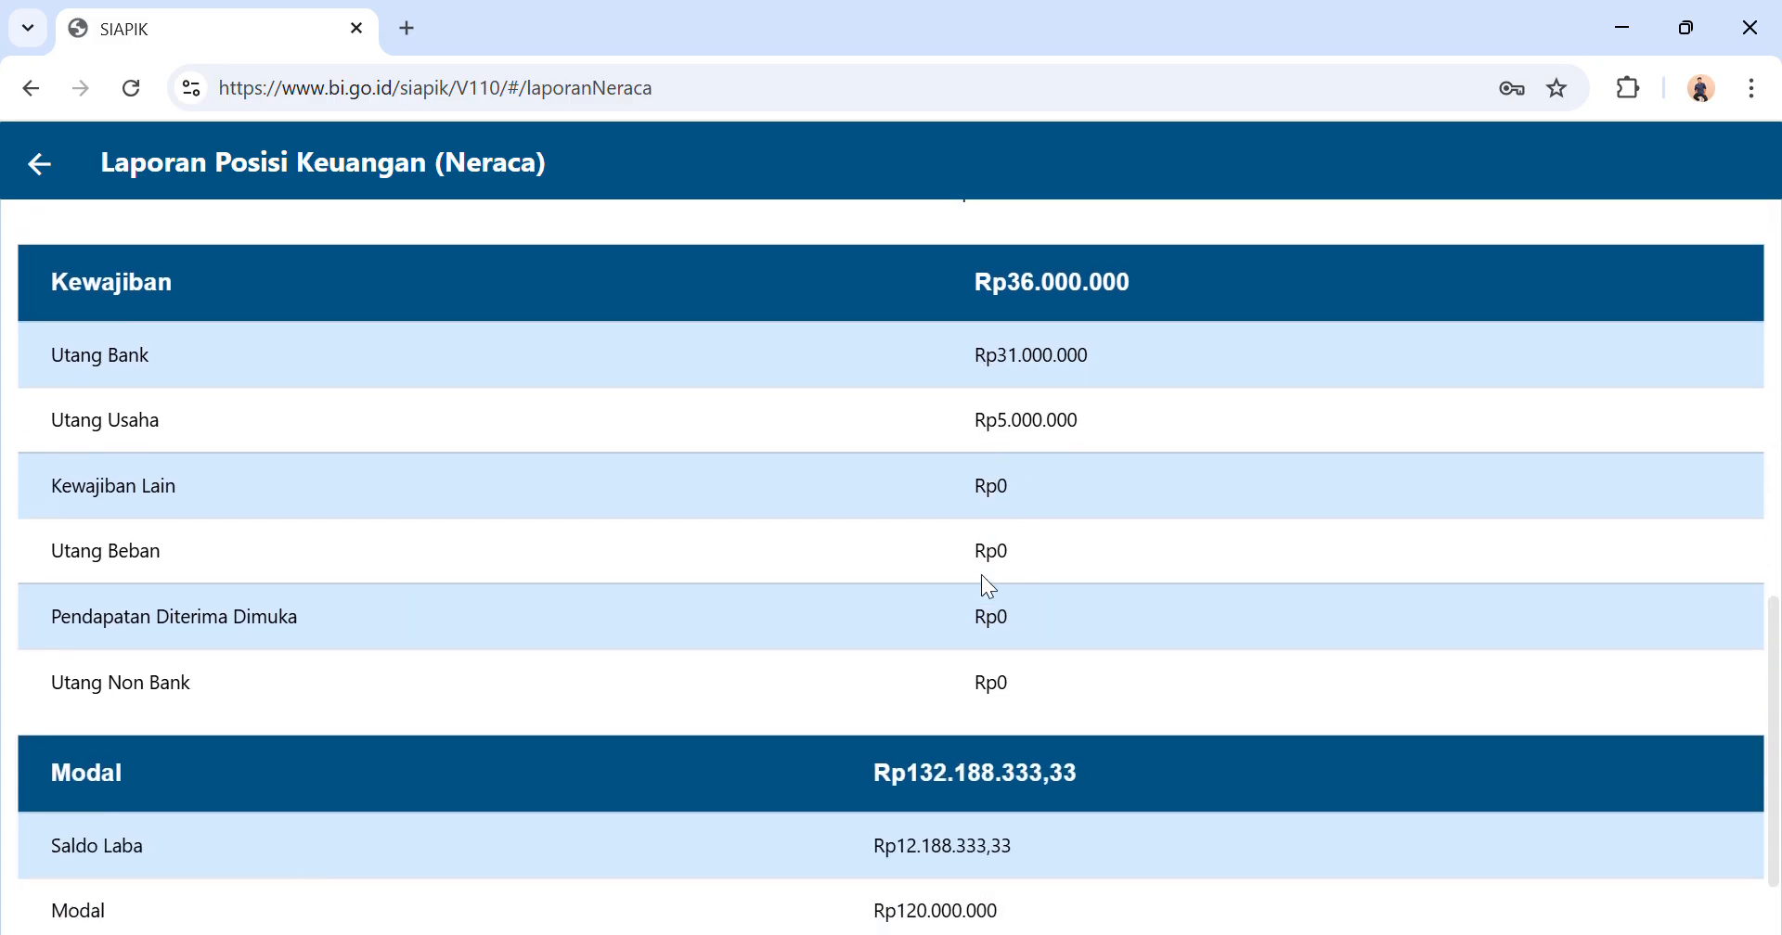
pyautogui.scroll(-1, 982, 577)
pyautogui.scroll(5, 982, 577)
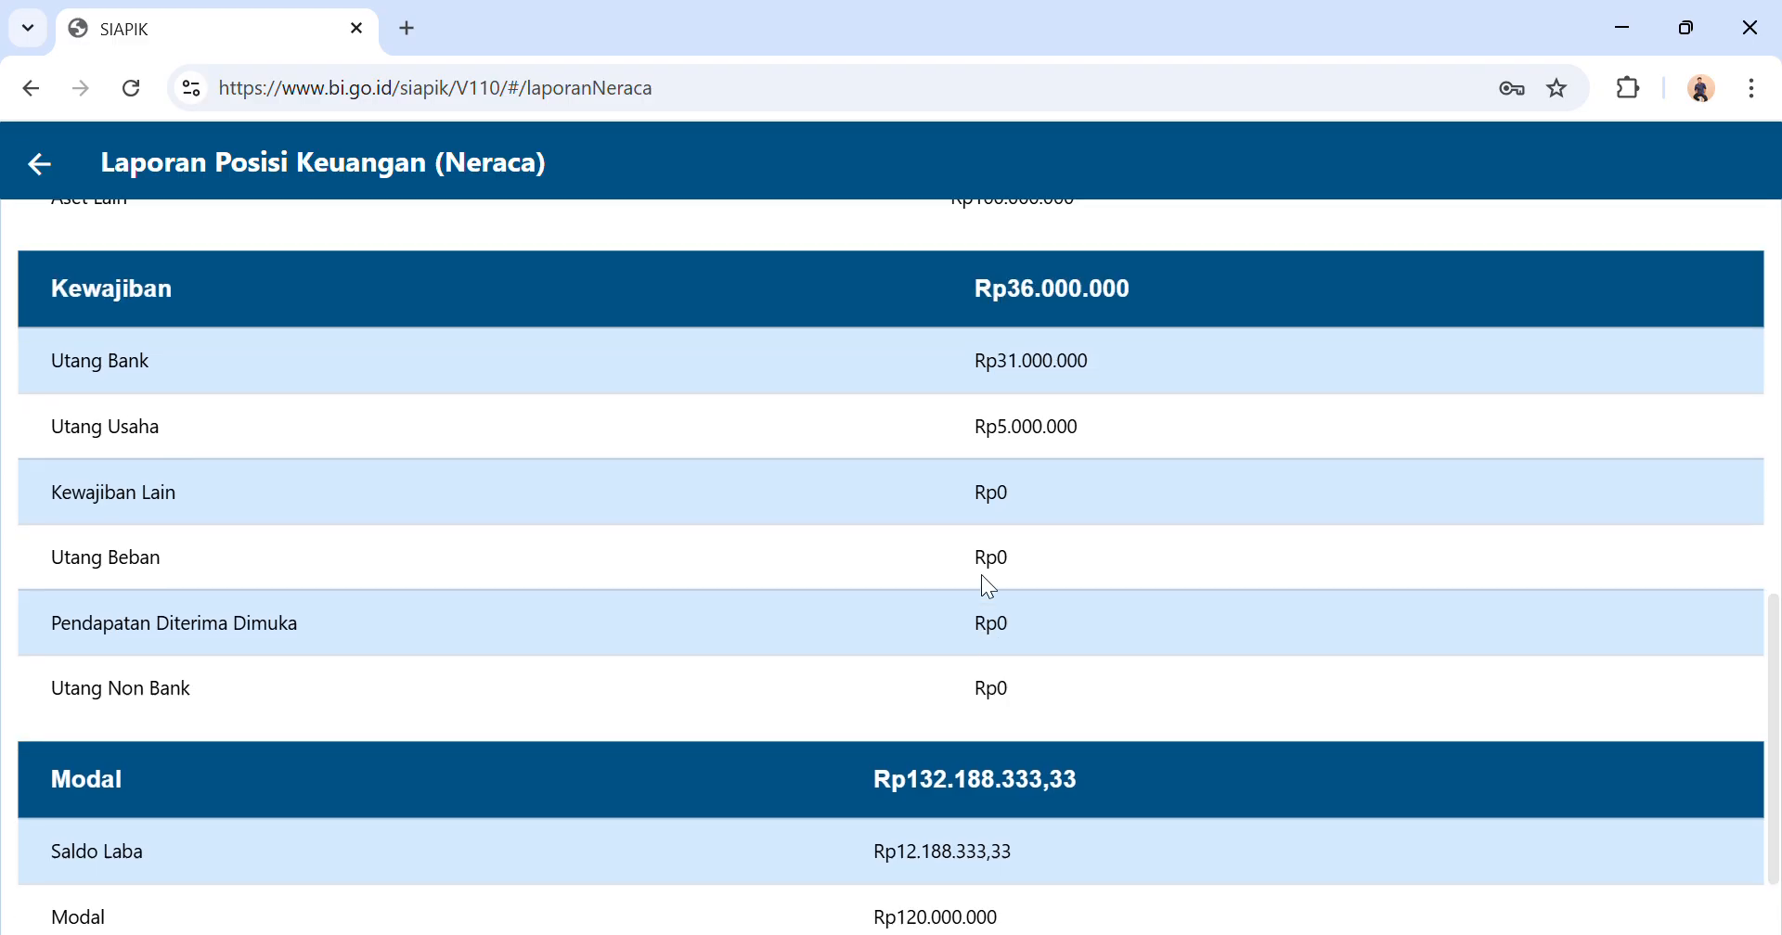
pyautogui.scroll(4, 982, 576)
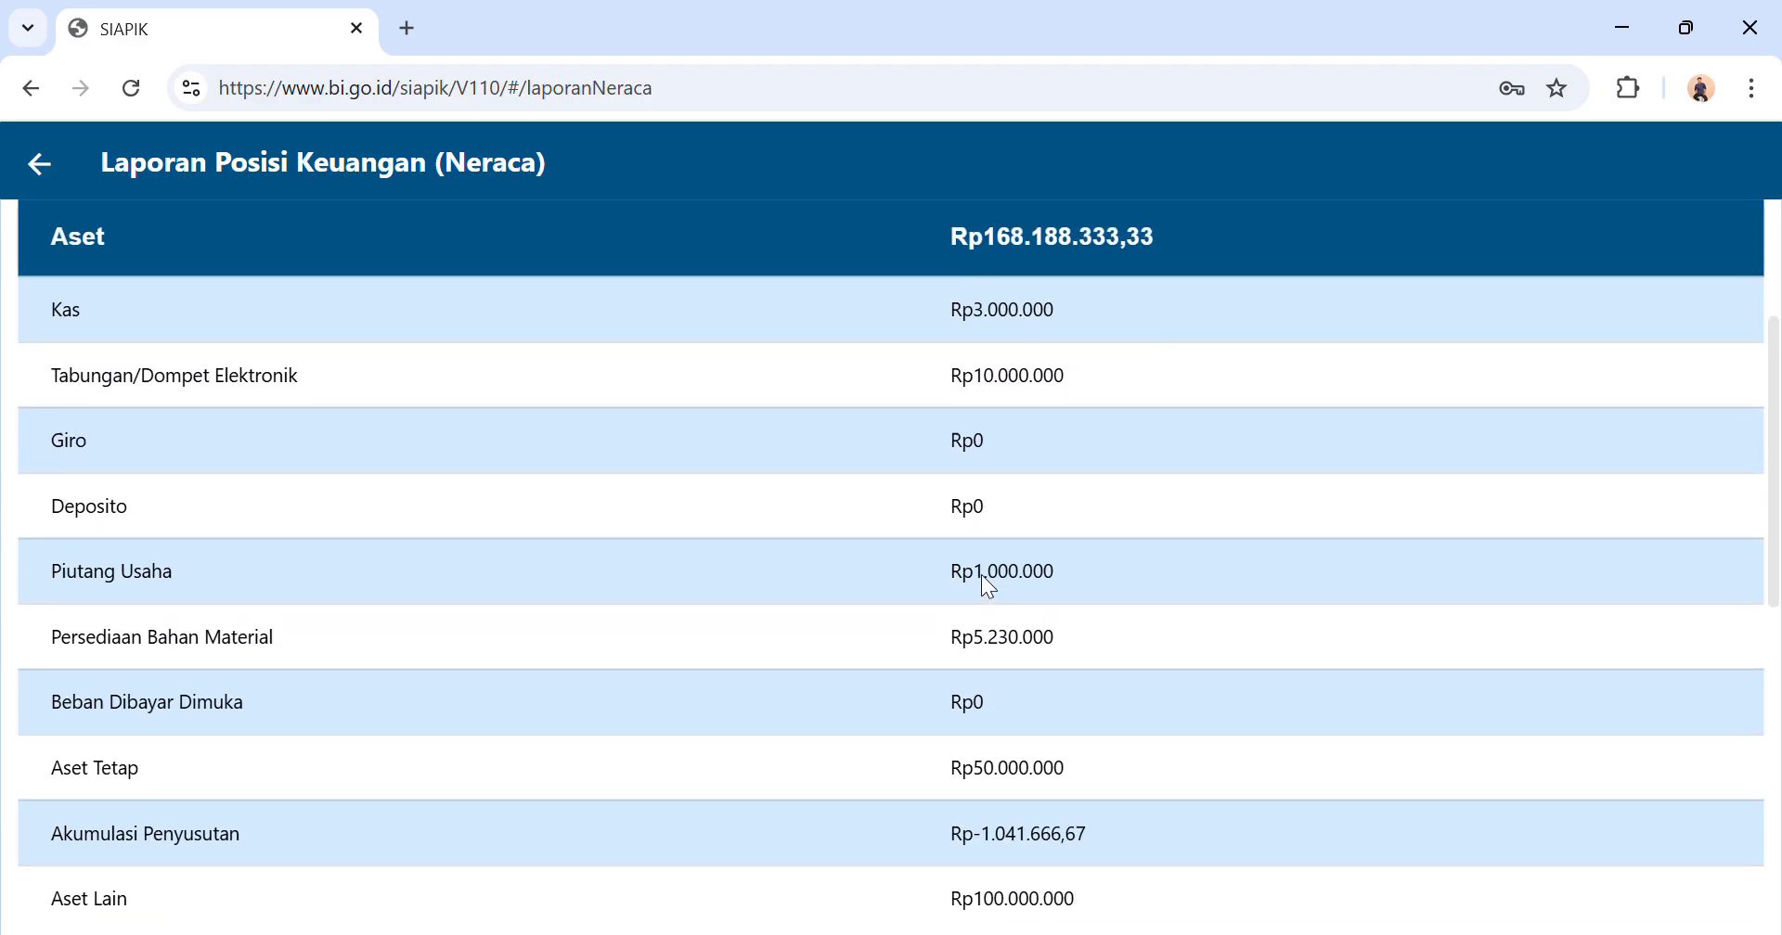
pyautogui.click(37, 179)
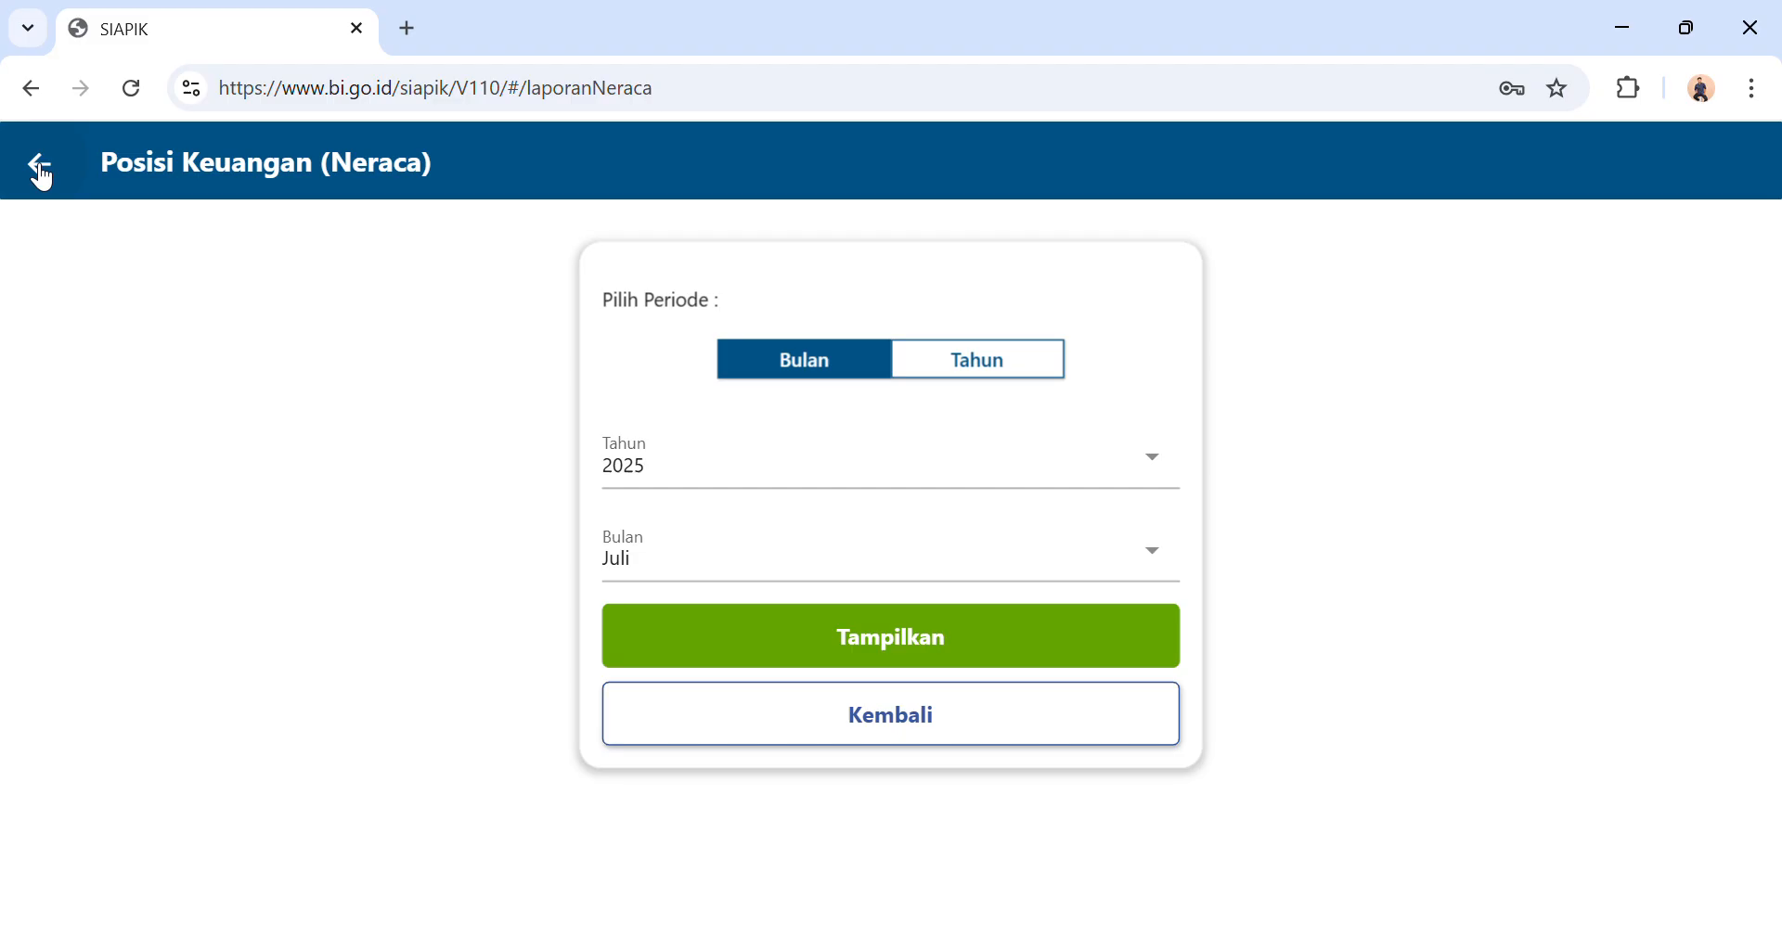
pyautogui.click(40, 175)
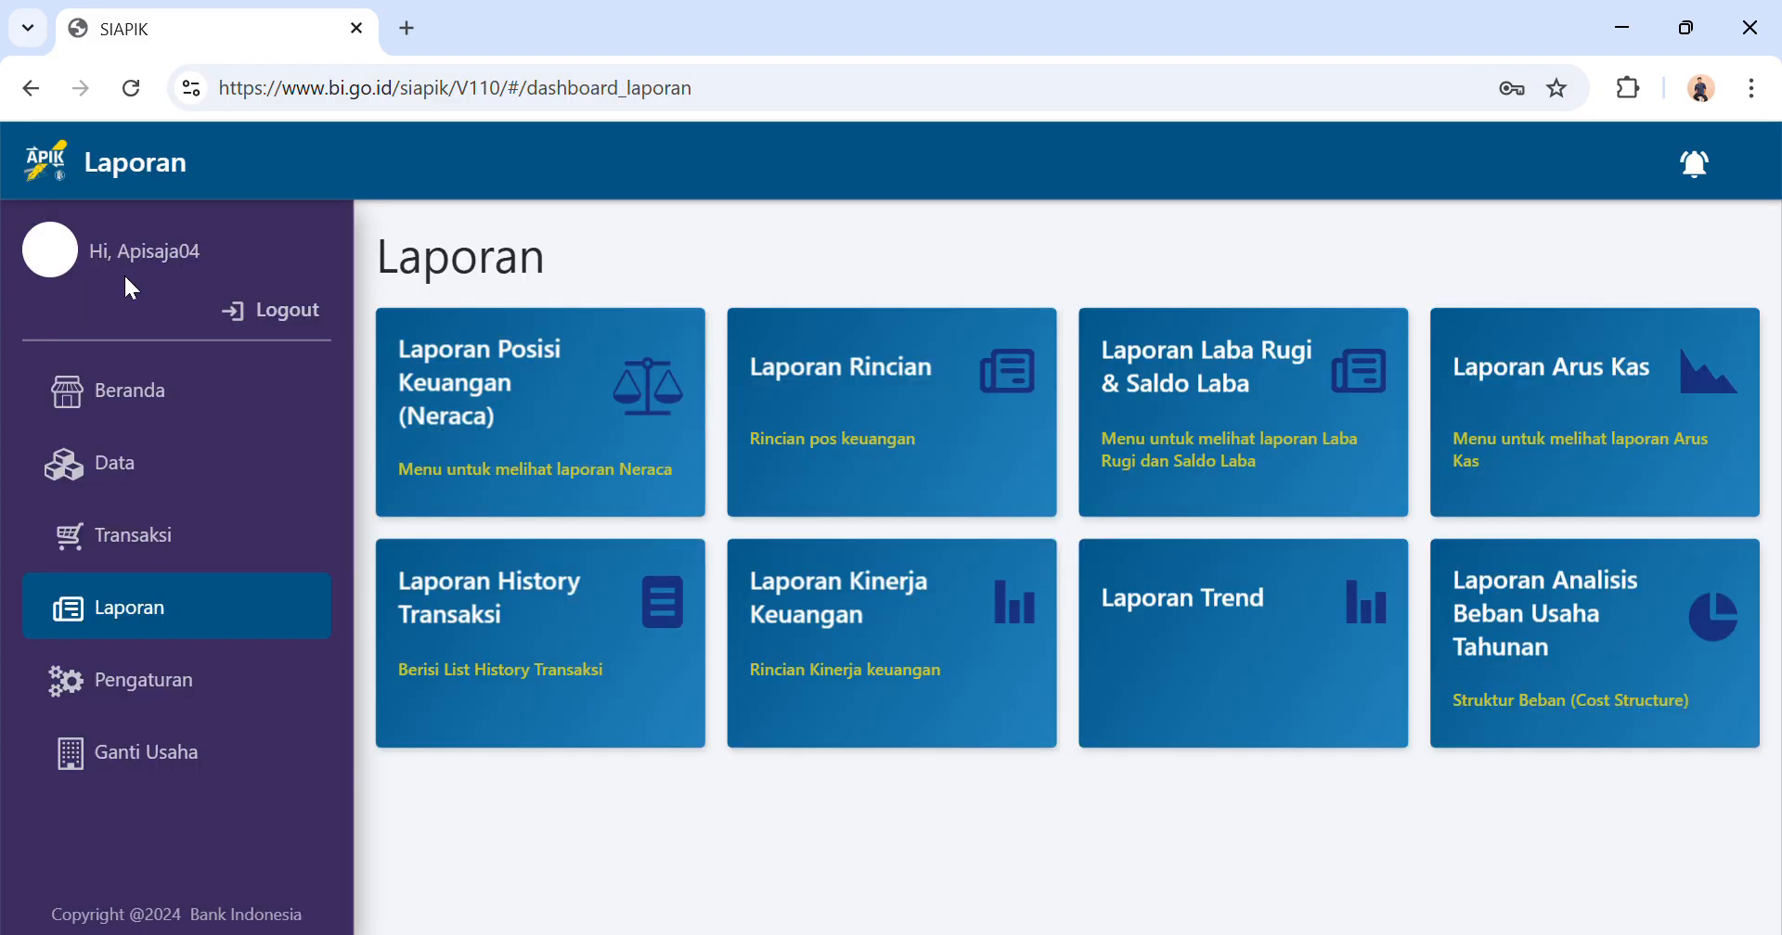
pyautogui.click(144, 404)
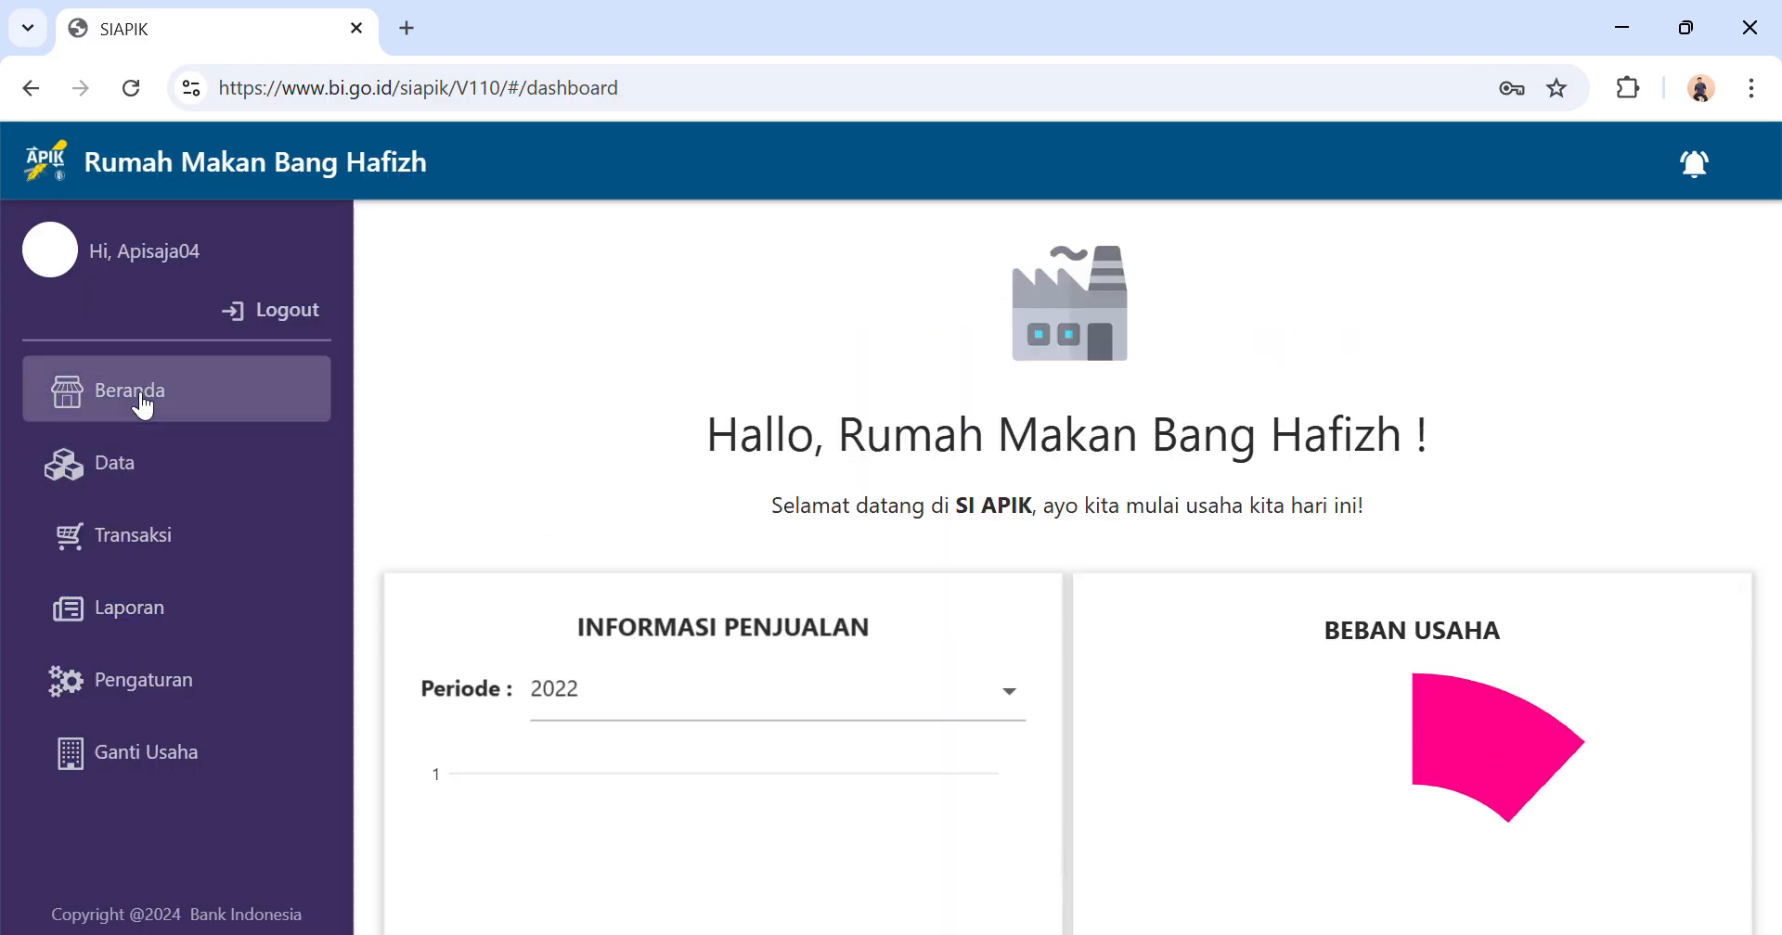